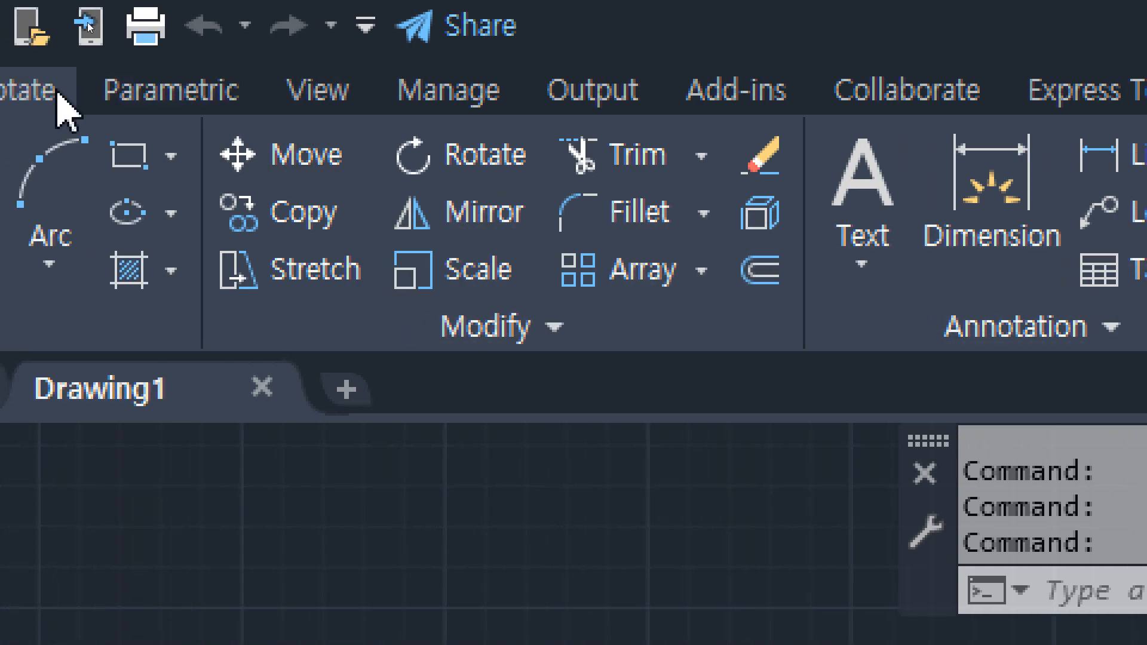
- Bring up the annotation tools and zoom the view to show the entire drawing area
left_click(153, 102)
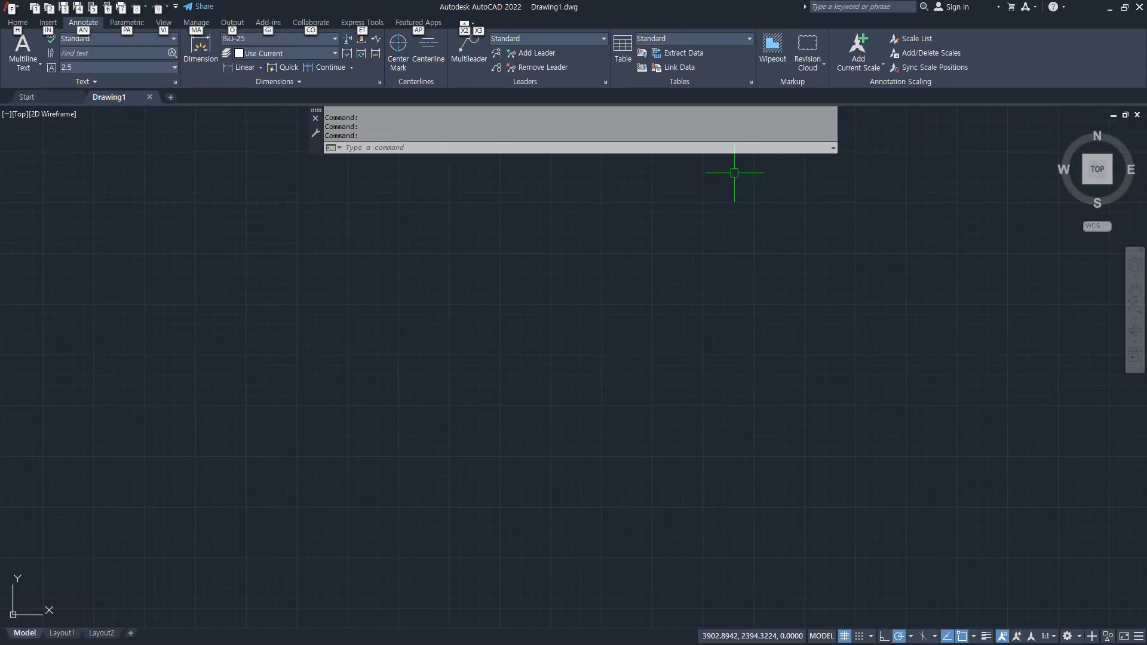
key("Escape")
type("z")
key("Return")
type("a")
key("Return")
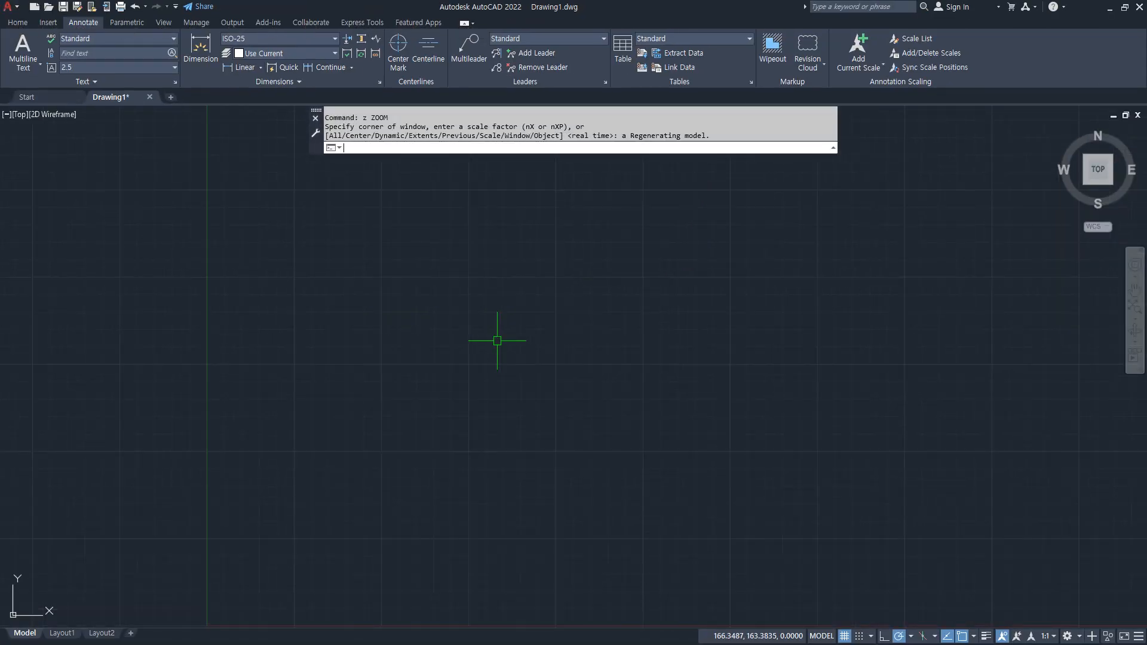
type("recd")
key("Return")
key("Escape")
key("Escape")
- Draw a 20 by 20 square near the lower part of the drawing area and turn on lineweight display
type("rec")
key("Return")
left_click(336, 509)
type("@")
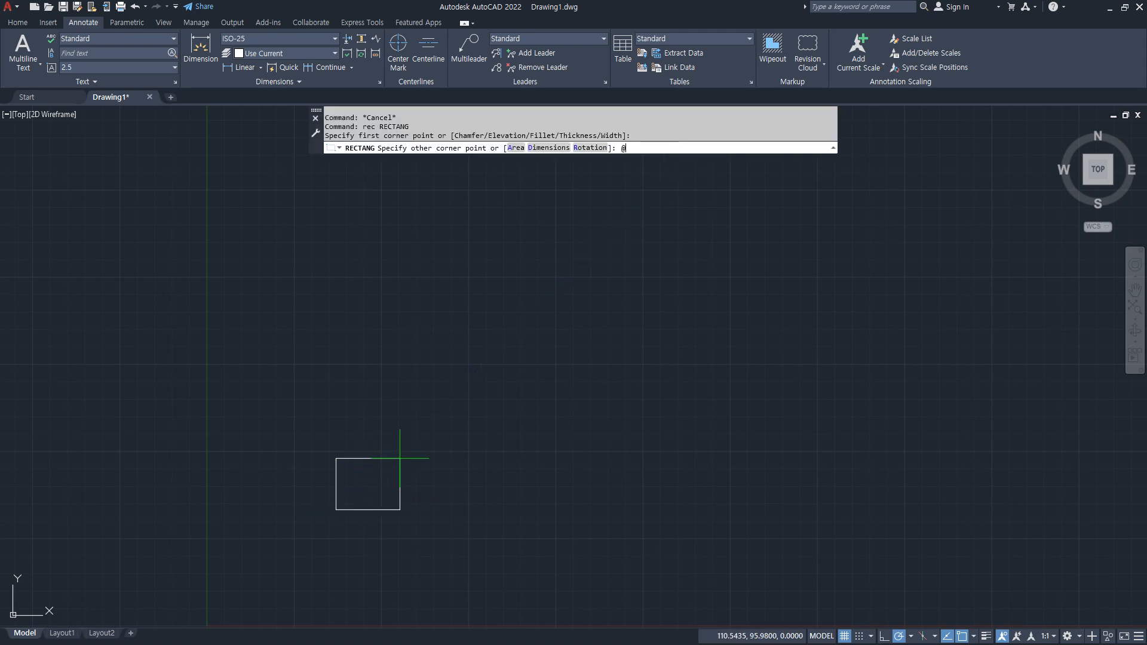
type("20,20")
key("Return")
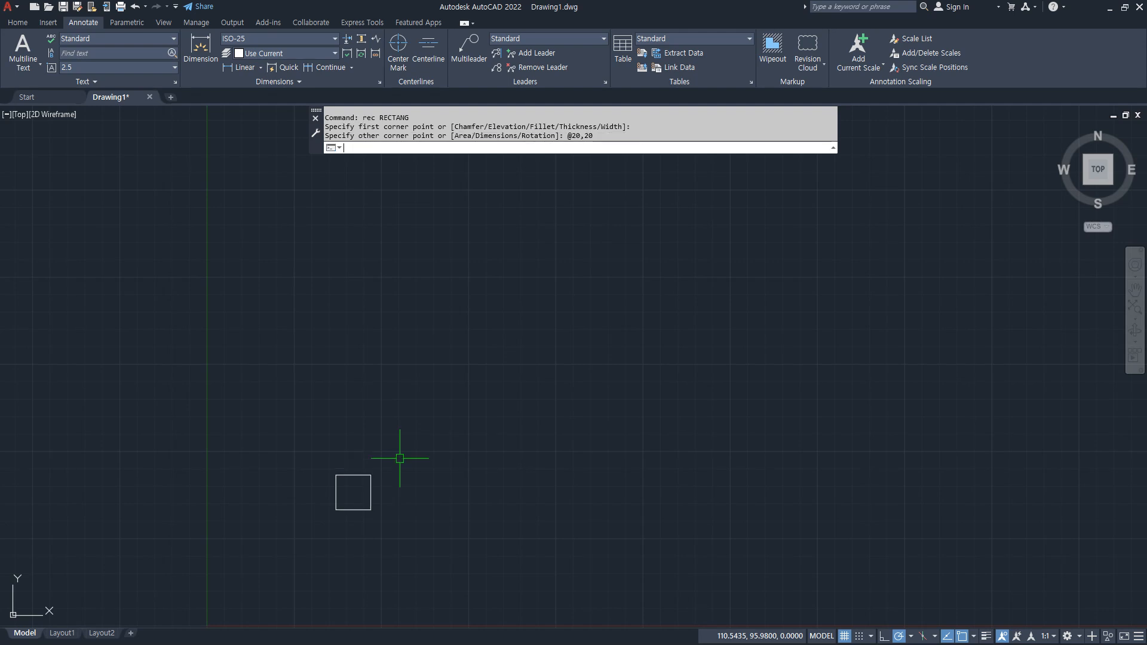
left_click(987, 637)
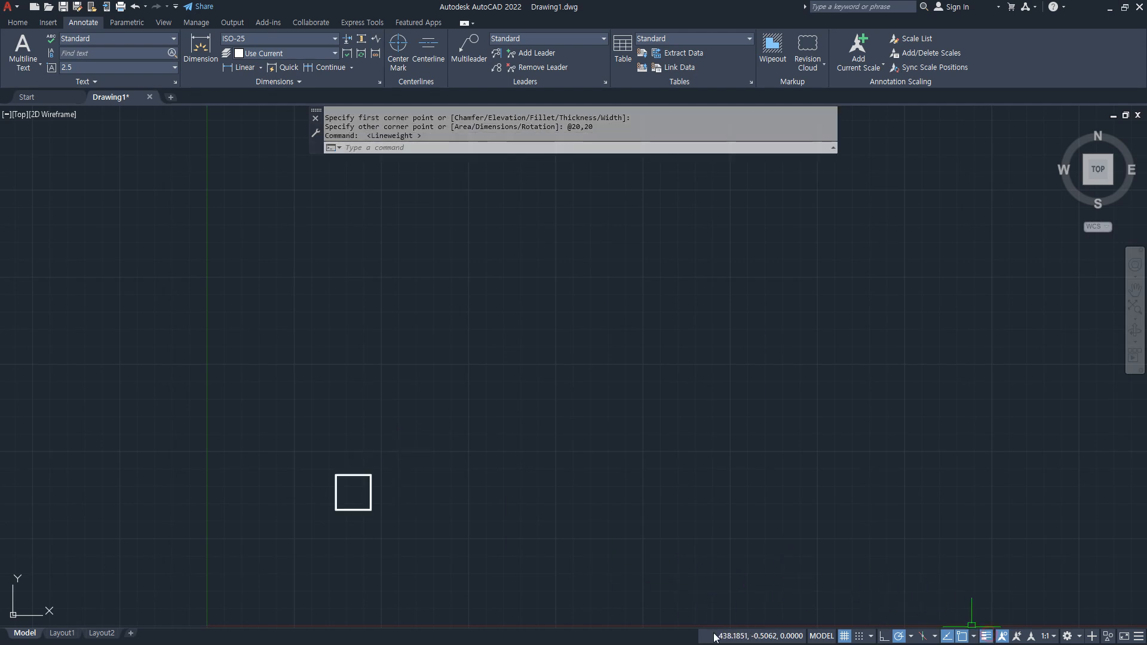
- Copy the square diagonally, from its lower-left corner to its upper-right corner
type("co")
key("Return")
left_click(391, 538)
left_click(282, 447)
key("Return")
left_click(337, 510)
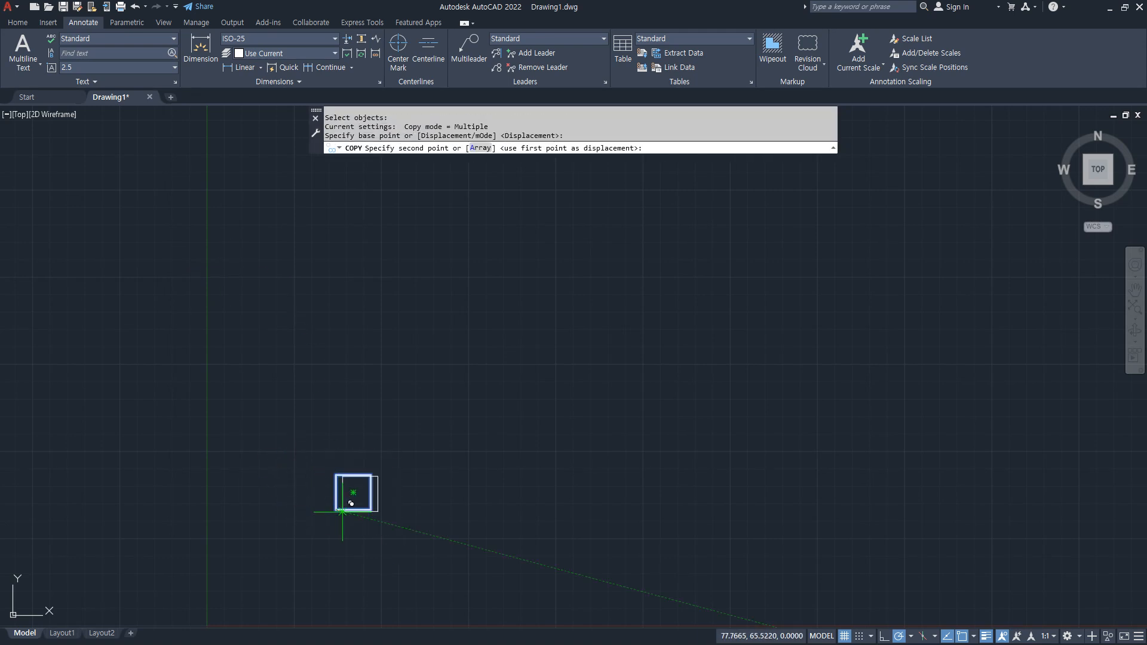
left_click(370, 475)
key("Return")
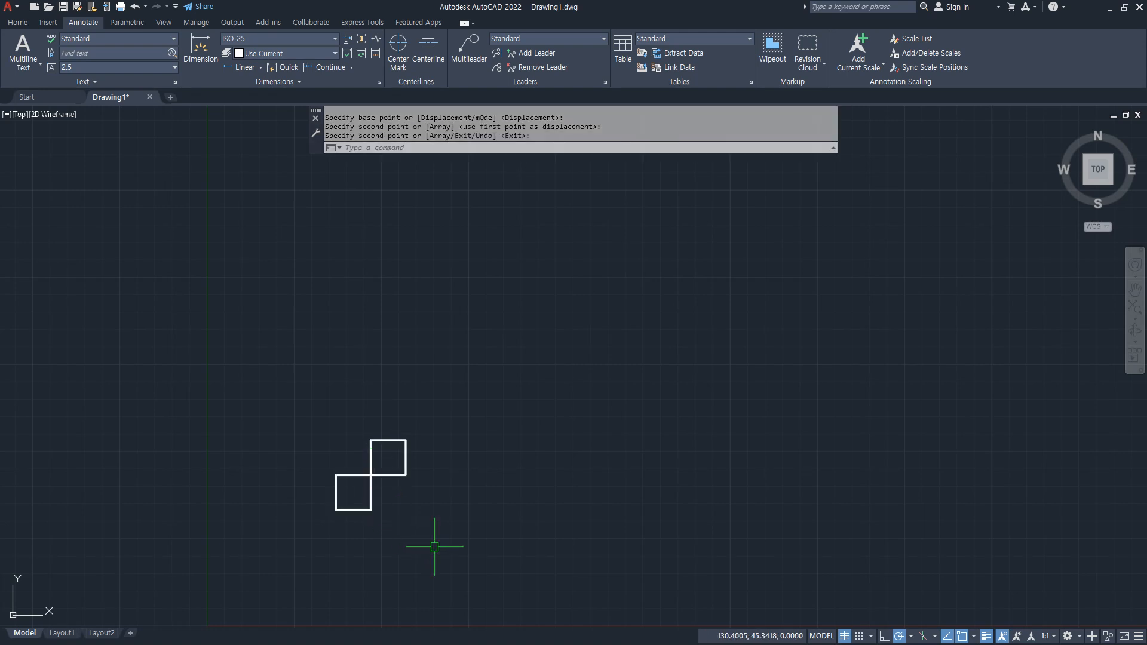
- Copy both squares straight up twice, each copy stacked directly on the previous pair
type("cp")
key("Return")
left_click(445, 546)
left_click(277, 376)
key("Return")
left_click(371, 510)
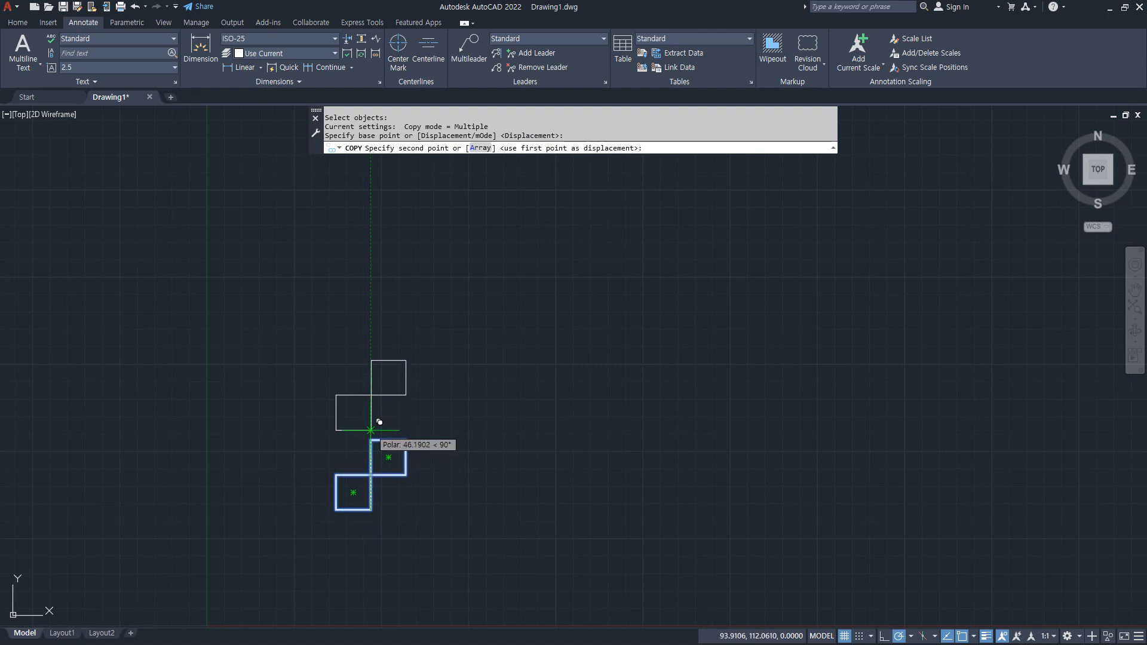
left_click(371, 439)
left_click(371, 370)
key("Return")
- Erase the topmost square of the right-hand column
left_click(443, 333)
left_click(385, 270)
type("e")
key("Return")
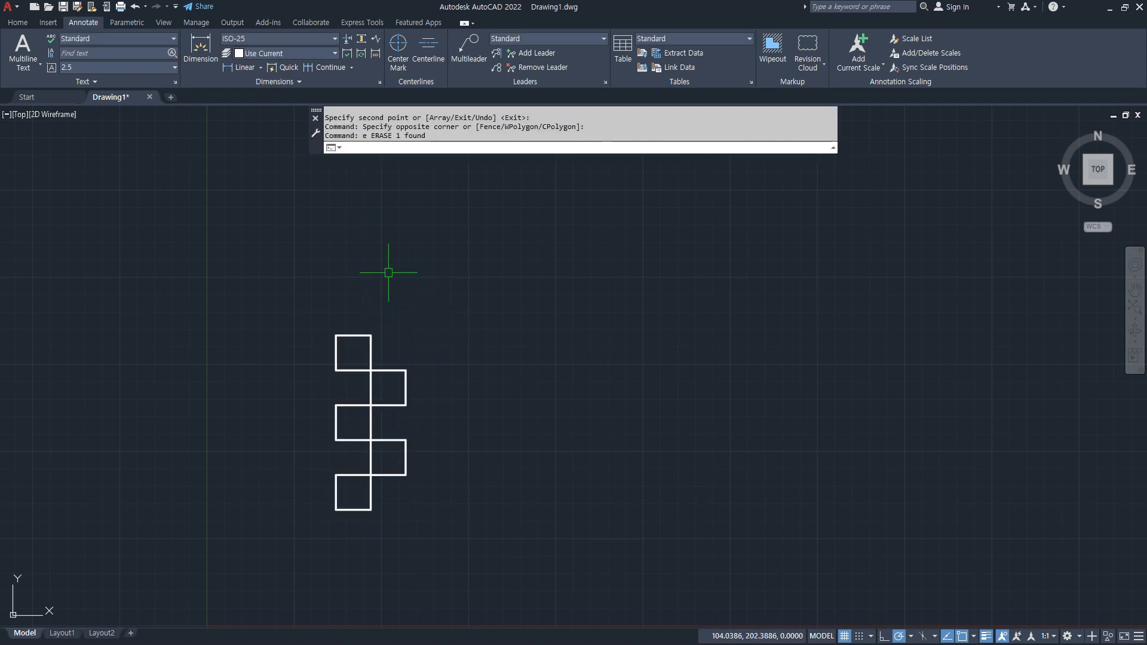
- Copy the five squares as a horizontal array of 5 items to the right, spaced two square widths apart
type("cp")
key("Return")
left_click(476, 266)
left_click(289, 538)
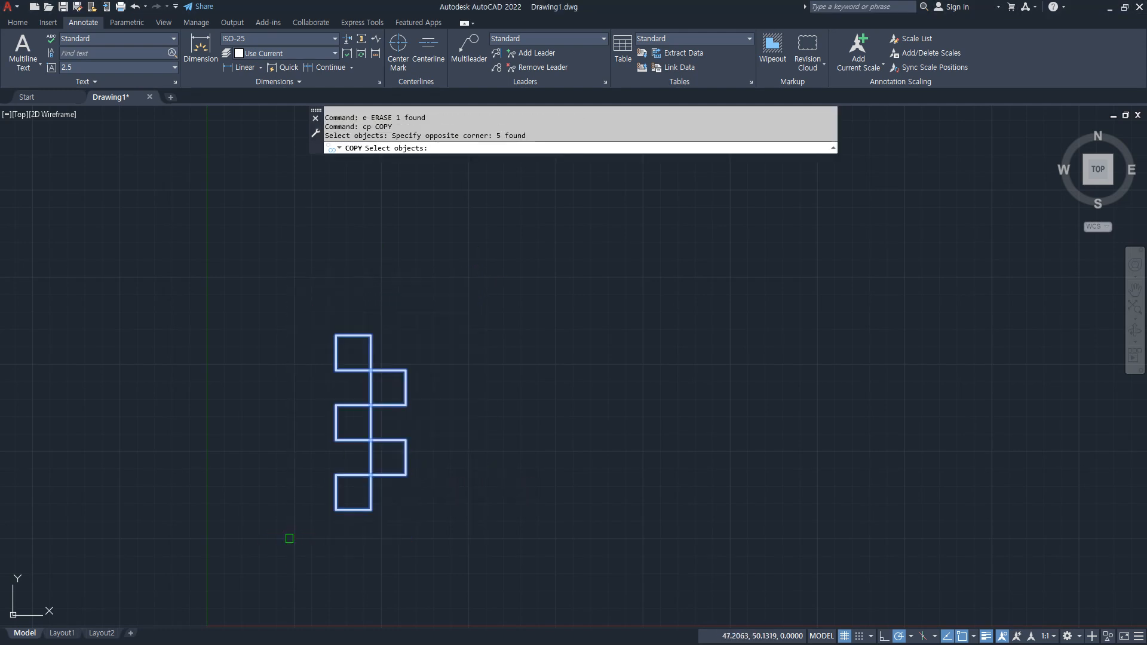
key("Return")
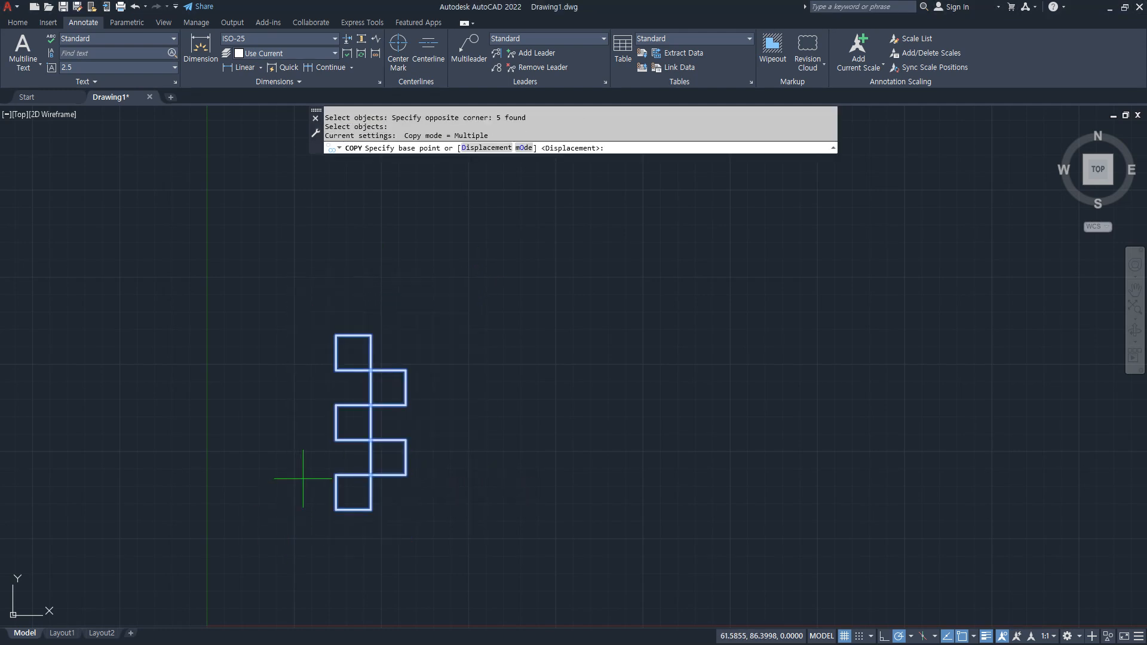
left_click(337, 475)
left_click(476, 148)
type("5")
key("Return")
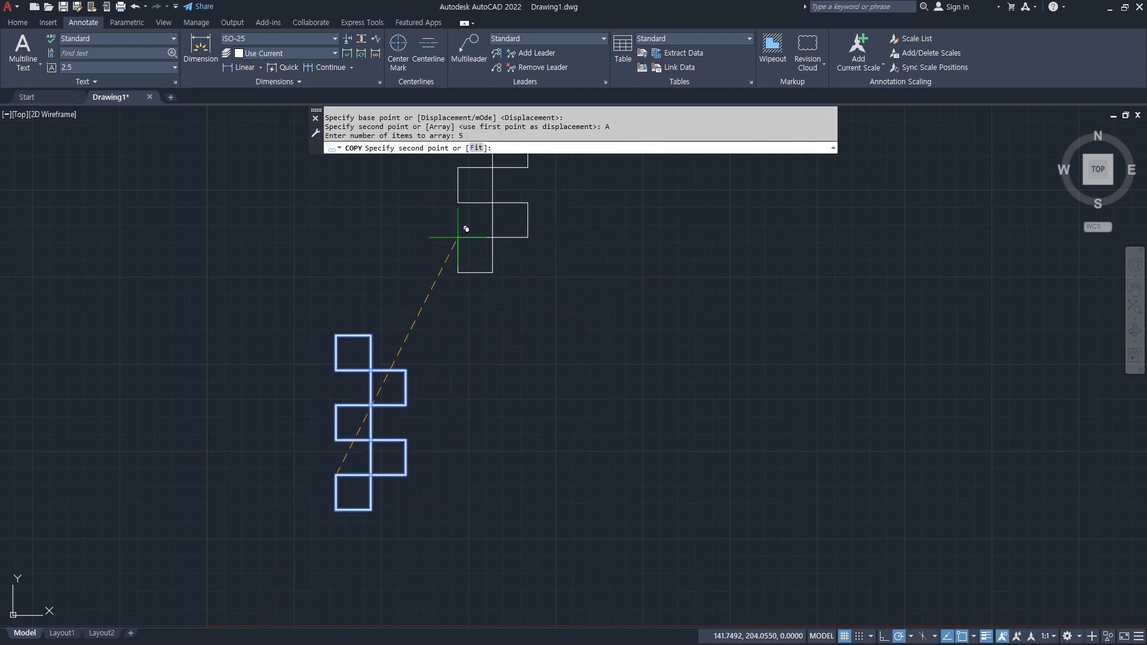
left_click(406, 475)
key("Return")
- Erase the two squares protruding at the right end of the checkered pattern
left_click(771, 500)
left_click(673, 362)
type("e")
key("Return")
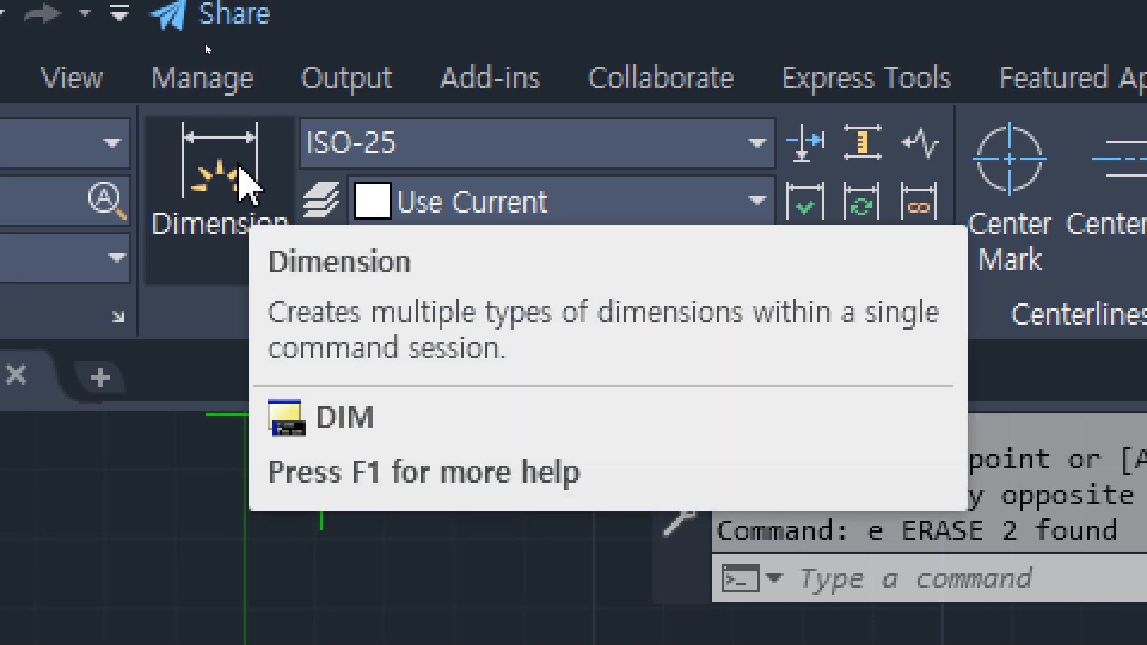
left_click(238, 170)
left_click(340, 347)
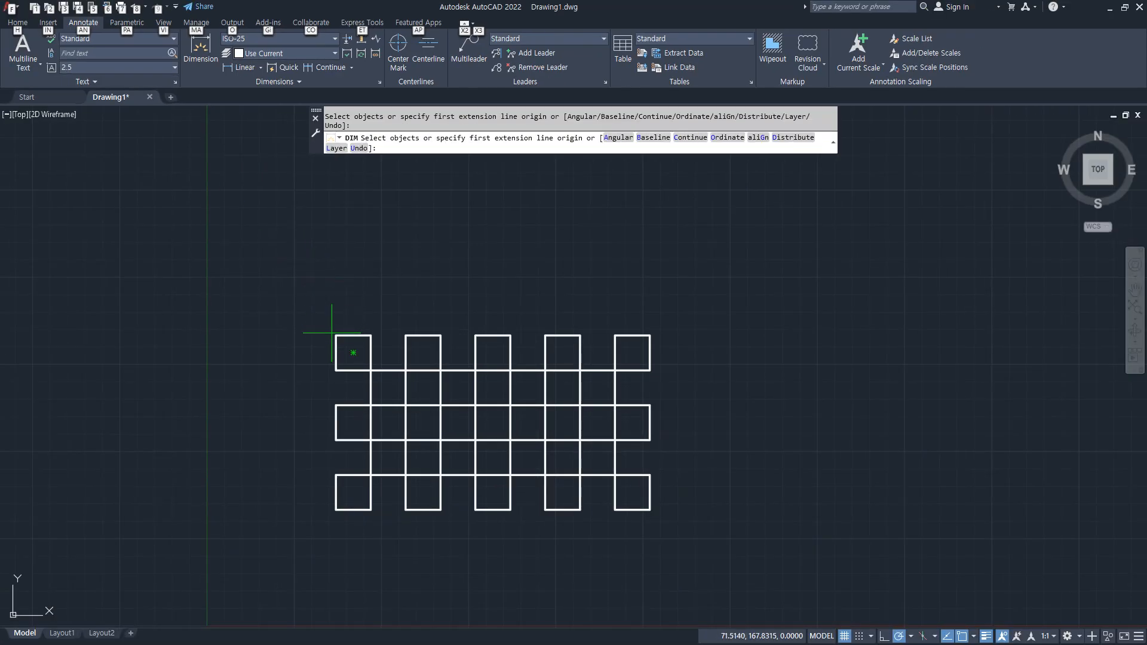
left_click(203, 58)
left_click(336, 336)
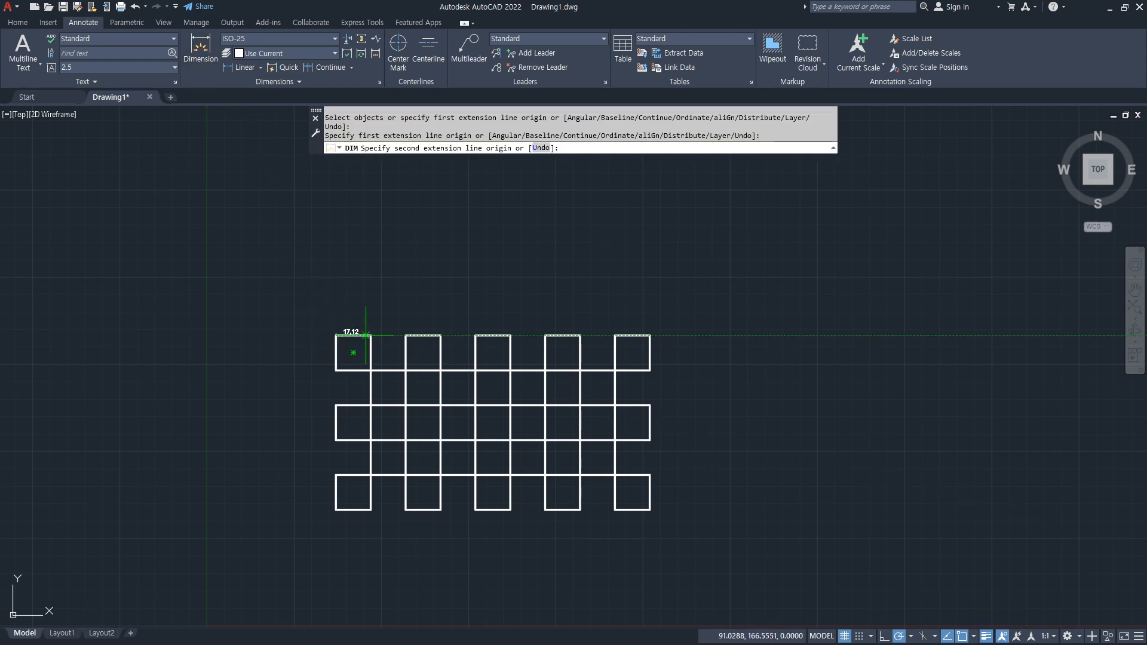
left_click(370, 335)
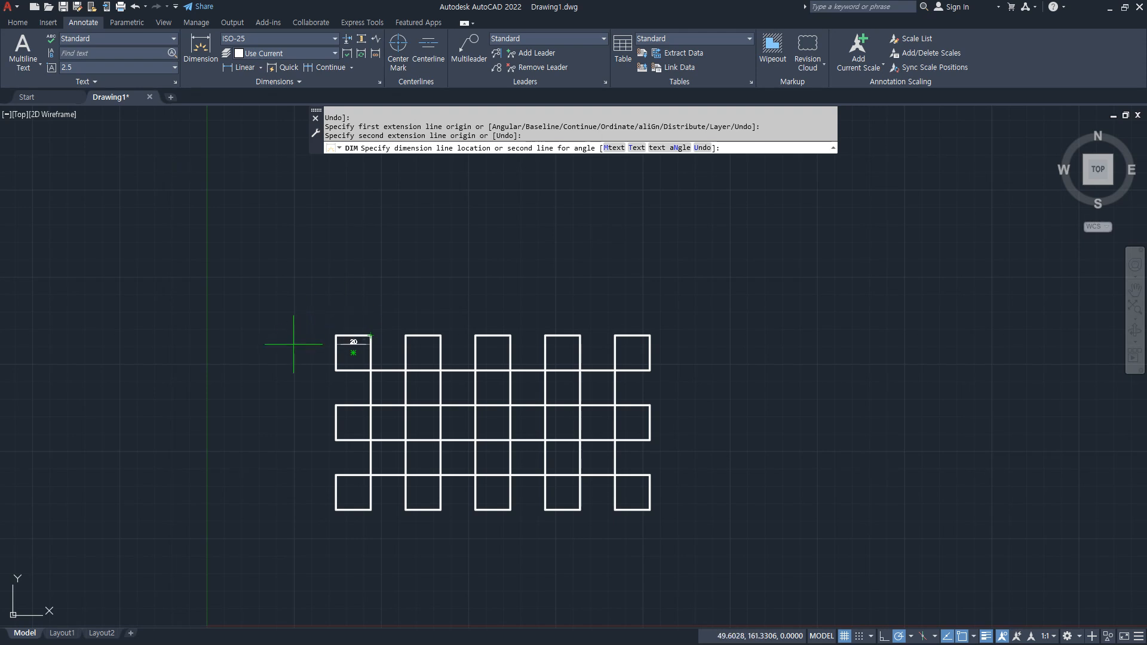
key("Escape")
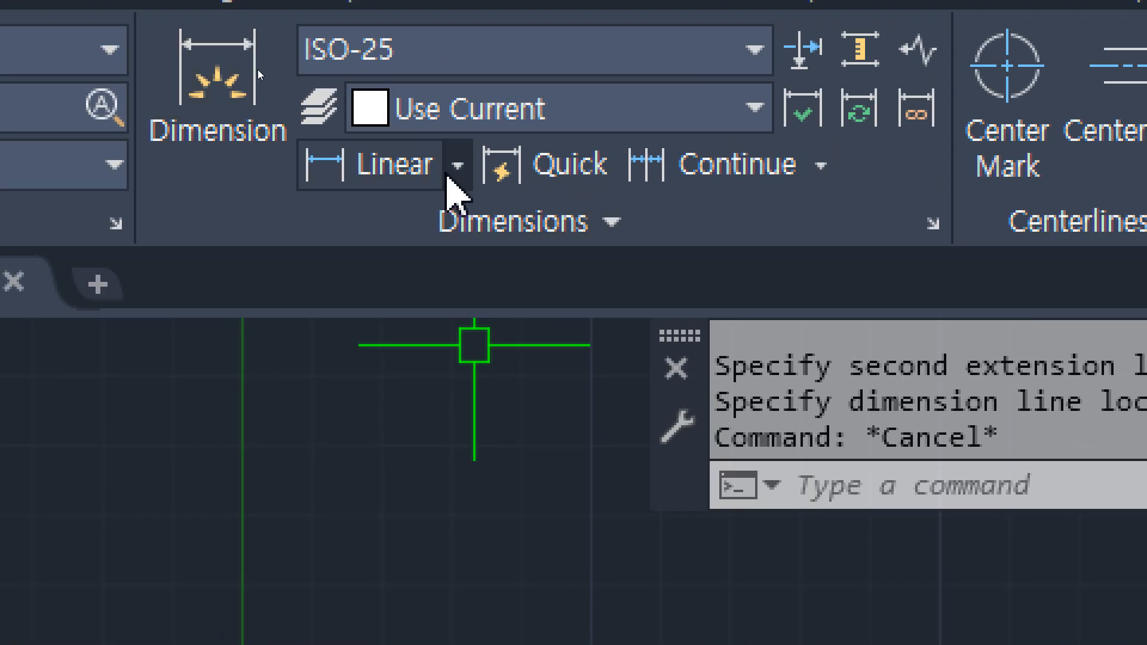
- Add a linear dimension to the top edge of the upper-left square, with the dimension line above it
left_click(454, 170)
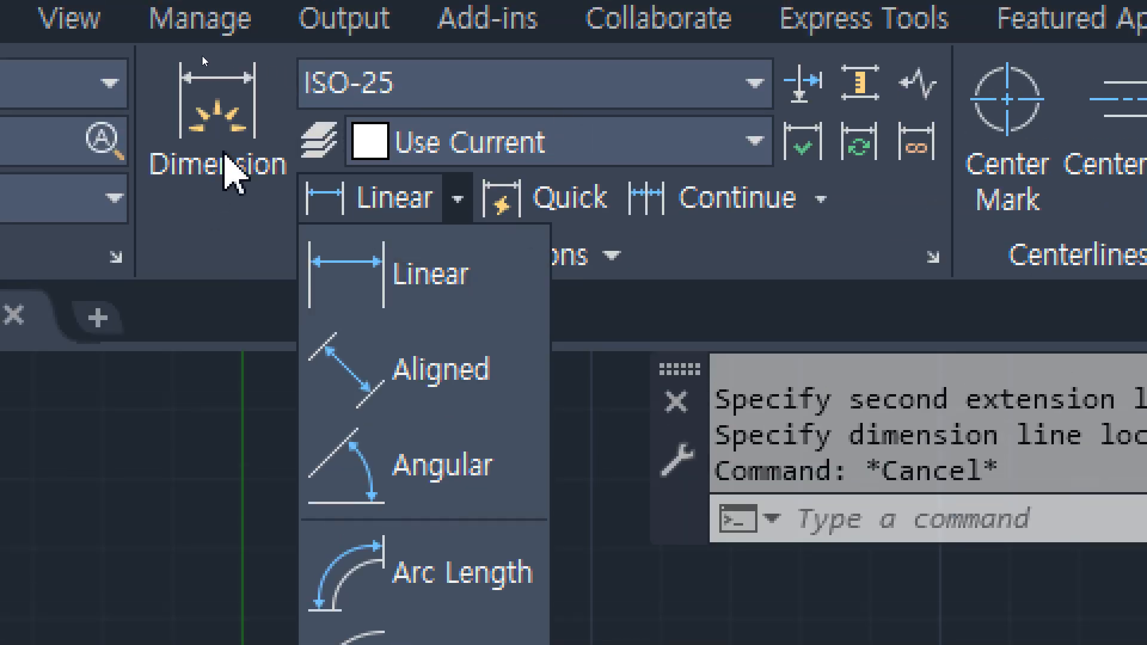
left_click(474, 278)
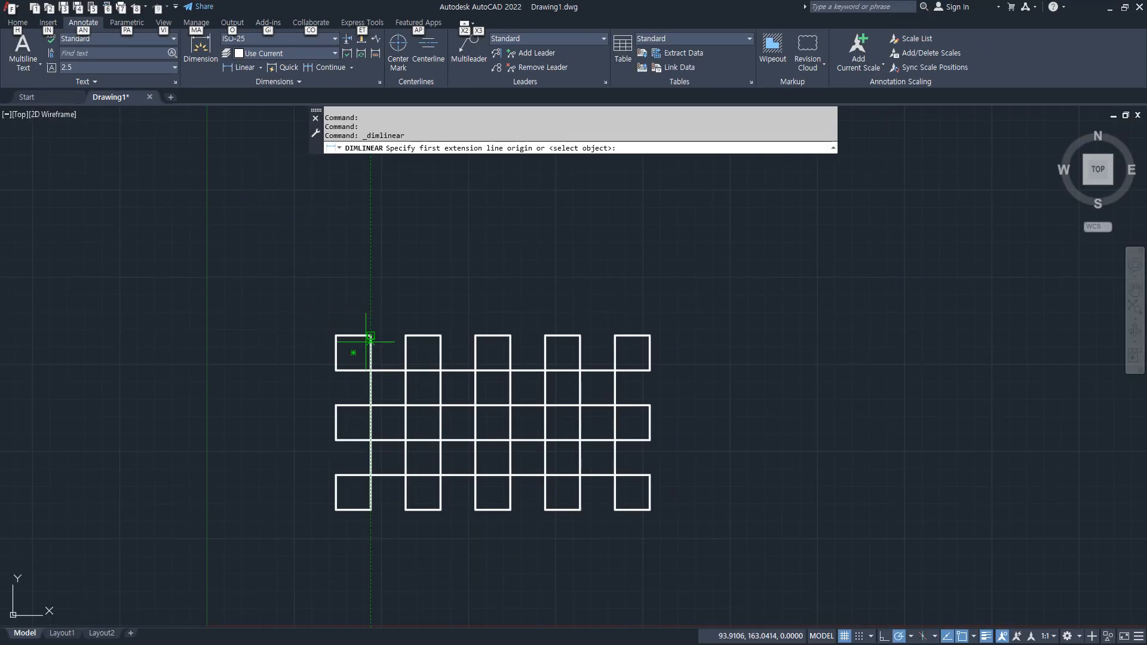
scroll(358, 336, "up", 8)
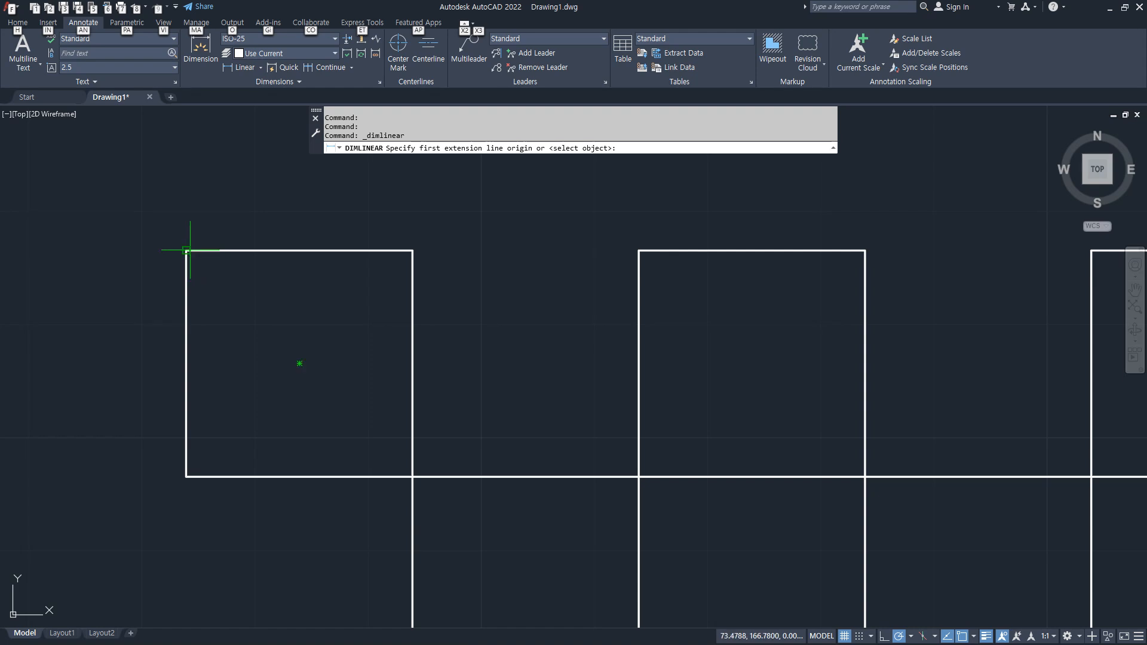
left_click(186, 250)
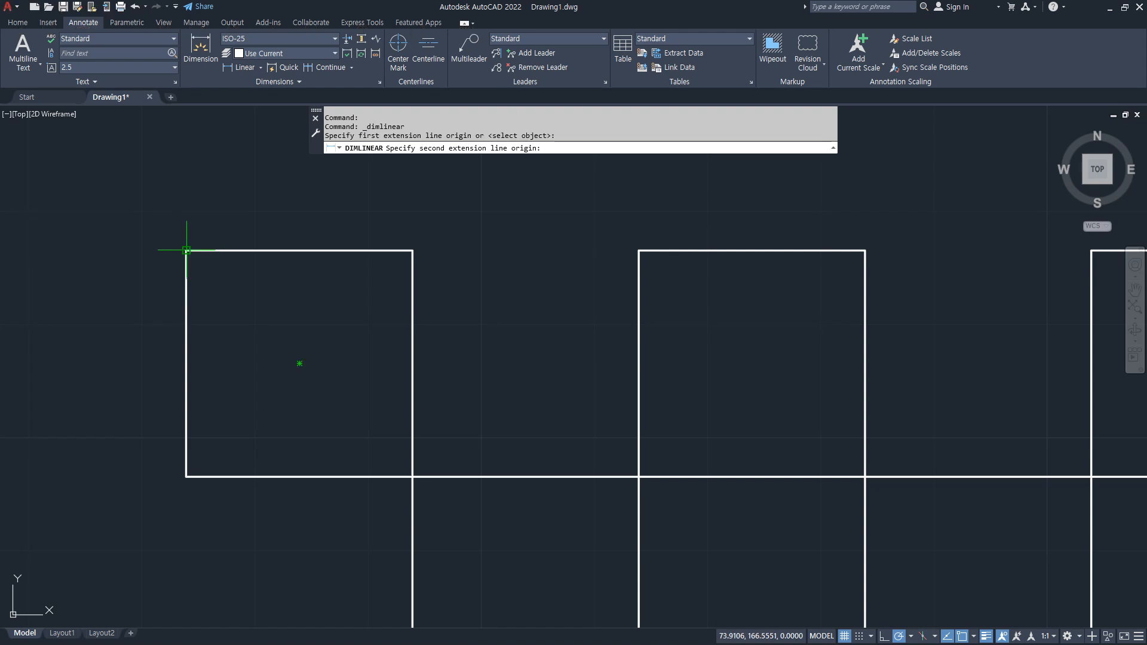
left_click(412, 250)
middle_click_drag(293, 190, 304, 302)
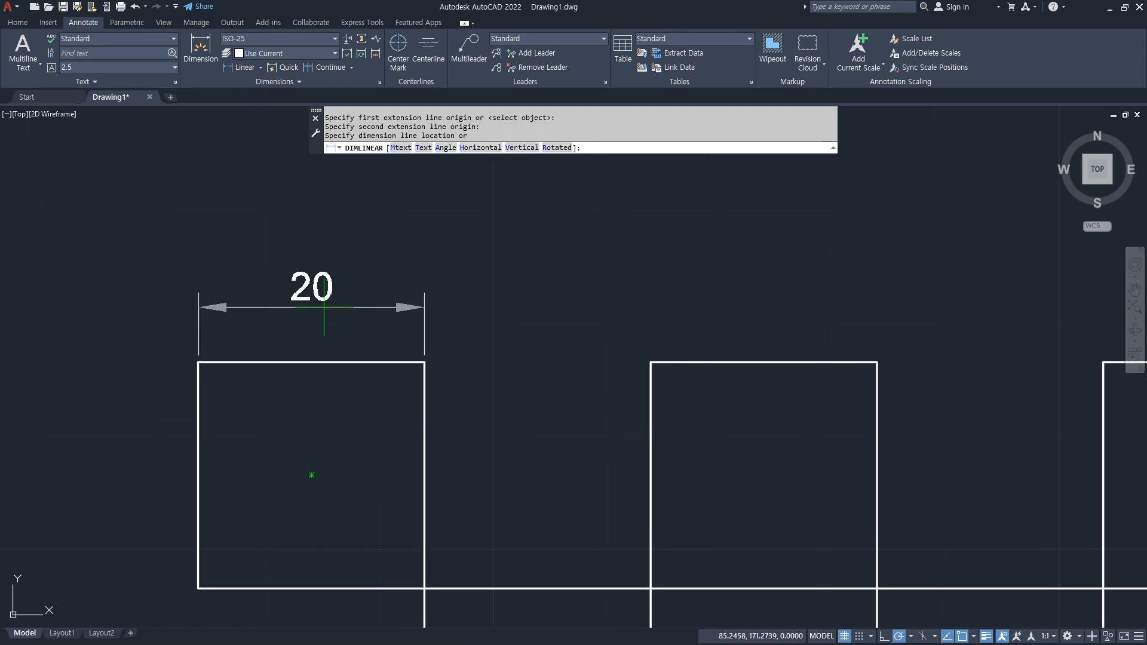
left_click(304, 282)
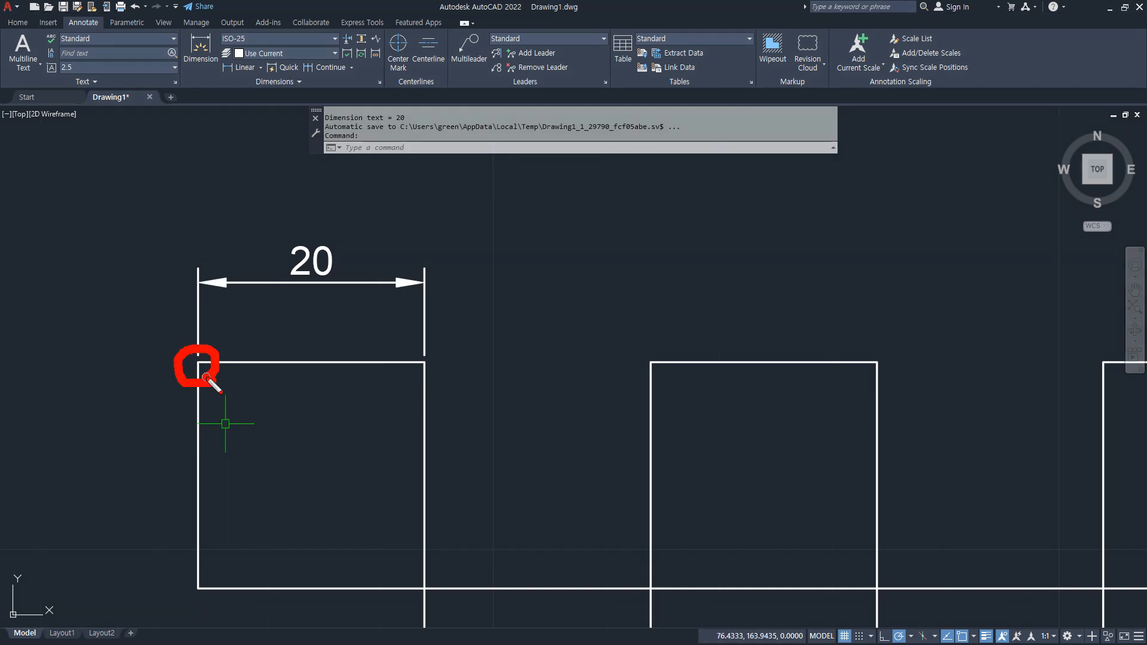
key("ctrl+z")
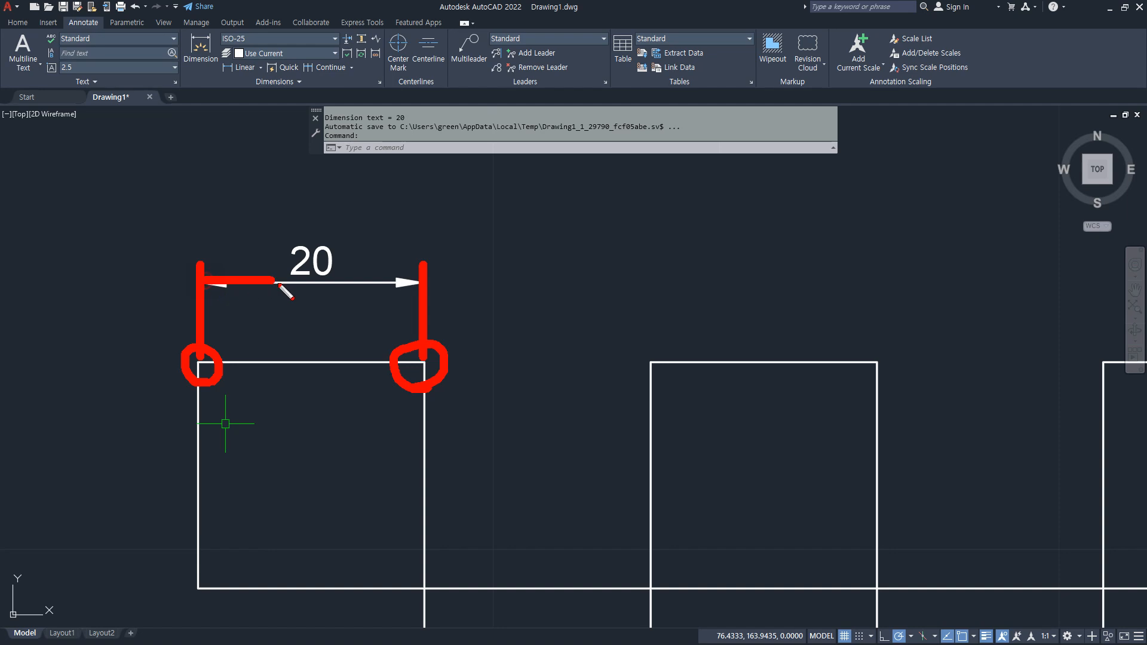
left_click_drag(267, 284, 392, 292)
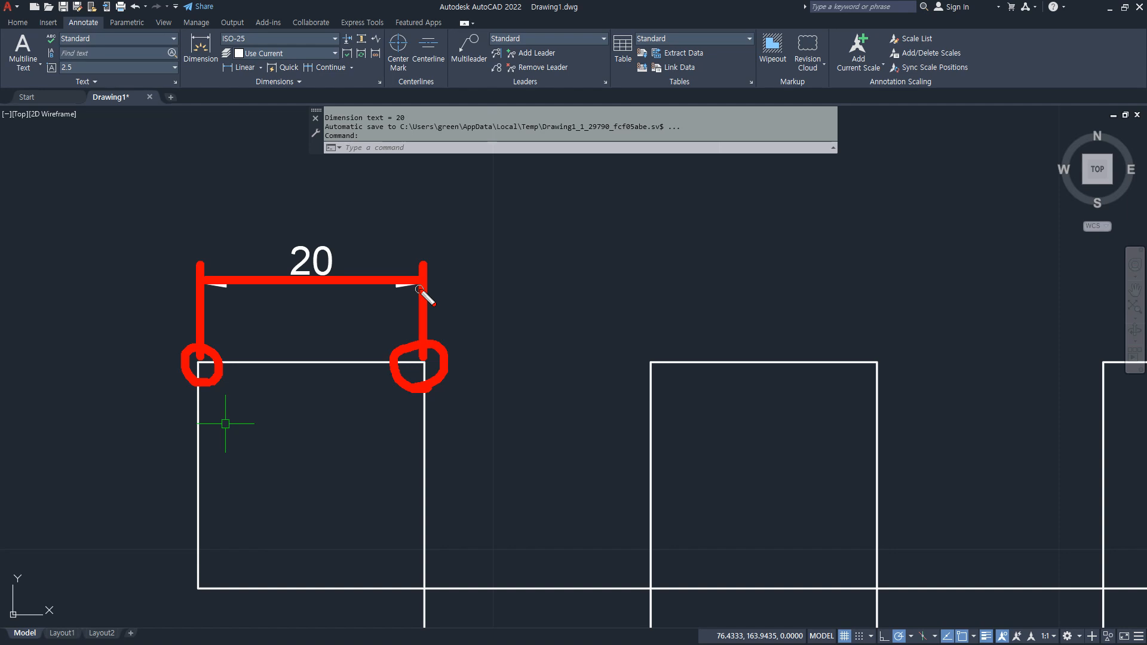
key("e")
left_click_drag(298, 285, 336, 236)
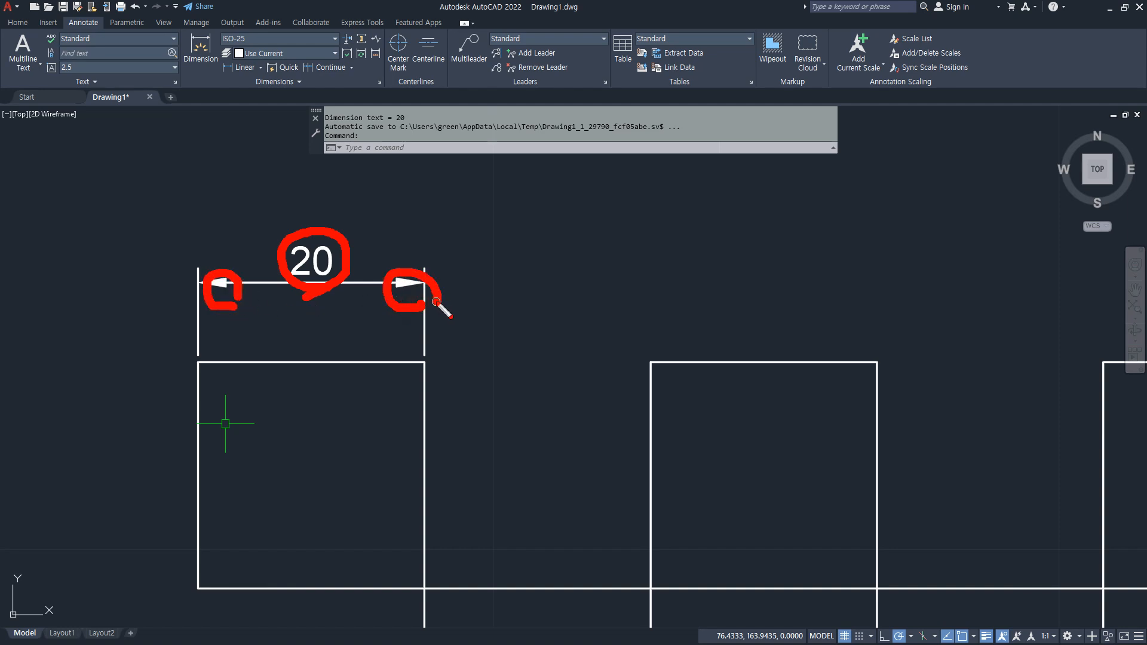
key("Escape")
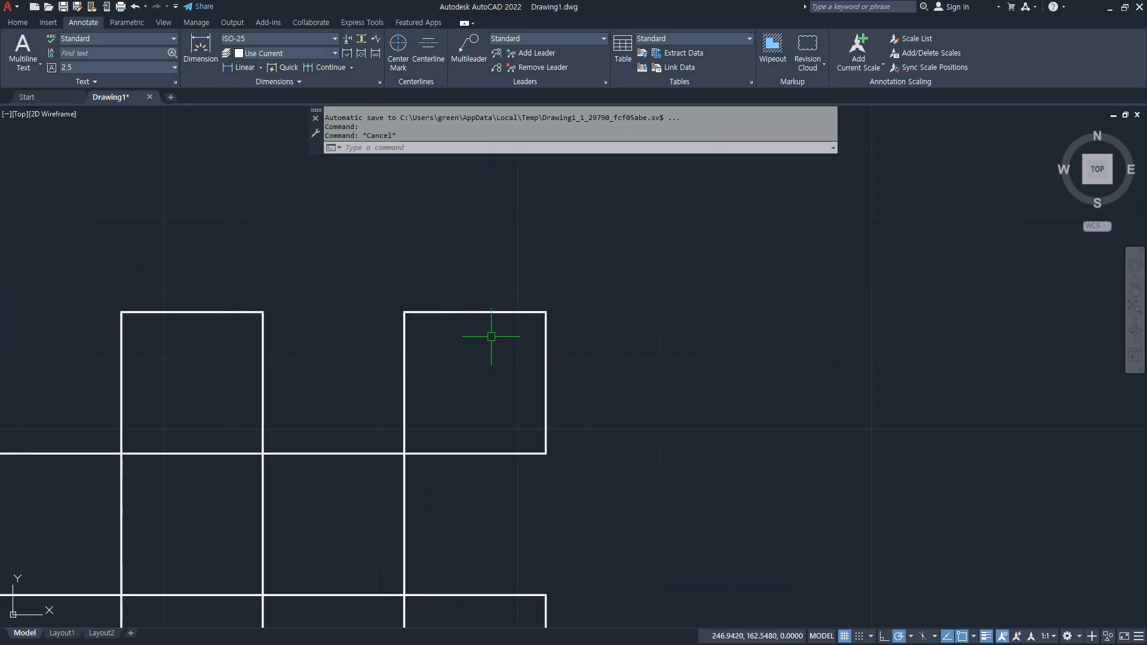
- Draw a diagonal line across the upper-right square from its upper-left corner to its lower-right corner
type("l")
key("Return")
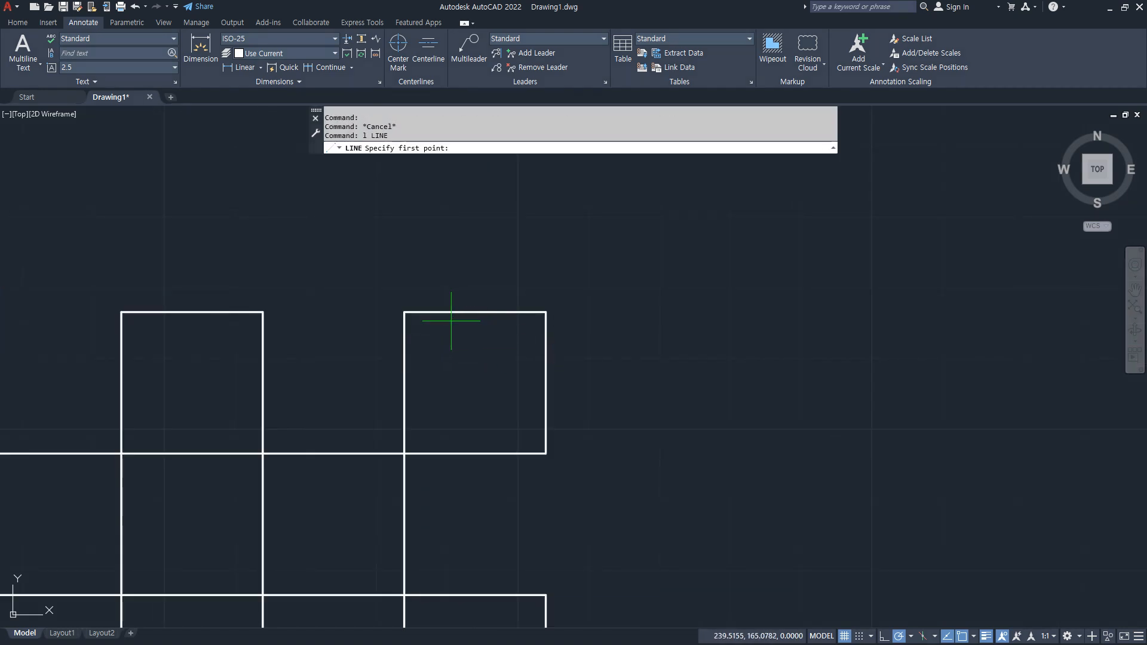
left_click(405, 312)
left_click(544, 448)
key("Escape")
- Trim away the upper-right square's top and right edges outside the diagonal
type("tr")
key("Return")
left_click(591, 375)
left_click(453, 264)
key("Return")
key("Return")
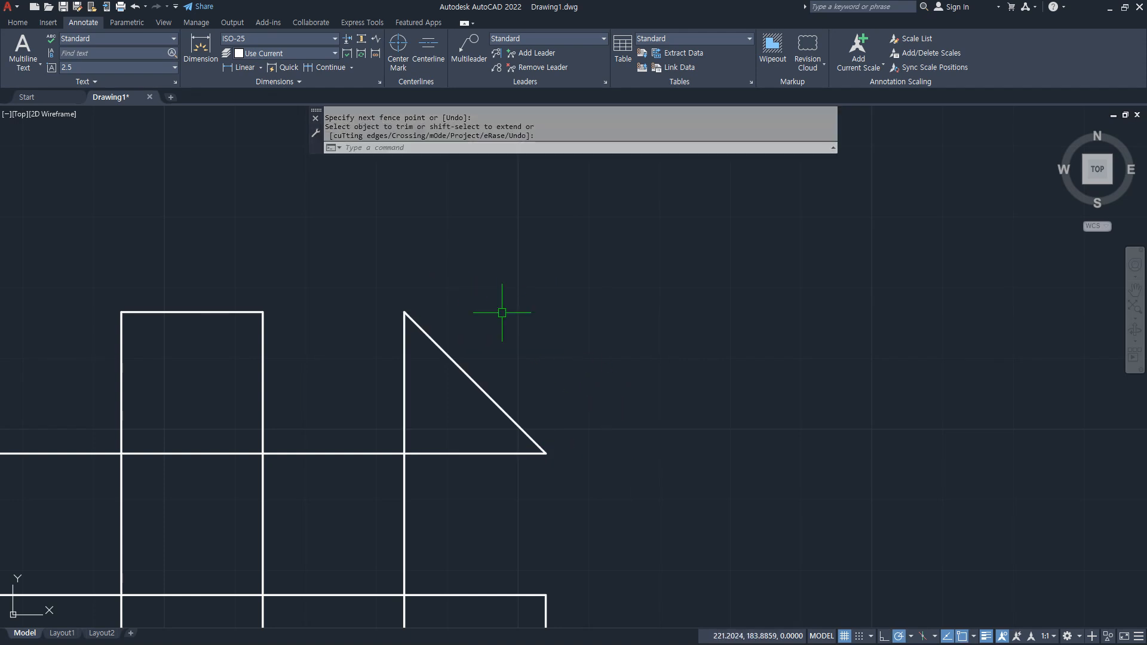
- Add a vertical linear dimension between the diagonal's endpoints, placed to the right of the pattern
left_click(235, 69)
left_click(404, 312)
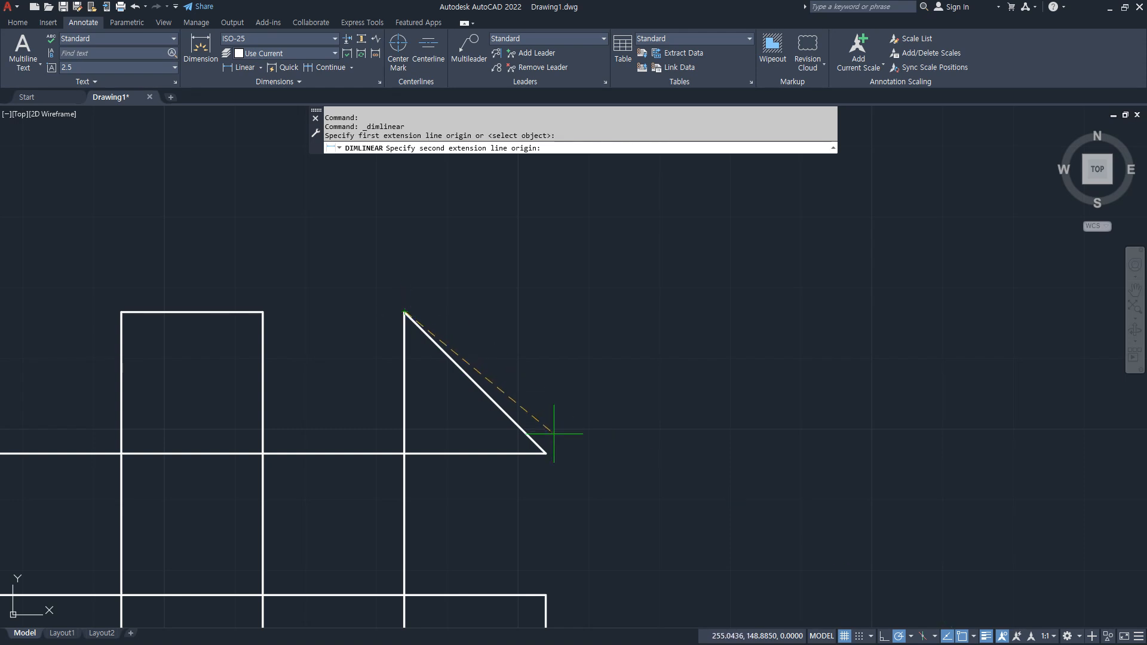
left_click(545, 452)
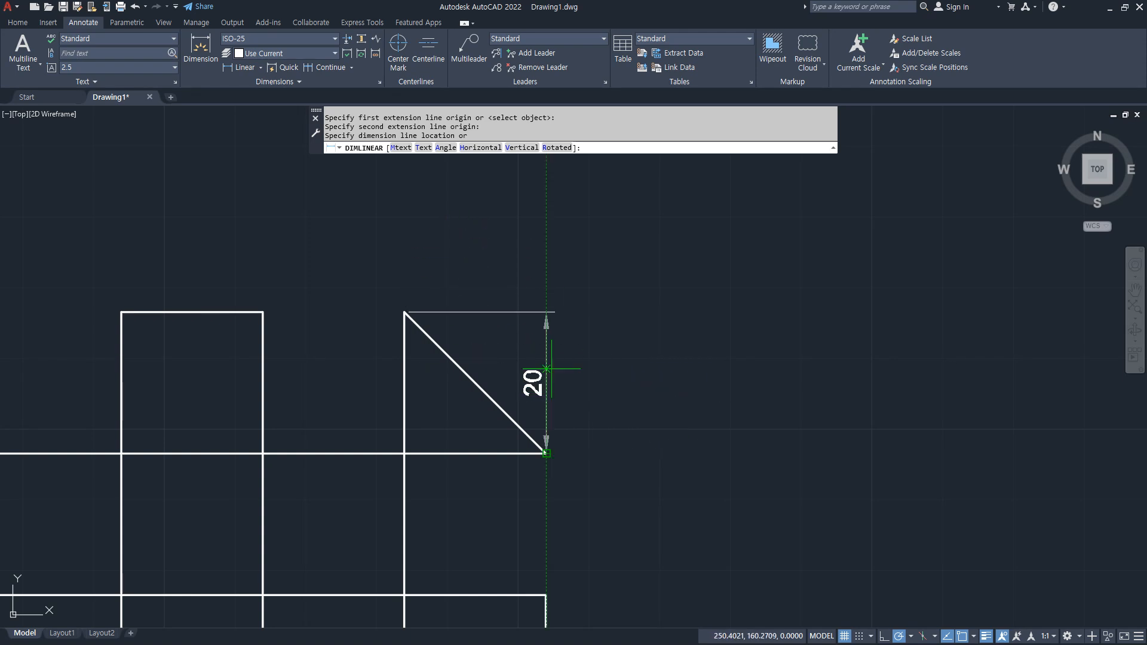
left_click(620, 397)
- Add a horizontal linear dimension between the diagonal's endpoints, placed above the pattern
key("Return")
left_click(406, 313)
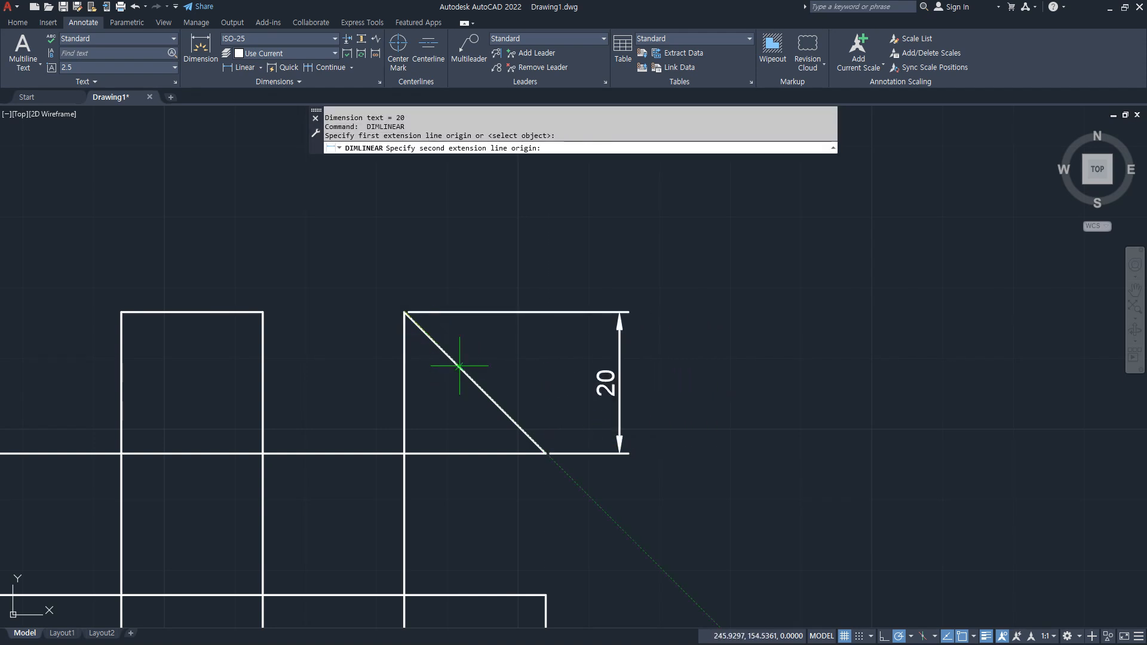
left_click(545, 453)
left_click(467, 253)
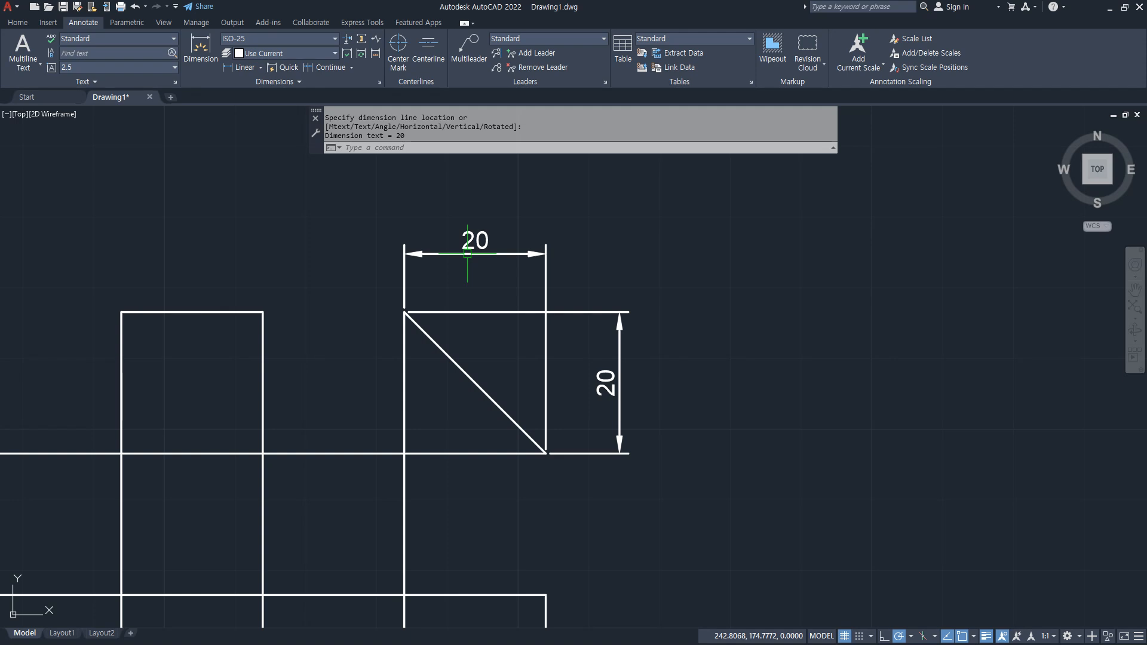
- Add a horizontal linear dimension above the third top square from the left, selecting its top edge as the object to dimension
middle_click_drag(207, 222, 573, 213)
middle_click_drag(357, 229, 467, 234)
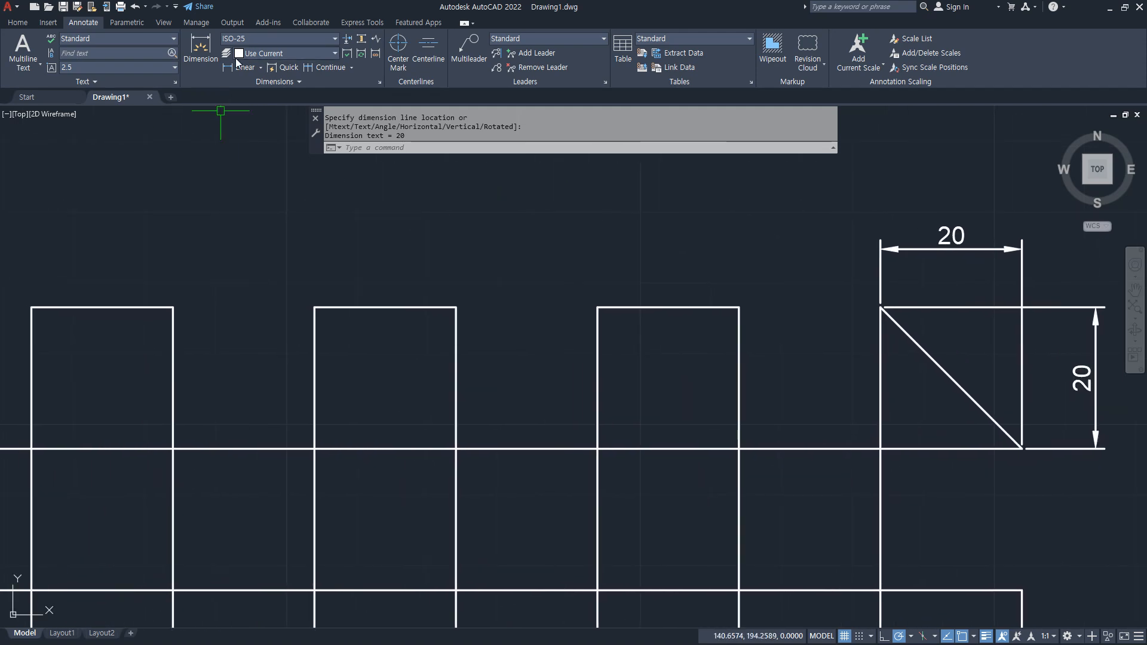
left_click(236, 72)
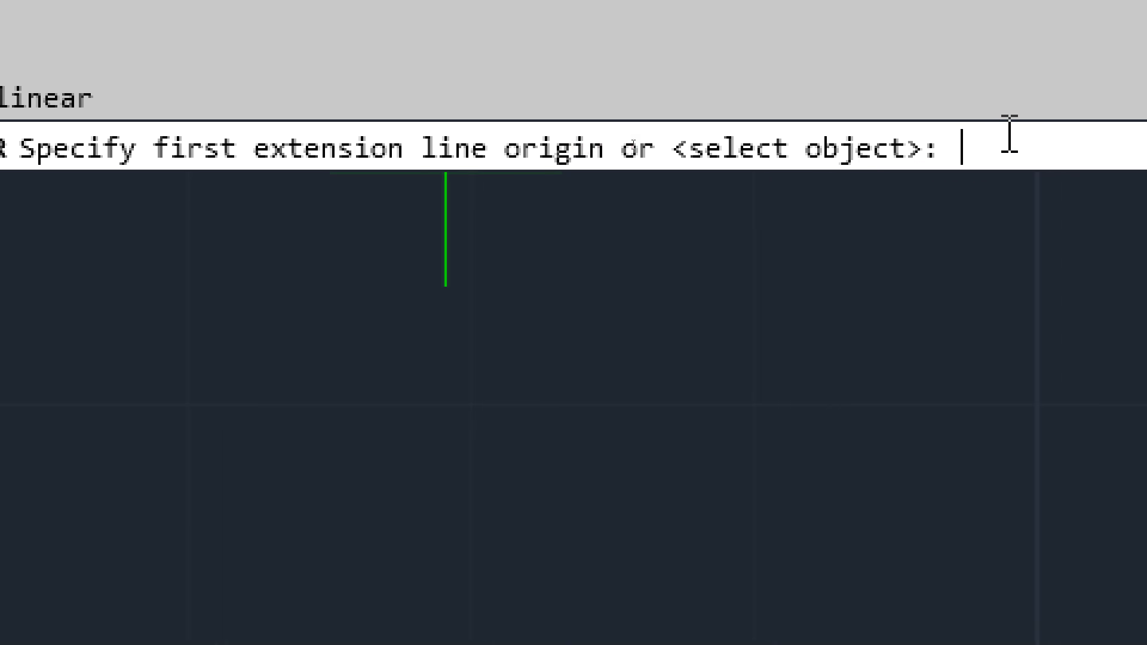
key("Return")
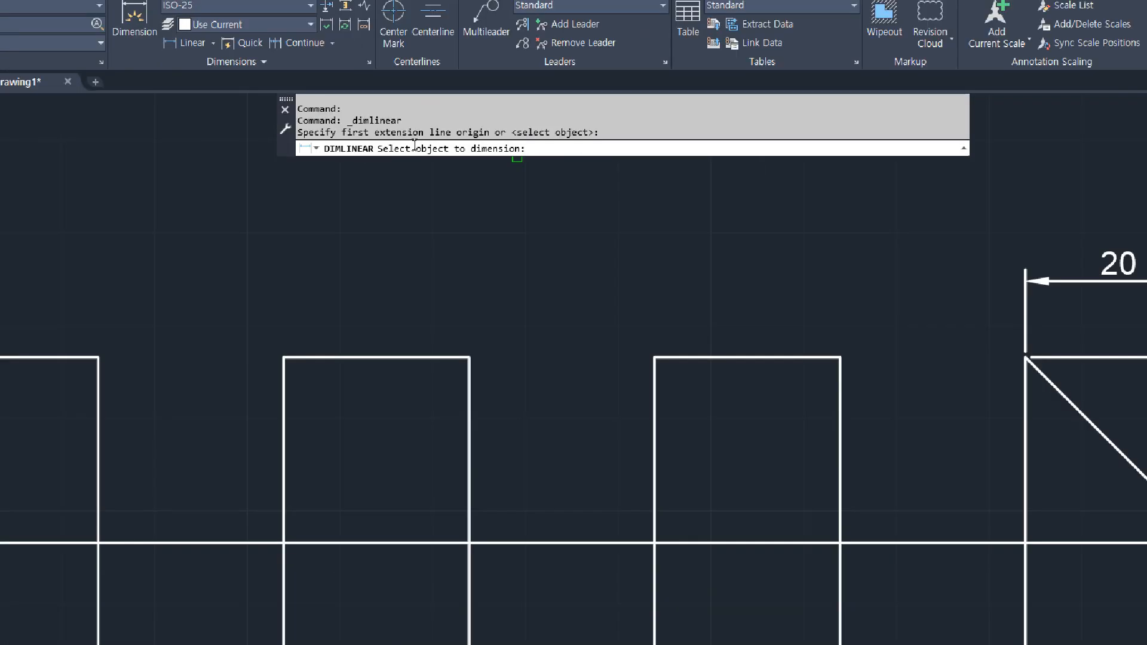
left_click(349, 307)
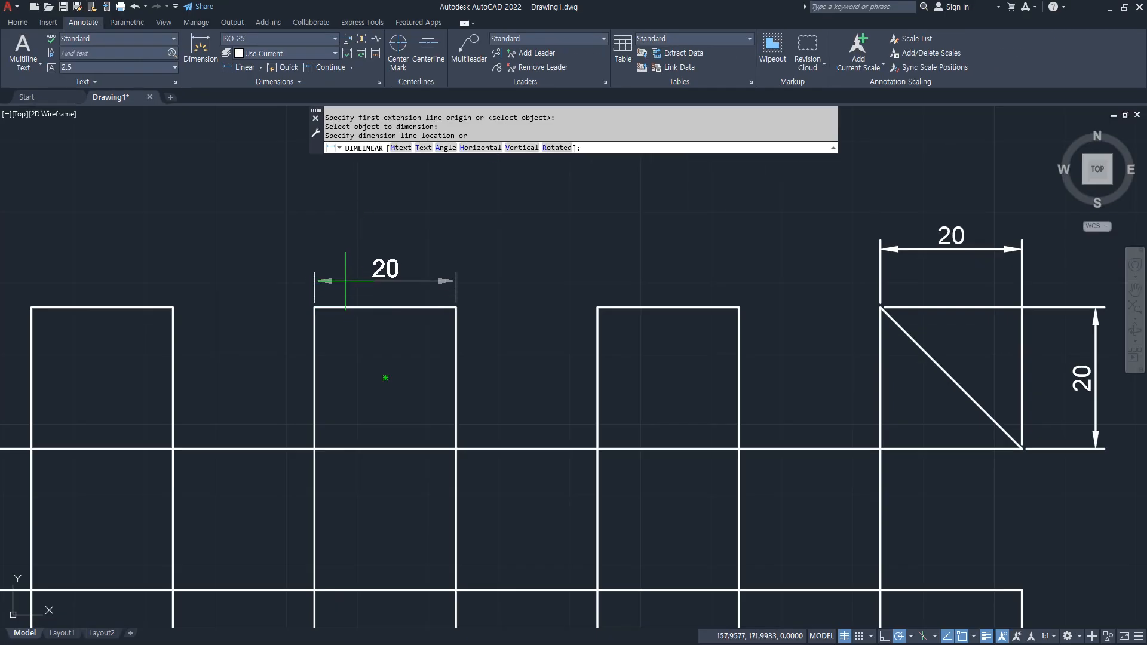
left_click(348, 230)
- Erase the horizontal and vertical dimensions attached to the diagonal line in the upper-right square
middle_click_drag(885, 341, 616, 327)
key("Escape")
left_click(770, 273)
left_click(718, 307)
key("Delete")
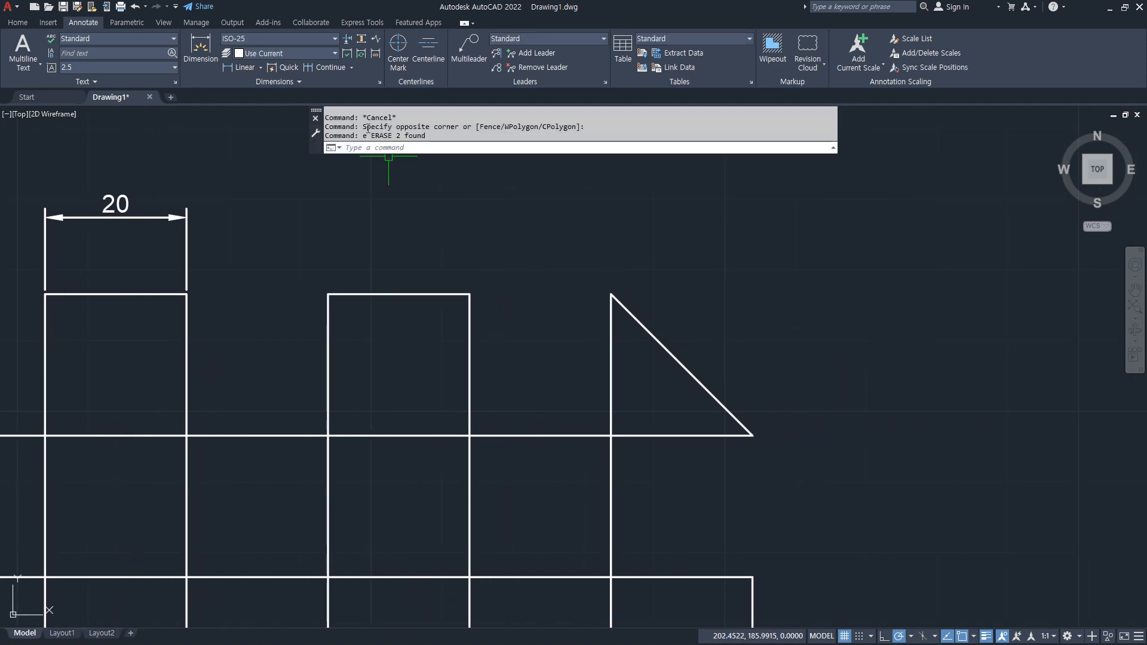
- Add a horizontal linear dimension above the diagonal, selecting the line itself as the object to dimension
left_click(244, 67)
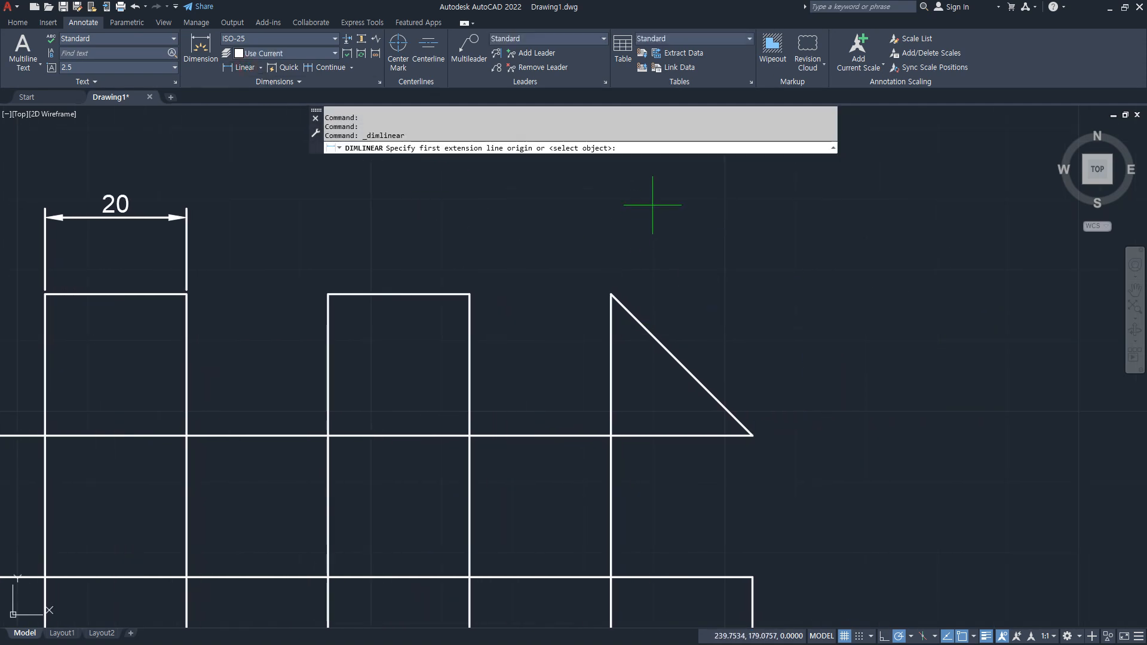
key("Return")
left_click(649, 325)
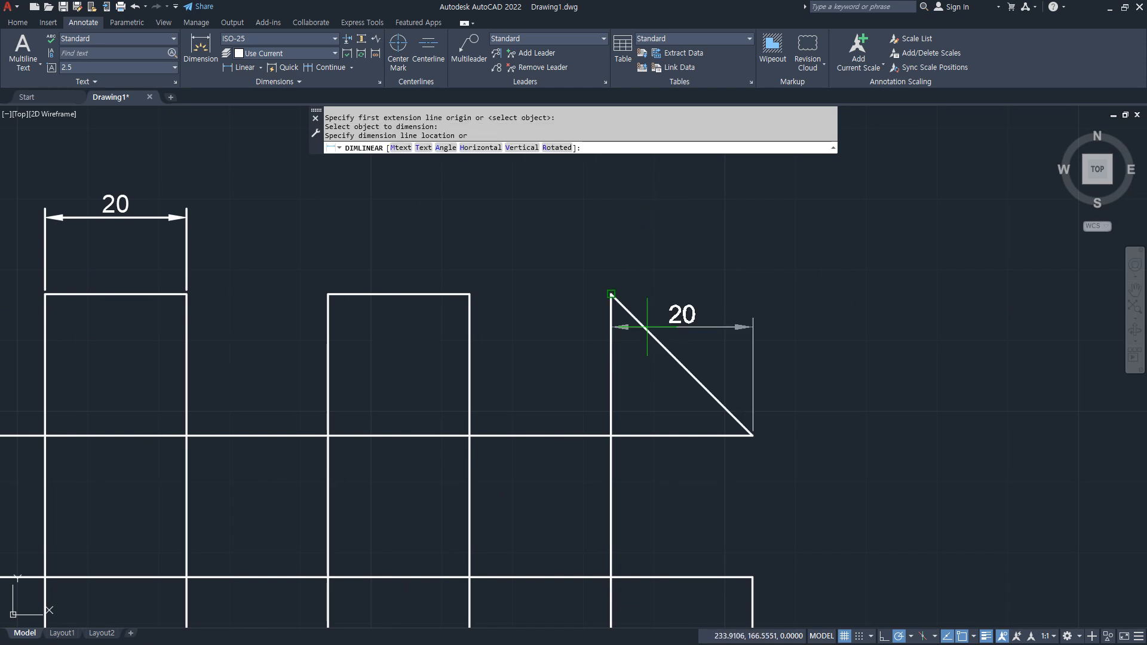
left_click(659, 214)
- Add a vertical linear dimension to the right of the diagonal, selecting the line itself as the object to dimension
key("Return")
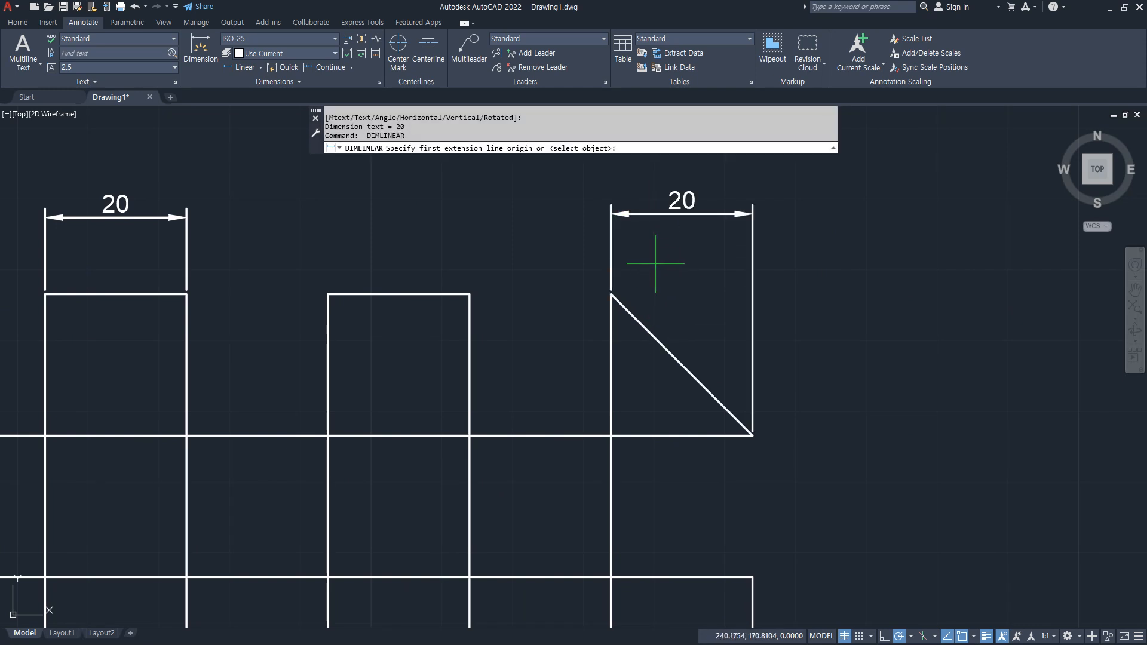
key("Return")
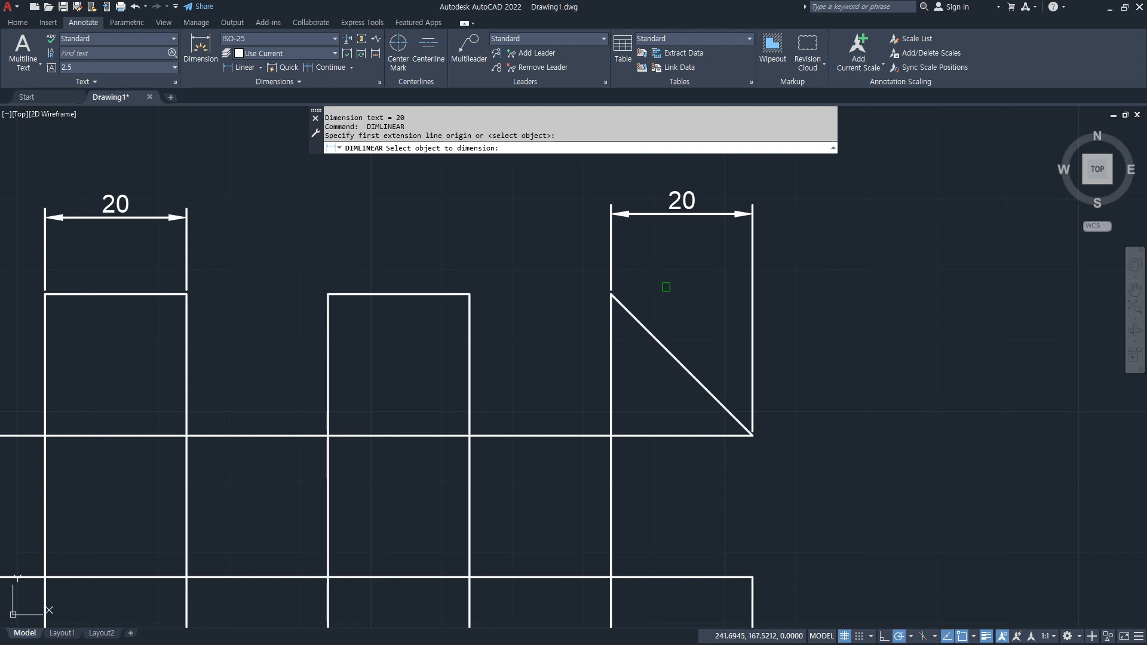
left_click(664, 339)
left_click(836, 329)
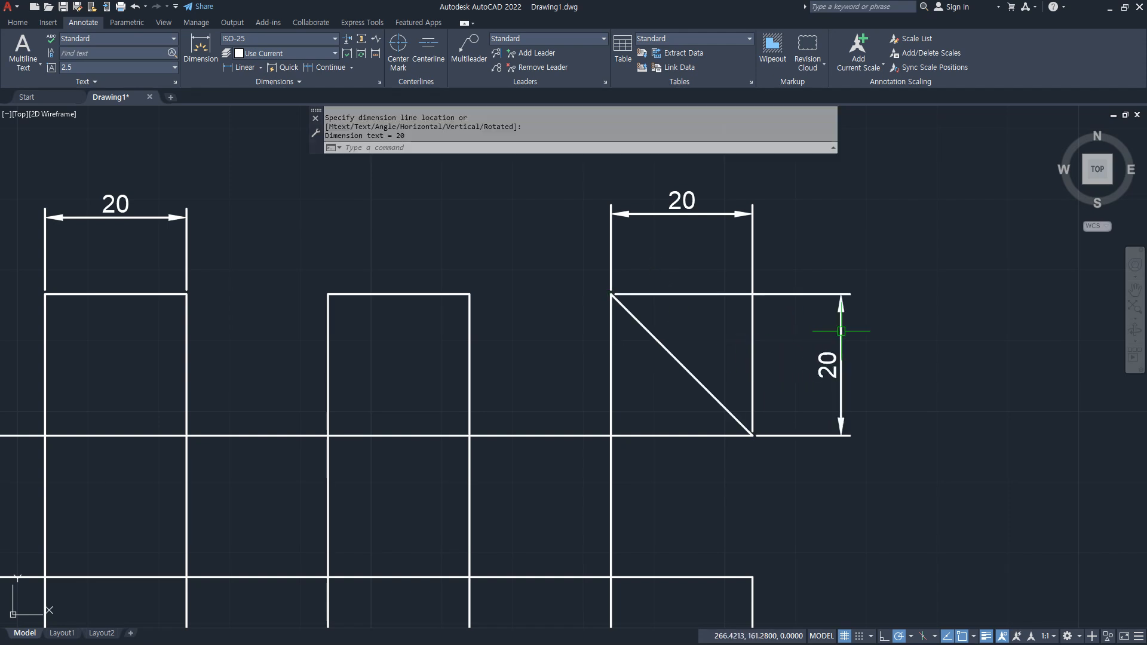
- Add a linear dimension above the second top square from the left, replacing its multiline text with "동해물과" and, on a new line, "백두산이 마르고 닳다록"
middle_click_drag(43, 366, 522, 384)
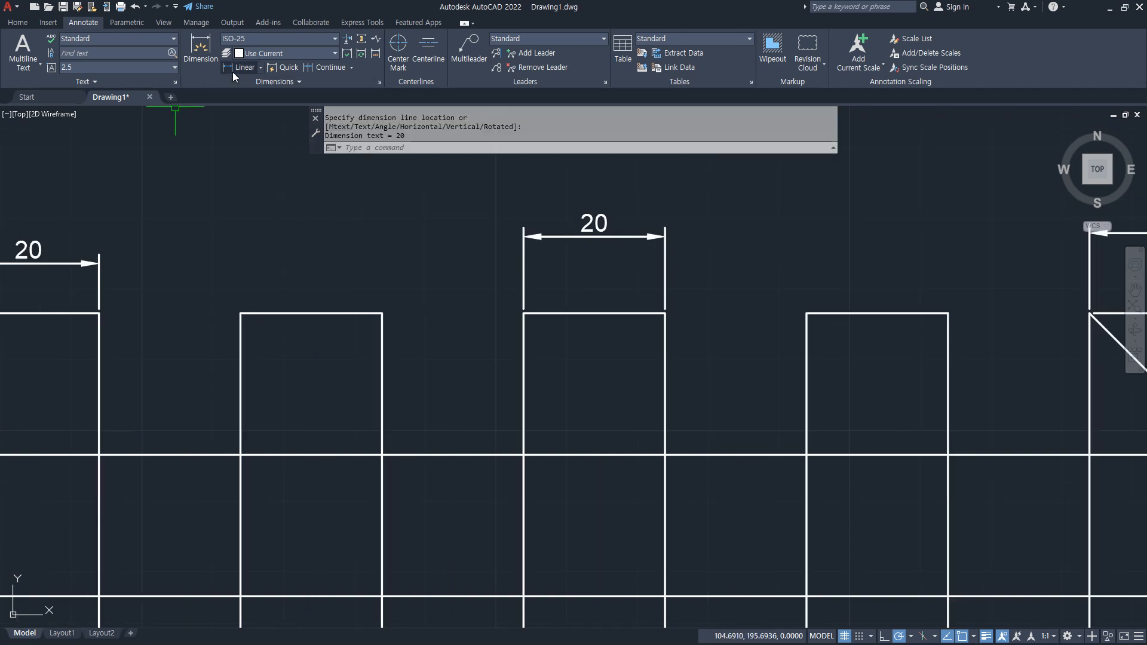
left_click(240, 67)
left_click(240, 313)
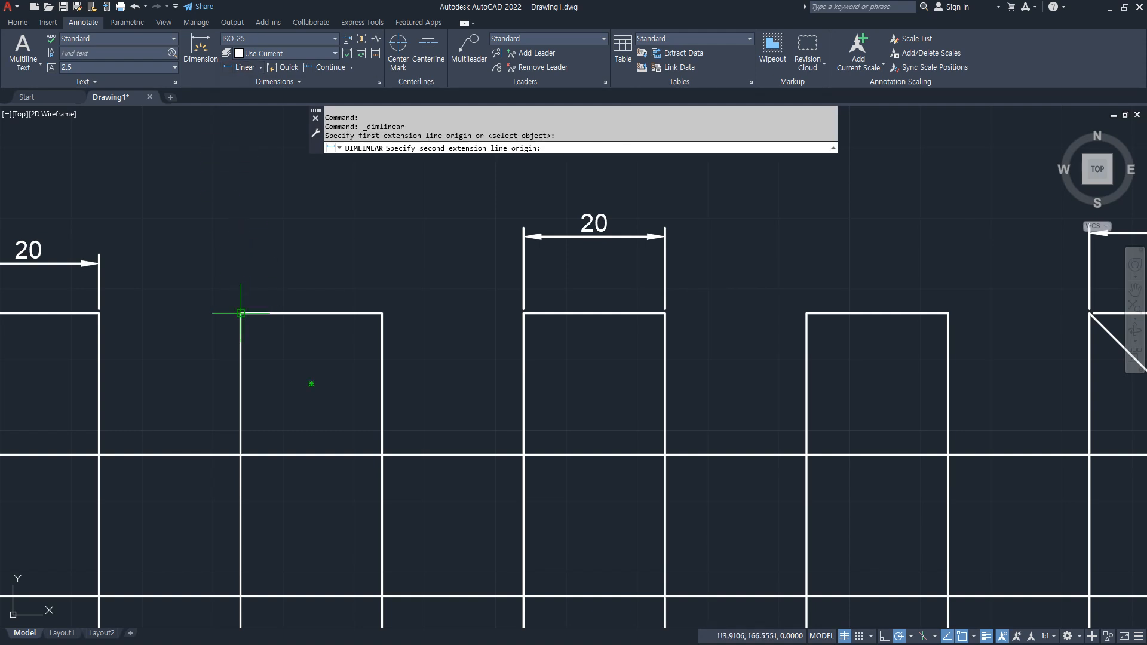
left_click(385, 313)
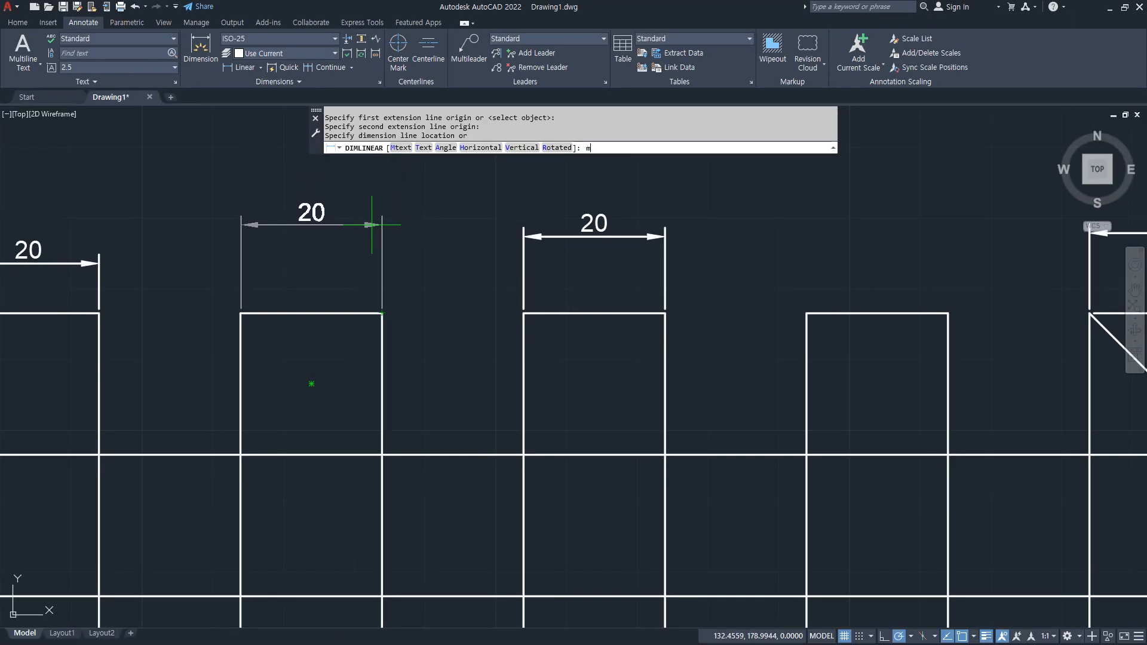
key("Return")
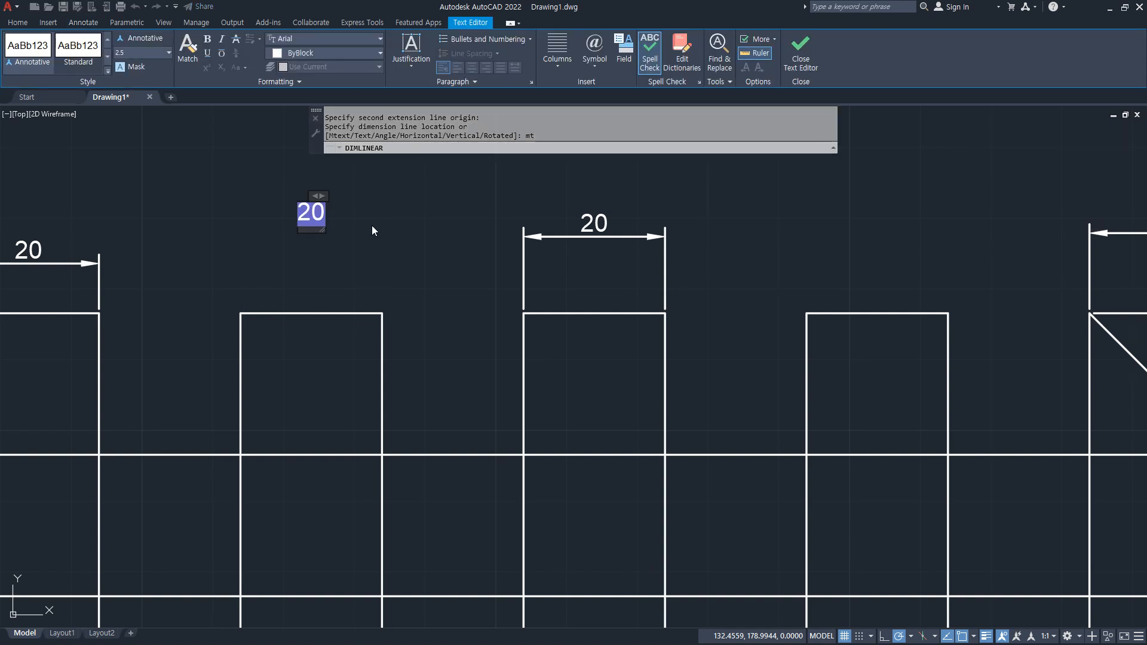
type("동해")
type("물과")
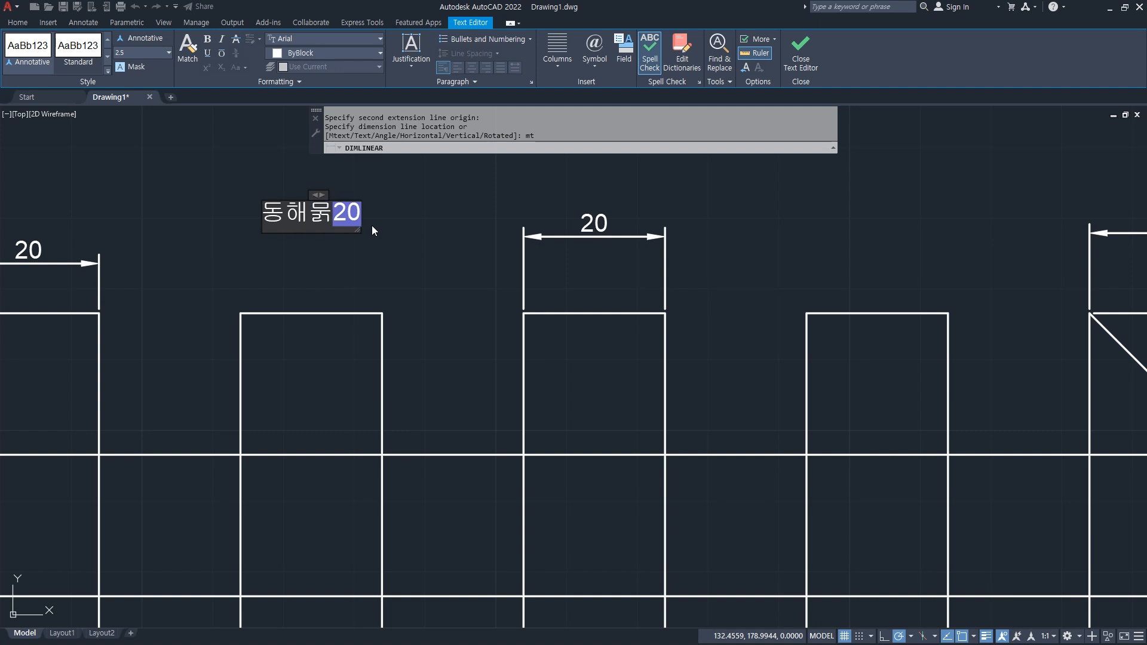
key("Delete")
key("Return")
type("백")
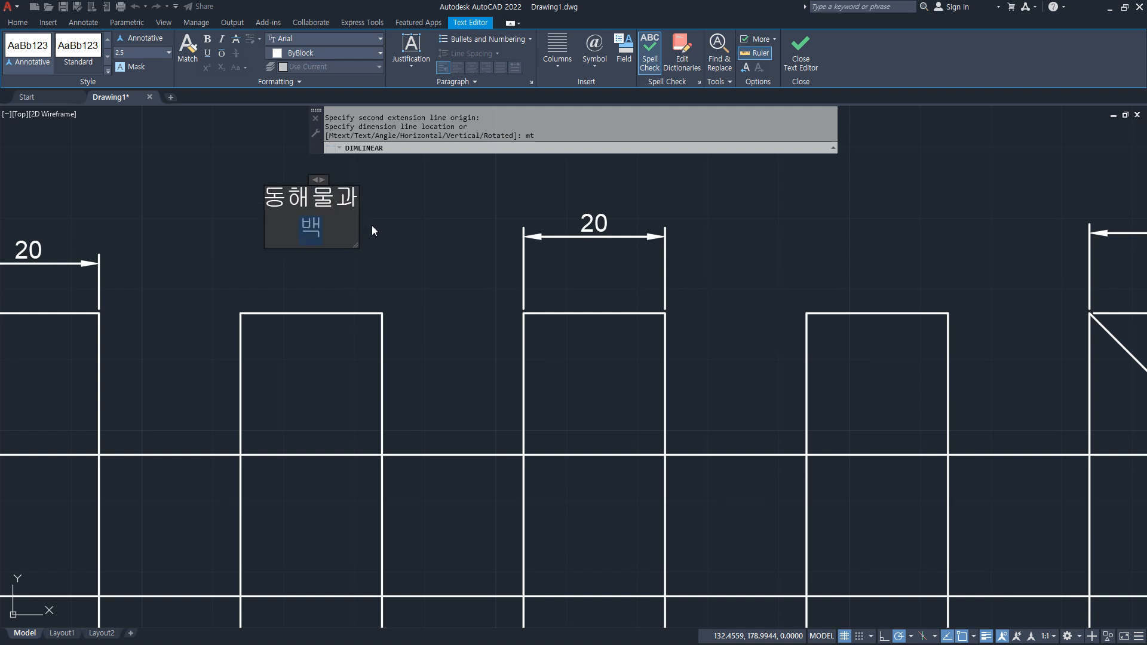
type("두산이 마르")
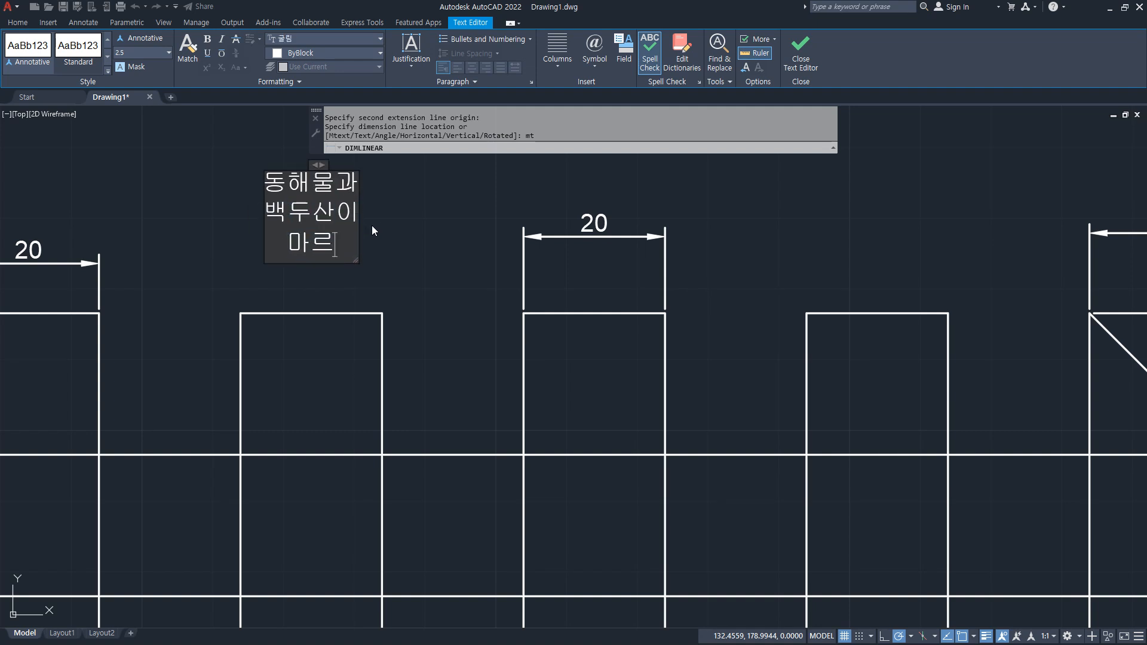
type("고 다닳다록")
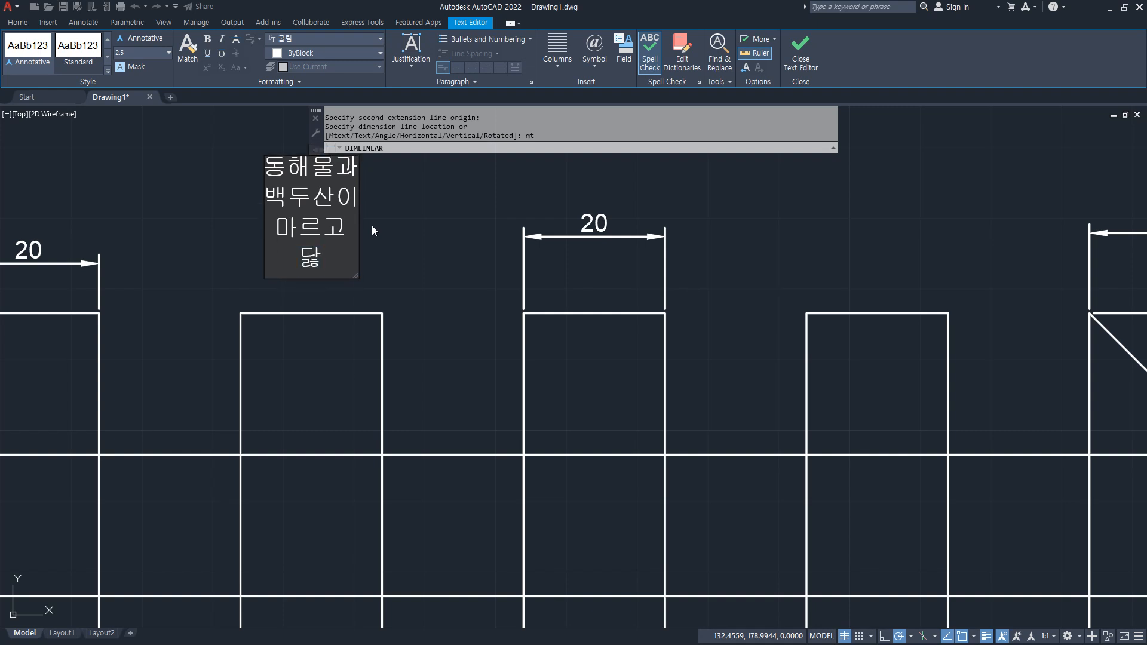
left_click(371, 224)
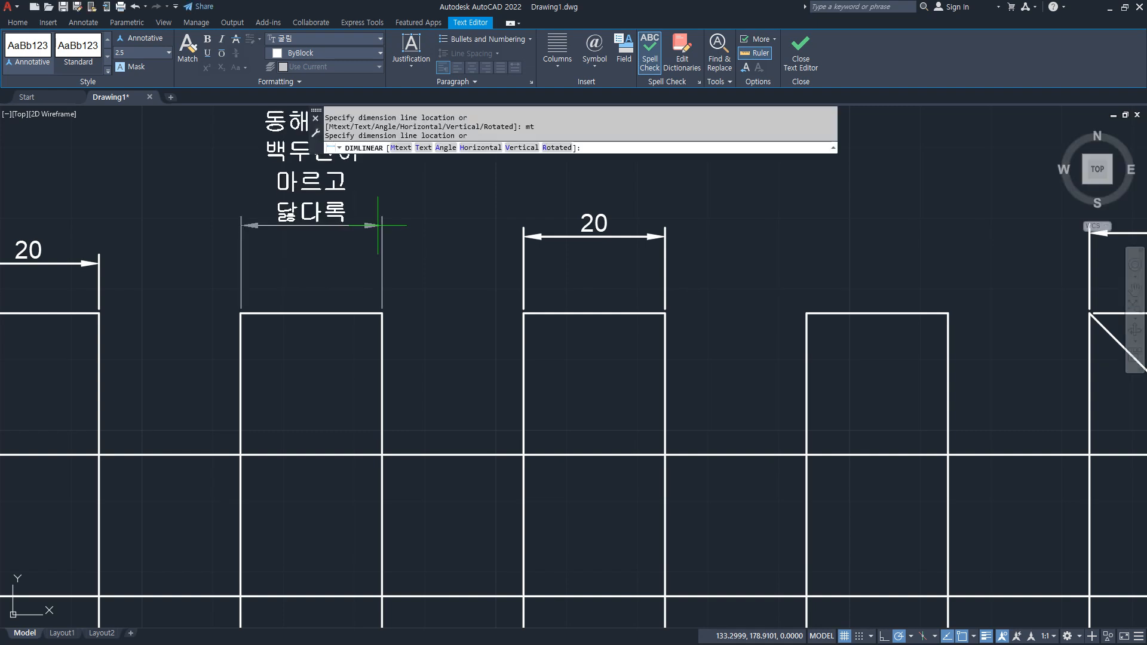
left_click(376, 261)
- Add a linear dimension above the fourth top square by selecting its top edge, with the single-line text overridden as "동해물과"
middle_click_drag(495, 181, 405, 312)
key("Return")
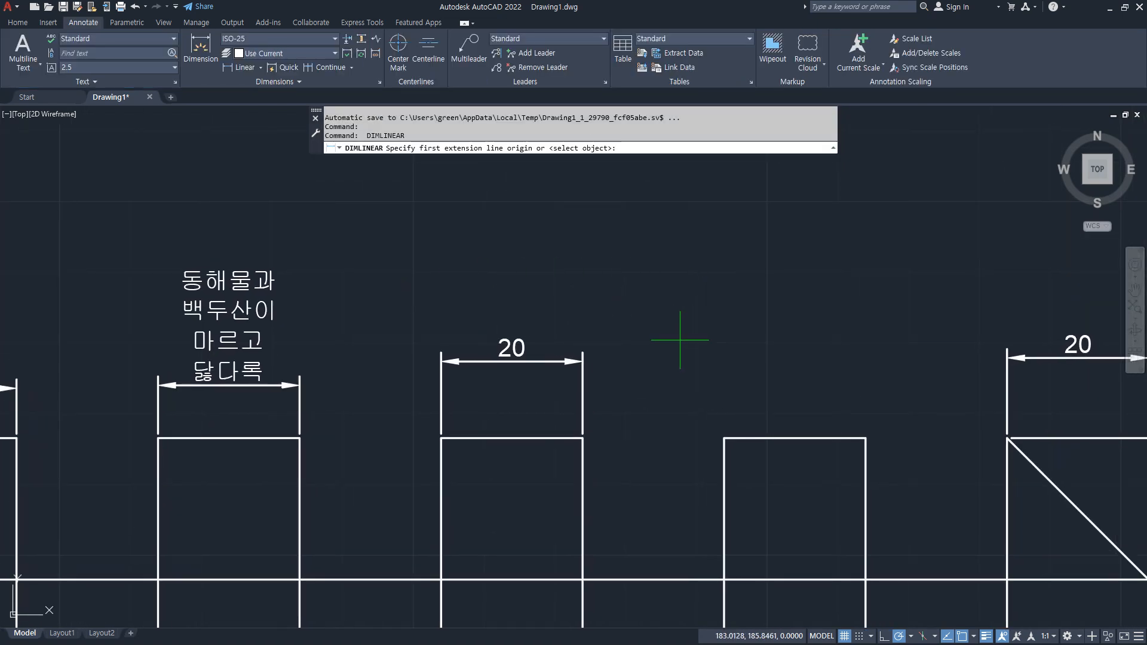
key("Return")
left_click(735, 438)
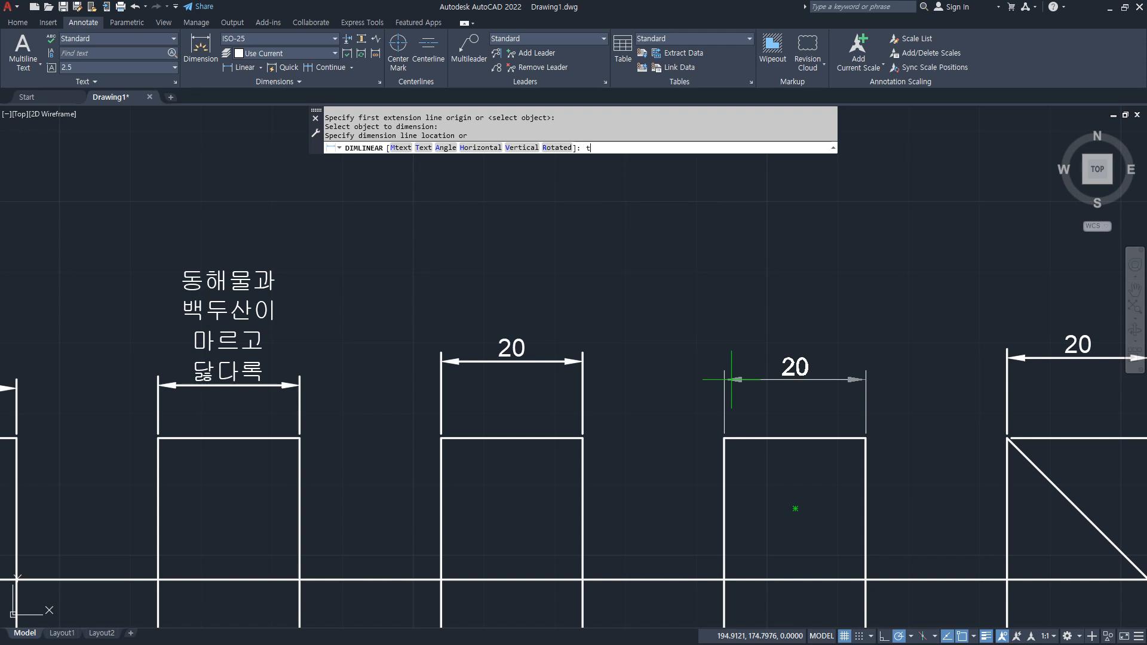
type("t")
key("Return")
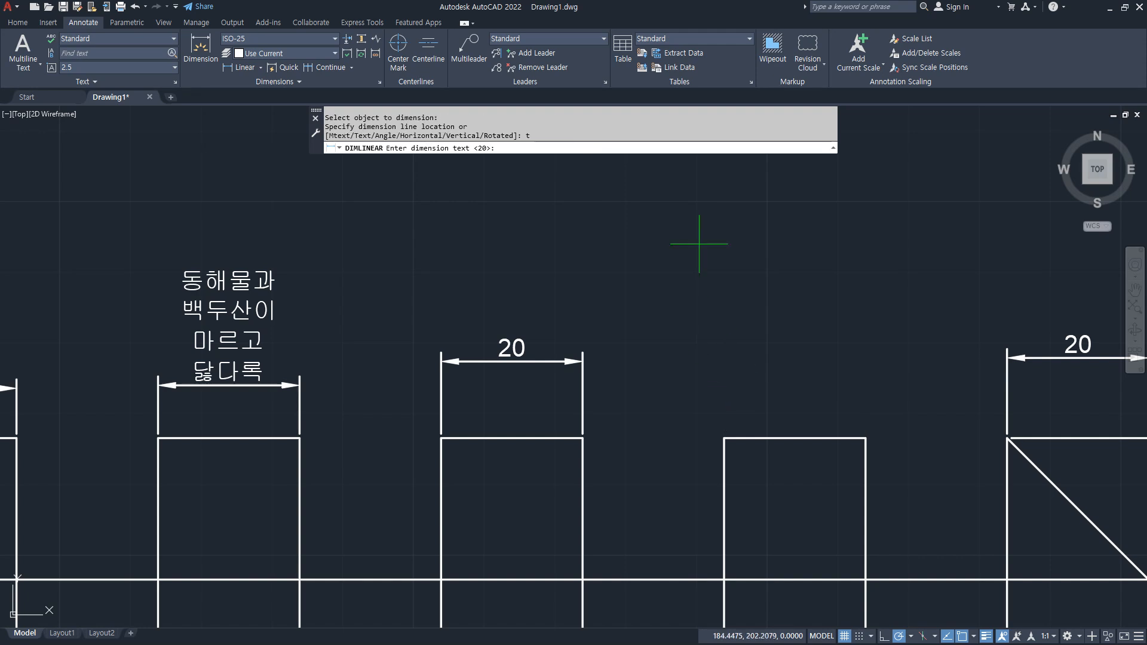
key("ctrl+alt+d")
mouse_move(535, 169)
left_mouse_down()
mouse_move(517, 137)
mouse_move(513, 173)
left_mouse_up()
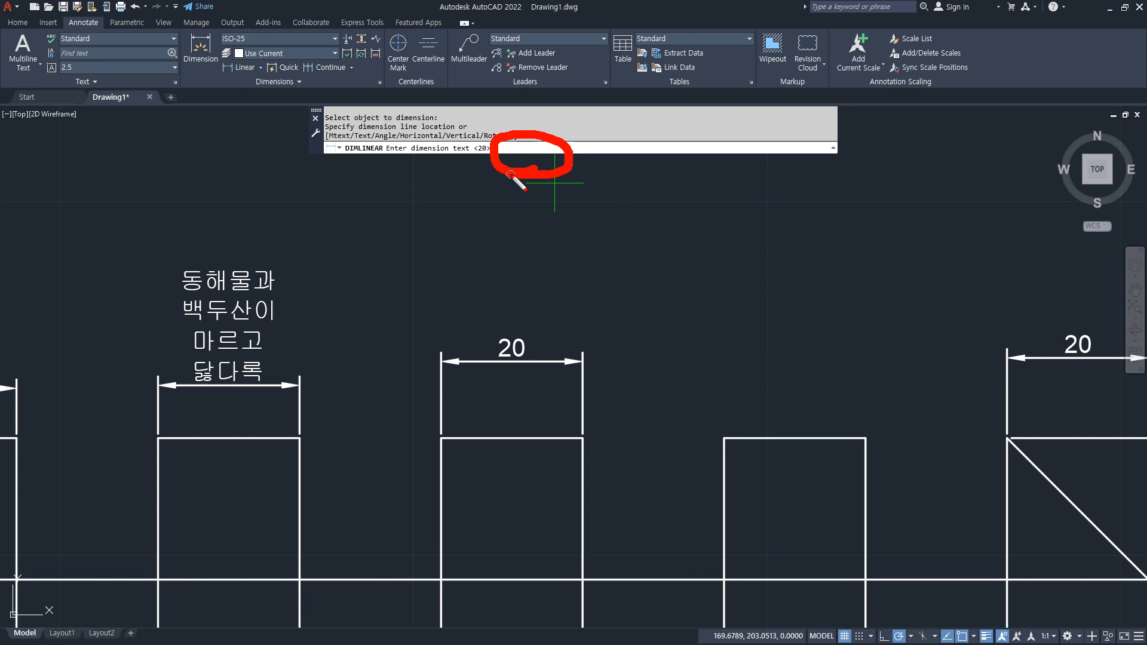
key("Escape")
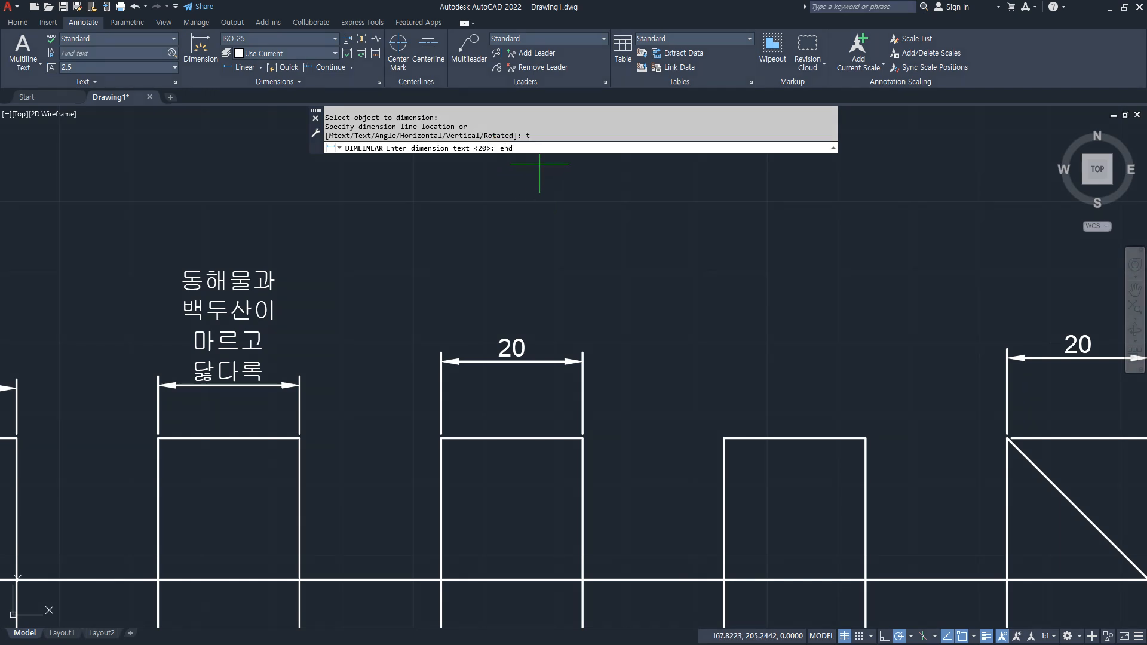
type("동해무")
type("과")
key("Return")
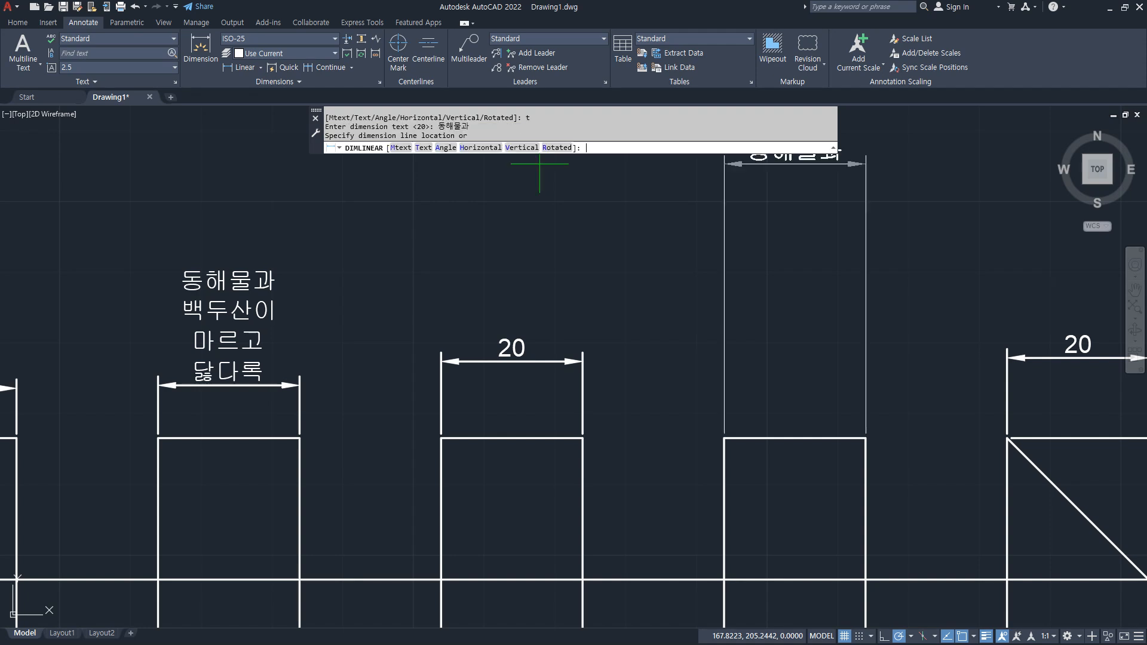
left_click(625, 357)
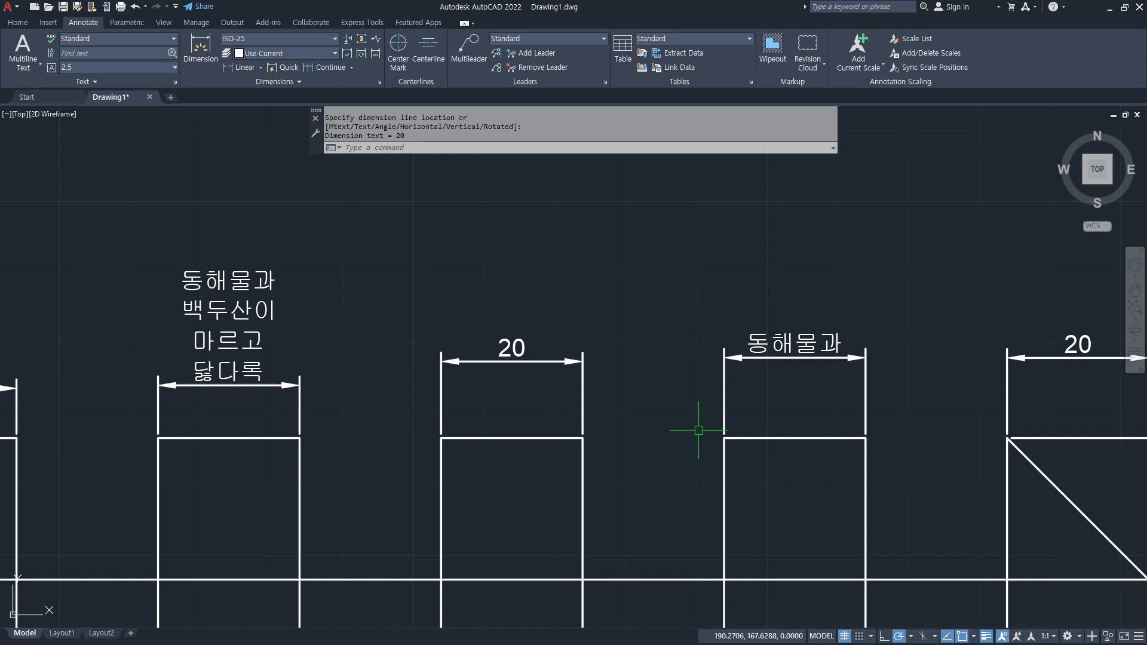
- Add a vertical linear dimension left of the top-left square between its left corners, with the dimension text rotated to a diagonal angle
scroll(783, 367, "down", 2)
middle_click_drag(571, 417, 571, 213)
scroll(297, 295, "up", 4)
key("space")
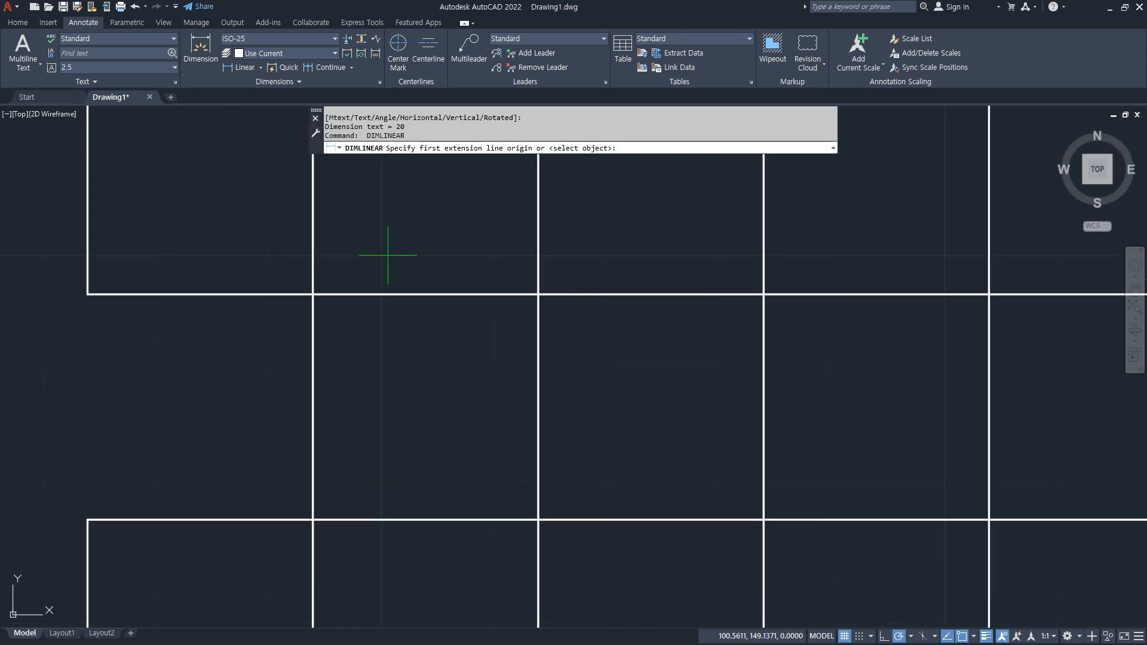
middle_click_drag(372, 233, 609, 441)
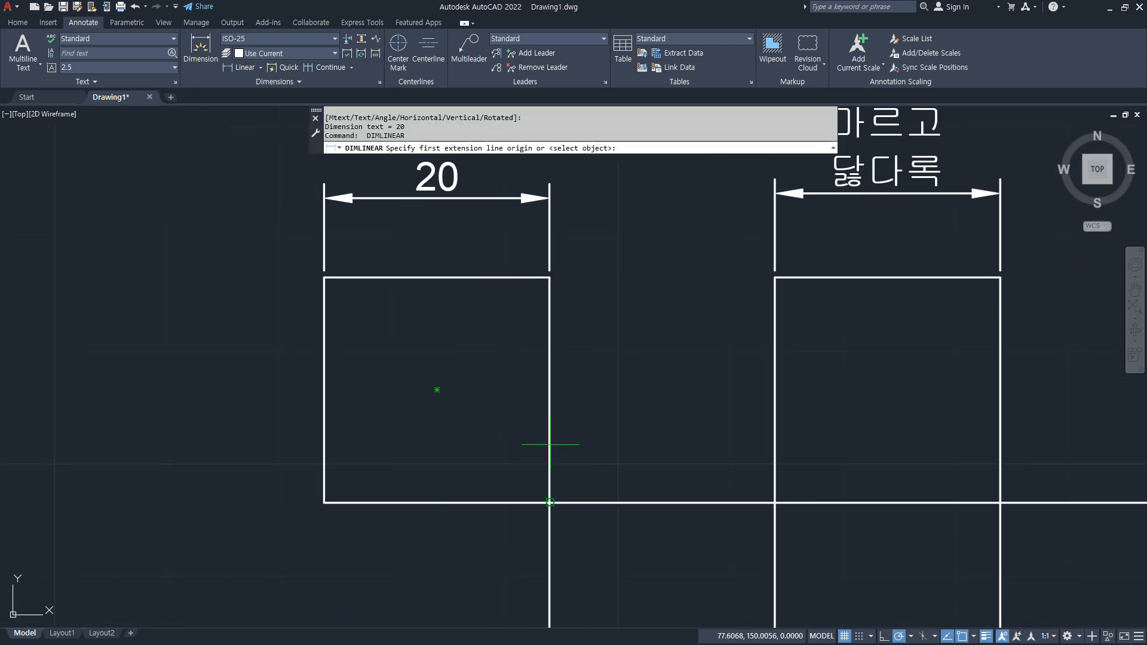
left_click(324, 502)
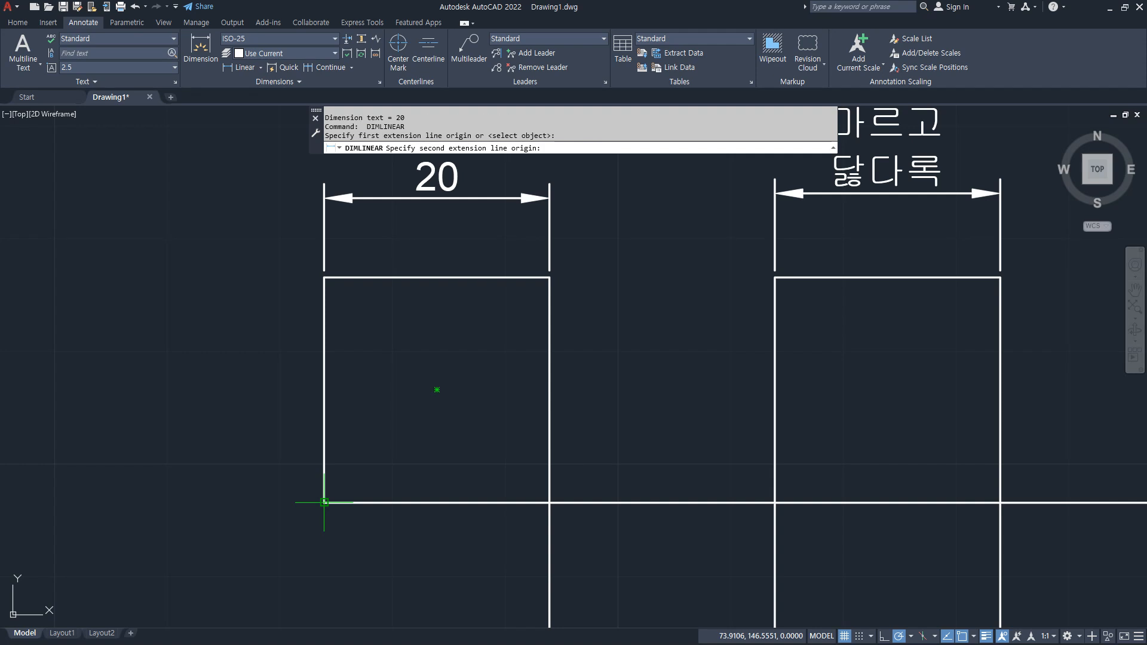
left_click(324, 277)
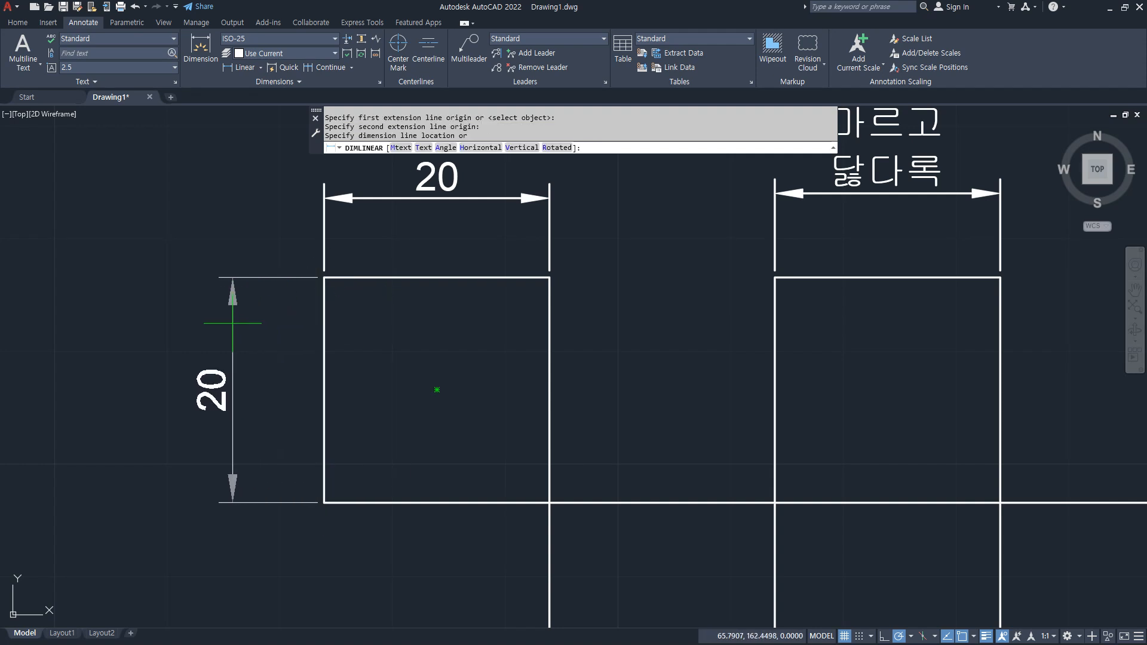
key("Return")
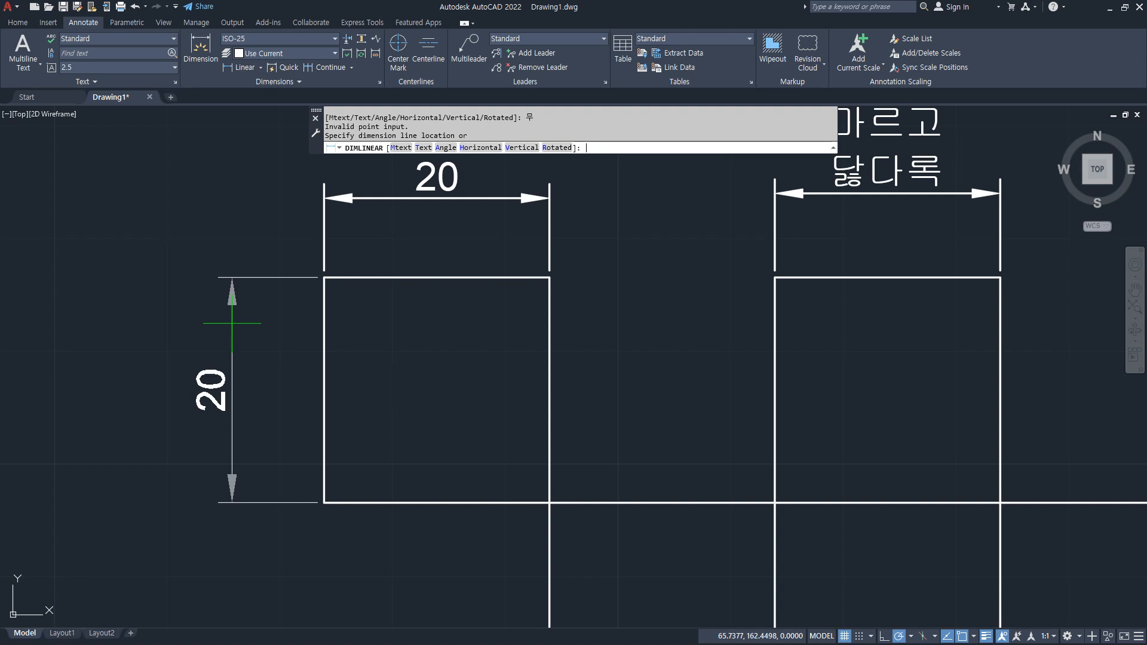
key("Return")
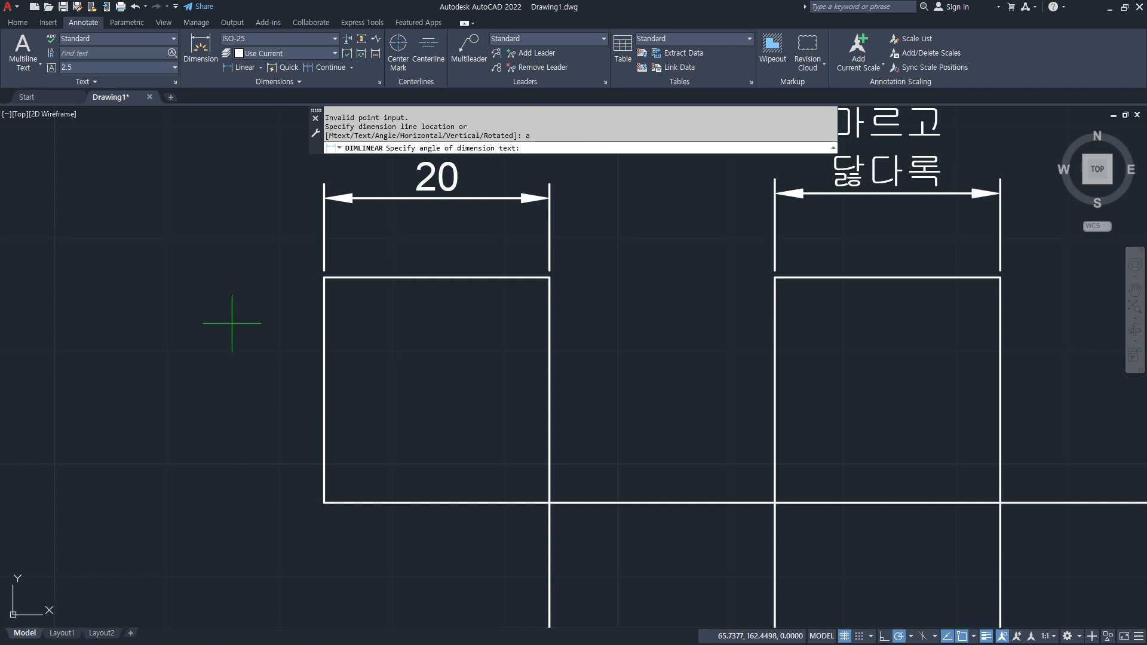
key("Return")
left_click(229, 323)
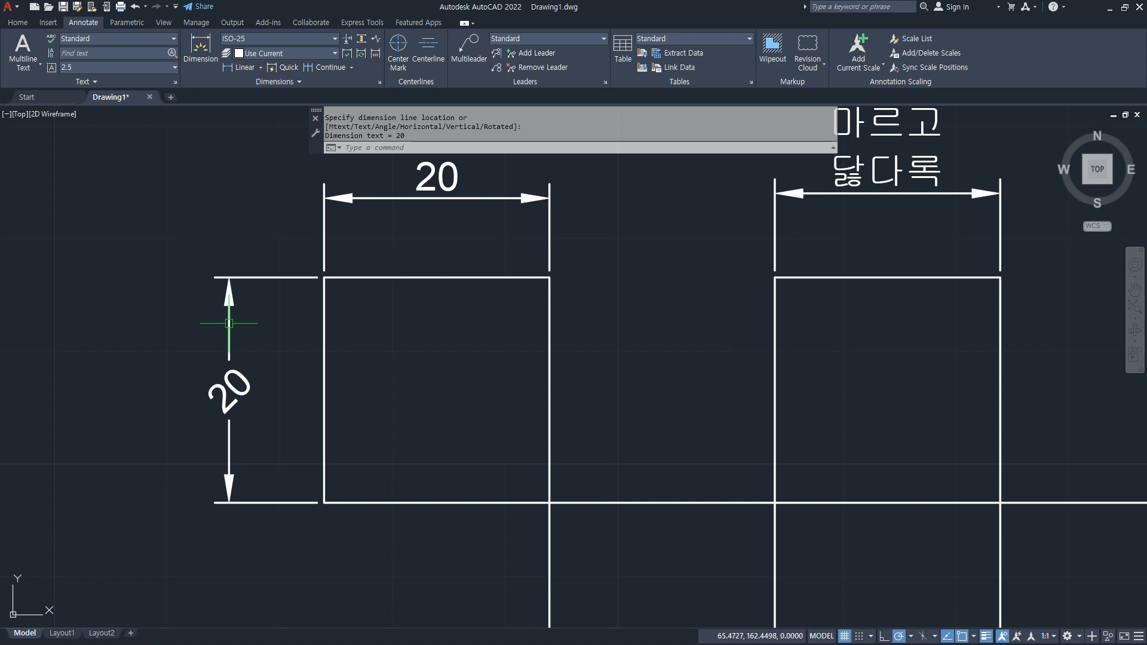
- Compare the custom-text dimension on the fourth top square with the standard dimension on the third
mouse_move(755, 261)
middle_mouse_down()
mouse_move(285, 408)
mouse_move(226, 488)
middle_mouse_up()
mouse_move(353, 448)
left_mouse_down()
mouse_move(478, 281)
mouse_move(312, 483)
left_mouse_up()
key("Escape")
scroll(480, 446, "down", 2)
middle_click_drag(842, 443, 763, 436)
mouse_move(910, 416)
left_mouse_down()
mouse_move(808, 333)
mouse_move(883, 446)
left_mouse_up()
mouse_move(635, 405)
left_mouse_down()
mouse_move(599, 375)
mouse_move(625, 408)
left_mouse_up()
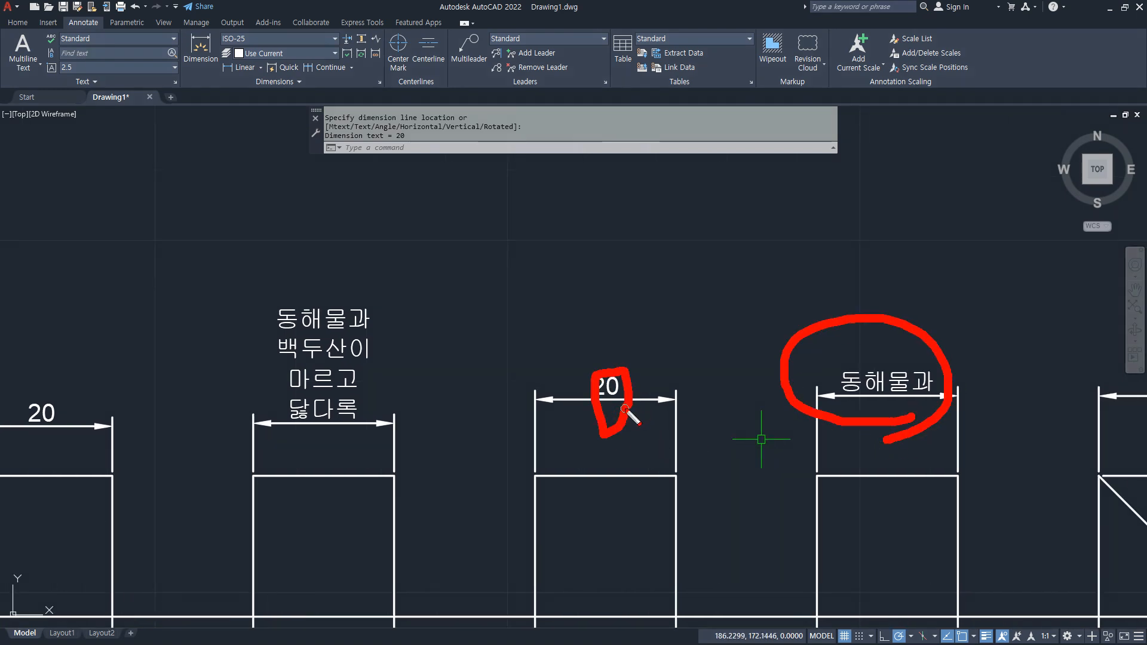
key("Escape")
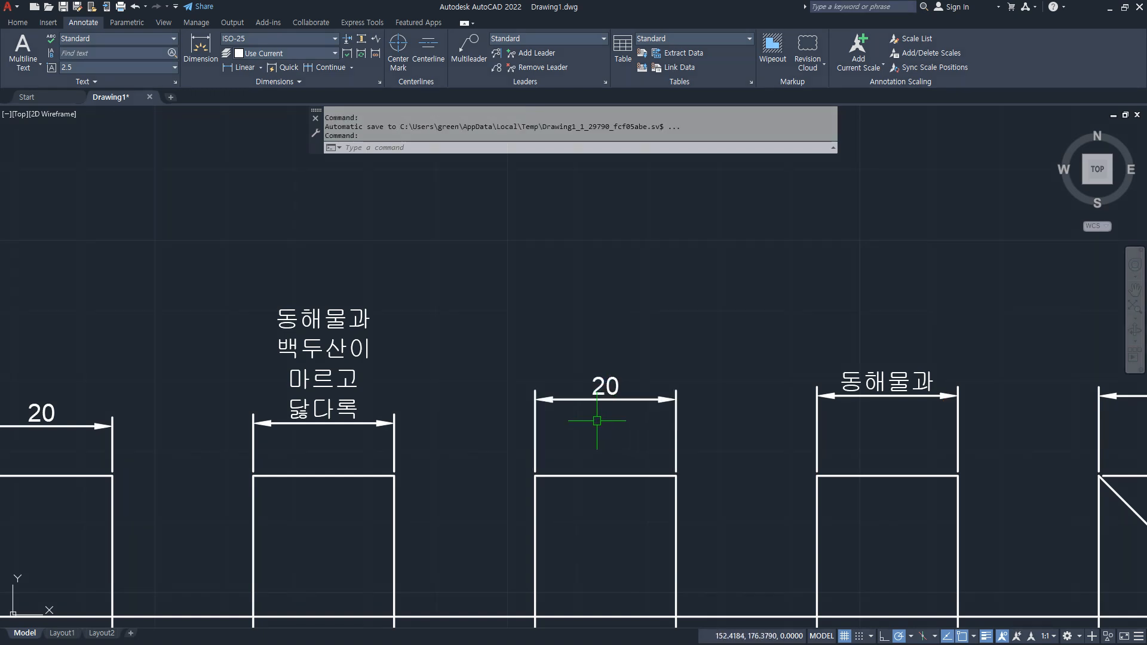
mouse_move(344, 444)
left_mouse_down()
mouse_move(353, 281)
mouse_move(348, 463)
left_mouse_up()
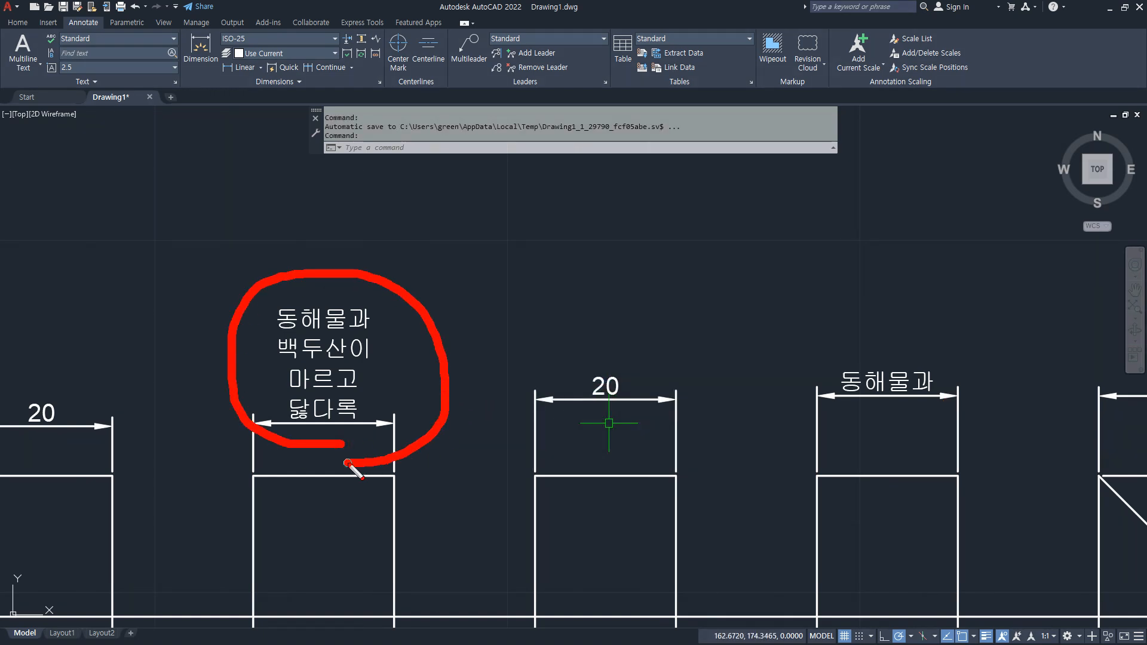
mouse_move(607, 412)
left_mouse_down()
mouse_move(681, 402)
mouse_move(621, 332)
mouse_move(652, 419)
left_mouse_up()
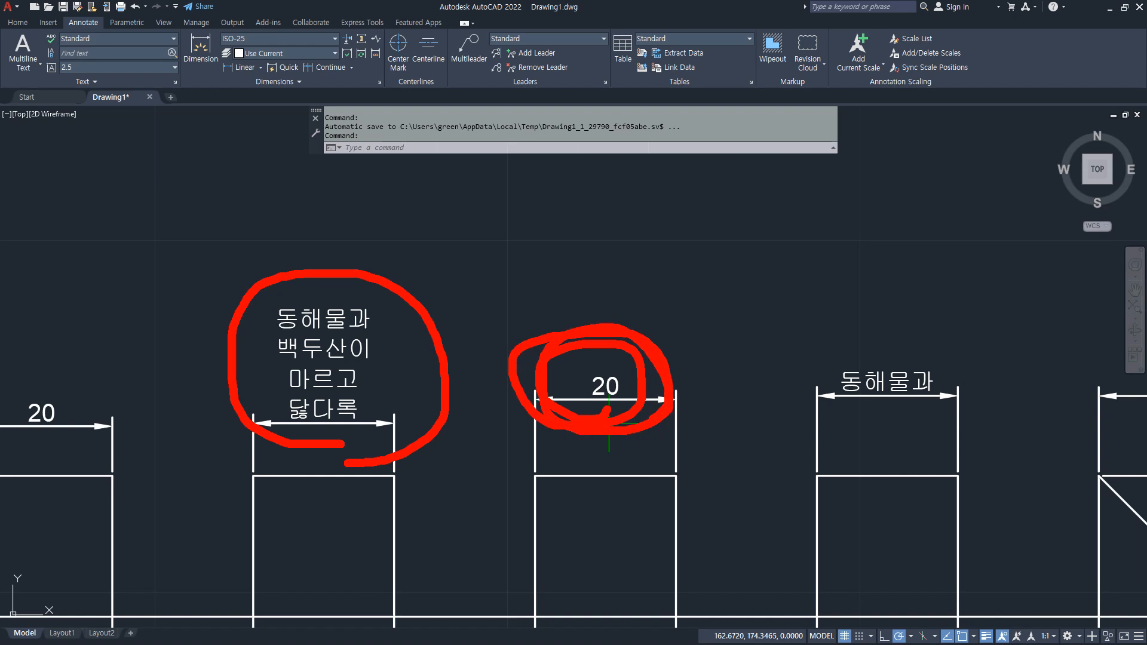
key("Escape")
- Switch to the Notepad notes, add "<>" below the command list, and return to the AutoCAD drawing
key("alt+Tab")
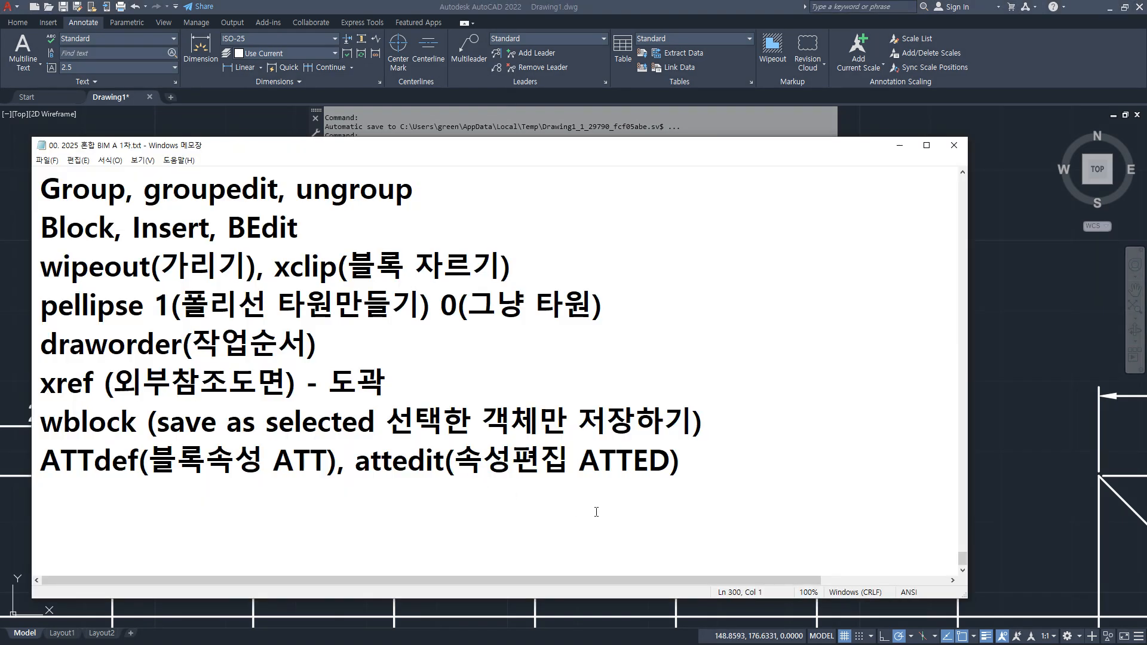
type("<>")
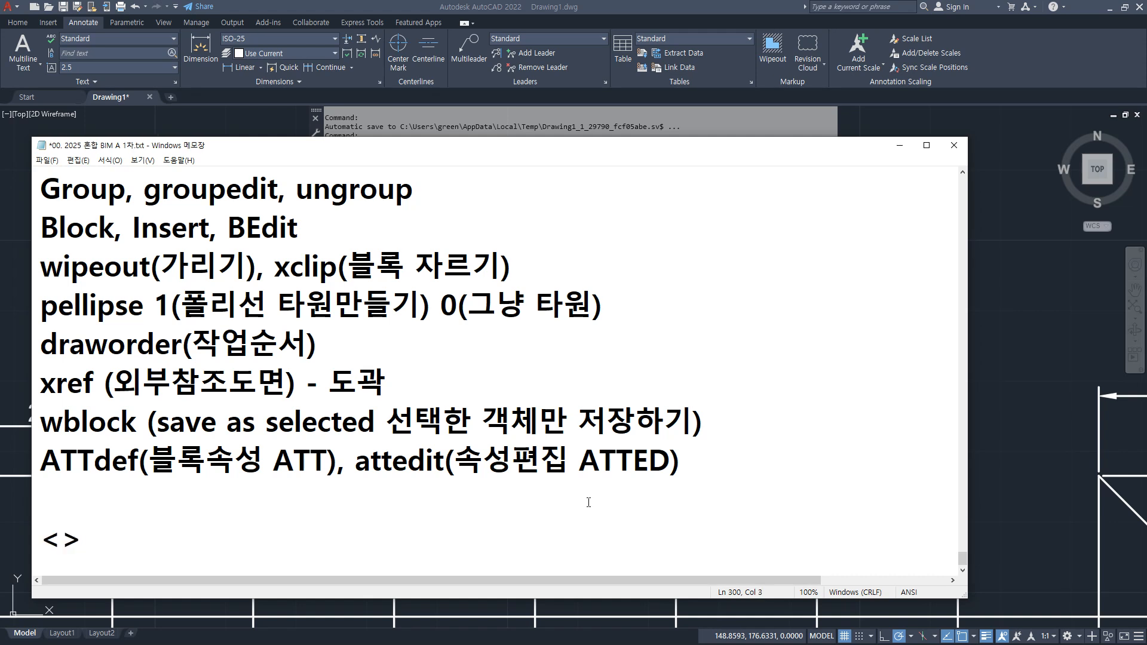
key("alt+Tab")
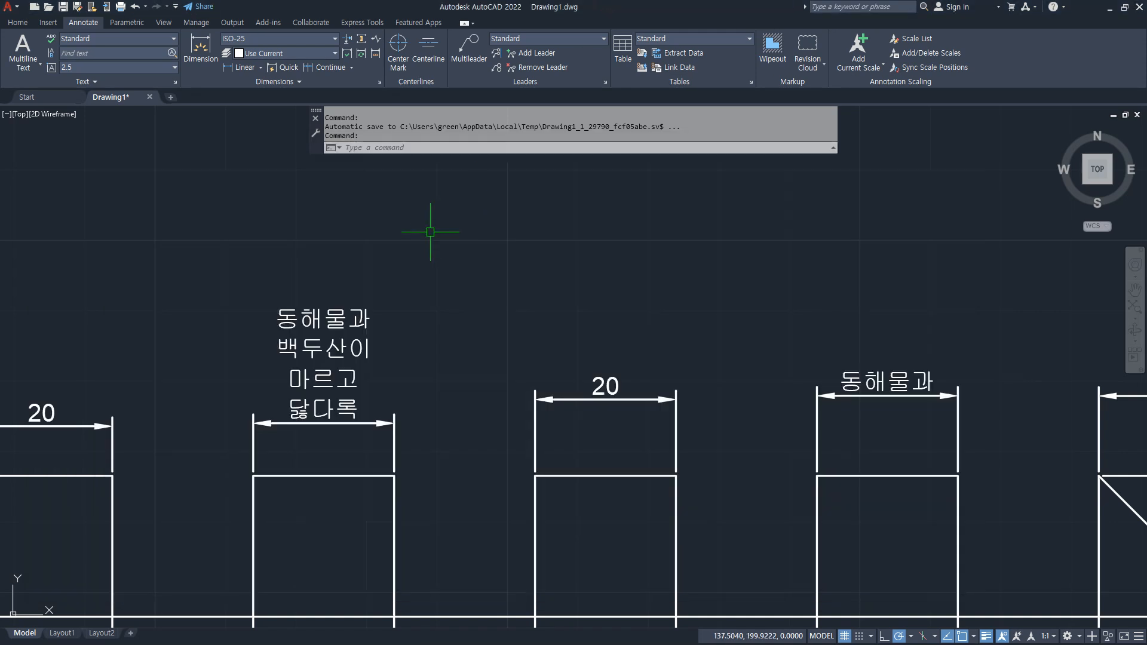
type("ed")
key("Return")
left_click(370, 301)
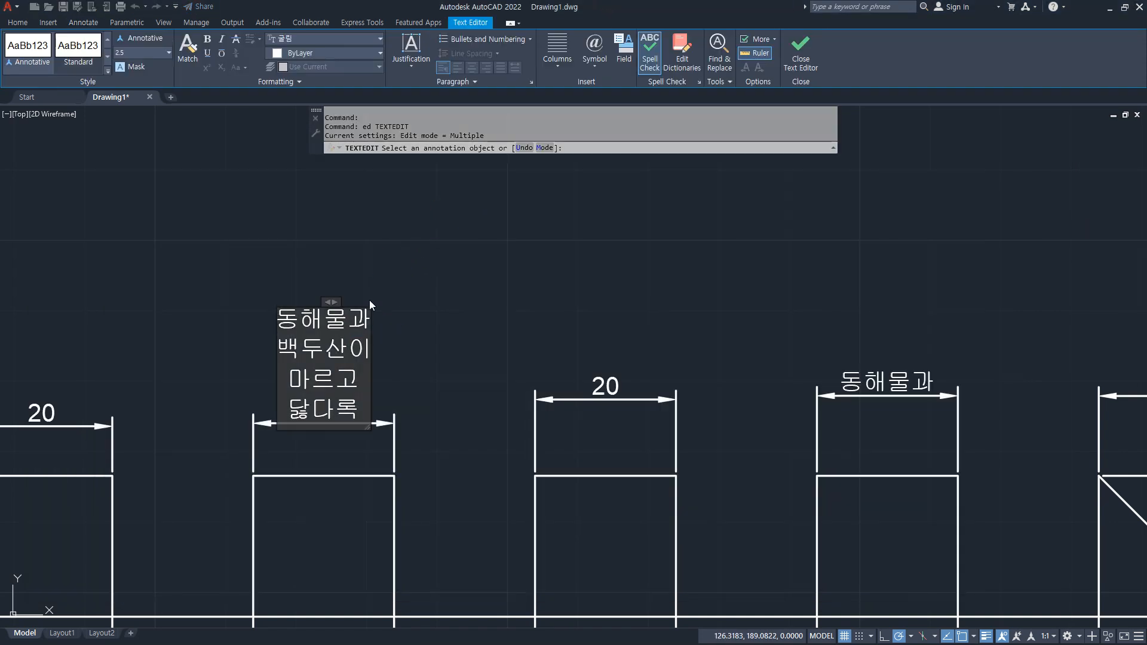
left_click(369, 300)
key("Escape")
key("Escape")
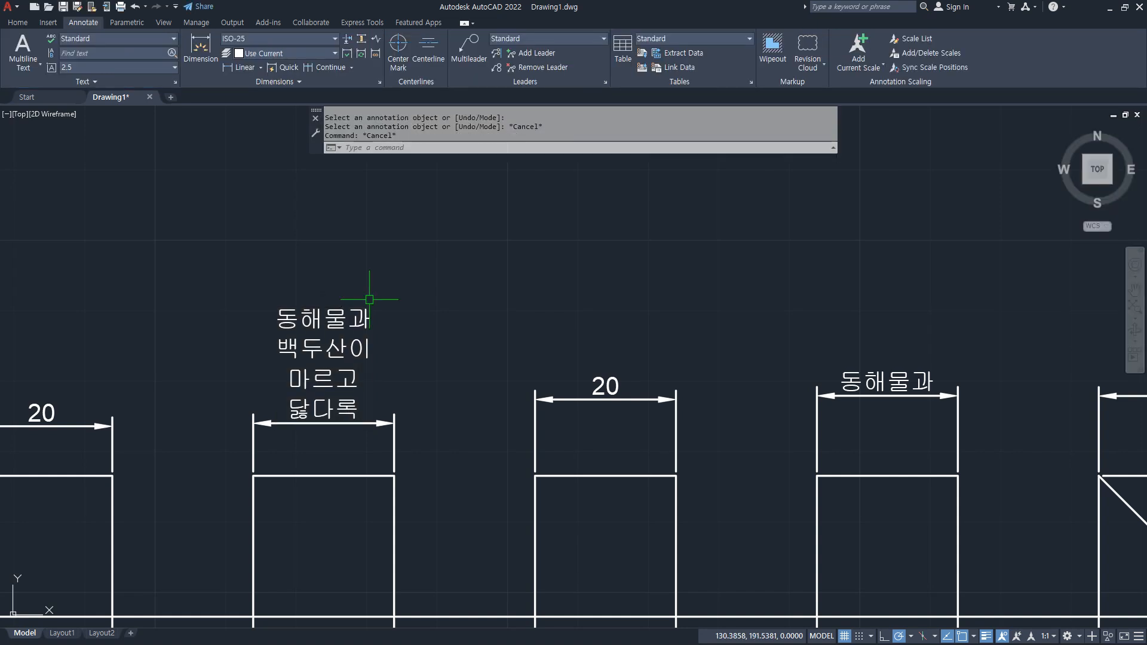
- Replace the custom text of the dimension above the second top square with the measured-value code "<>"
double_click(360, 324)
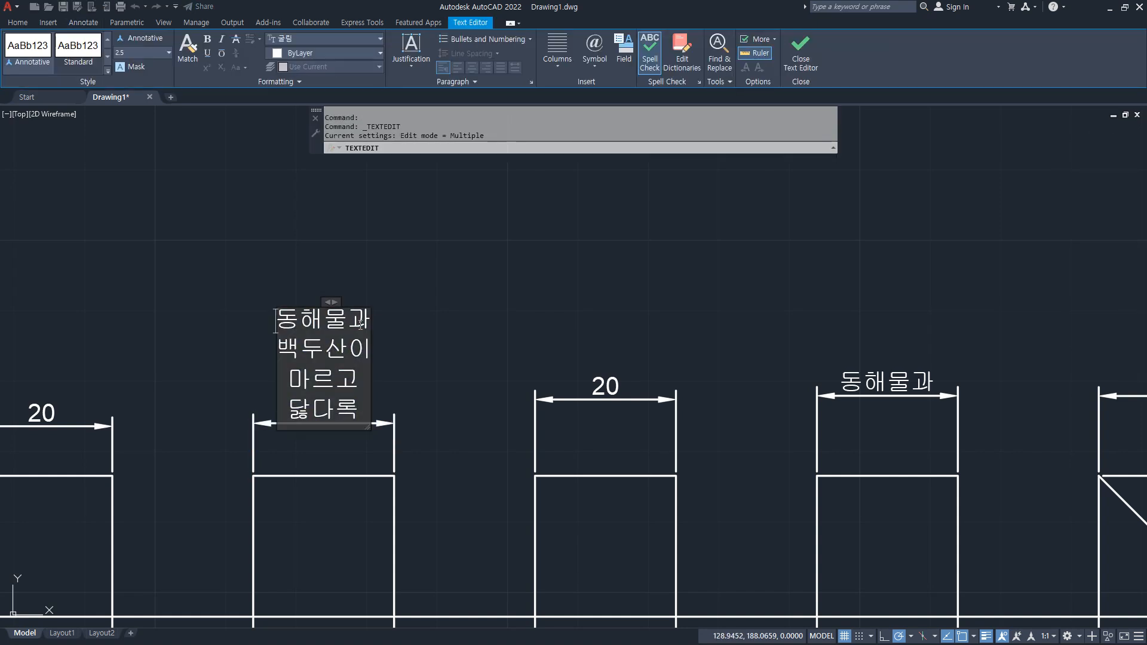
type("<")
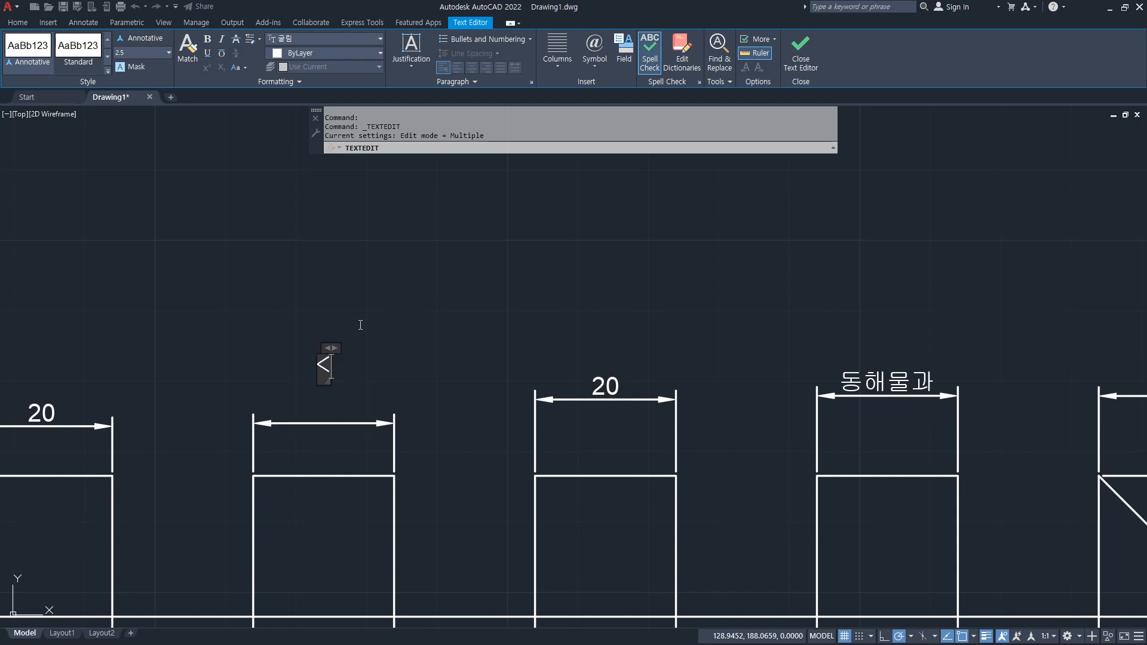
type(">")
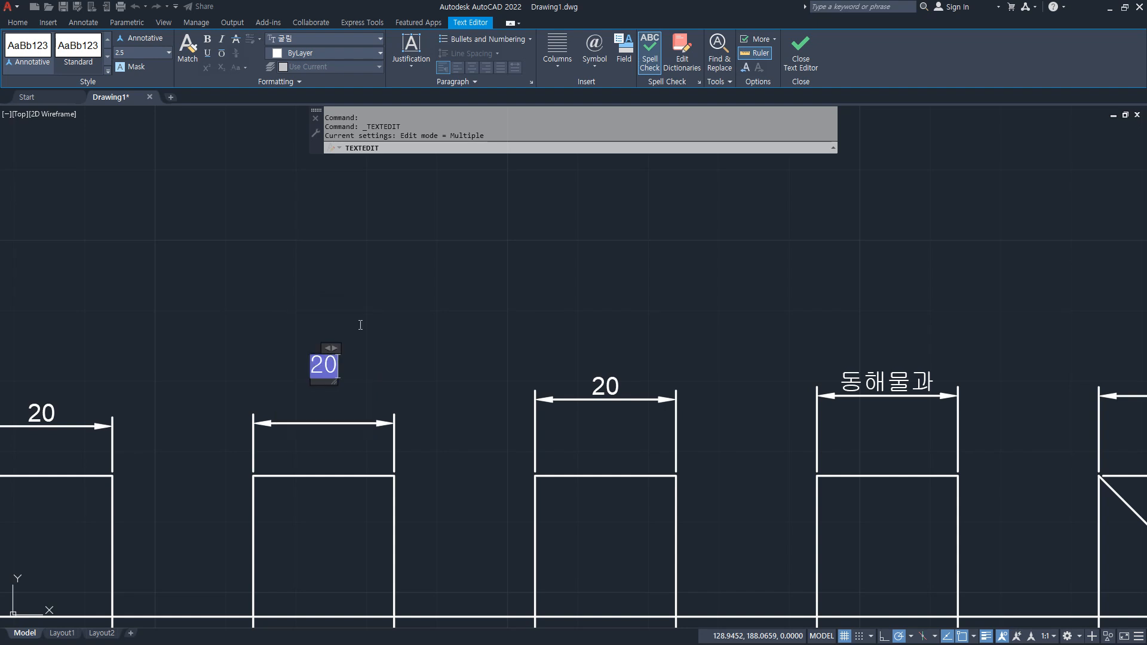
left_click(360, 325)
key("Escape")
- Add "asdf" both before and after the measured value in the dimension text above the second top square
scroll(340, 427, "up", 5)
double_click(302, 388)
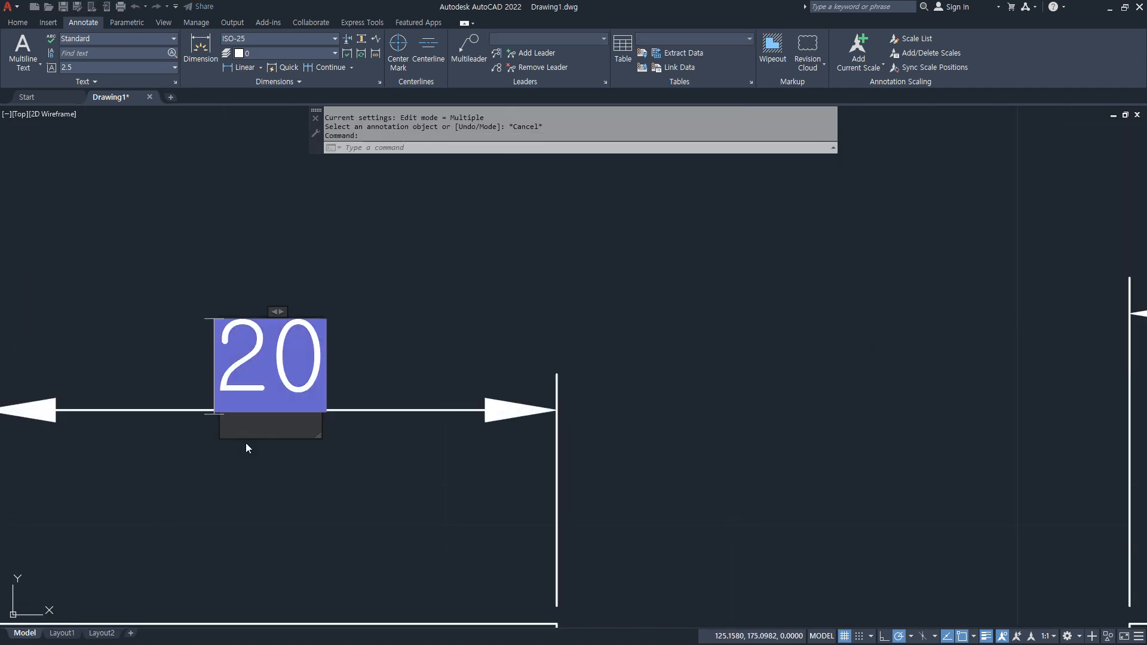
mouse_move(227, 402)
left_mouse_down()
mouse_move(332, 396)
mouse_move(236, 306)
mouse_move(255, 408)
mouse_move(328, 382)
mouse_move(179, 340)
mouse_move(191, 398)
left_mouse_up()
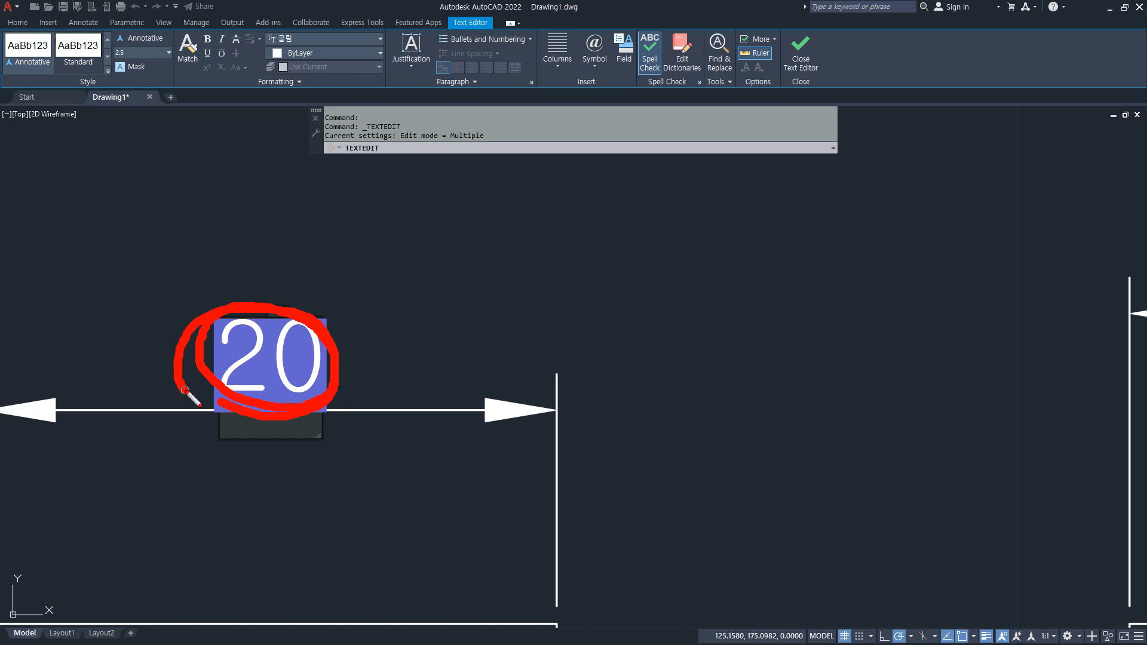
key("Escape")
type("asdf20")
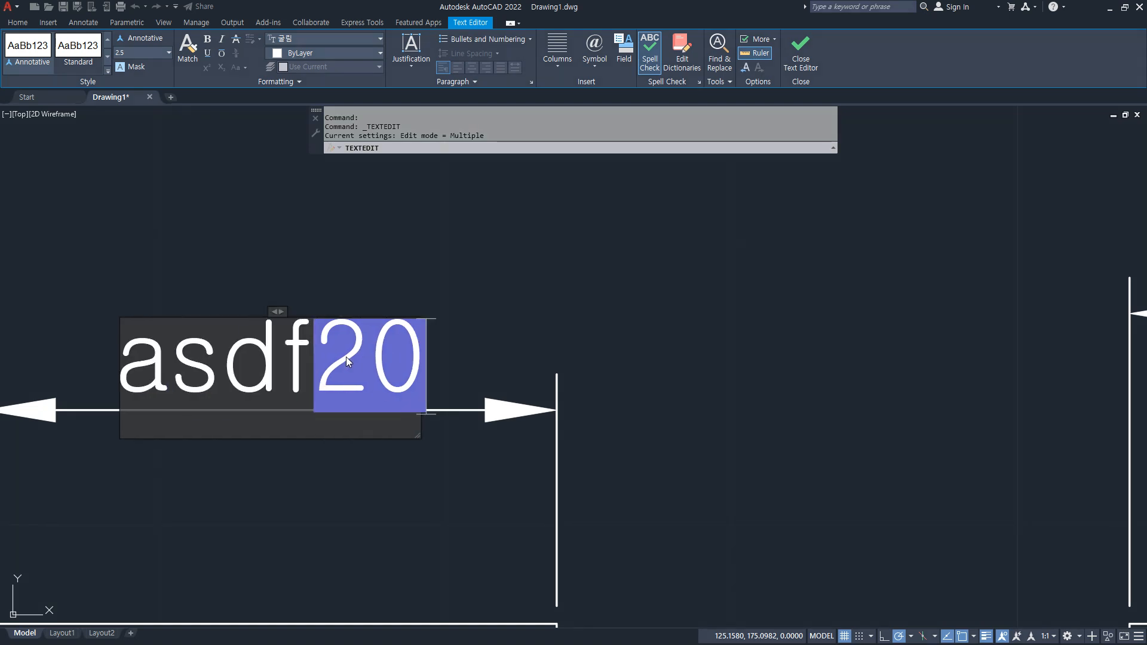
type("asdf")
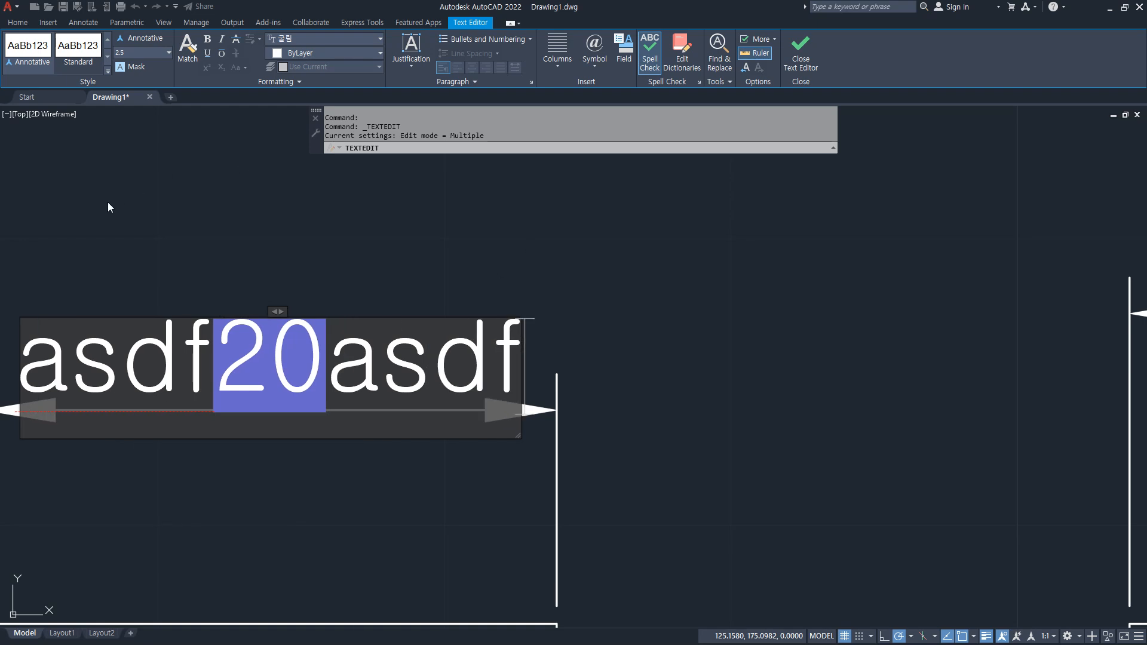
- Delete the measured value between the two "asdf" strings and reinsert it with "<>"
middle_click_drag(146, 460, 345, 469)
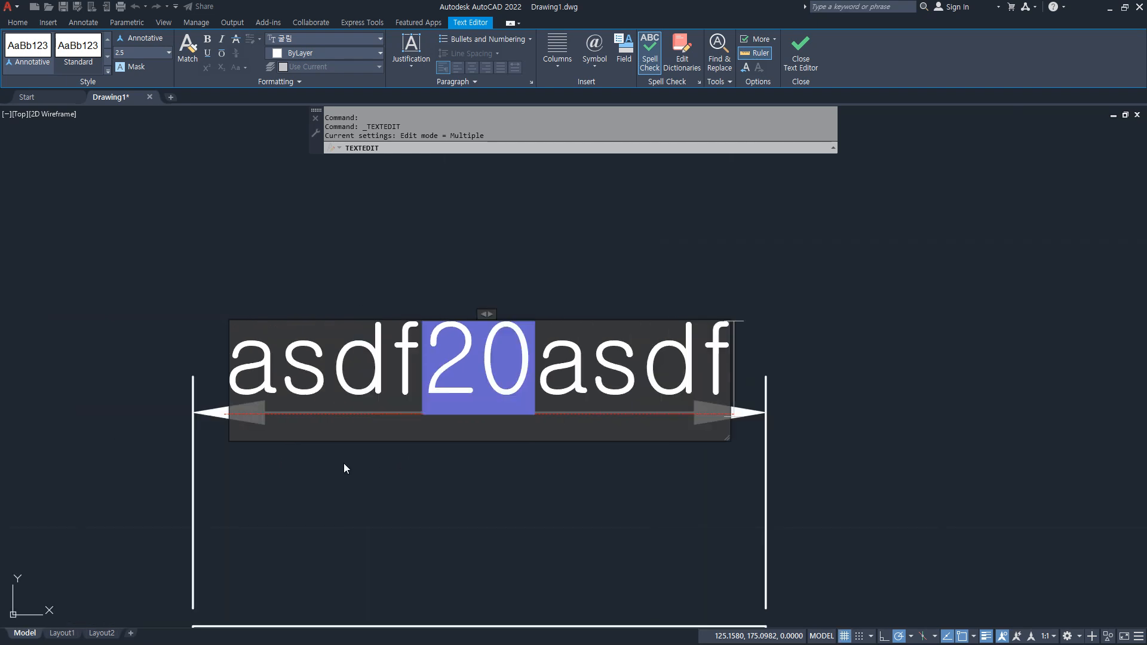
left_click(424, 364)
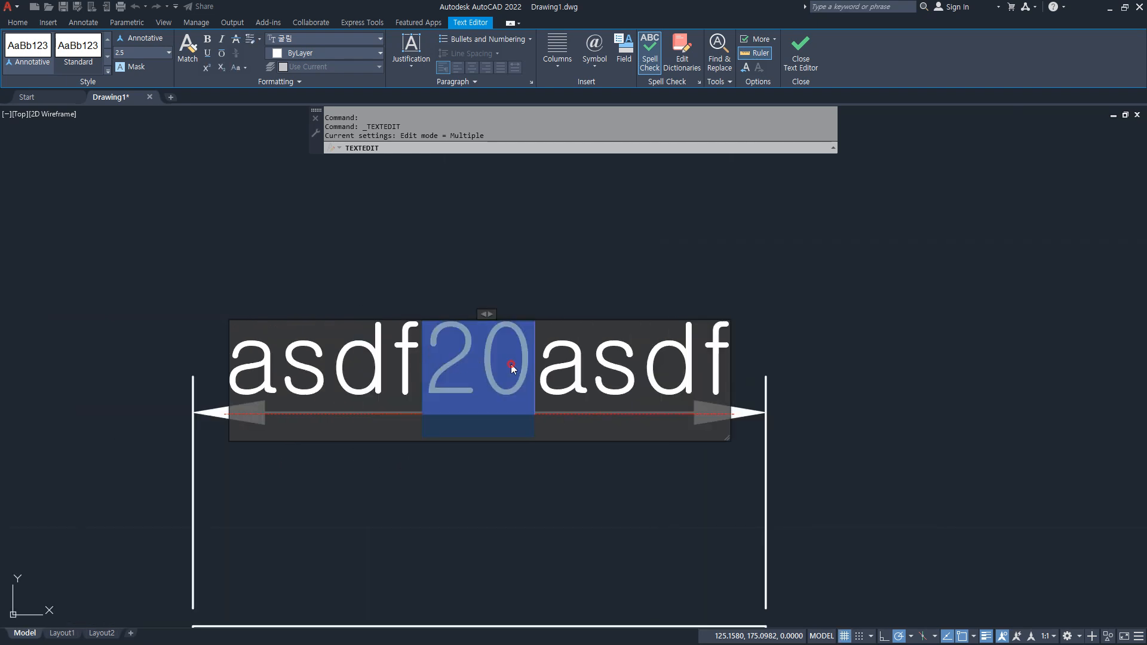
key("Delete")
type("<>")
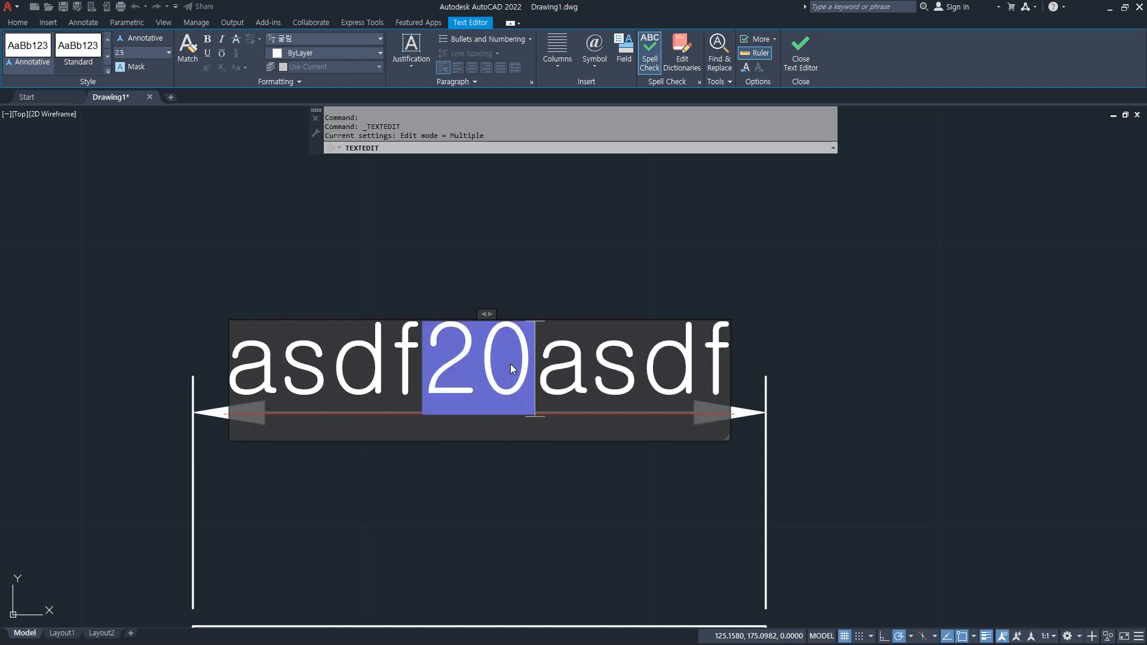
- Replace the whole dimension text above the second top square with "%%c<>%%p0.023" for a diameter symbol, measured value and tolerance
key("ctrl+a")
key("Delete")
type("%%c")
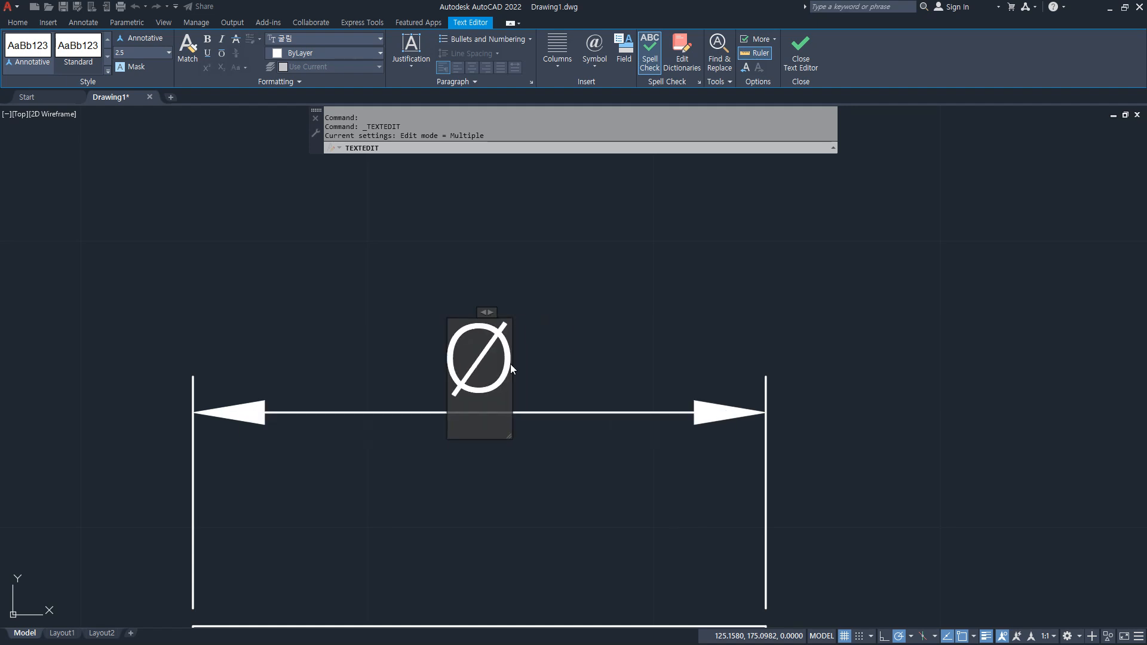
type("<>")
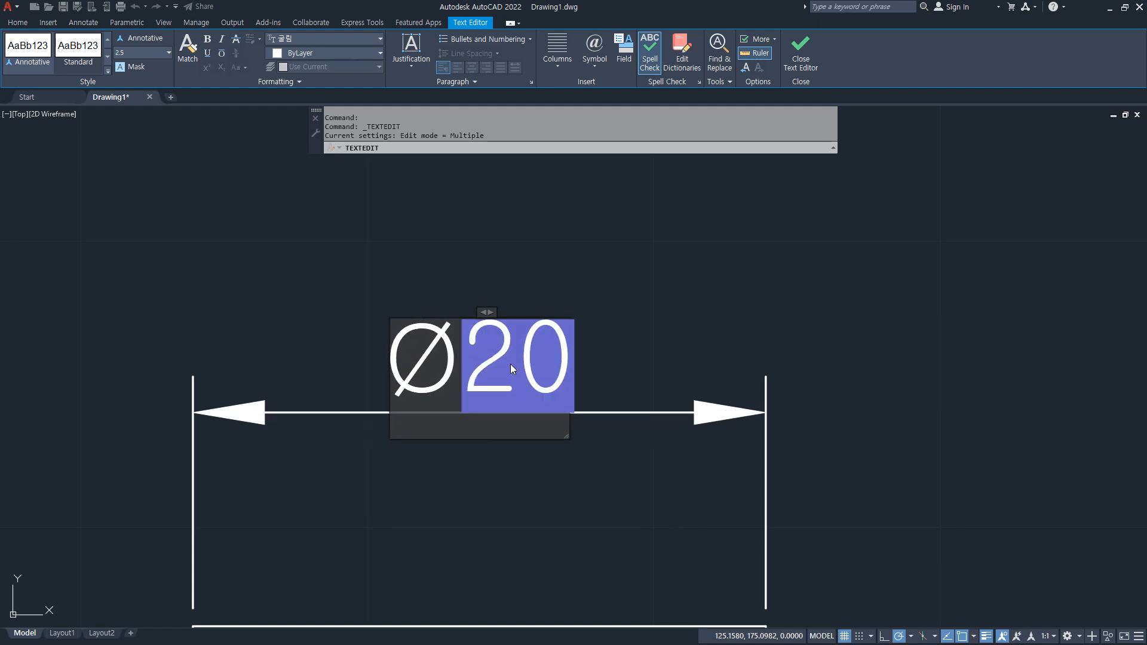
type("%%")
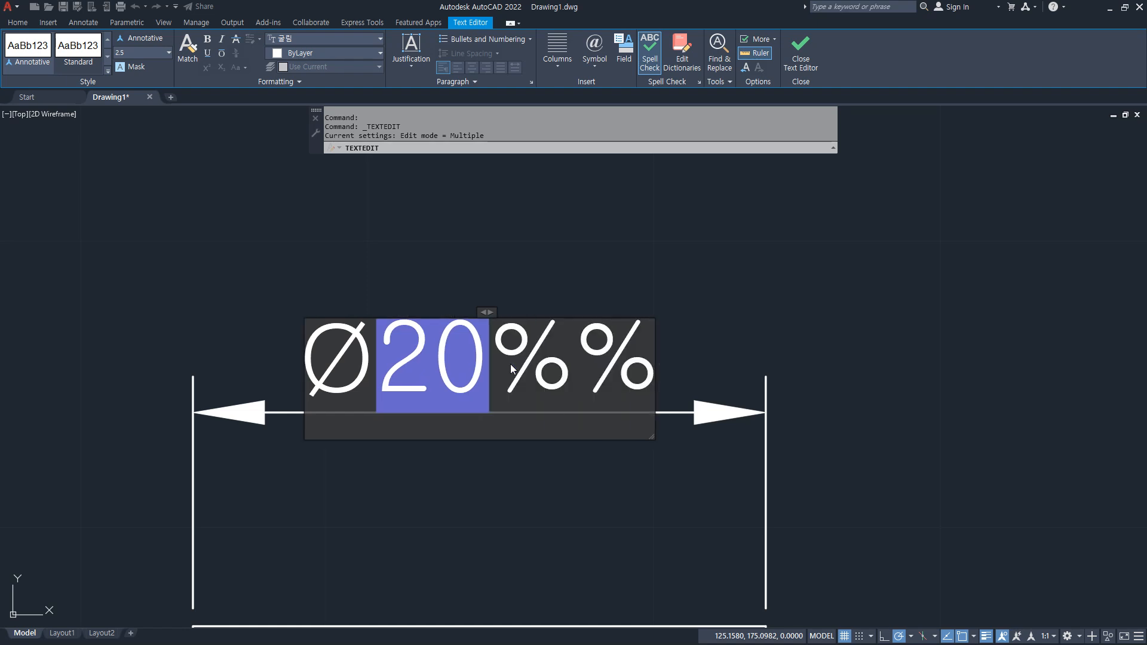
type("p0.023")
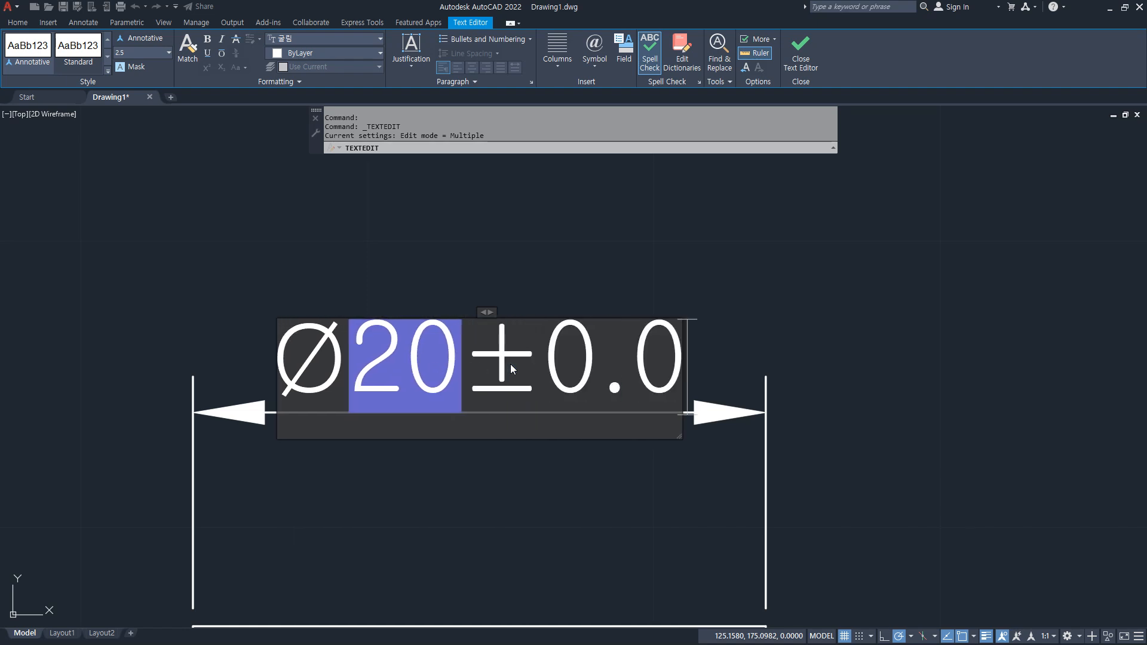
- Insert a space between the measured value and the ± sign, and finish editing the dimension text
key("Left")
key("Left")
key("Left")
key("Left")
key("Left")
key("Left")
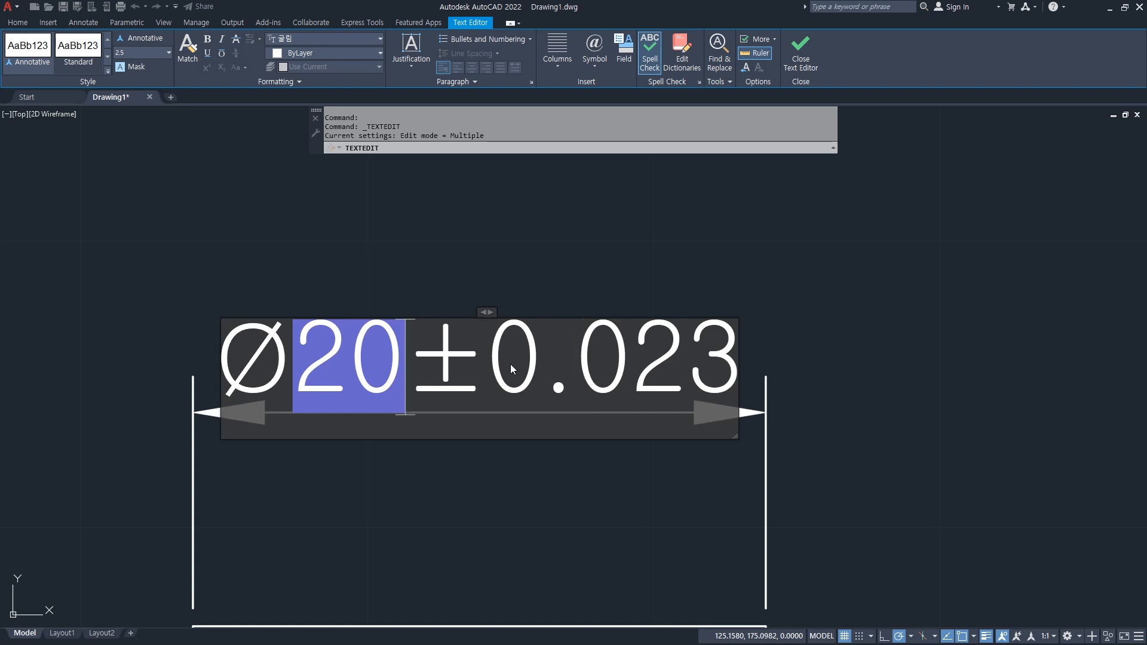
key("ctrl+Return")
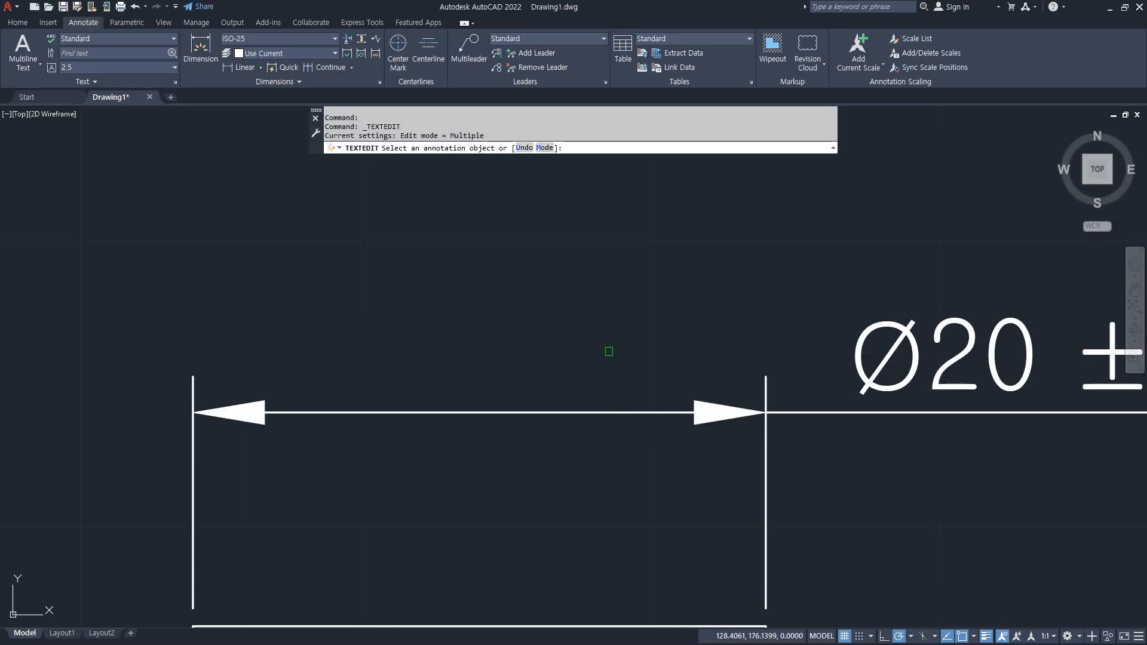
- Shorten the tolerance in the diameter dimension's text to ±0.23 and finish the text edit
scroll(627, 361, "down", 2)
middle_click_drag(627, 361, 238, 340)
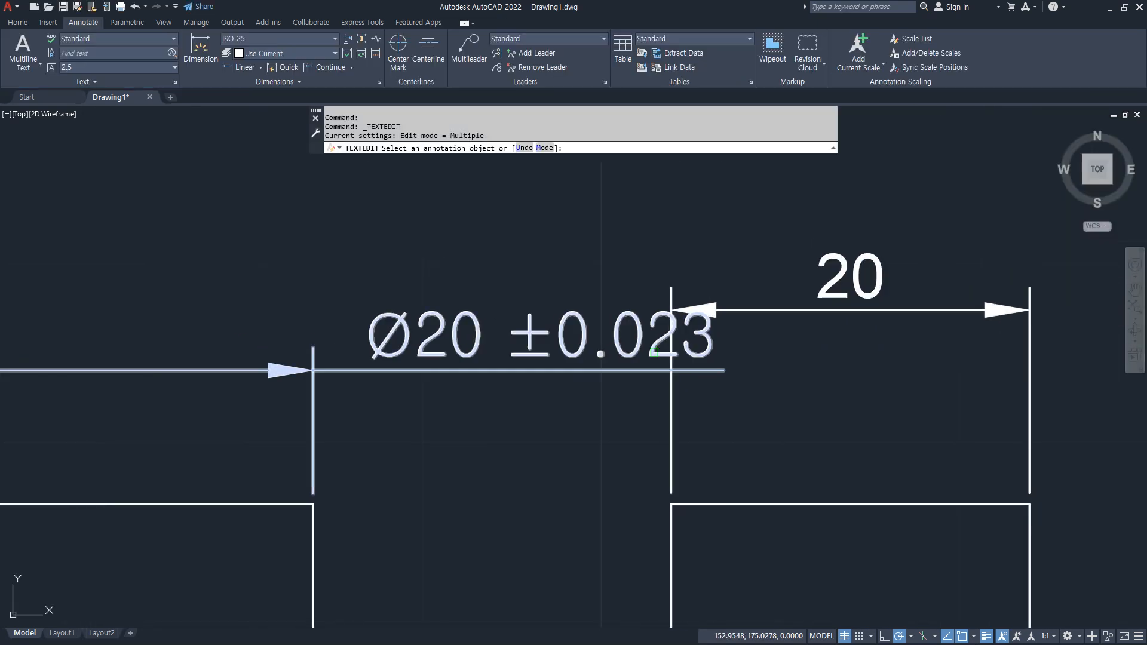
left_click(586, 351)
left_click_drag(607, 340, 636, 338)
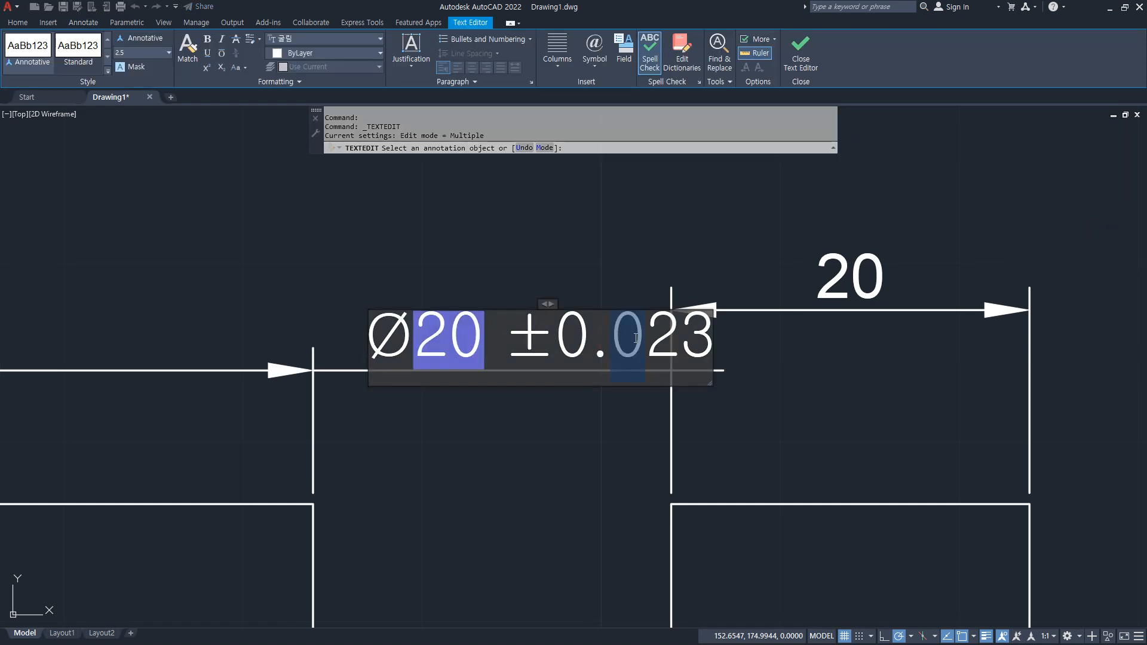
key("Delete")
key("ctrl+Return")
middle_click_drag(217, 357, 394, 360)
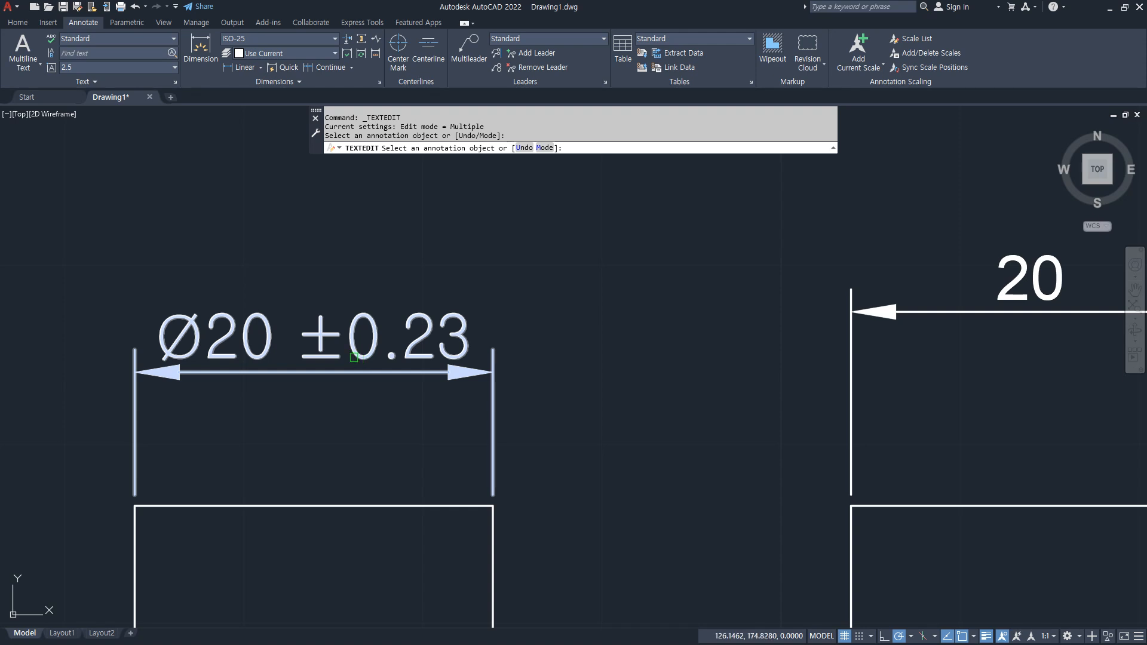
- Replace the custom text of the dimension above the fourth top square with its measured value
key("Escape")
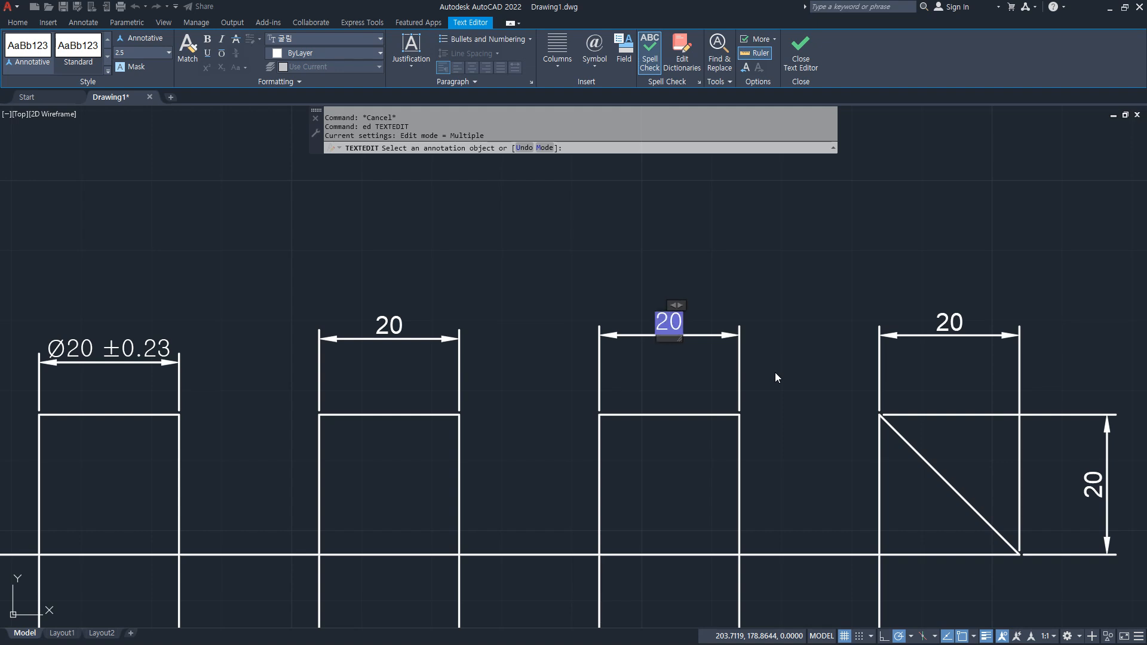
left_click(775, 373)
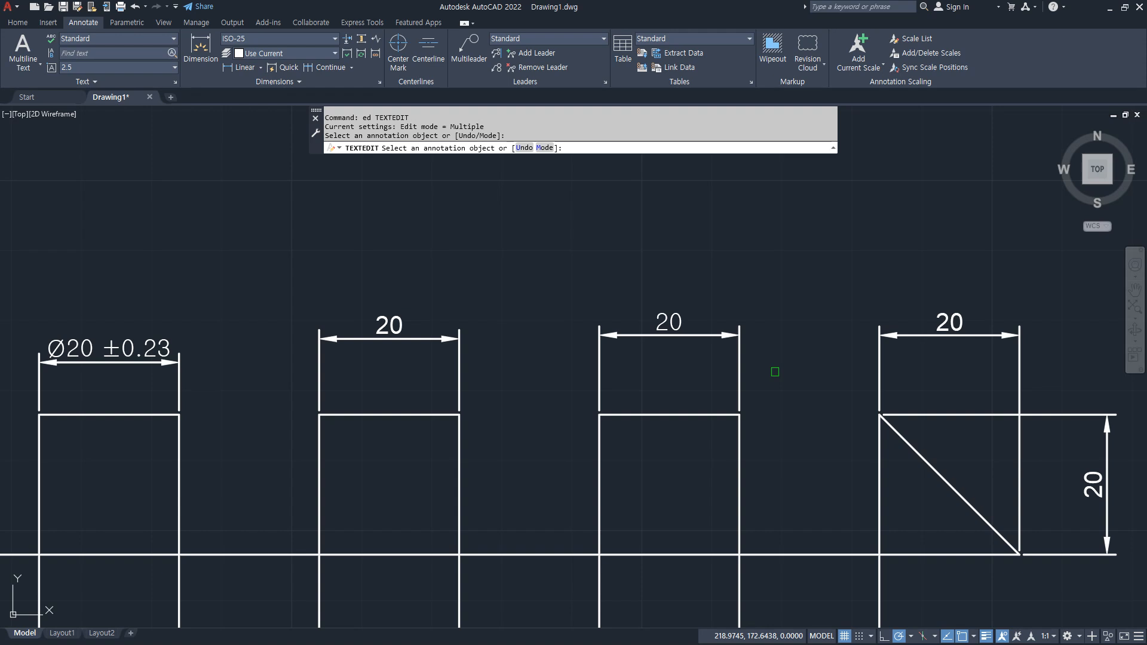
key("Escape")
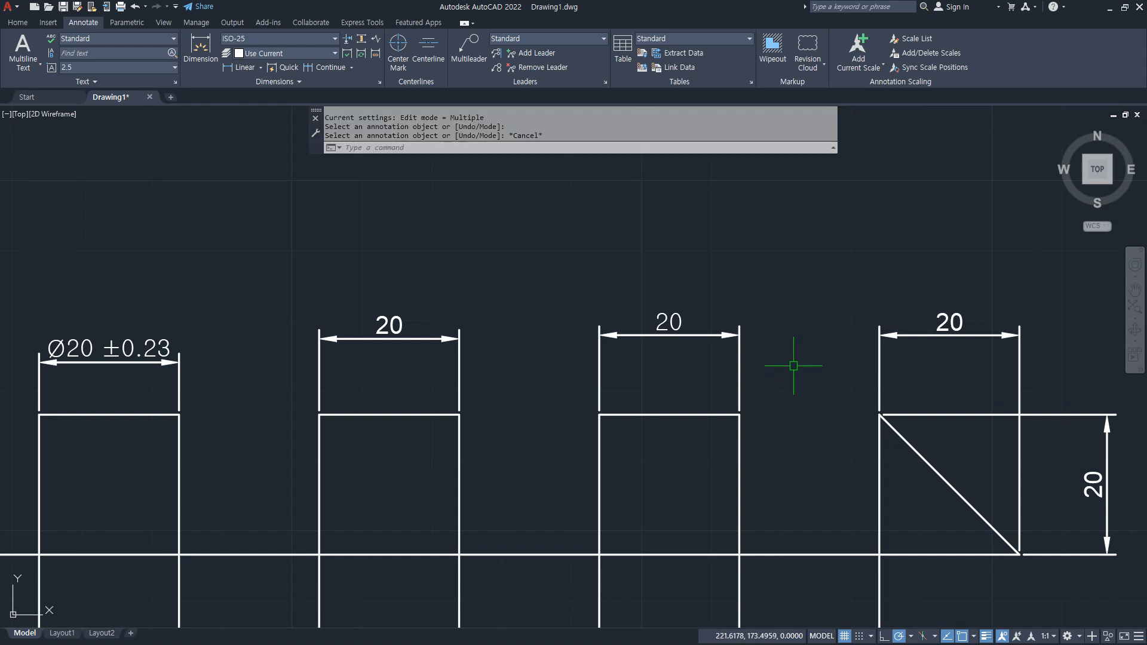
- Draw a diagonal line across the bottom-right square from its upper-right corner to its lower-left corner
scroll(796, 366, "down", 2)
scroll(559, 494, "down", 1)
middle_click_drag(559, 494, 604, 312)
middle_click_drag(595, 545, 519, 378)
middle_click_drag(804, 455, 734, 437)
type("l")
key("Return")
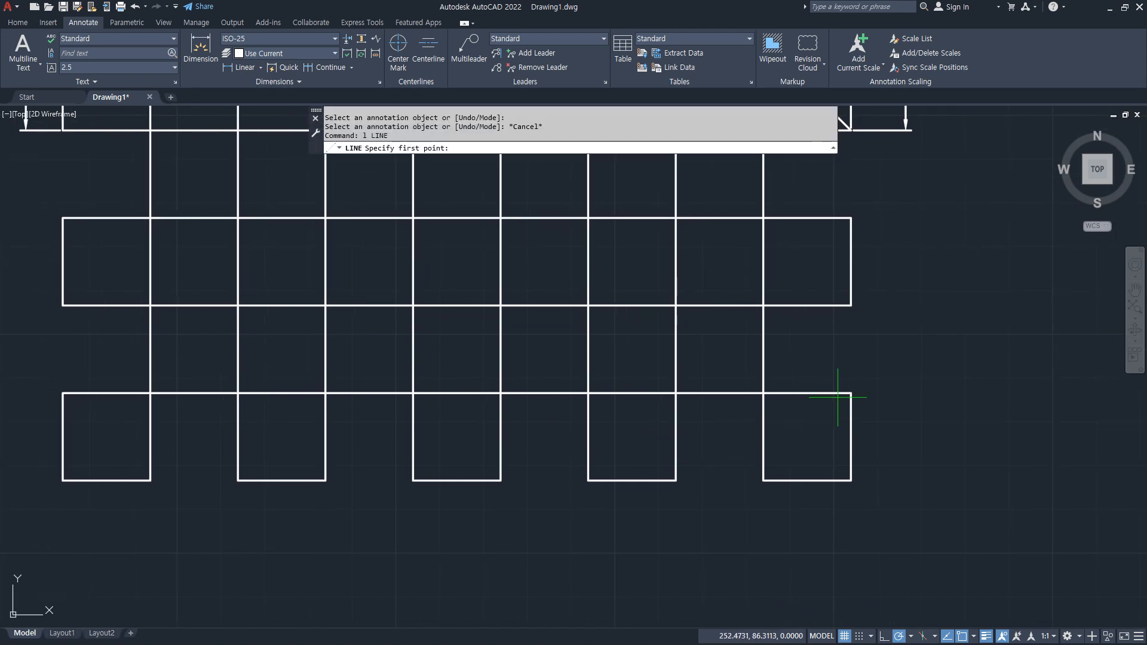
left_click(851, 393)
left_click(764, 480)
key("Return")
- Trim the right and bottom edges of the bottom-right square outside the diagonal line
type("tr")
key("Return")
left_click_drag(868, 439, 792, 519)
key("Return")
- Add a horizontal linear dimension below the fourth bottom square from the left, between its two lower corners
middle_click_drag(813, 517, 712, 484)
key("Escape")
left_click(245, 67)
left_click(405, 429)
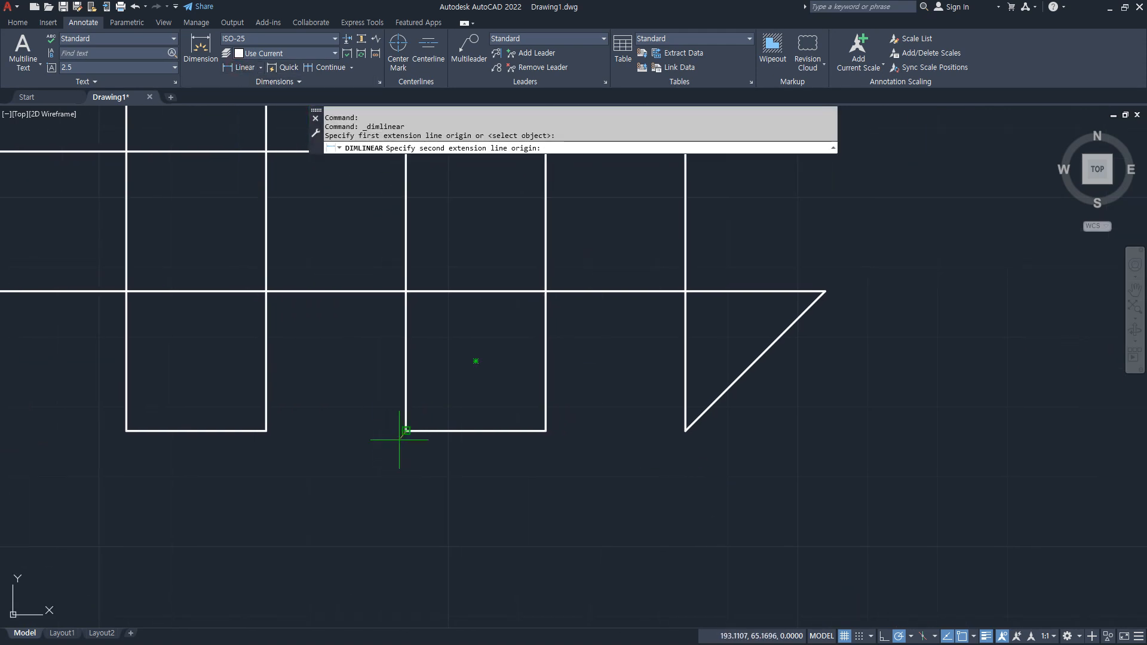
left_click(546, 430)
left_click(513, 518)
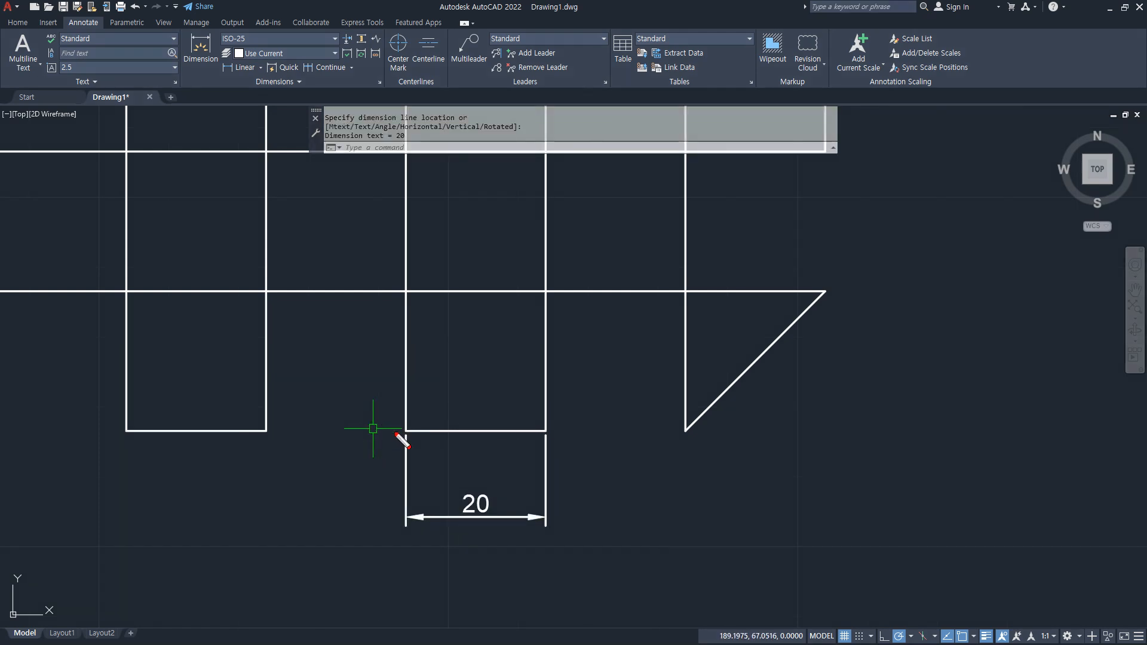
left_click_drag(406, 443, 407, 517)
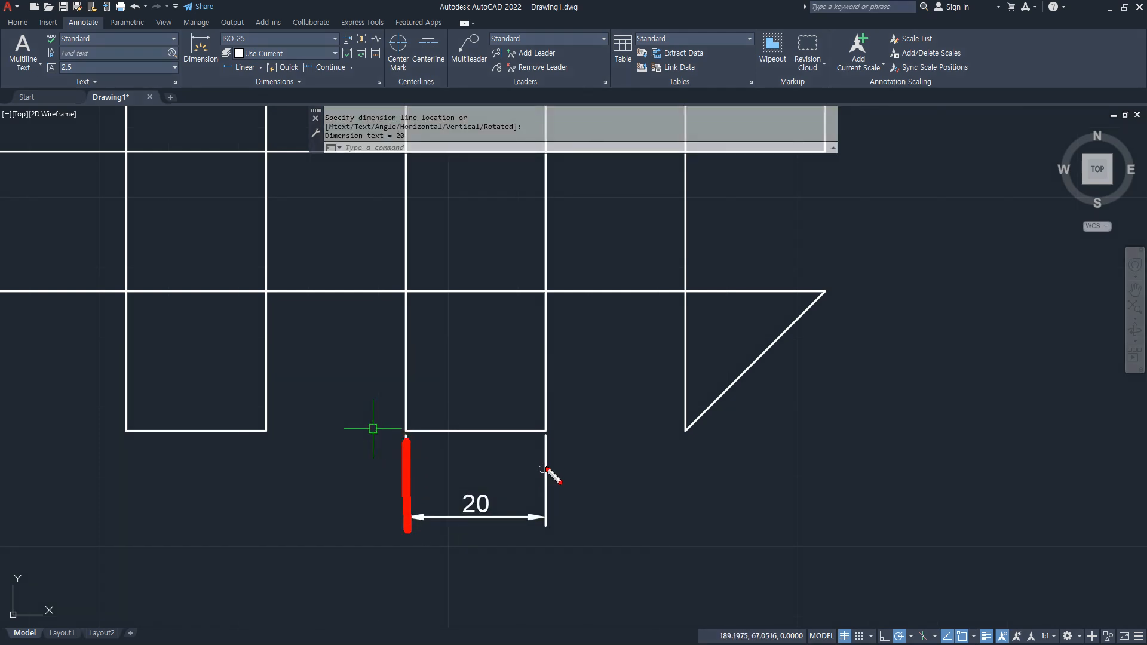
left_click_drag(542, 441, 540, 517)
left_click_drag(570, 475, 617, 504)
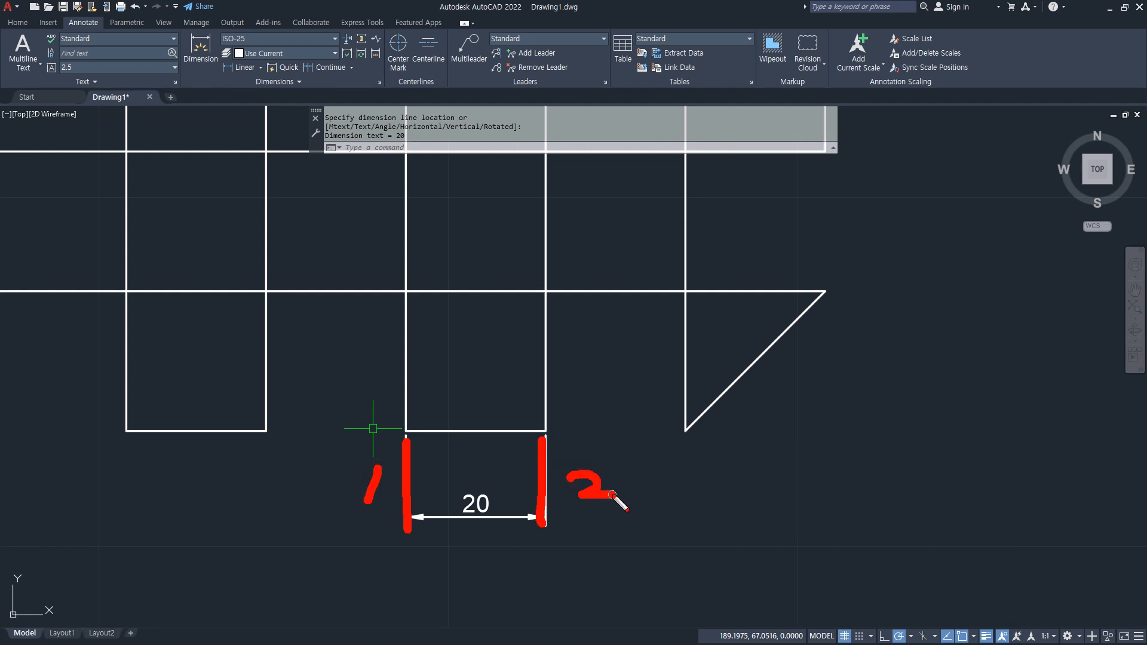
key("Escape")
- Examine the extension line properties and colour choices of the linear dimension below the fourth bottom square
key("ctrl+1")
left_click(538, 517)
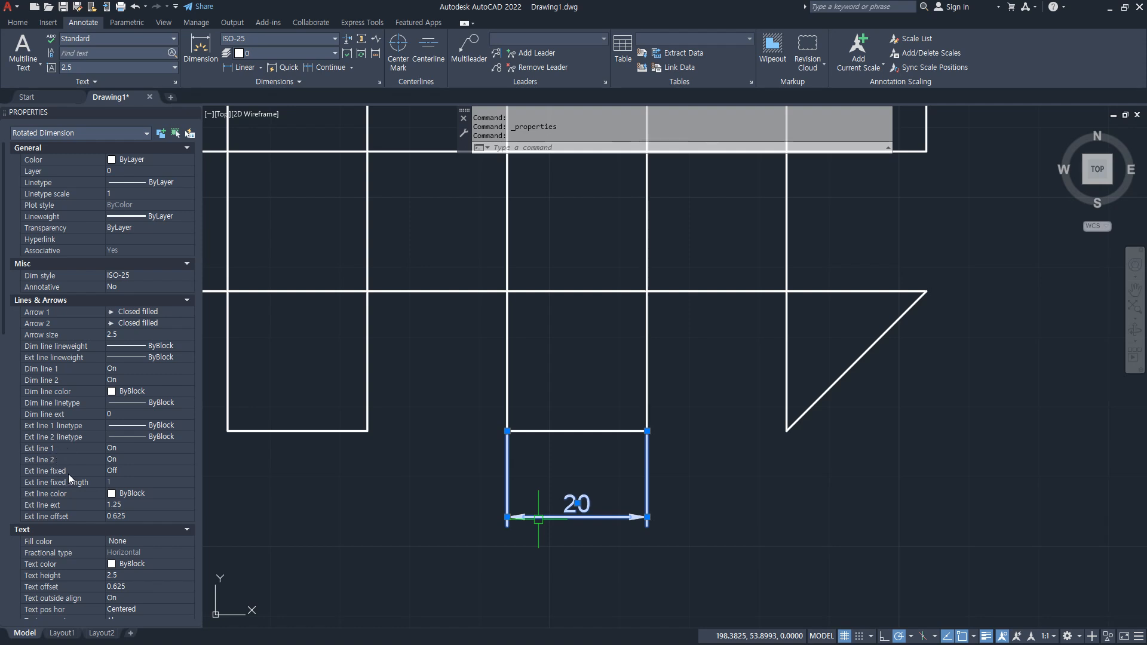
left_click(168, 494)
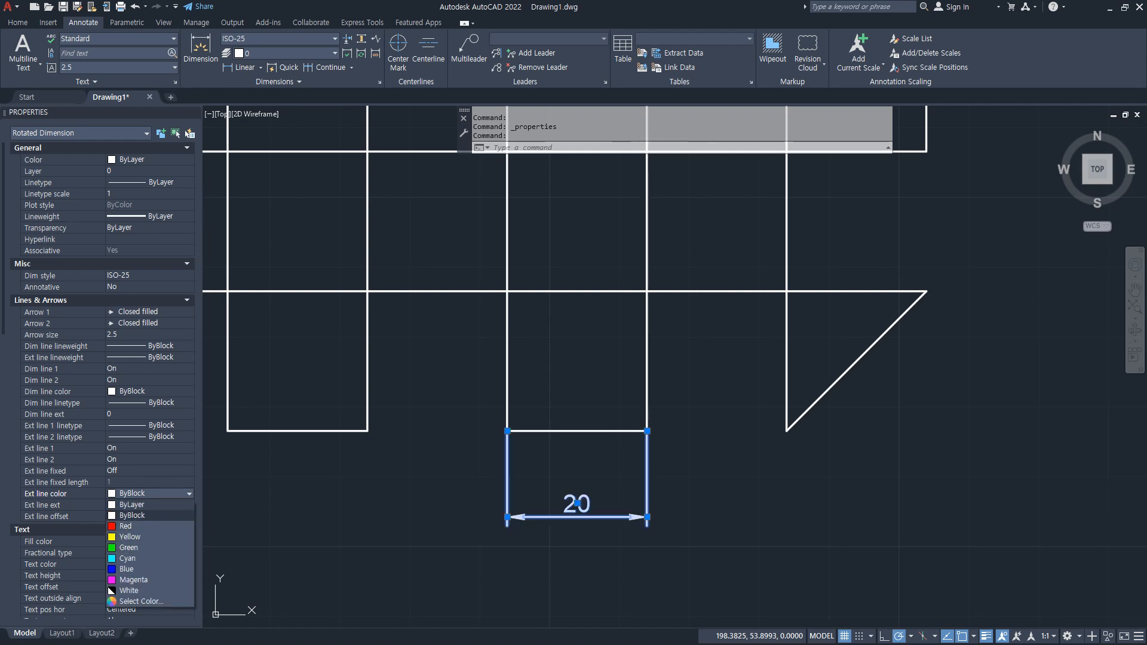
left_click(6, 446)
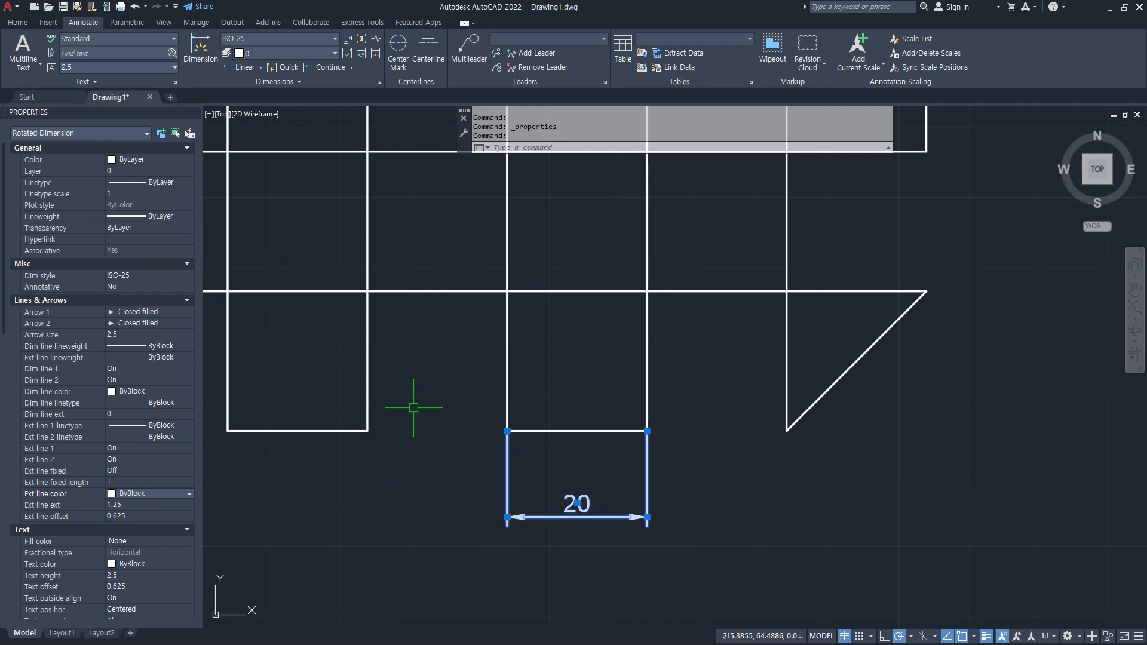
key("Escape")
key("Escape")
- Add a horizontal linear dimension below the bottom-right triangle by selecting its diagonal edge as the object
middle_click_drag(773, 458, 643, 455)
left_click(241, 67)
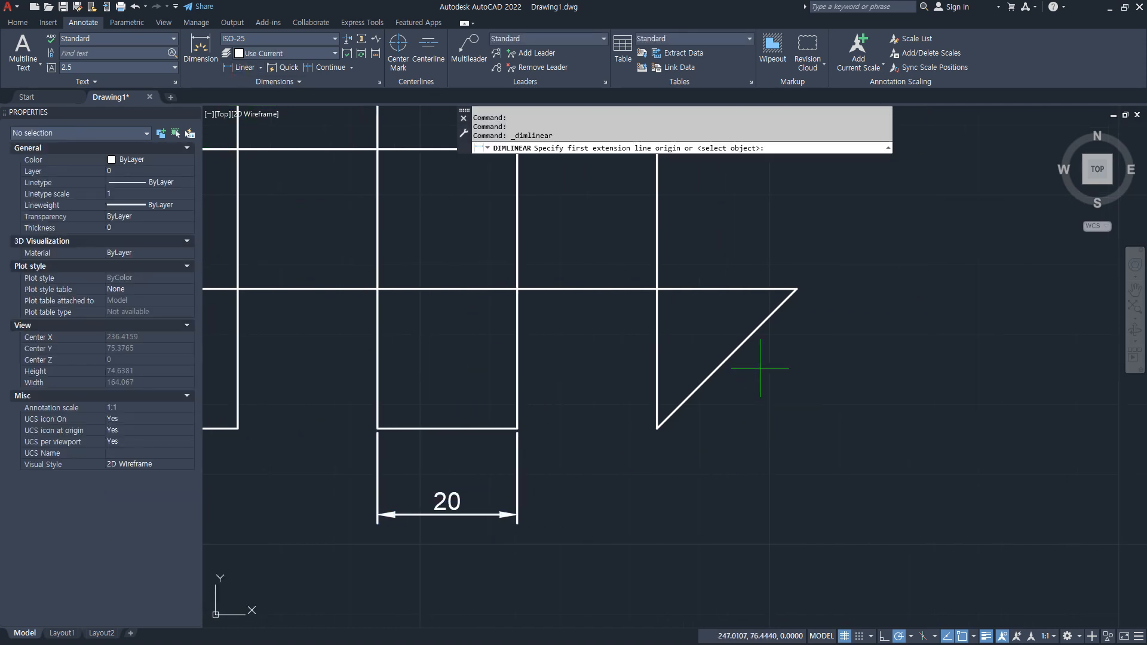
key("Return")
left_click(716, 368)
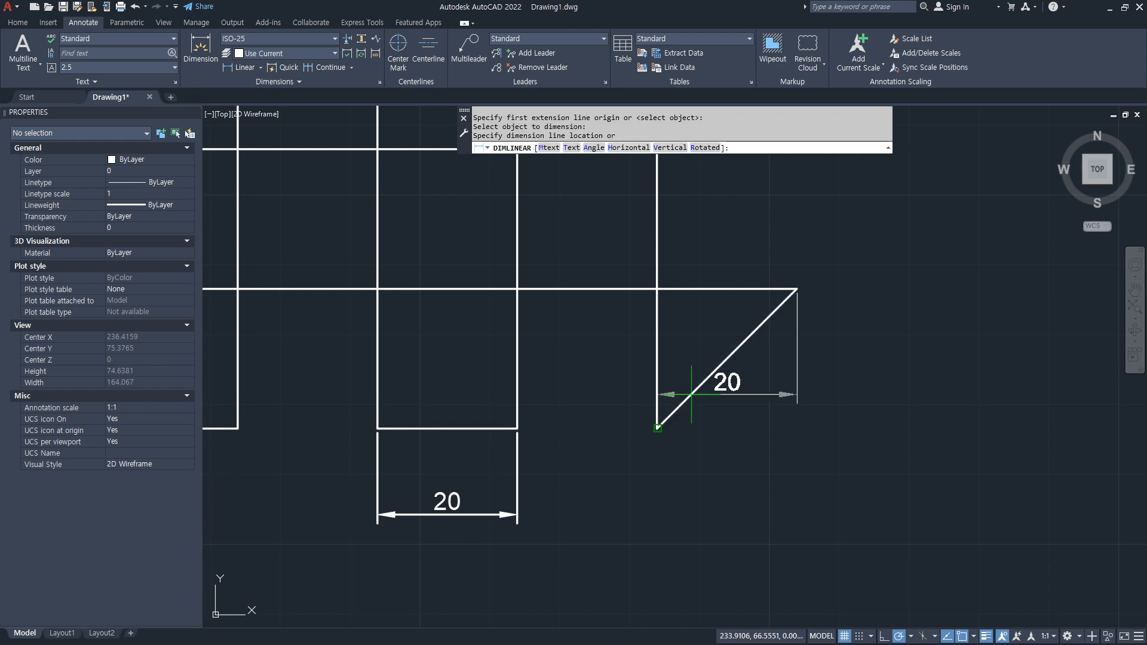
left_click(765, 523)
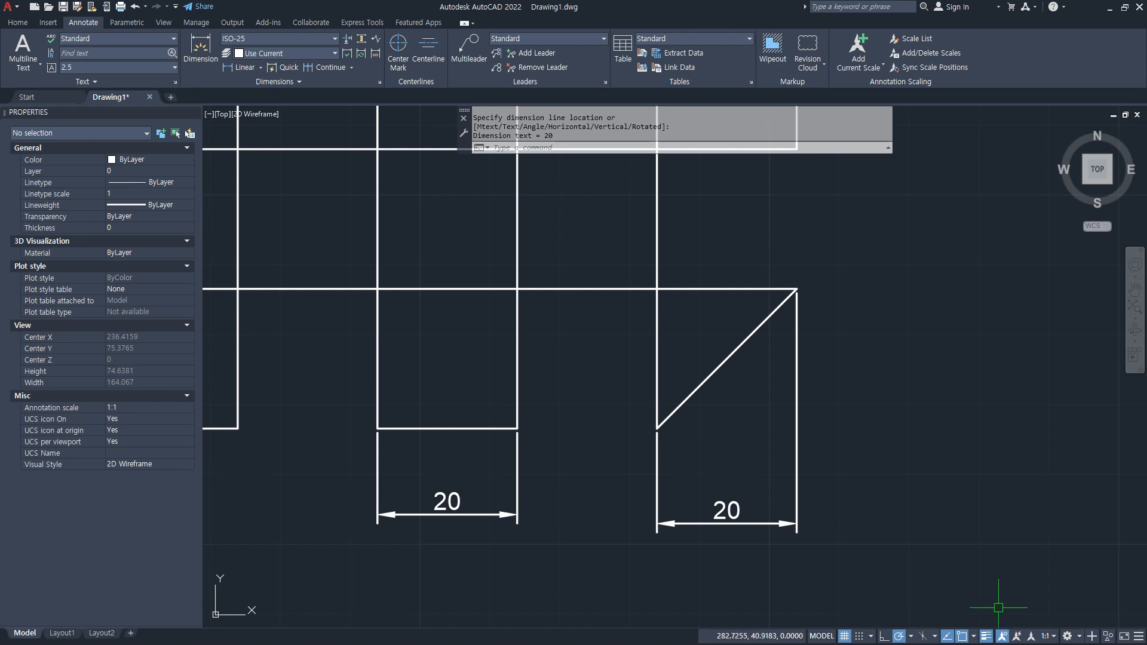
mouse_move(691, 390)
left_mouse_down()
mouse_move(706, 406)
mouse_move(659, 523)
left_mouse_up()
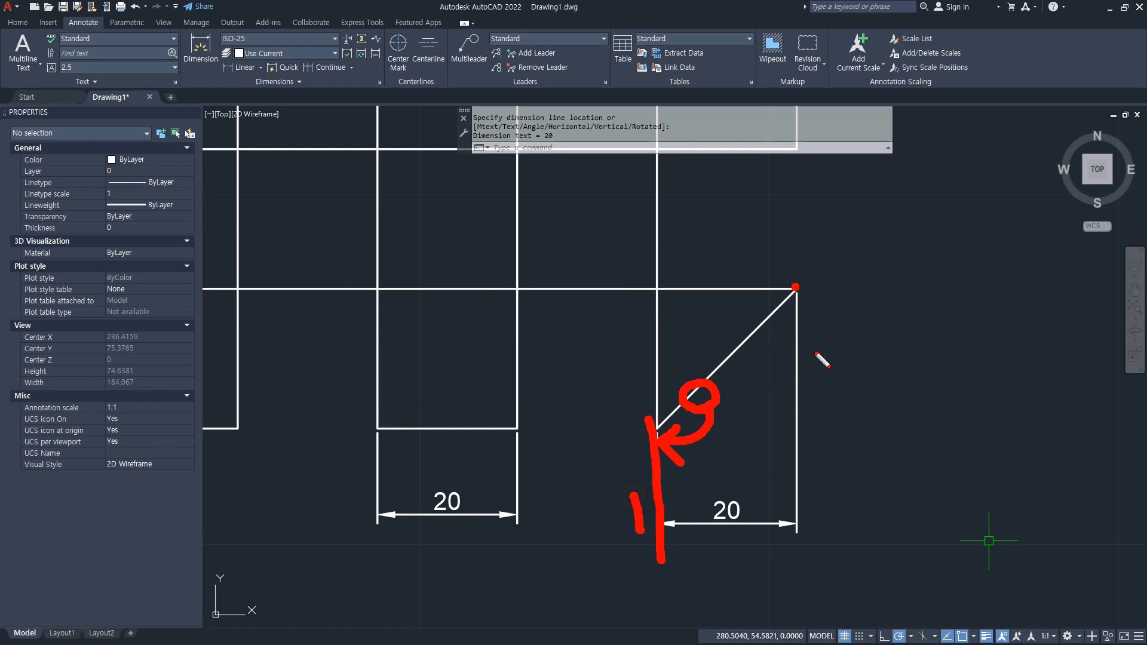
left_click_drag(800, 317, 802, 545)
left_click_drag(849, 461, 905, 480)
key("Escape")
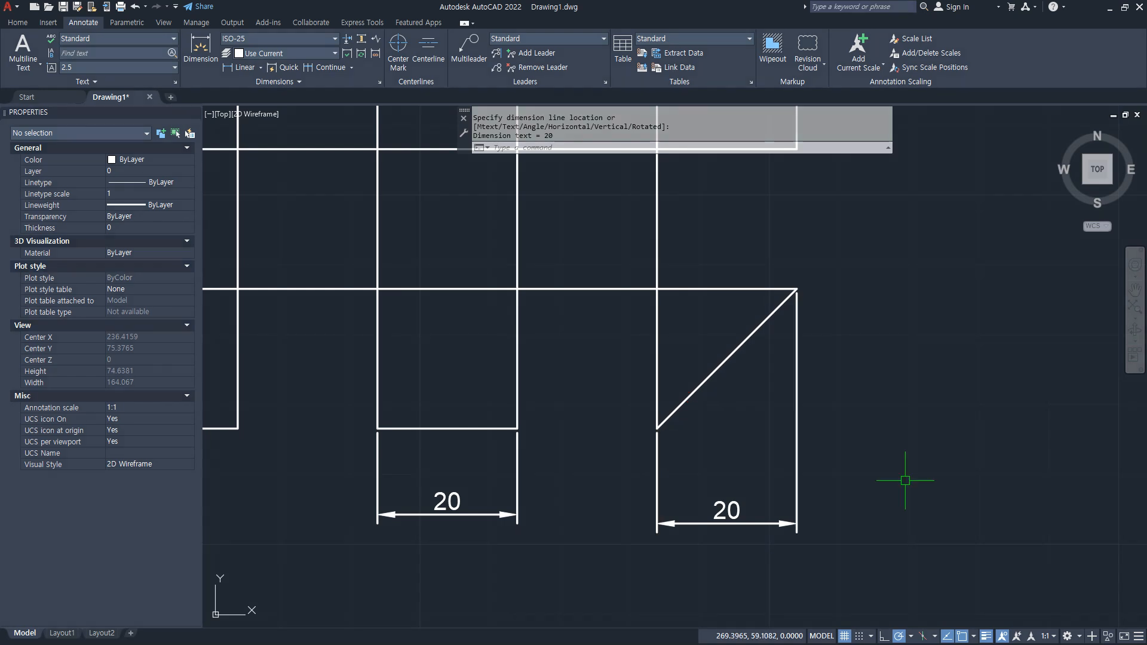
- Erase the two linear dimensions below the pattern and add an aligned dimension below the fourth bottom square, between its lower corners
left_click(195, 114)
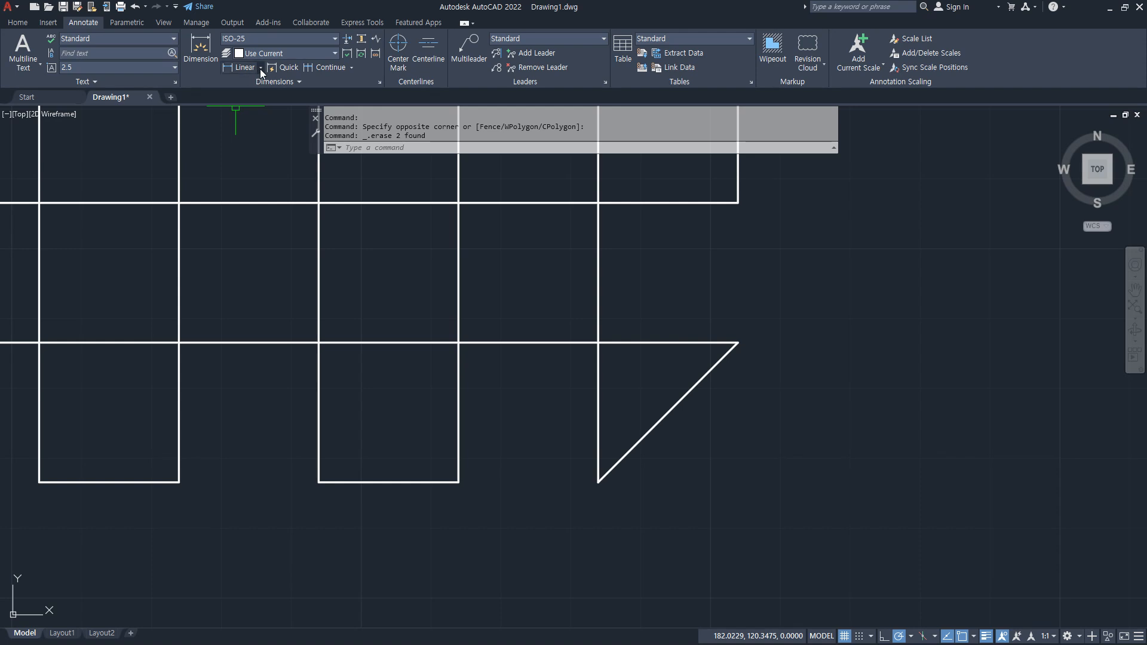
left_click(261, 68)
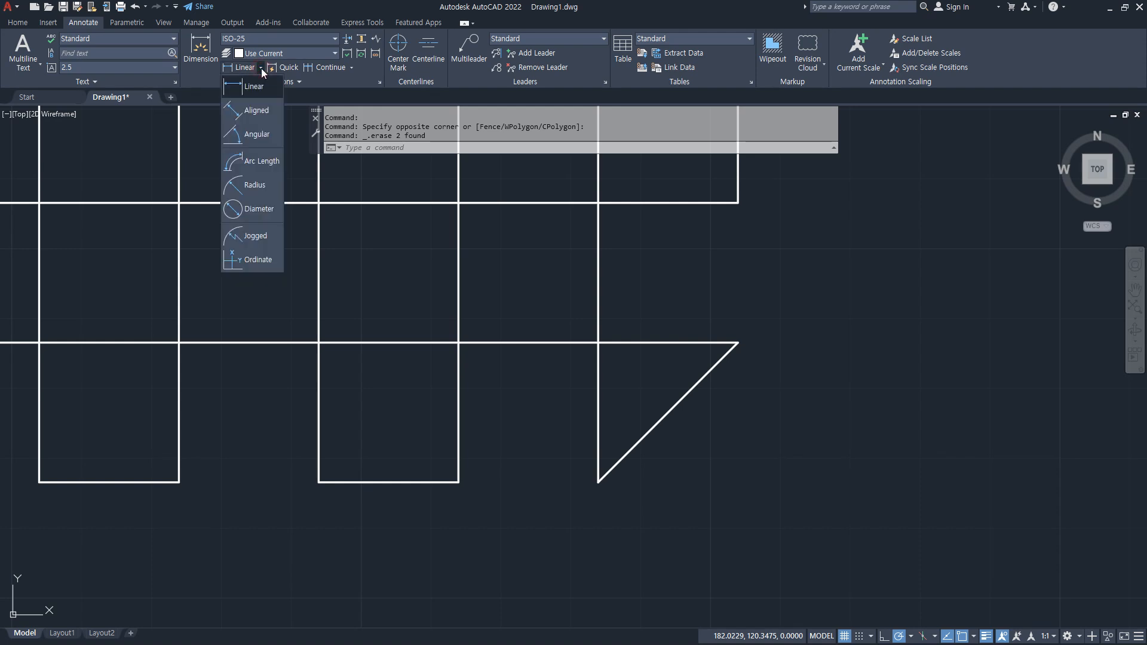
left_click(257, 111)
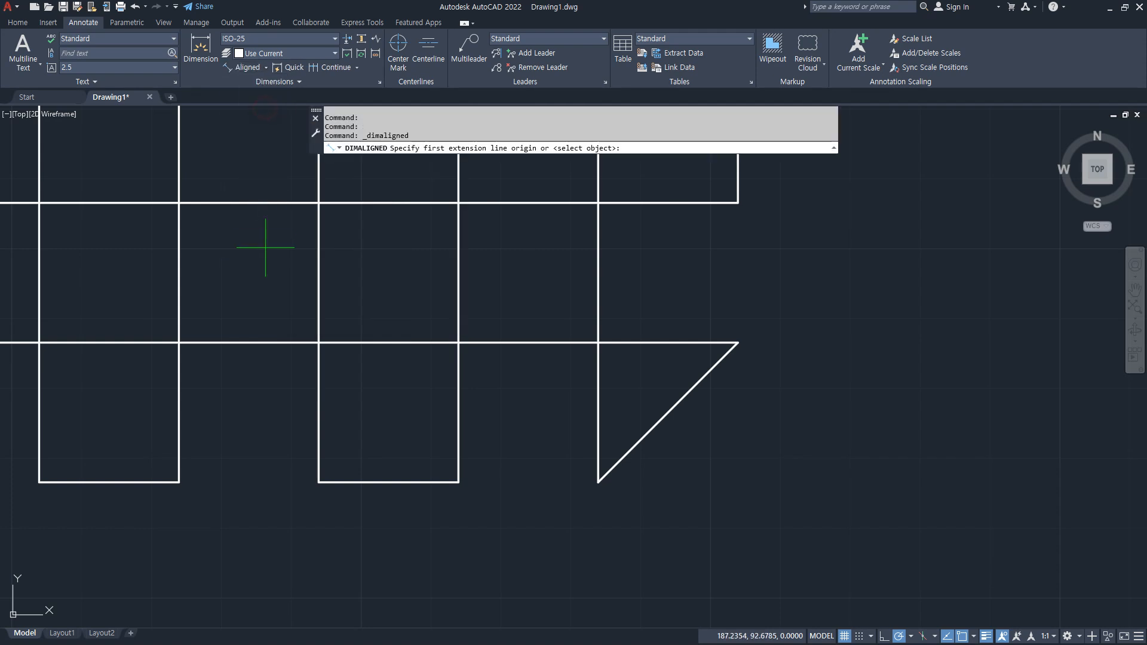
left_click(318, 481)
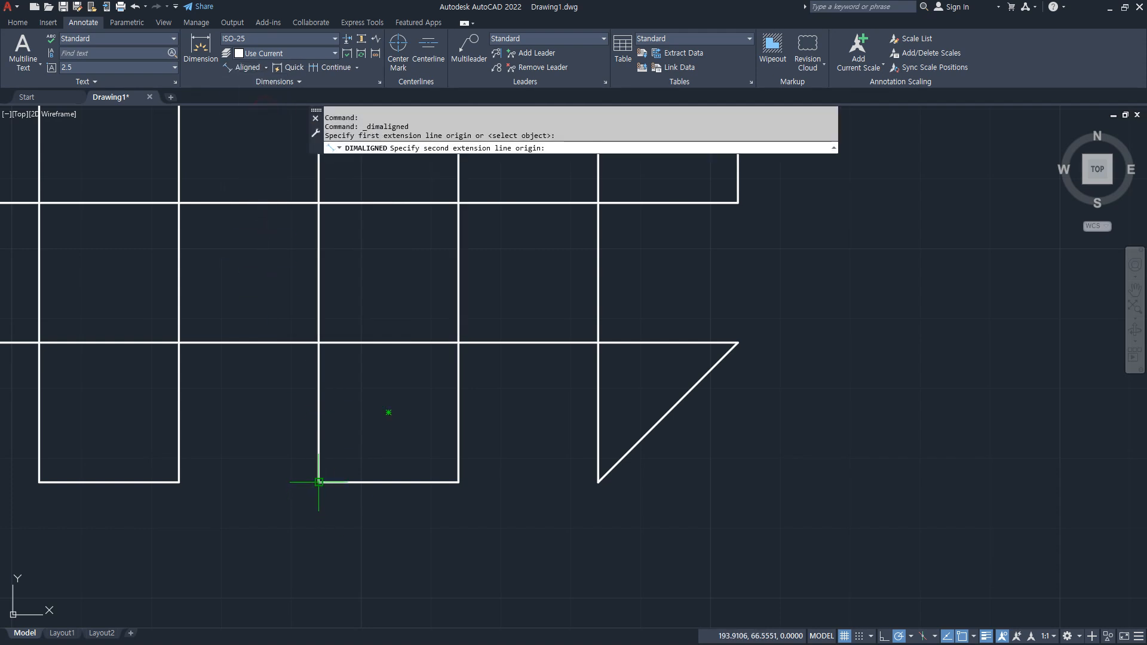
left_click(458, 481)
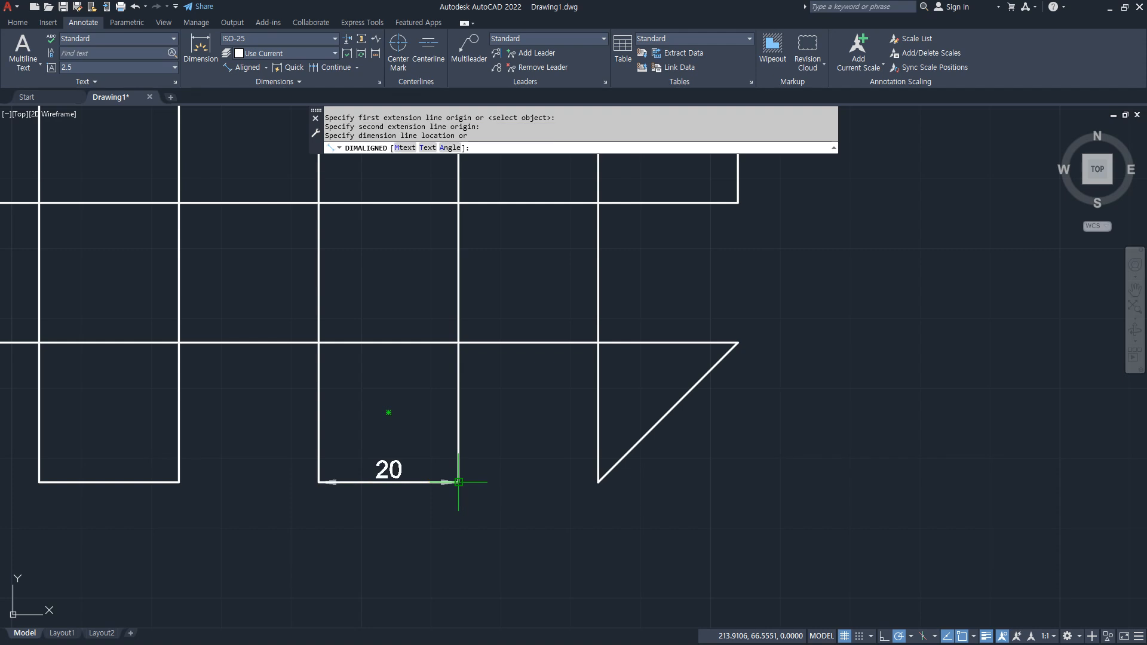
left_click(390, 592)
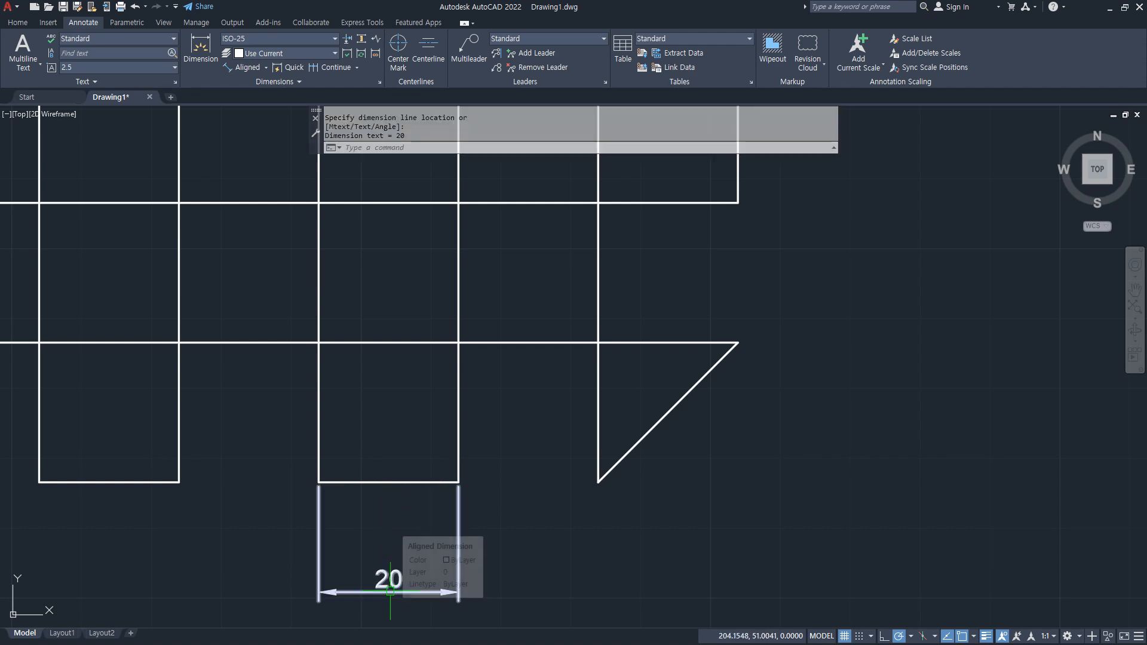
- Add an aligned dimension beside the right edge of the middle row's last square
scroll(468, 468, "down", 2)
key("Return")
left_click(621, 330)
left_click(621, 244)
left_click(704, 287)
- Add an aligned dimension parallel to the diagonal of the bottom-right triangle, placed on its lower-right side
key("Return")
left_click(620, 419)
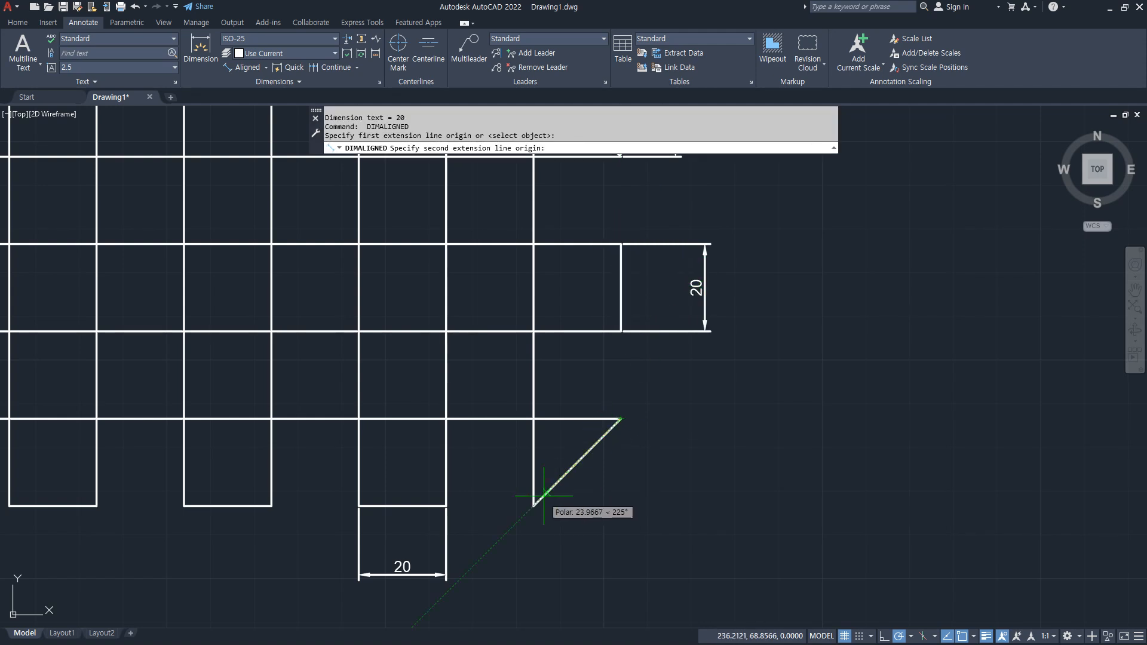
left_click(533, 506)
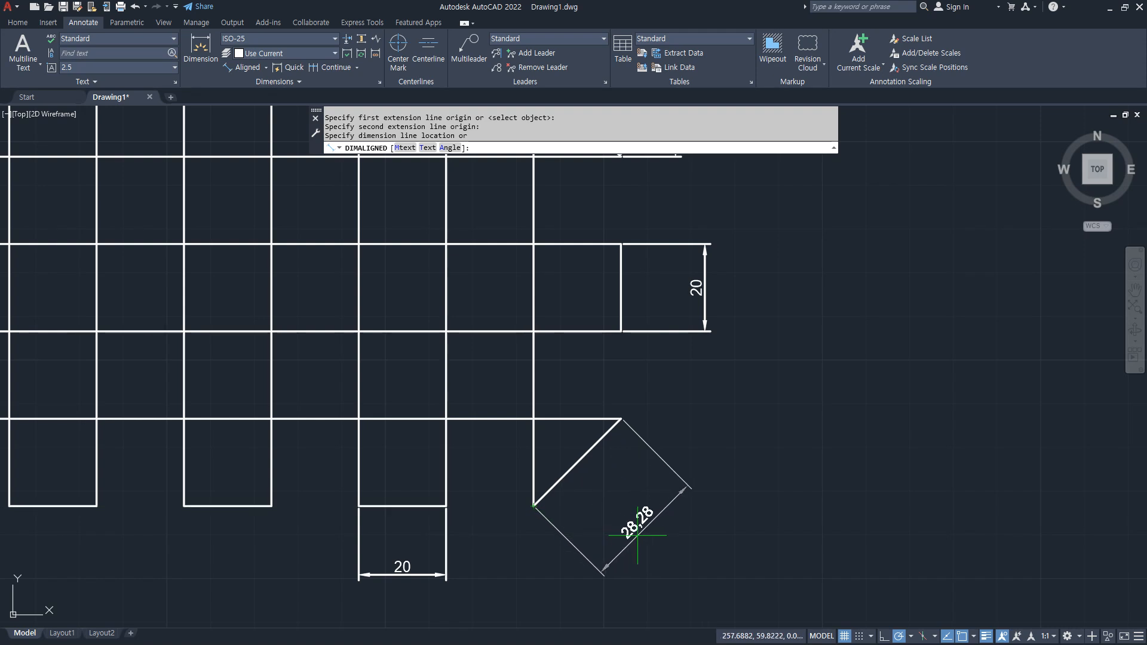
left_click(646, 532)
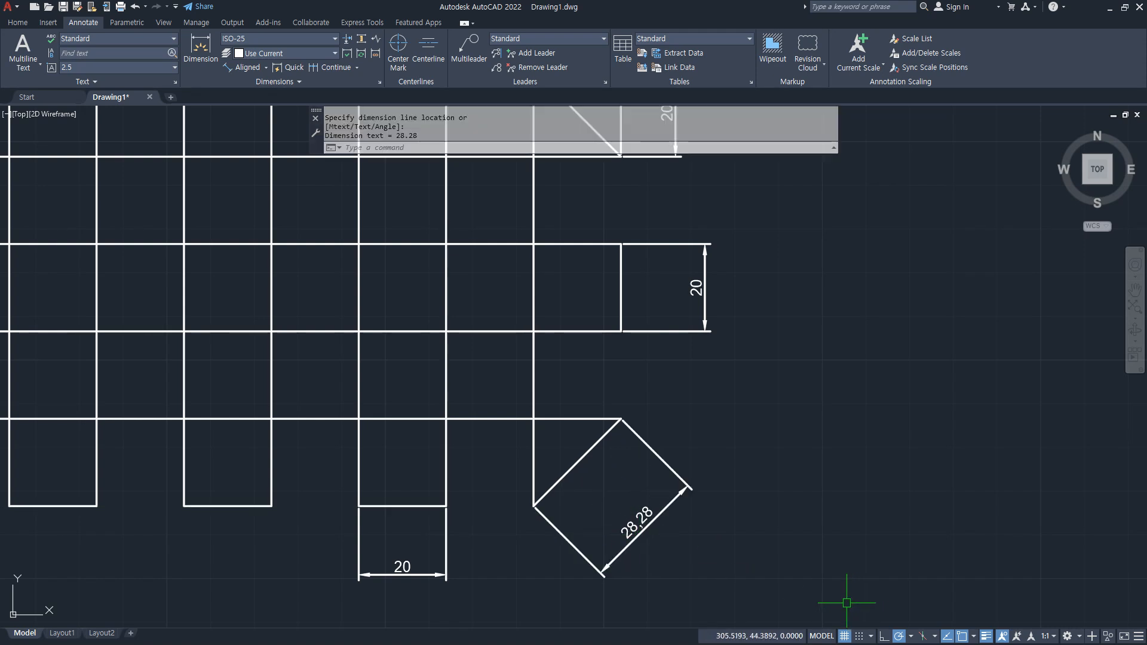
key("Escape")
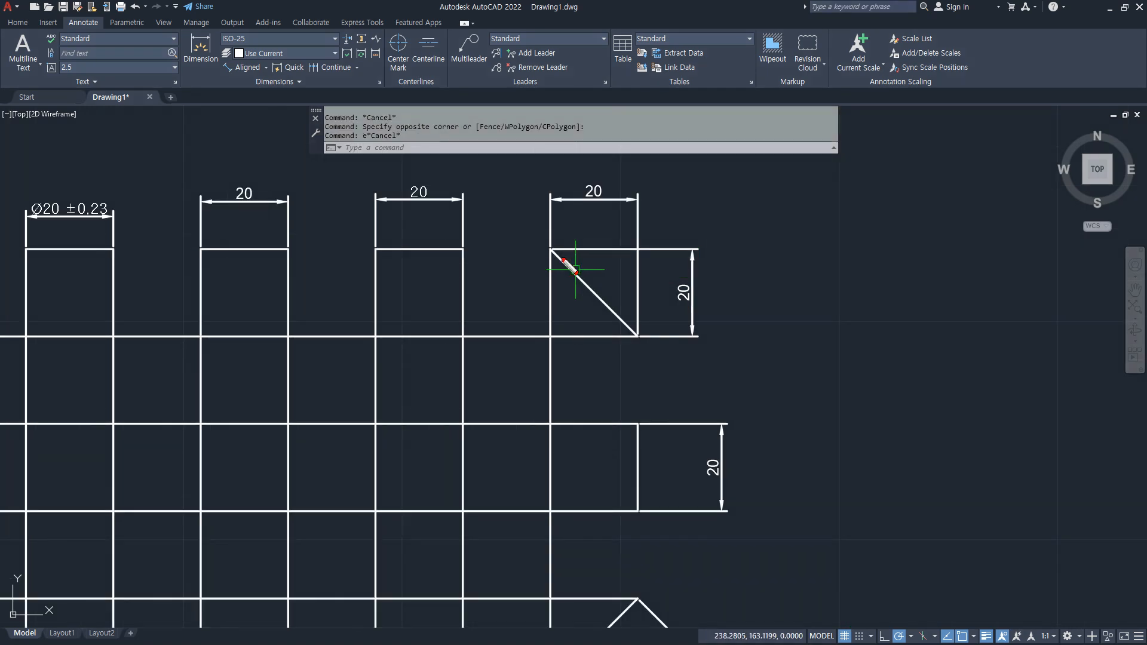
- Erase the horizontal and vertical dimensions of the top-right triangle
mouse_move(589, 193)
left_mouse_down()
mouse_move(589, 273)
mouse_move(675, 272)
mouse_move(679, 231)
mouse_move(651, 267)
left_mouse_up()
key("Escape")
left_click(669, 213)
left_click(603, 248)
key("Delete")
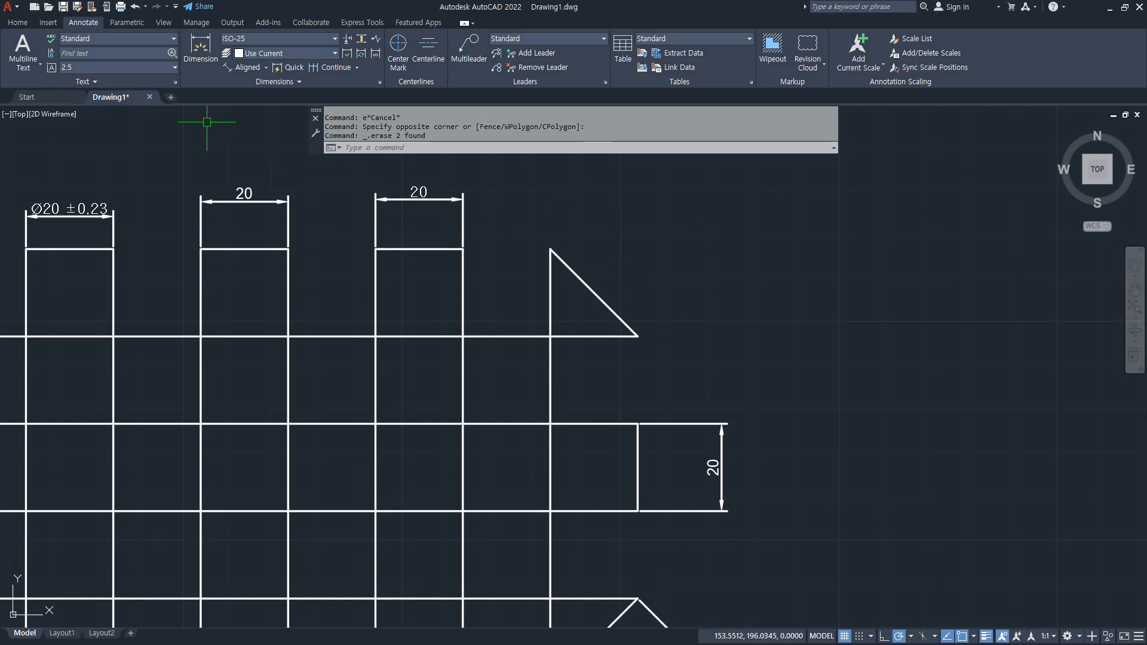
left_click(265, 67)
left_click(261, 92)
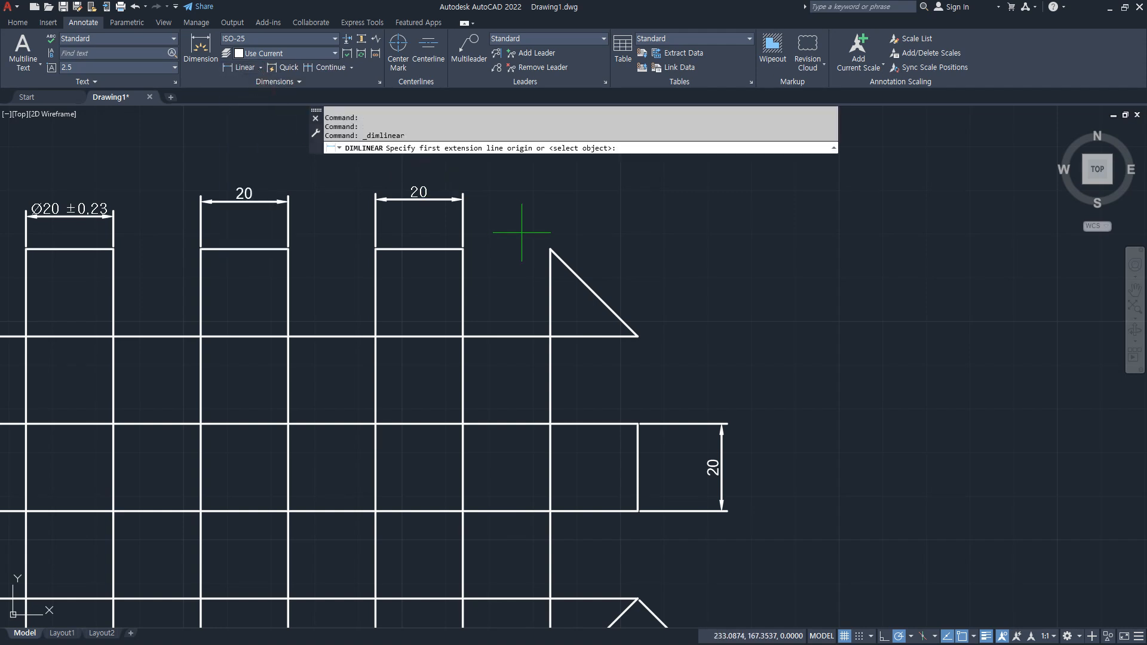
left_click(557, 251)
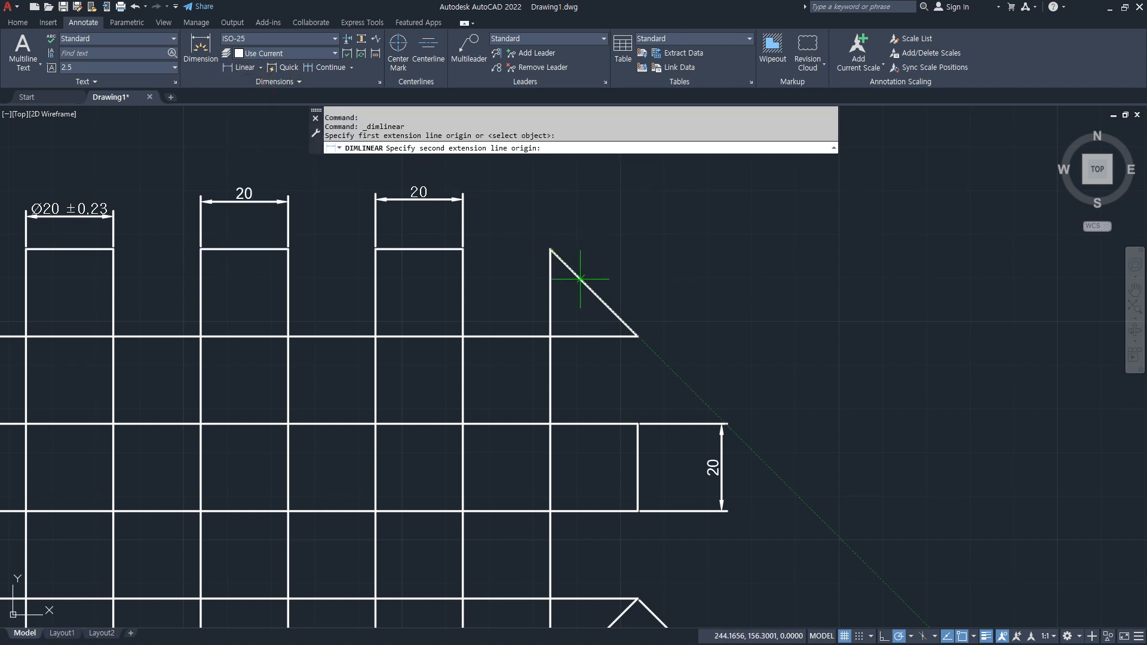
left_click(641, 341)
key("Escape")
key("Return")
left_click(551, 249)
key("Escape")
- Add a linear dimension above the top-right triangle between the ends of its diagonal, using the Horizontal option
key("Return")
left_click(550, 250)
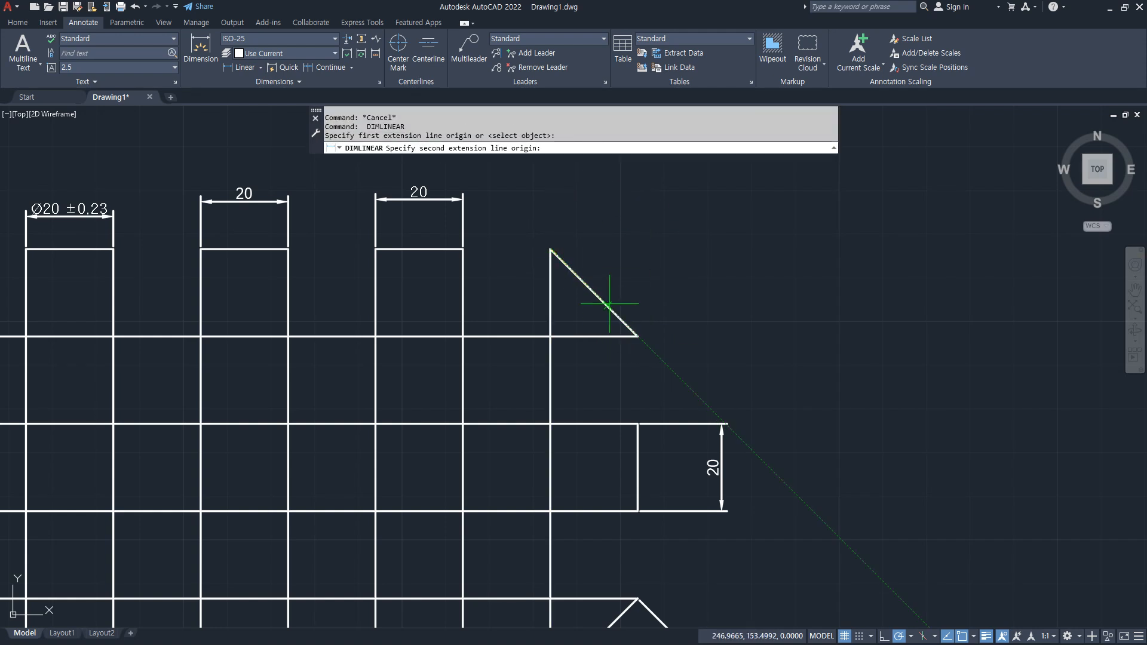
left_click(638, 336)
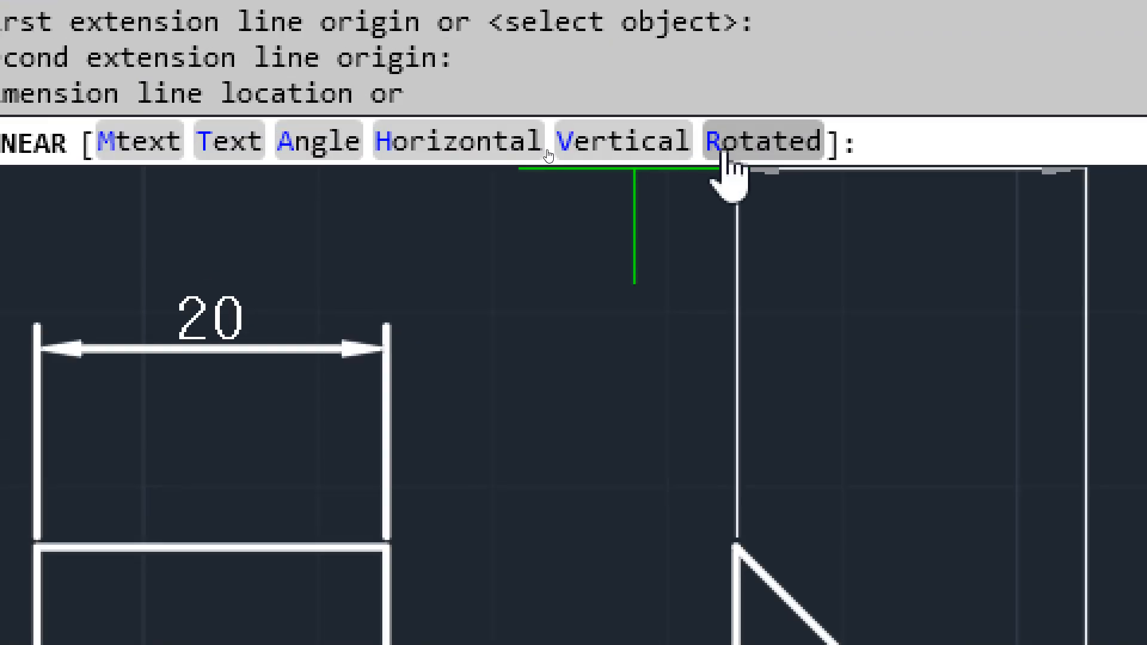
left_click(471, 143)
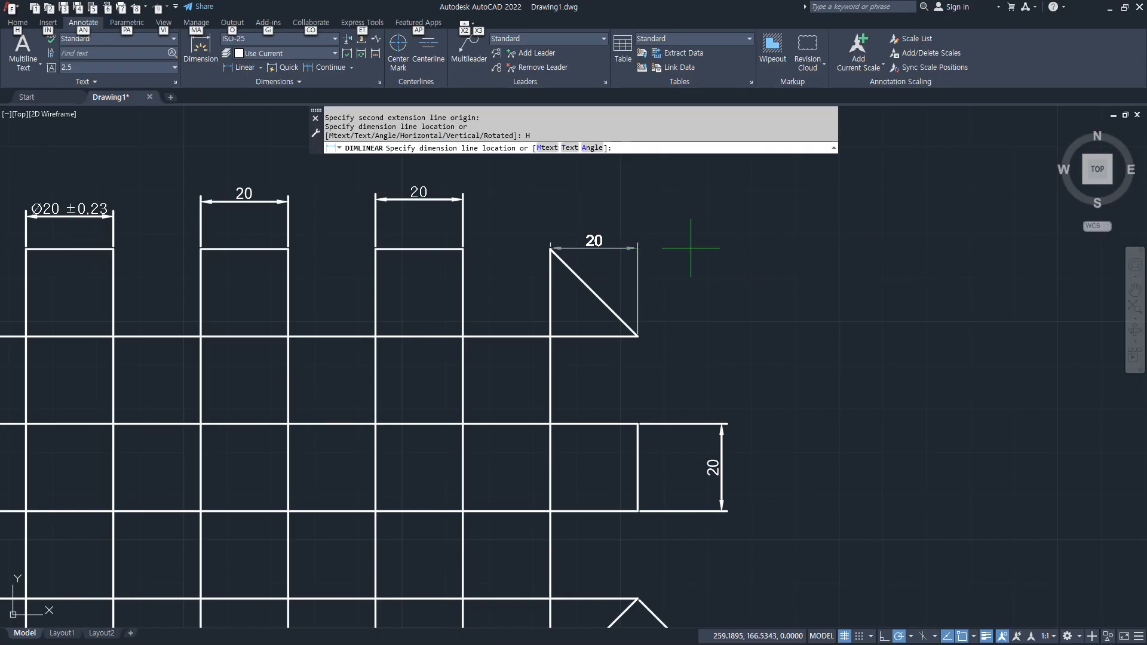
left_click(677, 202)
- Add a linear dimension to the right of the top-right triangle between the diagonal's ends, using the Vertical option
key("Return")
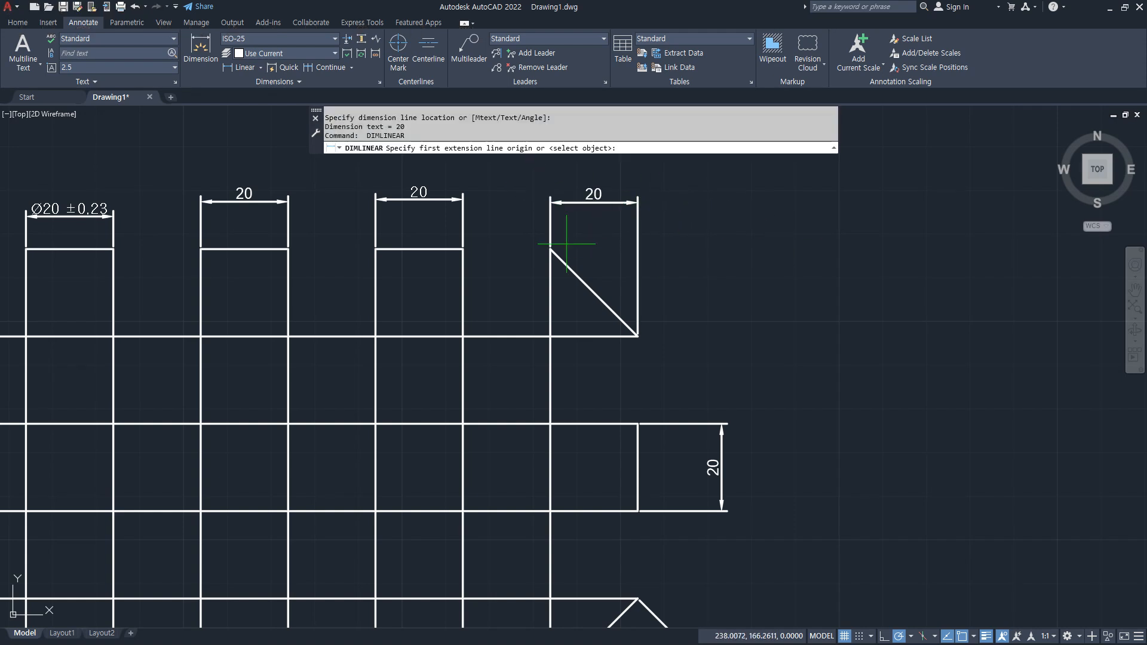
left_click(563, 258)
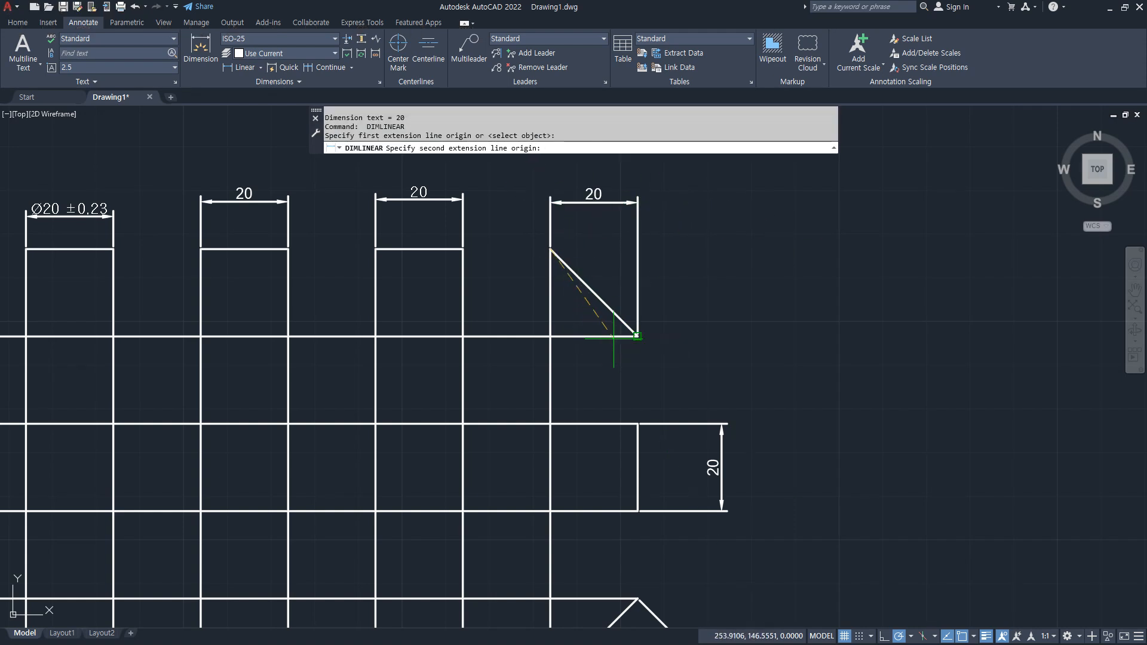
left_click(637, 335)
type("V")
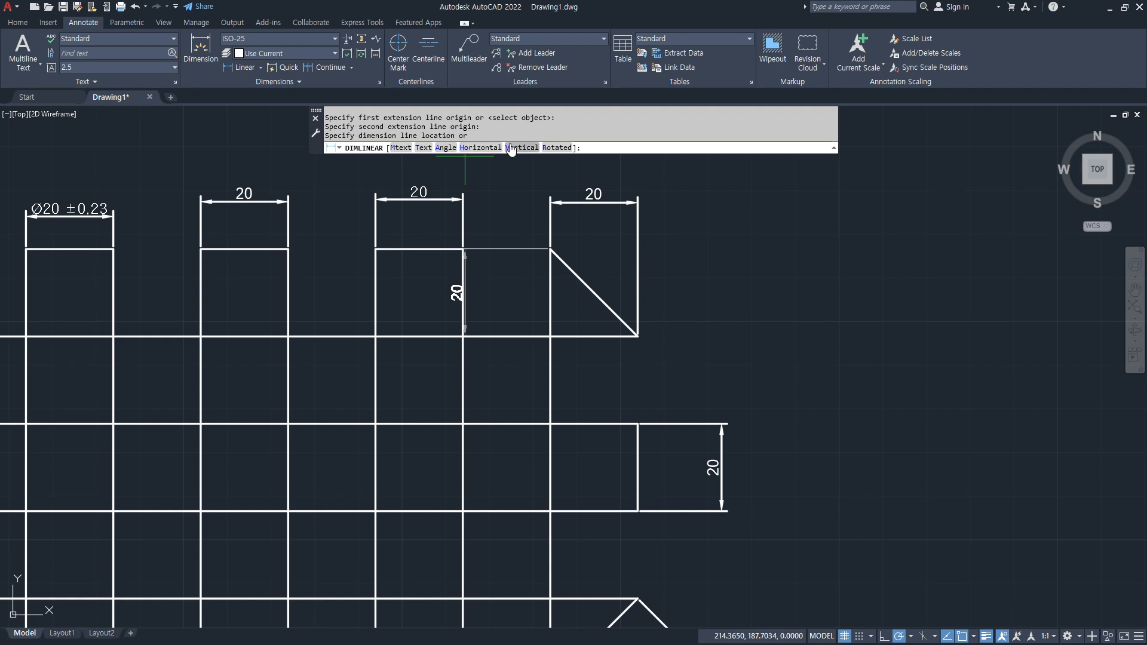
key("Return")
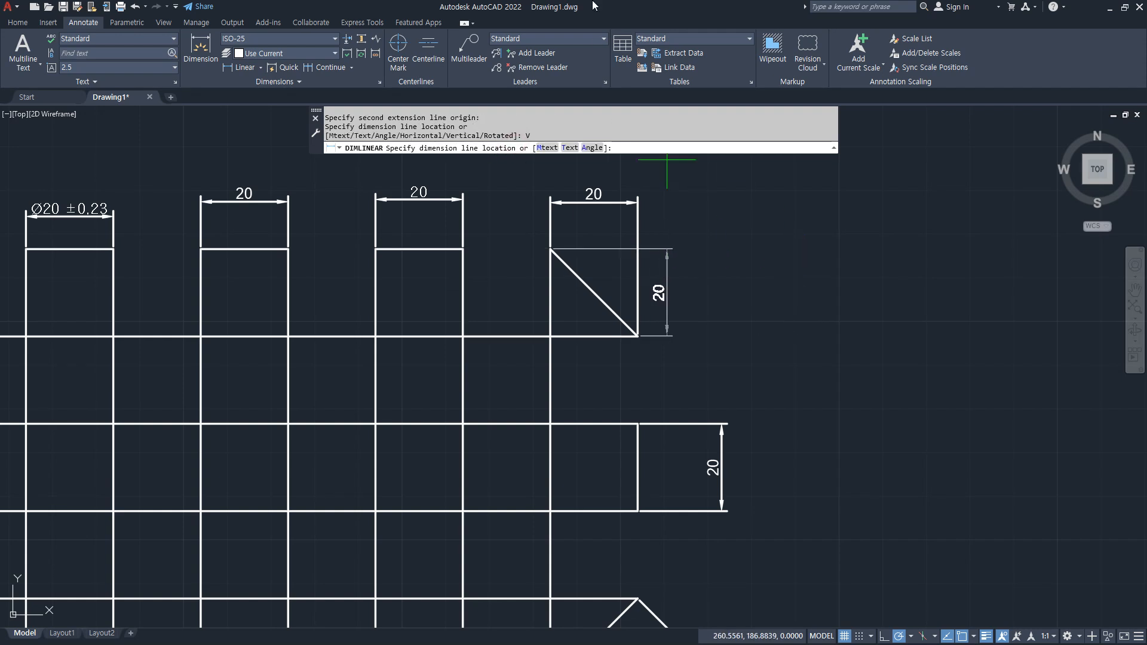
left_click(742, 287)
- Add a linear dimension between the ends of the top-right triangle's diagonal, using the Rotated option with an angle of 45
key("Return")
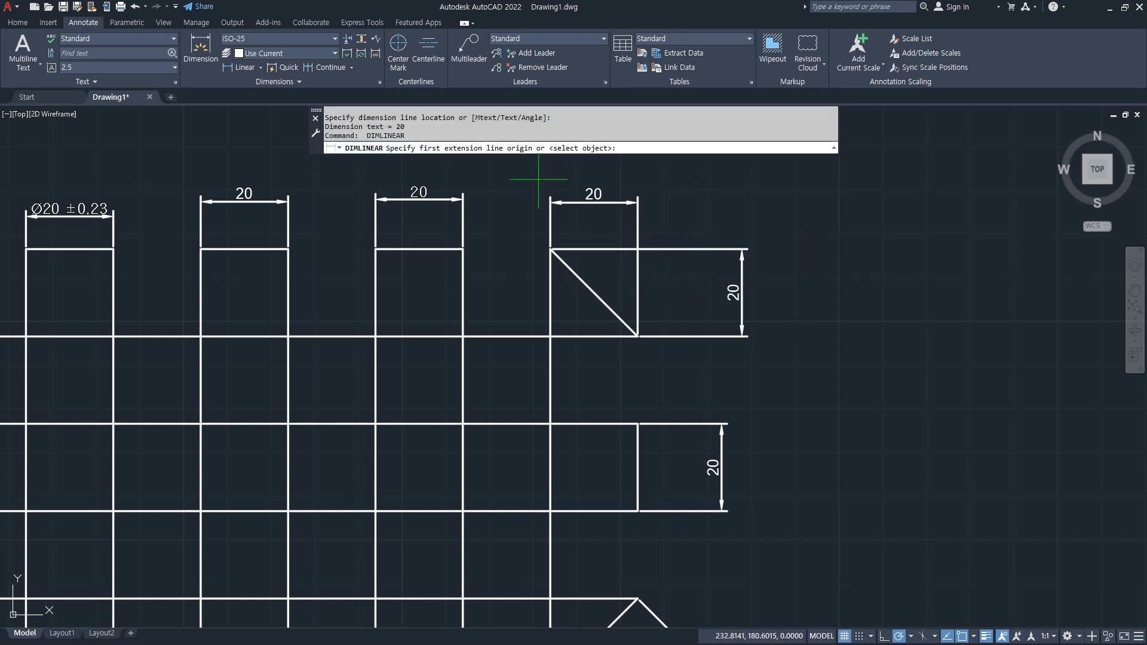
left_click(570, 274)
left_click(637, 336)
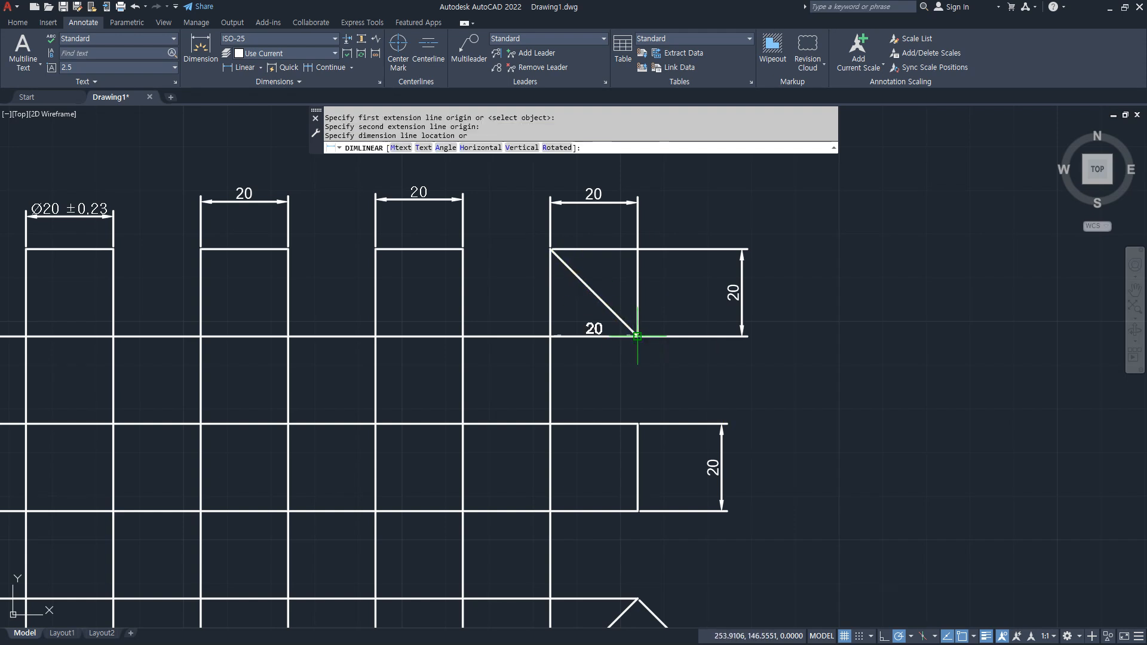
left_click(549, 147)
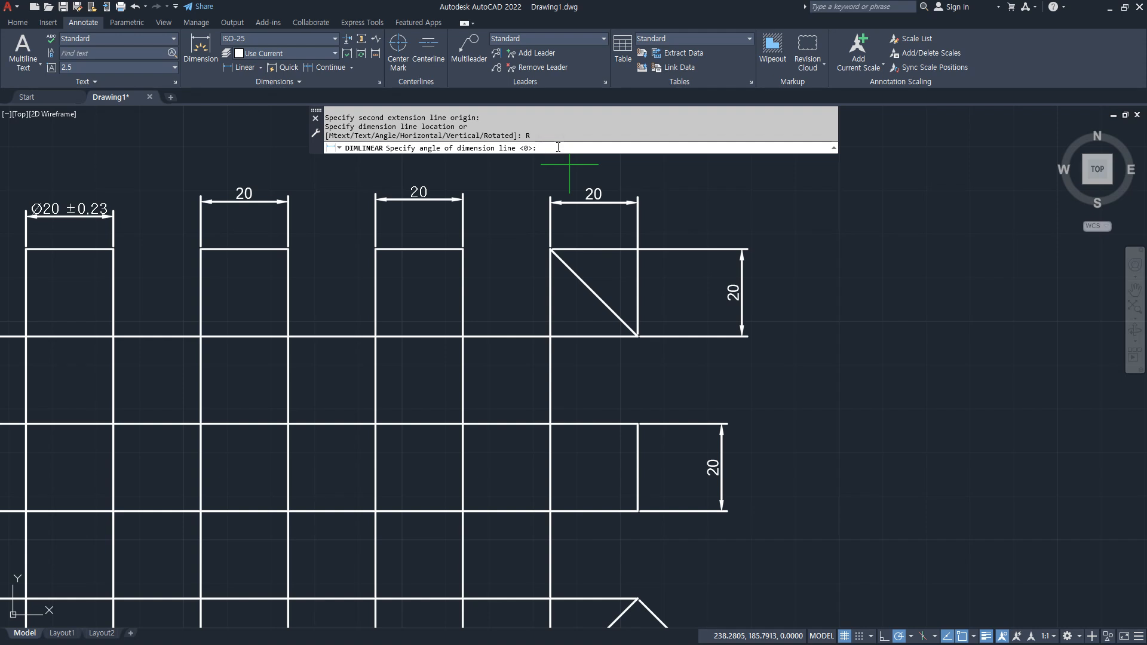
type("45")
key("Return")
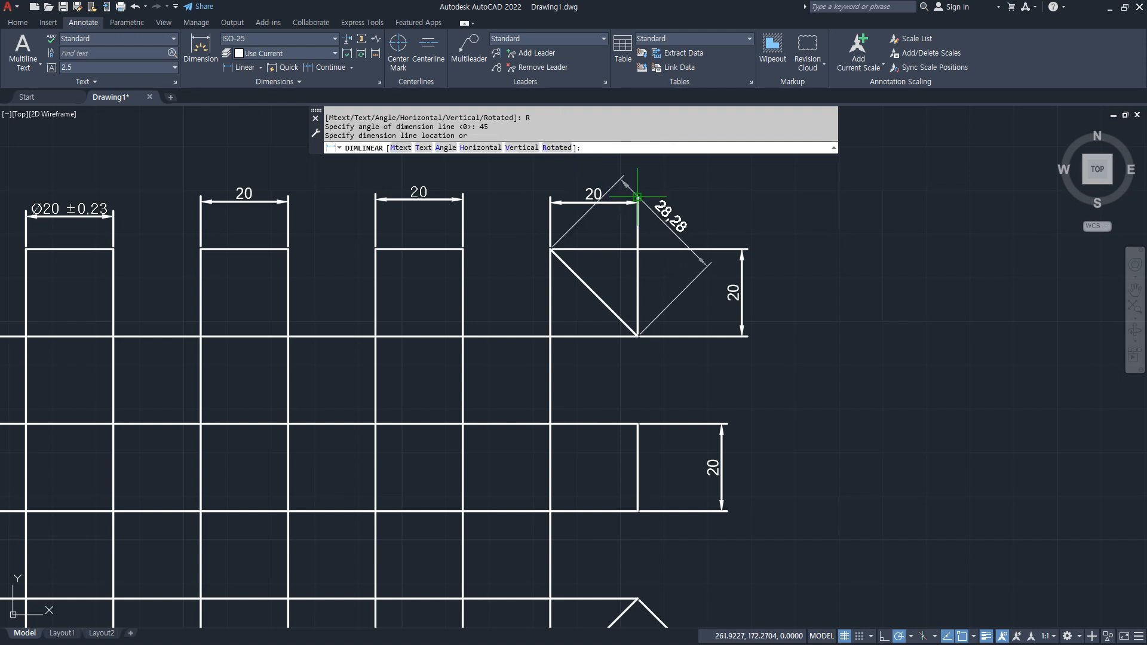
left_click(716, 215)
scroll(667, 454, "down", 2)
middle_click_drag(666, 453, 632, 424)
mouse_move(655, 629)
left_mouse_down()
mouse_move(644, 518)
mouse_move(646, 609)
left_mouse_up()
mouse_move(711, 293)
left_mouse_down()
mouse_move(661, 199)
mouse_move(673, 307)
left_mouse_up()
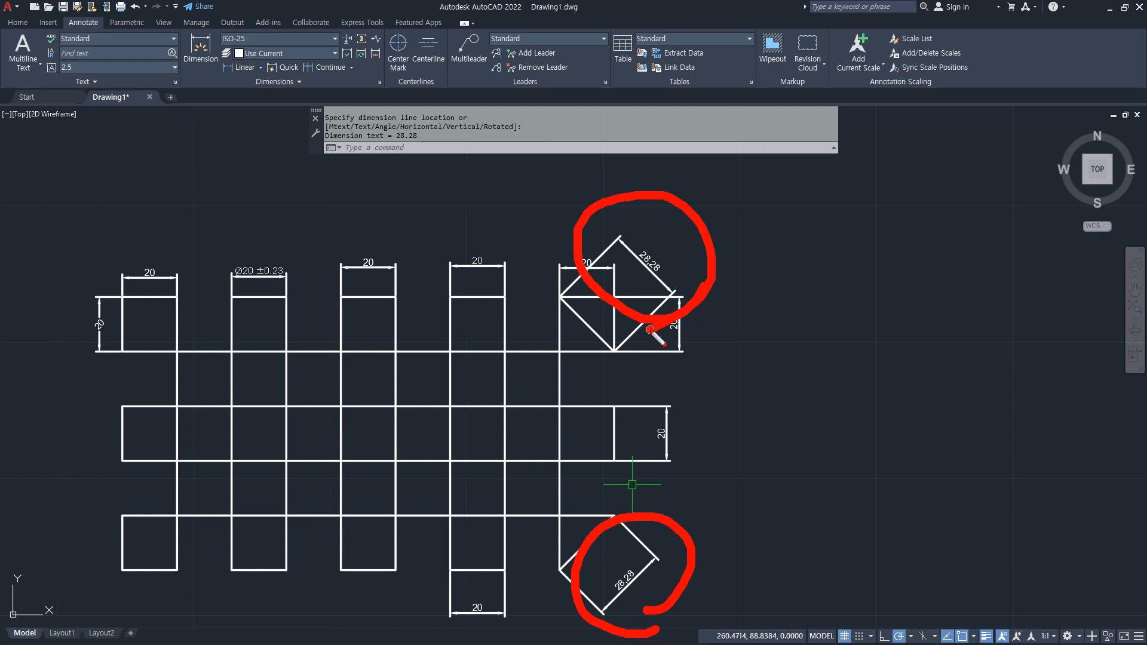
key("Escape")
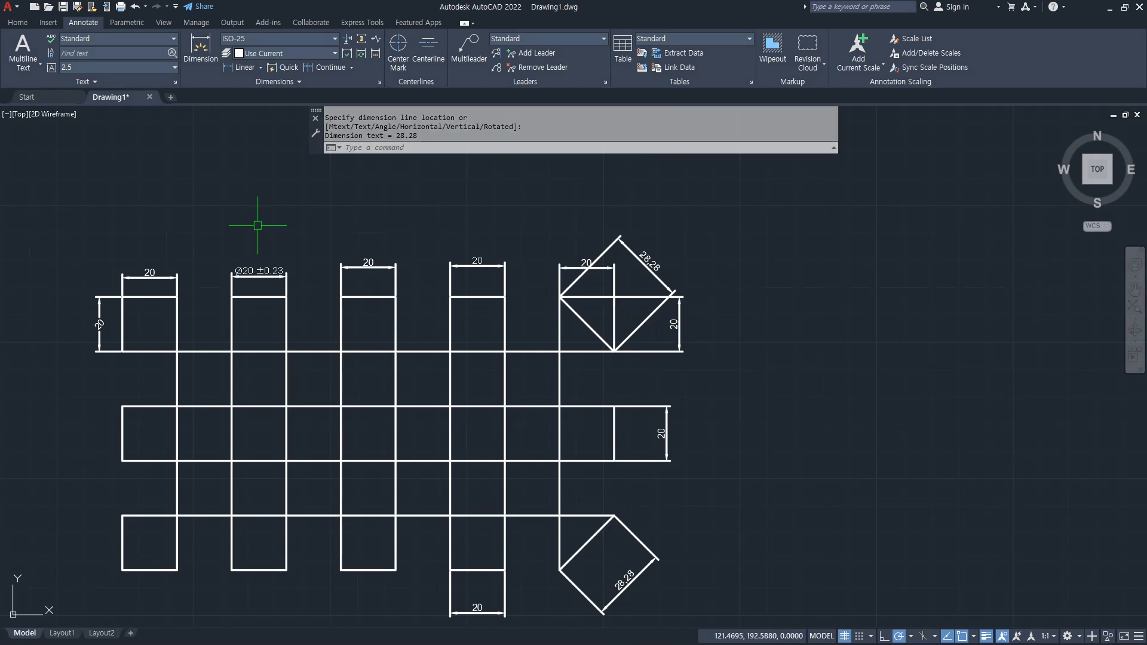
- Erase the rotated dimension along the top-right triangle's diagonal
left_click(661, 300)
type("e")
key("Return")
scroll(595, 300, "up", 6)
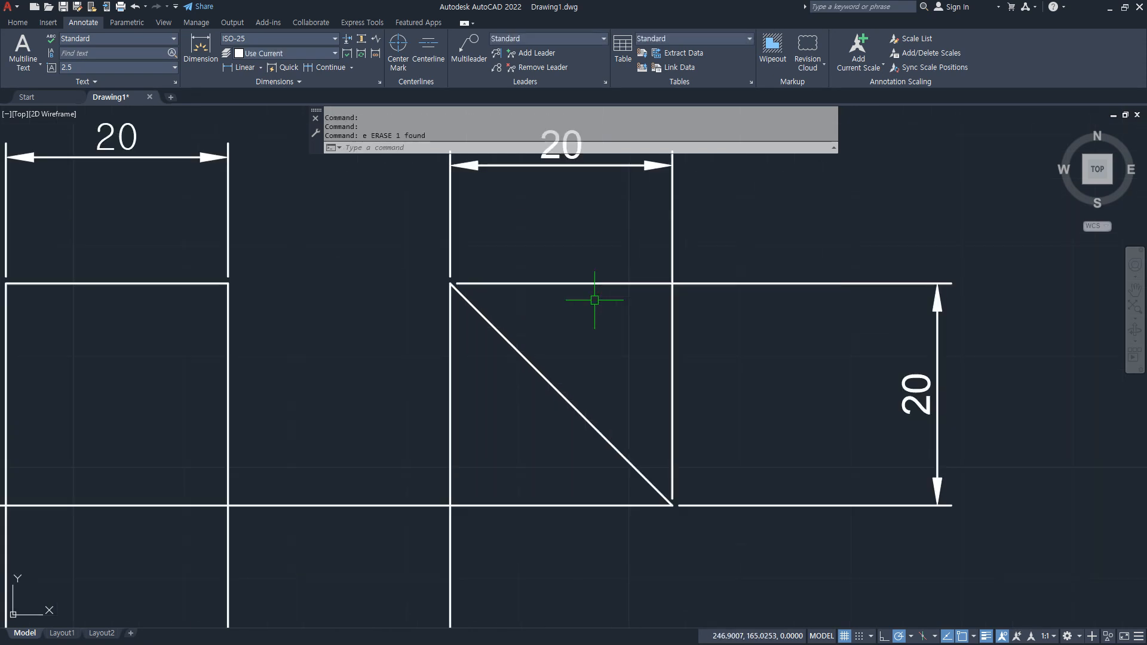
- Erase the horizontal and vertical 20 dimensions around the top-right triangle
scroll(563, 328, "down", 2)
middle_click_drag(564, 328, 470, 348)
left_click(553, 338)
left_click(525, 317)
type("e")
key("Return")
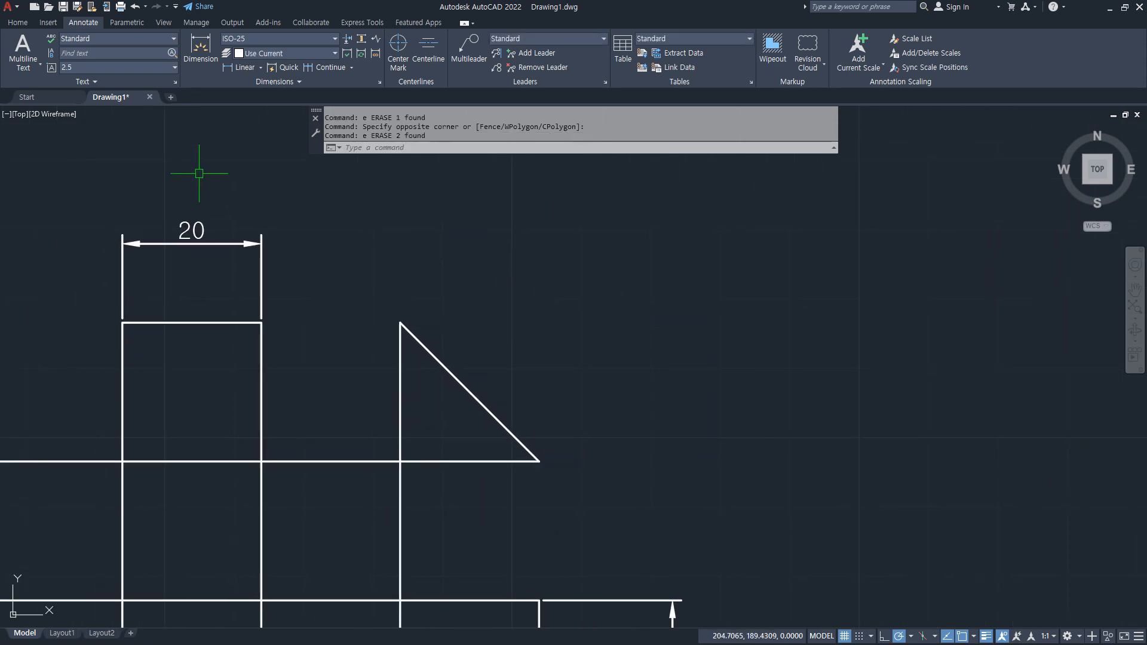
- Add a linear dimension along the top-right triangle's diagonal, using the Rotated option with the angle picked from the diagonal's two ends
left_click(227, 68)
left_click(399, 323)
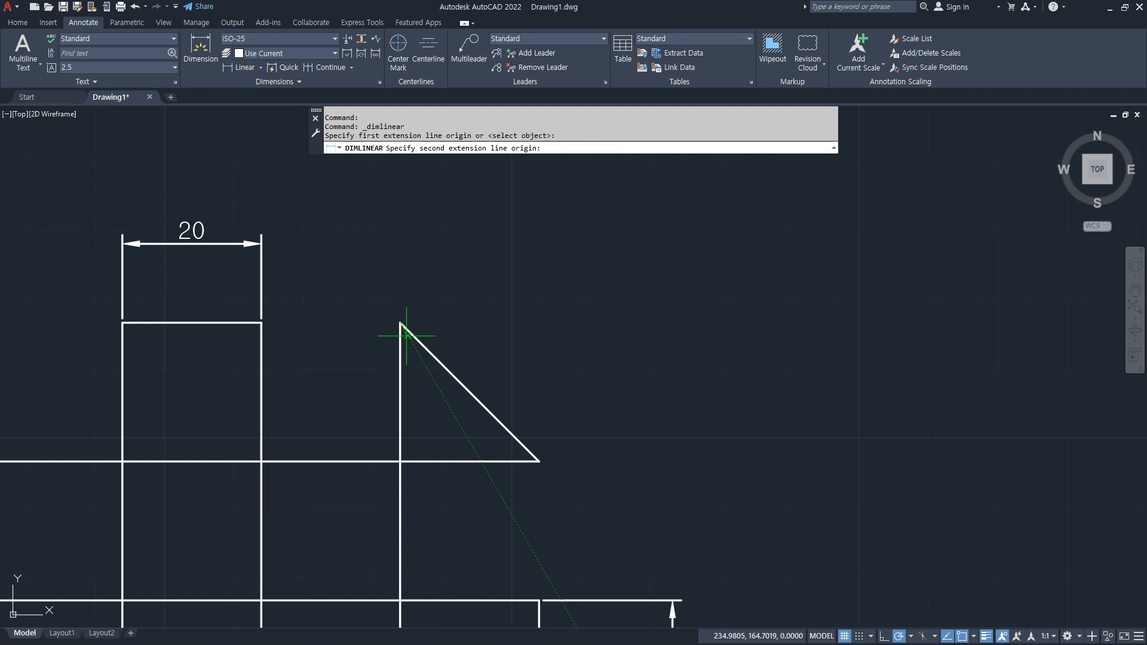
left_click(539, 461)
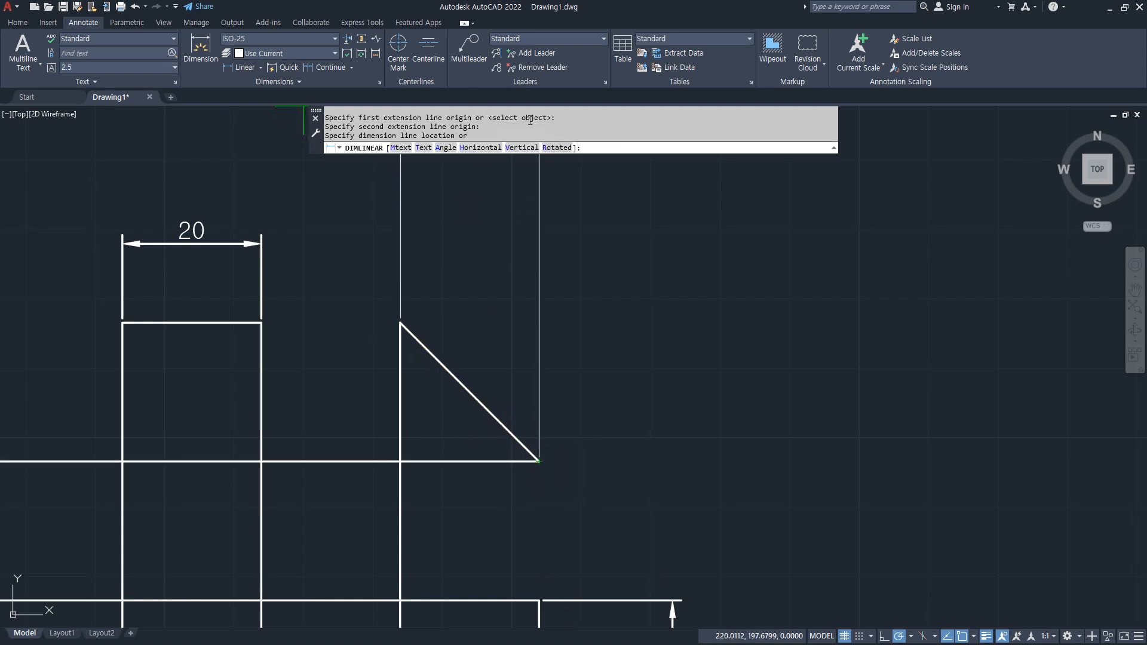
left_click(555, 148)
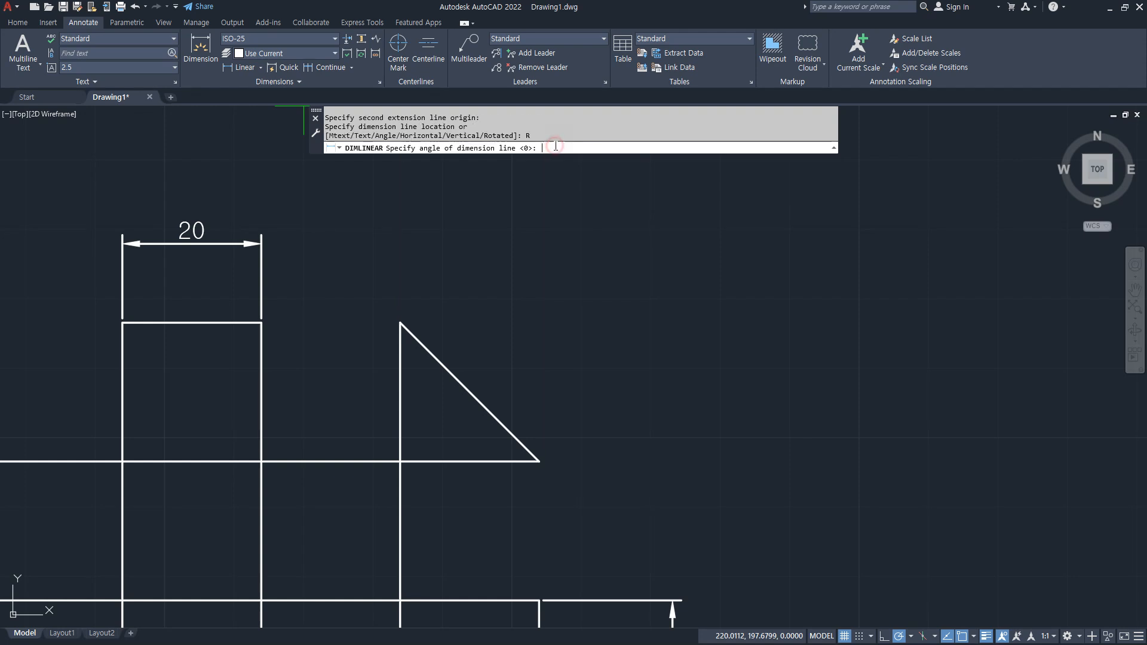
left_click(539, 460)
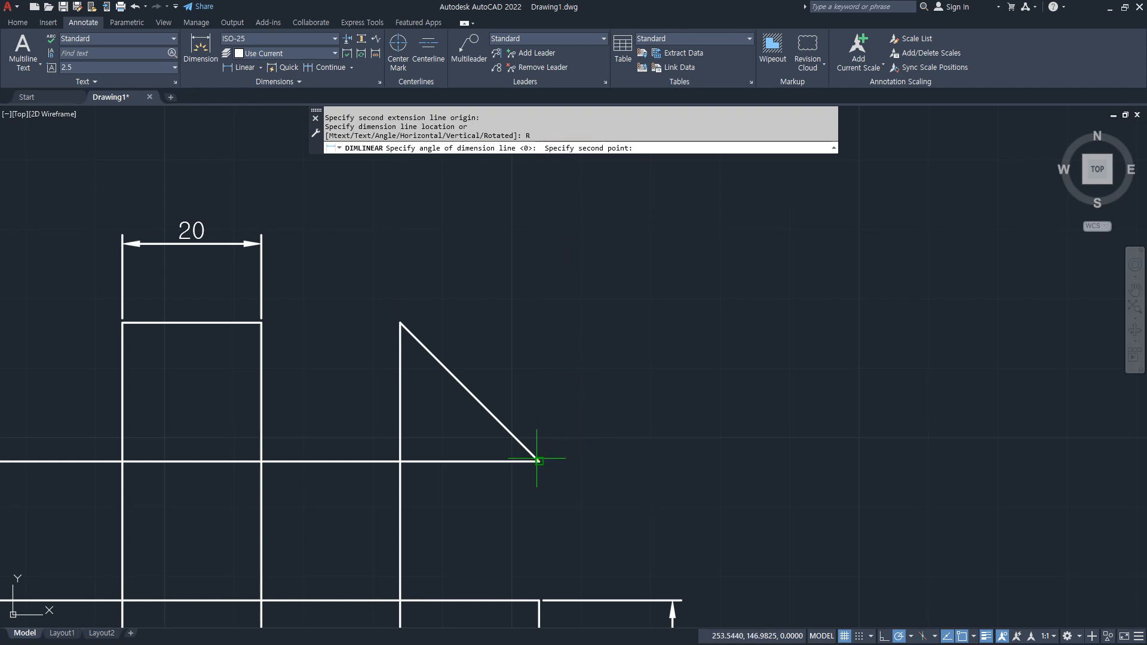
left_click(401, 322)
left_click(501, 281)
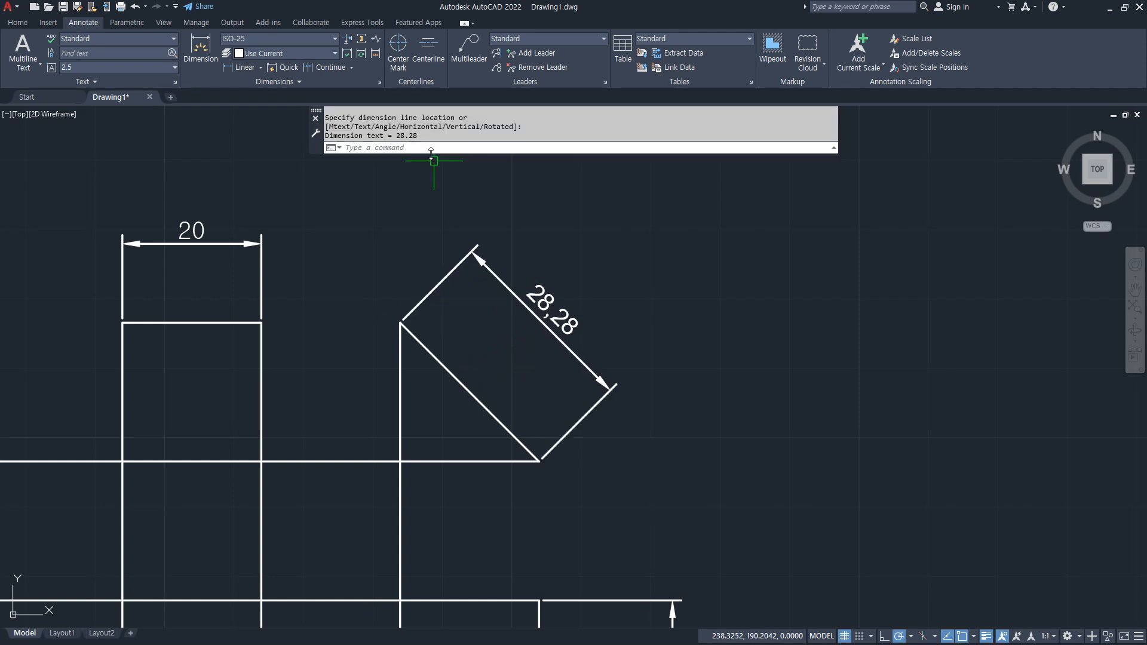
left_click(261, 69)
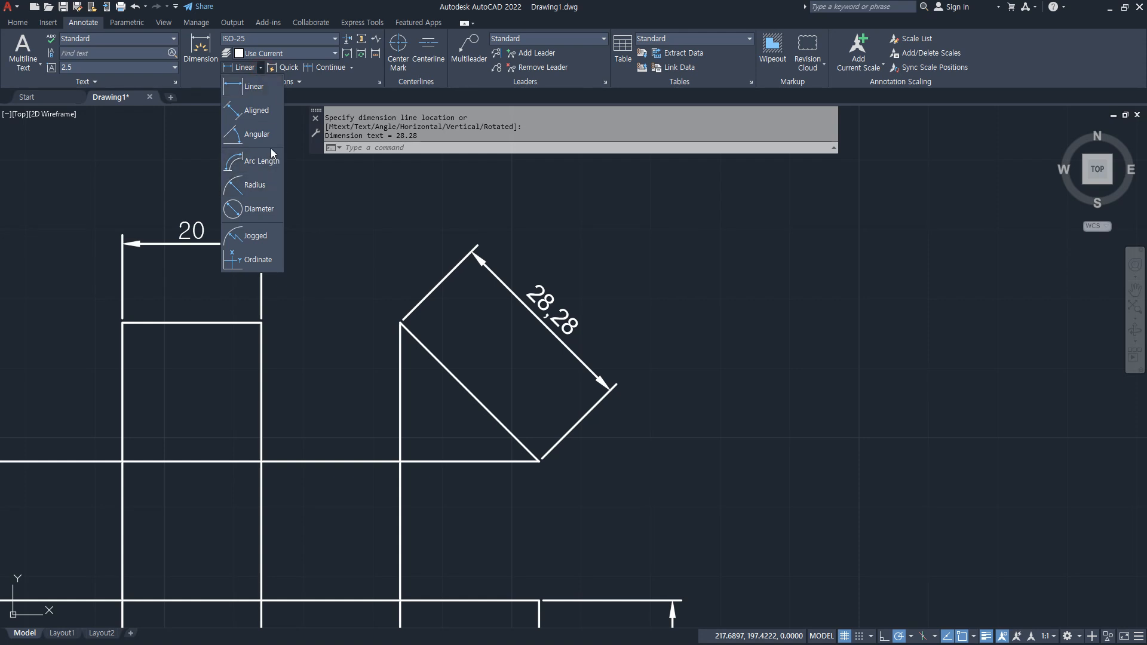
left_click(256, 135)
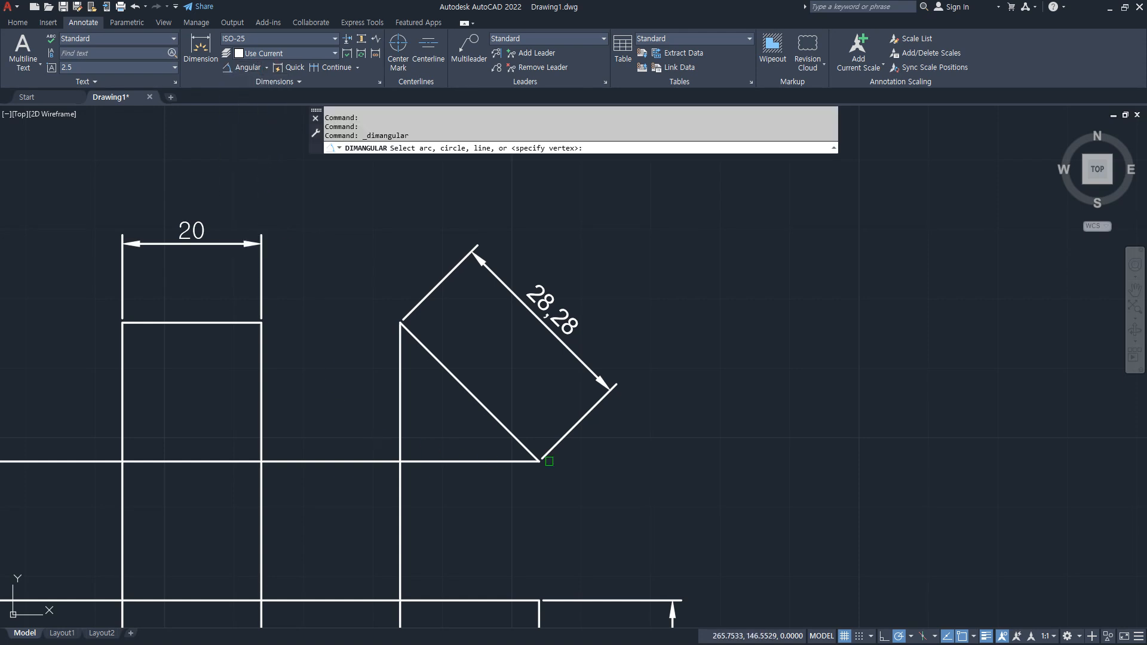
key("Escape")
- Draw a diagonal line across the pattern's bottom-left square, from its upper-left corner to its lower-right corner
scroll(372, 458, "down", 5)
middle_click_drag(246, 474, 430, 330)
scroll(231, 465, "up", 5)
middle_click_drag(529, 386, 342, 454)
type("l")
key("Return")
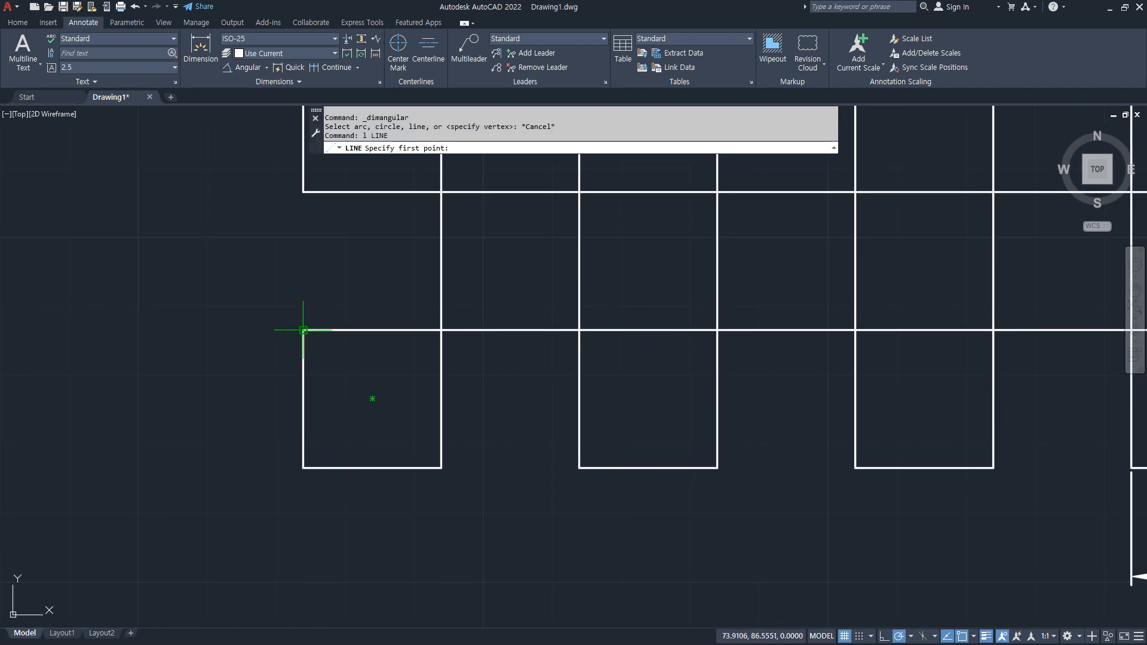
left_click(303, 330)
left_click(441, 468)
key("Return")
- Trim away the left and bottom edges of the bottom-left square so that only a triangle is left
type("t")
key("Return")
left_click_drag(376, 497, 238, 425)
- Add an angular dimension inside the bottom-left triangle, between its diagonal and its vertical edge
scroll(490, 395, "up", 3)
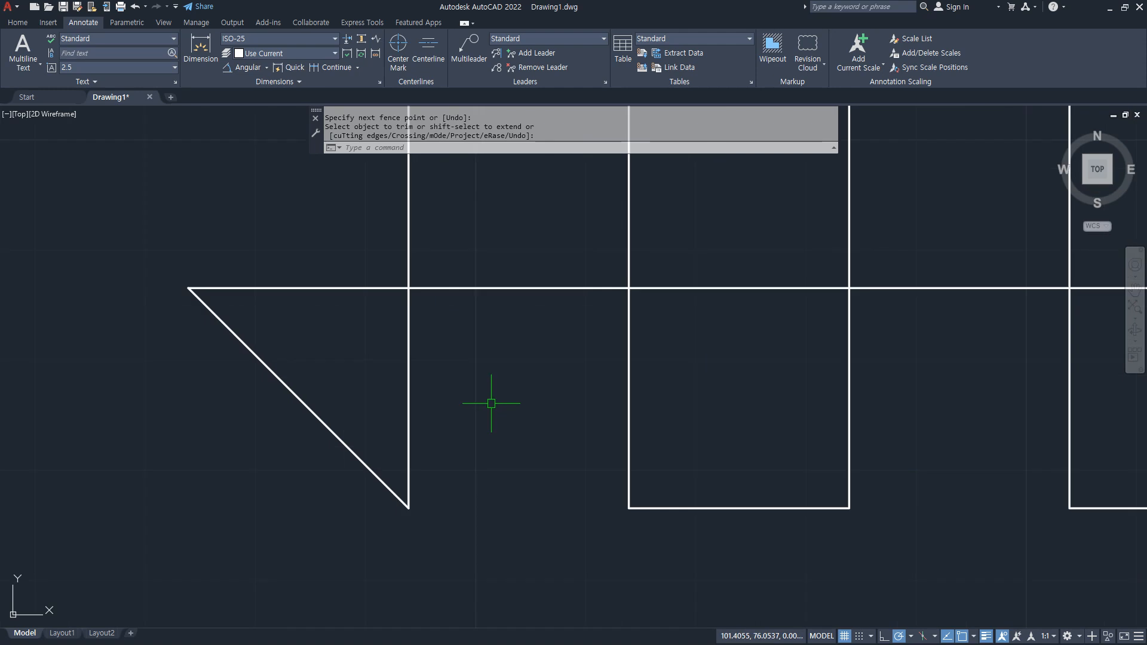
left_click(243, 69)
left_click(318, 423)
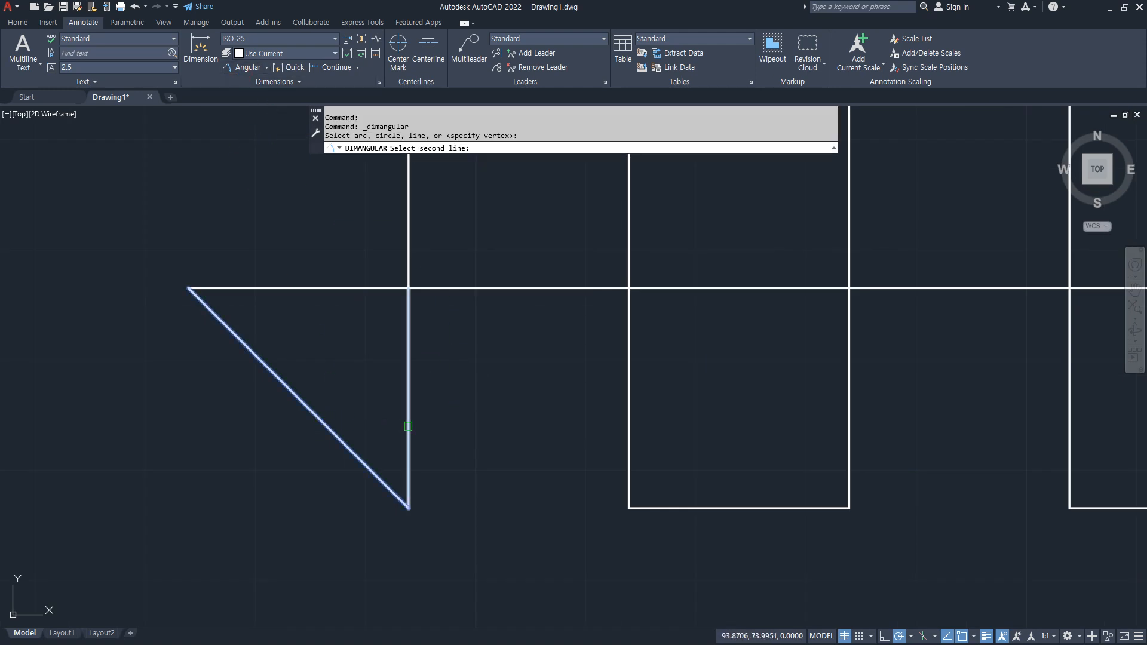
left_click(407, 425)
left_click(343, 343)
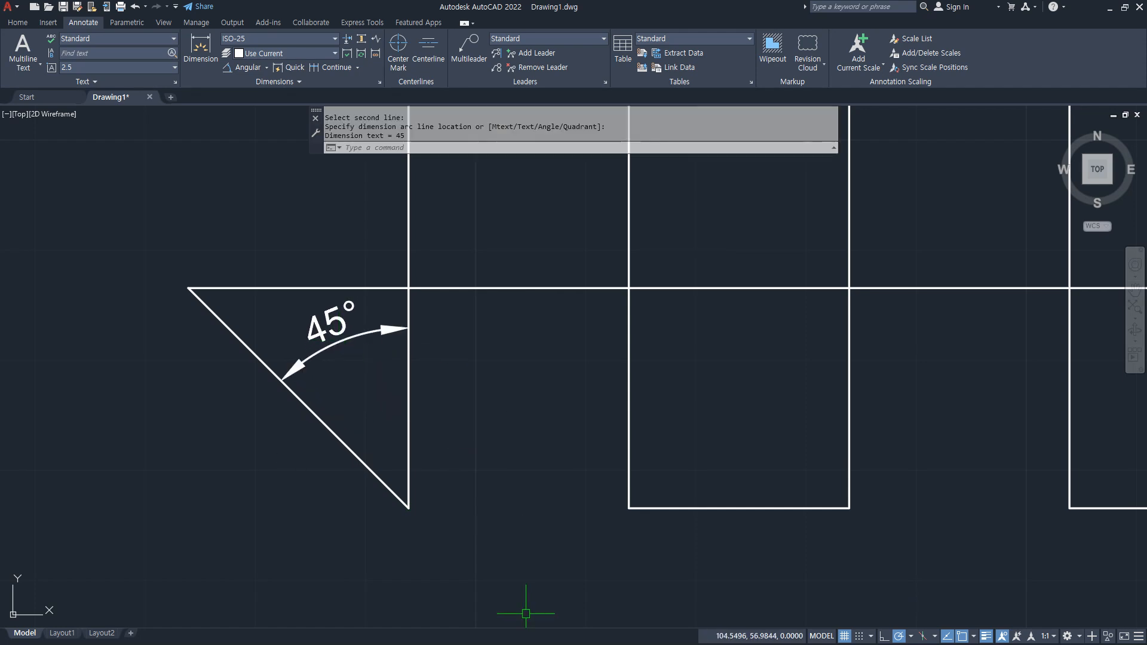
- Add an angular dimension between the same diagonal and vertical edge, placed on the obtuse side to the right of the vertical edge
left_click(241, 72)
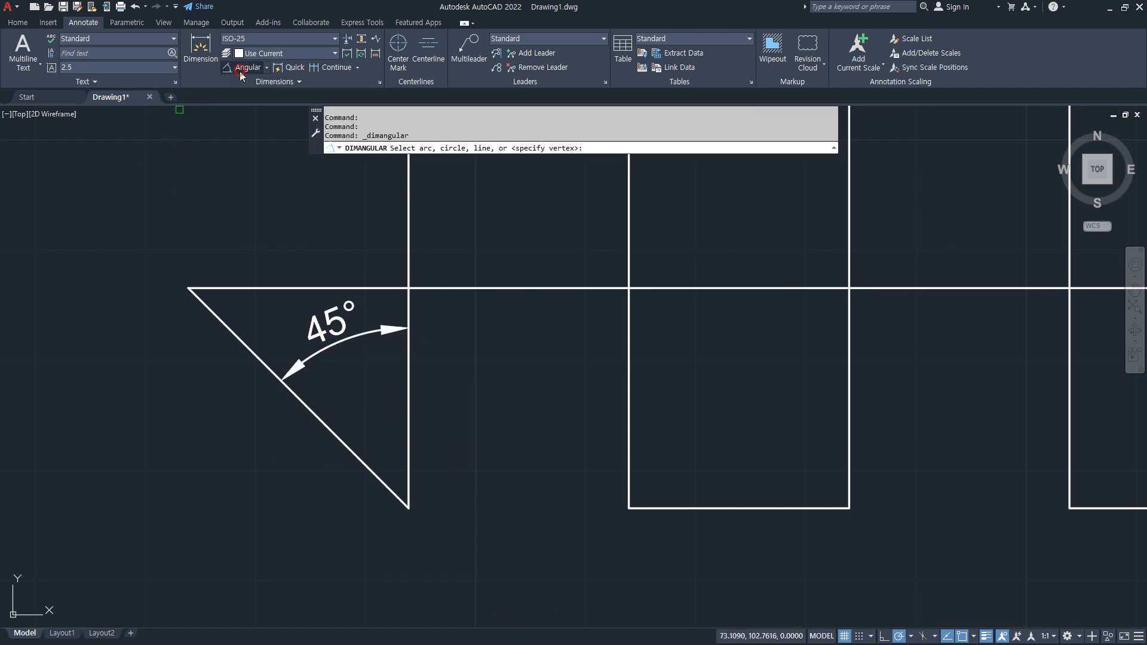
left_click(332, 430)
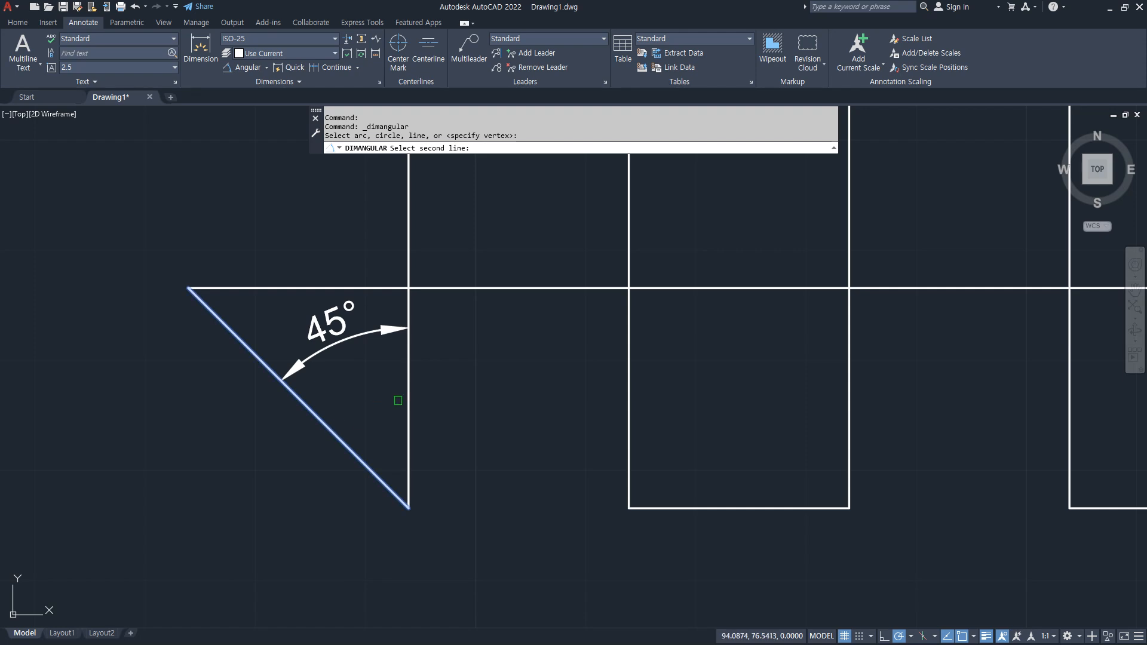
left_click(407, 398)
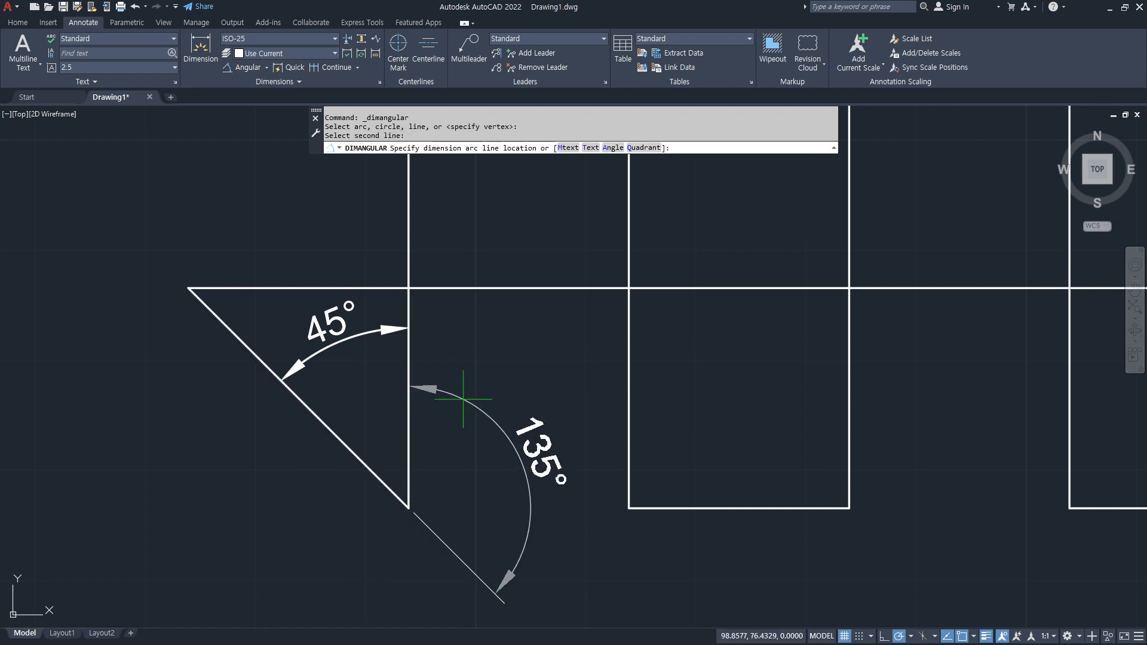
left_click(469, 340)
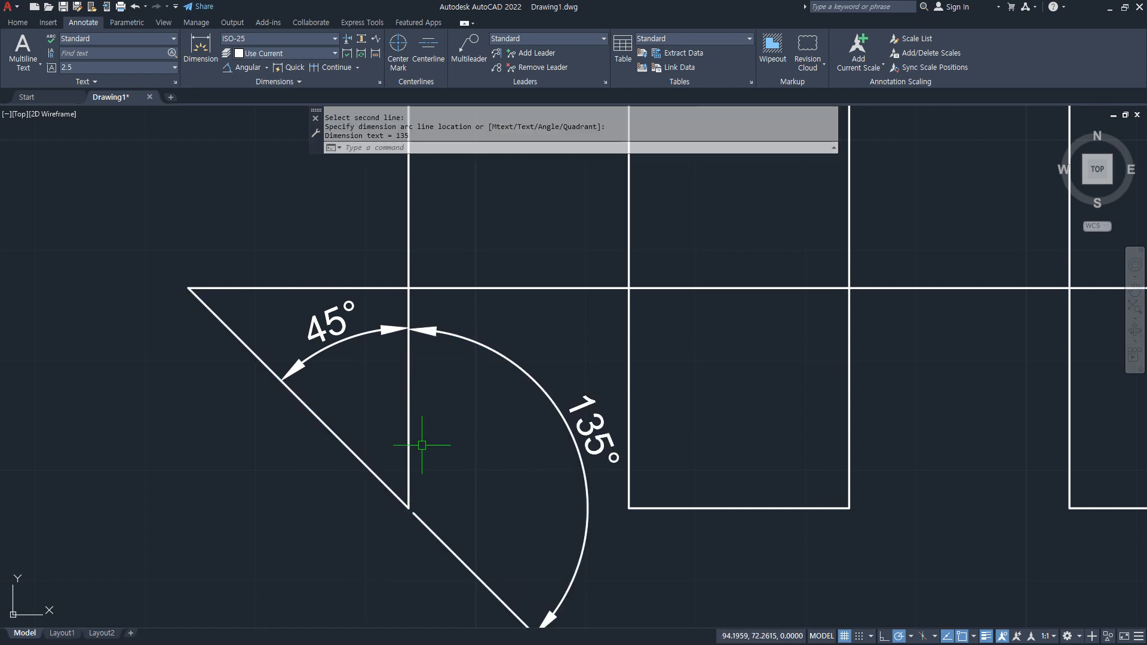
- Add an angular dimension between the diagonal and vertical edge, placed on the obtuse side to the left below the diagonal
left_click(246, 70)
left_click(297, 395)
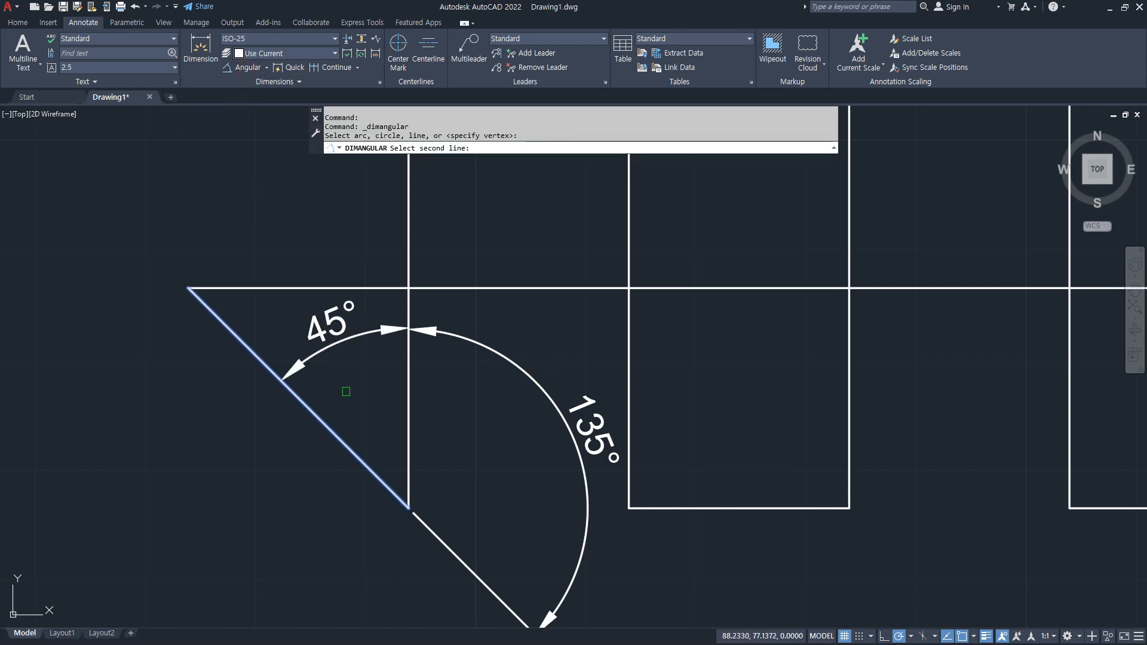
left_click(405, 384)
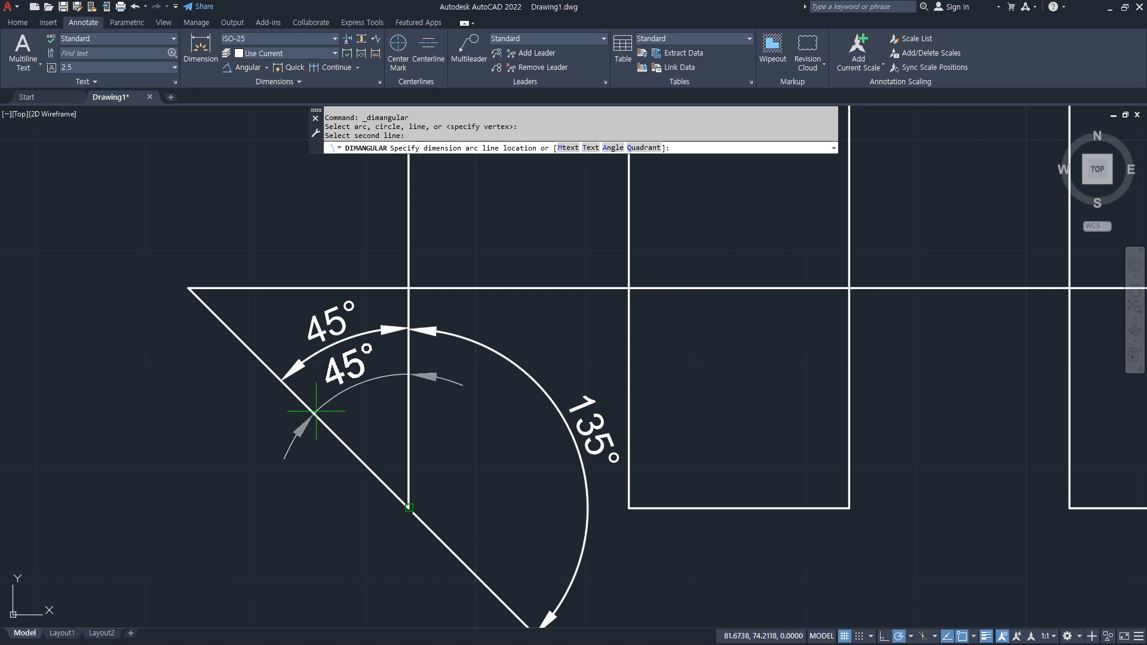
left_click(242, 438)
- Add an angular dimension between the diagonal and vertical edge for the opposite acute angle, placed below their shared vertex
middle_click_drag(347, 468, 205, 263)
left_click(242, 67)
left_click(151, 230)
left_click(249, 194)
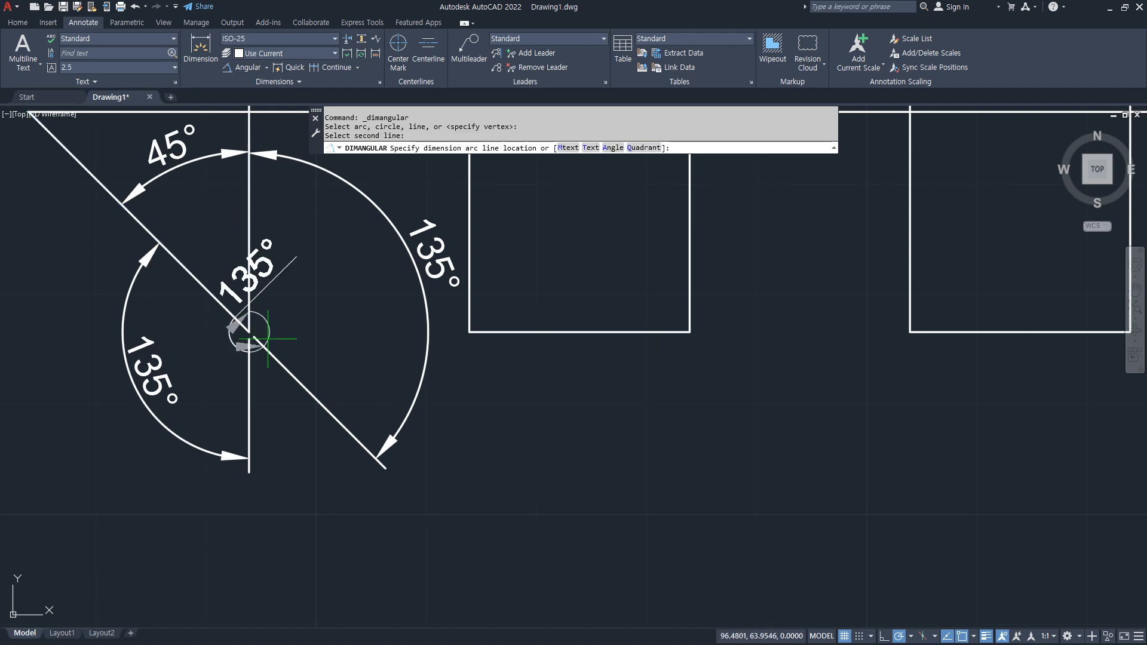
left_click(307, 506)
- Stretch the left obtuse angular dimension's arc outward to line up with the neighbouring angular dimension arcs
left_click(204, 457)
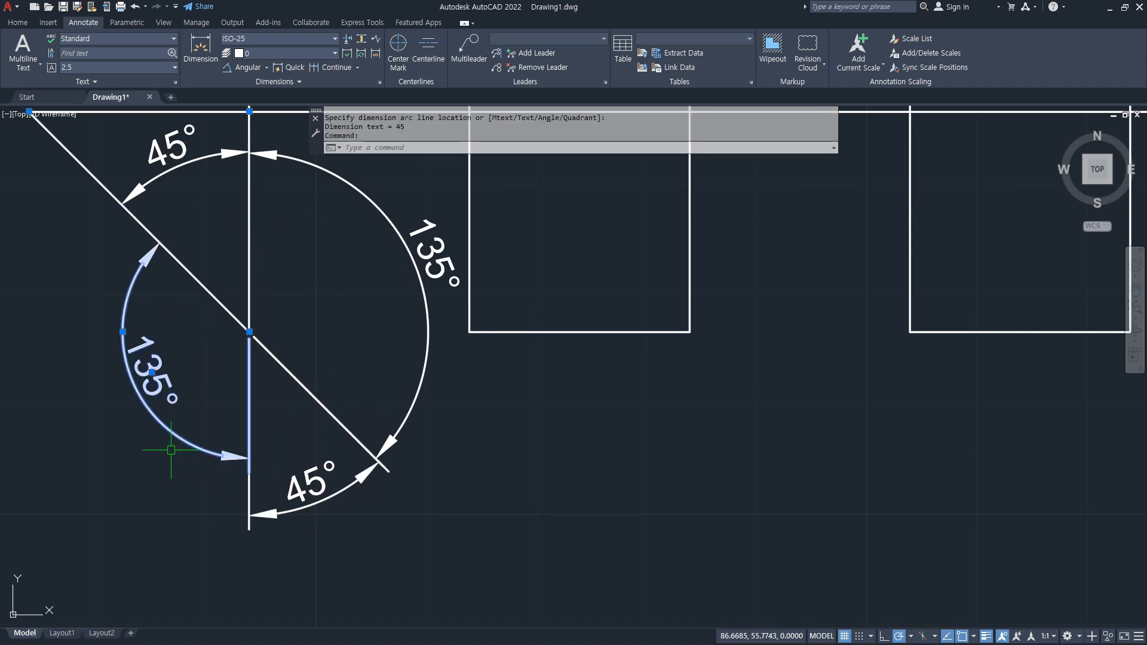
left_click(123, 332)
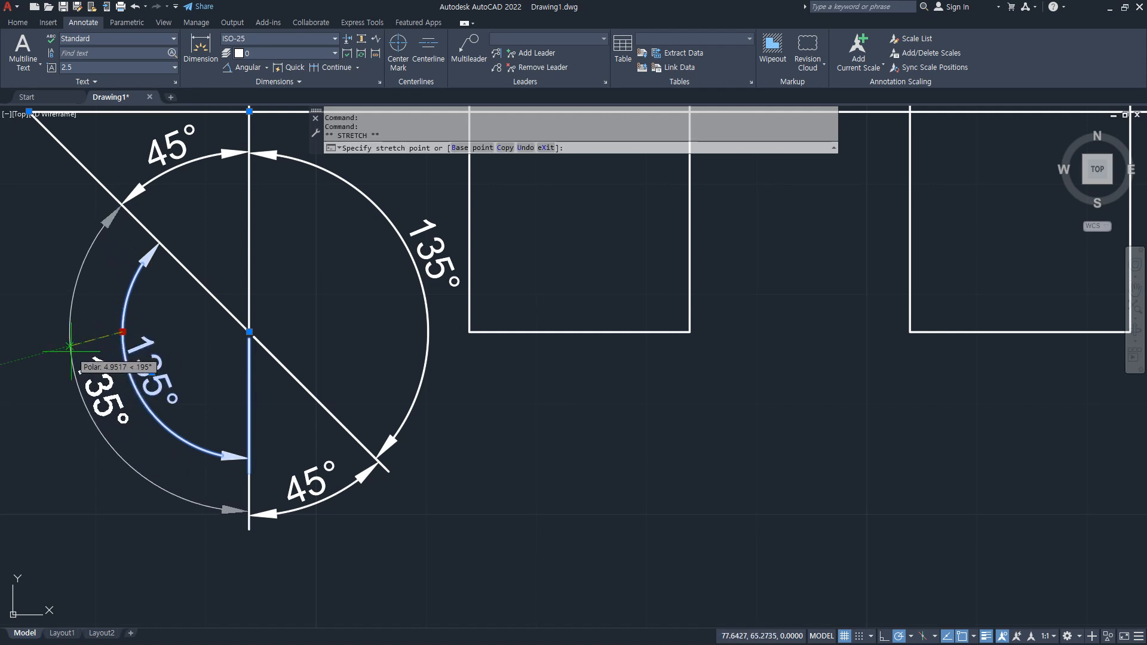
left_click(68, 353)
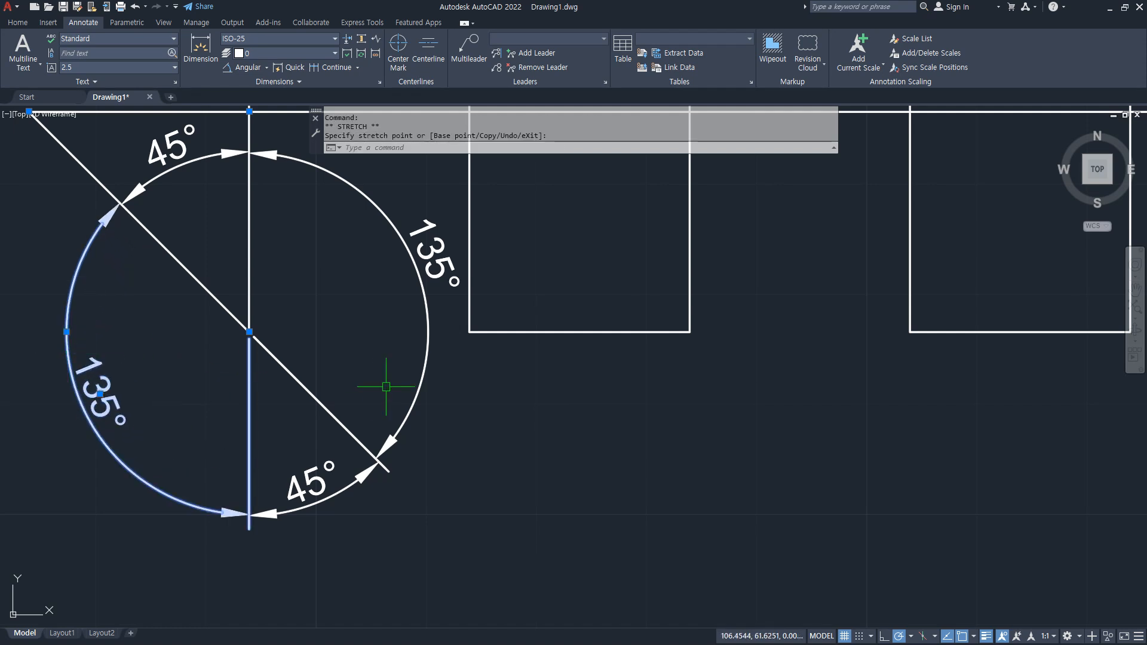
key("Escape")
- Draw a circle of radius 10 in the empty area to the right of the checkered pattern
mouse_move(573, 380)
middle_mouse_down()
mouse_move(662, 383)
mouse_move(713, 400)
middle_mouse_up()
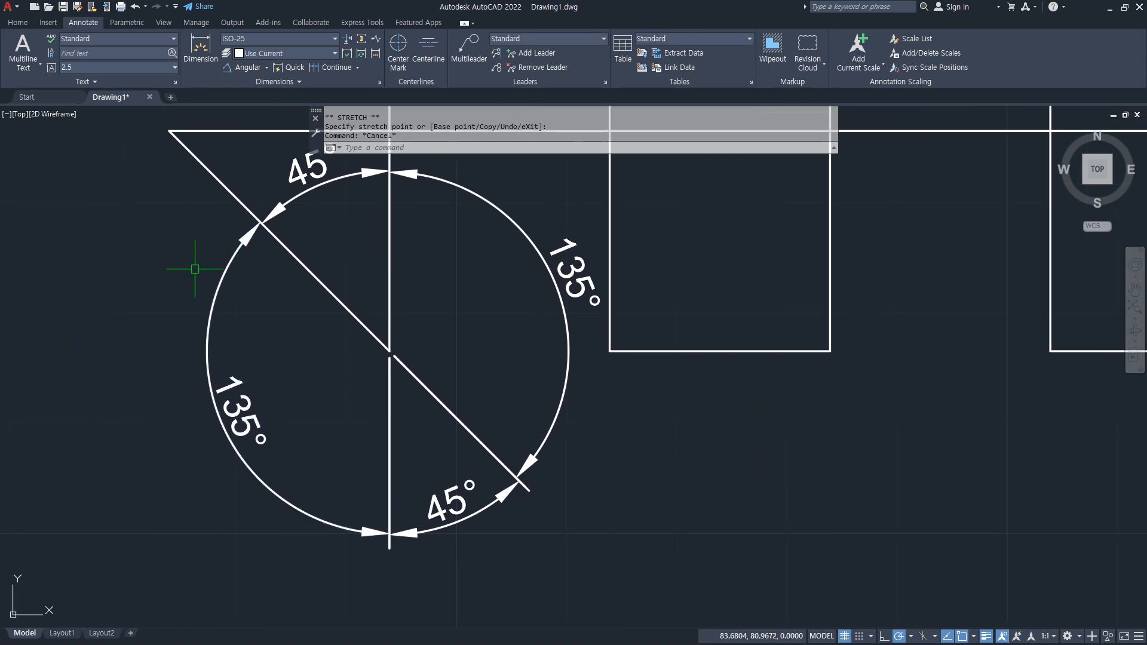
scroll(541, 311, "down", 8)
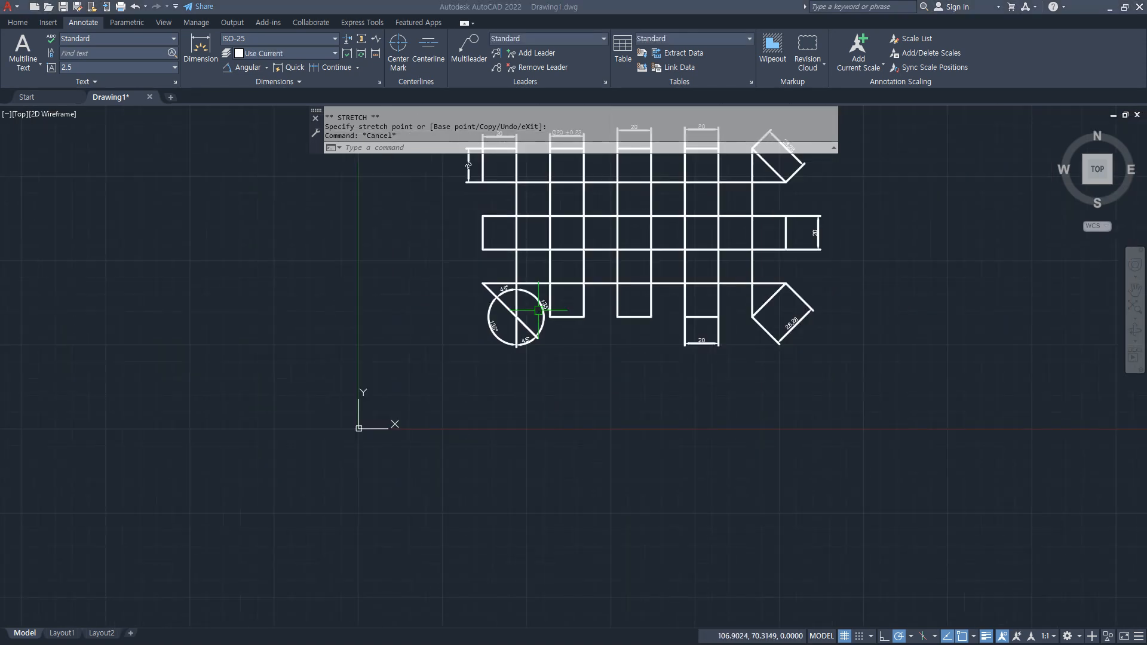
middle_click_drag(673, 279, 436, 296)
middle_click_drag(709, 257, 401, 293)
type("c")
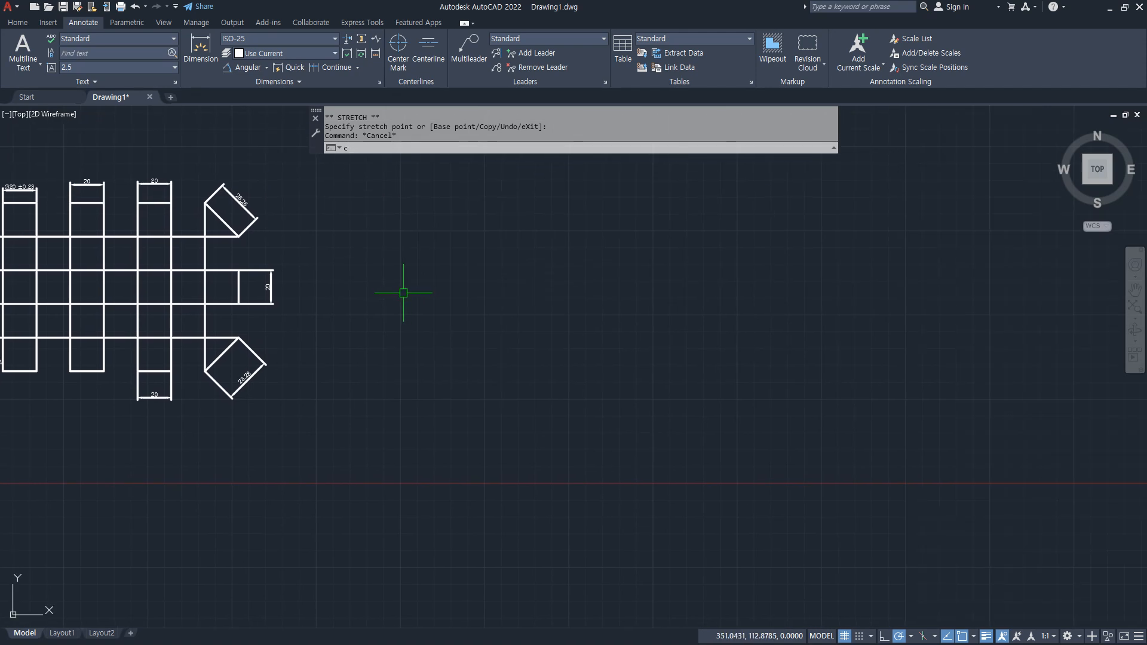
key("space")
left_click(404, 292)
type("10")
key("Return")
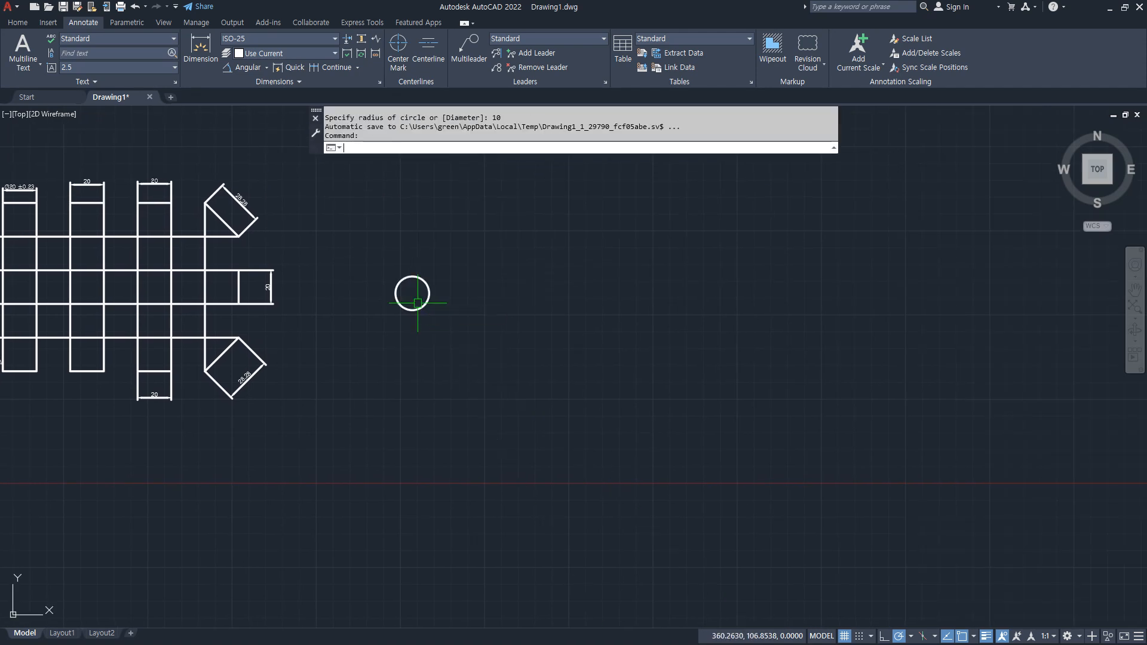
key("space")
key("Escape")
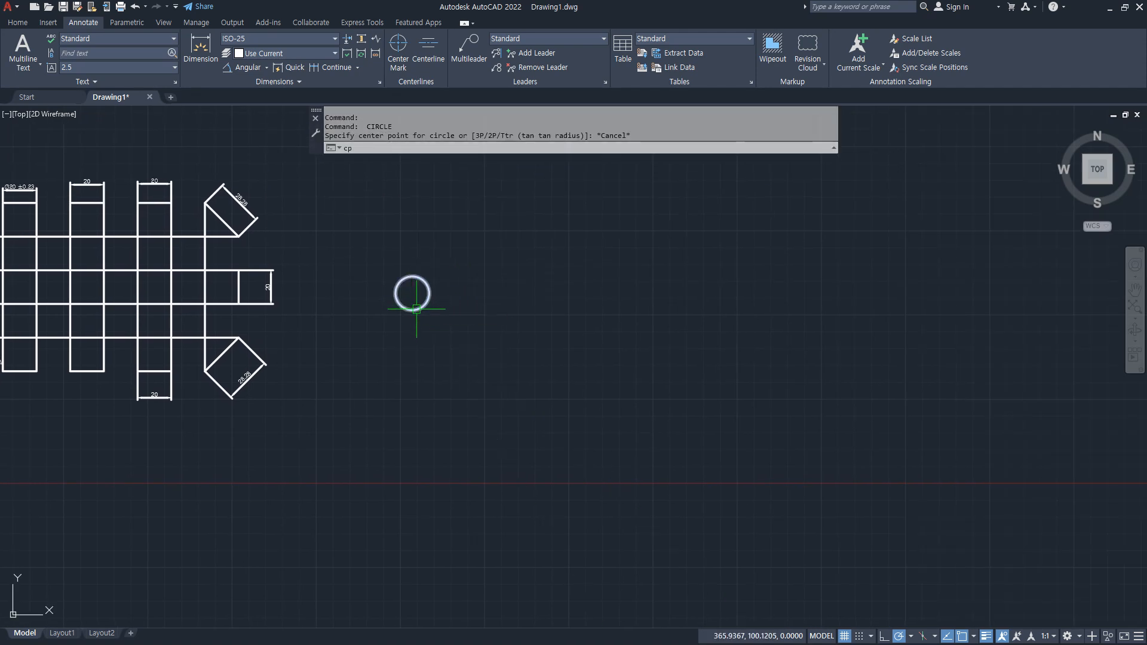
- Copy the circle horizontally to the right to form a side-by-side pair with a small gap
type("co")
key("space")
left_click_drag(451, 319, 389, 263)
key("Return")
left_click(430, 319)
left_click(482, 320)
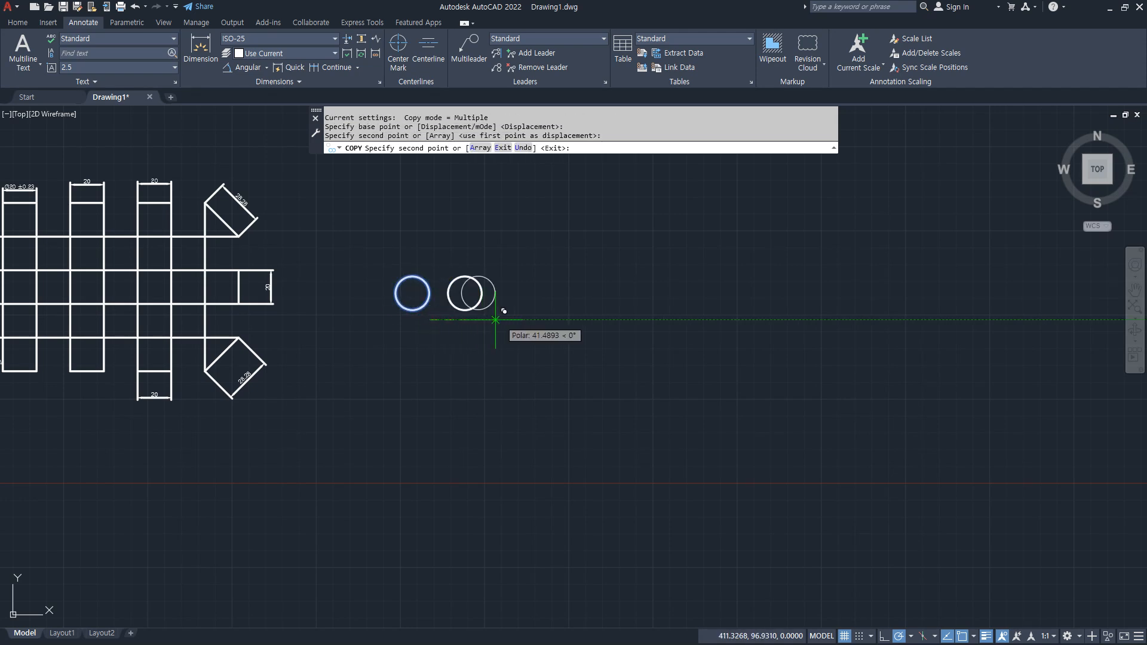
key("Escape")
- Copy both circles straight up to form a two-by-two group of circles
key("space")
left_click(512, 336)
left_click(377, 281)
key("space")
left_click(424, 367)
left_click(425, 315)
scroll(419, 245, "up", 4)
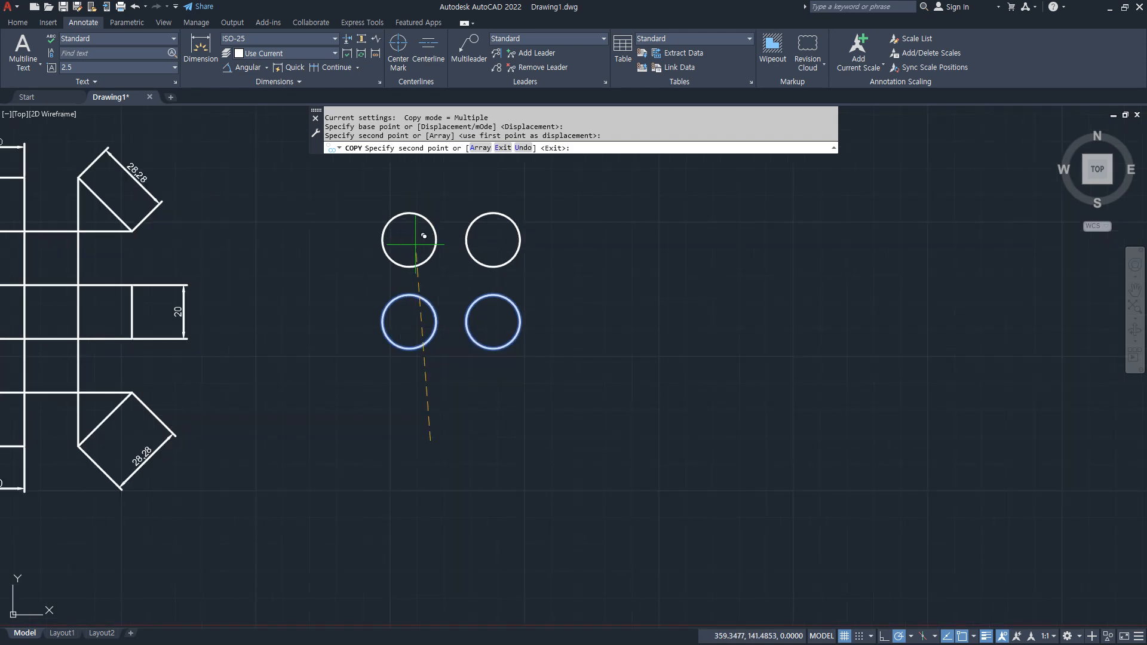
key("Escape")
- Add a radius dimension to the lower-left circle with its text placed inside the circle
middle_click_drag(462, 304, 466, 357)
left_click(267, 67)
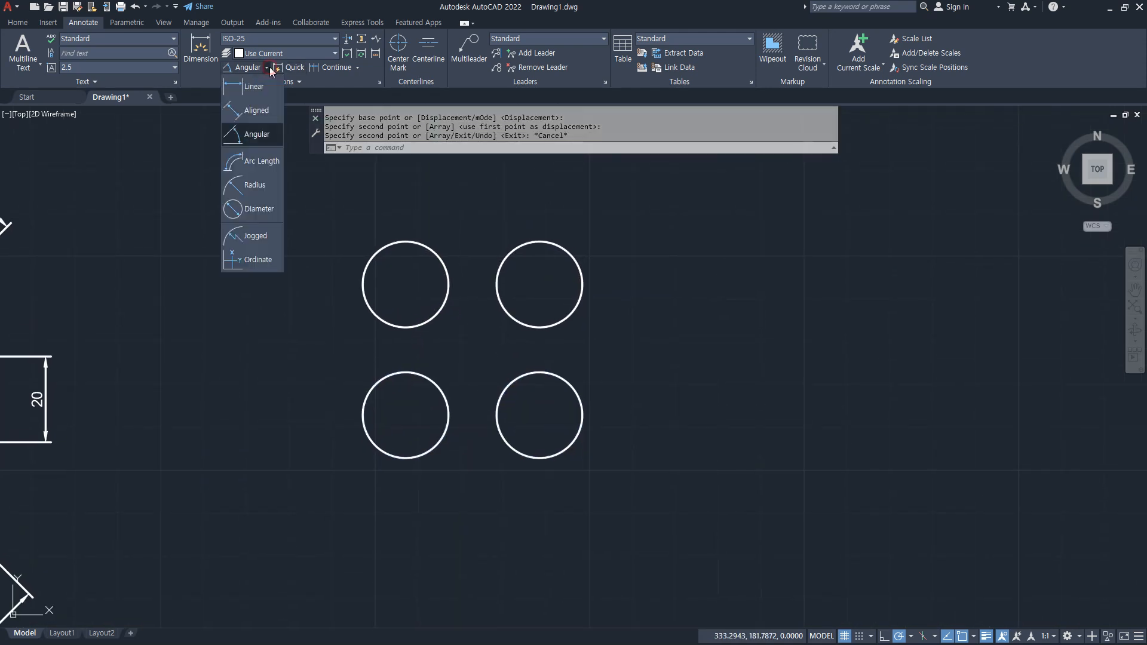
left_click(255, 191)
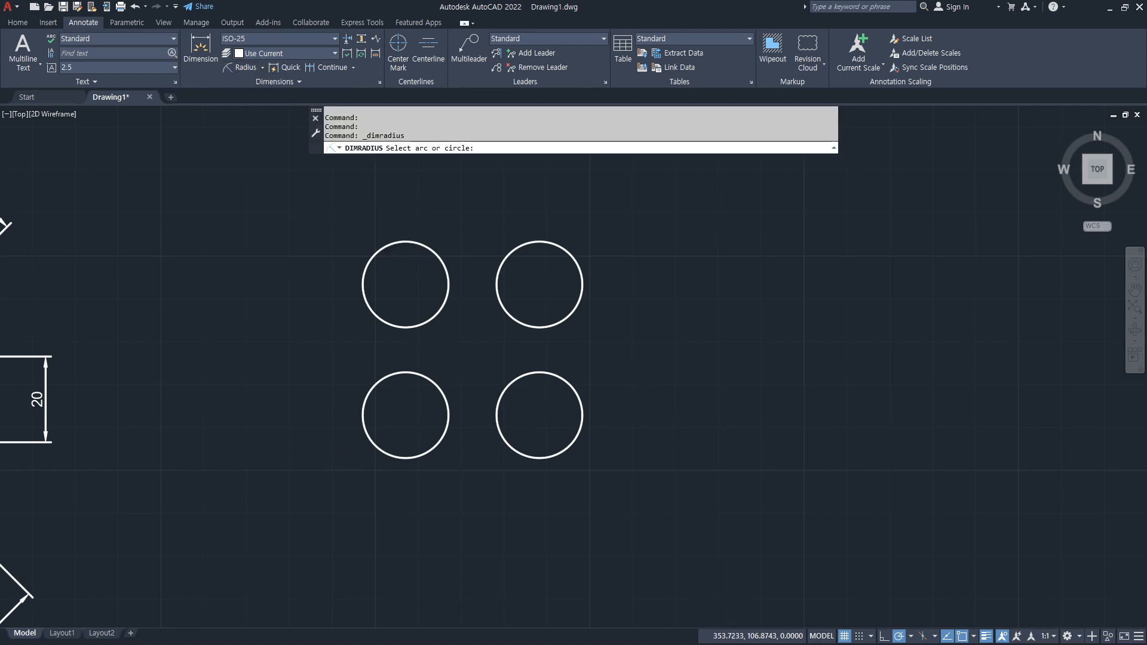
scroll(398, 223, "up", 4)
left_click(476, 286)
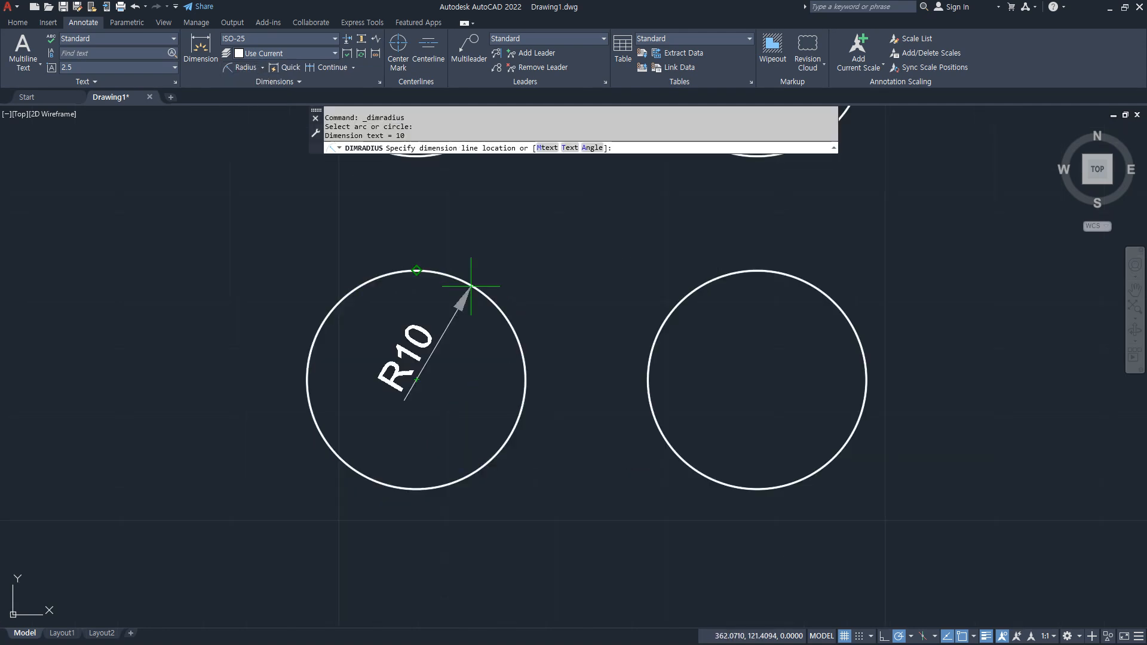
left_click(454, 337)
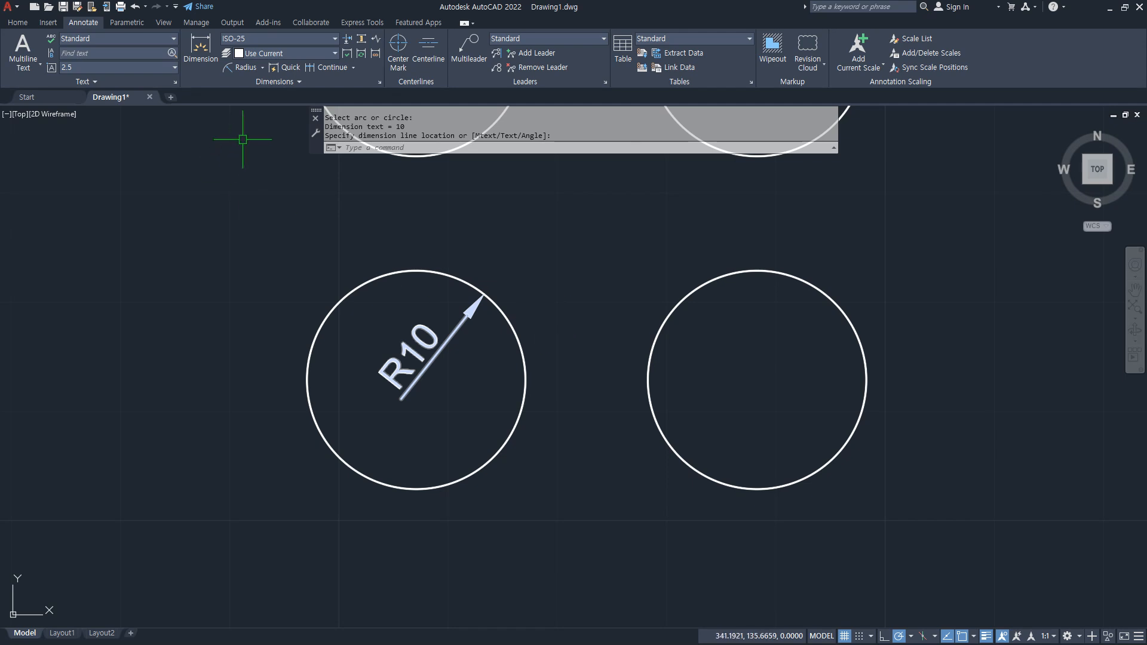
- Add a radius dimension to the lower-right circle with its text placed outside, up and to the right
left_click(244, 70)
left_click(788, 276)
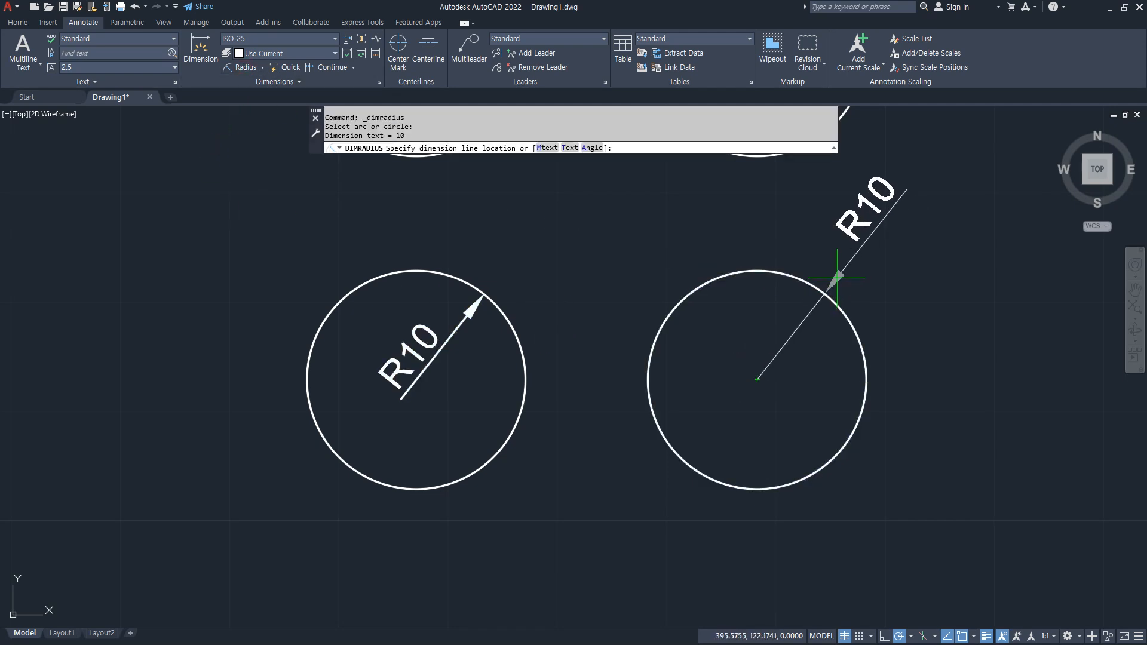
left_click(839, 276)
- Add a diameter dimension to the upper-left circle of the two-by-two group with its text placed inside the circle
mouse_move(779, 363)
middle_mouse_down()
mouse_move(705, 429)
mouse_move(669, 483)
middle_mouse_up()
left_click(262, 69)
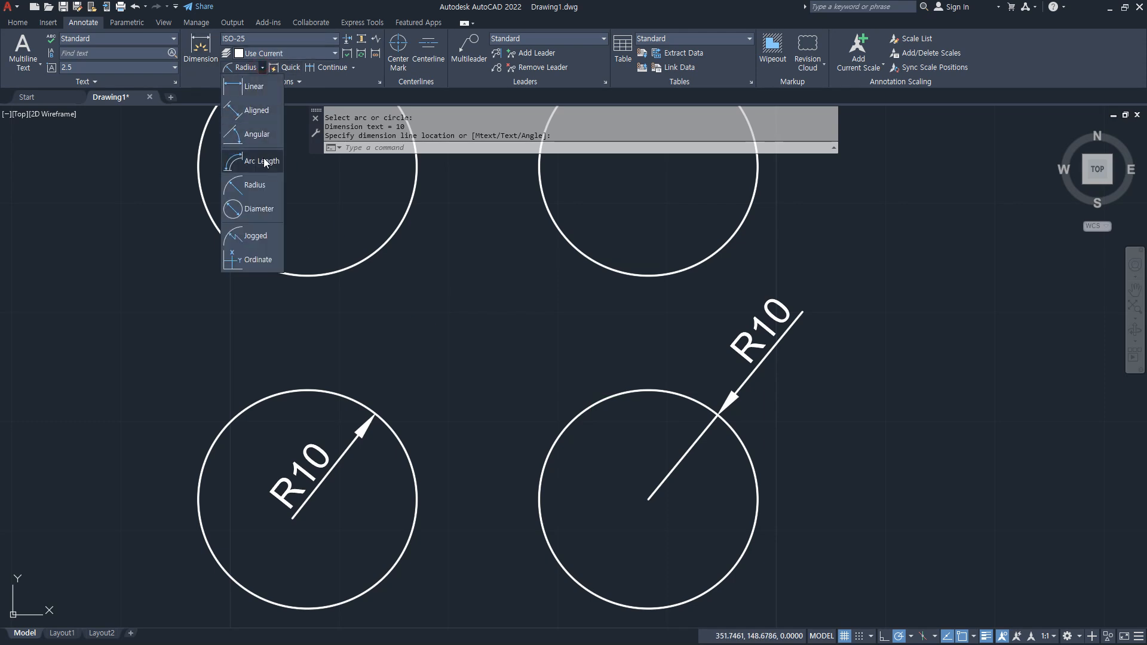
left_click(254, 210)
middle_click_drag(316, 199, 344, 239)
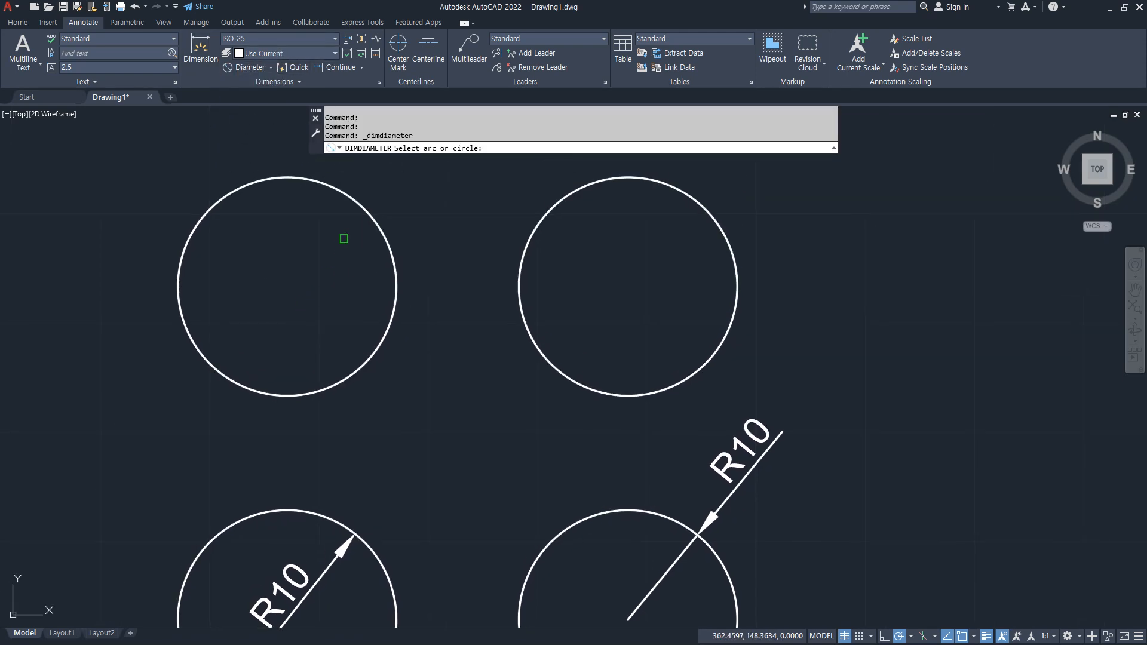
left_click(354, 204)
left_click(281, 263)
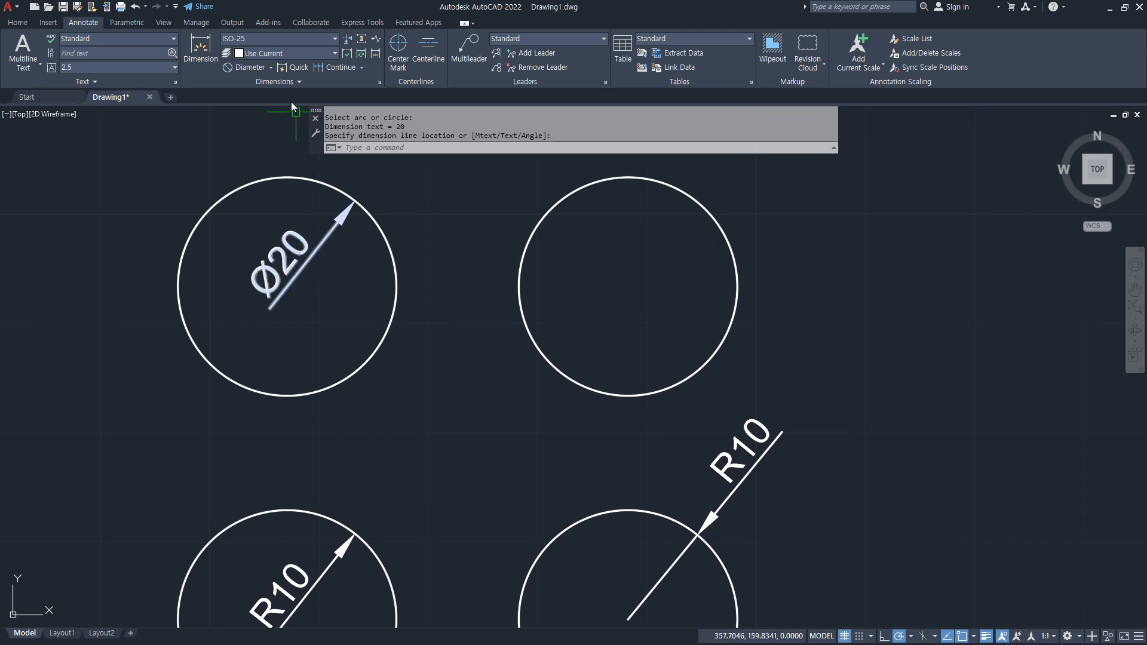
- Add a diameter dimension to the upper-right circle of the group with its text placed outside, up and to the right
left_click(257, 69)
left_click(702, 197)
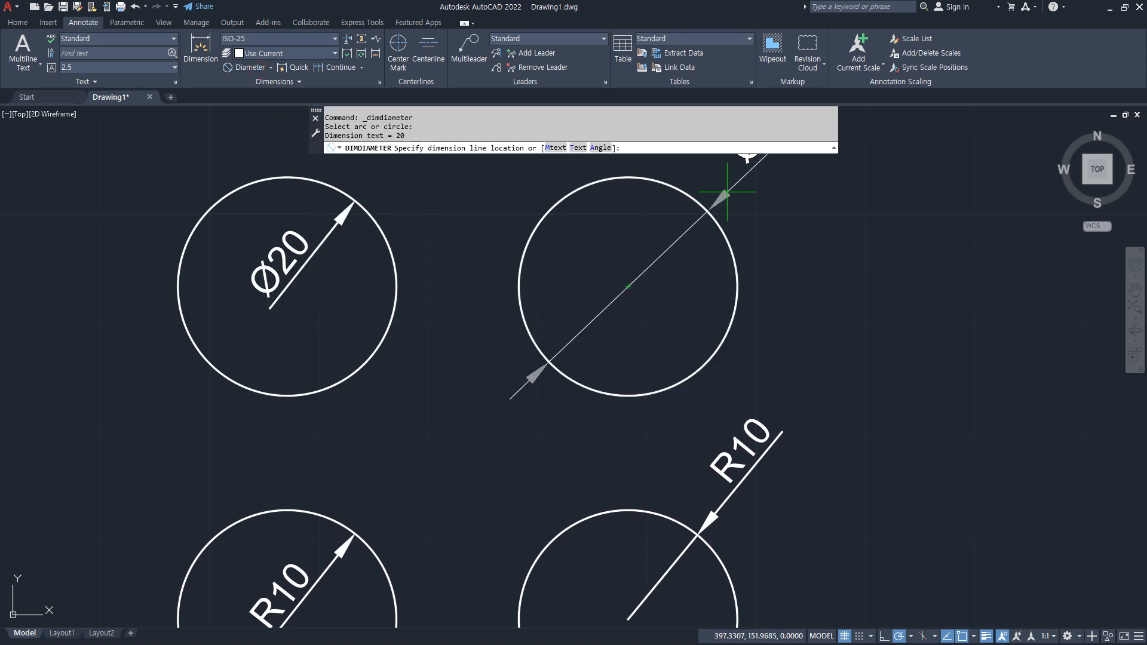
left_click(730, 192)
scroll(678, 256, "down", 2)
middle_click_drag(678, 257, 727, 381)
key("ctrl+alt+d")
mouse_move(751, 519)
left_mouse_down()
mouse_move(769, 457)
mouse_move(728, 533)
left_mouse_up()
mouse_move(773, 312)
left_mouse_down()
mouse_move(726, 232)
mouse_move(769, 323)
left_mouse_up()
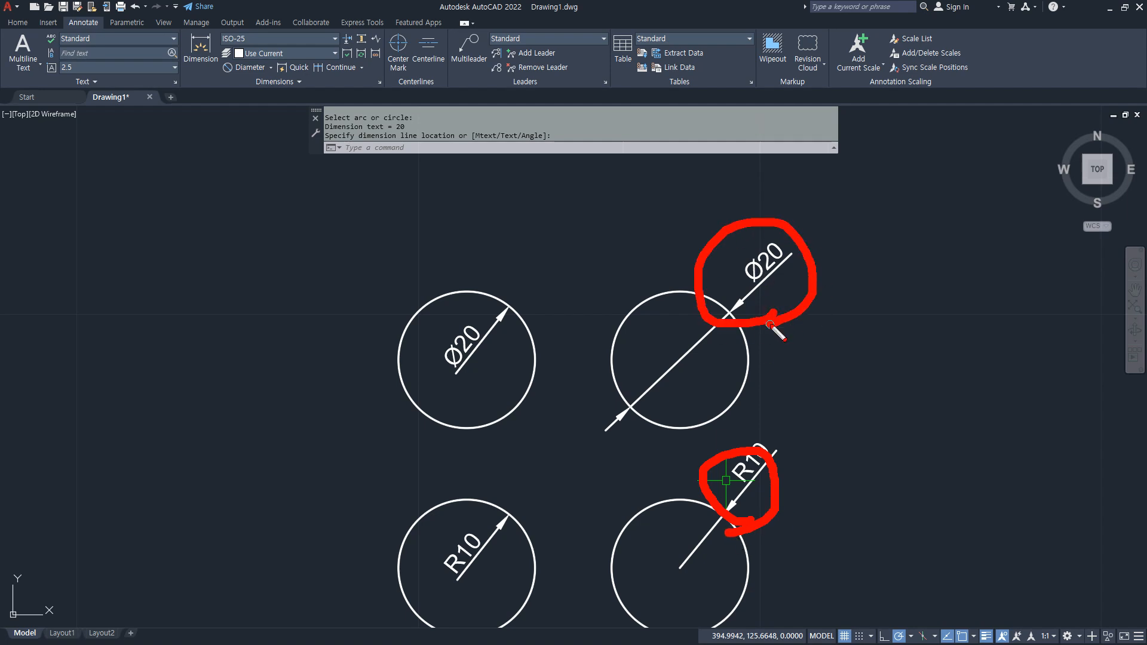
key("Escape")
middle_click_drag(701, 425, 711, 388)
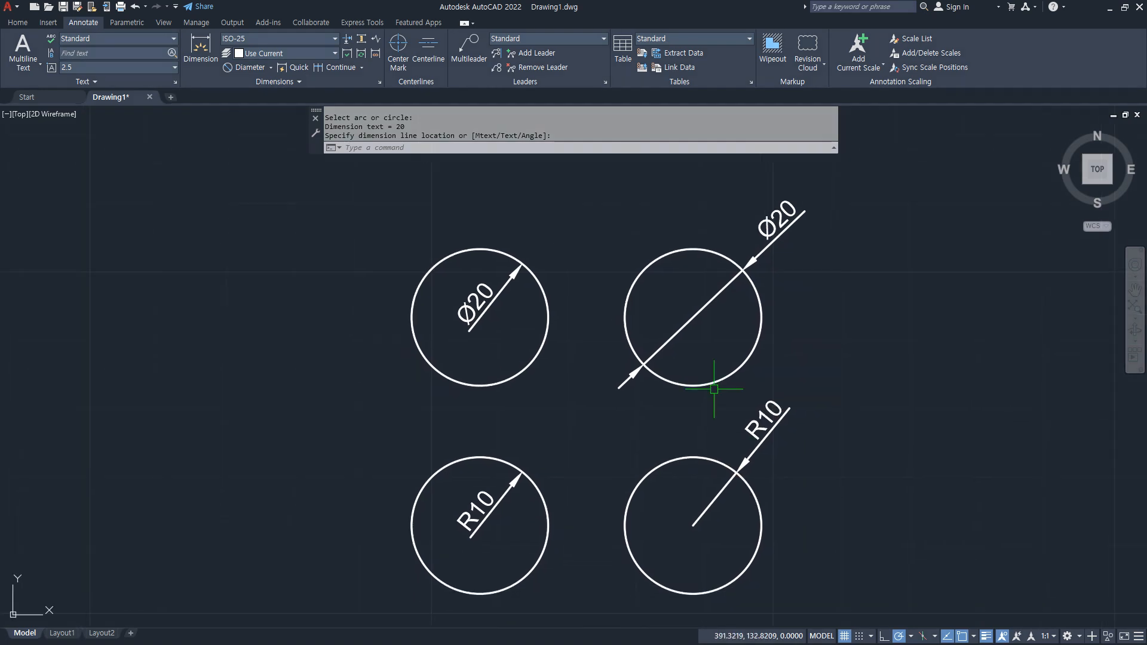
- Draw a circle of radius 20 in the empty area between the checkered pattern and the four small circles
middle_click_drag(217, 358, 463, 361)
type("c")
key("Return")
left_click(329, 270)
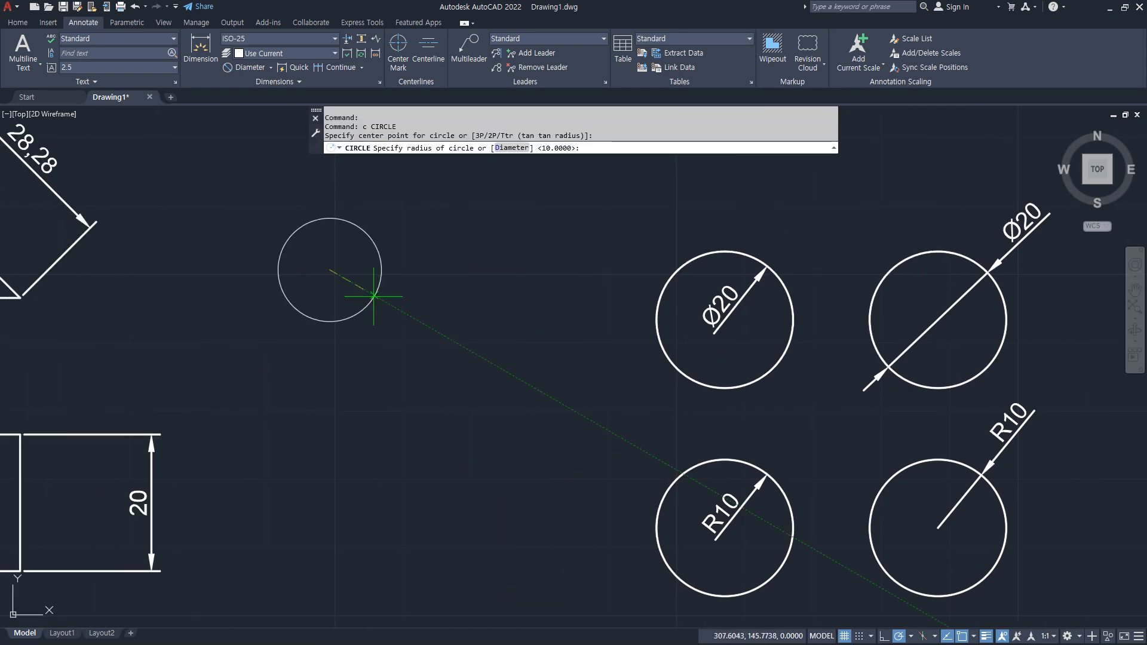
type("20")
key("Return")
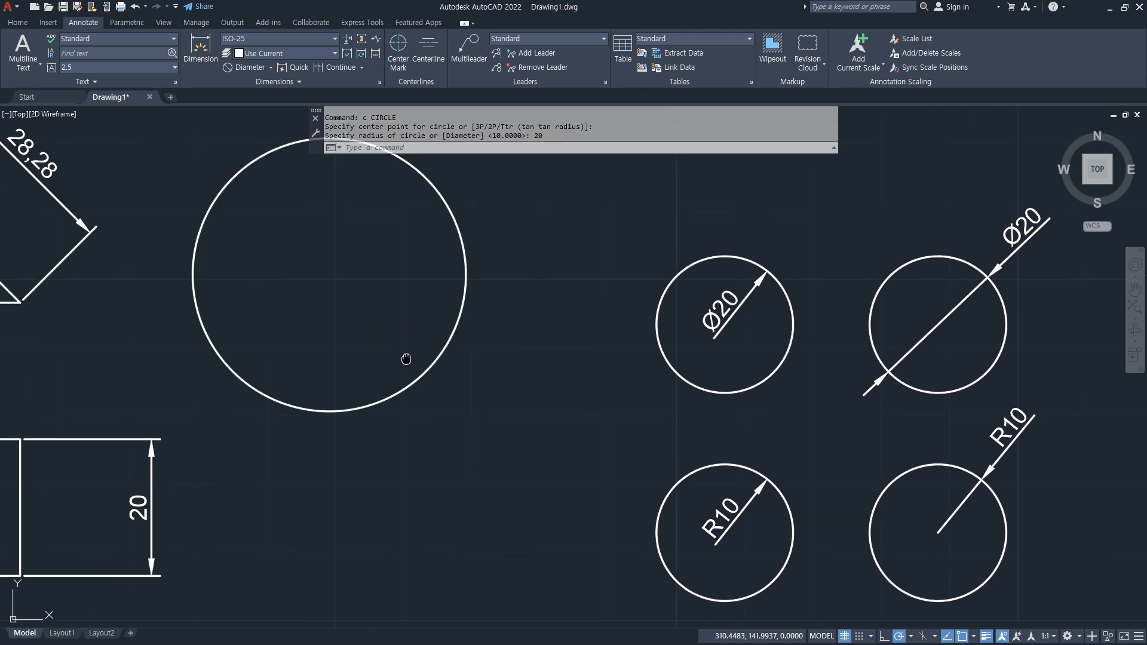
- Add a radius dimension to the upper right of the large circle with its text inside
middle_click_drag(405, 330, 392, 407)
left_click(271, 67)
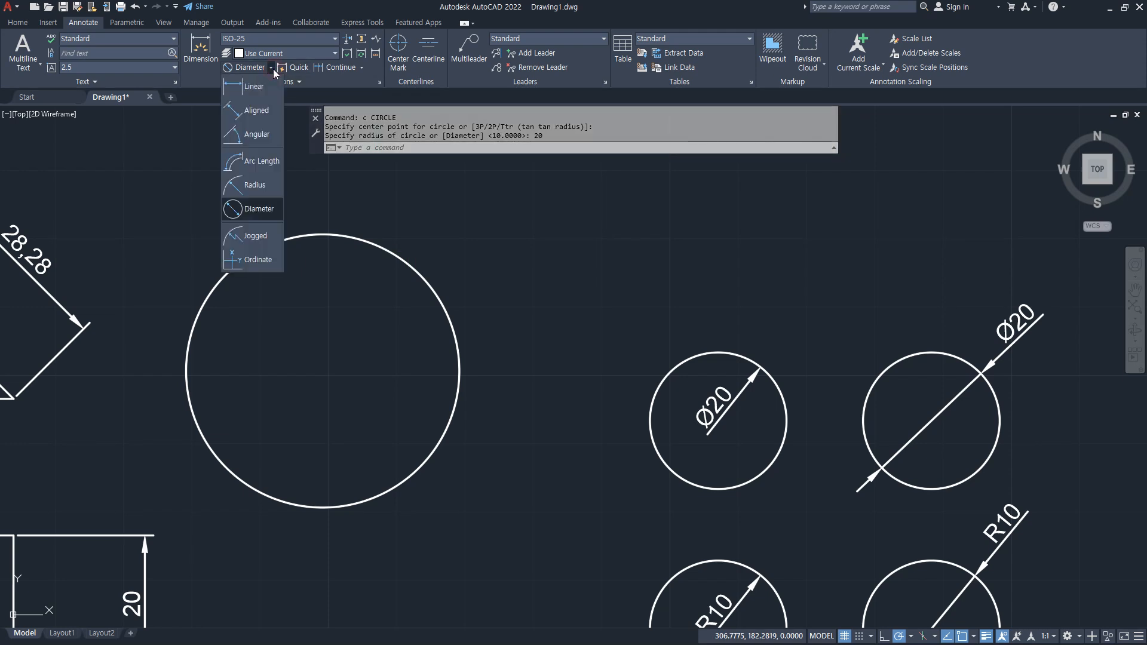
left_click(267, 183)
left_click(377, 247)
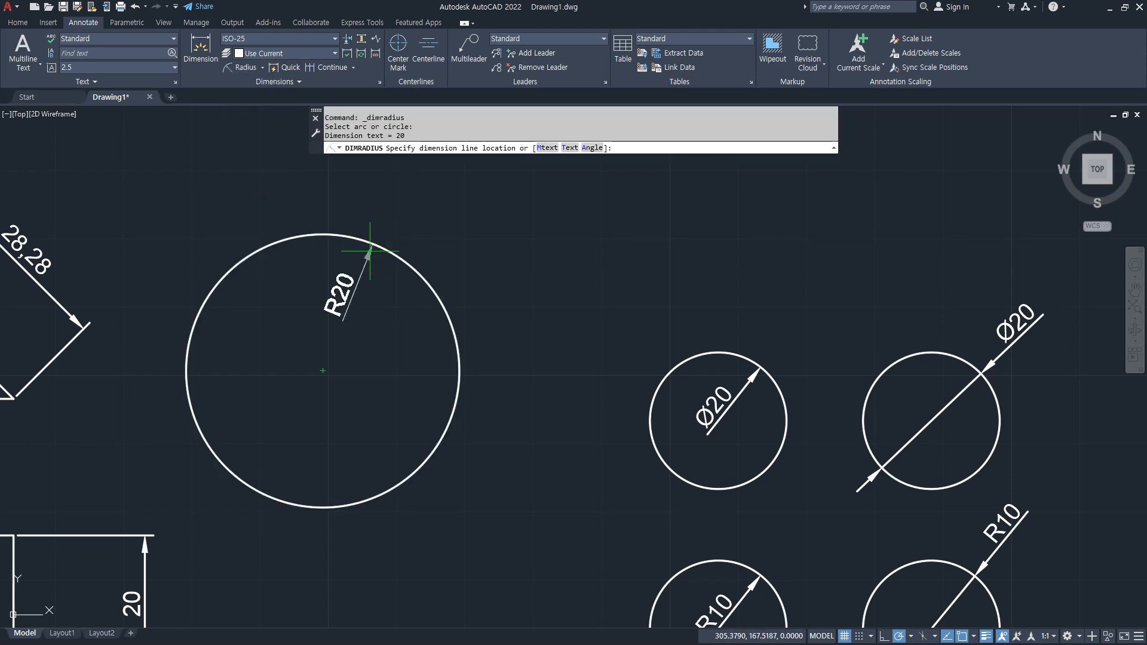
- Add a diameter dimension to the upper left of the large circle with its text inside
left_click(262, 67)
left_click(243, 210)
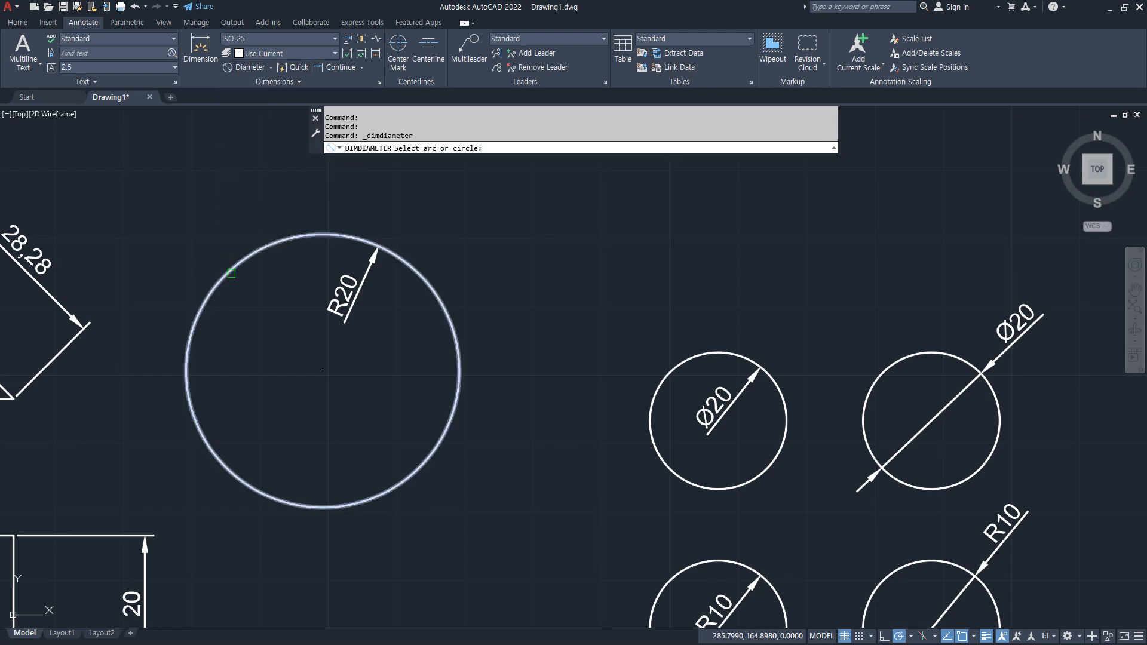
left_click(231, 272)
left_click(240, 283)
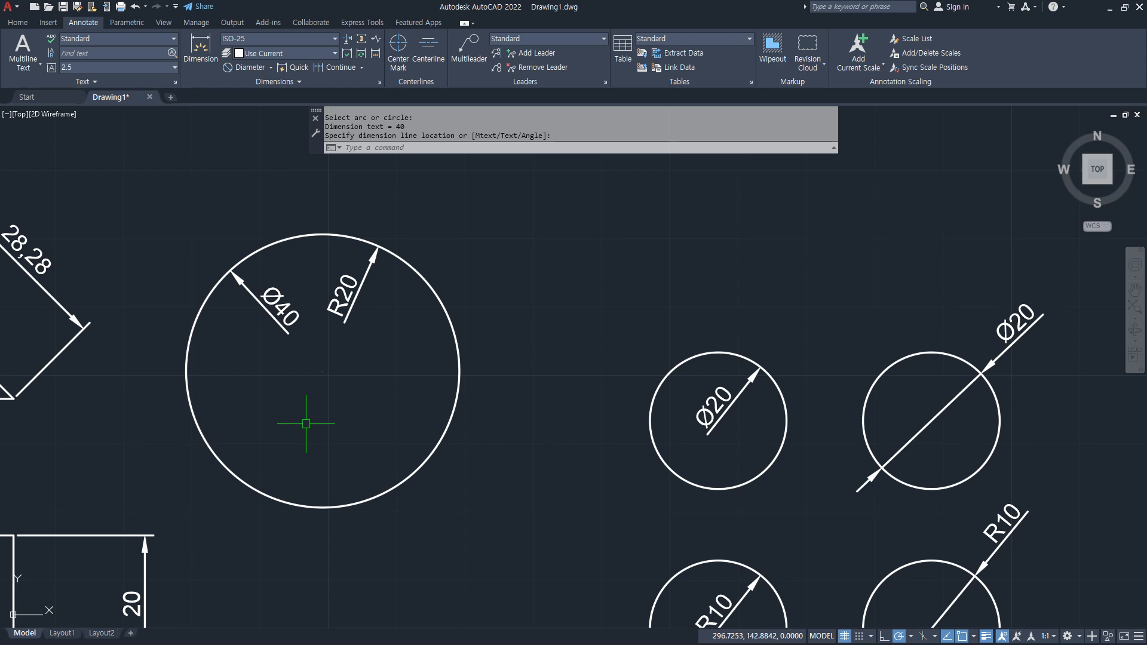
mouse_move(291, 424)
middle_mouse_down()
mouse_move(304, 313)
mouse_move(344, 425)
middle_mouse_up()
left_click(329, 323)
key("Escape")
key("Escape")
- Modify the ISO-25 dimension style so its fit option is Arrows, and close the Dimension Style Manager
middle_click_drag(435, 573, 406, 406)
type("d")
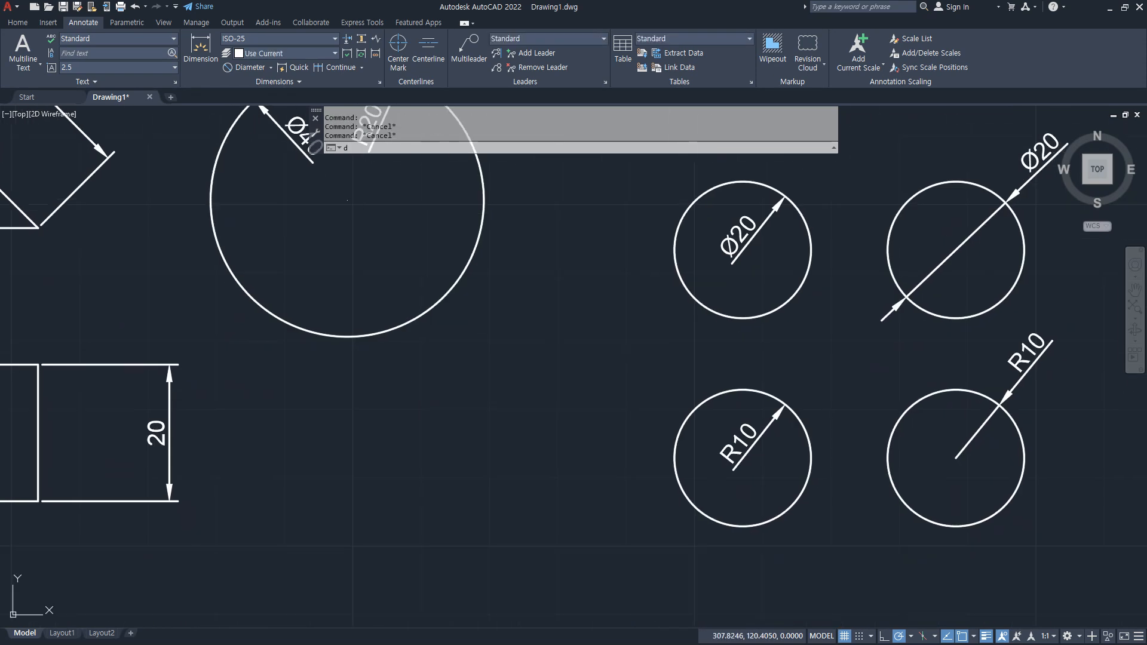
key("Return")
left_click(684, 303)
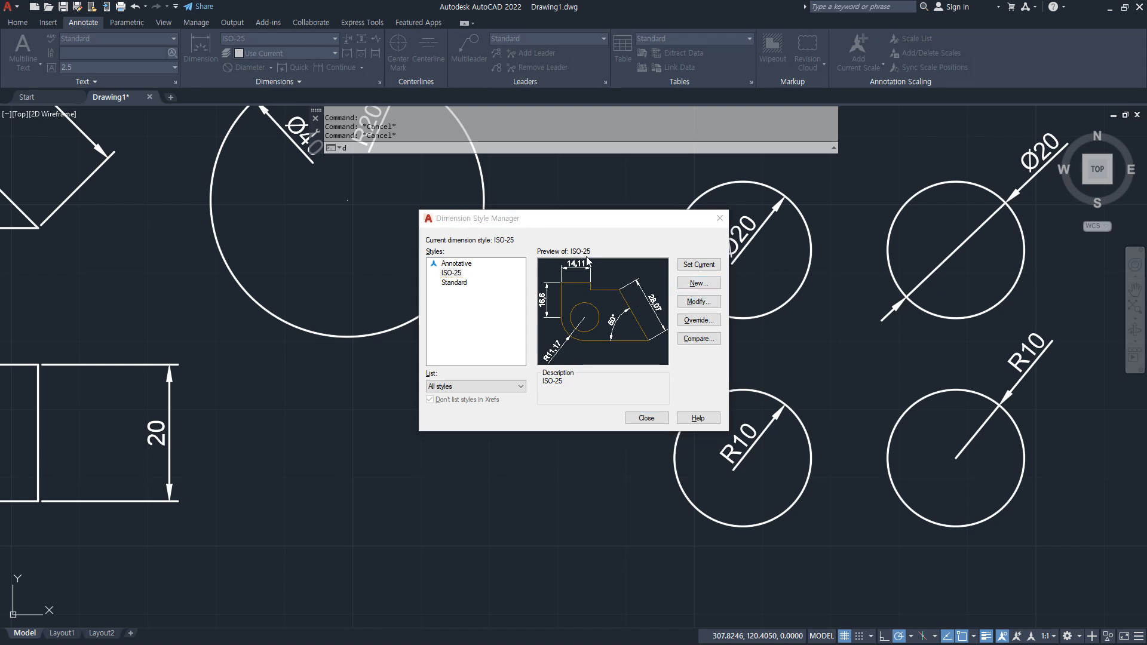
left_click(521, 212)
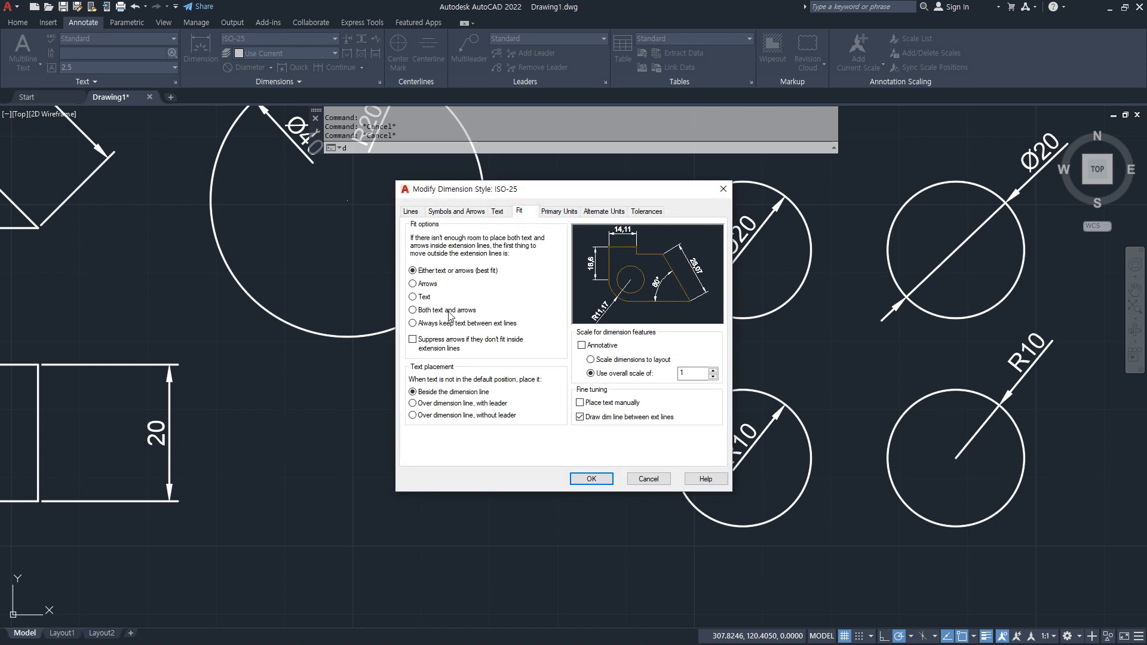
left_click(589, 481)
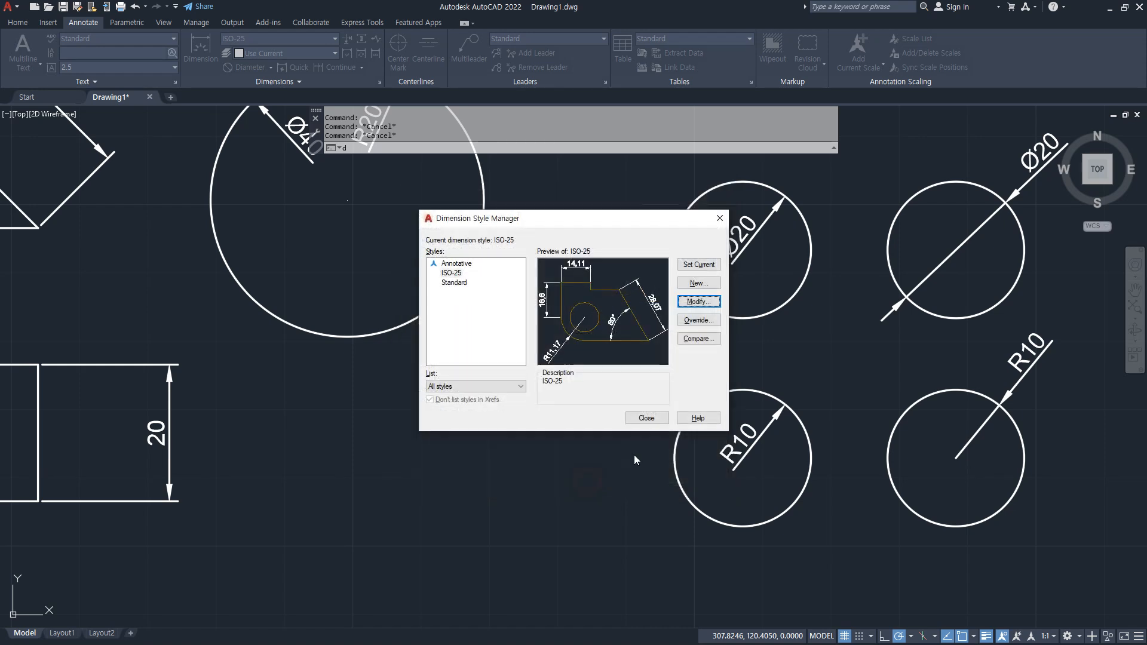
left_click(648, 423)
- Erase the radius and diameter dimensions inside the large circle
middle_click_drag(534, 353, 545, 436)
left_click(413, 239)
left_click(315, 309)
key("Delete")
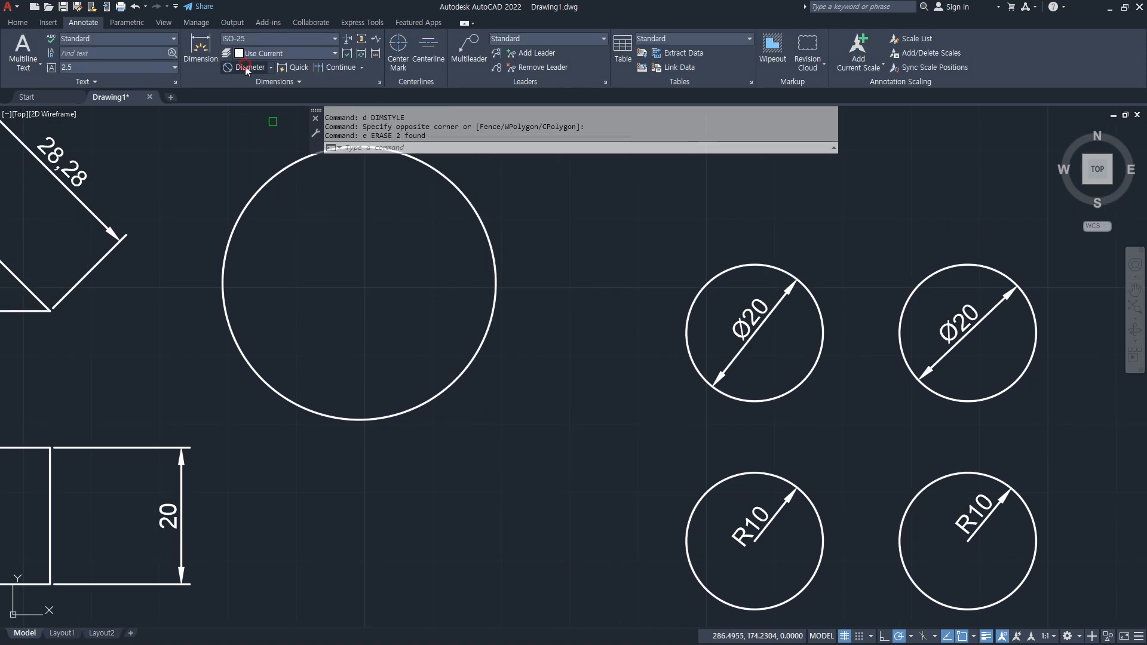
- Add a diameter dimension across the large circle with its text placed inside
left_click(248, 67)
left_click(459, 186)
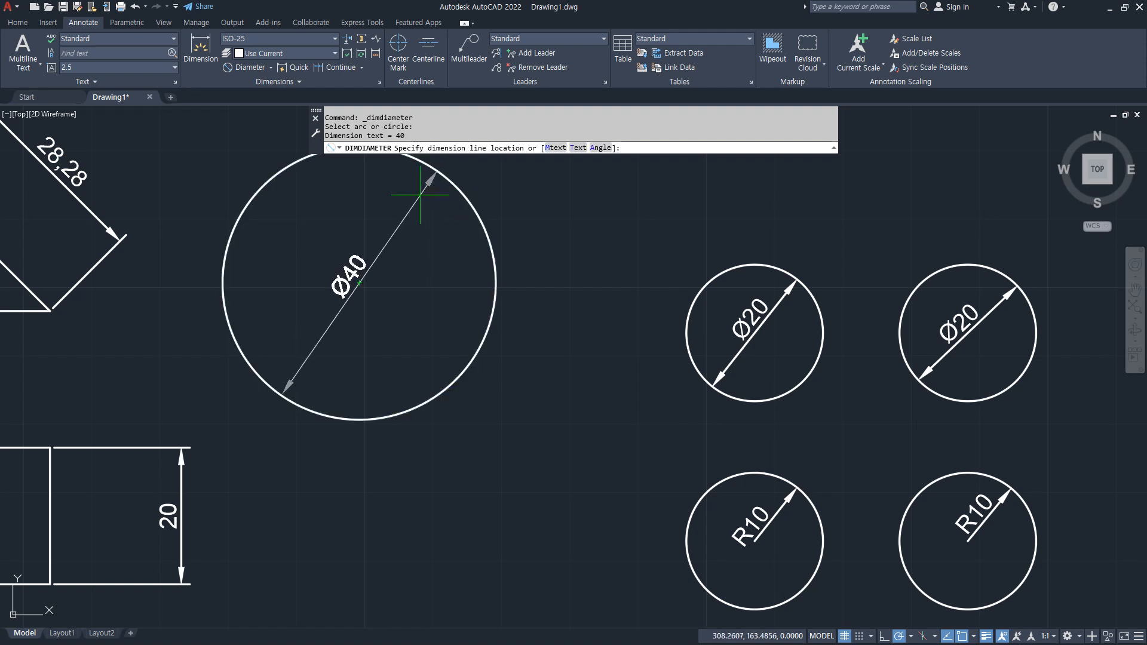
left_click(422, 200)
middle_click_drag(481, 428, 436, 236)
type("cp")
key("Return")
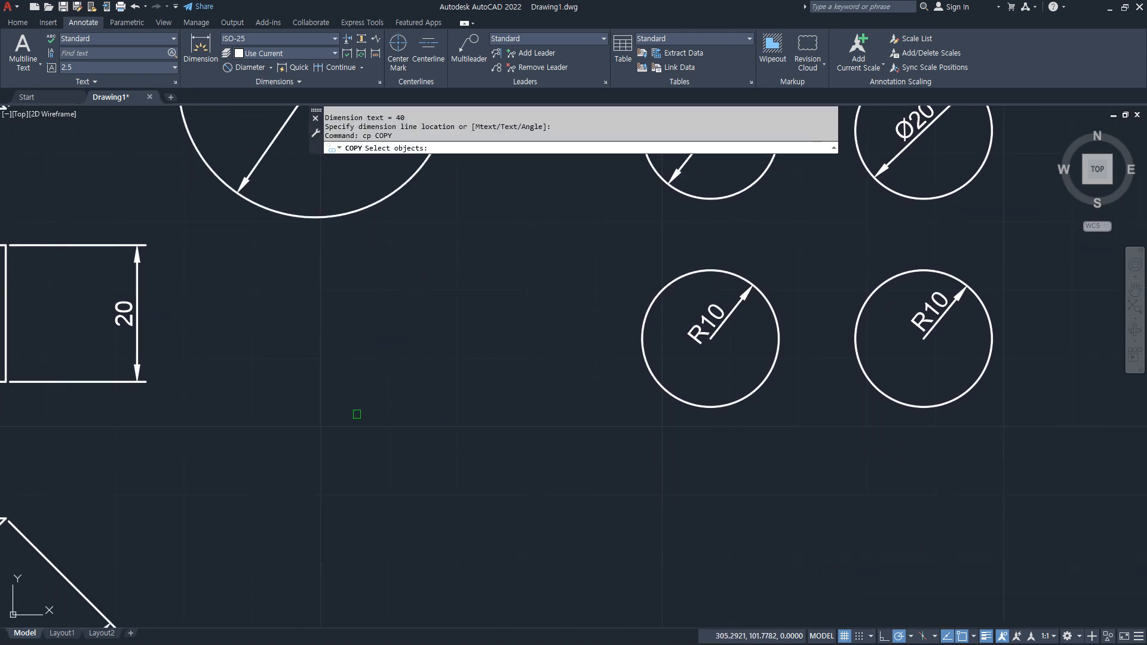
key("Escape")
- Draw a second circle of radius 20 directly below the dimensioned large circle
type("c")
key("Return")
left_click(324, 422)
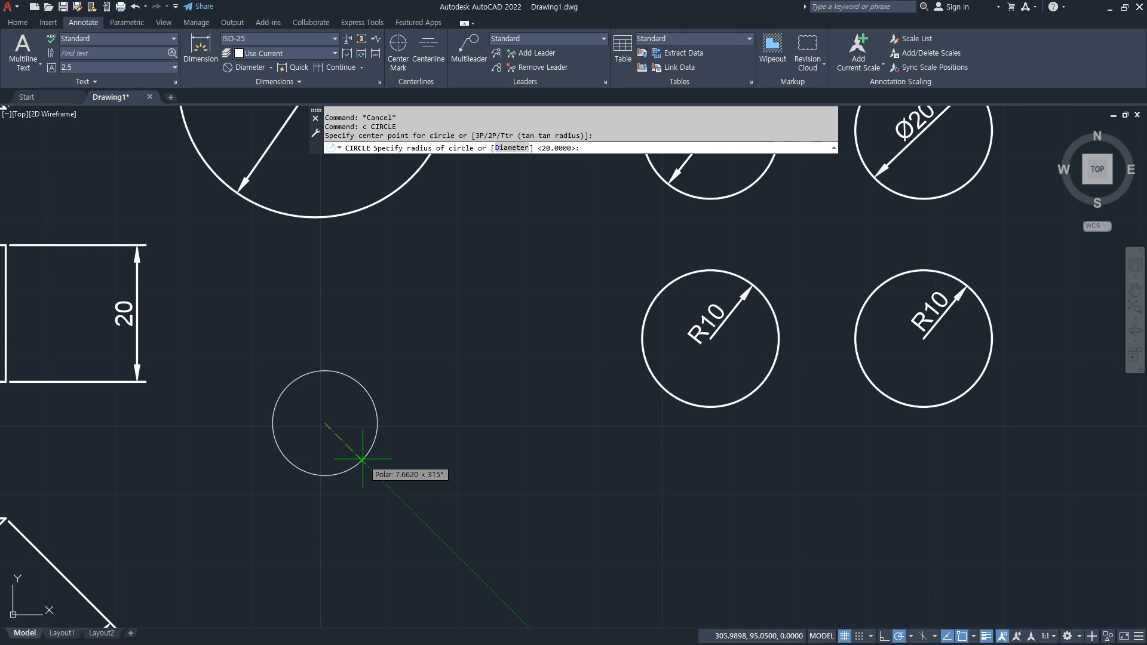
key("Return")
middle_click_drag(372, 392, 382, 480)
- Add a radius dimension to the lower large circle with its text placed inside
scroll(383, 481, "down", 2)
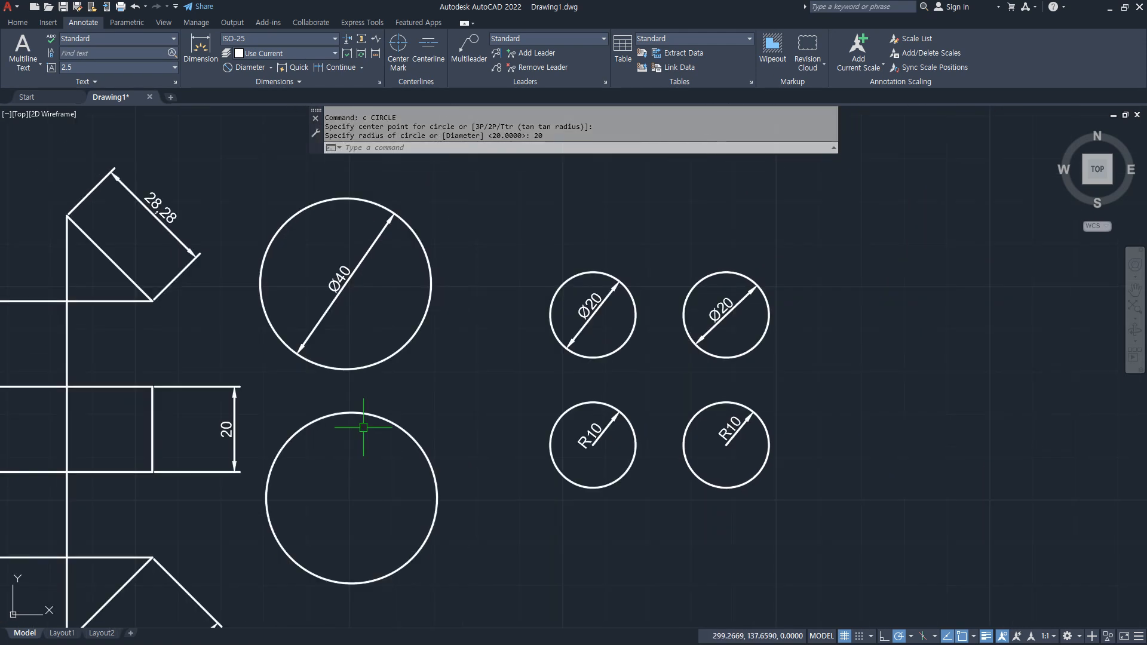
left_click(269, 67)
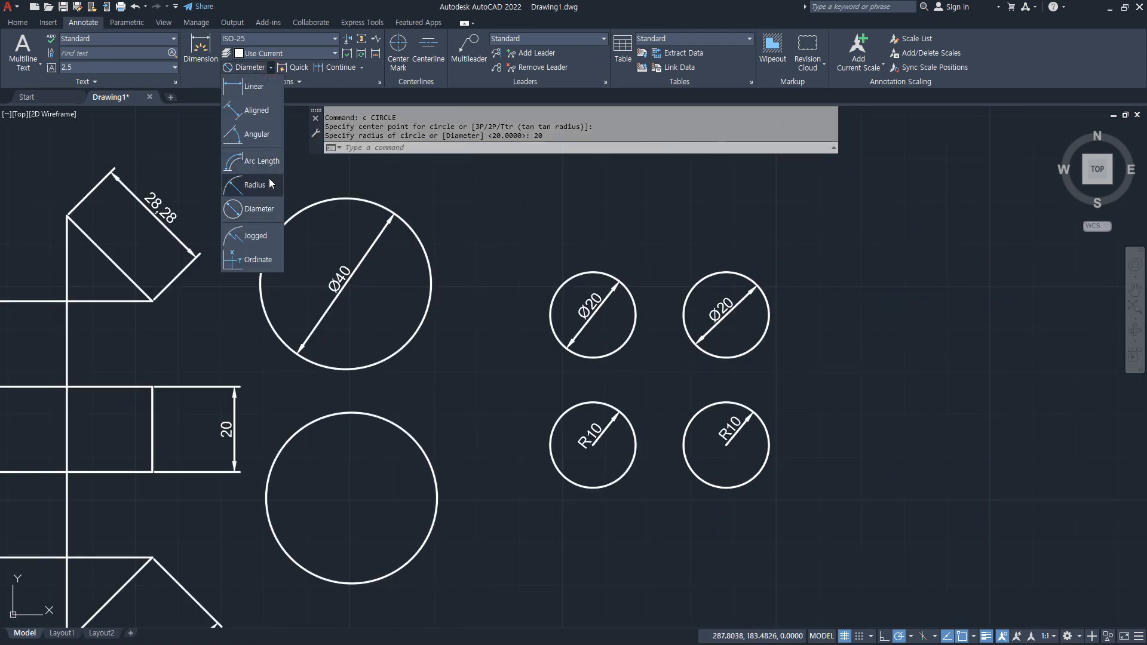
left_click(268, 184)
left_click(427, 458)
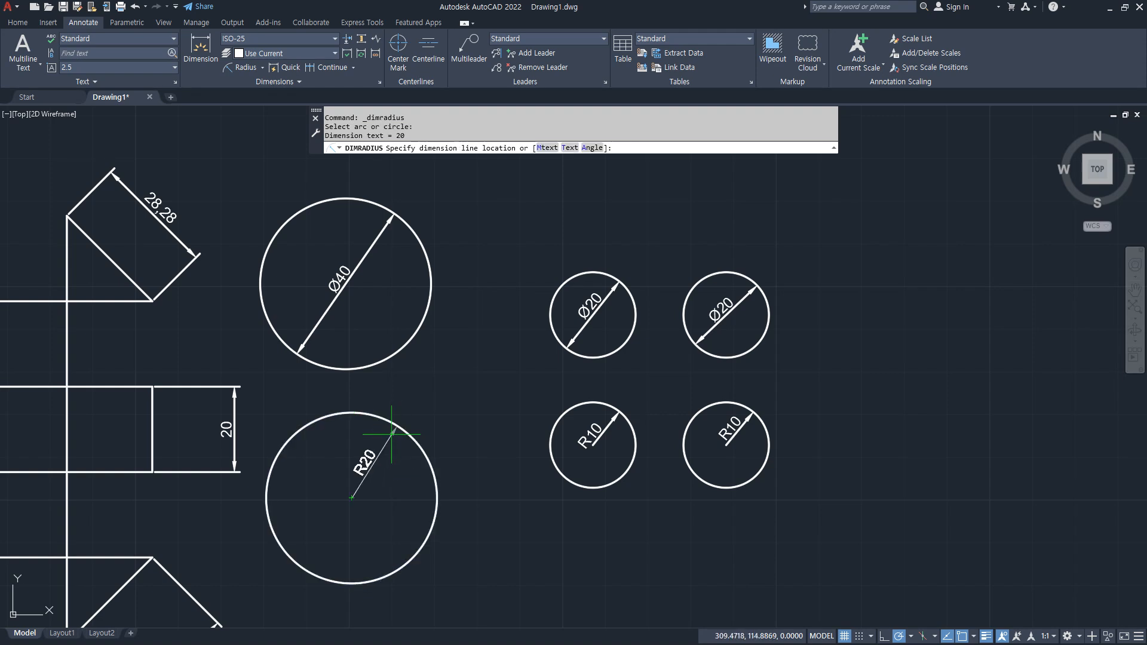
left_click(364, 463)
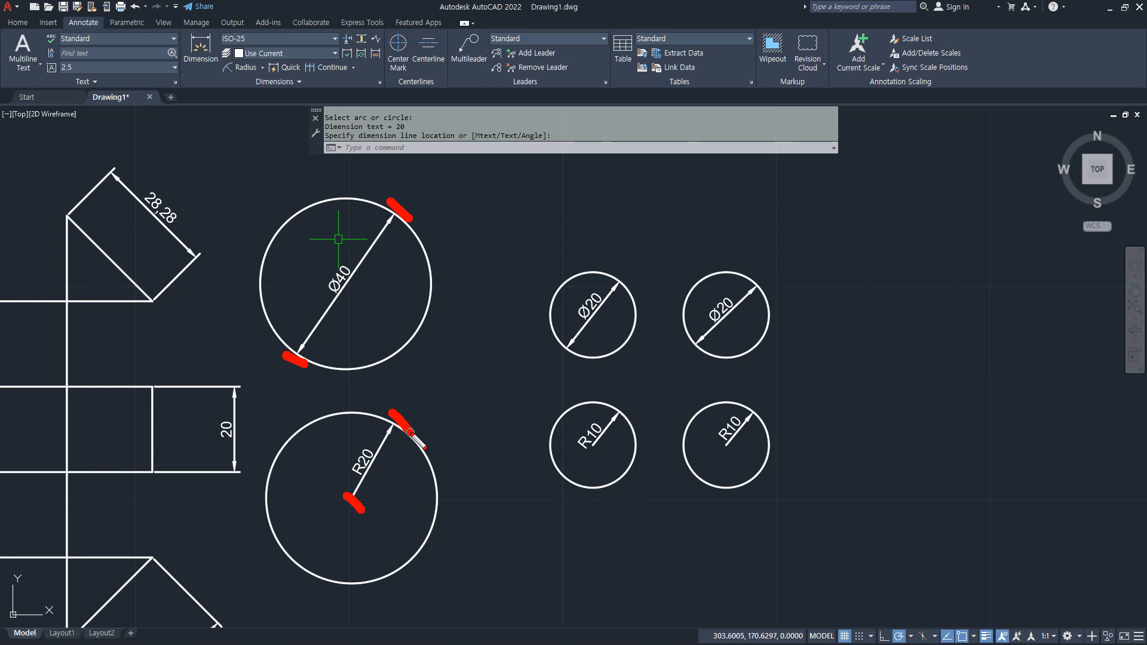
key("Escape")
key("Escape")
key("Escape")
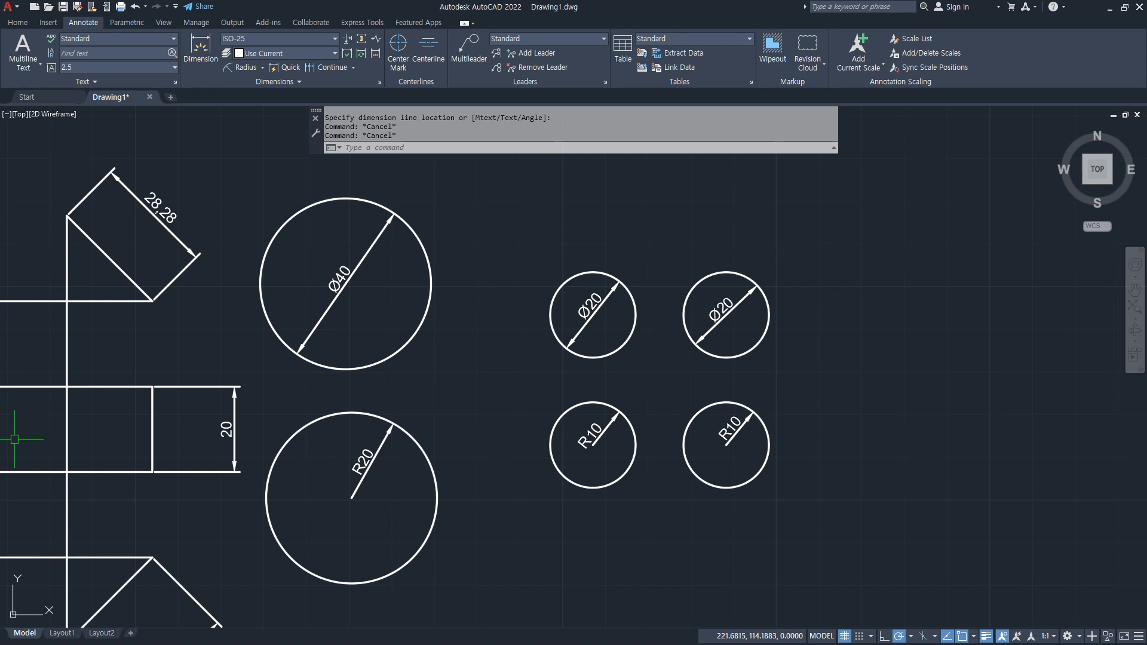
- Switch to the Notepad notes and add the line "Dimstyle (치수유형, 치수변수 D)" below the "<>" heading
key("alt+Tab")
key("Return")
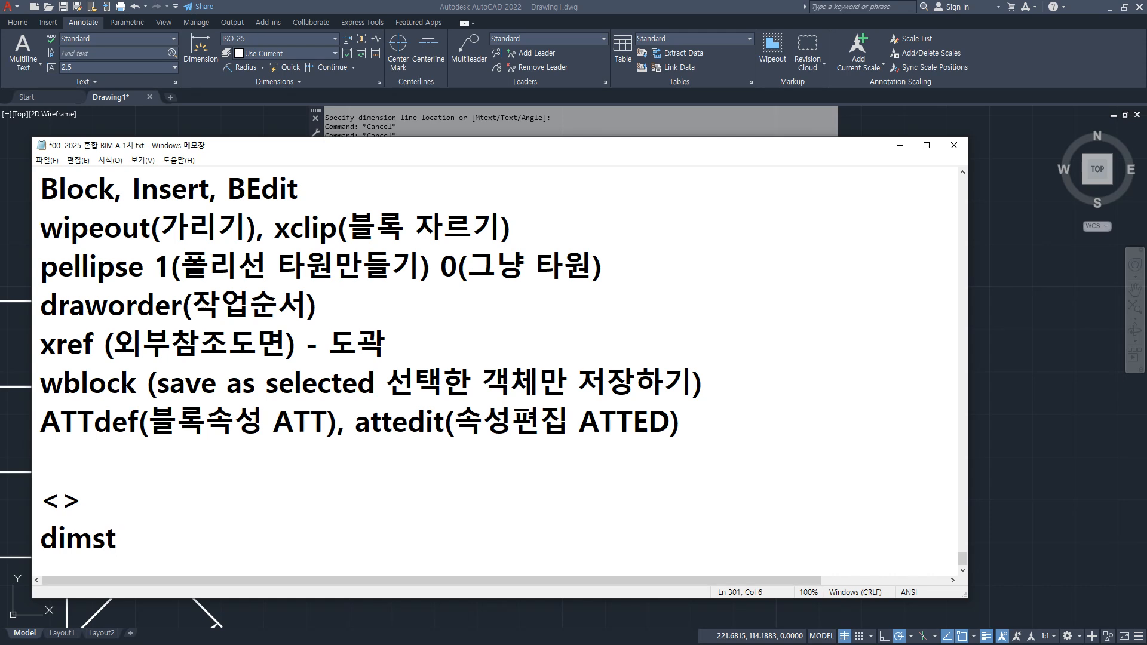
key("Delete")
type("Dimstyle")
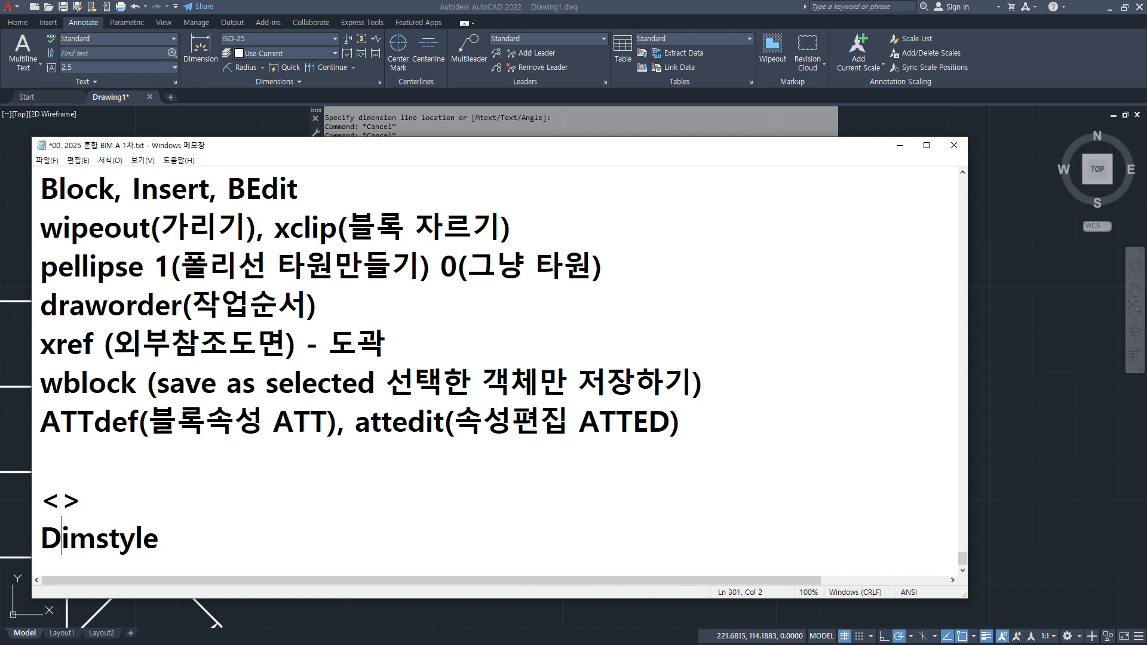
type(" (치수유형, ")
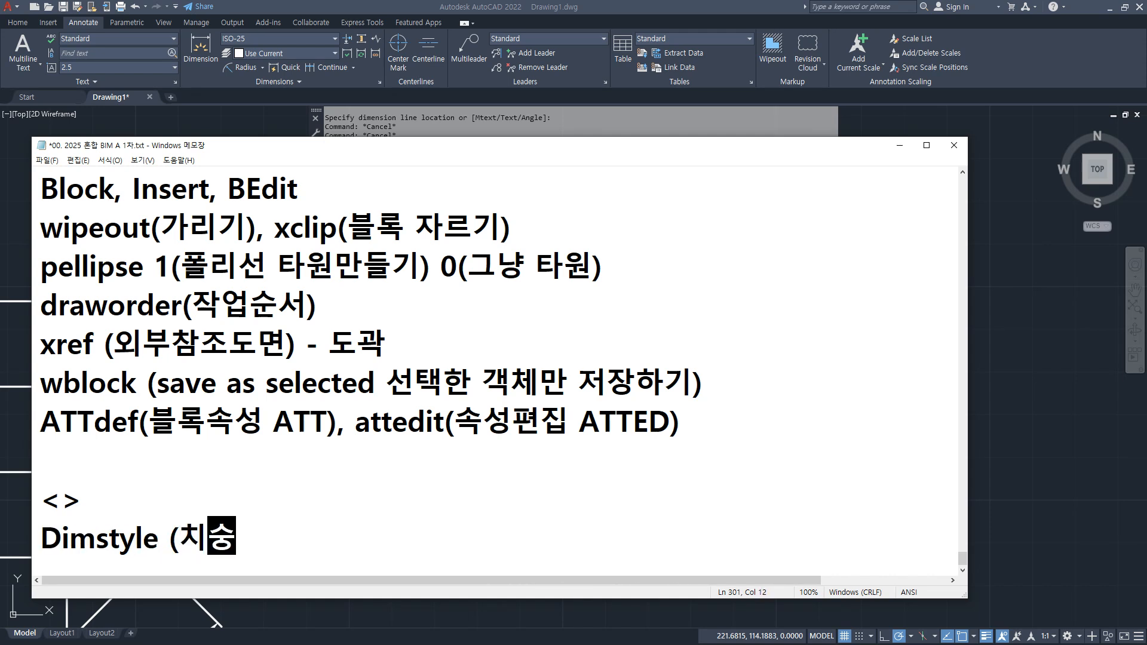
type("치수변수 D")
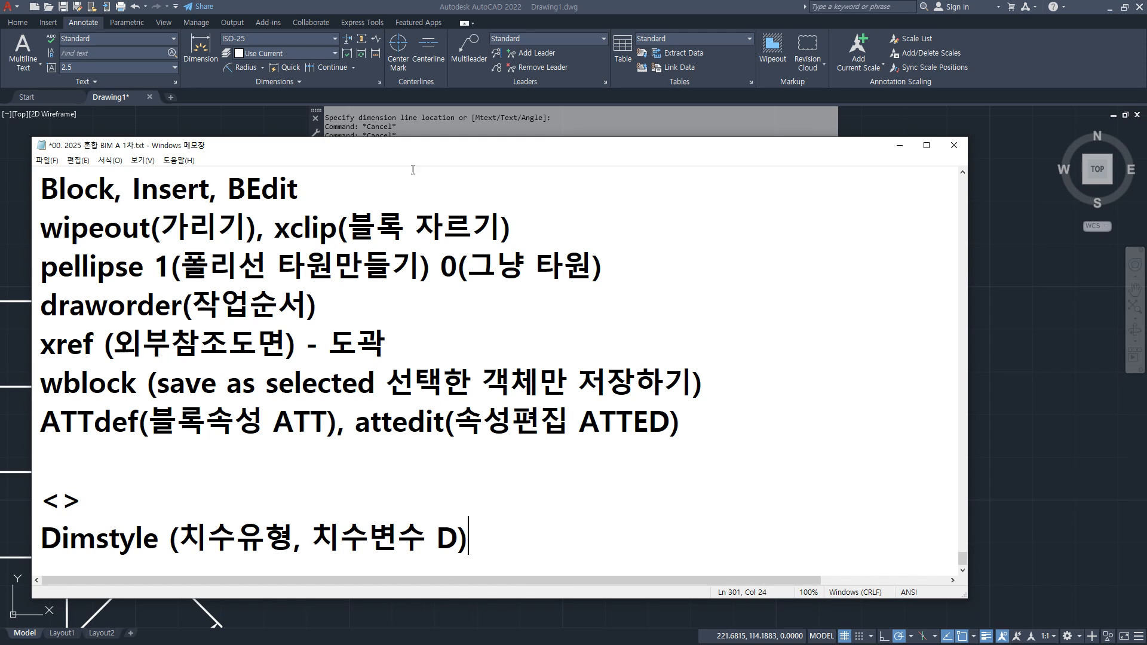
- Switch back to AutoCAD and review the fit options of the ISO-25 dimension style
key("alt+Tab")
type("d")
key("Return")
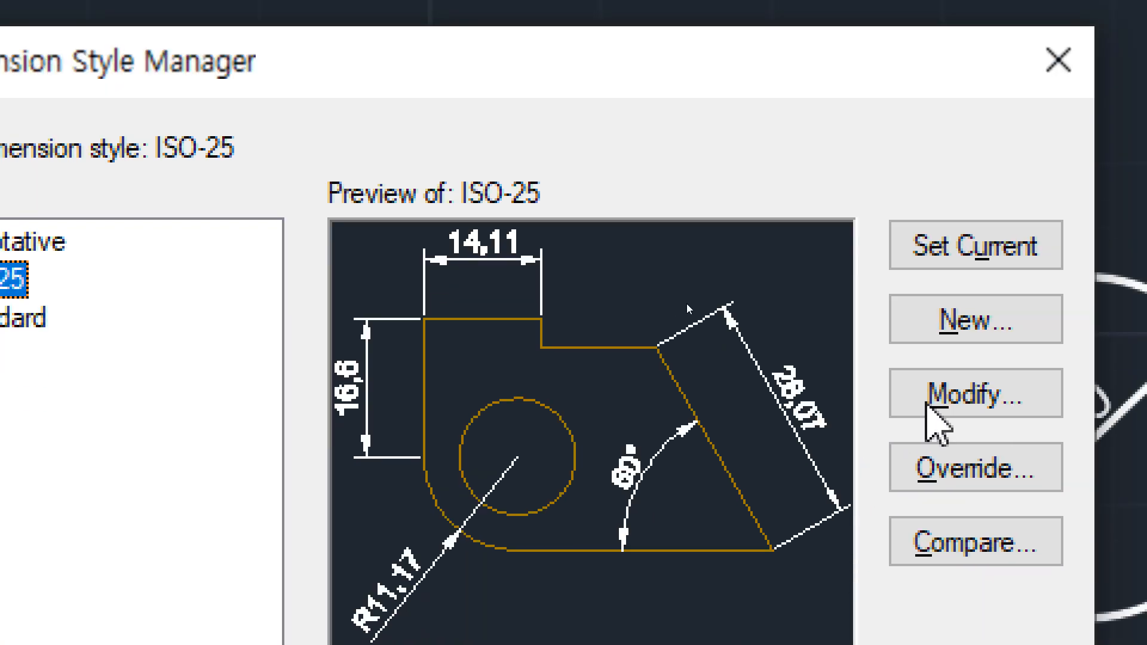
left_click(927, 404)
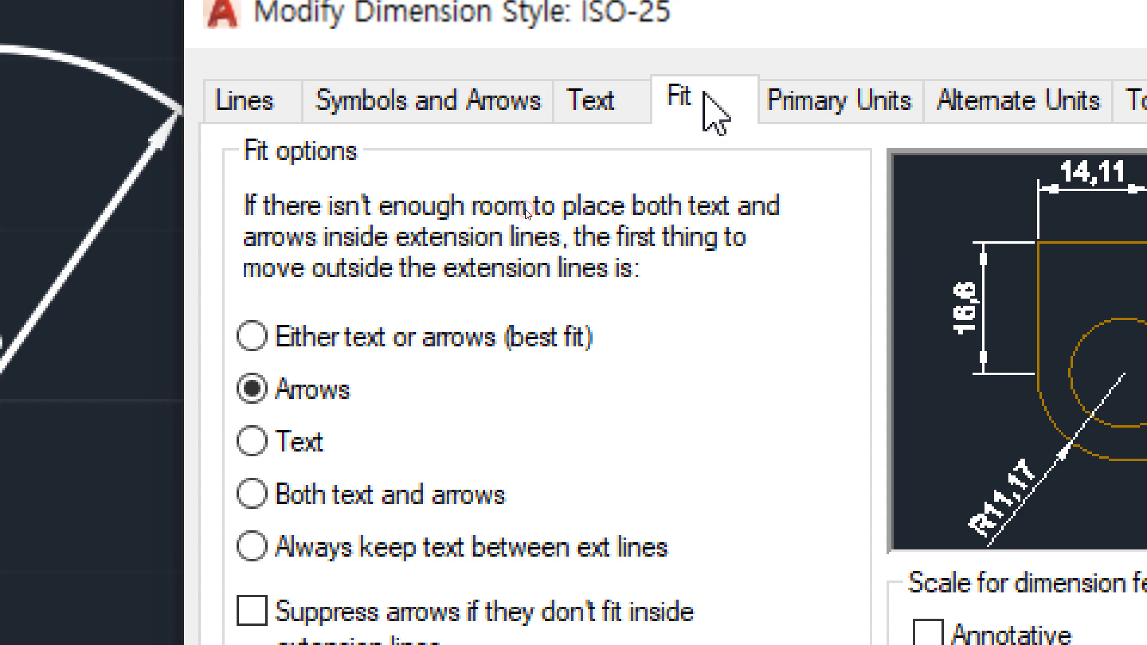
left_click(333, 338)
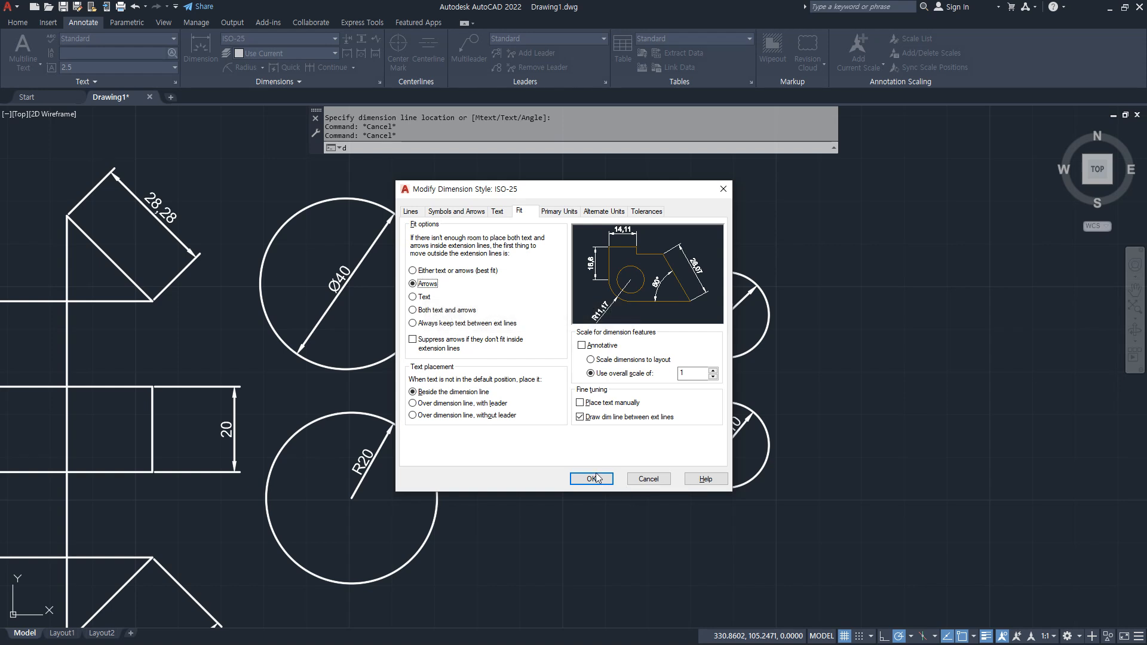
left_click(594, 478)
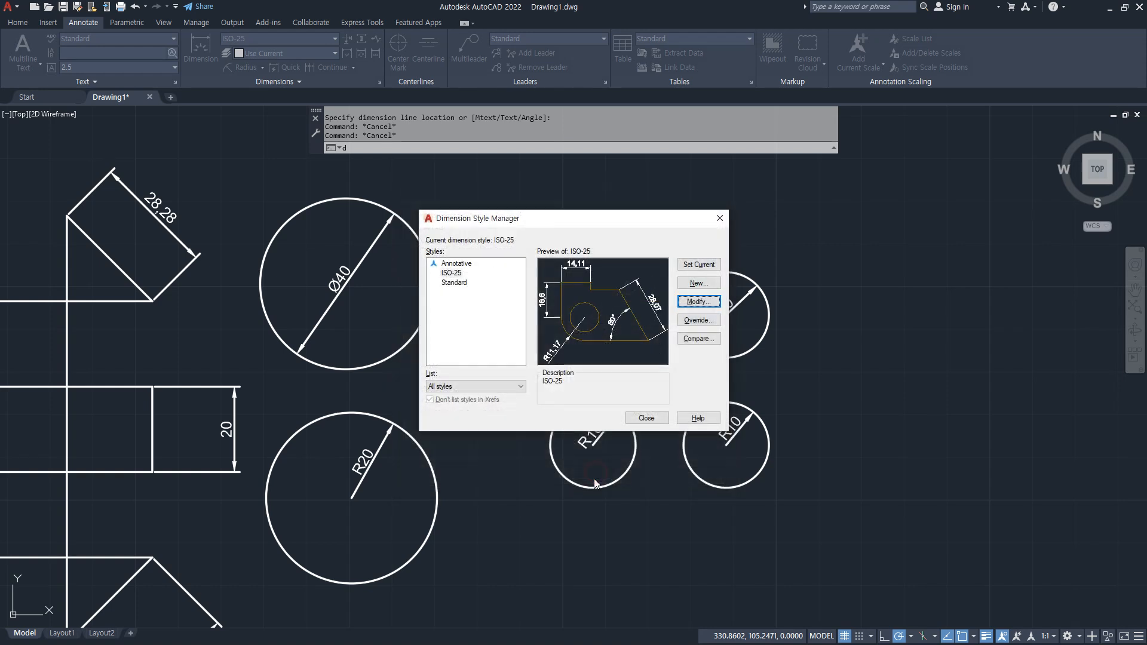
left_click(637, 421)
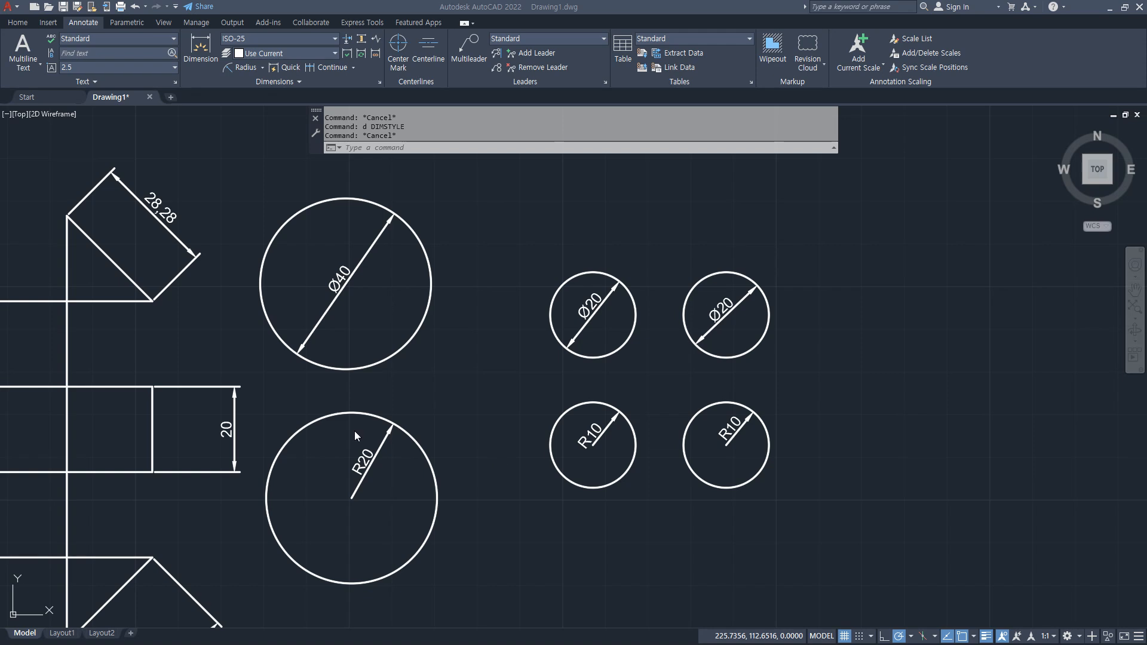
scroll(489, 362, "down", 4)
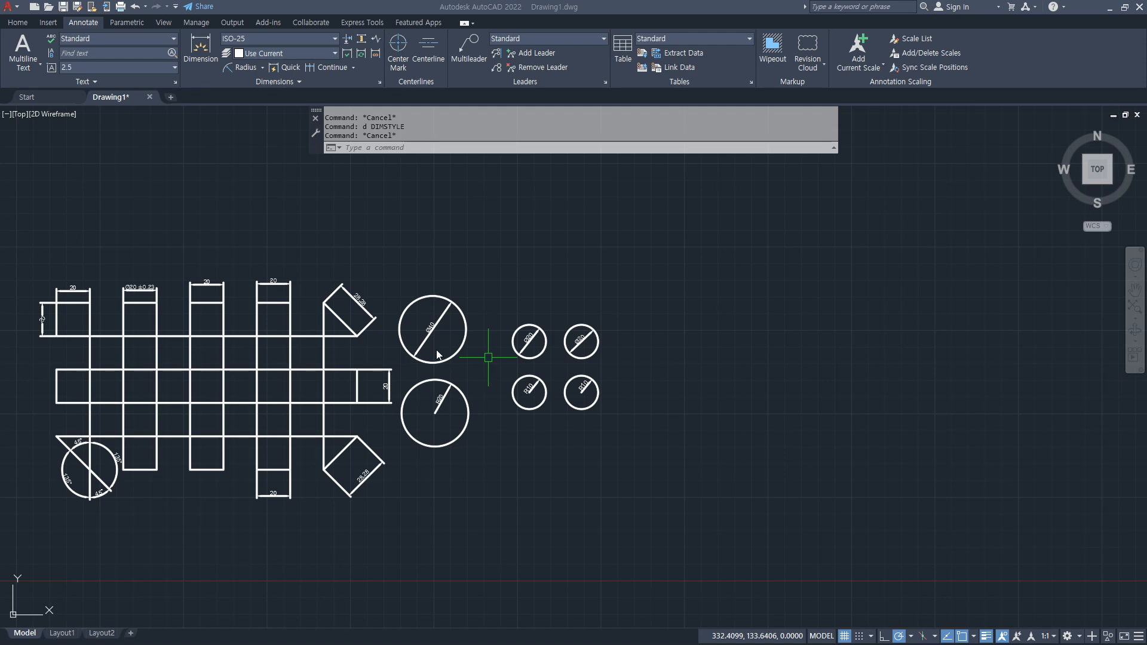
- Draw a three-point arc about 58 units long in the empty area above the dimensioned circles
left_click(263, 69)
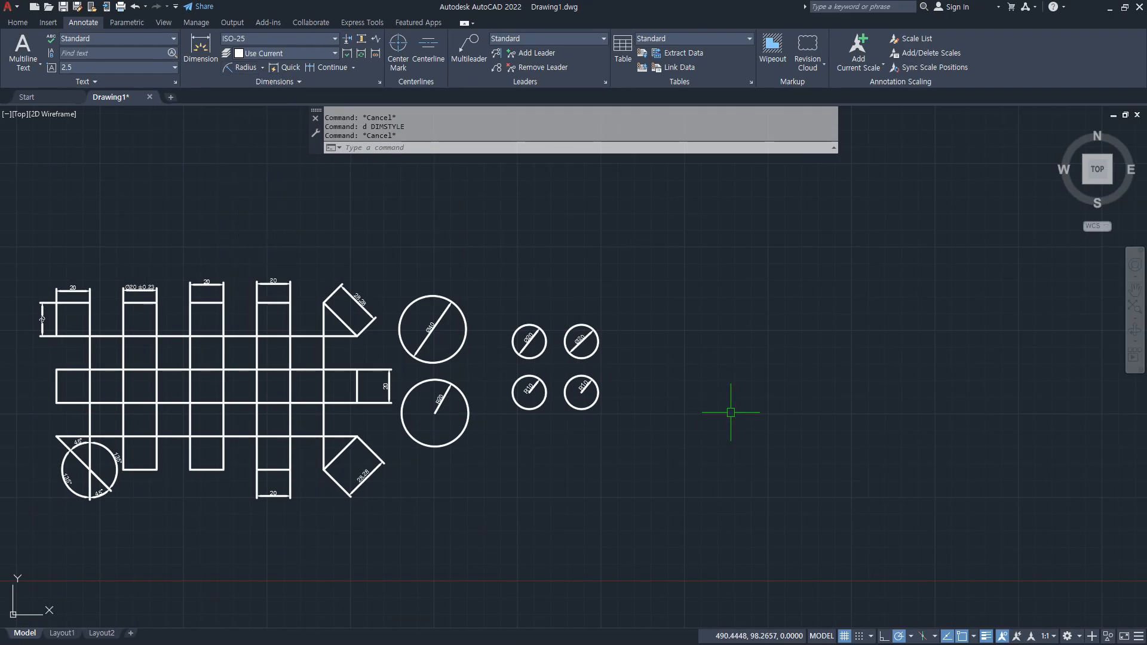
scroll(471, 205, "up", 4)
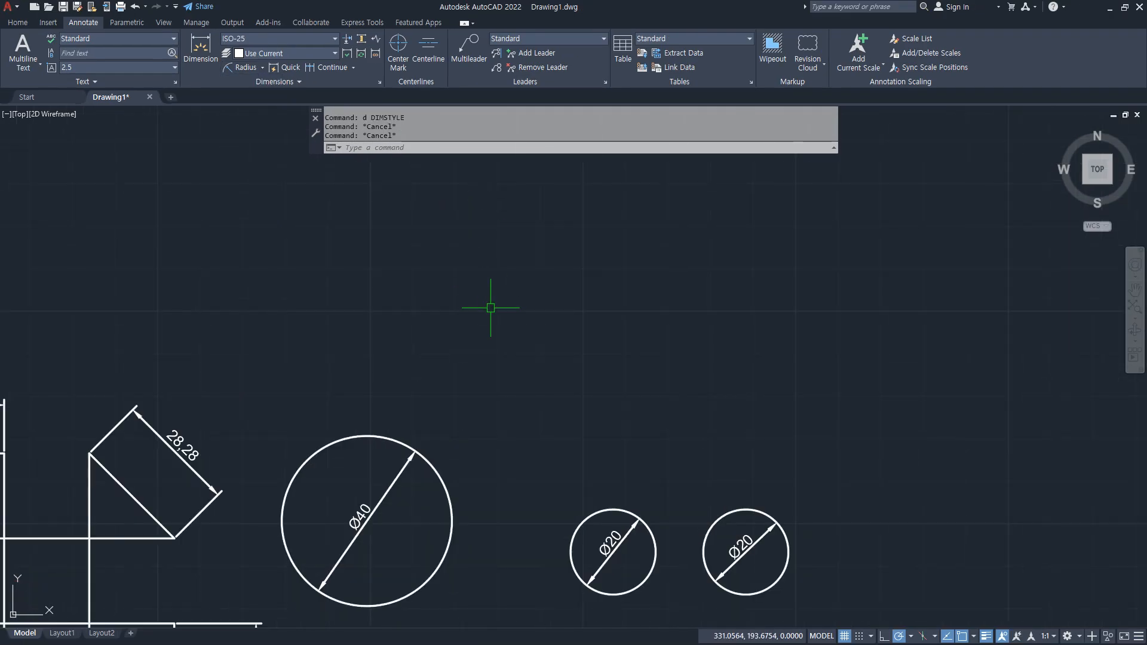
type("a")
key("Return")
left_click(567, 313)
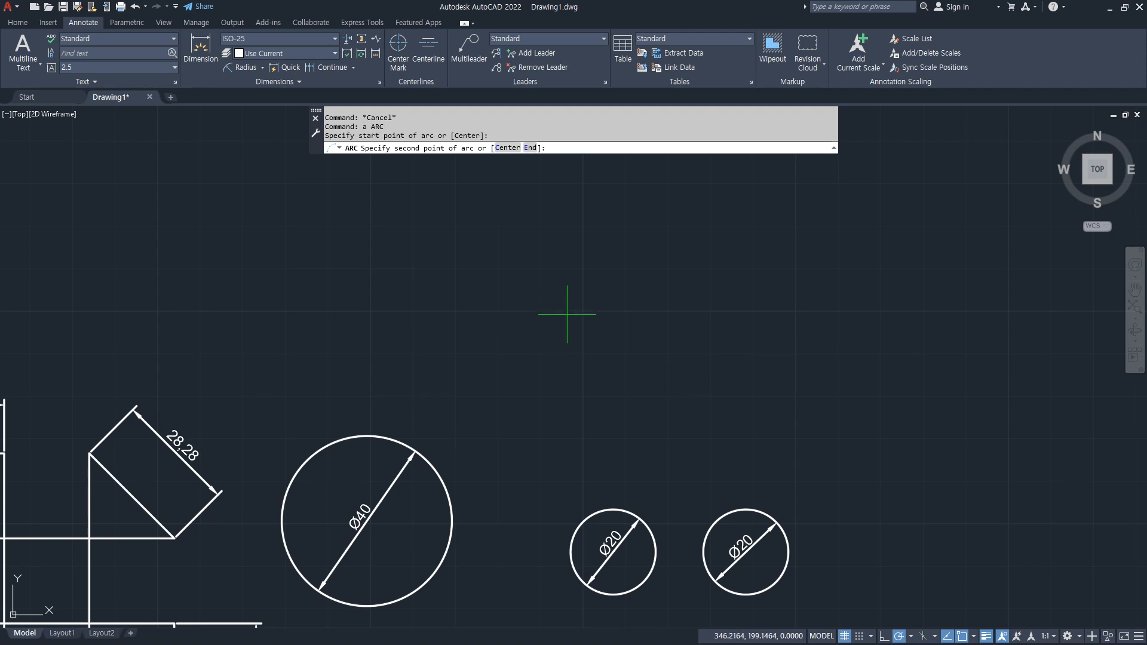
left_click(476, 229)
left_click(360, 214)
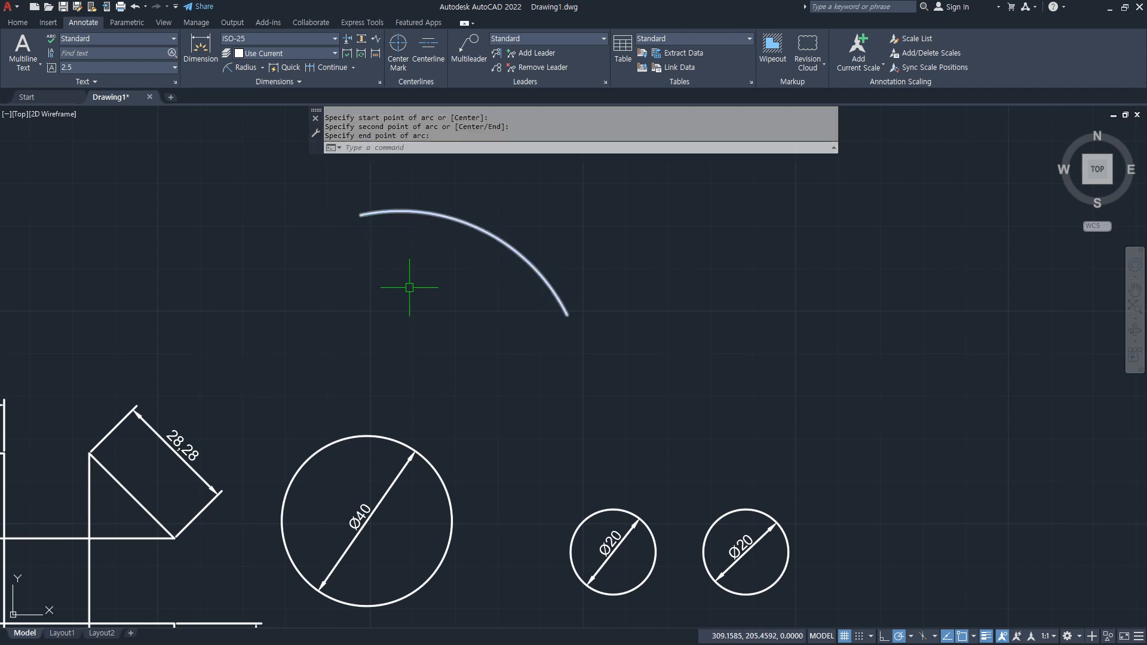
- Copy the arc horizontally to the right so that two identical arcs stand side by side
middle_click_drag(402, 289, 310, 338)
type("cp")
key("Return")
left_click(363, 267)
key("Return")
left_click(314, 379)
left_click(596, 379)
key("Escape")
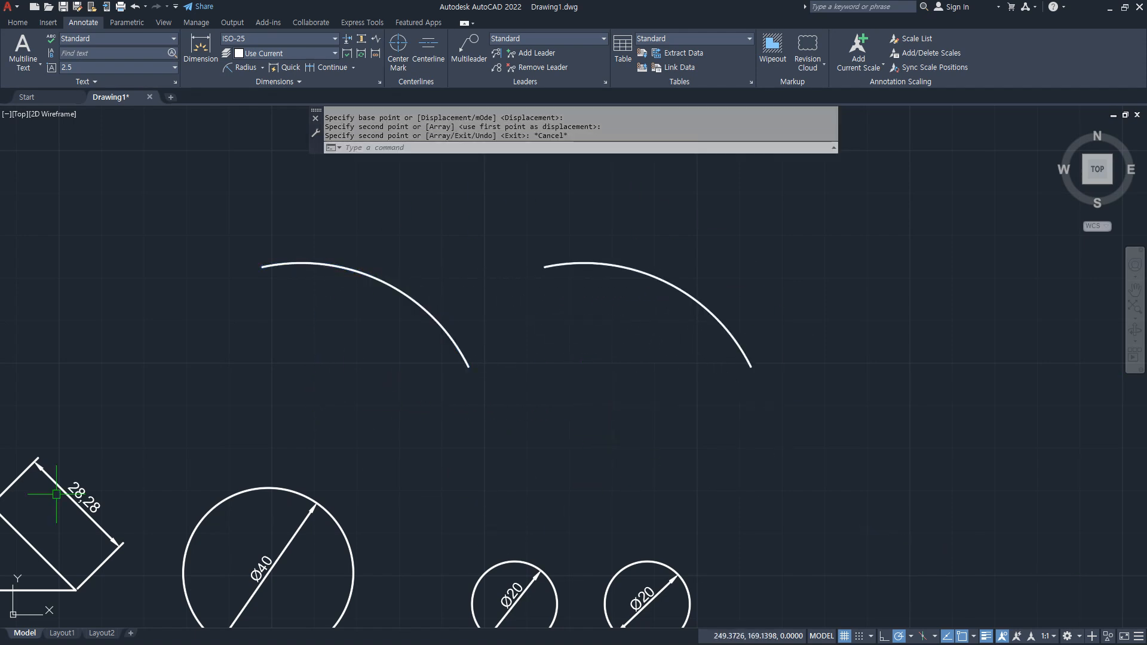
left_click(259, 67)
left_click(263, 67)
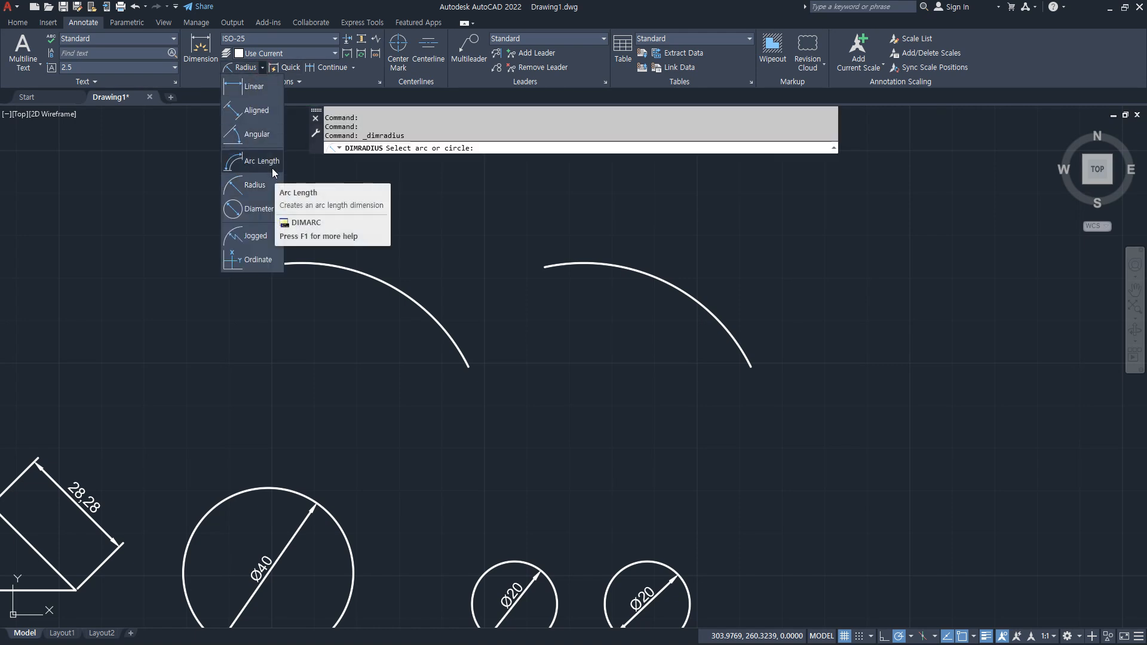
left_click(21, 26)
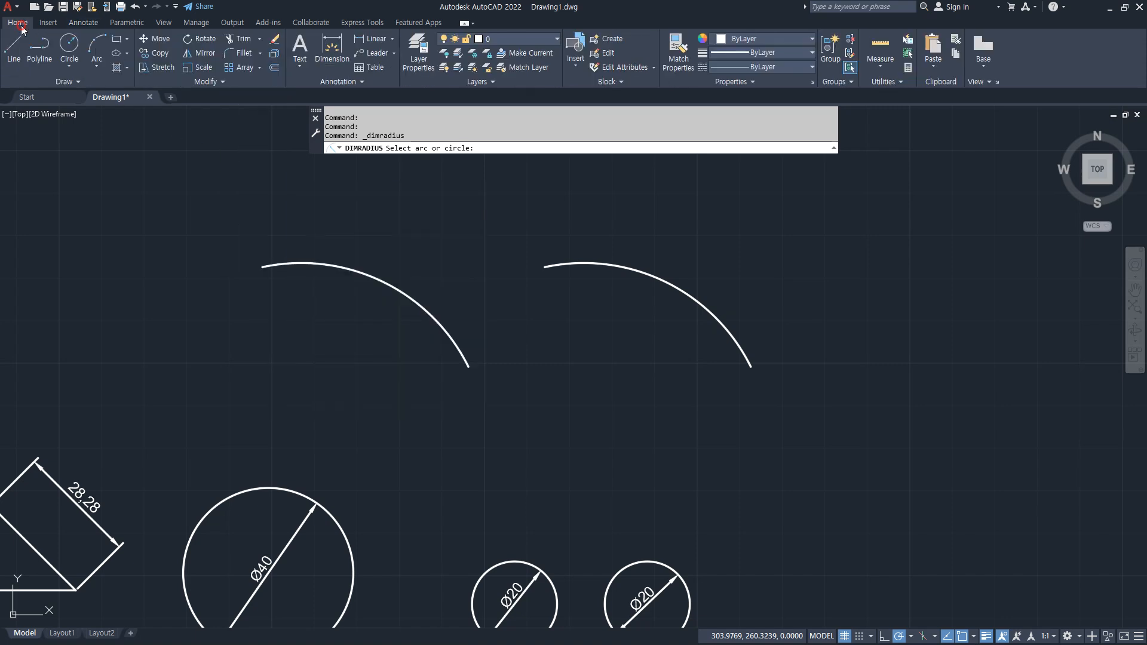
left_click(93, 72)
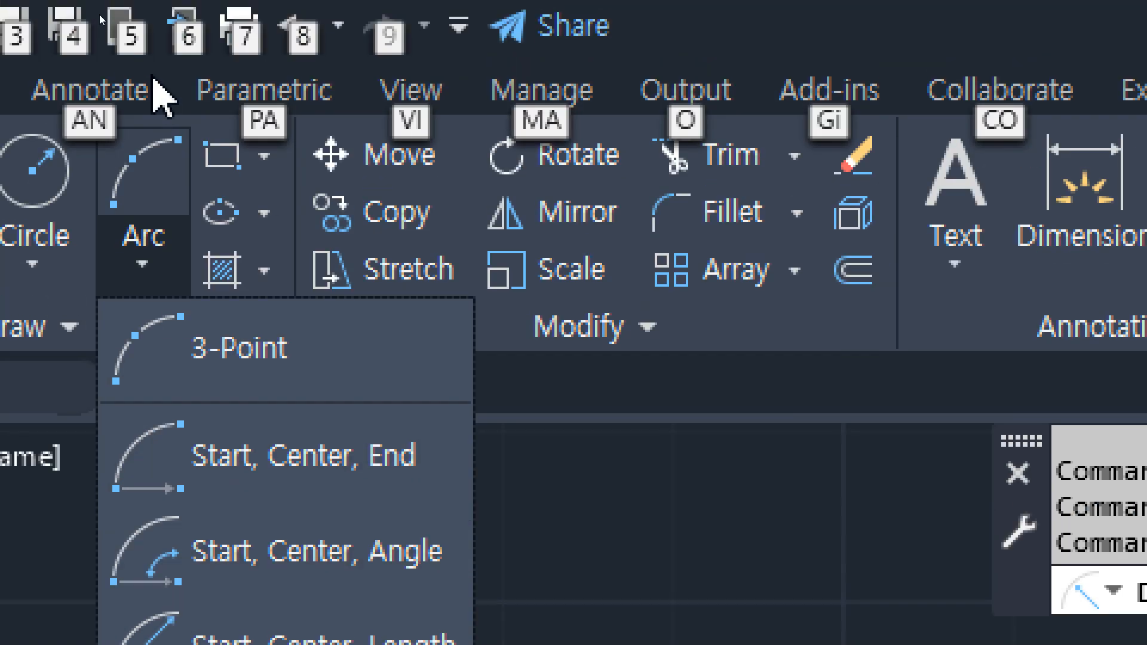
left_click(258, 96)
left_click(90, 91)
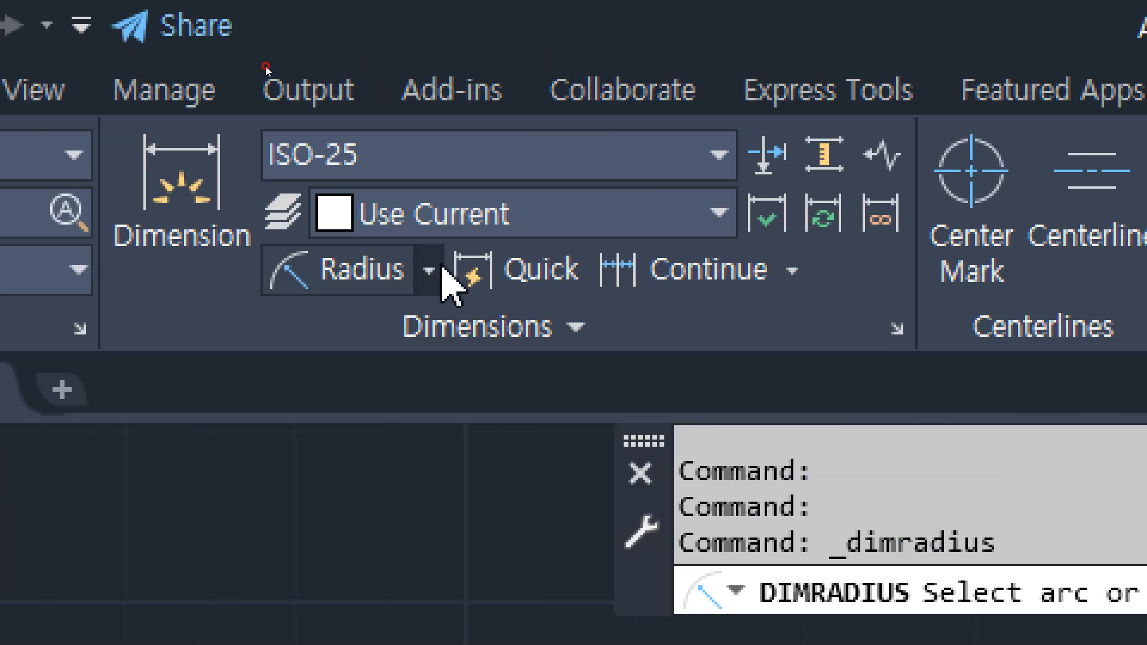
- Add an arc length dimension to the left arc, placed just outside its curve
left_click(687, 270)
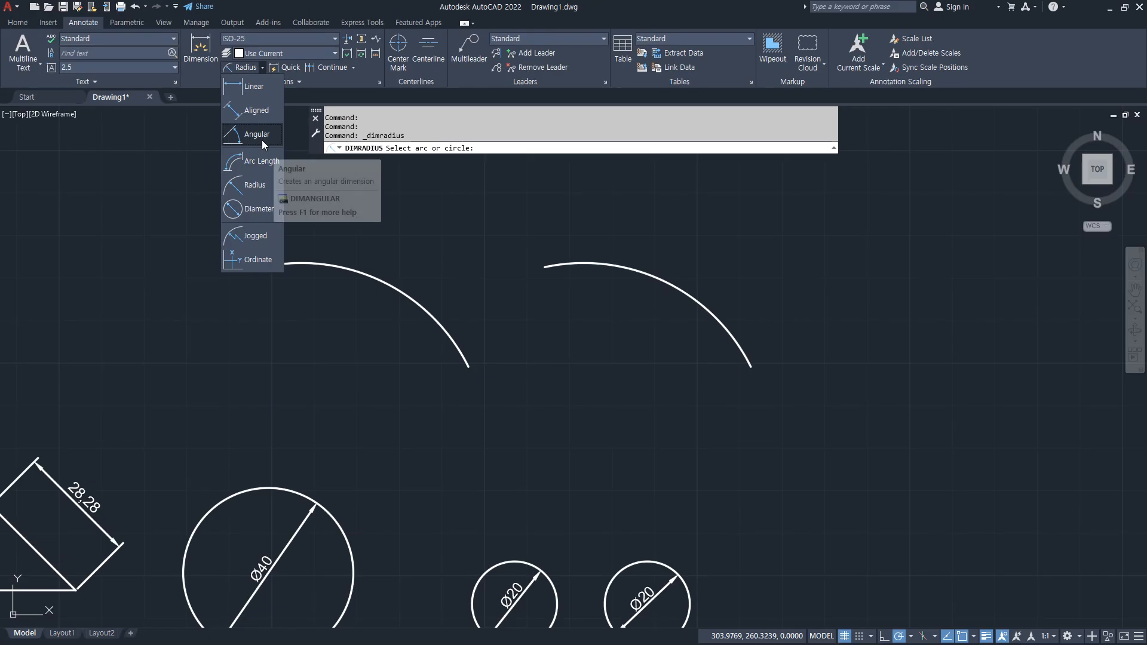
left_click(423, 460)
left_click(266, 264)
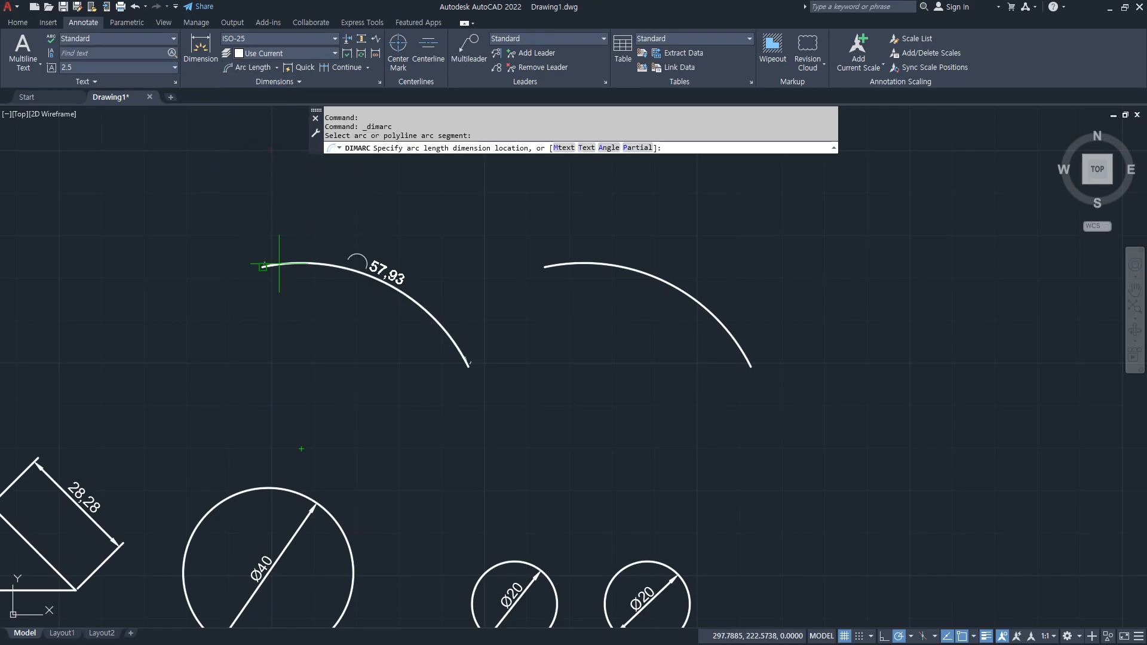
left_click(299, 236)
left_click_drag(269, 214, 265, 272)
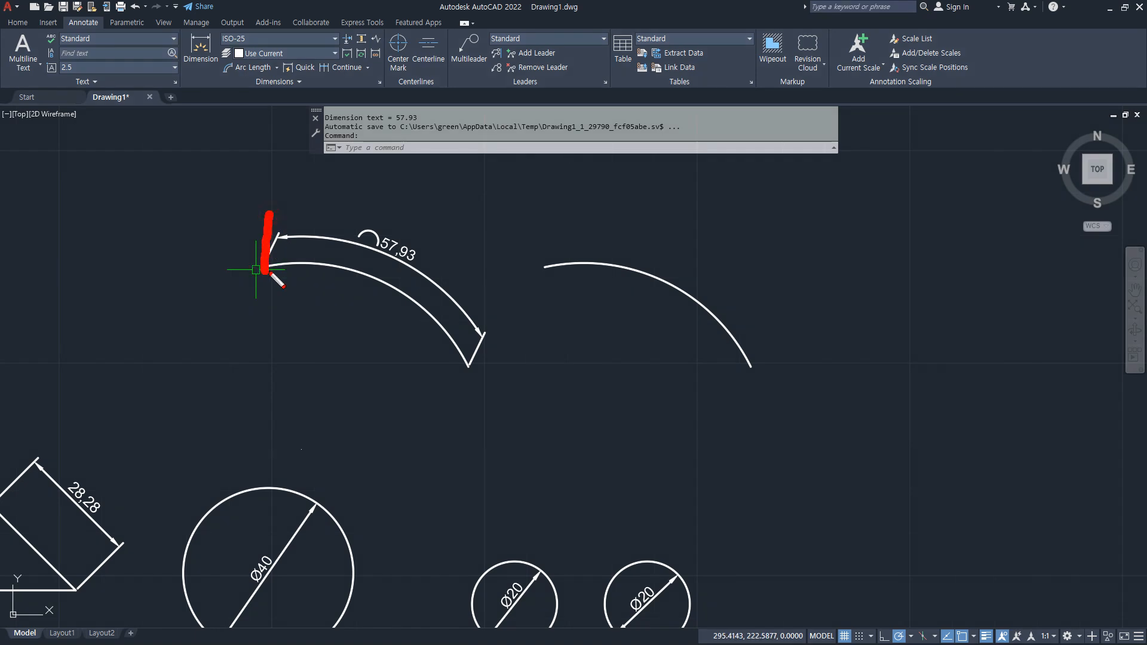
left_click_drag(490, 329, 467, 365)
mouse_move(281, 238)
left_mouse_down()
mouse_move(460, 297)
mouse_move(494, 330)
left_mouse_up()
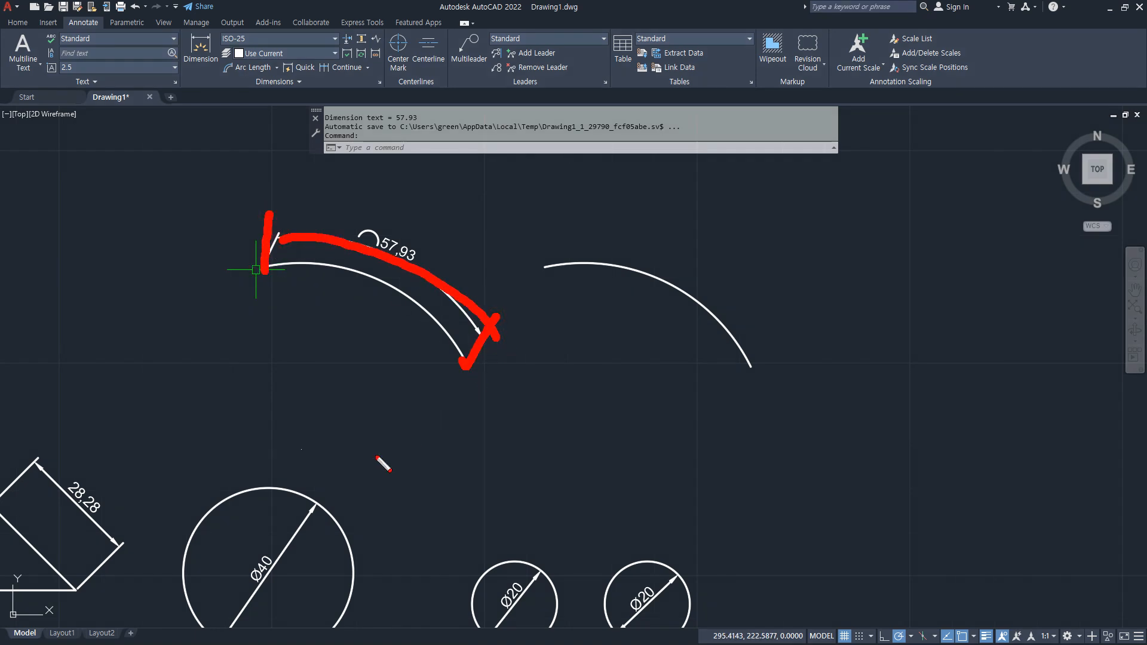
key("Escape")
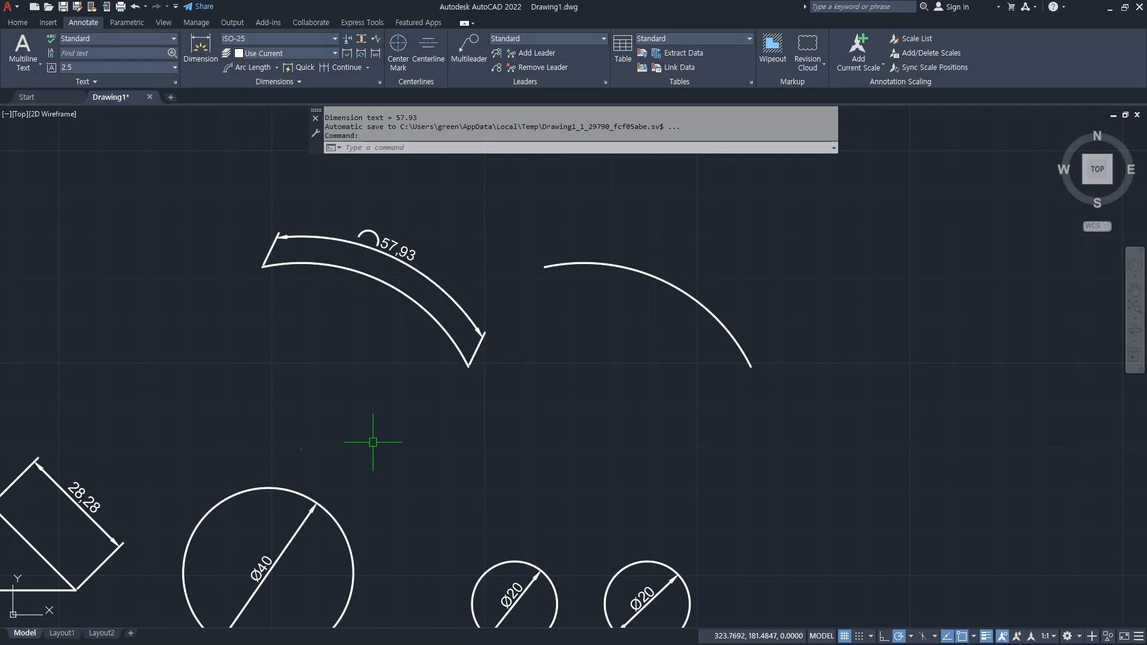
- Add an aligned dimension between the two endpoints of the right arc, placed above the curve
left_click(277, 67)
left_click(260, 110)
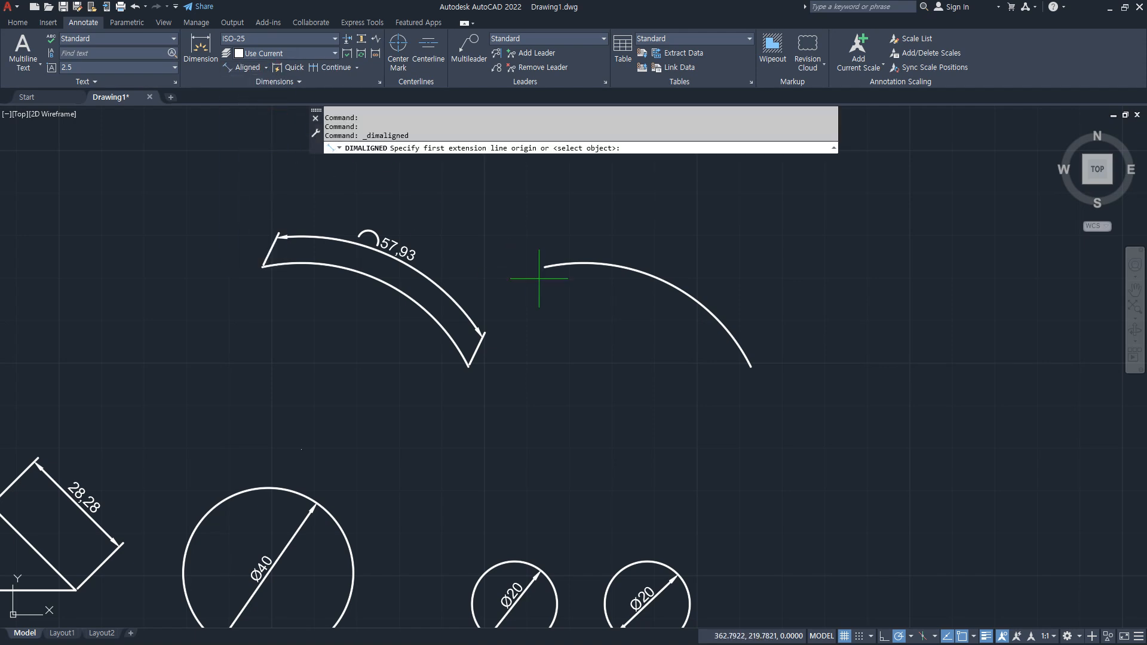
left_click(545, 266)
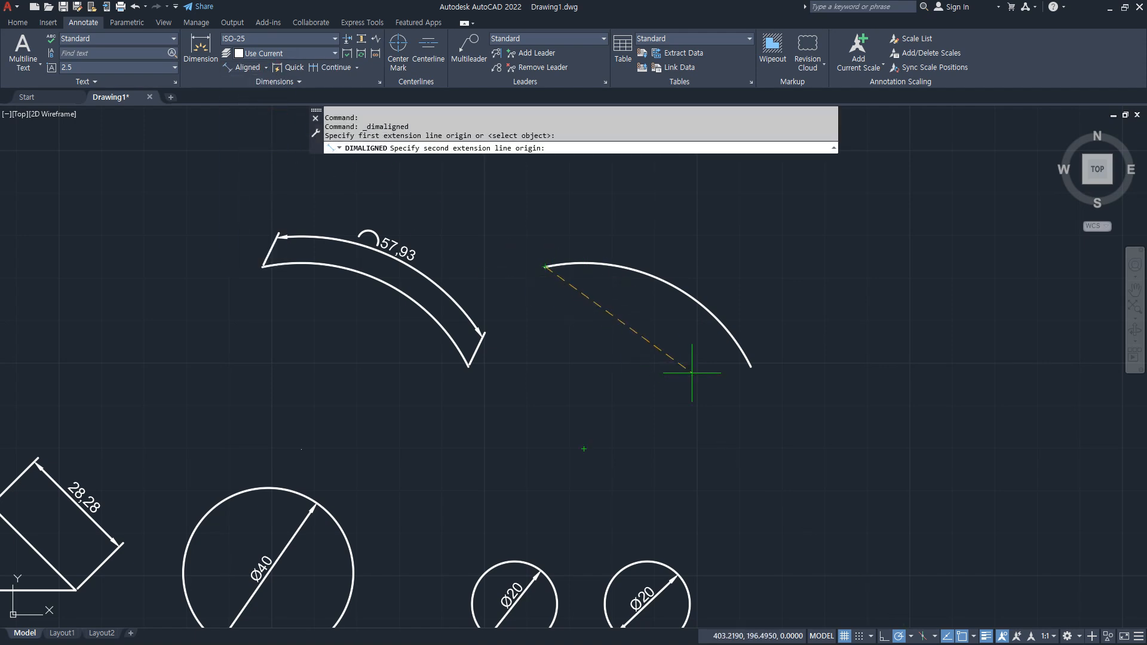
left_click(750, 366)
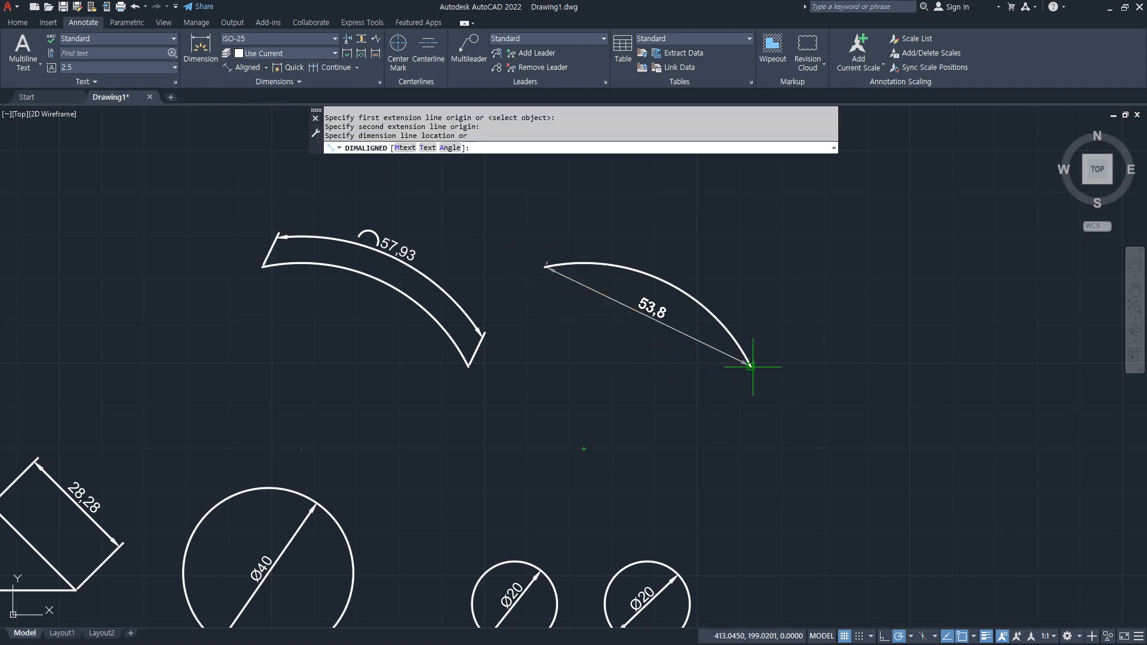
left_click(775, 308)
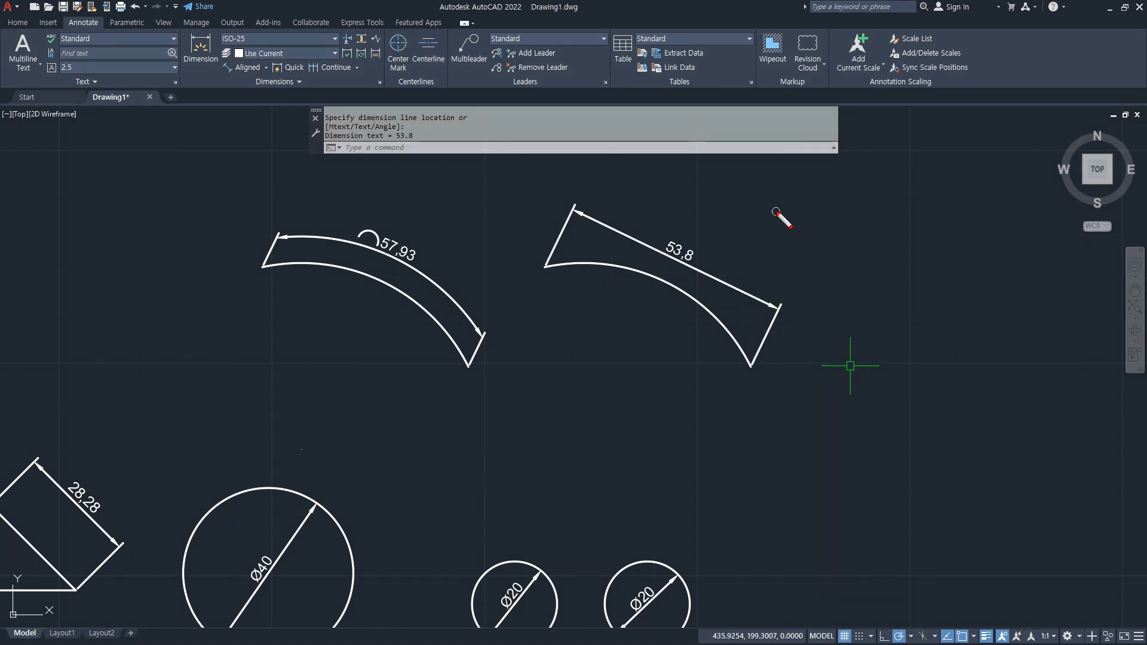
left_click_drag(776, 210, 856, 221)
left_click_drag(451, 239, 486, 248)
key("Escape")
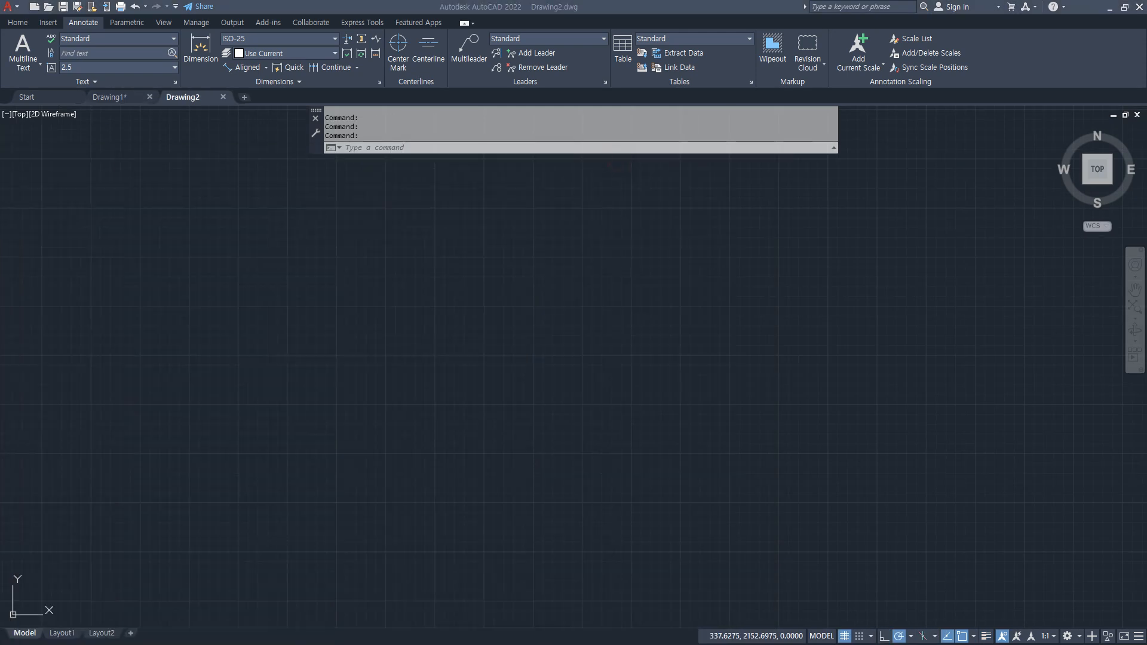
- Draw a horizontal and a vertical construction line crossing at one point in the new empty drawing
type("ZOOM")
key("Return")
type("a")
key("Return")
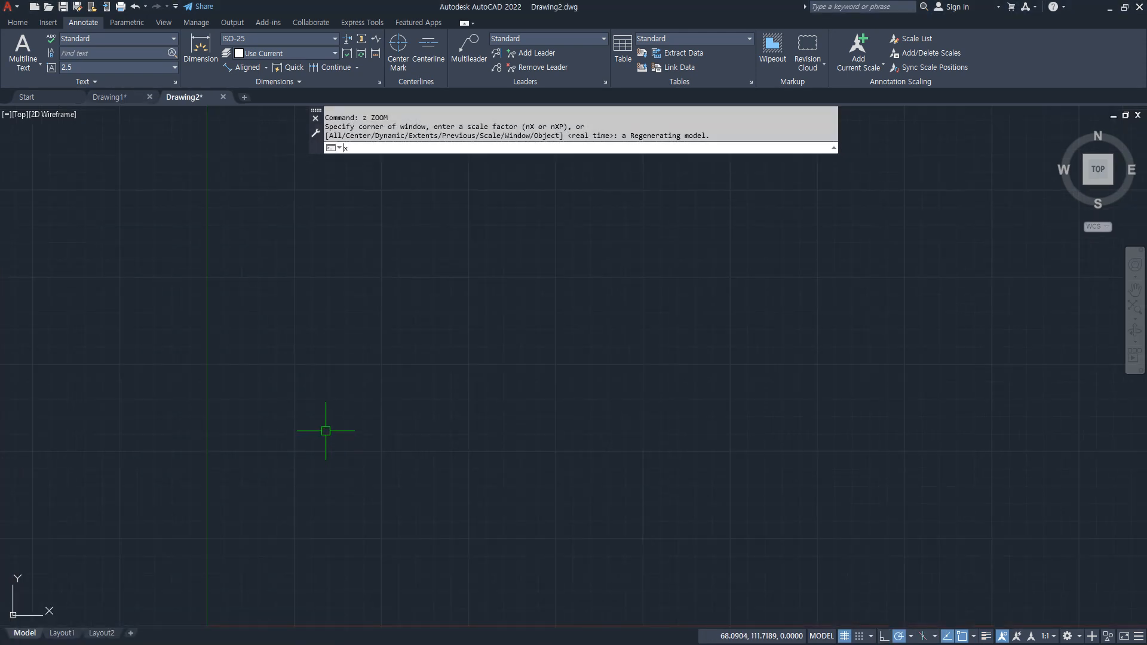
type("xl")
key("Return")
left_click(385, 449)
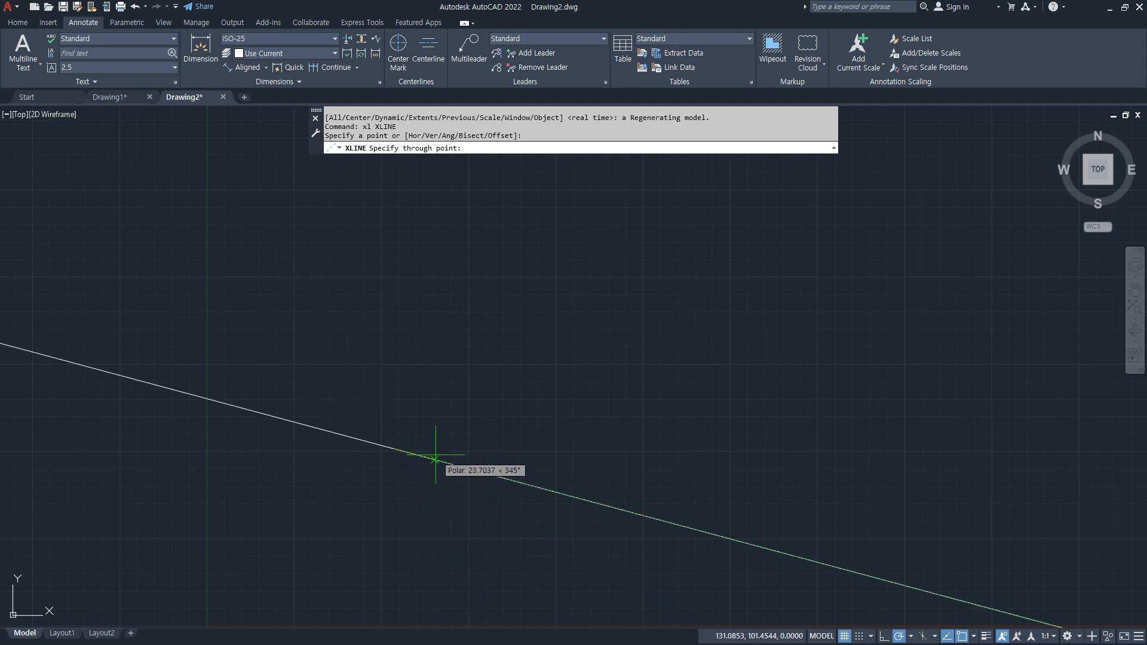
left_click(394, 407)
key("Return")
- Trim the construction lines left of and below their crossing to leave an L-shaped corner
type("tr")
key("Return")
left_click(296, 414)
left_click(453, 539)
key("Return")
key("Return")
- Offset the horizontal line upward and the vertical line to the right by 100
type("o")
key("Return")
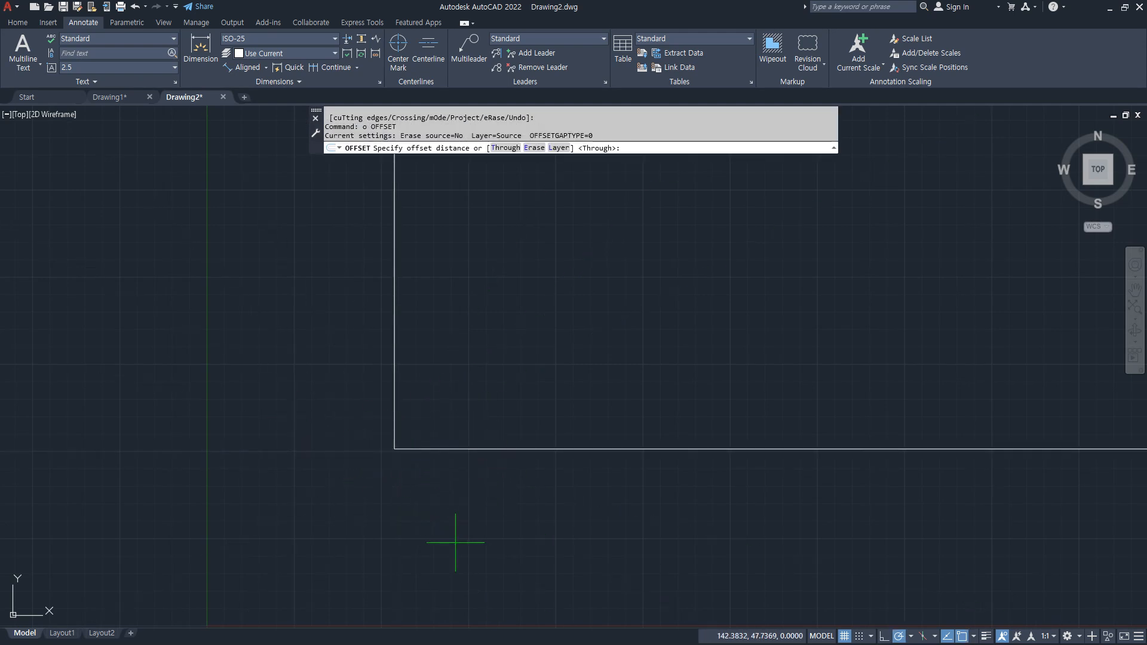
type("100")
key("Return")
left_click(434, 448)
left_click(438, 379)
left_click(391, 376)
left_click(522, 371)
key("Return")
- Trim the lines extending beyond the offset intersections with a fence to leave a closed 100 by 100 square
type("tr")
key("Return")
type("f")
key("Return")
left_click(656, 499)
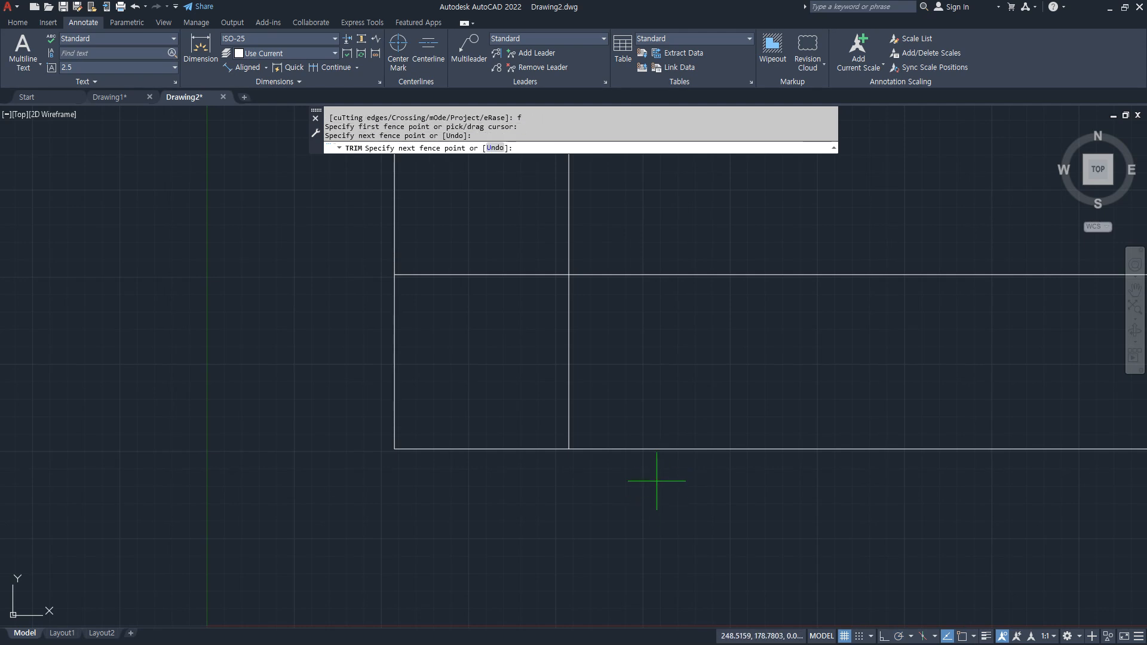
left_click(641, 215)
key("Return")
key("Return")
- Offset all four sides of the square inward by 40
type("o")
key("Return")
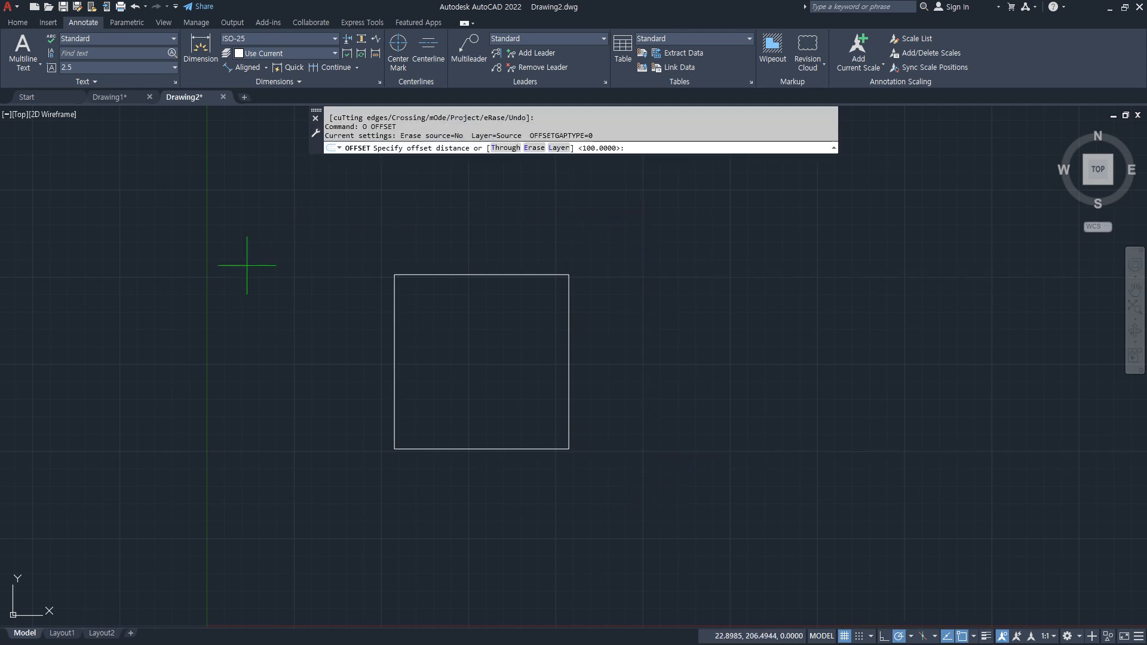
type("40")
key("Return")
left_click(394, 332)
left_click(397, 332)
left_click(568, 332)
left_click(525, 327)
left_click(508, 276)
left_click(523, 353)
left_click(526, 449)
left_click(525, 389)
key("Return")
- Trim away the middle segment of each outer side of the square, leaving four connected corner blocks
type("tr")
key("Return")
left_click(568, 362)
left_click(490, 449)
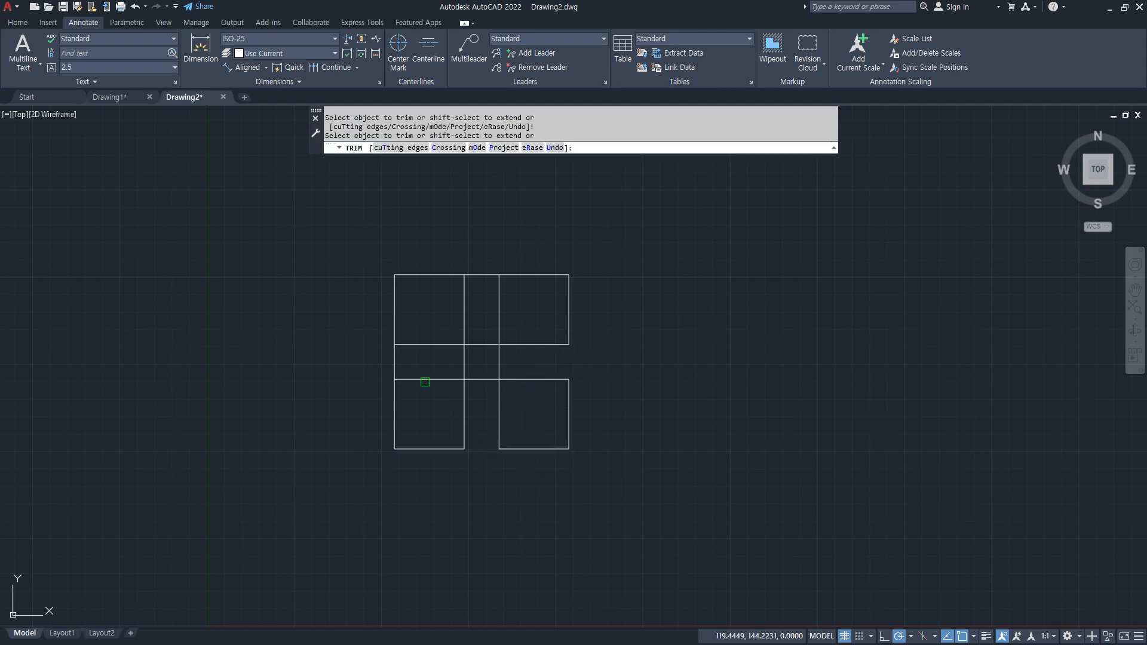
key("Return")
- Offset the four edges of the upper-left block inward by 13
scroll(480, 278, "up", 4)
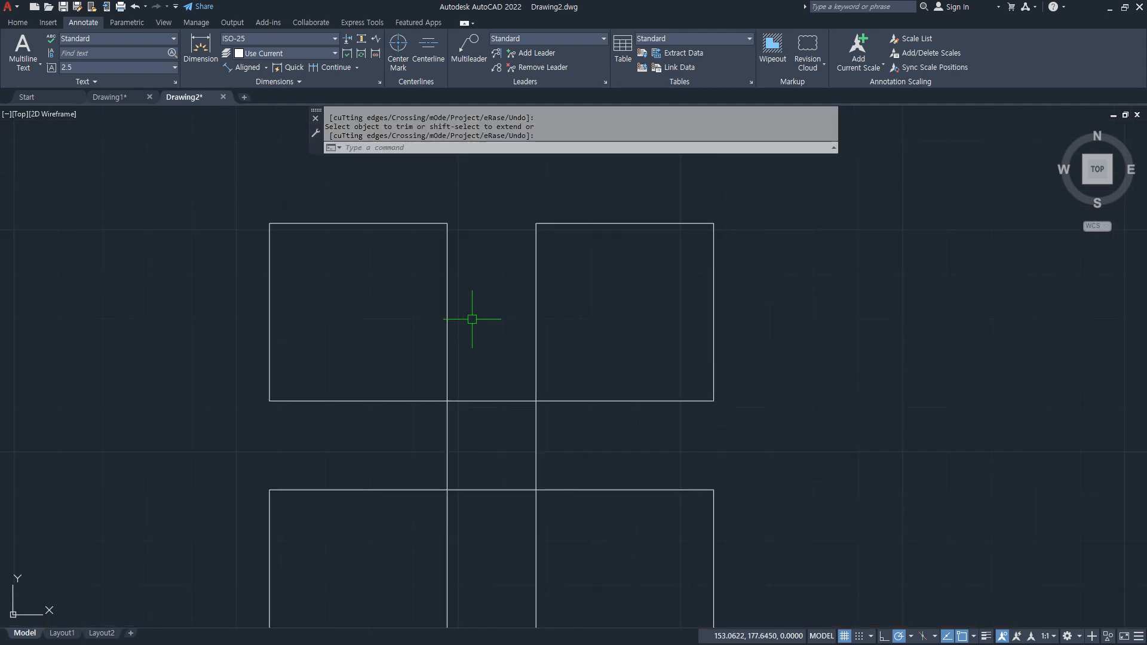
type("o")
key("Return")
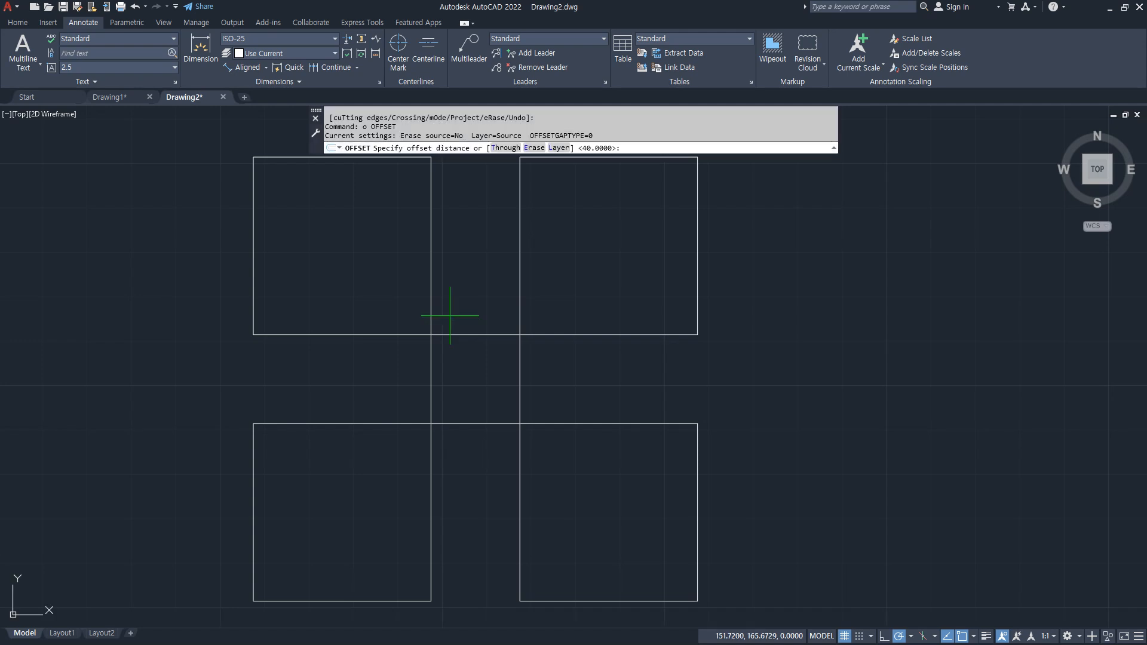
type("13")
key("Return")
left_click(252, 276)
left_click(359, 211)
left_click(364, 157)
left_click(418, 254)
left_click(430, 257)
left_click(353, 294)
left_click(349, 330)
left_click(544, 267)
- Offset the left, top and right edges of the upper-right block inward by 13
left_click(519, 251)
left_click(556, 242)
left_click(615, 158)
left_click(651, 236)
left_click(696, 245)
left_click(656, 256)
- Offset the top, right and bottom edges of the lower-right block and the bottom and left edges of the lower-left block inward by 13
left_click(615, 424)
left_click(615, 481)
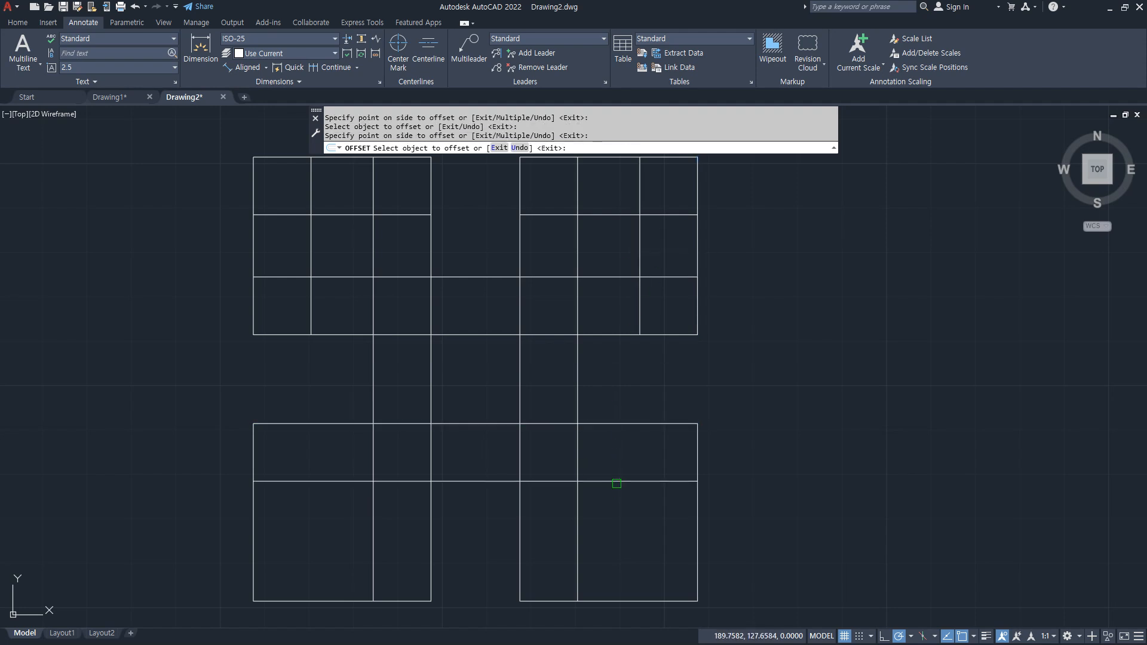
left_click(696, 512)
left_click(631, 530)
left_click(610, 601)
left_click(603, 553)
left_click(307, 601)
left_click(307, 530)
left_click(253, 507)
left_click(304, 507)
- Trim the crossing lines around the inner squares of both right-hand blocks and along their connecting strip using a fence
type("tr")
key("Return")
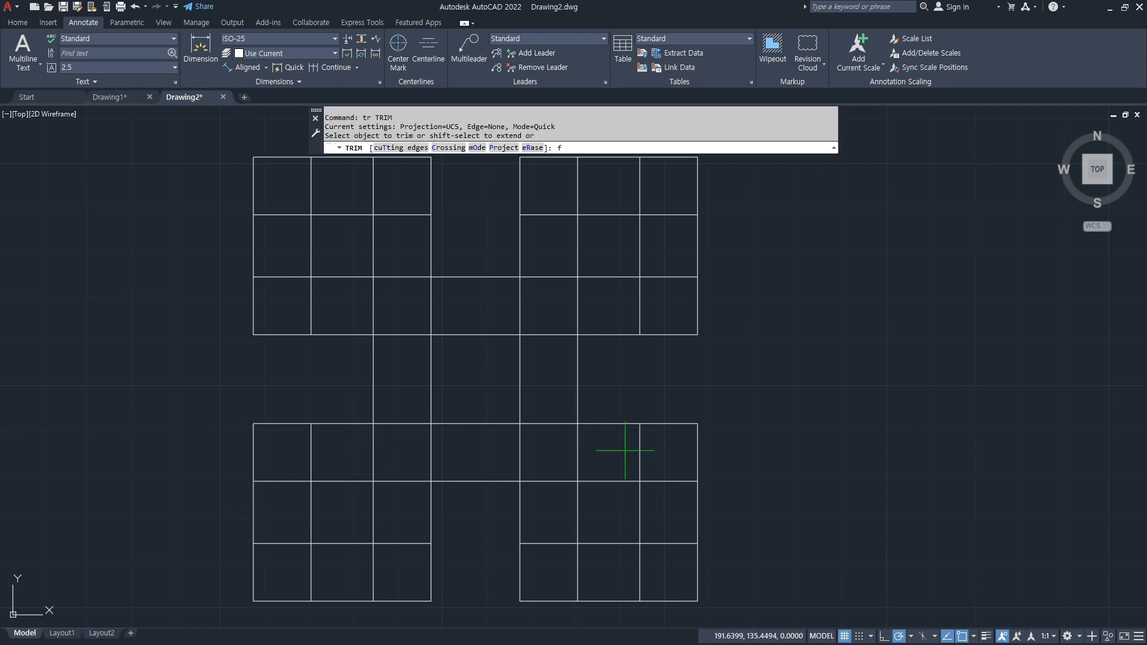
key("Return")
left_click(619, 451)
left_click(657, 448)
left_click(651, 597)
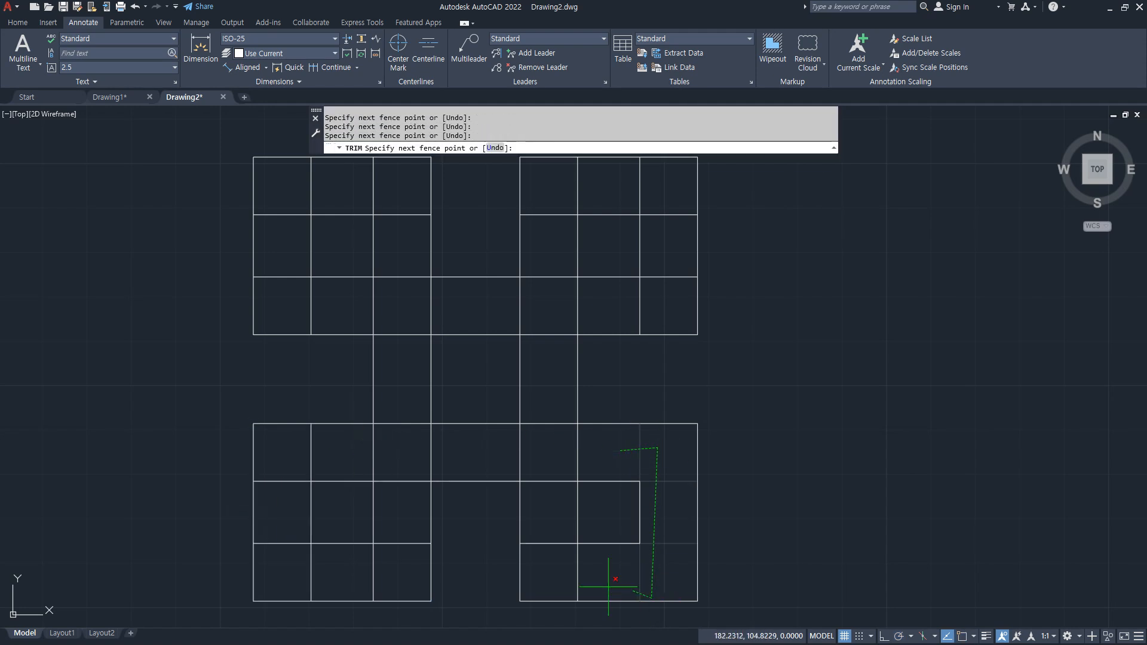
left_click(551, 579)
left_click(542, 177)
left_click(659, 179)
left_click(660, 289)
left_click(607, 294)
key("Return")
- Fence-trim the lines crossing the band around the inner square of the upper-left block and its strip to the right
left_click(480, 303)
left_click(278, 299)
left_click(279, 188)
left_click(397, 188)
left_click(397, 296)
key("Return")
- Fence-trim the lines crossing the band around the lower-left block's inner square and its vertical connecting strip
type("f")
key("Return")
left_click(397, 368)
left_click(398, 564)
left_click(296, 564)
left_click(317, 454)
key("Return")
key("Return")
- Add a horizontal linear dimension to the top edge of the upper-left block, placed above it
scroll(366, 384, "down", 2)
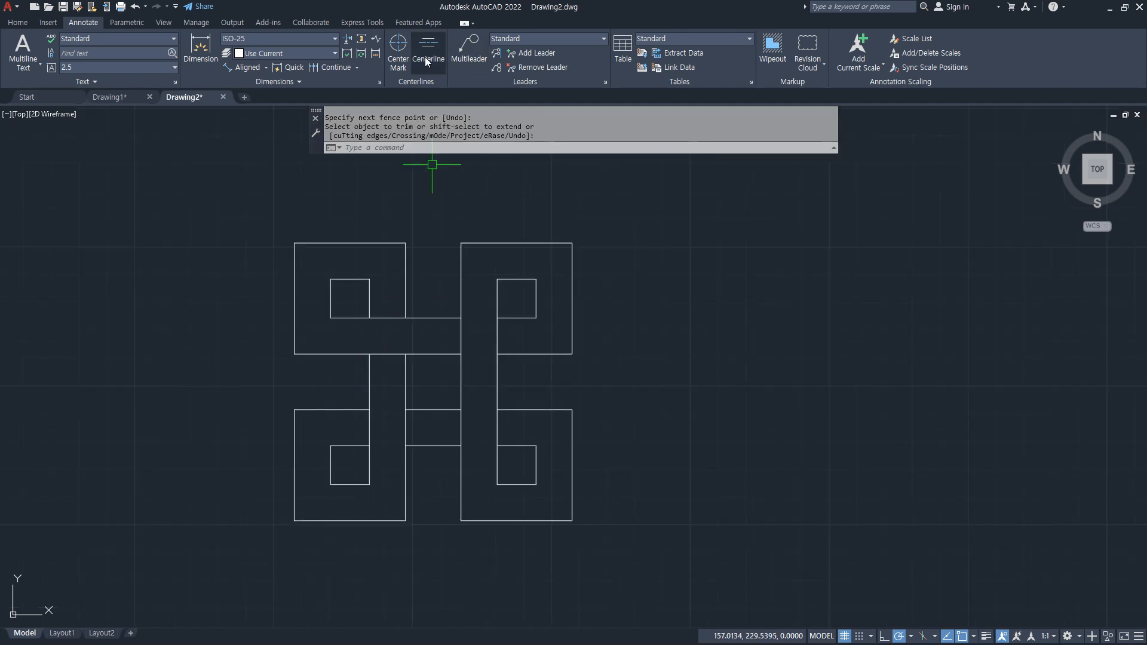
left_click(267, 69)
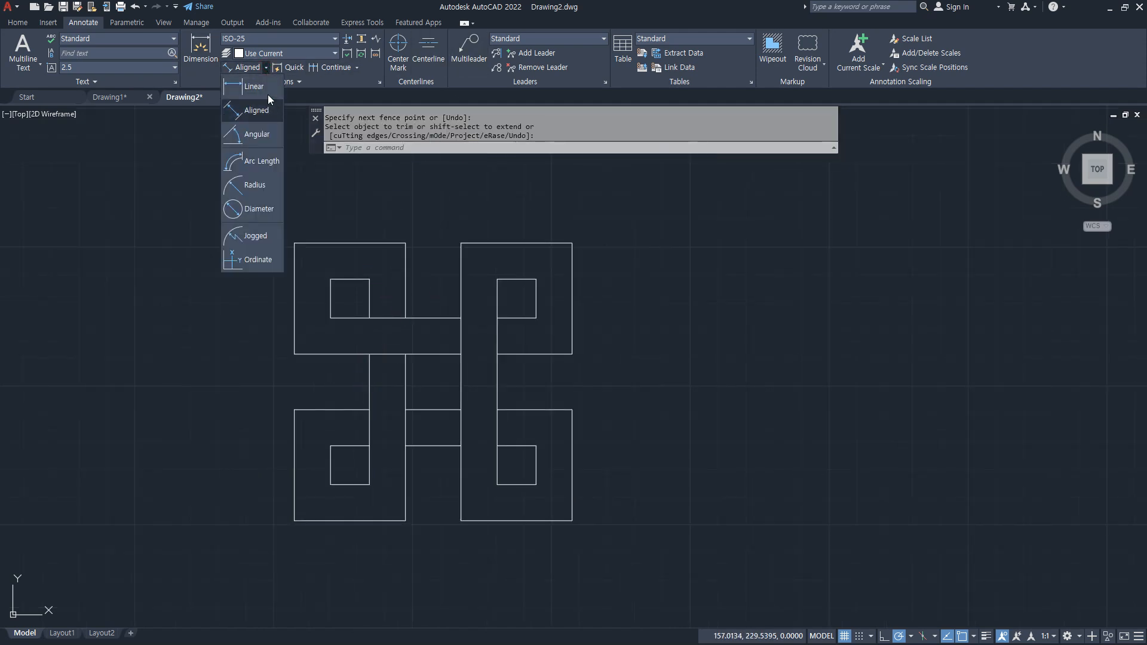
left_click(261, 87)
middle_click_drag(344, 287, 323, 358)
left_click(274, 315)
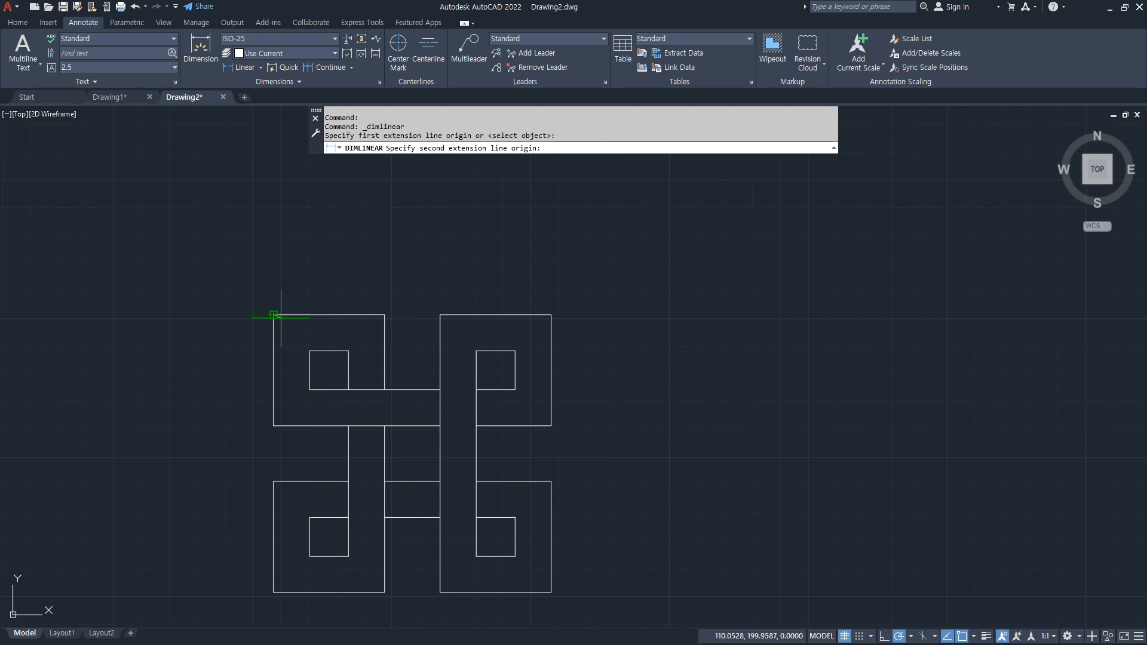
left_click(384, 315)
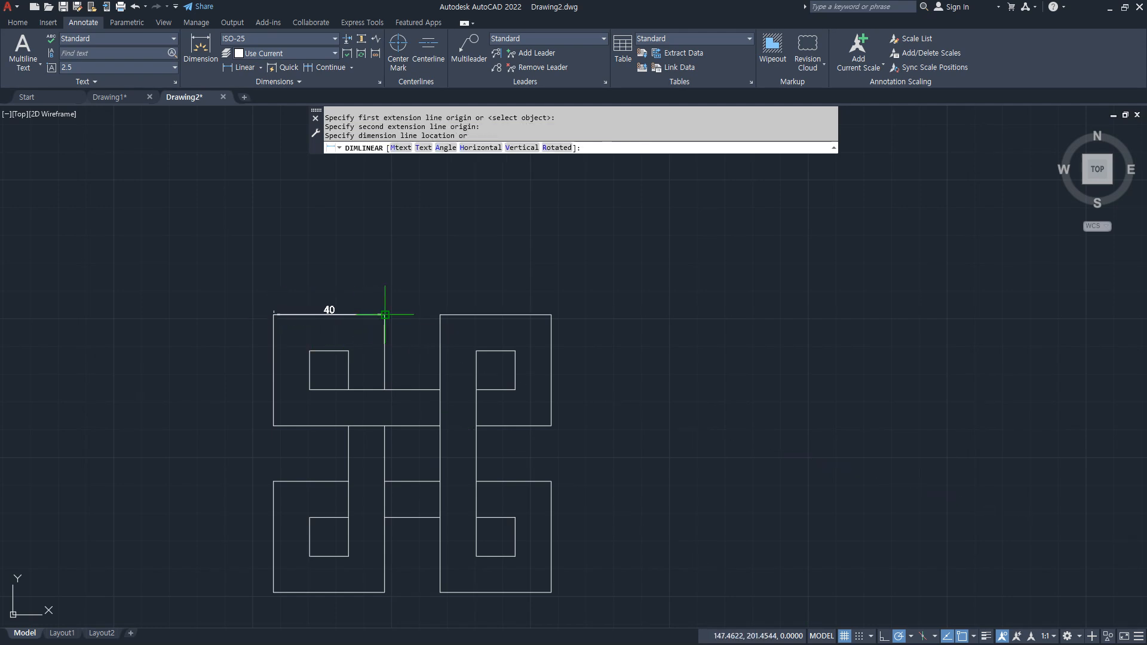
left_click(325, 286)
scroll(328, 321, "up", 2)
scroll(360, 369, "up", 2)
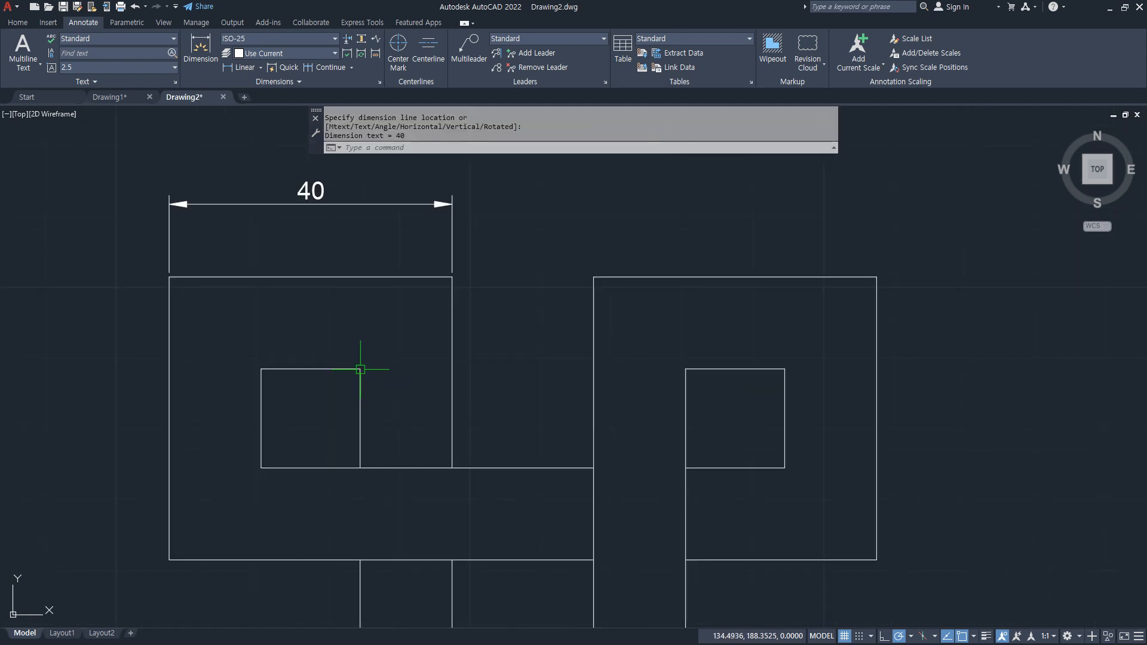
scroll(430, 359, "down", 2)
middle_click_drag(433, 354, 436, 275)
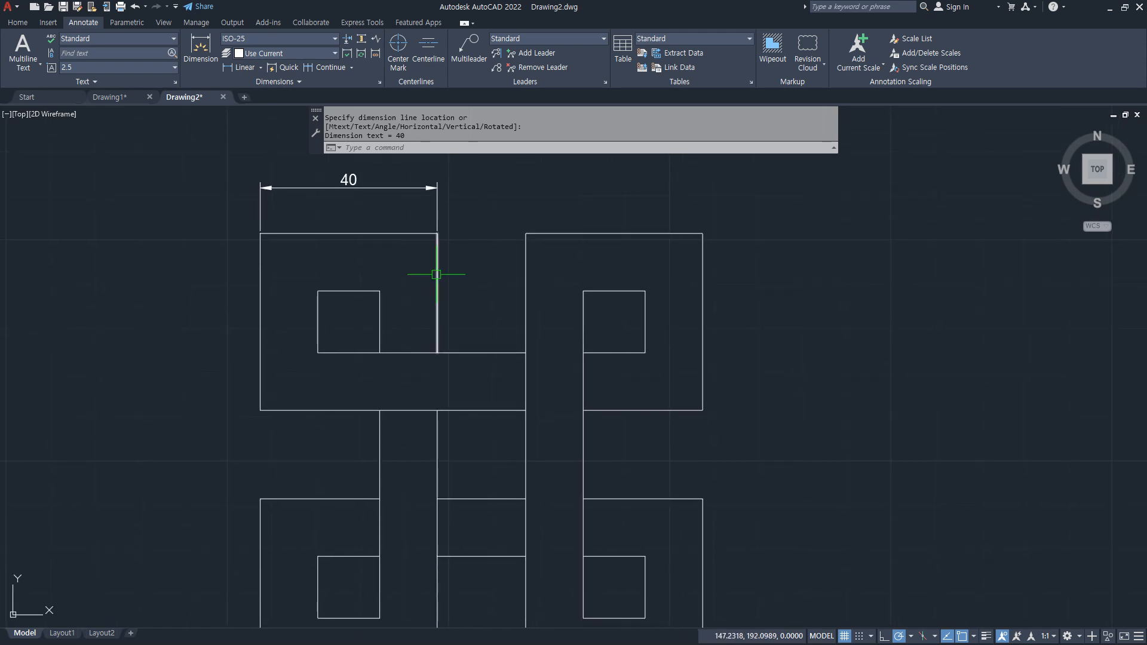
left_click(261, 68)
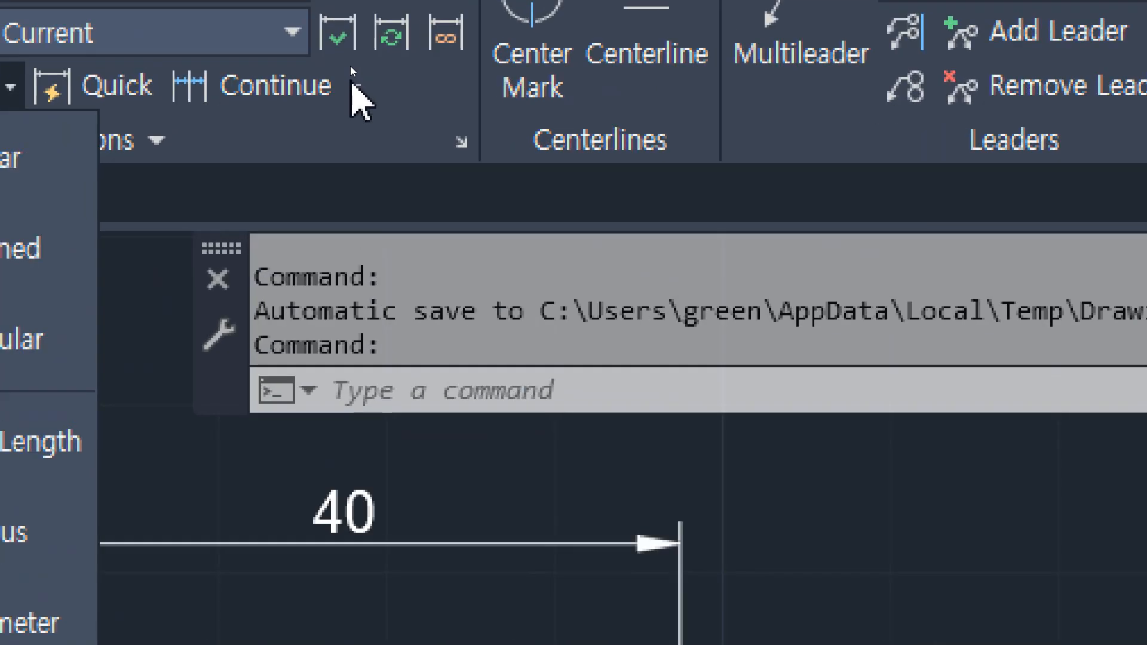
left_click(353, 87)
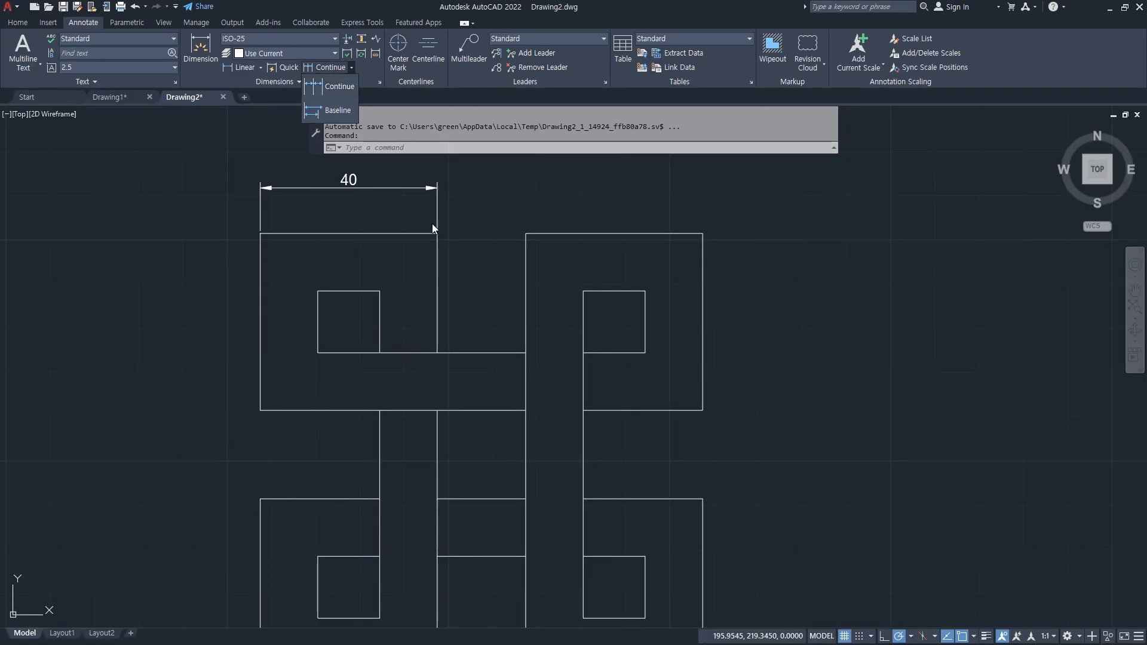
- Add separate linear dimensions across the gap between the upper blocks and along the upper-right block's top edge, aligned with the existing dimension
left_click(245, 69)
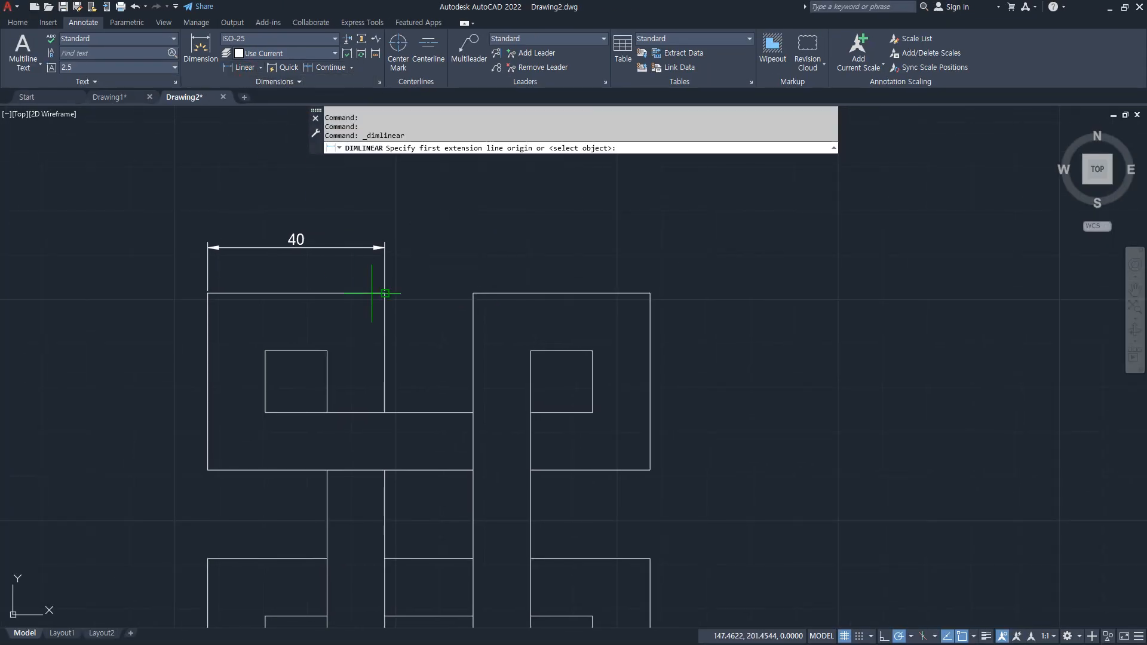
left_click(385, 293)
left_click(473, 293)
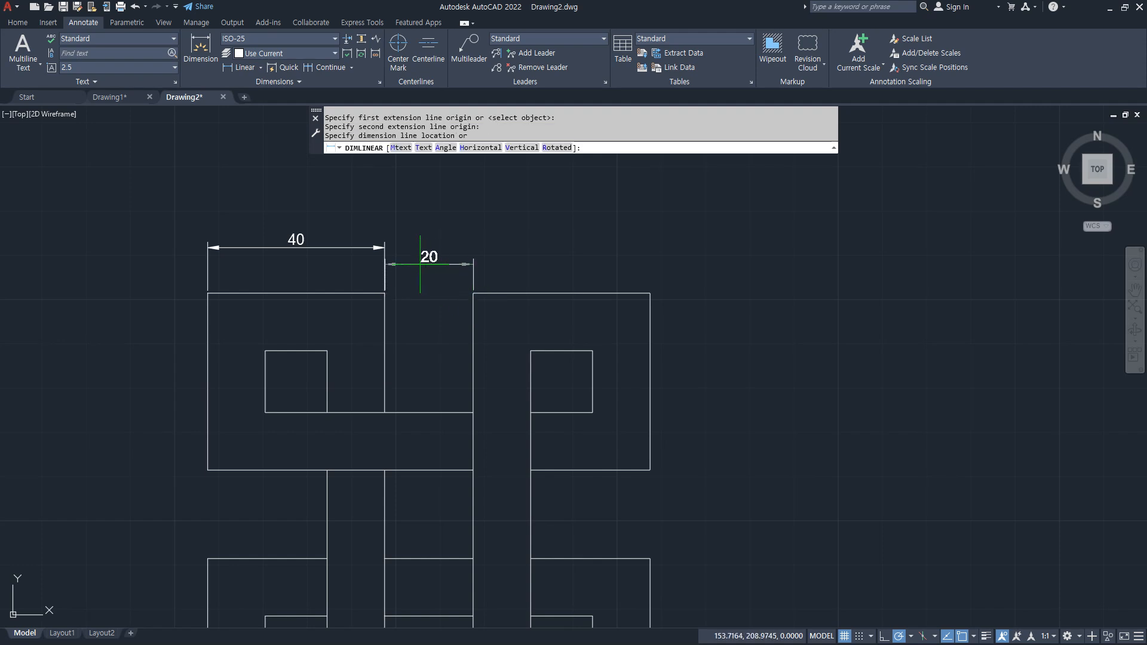
left_click(384, 247)
left_click(244, 67)
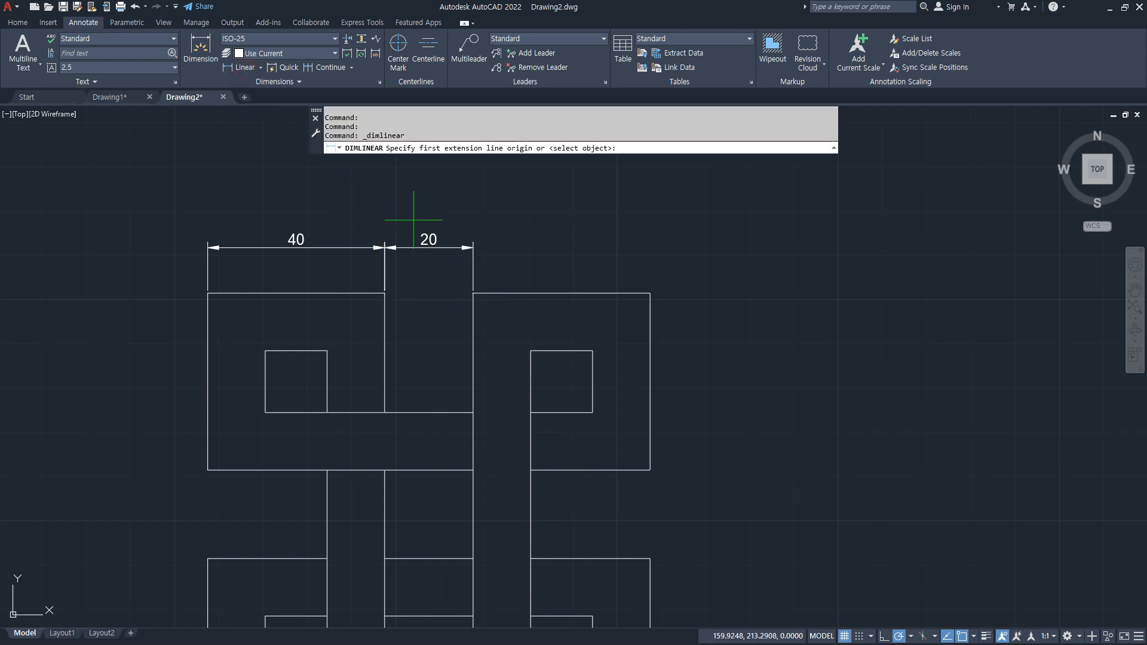
left_click(473, 293)
left_click(650, 293)
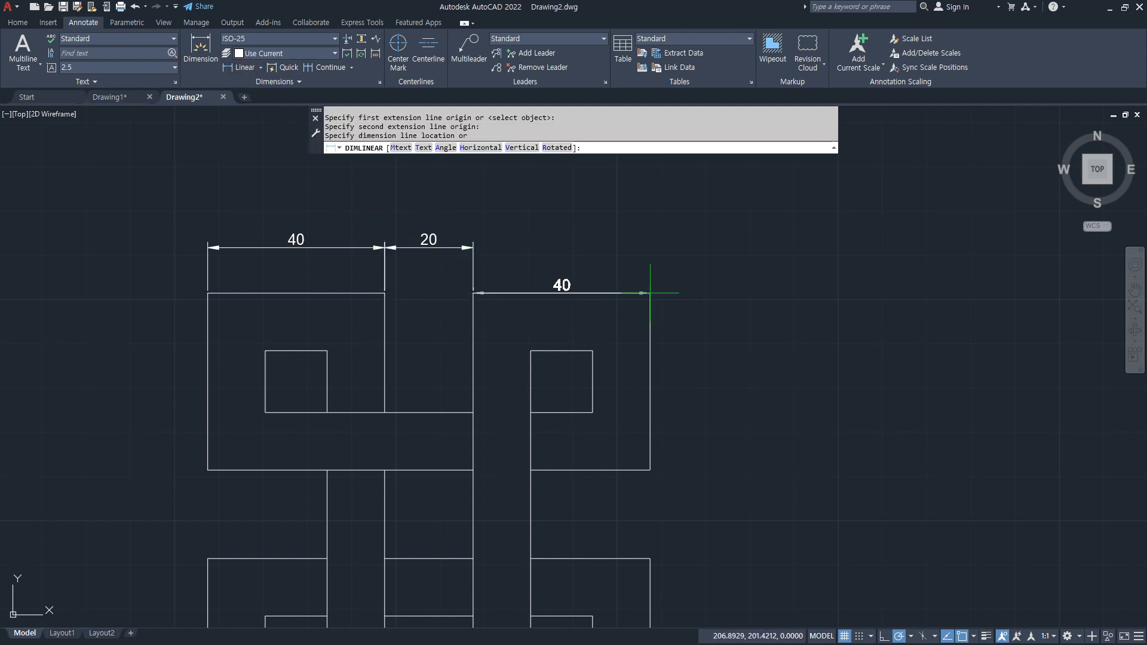
left_click(471, 247)
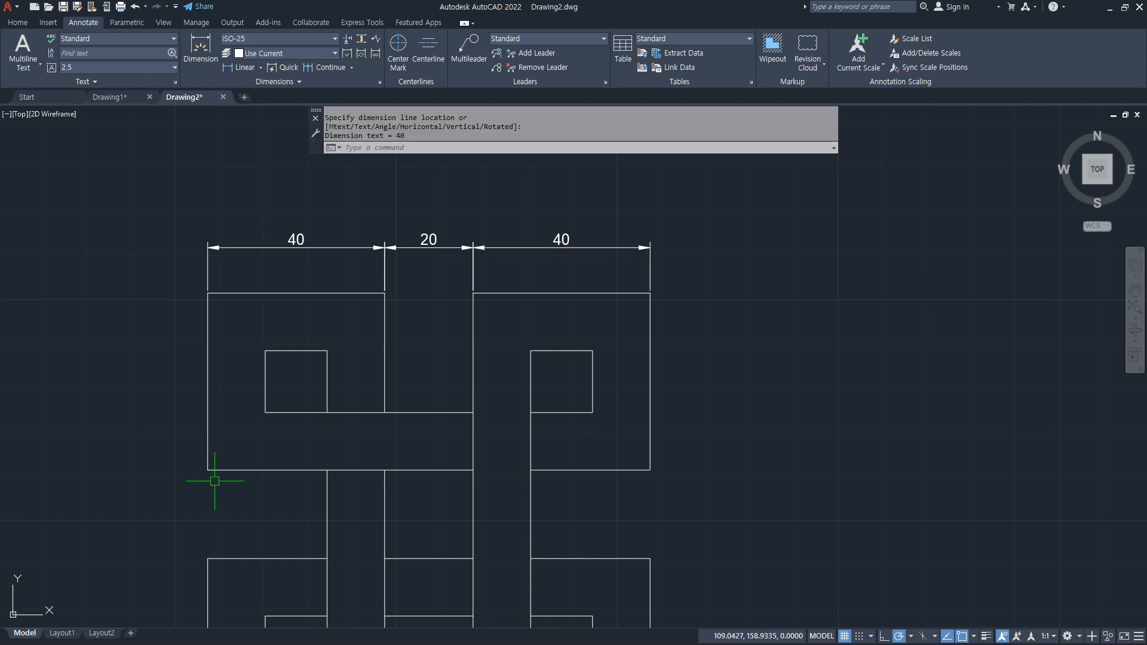
- Erase the three horizontal dimensions above the upper blocks and start a new linear dimension
key("Escape")
scroll(418, 251, "up", 3)
scroll(454, 245, "down", 2)
left_click(496, 220)
left_click(537, 298)
key("Delete")
left_click(455, 296)
key("Delete")
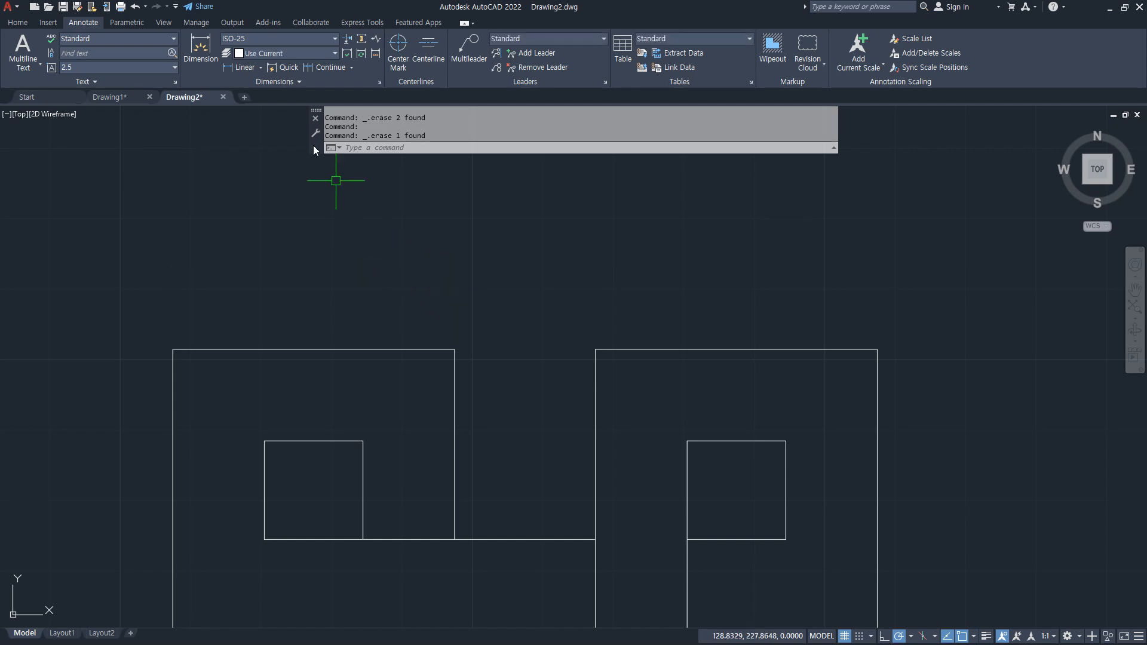
left_click(243, 67)
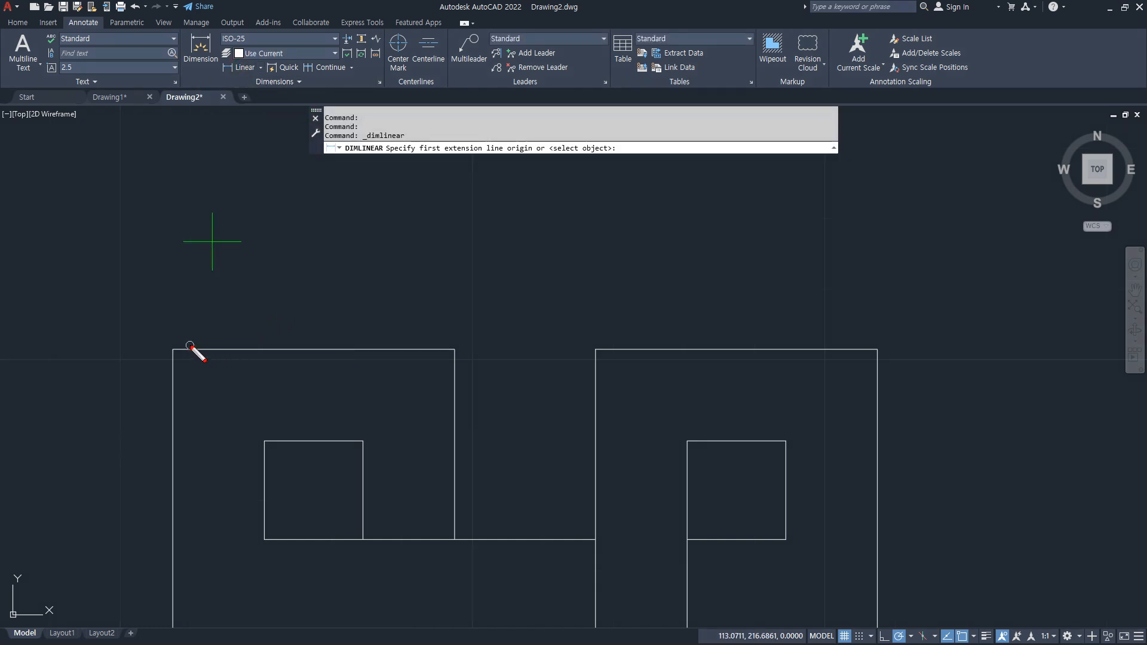
left_click_drag(179, 334, 177, 343)
left_click_drag(190, 196, 185, 317)
mouse_move(167, 254)
left_mouse_down()
mouse_move(425, 246)
mouse_move(439, 338)
left_mouse_up()
mouse_move(458, 251)
left_mouse_down()
mouse_move(600, 257)
mouse_move(585, 341)
left_mouse_up()
mouse_move(597, 277)
left_mouse_down()
mouse_move(860, 261)
mouse_move(873, 350)
left_mouse_up()
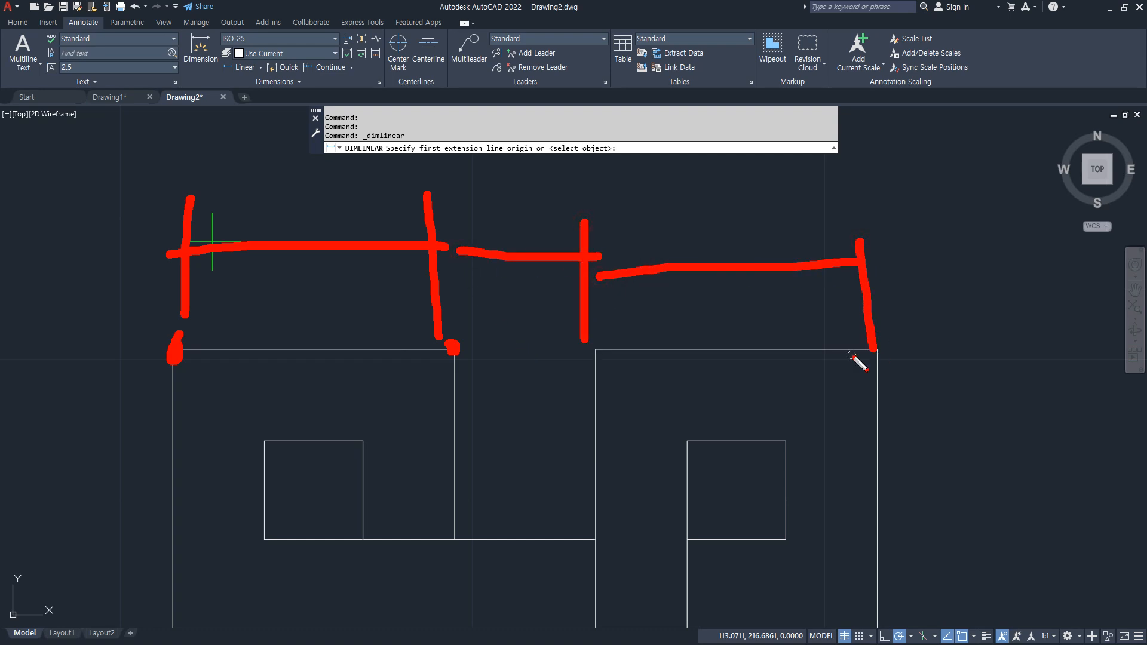
mouse_move(429, 395)
left_mouse_down()
mouse_move(478, 383)
mouse_move(517, 417)
mouse_move(648, 394)
left_mouse_up()
mouse_move(865, 405)
left_mouse_down()
mouse_move(895, 440)
mouse_move(916, 436)
left_mouse_up()
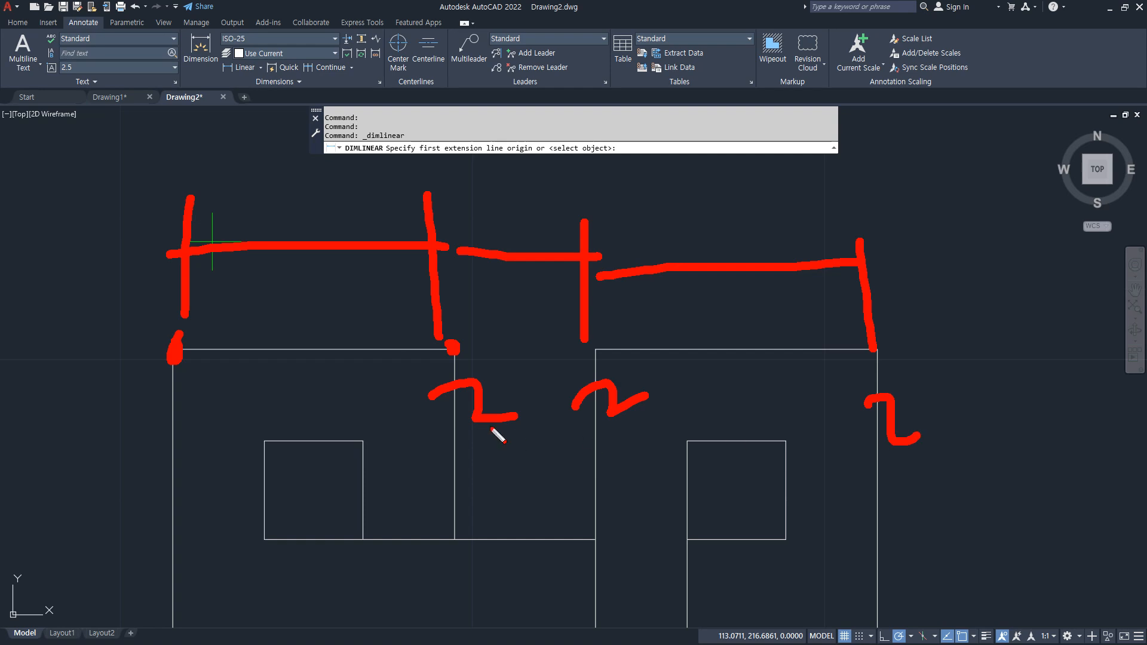
key("e")
left_click_drag(456, 377, 452, 412)
left_click_drag(133, 406, 197, 438)
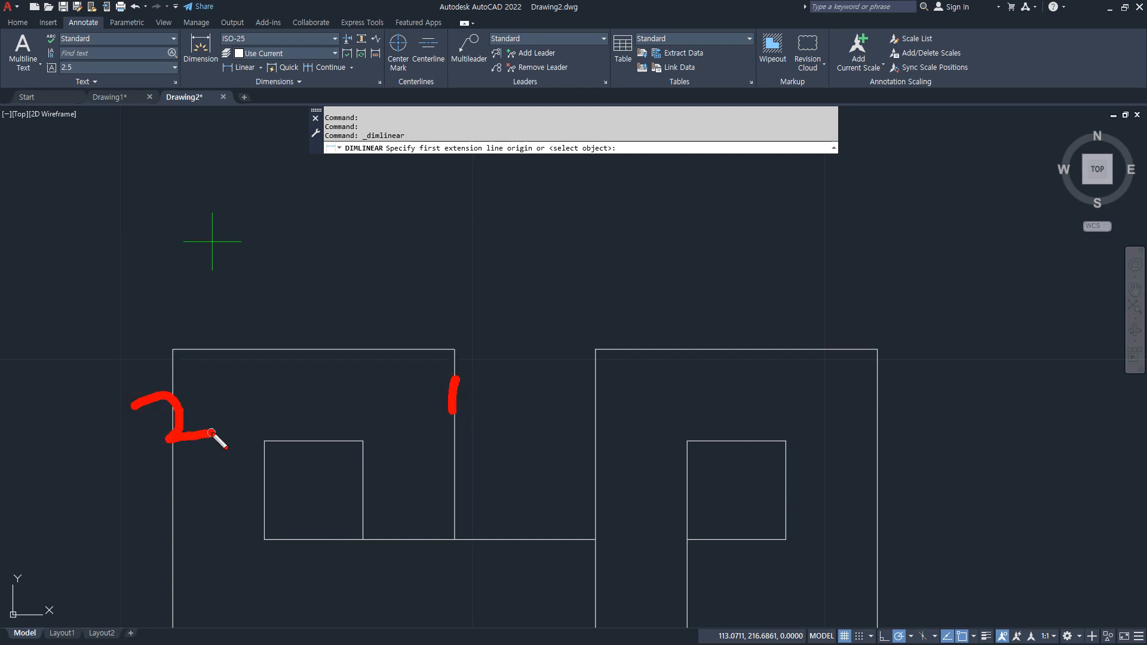
left_click_drag(131, 263, 0, 261)
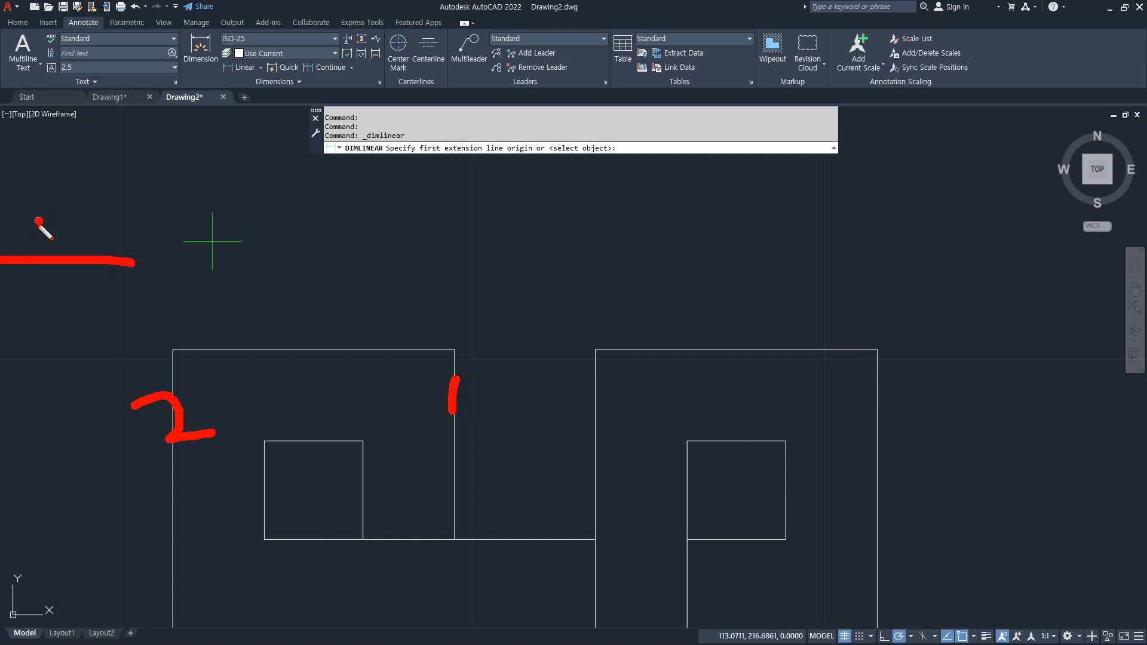
left_click_drag(38, 221, 42, 298)
key("Escape")
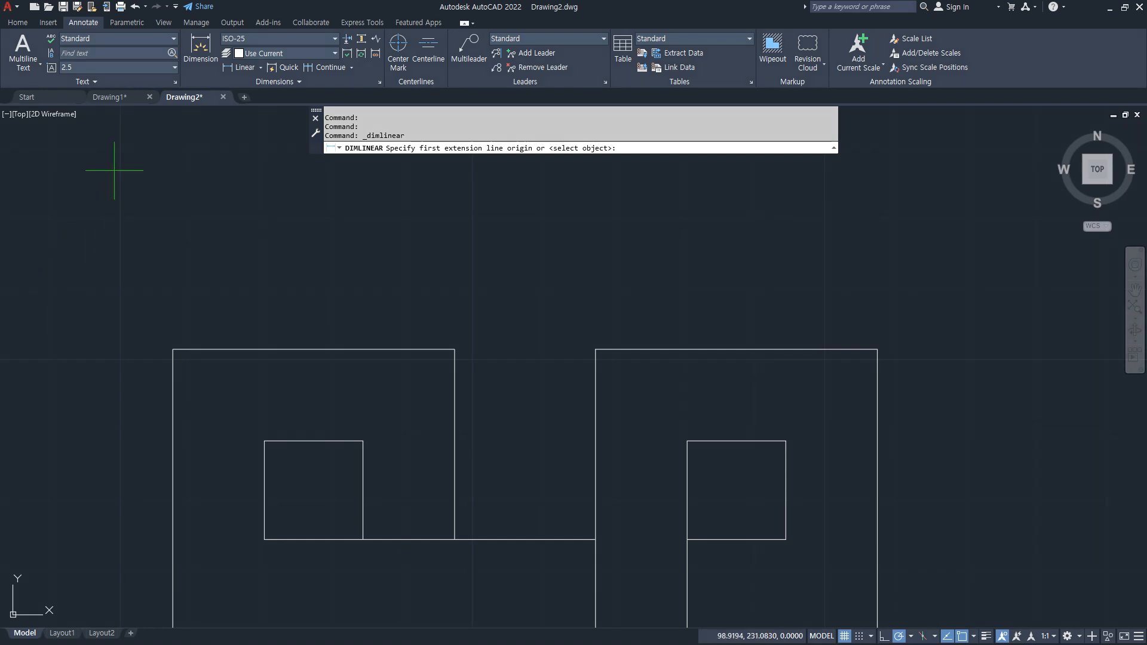
- Dimension the upper-left block's top edge from left to right, with continued dimensions across the gap and the upper-right block's top edge
left_click(173, 350)
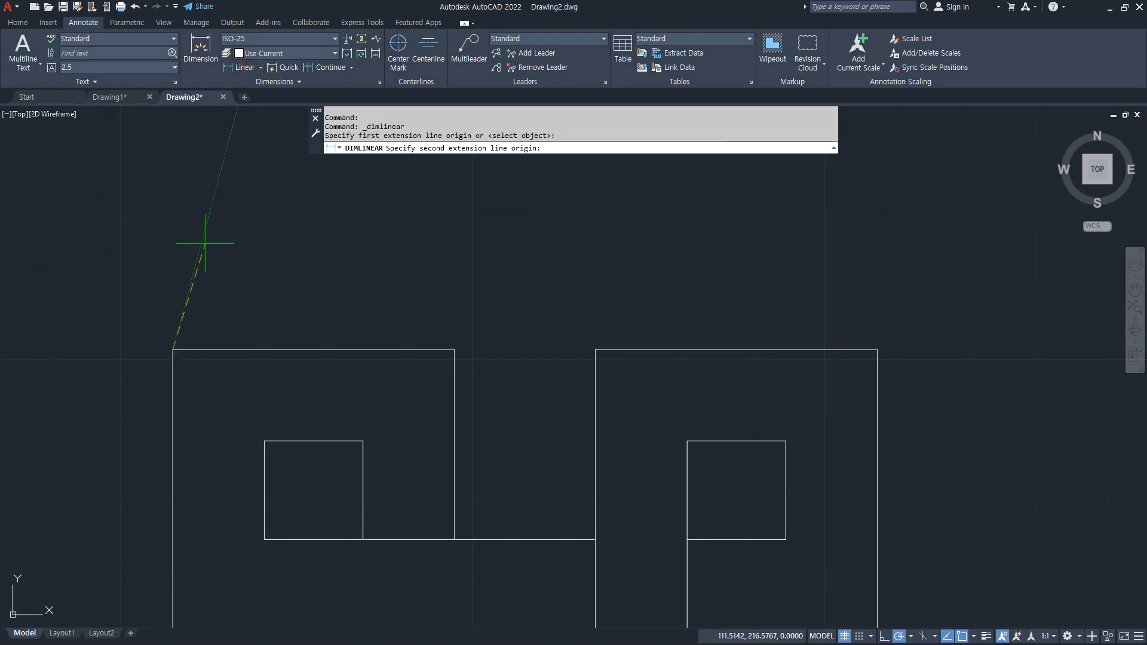
left_click(455, 350)
left_click(354, 266)
left_click(323, 67)
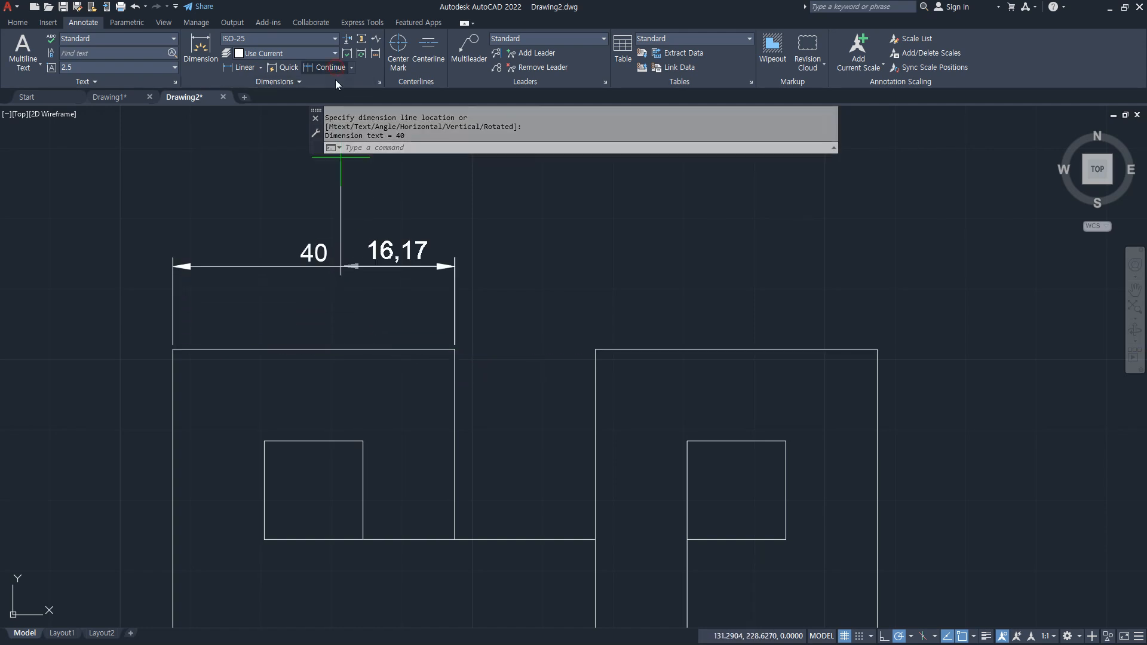
left_click(596, 349)
key("Escape")
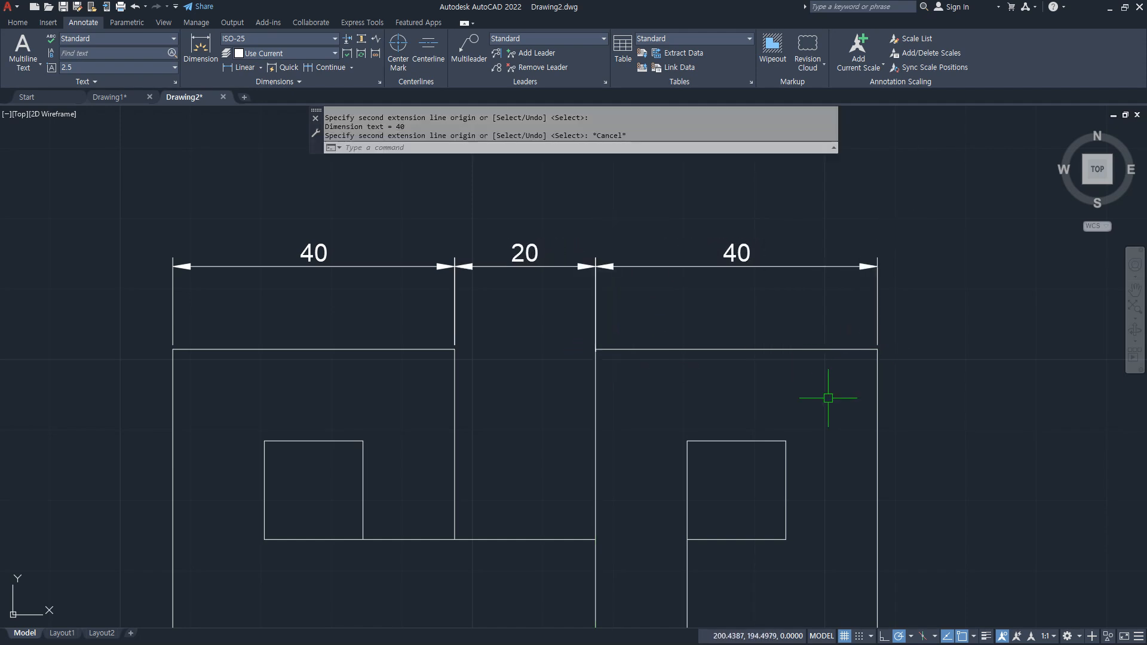
- Erase the whole chain of horizontal dimensions above the two upper blocks
left_click(737, 290)
left_click(451, 246)
key("Delete")
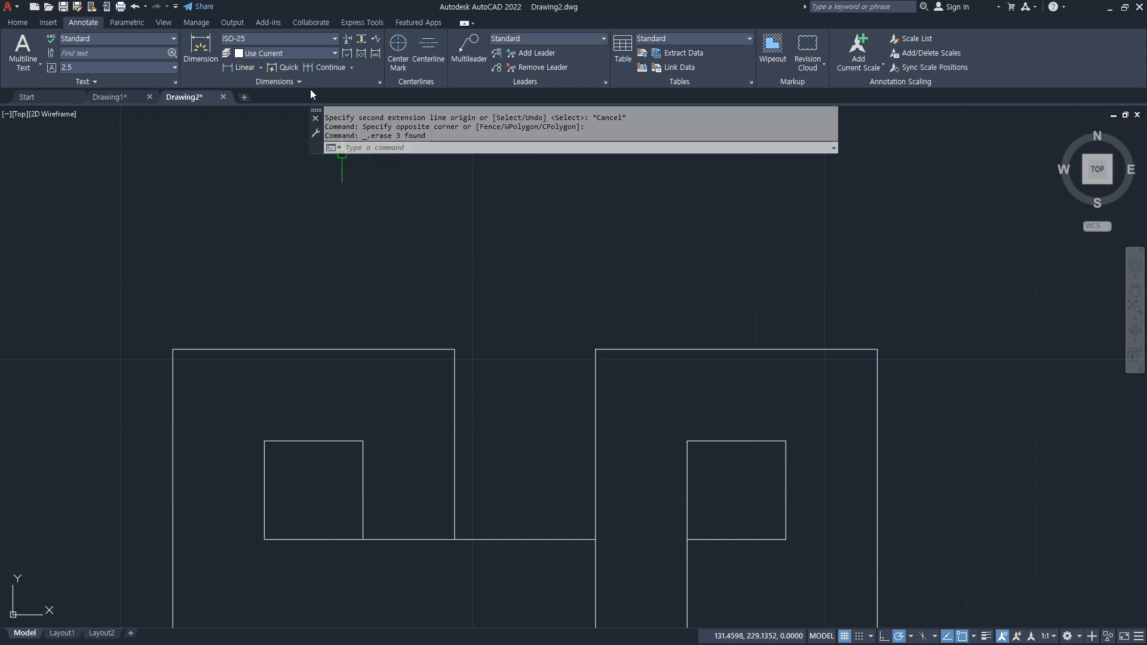
- Add a linear dimension above the upper-left block's top edge, picking its right corner first and its left corner second
left_click(259, 68)
left_click(453, 349)
left_click(172, 348)
left_click(230, 276)
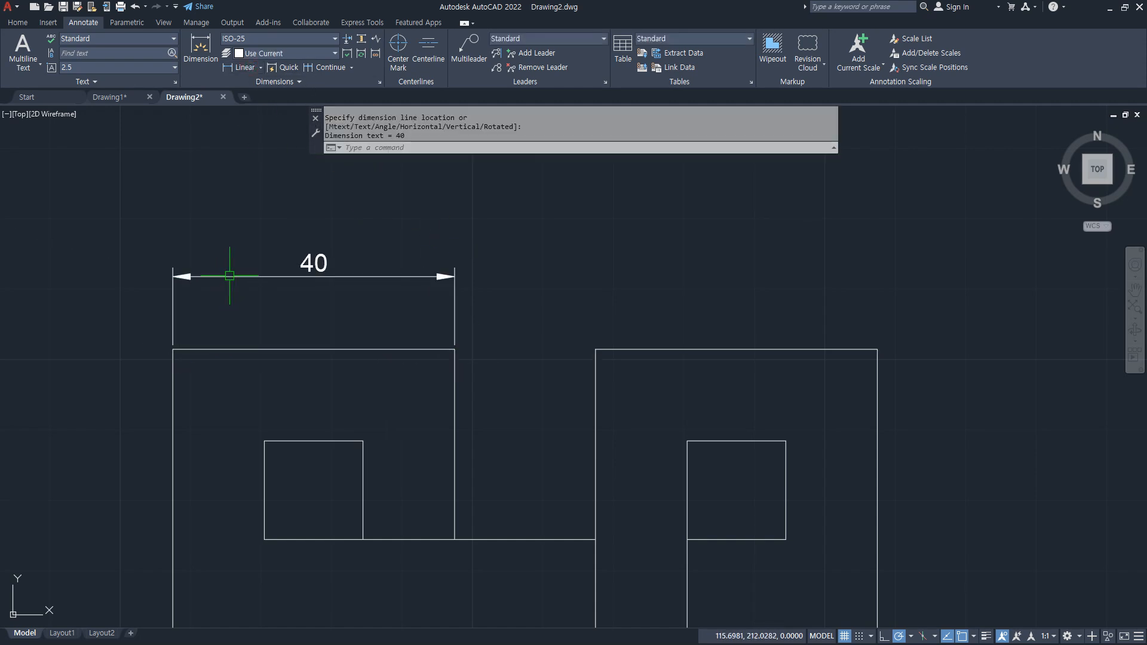
- Continue from that dimension's right extension line, using the Select option, across the gap and the upper-right block's top edge
left_click(324, 68)
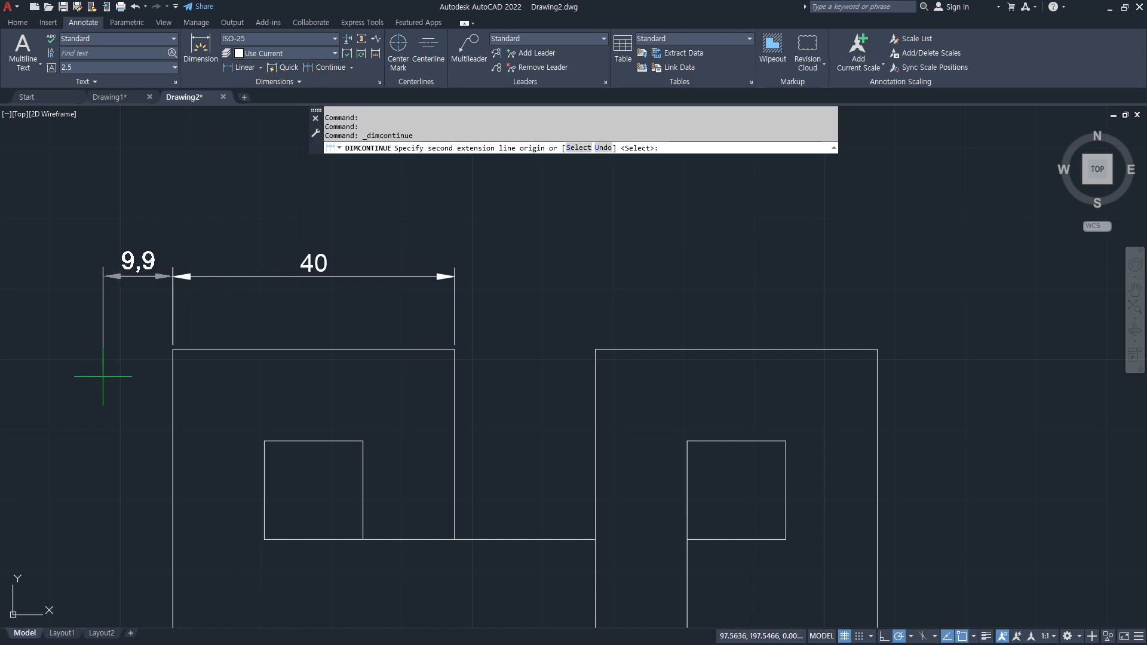
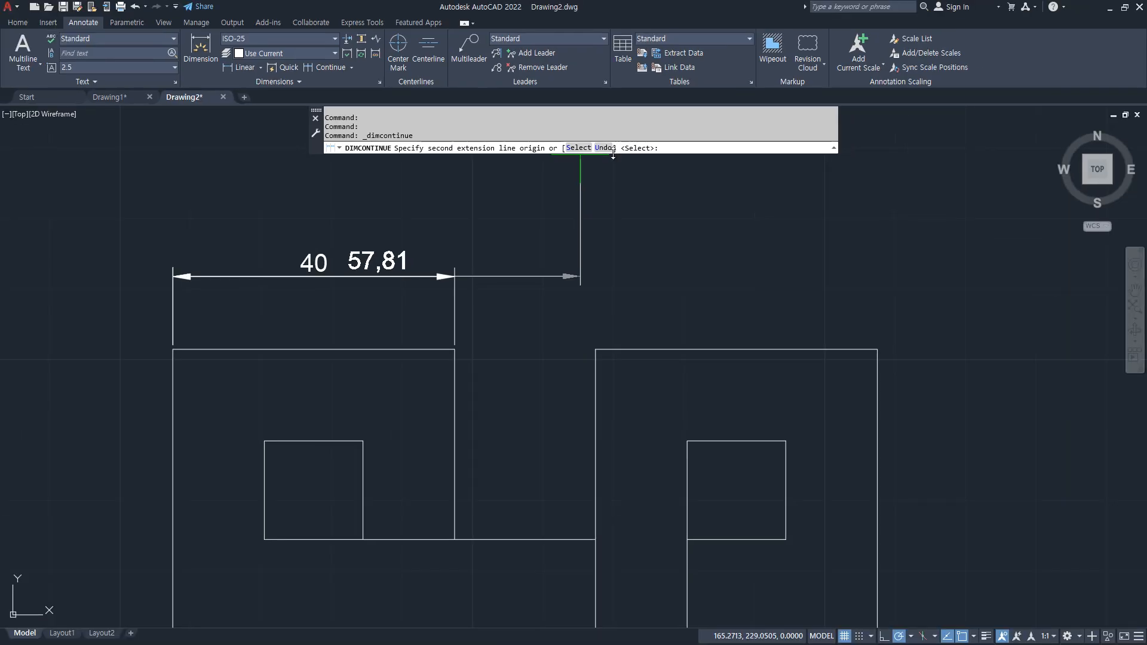
key("Return")
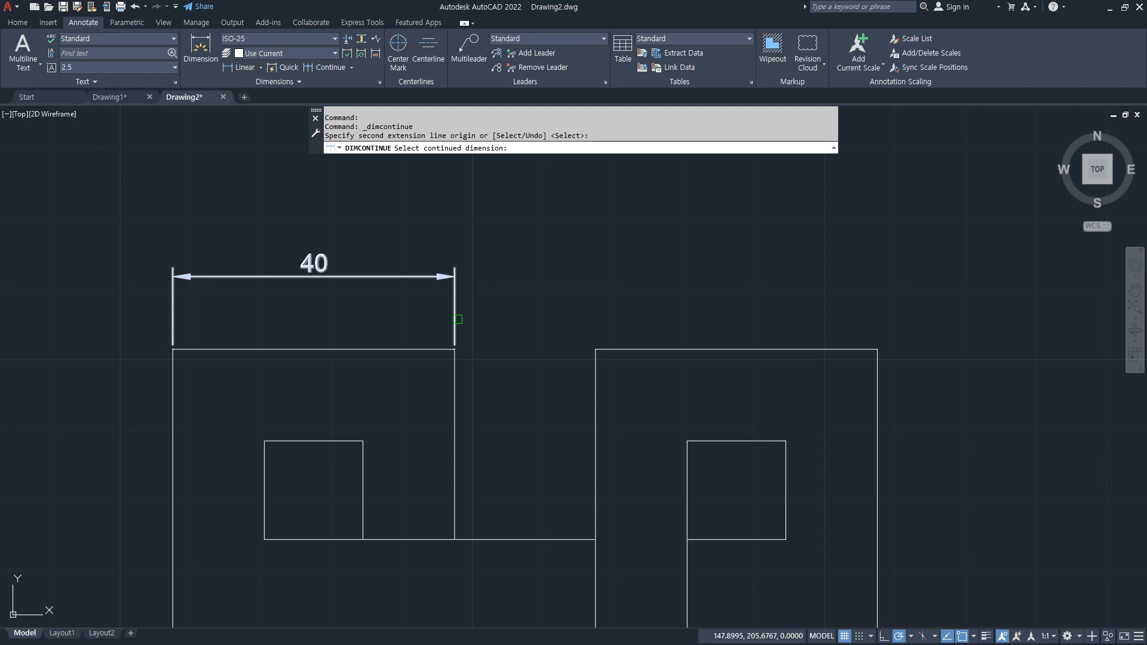
left_click(458, 319)
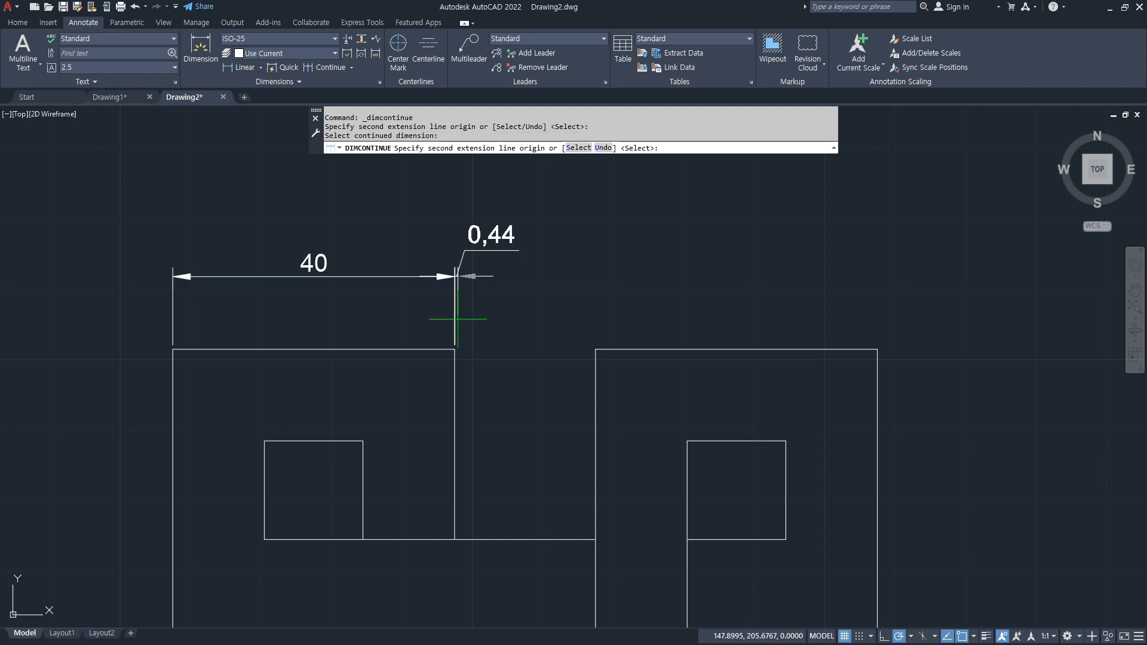
left_click(595, 350)
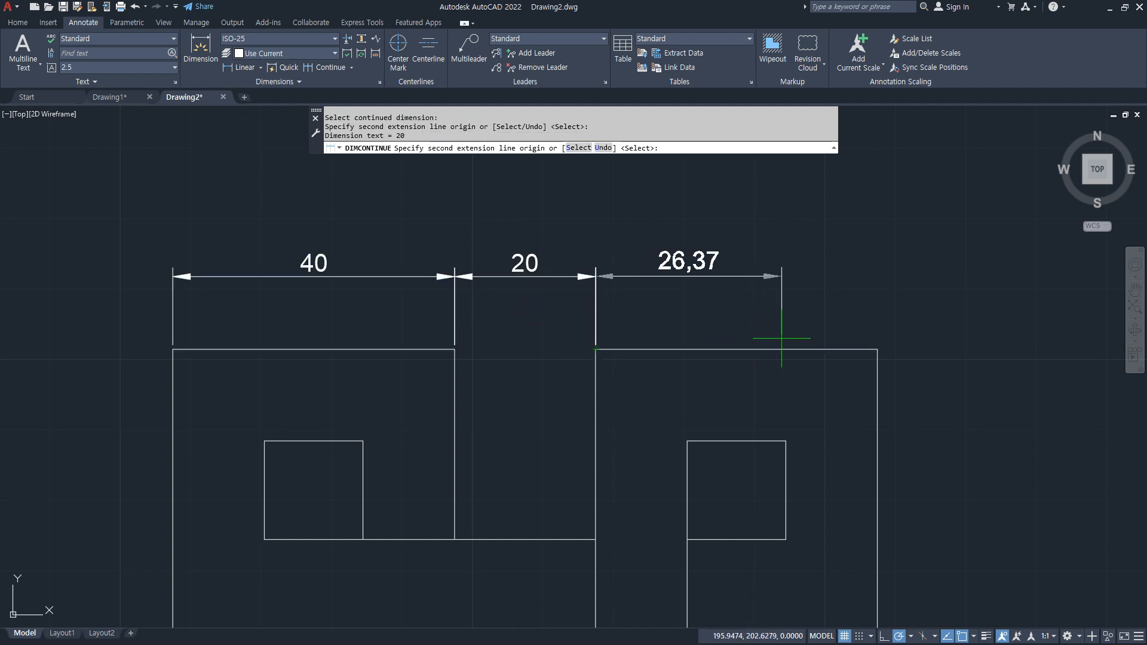
left_click(876, 350)
key("Escape")
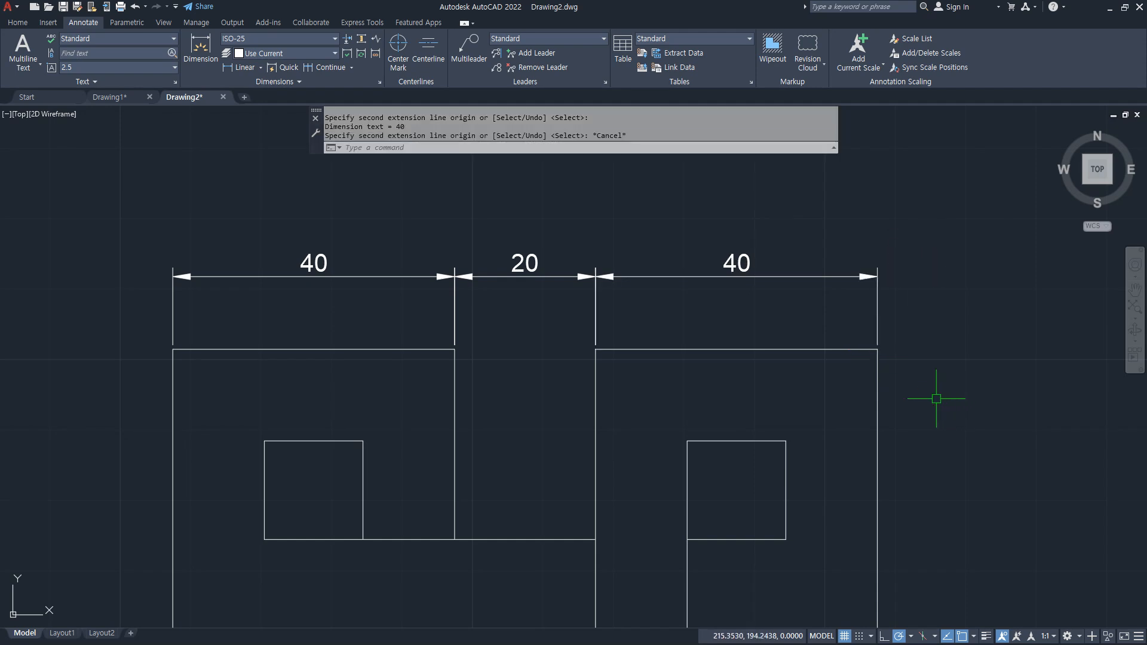
key("Escape")
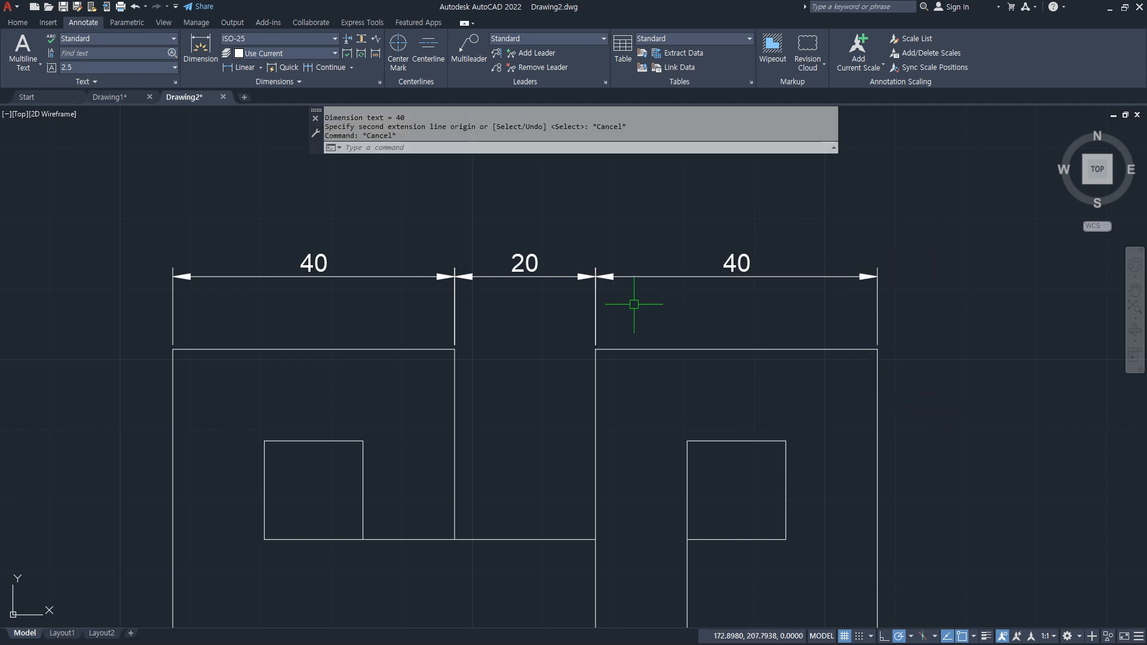
- Erase the dimension above the upper-right block's top edge
left_click(700, 275)
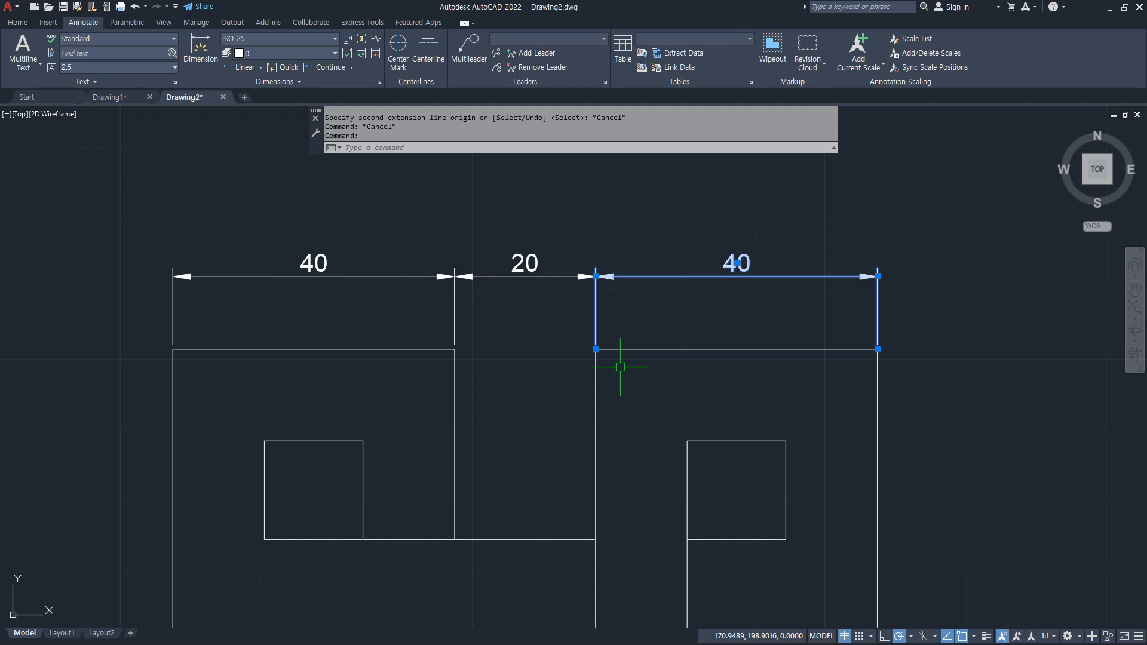
key("Delete")
mouse_move(711, 340)
left_mouse_down()
mouse_move(764, 323)
mouse_move(670, 241)
mouse_move(670, 332)
mouse_move(766, 317)
left_mouse_up()
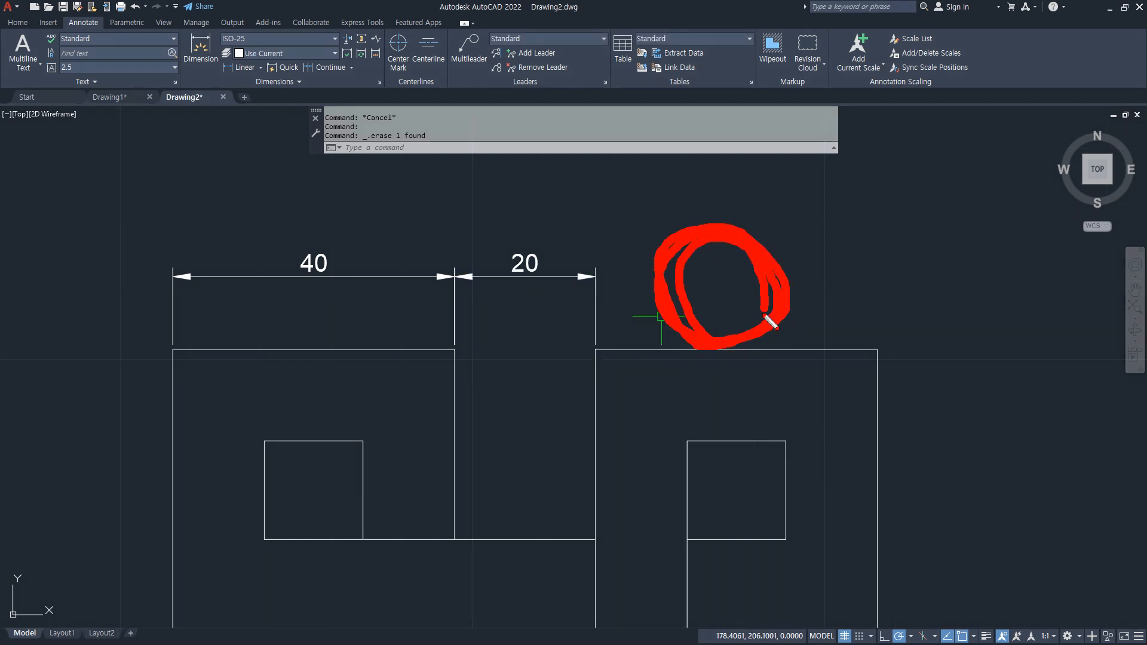
key("Escape")
left_click(234, 68)
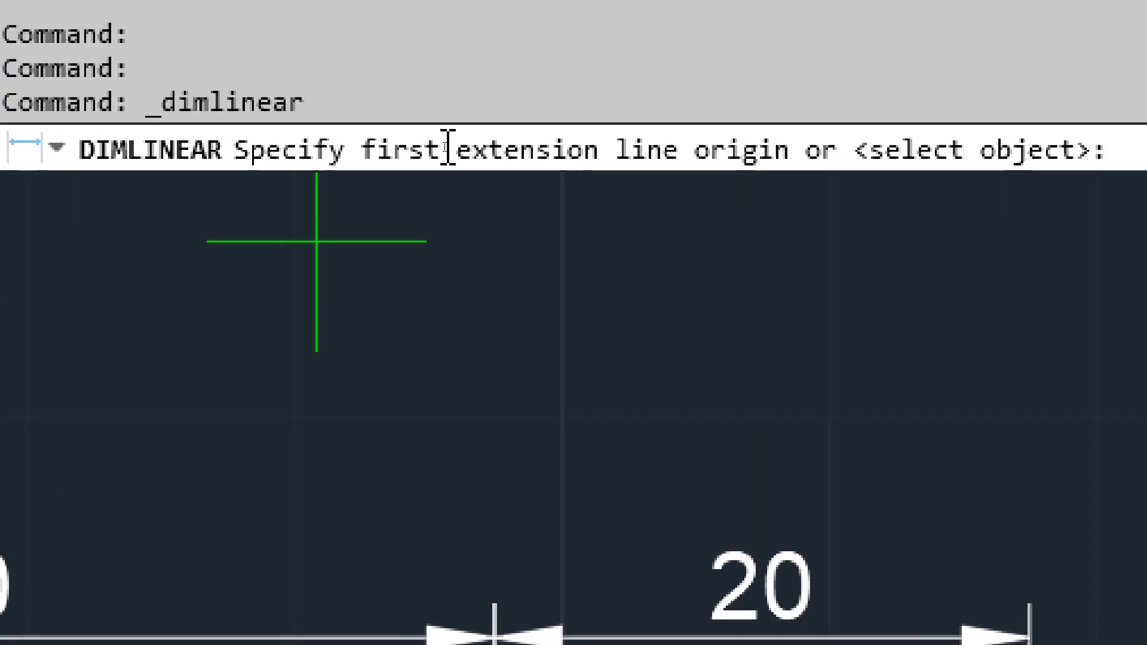
key("Escape")
key("Escape")
key("Escape")
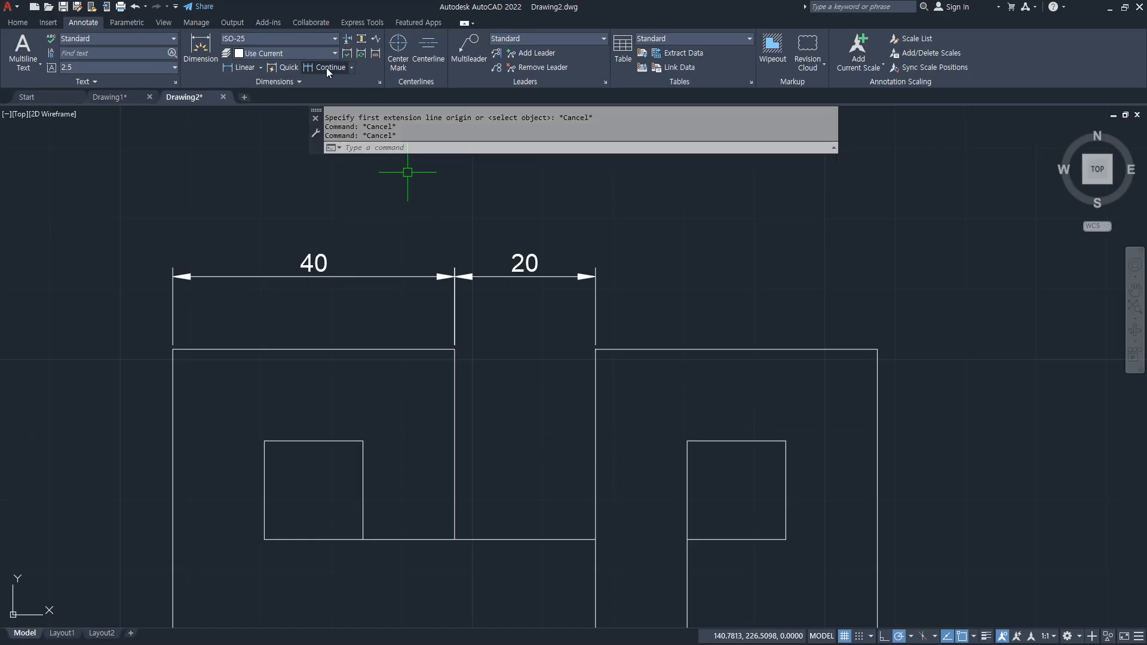
- Continue from the gap dimension's right extension line to the upper-right block's outer top corner
left_click(326, 66)
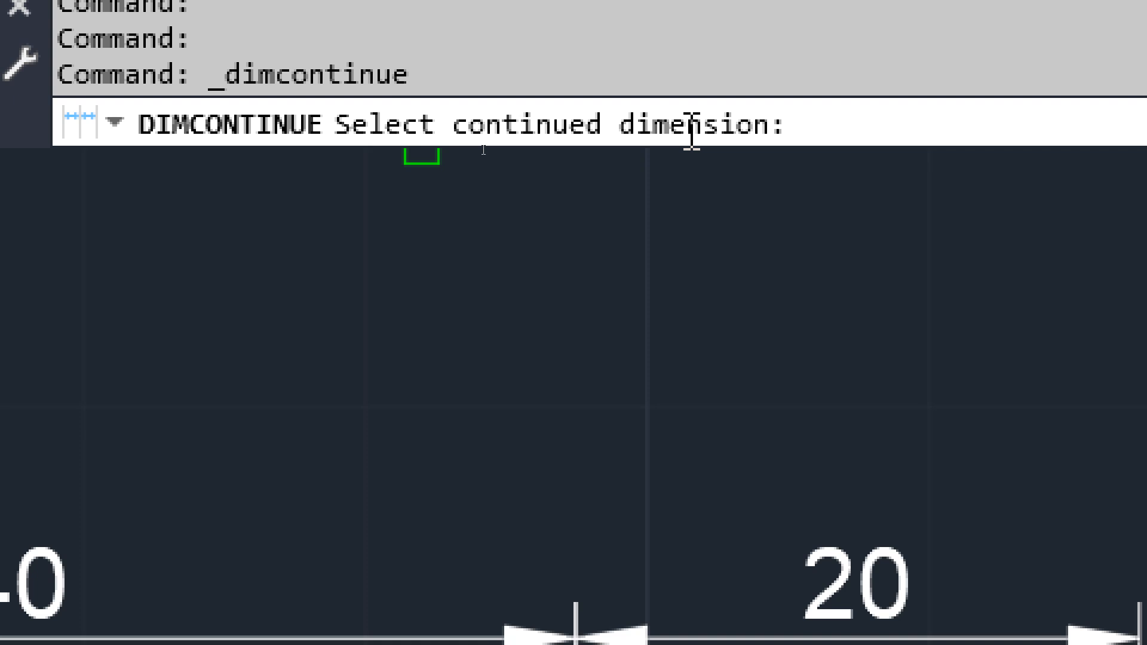
left_click(597, 307)
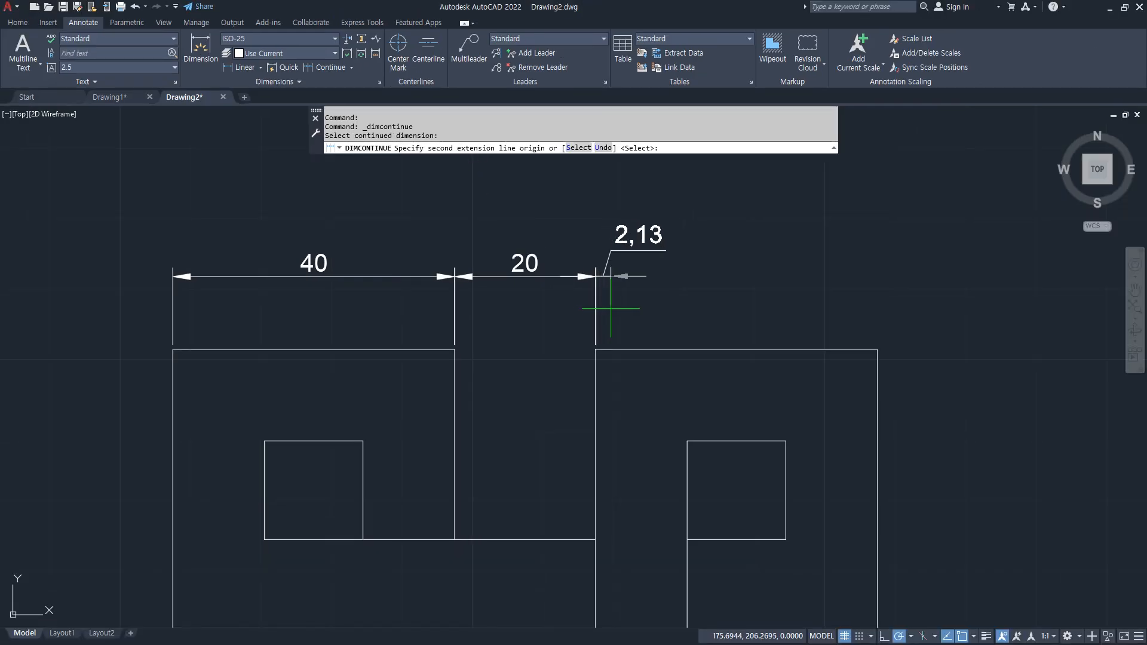
left_click(874, 350)
key("Escape")
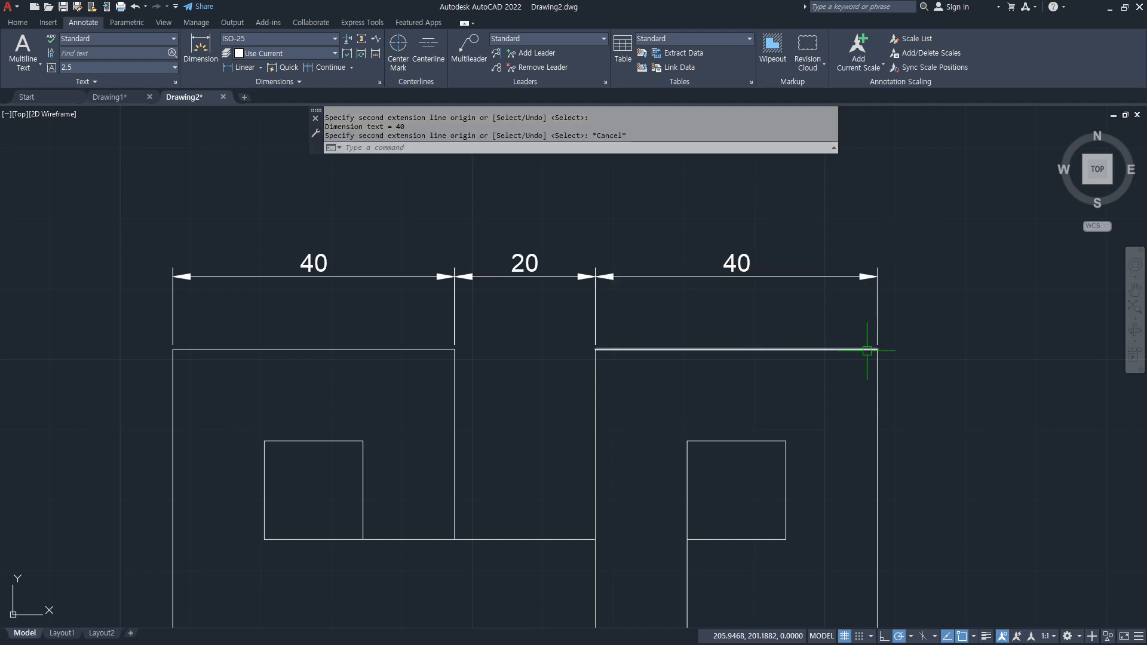
- Erase the two continued dimensions above the gap and the upper-right block
left_click(661, 312)
left_click(520, 249)
type("e")
key("Return")
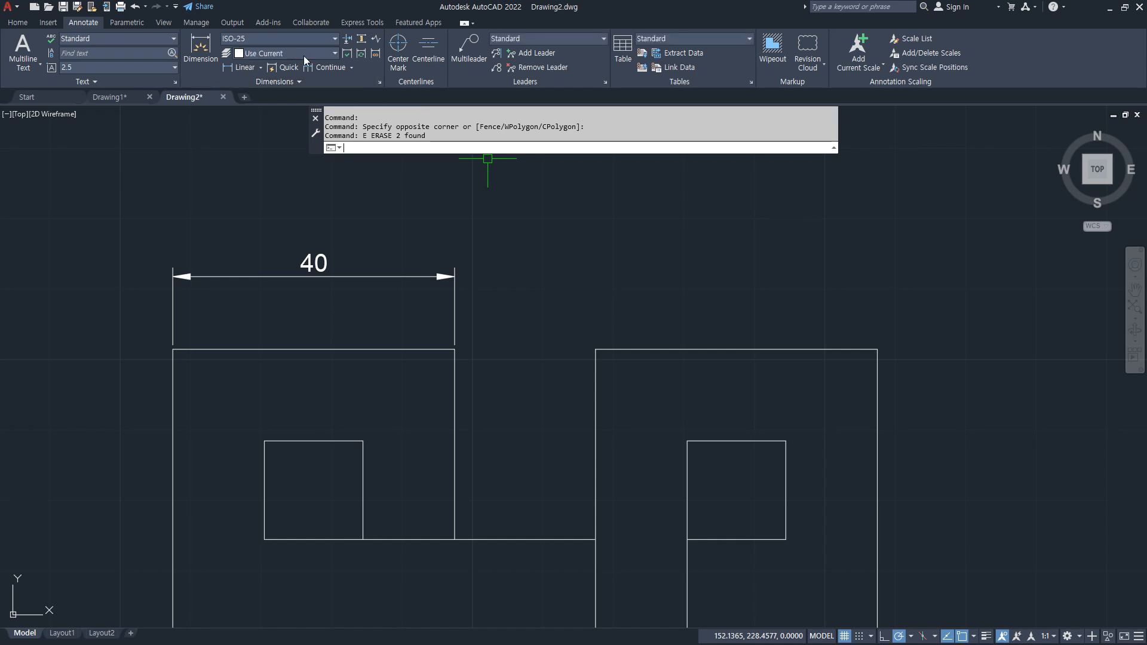
- Erase the linear dimension above the upper-left block's top edge
left_click(377, 306)
left_click(252, 246)
type("r")
key("Return")
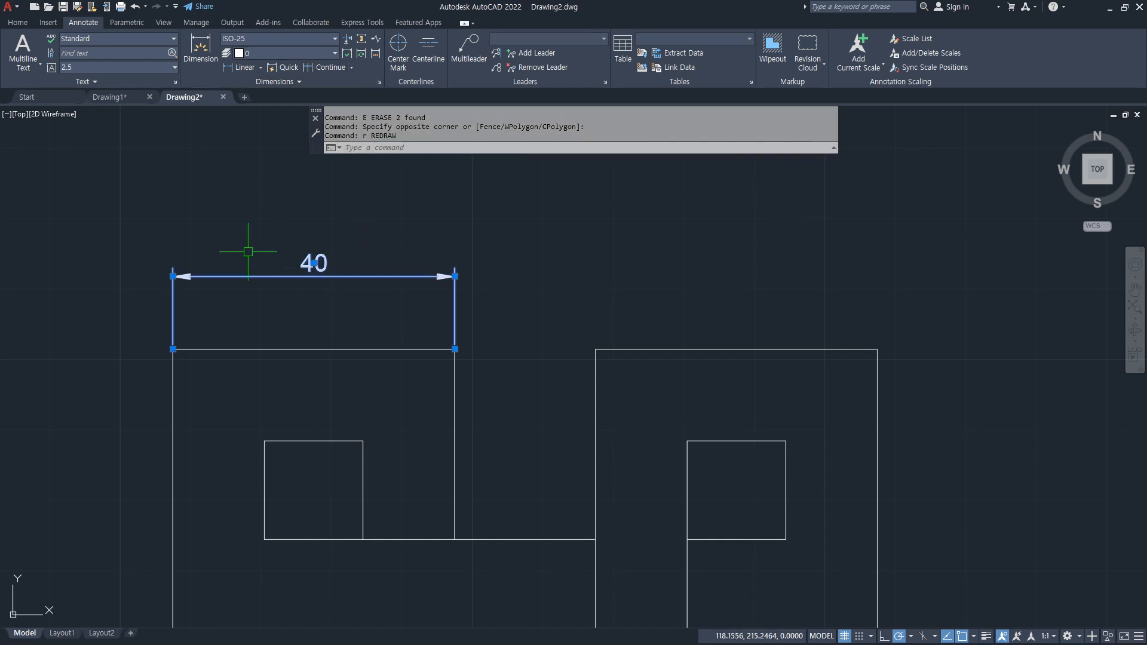
key("Delete")
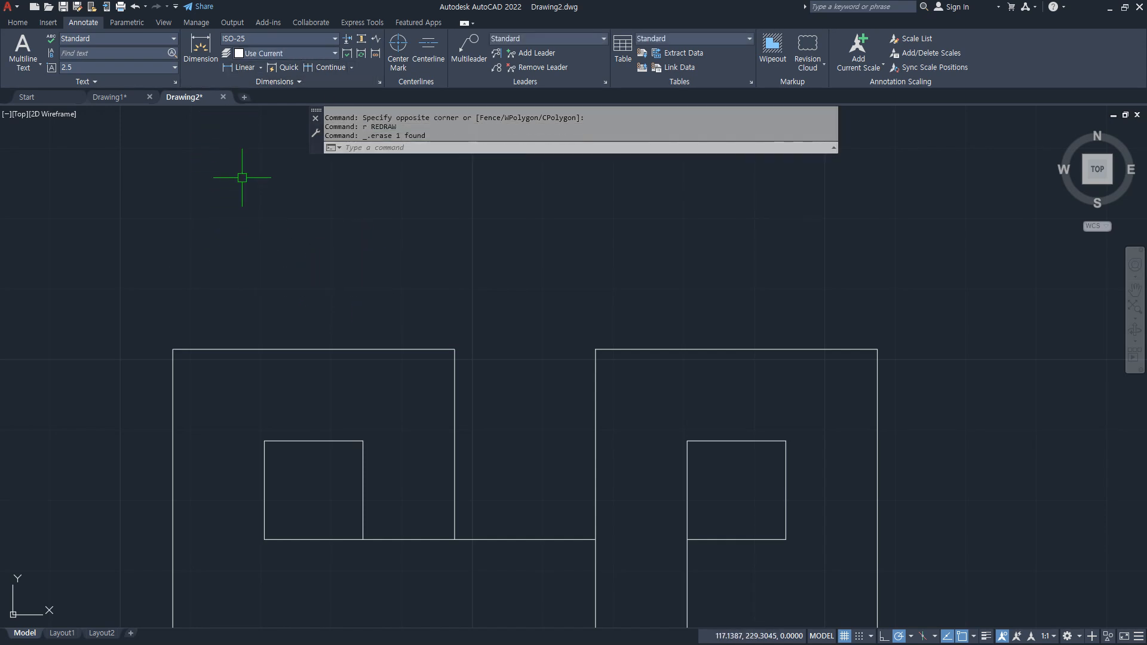
- Place a horizontal linear dimension above the upper-left block, between its two top corners
left_click(245, 67)
left_click(175, 359)
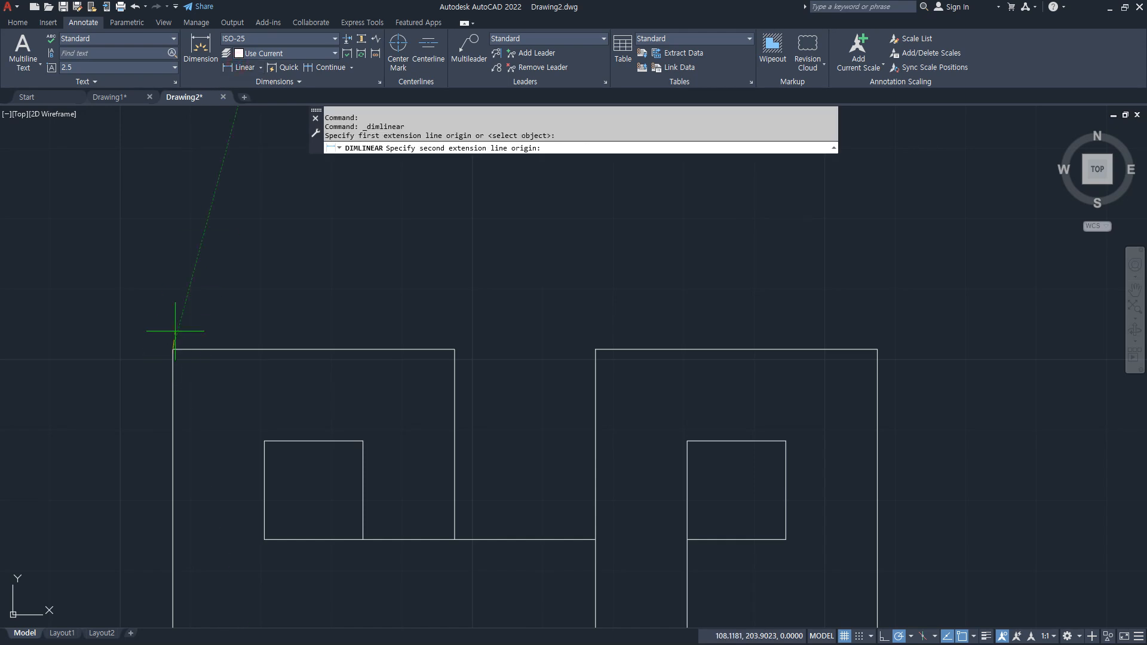
left_click(455, 349)
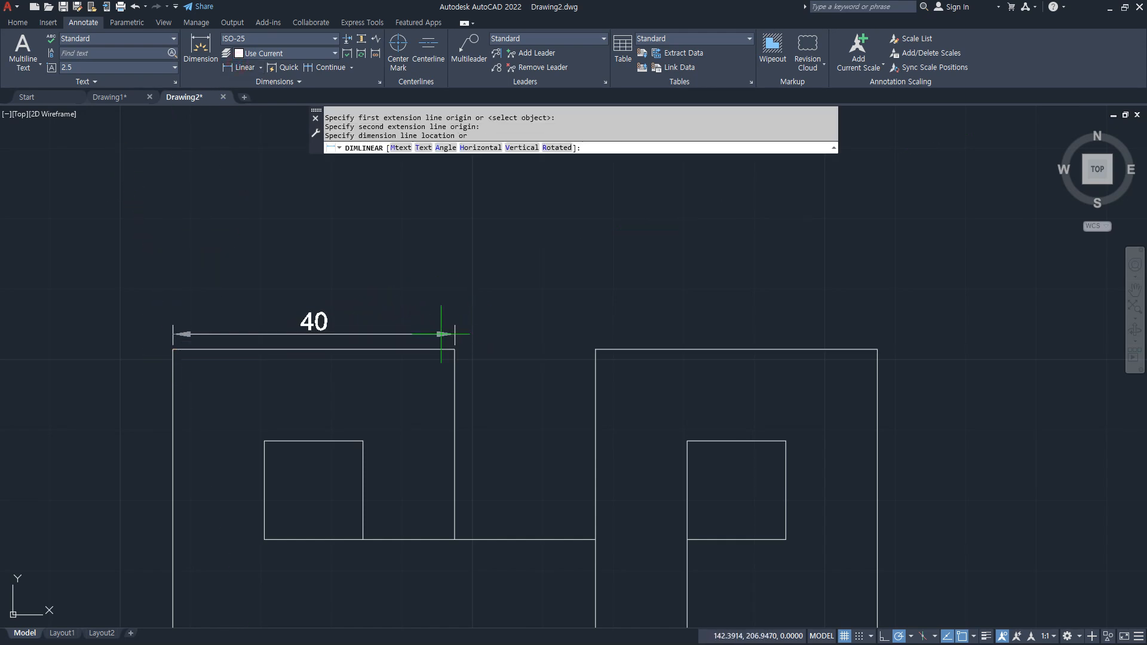
left_click(384, 291)
mouse_move(176, 330)
left_mouse_down()
mouse_move(161, 231)
mouse_move(614, 267)
mouse_move(596, 344)
left_mouse_up()
mouse_move(161, 179)
left_mouse_down()
mouse_move(162, 254)
mouse_move(648, 213)
mouse_move(866, 218)
mouse_move(869, 361)
left_mouse_up()
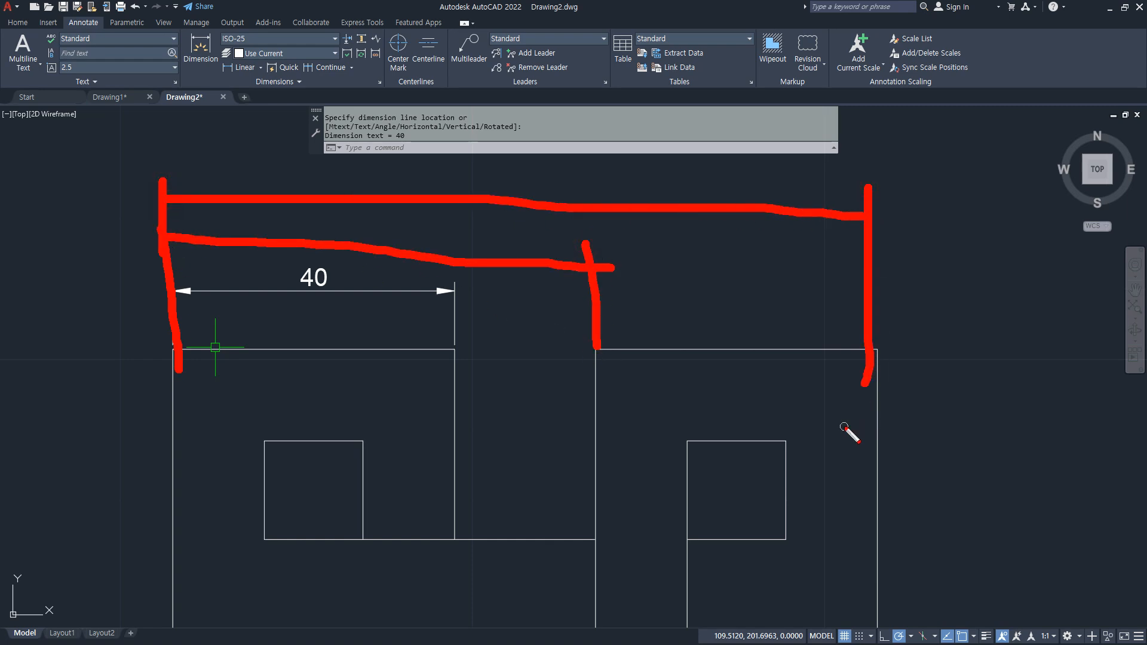
key("Escape")
- Add baseline dimensions from the upper-left block's outer corner to the upper-right block's inner and outer top corners
left_click(352, 68)
left_click(338, 111)
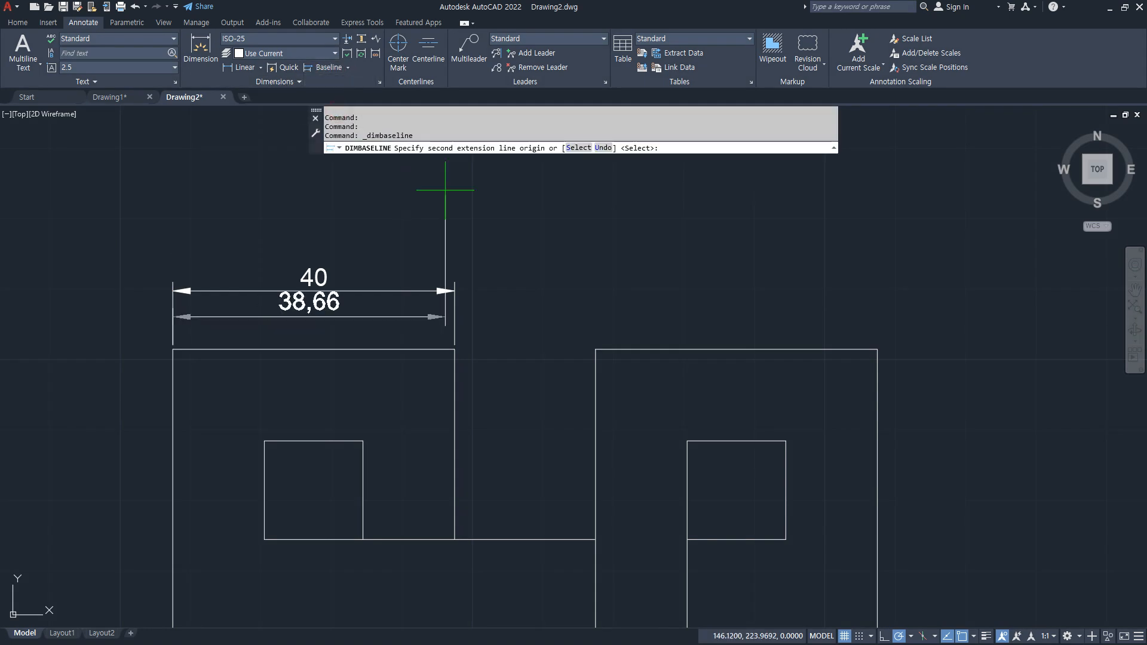
left_click(596, 349)
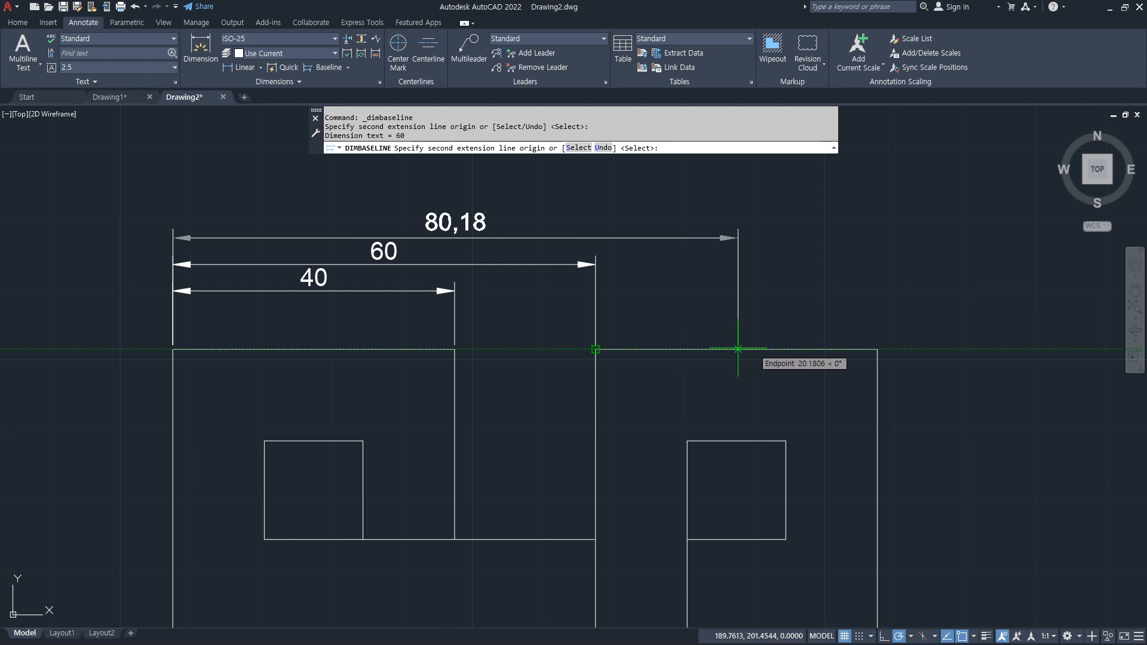
left_click(876, 349)
key("Escape")
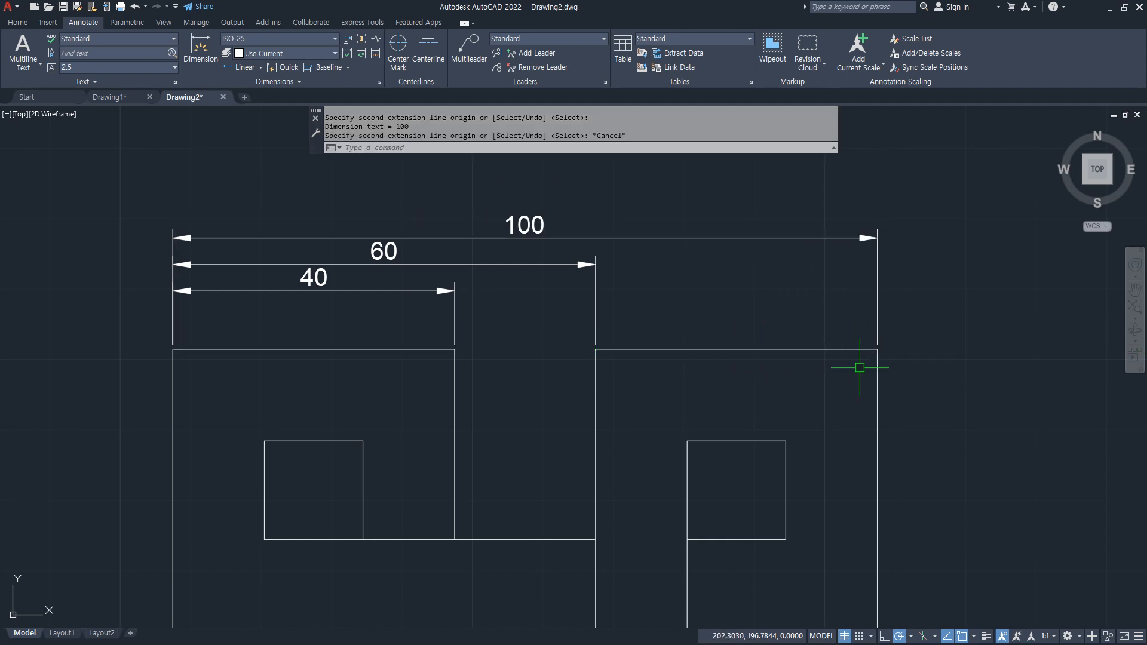
middle_click_drag(599, 366, 626, 412)
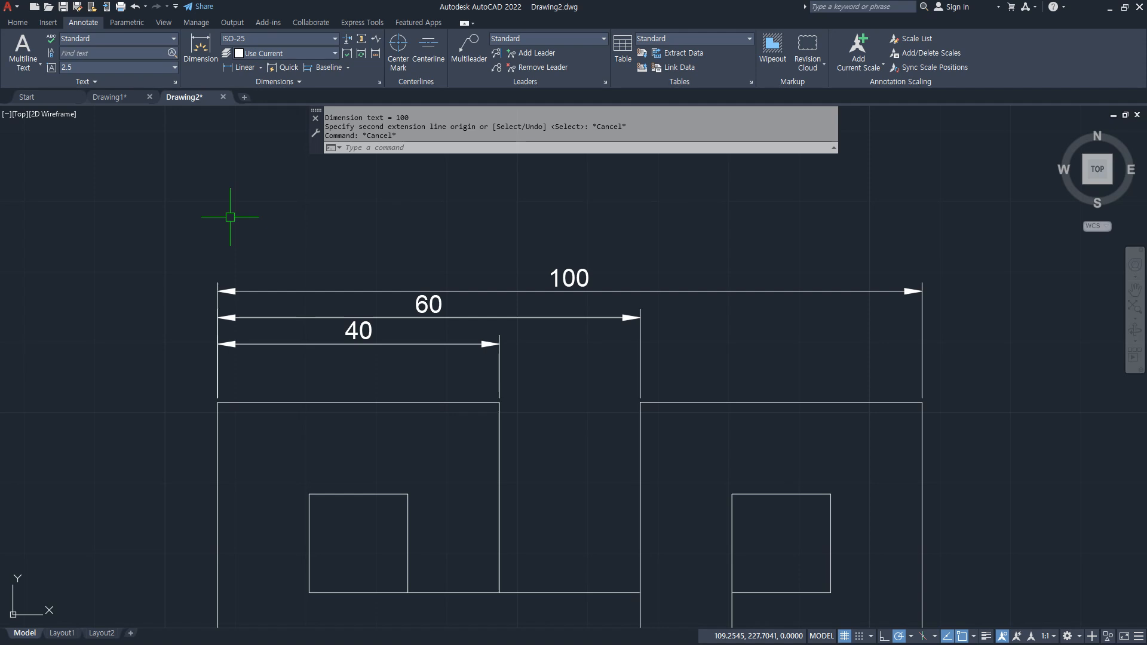
key("ctrl+2")
left_click_drag(210, 260, 211, 523)
mouse_move(217, 347)
left_mouse_down()
mouse_move(501, 348)
mouse_move(493, 418)
left_mouse_up()
mouse_move(211, 320)
left_mouse_down()
mouse_move(685, 320)
mouse_move(638, 412)
left_mouse_up()
mouse_move(218, 291)
left_mouse_down()
mouse_move(960, 291)
mouse_move(928, 427)
left_mouse_up()
key("Escape")
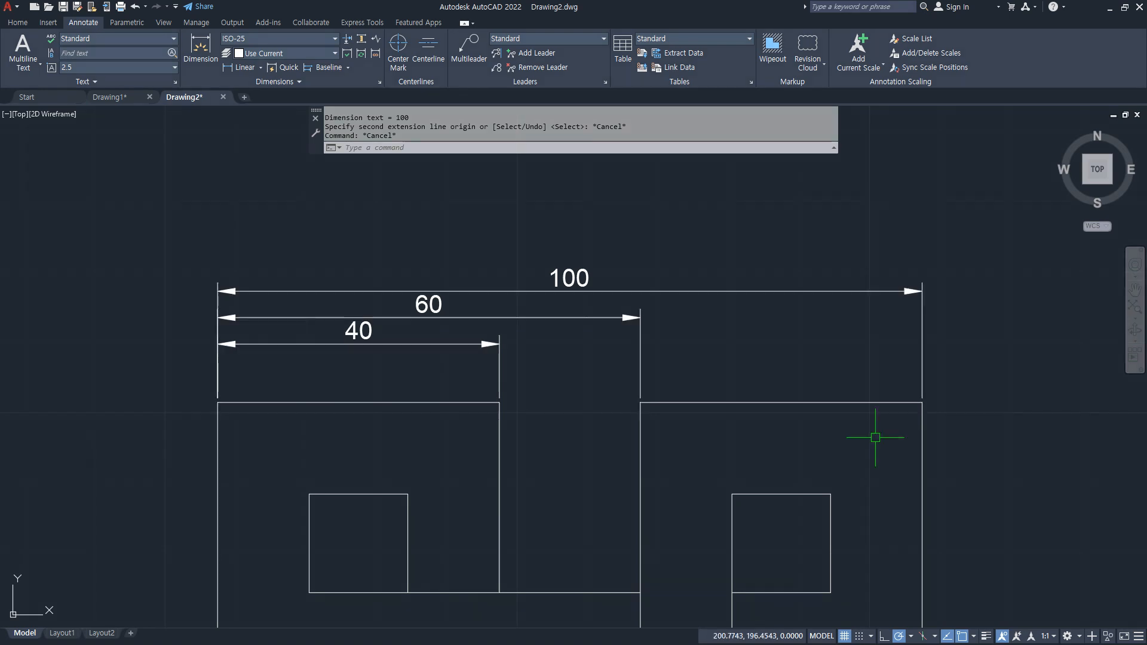
- Erase all three stacked dimensions above the two upper blocks
left_click(575, 375)
left_click(539, 242)
type("e")
key("Return")
left_click(512, 358)
left_click(332, 277)
type("e")
key("Return")
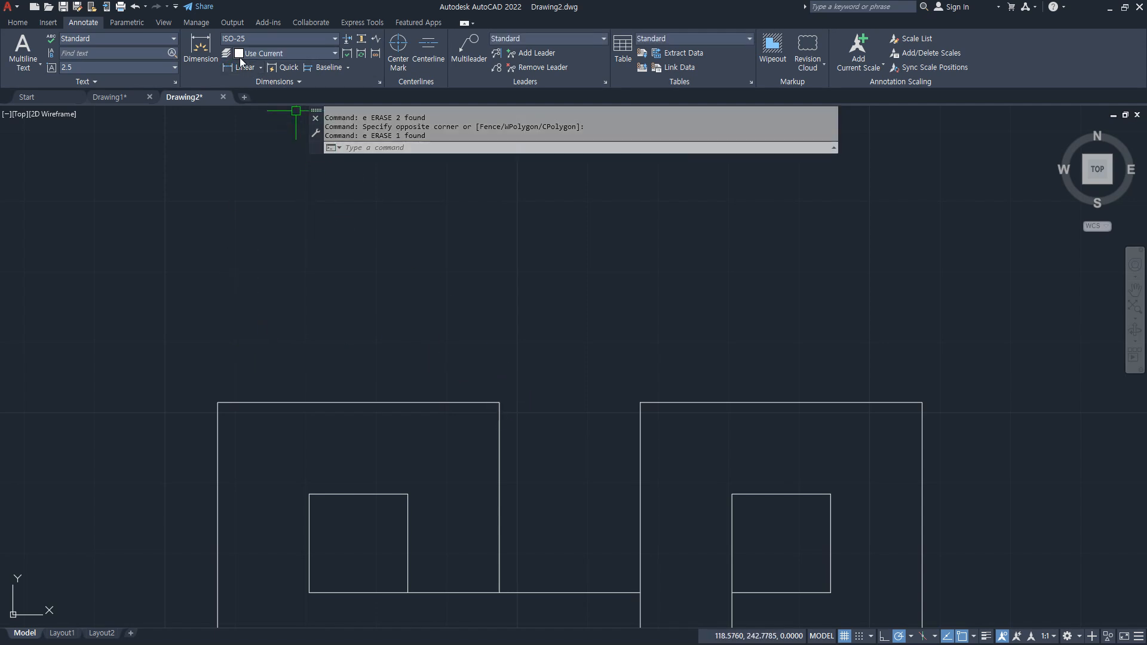
- Place a linear dimension across the upper-left block's top edge, picking its right corner first and its left corner second
left_click(242, 67)
left_click(500, 402)
left_click(218, 402)
left_click(222, 337)
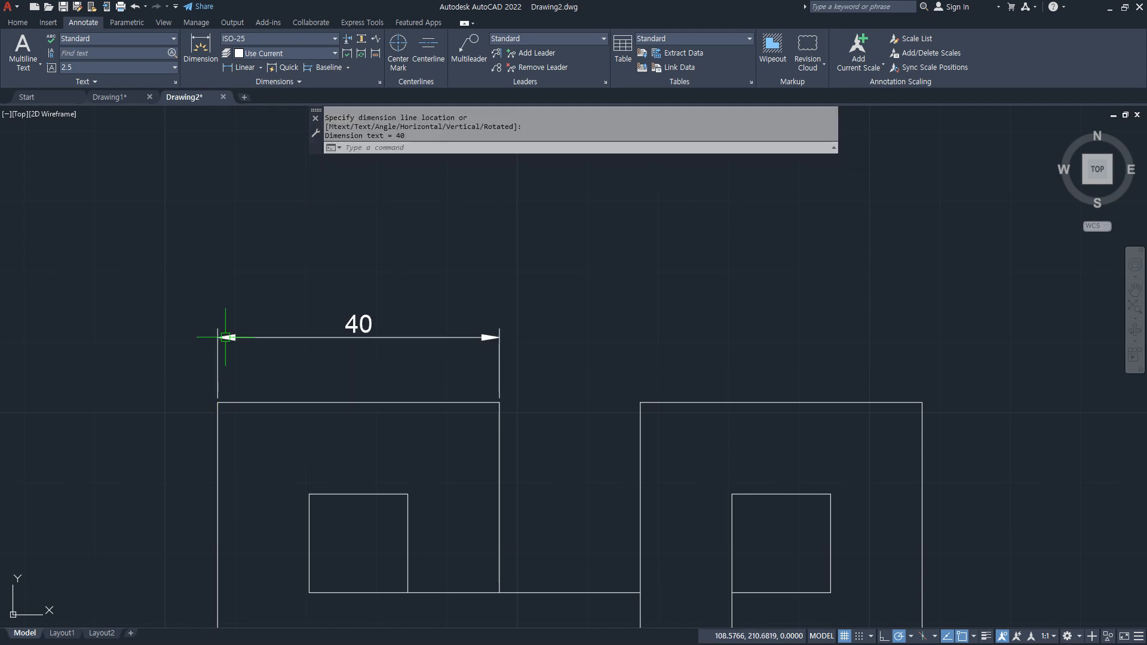
- Using the Select option, add baseline dimensions from the linear dimension's left extension line to the upper-right block's inner and outer top corners
left_click(319, 68)
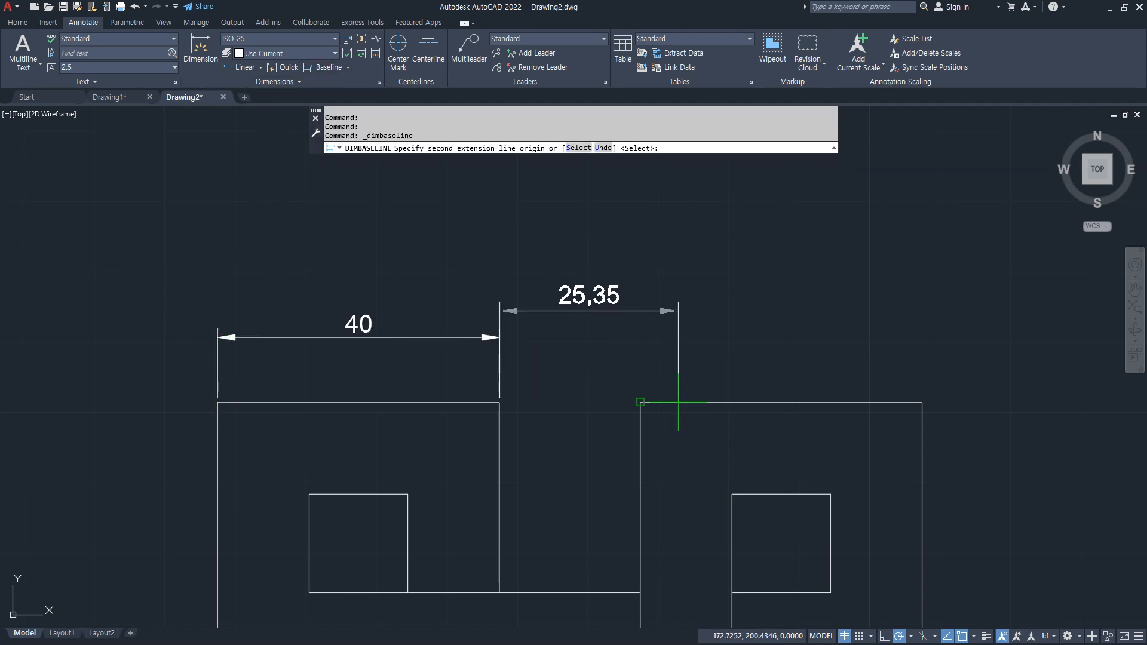
left_click_drag(495, 294, 490, 485)
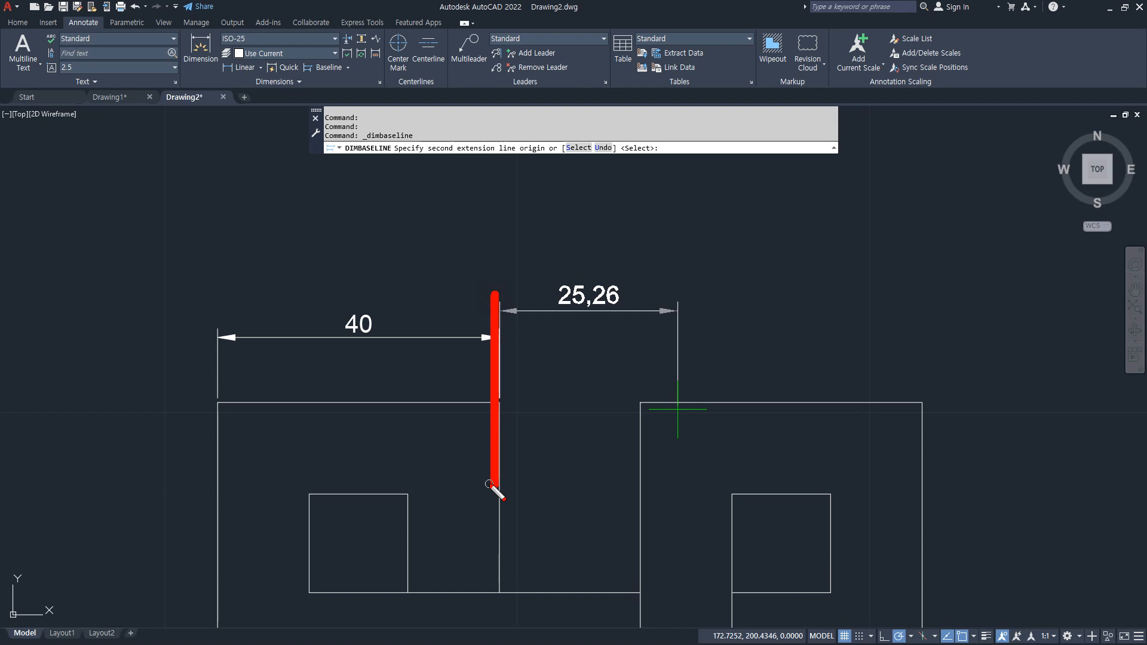
mouse_move(588, 192)
left_mouse_down()
mouse_move(604, 156)
mouse_move(588, 206)
left_mouse_up()
key("Escape")
key("Return")
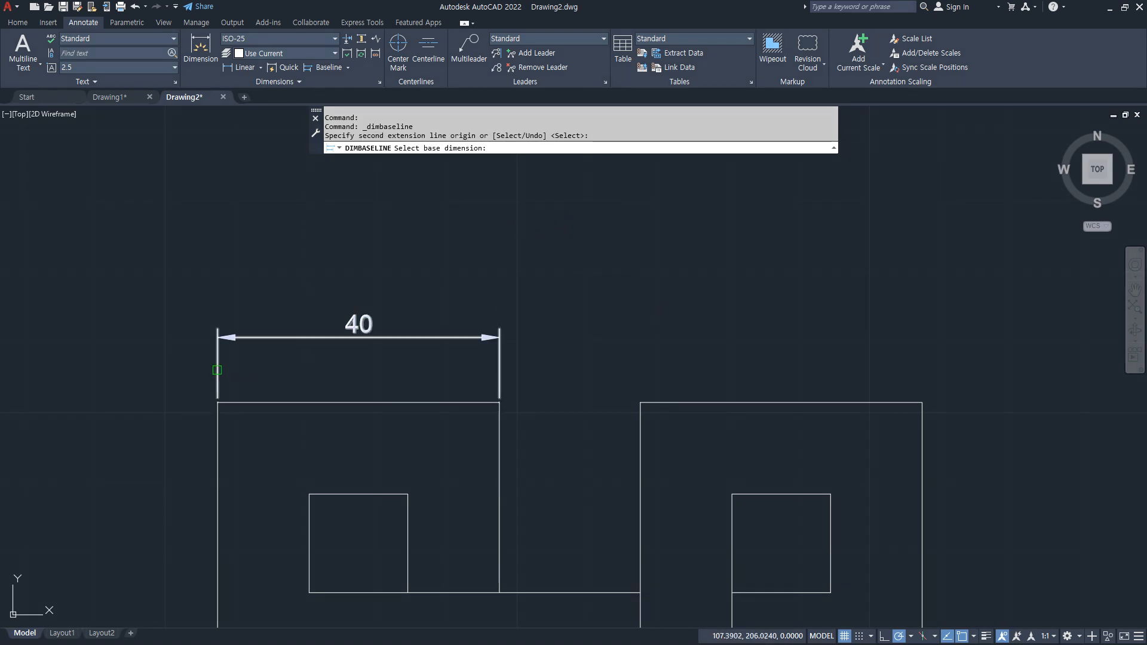
left_click(229, 376)
left_click(640, 402)
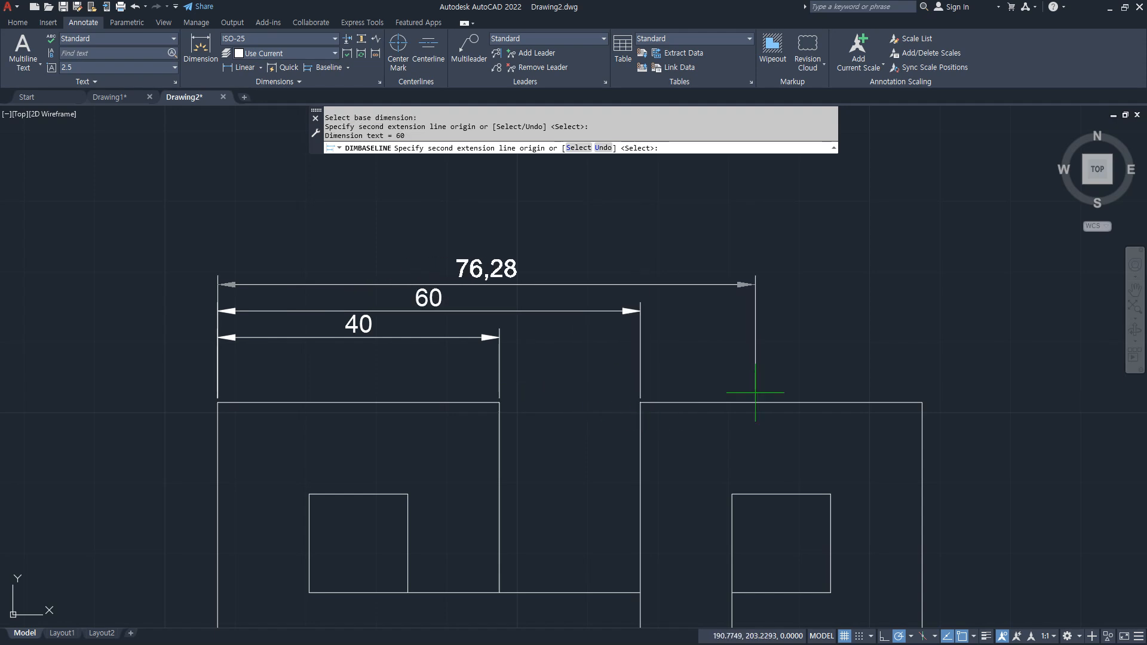
left_click(921, 401)
key("Escape")
- Erase the uppermost baseline dimension spanning both upper blocks
left_click(852, 297)
left_click(803, 253)
key("Delete")
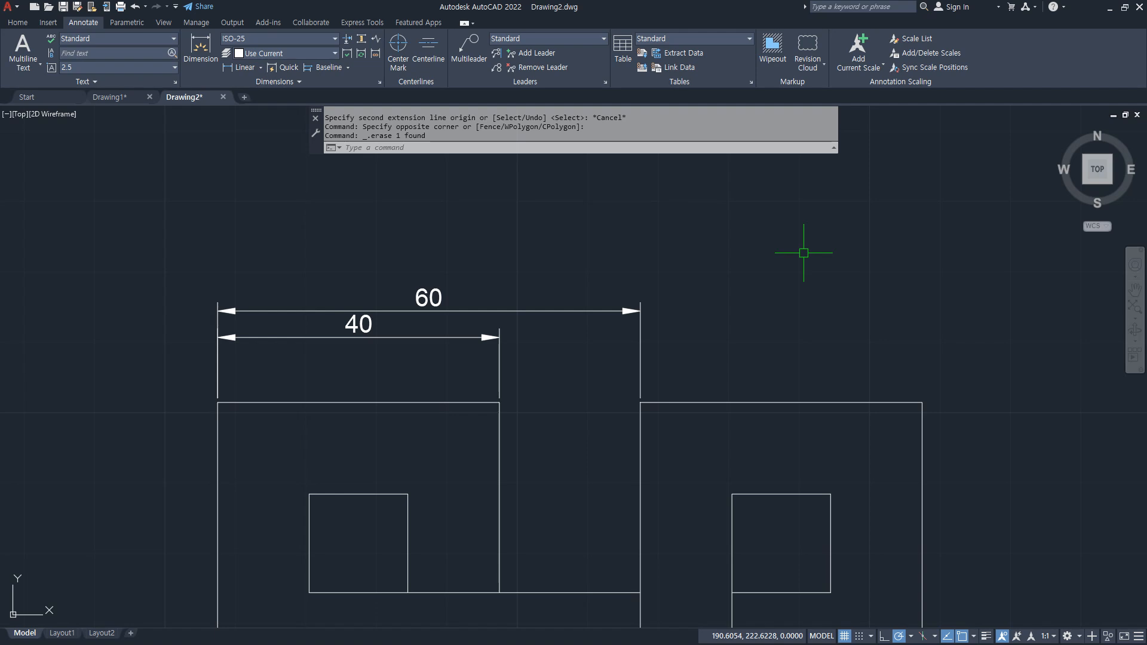
left_click(326, 67)
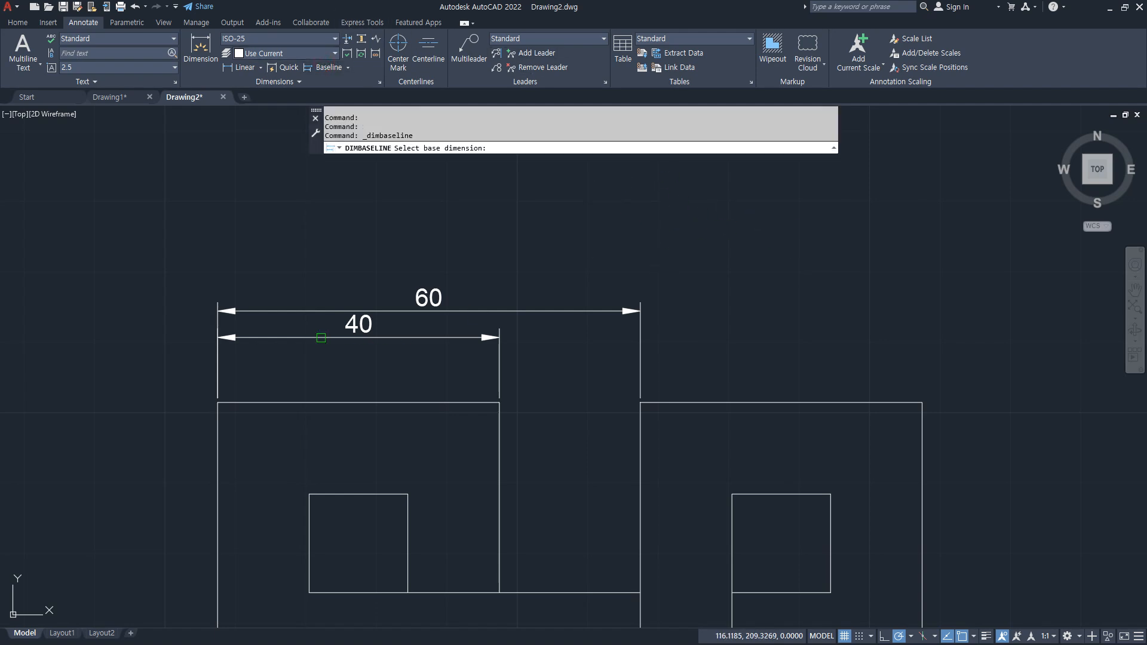
left_click(234, 338)
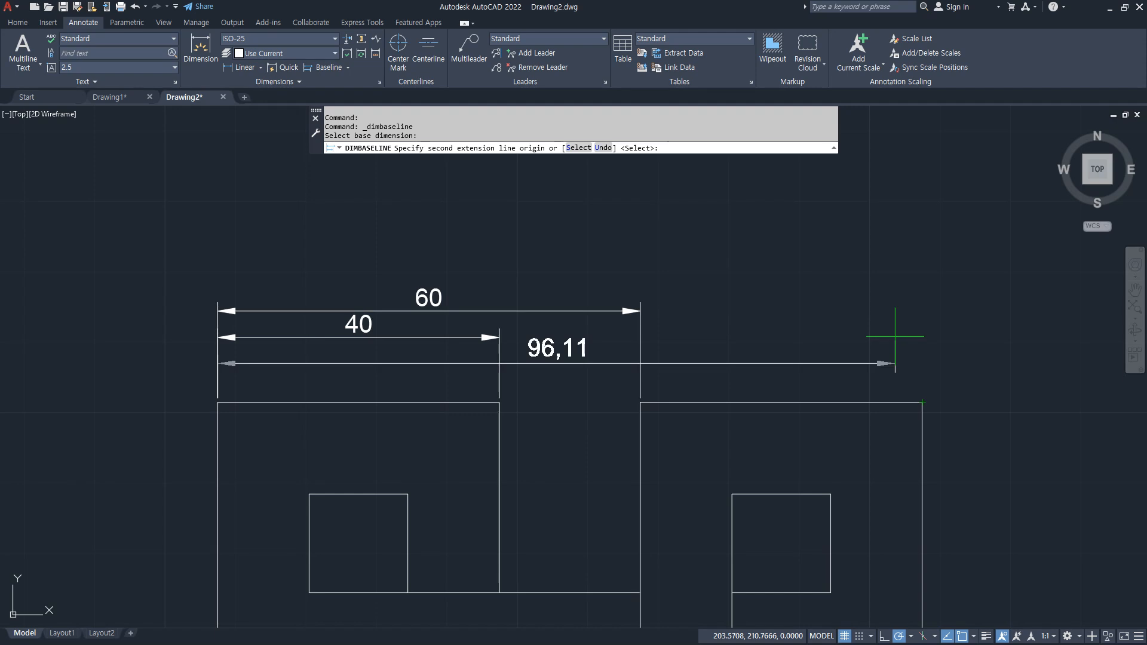
key("Escape")
- Using the Select option, add a baseline dimension based on the 60 dimension to the upper-right block's outer top corner
key("Return")
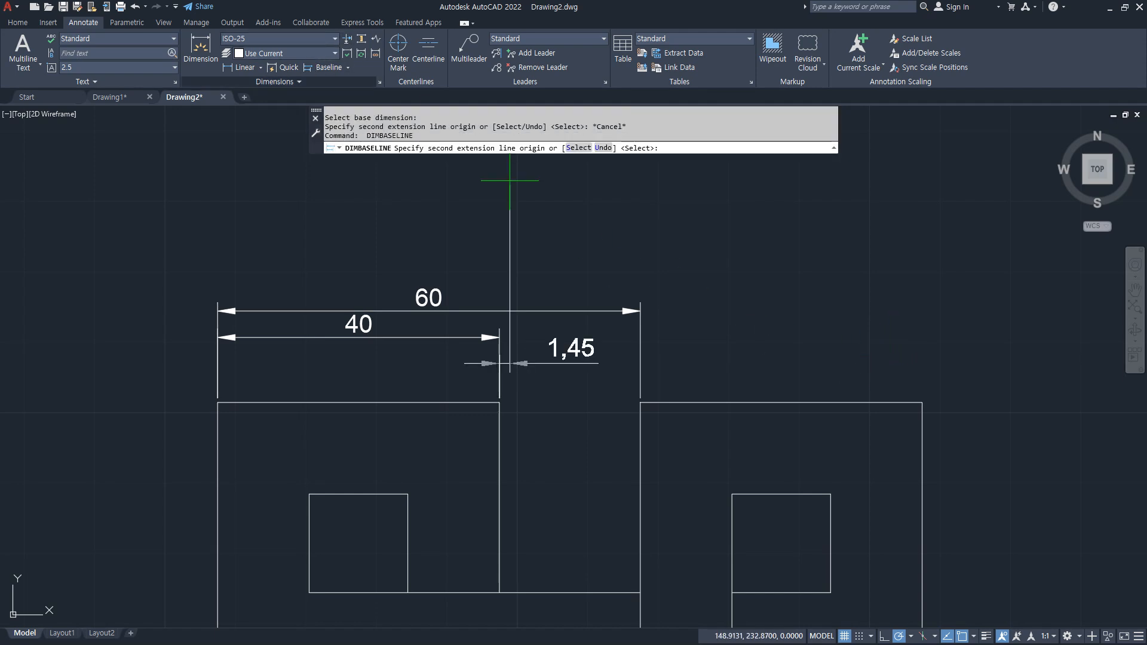
key("Return")
left_click(326, 308)
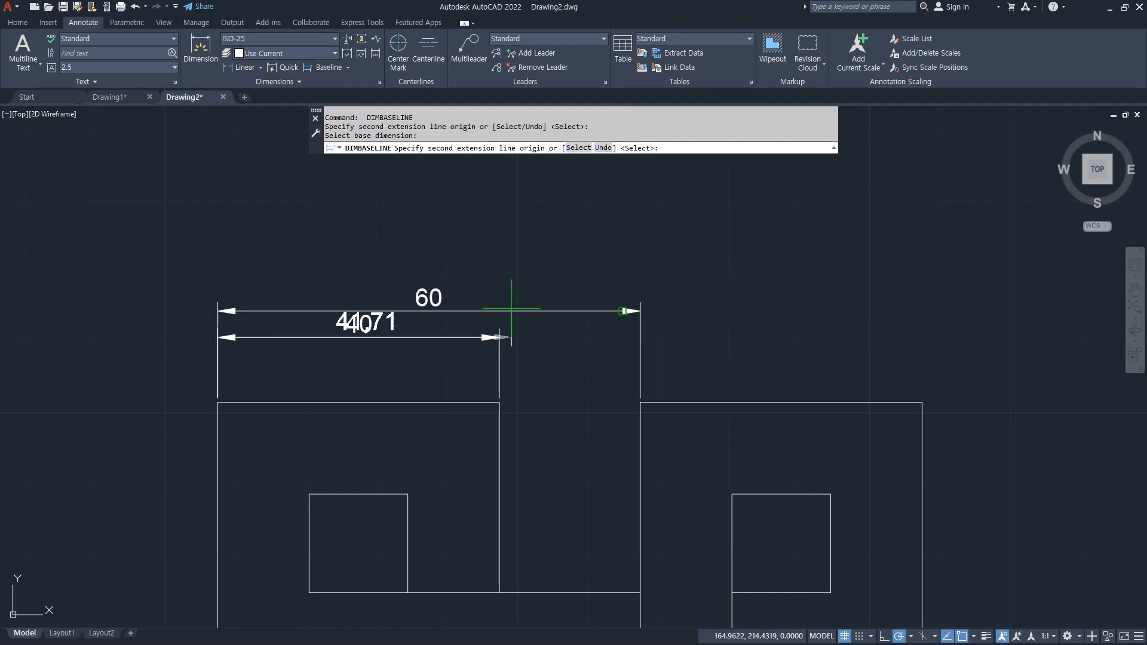
left_click(919, 397)
key("Escape")
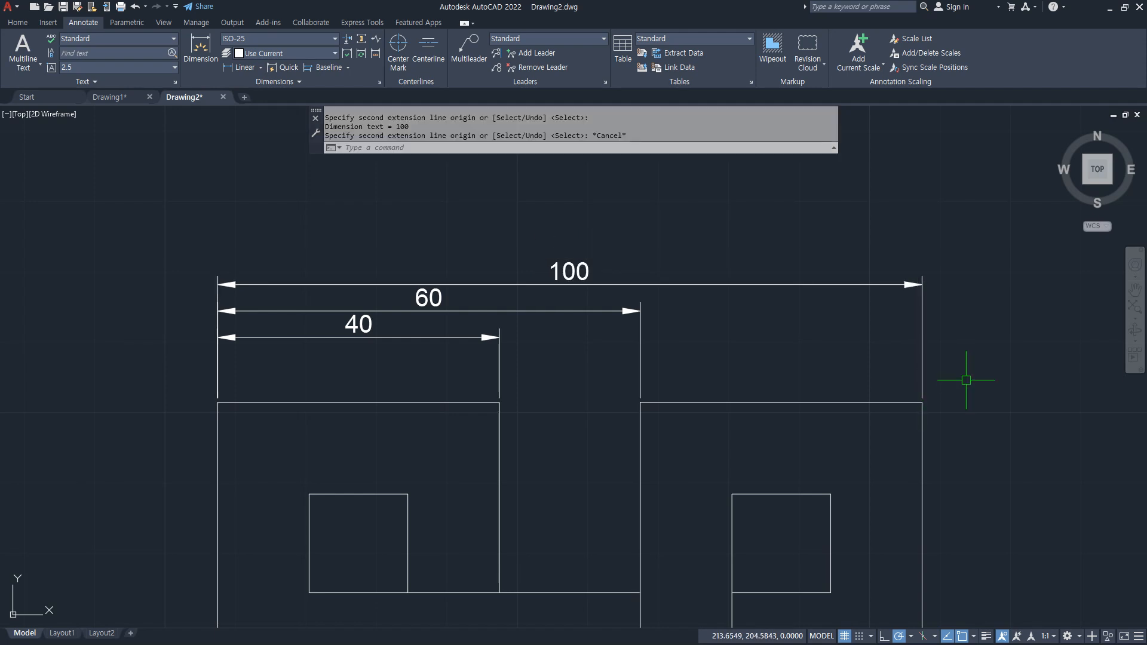
key("Escape")
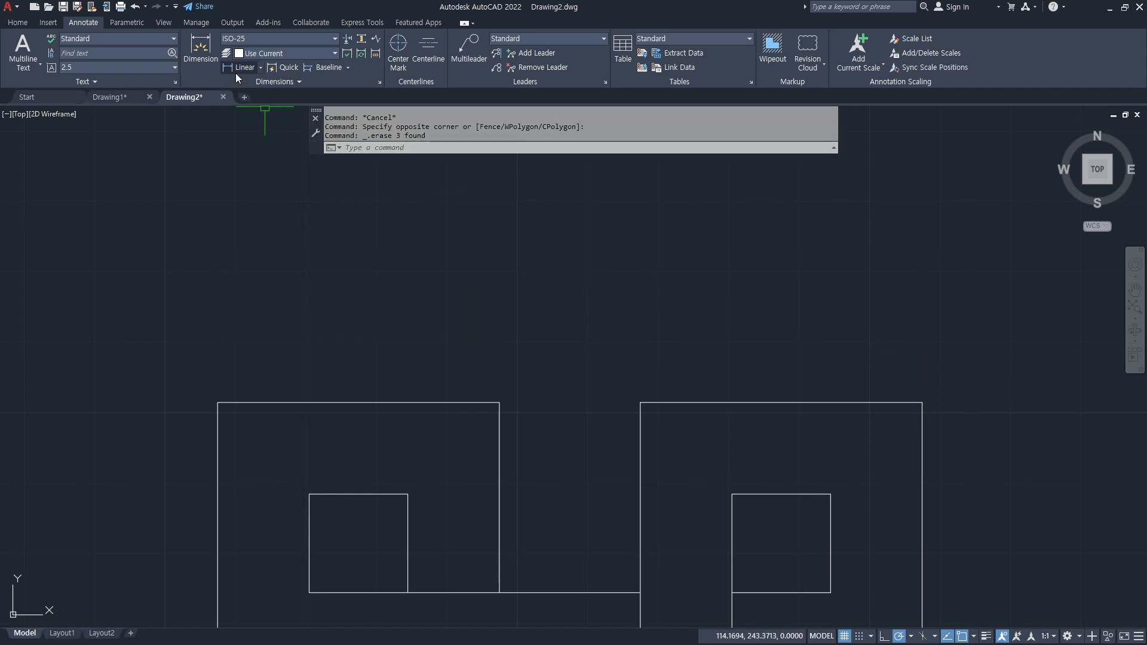
- Place a linear dimension across the upper-left block's top edge, from its left corner to its right corner
left_click(241, 67)
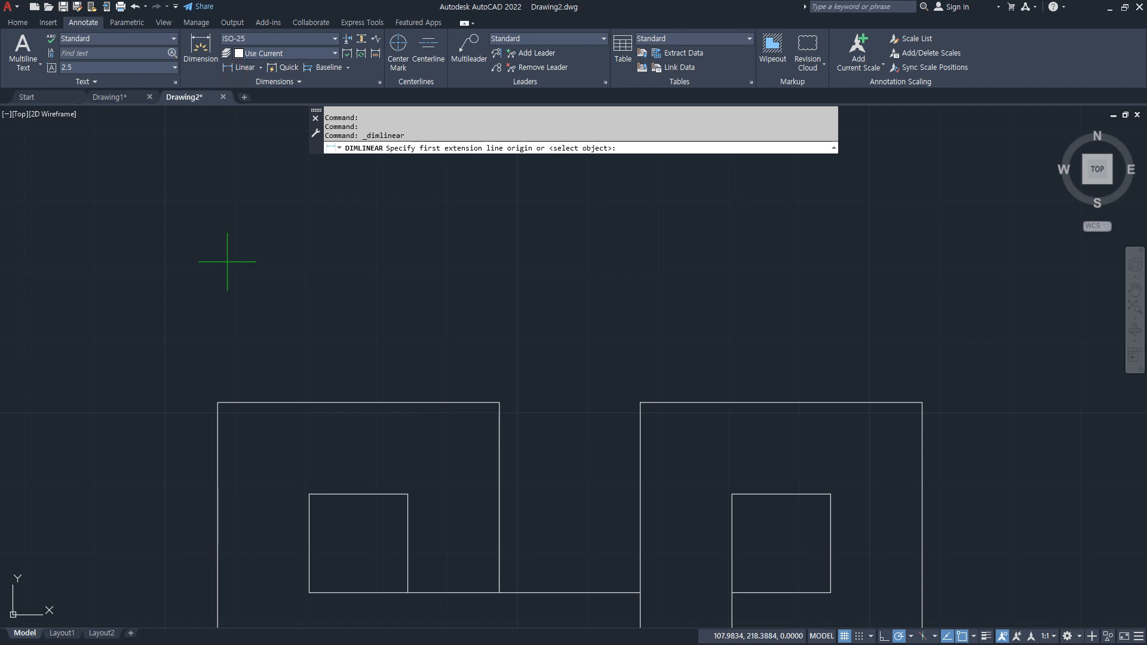
left_click(218, 402)
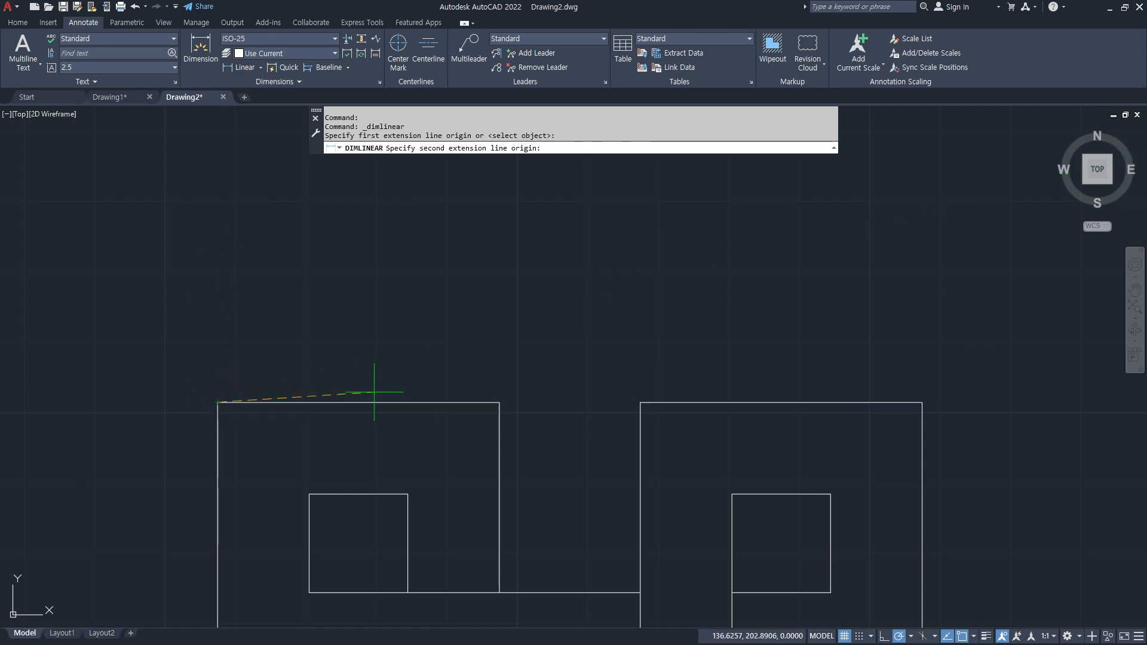
left_click(498, 402)
left_click(427, 344)
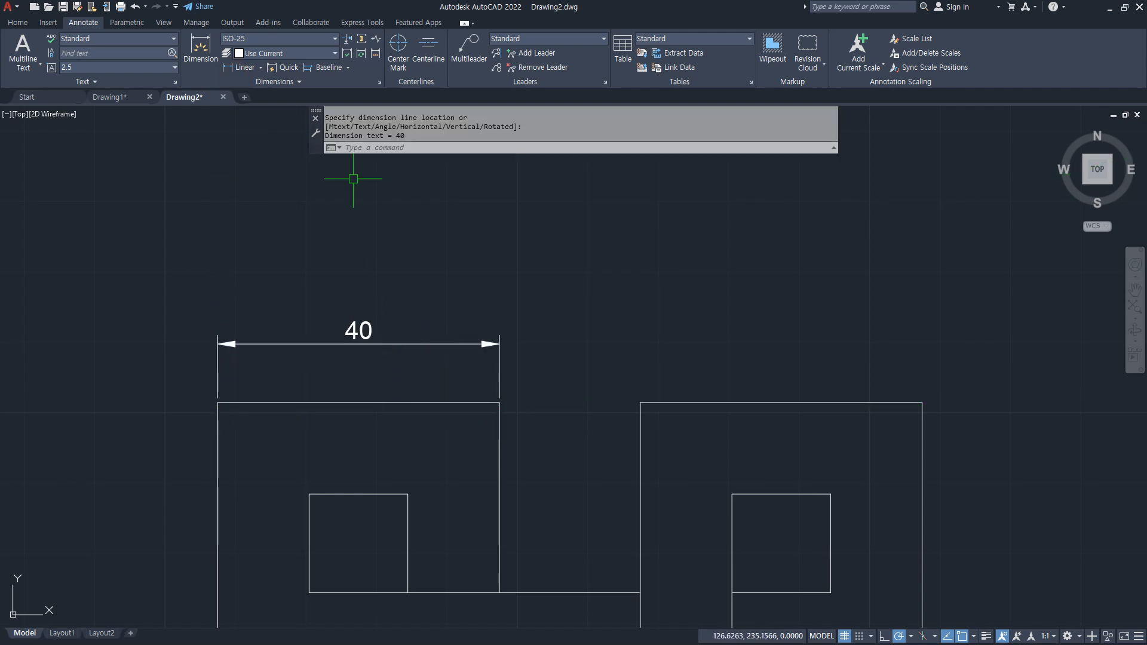
- Add continued dimensions from the linear dimension across the gap and across the upper-right block's top edge
left_click(347, 68)
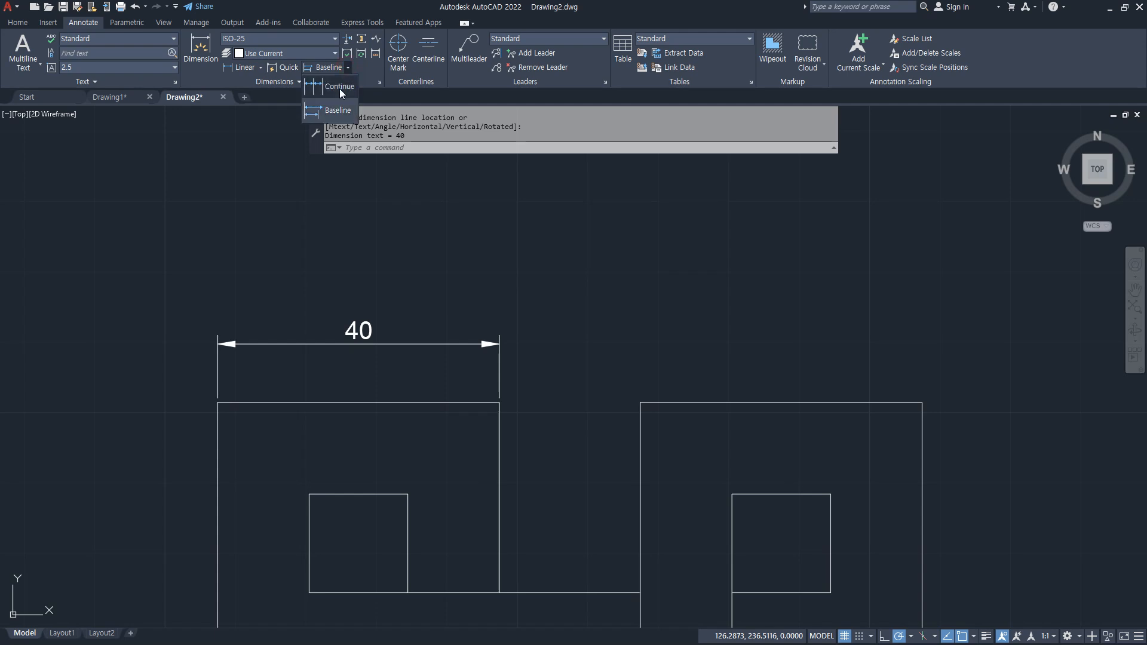
left_click(339, 88)
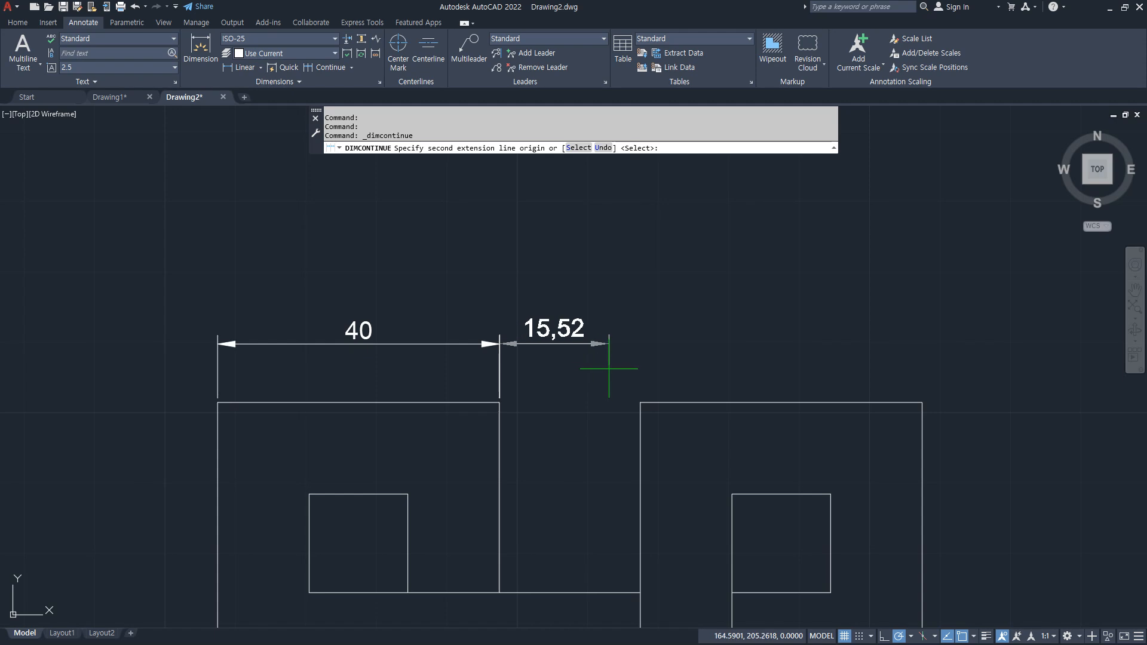
left_click(639, 401)
left_click(921, 402)
key("Escape")
- Add an overall baseline dimension from the first dimension's left extension line, using the Select option, to the upper-right block's outer top corner
left_click(351, 68)
left_click(338, 114)
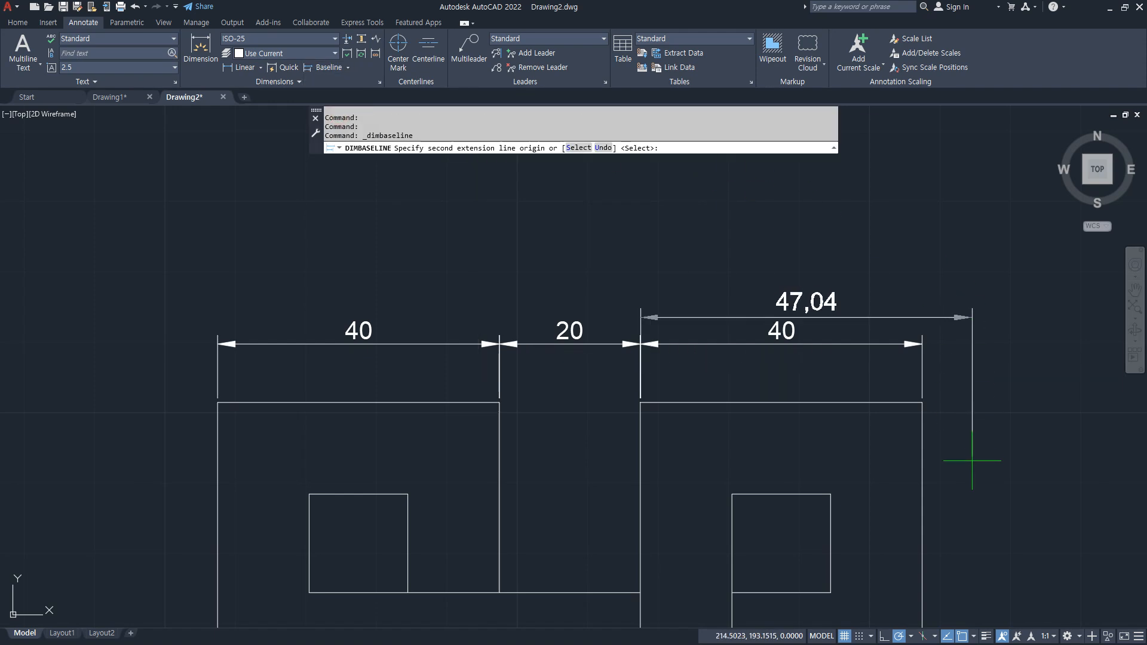
mouse_move(814, 383)
left_mouse_down()
mouse_move(787, 376)
mouse_move(769, 337)
left_mouse_up()
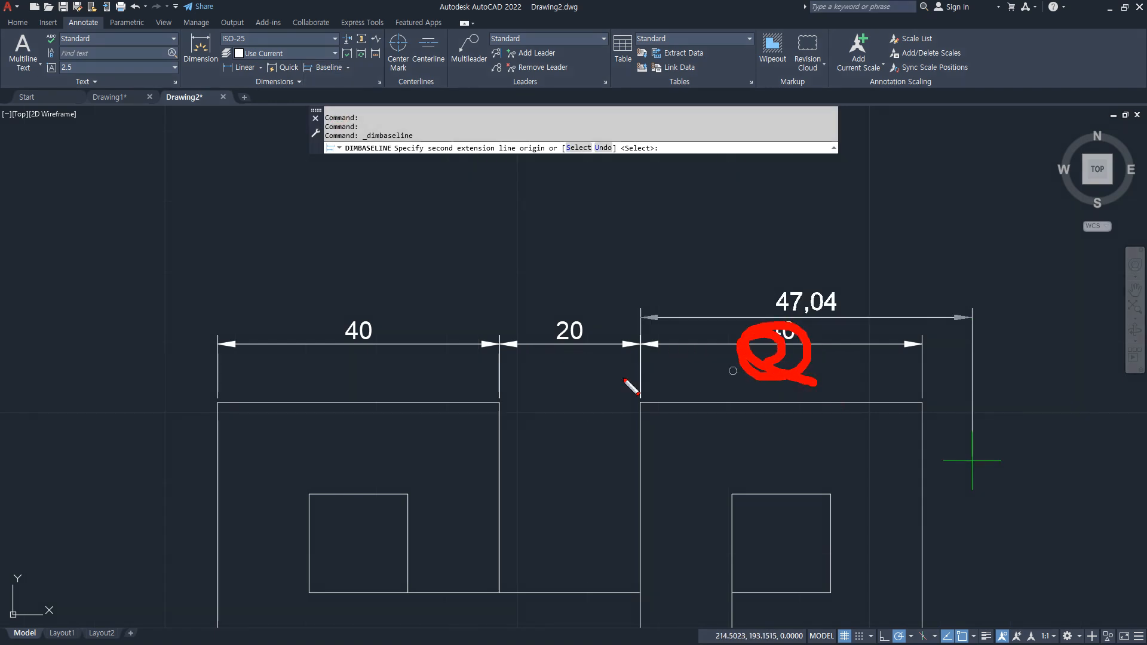
left_click_drag(804, 310, 740, 382)
left_click_drag(739, 326, 876, 448)
mouse_move(355, 354)
left_mouse_down()
mouse_move(297, 372)
mouse_move(356, 335)
left_mouse_up()
key("Escape")
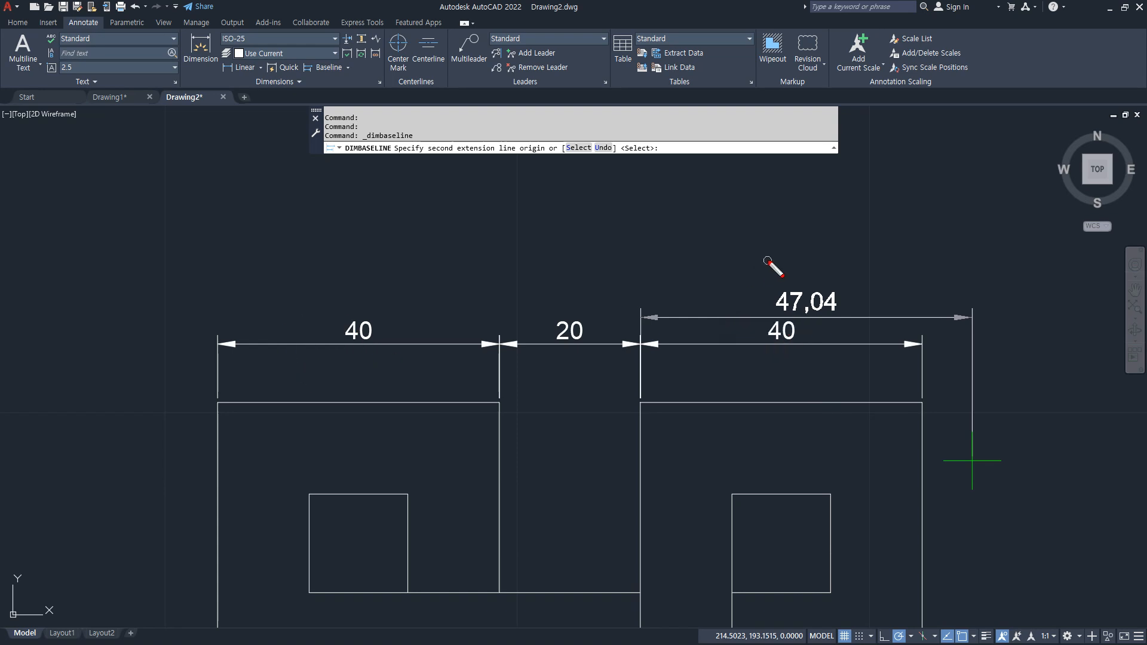
key("Return")
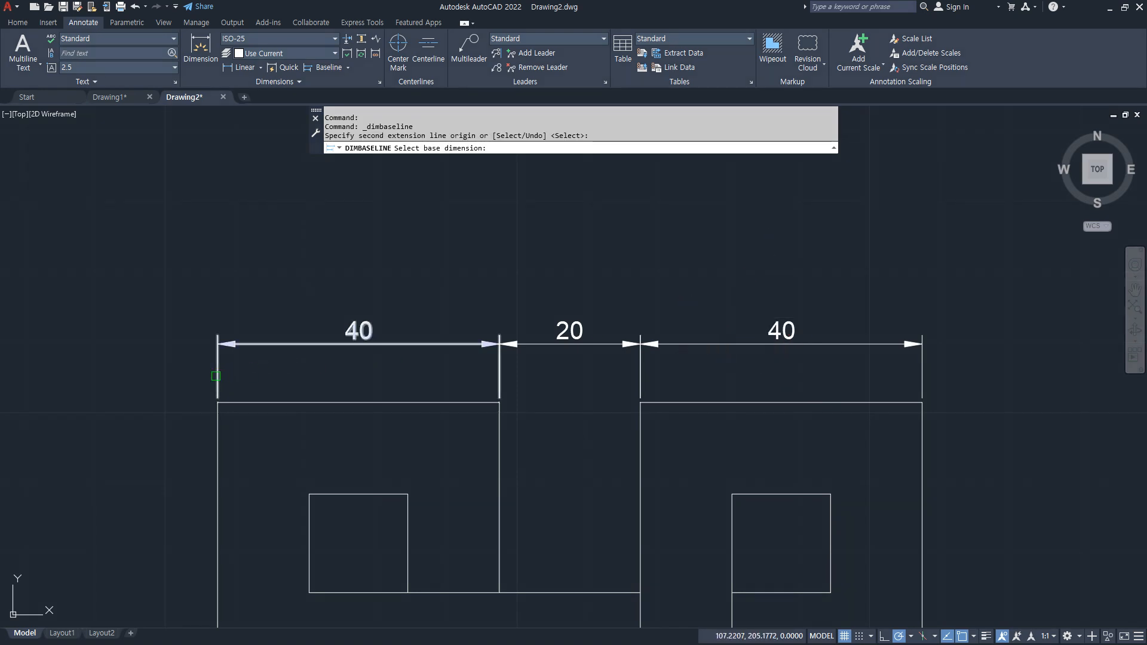
left_click(219, 377)
left_click(922, 402)
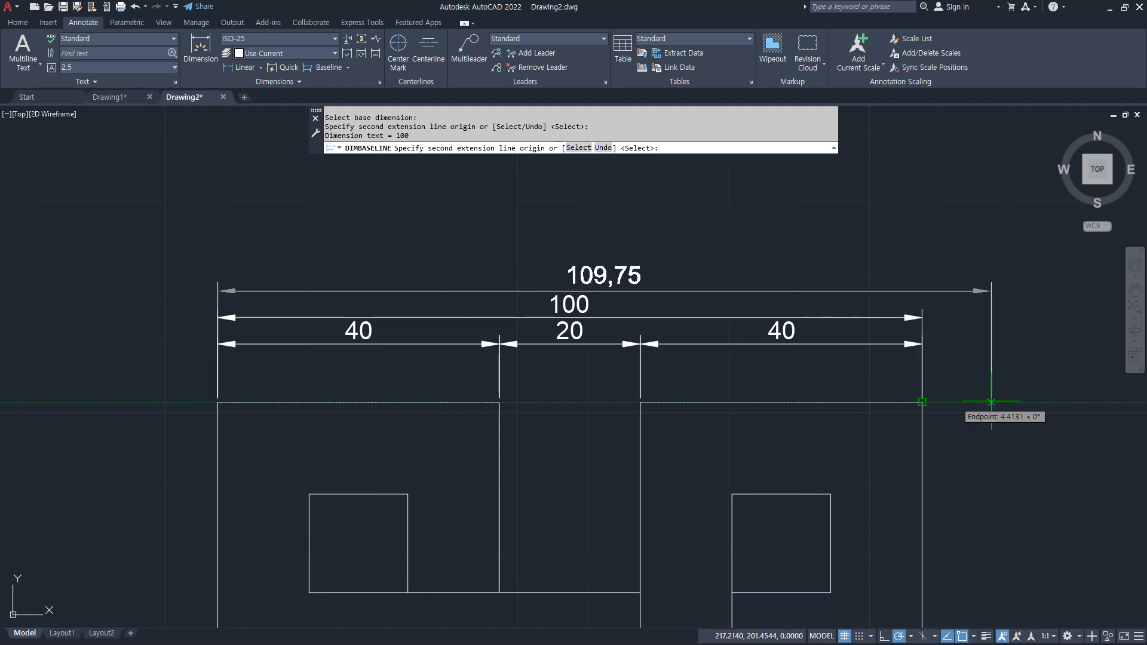
key("Escape")
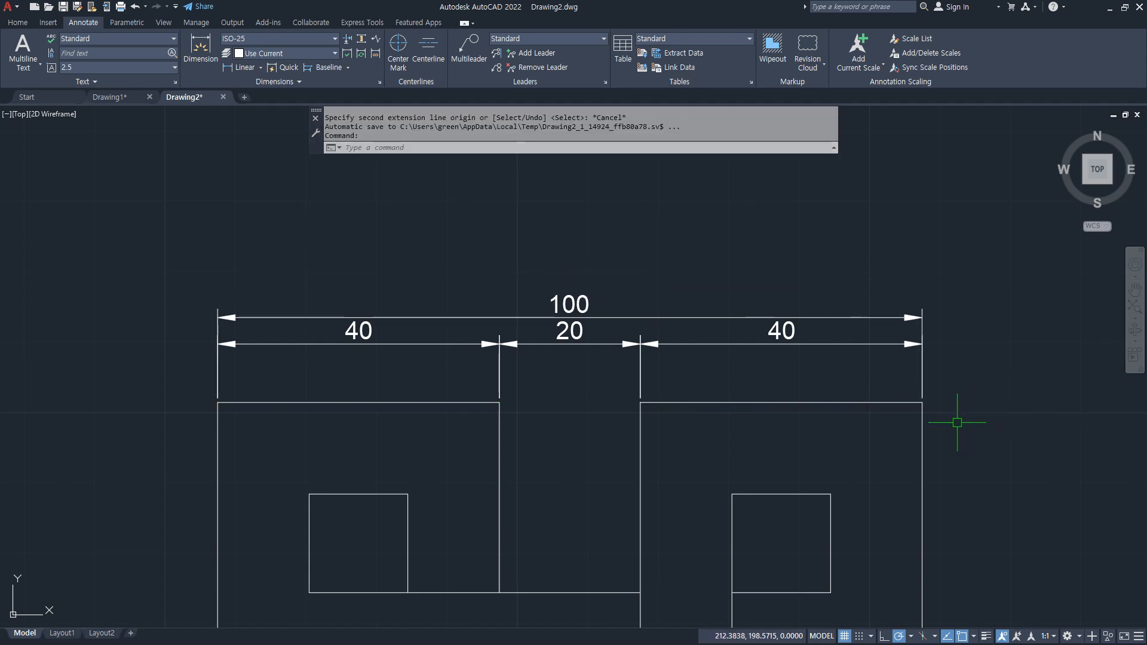
- Erase the overall dimension and the two continued dimensions above the gap and the upper-right block
left_click(670, 361)
left_click(528, 270)
key("Delete")
- Add baseline dimensions from the first dimension's left extension line to the upper-right block's inner and outer top corners
left_click(316, 68)
left_click(215, 374)
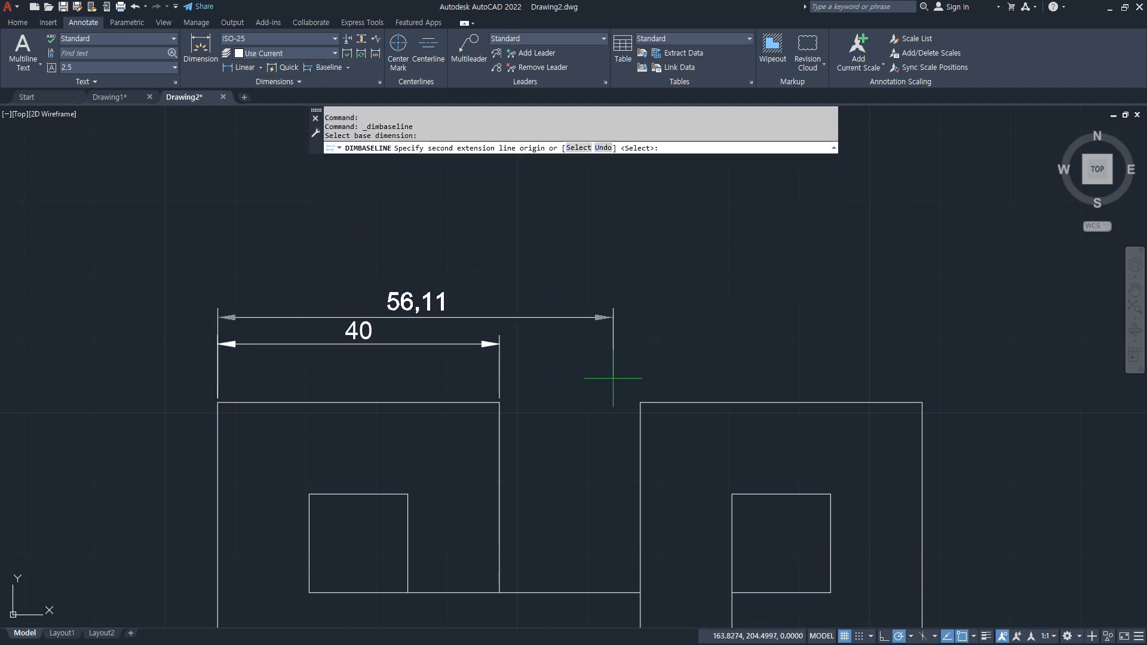
left_click(640, 402)
left_click(922, 402)
key("Escape")
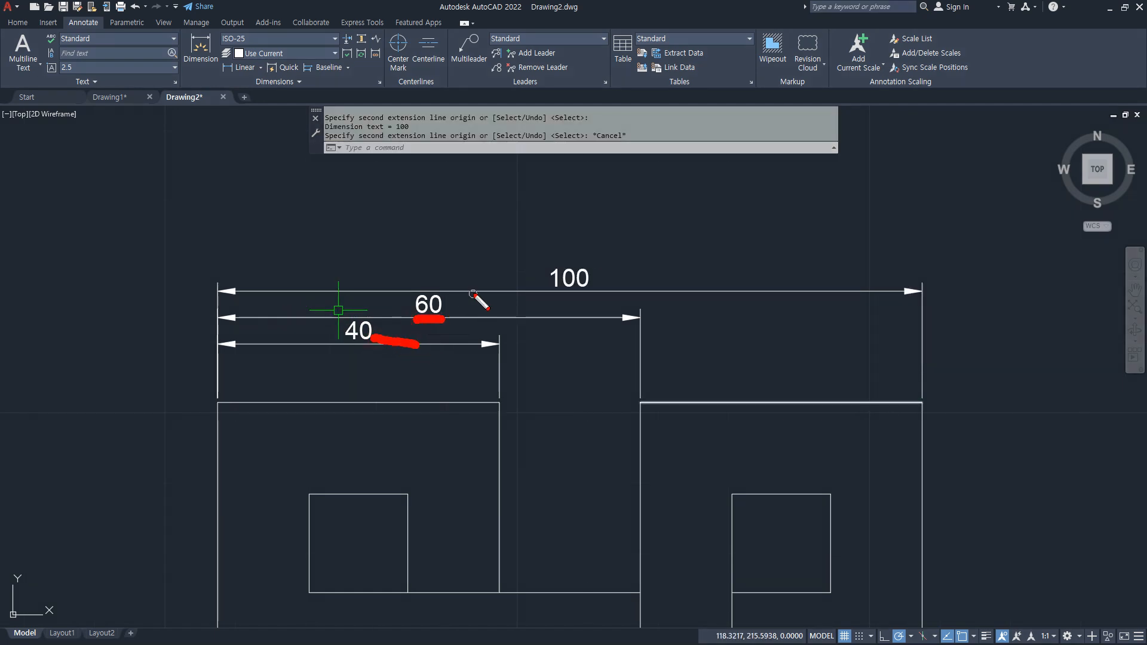
key("Escape")
key("Escape")
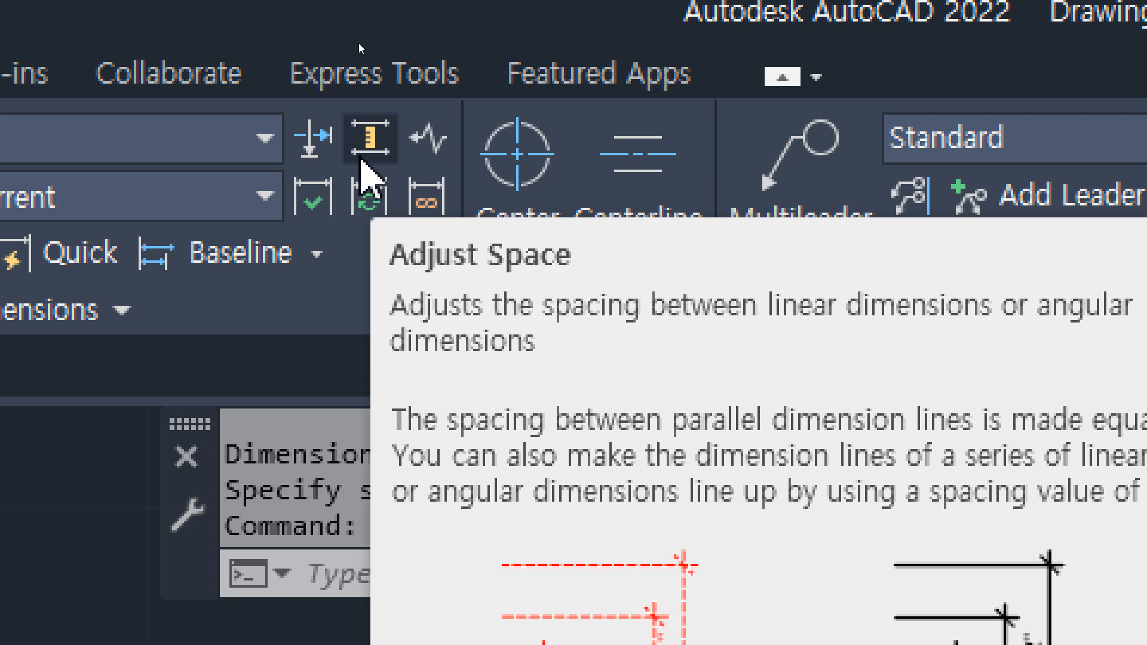
- Try a spacing of 8 between the three stacked dimensions, using the lowest one as base, and undo it
left_click(365, 143)
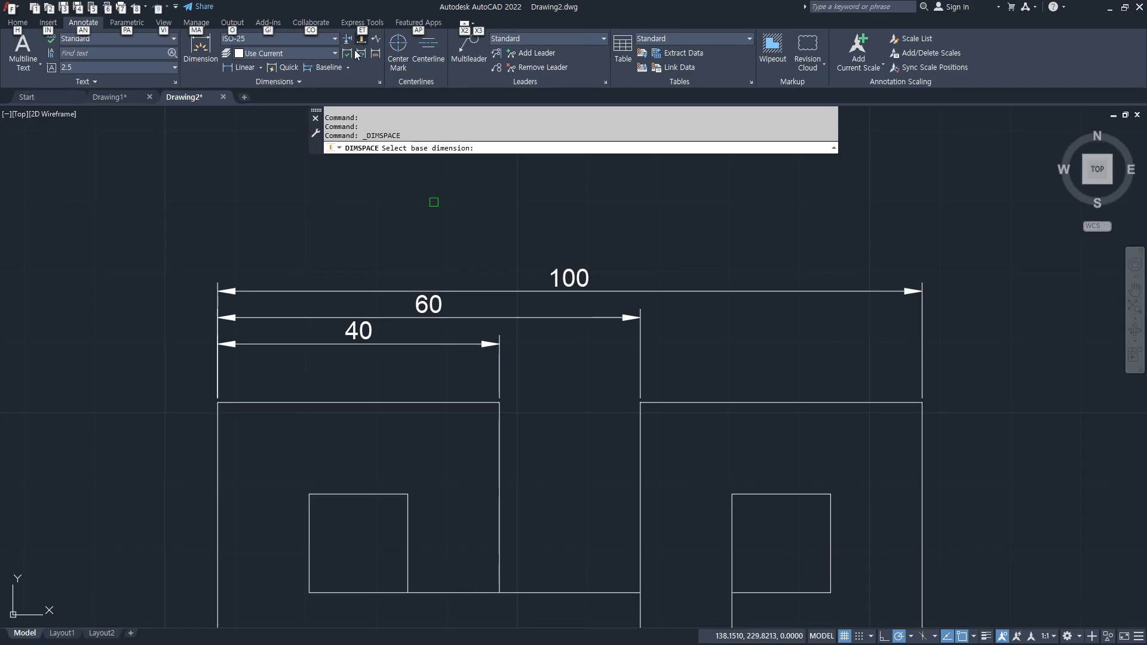
left_click(358, 345)
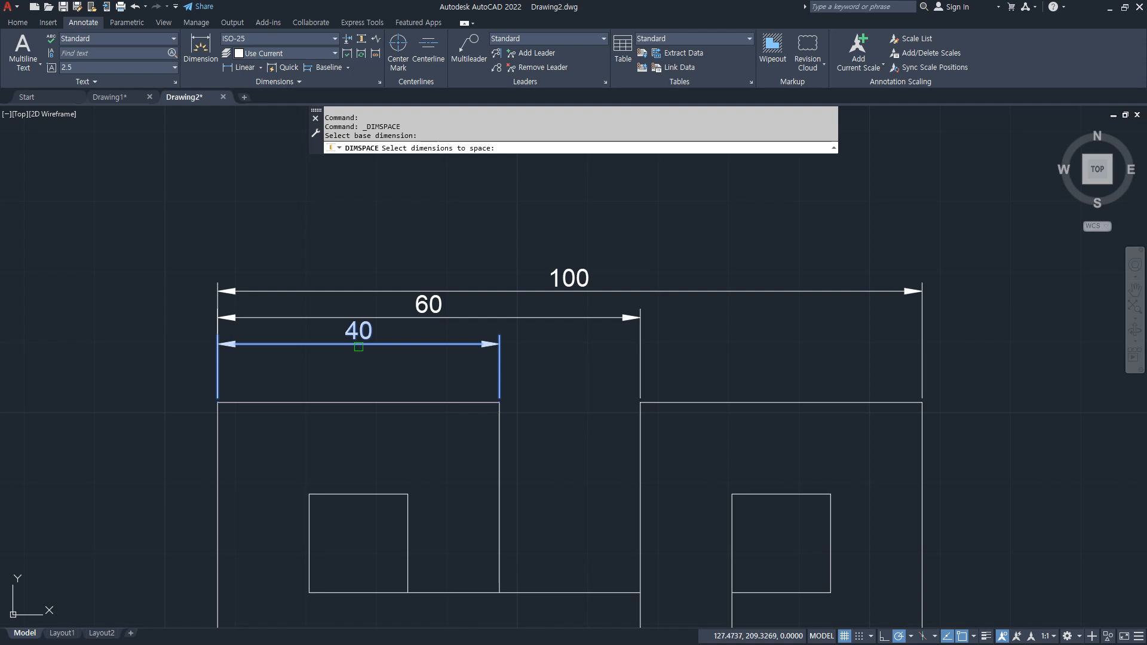
left_click(586, 346)
left_click(557, 234)
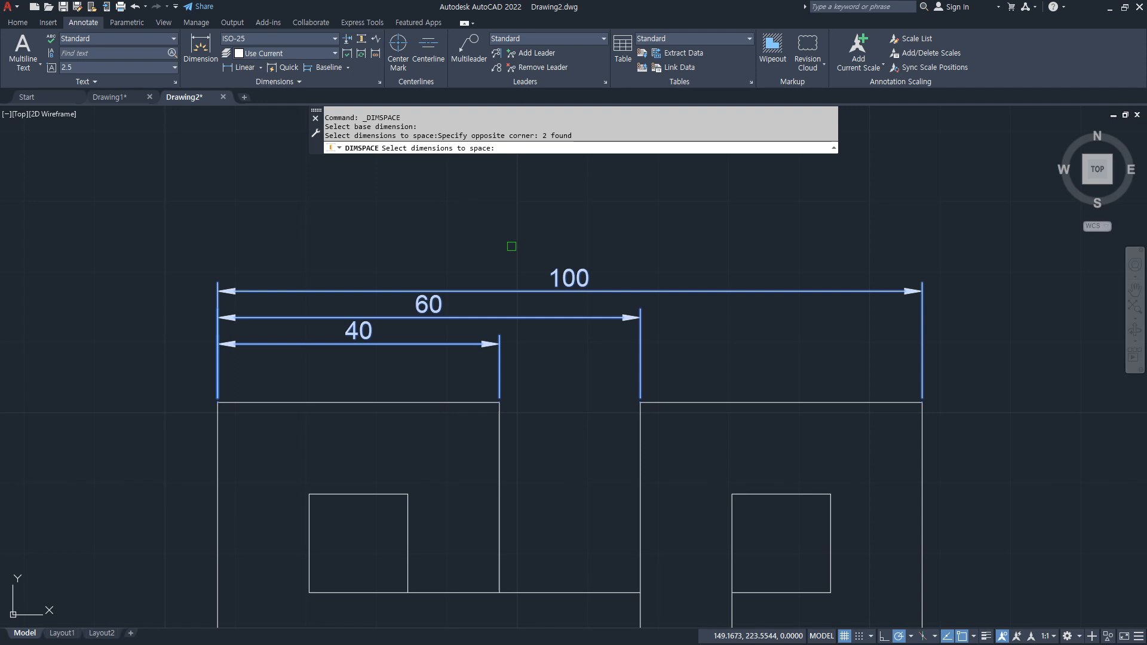
key("Return")
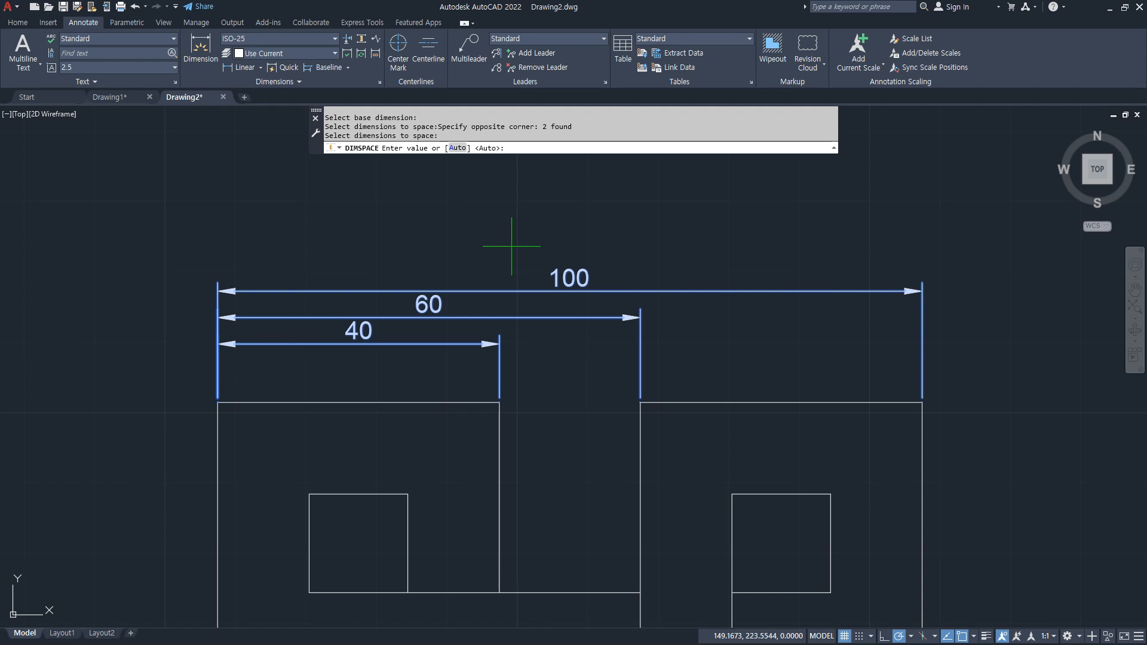
key("Return")
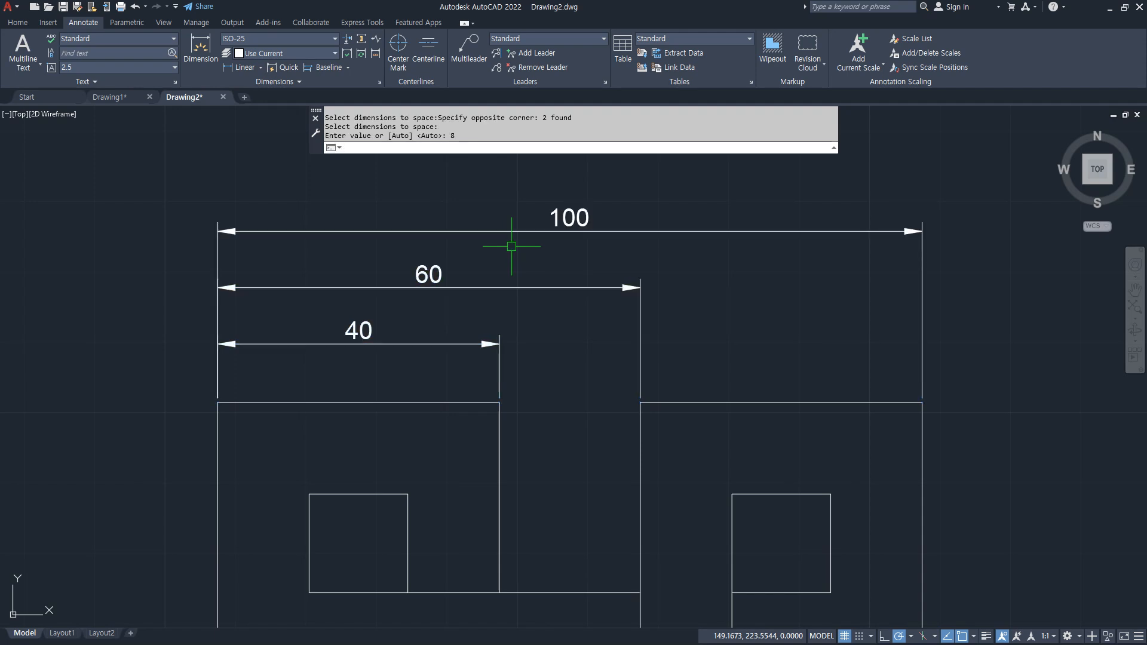
key("ctrl+z")
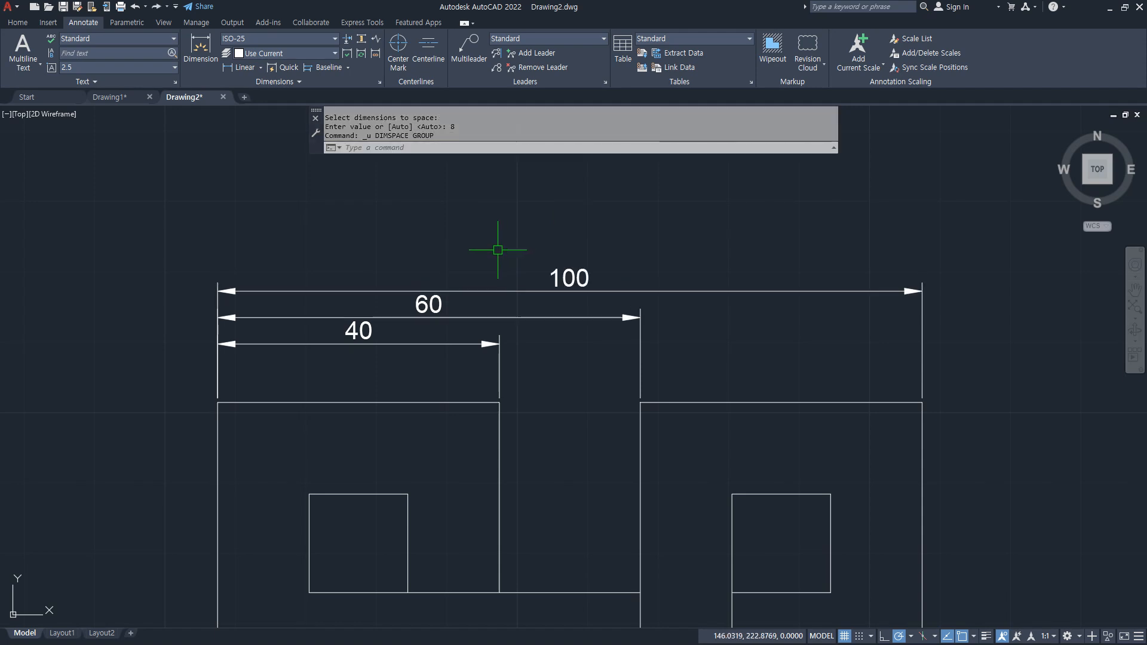
- Adjust the space between the three stacked dimensions to 6, using the lowest one as base
left_click(365, 44)
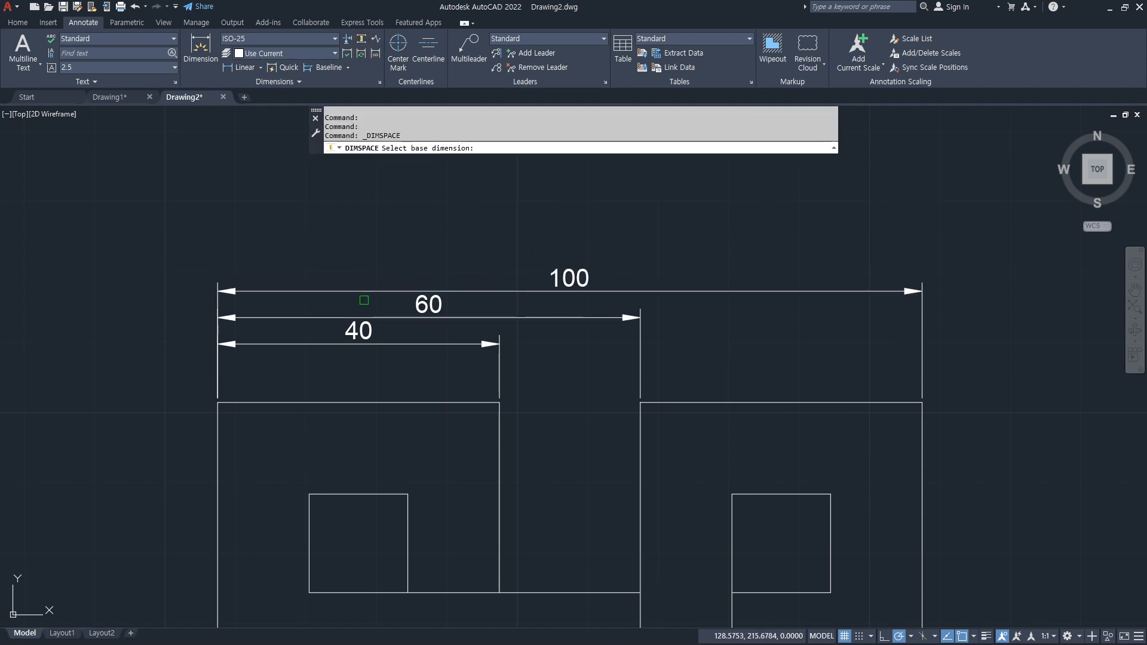
left_click(393, 342)
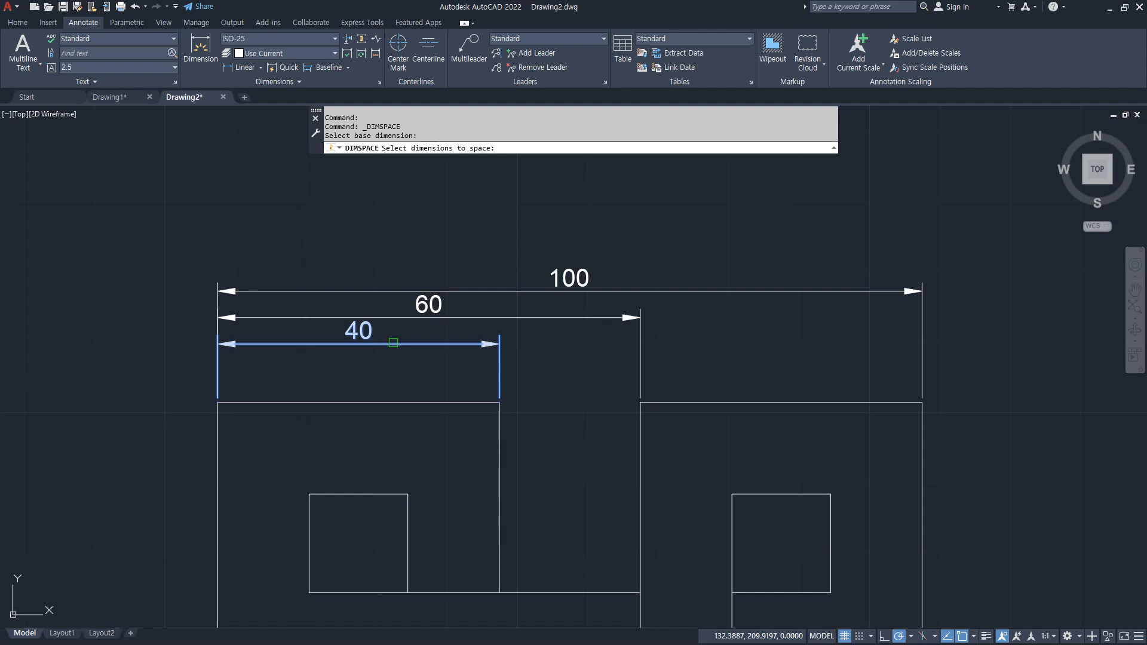
left_click(565, 352)
left_click(533, 244)
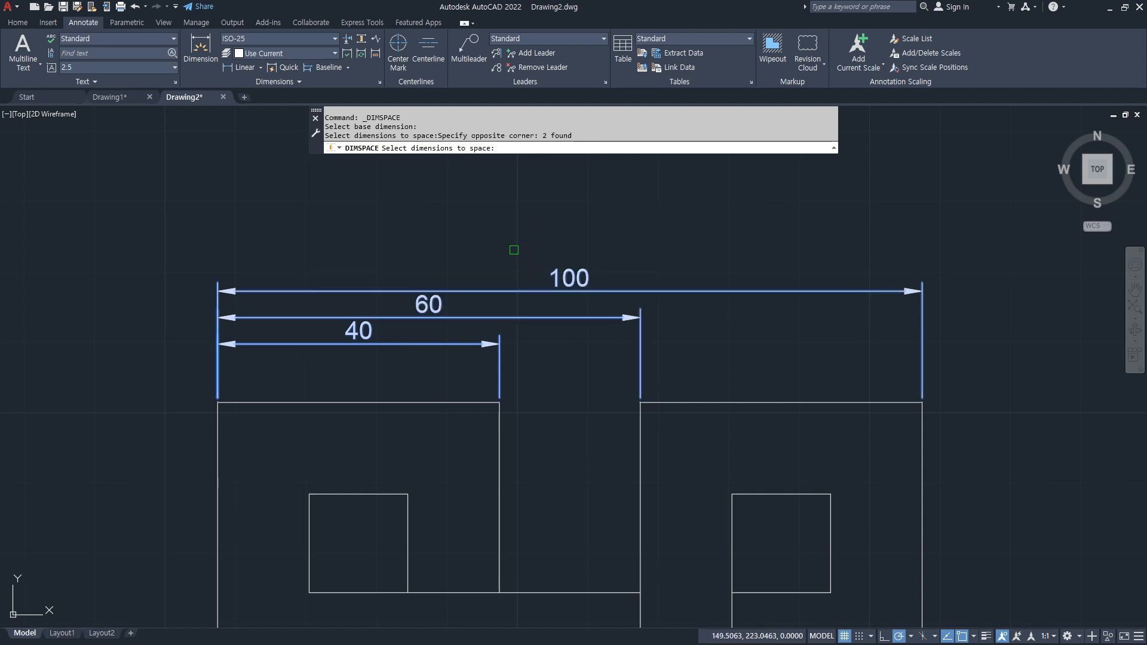
key("Return")
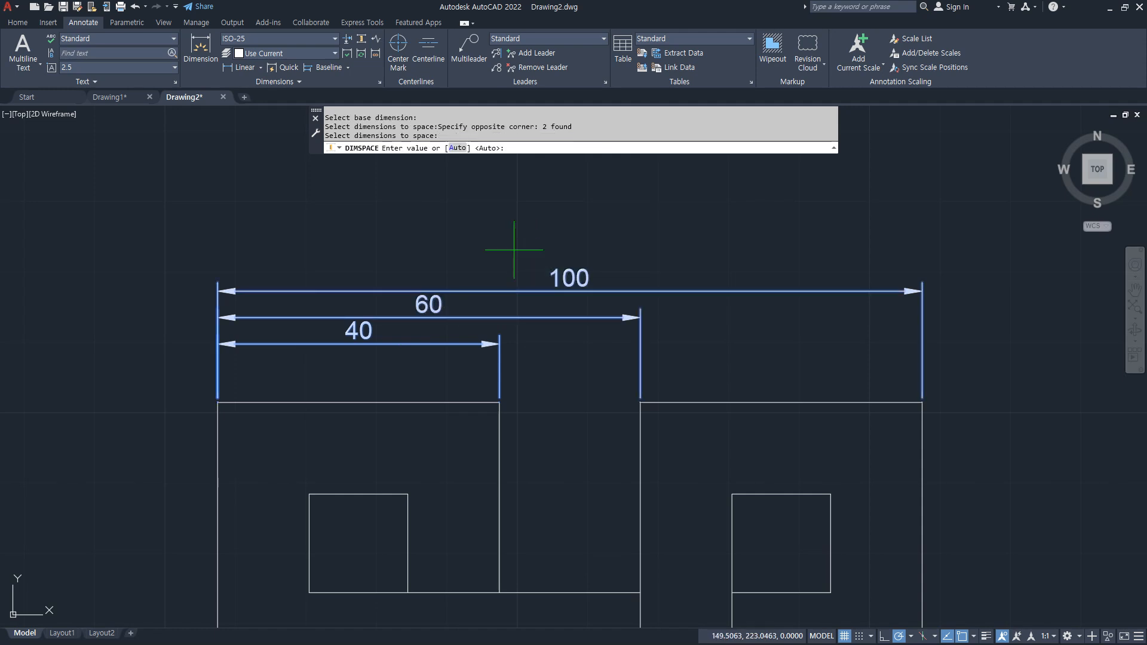
type("6")
key("Return")
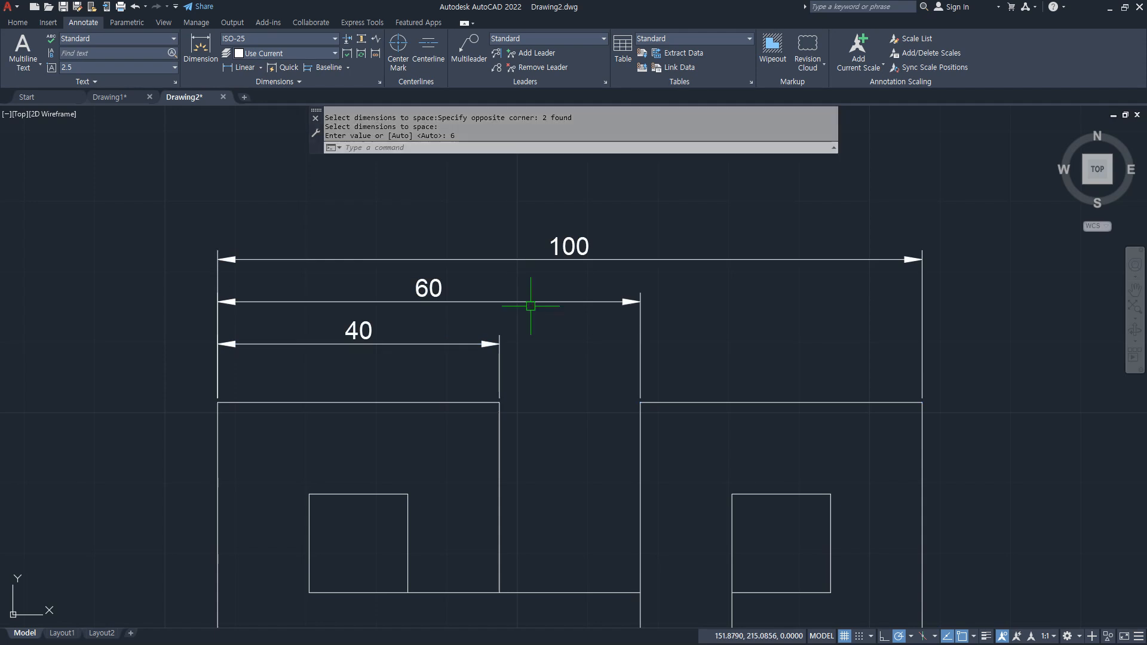
- Erase all three stacked dimensions above the upper blocks
left_click(425, 361)
left_click(340, 242)
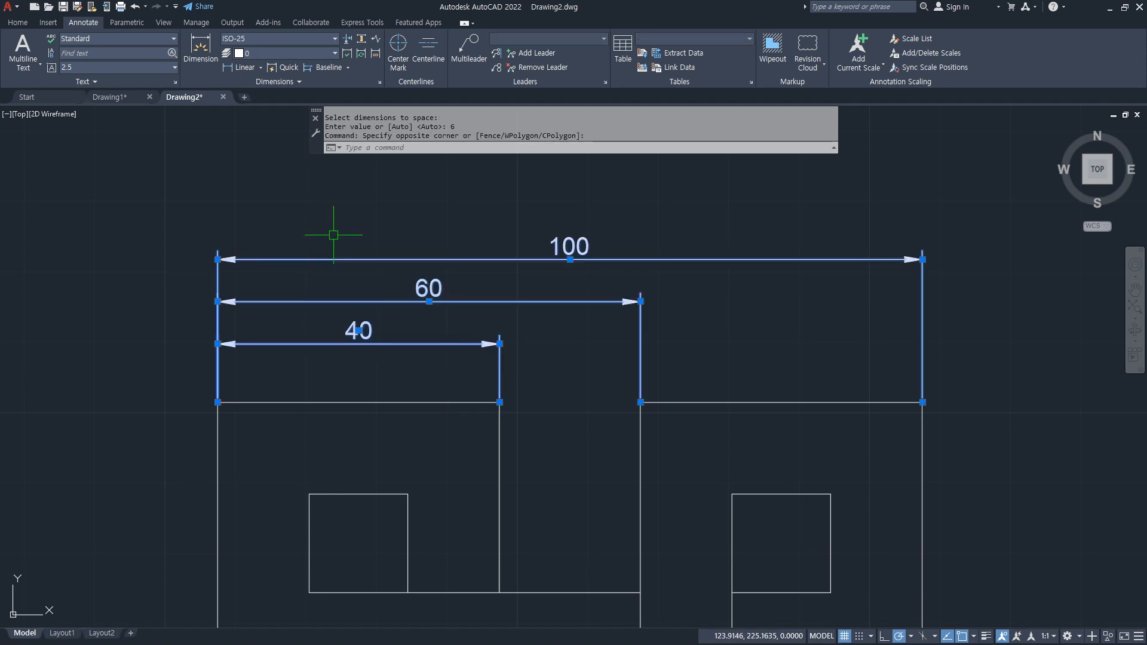
type("e")
key("Return")
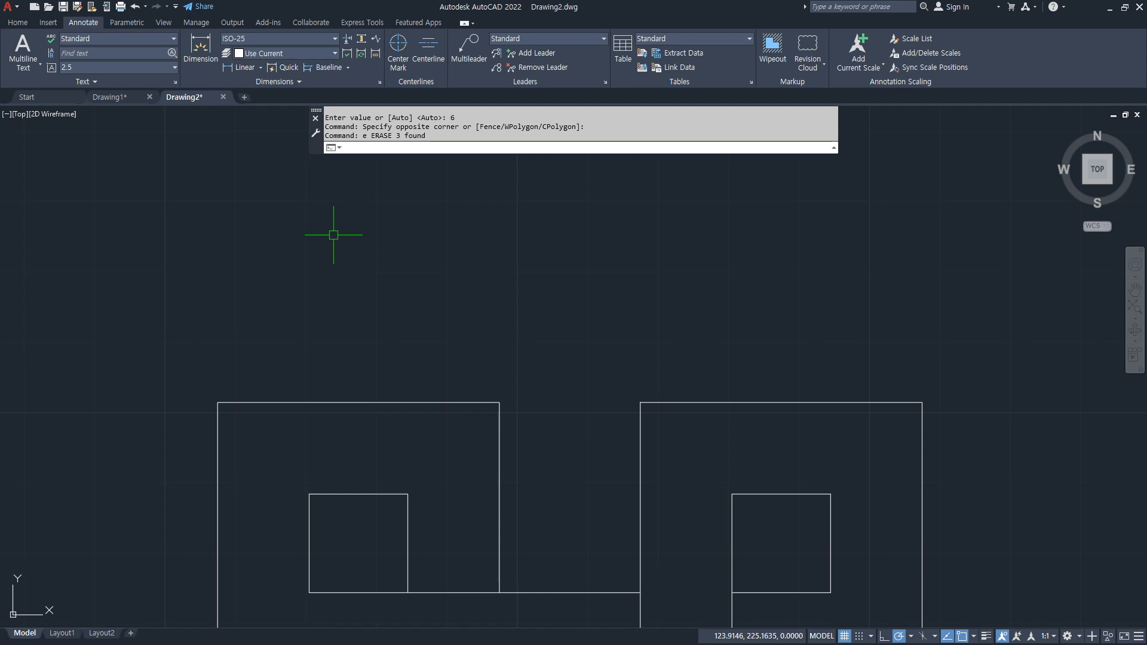
- Set the baseline spacing of the ISO-25 dimension style to 10
type("d")
key("Return")
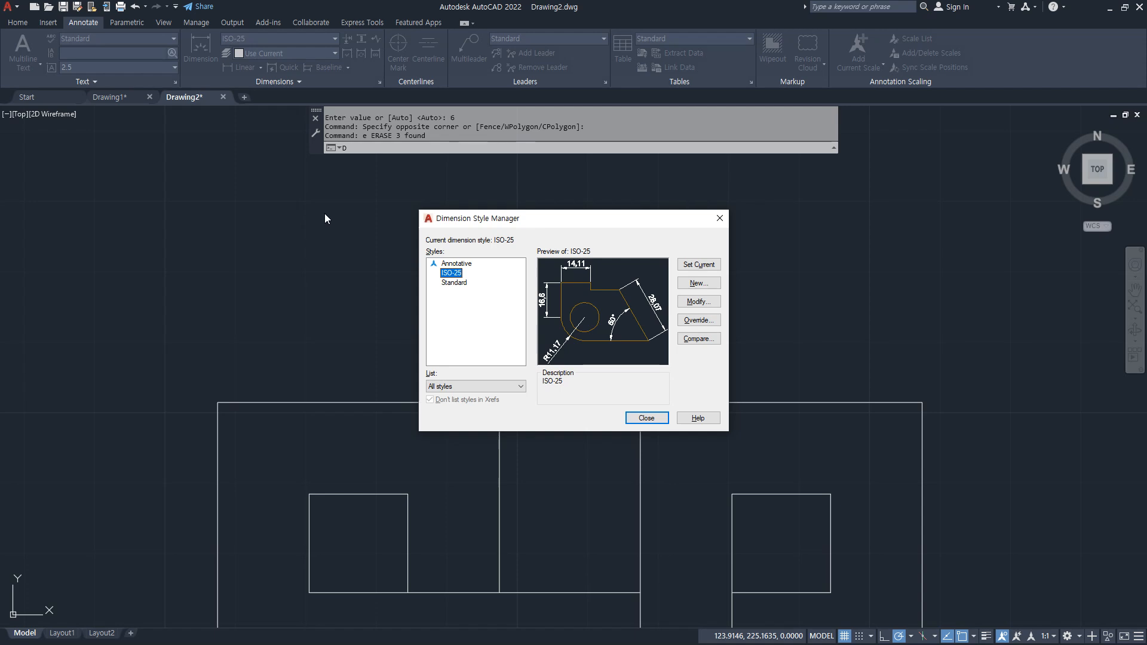
left_click(697, 301)
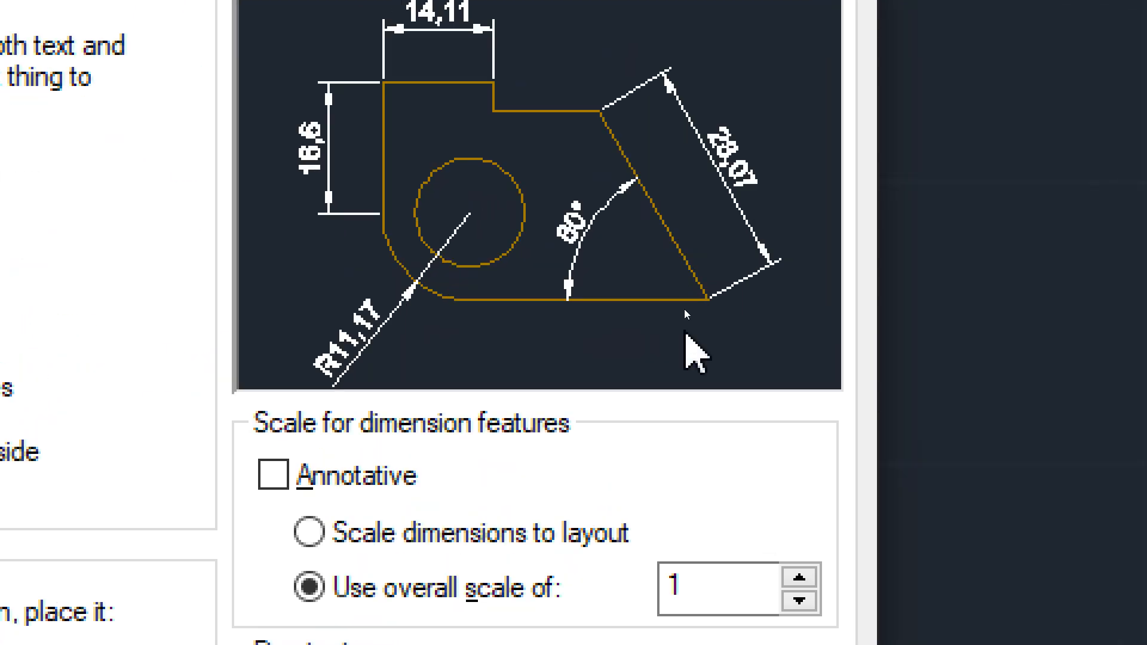
key("Escape")
left_click(691, 298)
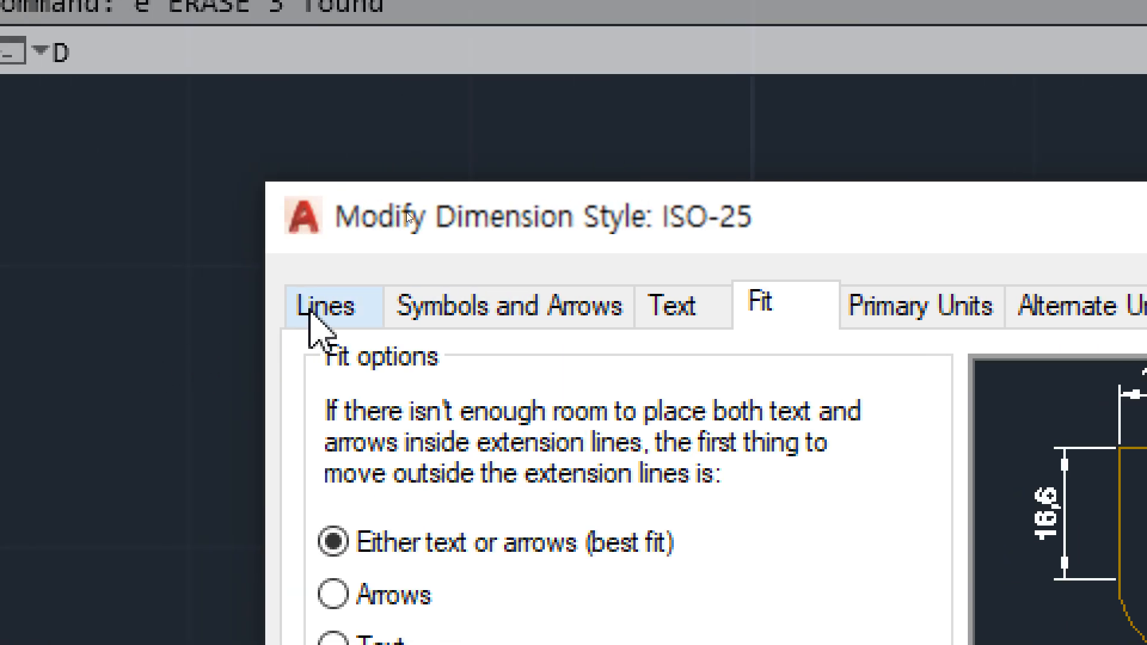
left_click(314, 305)
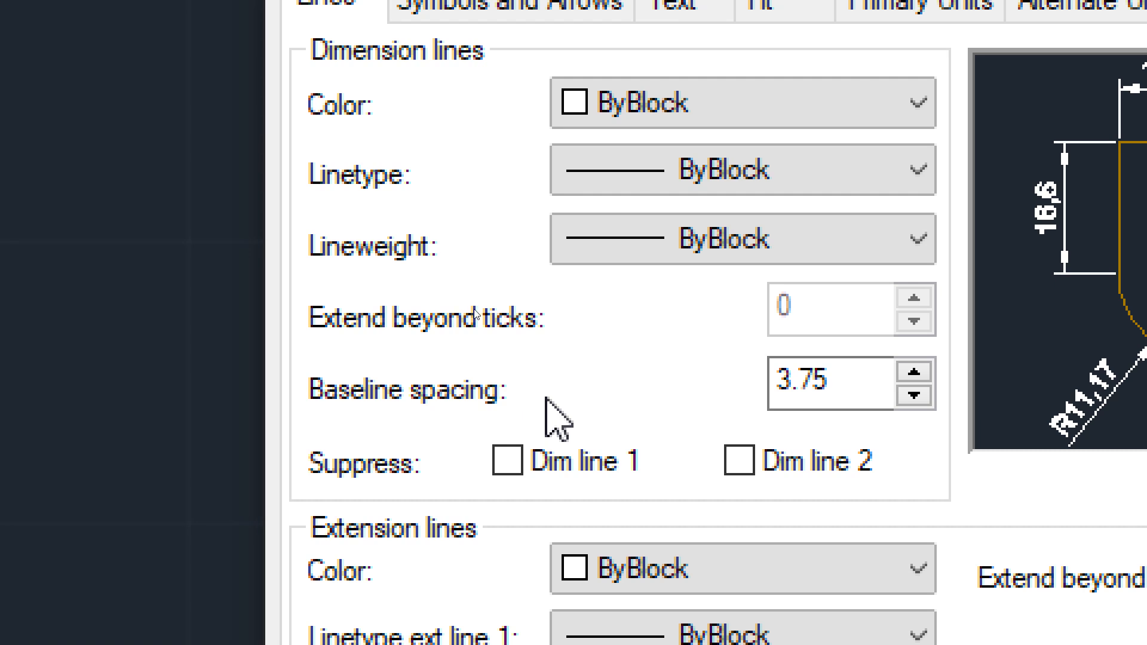
left_click_drag(876, 387, 729, 394)
type("10")
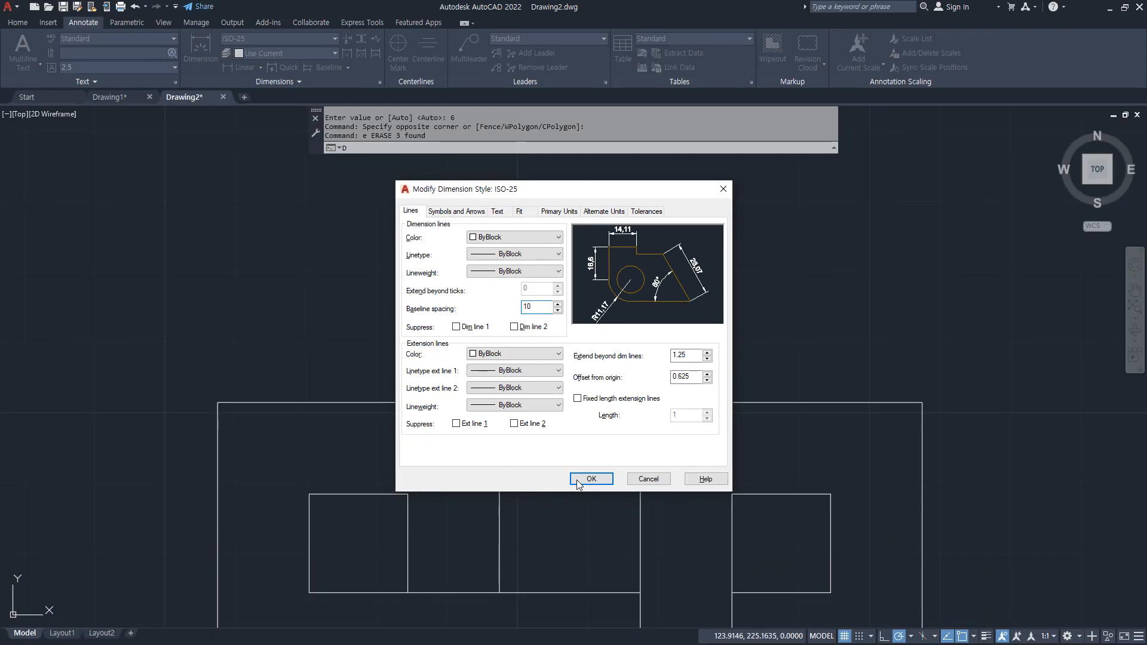
left_click(583, 476)
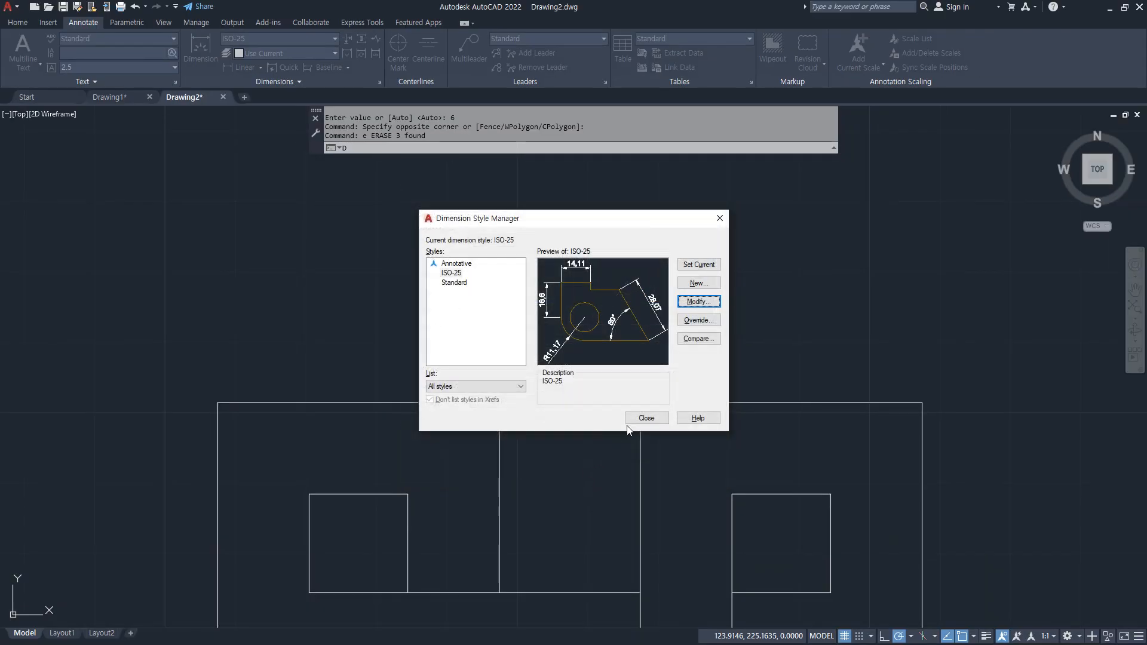
left_click(646, 417)
- Place a linear dimension above the upper-left block's top edge, from its left corner to its right corner
left_click(234, 66)
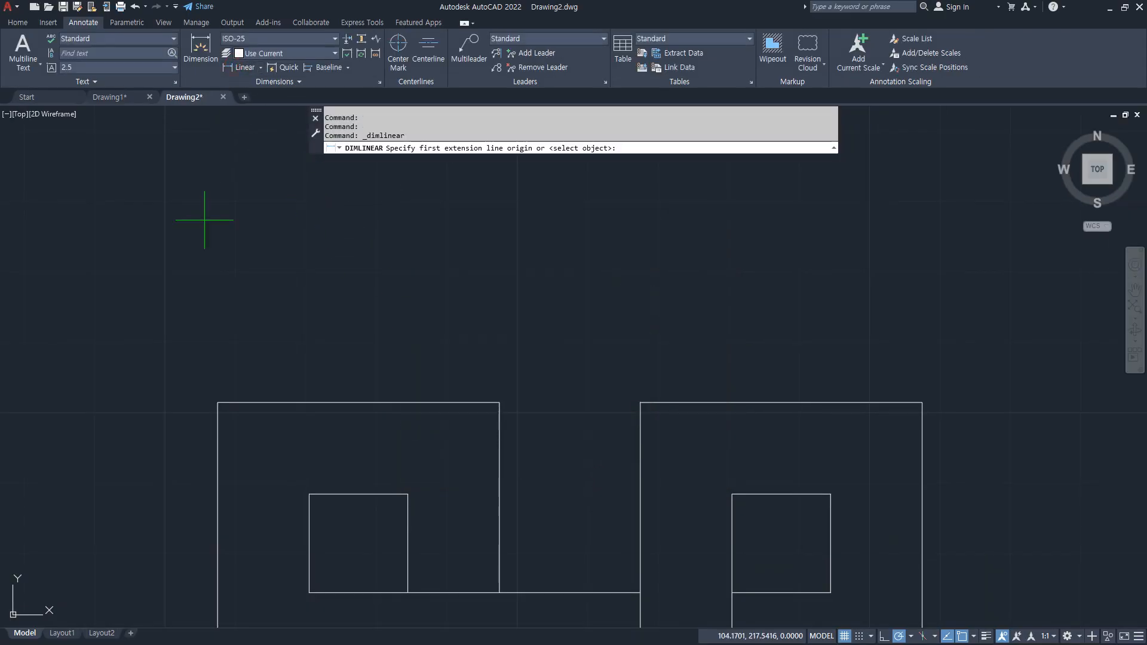
left_click(218, 403)
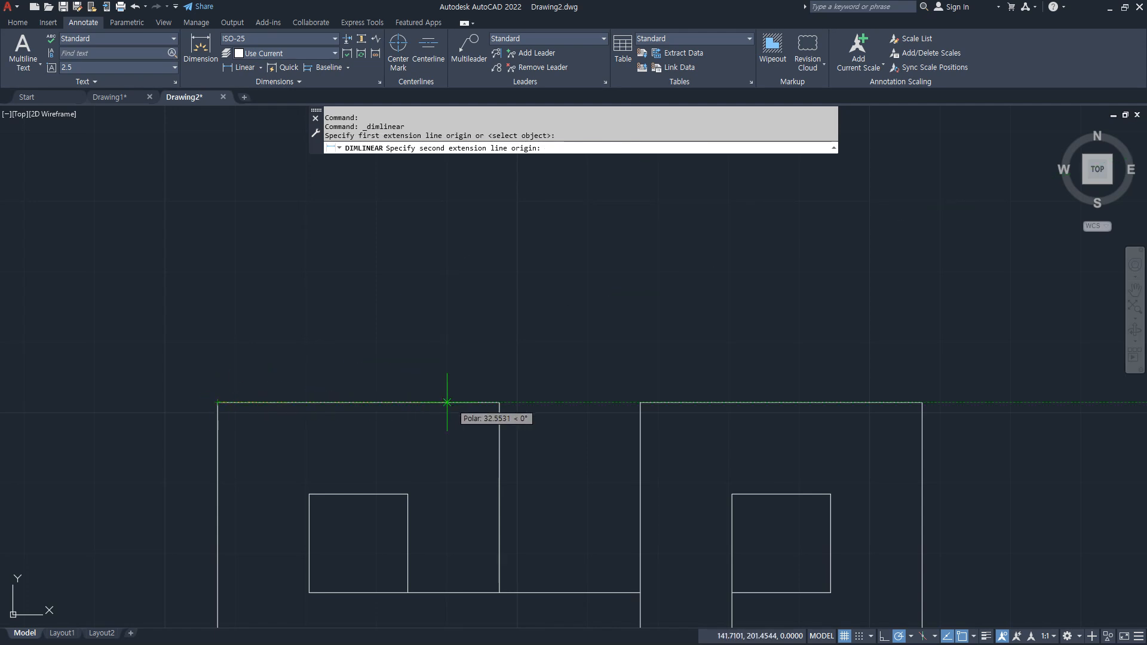
left_click(499, 404)
left_click(399, 357)
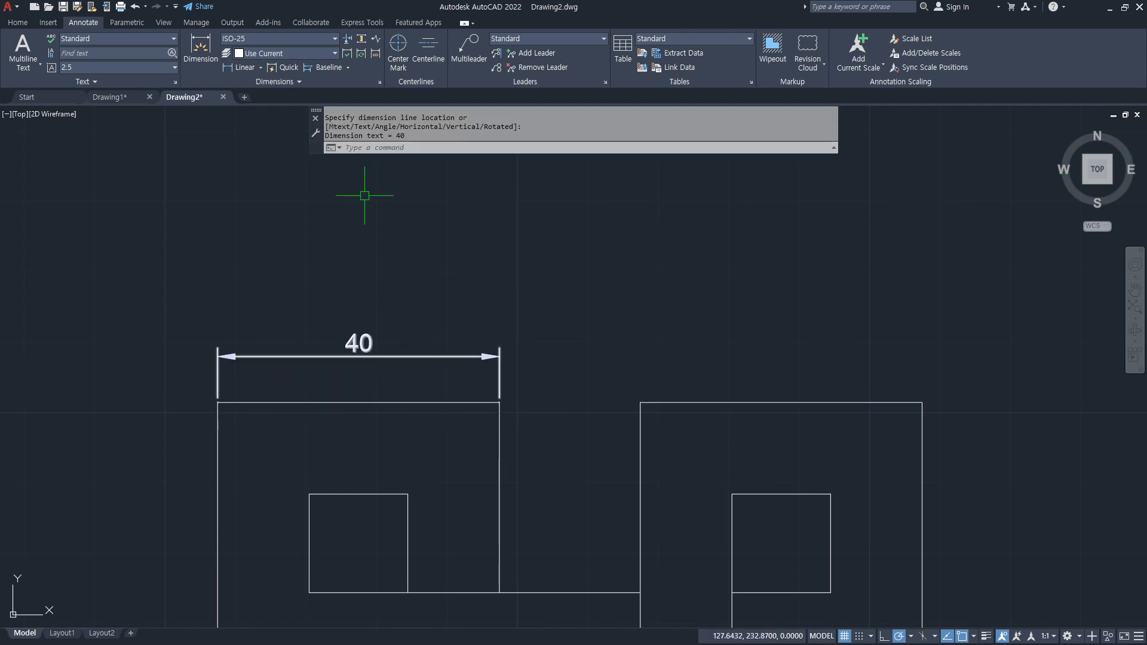
- Add baseline dimensions from the new linear dimension to the upper-right block's inner and outer top corners
left_click(325, 68)
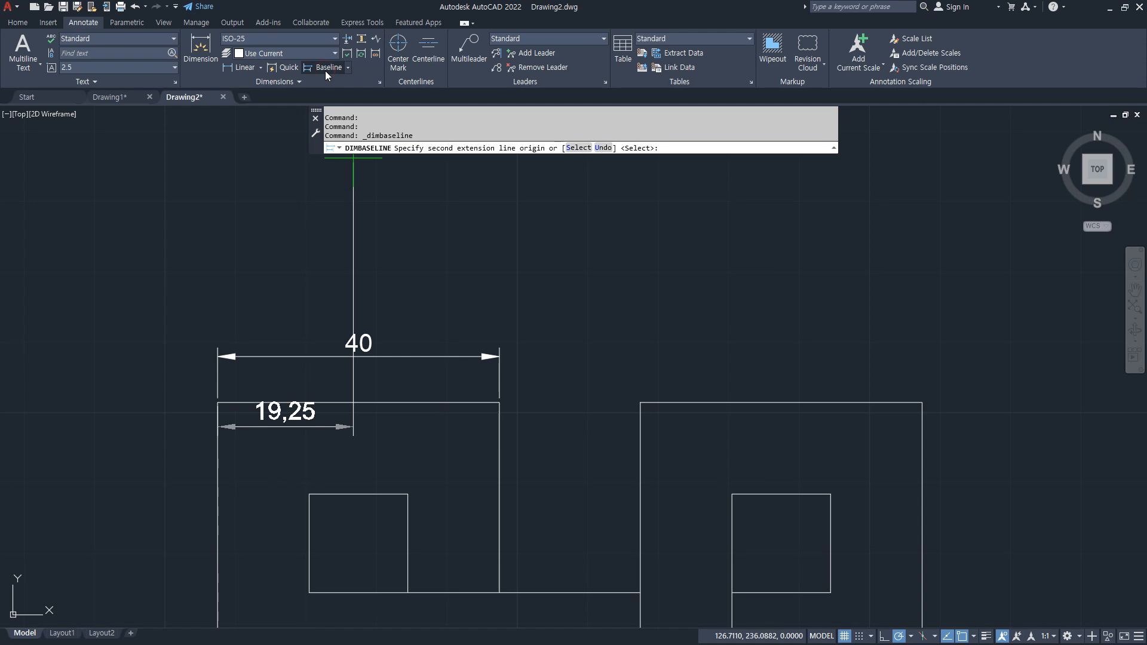
left_click(639, 403)
left_click(923, 402)
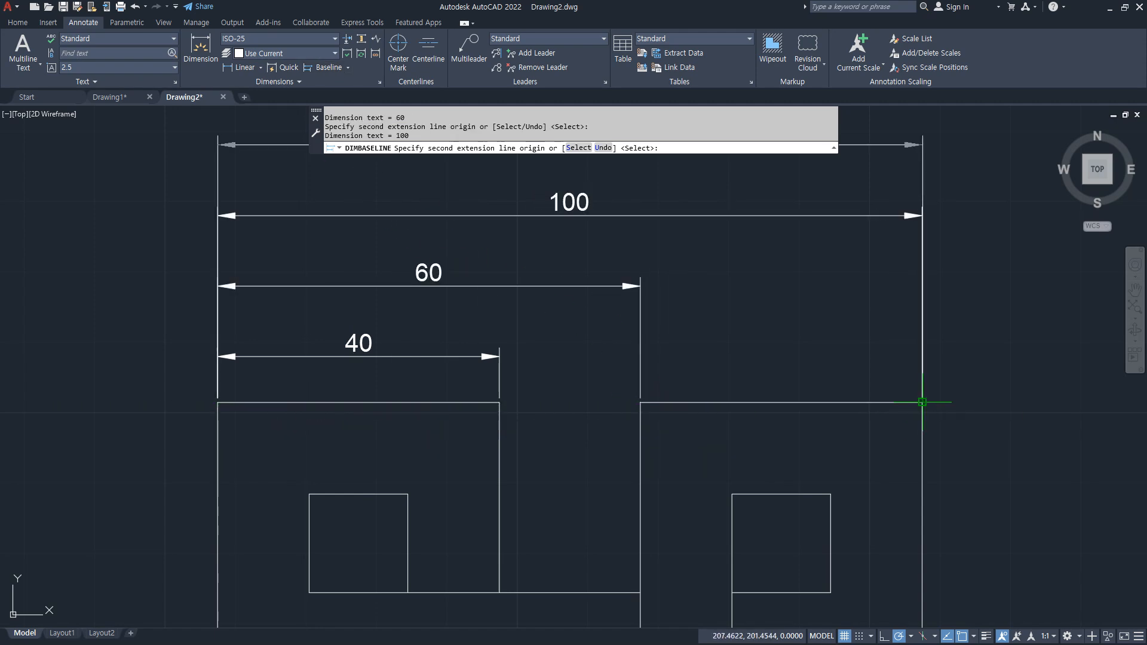
key("Escape")
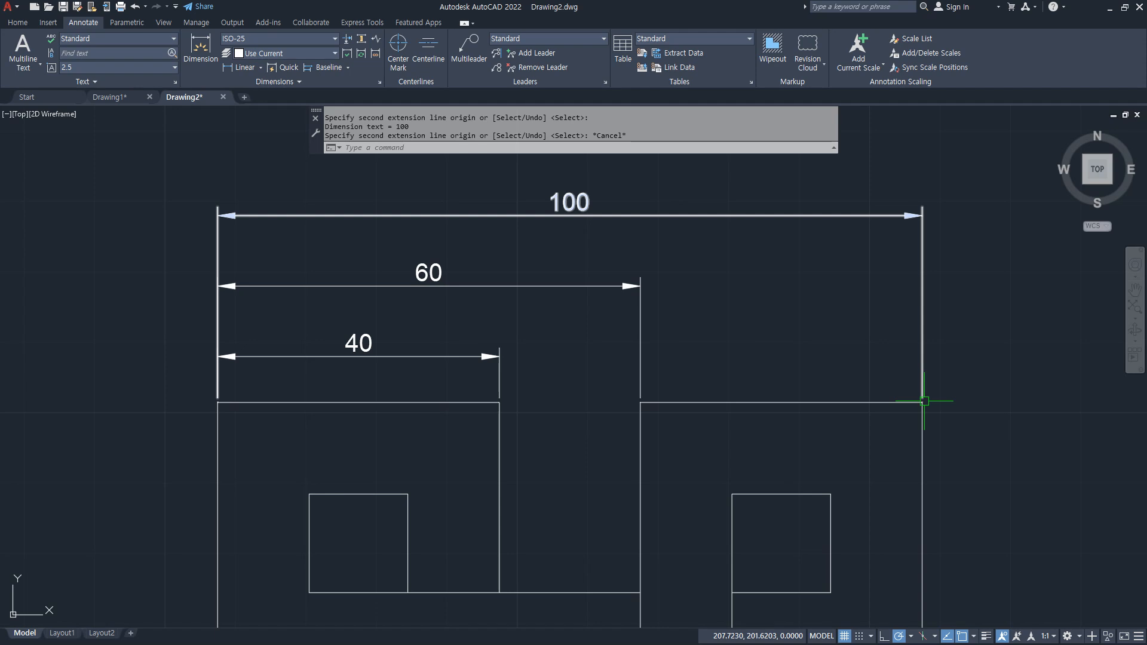
mouse_move(428, 286)
left_mouse_down()
mouse_move(460, 286)
mouse_move(452, 354)
mouse_move(490, 353)
left_mouse_up()
mouse_move(523, 306)
left_mouse_down()
mouse_move(539, 329)
mouse_move(619, 320)
mouse_move(651, 332)
mouse_move(696, 317)
mouse_move(658, 307)
left_mouse_up()
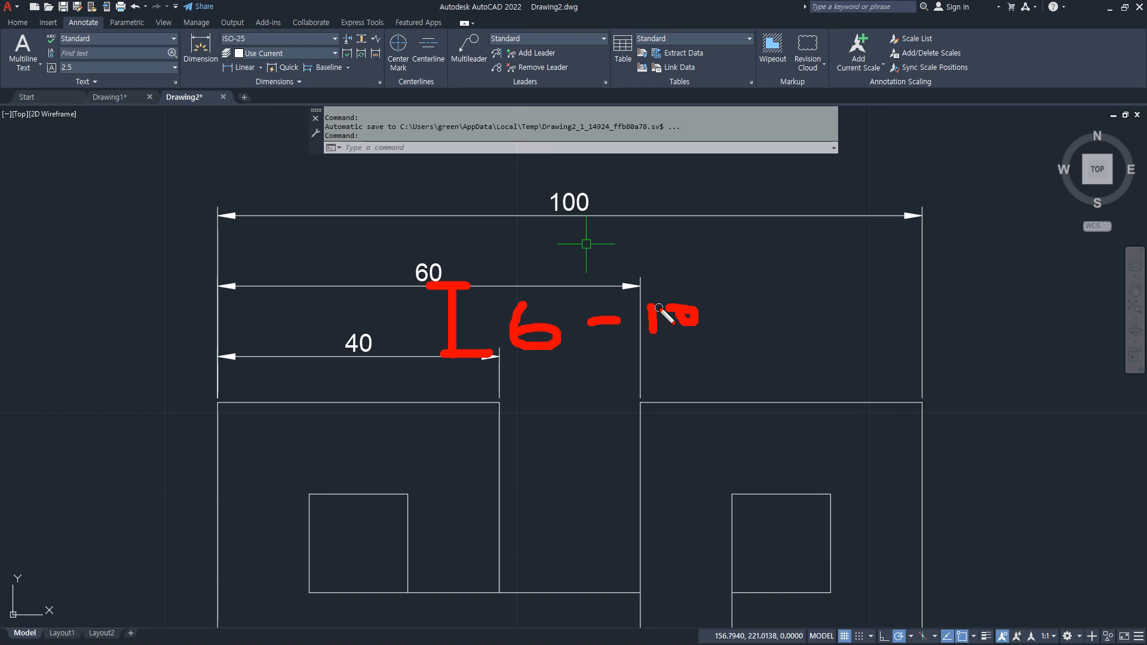
key("Escape")
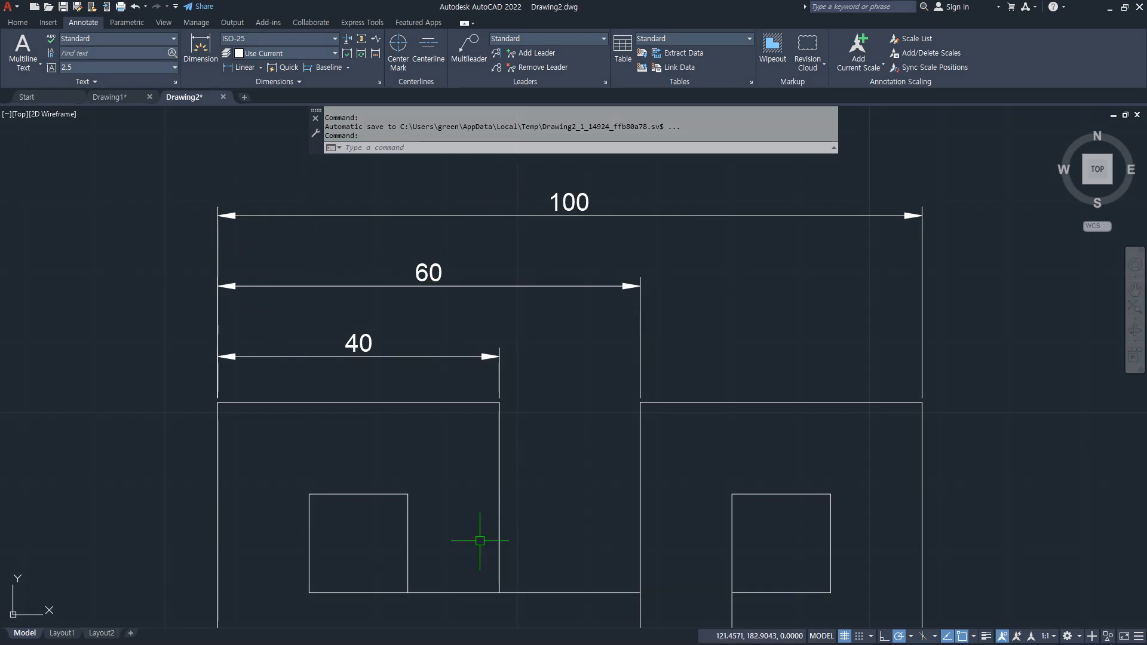
- Change the baseline spacing of the ISO-25 dimension style to 6
type("d")
key("Return")
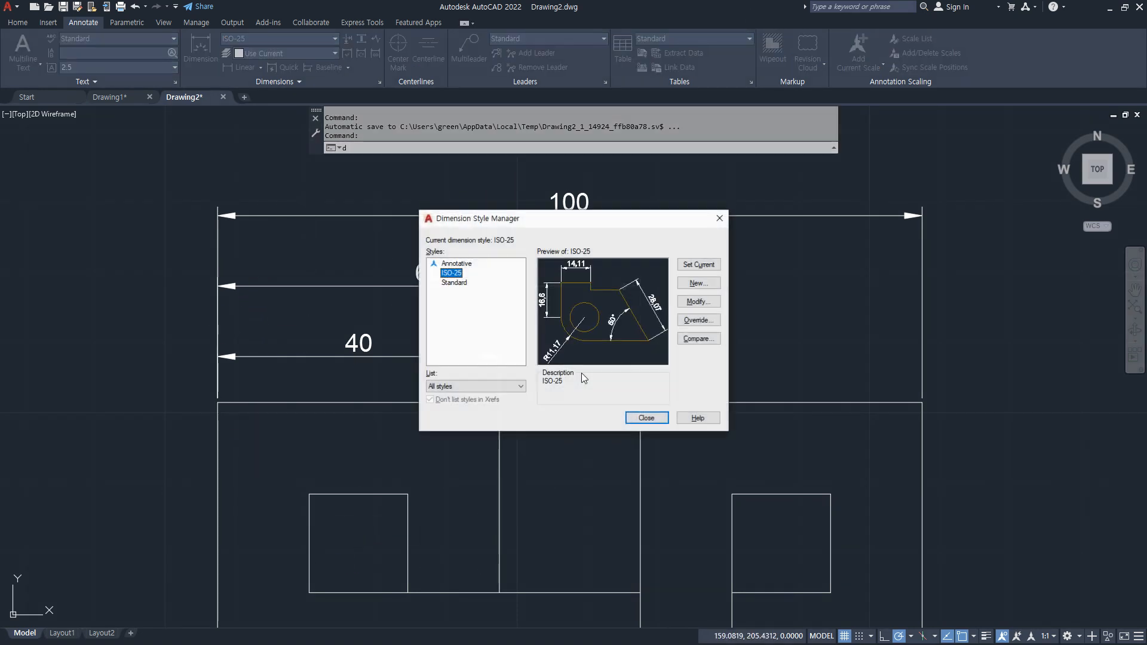
left_click(692, 303)
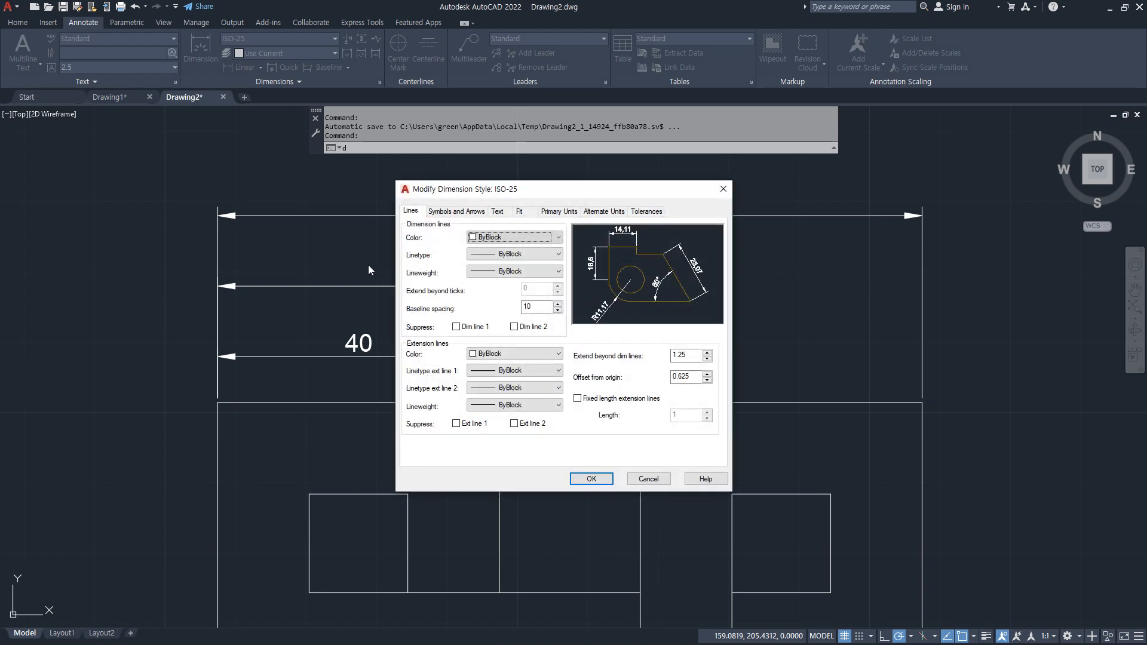
left_click(411, 215)
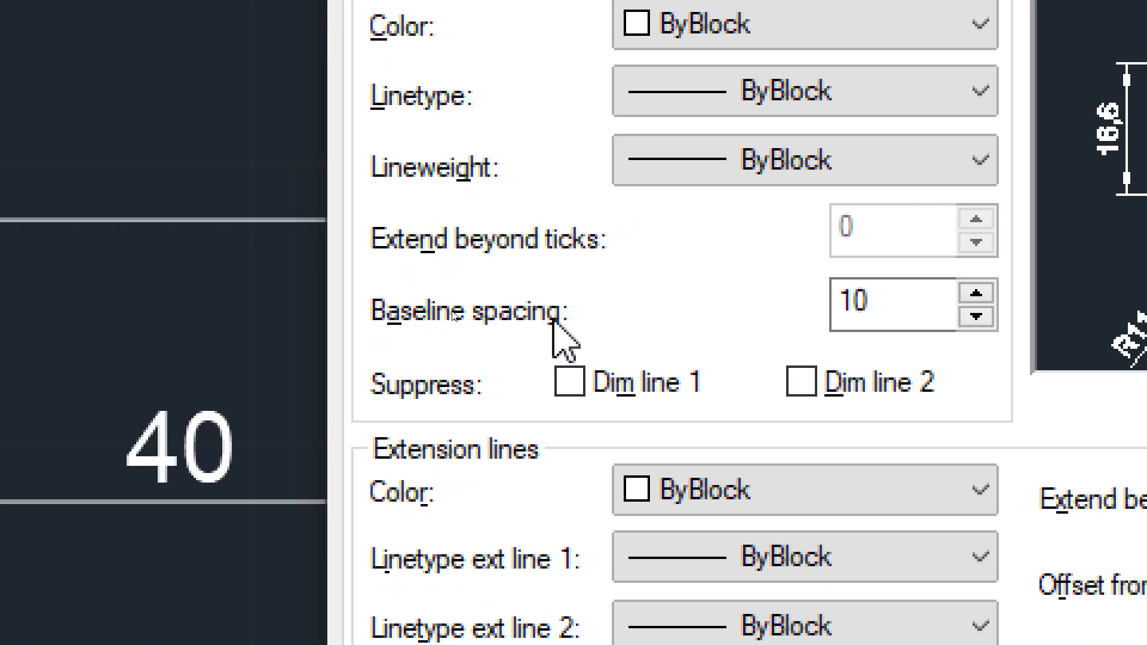
left_click(919, 307)
double_click(919, 307)
type("6")
key("Tab")
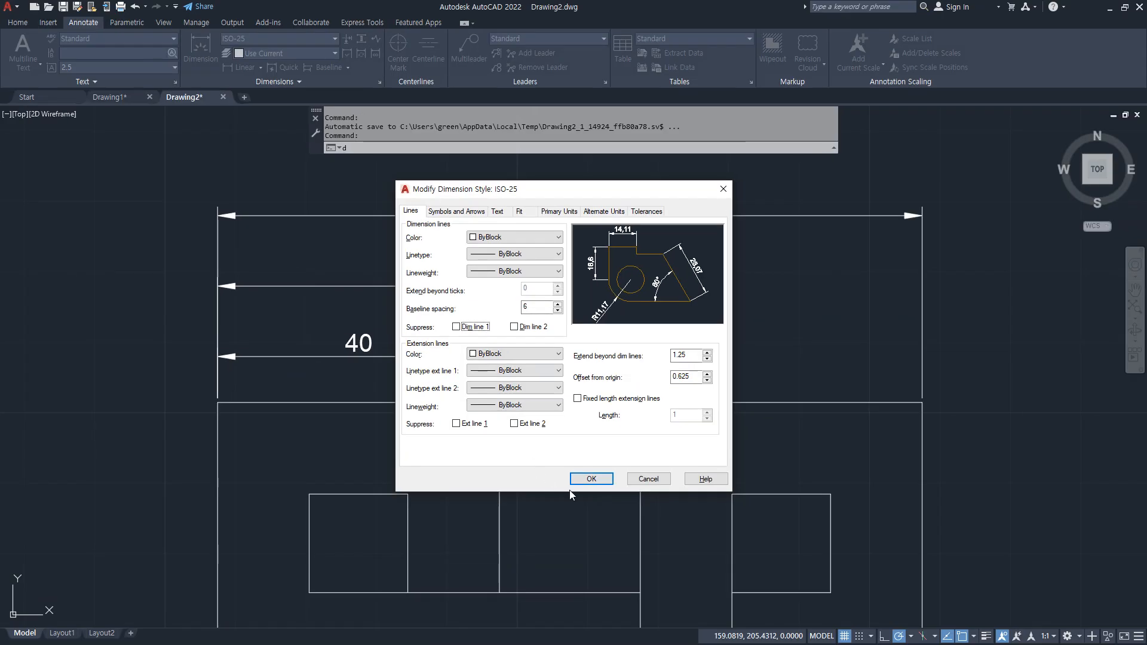
left_click(588, 479)
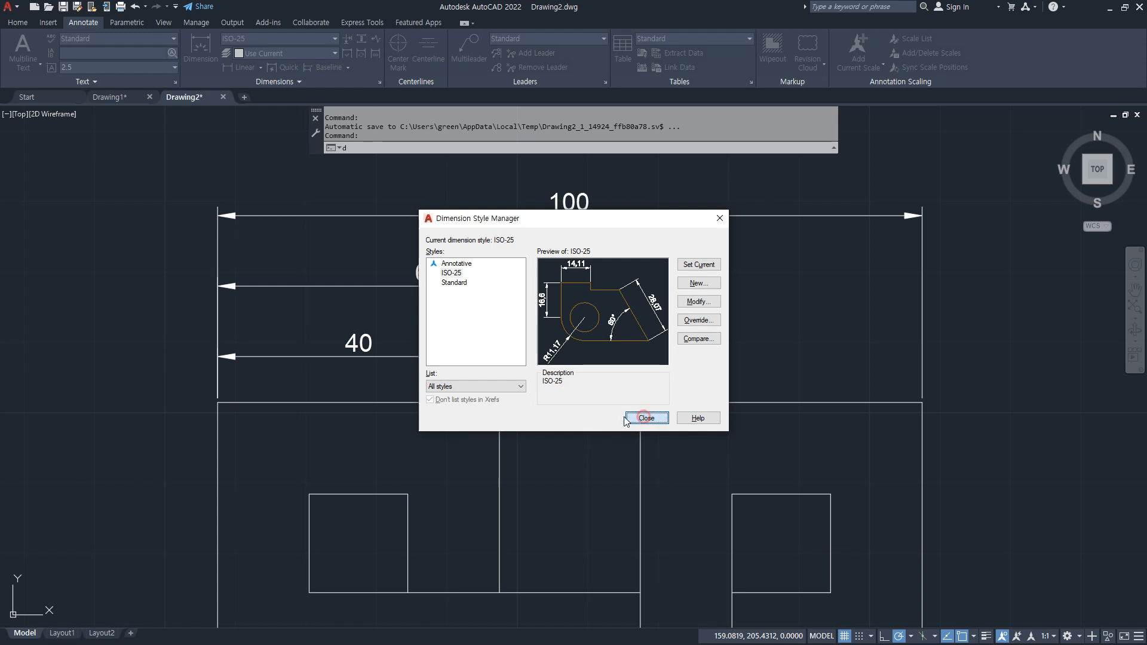
left_click(647, 418)
- Erase the two baseline dimensions, keeping the linear dimension above the upper-left block
left_click(490, 319)
left_click(378, 186)
key("Delete")
- Start a baseline dimension based on the left extension line of the dimension above the upper-left block
left_click(317, 68)
left_click(211, 382)
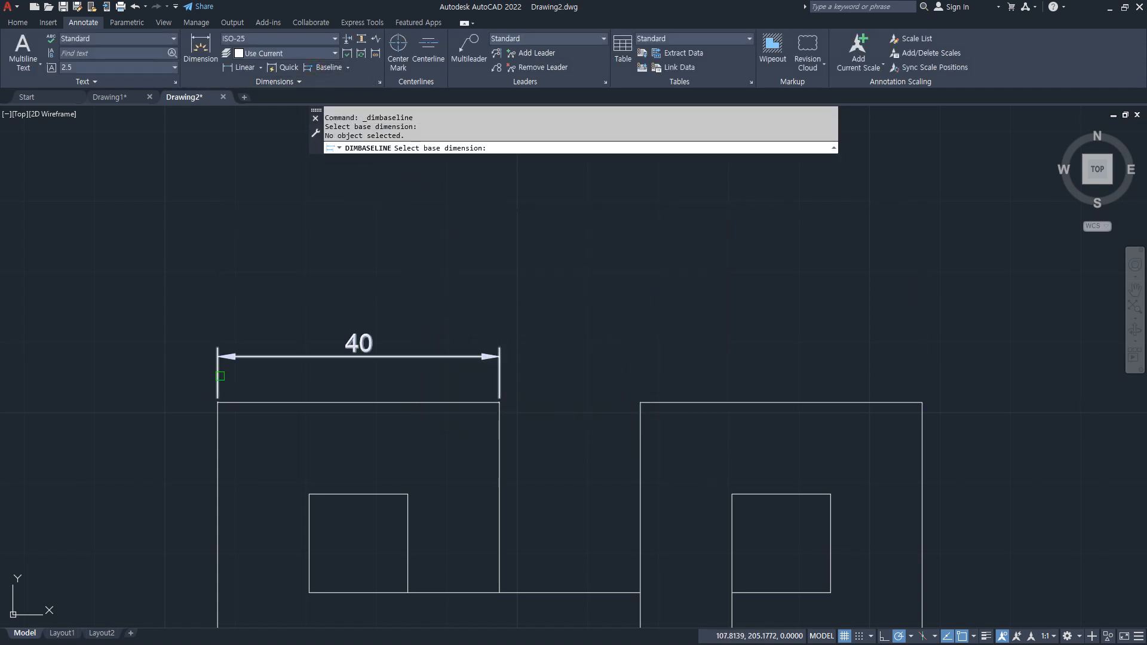
- Add baseline dimensions from the upper-left block's left edge to the upper-right block's near and far top corners
left_click(218, 379)
left_click(640, 404)
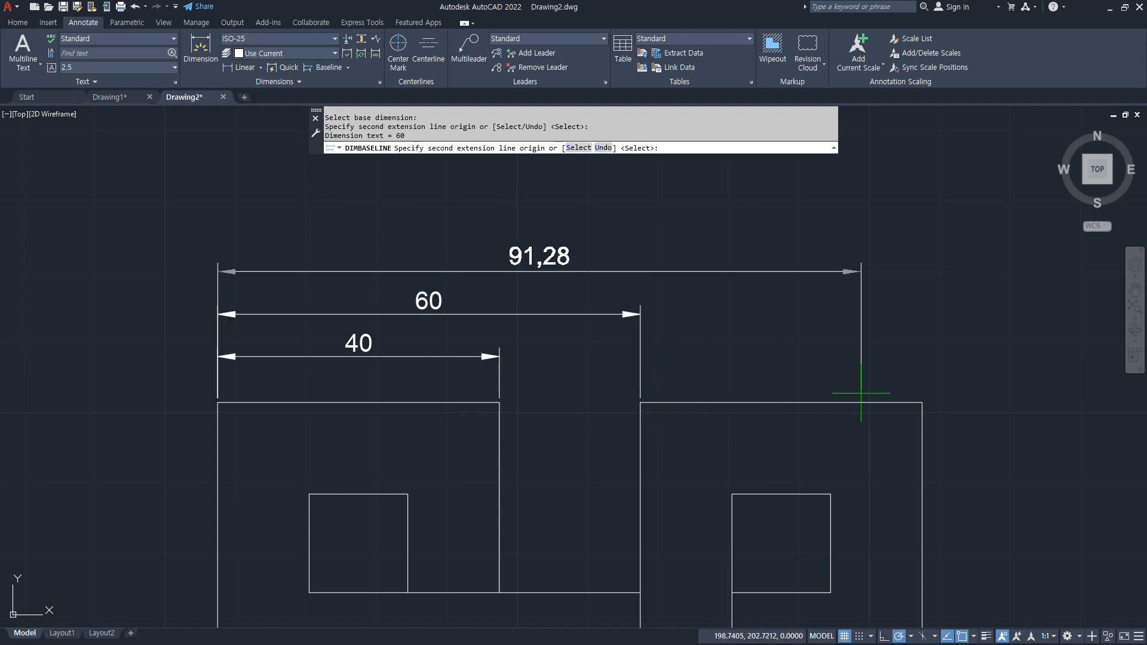
left_click(922, 403)
key("Escape")
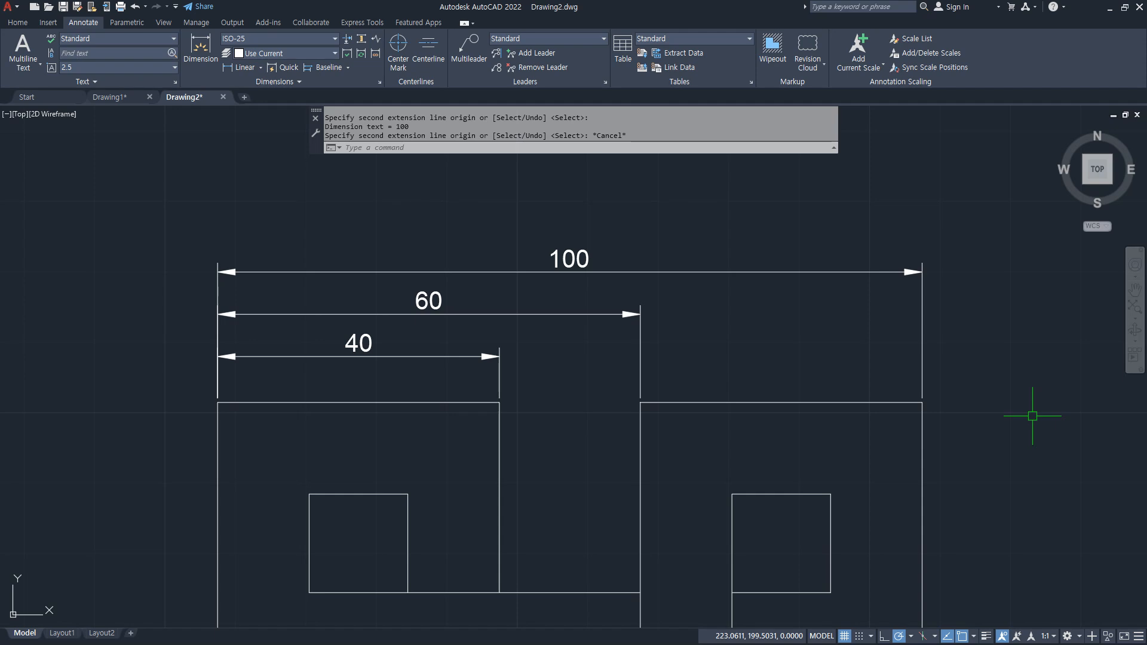
key("Escape")
- Add a vertical linear dimension for the height of the upper-left block, placed outside its left edge
left_click(260, 67)
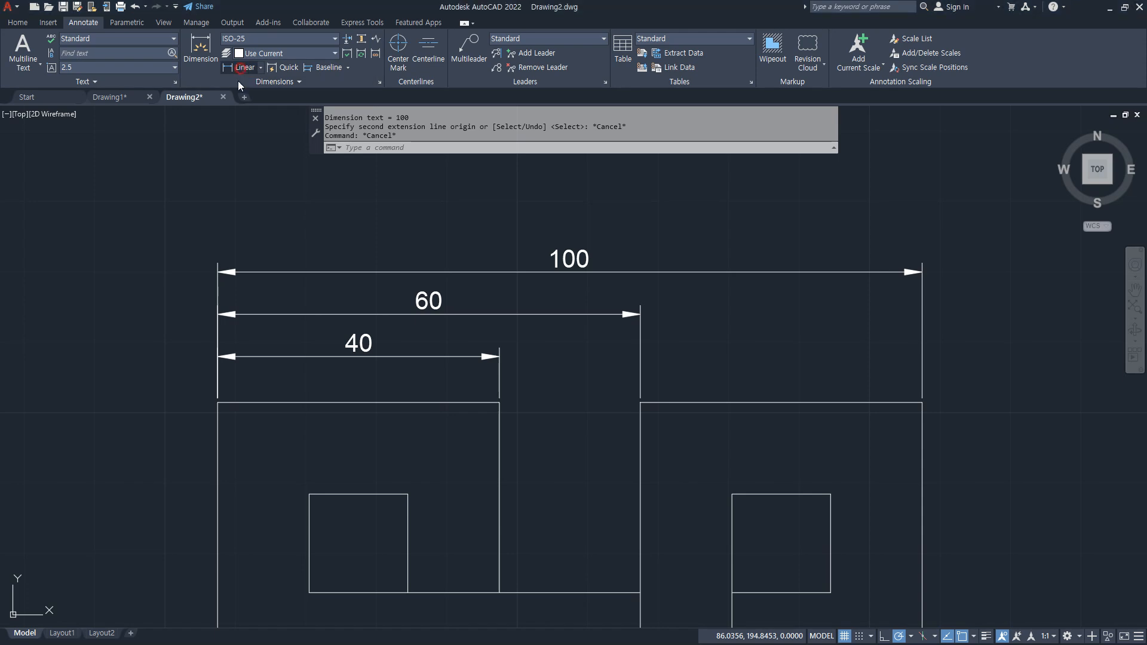
scroll(261, 310, "down", 2)
middle_click_drag(261, 310, 239, 106)
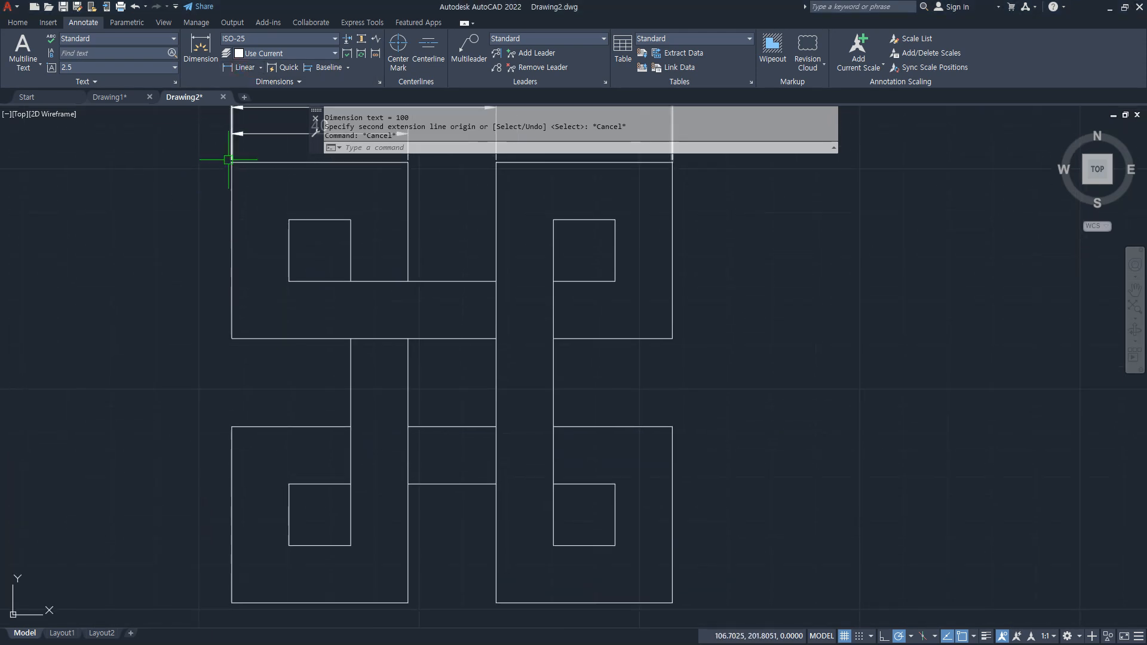
left_click(245, 67)
left_click(231, 161)
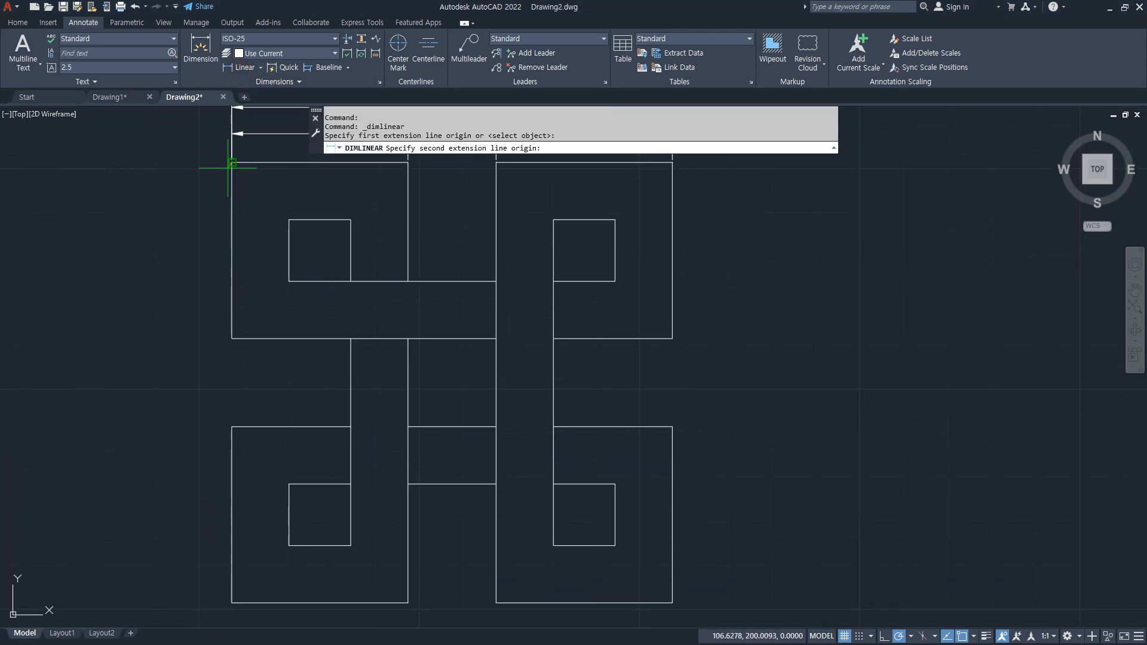
left_click(231, 338)
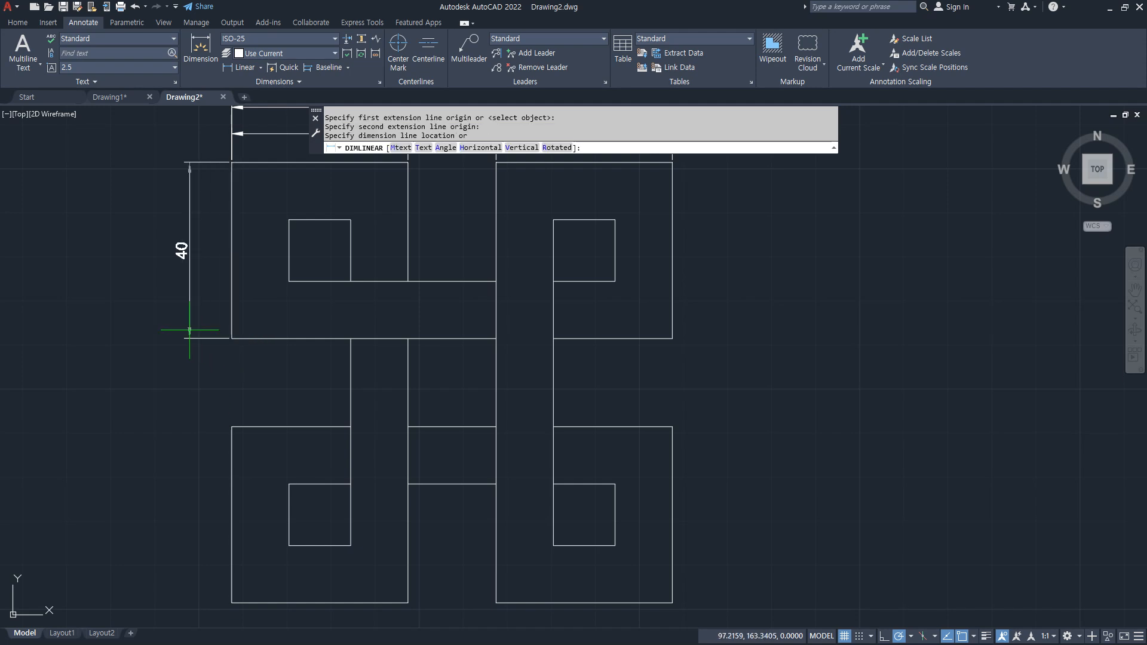
left_click(186, 333)
- Continue the vertical dimension chain down the shape's left side to the top and bottom corners of the lower-left block
left_click(348, 68)
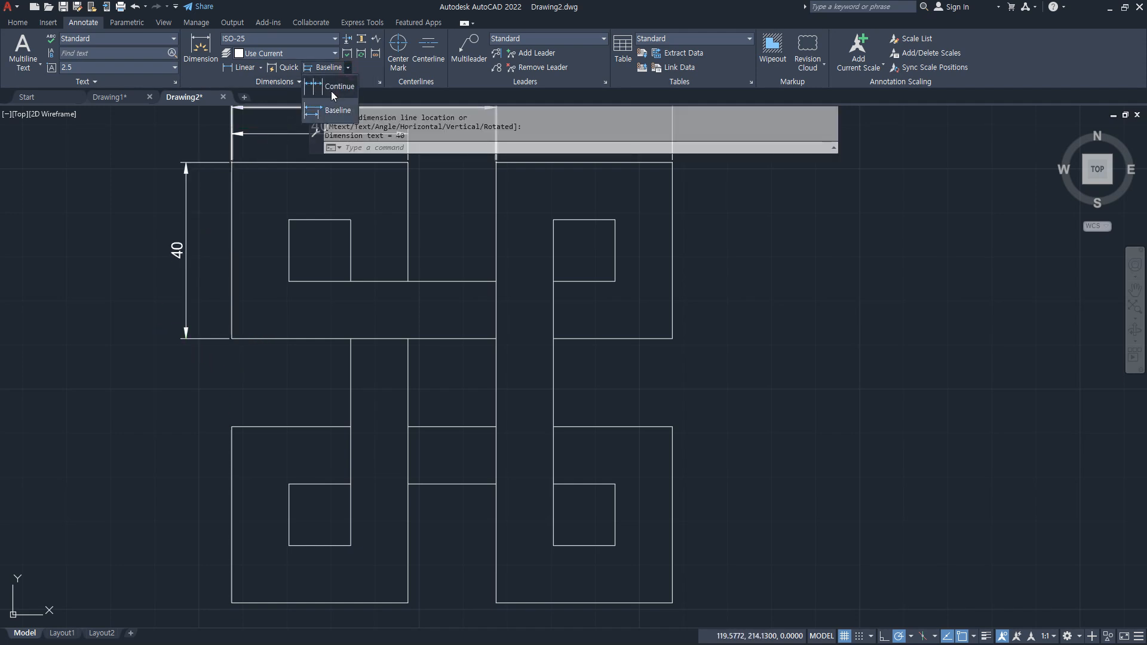
left_click(329, 82)
left_click(232, 427)
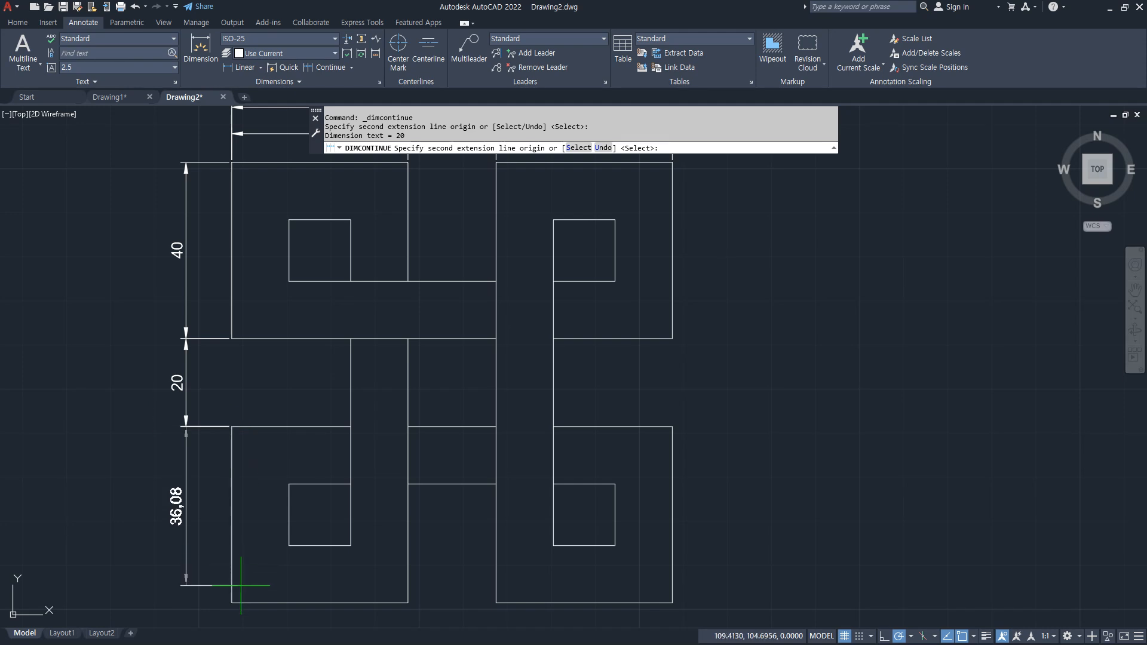
left_click(231, 602)
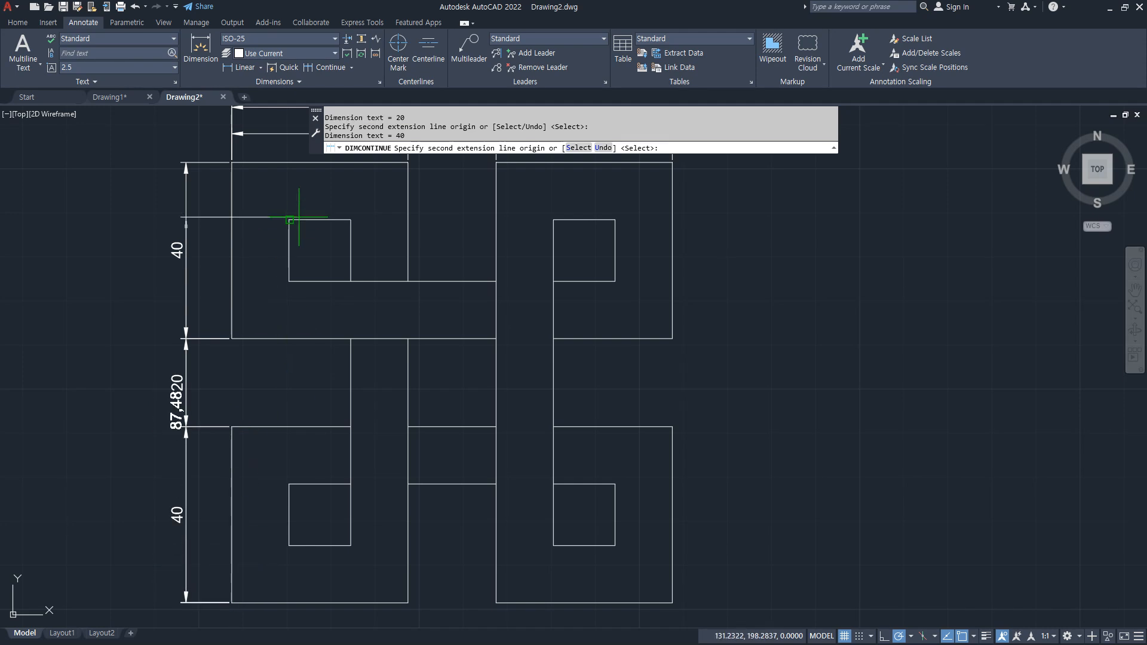
key("Return")
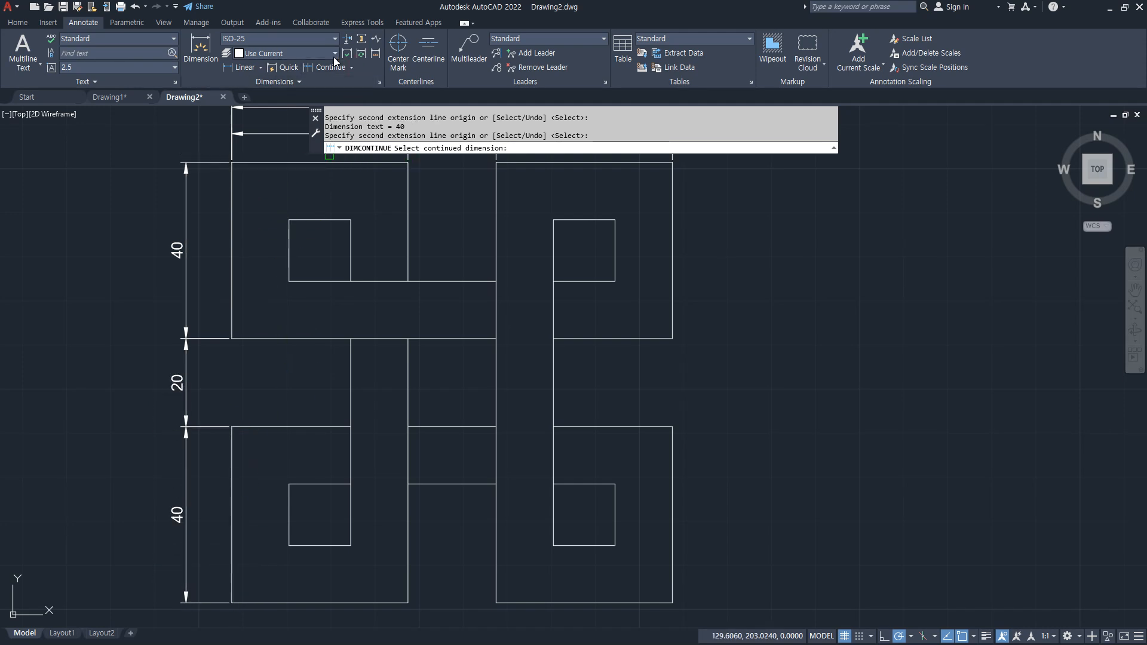
- Add a baseline dimension for the overall height, from the upper-left block's top corner to the lower-left block's bottom corner
left_click(351, 71)
left_click(331, 111)
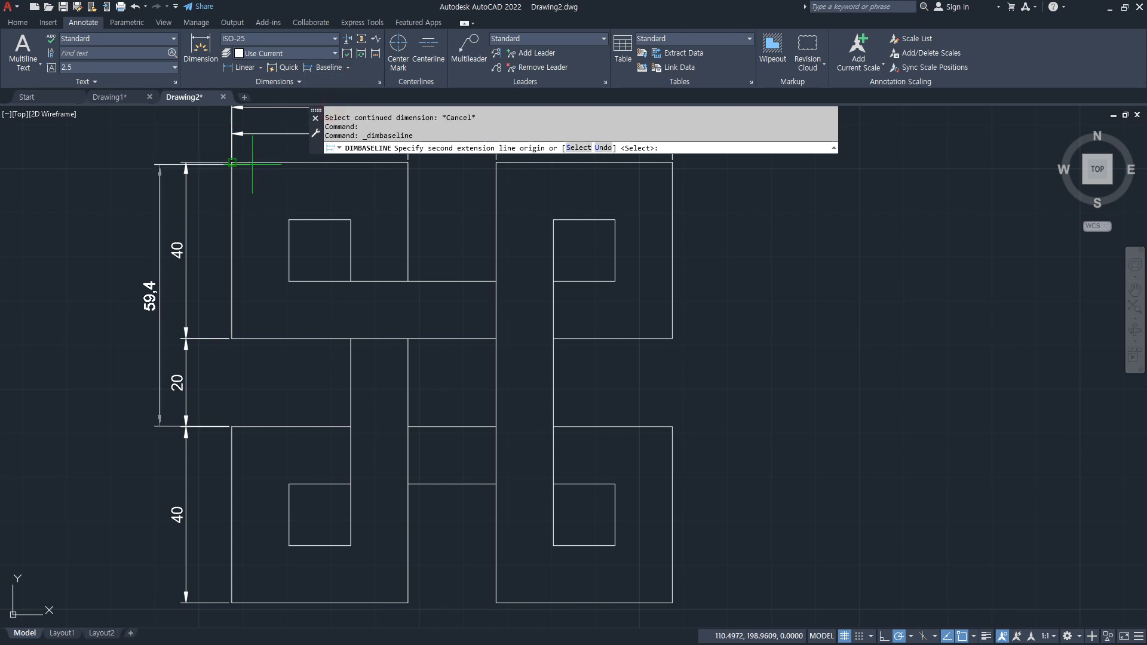
left_click(193, 168)
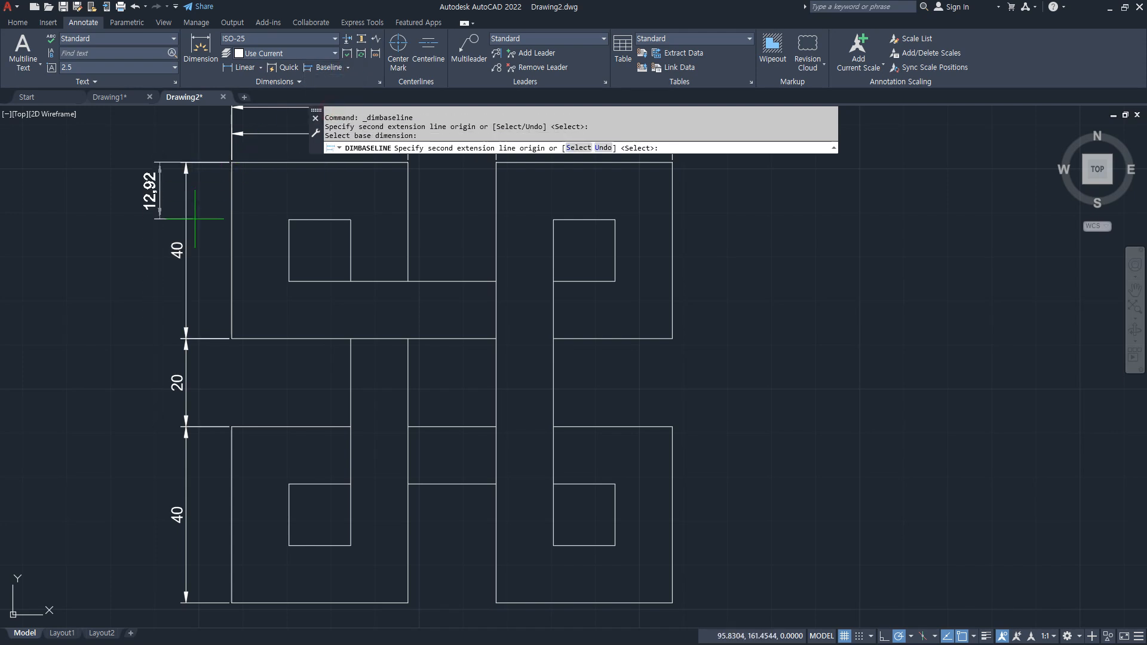
left_click(232, 602)
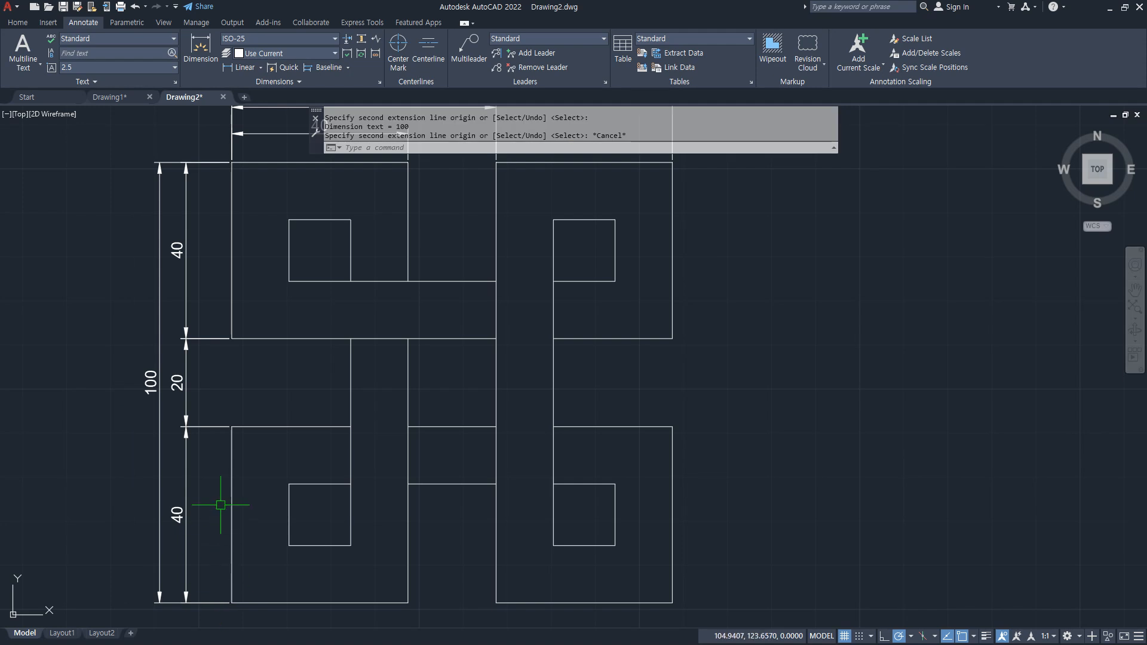
key("Escape")
scroll(225, 505, "down", 2)
left_click(244, 66)
scroll(231, 384, "up", 4)
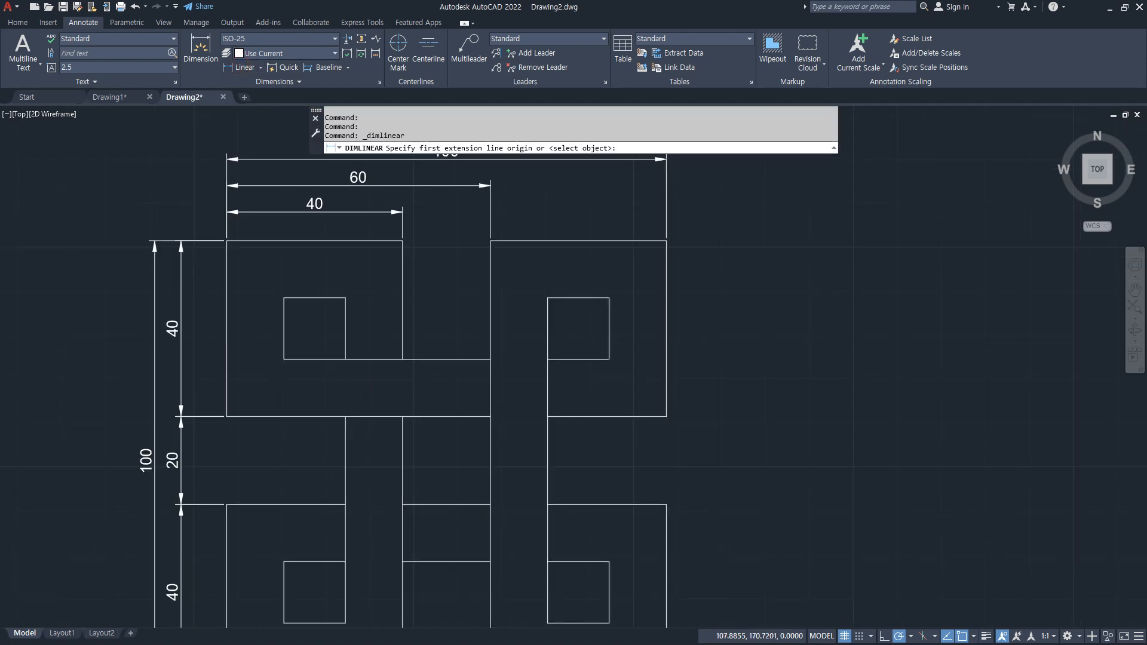
type("mid")
key("Return")
left_click(225, 304)
type("per")
key("Return")
left_click(317, 315)
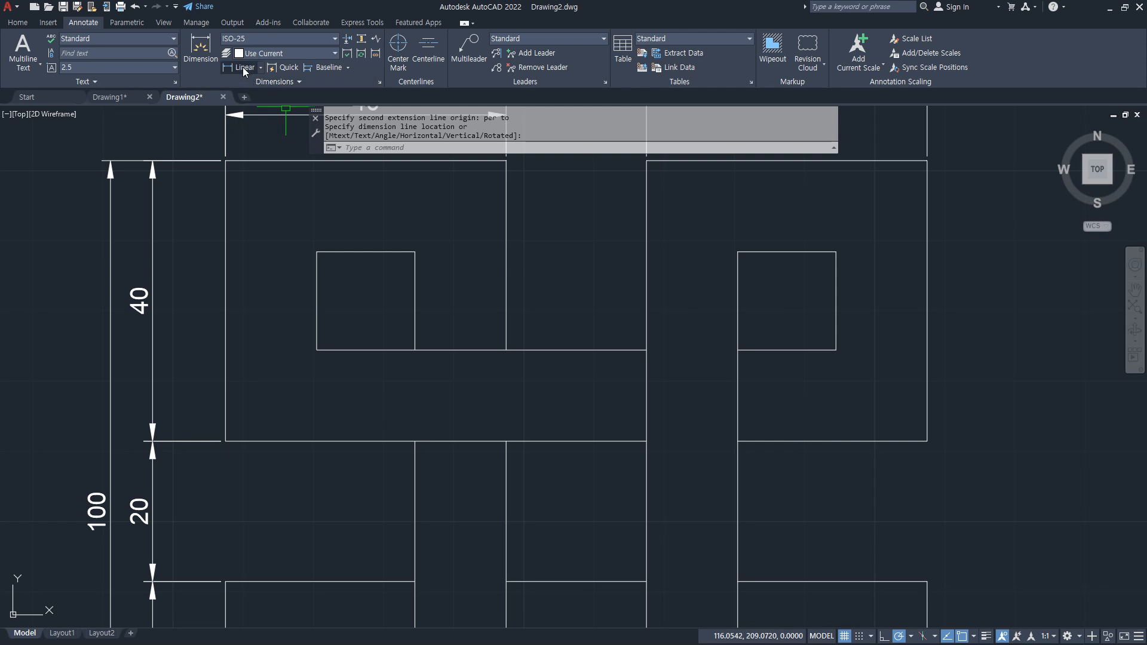
- Add a horizontal linear dimension from the midpoint of the upper-left block's left edge perpendicular to the inner square's left side
left_click(244, 68)
type("mid")
key("Return")
left_click(227, 302)
type("per")
key("Return")
left_click(316, 311)
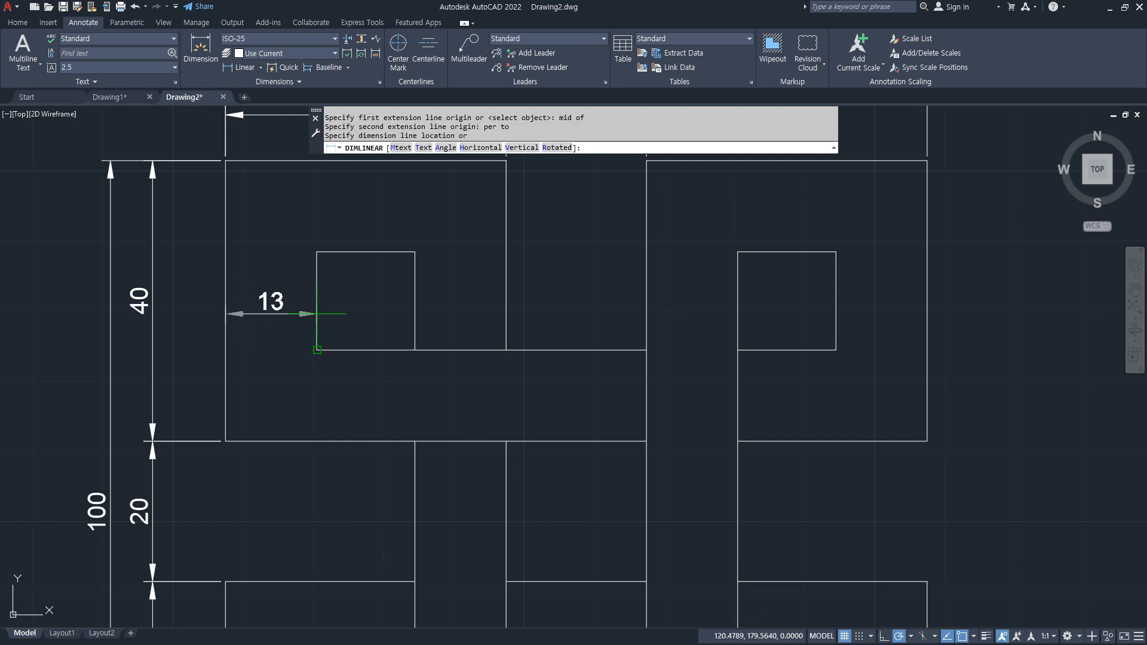
left_click(286, 300)
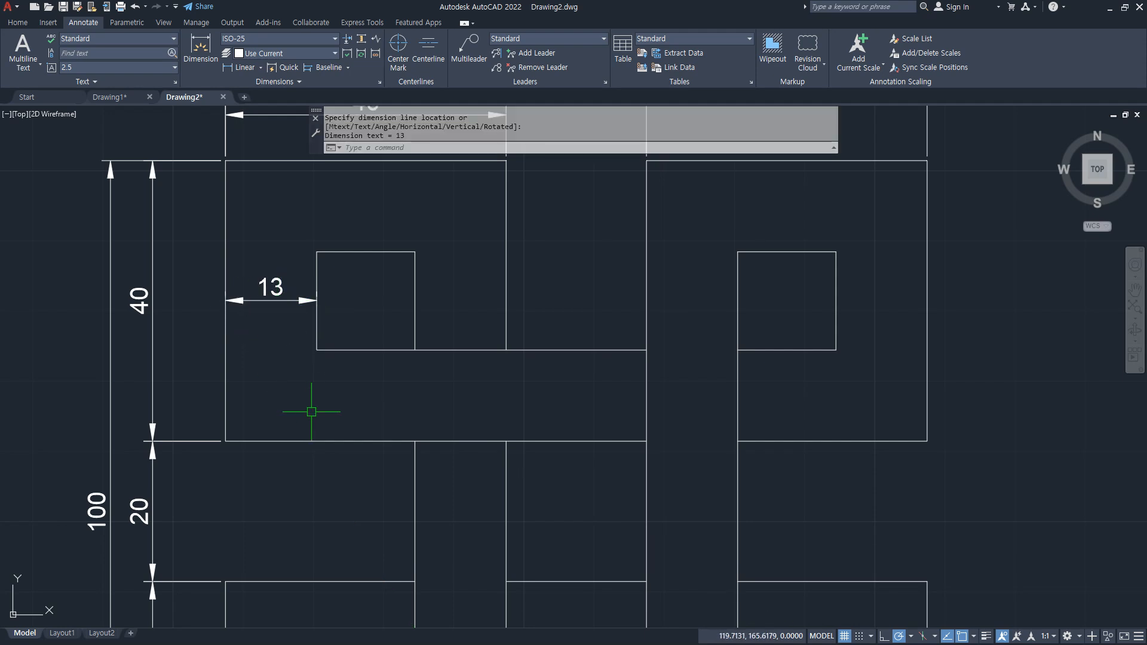
- Switch to the Chrome image popup to view the reference drawing of the slotted, curved bracket
scroll(512, 430, "down", 4)
scroll(473, 474, "up", 2)
middle_click_drag(474, 474, 399, 454)
scroll(399, 453, "down", 2)
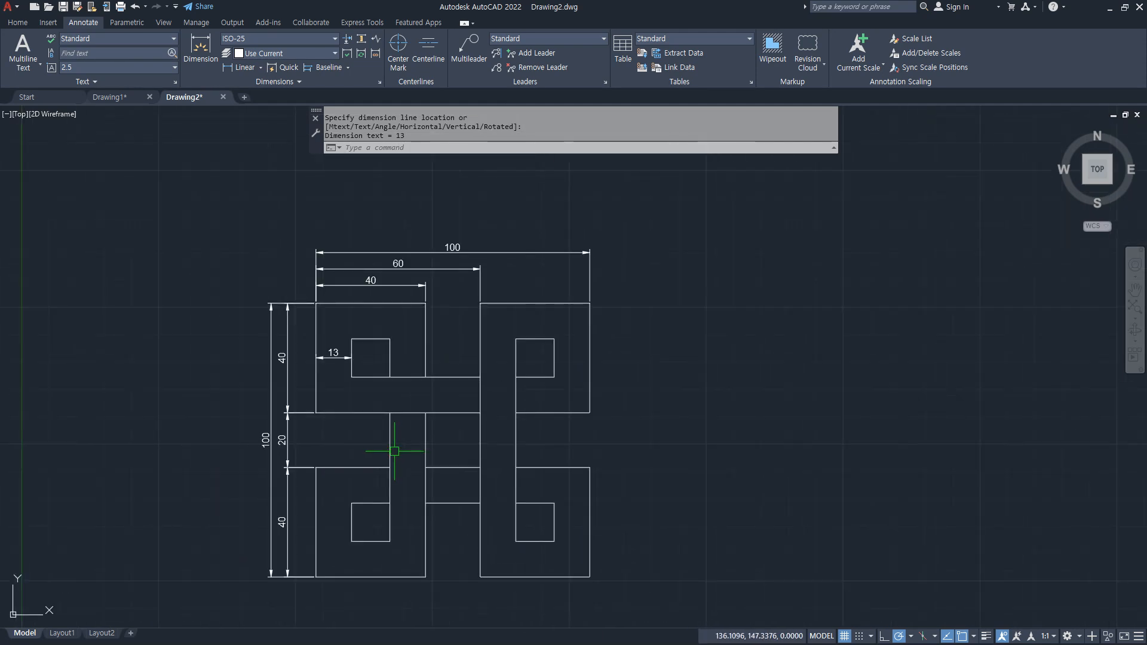
key("alt+Tab")
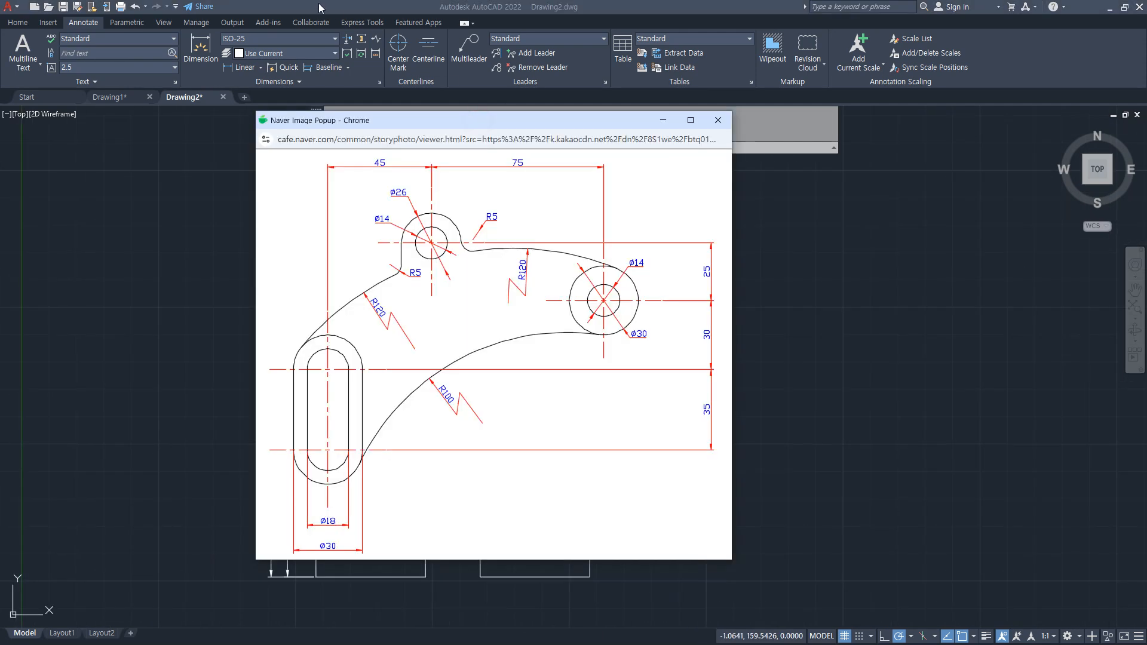
- Return to AutoCAD and create three new layers in the Layer Properties Manager
left_click(18, 23)
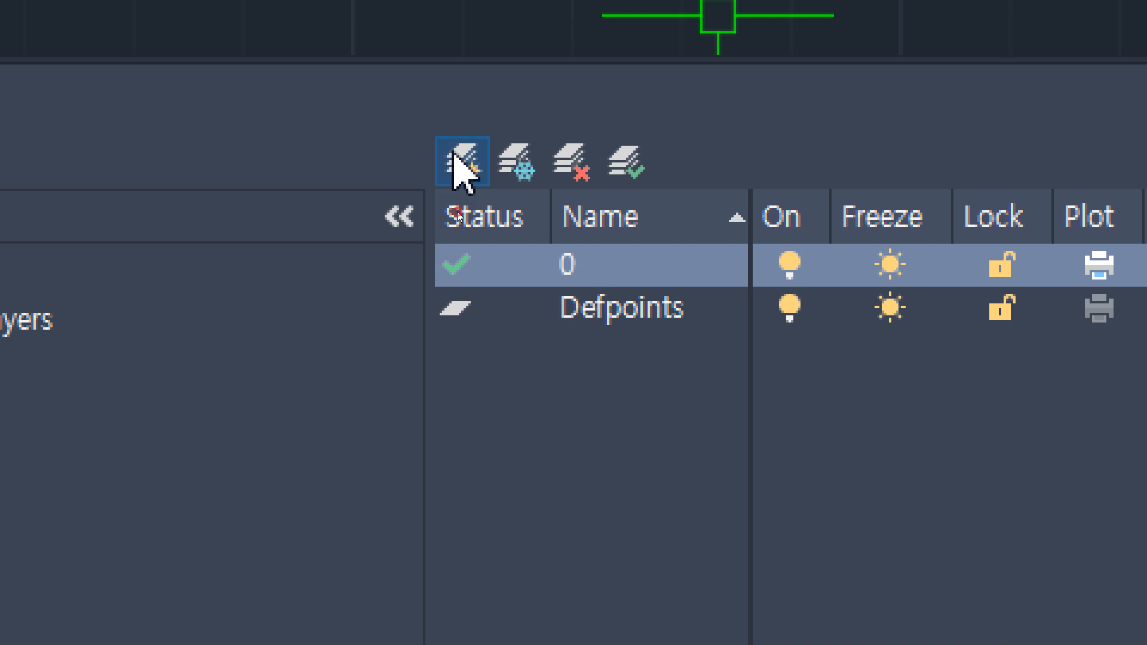
left_click(449, 158)
left_click(451, 158)
left_click(461, 160)
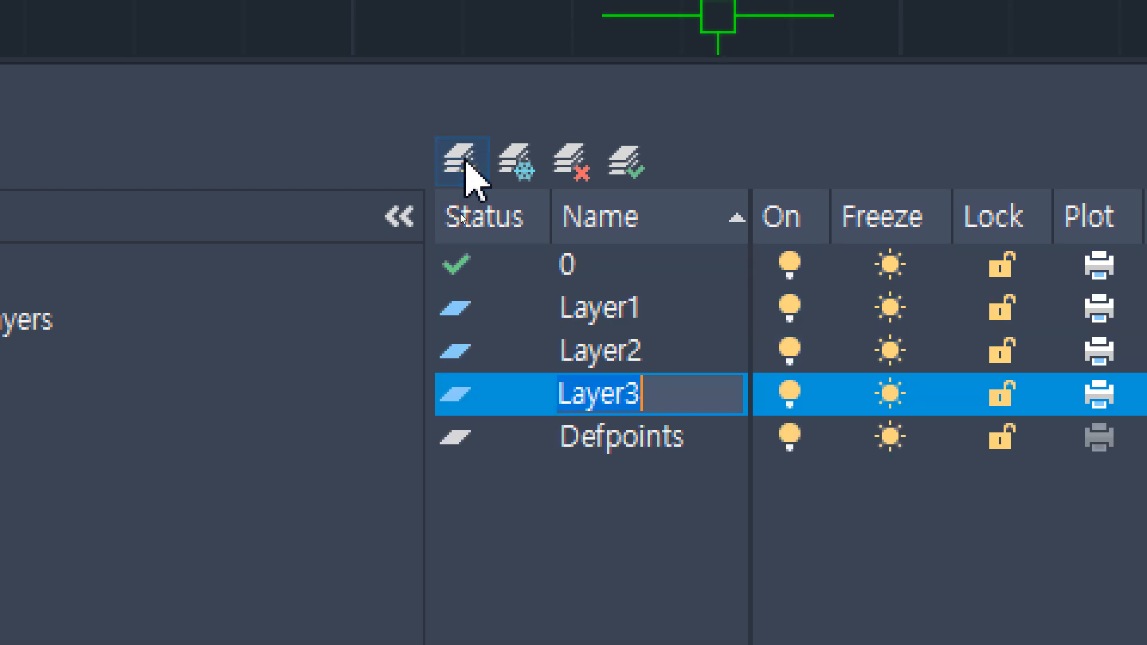
- Set the layer colours to red for Layer1, yellow for Layer2 and red for Layer3
left_click(968, 305)
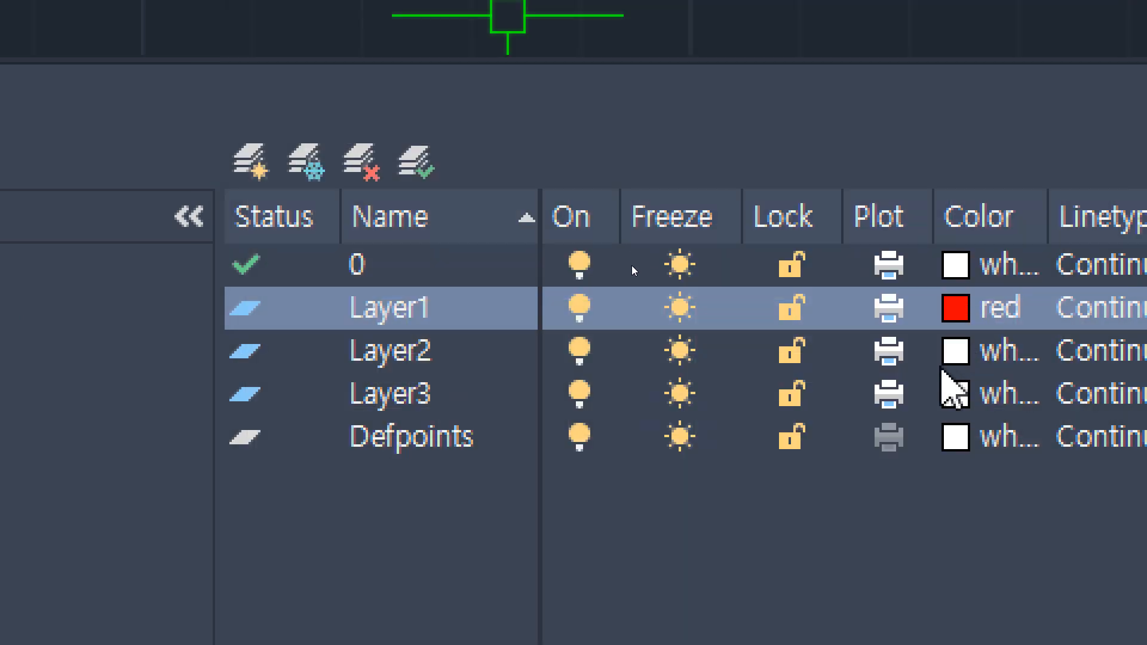
left_click(956, 351)
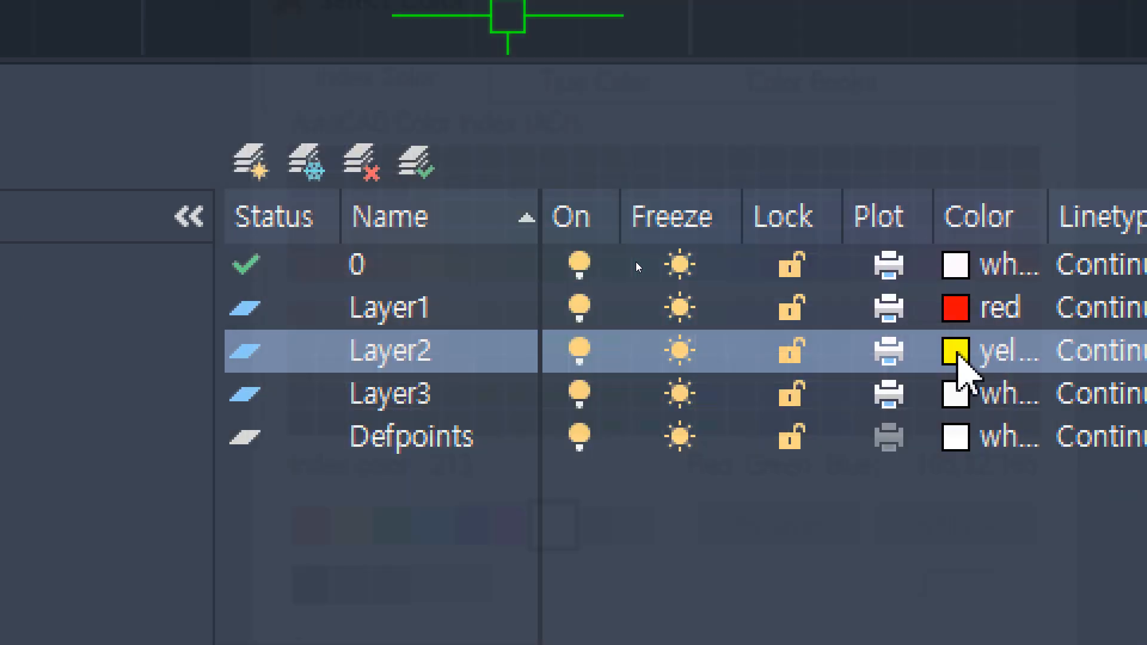
left_click(956, 394)
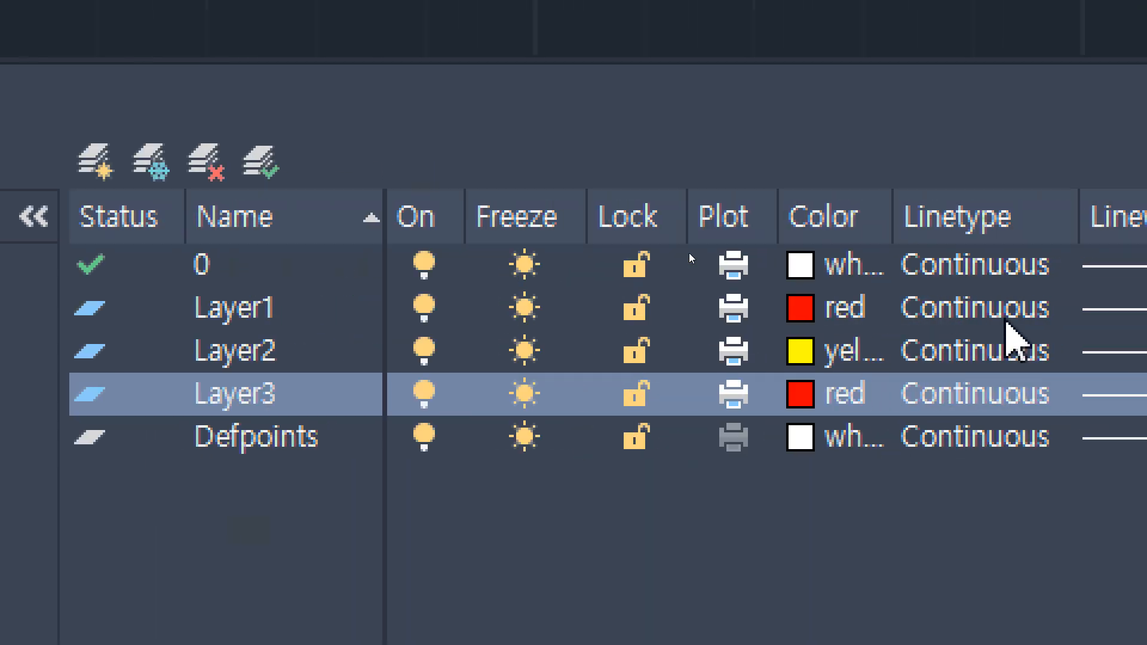
- Load the ACAD_ISO04W100 long-dash dot linetype and assign it to Layer1
left_click(1005, 310)
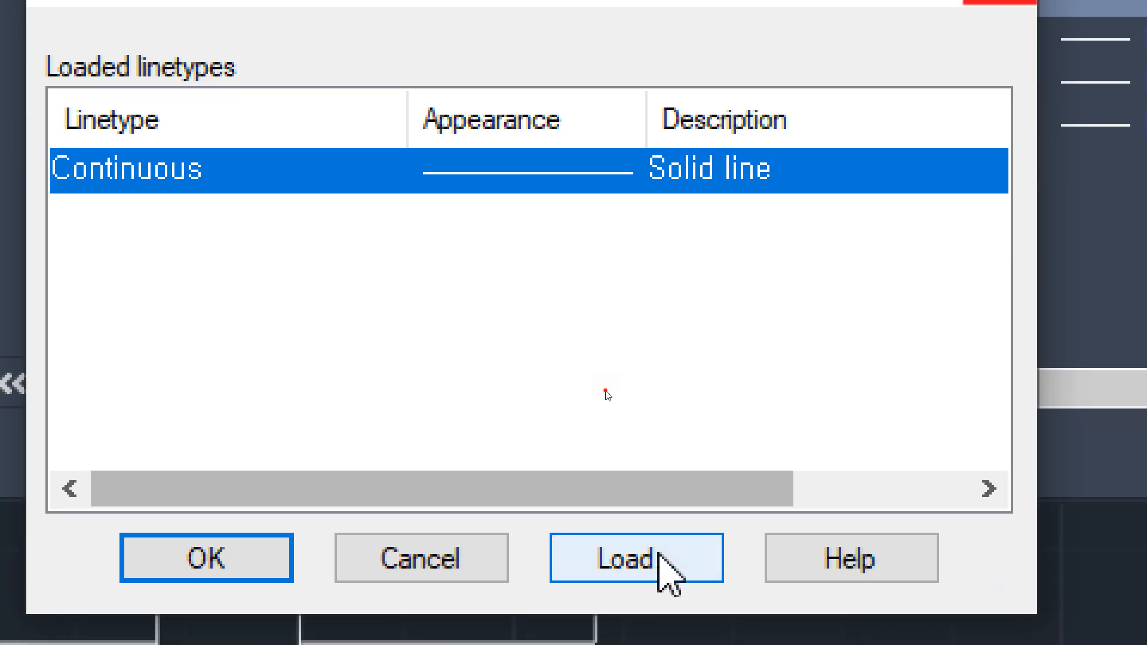
left_click(659, 555)
double_click(191, 302)
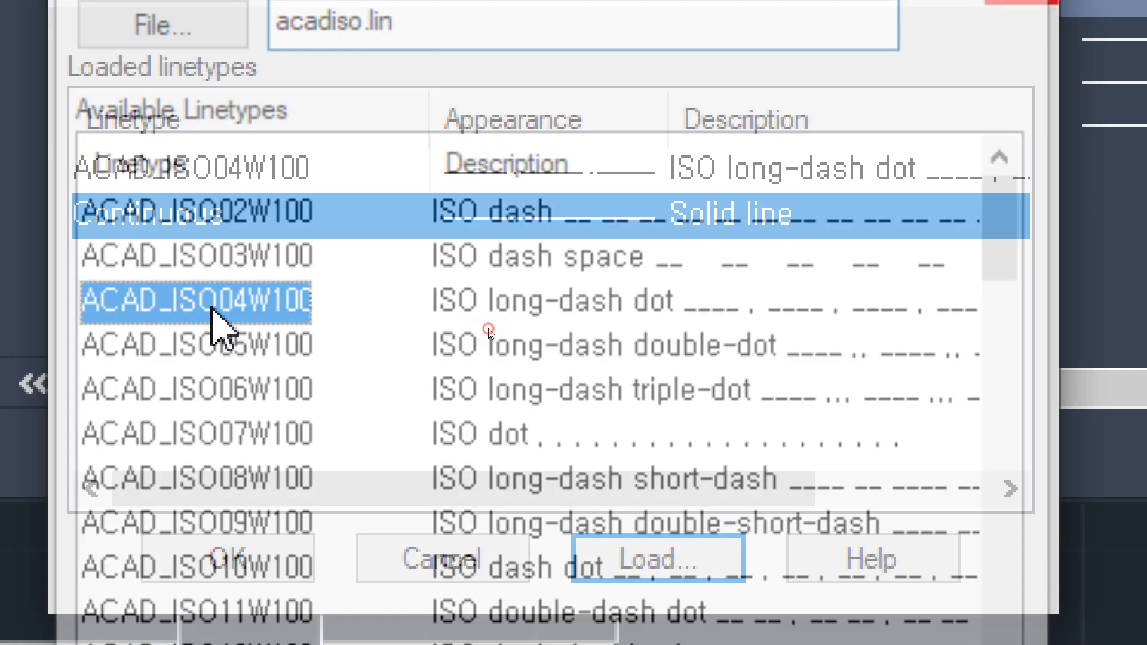
left_click(271, 176)
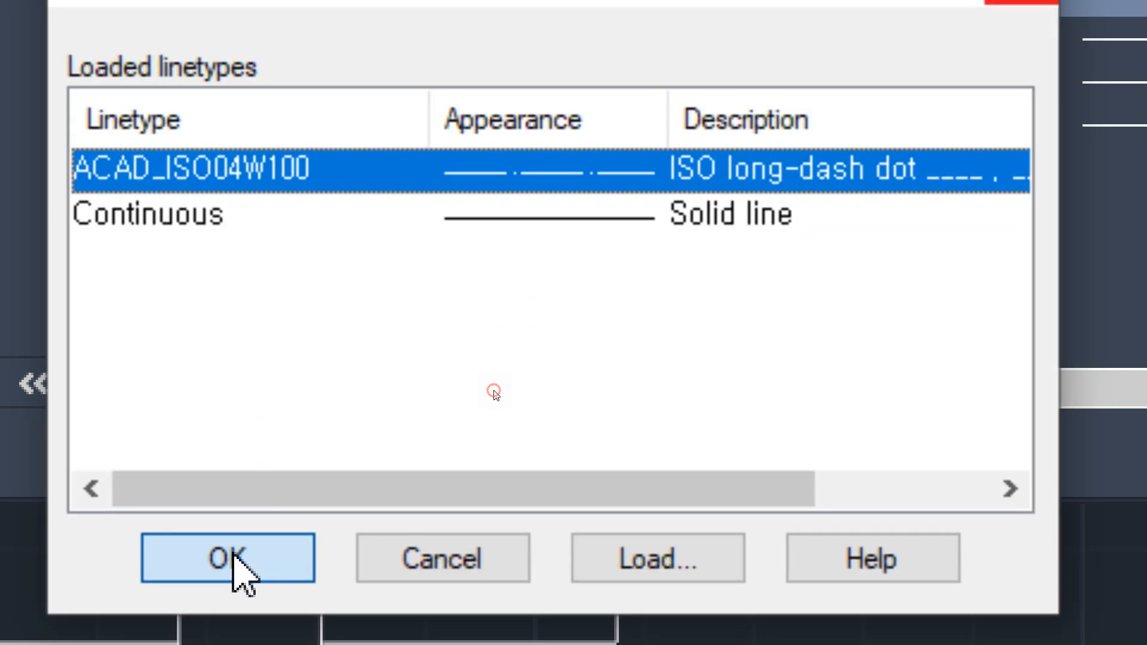
left_click(230, 549)
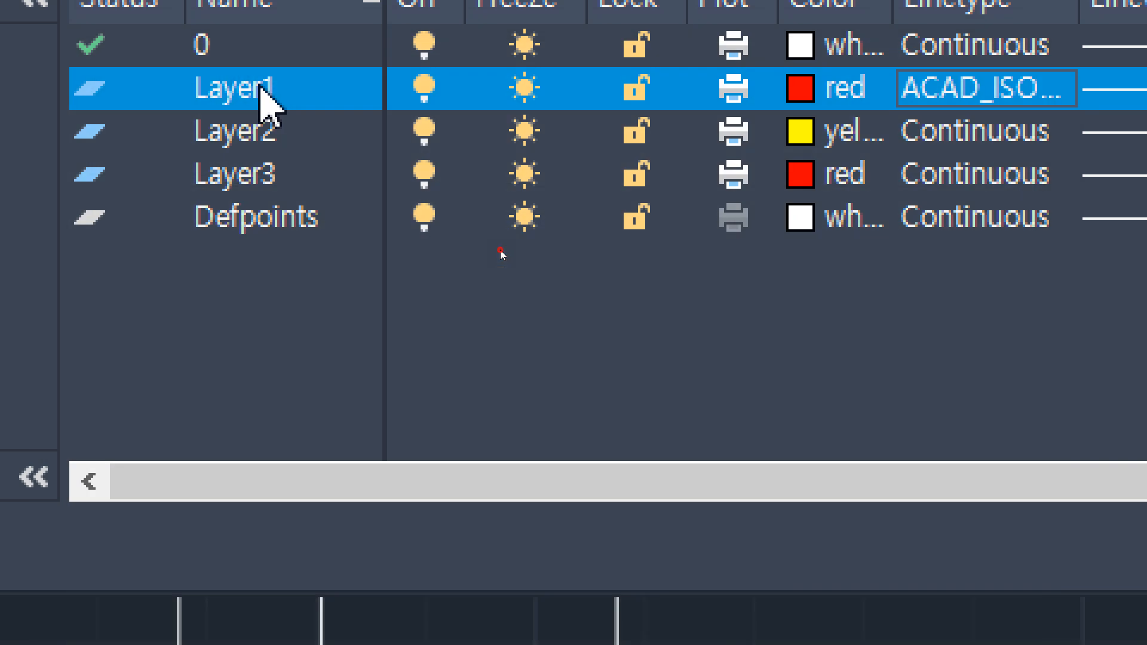
- Rename Layer1 as cen and Layer2 as col
left_click(266, 90)
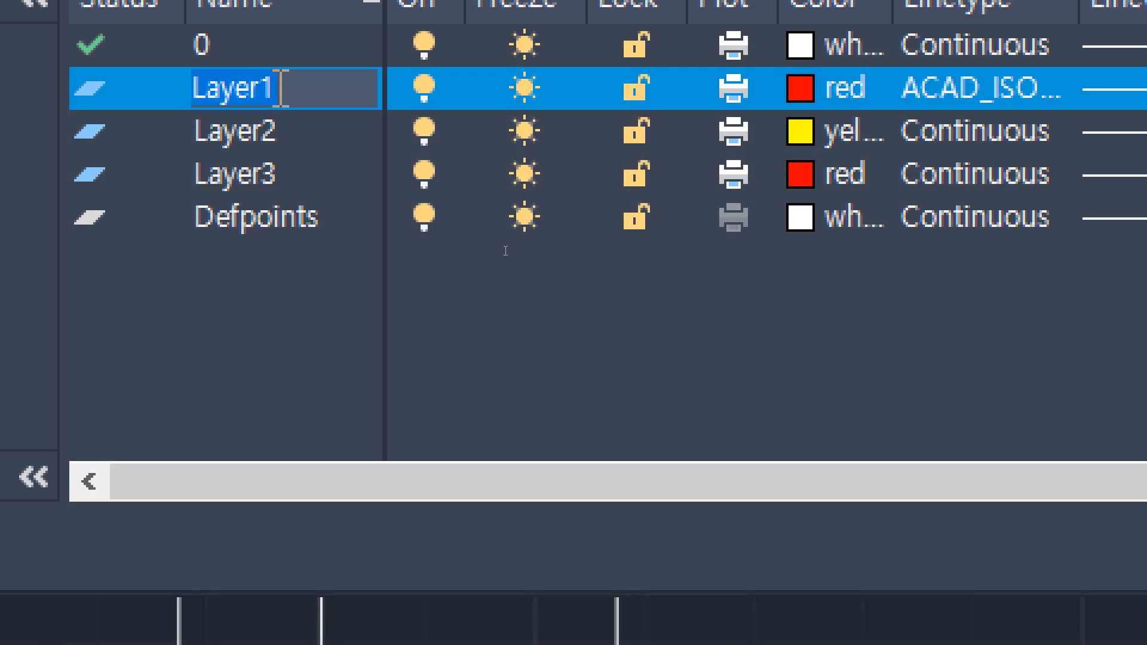
type("ce")
key("BackSpace")
key("BackSpace")
type("cen")
key("Return")
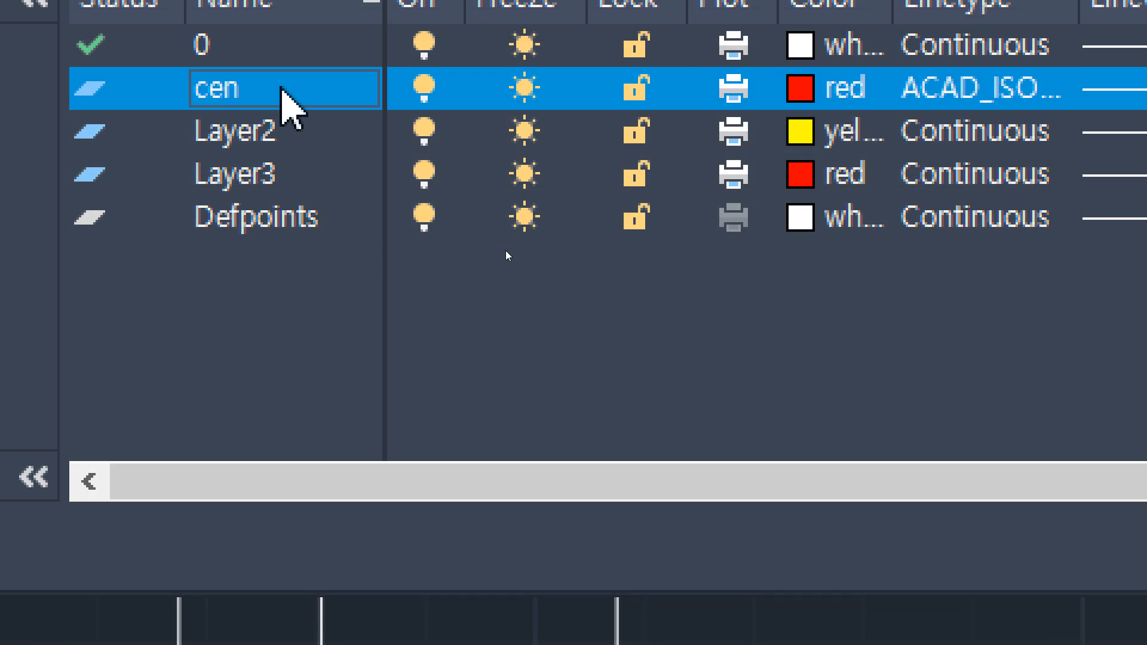
key("Down")
key("F2")
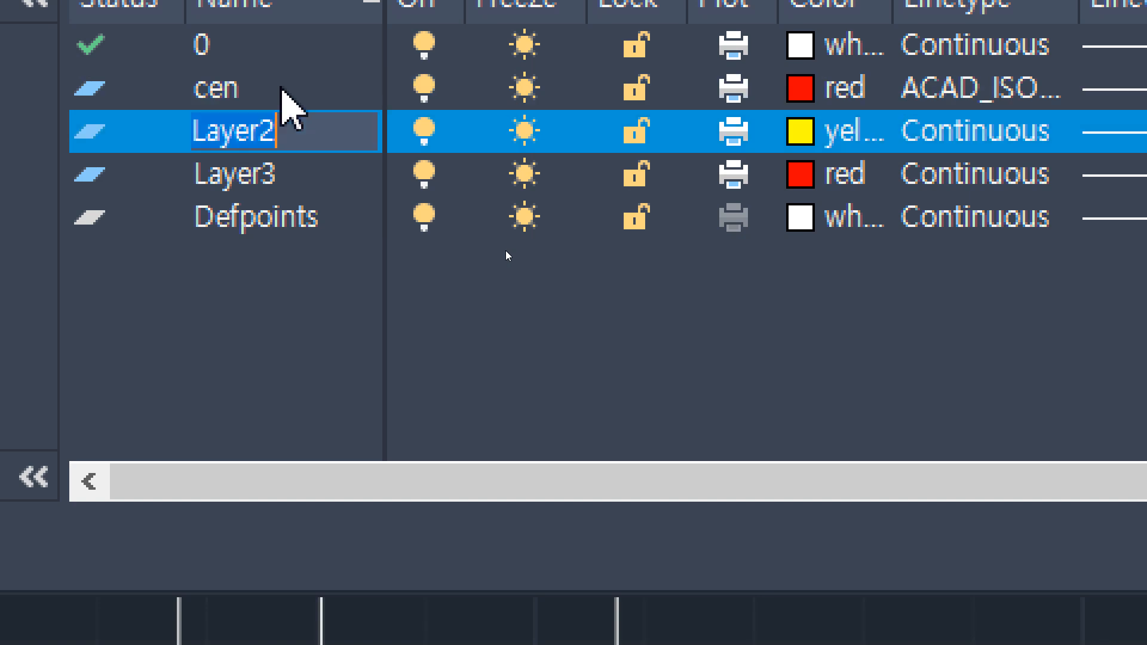
type("col")
key("Return")
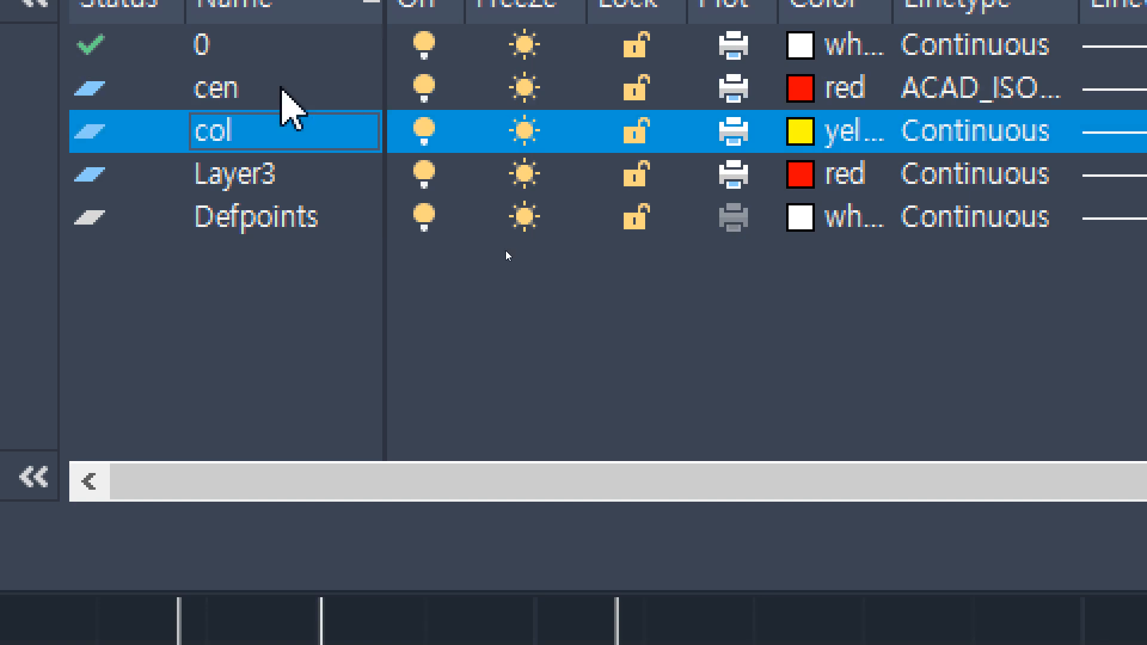
- Rename Layer3 as dim and make the cen layer current
key("Down")
key("F2")
type("dim")
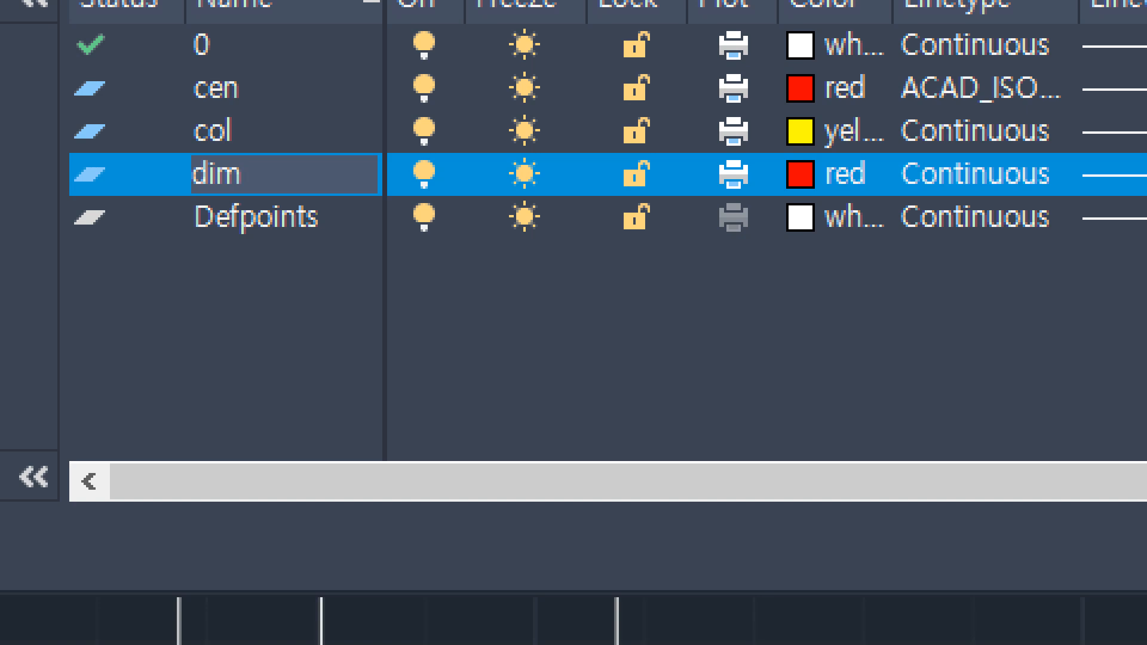
key("Return")
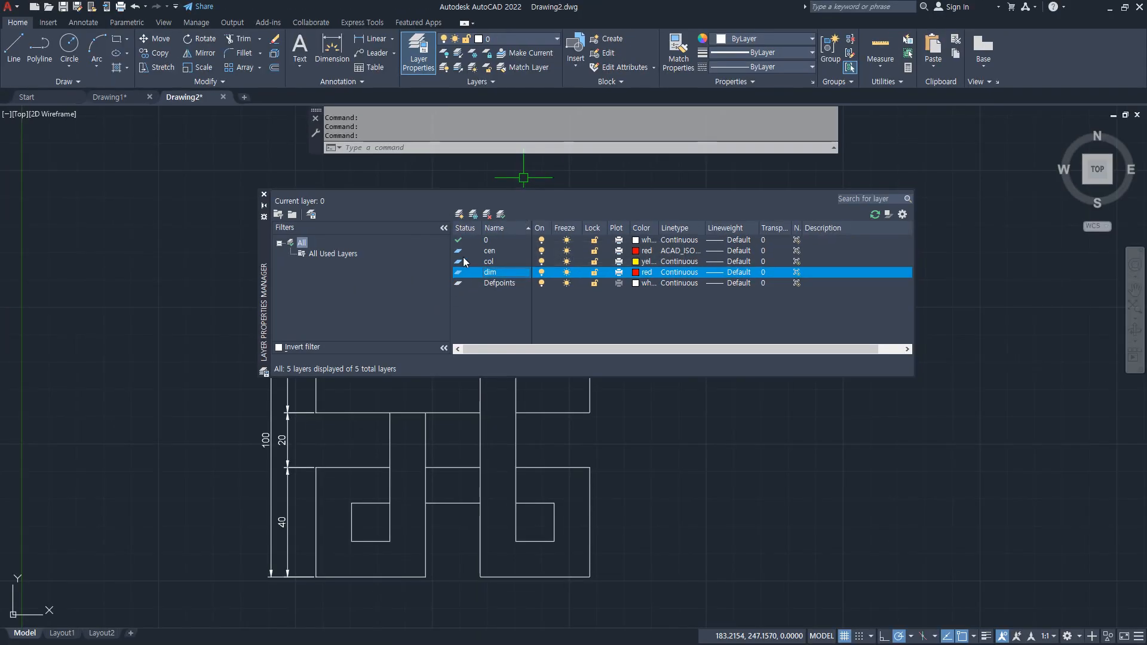
double_click(458, 250)
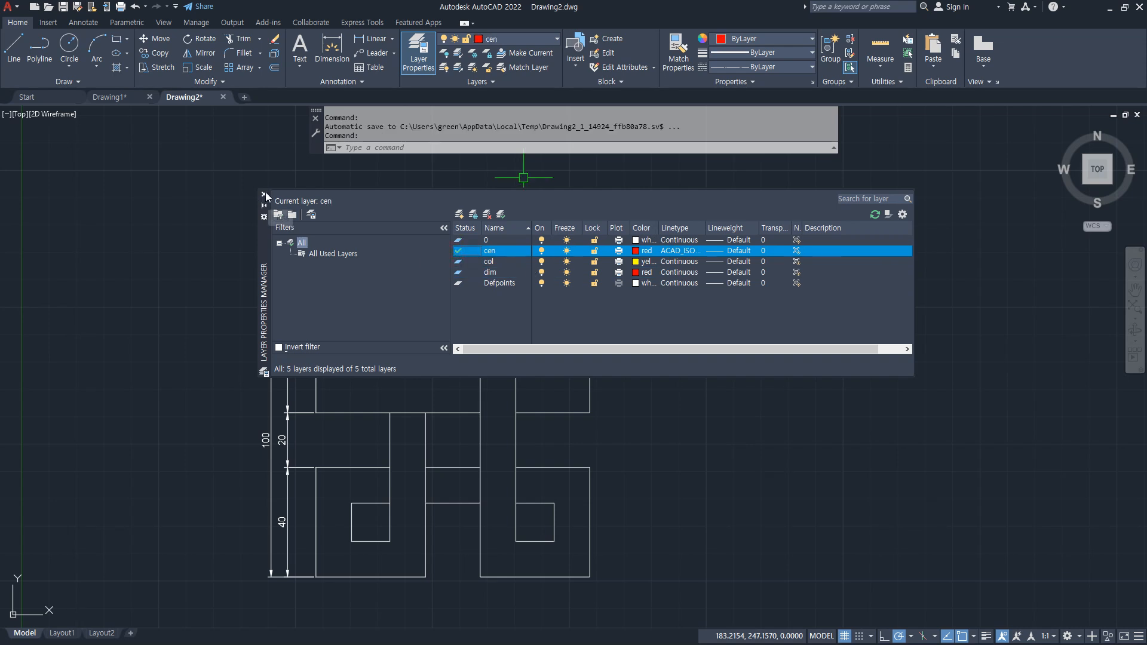
- Close the layer manager, erase the whole interlocking block drawing and zoom to the full drawing area
left_click(264, 195)
scroll(657, 418, "down", 2)
middle_click_drag(747, 481, 553, 460)
left_click(579, 499)
left_click(259, 291)
key("Delete")
type("z")
key("Return")
type("a")
key("Return")
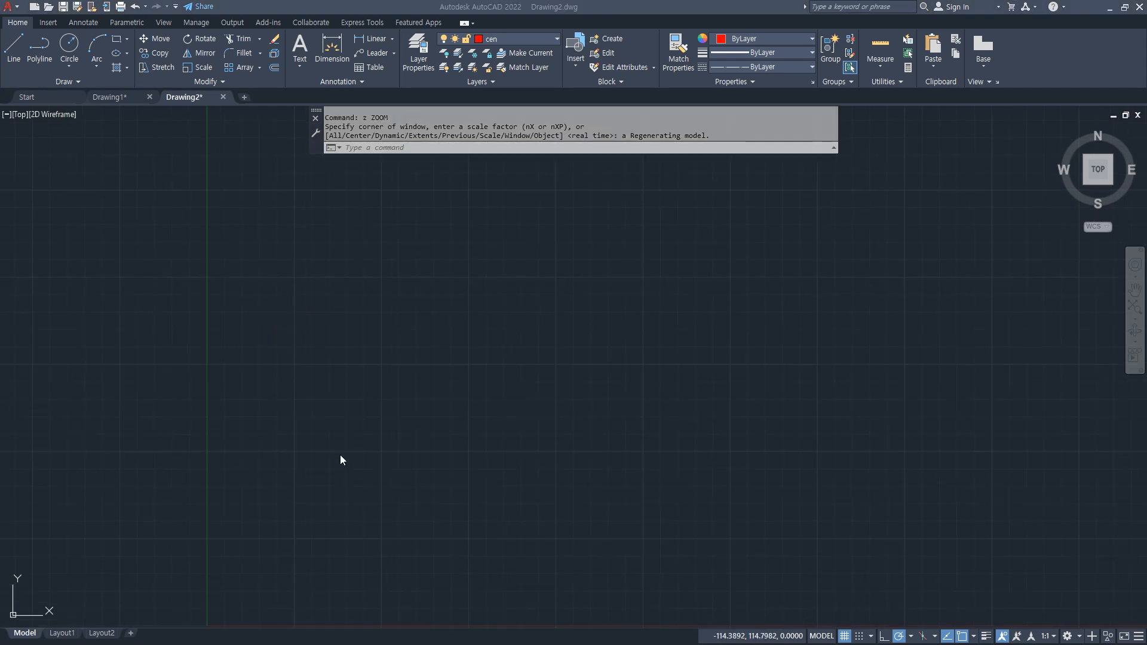
- Draw crossing horizontal and vertical construction lines on the cen layer and turn on lineweight display
type("x")
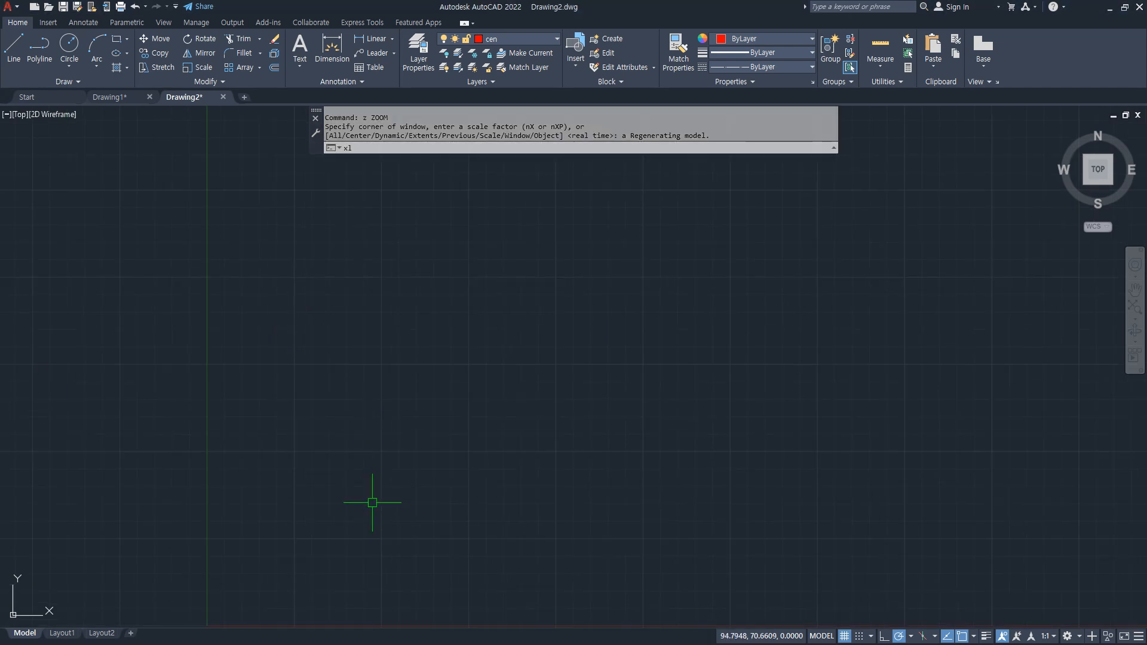
type("l")
key("Return")
left_click(381, 469)
left_click(412, 467)
left_click(380, 441)
key("Return")
left_click(985, 636)
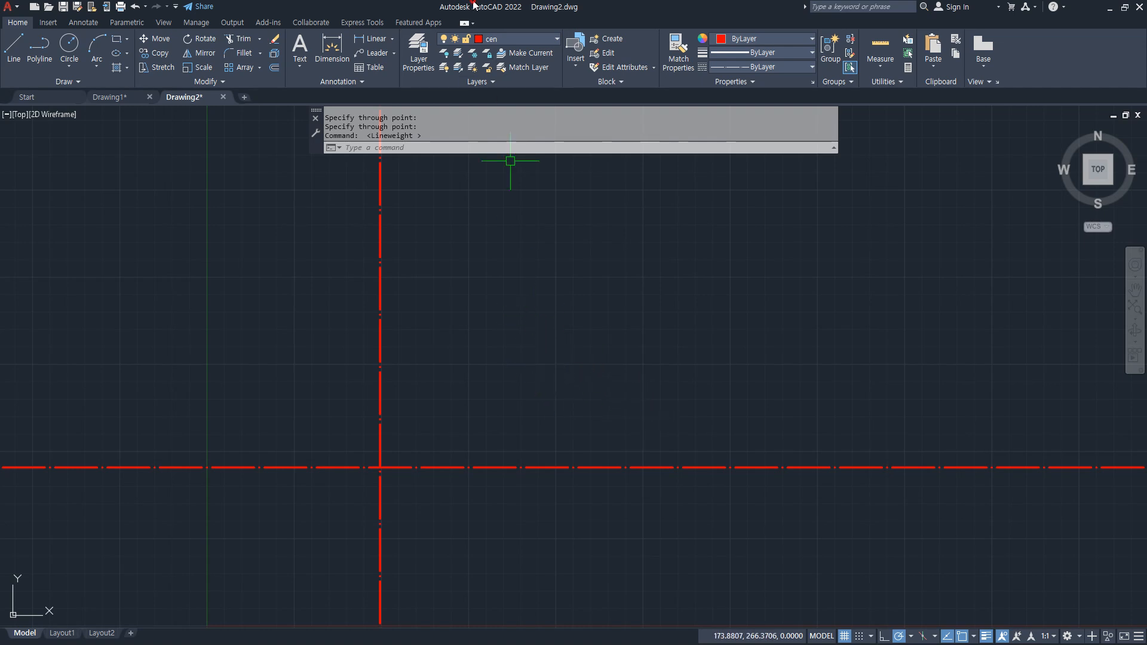
- Offset the horizontal centre line 35 upward
type("o")
key("Return")
type("35")
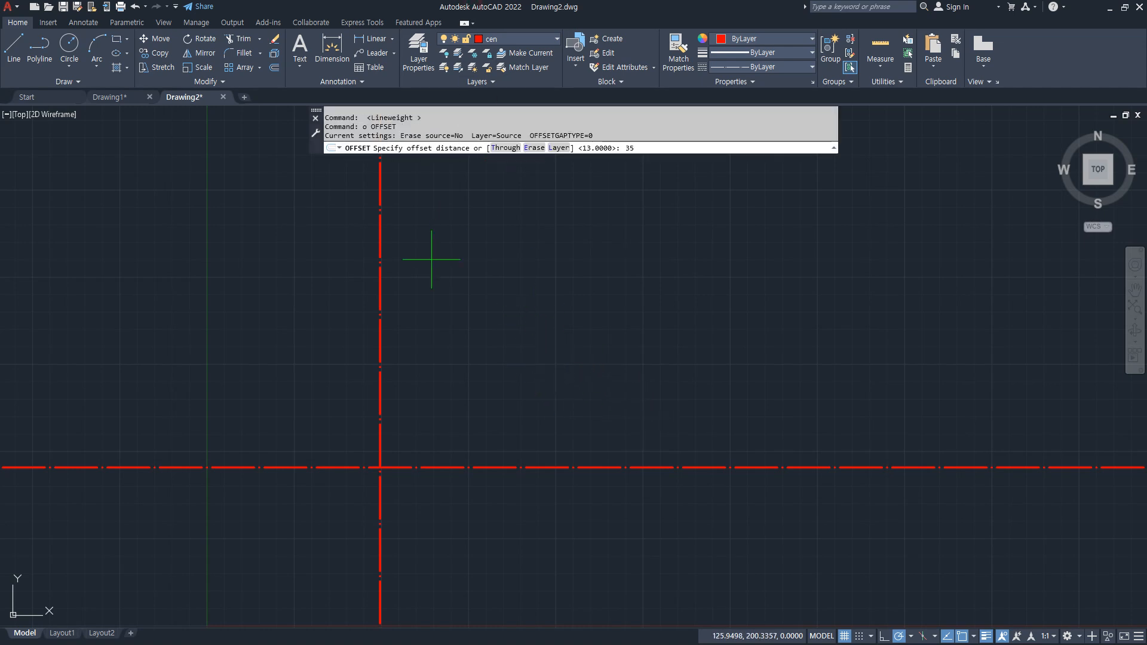
key("Return")
left_click(485, 469)
left_click(483, 424)
key("Return")
- Offset the new upper horizontal centre line a further 30 upward
key("Return")
type("30")
key("Return")
left_click(483, 406)
left_click(481, 399)
key("Return")
- Offset the topmost horizontal centre line 25 upward
key("Return")
type("25")
key("Return")
left_click(483, 355)
left_click(490, 304)
key("Return")
- Offset the vertical centre line 45 to the right
key("Return")
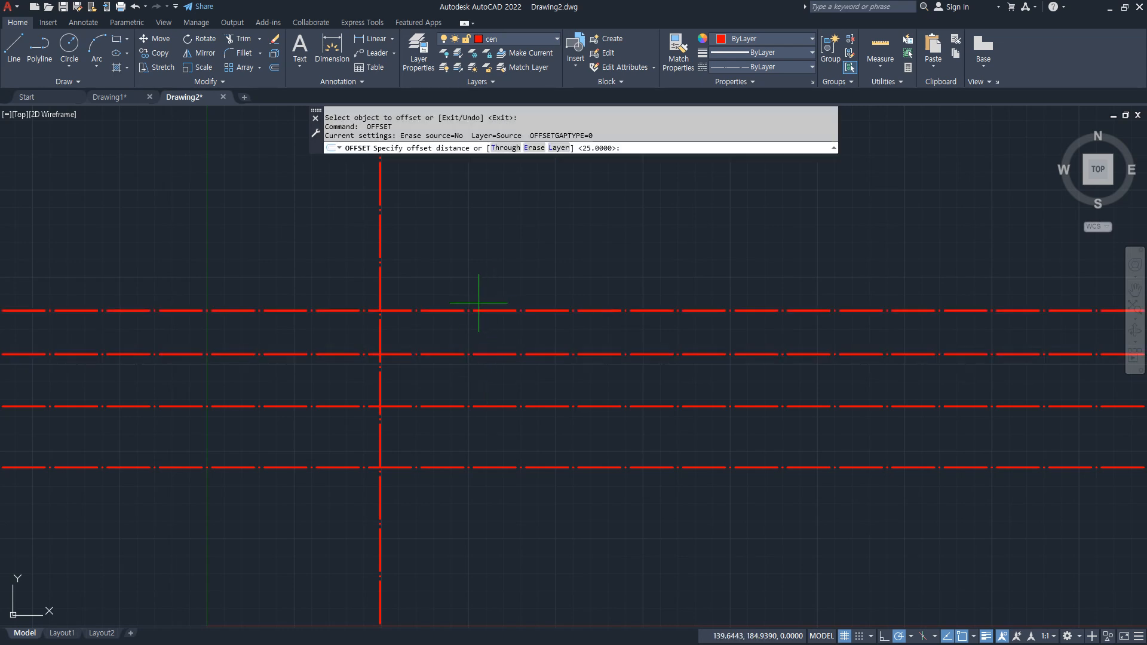
type("45")
key("Return")
left_click(380, 255)
left_click(454, 262)
key("Return")
- Offset the second vertical centre line 75 to the right
key("Return")
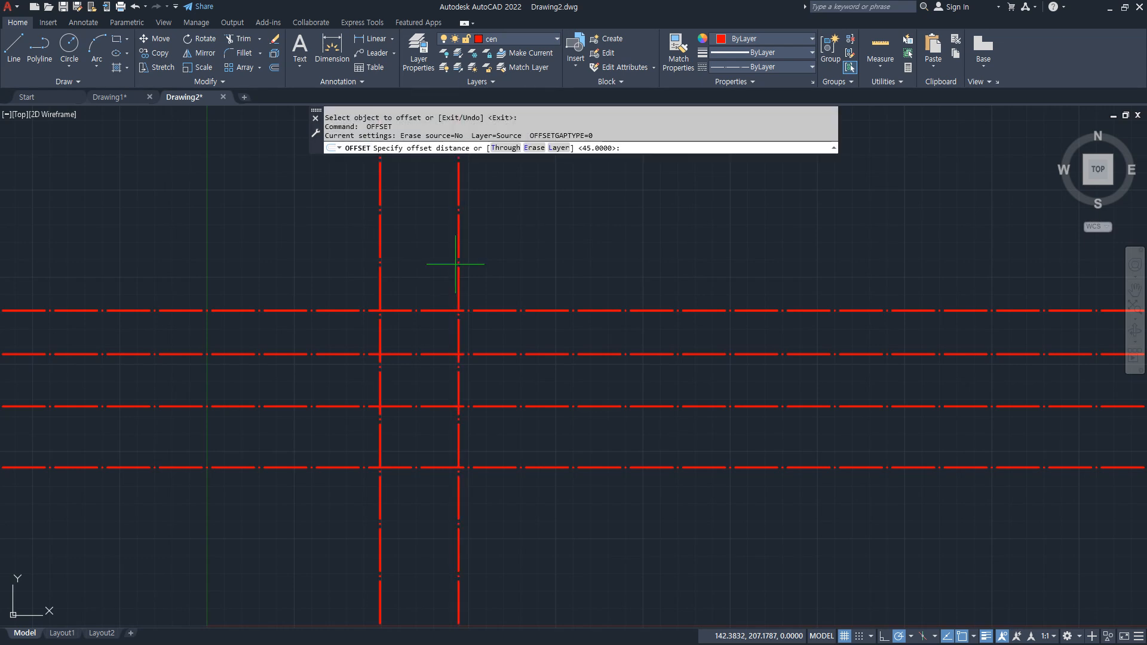
type("75")
key("Return")
left_click(458, 263)
left_click(549, 262)
key("Return")
- Make the col layer current and draw a 14-diameter circle where the middle vertical and topmost horizontal centre lines cross
left_click(503, 37)
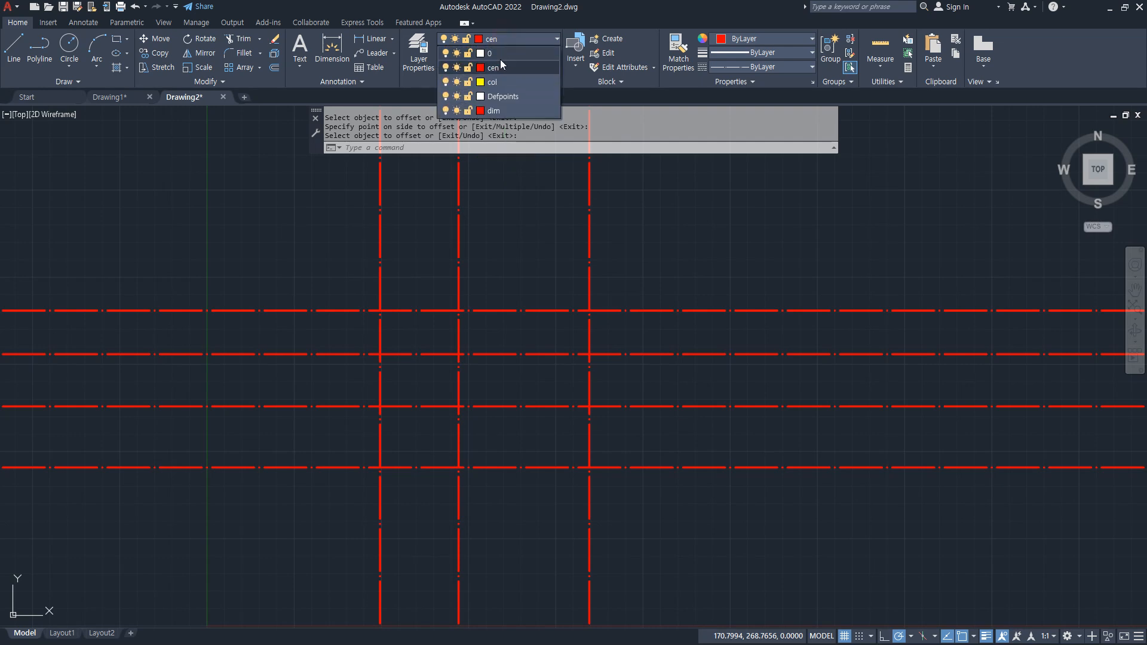
left_click(498, 82)
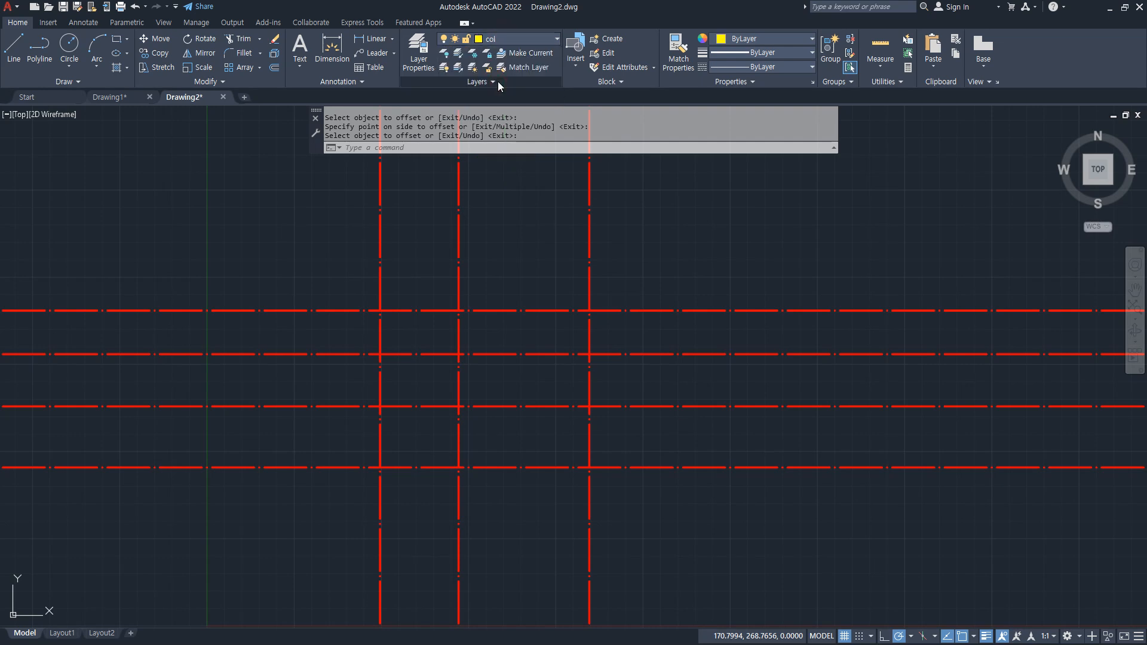
type("c")
key("Return")
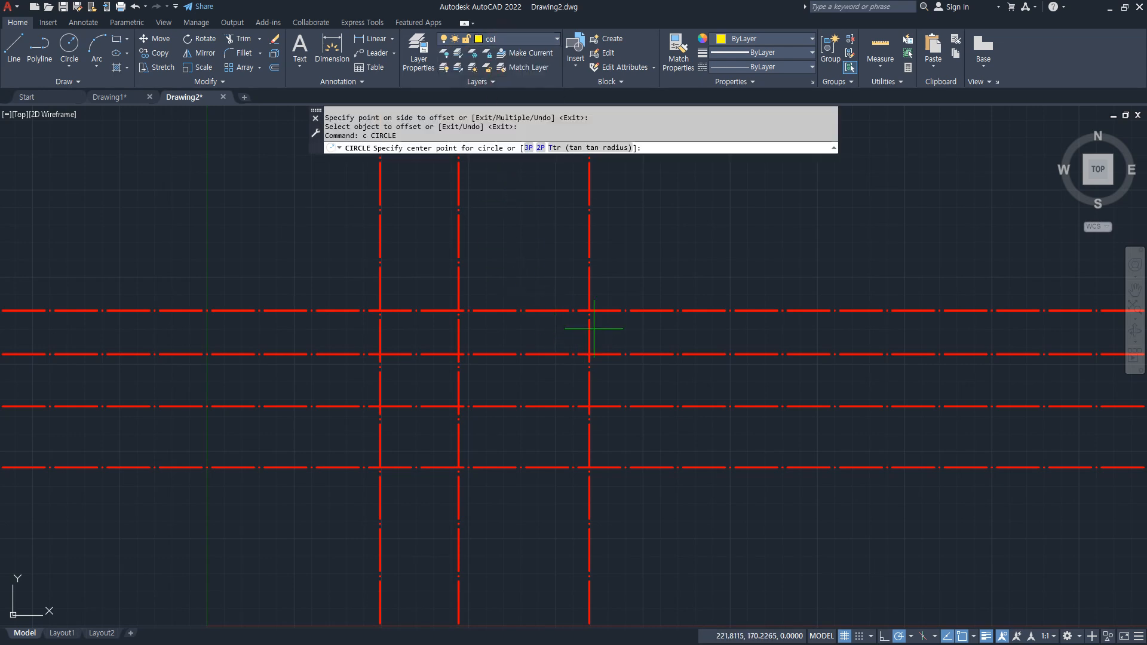
left_click(458, 310)
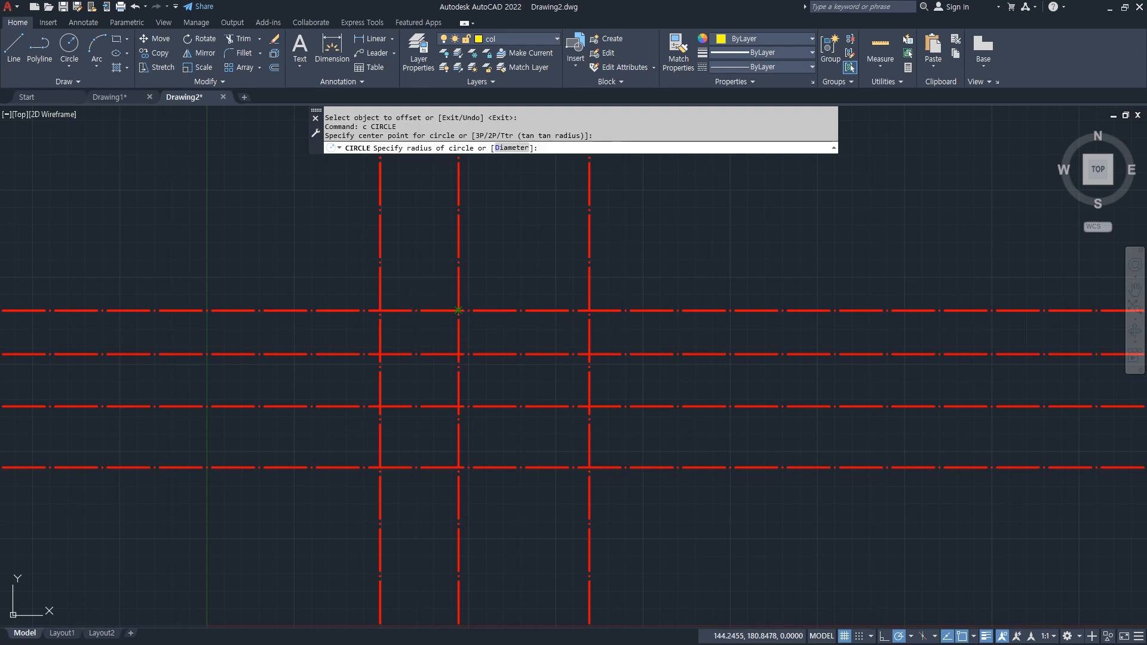
type("d")
key("Return")
type("14")
key("Return")
- Draw a 26-diameter circle concentric with the 14-diameter circle on the middle vertical centre line
key("Return")
left_click(458, 310)
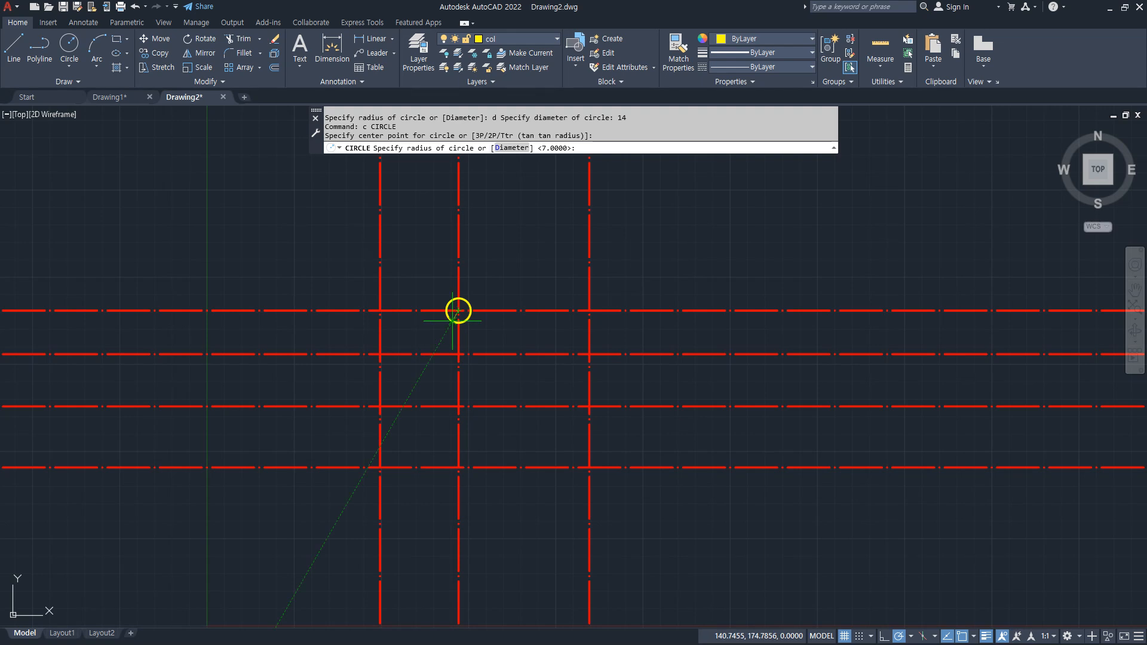
type("d")
type("26")
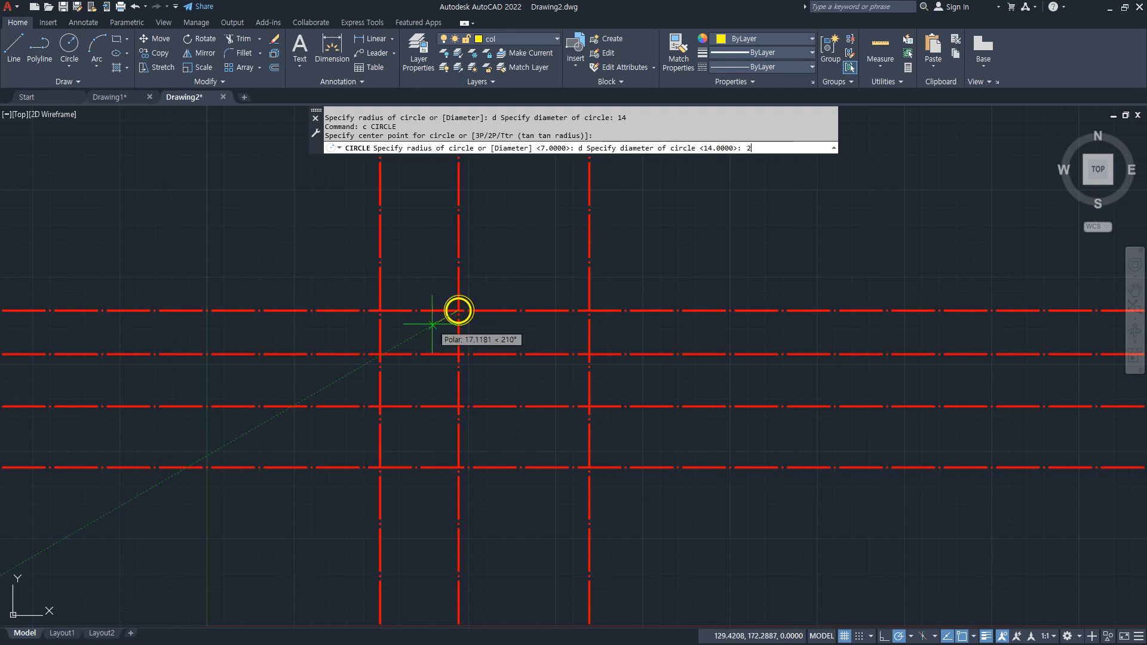
key("Return")
- Draw a 14-diameter circle where the rightmost vertical and second-highest horizontal centre lines cross
type("c")
key("Return")
left_click(589, 354)
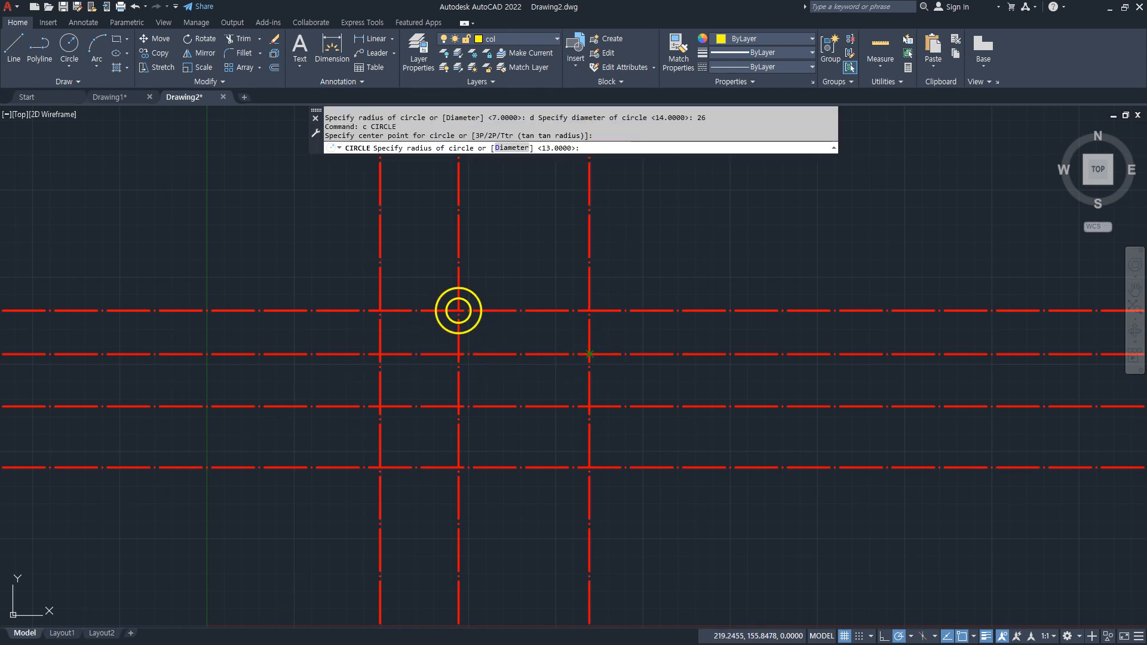
type("d")
key("Return")
type("14")
key("Return")
- Draw a 30-diameter circle concentric with the 14-diameter circle on the rightmost vertical centre line
type("c")
key("Return")
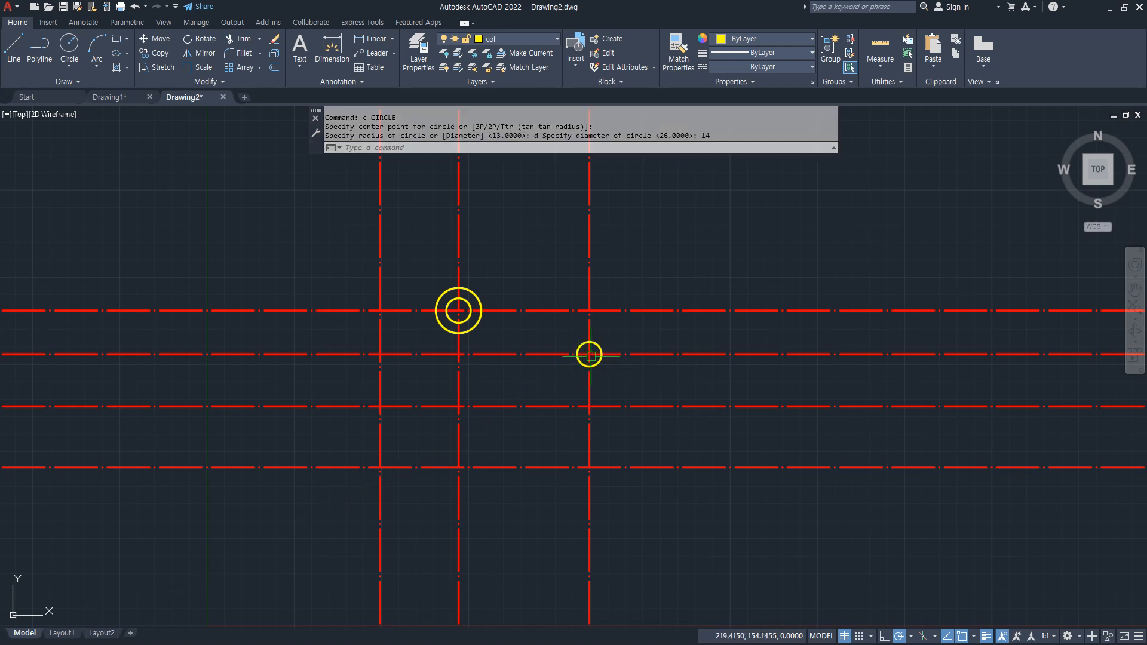
left_click(588, 354)
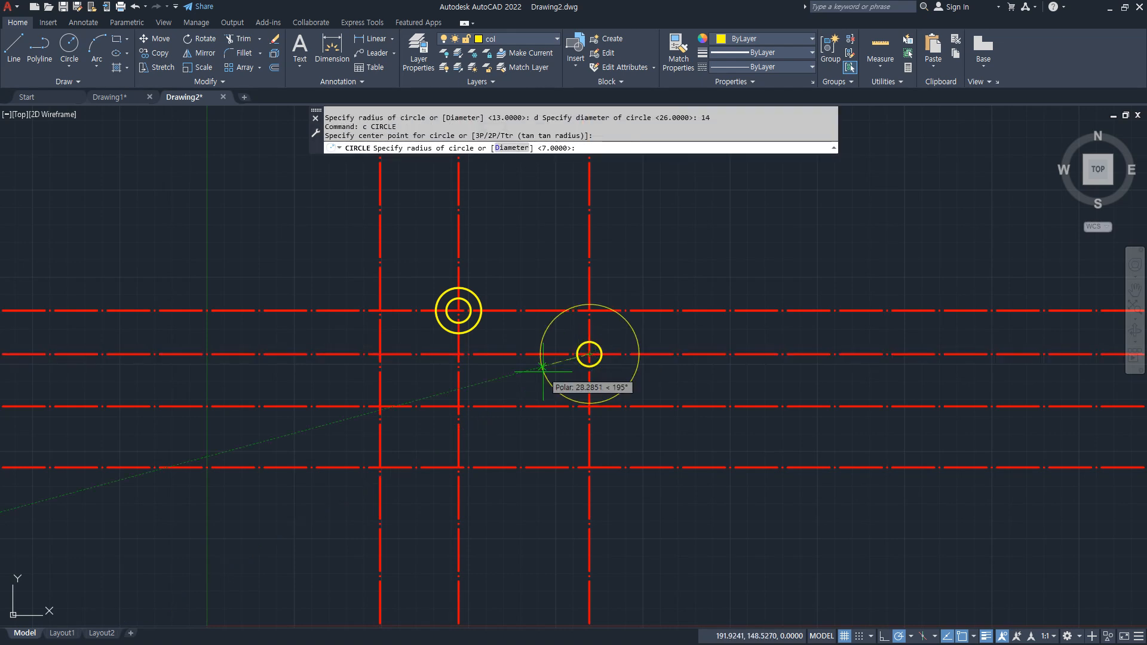
type("d")
key("Return")
type("30")
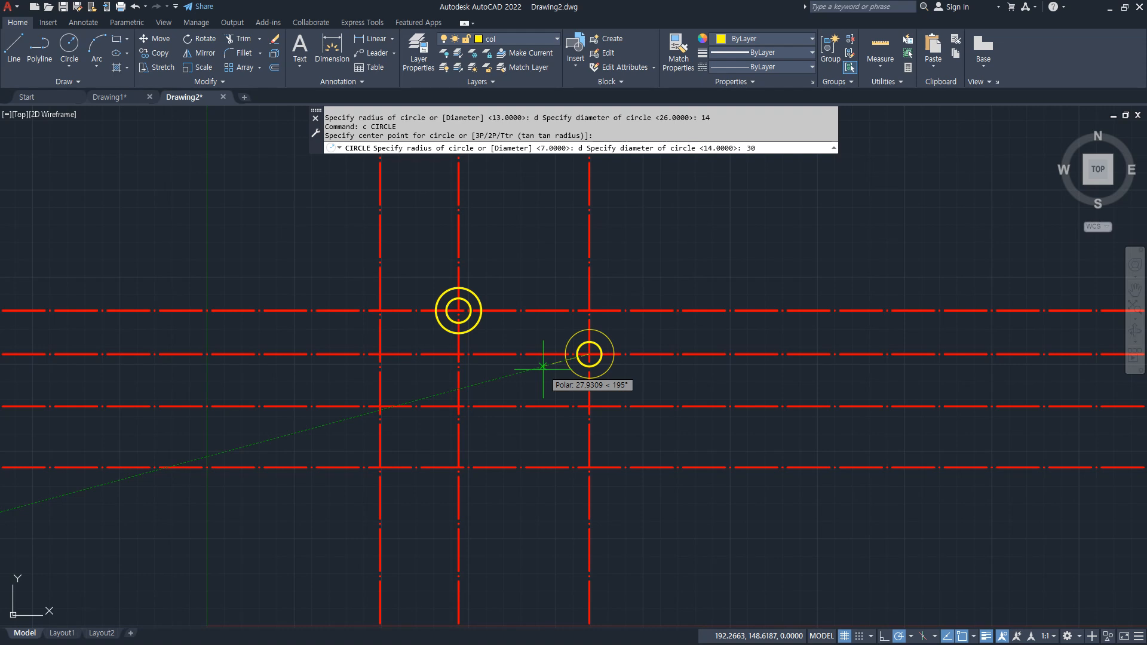
key("Return")
- Draw 18-diameter circles where the leftmost vertical centre line crosses the two lowest horizontal centre lines
type("c")
key("Return")
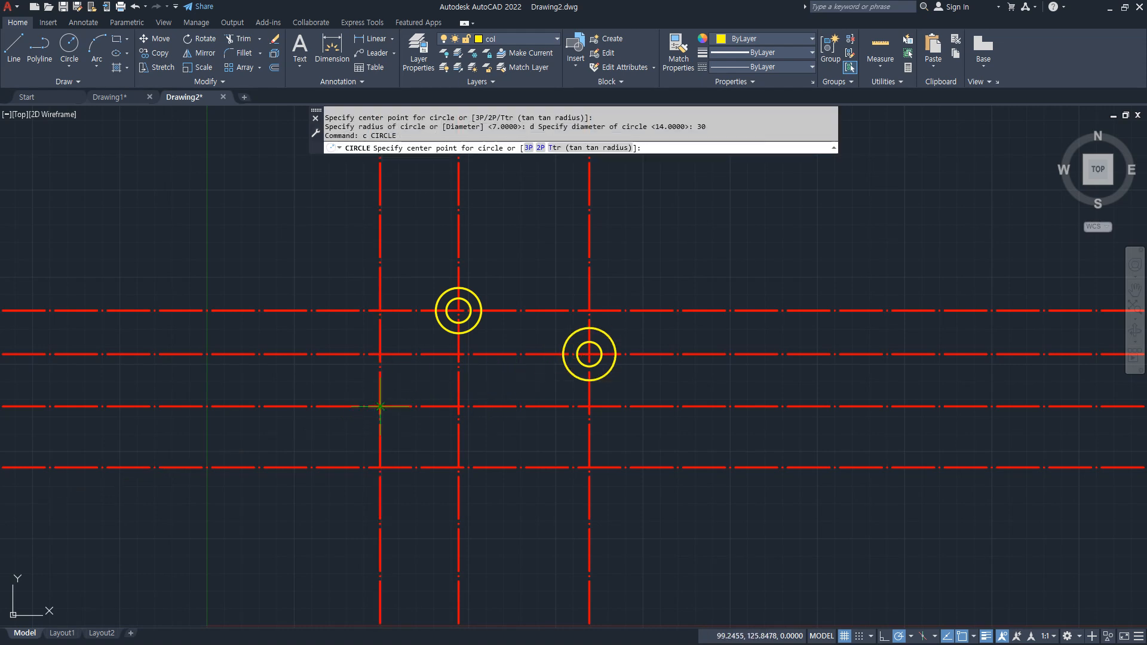
left_click(380, 406)
type("d")
key("Return")
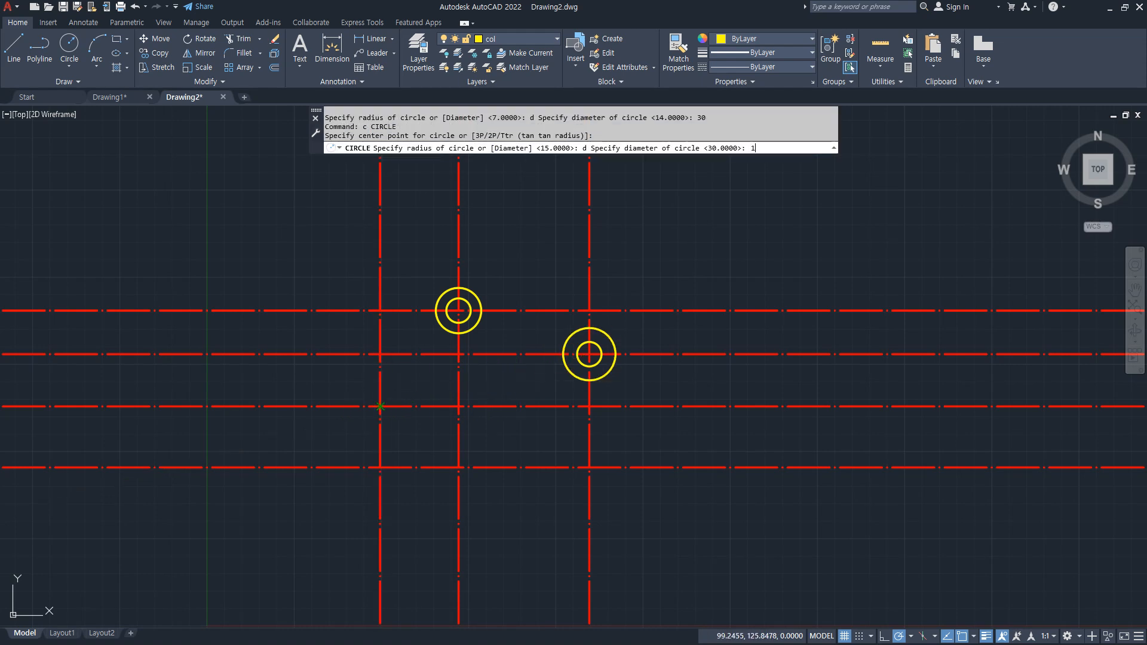
type("18")
key("Return")
key("Return")
left_click(379, 467)
key("Return")
- Draw a 30-diameter circle concentric with each of the two 18-diameter circles
key("Return")
left_click(379, 406)
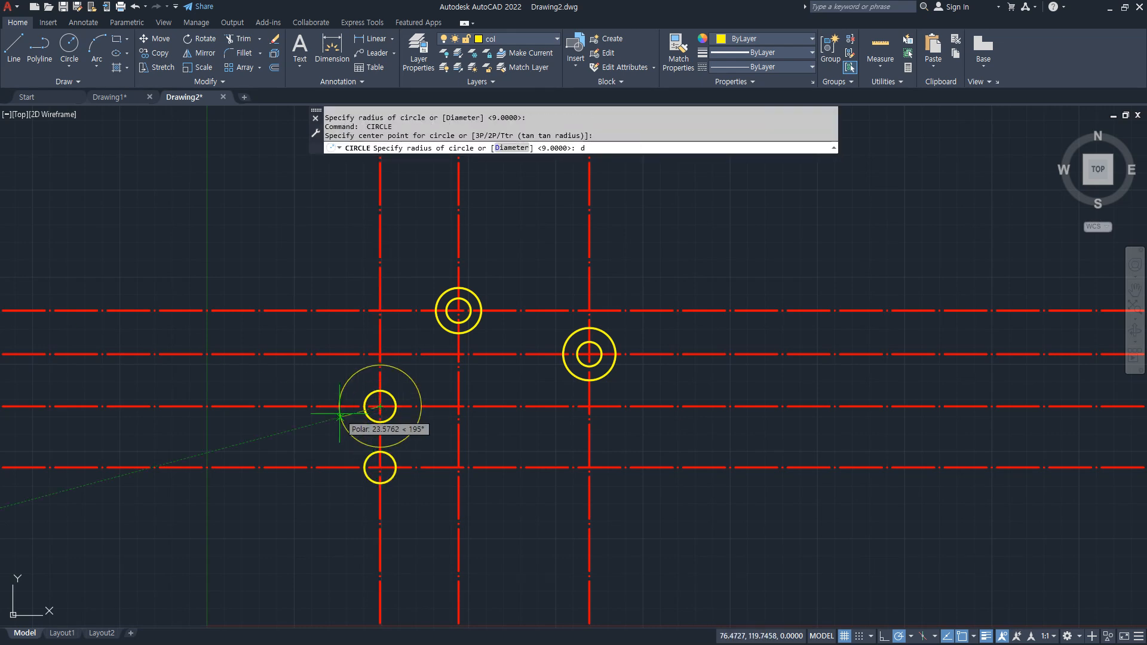
key("Return")
type("30")
key("Return")
key("Return")
left_click(379, 467)
key("Return")
- Trim away the centre lines outside the circles, keeping the vertical piece linking the two left circle pairs
type("tr")
key("Return")
mouse_move(256, 512)
left_mouse_down()
mouse_move(711, 516)
mouse_move(691, 225)
mouse_move(254, 223)
mouse_move(275, 491)
left_mouse_up()
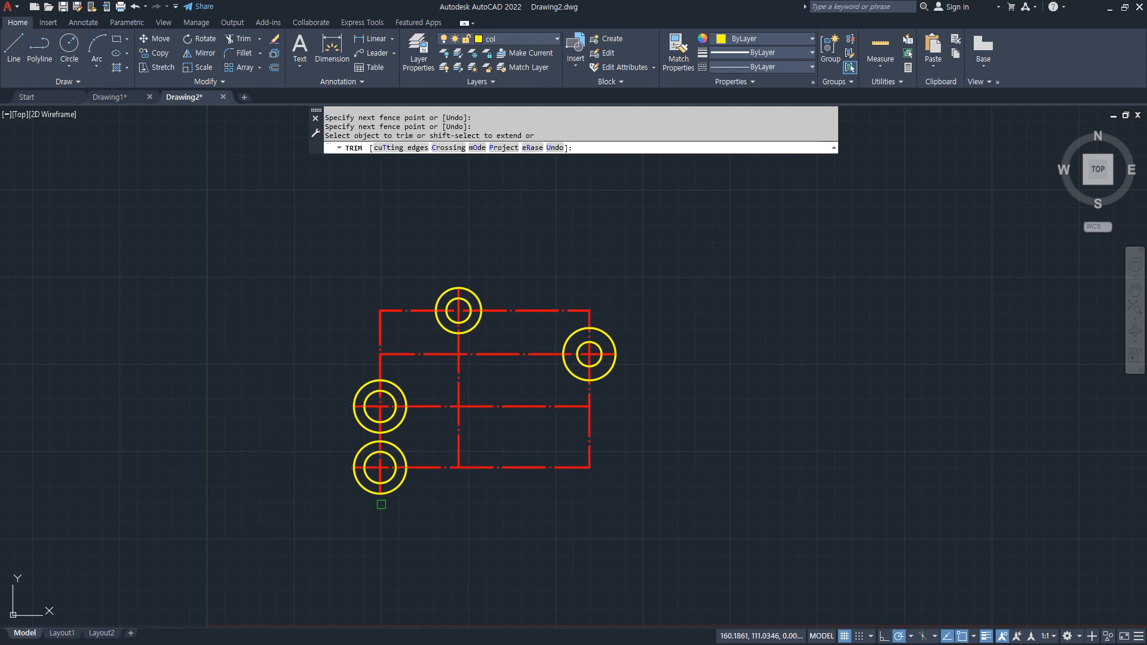
mouse_move(546, 238)
left_mouse_down()
mouse_move(543, 494)
mouse_move(483, 450)
left_mouse_up()
mouse_move(378, 268)
left_mouse_down()
mouse_move(389, 259)
mouse_move(453, 448)
left_mouse_up()
mouse_move(329, 341)
left_mouse_down()
mouse_move(621, 414)
mouse_move(583, 449)
left_mouse_up()
left_click_drag(449, 468, 452, 465)
mouse_move(595, 303)
left_mouse_down()
mouse_move(584, 312)
mouse_move(589, 299)
mouse_move(594, 325)
left_mouse_up()
scroll(537, 348, "up", 2)
middle_click_drag(486, 381, 531, 371)
key("Escape")
- Lengthen the centre-line ends of the right-hand circle pair with a delta of 5
type("len")
key("Return")
type("de")
key("Return")
type("5")
key("Return")
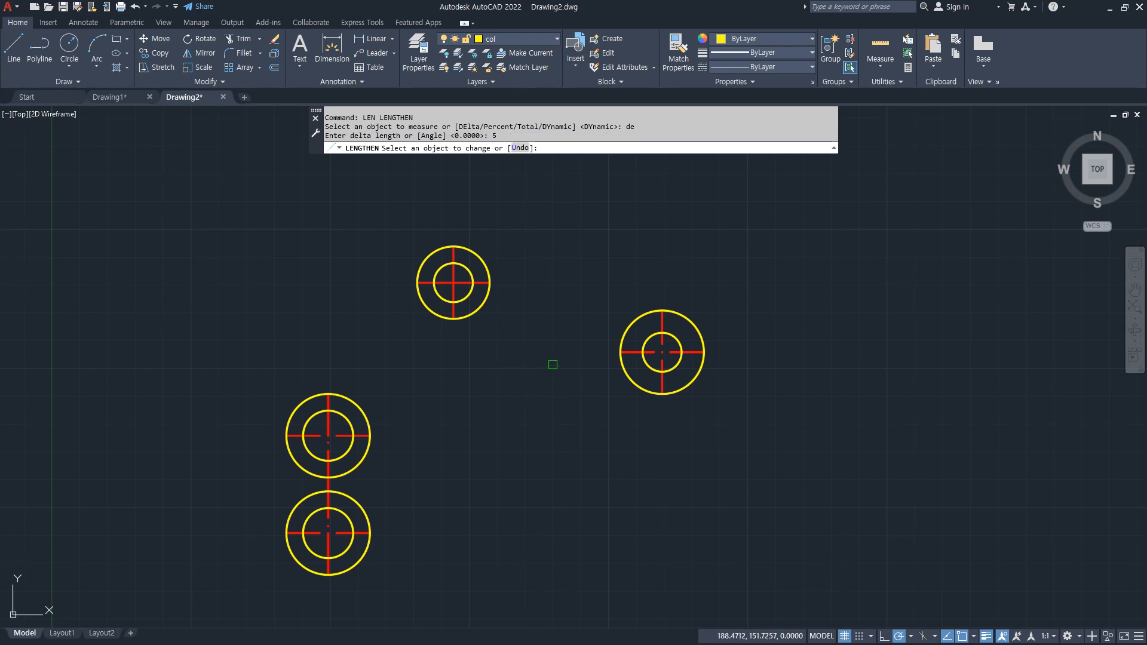
scroll(637, 349, "up", 2)
left_click(654, 294)
left_click(679, 302)
left_click(678, 407)
left_click(715, 359)
left_click(711, 359)
left_click(631, 359)
- Lengthen all four centre-line ends of the top circle pair by 5
left_click(317, 288)
left_click(342, 288)
left_click(396, 245)
left_click(388, 244)
left_click(307, 239)
left_click(303, 242)
left_click(320, 226)
left_click(342, 209)
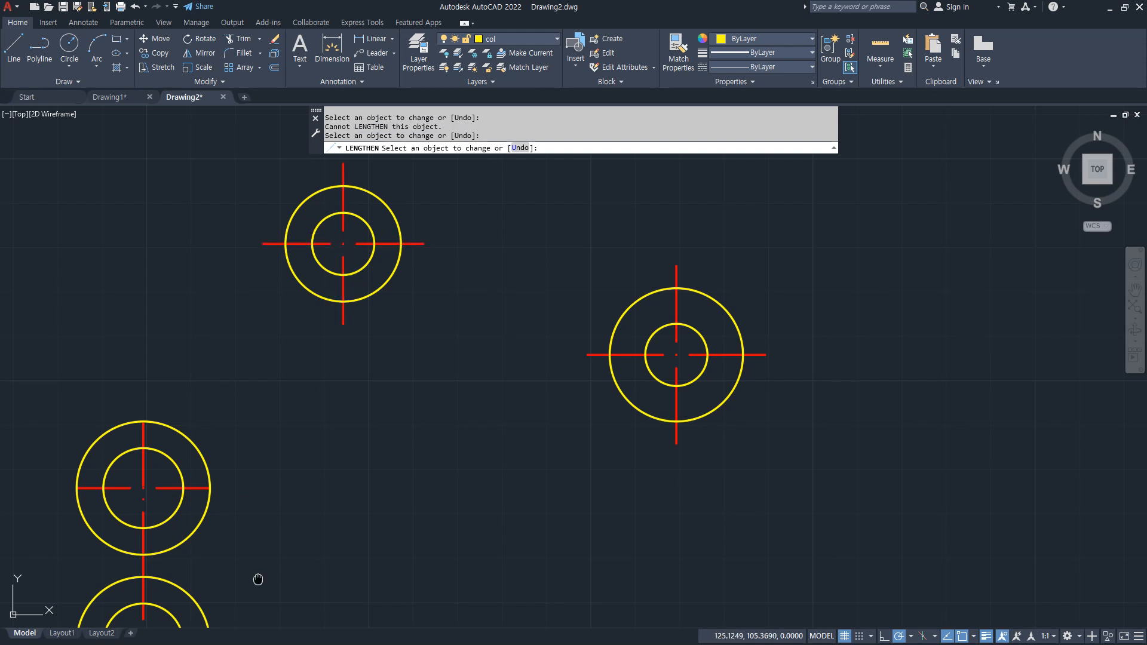
- Lengthen the centre-line ends of the two left circle pairs by 5, except the lower pair's right end
middle_click_drag(135, 520, 215, 331)
left_click(224, 246)
left_click(275, 307)
left_click(273, 297)
left_click(188, 284)
left_click(162, 300)
left_click(166, 455)
left_click(227, 511)
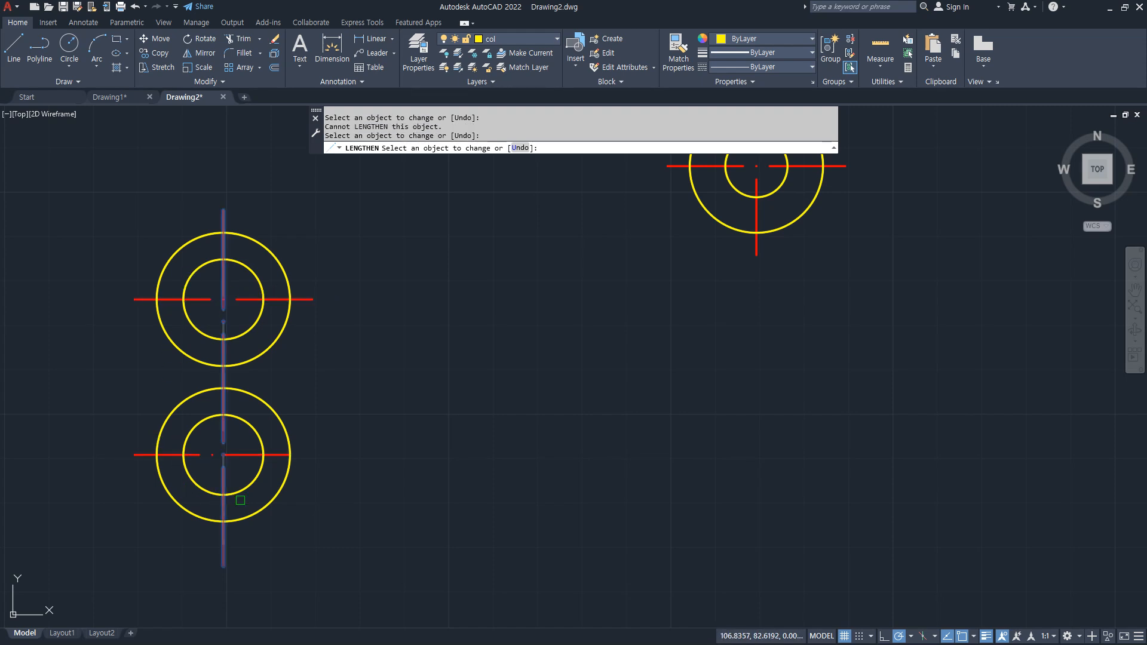
key("Return")
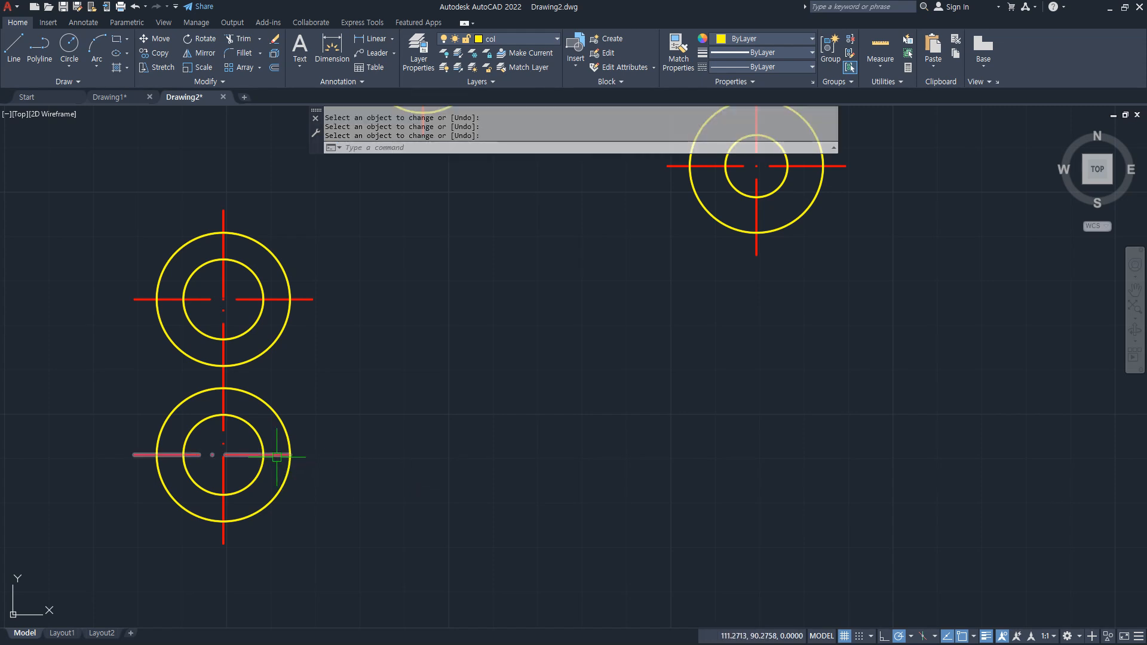
- Lengthen the right end of the lowest circle pair's horizontal centre line by 5
key("Return")
key("Return")
key("Escape")
key("Return")
key("Return")
key("Return")
key("Return")
scroll(409, 494, "down", 2)
middle_click_drag(538, 474, 519, 494)
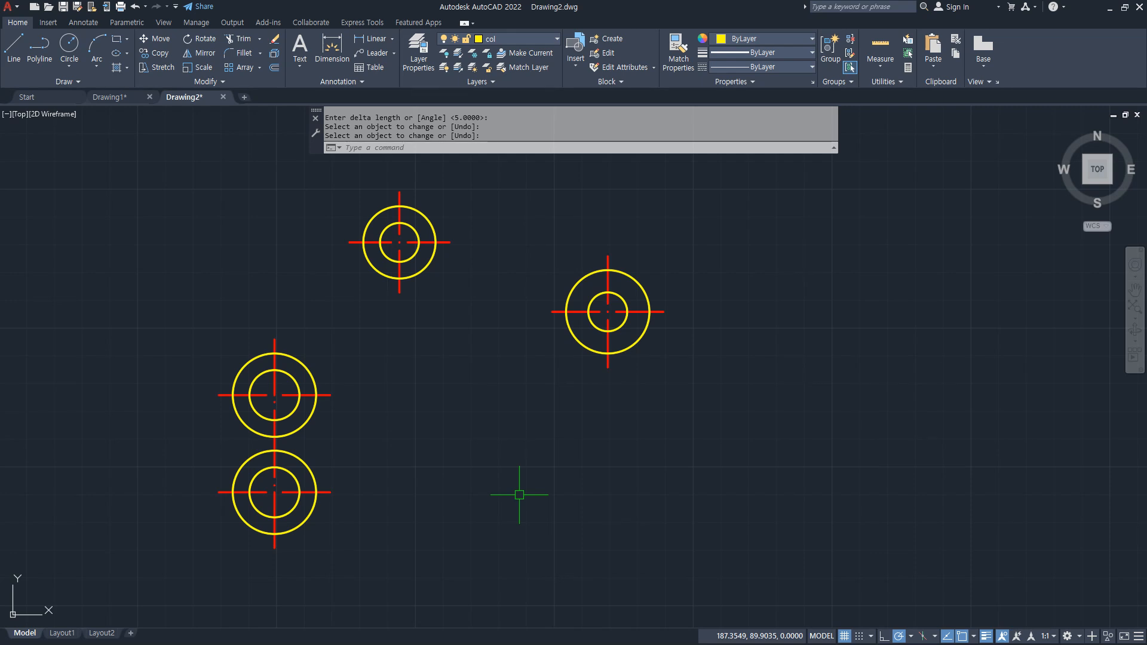
- Draw two vertical lines joining the left and right quadrants of the two left 30-diameter circles
key("Escape")
key("Escape")
type("l")
key("Return")
left_click(233, 394)
left_click(233, 492)
key("Return")
key("Return")
left_click(317, 492)
left_click(316, 395)
key("Return")
- Trim the facing halves of the inner and outer circles within the left slot outline
type("tr")
key("Return")
mouse_move(284, 478)
left_mouse_down()
mouse_move(287, 405)
mouse_move(266, 413)
mouse_move(263, 482)
left_mouse_up()
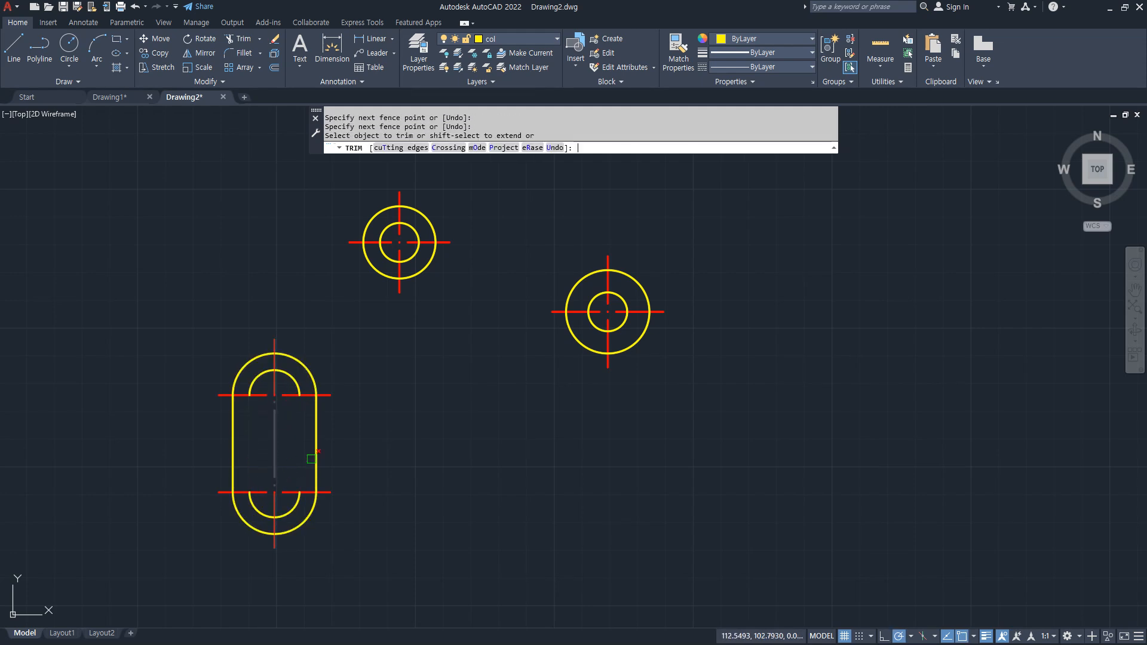
- Undo the last trim of the slot circles and restore it
key("Return")
key("ctrl+z")
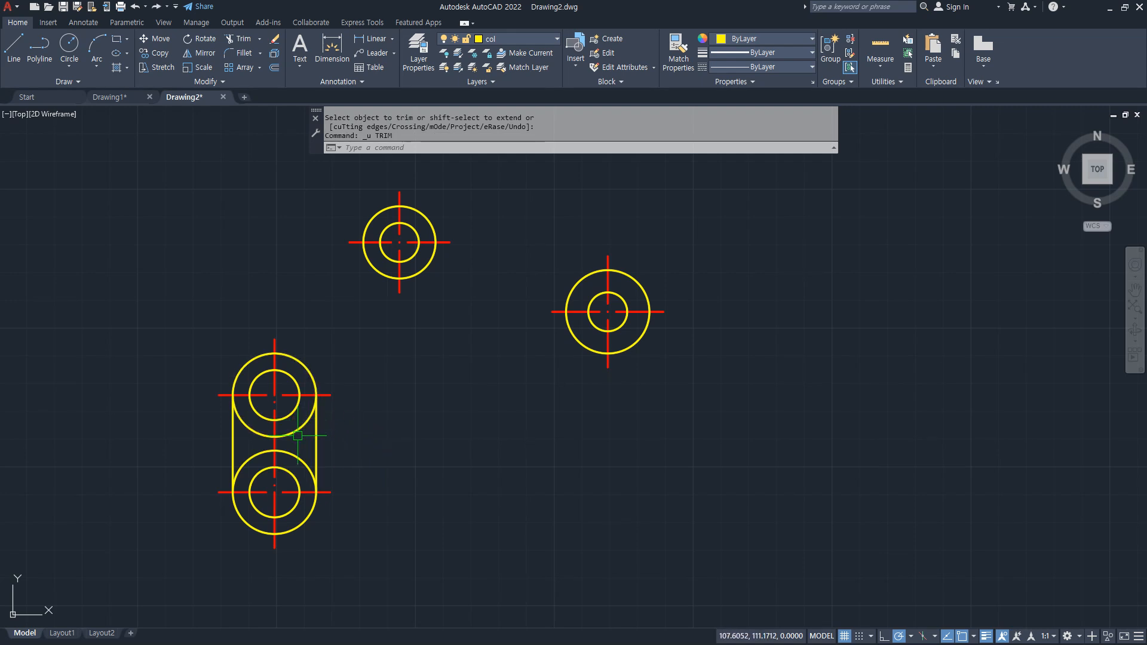
key("ctrl+y")
- Draw two vertical lines joining the left and right ends of the slot's inner arcs
type("l")
key("Return")
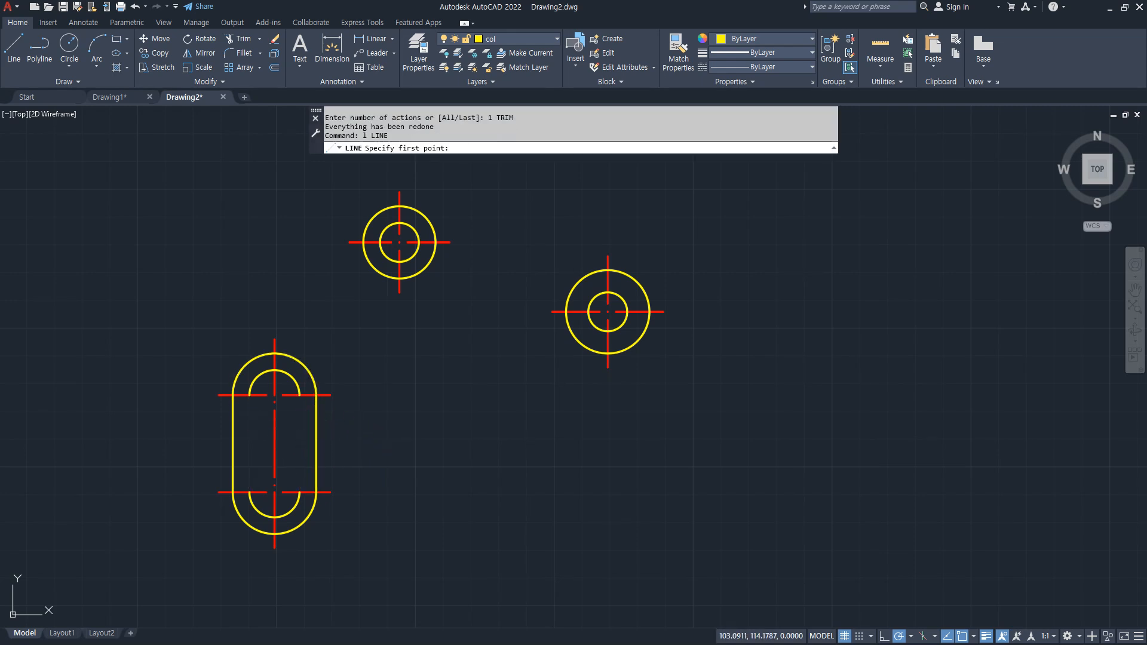
left_click(249, 394)
left_click(250, 492)
key("Return")
key("Return")
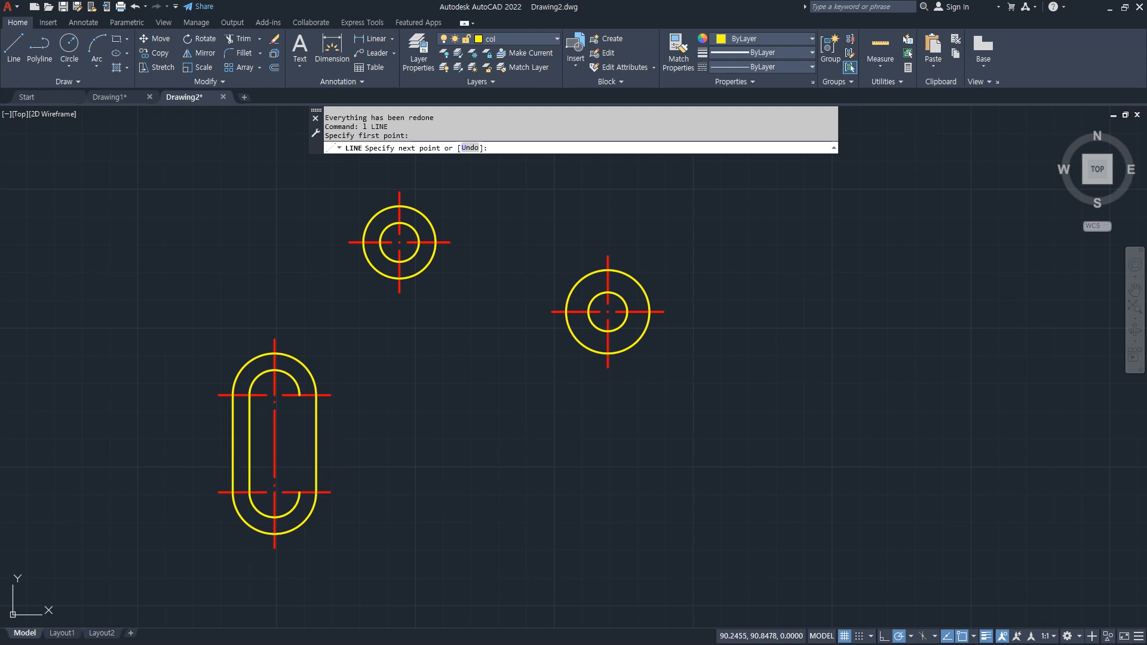
left_click(299, 492)
left_click(300, 394)
key("Return")
- Draw a circle of radius 100 tangent to the slot's lower outer arc and the lower side of the right outer circle
type("c")
key("Return")
type("t")
key("Return")
left_click(308, 519)
left_click(626, 348)
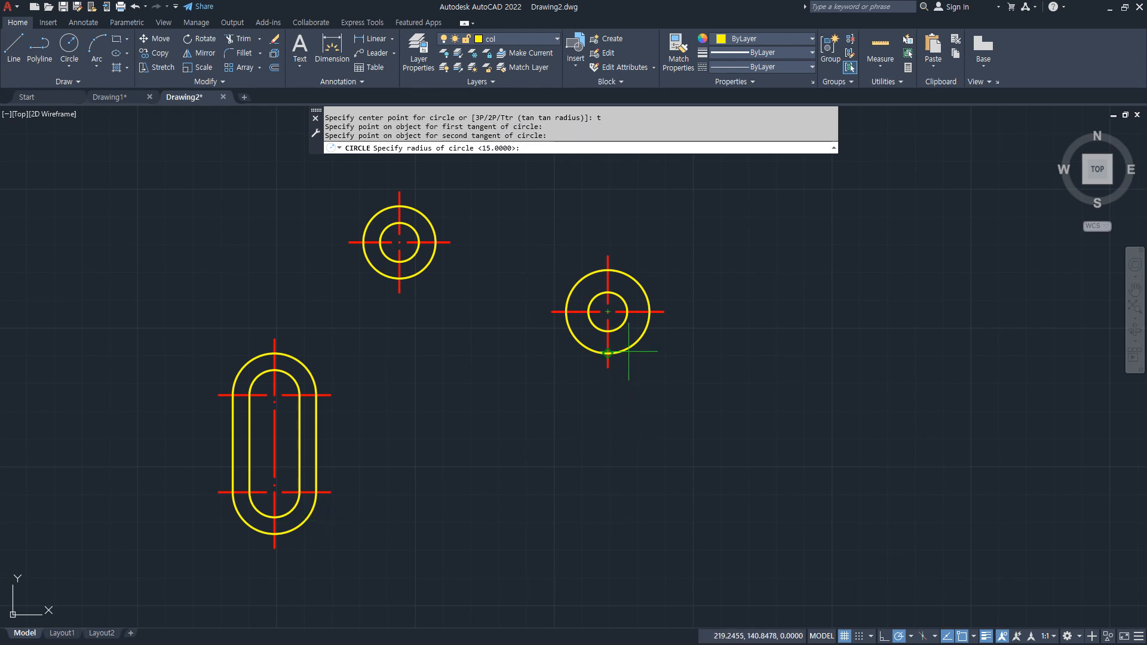
type("100")
key("Return")
- Trim the radius 100 circle down to the lower edge arc between the slot and the right circle pair
type("tr")
key("Return")
left_click(674, 372)
key("Return")
type("f")
key("Return")
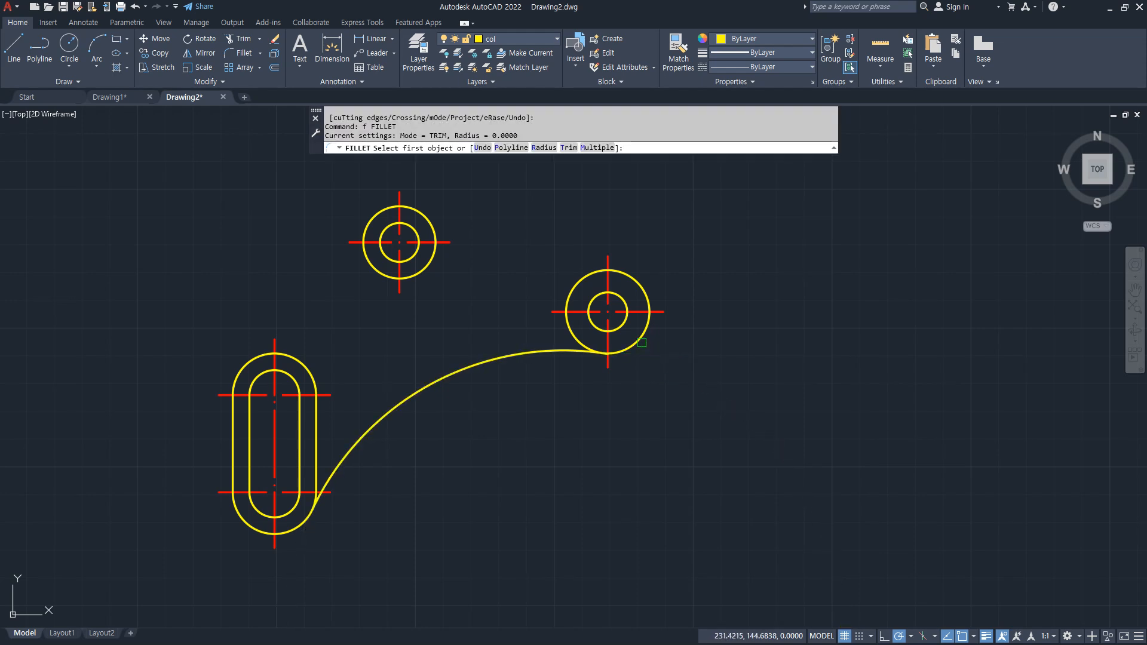
left_click(607, 353)
left_click(563, 347)
key("Return")
left_click(319, 496)
key("Escape")
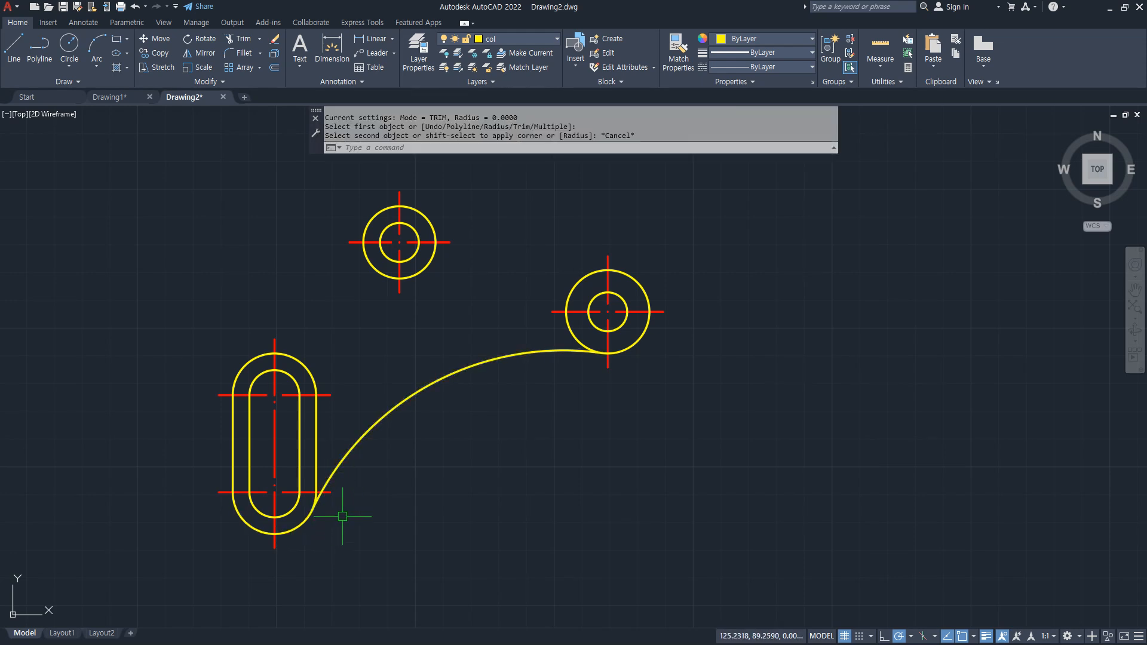
- Draw a circle of radius 120 tangent to the slot's upper outer arc and the upper side of the right outer circle
type("c")
key("Return")
type("t")
key("Return")
left_click(240, 362)
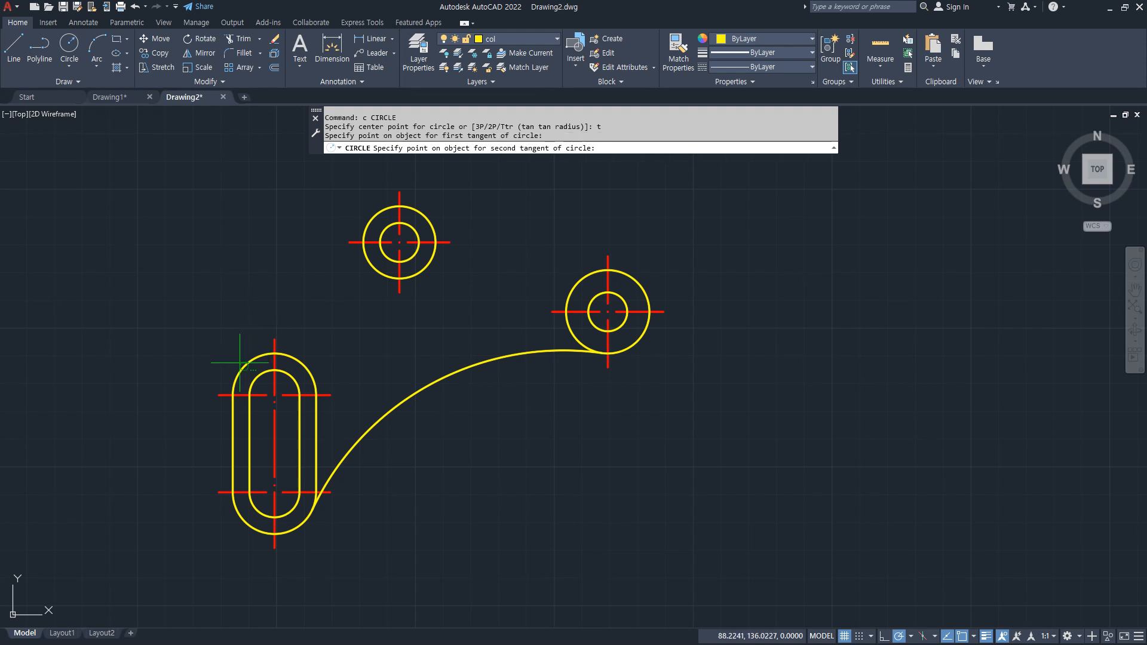
left_click(633, 279)
type("120")
key("Return")
- Trim the radius 120 circle down to the upper edge arc between the slot and the right circle pair
type("tr")
key("Return")
left_click(684, 304)
scroll(221, 388, "up", 6)
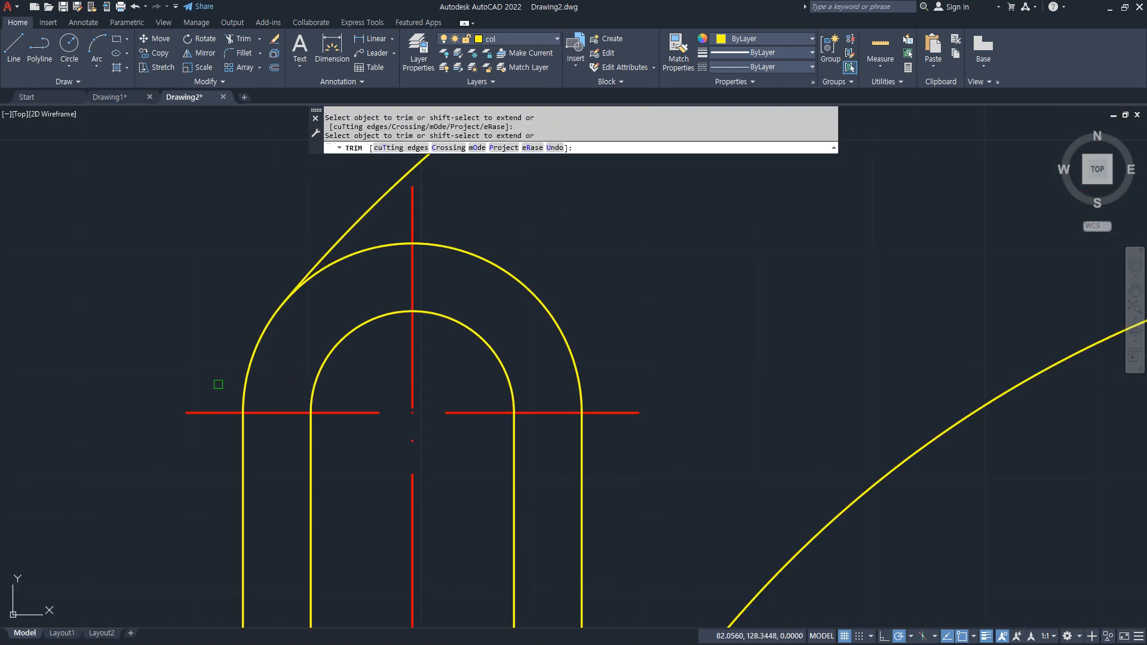
scroll(303, 384, "down", 6)
key("Return")
- Draw a vertical line from the left quadrant of the upper pair's outer circle down to the radius 120 arc
scroll(729, 296, "up", 5)
scroll(739, 299, "up", 2)
scroll(740, 301, "down", 4)
scroll(473, 321, "up", 4)
type("l")
key("Return")
left_click(373, 273)
left_click(371, 360)
key("Return")
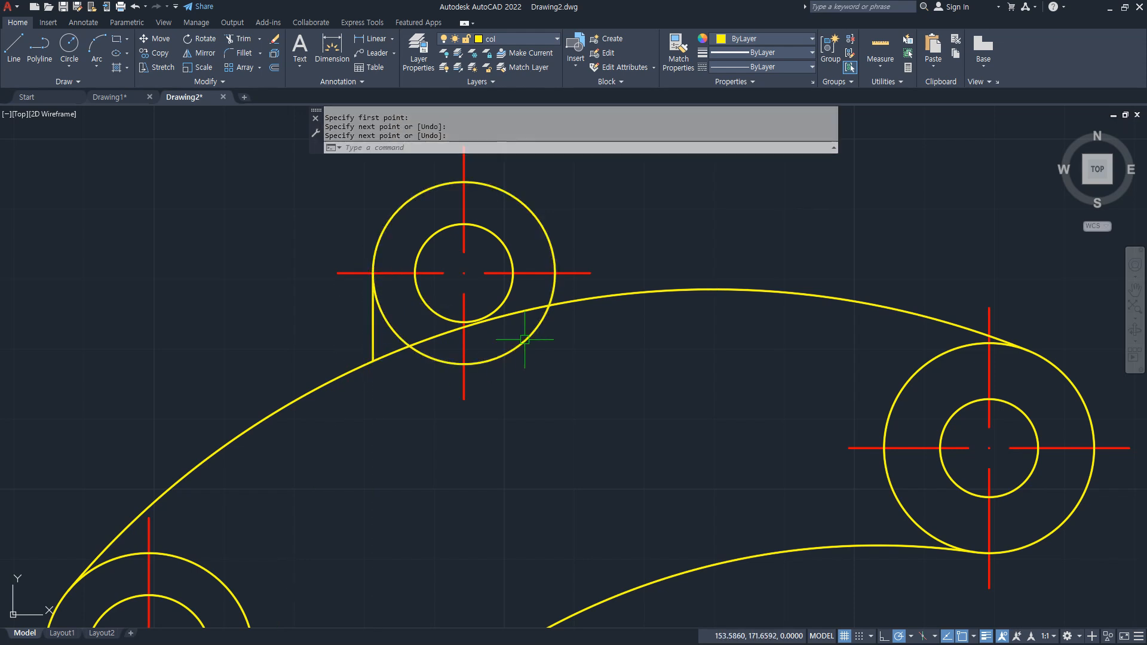
- Trim away the part of the radius 120 arc that crosses the upper circle pair
type("tr")
key("Return")
left_click(517, 315)
key("Return")
- Fillet the upper edge arc with radius 5 to the upper outer circle's right side and to the short vertical line
type("f")
key("Return")
type("r")
key("Return")
type("5")
key("Return")
left_click(550, 251)
left_click(588, 297)
key("Return")
left_click(339, 378)
left_click(373, 337)
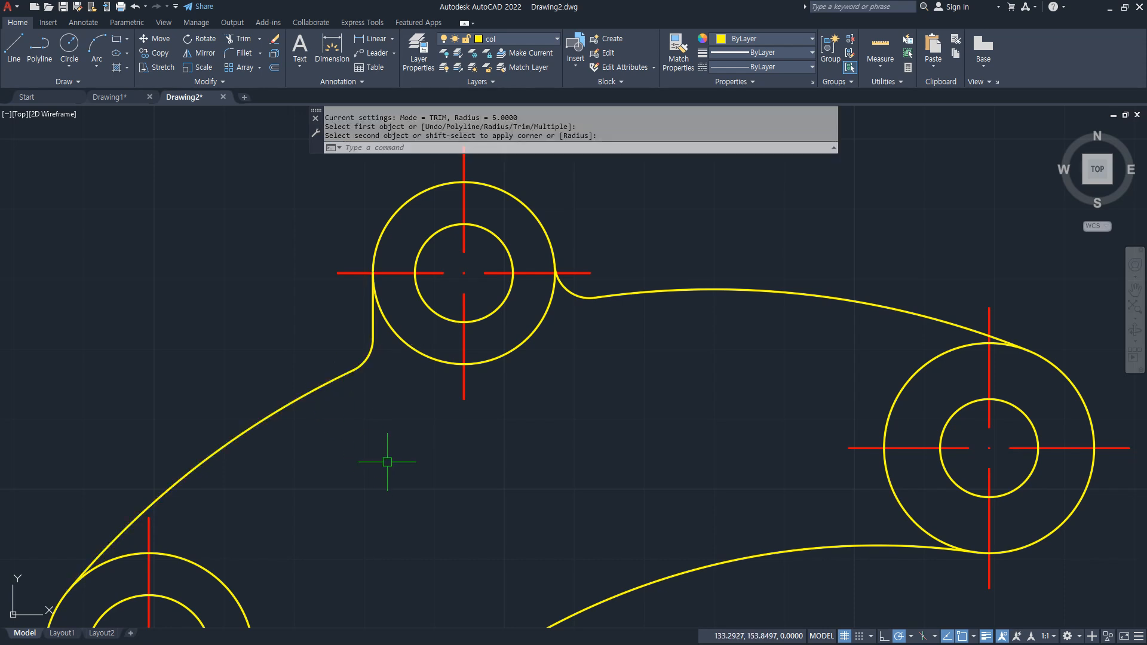
scroll(387, 461, "down", 5)
key("Escape")
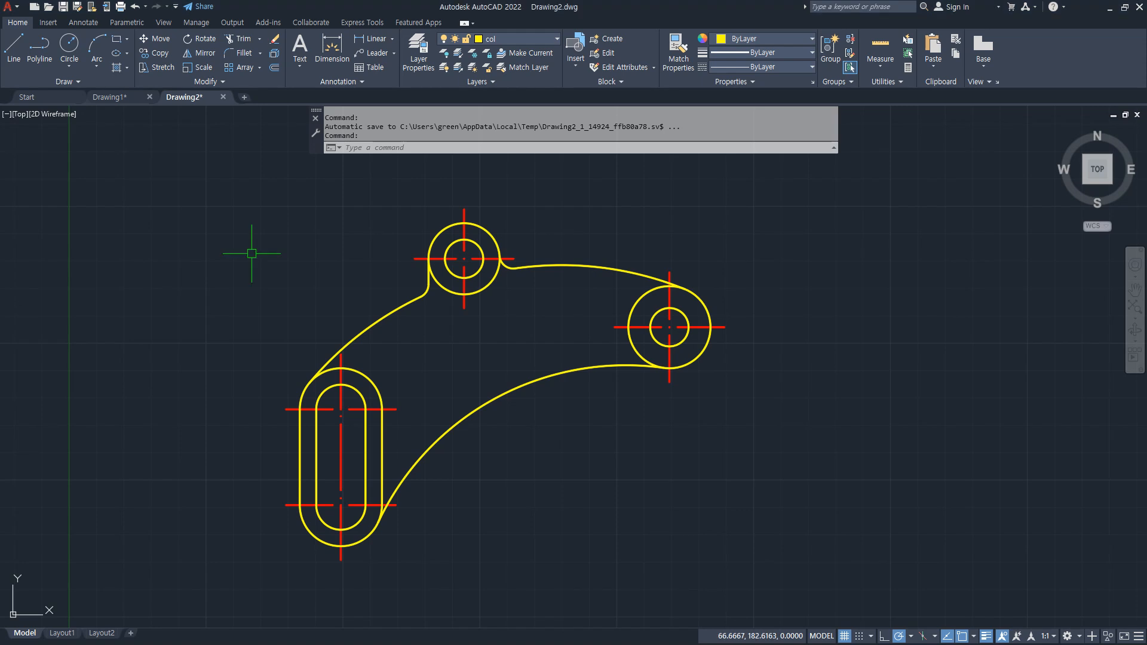
- Make dim the current layer
scroll(256, 275, "down", 2)
middle_click_drag(260, 268, 144, 338)
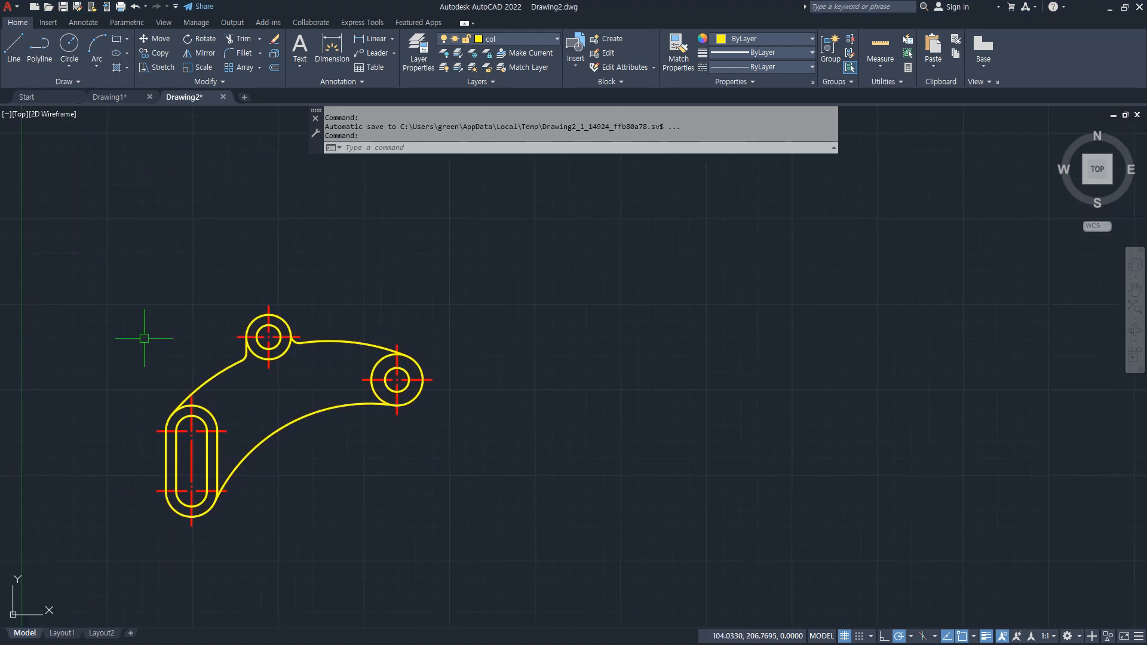
left_click(539, 42)
left_click(514, 105)
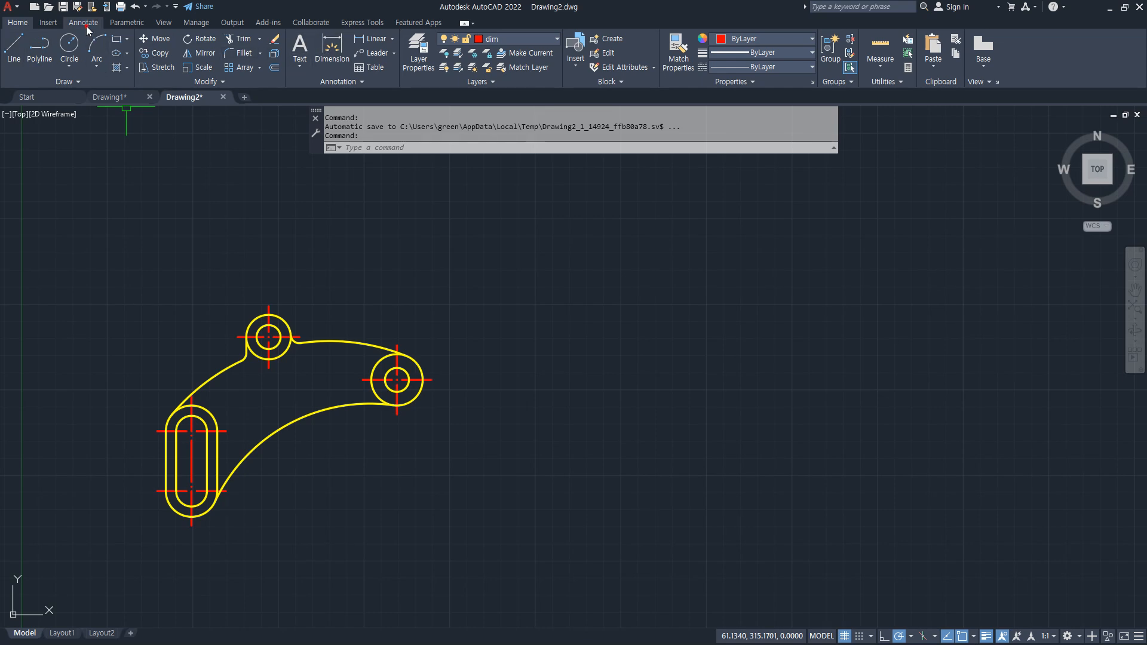
- Add diameter dimensions to the inner and outer circles of the upper pair, placing their texts up and left of it
left_click(86, 26)
left_click(239, 67)
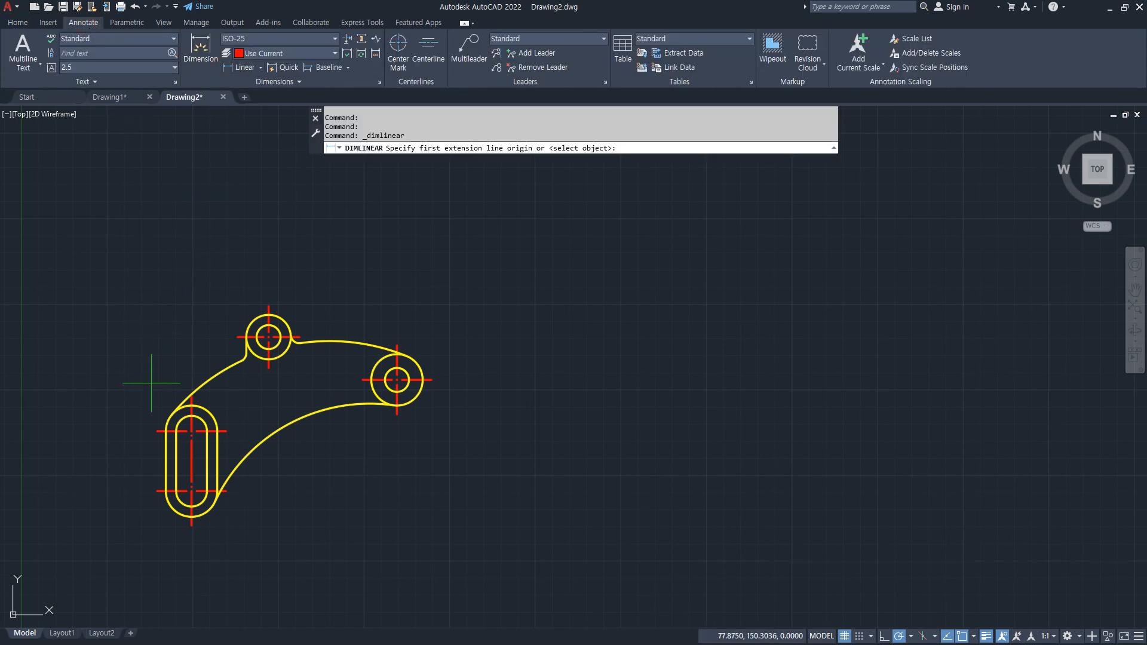
key("Escape")
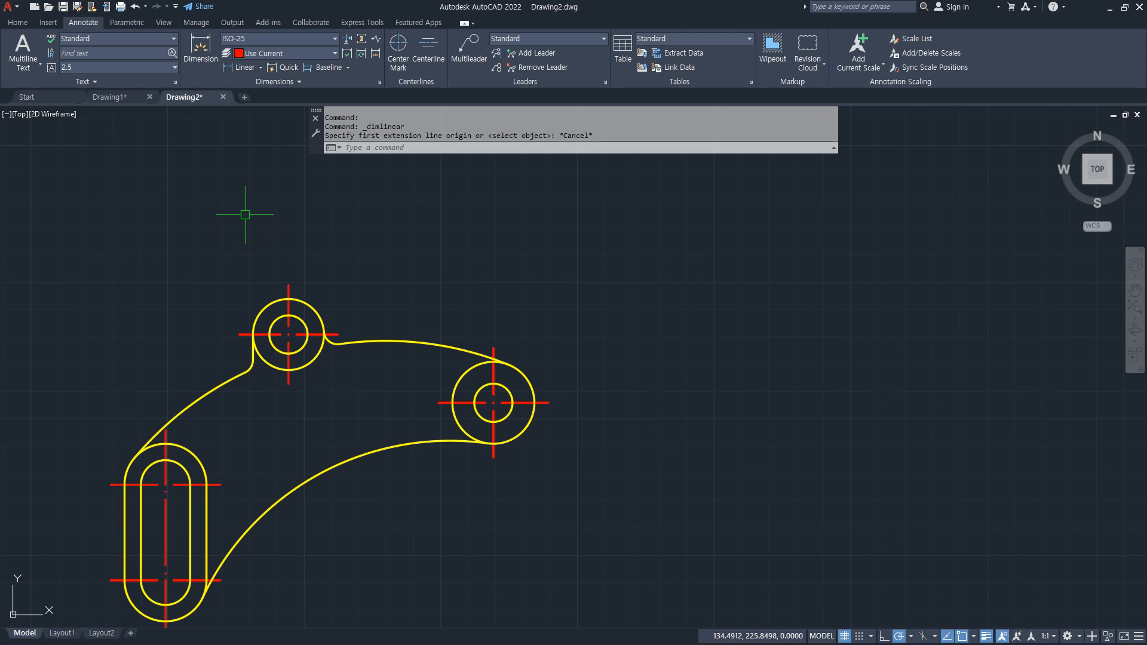
scroll(264, 354, "up", 4)
left_click(261, 68)
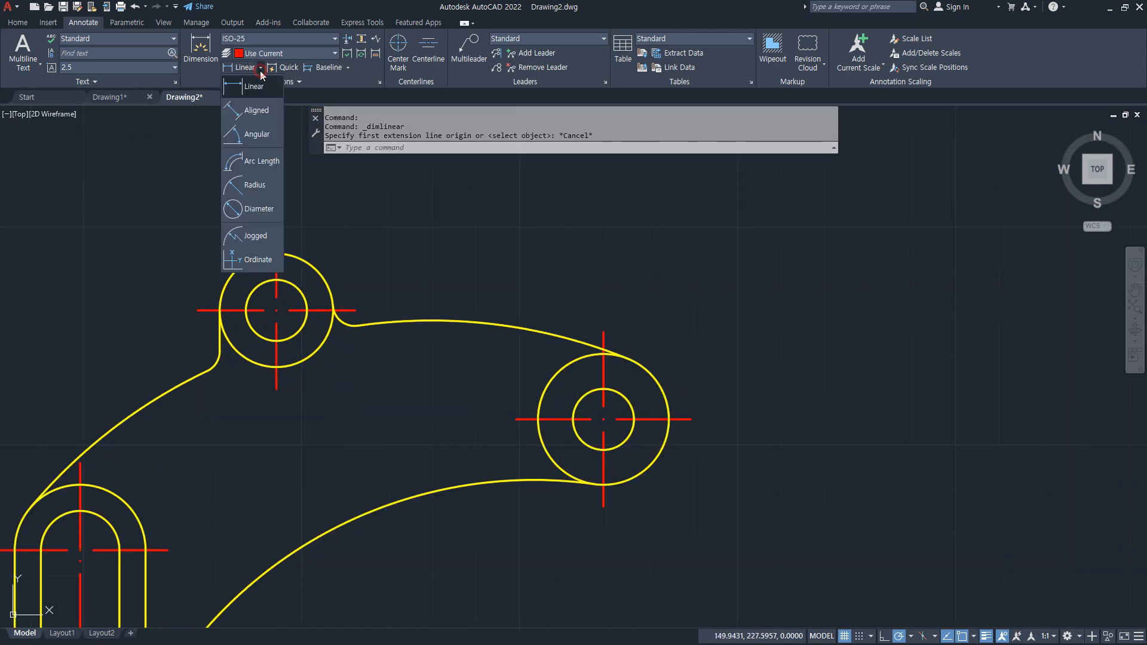
left_click(255, 209)
left_click(254, 288)
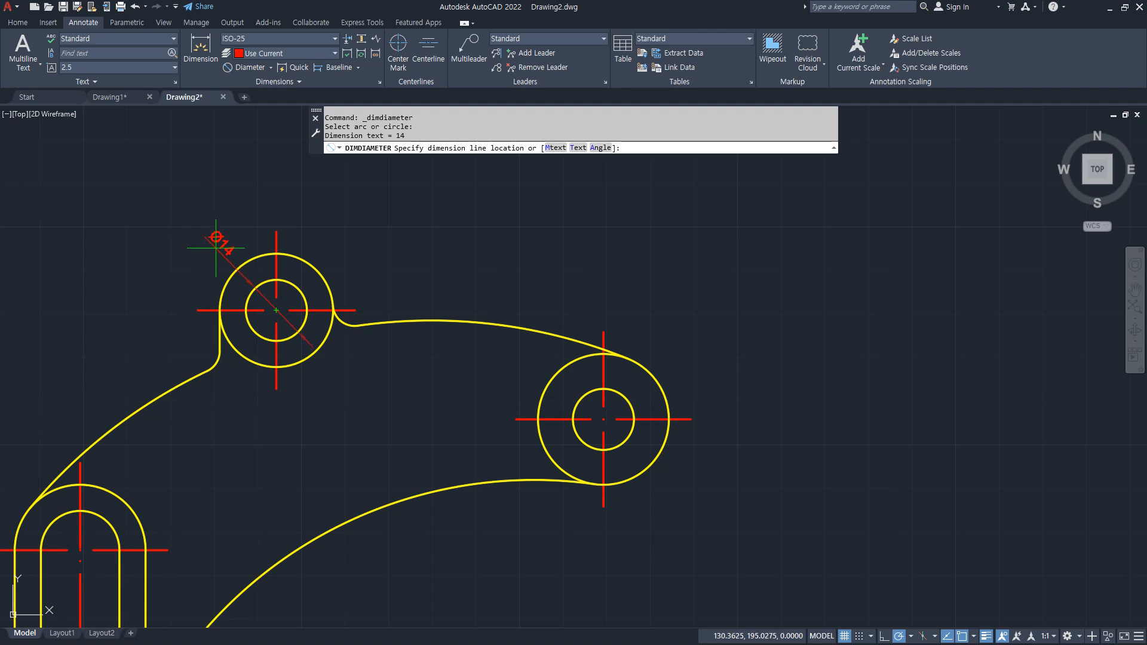
left_click(207, 264)
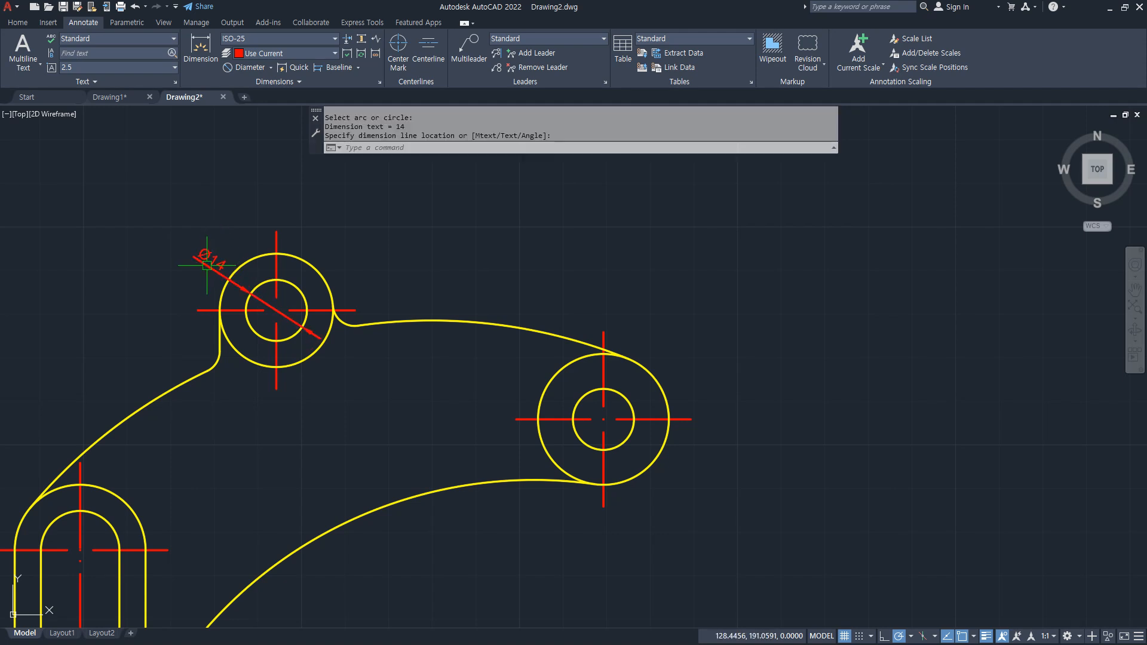
left_click(250, 68)
left_click(255, 255)
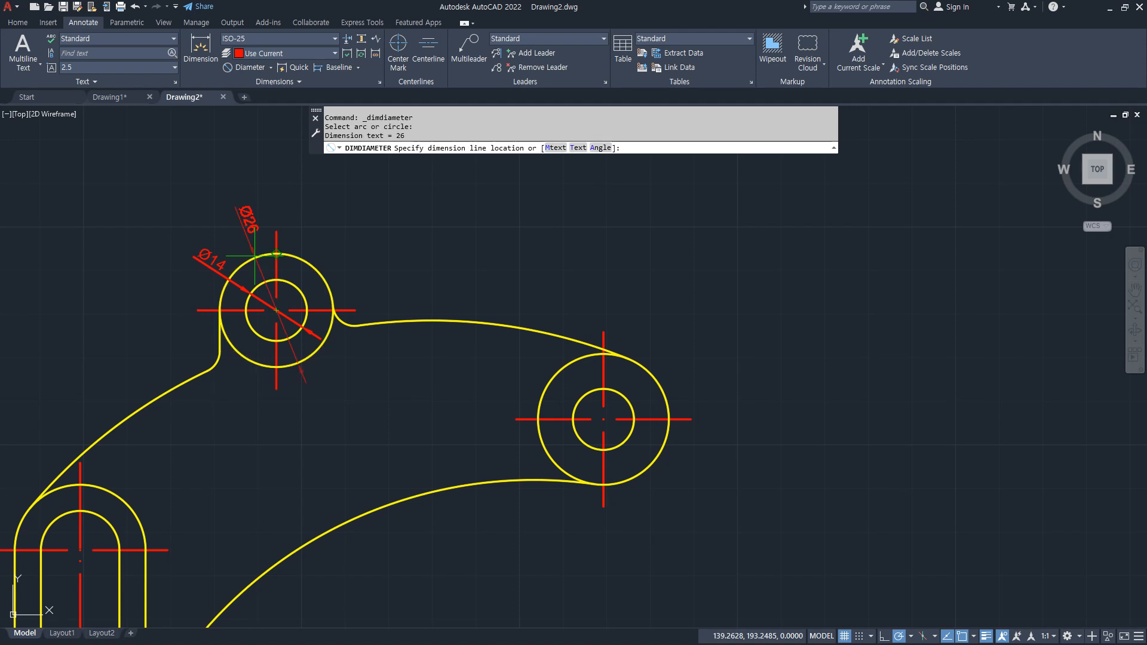
left_click(242, 235)
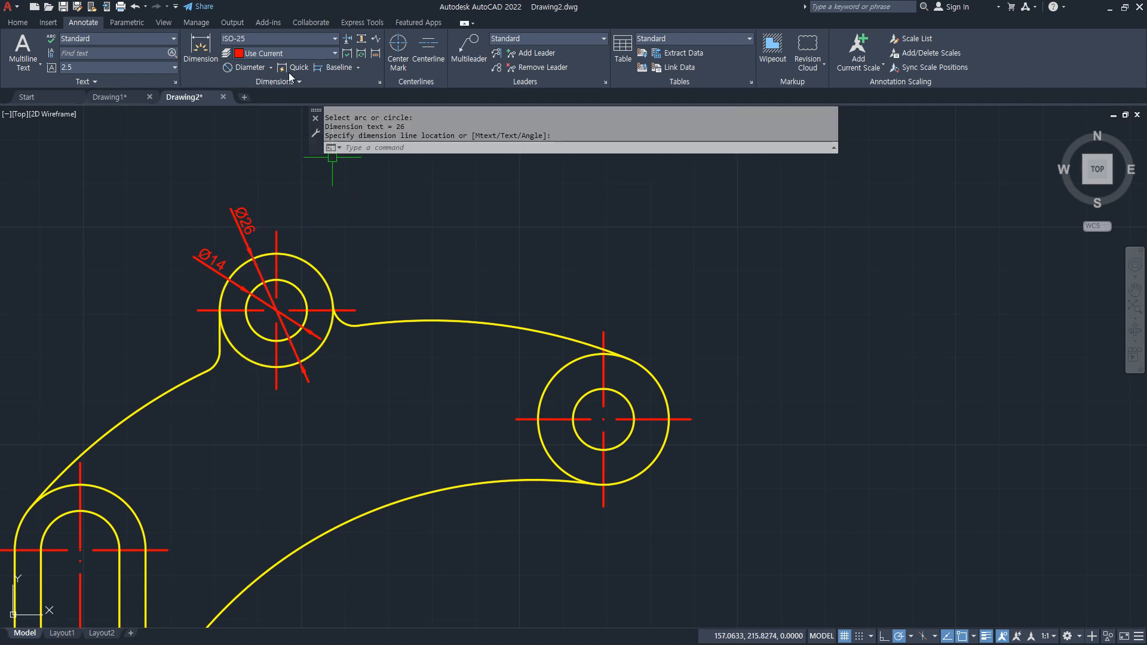
- Add a radius dimension to the fillet right of the upper circle pair, with its text above the fillet
left_click(271, 66)
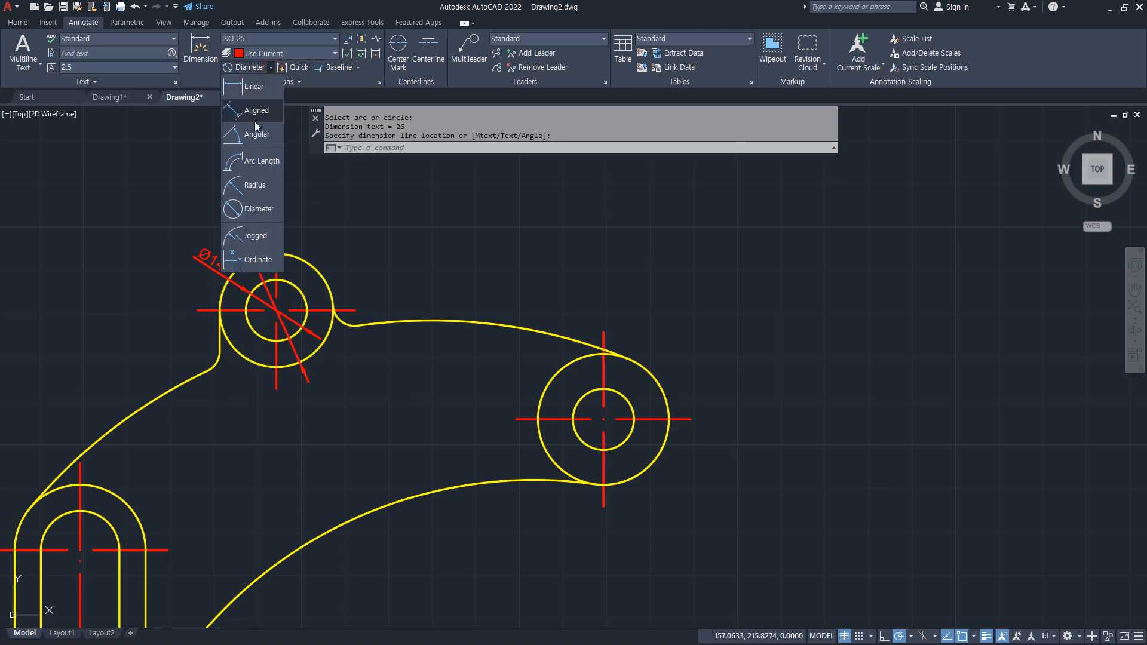
left_click(252, 191)
left_click(349, 318)
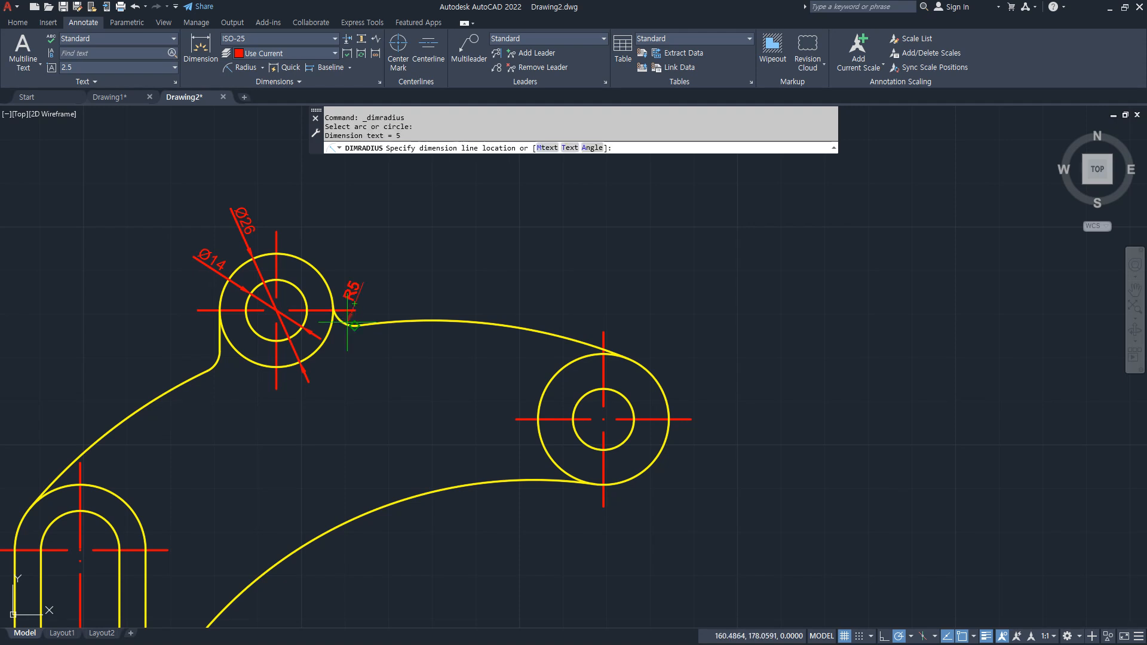
left_click(368, 267)
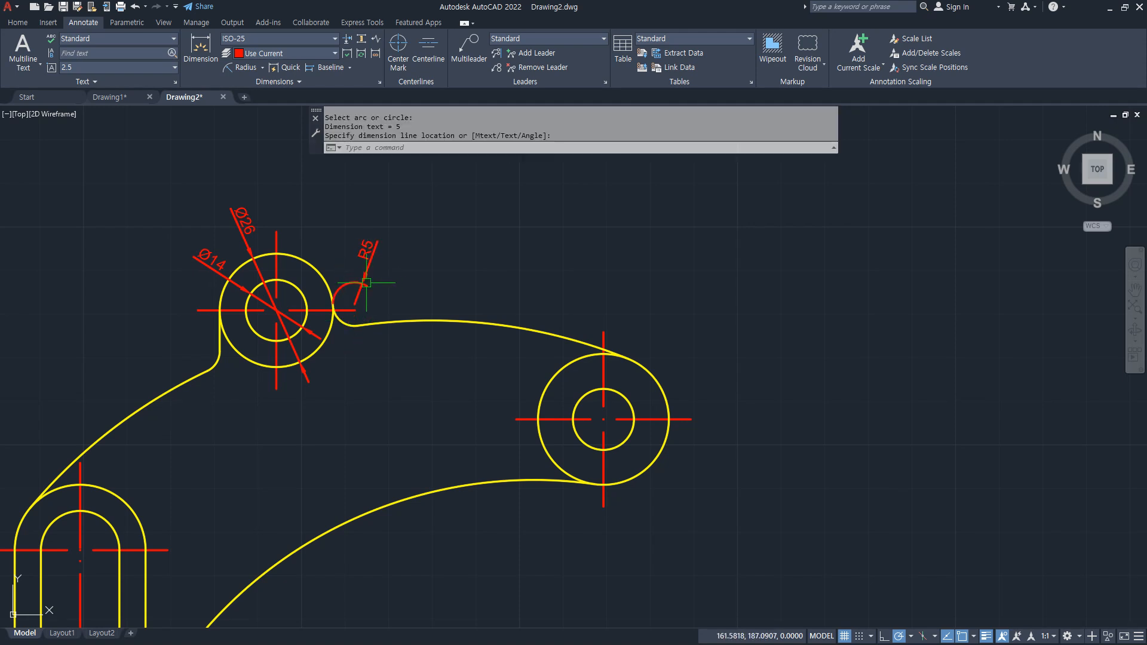
- Add a radius dimension to the fillet left of the upper circle pair, with its text outside the outline
left_click(243, 67)
left_click(217, 362)
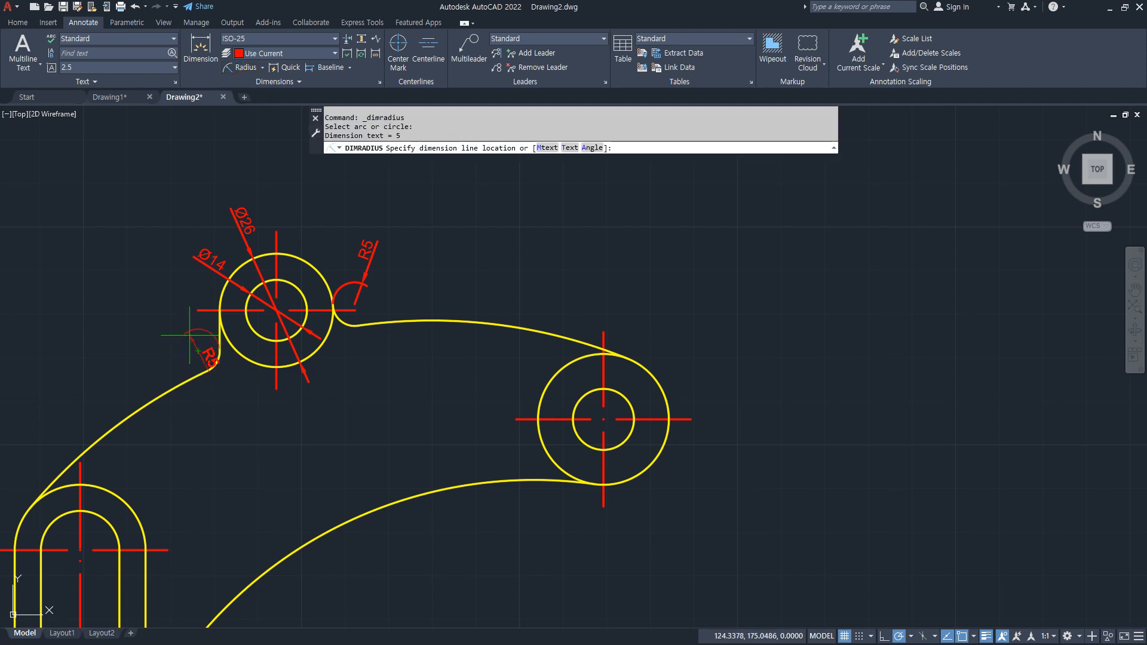
scroll(188, 348, "up", 5)
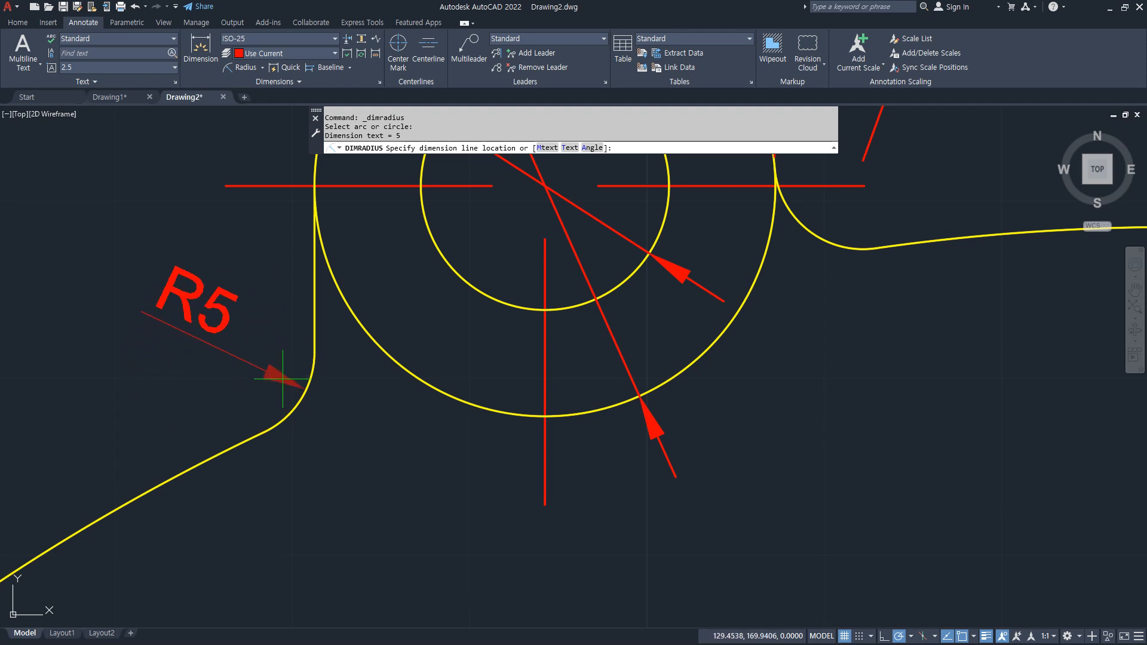
left_click(313, 388)
scroll(604, 336, "down", 2)
middle_click_drag(575, 337, 320, 422)
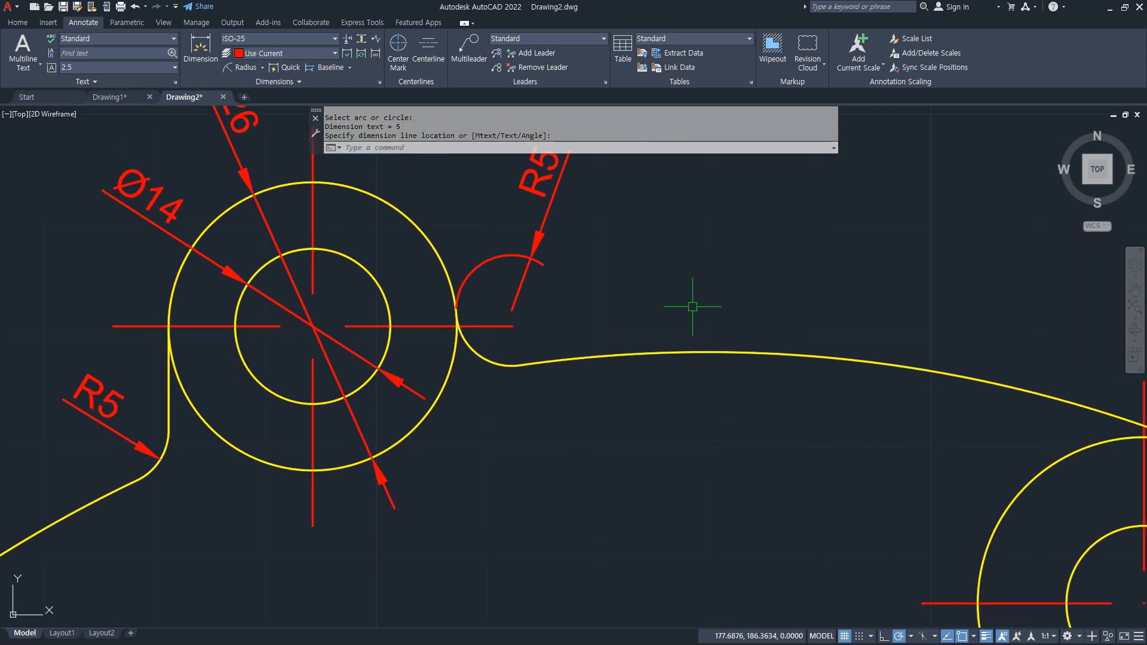
- Replace the right fillet's radius dimension with one whose text sits farther up and to the right
left_click(557, 193)
middle_click_drag(558, 183, 537, 234)
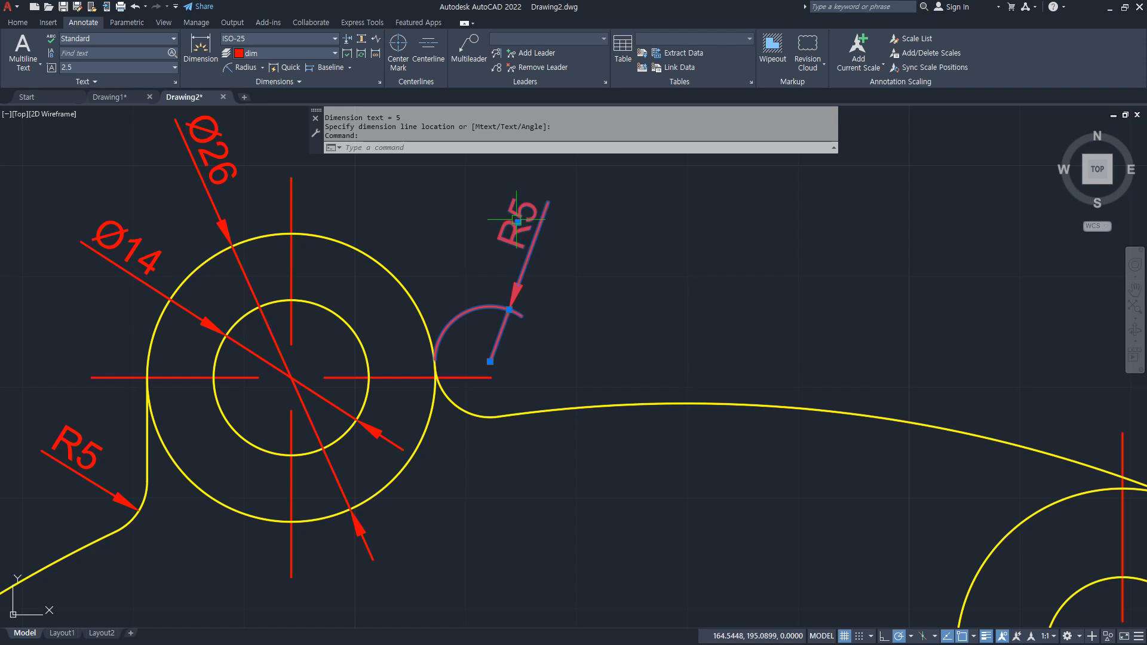
key("Delete")
left_click(240, 68)
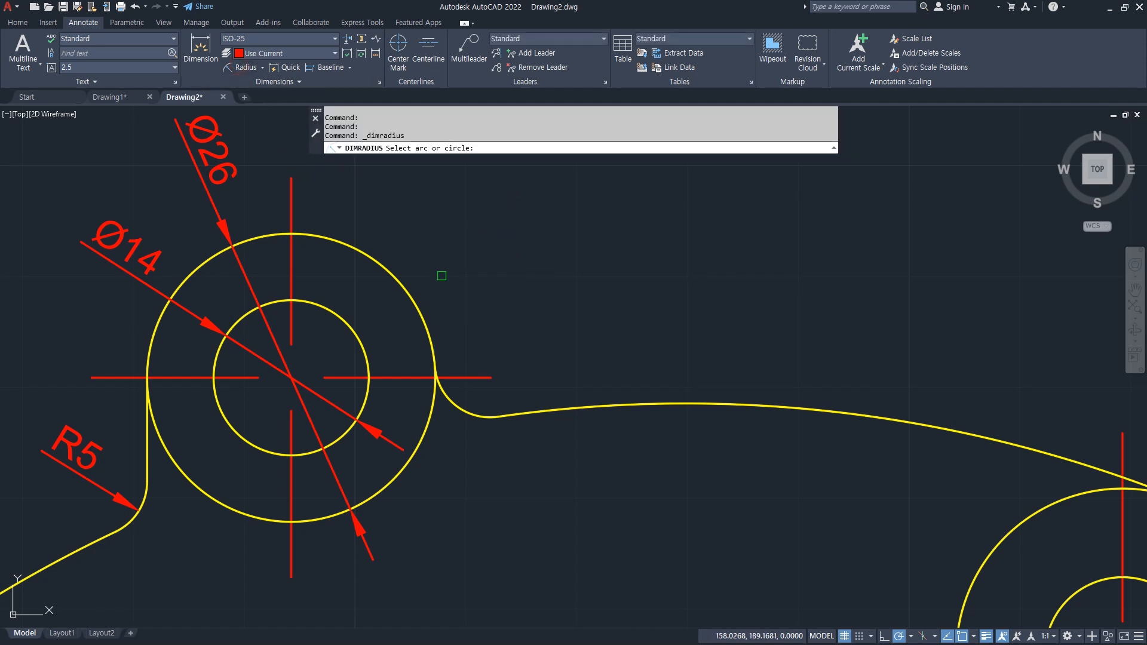
left_click(459, 409)
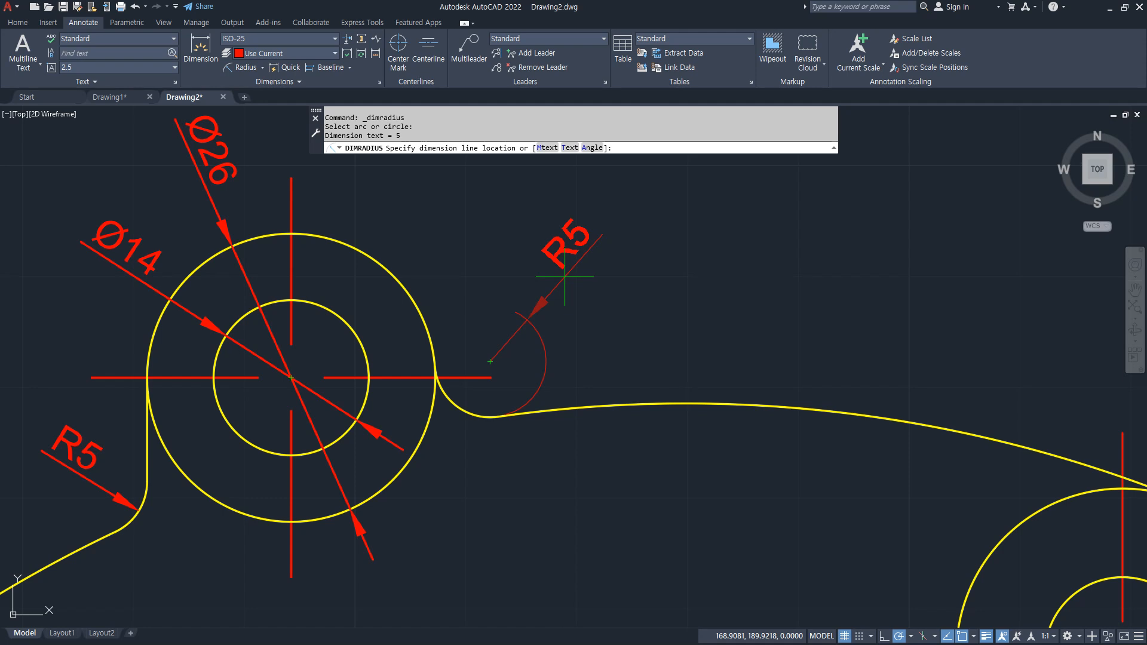
left_click(565, 276)
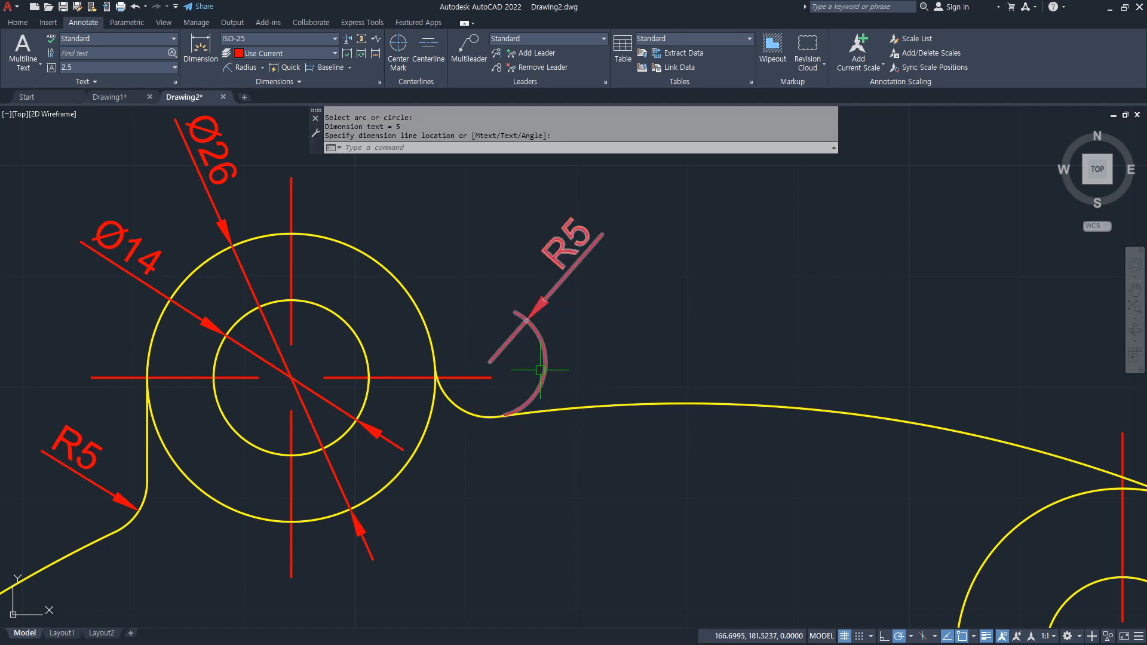
- Add a horizontal linear dimension between the slot's vertical centerline and the upper circle pair's vertical centerline, placed above the part
scroll(540, 370, "down", 4)
mouse_move(604, 470)
middle_mouse_down()
mouse_move(442, 364)
mouse_move(331, 320)
middle_mouse_up()
middle_click_drag(604, 403, 678, 493)
scroll(440, 427, "down", 2)
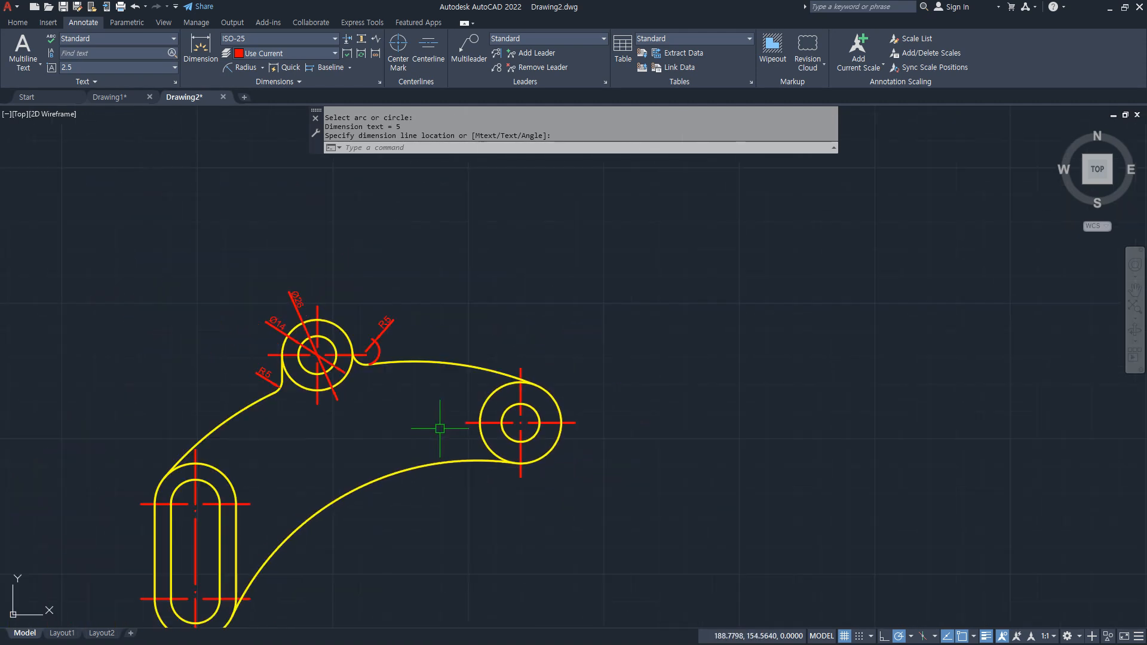
scroll(412, 413, "up", 2)
middle_click_drag(424, 412, 483, 396)
left_click(263, 68)
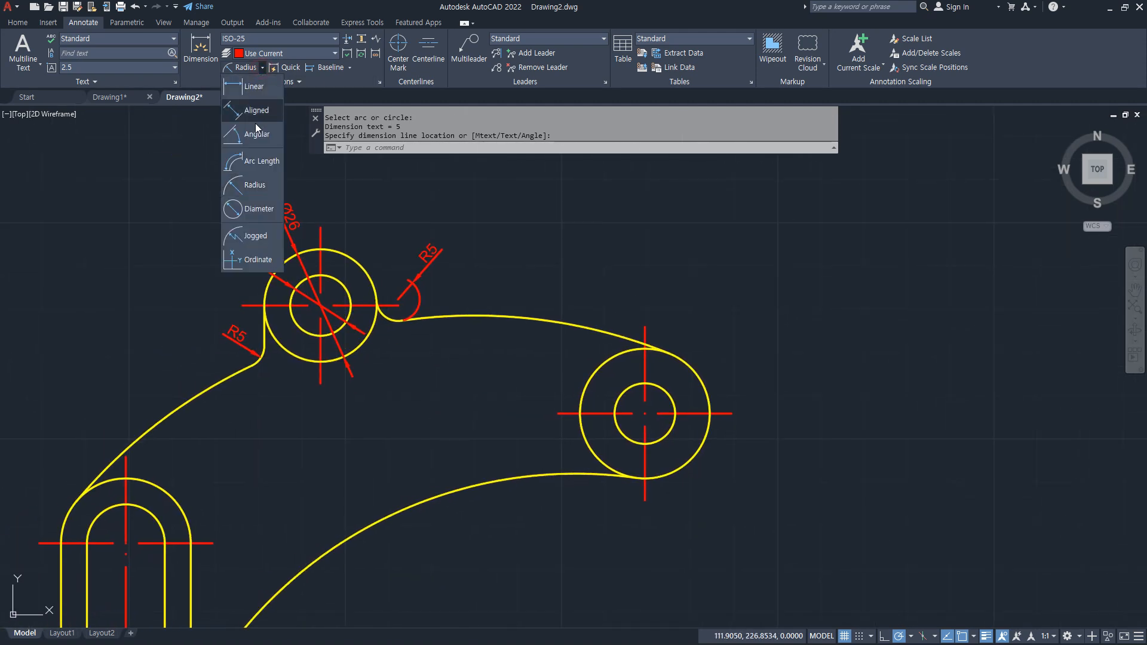
left_click(247, 97)
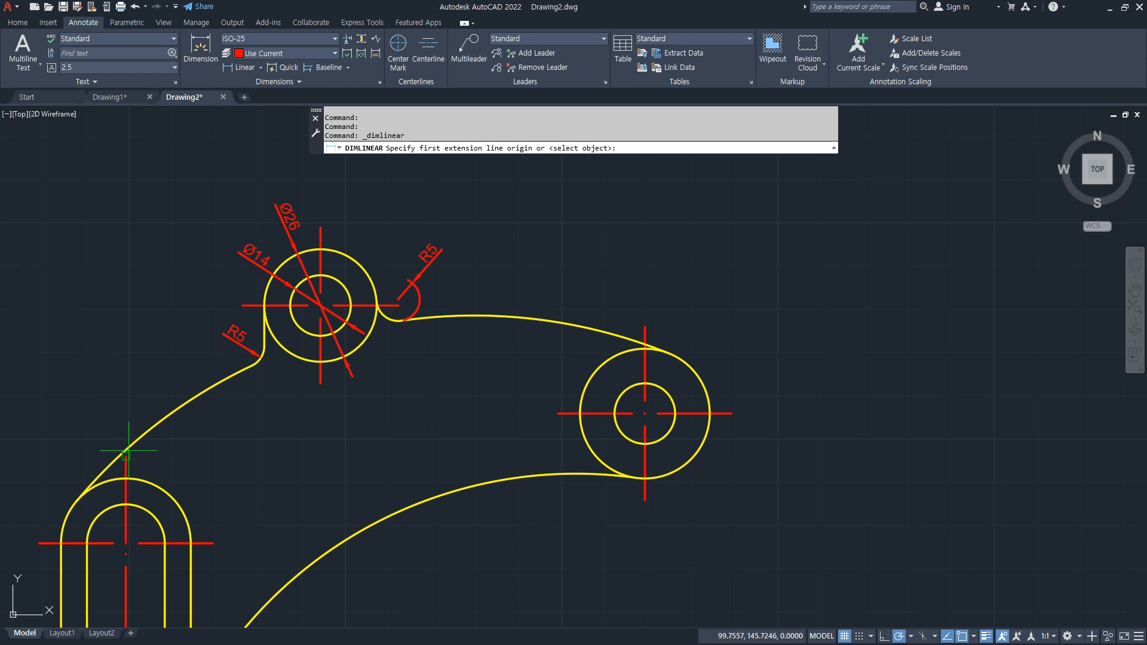
left_click(125, 451)
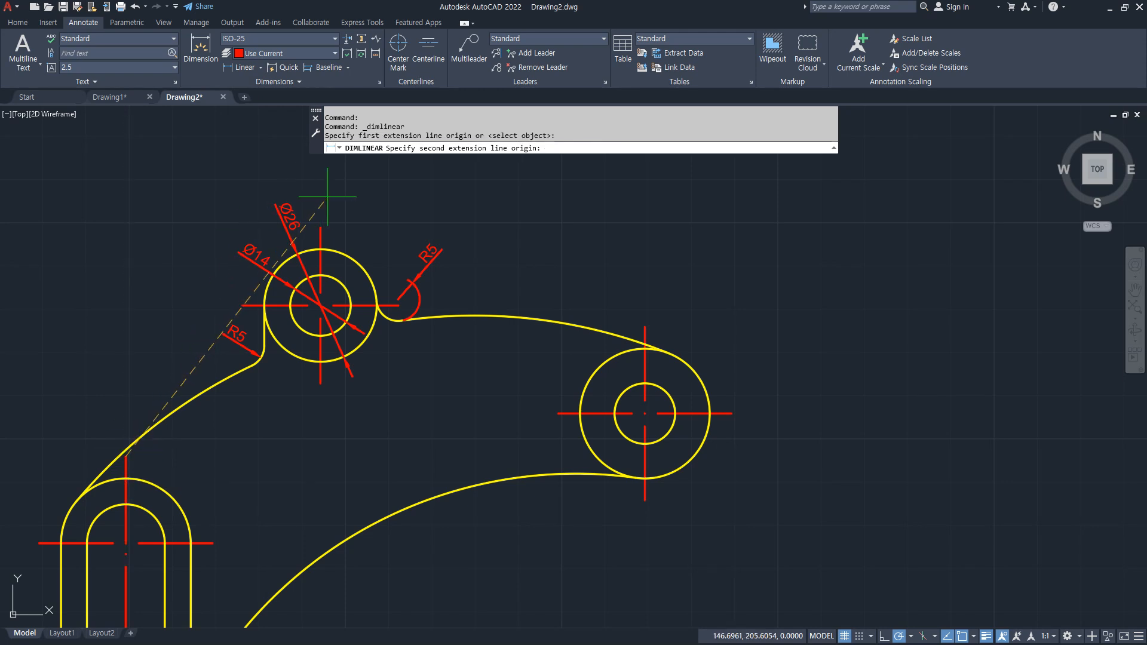
left_click(321, 227)
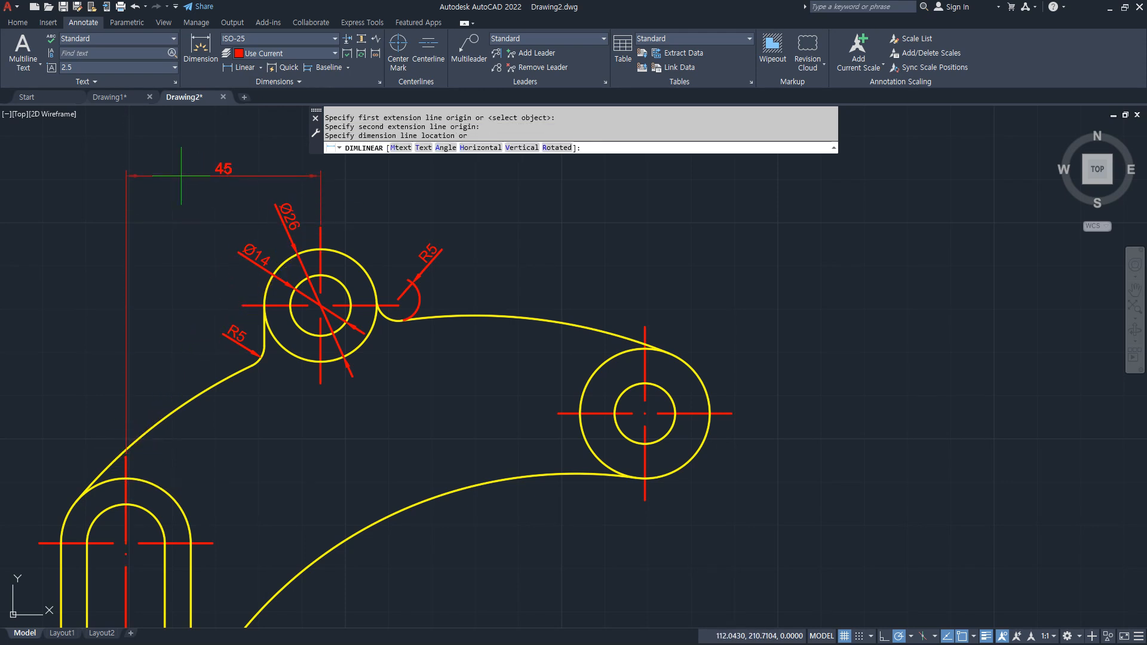
left_click(180, 172)
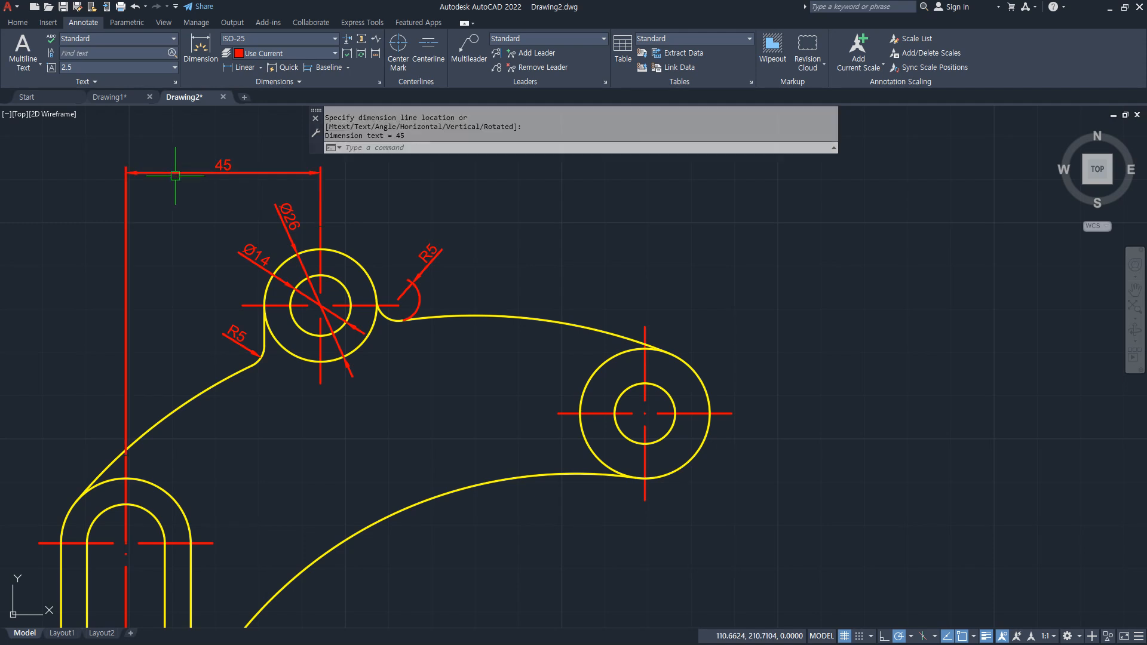
- Continue the horizontal dimension chain from the upper circle pair to the vertical centerline of the right circle pair
left_click(347, 67)
left_click(338, 87)
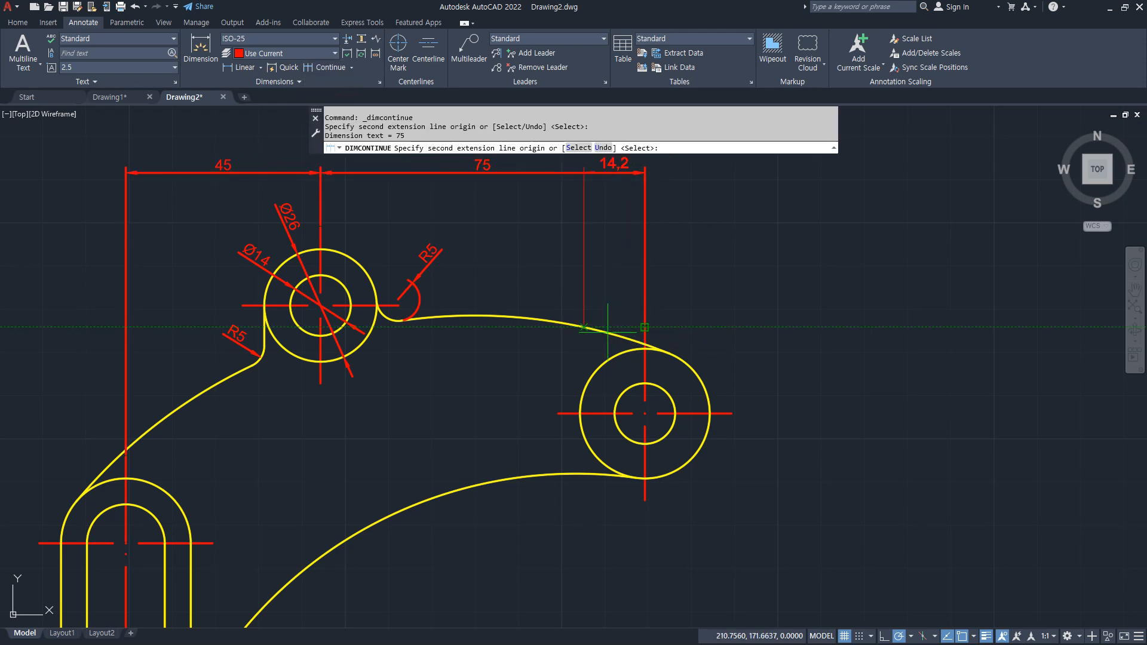
key("Escape")
- Add a vertical linear dimension between the horizontal centerlines of the upper and right circle pairs, placed right of the part
scroll(507, 323, "down", 3)
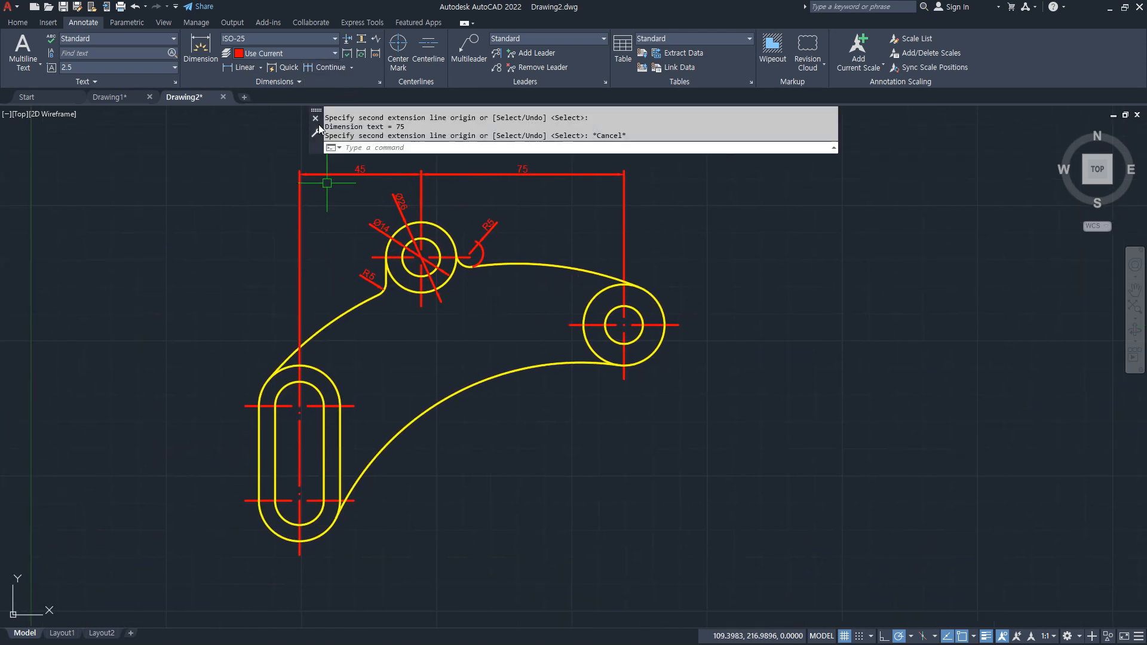
left_click(242, 66)
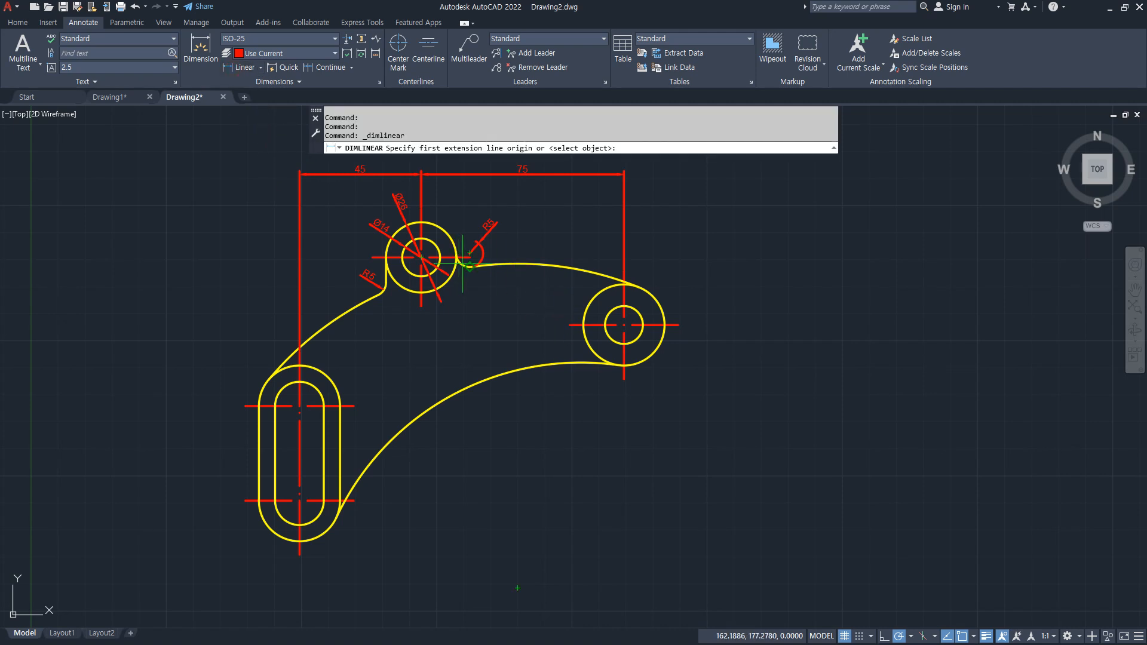
left_click(470, 258)
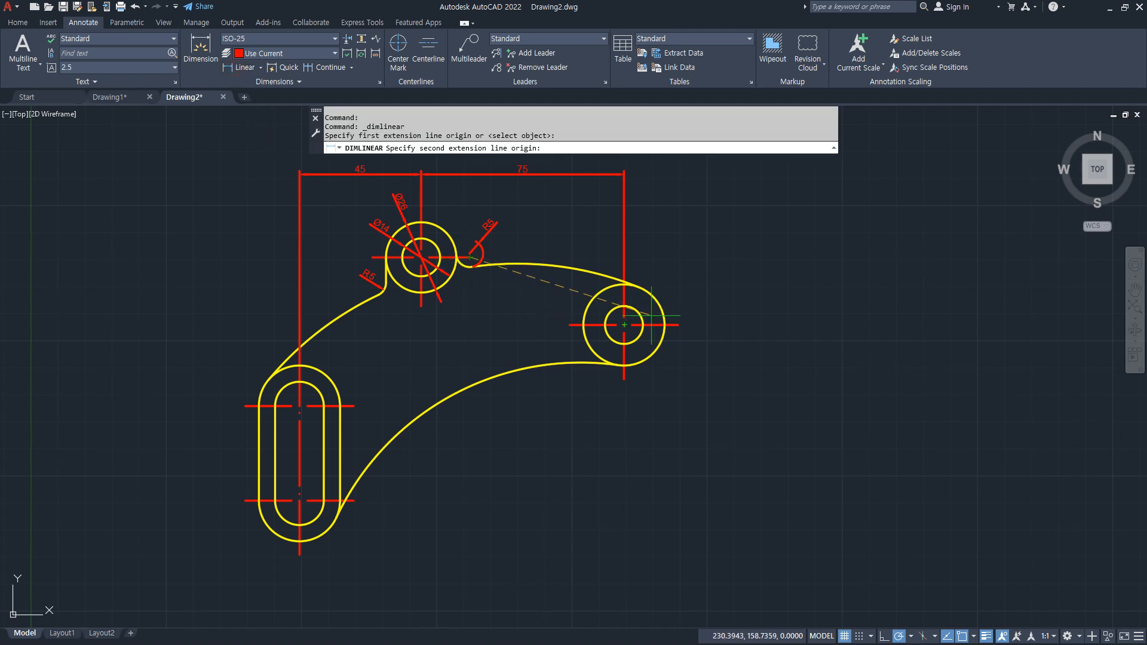
left_click(678, 325)
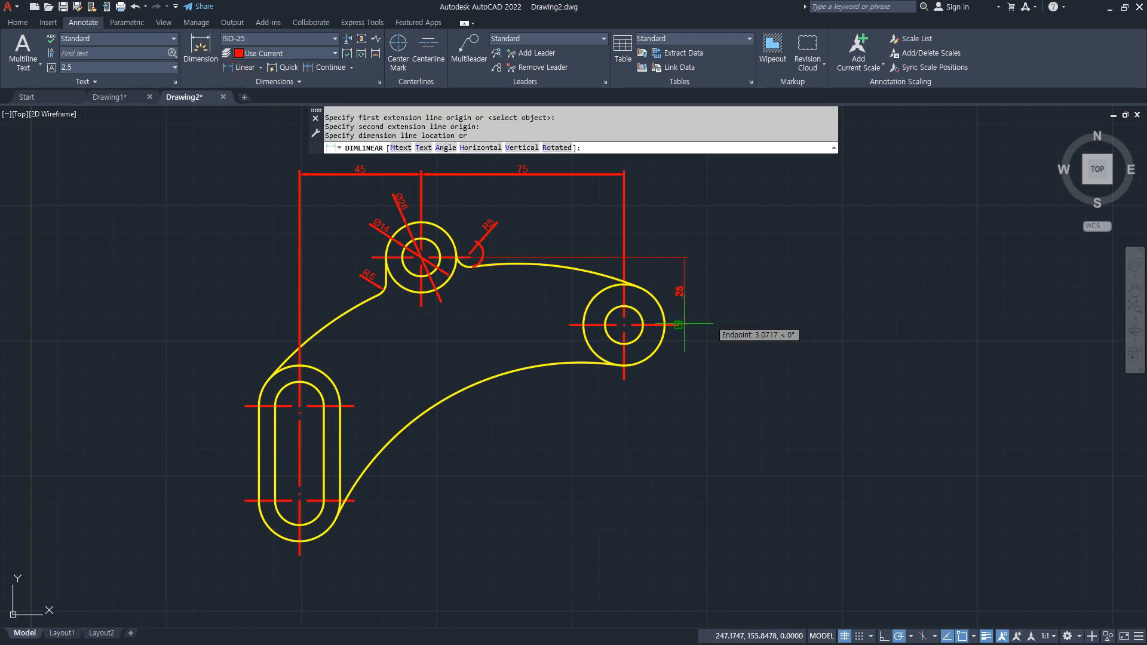
left_click(724, 314)
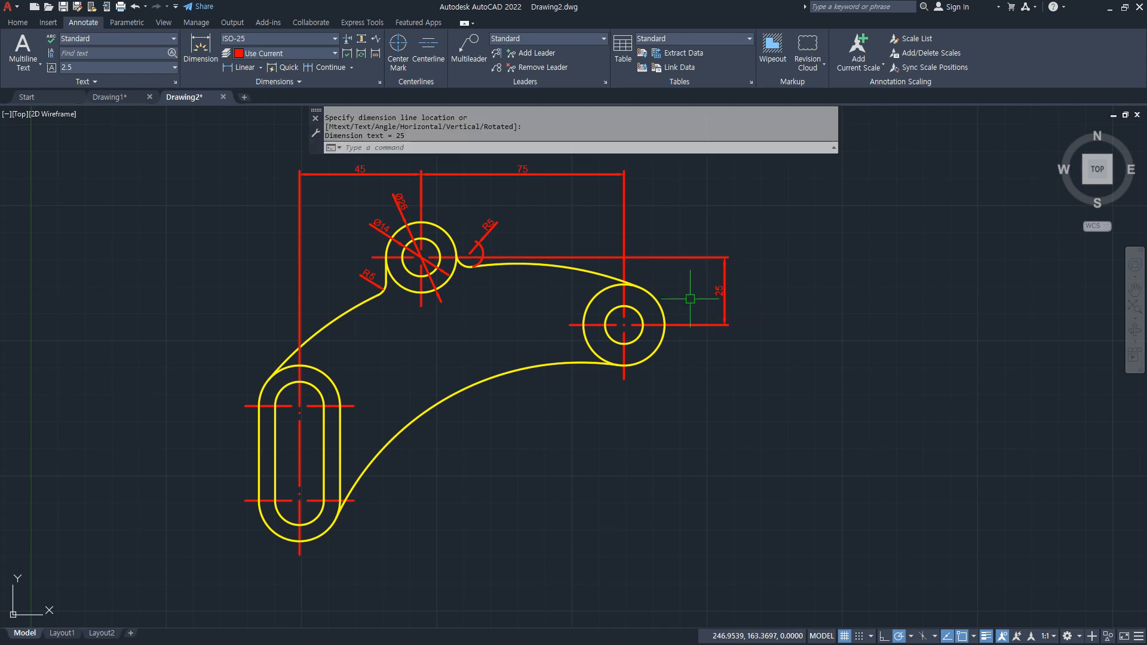
- Continue the vertical dimension chain down to the slot's upper and lower horizontal centerlines
left_click(335, 70)
left_click(354, 406)
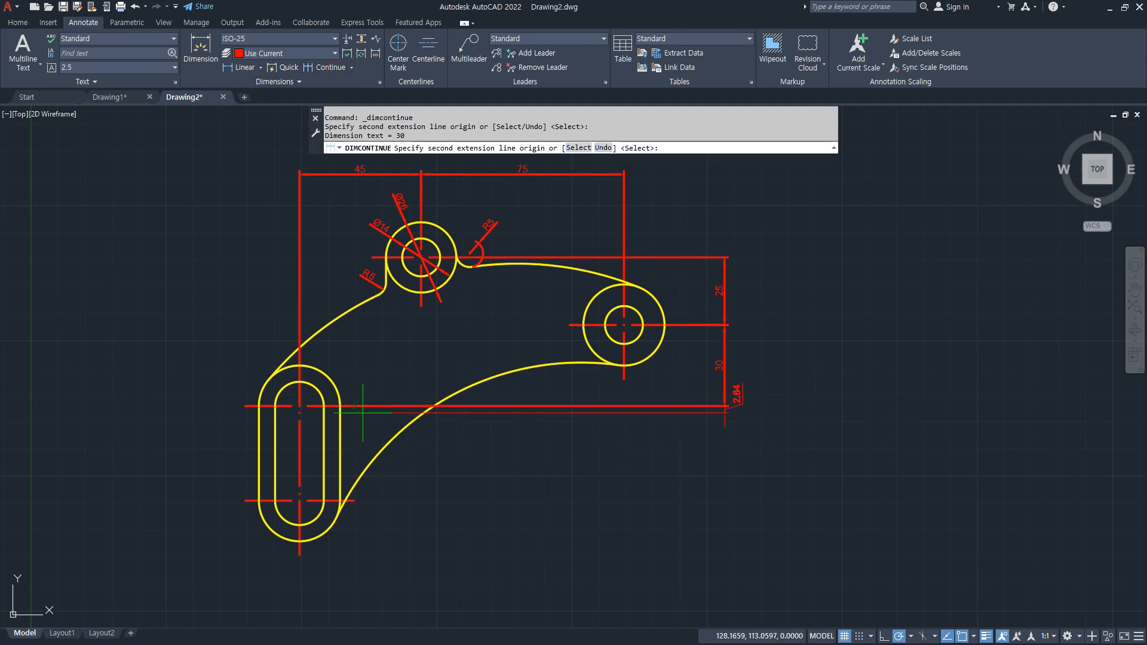
left_click(353, 501)
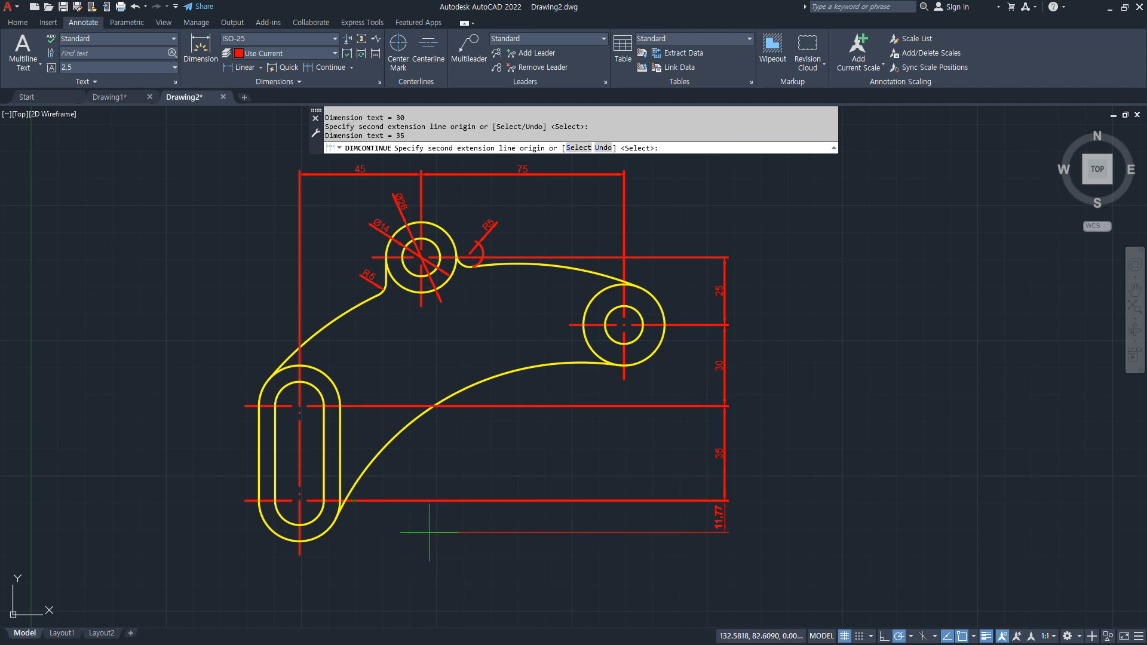
key("Escape")
- Add a horizontal linear dimension across the inner slot's width, placed below the slot
middle_click_drag(350, 472, 390, 358)
left_click(242, 66)
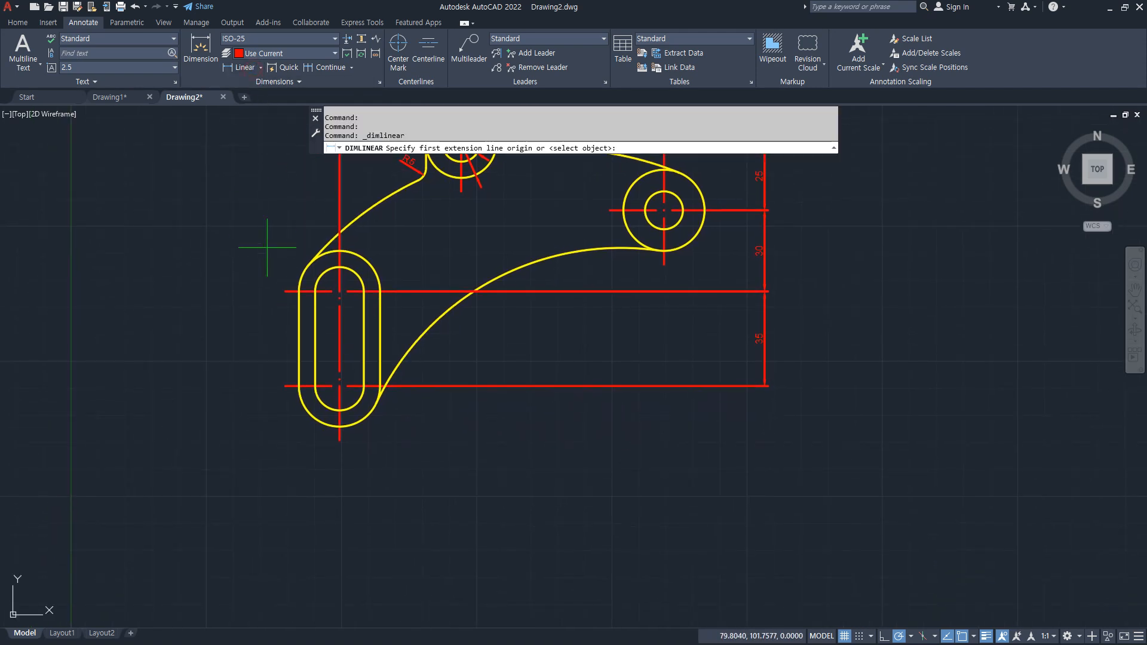
left_click(315, 385)
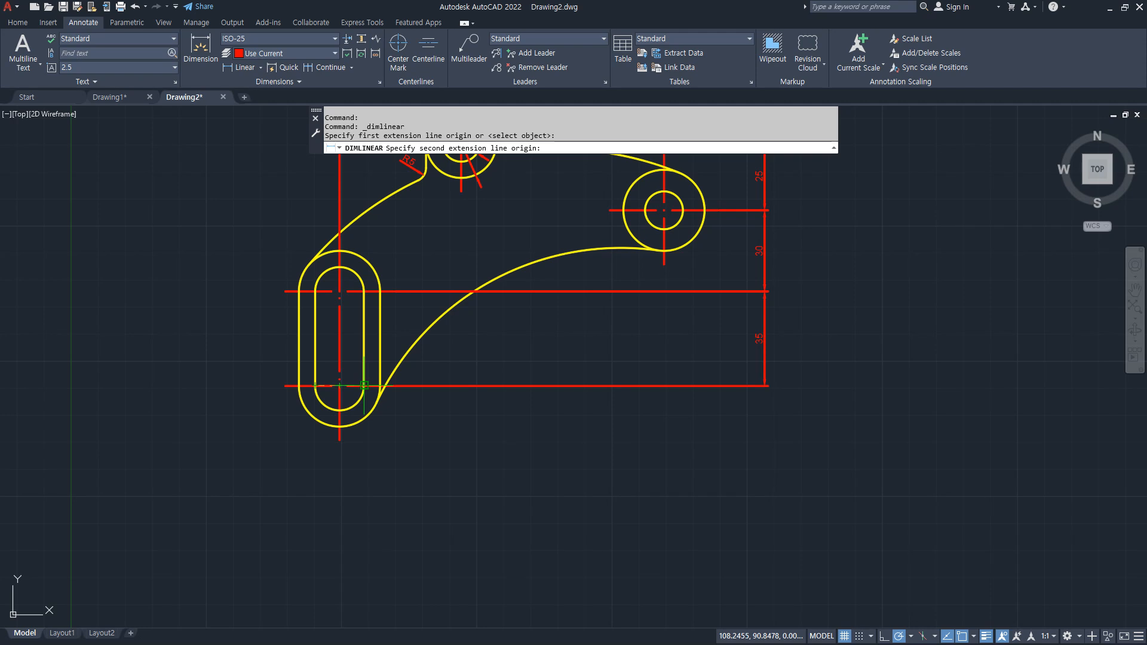
left_click(363, 386)
left_click(337, 468)
- Add a horizontal linear dimension across the outer slot outline's width, placed below the inner slot's width dimension
key("Return")
left_click(297, 385)
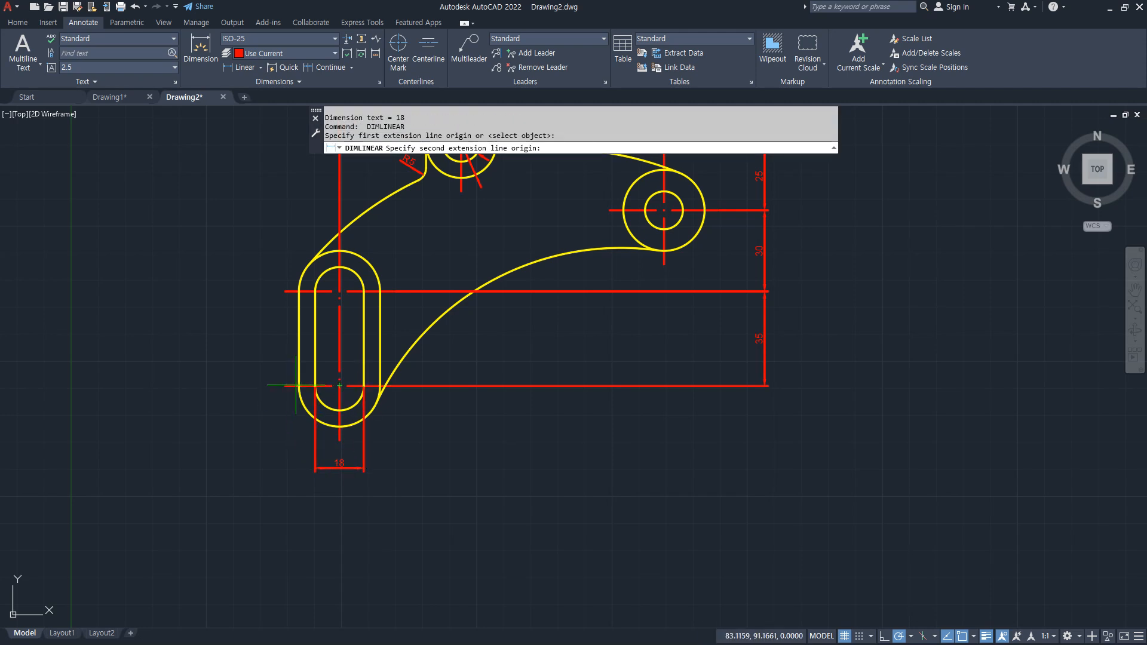
left_click(381, 385)
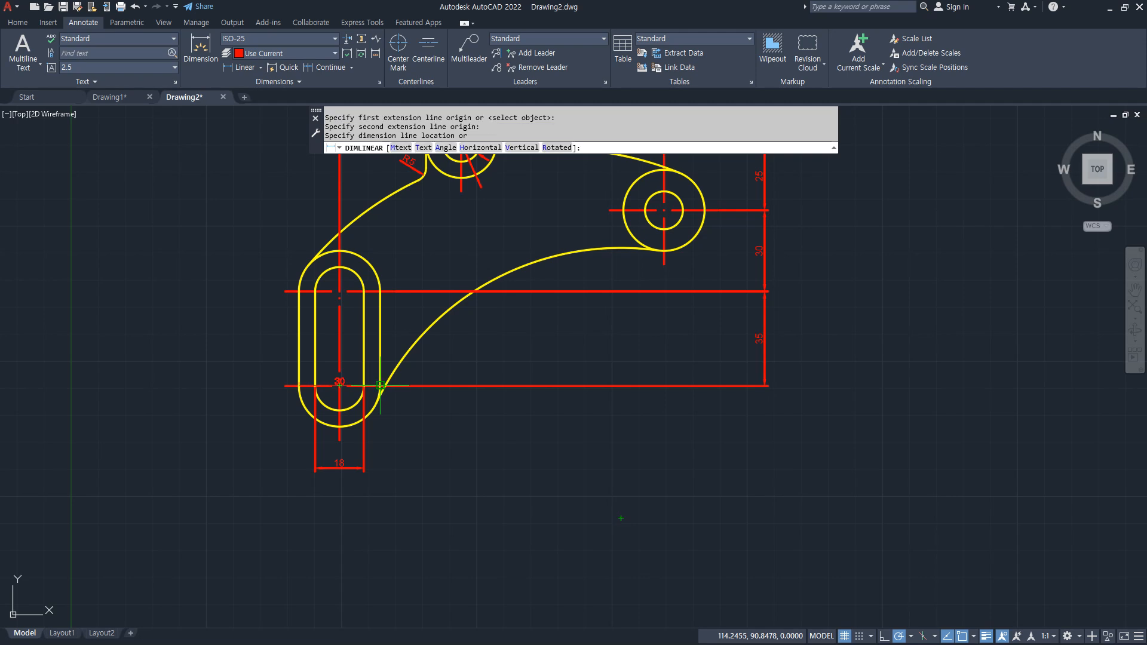
left_click(372, 497)
key("Escape")
- Edit the inner slot's width dimension text to put a diameter symbol (%%c) before the value
scroll(345, 503, "up", 6)
middle_click_drag(343, 502, 387, 454)
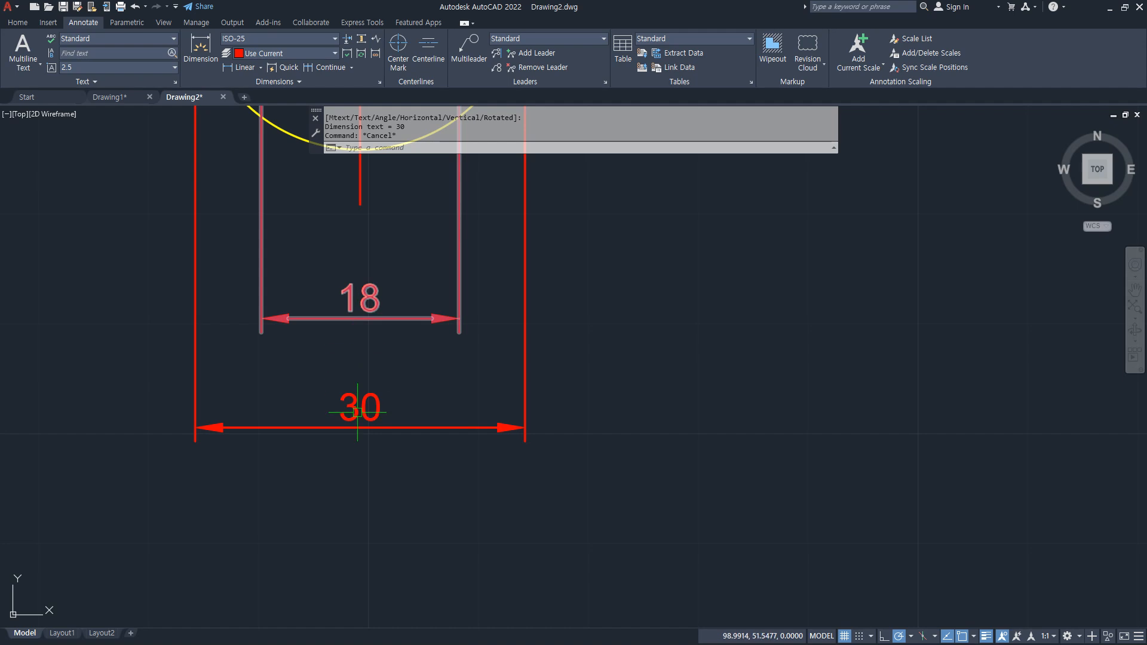
type("e")
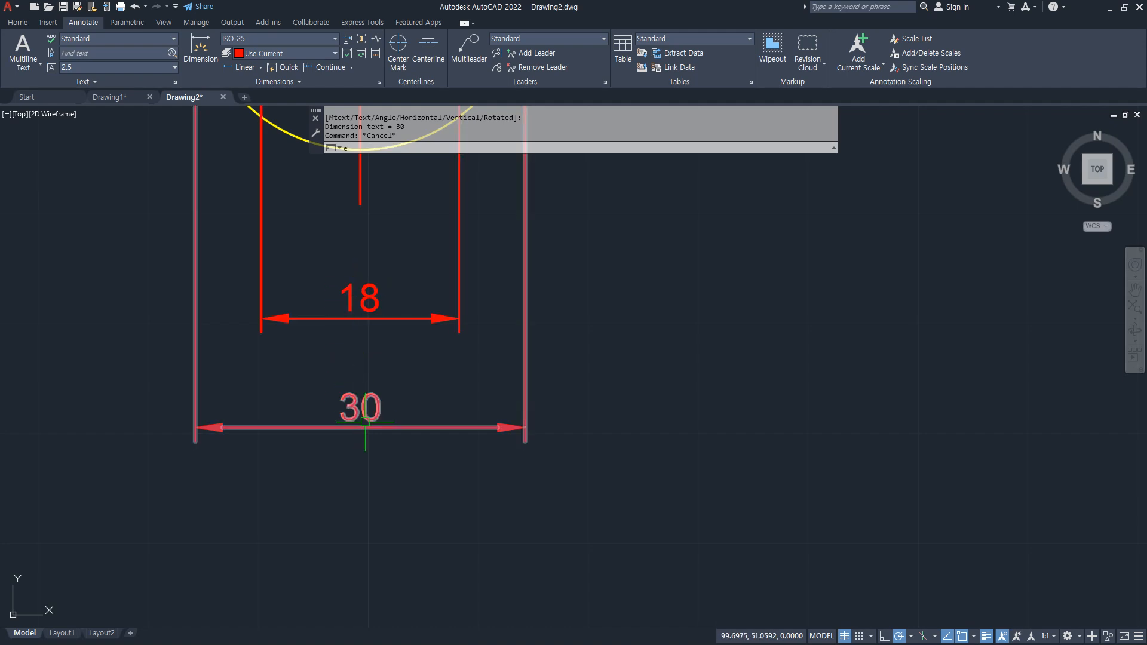
type("d")
key("Return")
left_click(349, 310)
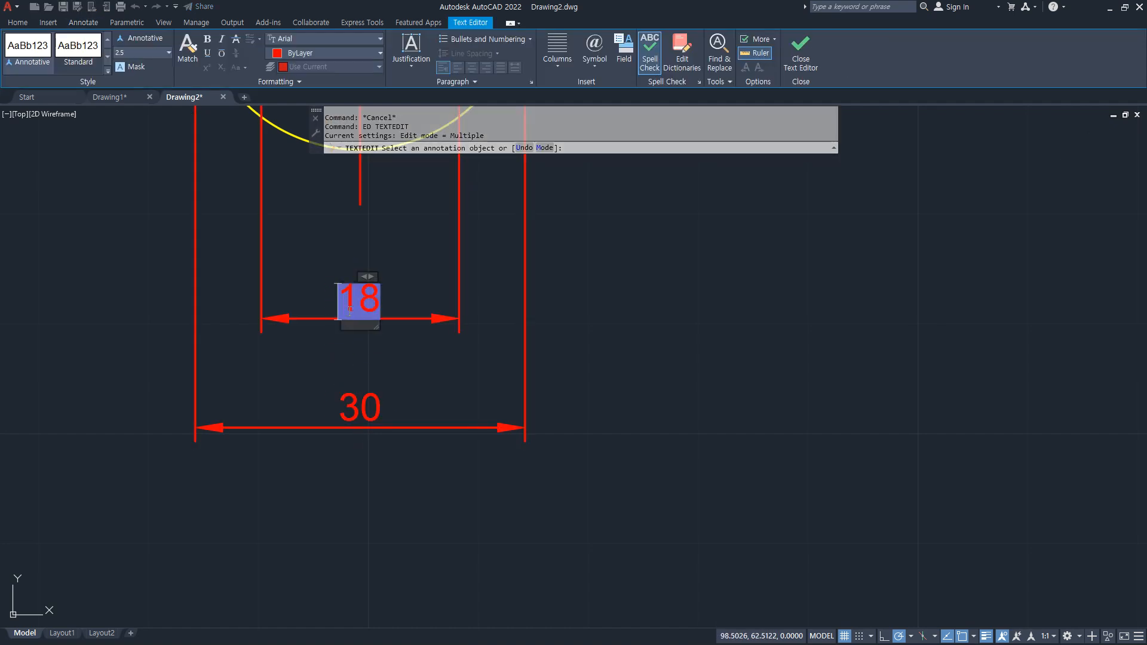
type("%%c")
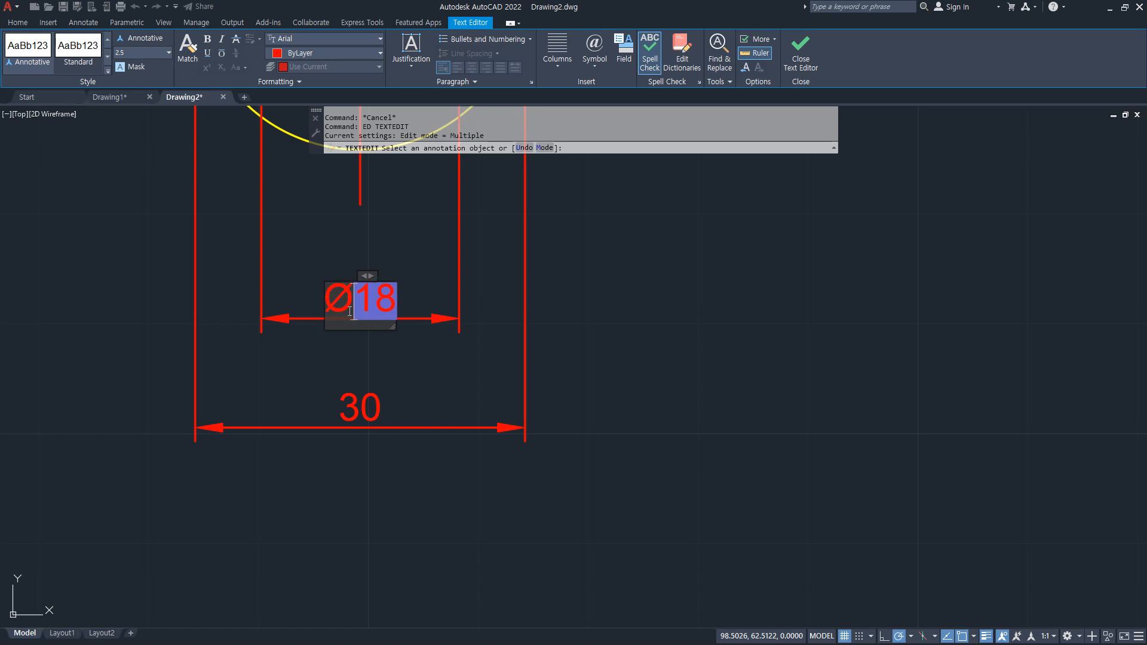
key("ctrl+Return")
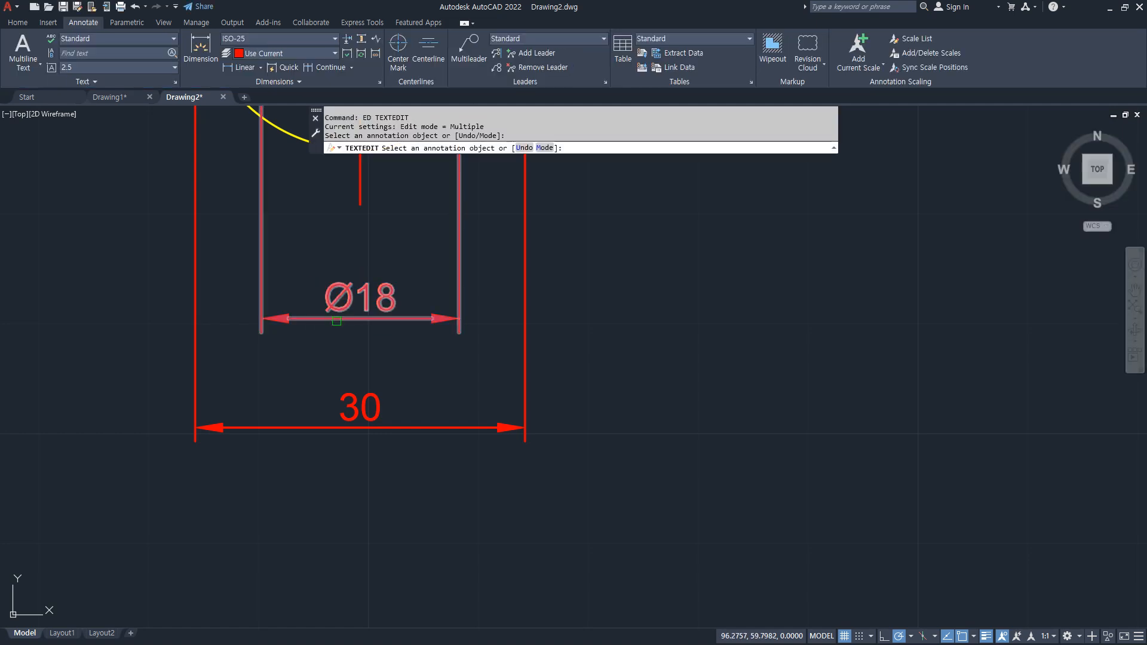
- Add the diameter symbol (%%c) before the value of the outer slot outline's width dimension and finish text editing
left_click(336, 406)
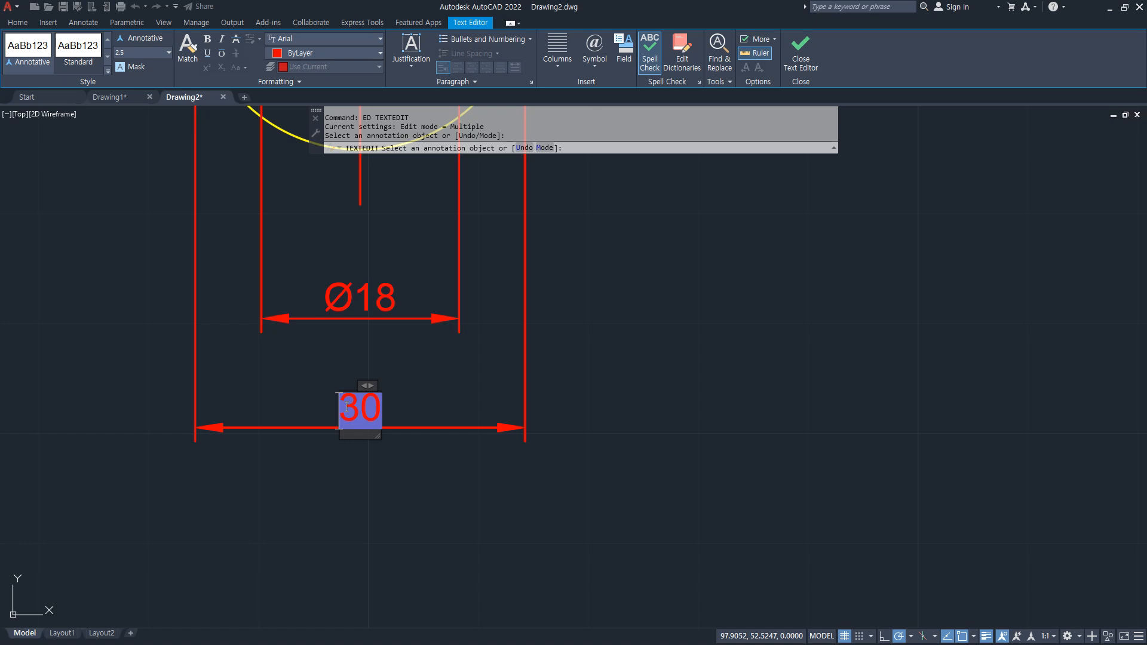
type("%%c")
key("ctrl+Return")
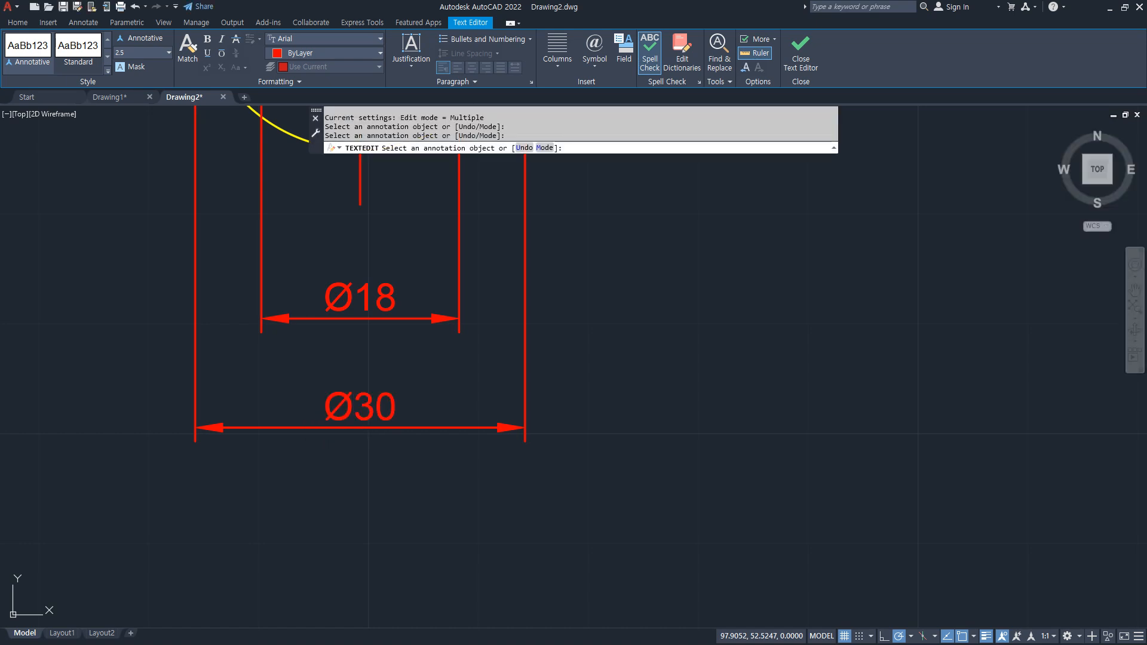
key("Escape")
- Add a diameter dimension to the inner circle of the right circle pair, with its text above and right of the circles
scroll(347, 407, "down", 2)
middle_click_drag(535, 345, 414, 510)
middle_click_drag(598, 274, 282, 507)
middle_click_drag(591, 272, 170, 514)
left_click(259, 68)
left_click(263, 208)
left_click(348, 298)
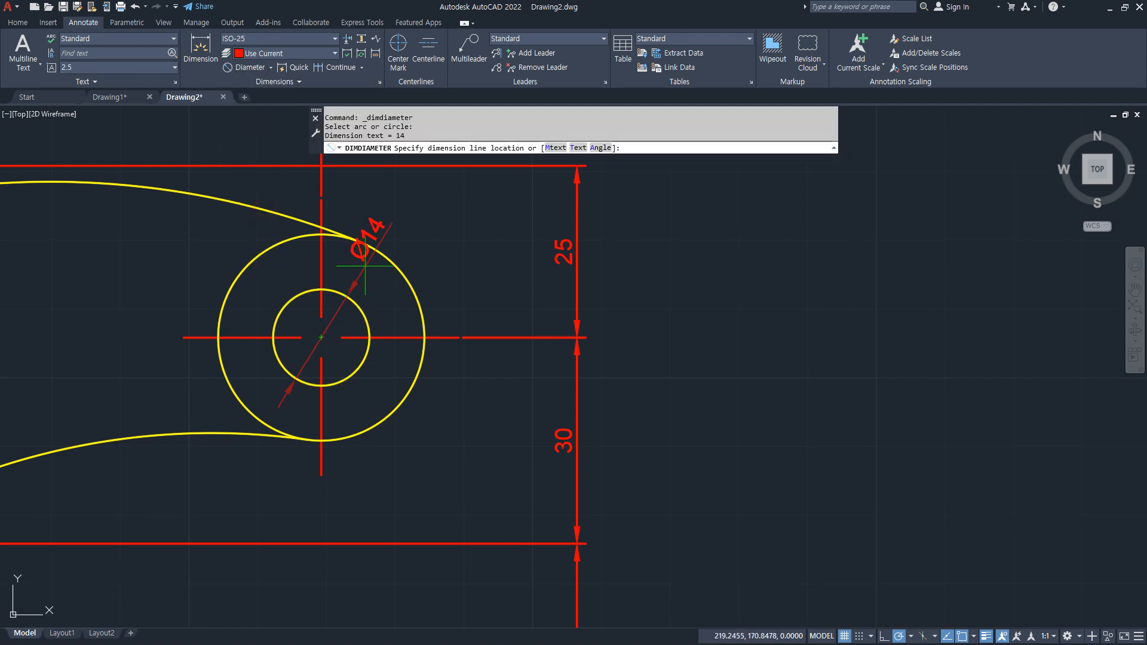
left_click(392, 207)
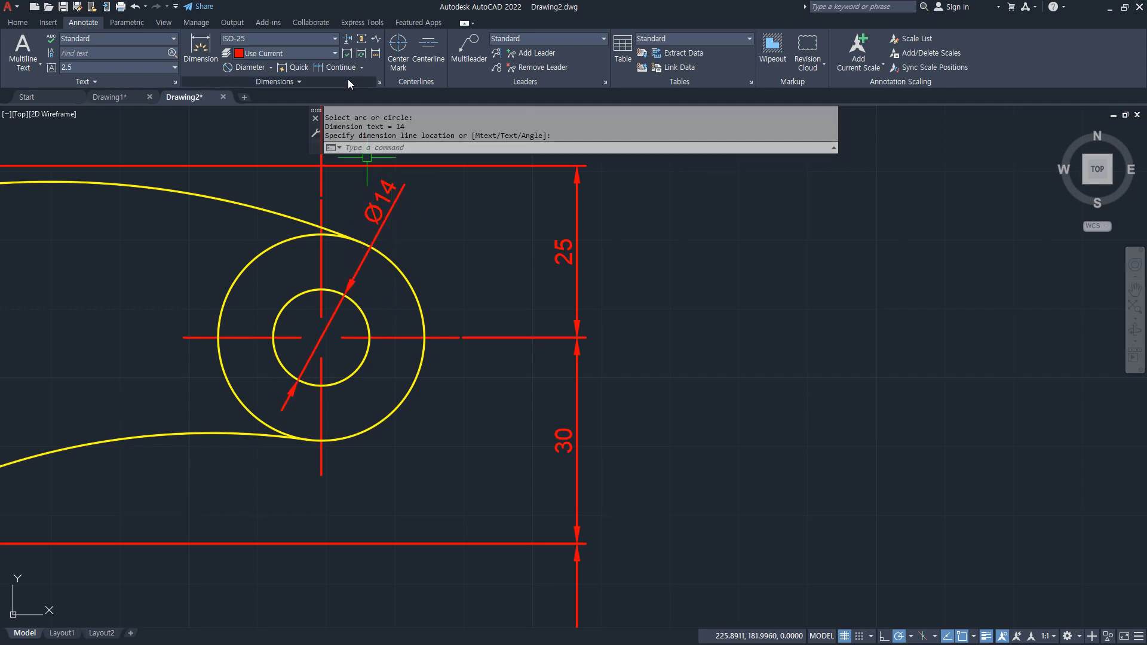
left_click(251, 67)
left_click(350, 381)
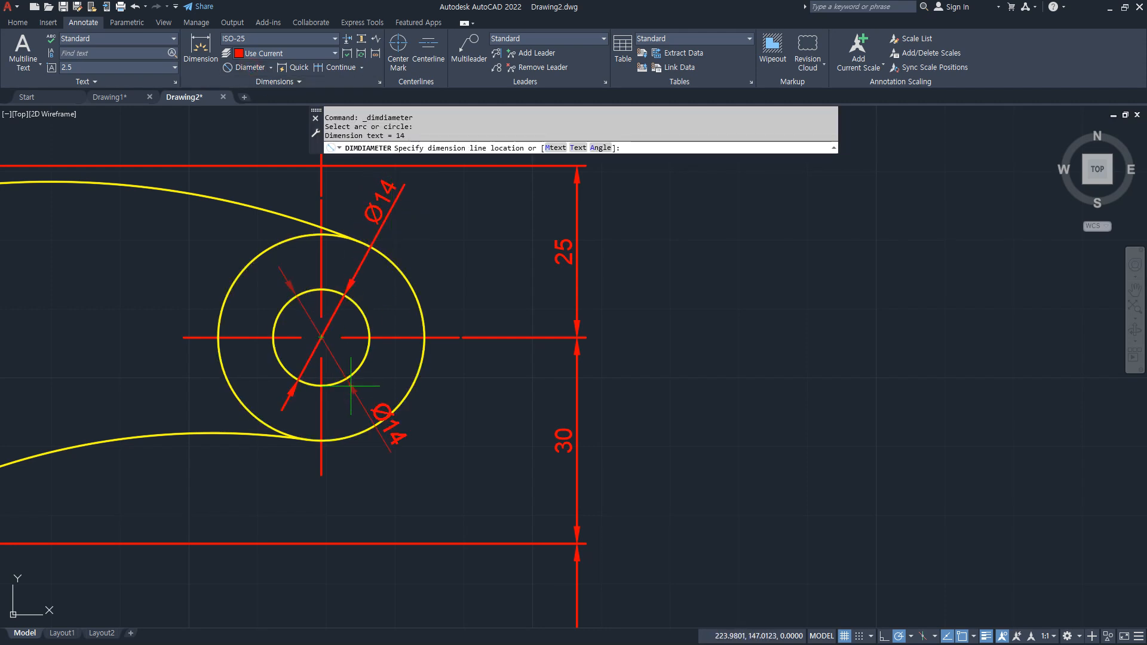
key("Escape")
- Add a diameter dimension to the outer circle of the right circle pair, with its text below and right of it
key("Return")
left_click(358, 432)
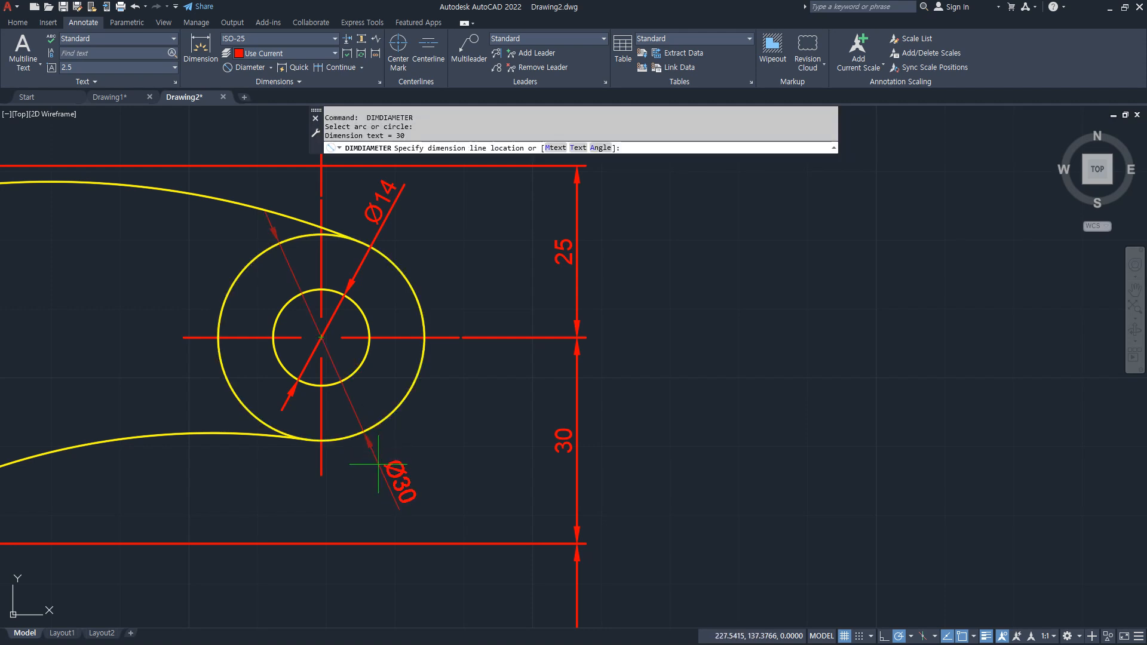
left_click(386, 463)
- Modify the ISO-25 dimension style so that its text color is green
scroll(344, 427, "down", 4)
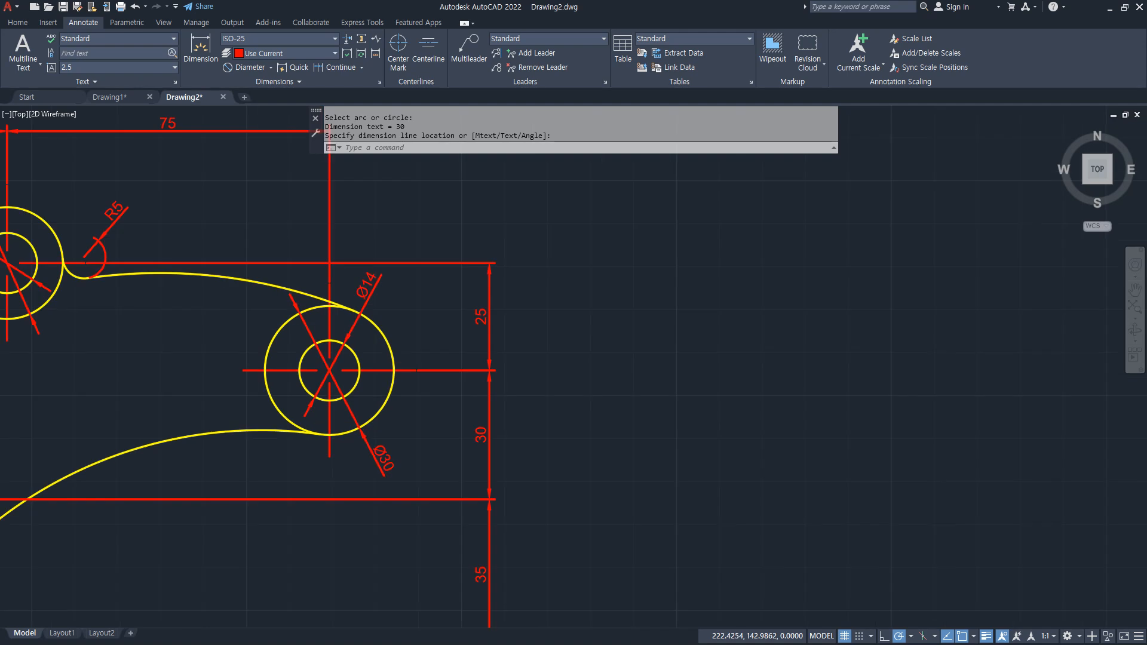
mouse_move(295, 415)
middle_mouse_down()
mouse_move(485, 383)
mouse_move(545, 351)
middle_mouse_up()
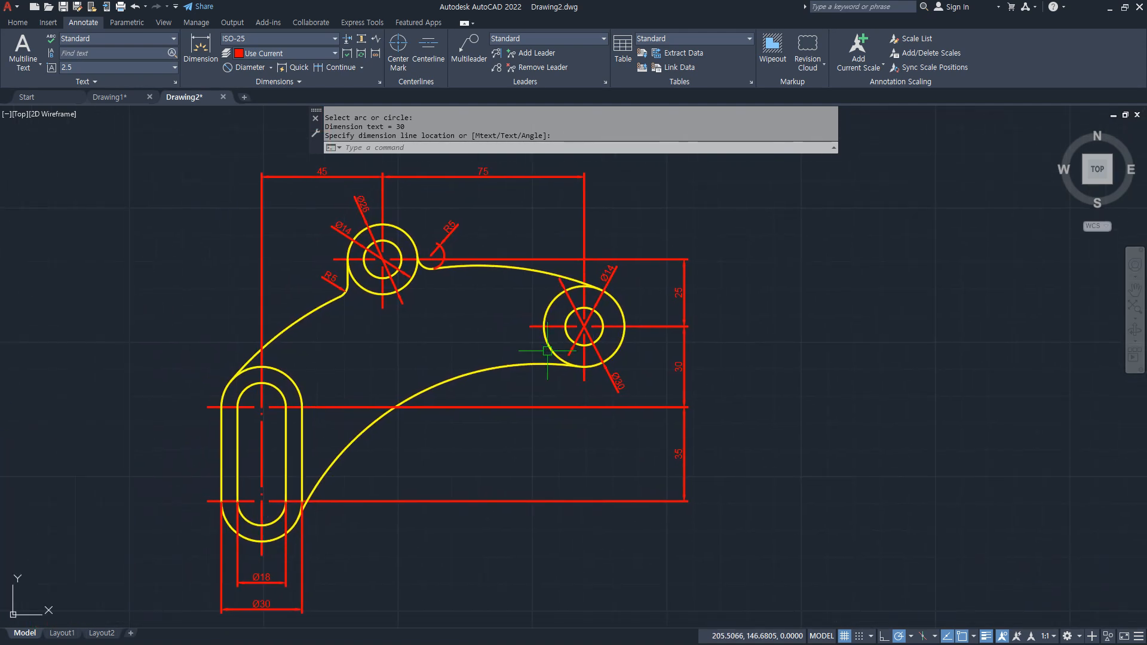
type("d")
key("Return")
left_click(698, 301)
left_click(497, 211)
left_click(510, 262)
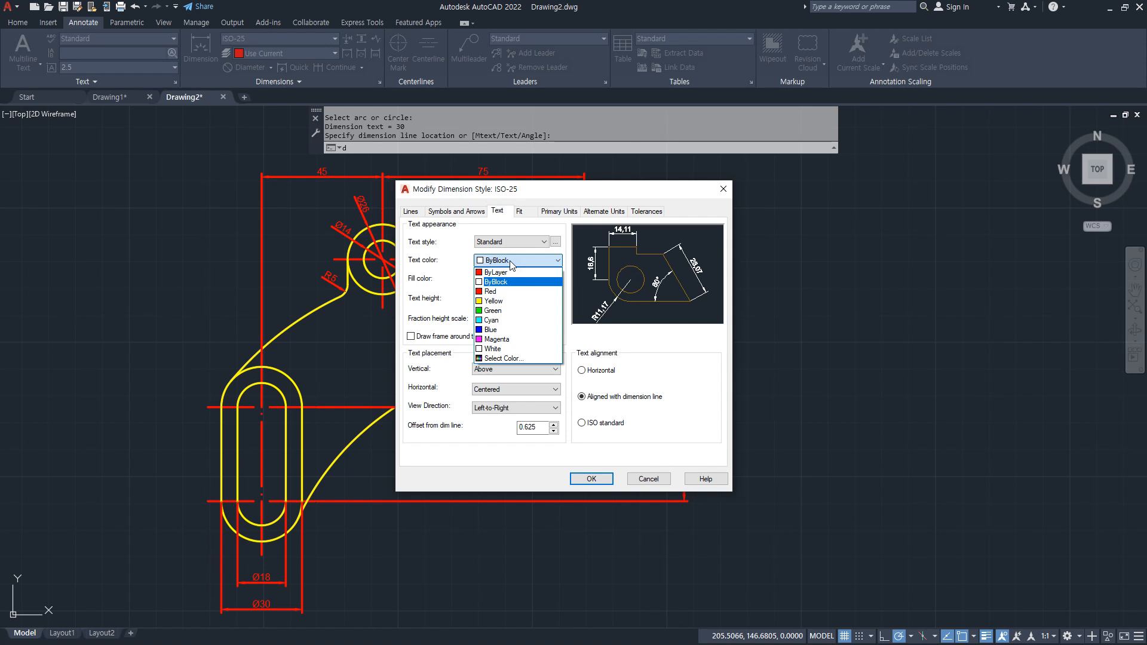
left_click(493, 310)
left_click(590, 478)
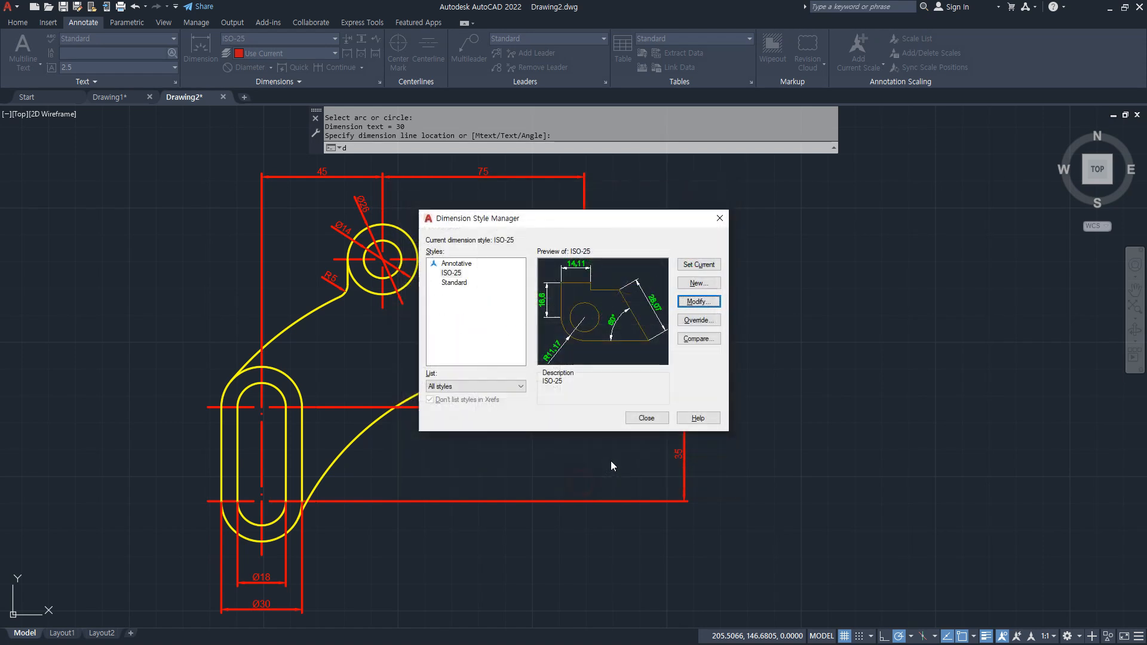
left_click(646, 418)
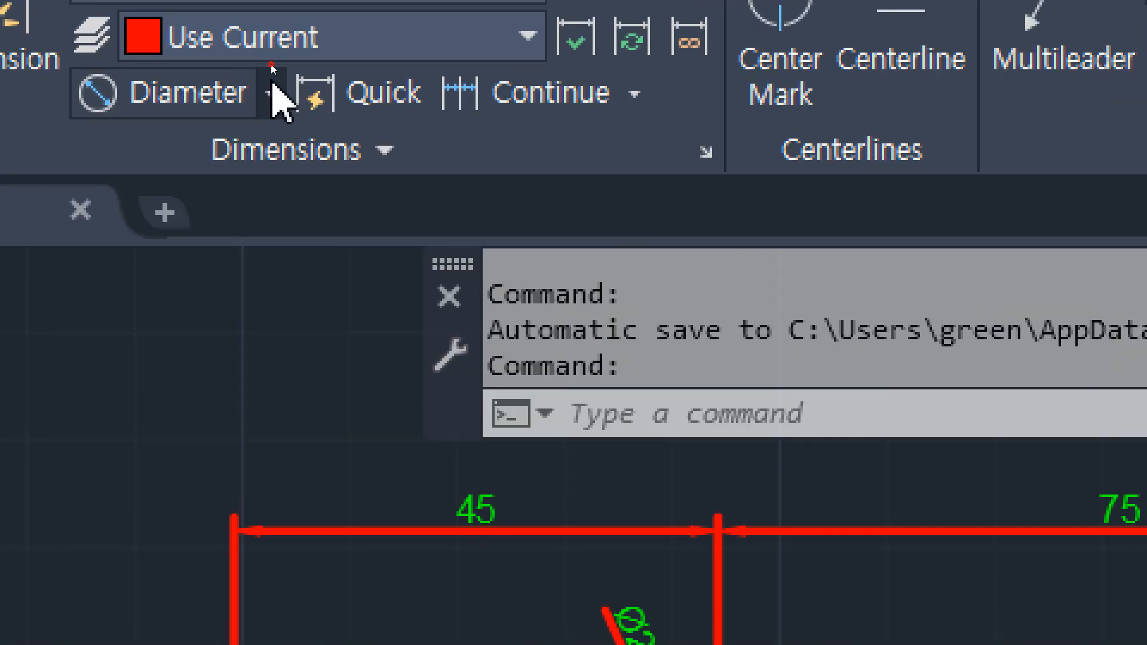
left_click(272, 87)
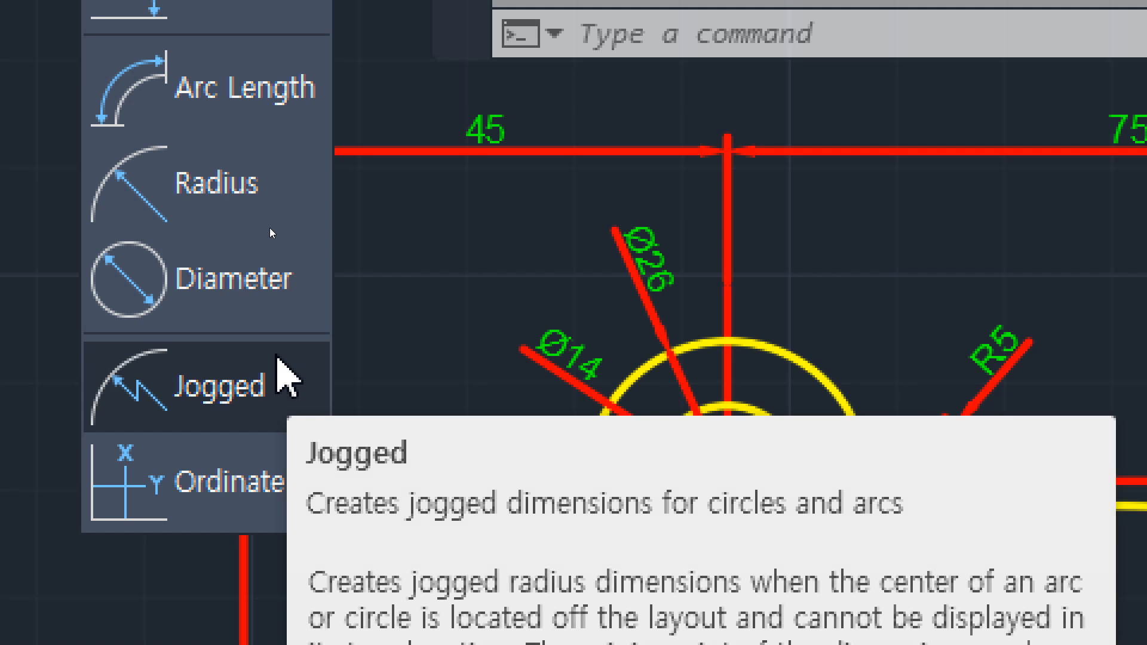
key("Escape")
mouse_move(670, 344)
middle_mouse_down()
mouse_move(440, 351)
mouse_move(568, 328)
middle_mouse_up()
left_click_drag(331, 358, 254, 380)
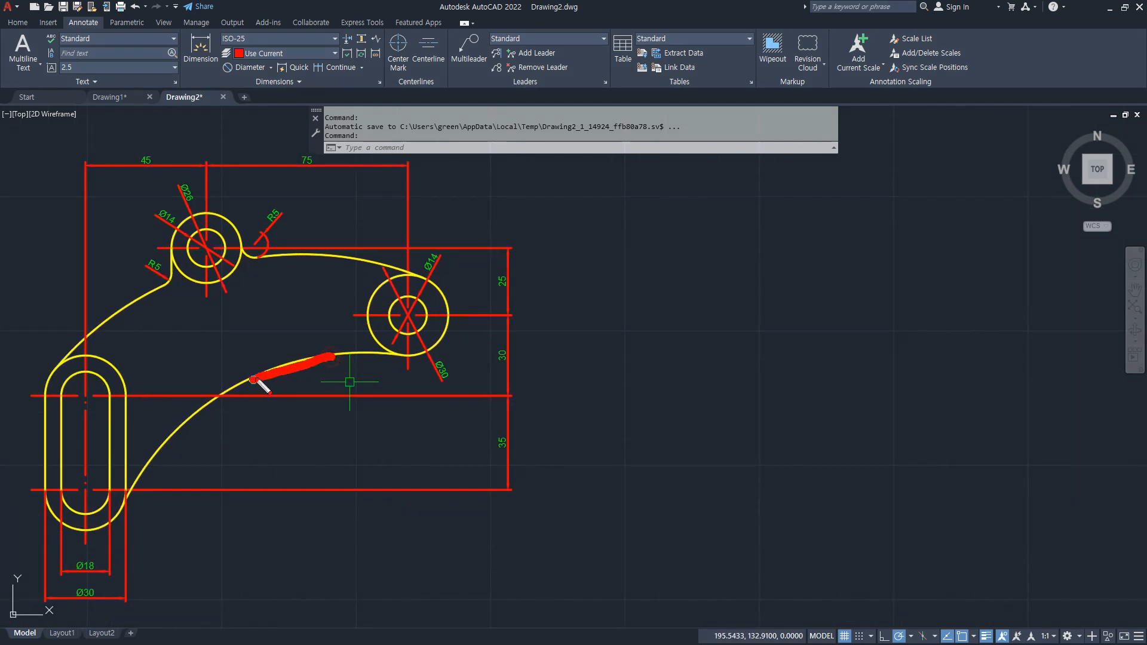
left_click_drag(382, 264, 323, 255)
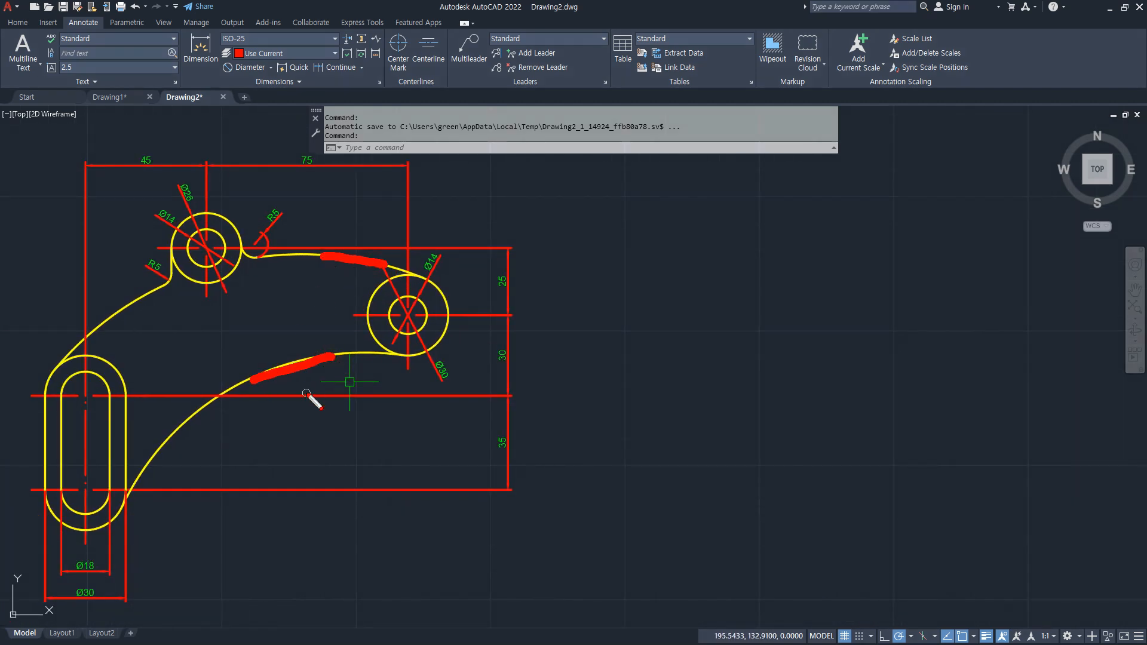
- Add a plain radius dimension to the bracket's large lower arc, with its text above the arc
left_click(267, 67)
left_click(248, 174)
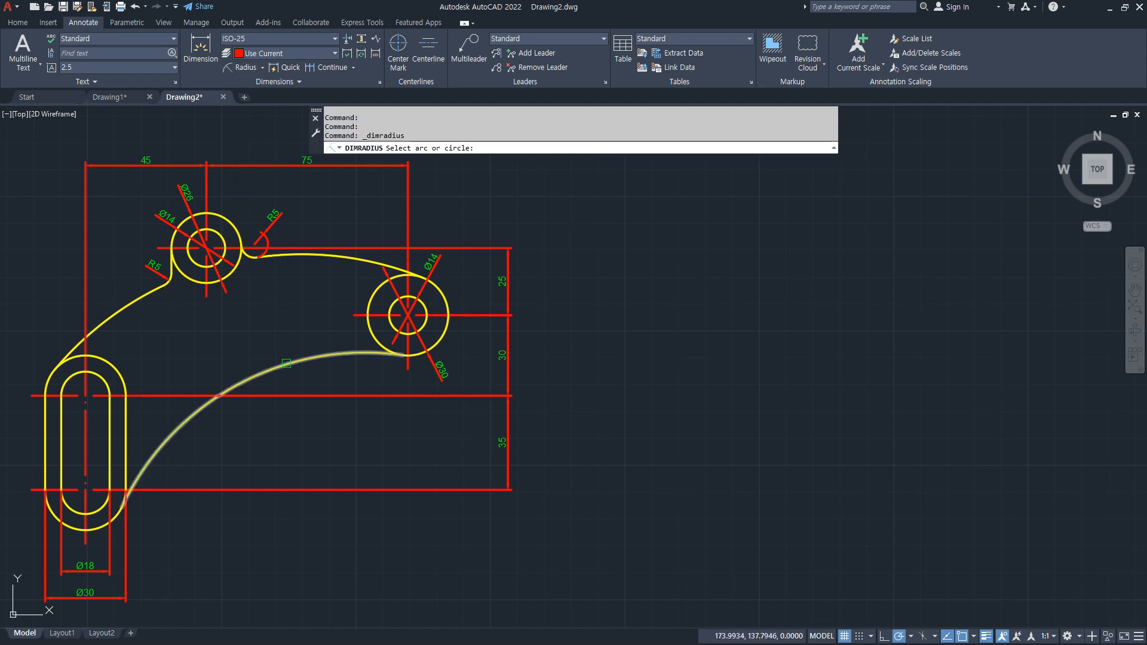
left_click(286, 363)
left_click(293, 328)
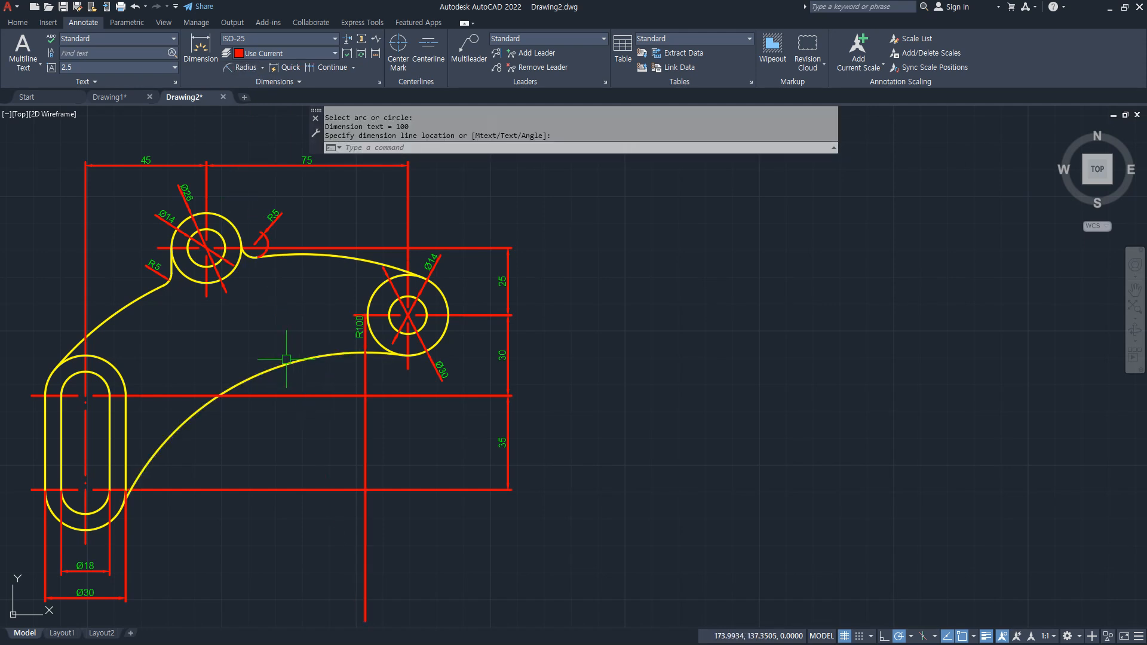
- Erase the plain radius dimension of the bracket's large lower arc
middle_click_drag(264, 426, 313, 245)
mouse_move(405, 445)
left_mouse_down()
mouse_move(431, 444)
mouse_move(406, 453)
left_mouse_up()
key("Escape")
left_click(425, 408)
left_click(376, 387)
type("e")
key("space")
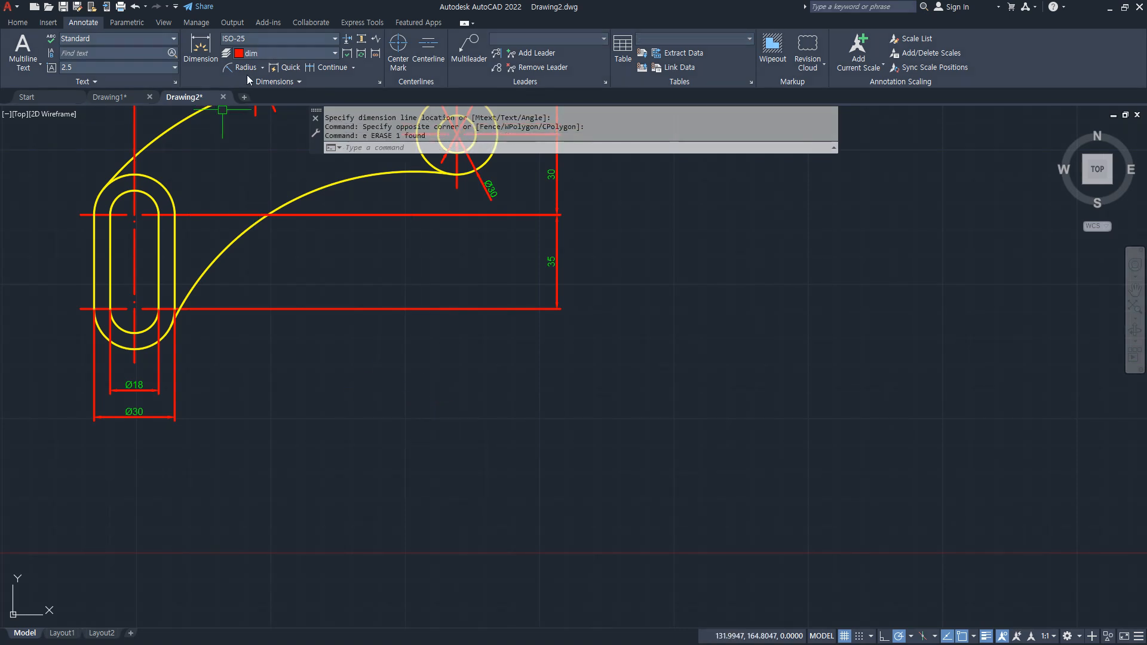
- Add a plain radius dimension to the large arc between the slot and the upper circle pair
middle_click_drag(233, 181, 238, 247)
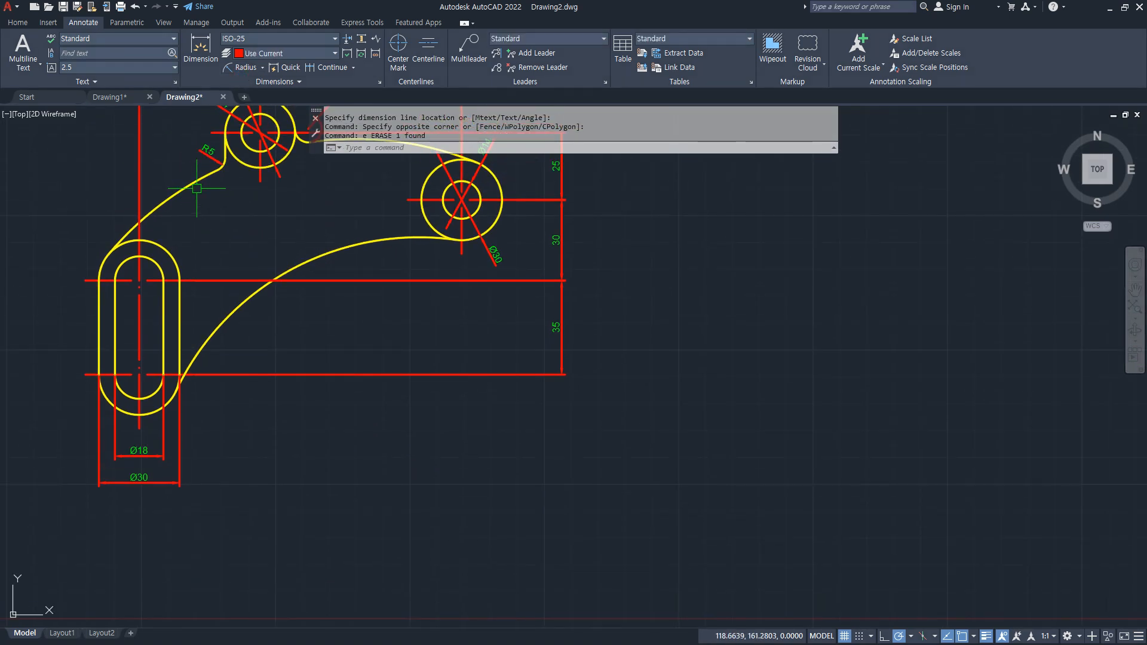
left_click(241, 66)
left_click(193, 183)
left_click(356, 461)
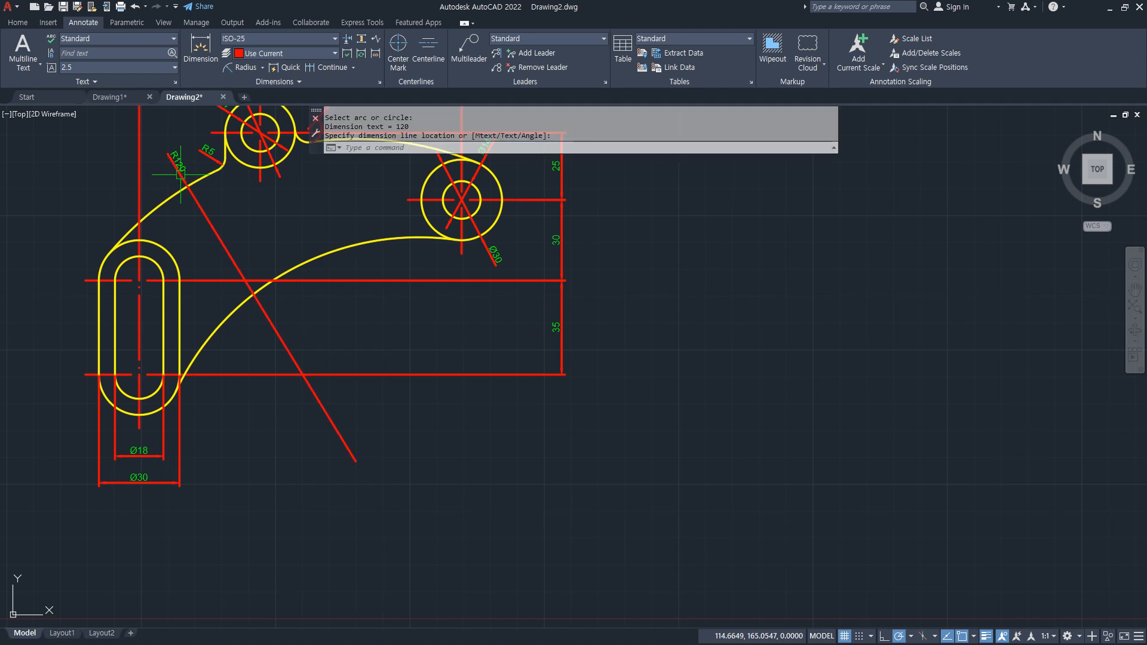
- Erase the plain radius dimension of the arc between the slot and the upper circle pair
key("Escape")
left_click(325, 458)
left_click(307, 407)
type("e")
key("space")
- Draw a nearly flat three-point arc with a radius of about 796 in the empty area right of the bracket
middle_click_drag(617, 382, 84, 441)
type("a")
key("space")
left_click(281, 276)
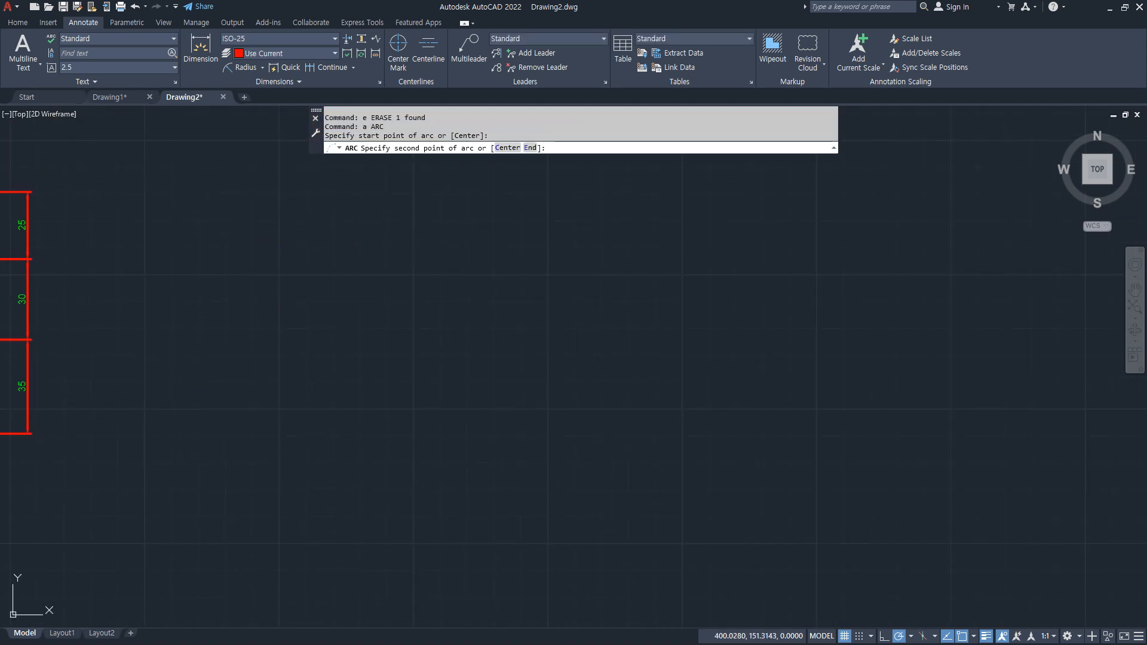
left_click(471, 272)
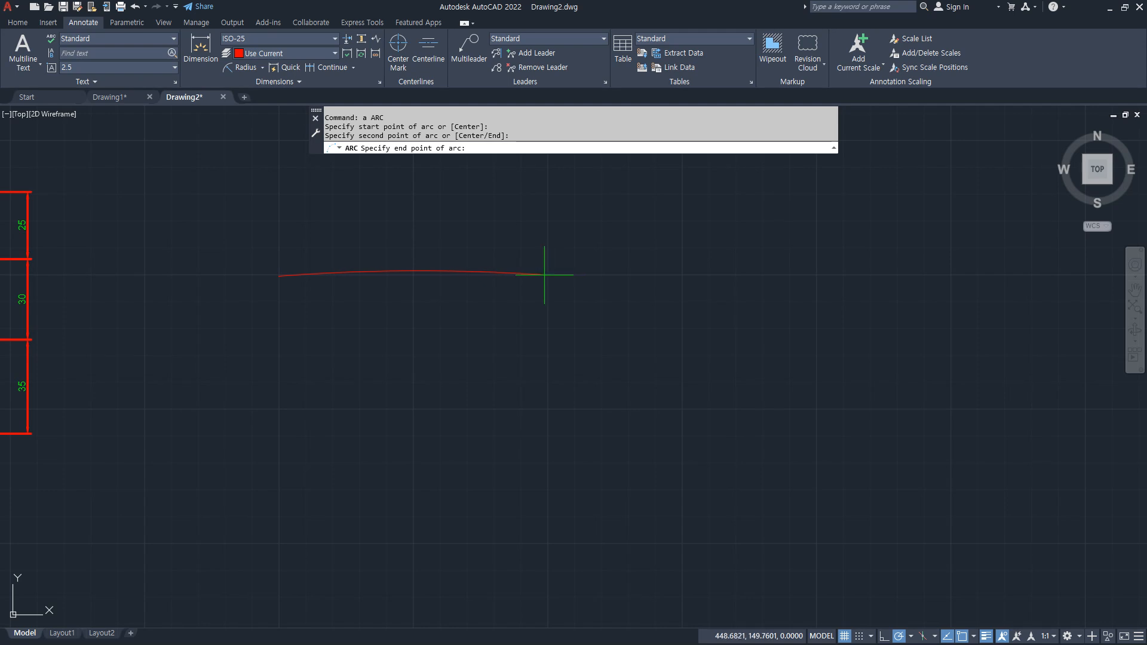
left_click(545, 274)
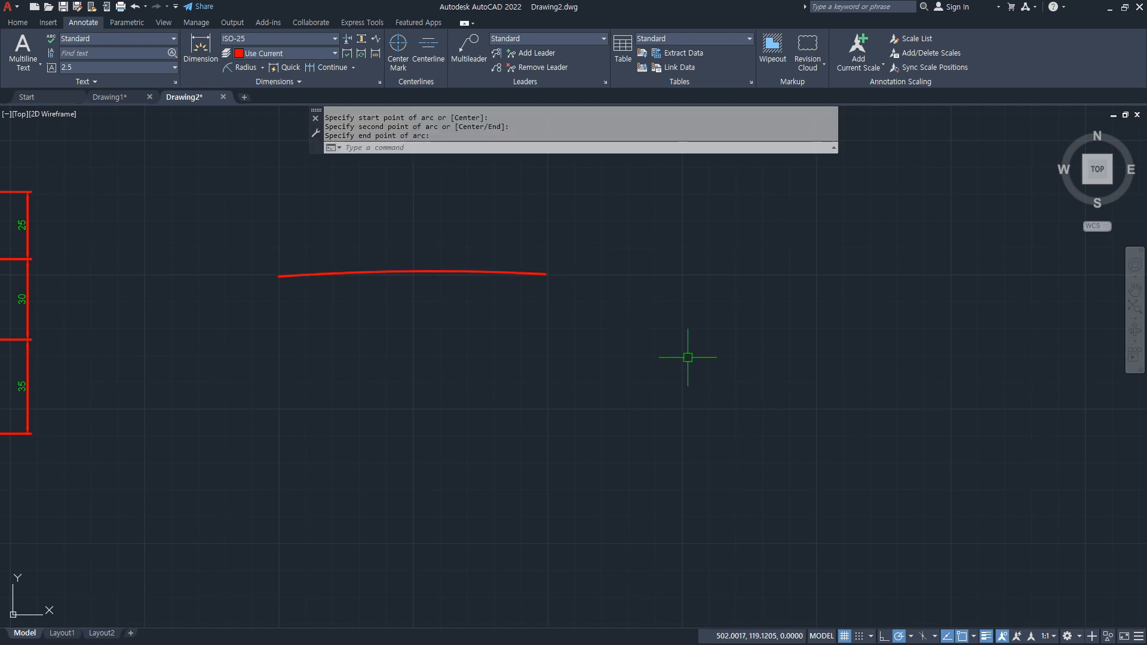
- Add a plain radius dimension to the nearly flat practice arc, with its text above the arc
left_click(243, 71)
left_click(474, 273)
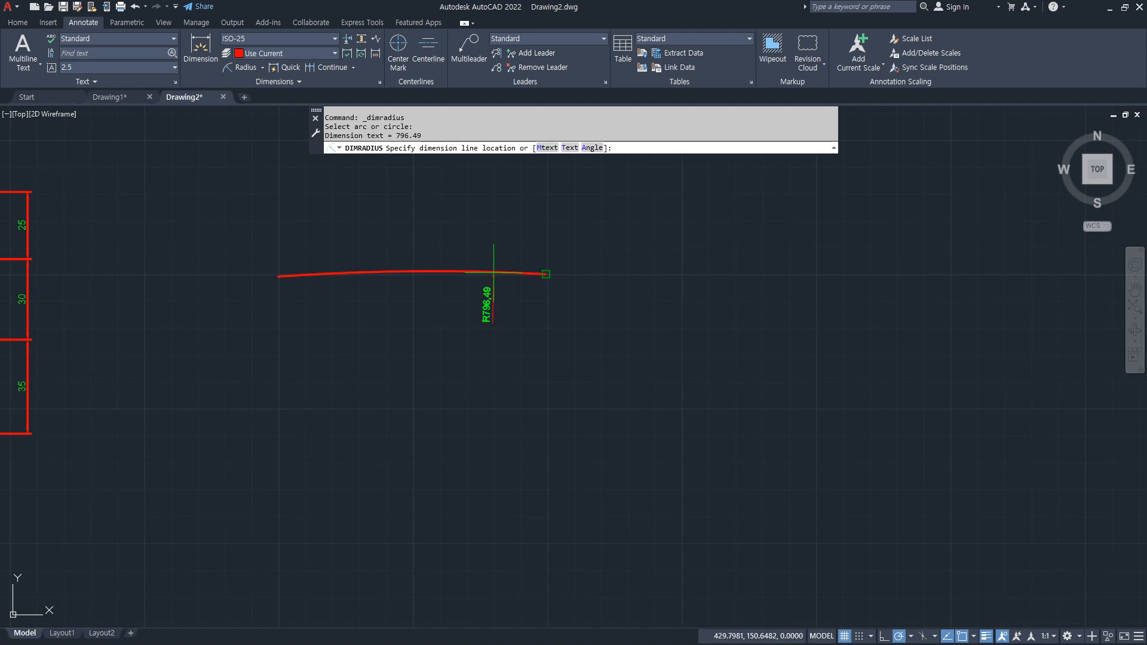
left_click(473, 241)
scroll(532, 414, "down", 2)
middle_click_drag(520, 494, 496, 262)
scroll(481, 494, "down", 4)
middle_click_drag(489, 514, 491, 346)
scroll(507, 481, "down", 4)
mouse_move(512, 494)
middle_mouse_down()
mouse_move(508, 332)
mouse_move(499, 390)
middle_mouse_up()
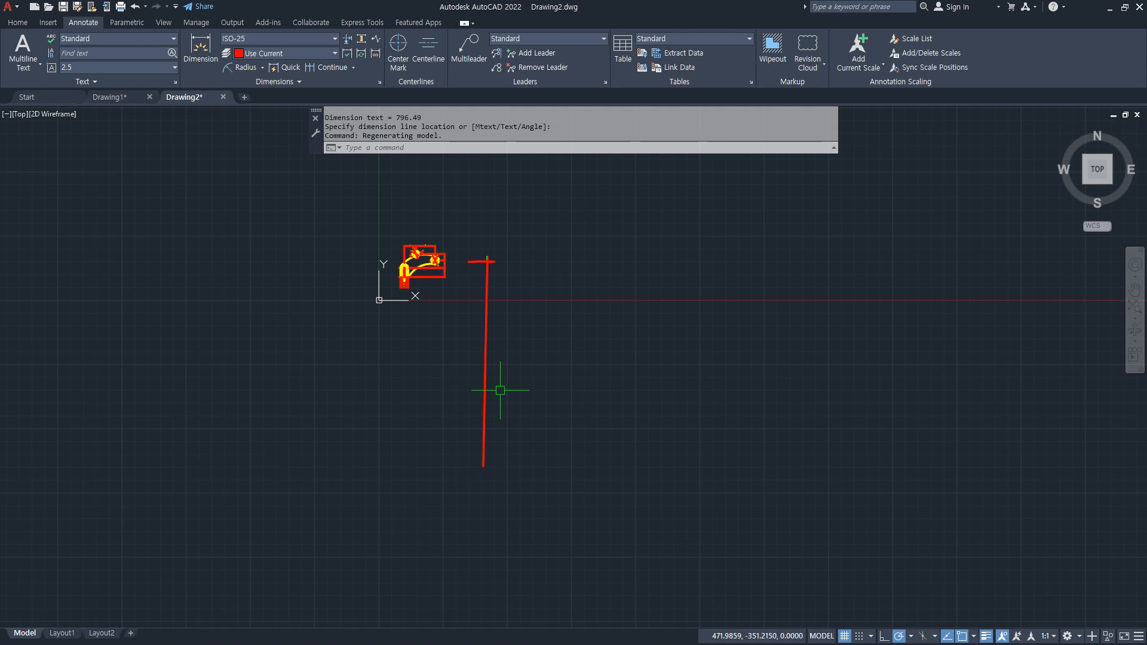
key("Escape")
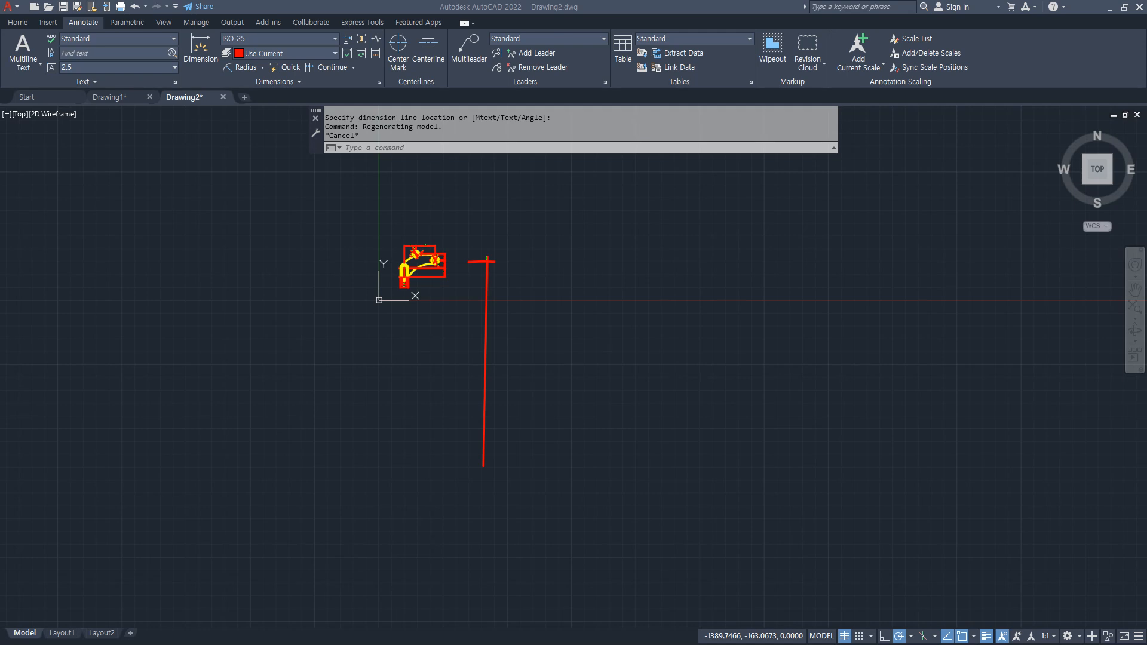
mouse_move(85, 361)
left_mouse_down()
mouse_move(146, 389)
mouse_move(190, 443)
left_mouse_up()
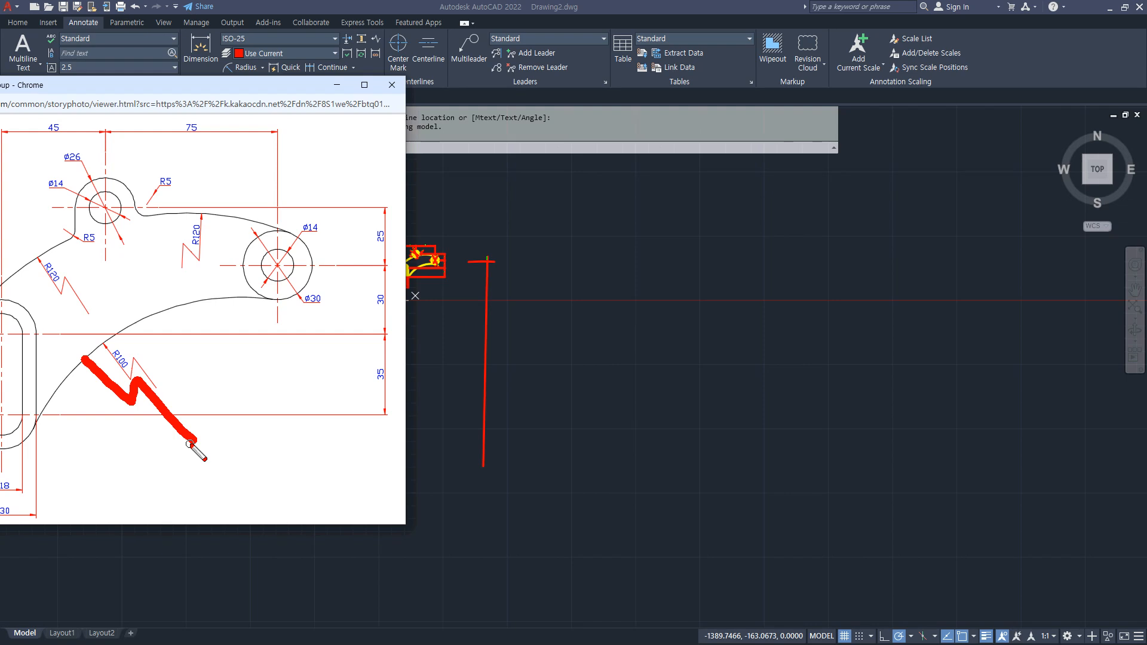
key("Escape")
left_click(261, 330)
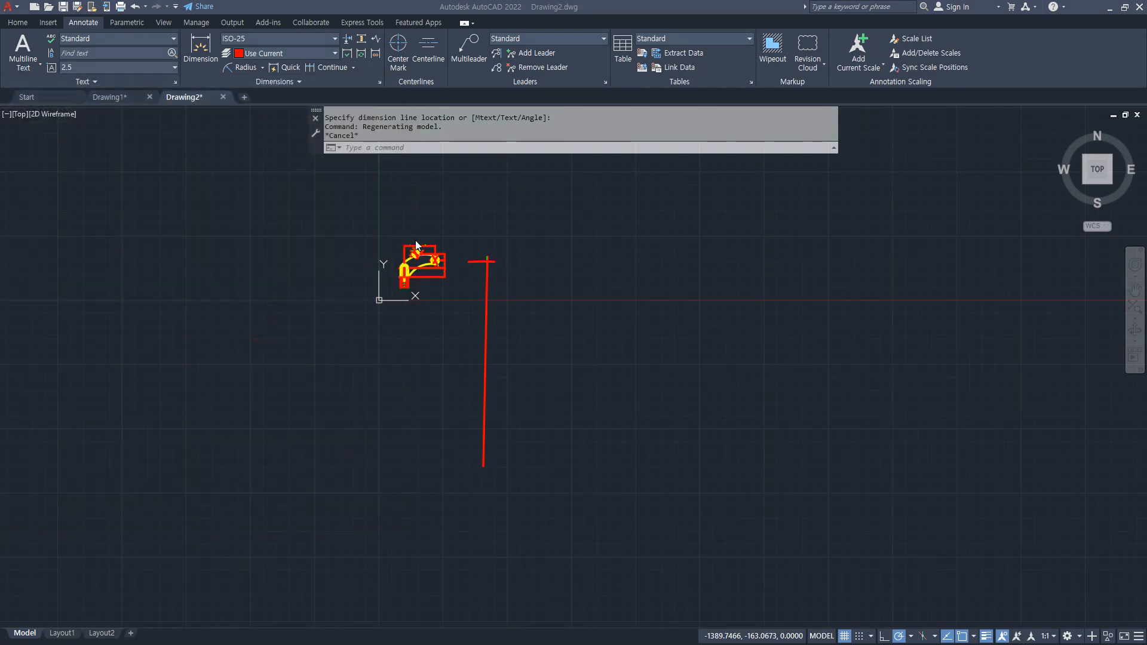
- Add a jogged radius dimension below the nearly flat practice arc, with the overridden center and jog close beneath it
scroll(417, 251, "up", 8)
scroll(592, 378, "up", 4)
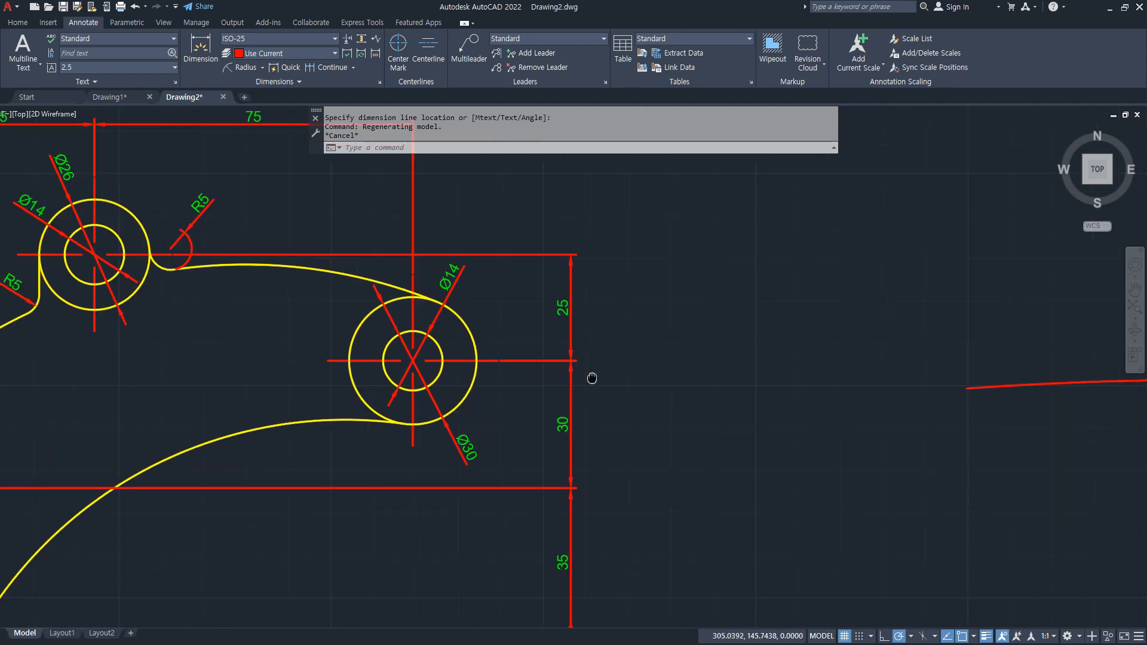
middle_click_drag(591, 378, 166, 309)
left_click(263, 68)
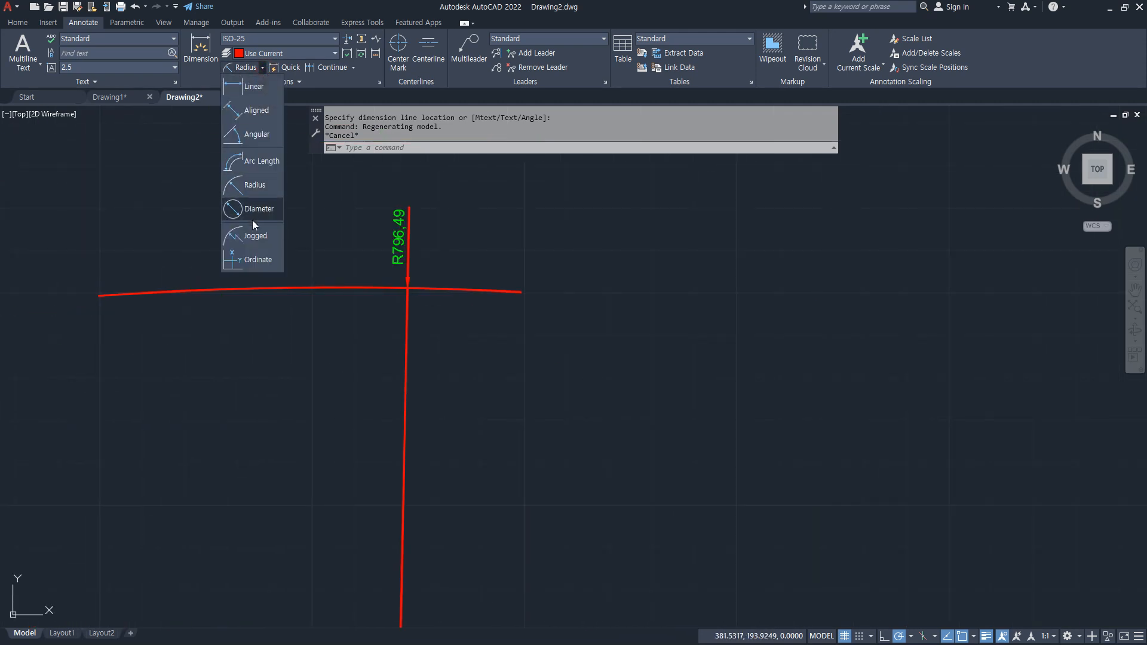
left_click(259, 239)
middle_click_drag(340, 215, 390, 160)
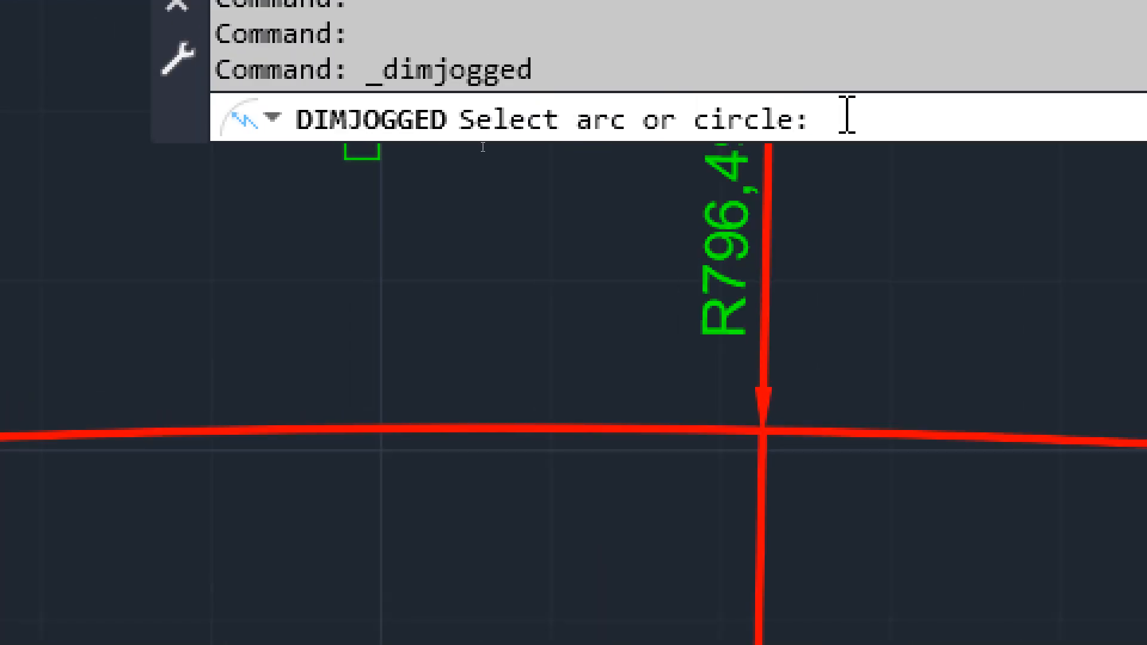
left_click(384, 429)
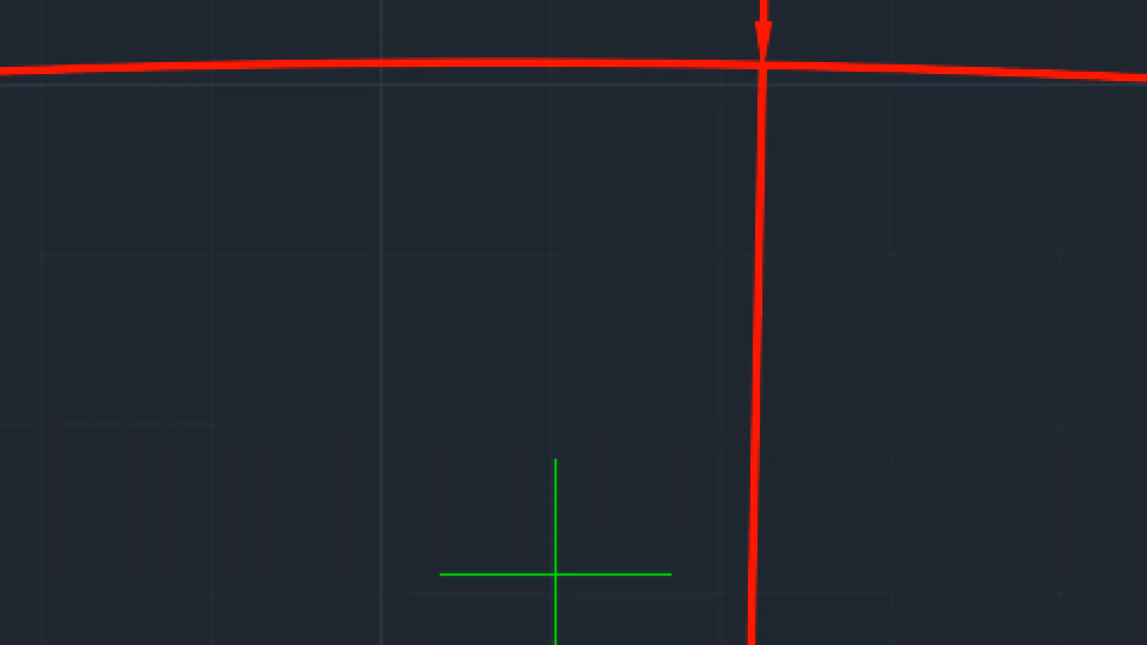
left_click(524, 474)
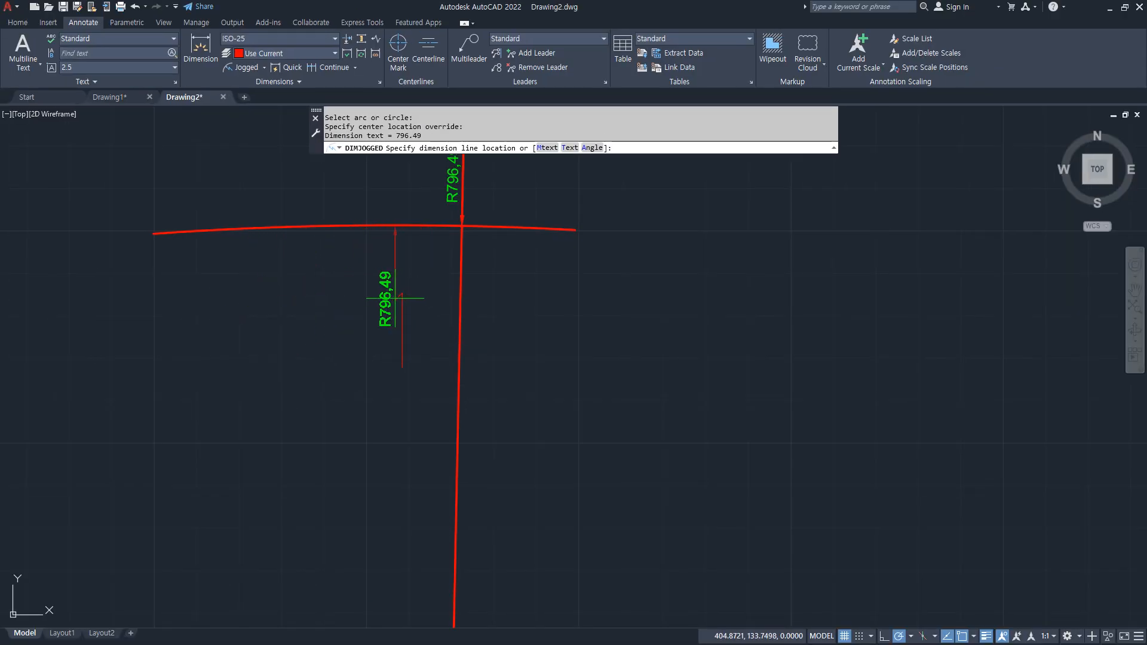
left_click_drag(363, 278, 363, 330)
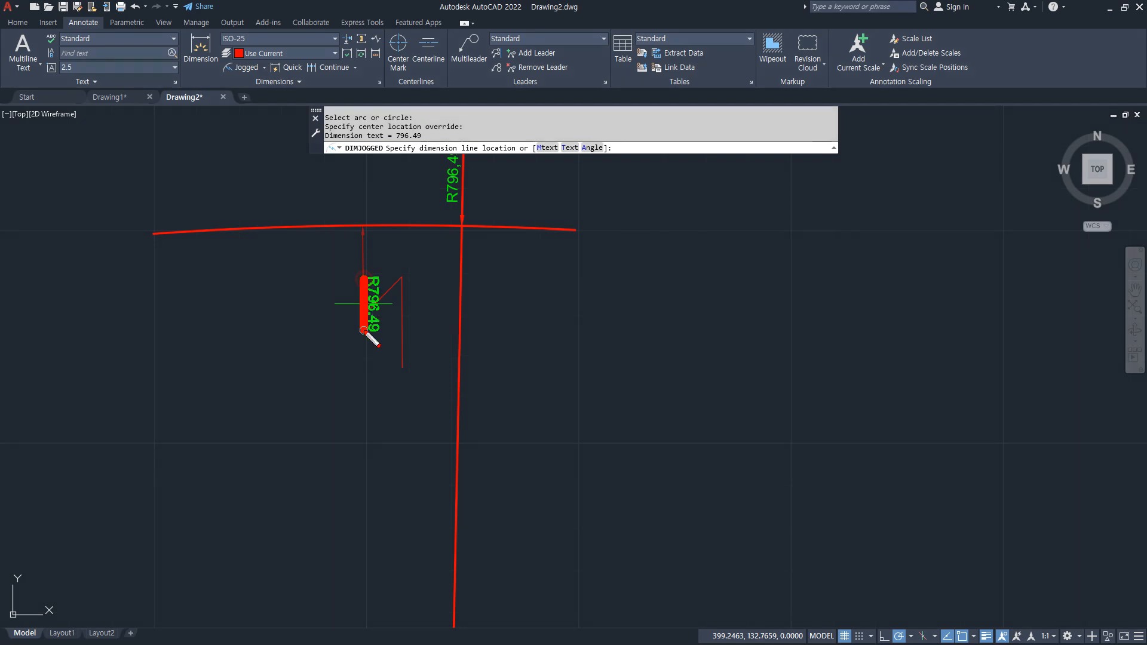
left_click_drag(402, 284, 403, 354)
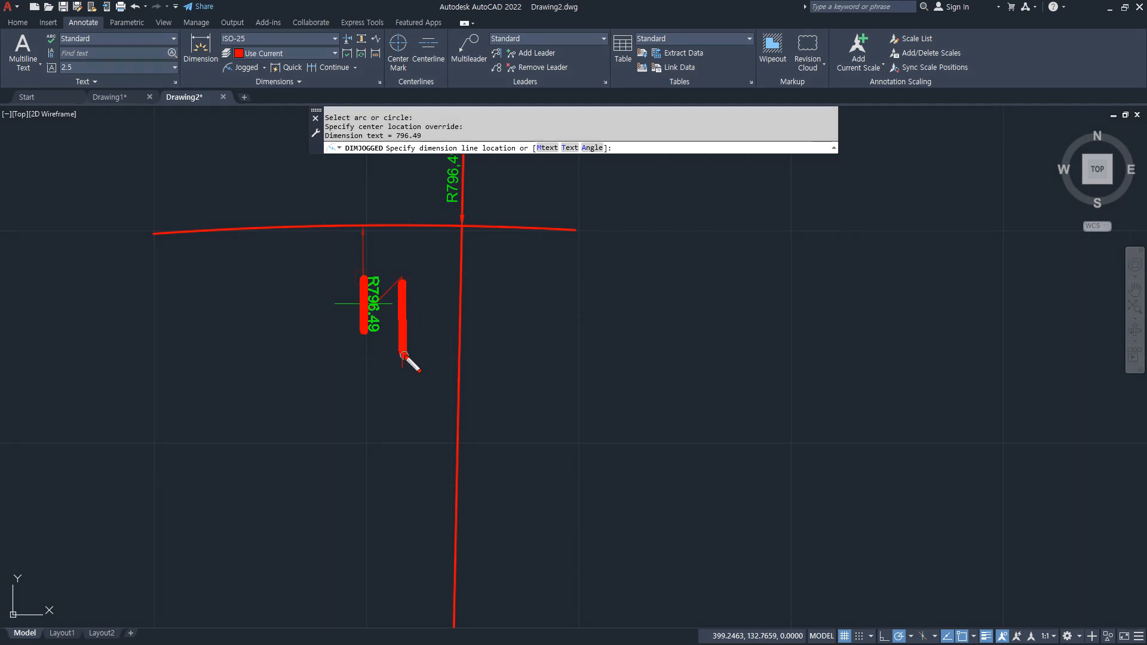
key("Escape")
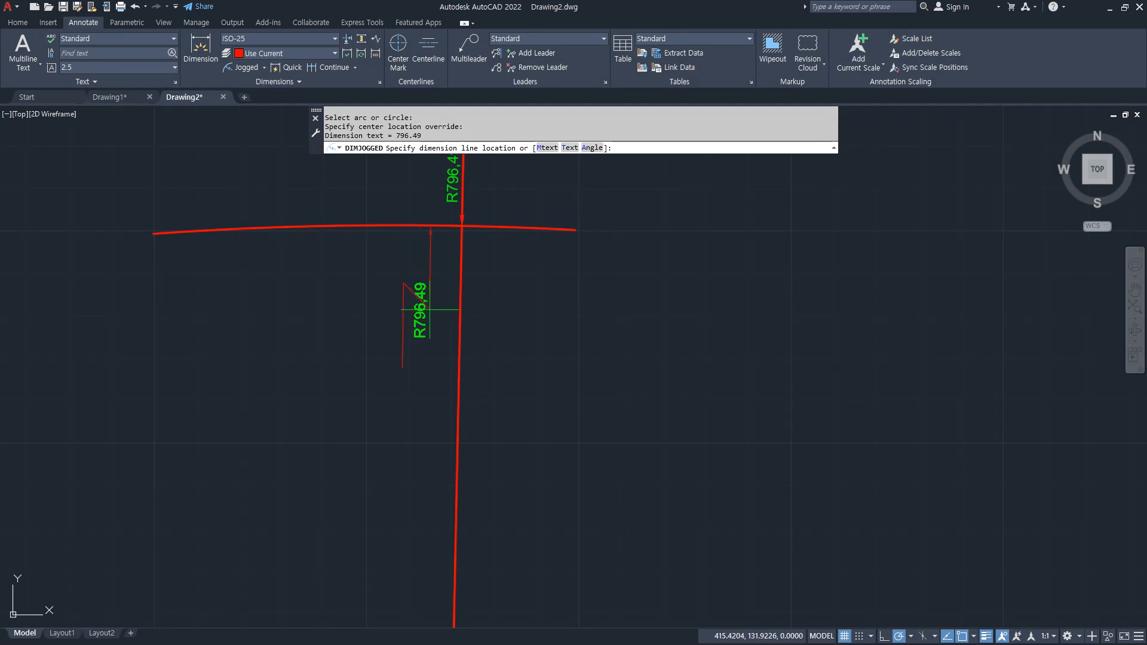
left_click(435, 278)
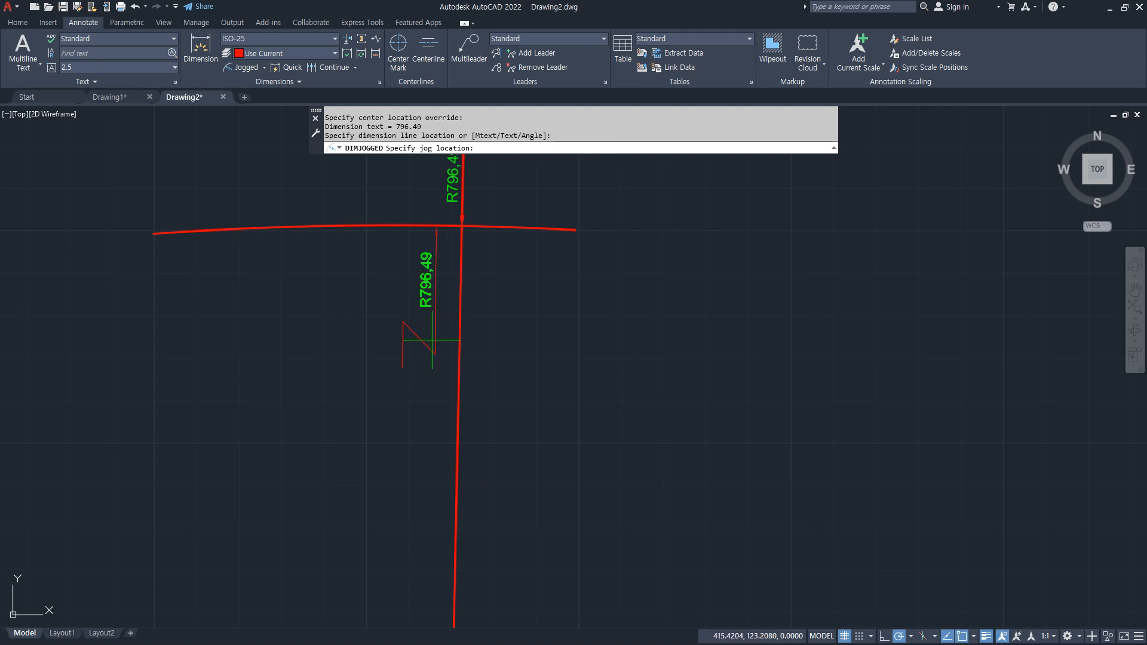
left_click(392, 329)
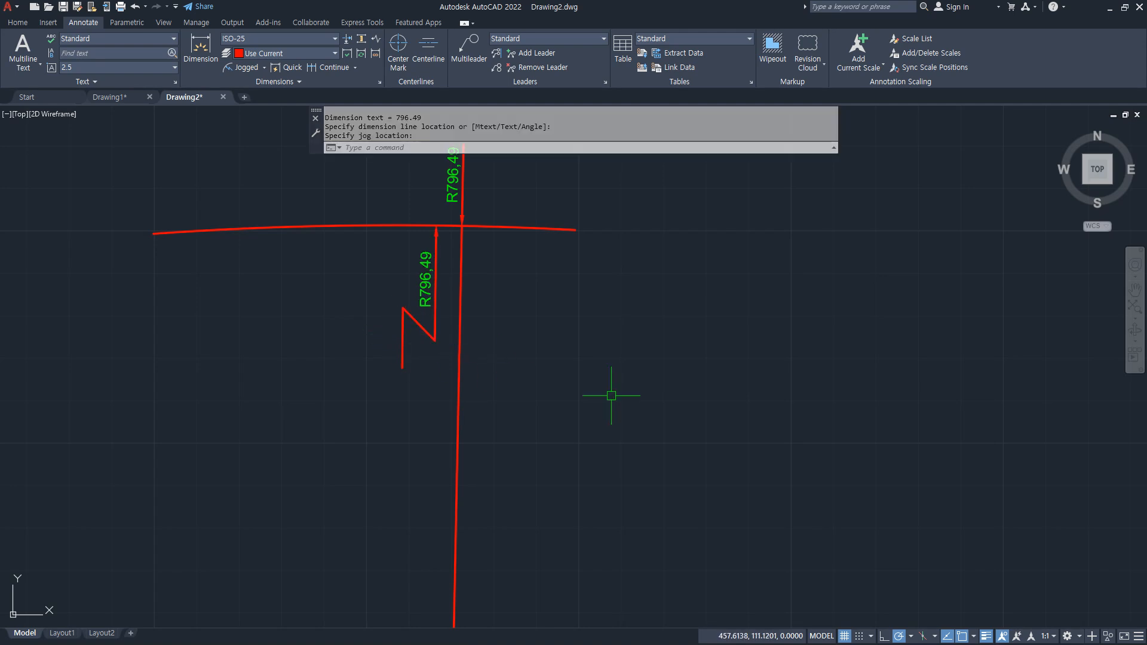
- Add a jogged radius dimension to the bracket's large lower arc, with its text and jog below the arc
scroll(544, 361, "down", 6)
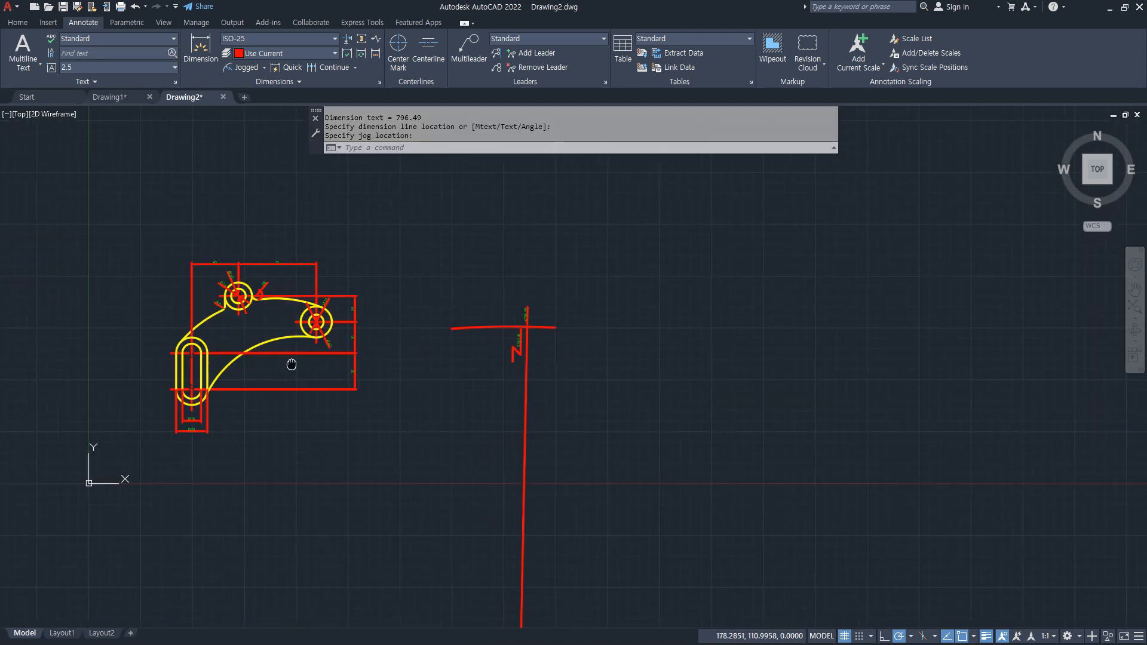
scroll(160, 371, "up", 4)
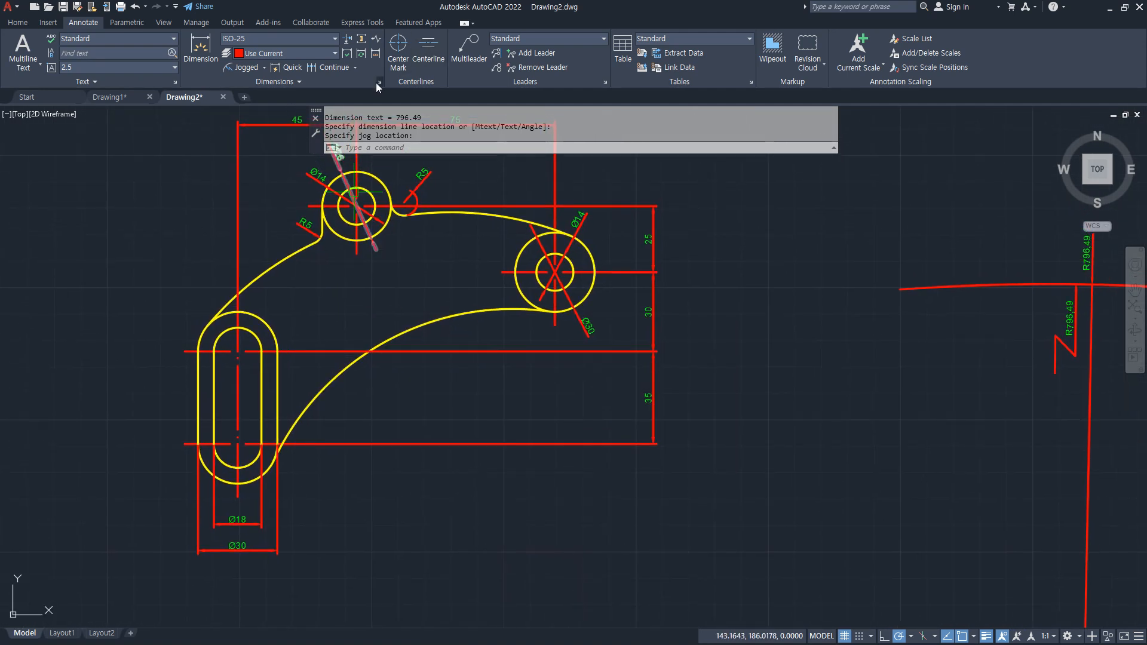
left_click(242, 67)
left_click(426, 326)
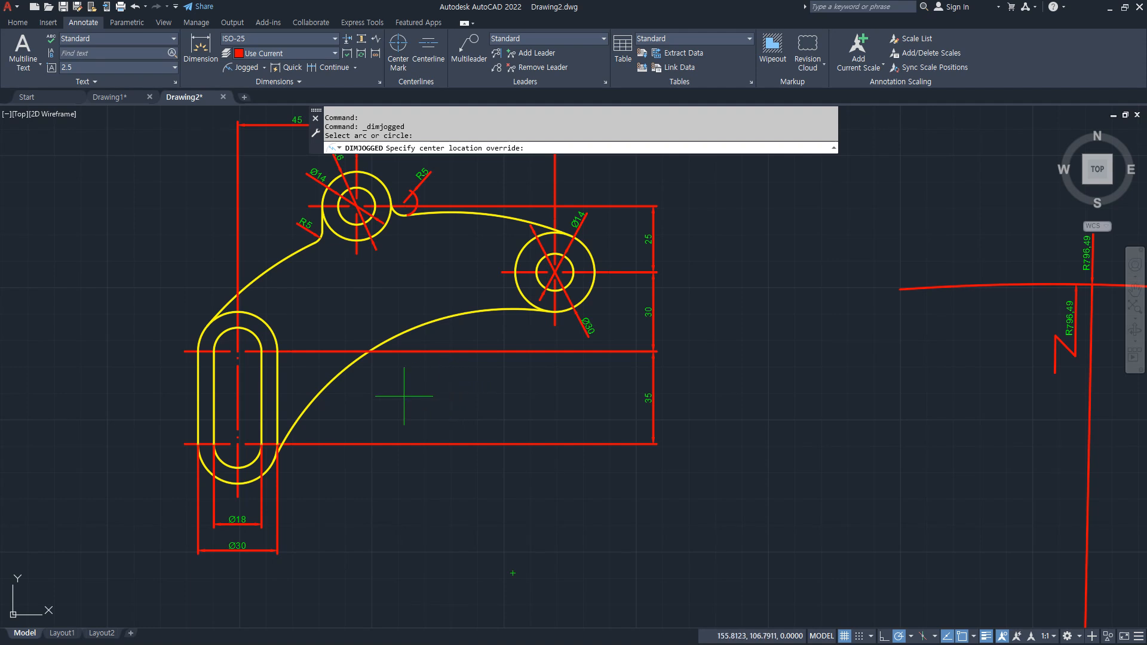
left_click(371, 408)
scroll(368, 382, "up", 4)
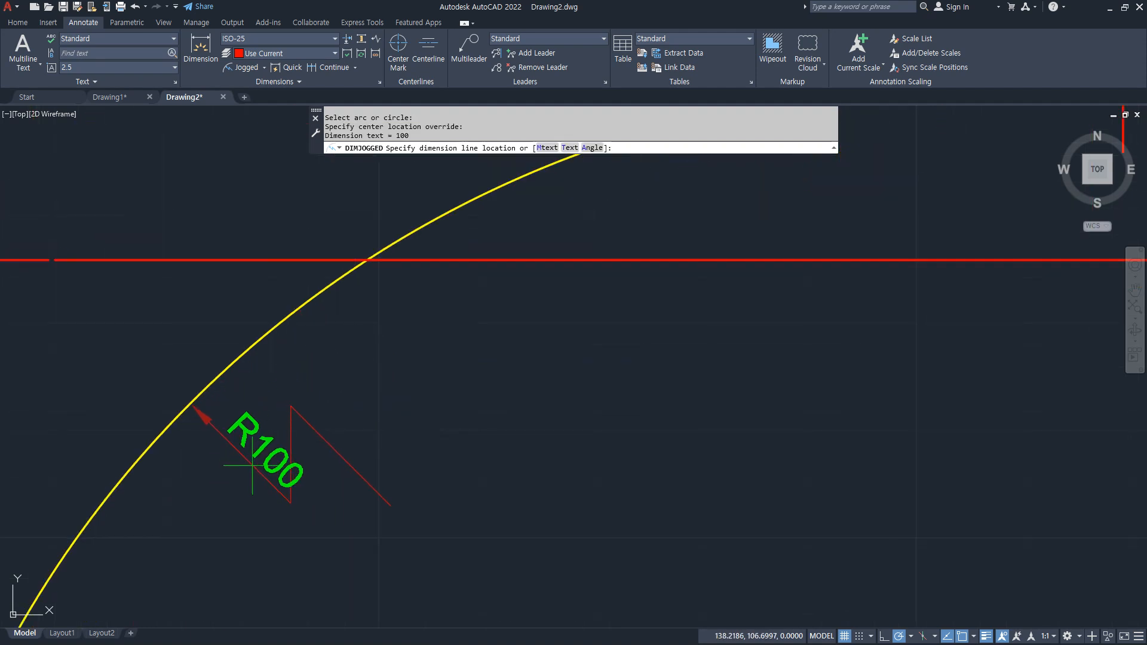
left_click(284, 481)
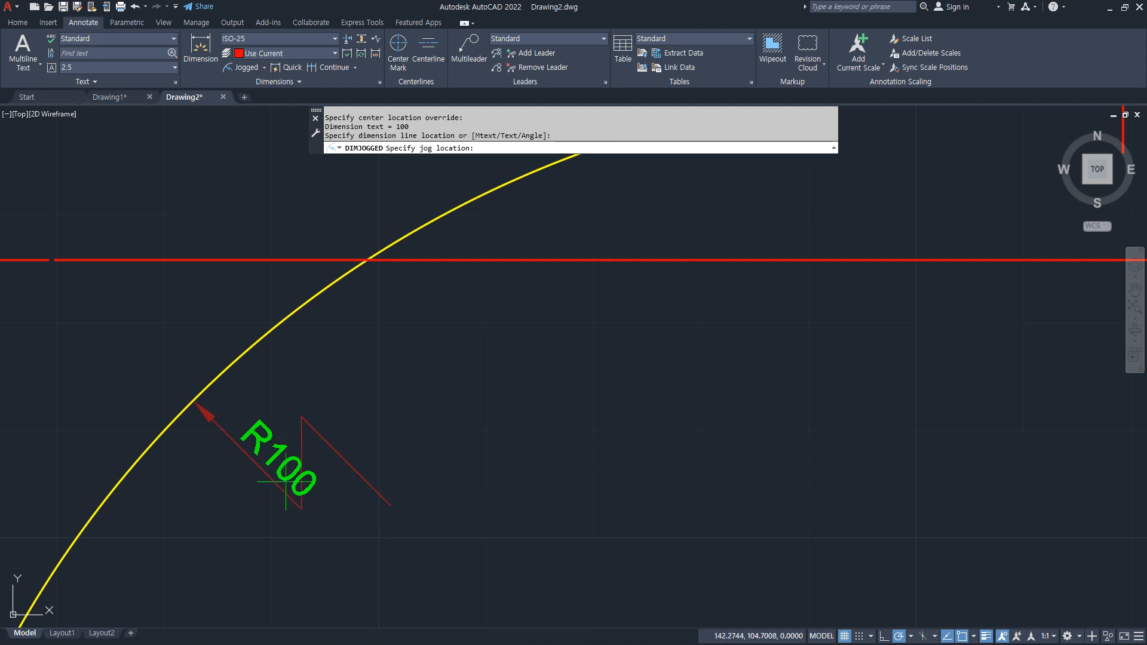
left_click(331, 503)
- Add a jogged radius dimension to the arc between the slot and the upper circle pair, with its text inside the bracket
scroll(452, 314, "down", 1)
middle_click_drag(451, 315, 487, 440)
scroll(487, 440, "down", 1)
scroll(414, 296, "down", 1)
middle_click_drag(414, 297, 406, 320)
left_click(243, 67)
left_click(358, 299)
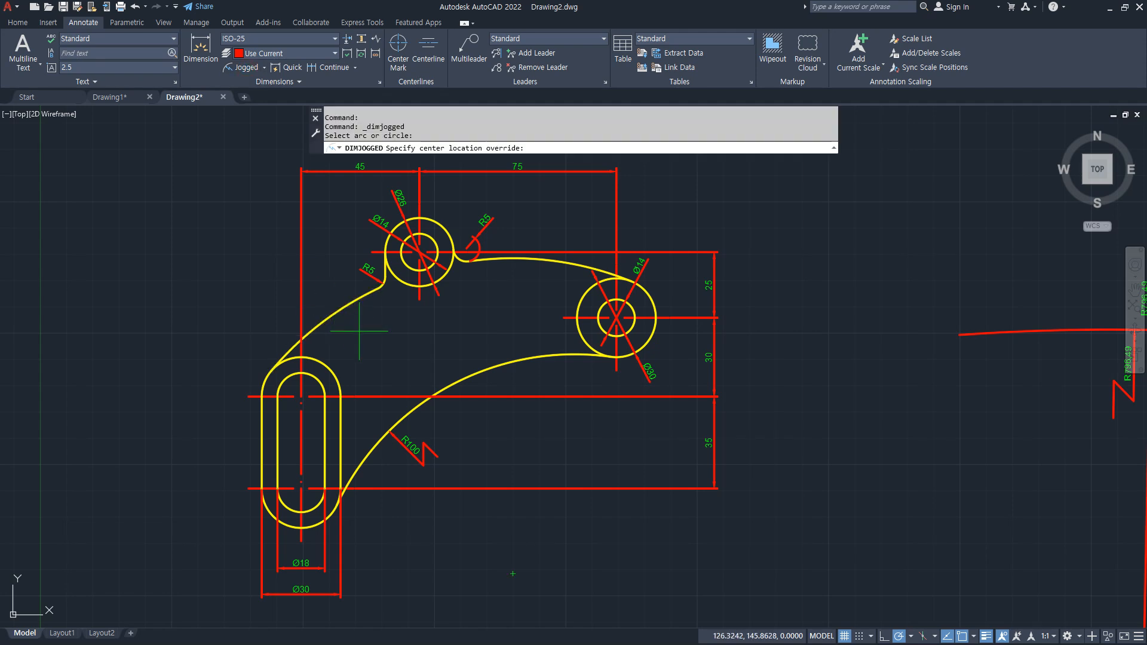
left_click(340, 327)
scroll(339, 328, "up", 4)
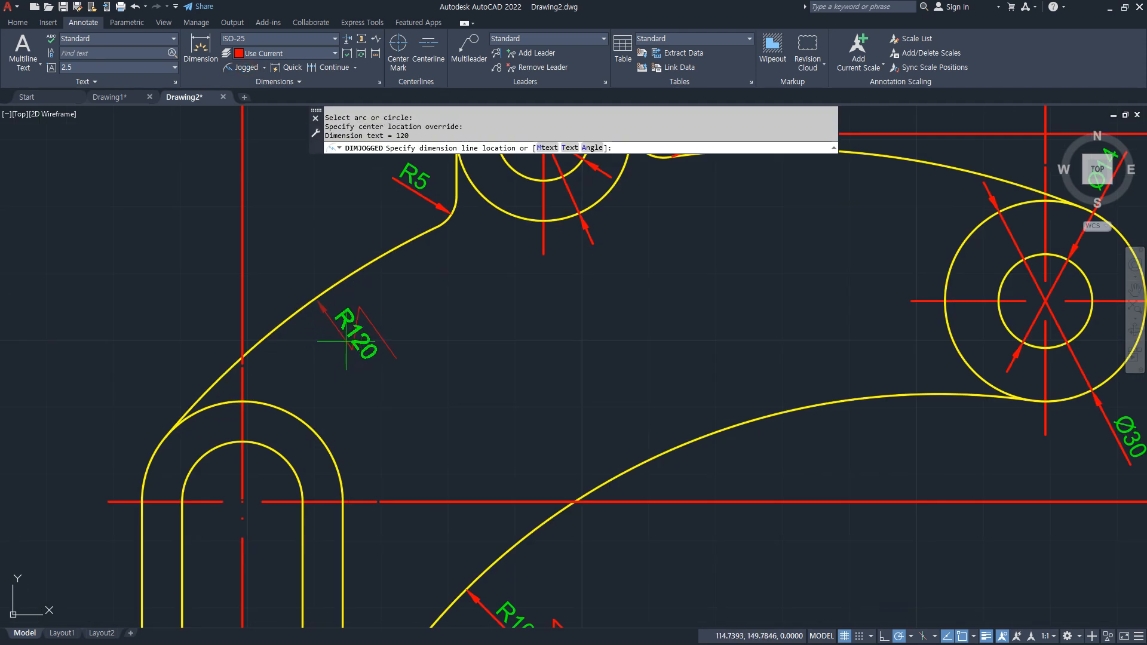
left_click(338, 336)
left_click(375, 364)
- Add a jogged radius dimension to the bracket's upper arc between the two circle pairs, with its text and jog inside the bracket
middle_click_drag(625, 261, 468, 317)
left_click(244, 68)
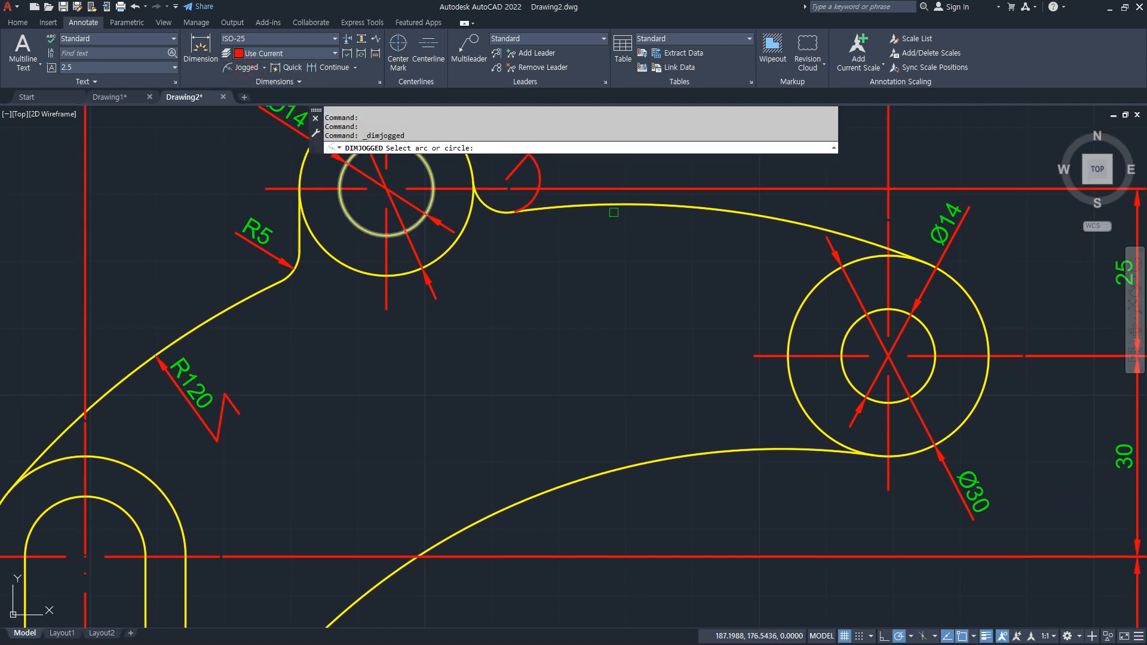
left_click(673, 218)
left_click(651, 317)
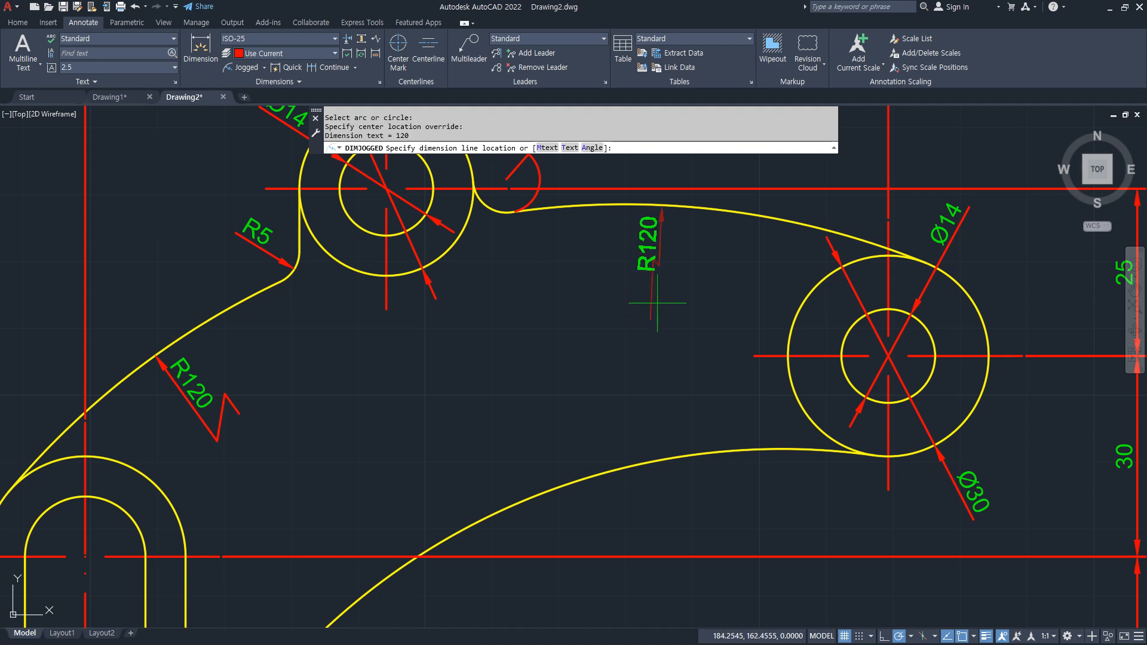
left_click(687, 250)
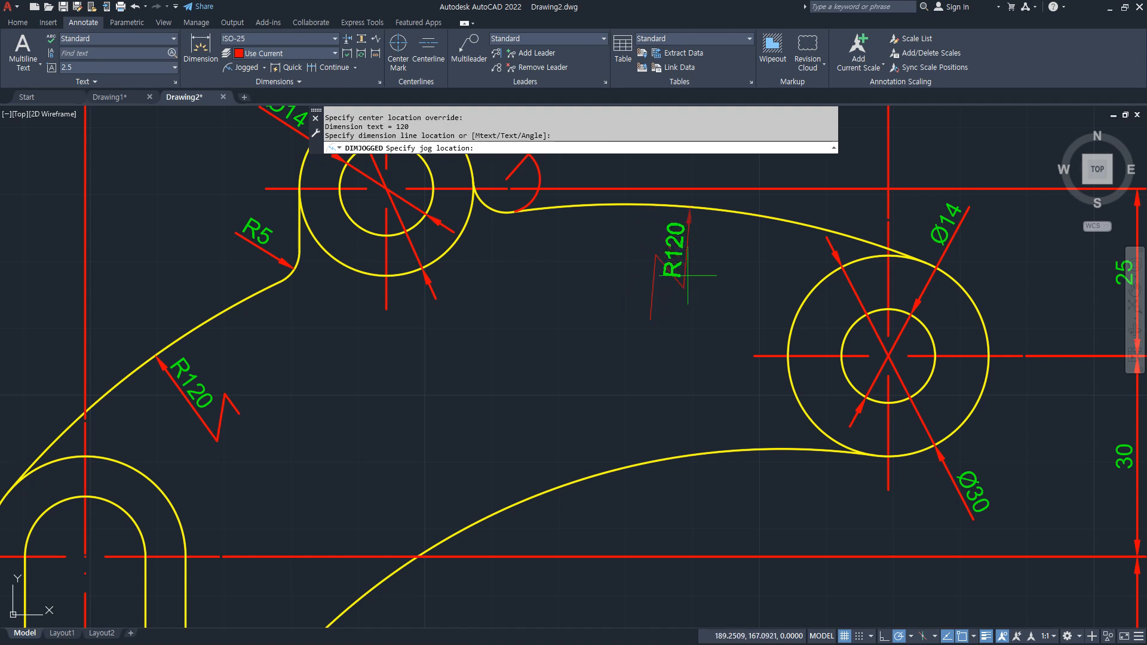
left_click(683, 295)
- Review the text color and dimension line settings of the ISO-25 dimension style
scroll(693, 428, "down", 5)
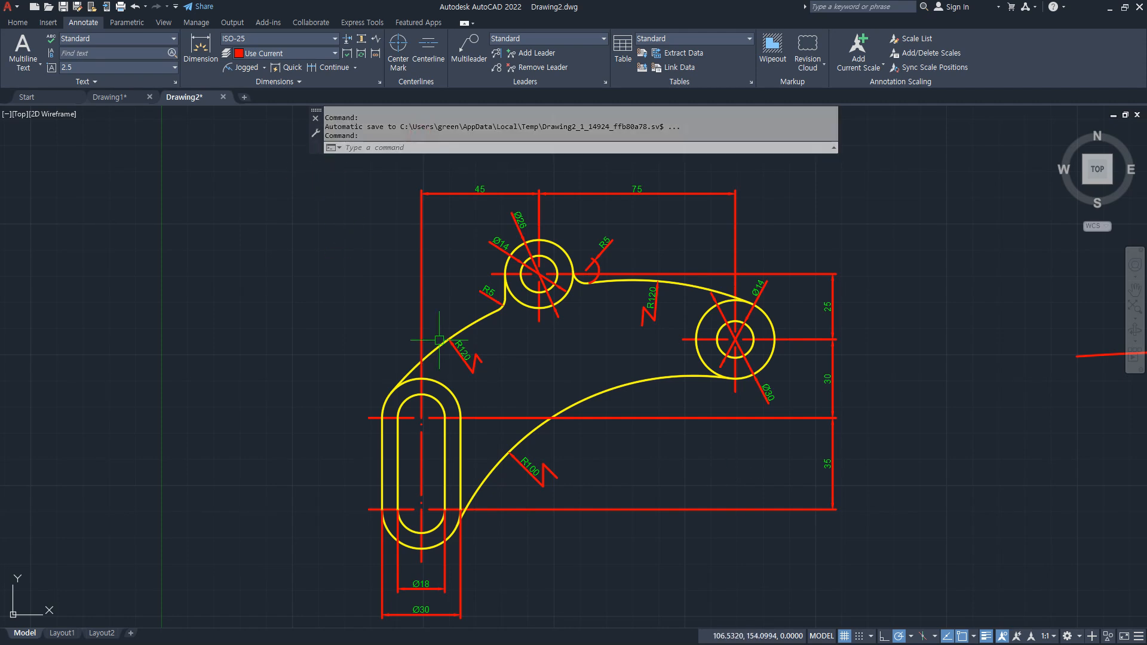
scroll(597, 328, "down", 2)
middle_click_drag(910, 476, 740, 402)
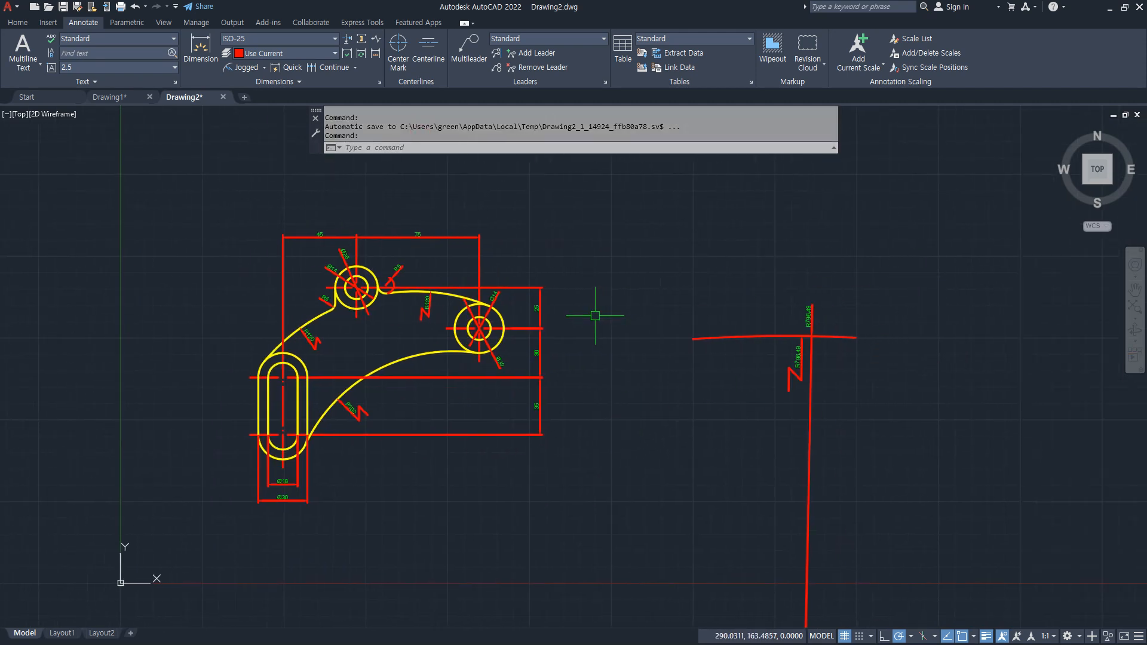
scroll(316, 223, "up", 5)
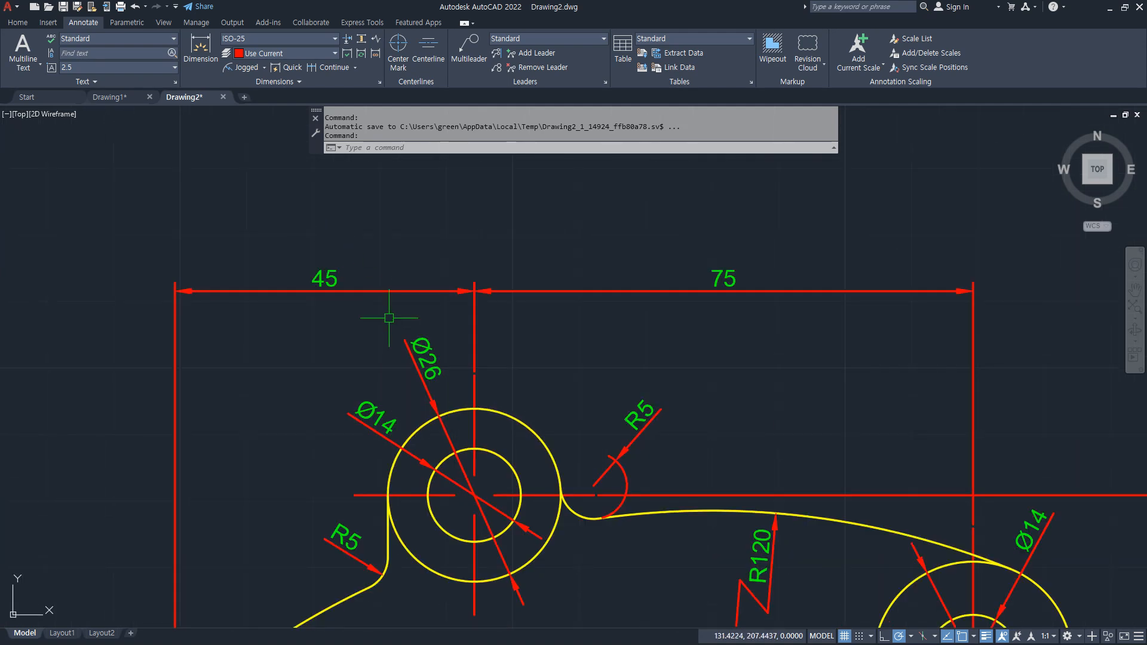
type("d")
key("Return")
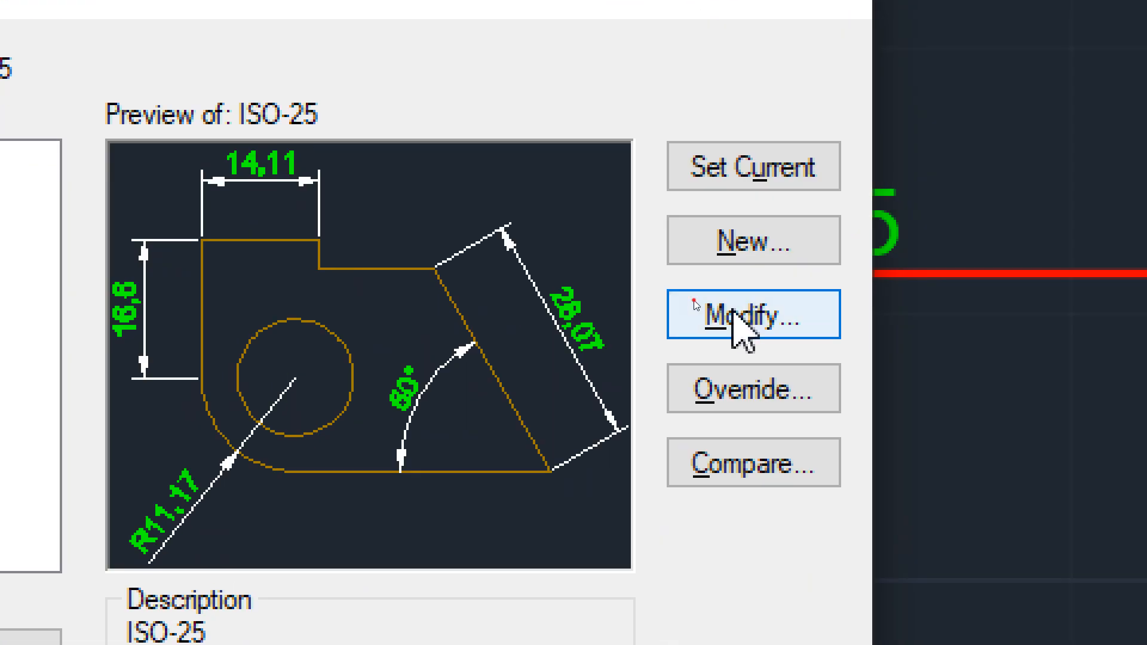
left_click(694, 302)
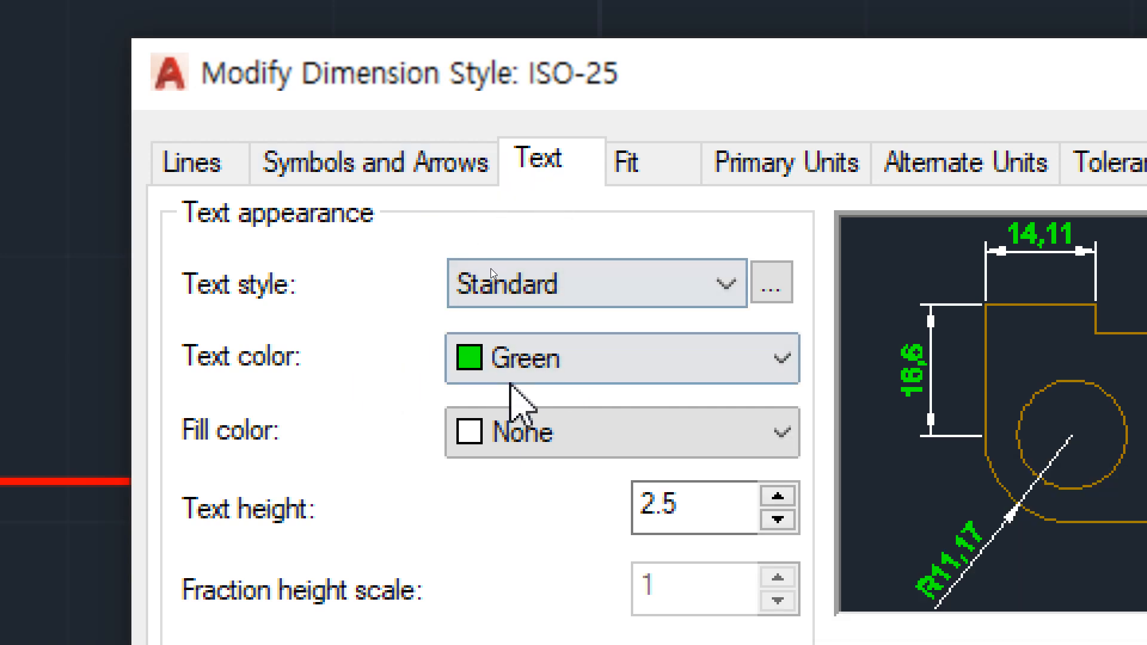
left_click(588, 359)
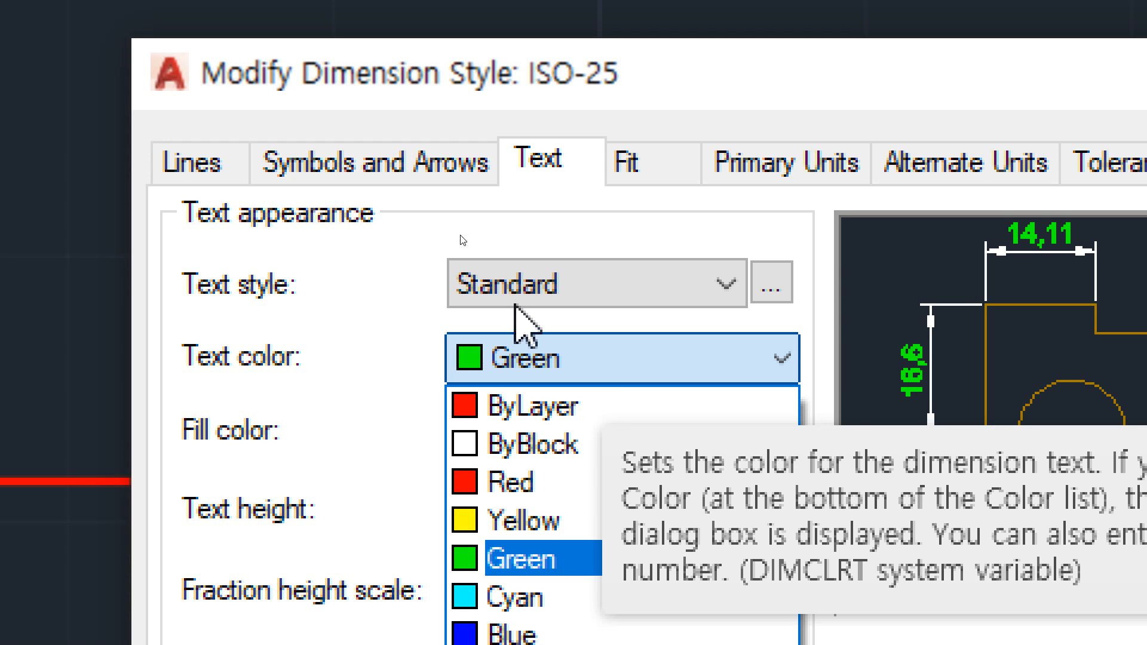
left_click(183, 174)
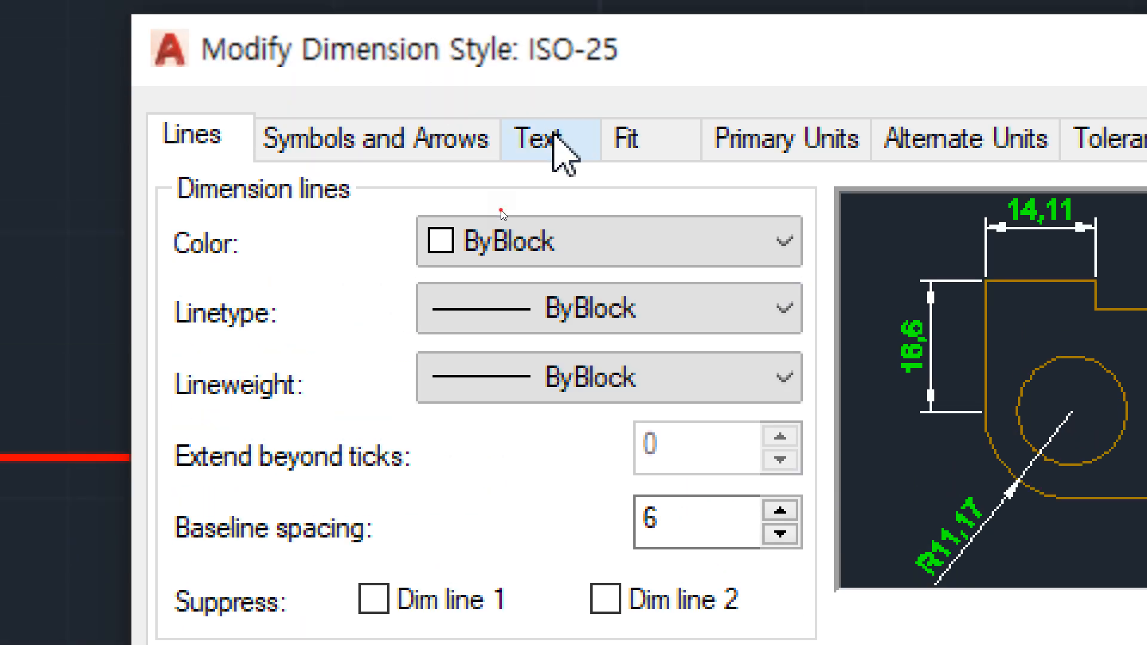
left_click(553, 141)
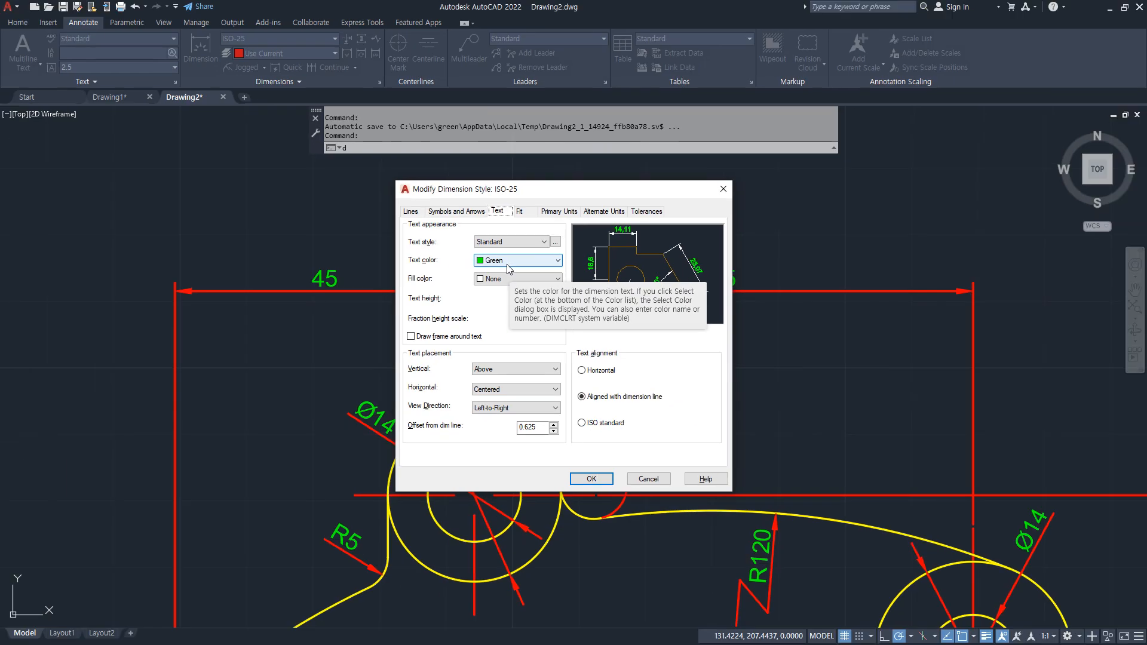
key("Return")
key("Return")
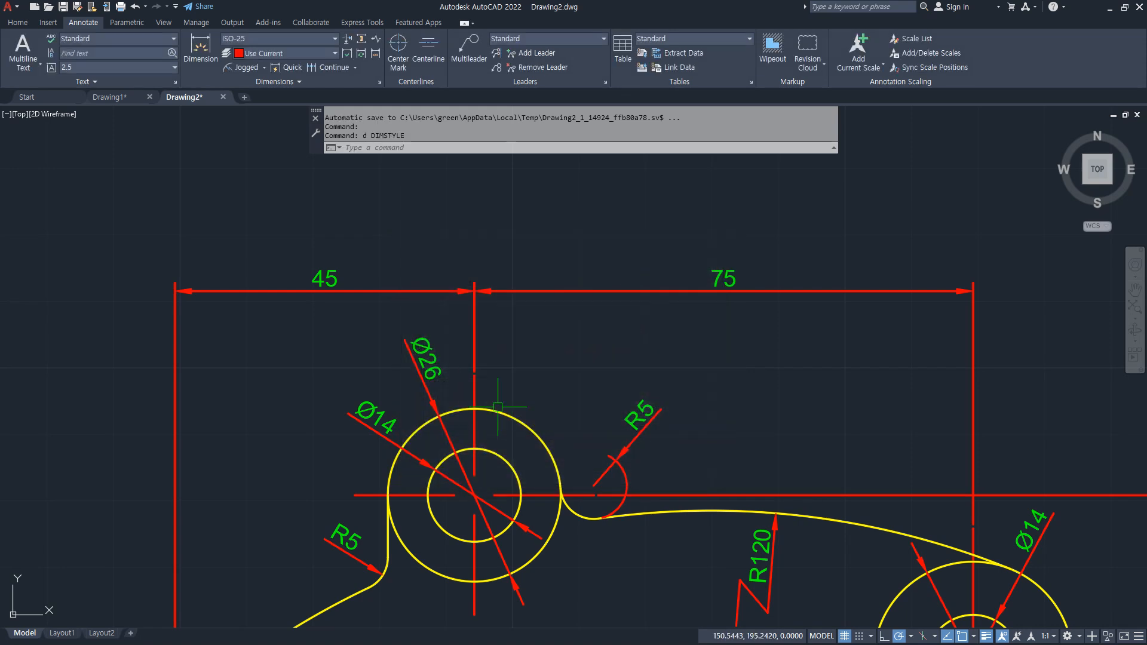
- Erase the dimensioned bracket and the practice arc, and zoom to all of the empty drawing
scroll(470, 278, "down", 4)
scroll(731, 419, "down", 3)
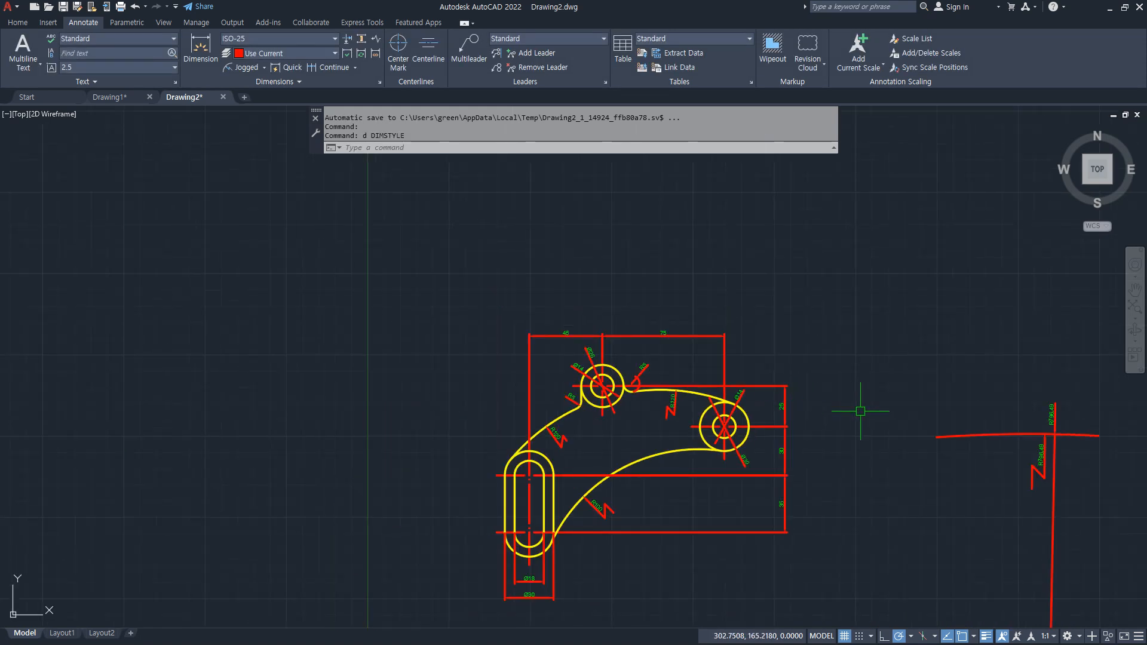
middle_click_drag(844, 402, 691, 391)
left_click(1012, 555)
left_click(185, 294)
key("Delete")
type("z")
key("Return")
type("a")
key("Return")
- Draw a horizontal construction line across the empty drawing area
type("xl")
key("Return")
left_click(364, 319)
left_click(481, 320)
key("Escape")
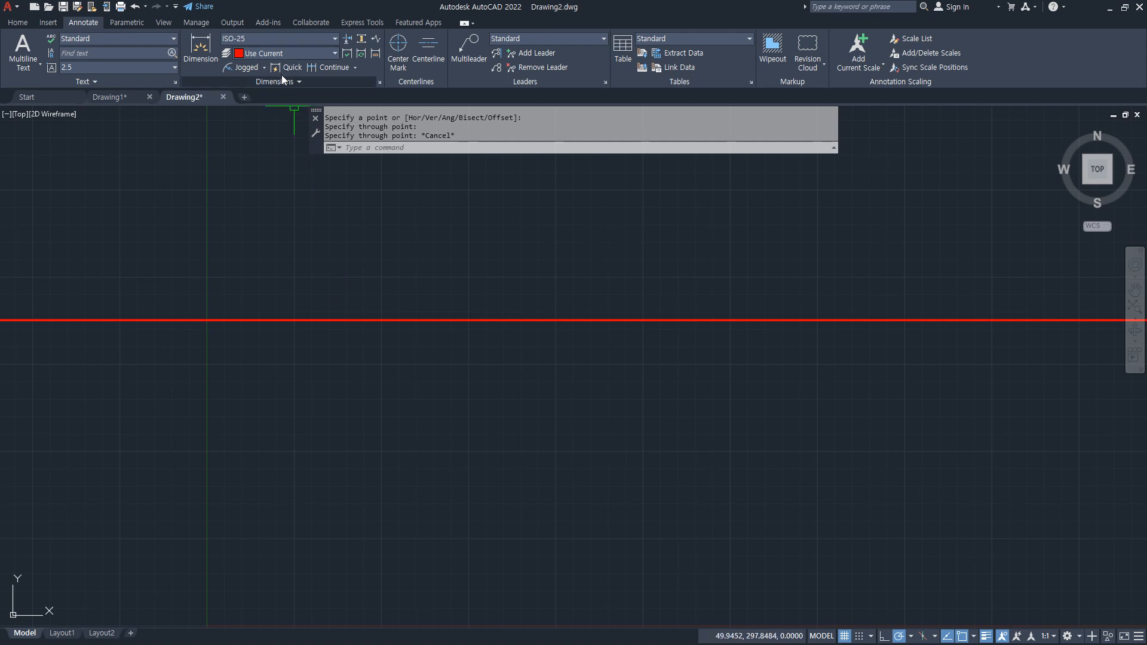
- Set the layer override for new dimensions to col
left_click(282, 54)
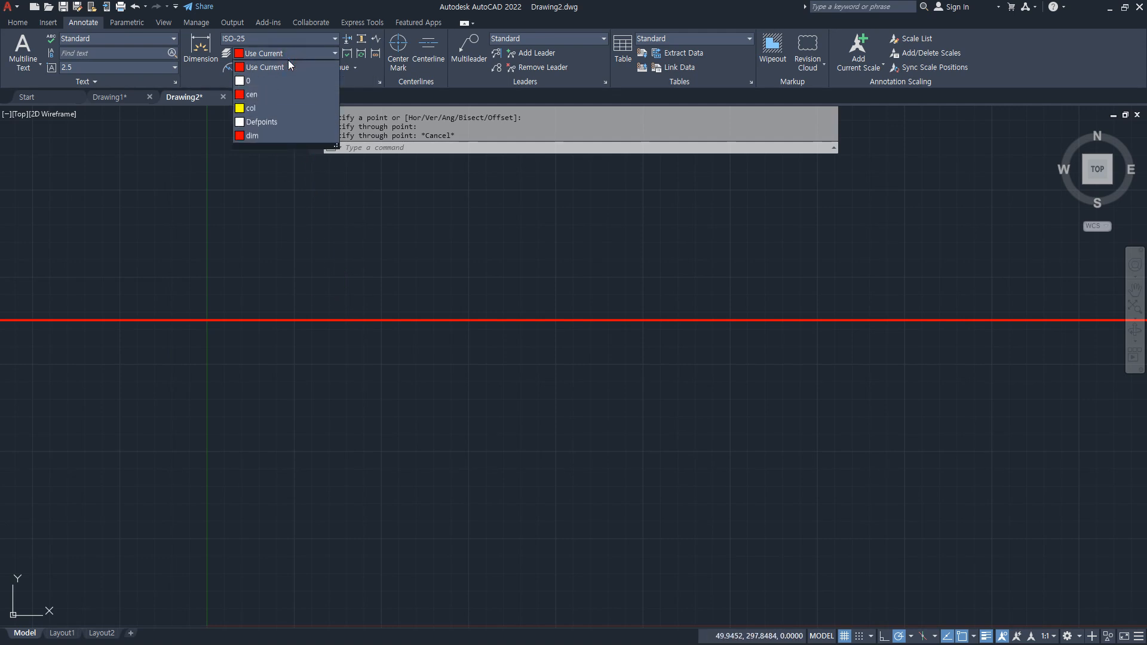
left_click(283, 108)
key("Escape")
- Offset the horizontal construction line by 10 to both its upper and lower side
type("o")
key("Return")
type("1")
key("Return")
left_click(353, 320)
left_click(356, 304)
left_click(357, 320)
left_click(357, 360)
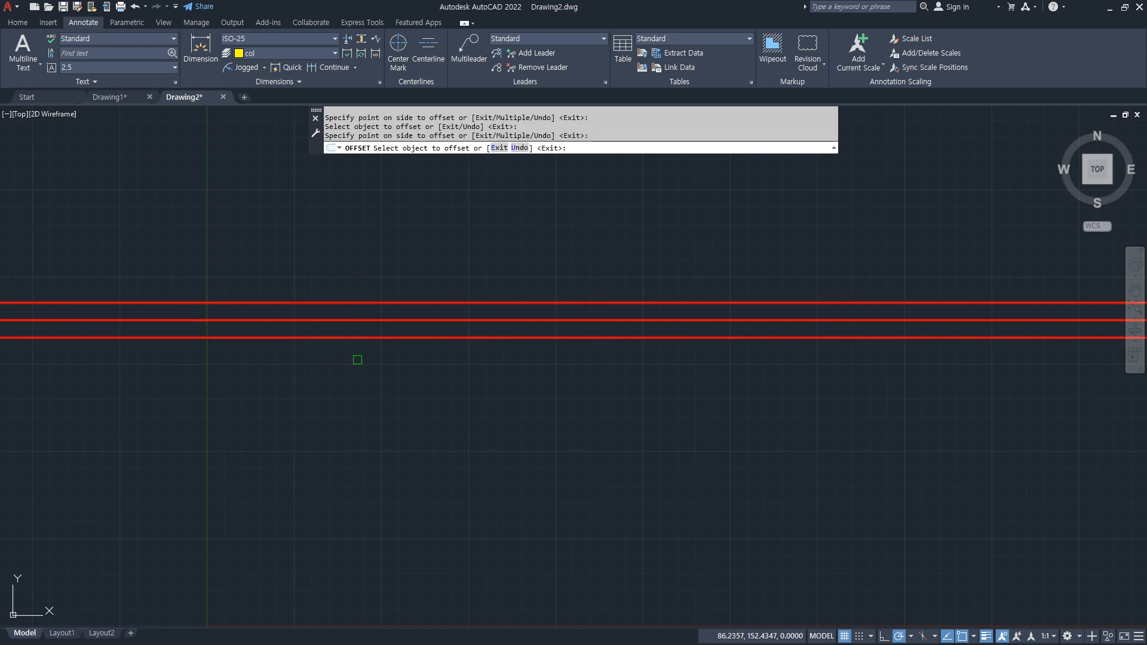
key("Return")
- Move the two offset construction lines to the col layer, leaving the middle line on its layer
scroll(340, 331, "up", 2)
left_click(331, 341)
left_click(330, 285)
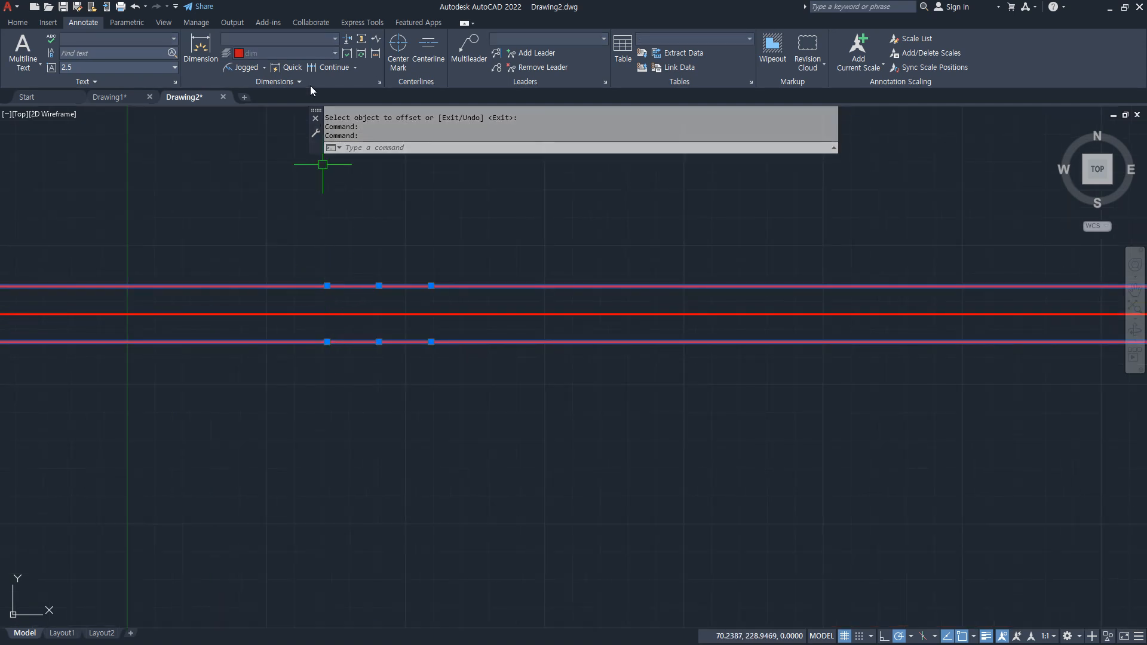
left_click(295, 81)
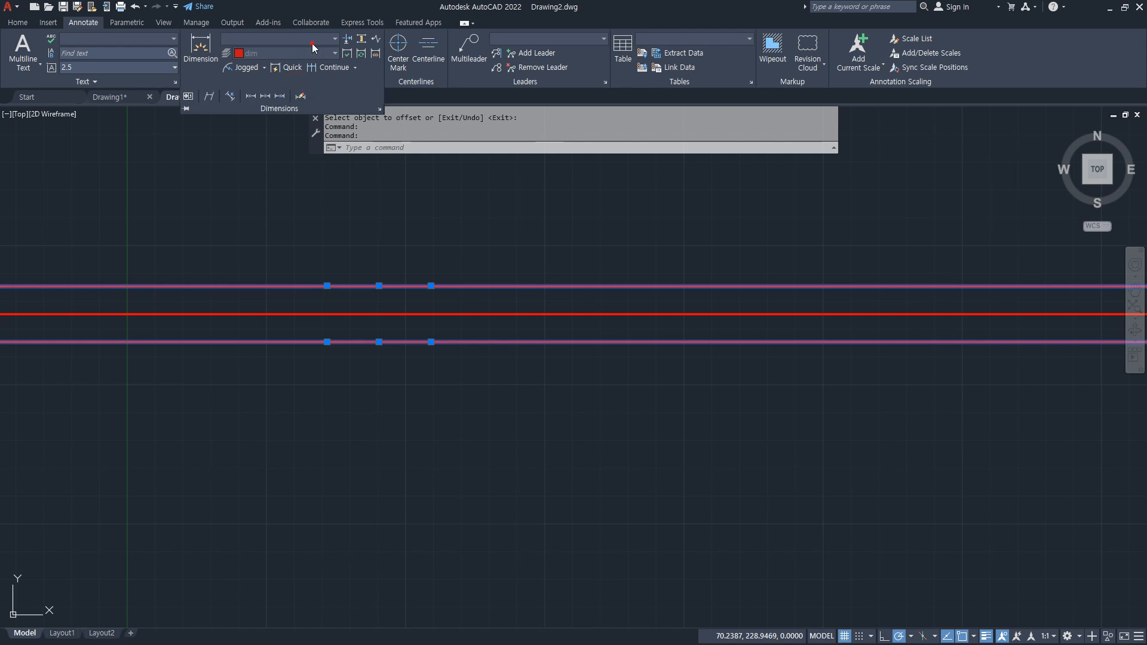
left_click(18, 22)
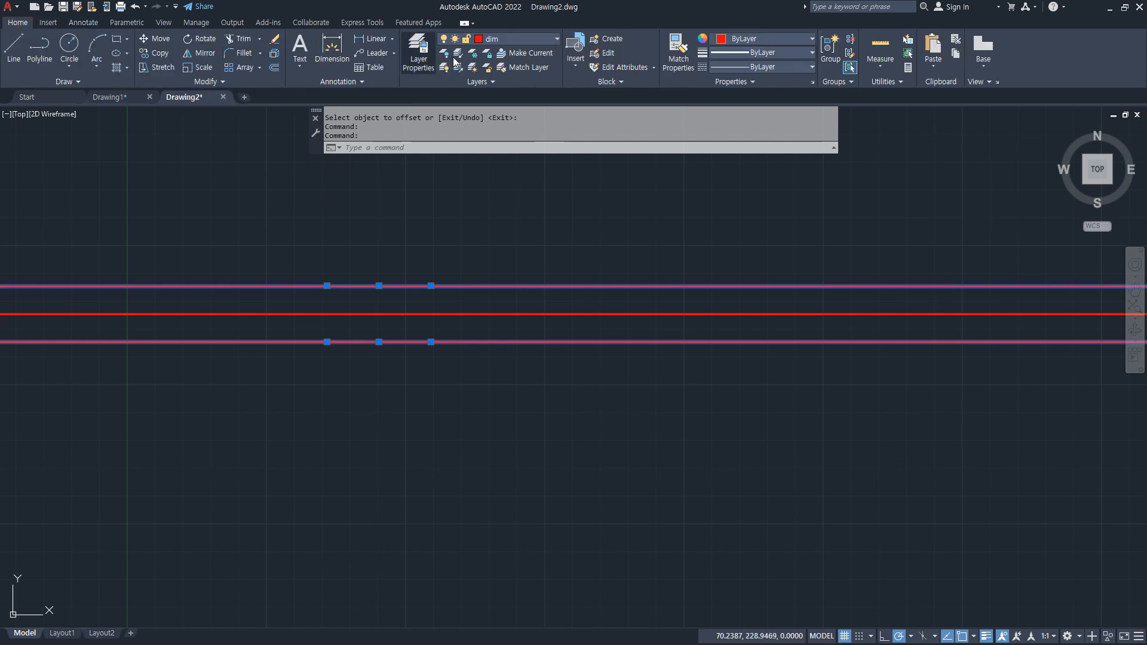
left_click(505, 43)
left_click(492, 85)
key("Escape")
key("Escape")
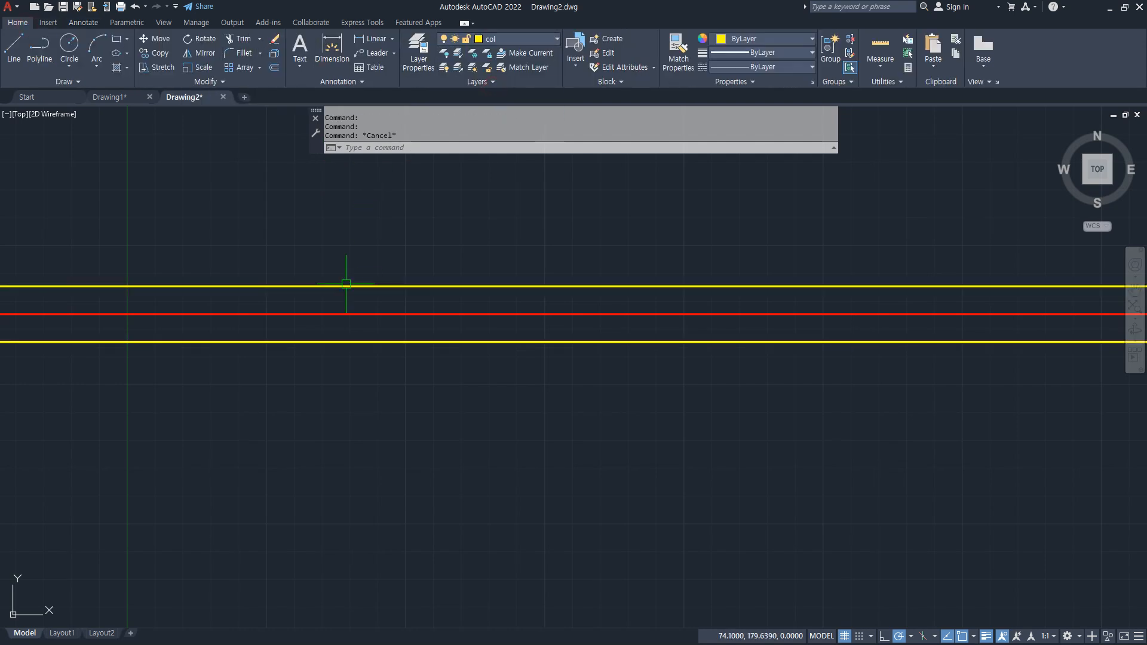
- Draw a vertical line crossing all three horizontal construction lines for the bar's right end
type("l")
key("space")
left_click(292, 255)
key("Escape")
key("space")
left_click(603, 246)
left_click(604, 391)
key("space")
- Offset the vertical end line by 150 to its left side for the bar's other end
type("o")
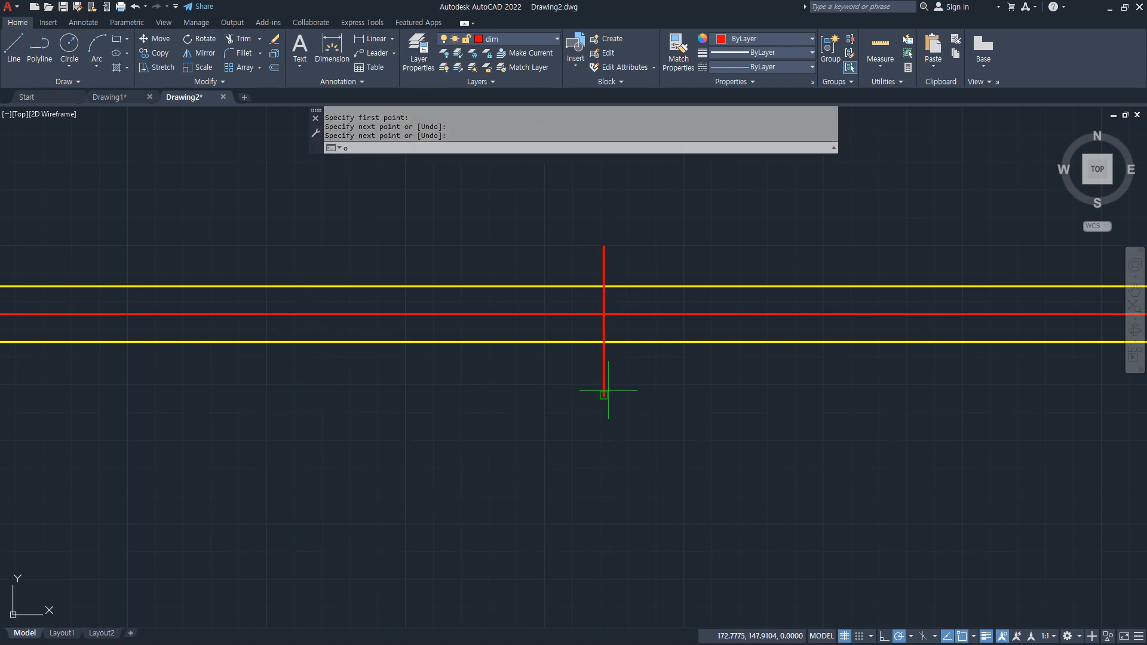
key("space")
type("150")
key("space")
left_click(603, 385)
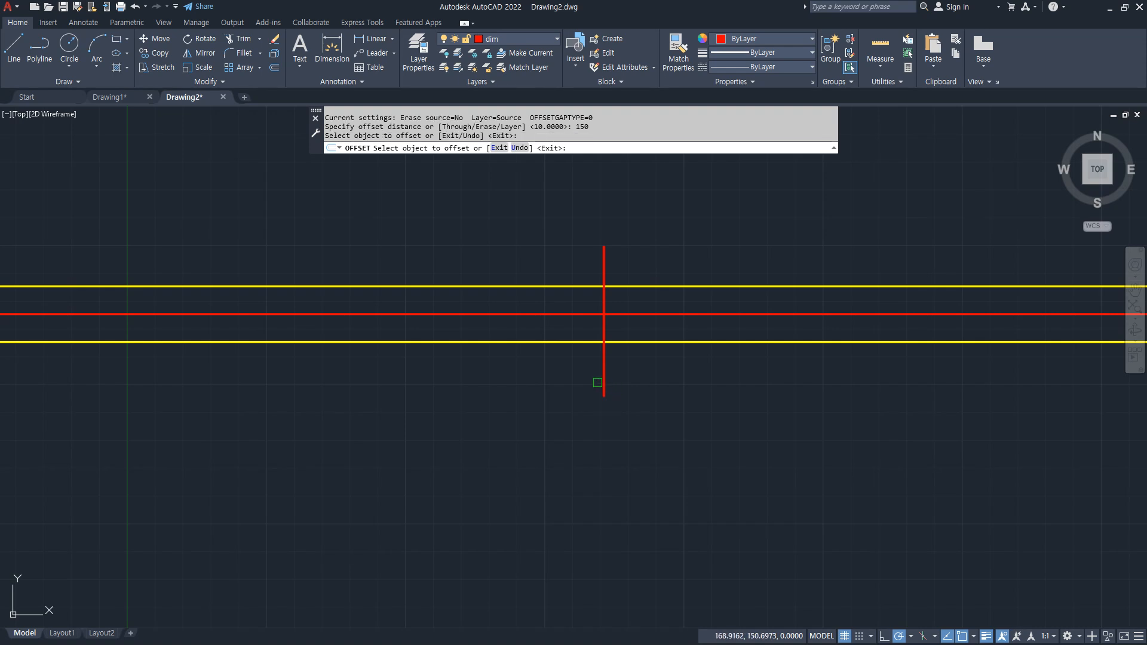
left_click(519, 380)
key("space")
- Draw another vertical line across the horizontals, to the right of the bar's right end line
type("c")
key("space")
key("Escape")
type("l")
key("space")
left_click(768, 246)
left_click(768, 404)
key("space")
- Draw a circle of radius 10 where the rightmost vertical line crosses the middle construction line
type("c")
key("space")
left_click(768, 314)
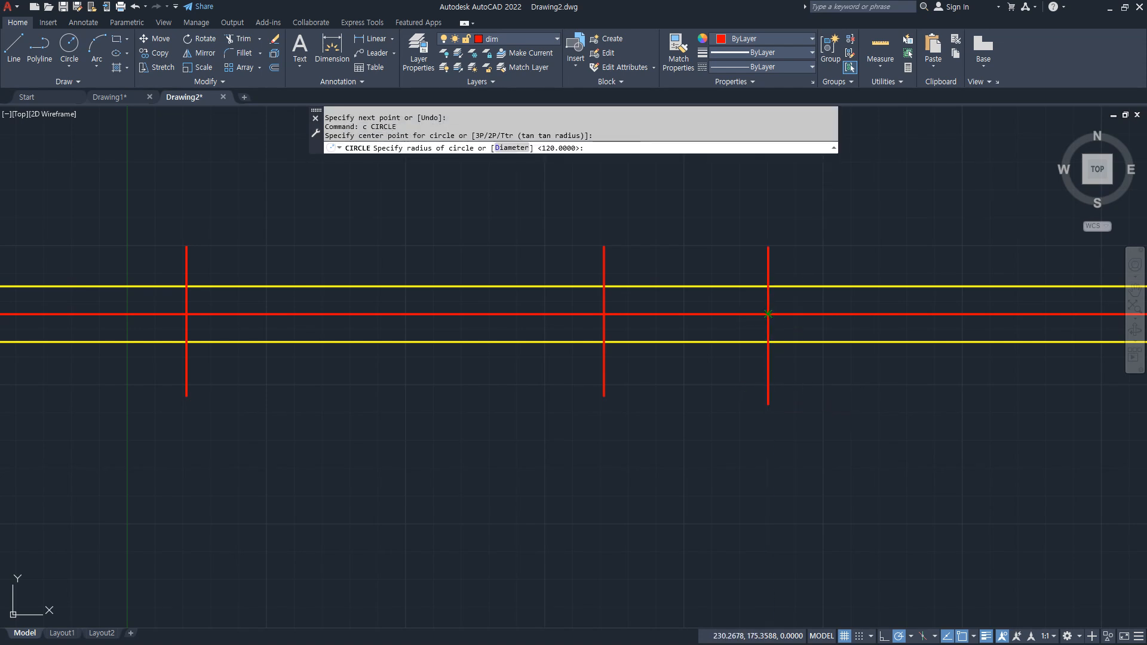
type("10")
key("space")
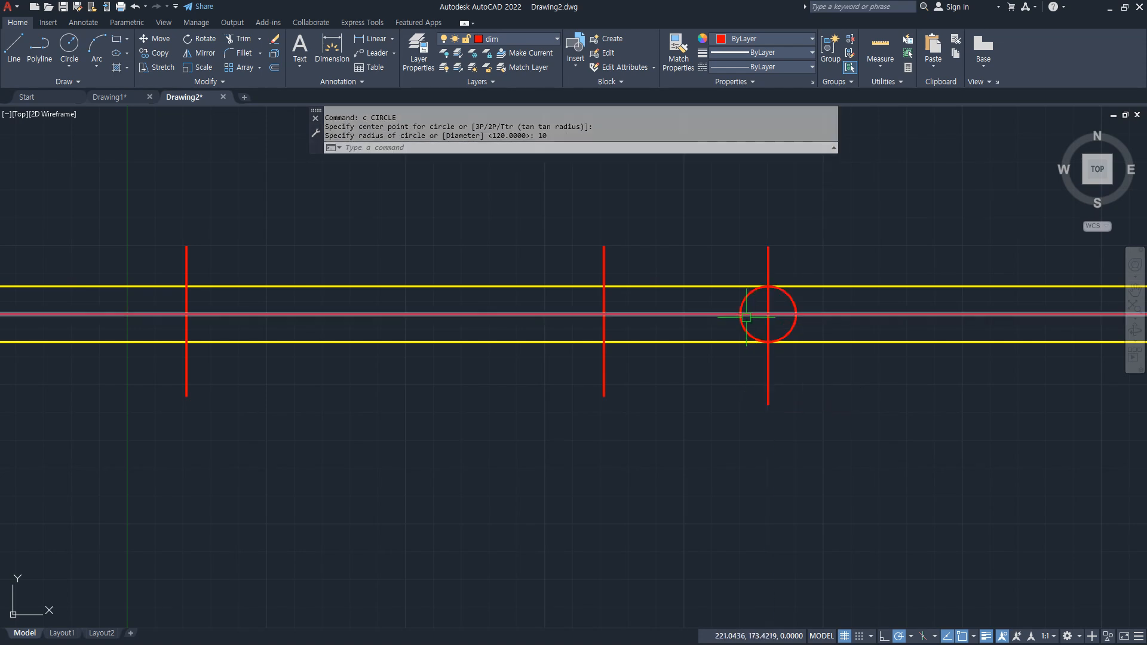
- Match the properties of the yellow lower outline onto the circle and the two vertical end lines of the bar
type("ma")
key("space")
left_click(726, 342)
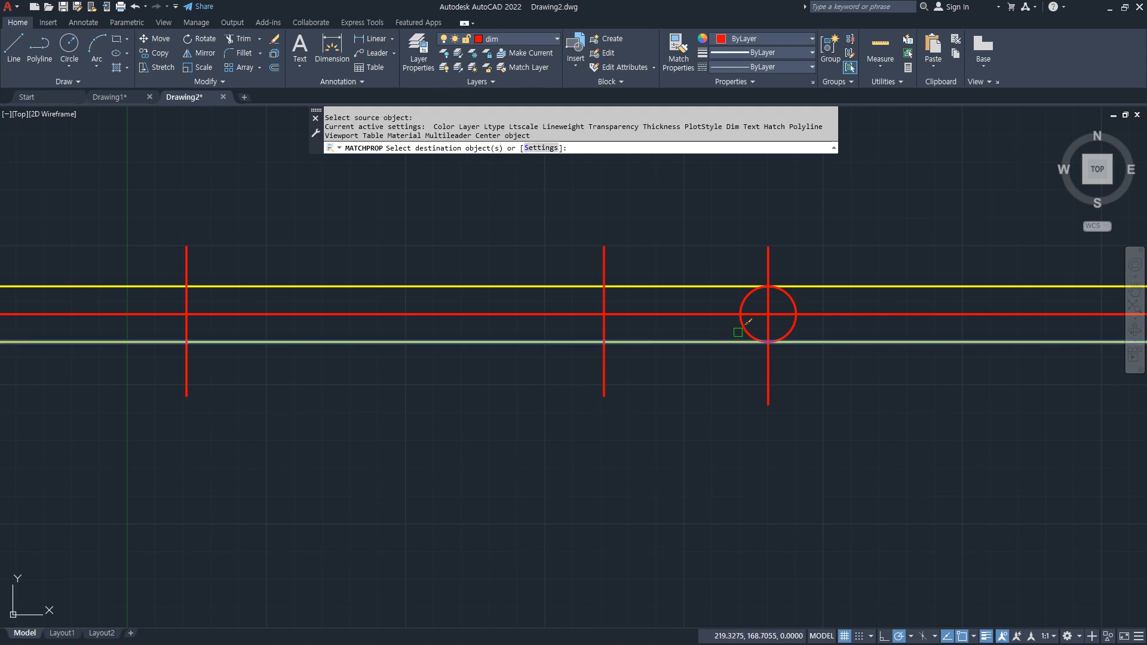
left_click(638, 396)
left_click(89, 381)
key("space")
type("t")
key("space")
left_click(187, 375)
key("Escape")
key("Escape")
- Trim the overhanging outline and end line pieces at the bar's left end to square corners
type("tr")
key("space")
left_click(207, 382)
left_click(140, 329)
left_click(139, 329)
left_click(214, 379)
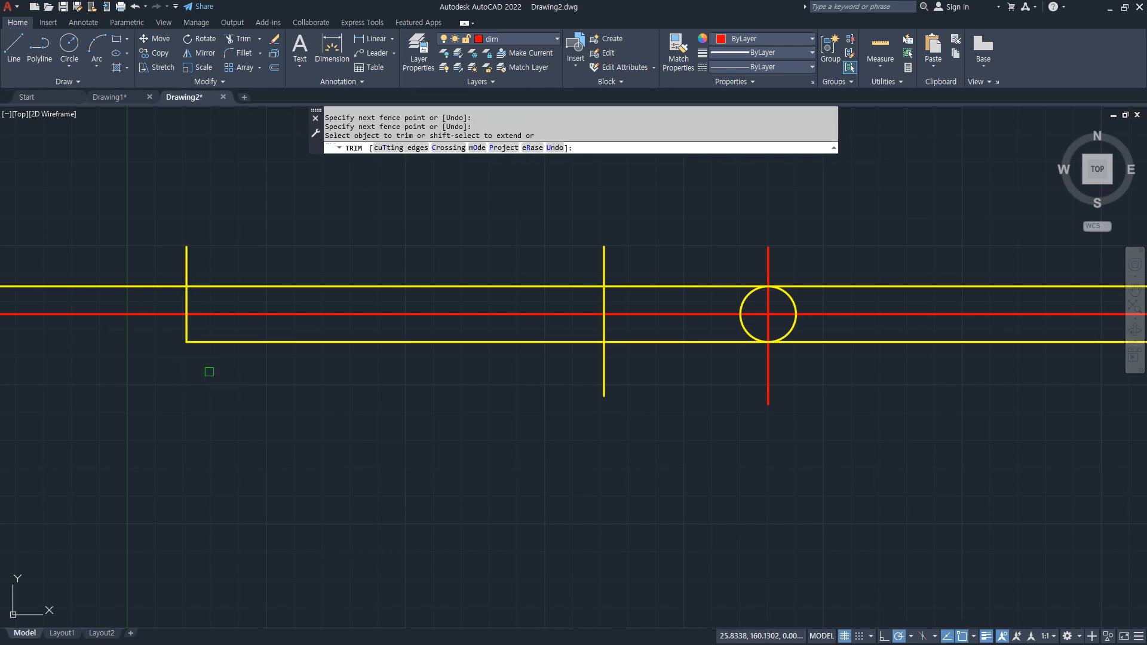
left_click(151, 293)
left_click(216, 256)
- Trim the bar's right end to square corners and remove the outline pieces between it and the circle
left_click(531, 237)
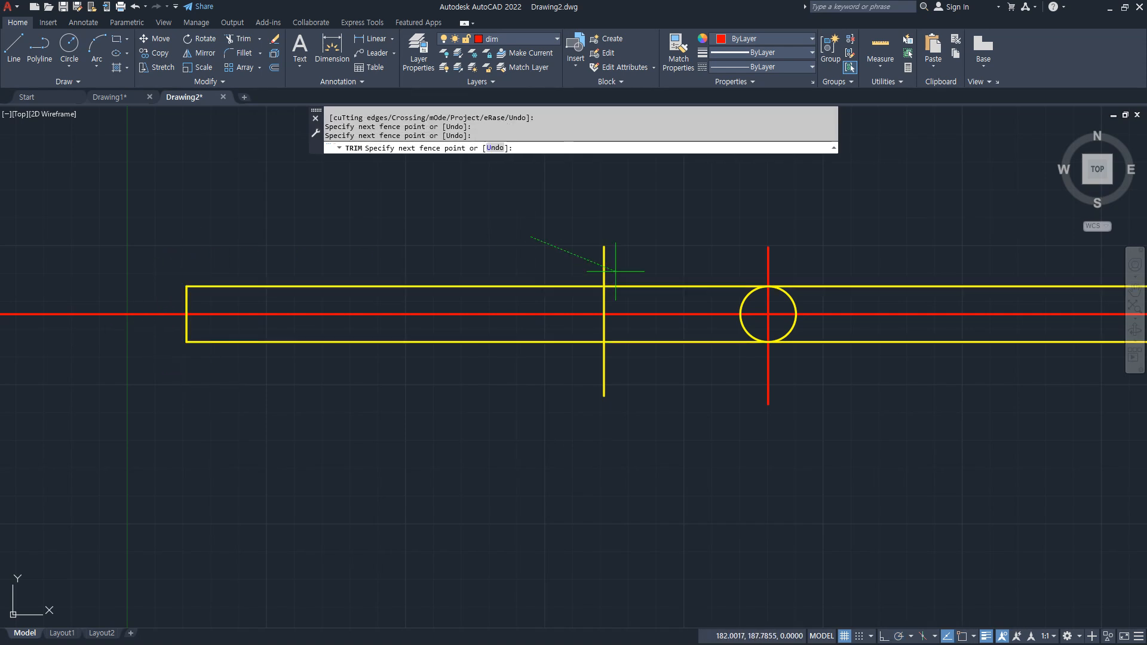
left_click(659, 290)
key("Return")
left_click(660, 324)
left_click(568, 386)
key("Return")
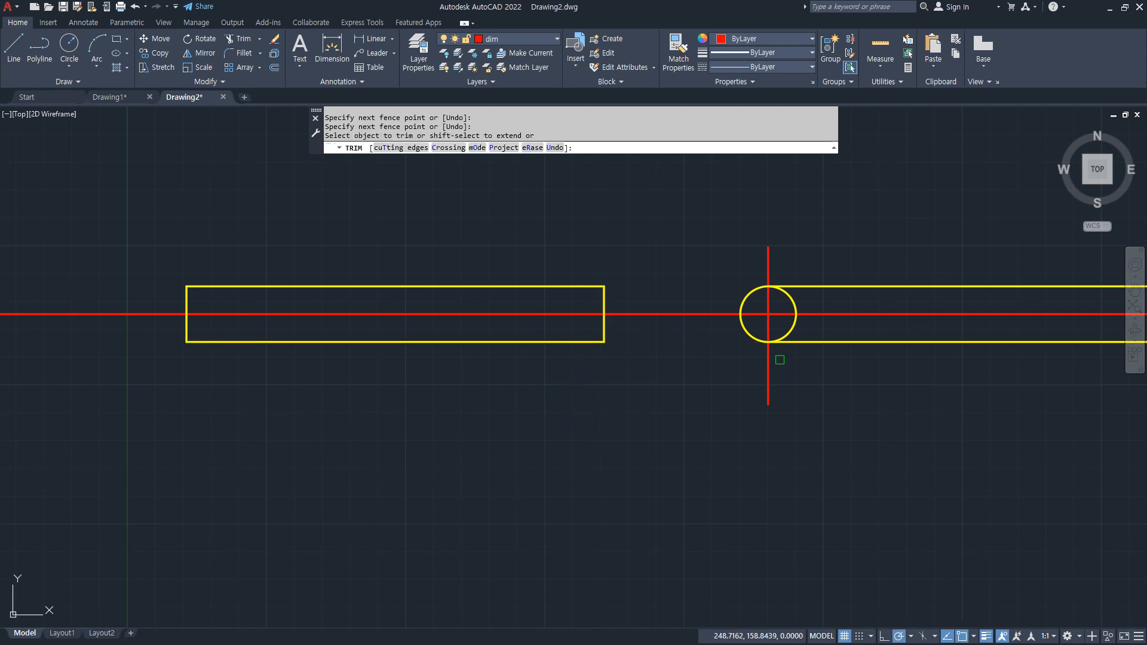
- Trim away the remaining yellow outline pieces to the right of the circle
left_click(851, 342)
left_click(871, 395)
left_click(849, 232)
left_click(884, 266)
- Trim the red centerlines back to the outlines of the bar and the circle, removing the piece between them
left_click(178, 262)
left_click(149, 259)
left_click(140, 399)
left_click(138, 406)
left_click(138, 406)
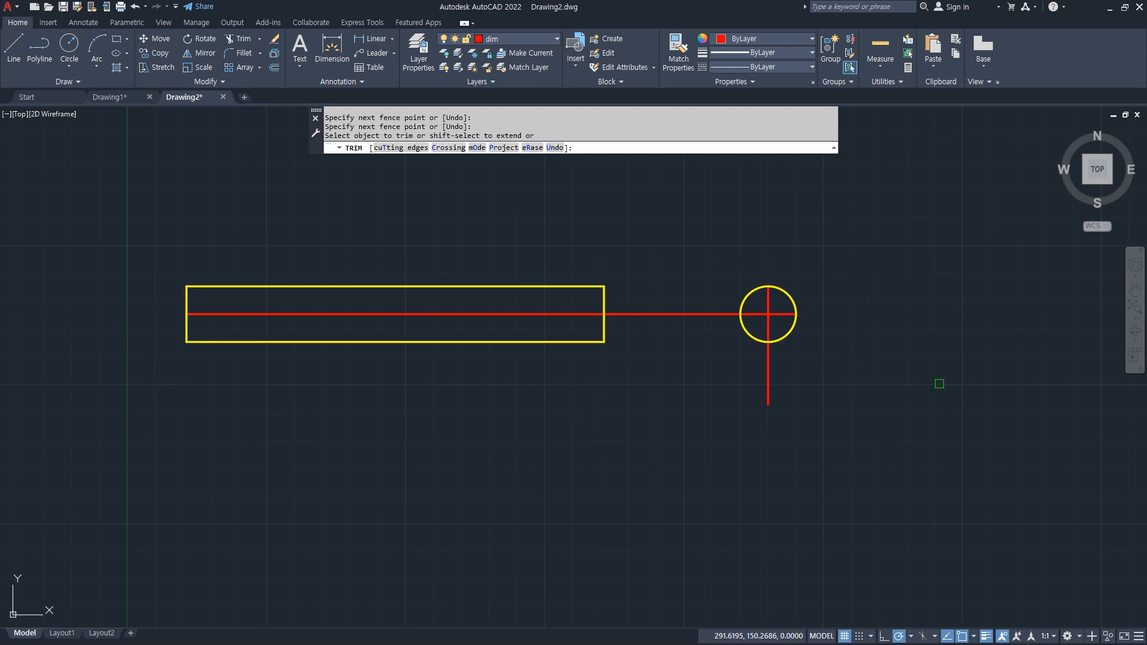
left_click(898, 376)
left_click(764, 394)
key("Return")
left_click(663, 232)
left_click(665, 454)
key("Return")
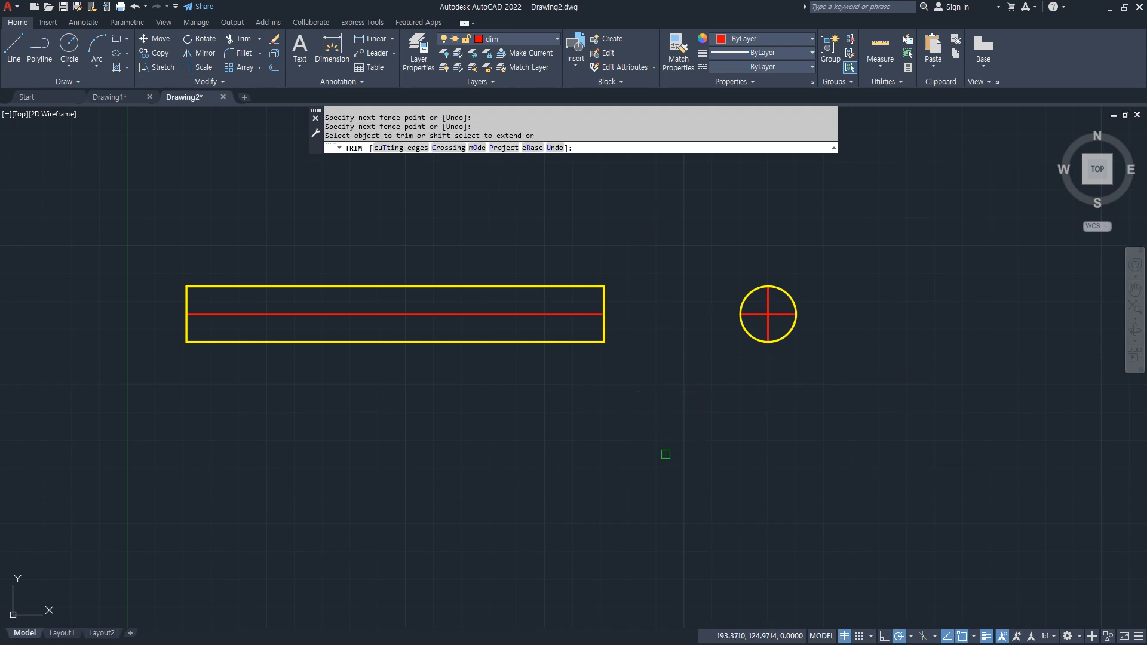
key("Return")
key("Escape")
- Lengthen both ends of the bar's centerline and the circle's two centerlines by a delta of 5
type("len")
key("Return")
type("de")
key("Return")
type("5")
key("Return")
left_click(567, 314)
left_click(299, 314)
left_click(767, 302)
left_click(784, 311)
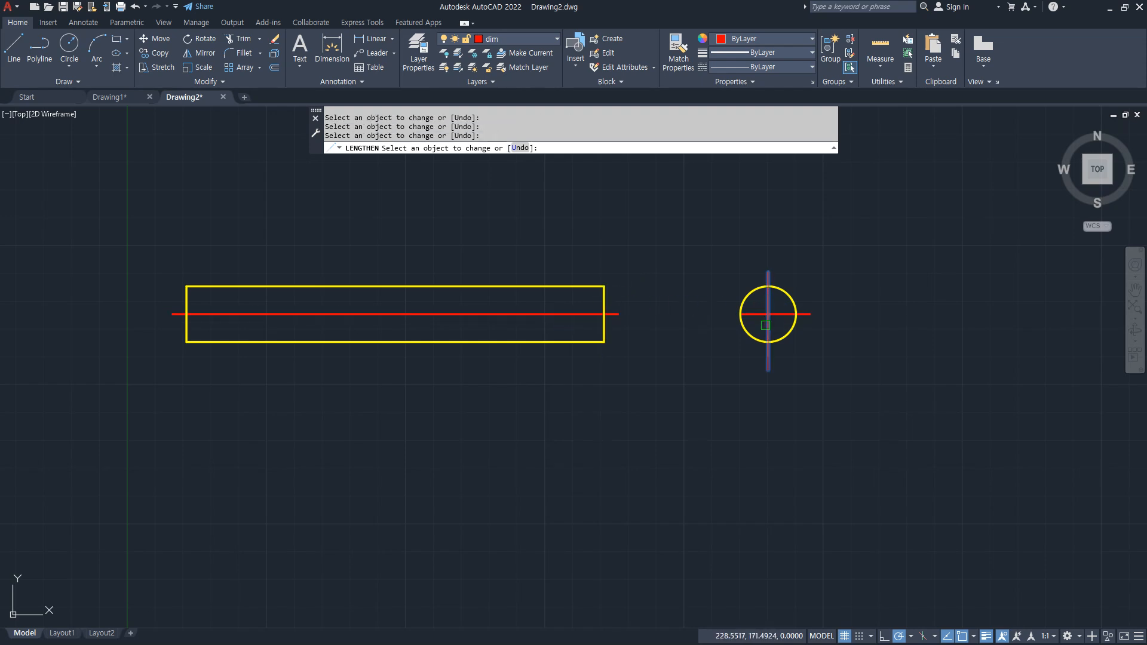
left_click(755, 317)
- Move the bar's centerline and the circle's two centerlines to the cen layer
key("space")
left_click(784, 322)
left_click(755, 304)
left_click(563, 313)
left_click(536, 42)
left_click(521, 70)
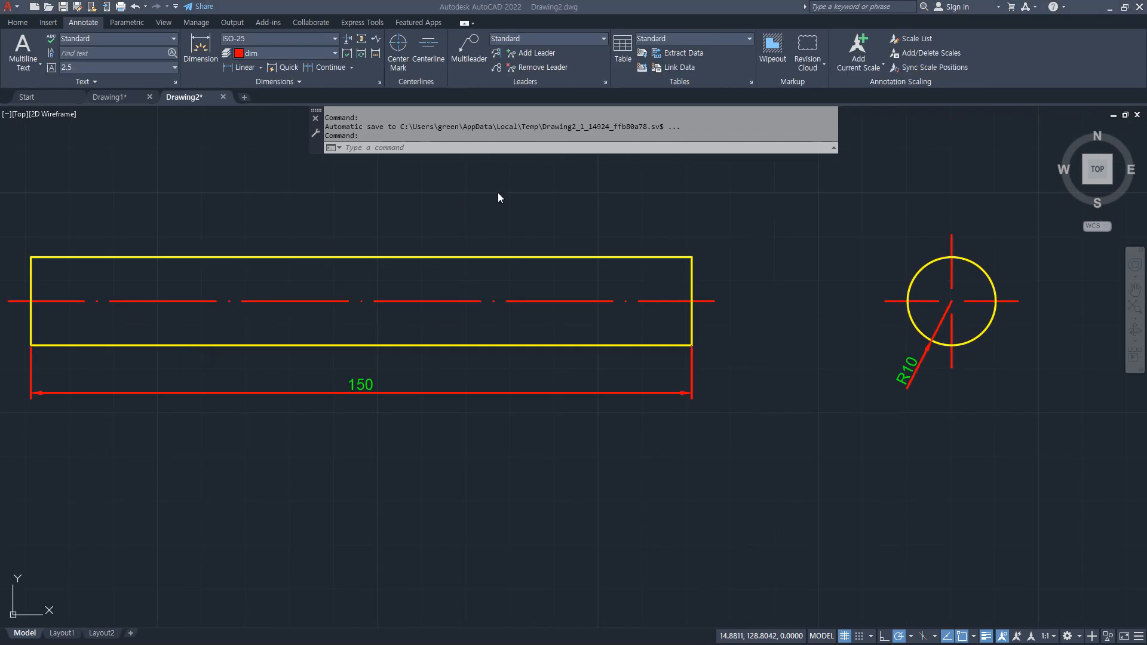
- Draw a vertical line through the right part of the bar, extending past both its upper and lower edges
key("Return")
left_click(515, 228)
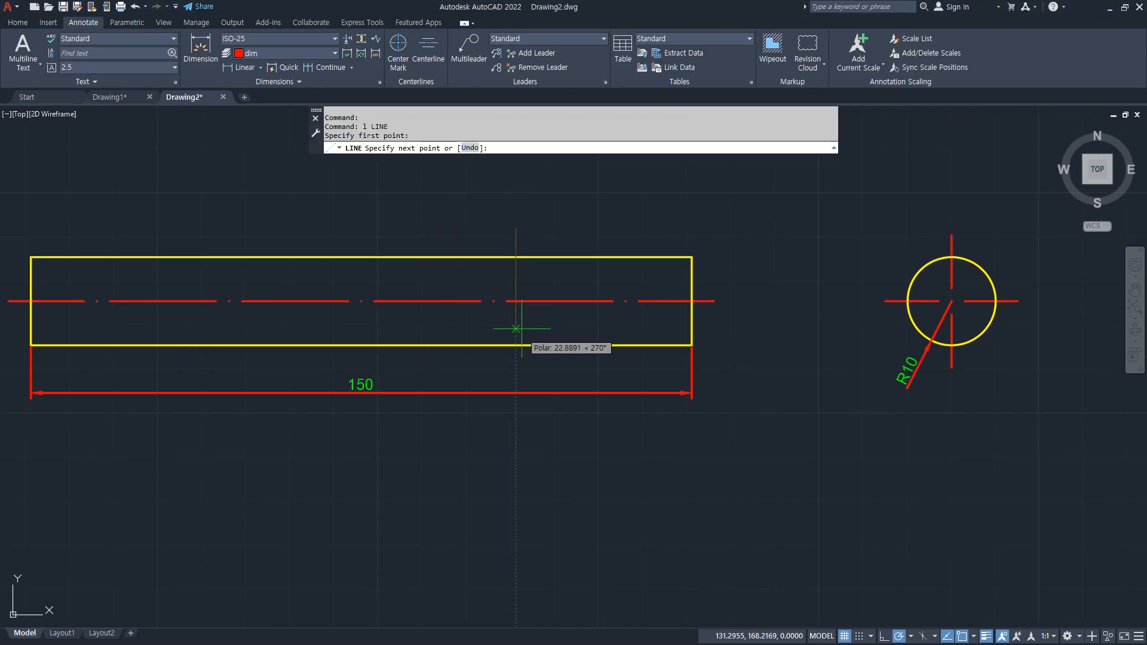
left_click(516, 370)
key("Return")
scroll(516, 370, "up", 2)
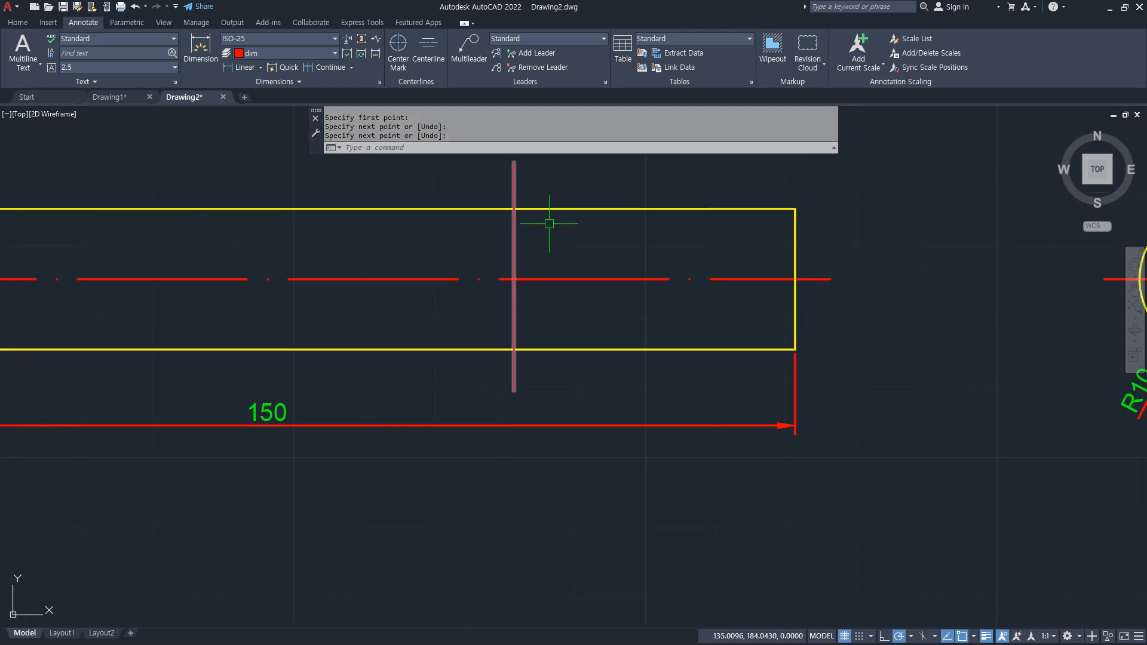
scroll(550, 225, "up", 2)
middle_click_drag(523, 227, 537, 245)
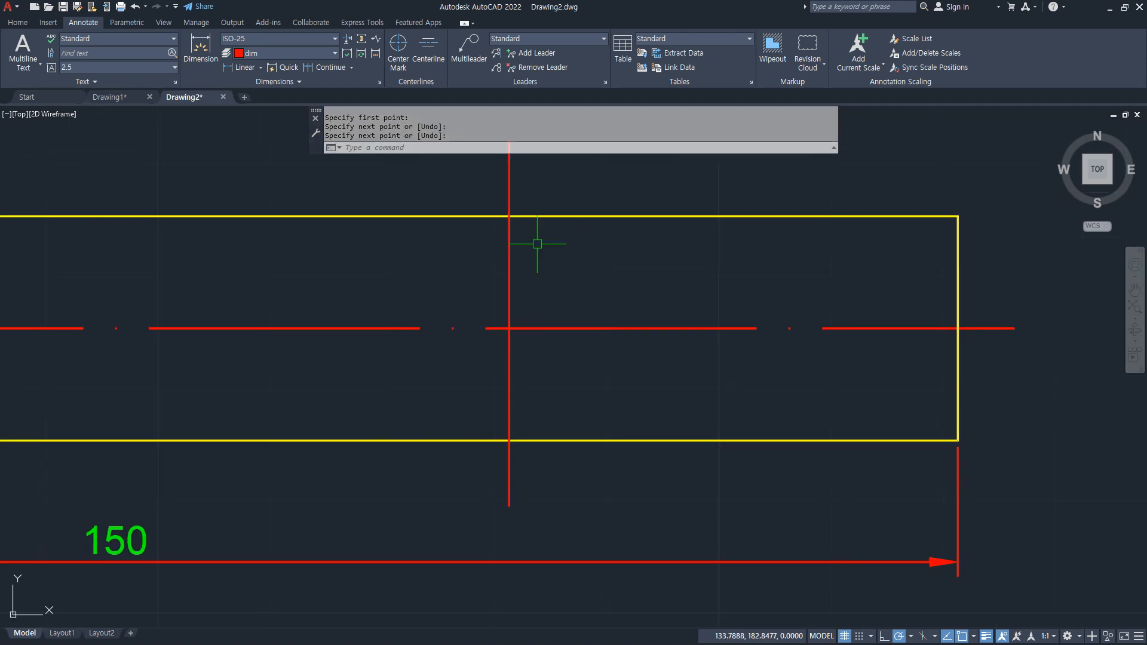
- Draw an arc along the vertical line from the bar's upper edge to its centerline, with a start tangent direction of 240°
type("a")
key("Return")
left_click(509, 216)
type("e")
key("Return")
left_click(509, 328)
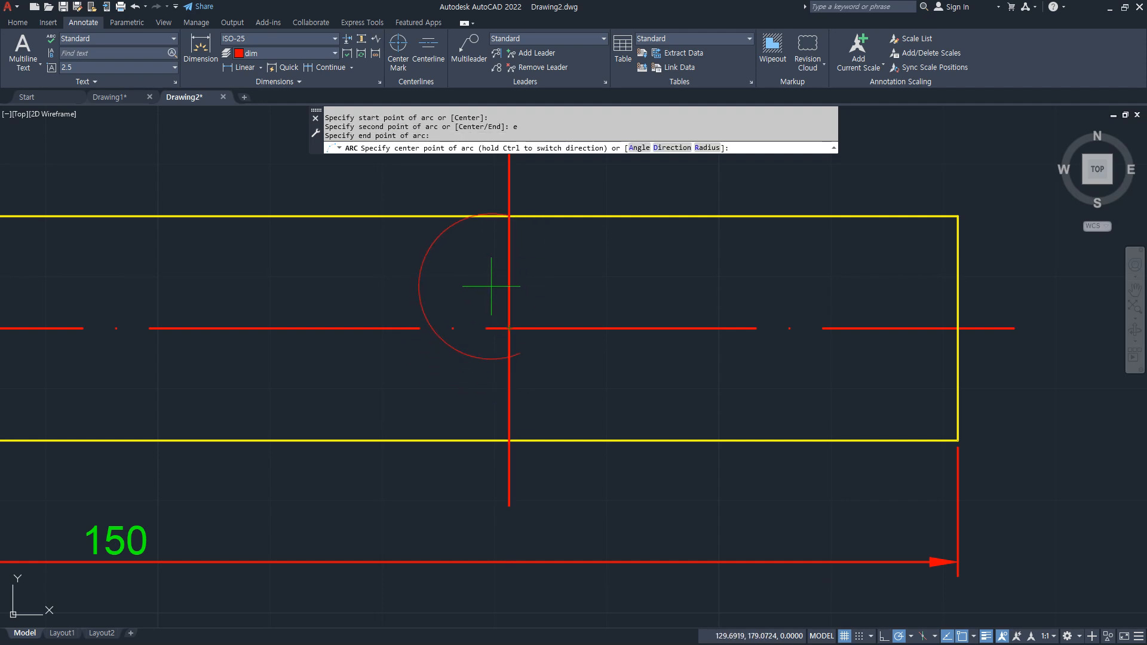
type("d")
key("Return")
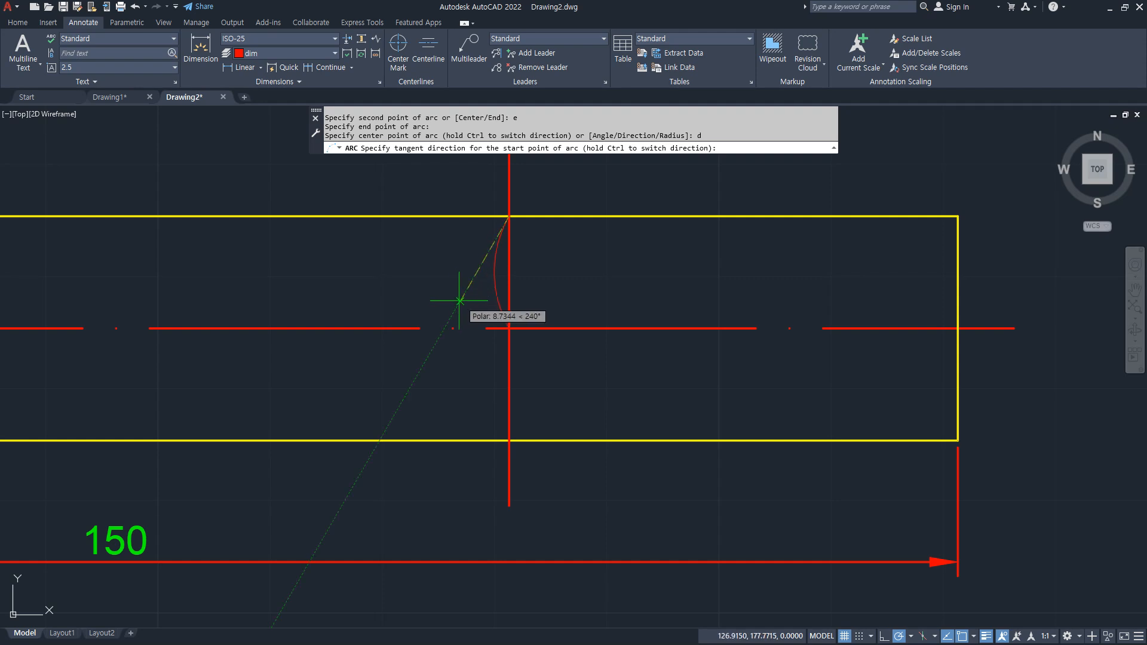
left_click(459, 300)
- Mirror the arc about the vertical line, keeping the original
type("mi")
key("Return")
left_click(499, 305)
left_click(509, 216)
left_click(503, 327)
key("Return")
- Match the properties of both arcs to the bar's yellow upper edge
type("m")
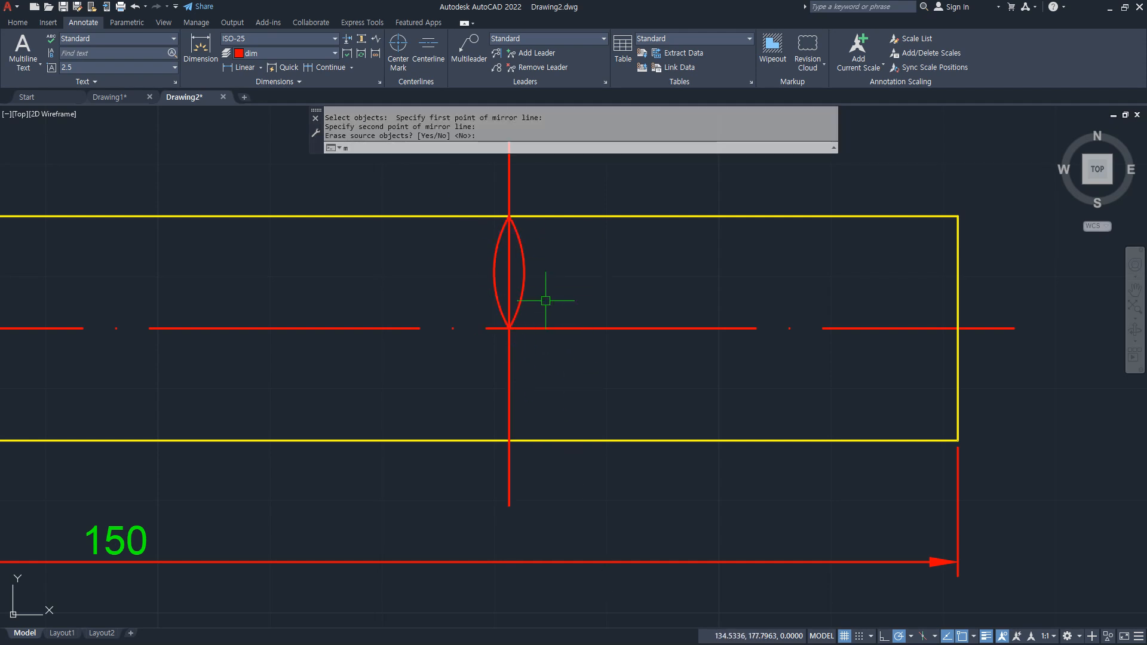
type("a")
key("Return")
left_click(554, 217)
left_click(523, 263)
left_click(493, 280)
key("Return")
key("Escape")
key("Escape")
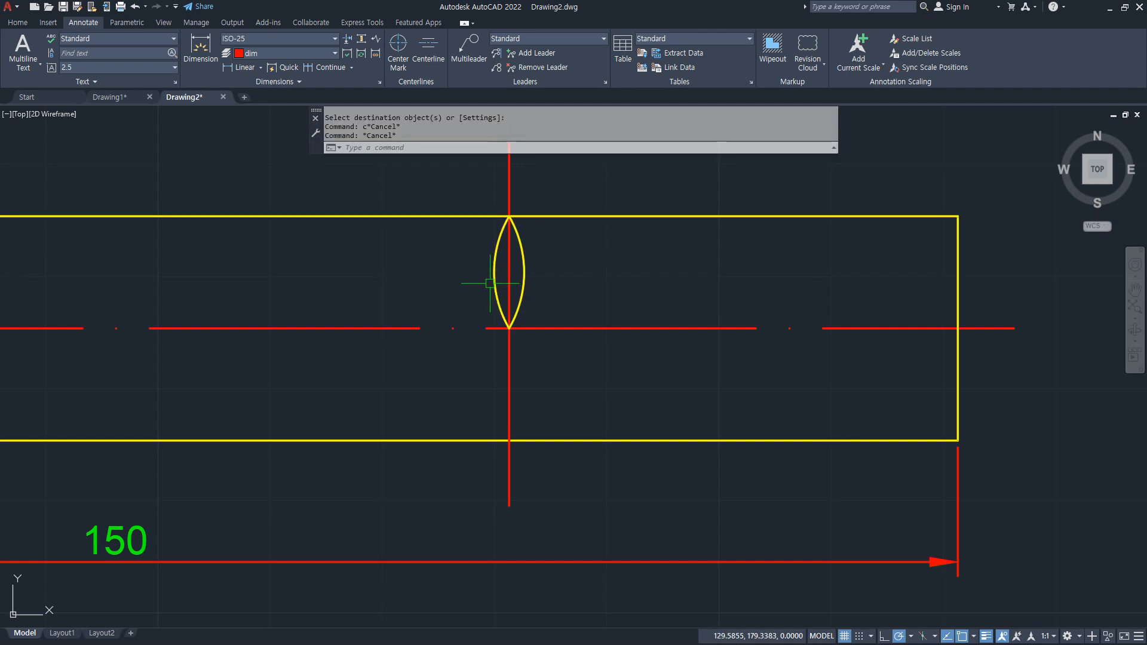
- Copy the pair of arcs straight down so that it spans from the centerline to the bar's lower edge
type("cp")
key("Return")
left_click(476, 205)
left_click(568, 365)
key("Return")
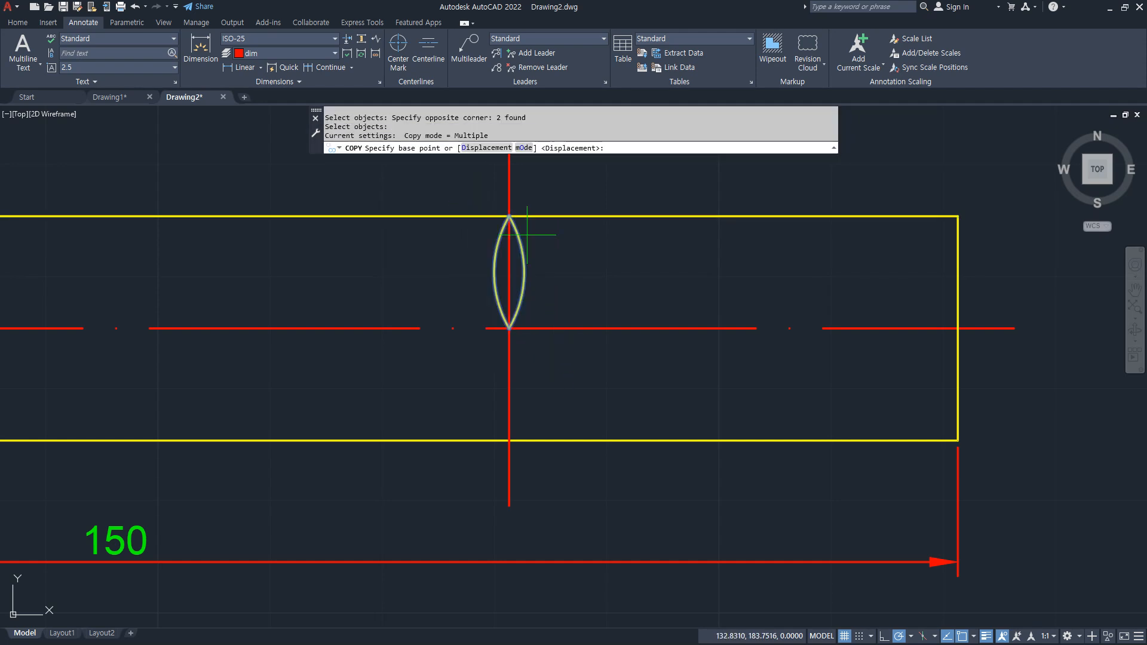
left_click(509, 216)
left_click(509, 328)
key("Return")
- Copy all four arcs a short distance to the right along the bar's lower edge
key("Return")
left_click(470, 194)
left_click(542, 445)
key("Return")
left_click(509, 440)
left_click(556, 440)
key("Escape")
- Erase the vertical construction line through the left set of arcs
left_click(566, 494)
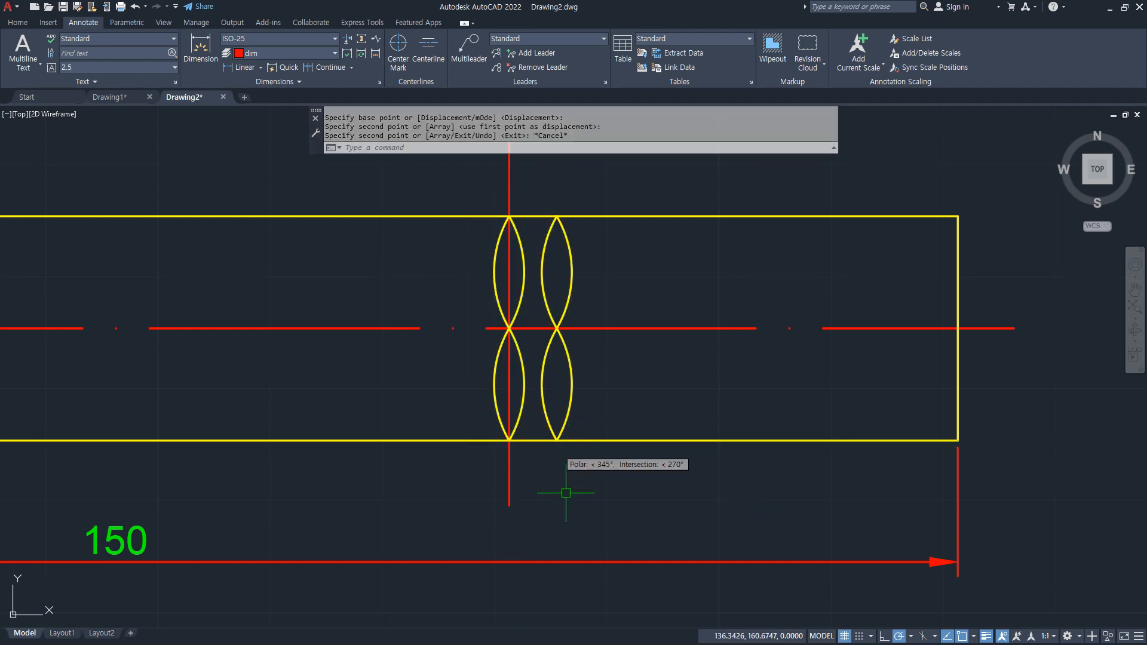
left_click(473, 486)
type("e")
key("Return")
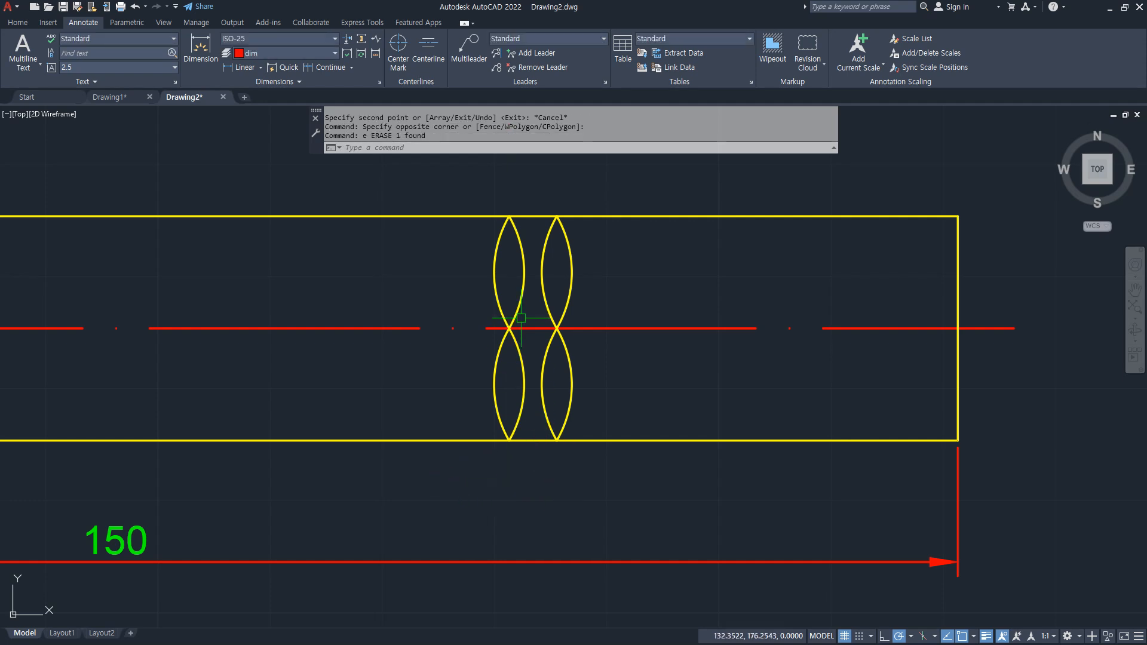
- Erase the lower-left arc of the left set and the upper-right arc of the right set
type("tr")
key("Return")
key("Escape")
left_click(495, 391)
left_click(472, 396)
type("e")
key("Return")
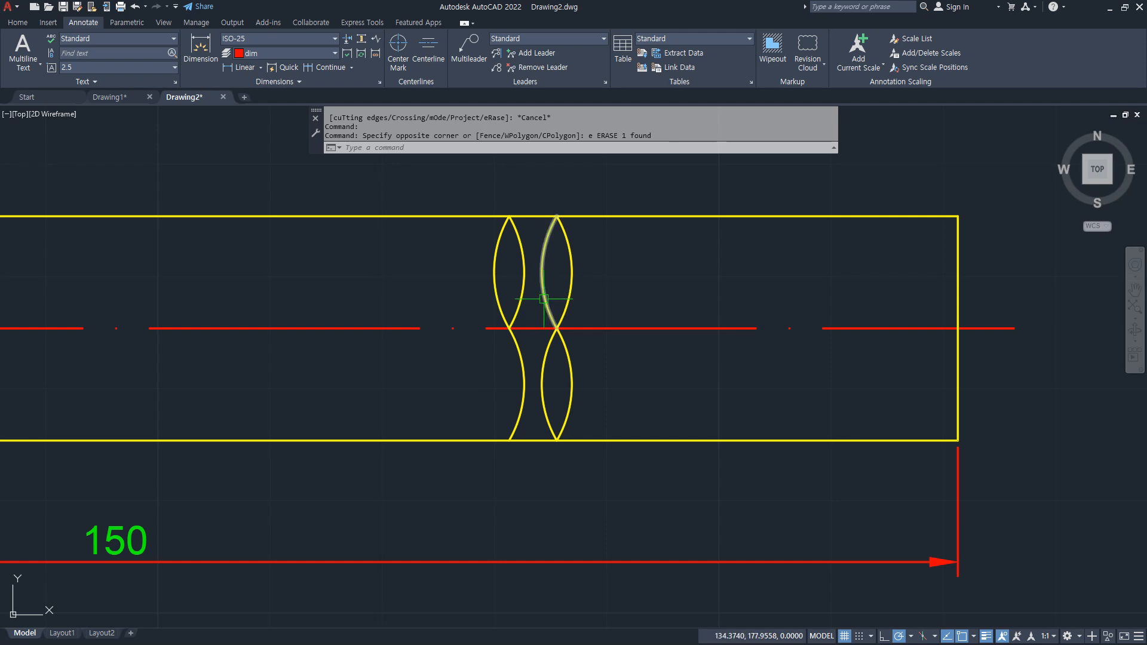
left_click(571, 278)
type("e")
key("Return")
- Trim away the bar's lower and upper edges between the two sets of break arcs
type("tr")
key("Return")
left_click(532, 440)
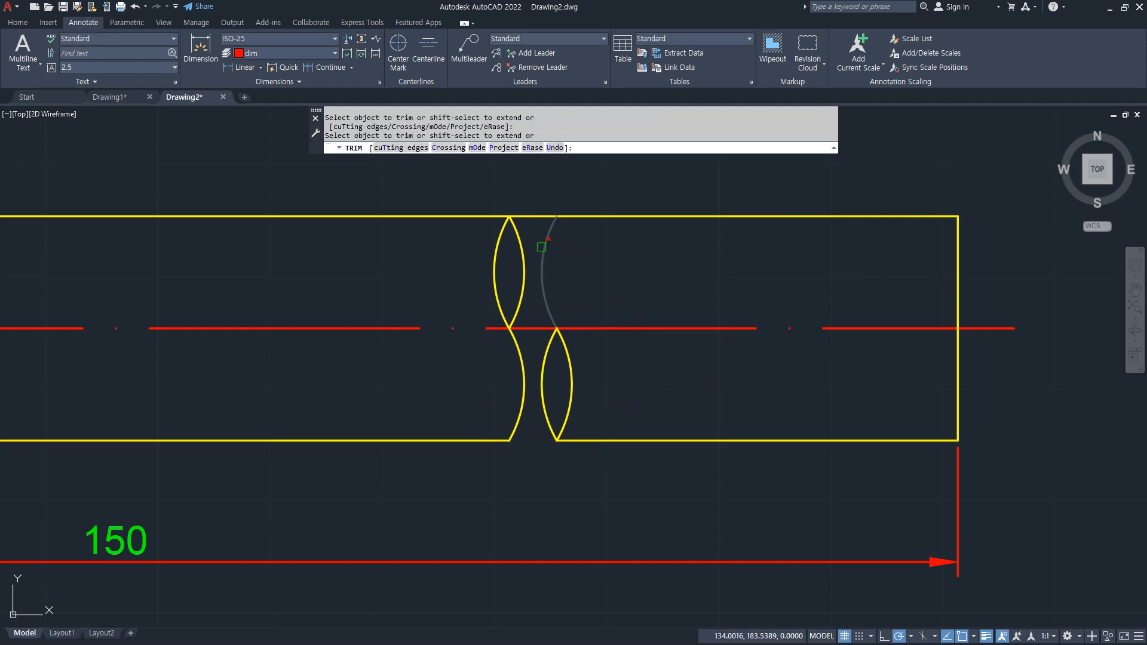
left_click(533, 215)
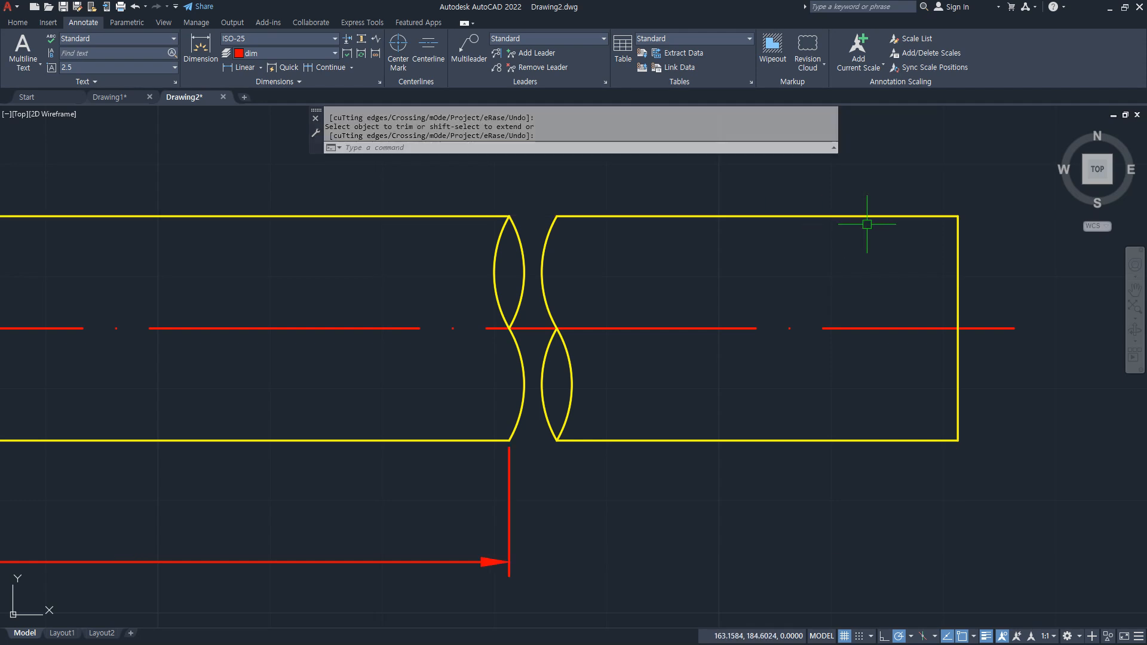
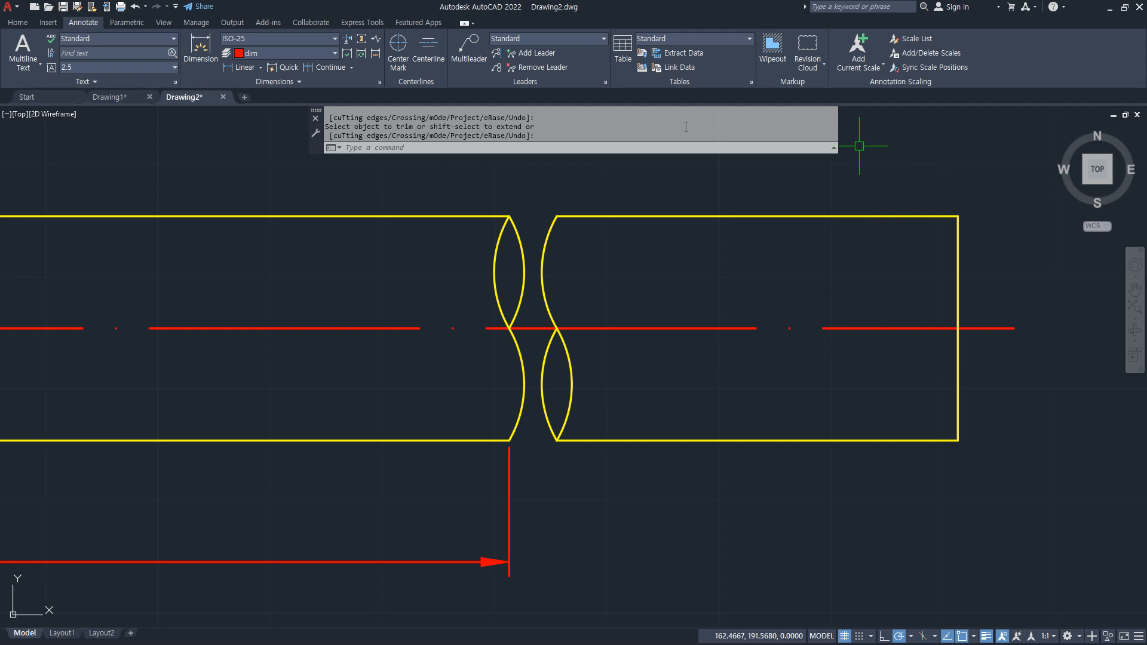
- Stretch the length dimension's origin from the break back to the bar's lower-right corner
key("Escape")
left_click(509, 483)
left_click(509, 440)
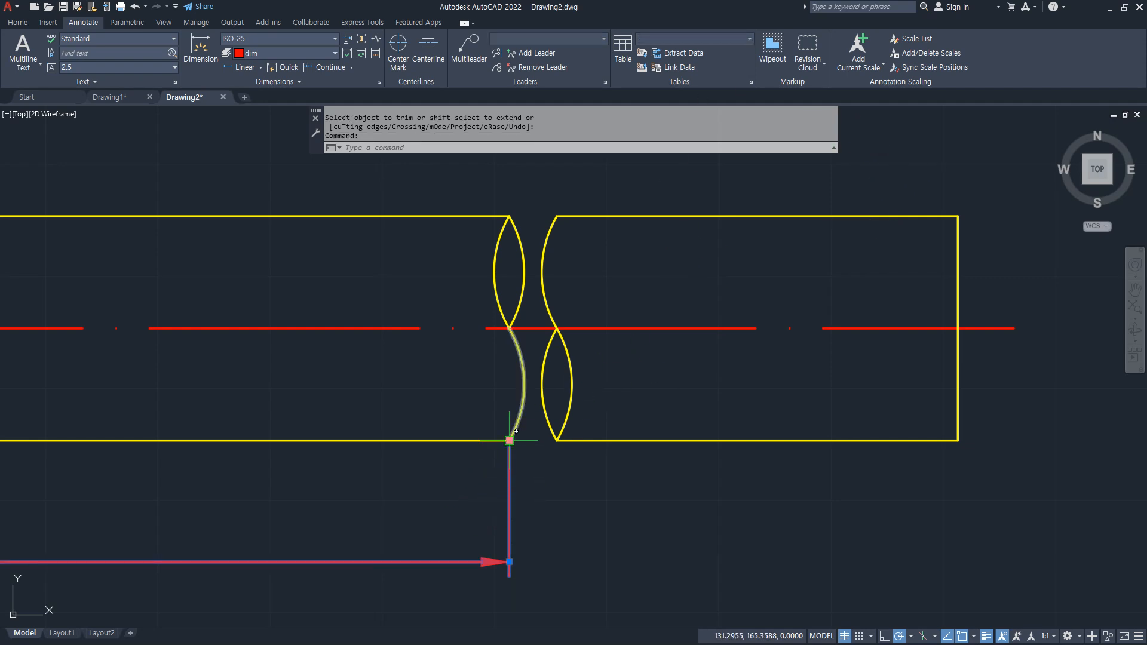
left_click(956, 440)
key("Escape")
scroll(430, 454, "down", 3)
mouse_move(417, 456)
middle_mouse_down()
mouse_move(590, 452)
mouse_move(576, 451)
middle_mouse_up()
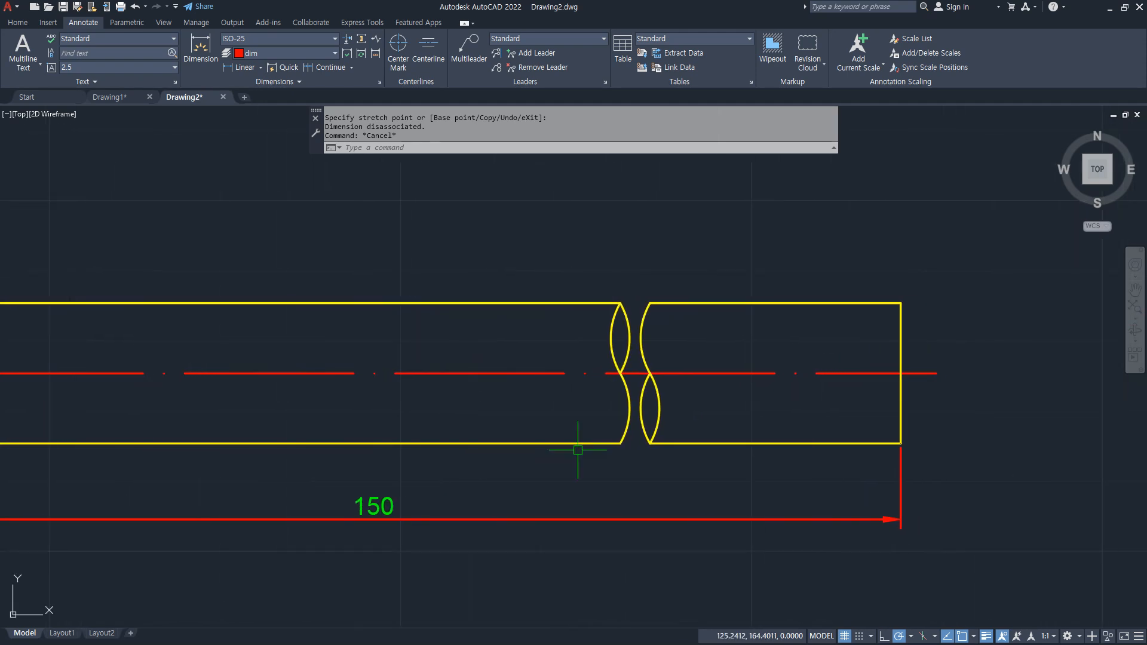
mouse_move(633, 270)
left_mouse_down()
mouse_move(568, 313)
mouse_move(653, 487)
mouse_move(663, 267)
mouse_move(583, 258)
left_mouse_up()
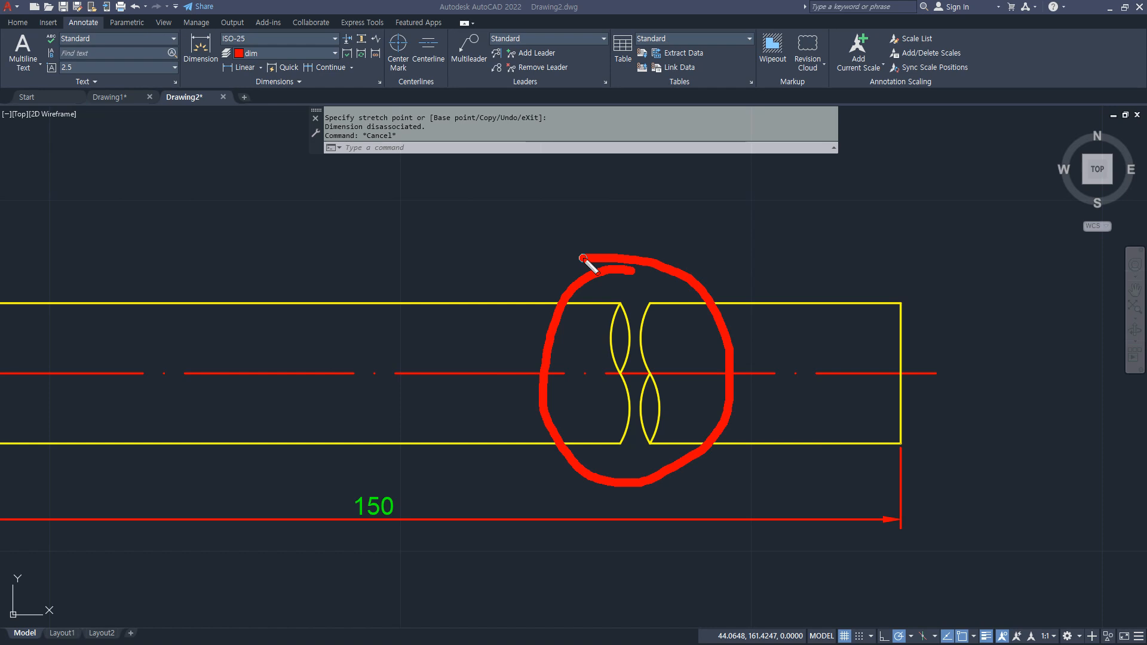
mouse_move(630, 471)
left_mouse_down()
mouse_move(574, 317)
mouse_move(706, 479)
left_mouse_up()
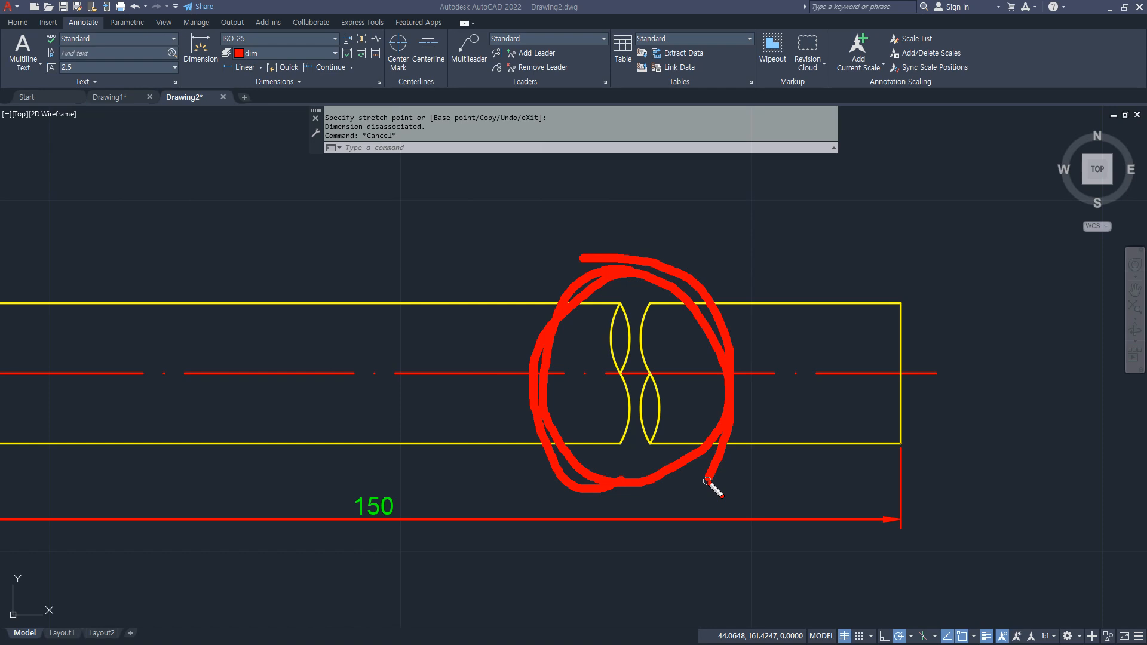
key("Escape")
scroll(614, 502, "down", 2)
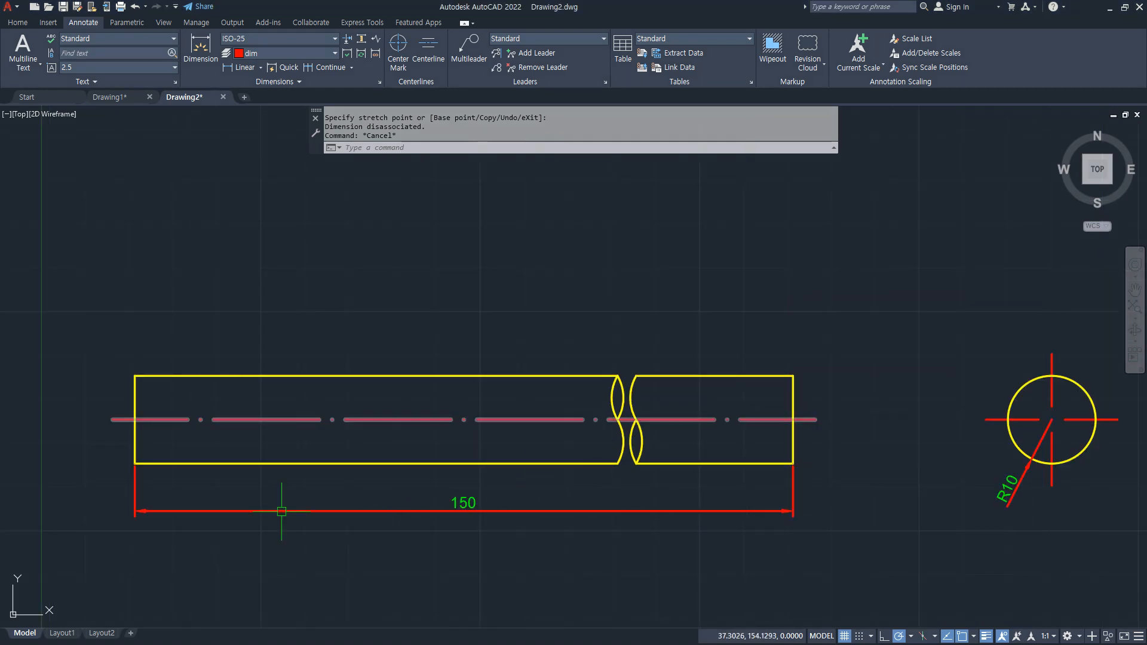
left_click_drag(98, 470, 110, 516)
left_click_drag(794, 490, 792, 535)
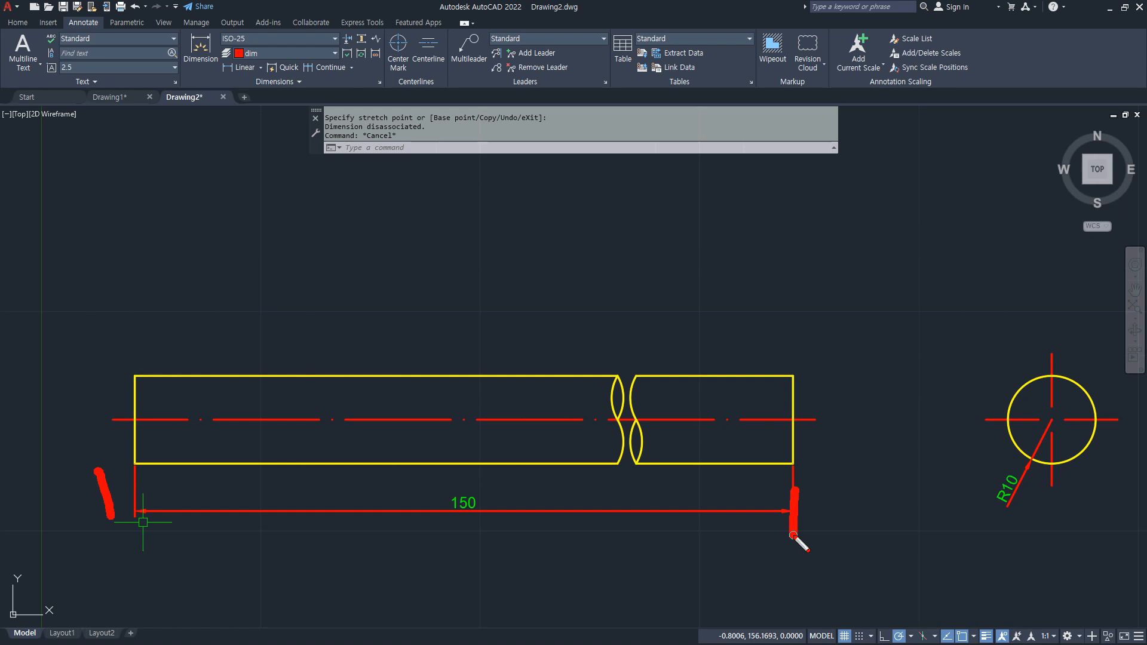
key("Escape")
- Change the text of the bar's length dimension to 1,500
key("F2")
left_click(469, 502)
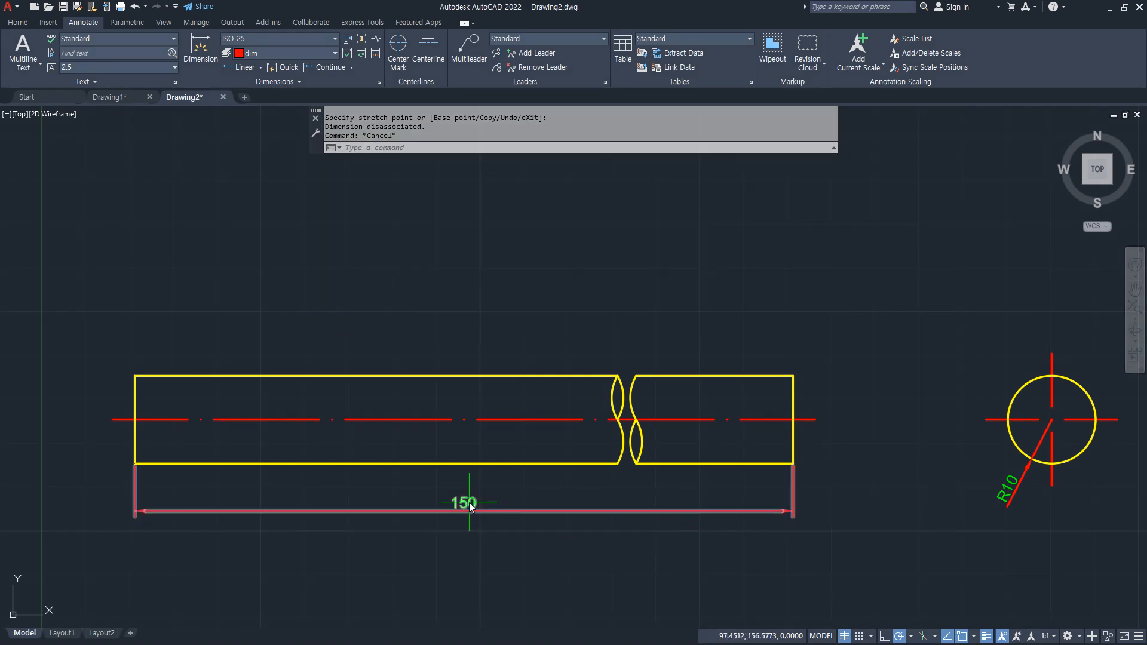
type("ed")
key("Return")
left_click(464, 504)
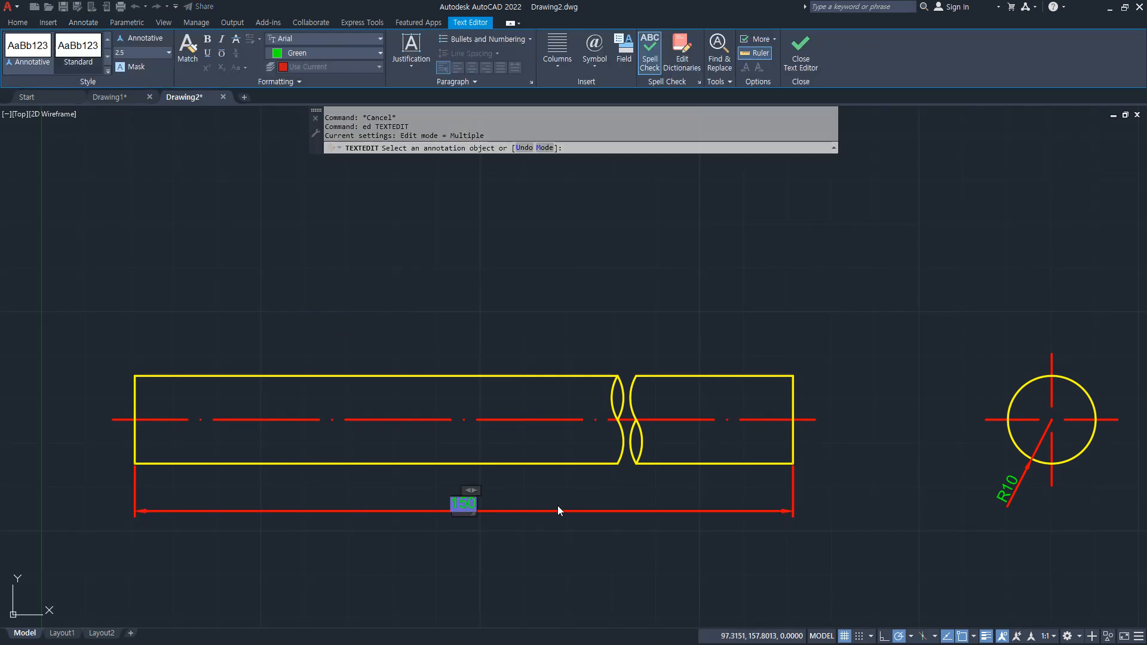
type("1500150")
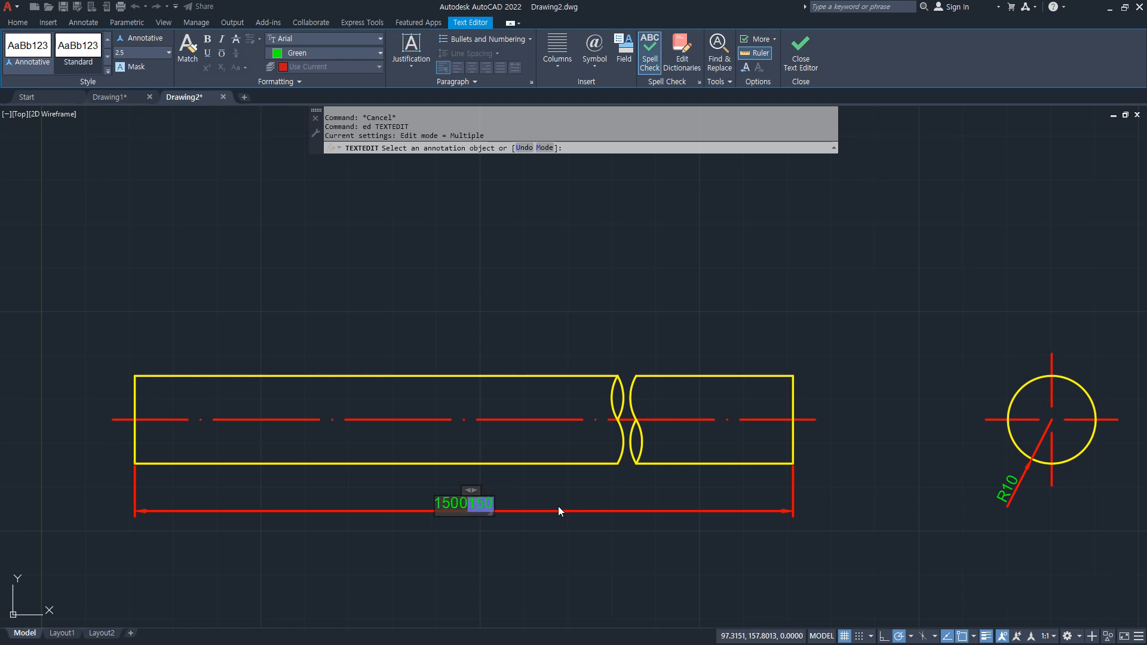
key("Delete")
key("Left")
key("Left")
key("Left")
type(",")
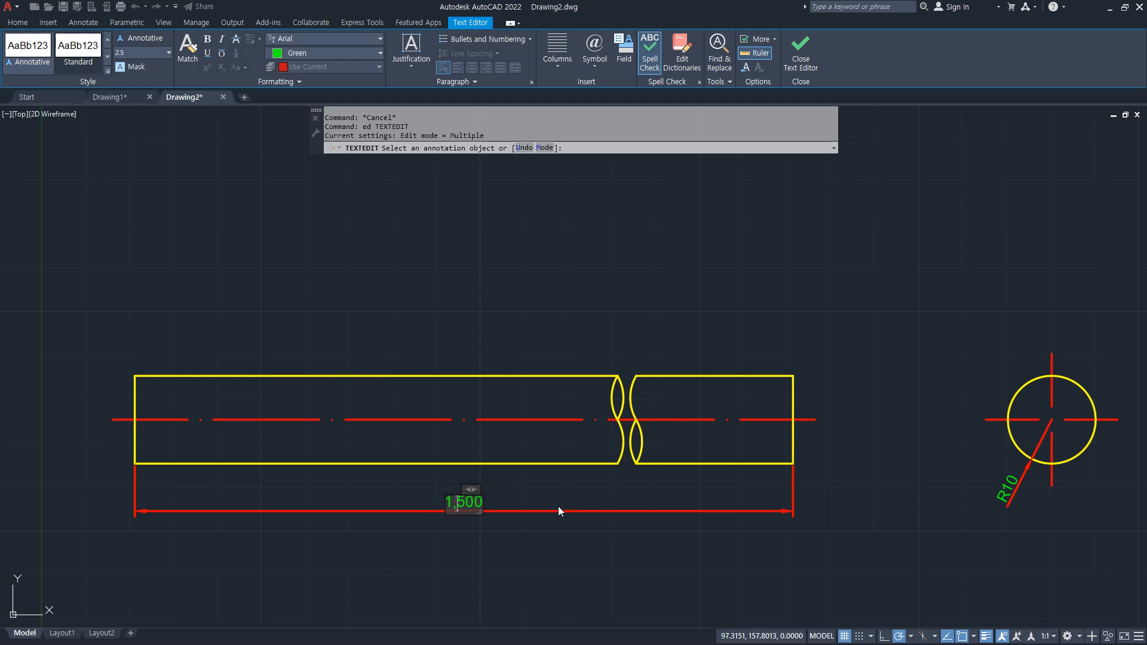
key("ctrl+Return")
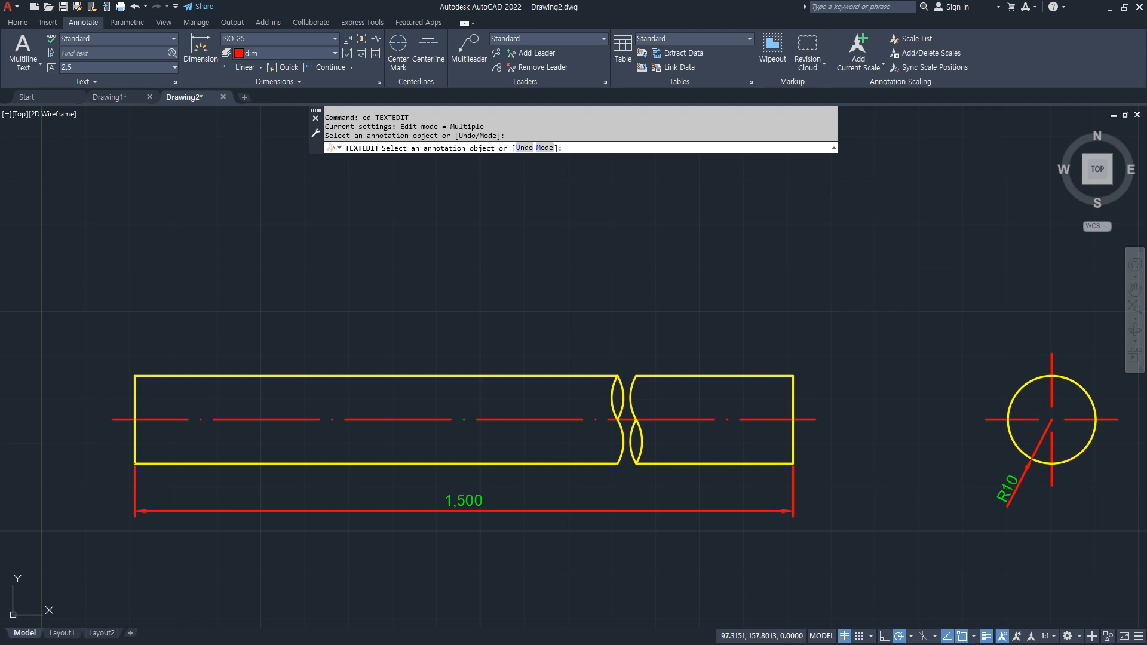
mouse_move(651, 478)
left_mouse_down()
mouse_move(661, 468)
mouse_move(645, 456)
mouse_move(638, 468)
left_mouse_up()
mouse_move(646, 530)
left_mouse_down()
mouse_move(682, 507)
mouse_move(644, 536)
left_mouse_up()
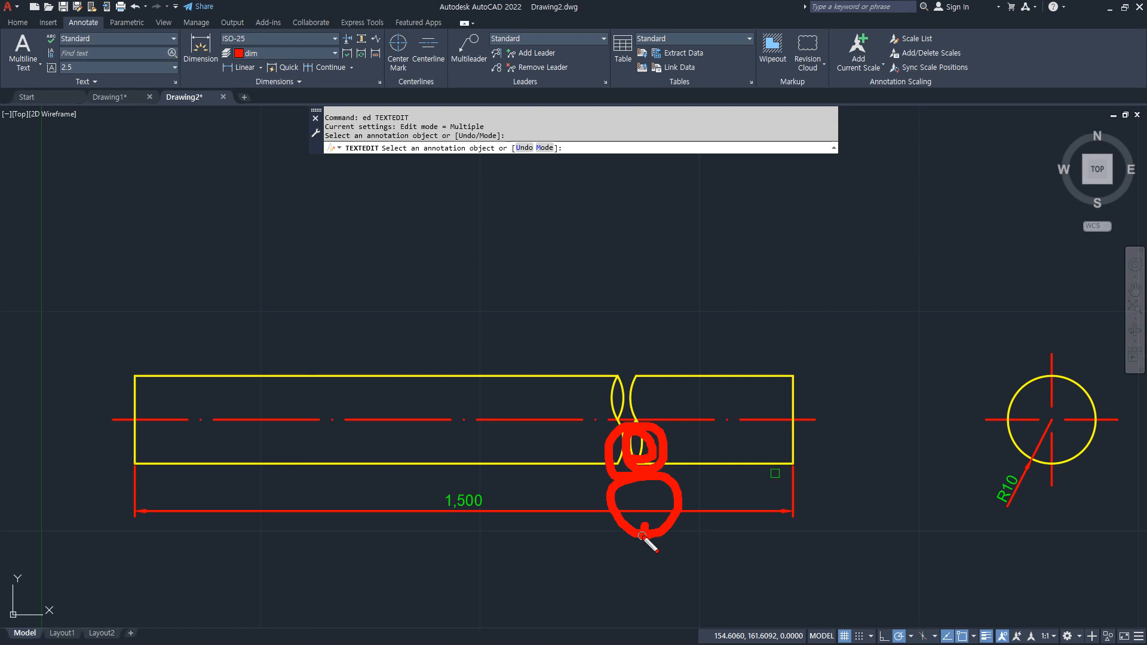
key("Escape")
key("alt")
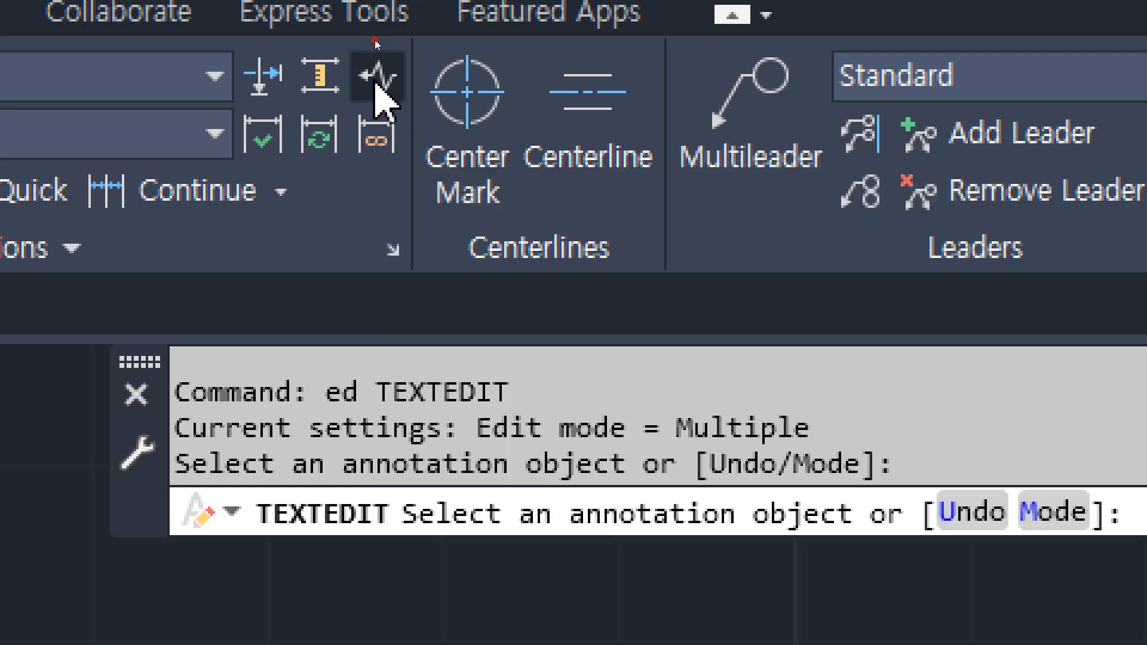
- Add a jog to the 1,500 dimension line directly below the bar's break
left_click(375, 83)
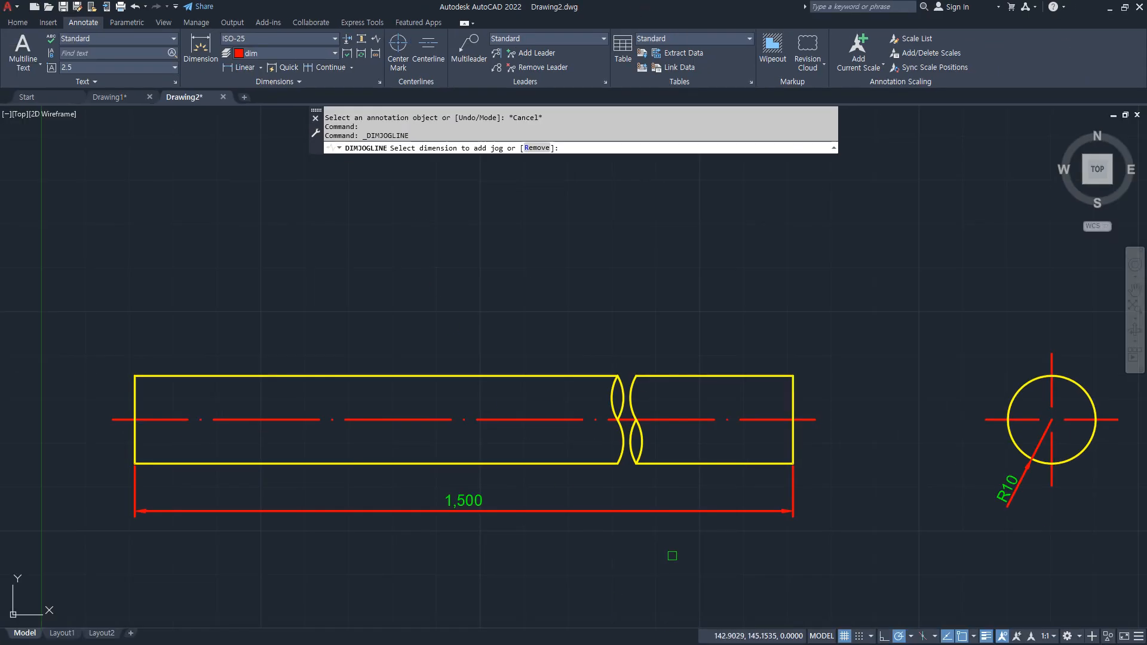
left_click(628, 508)
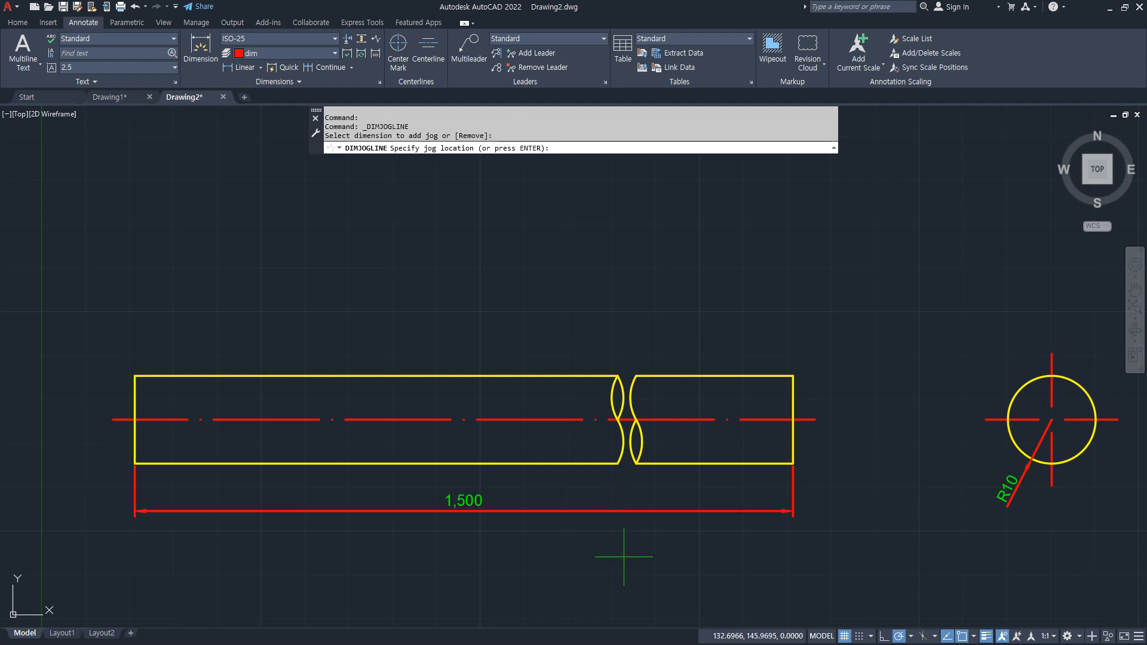
scroll(627, 590, "up", 4)
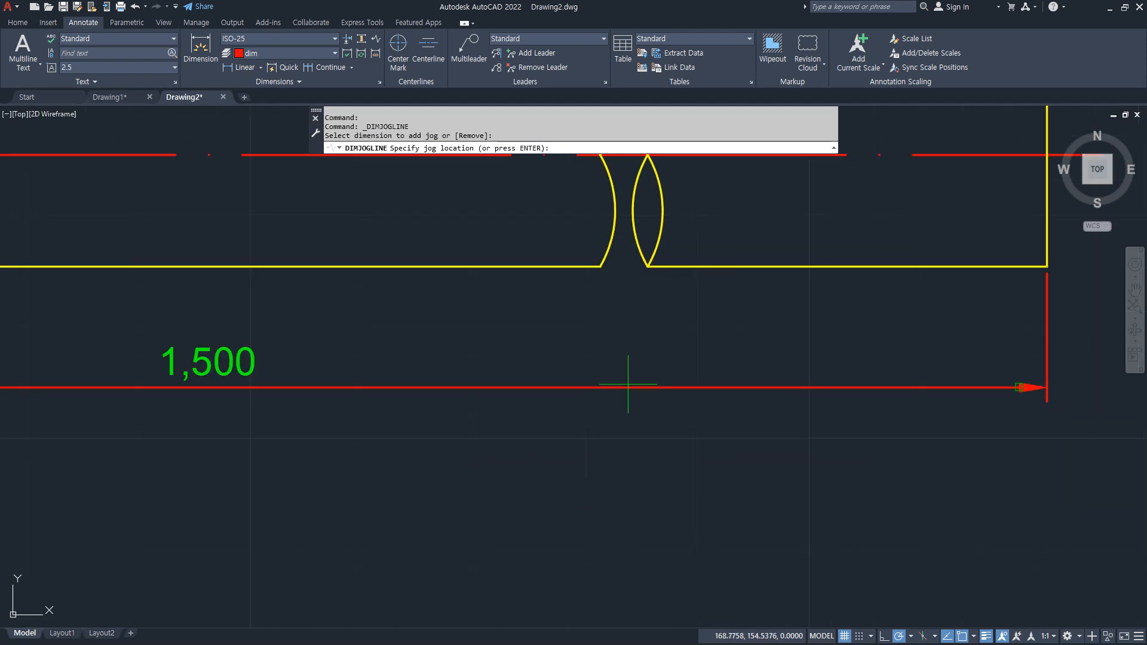
mouse_move(1035, 412)
left_mouse_down()
mouse_move(1003, 409)
mouse_move(1025, 403)
left_mouse_up()
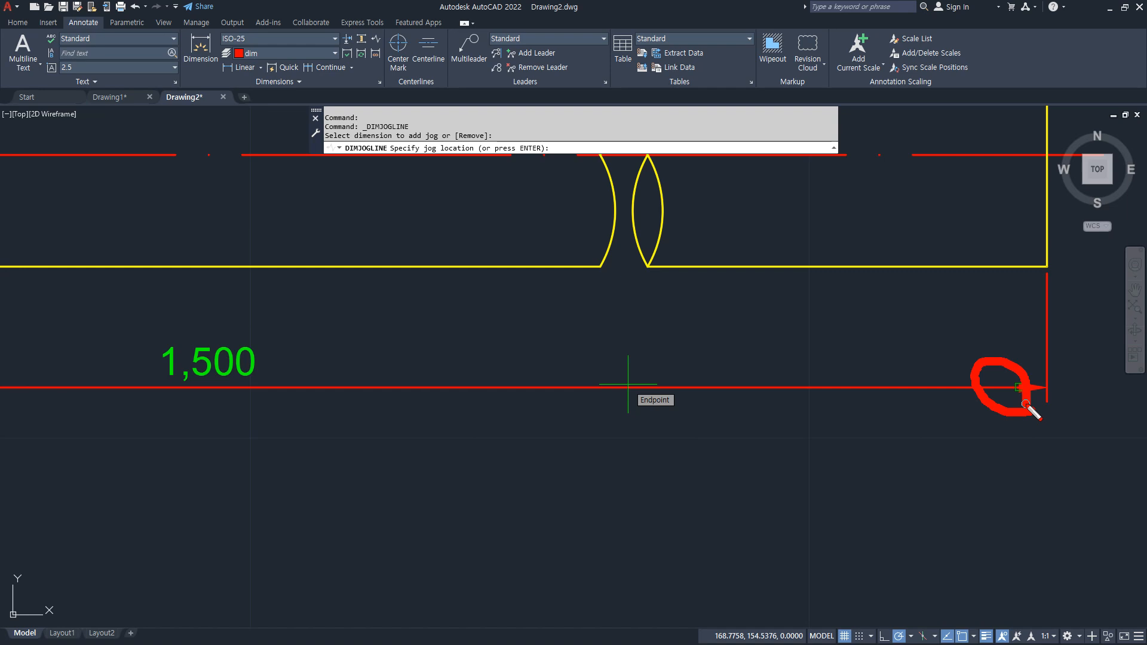
key("Escape")
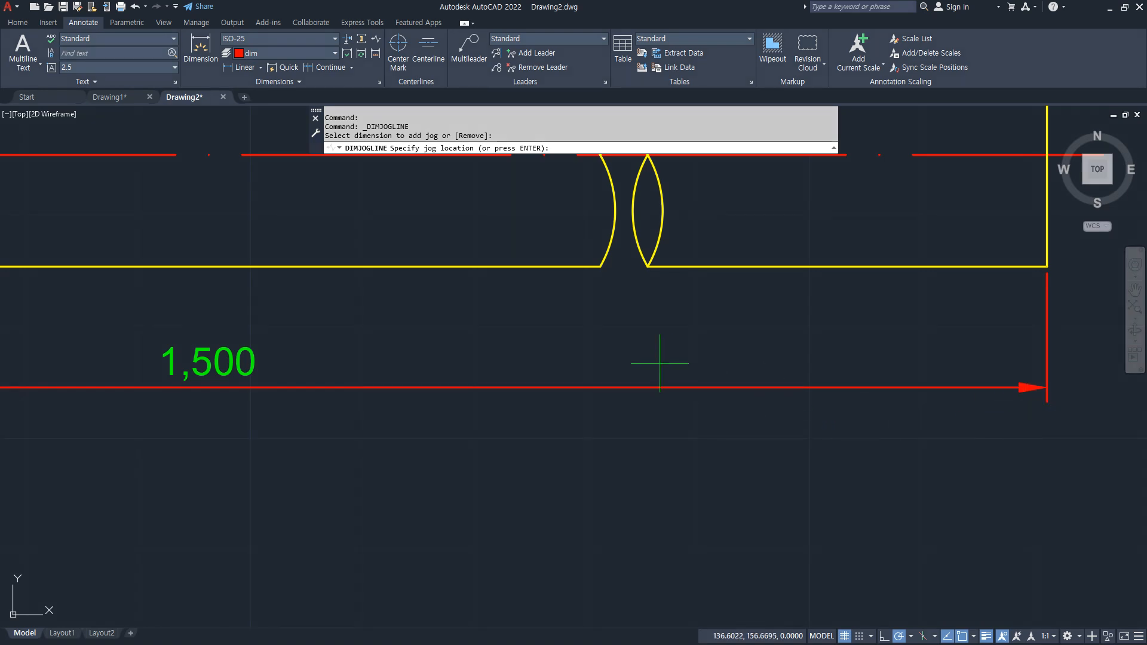
left_click(635, 434)
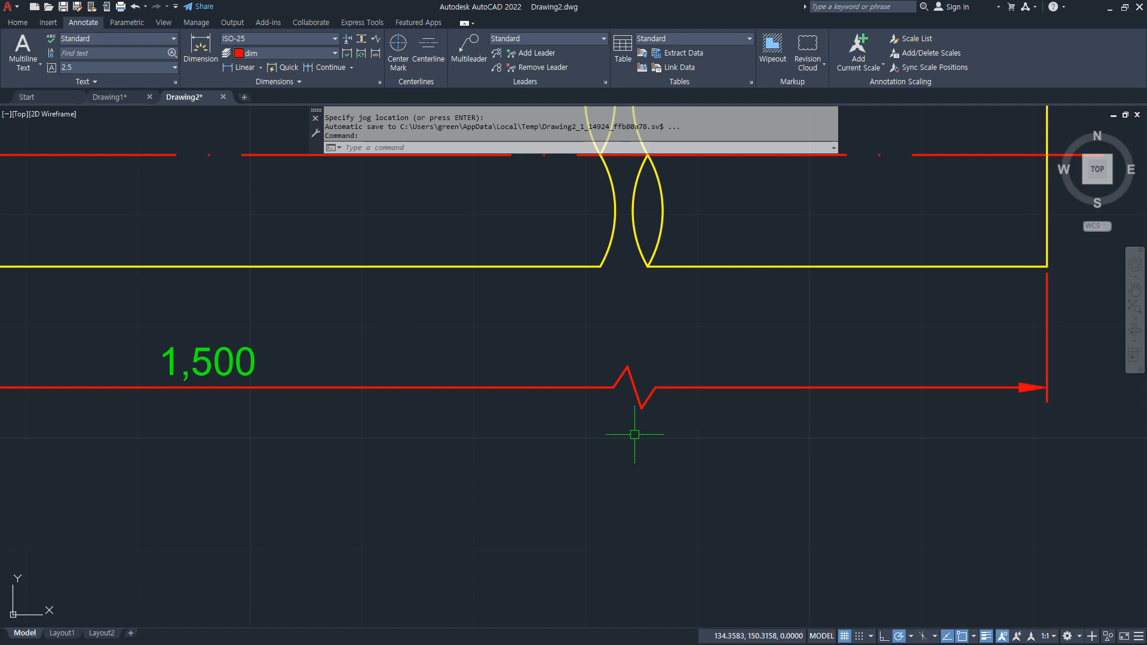
scroll(634, 434, "down", 2)
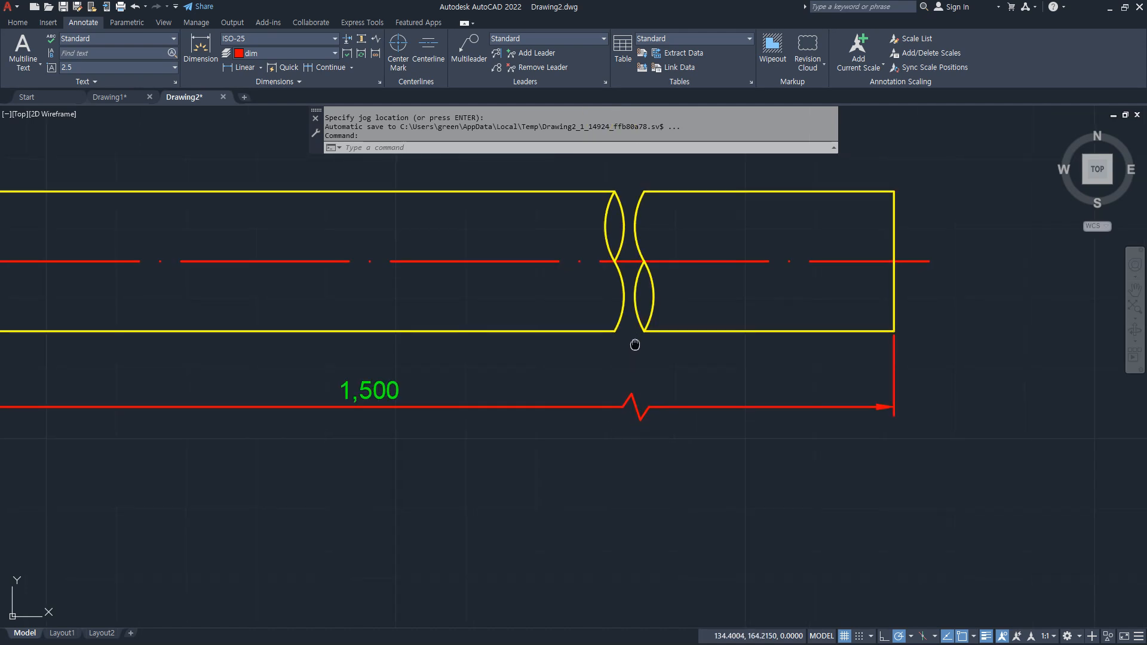
mouse_move(643, 408)
left_mouse_down()
mouse_move(635, 249)
mouse_move(663, 472)
left_mouse_up()
left_click_drag(643, 275, 599, 332)
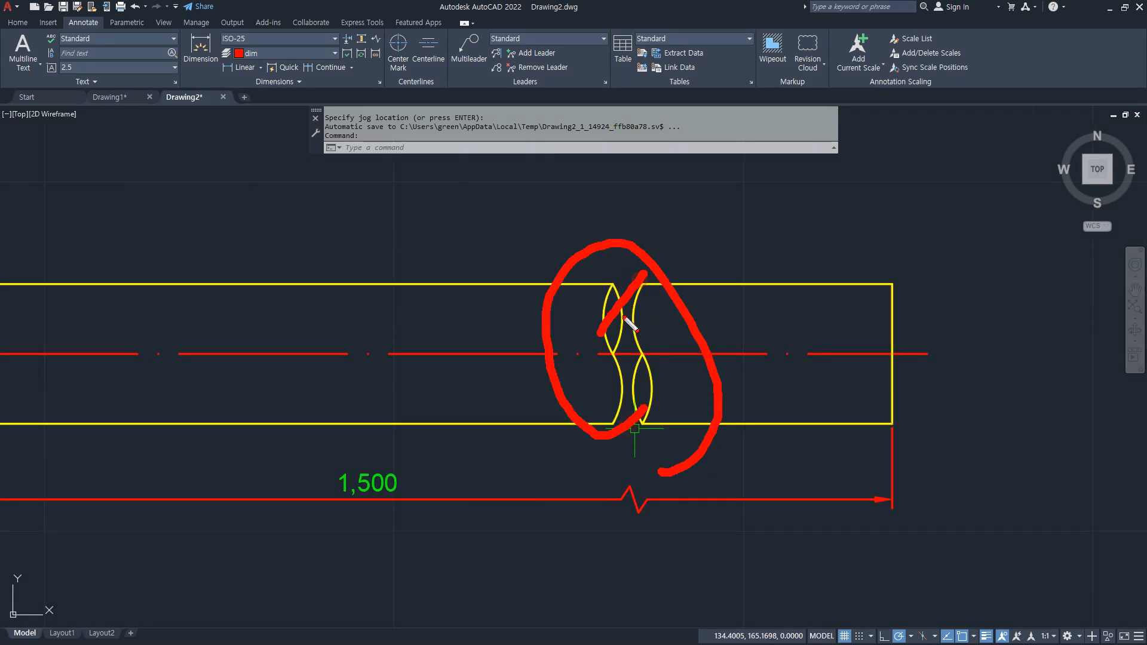
left_click_drag(656, 304, 610, 382)
left_click_drag(661, 354, 615, 421)
left_click_drag(683, 399, 647, 445)
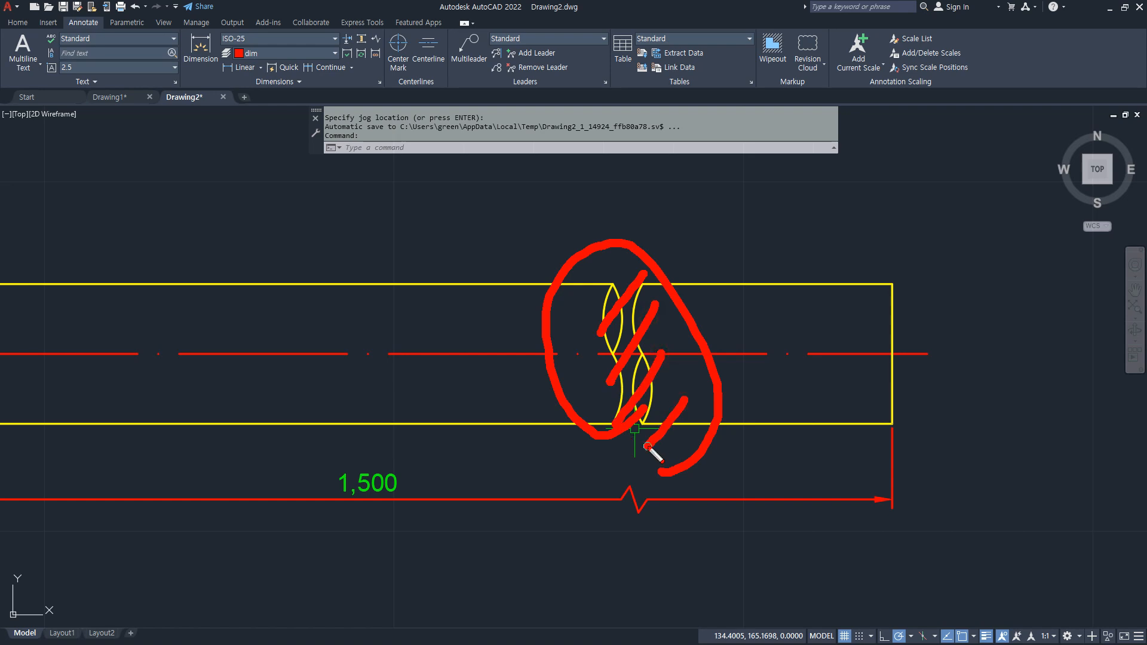
left_click_drag(647, 560, 660, 558)
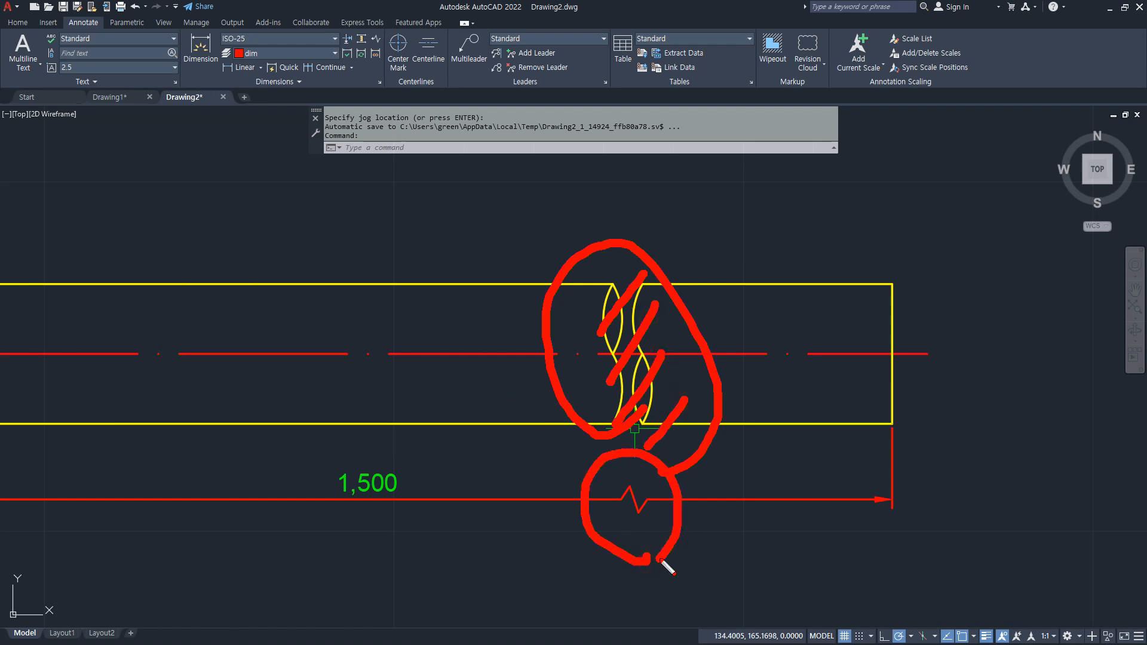
left_click_drag(901, 436, 902, 545)
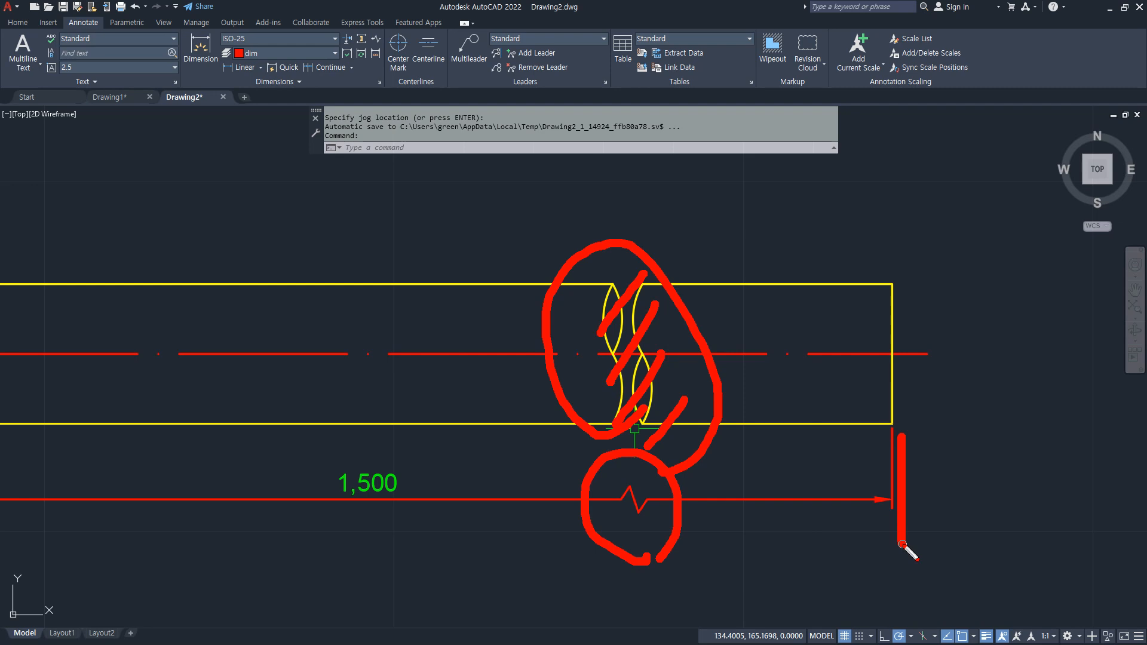
key("Escape")
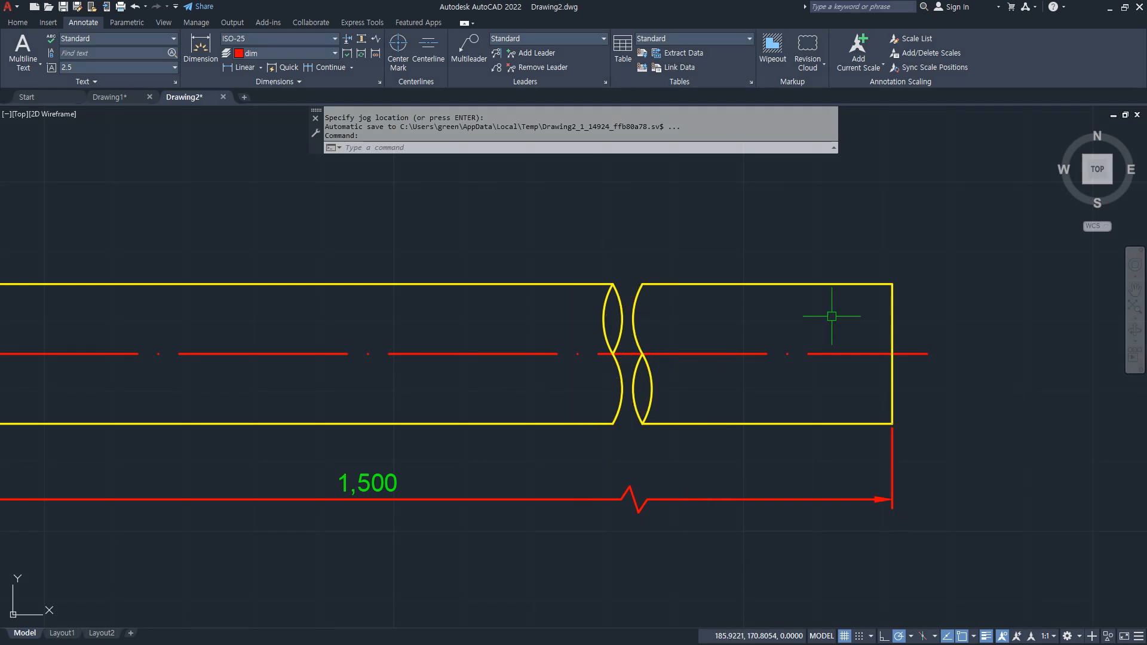
left_click(285, 80)
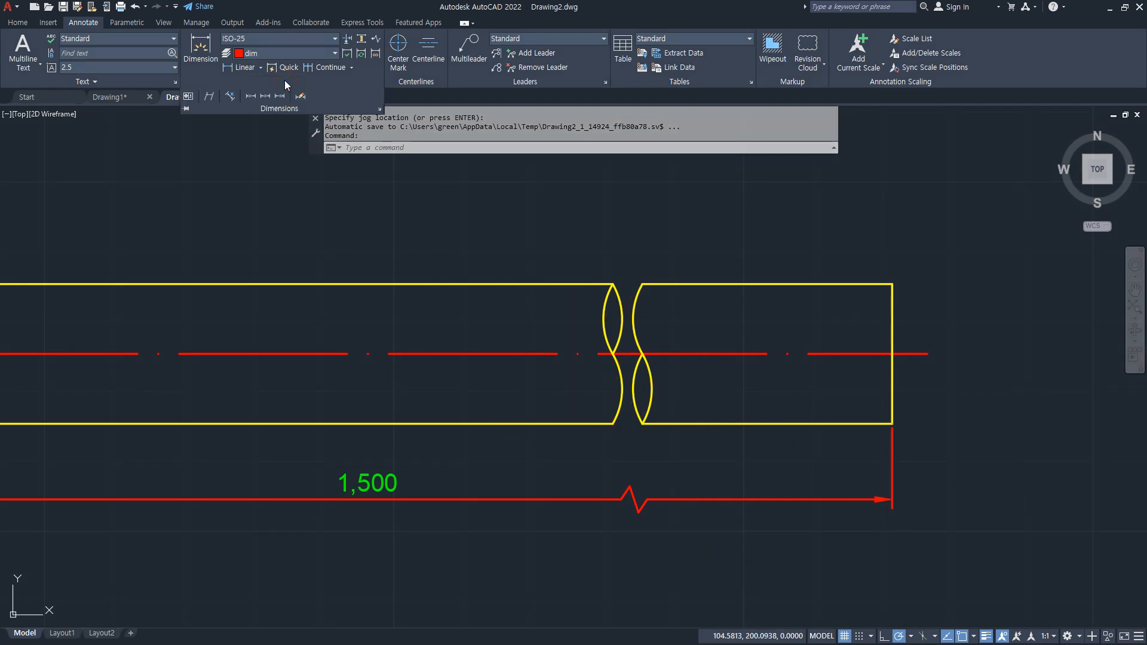
left_click(281, 67)
left_click(262, 68)
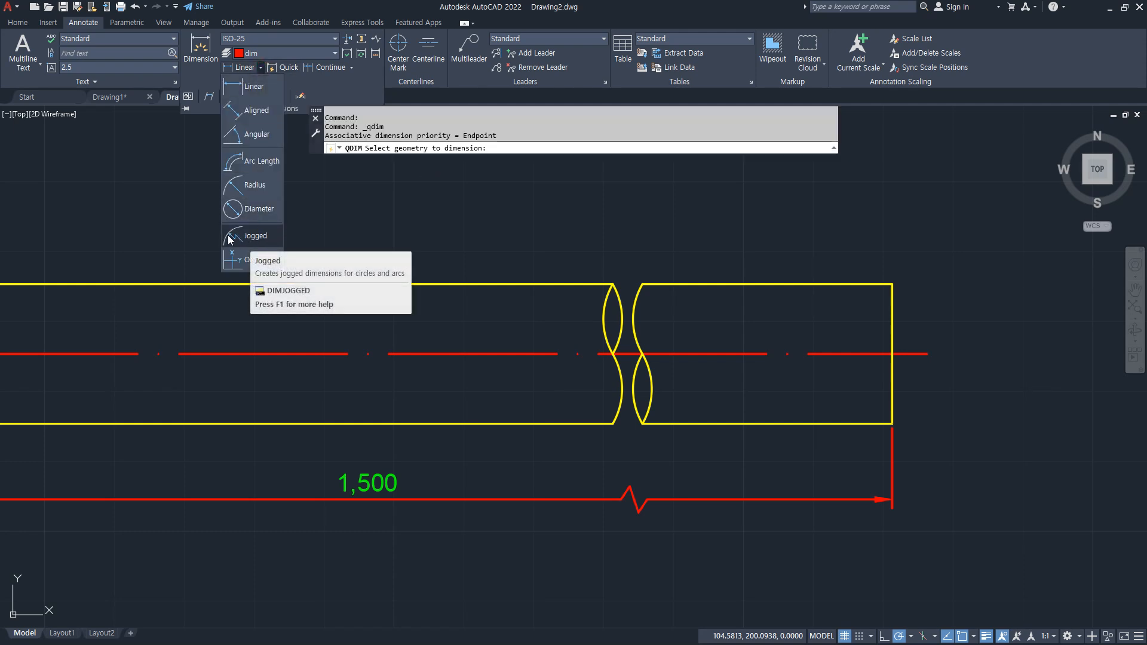
key("alt")
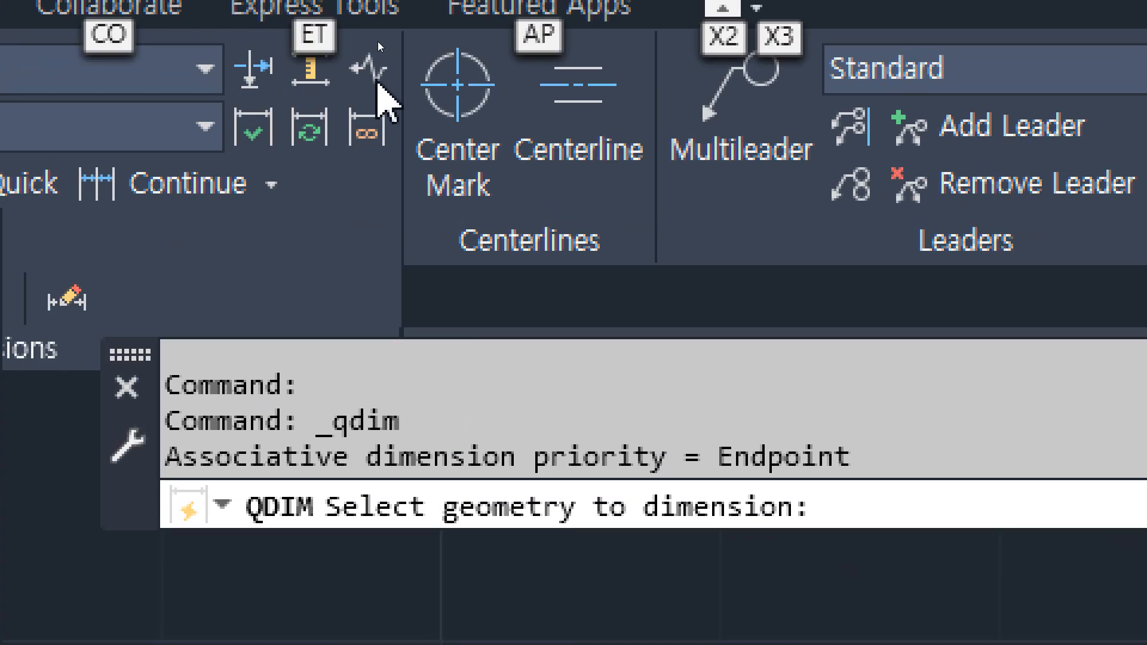
key("Escape")
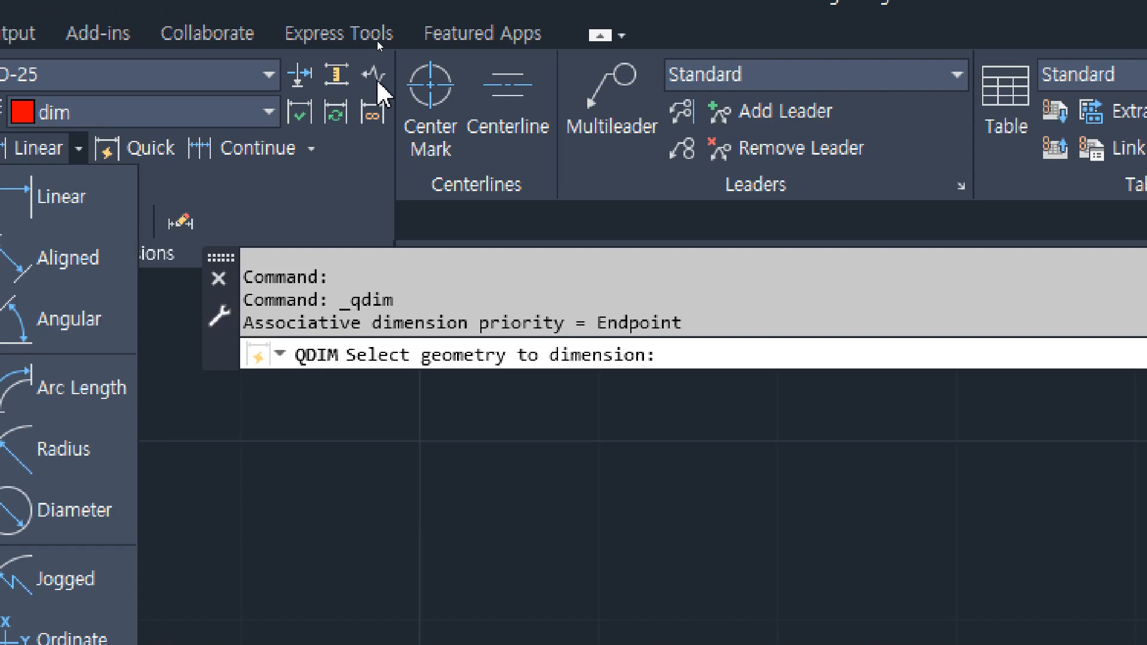
key("Escape")
key("Escape")
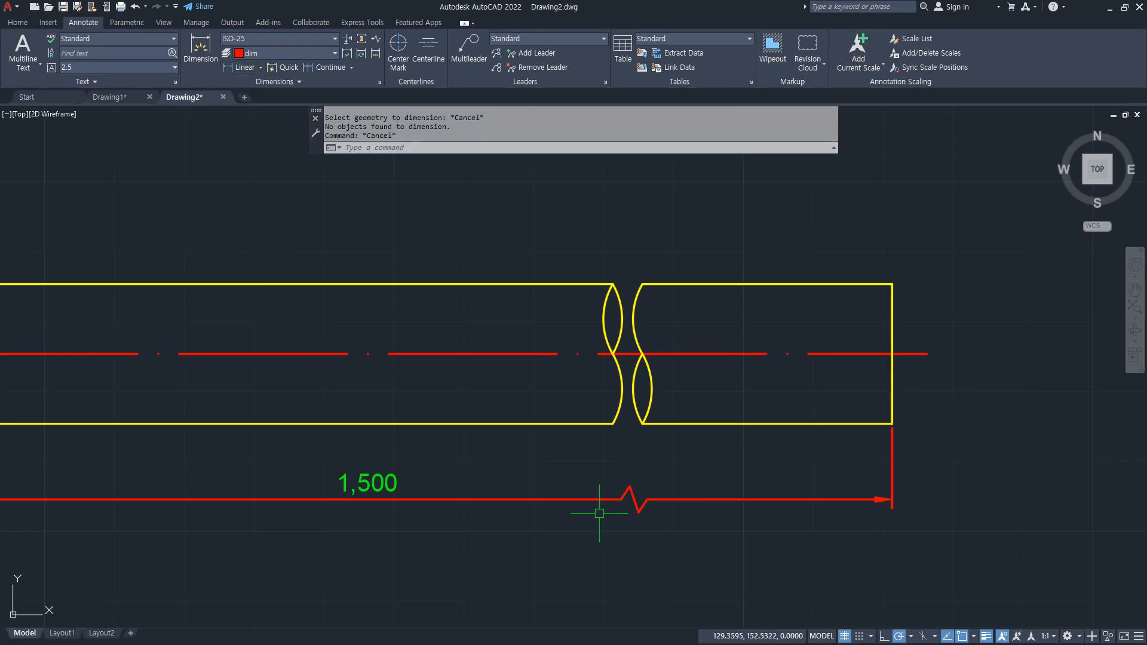
- Copy one object from Drawing2 into empty space in Drawing1 to bring in the dim layer, and erase the pasted copy
key("ctrl+Tab")
scroll(531, 418, "up", 4)
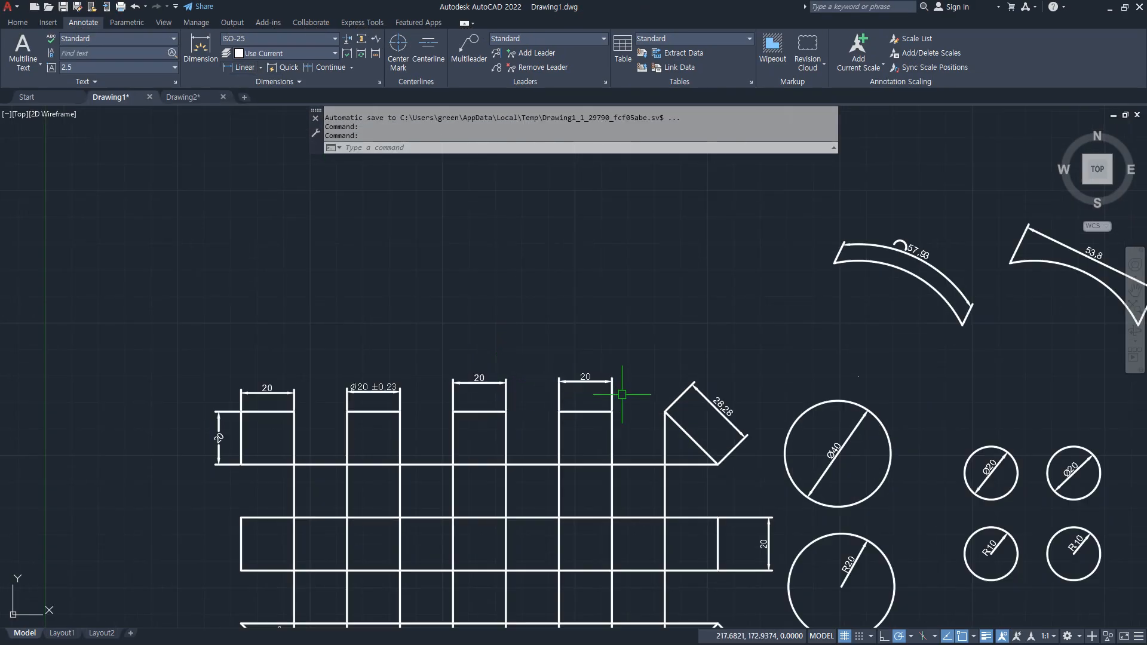
left_click(206, 96)
key("ctrl+c")
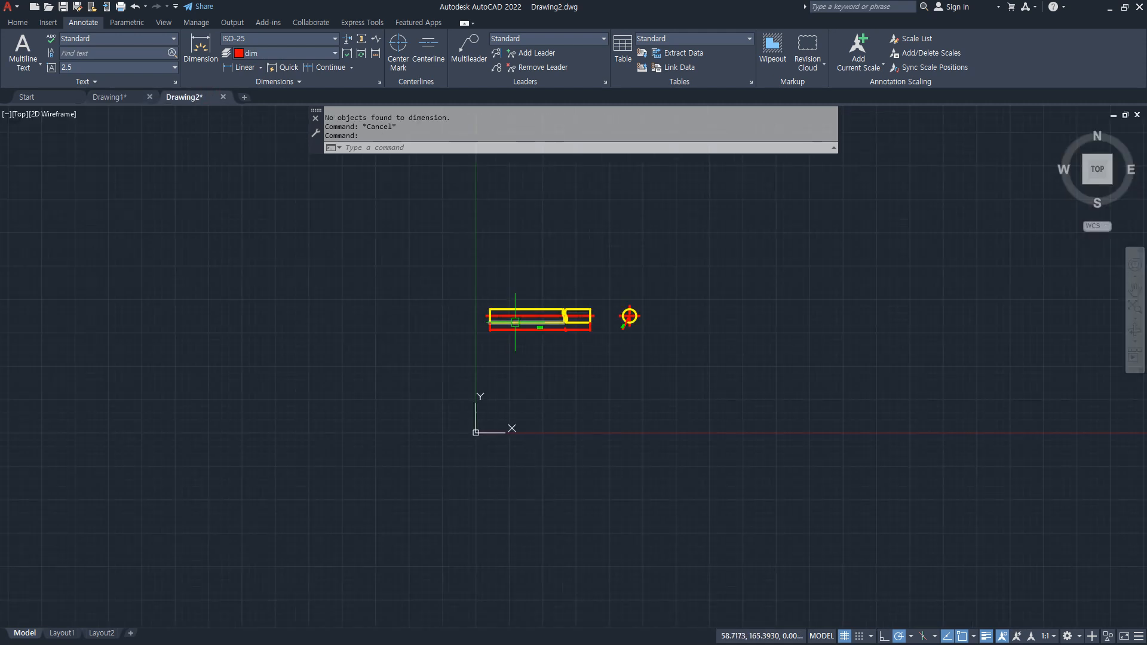
left_click(123, 98)
key("ctrl+v")
left_click(142, 282)
left_click(417, 294)
left_click(276, 192)
type("e")
key("Return")
- Set the text color of the ISO-25 dimension style to Green
type("D")
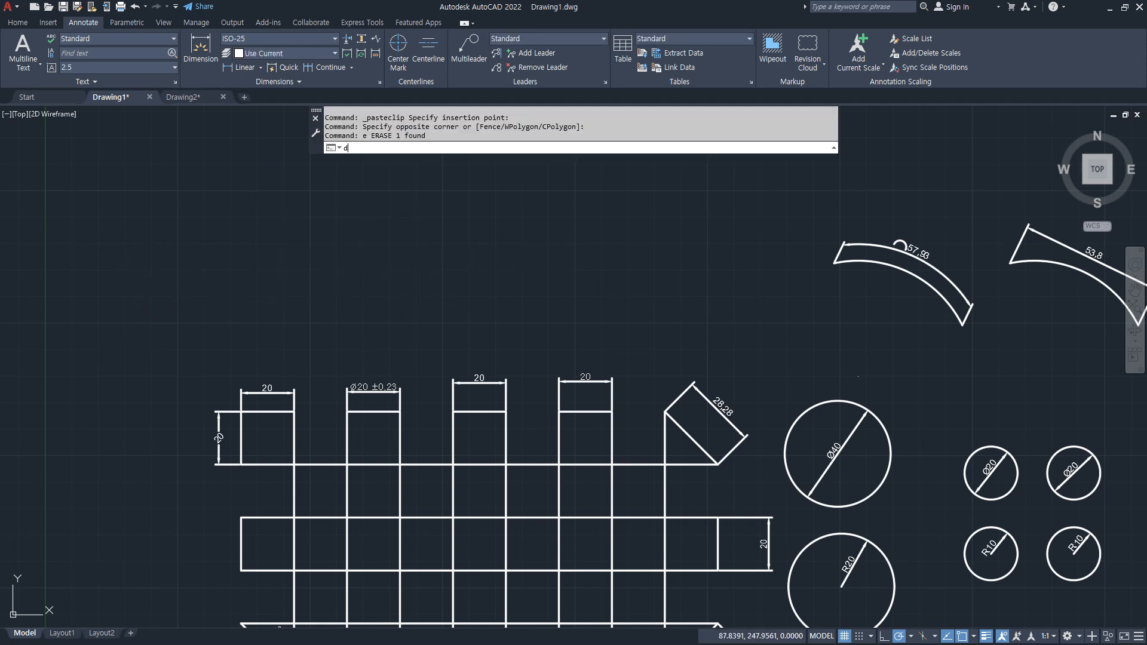
key("Return")
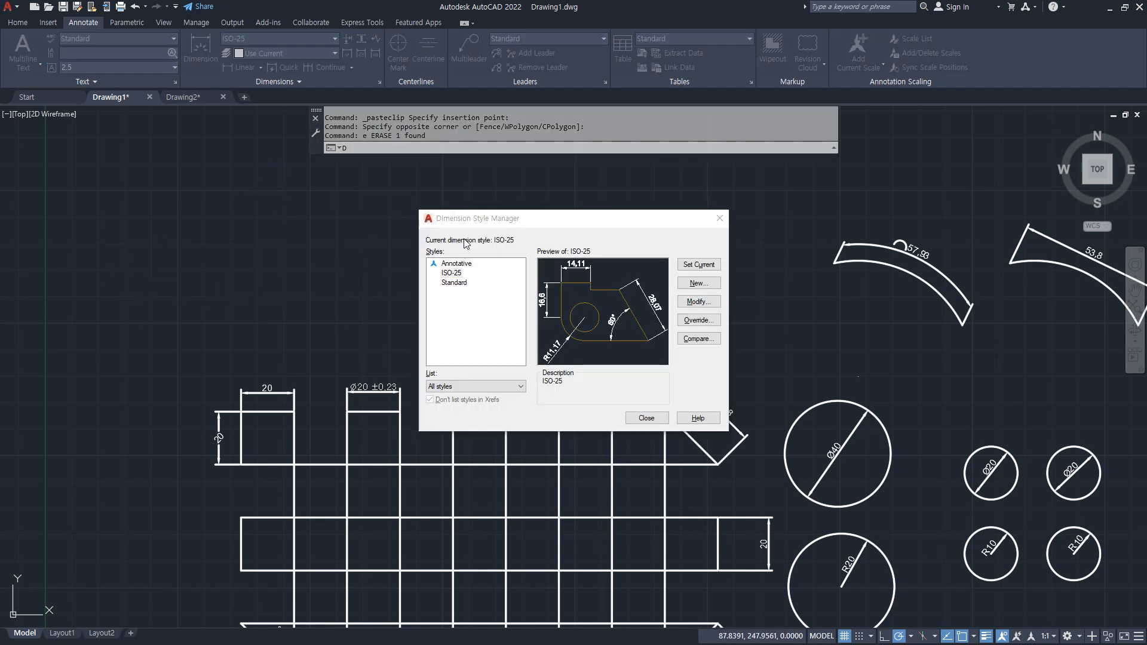
left_click(501, 212)
left_click(501, 259)
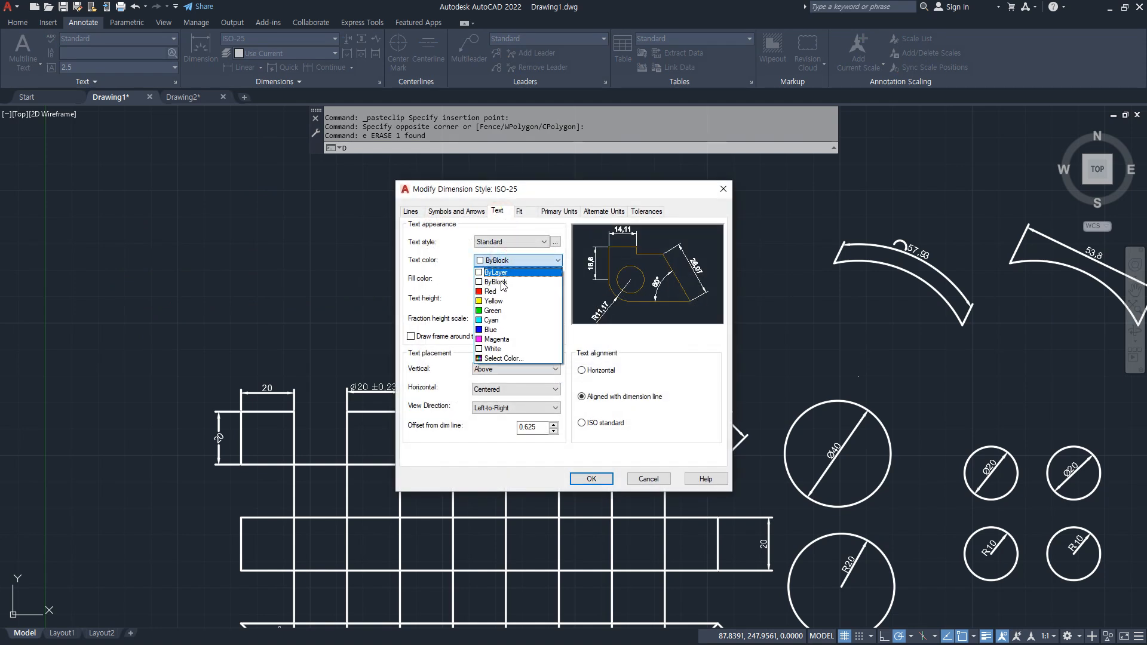
left_click(507, 314)
left_click(603, 477)
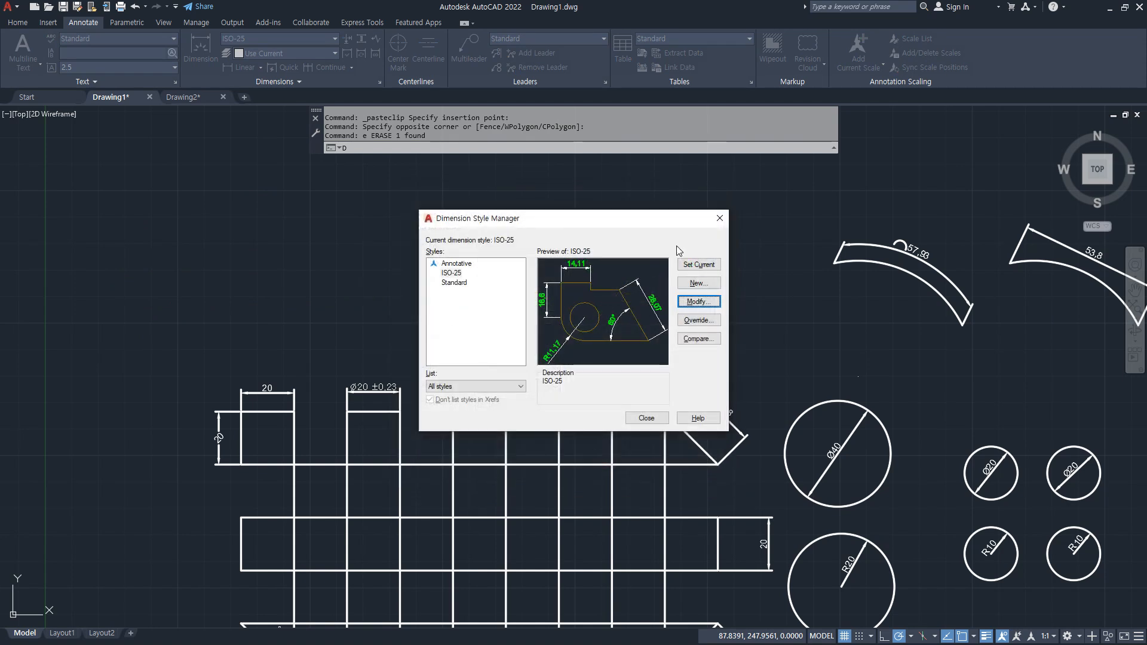
left_click(718, 223)
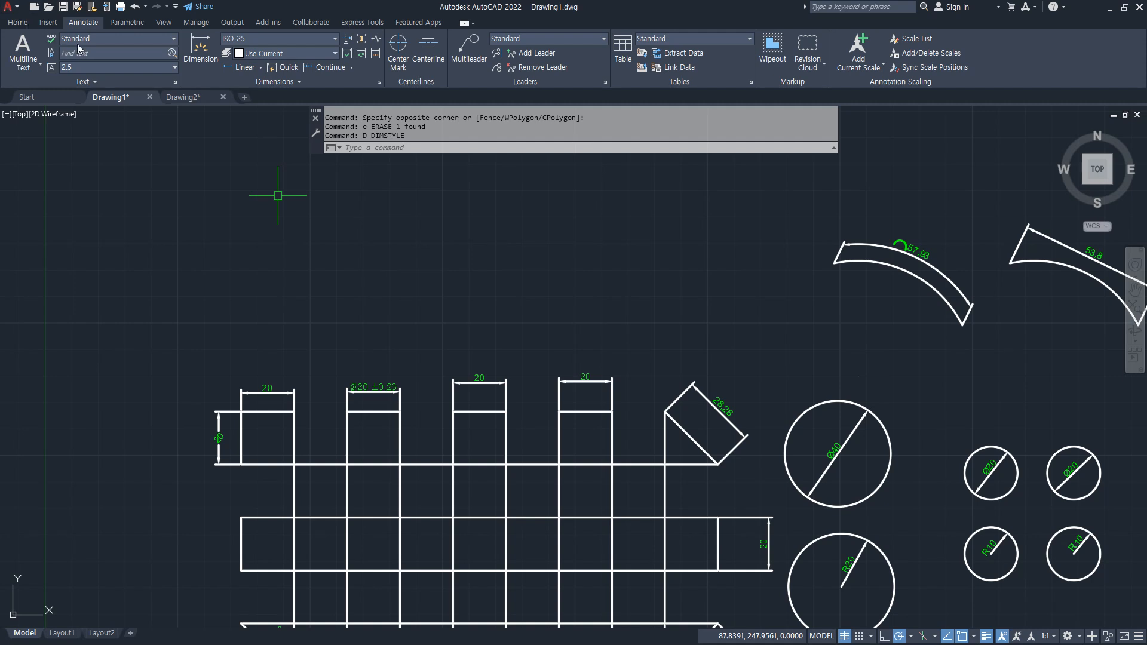
- Make dim the layer on which new dimensions are placed
left_click(285, 53)
left_click(278, 110)
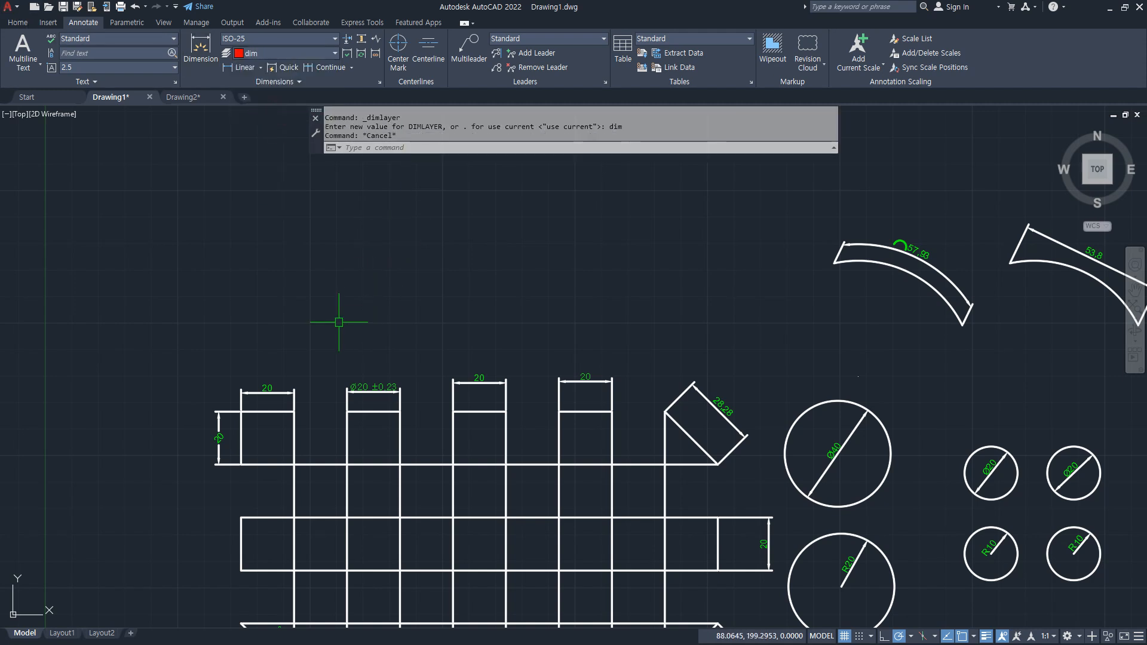
key("Escape")
key("Escape")
- Erase the four horizontal dimensions above the upper row of squares
scroll(298, 414, "up", 2)
left_click(815, 410)
left_click(108, 278)
type("e")
key("Return")
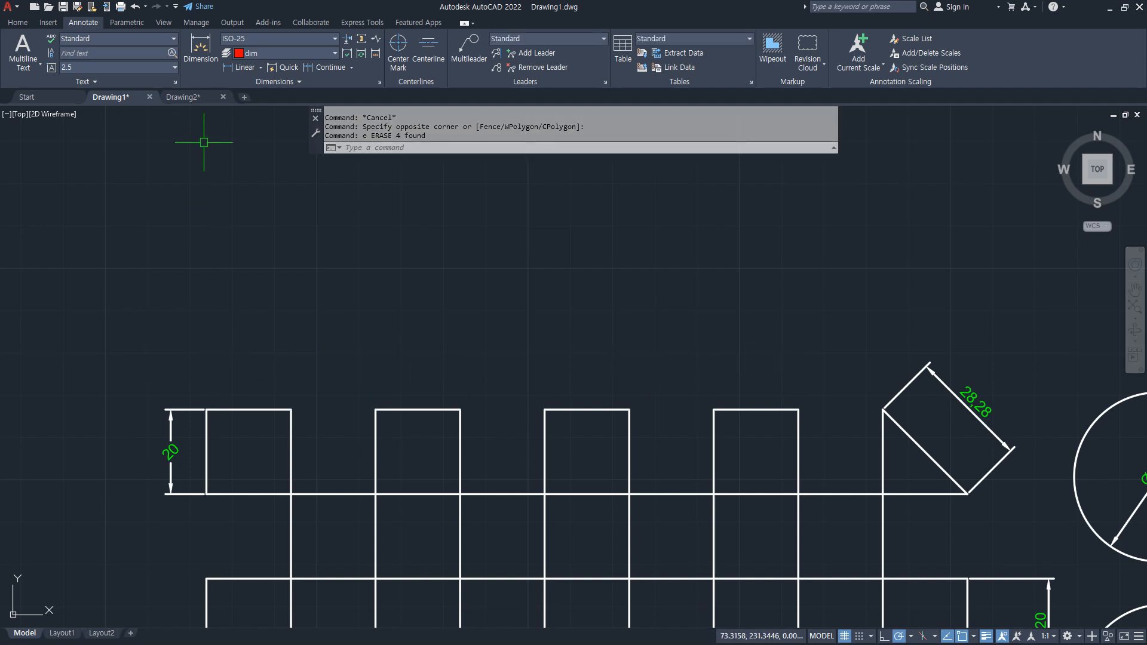
- Add two overlapping linear dimensions between the first two upper squares, one joining their upper-left corners and a lower one joining their upper-right corners
left_click(241, 67)
left_click(206, 410)
left_click(375, 410)
left_click(316, 320)
key("Return")
left_click(291, 409)
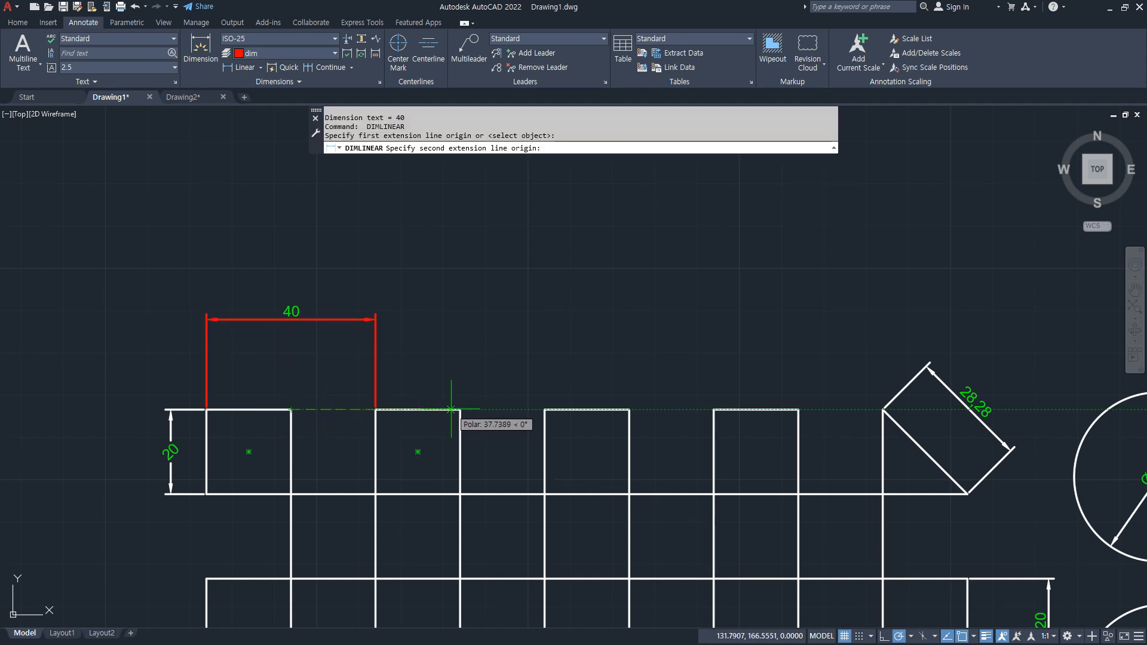
left_click(460, 410)
left_click(446, 359)
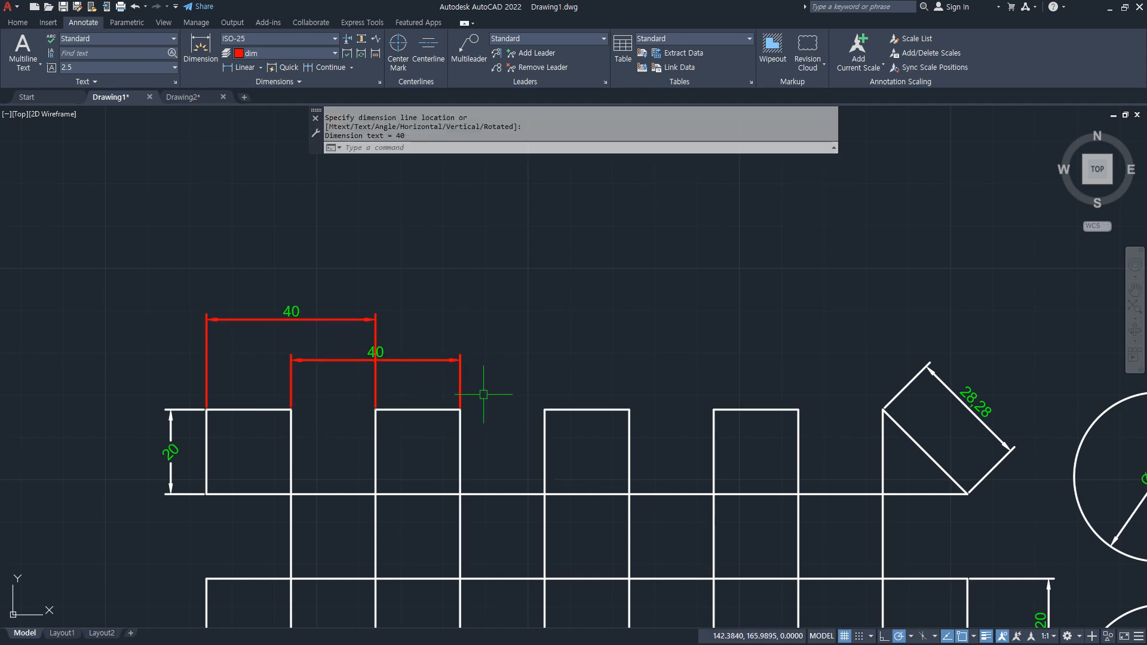
- Break the higher dimension's right extension line where it crosses the lower dimension, using the lower dimension as the breaking object
scroll(391, 397, "up", 4)
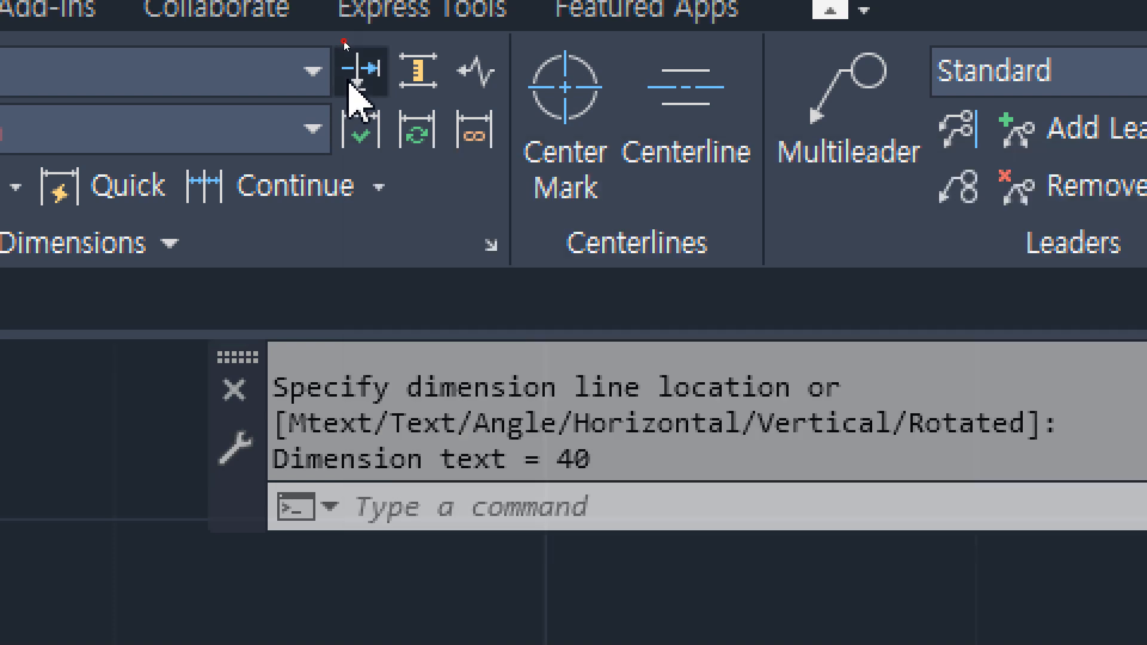
left_click(349, 84)
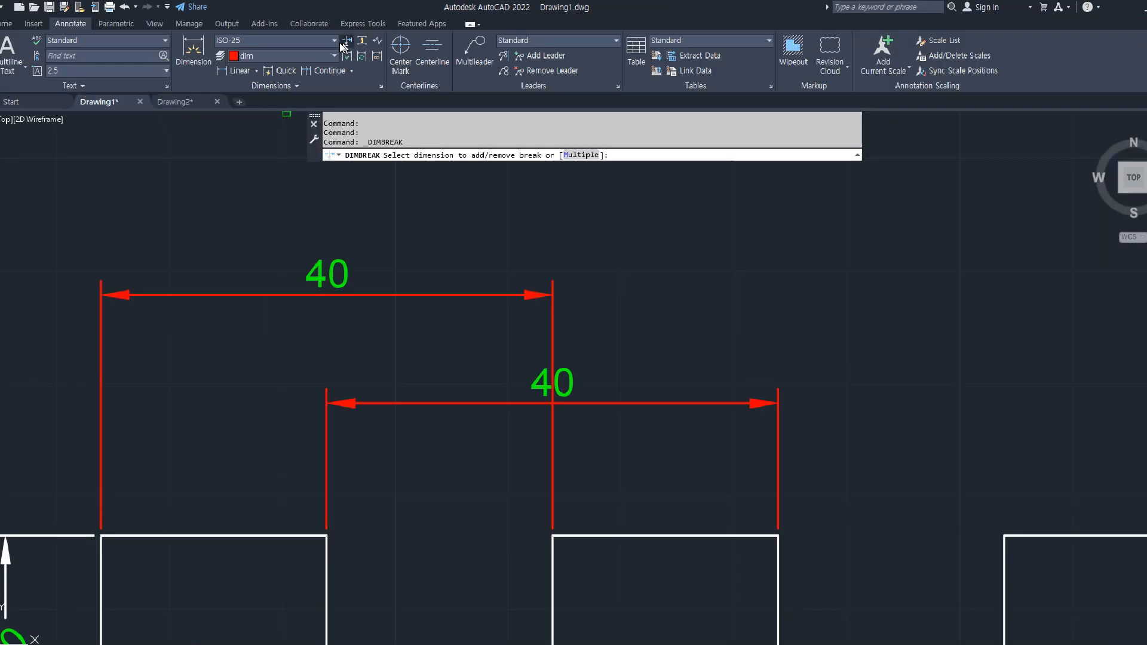
left_click_drag(500, 261, 519, 262)
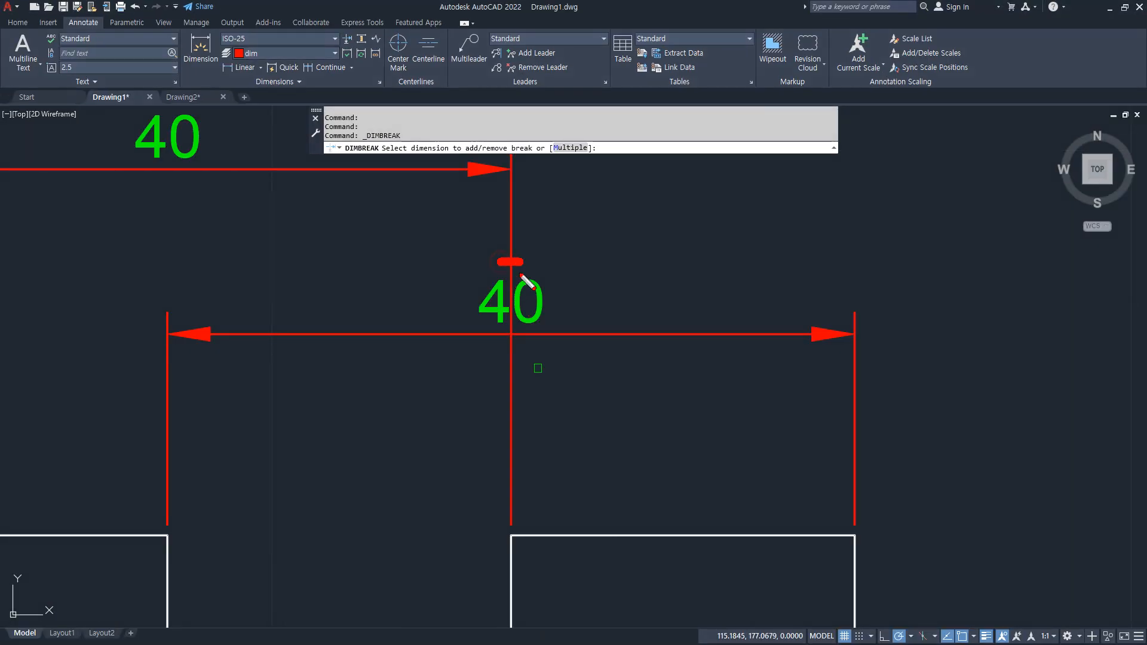
left_click_drag(506, 359, 537, 362)
key("Escape")
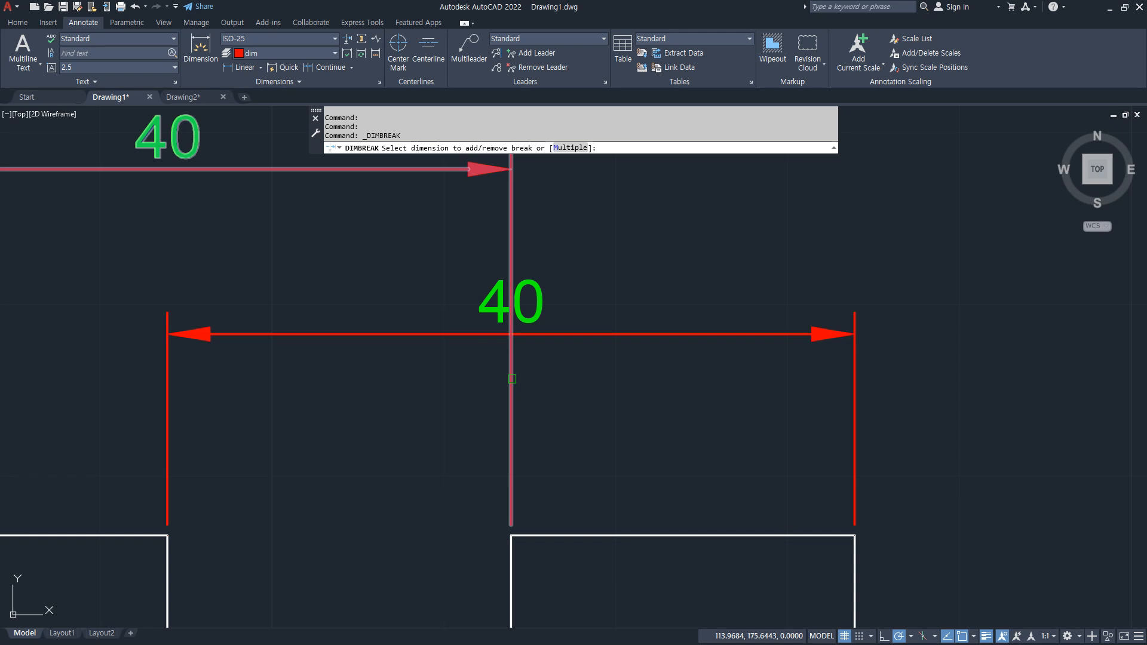
left_click(512, 378)
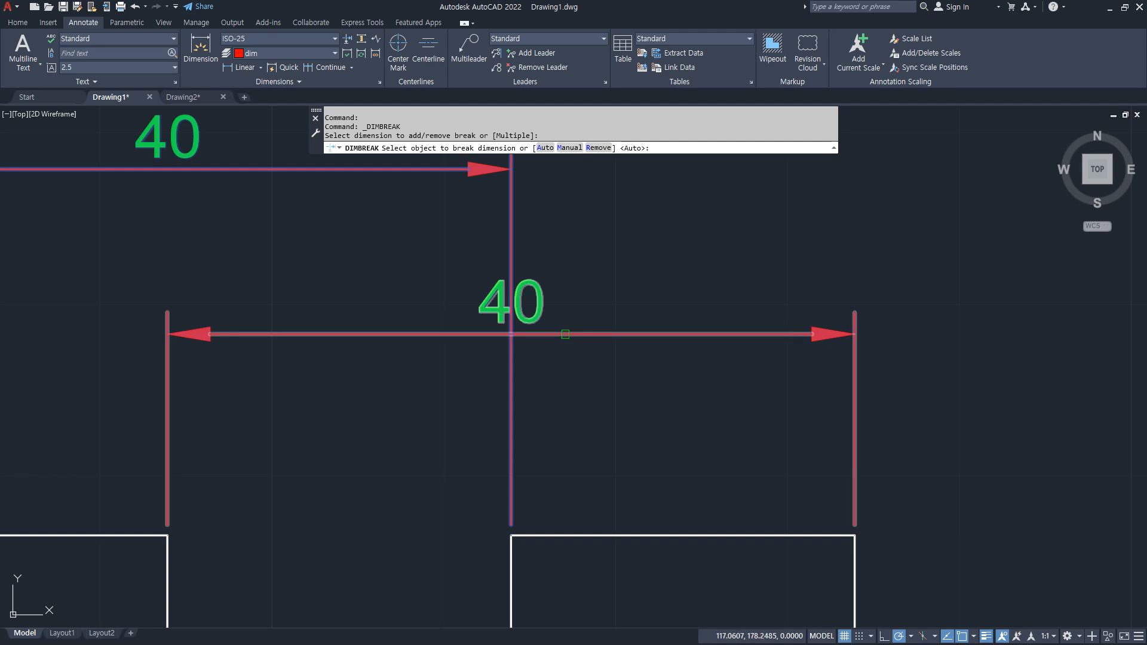
left_click(565, 334)
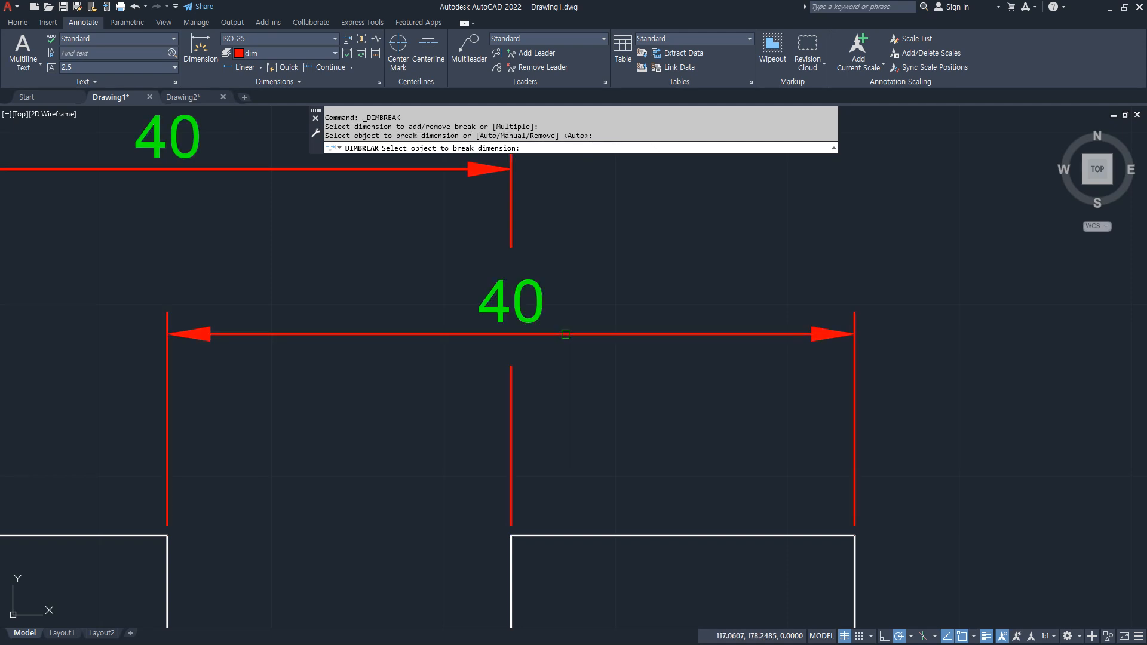
key("Return")
scroll(565, 334, "down", 2)
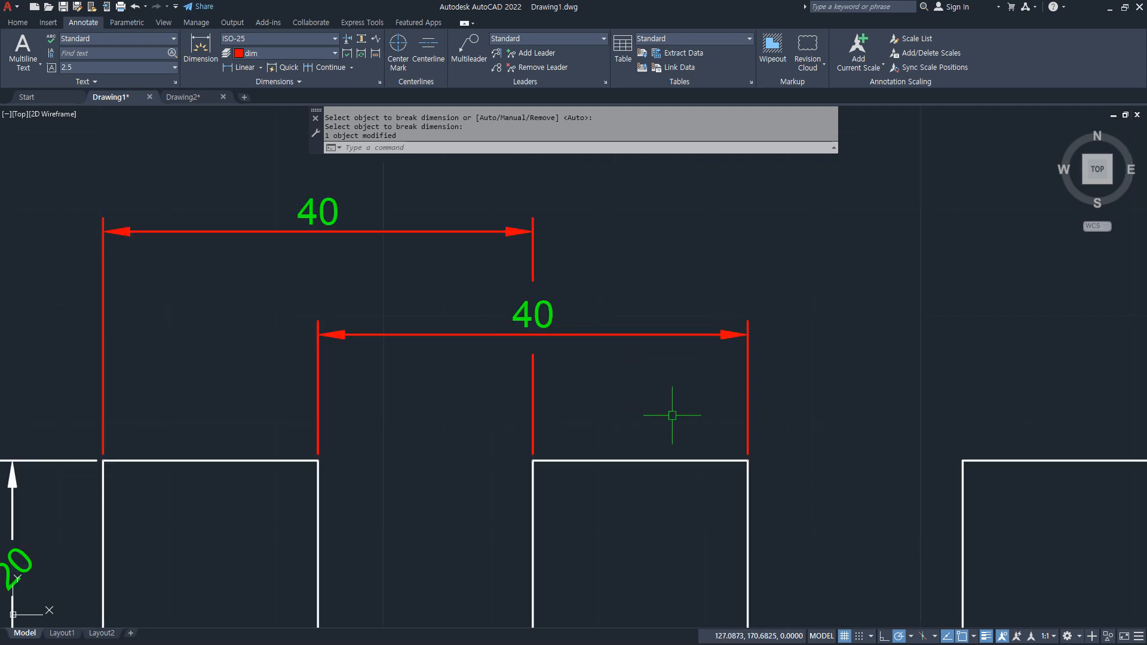
middle_click_drag(662, 410, 773, 424)
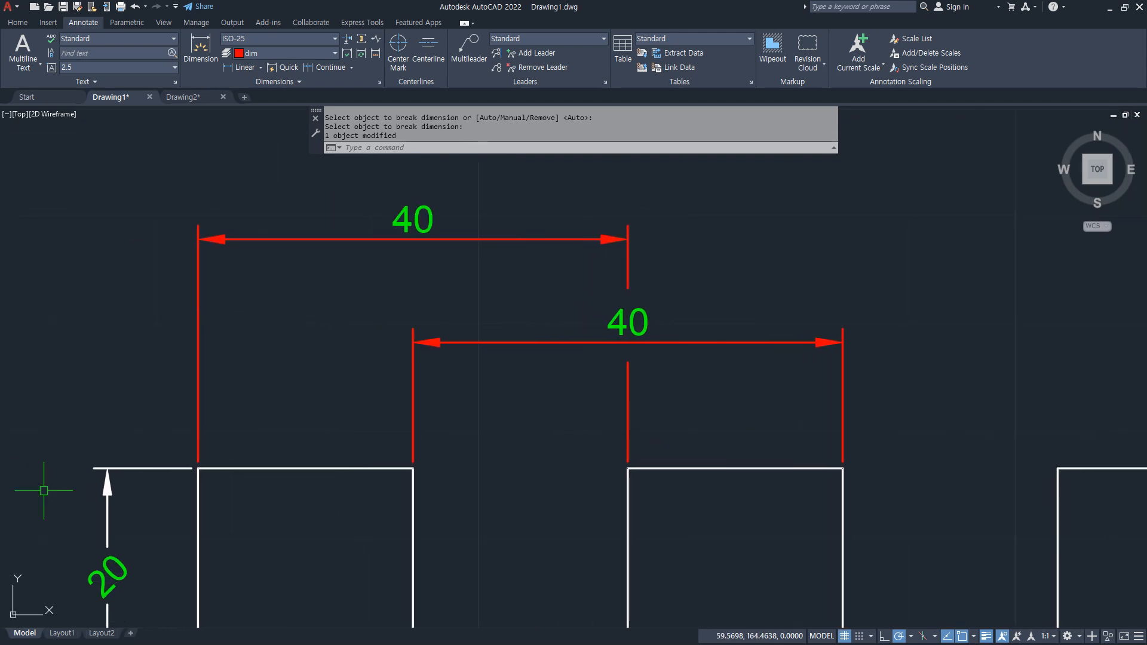
- Switch to Drawing2 and draw a horizontal and a vertical construction line crossing at one point in an empty area
key("ctrl+Tab")
type("xl")
key("Return")
left_click(381, 451)
left_click(403, 452)
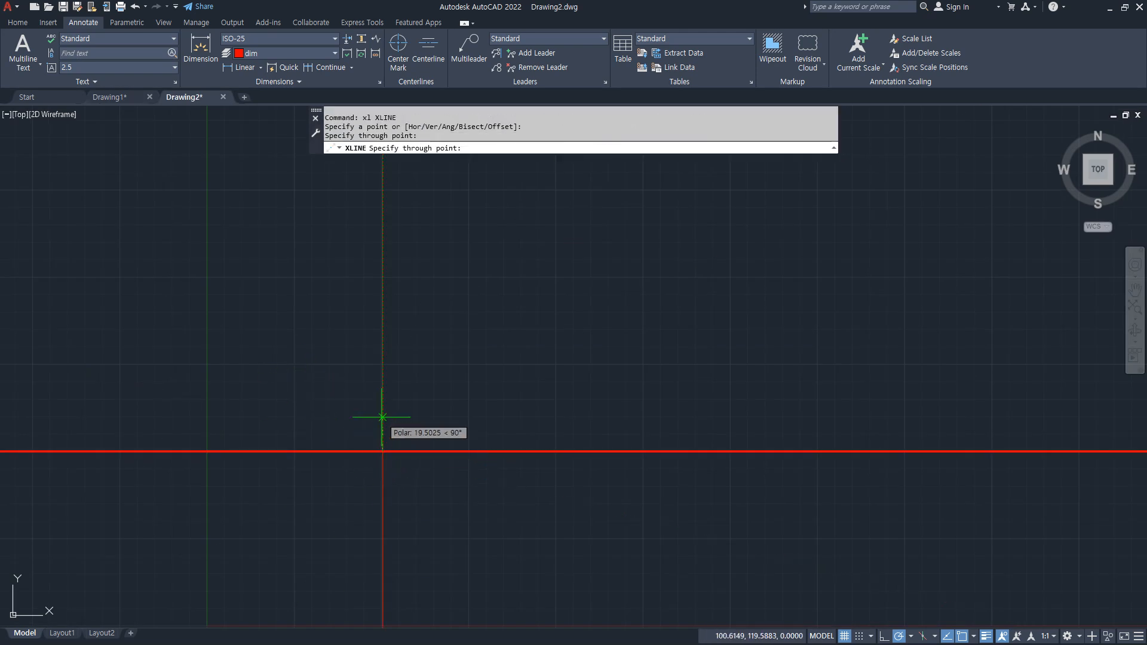
left_click(379, 422)
key("Return")
- Move the vertical construction line to the cen layer
scroll(371, 476, "up", 5)
left_click(412, 463)
left_click(384, 337)
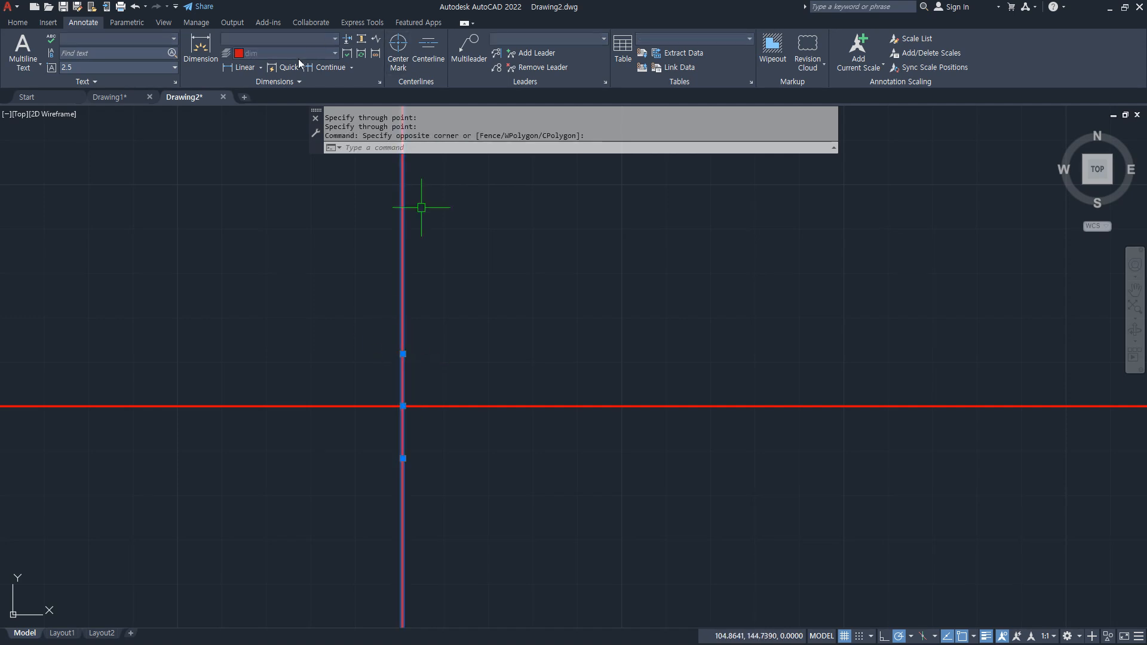
left_click(18, 23)
left_click(508, 40)
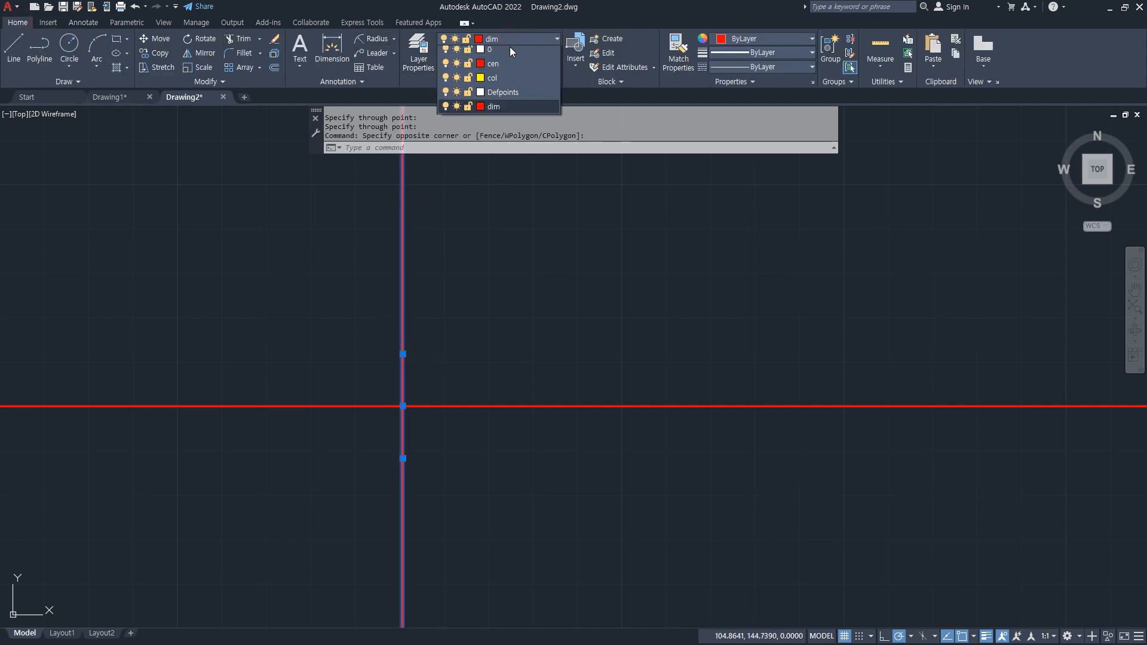
left_click(504, 69)
key("Escape")
key("Escape")
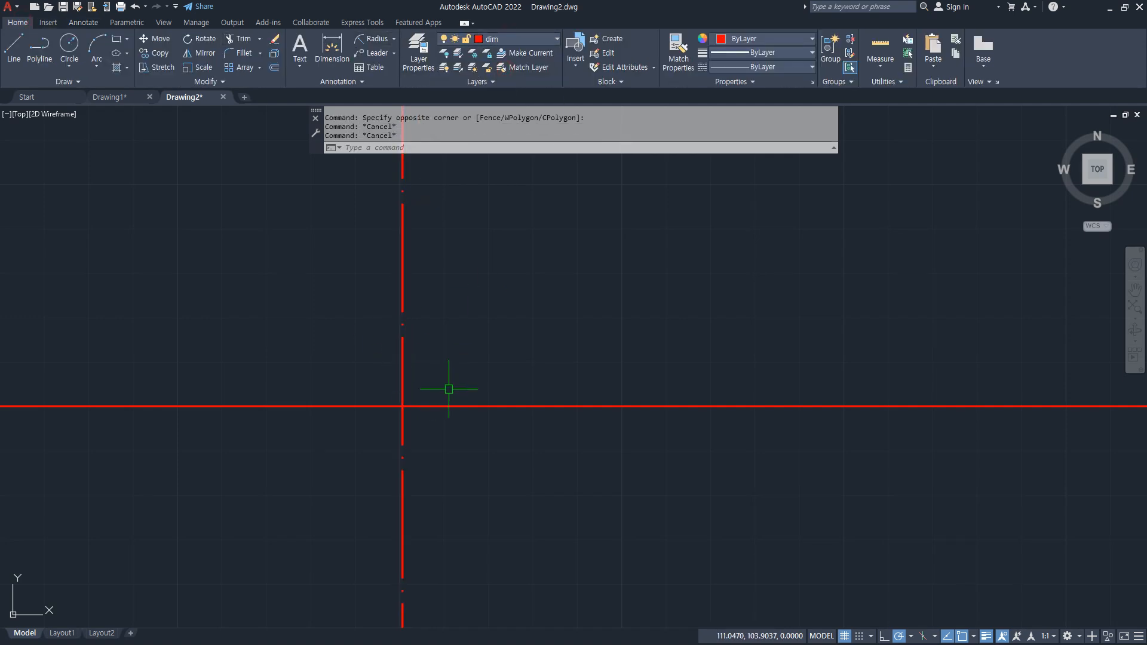
- Offset the vertical centerline twice to each side, spacing the five lines 10 units apart
type("o")
key("Return")
type("12")
key("Return")
left_click(395, 375)
left_click(399, 378)
left_click(368, 377)
left_click(358, 377)
left_click(328, 376)
left_click(402, 376)
left_click(427, 376)
left_click(446, 376)
left_click(509, 376)
key("Return")
- Offset the horizontal construction line 50 units upward
key("Return")
type("50")
key("Return")
left_click(468, 406)
left_click(467, 370)
middle_click_drag(466, 356, 467, 445)
key("Return")
- Draw two slanted lines from the inner offsets on the upper horizontal line down to the outer offsets on the lower one
type("l")
key("Return")
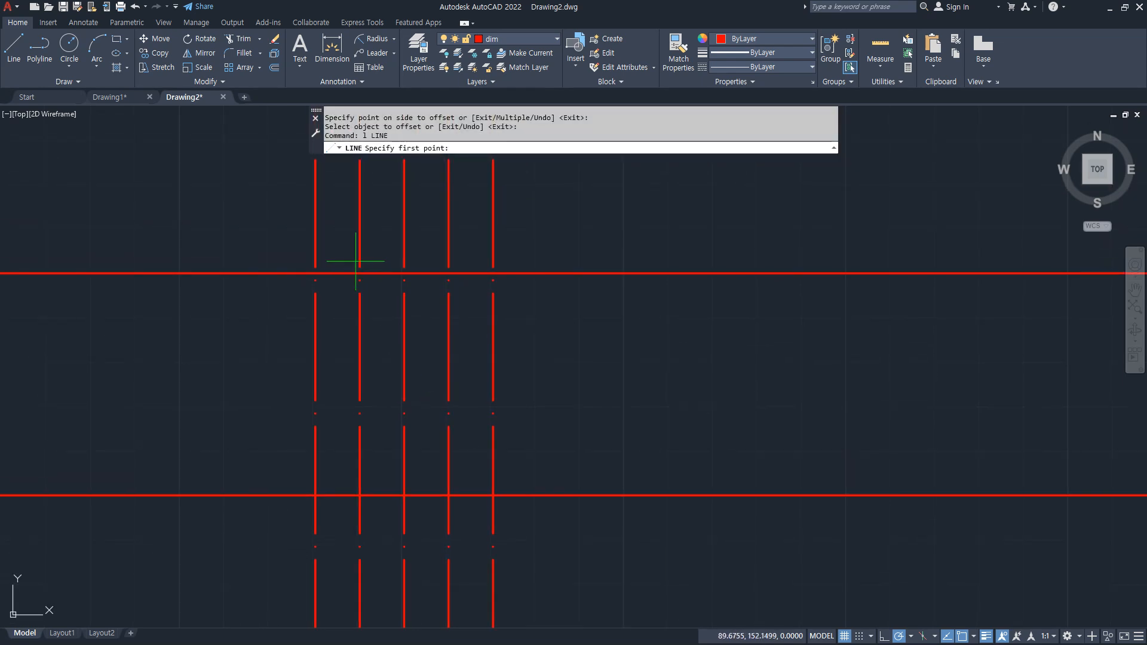
left_click(359, 274)
left_click(314, 495)
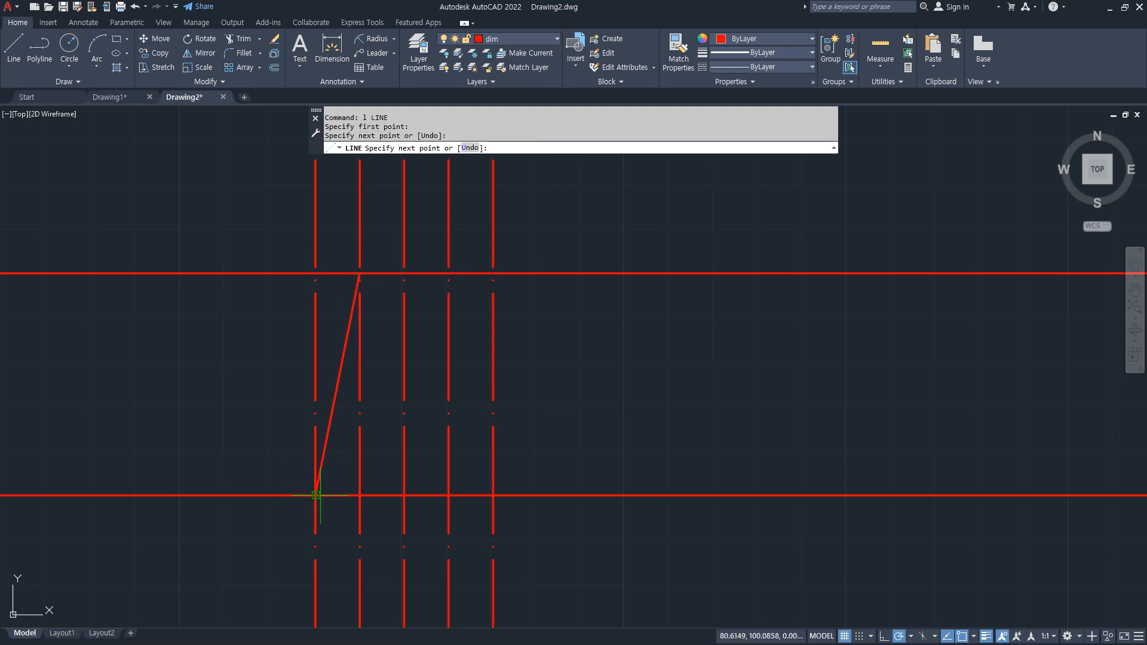
key("Return")
key("Return")
left_click(449, 273)
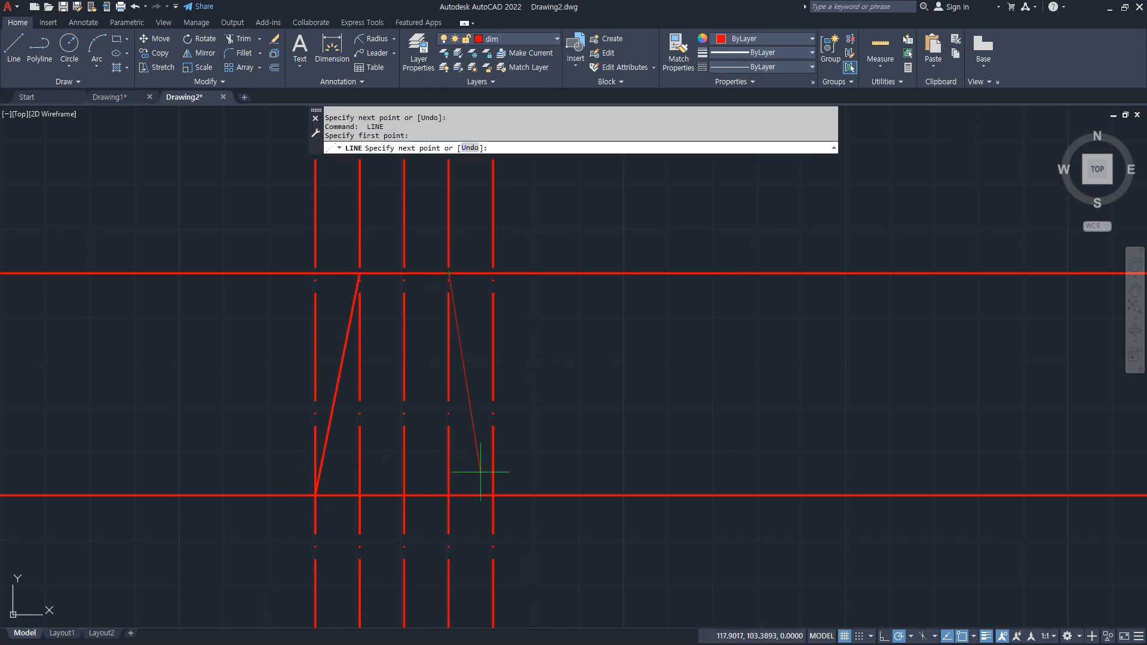
left_click(493, 495)
key("Return")
- Try to fillet the corner between the base line and the right slanted side, and erase the result
type("f")
key("Return")
left_click(476, 495)
left_click(483, 452)
key("Return")
key("Escape")
left_click(422, 397)
left_click(525, 532)
type("e")
key("Return")
- Fillet the trapezoid's lower-right and upper-right corners with a radius of 0
type("f")
key("Return")
type("r")
key("Return")
type("0")
key("Return")
left_click(472, 495)
left_click(484, 439)
key("Return")
left_click(454, 285)
left_click(417, 273)
- Close the trapezoid's upper-left and lower-left corners with sharp fillets
key("Return")
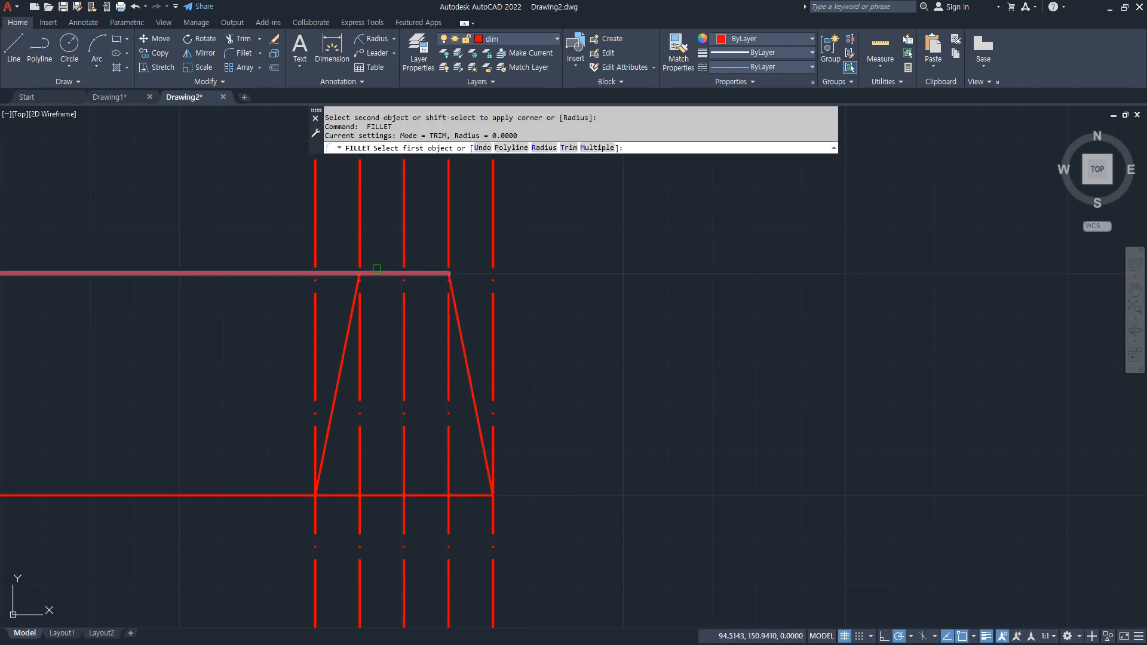
left_click(345, 346)
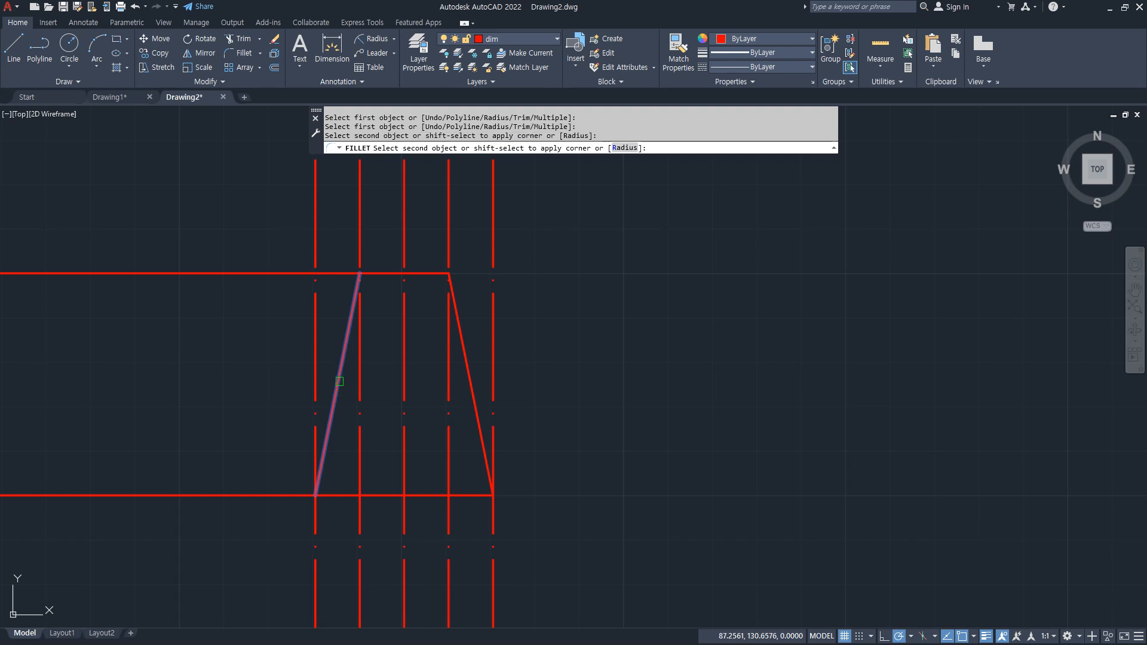
left_click(371, 273)
key("Return")
left_click(326, 442)
left_click(331, 494)
- Erase the four offset vertical lines, keeping the middle centerline
left_click(522, 553)
key("Escape")
left_click(586, 565)
left_click(432, 541)
left_click(382, 543)
left_click(245, 544)
type("e")
key("Return")
- Trim the base and top lines beyond the trapezoid and cut the centerline off below its base
type("tr")
key("Return")
left_click_drag(499, 556, 371, 514)
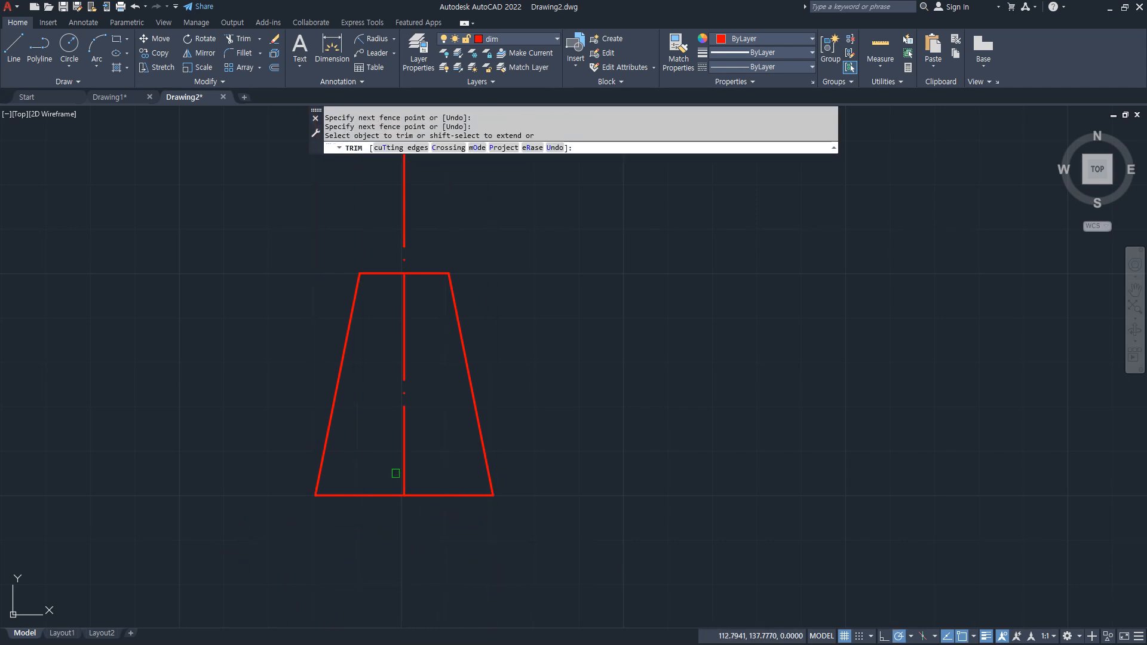
key("Escape")
- Assign the four sides of the trapezoid to the col layer
left_click(220, 205)
left_click(613, 541)
left_click(525, 42)
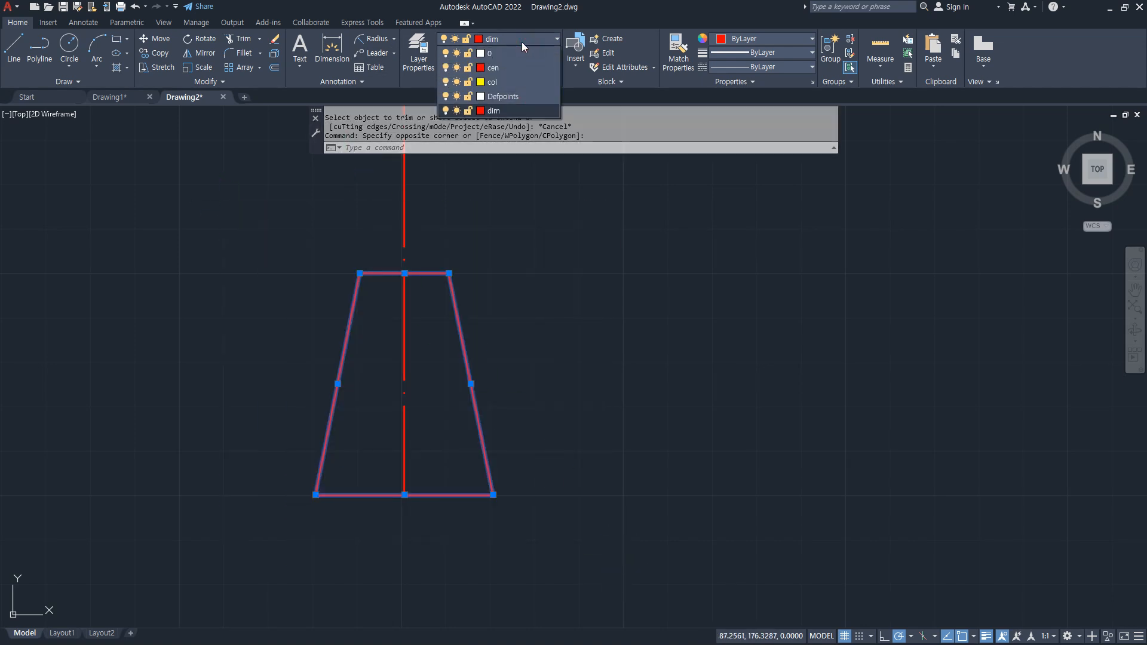
left_click(507, 80)
key("Escape")
- Draw a horizontal line across the vertical centerline, above the trapezoid
middle_click_drag(502, 291, 502, 387)
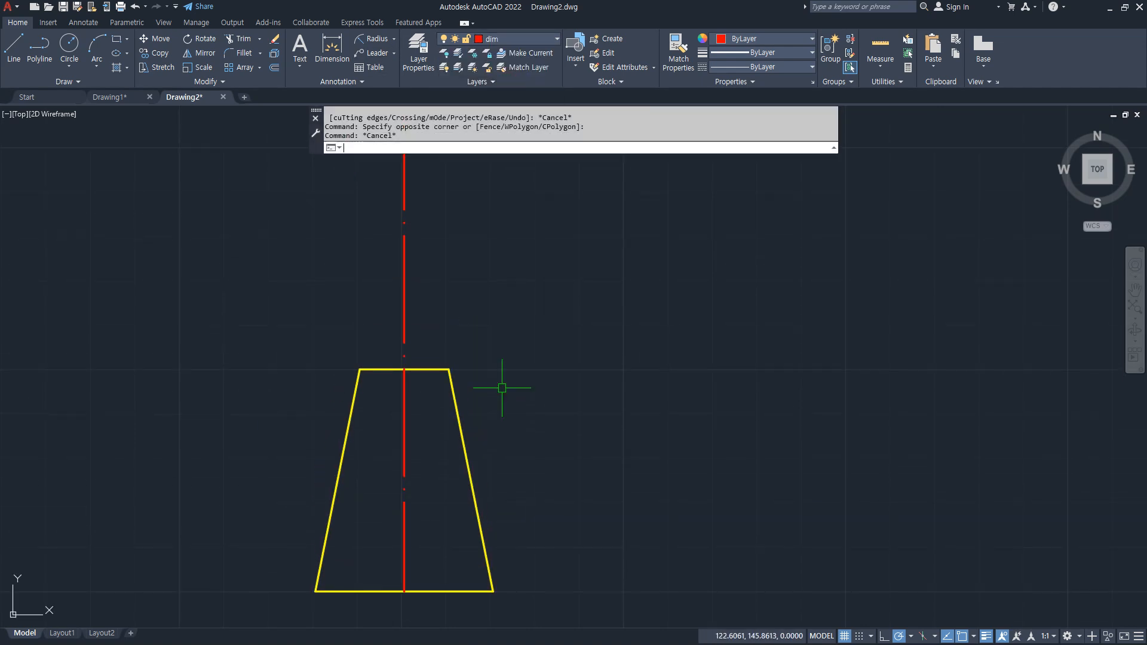
type("l")
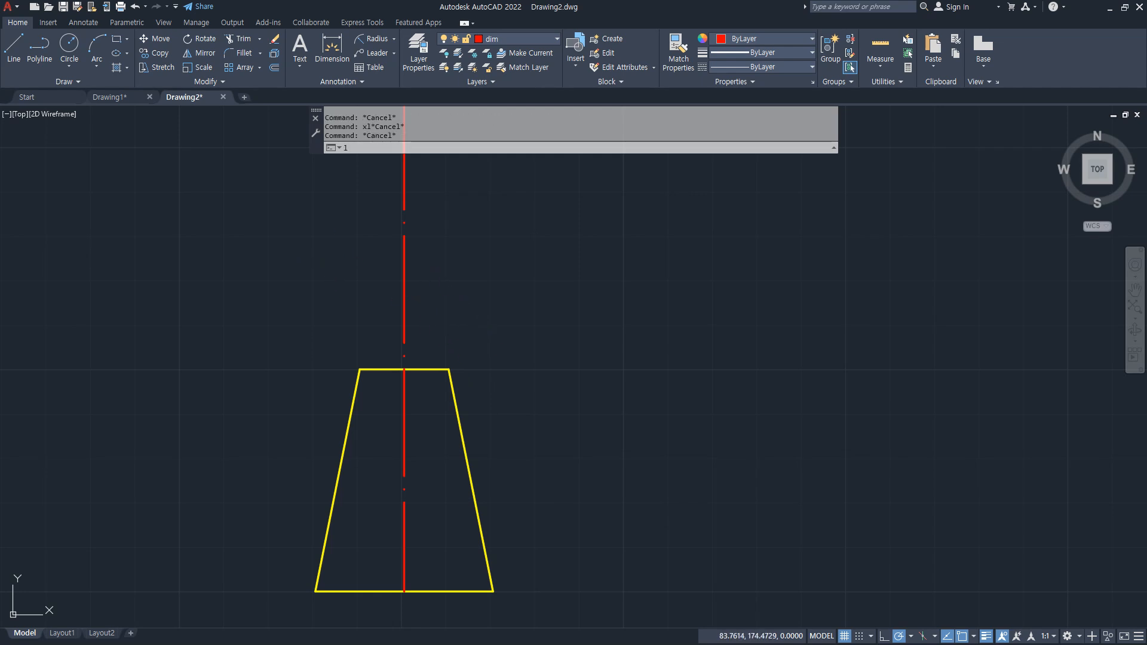
key("Return")
left_click(267, 220)
left_click(570, 220)
key("Return")
- Draw two concentric circles of radius 10 and 20 where the horizontal line crosses the vertical centerline
type("c")
key("Return")
left_click(403, 220)
key("Return")
key("Return")
left_click(404, 221)
type("20")
key("Return")
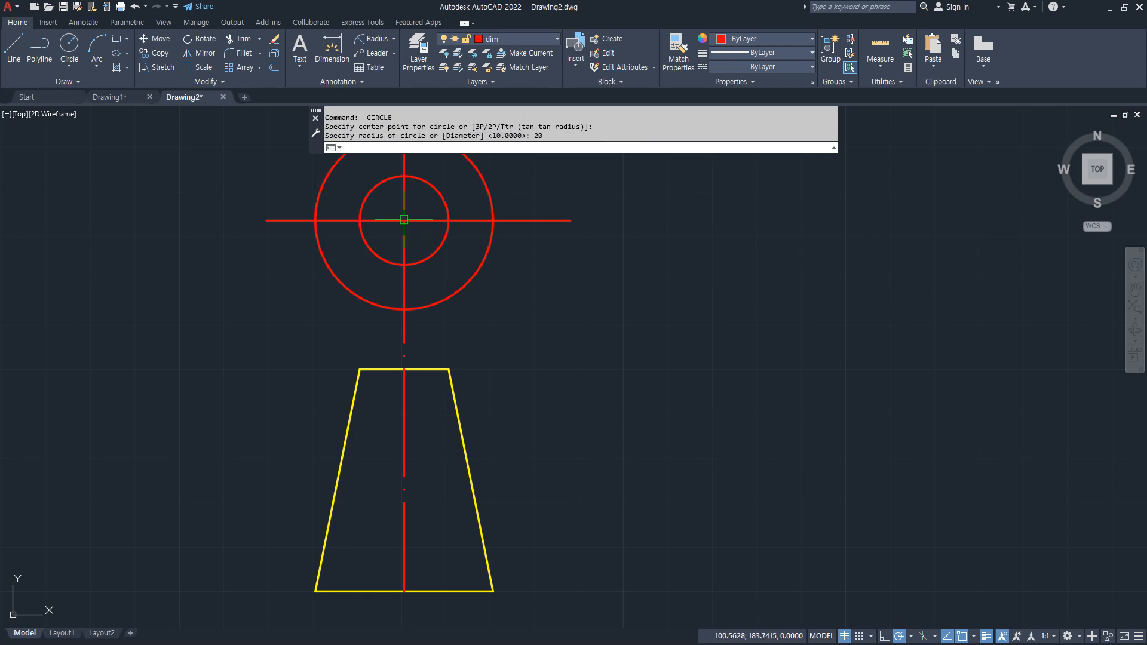
- Match the properties of both circles to the trapezoid's outline
type("ma")
key("Return")
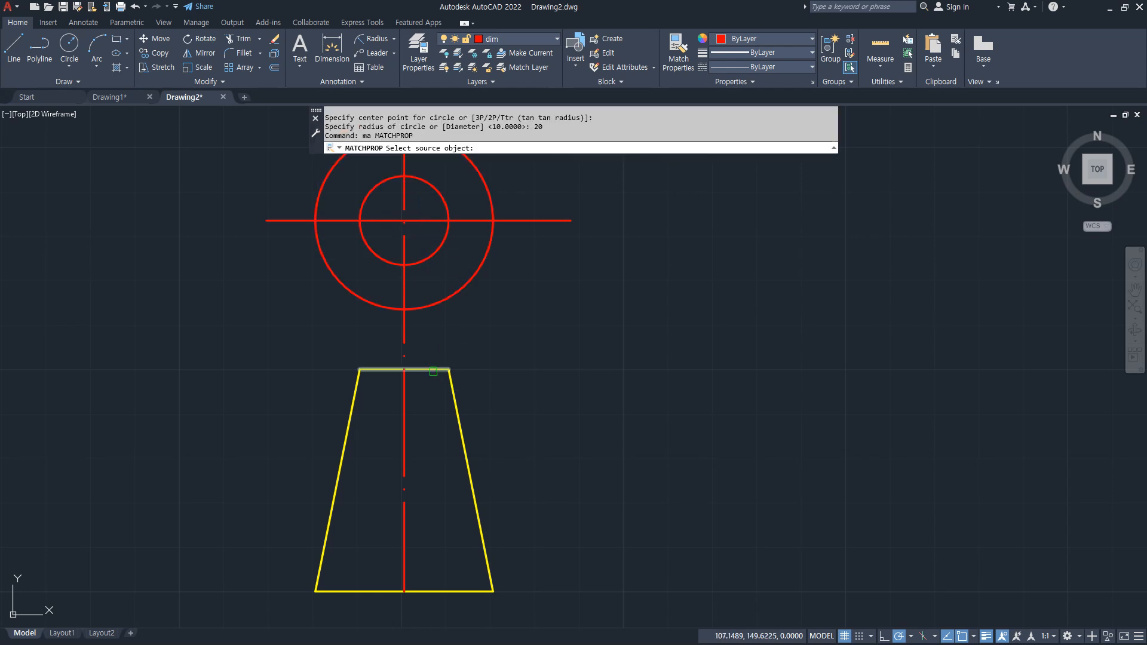
left_click(433, 371)
left_click(482, 324)
left_click(418, 237)
- Match the properties of the circles' horizontal line to the vertical centerline
type("ma")
key("Return")
left_click(404, 325)
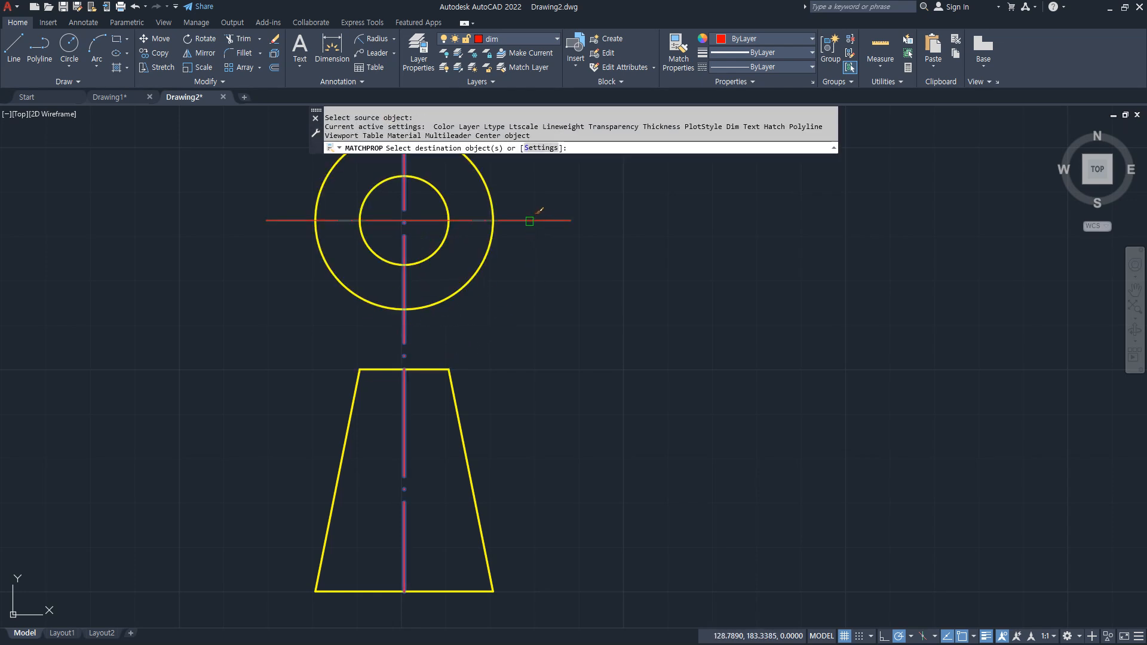
left_click(529, 221)
middle_click_drag(528, 264, 536, 366)
key("Return")
- Trim the centerlines outside the outer circle, including the piece between the circle and the trapezoid
type("tr")
key("Return")
mouse_move(550, 371)
left_mouse_down()
mouse_move(533, 248)
mouse_move(303, 179)
mouse_move(297, 358)
mouse_move(254, 409)
left_mouse_up()
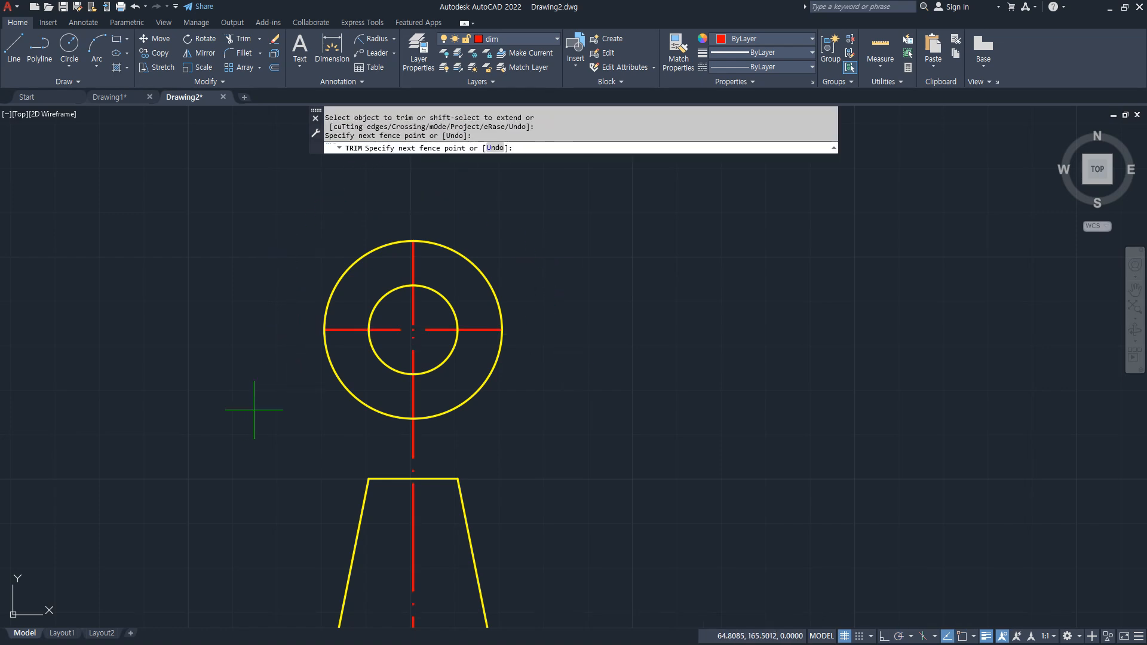
mouse_move(558, 435)
left_mouse_down()
mouse_move(310, 443)
mouse_move(268, 428)
left_mouse_up()
key("Return")
- Move the two circles and their centerlines straight up, away from the trapezoid
type("m")
key("Return")
left_click(576, 409)
left_click(312, 238)
key("Return")
left_click(556, 400)
left_click(556, 357)
- Lengthen both ends of the circles' horizontal centerline with the Lengthen delta set to 5
scroll(553, 411, "down", 2)
middle_click_drag(553, 410, 544, 377)
type("len")
key("Return")
type("de")
key("Return")
type("5")
key("Return")
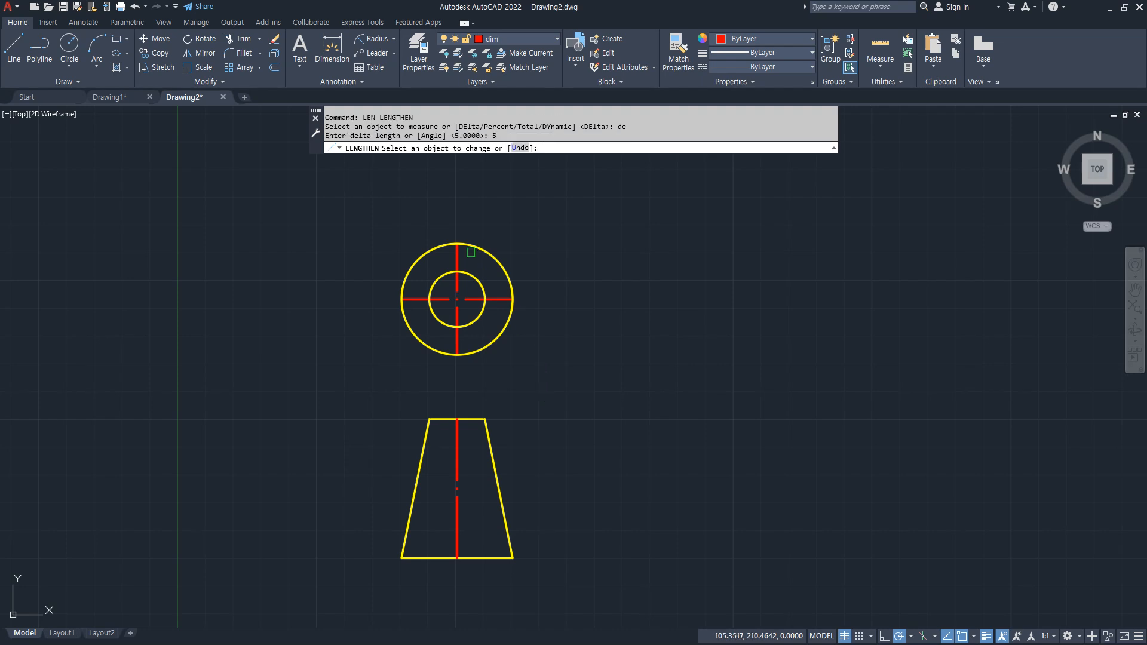
left_click(493, 299)
left_click(402, 299)
left_click(411, 300)
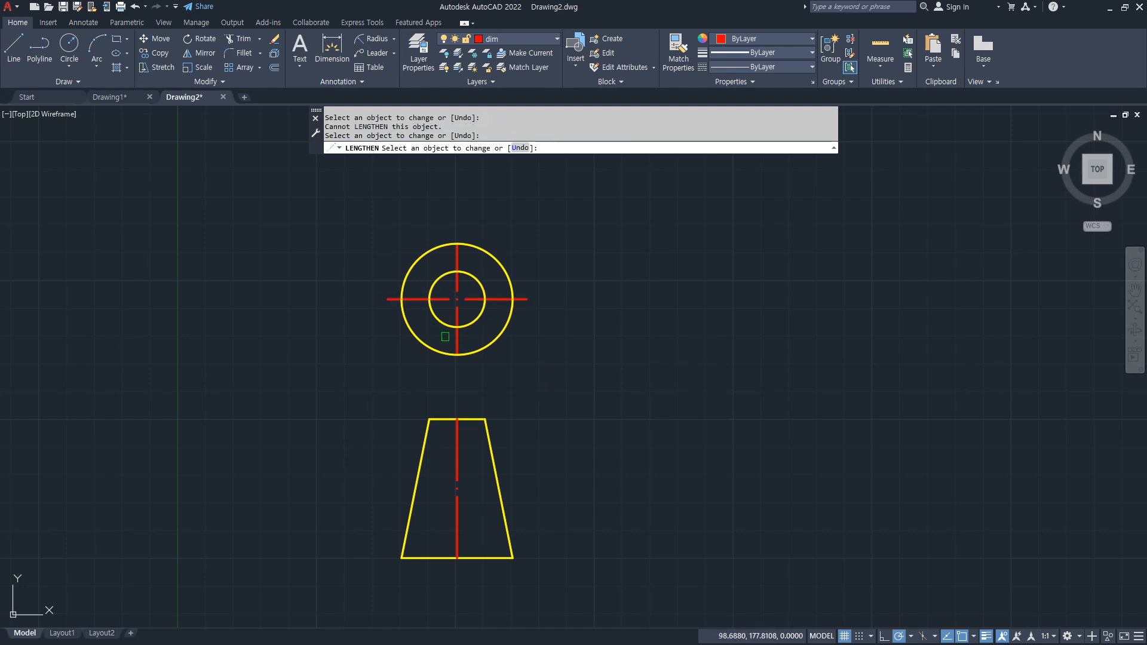
- Lengthen the vertical centerlines of the circles and the trapezoid by the same delta at both ends
left_click(458, 251)
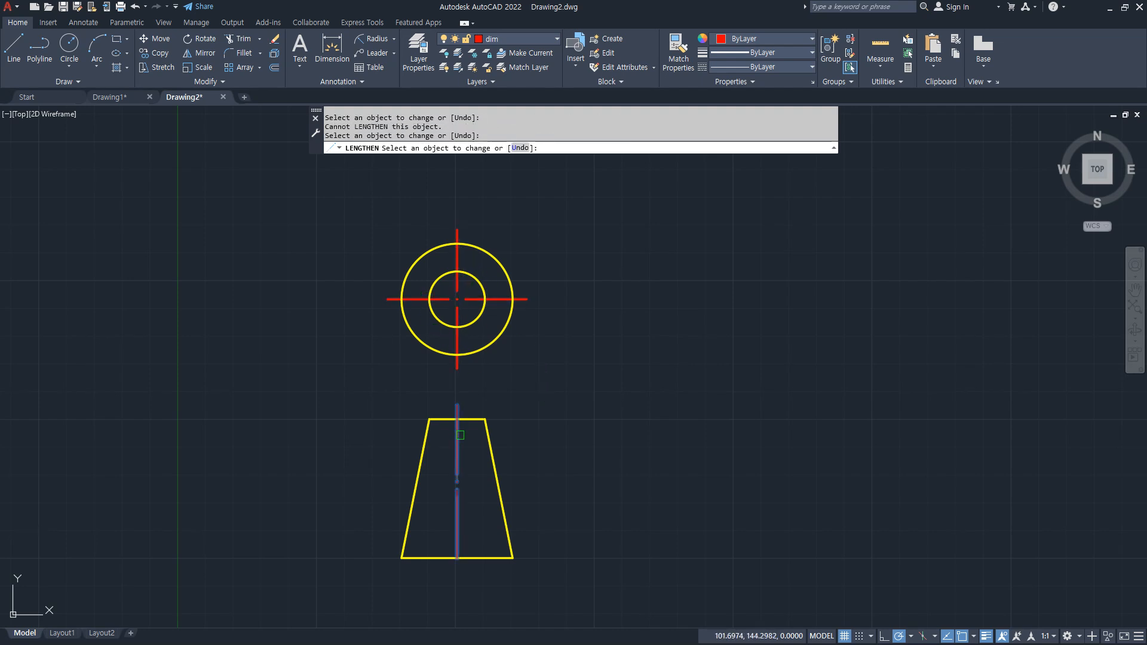
left_click(457, 537)
key("Escape")
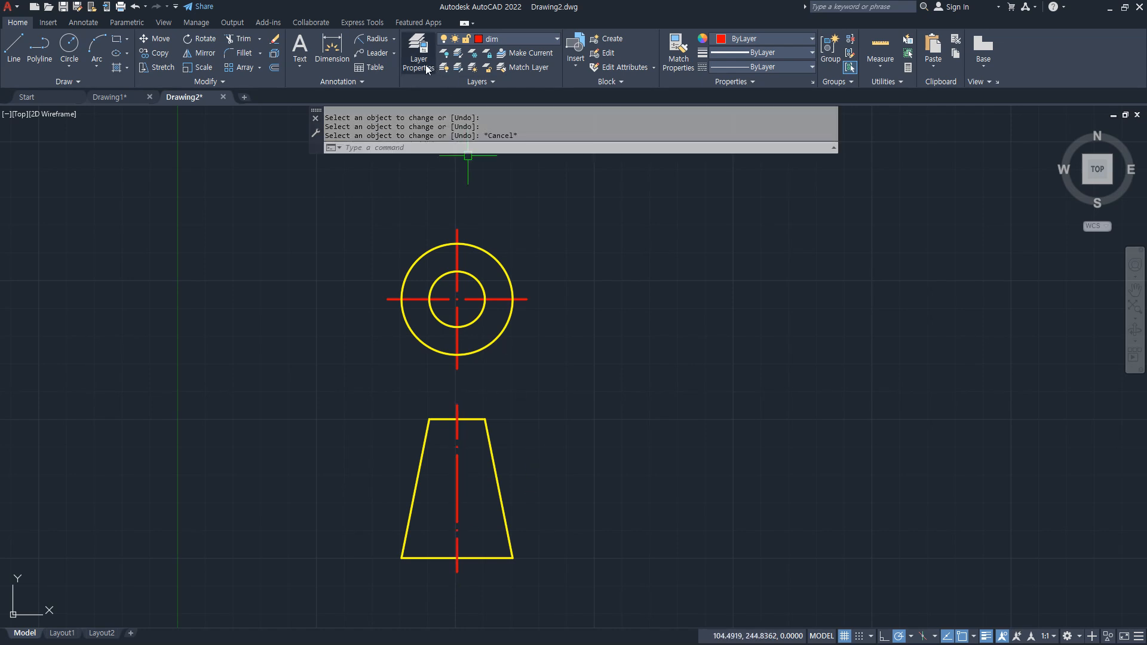
left_click(83, 23)
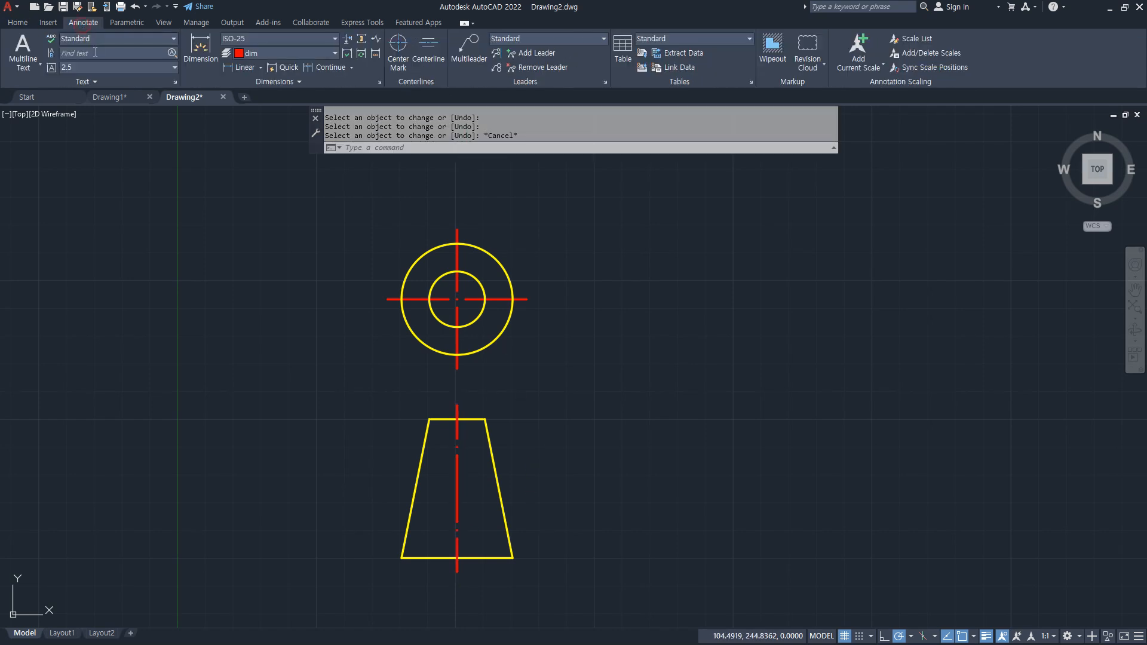
left_click(242, 67)
left_click(512, 557)
left_click(485, 419)
key("Escape")
- Add a vertical linear dimension for the trapezoid's height beside its right slanted side
key("Return")
left_click(484, 420)
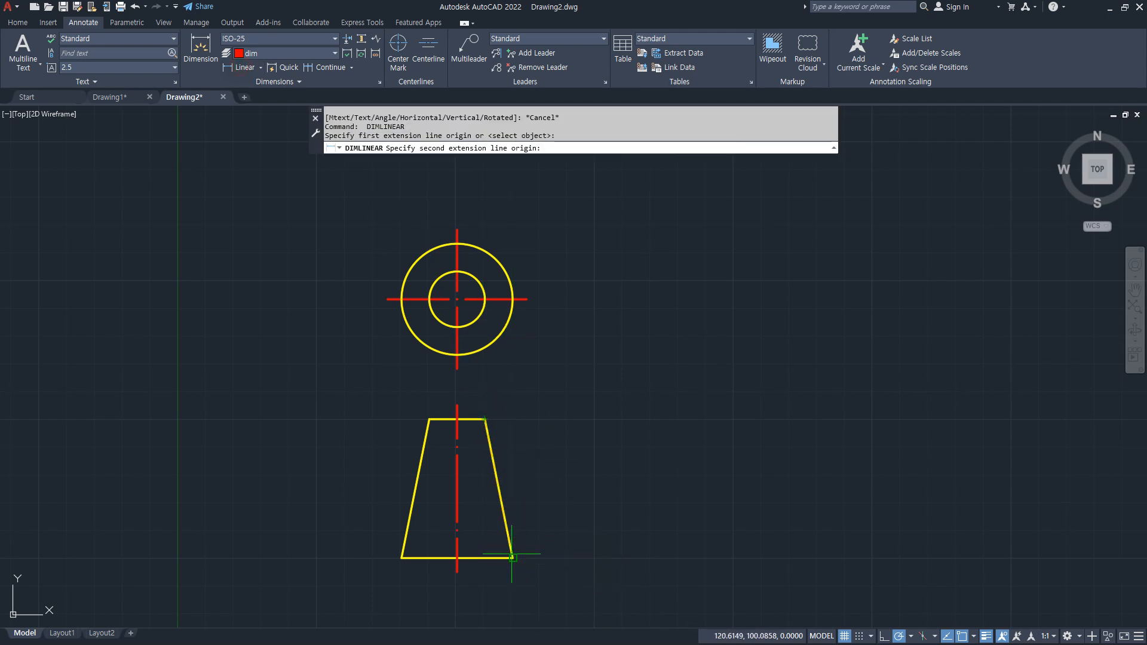
left_click(513, 557)
left_click(535, 510)
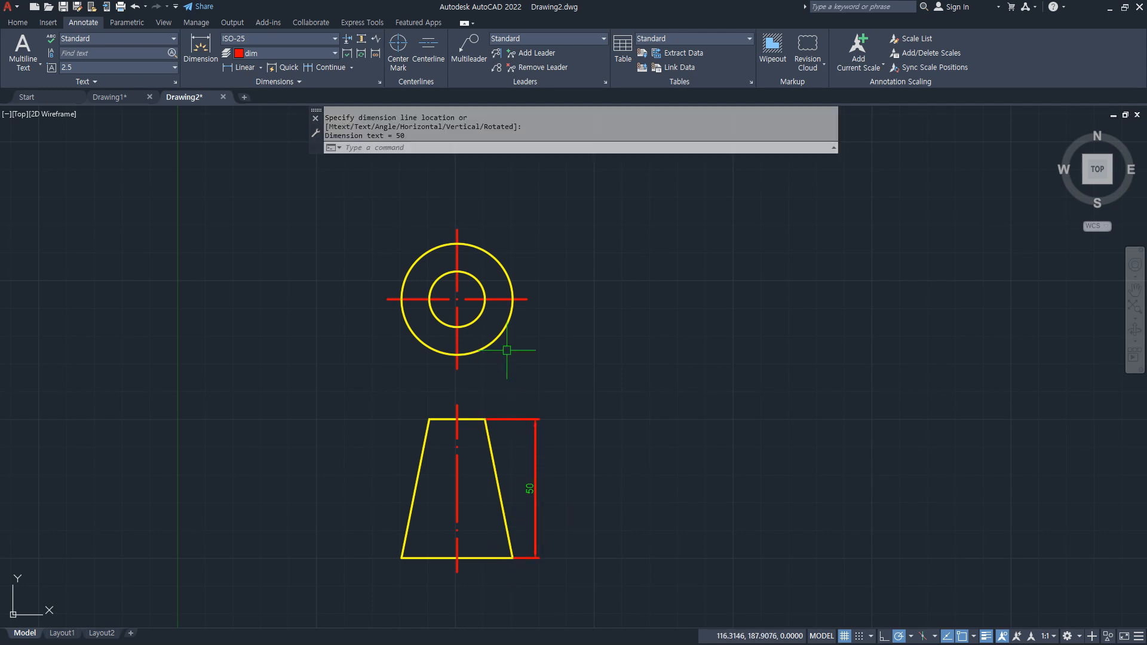
- Add radius dimensions to the inner and outer circles, with the text outside the outer circle at the upper right
left_click(256, 67)
left_click(260, 67)
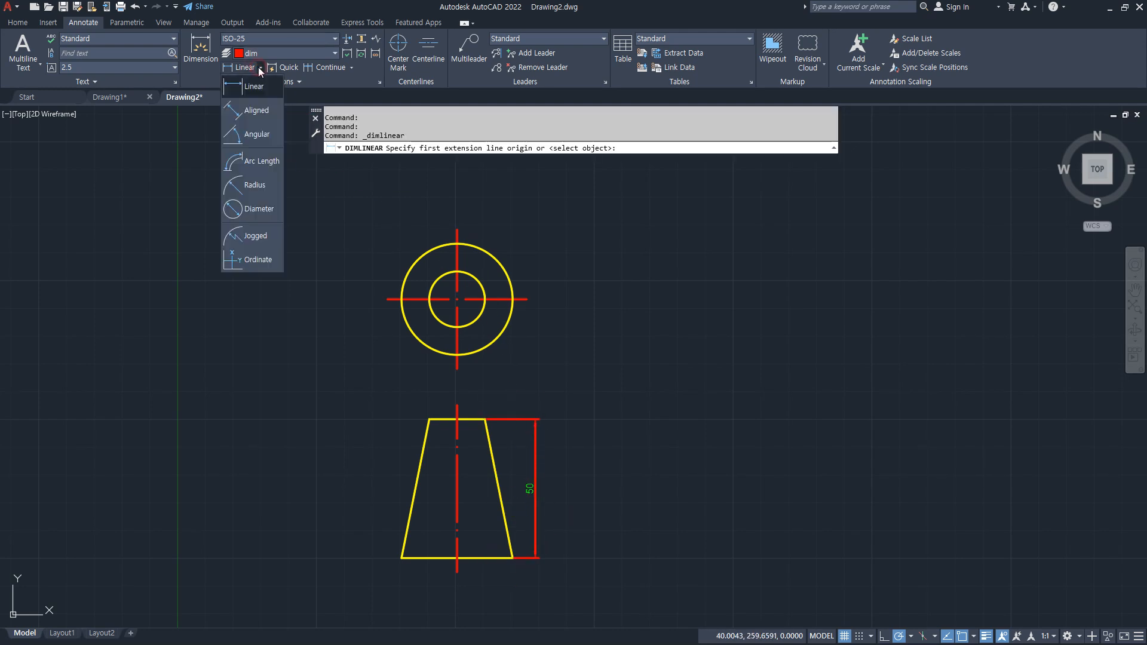
left_click(260, 184)
left_click(472, 275)
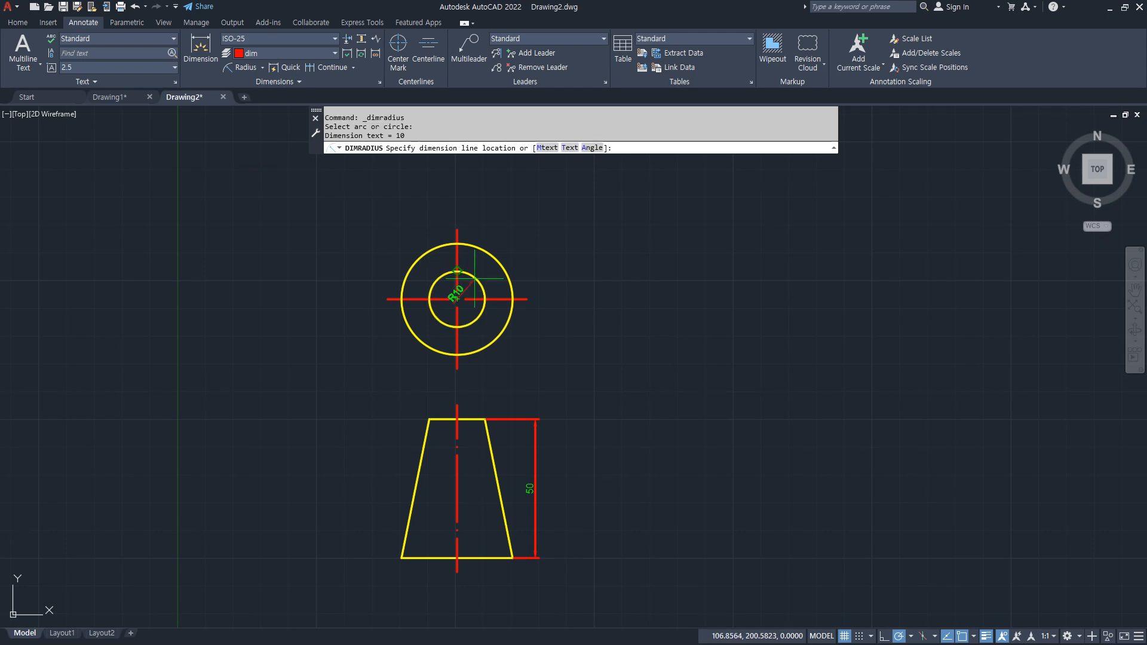
left_click(501, 229)
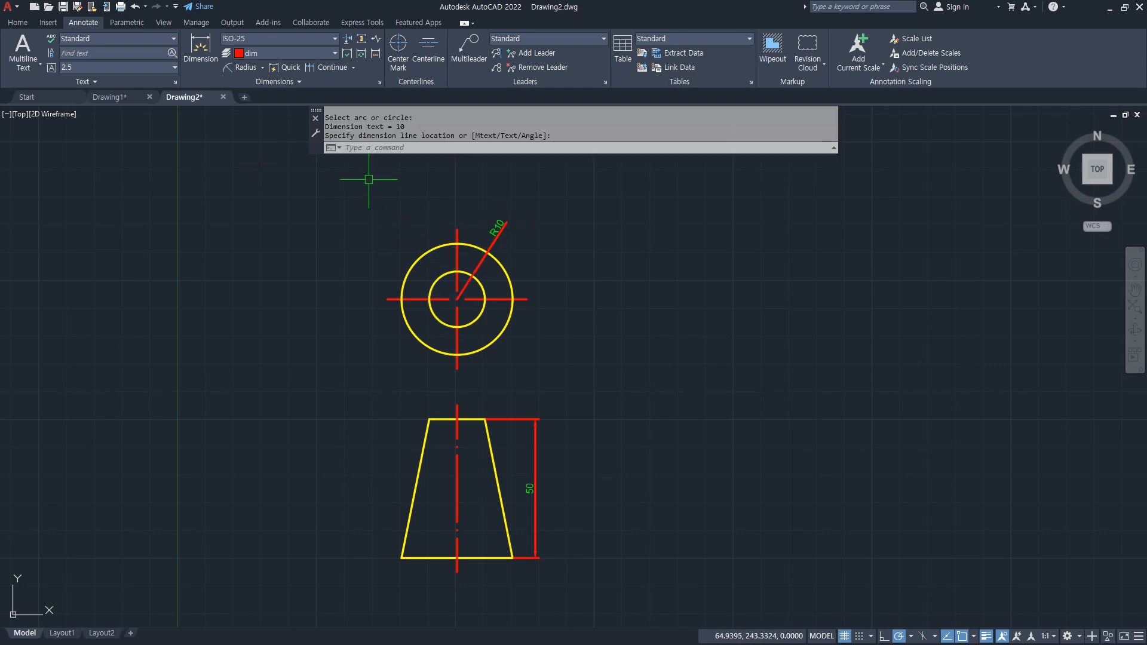
left_click(241, 70)
left_click(511, 282)
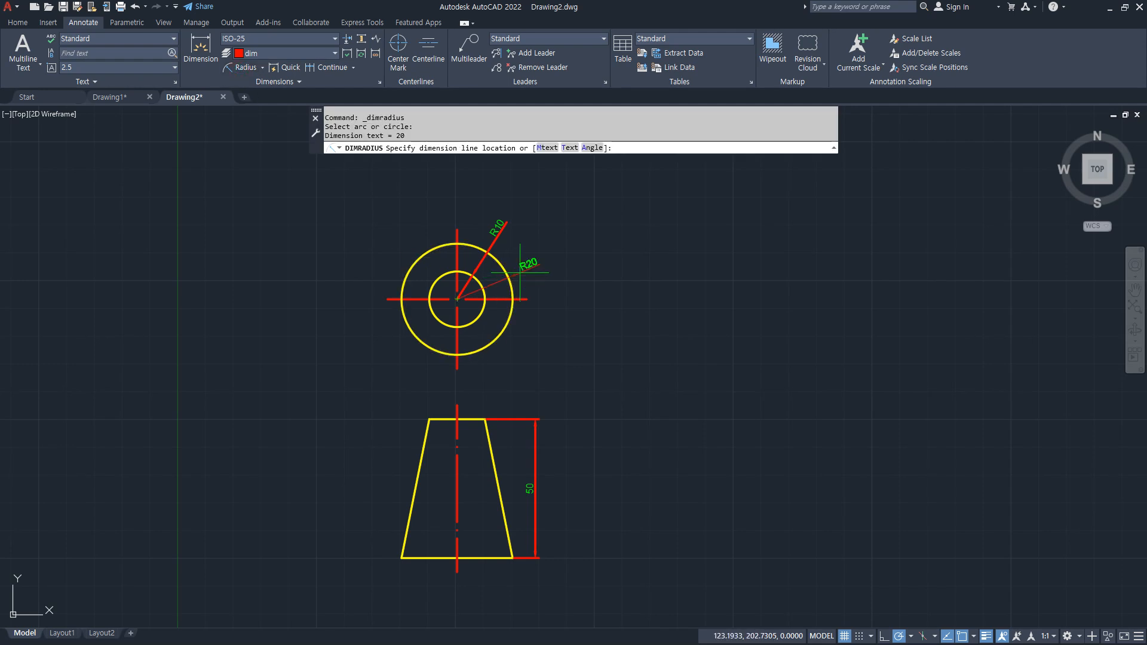
left_click(528, 269)
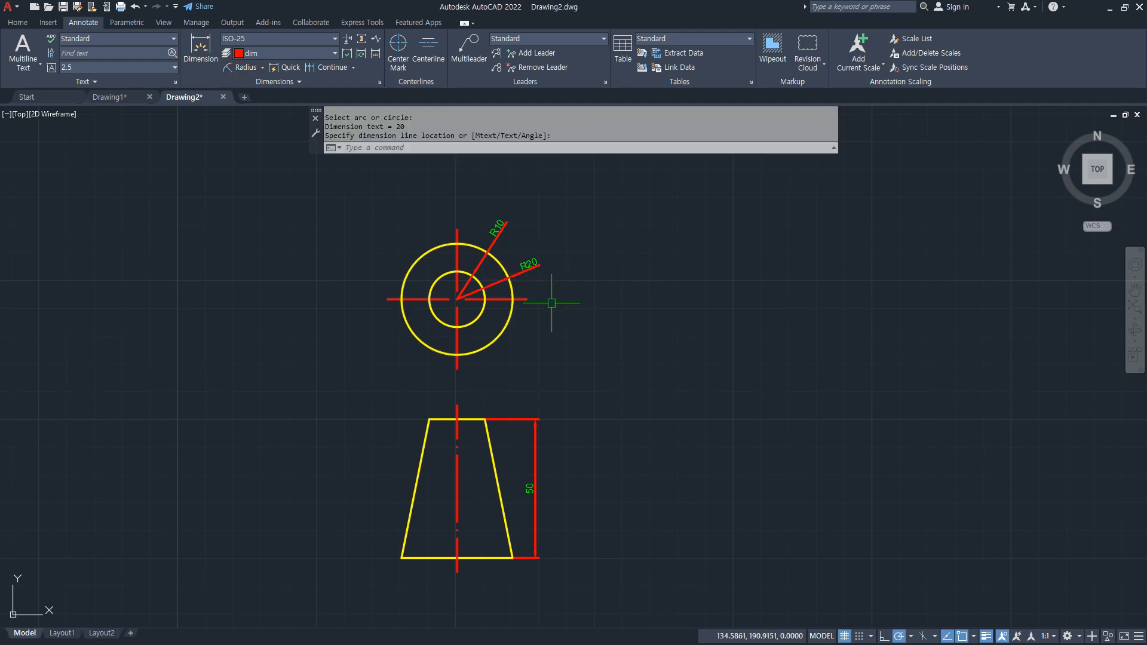
- Move the circles with their centerlines and radius dimensions straight down, closer to the trapezoid
scroll(559, 396, "up", 3)
mouse_move(558, 389)
middle_mouse_down()
mouse_move(583, 414)
mouse_move(573, 422)
mouse_move(1009, 416)
mouse_move(1003, 402)
mouse_move(1022, 422)
middle_mouse_up()
type("z")
key("Return")
key("Return")
left_click_drag(980, 376, 998, 328)
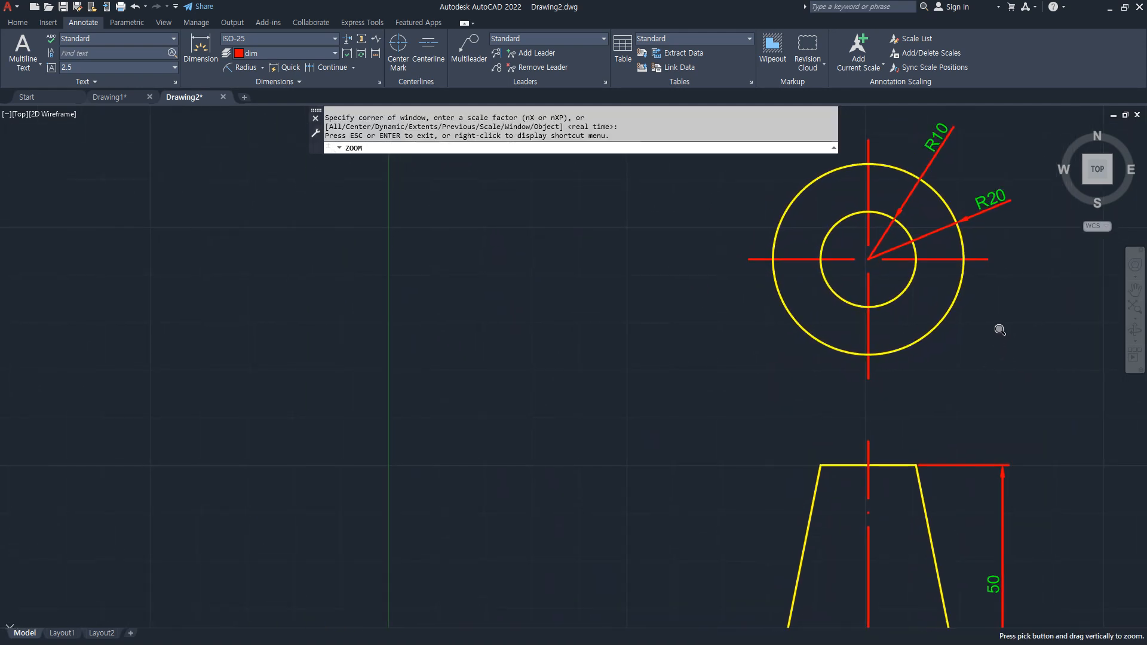
key("Escape")
type("m")
key("Return")
left_click(1063, 380)
left_click(741, 122)
key("Return")
left_click(633, 265)
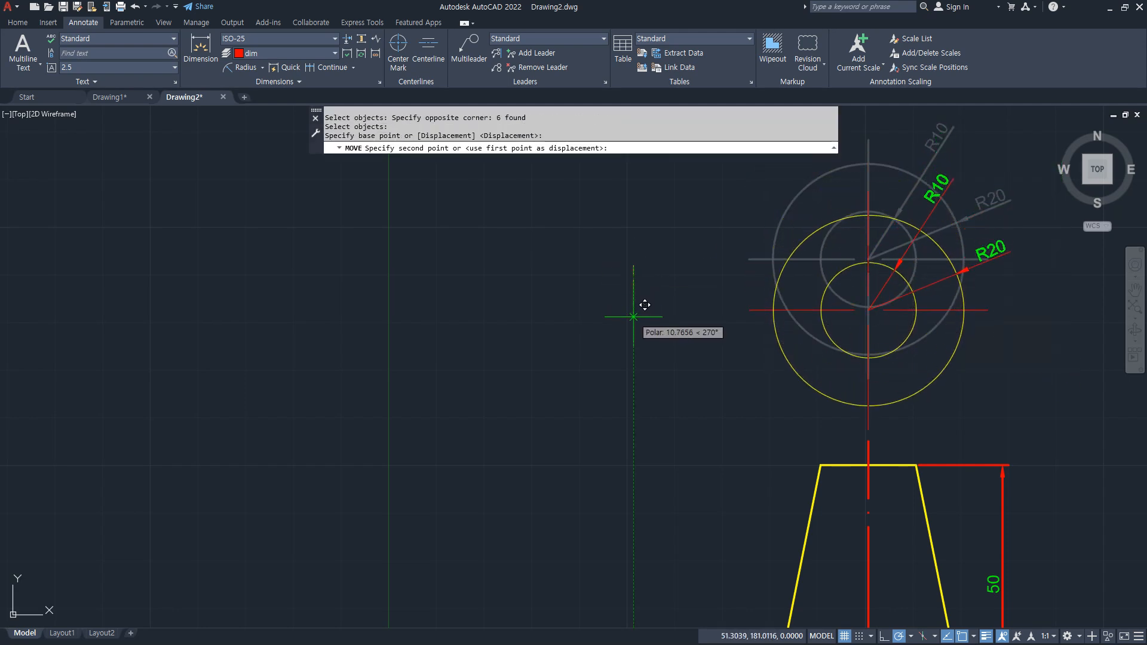
left_click(633, 328)
middle_click_drag(730, 365, 724, 310)
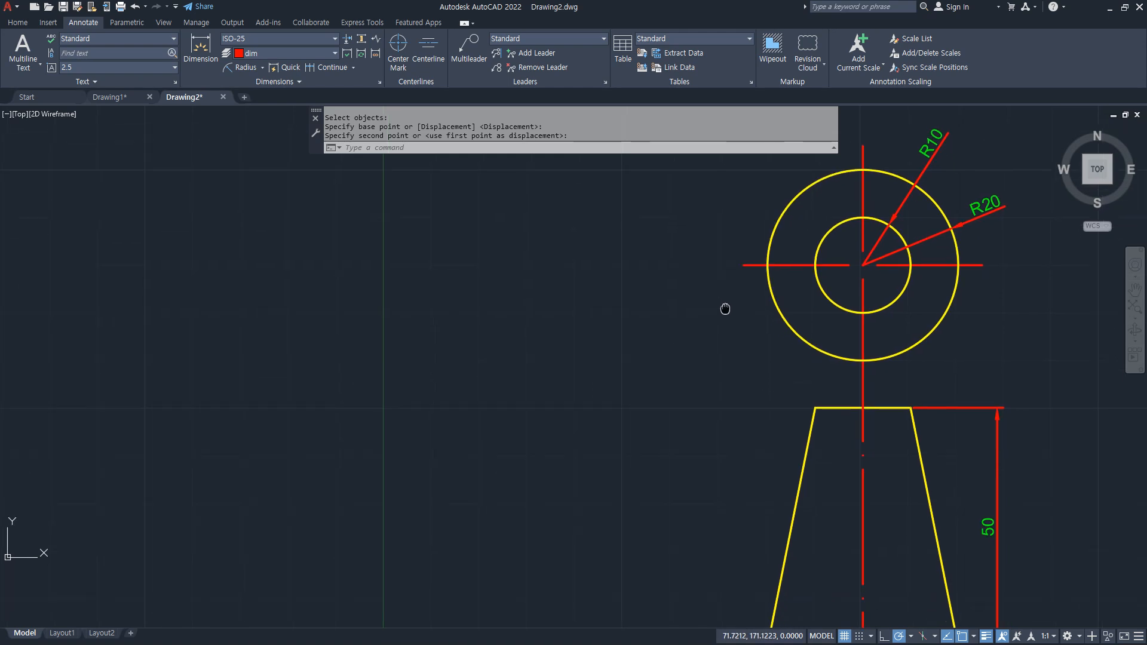
type("z")
key("Return")
key("Return")
left_click_drag(736, 329, 737, 238)
middle_click_drag(850, 300, 781, 328)
key("Escape")
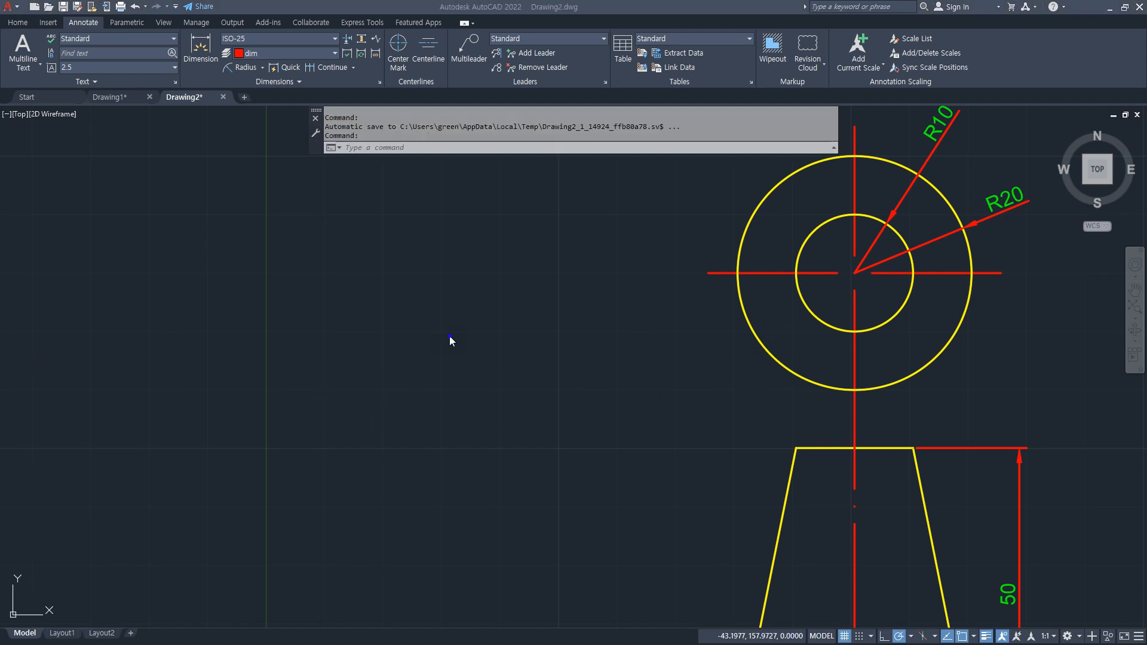
scroll(486, 315, "down", 2)
middle_click_drag(414, 325, 314, 325)
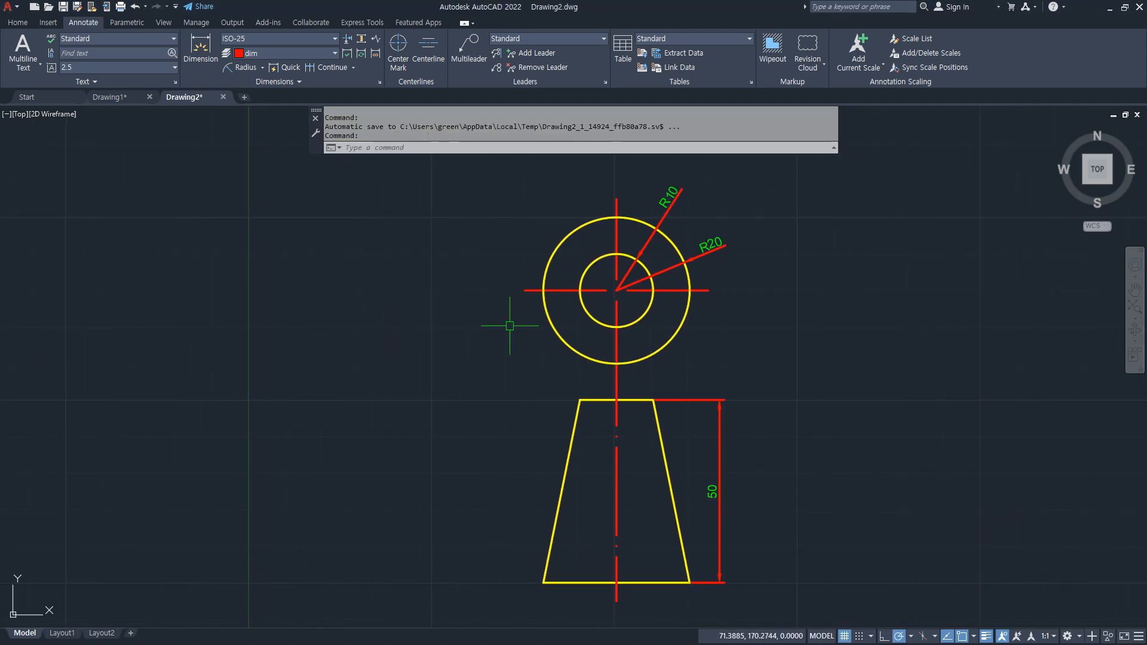
- Move the circles with their centerlines and radius dimensions straight up to make room above the trapezoid
type("m")
key("Return")
left_click(703, 376)
left_click(526, 205)
key("Return")
left_click(382, 290)
left_click(381, 245)
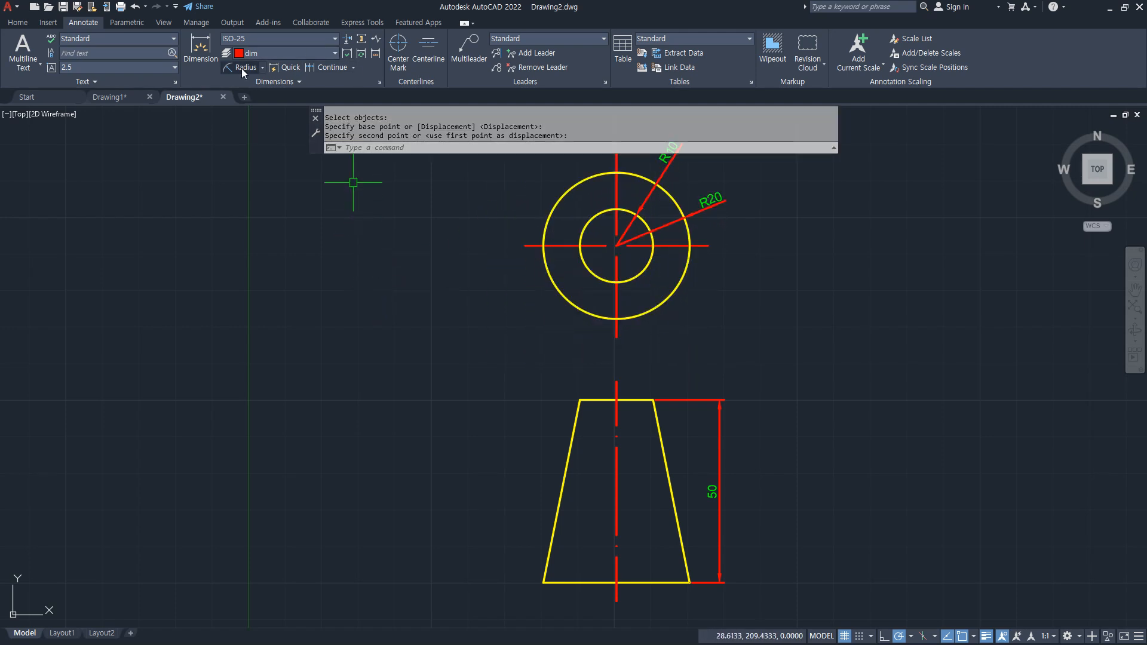
- Add a horizontal linear dimension above the trapezoid's top edge
left_click(261, 69)
left_click(251, 93)
left_click(582, 400)
left_click(653, 400)
left_click(618, 358)
- Add a horizontal linear dimension below the trapezoid's base
key("Return")
left_click(543, 582)
left_click(690, 582)
middle_click_drag(687, 582, 674, 522)
left_click(603, 575)
- Prefix the text of the top edge's dimension with the diameter symbol, using the code %%c
type("ed")
key("Return")
left_click(603, 294)
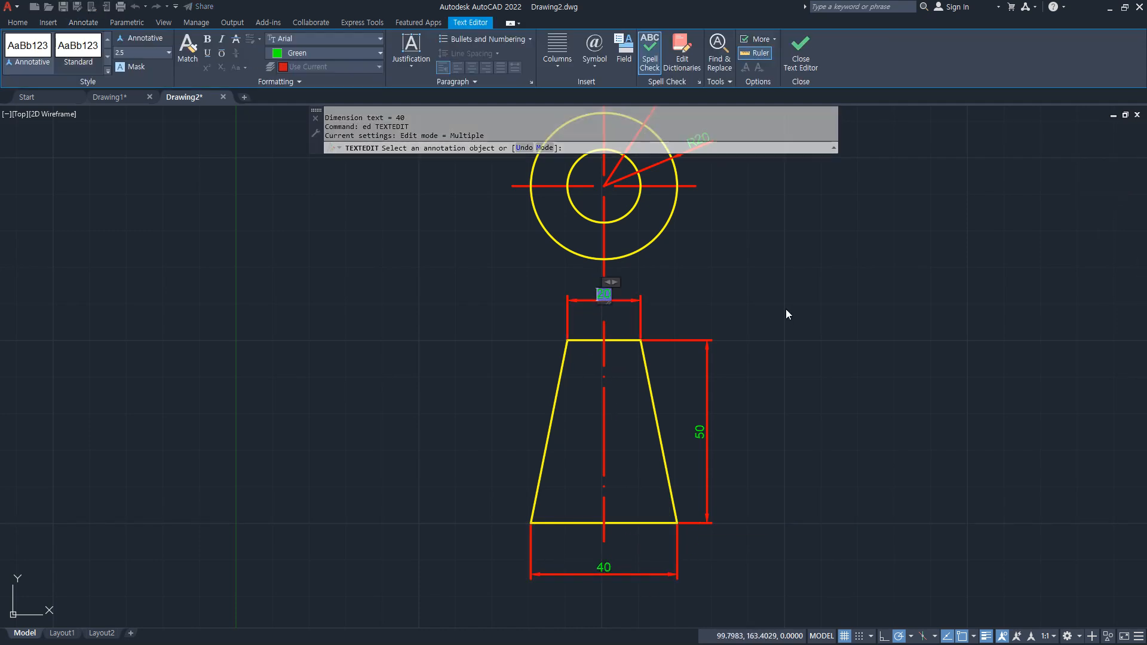
key("Home")
type("%%c")
left_click(786, 310)
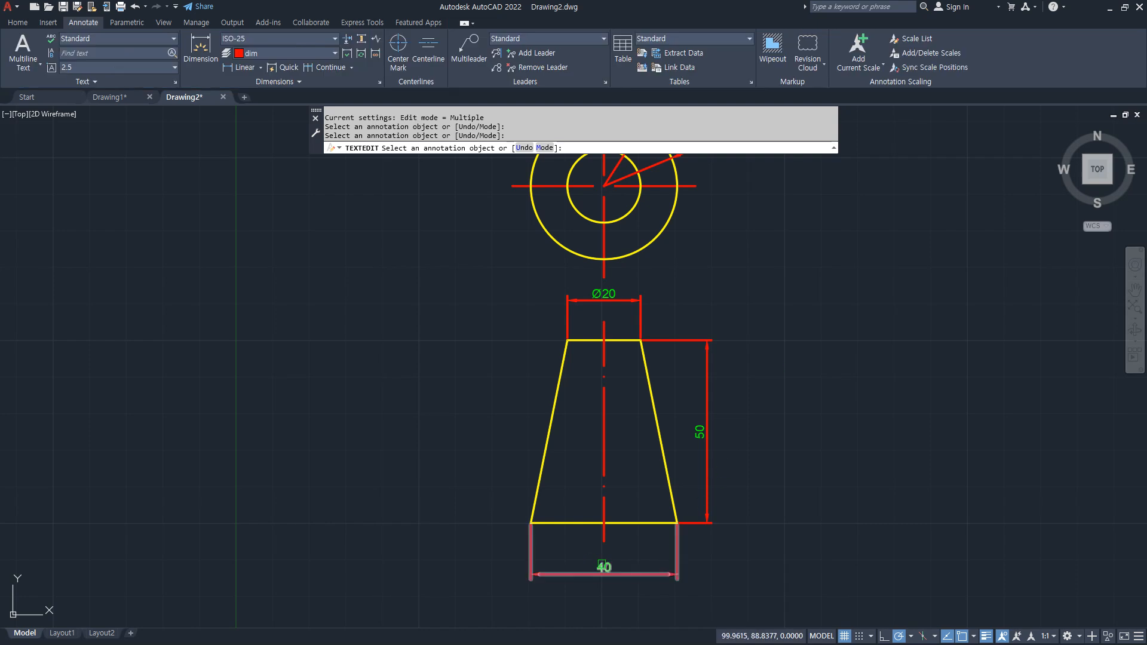
- Prefix the text of the base dimension with the diameter symbol (%%c) and finish text editing
left_click(600, 565)
key("Home")
type("%%c")
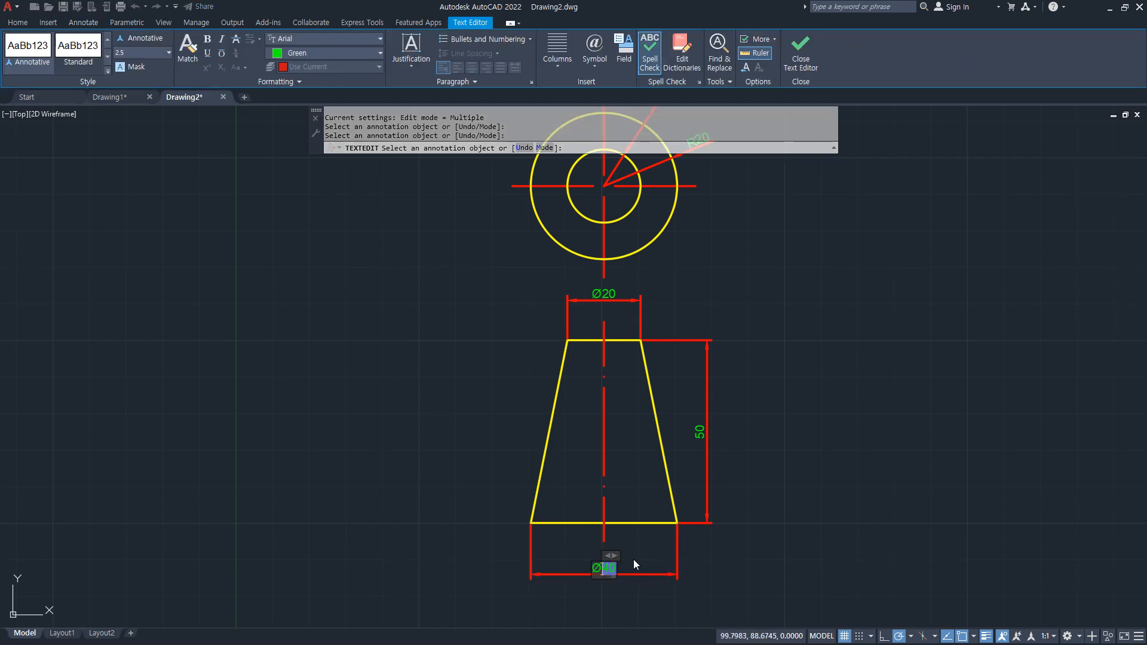
left_click(732, 542)
key("Return")
- Stretch the trapezoid's base, together with its dimensions and centerline end, straight up by 25
scroll(619, 360, "up", 2)
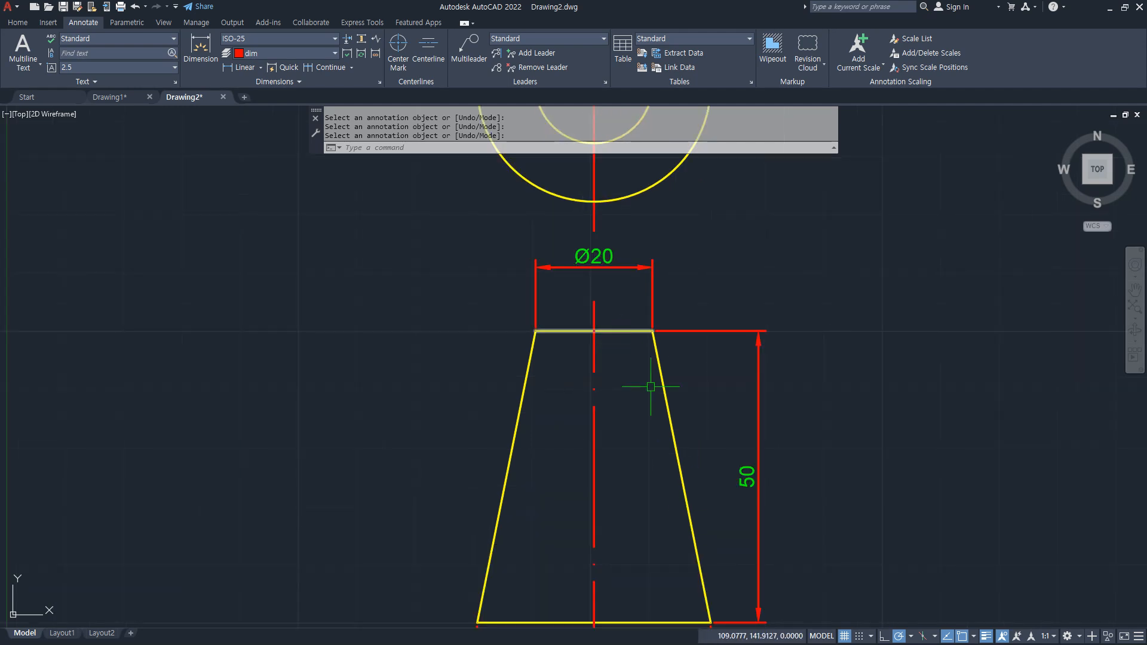
scroll(662, 407, "down", 2)
type("s")
key("Return")
left_click(796, 608)
left_click(391, 477)
key("Return")
left_click(398, 513)
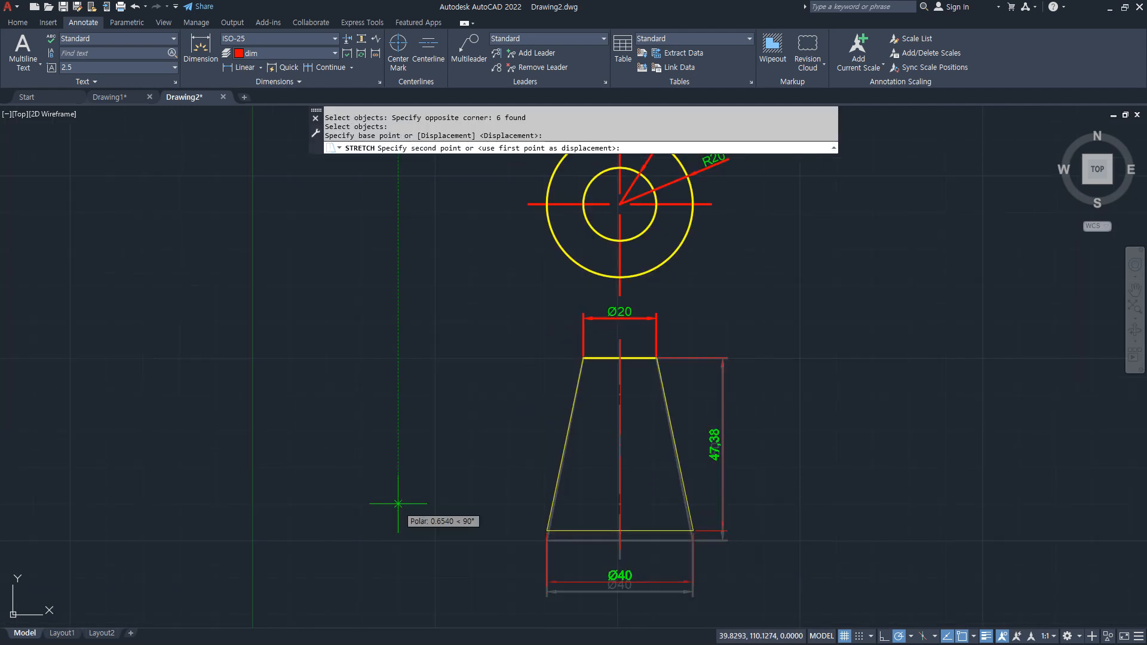
type("25")
key("Return")
- Relocate the top edge's diameter dimension to inside the trapezoid, just below the top edge
scroll(610, 365, "up", 4)
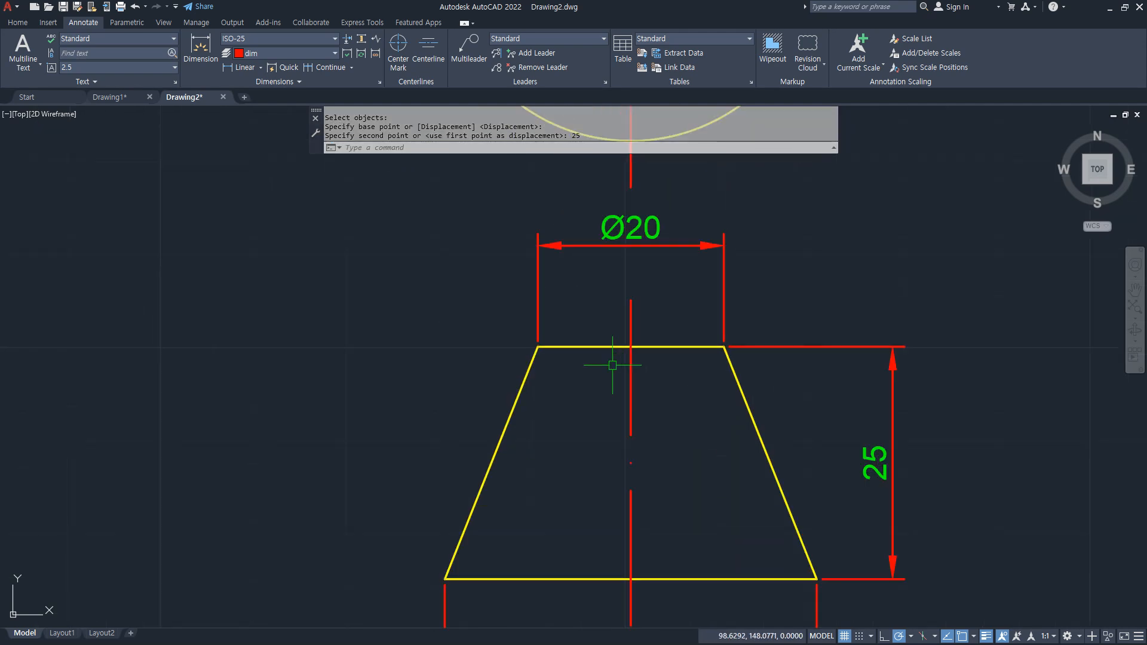
scroll(612, 257, "down", 2)
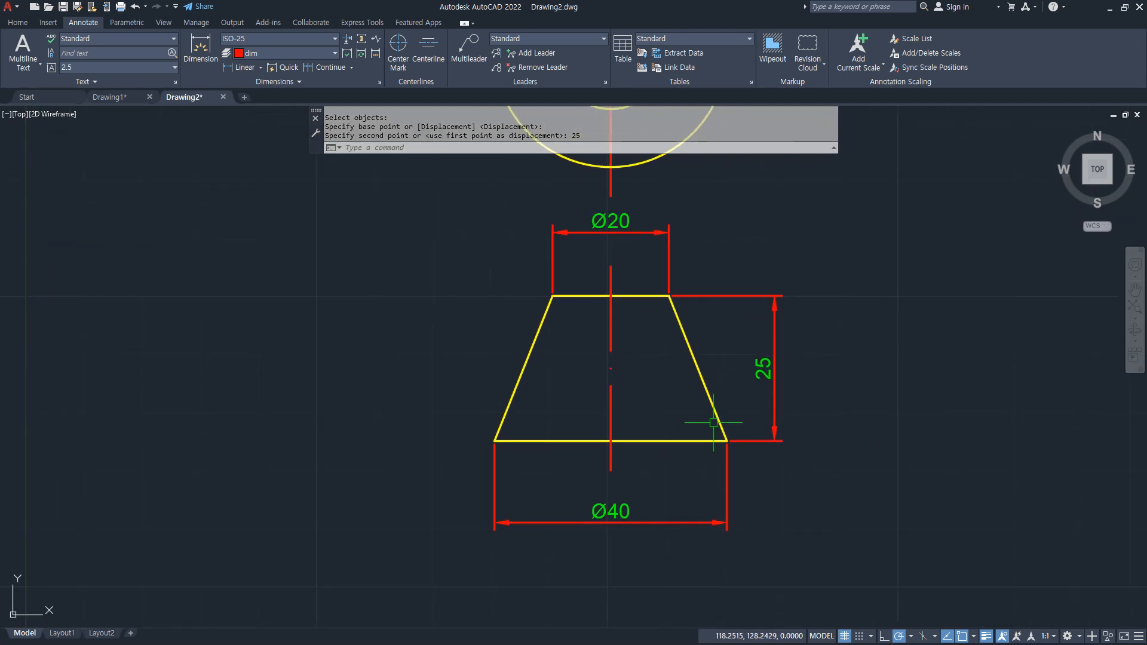
left_click(668, 260)
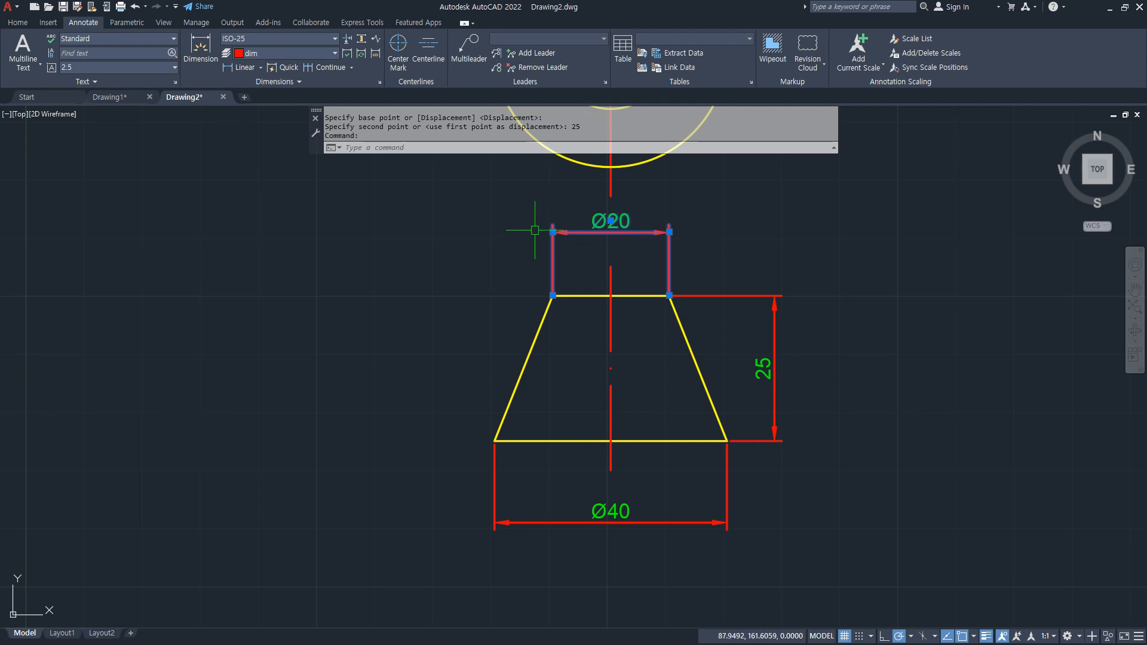
left_click(552, 232)
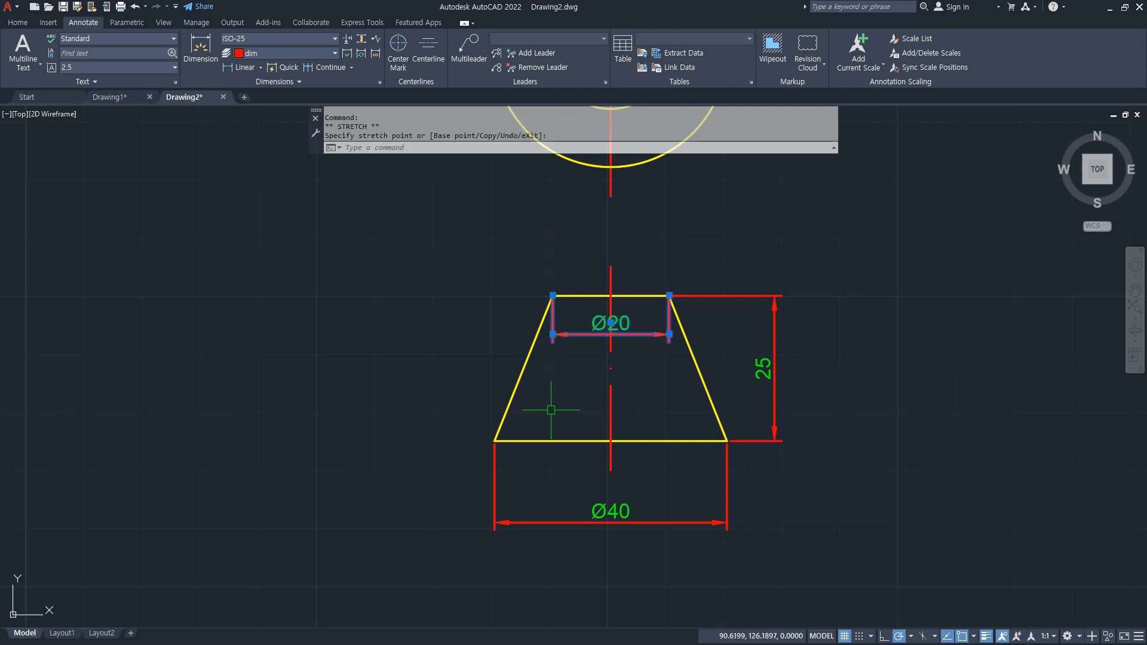
- Relocate the base's diameter dimension to inside the trapezoid, below the top edge's dimension
left_click(550, 513)
left_click(513, 523)
left_click(494, 522)
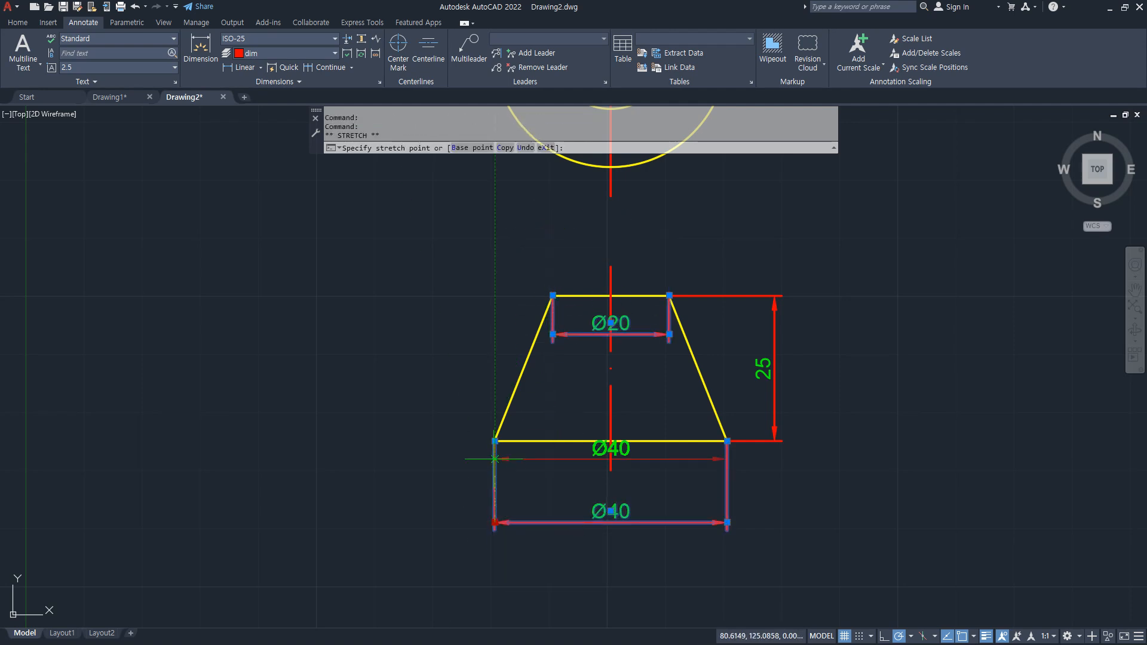
left_click(496, 392)
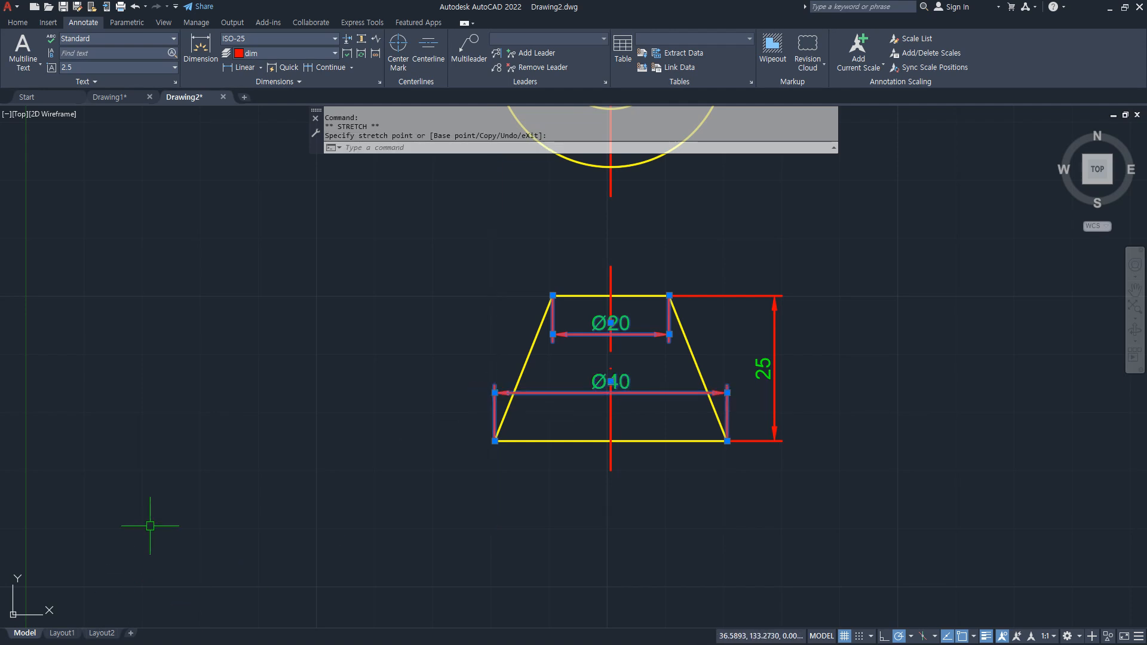
key("Escape")
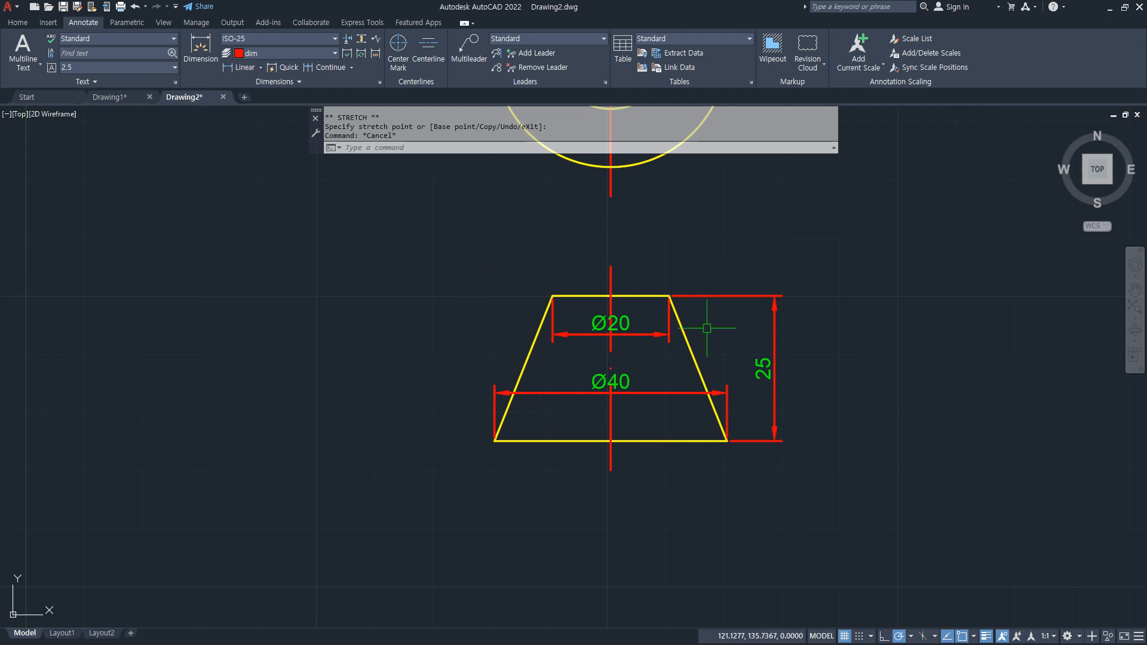
- Make the extension lines of the top edge's diameter dimension oblique at an angle of 30
left_click(287, 85)
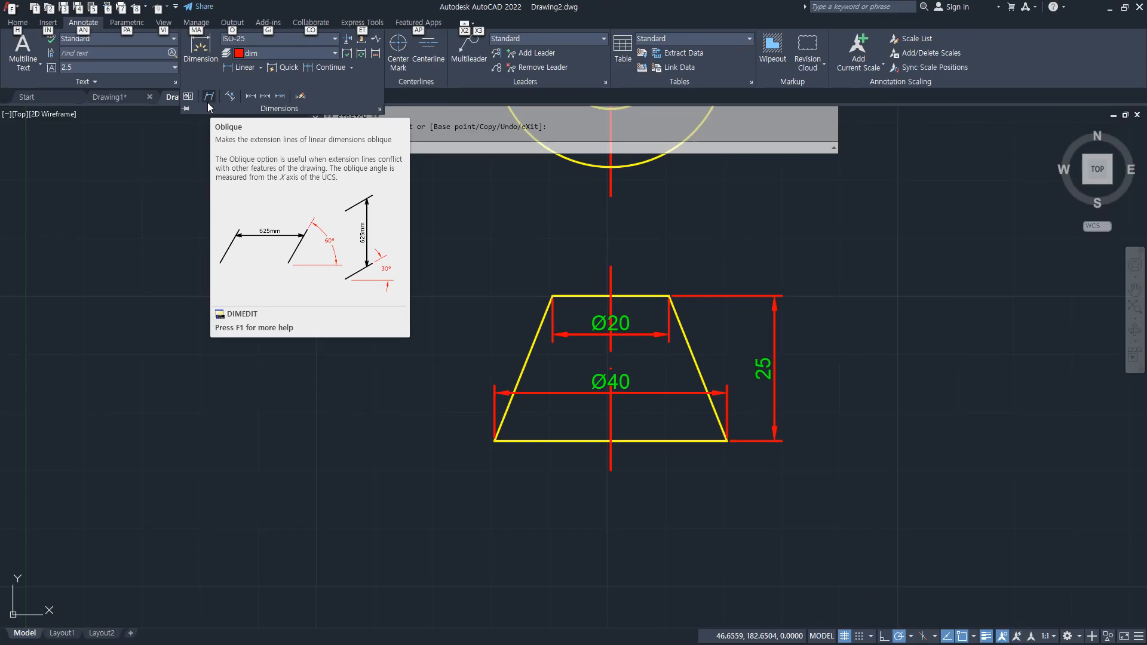
left_click(210, 98)
left_click(646, 335)
left_click(646, 335)
left_click_drag(668, 297, 877, 298)
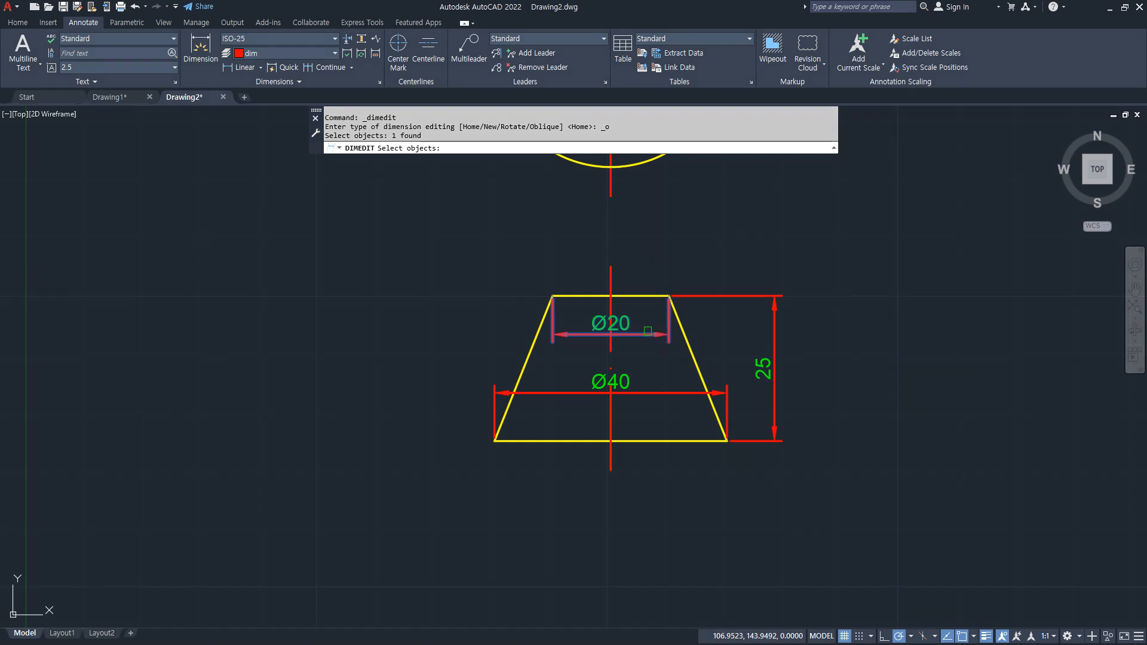
left_click(648, 335)
key("Return")
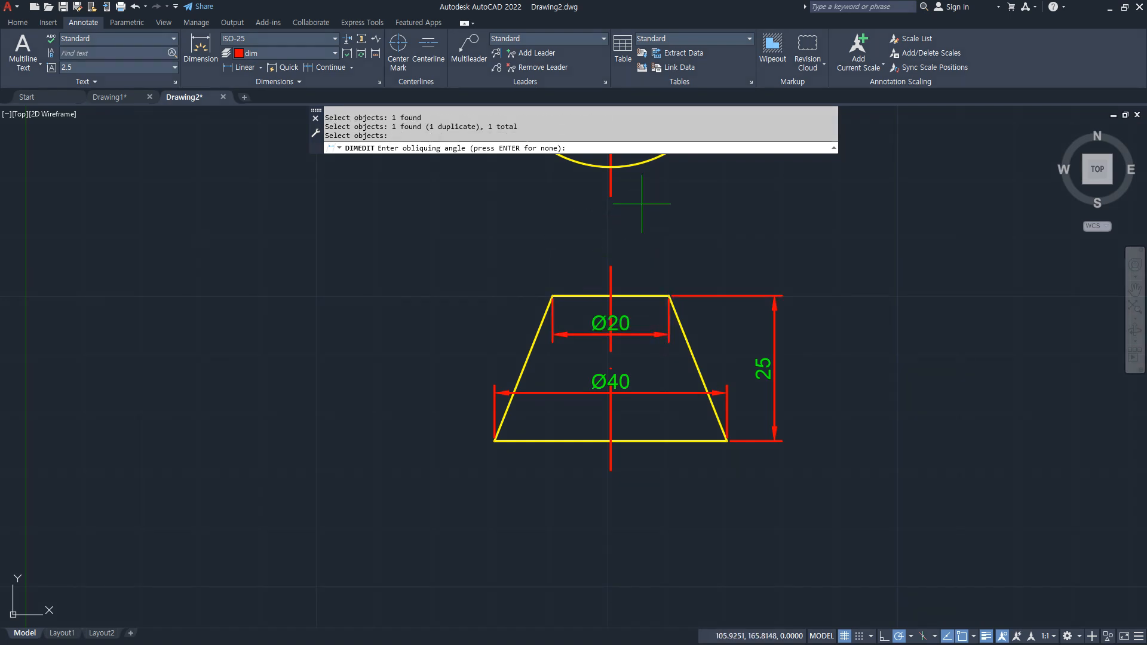
type("30")
key("Return")
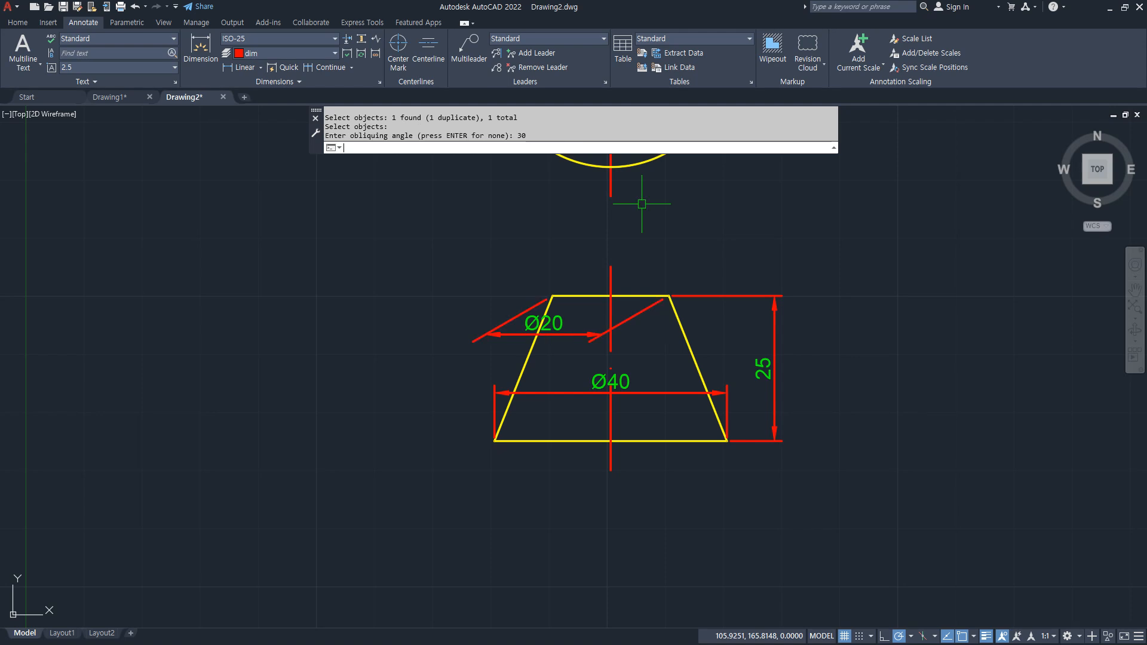
mouse_move(548, 294)
left_mouse_down()
mouse_move(449, 295)
mouse_move(479, 323)
left_mouse_up()
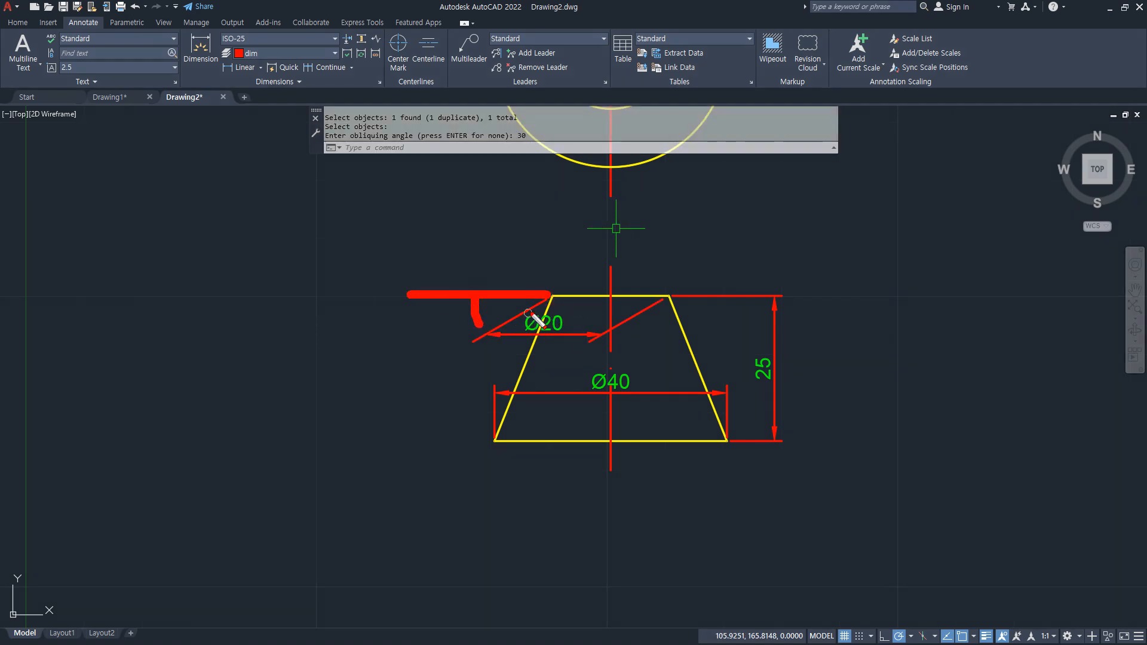
left_click_drag(549, 306, 714, 306)
key("Escape")
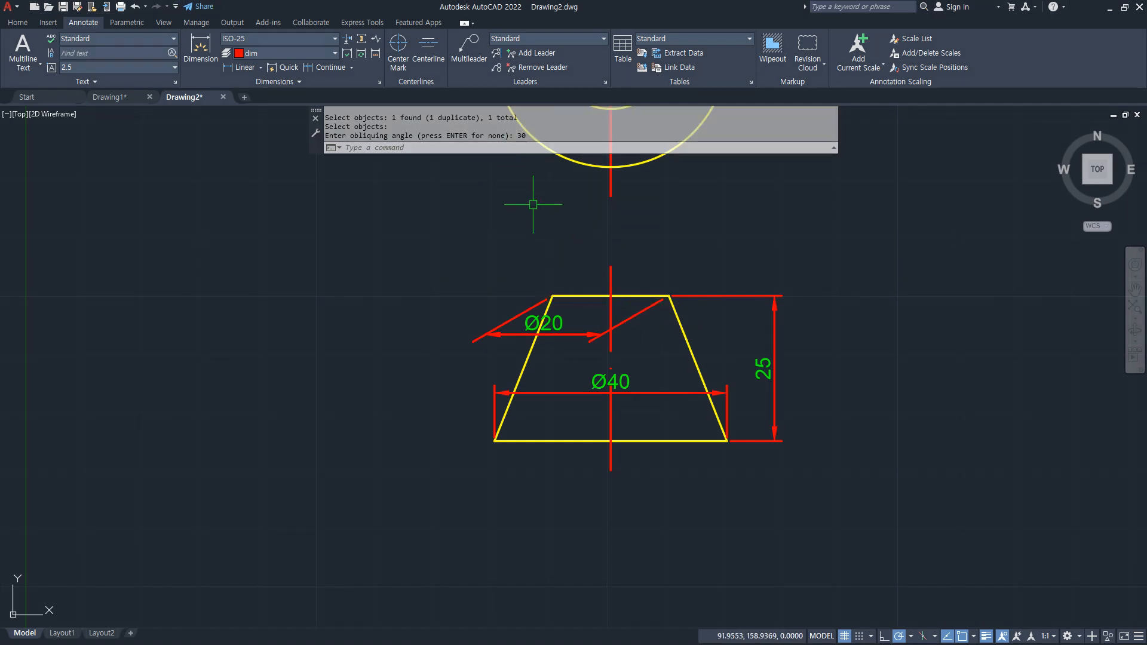
key("Return")
key("Escape")
key("Escape")
key("Return")
key("Escape")
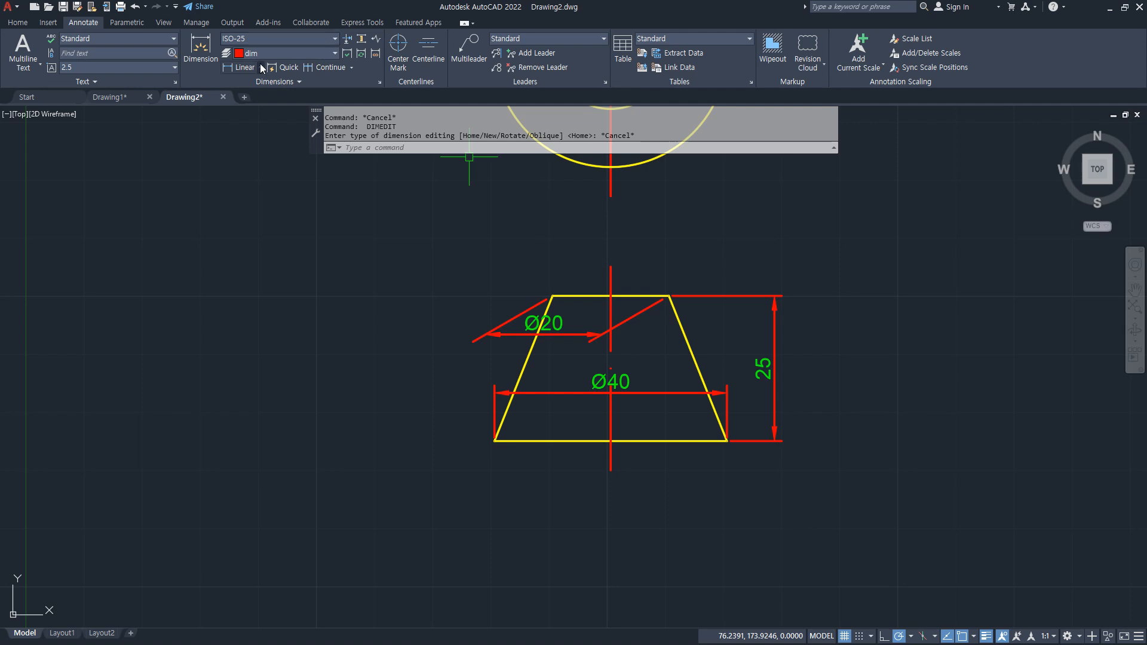
- Change the obliquing angle of the top edge's diameter dimension to 60
left_click(260, 83)
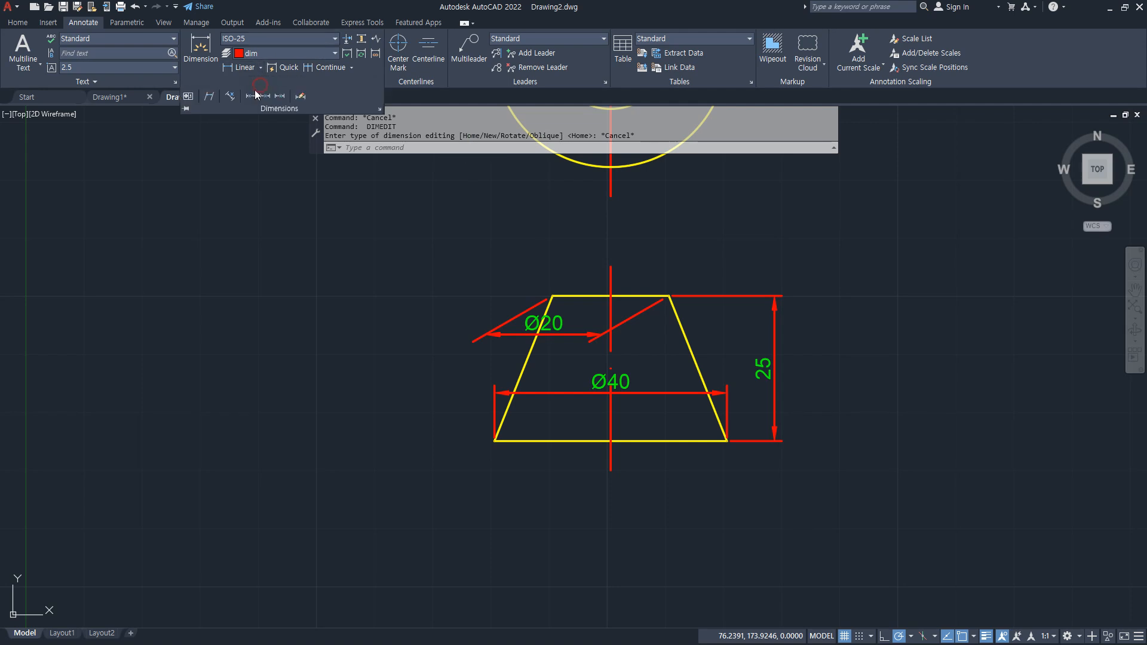
left_click(210, 96)
left_click(598, 316)
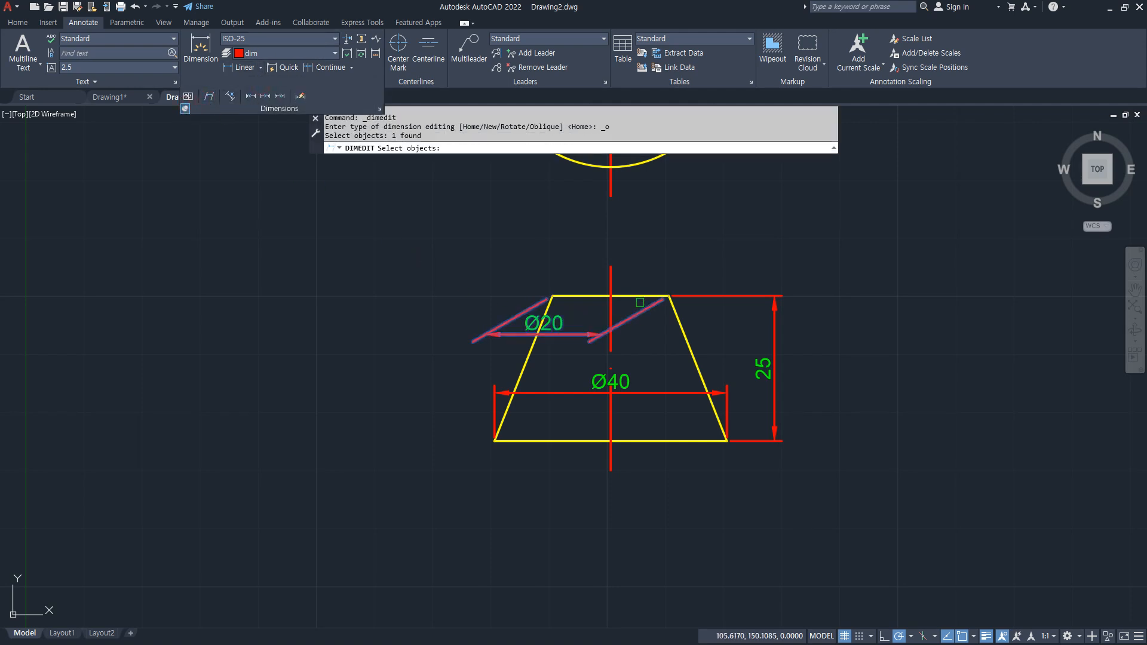
key("Return")
type("60")
key("Return")
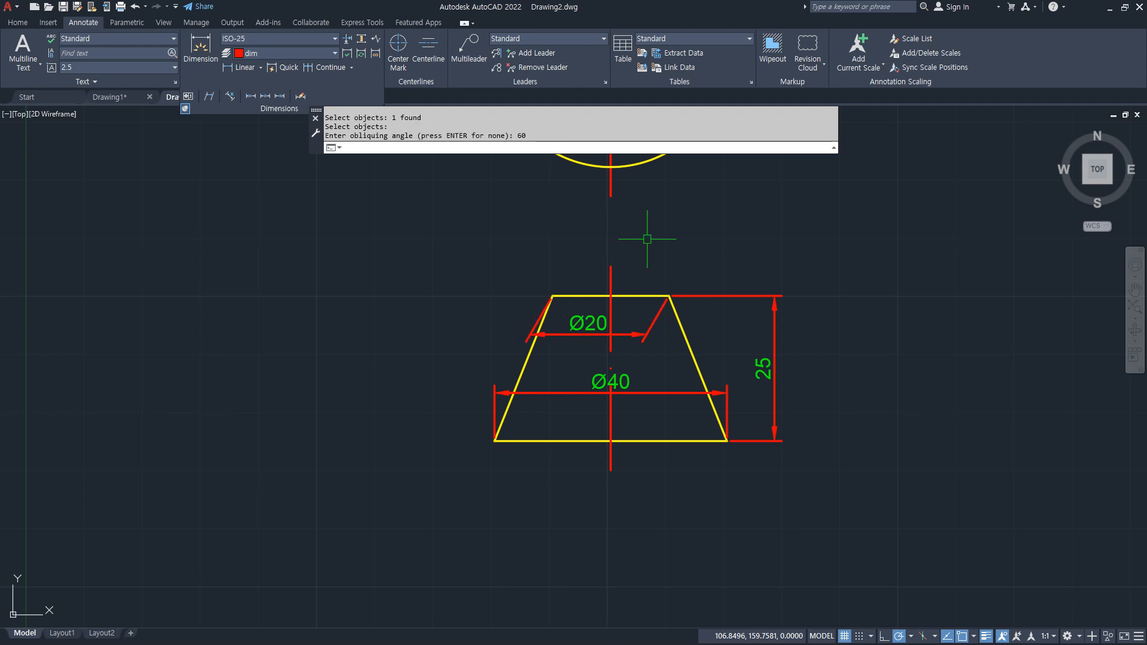
key("Return")
key("Escape")
key("Escape")
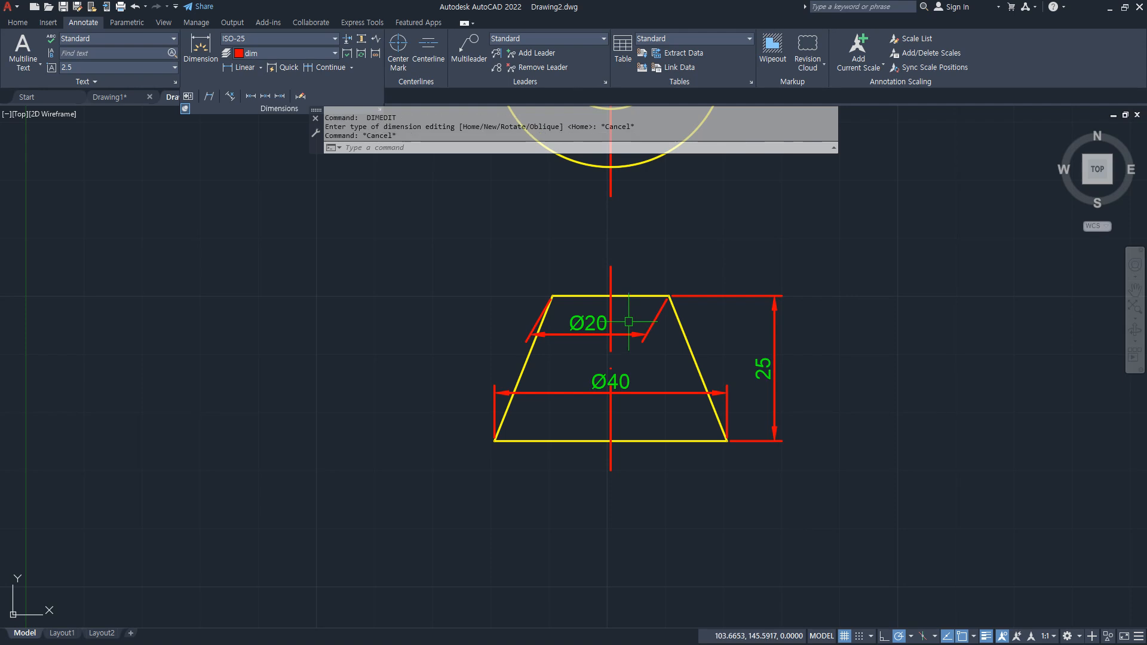
- Set the obliquing angle of the top edge's diameter dimension to -60
left_click(230, 95)
left_click(630, 332)
key("Return")
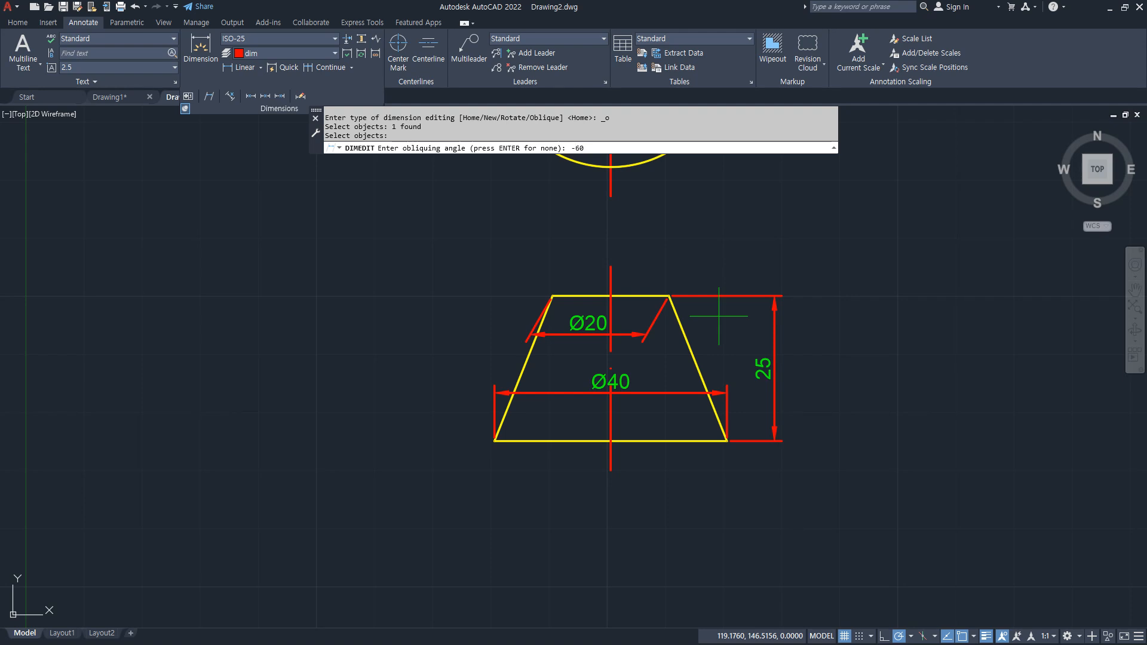
key("Return")
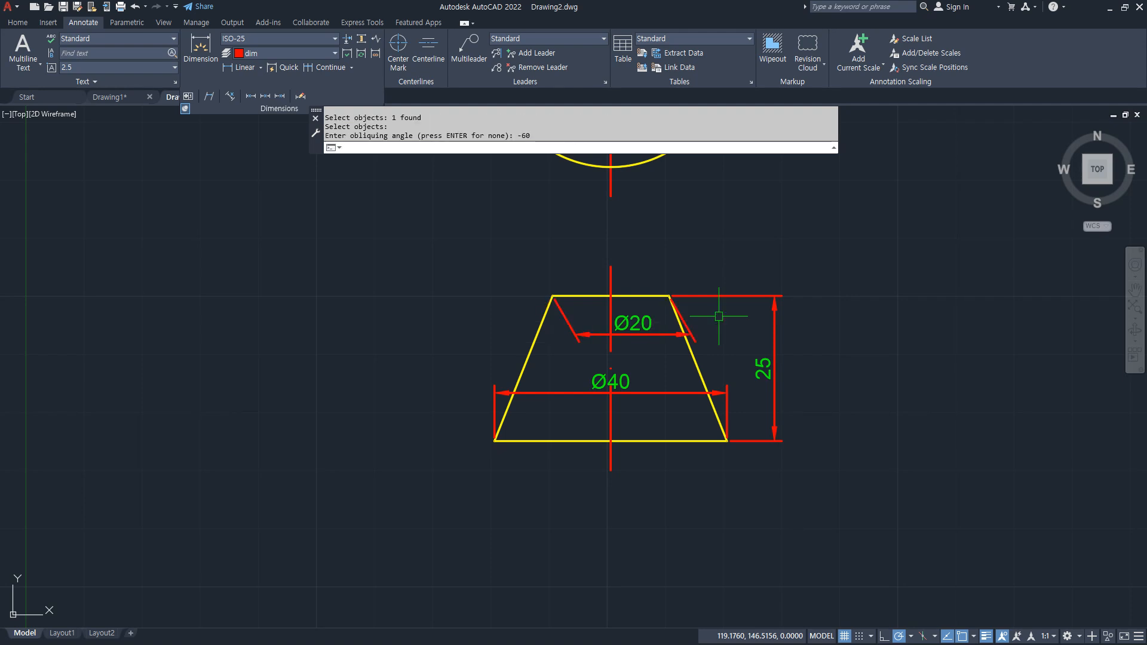
key("Return")
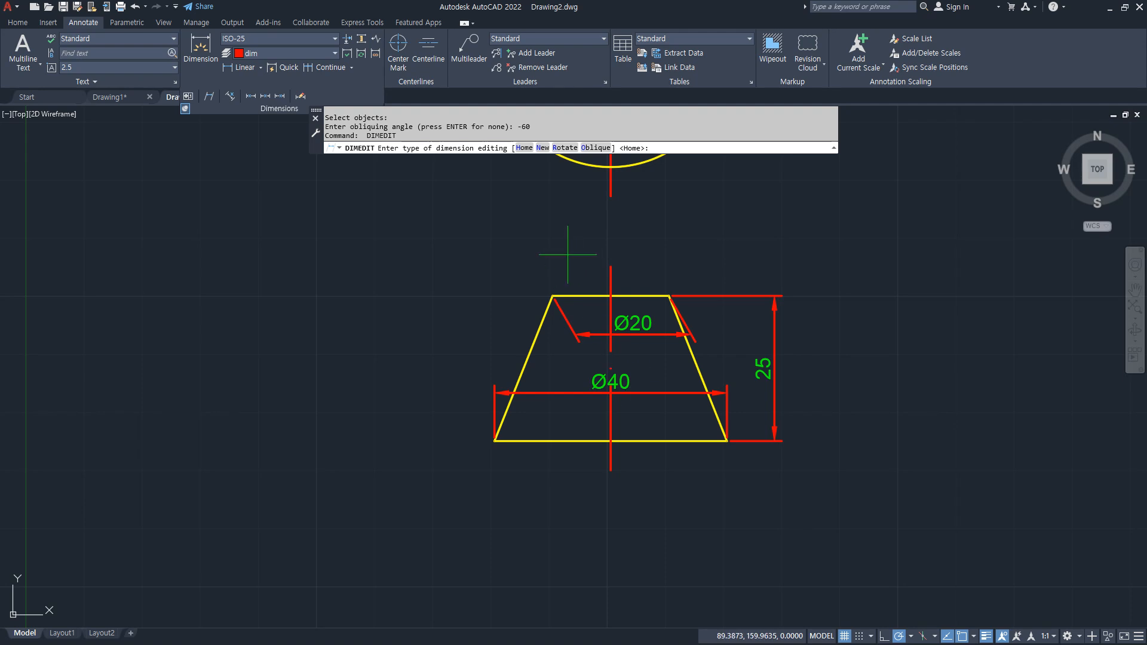
- Make the extension lines of the base's diameter dimension oblique at an angle of 60
left_click(209, 96)
left_click(662, 391)
key("Return")
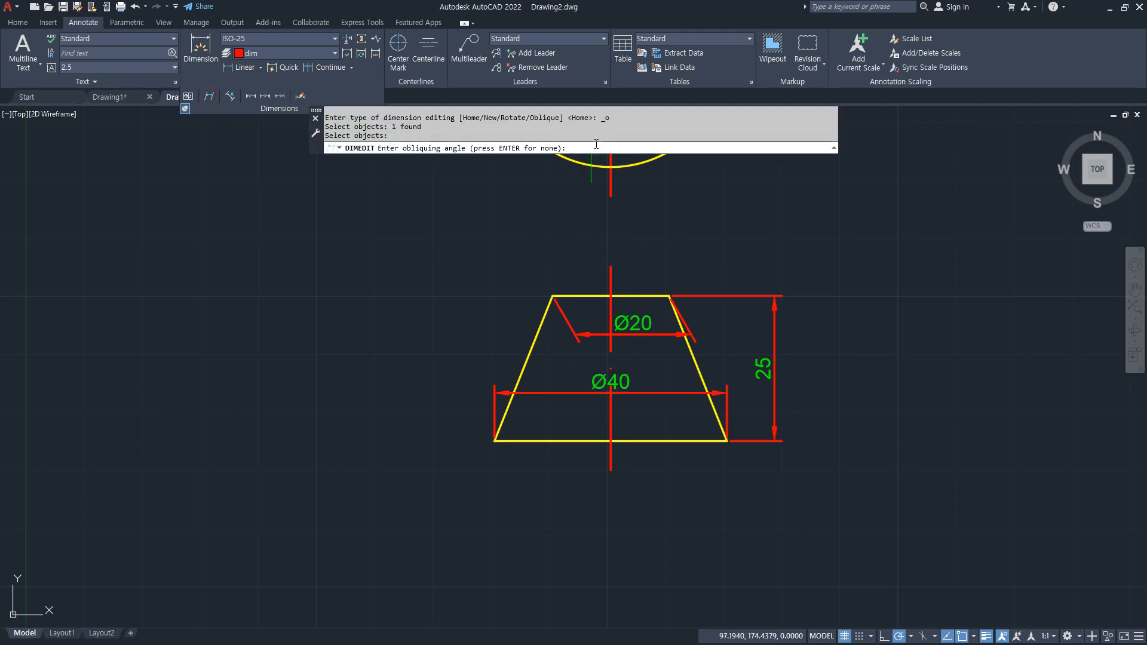
type("60")
key("Return")
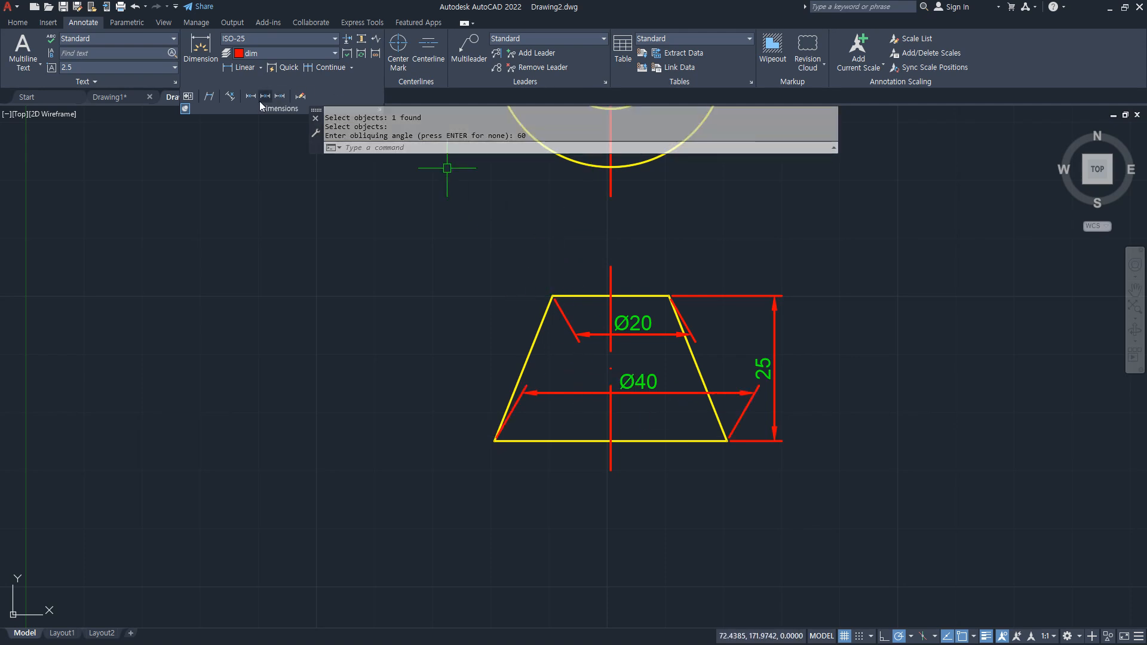
- Set the obliquing angle of the base's diameter dimension to -60
left_click(209, 96)
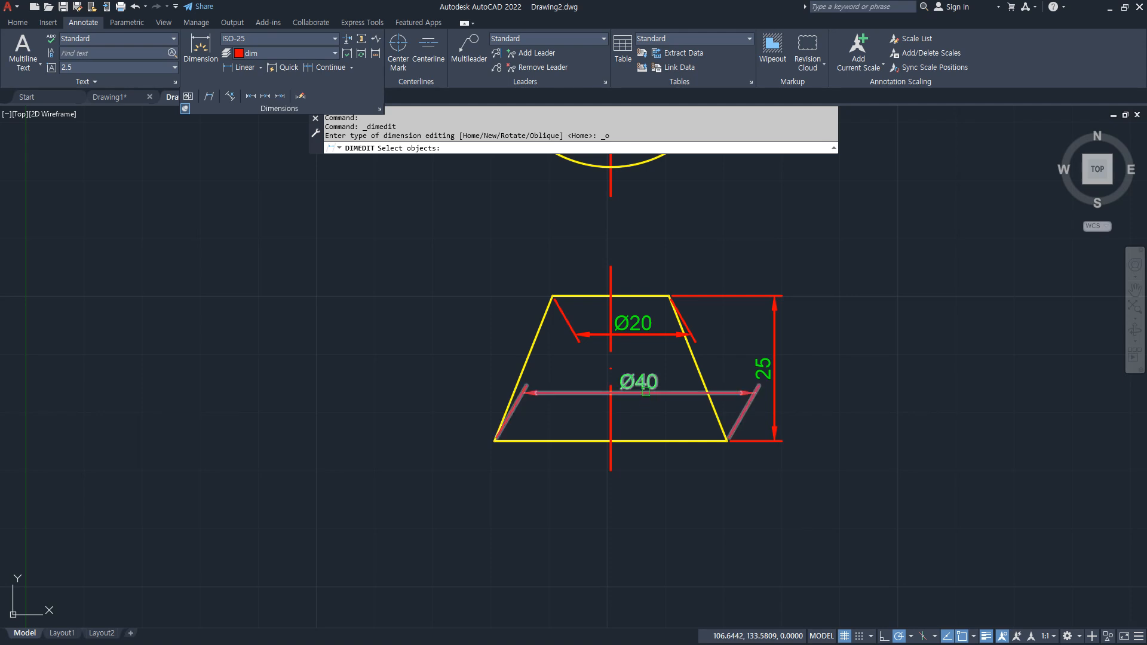
left_click(645, 391)
key("Return")
type("-60")
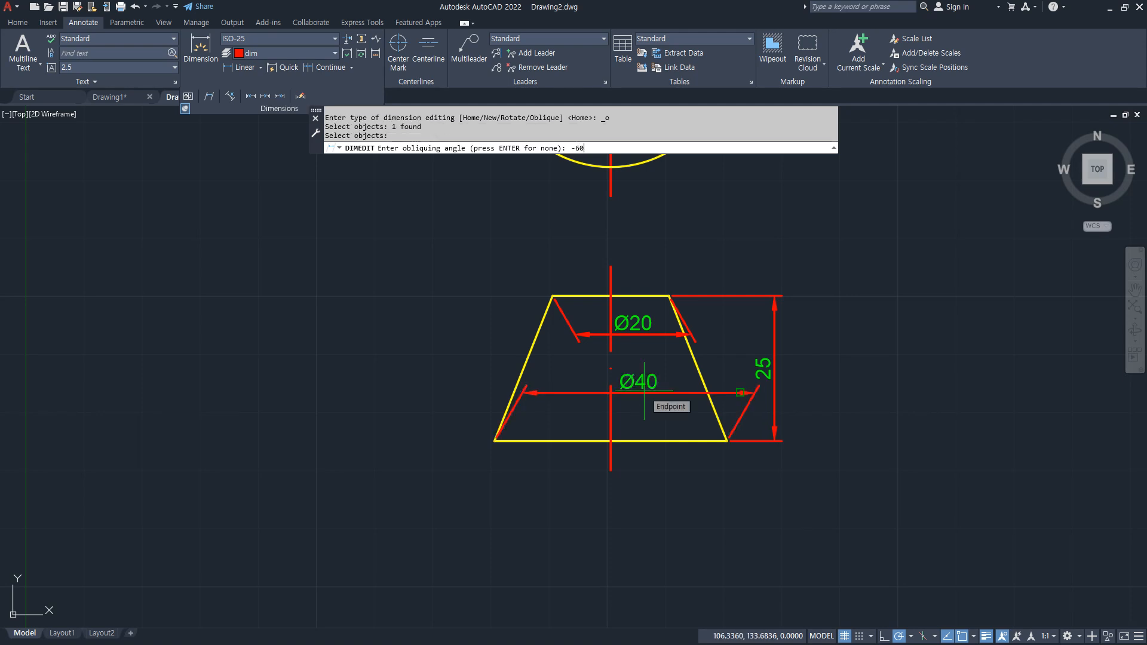
key("Return")
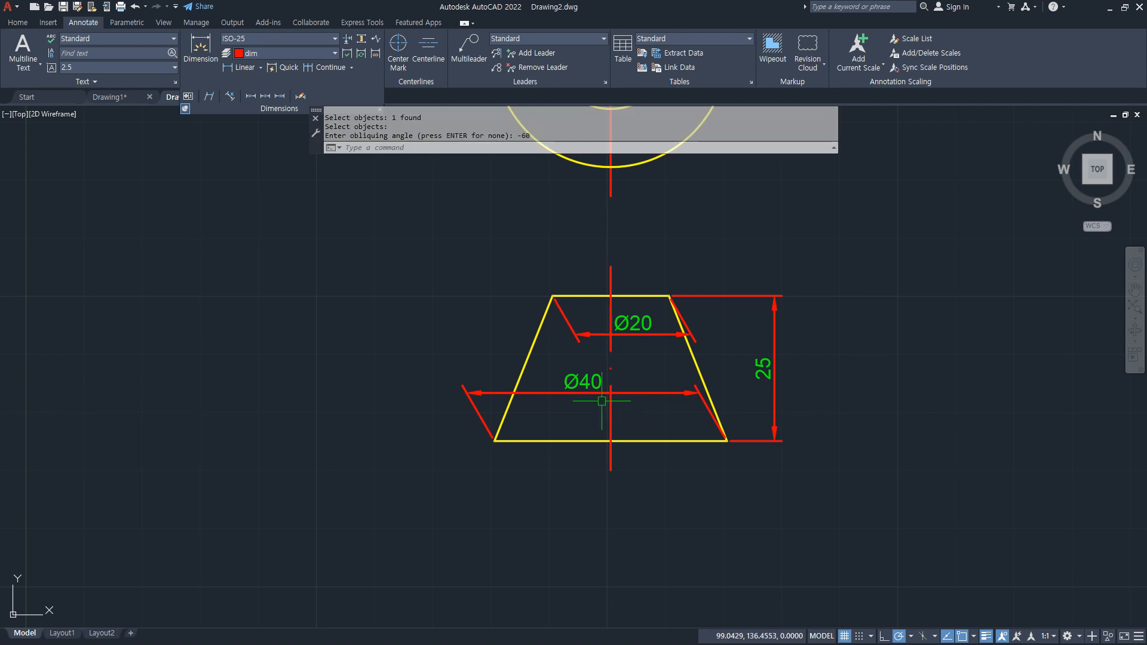
type("a")
key("Return")
key("Escape")
- Stretch the trapezoid's base, together with its dimensions and centerline end, straight down by 25
type("s")
key("Return")
left_click(833, 471)
left_click(307, 358)
key("Return")
left_click(309, 348)
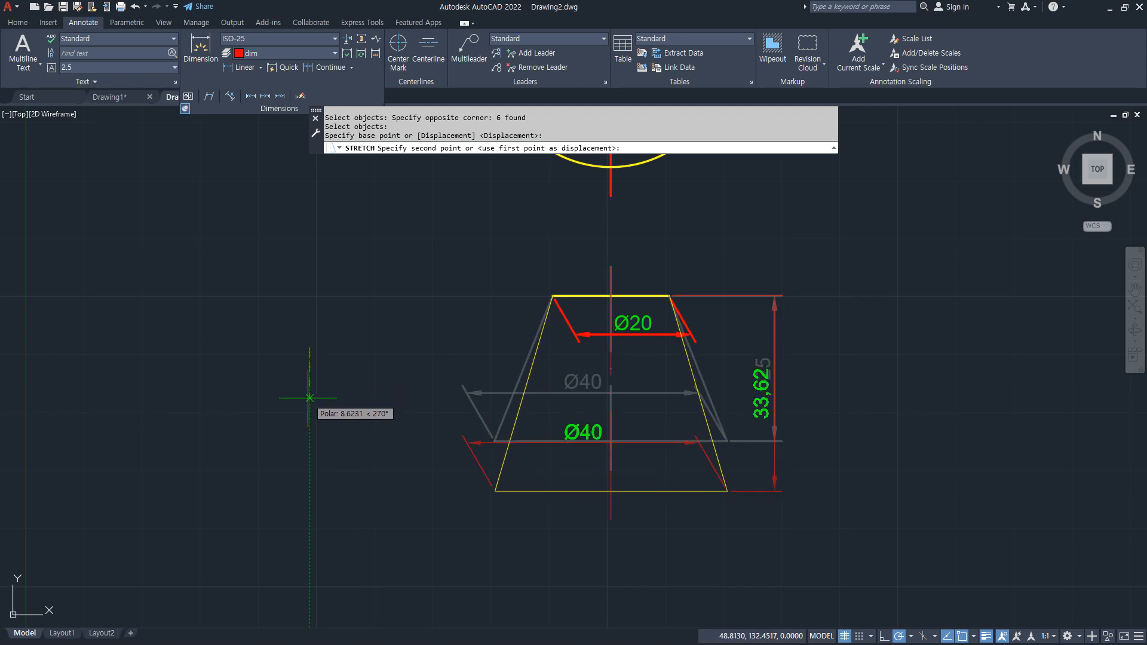
type("25")
key("Return")
middle_click_drag(304, 389, 298, 364)
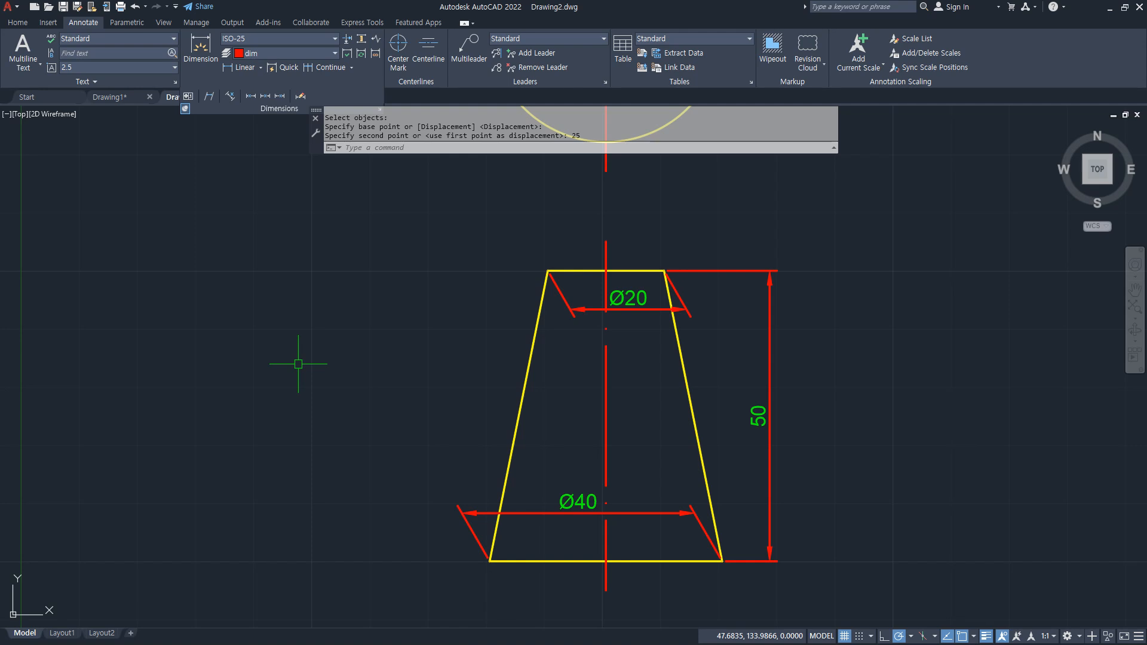
scroll(381, 328, "down", 2)
middle_click_drag(382, 328, 372, 450)
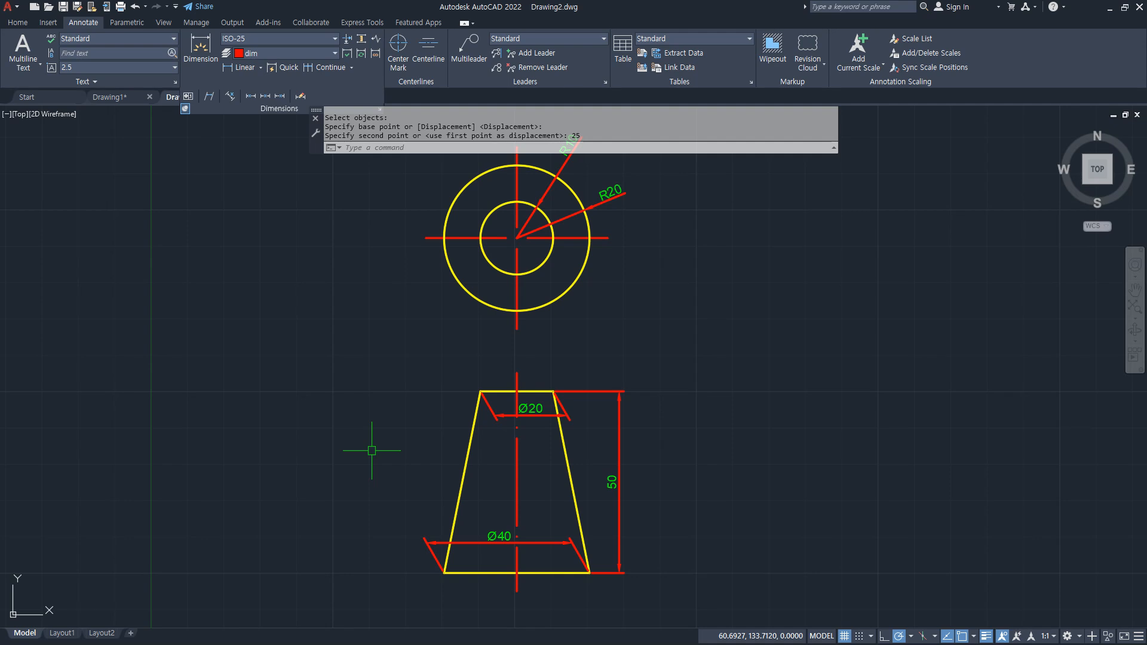
- Define a geometric tolerance with the perpendicularity symbol, a Tolerance 1 value of 0.23 and A as Datum 1
key("Return")
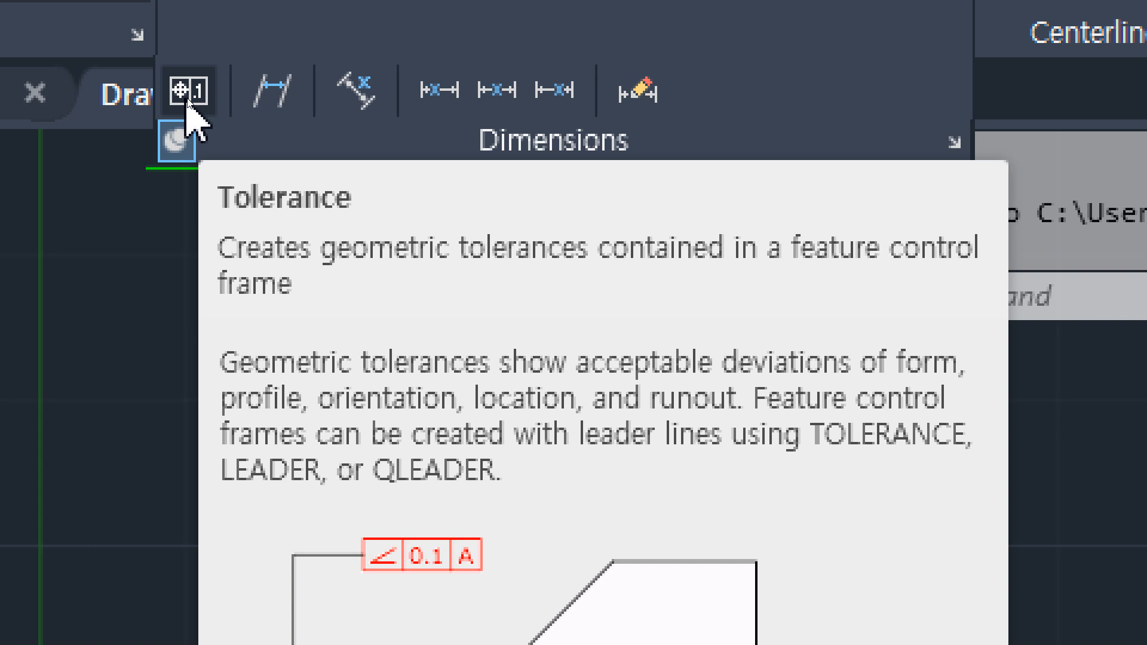
left_click(186, 96)
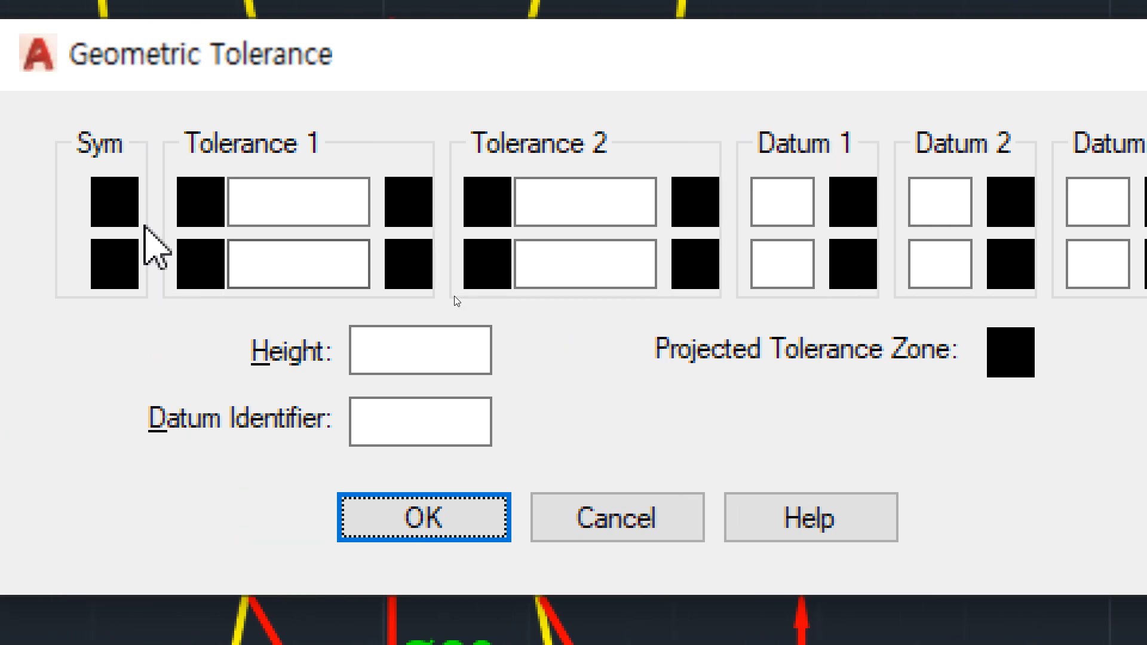
left_click(26, 201)
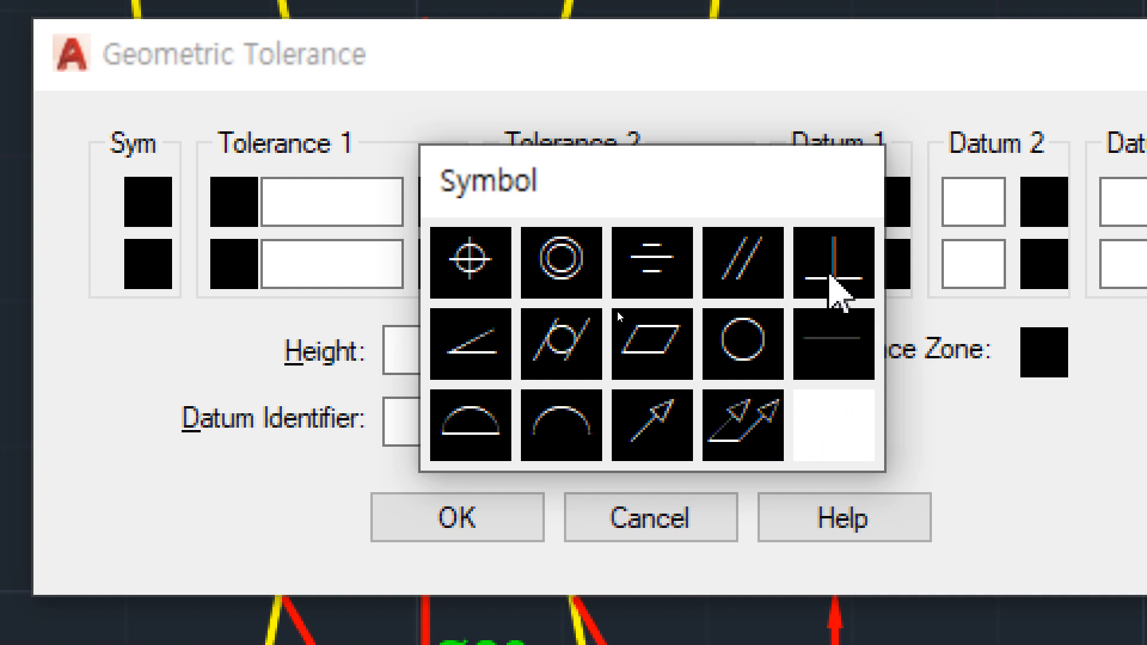
left_click(830, 277)
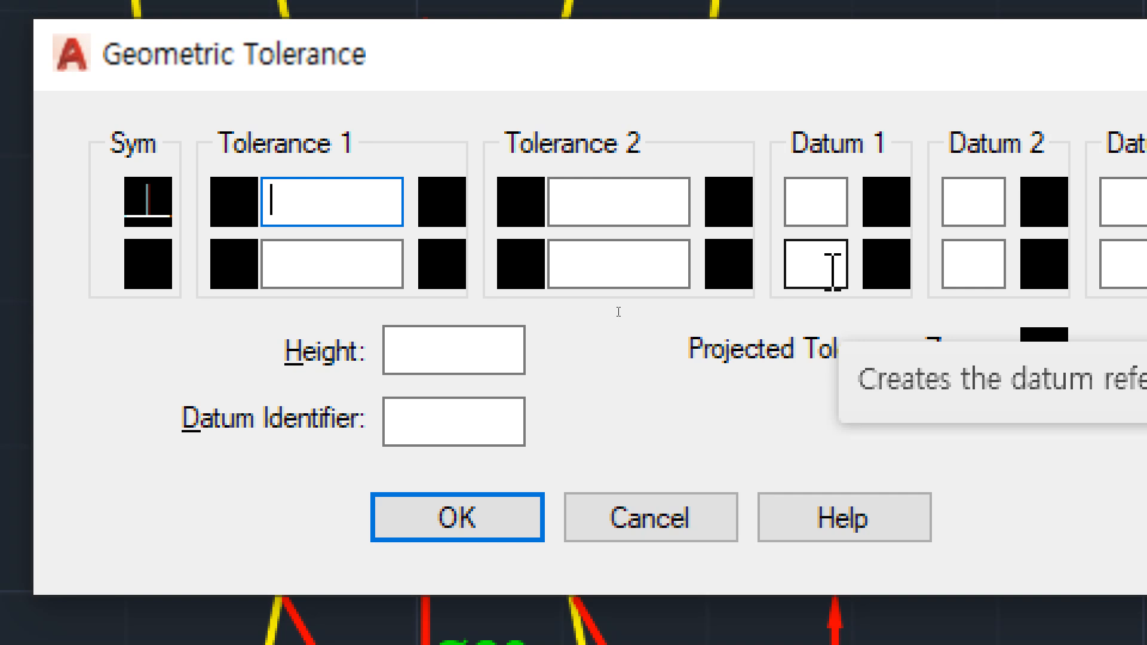
type("0.23")
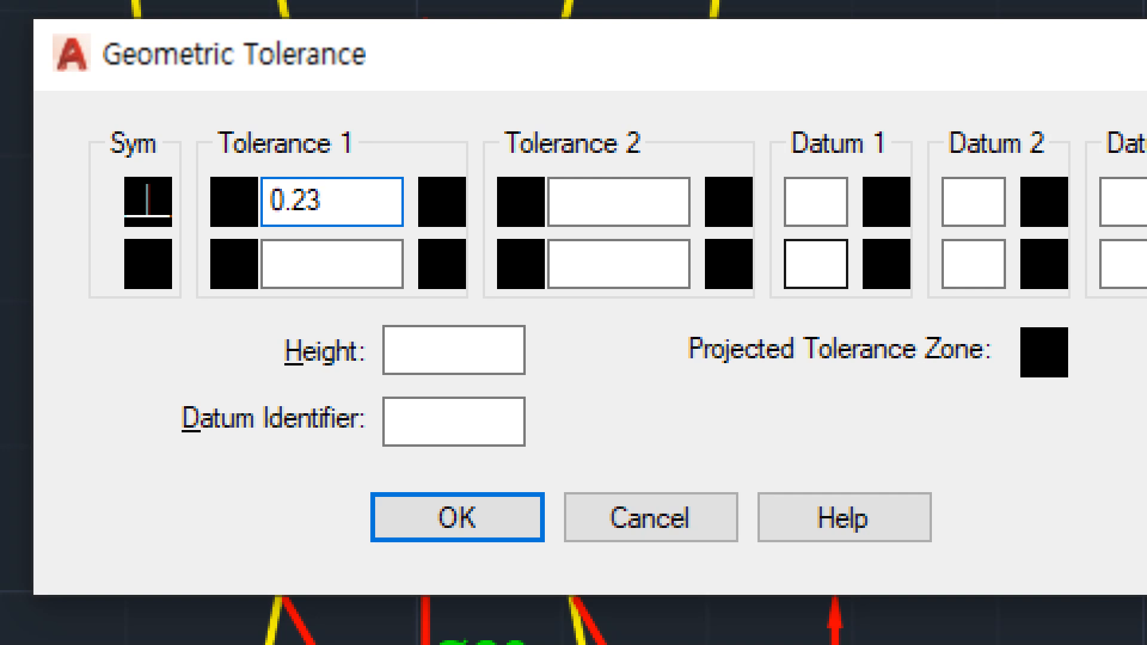
left_click(827, 205)
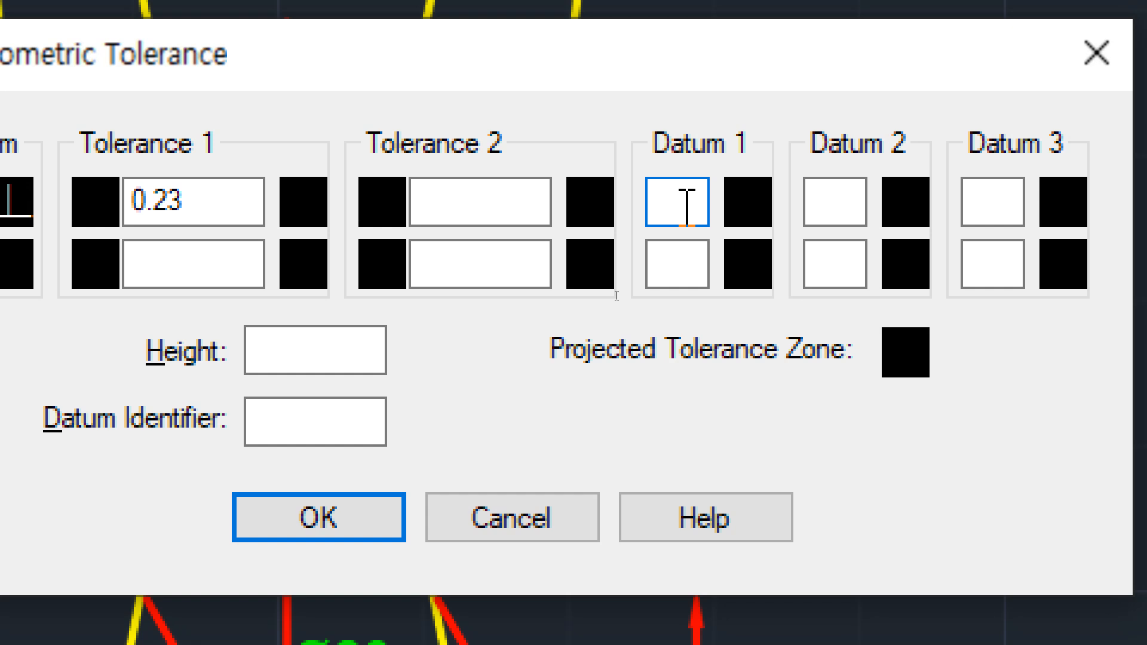
type("A")
left_click(153, 210)
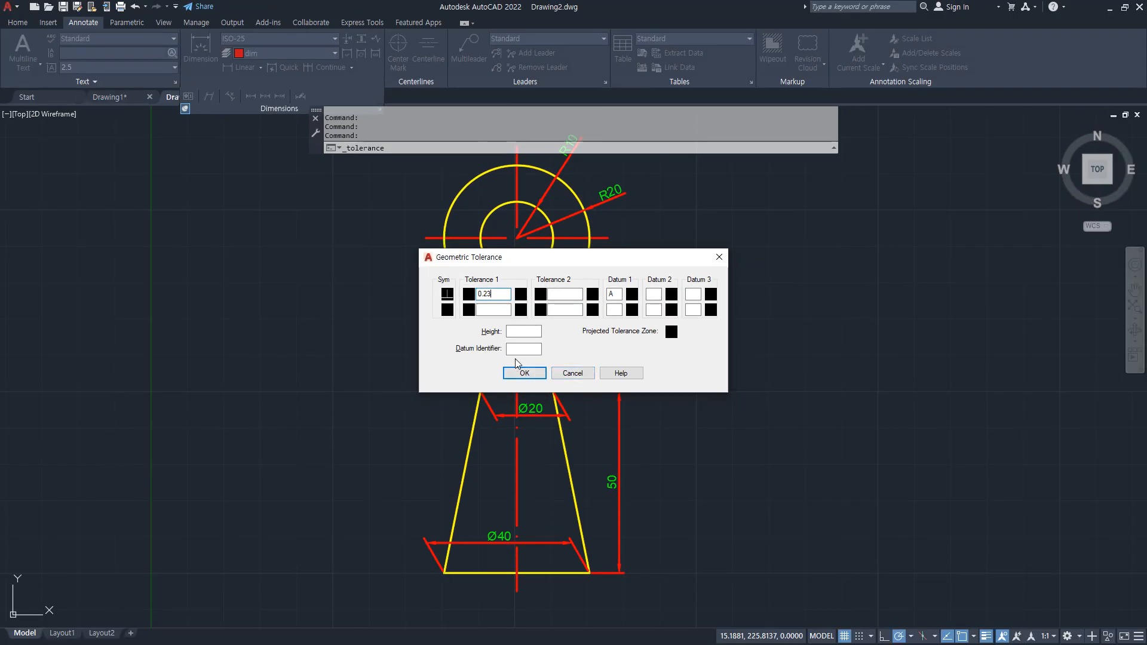
- Confirm the geometric tolerance and place its feature control frame to the left of the circular top view, slightly below its center
left_click(426, 517)
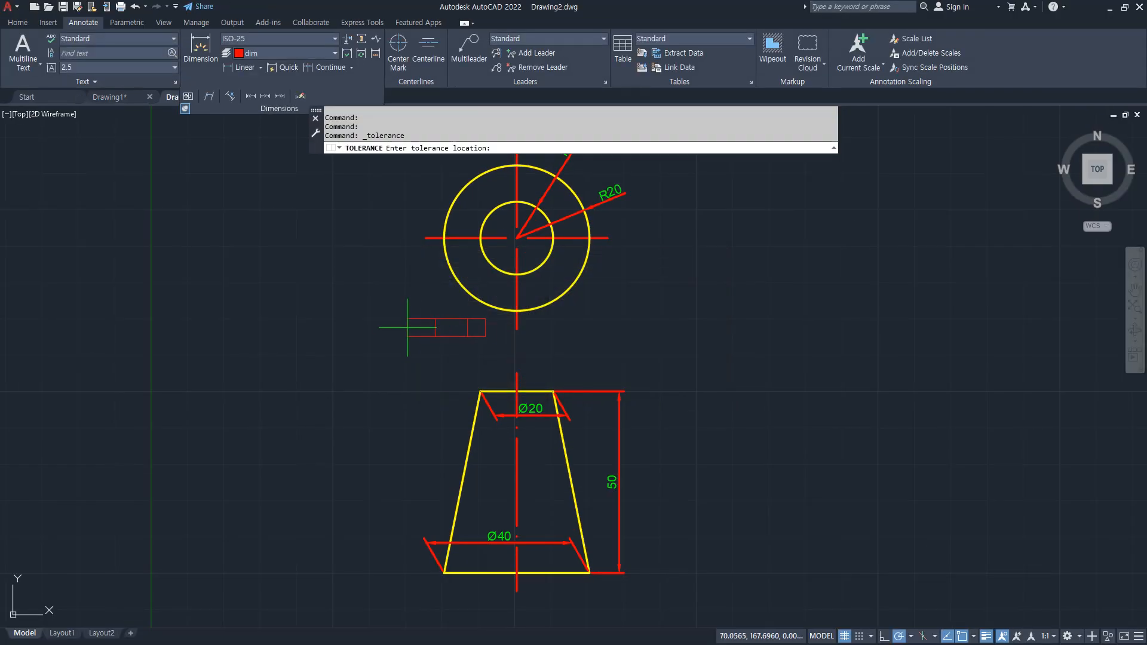
left_click(261, 275)
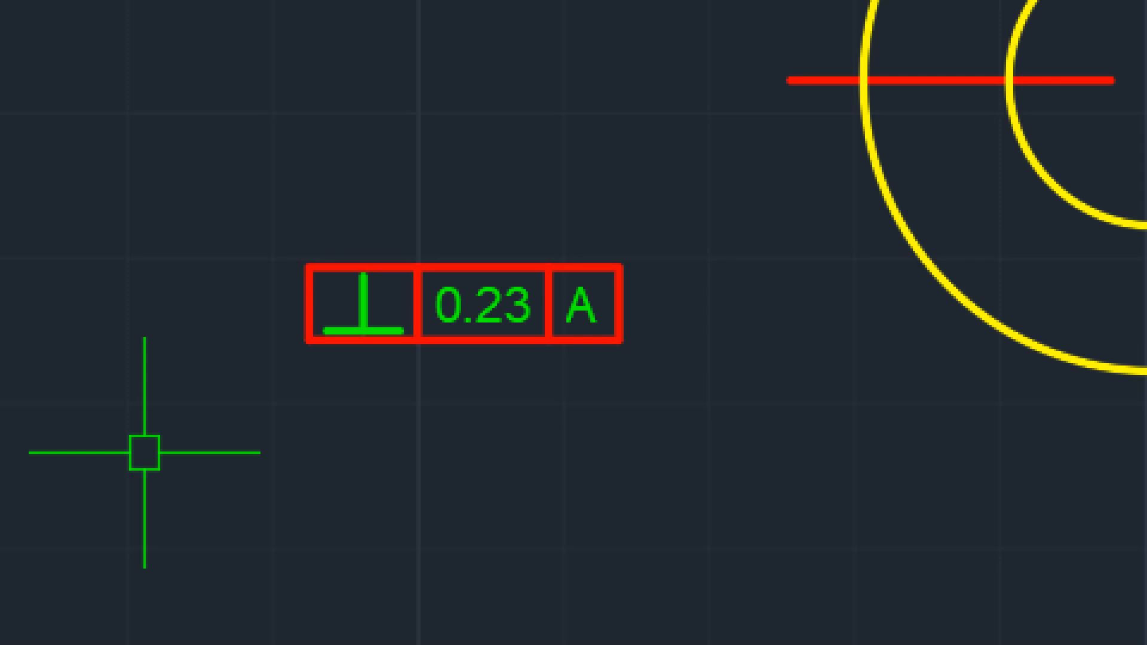
scroll(352, 274, "up", 6)
middle_click_drag(287, 330, 363, 394)
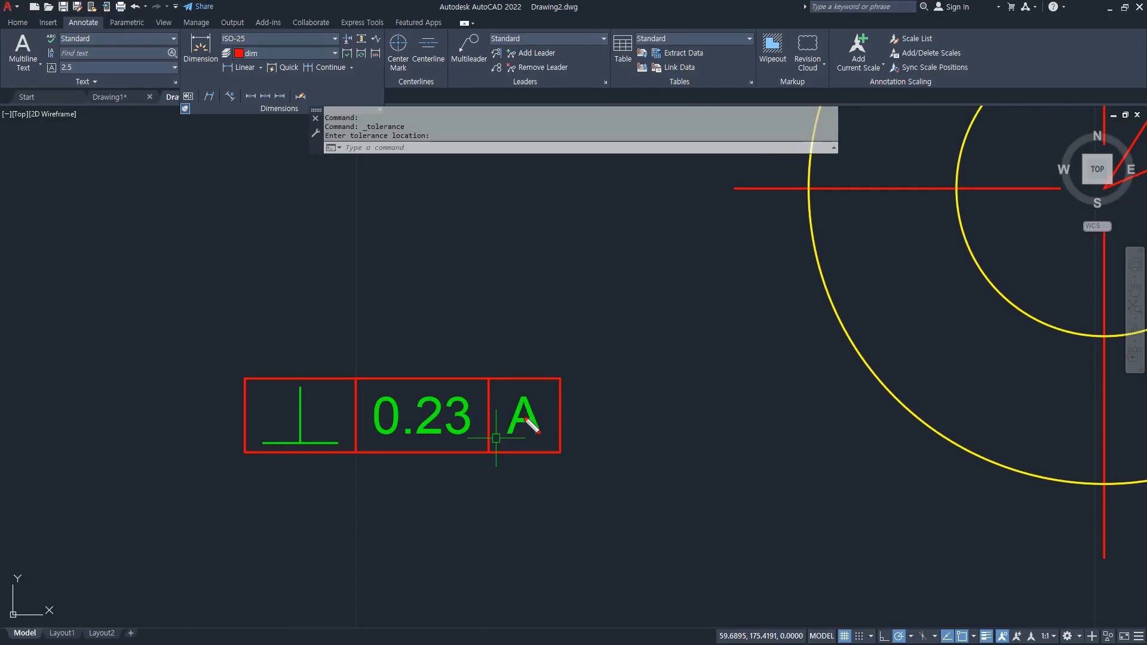
mouse_move(555, 411)
left_mouse_down()
mouse_move(633, 299)
mouse_move(728, 216)
mouse_move(734, 188)
mouse_move(734, 205)
mouse_move(683, 220)
mouse_move(709, 201)
mouse_move(729, 231)
left_mouse_up()
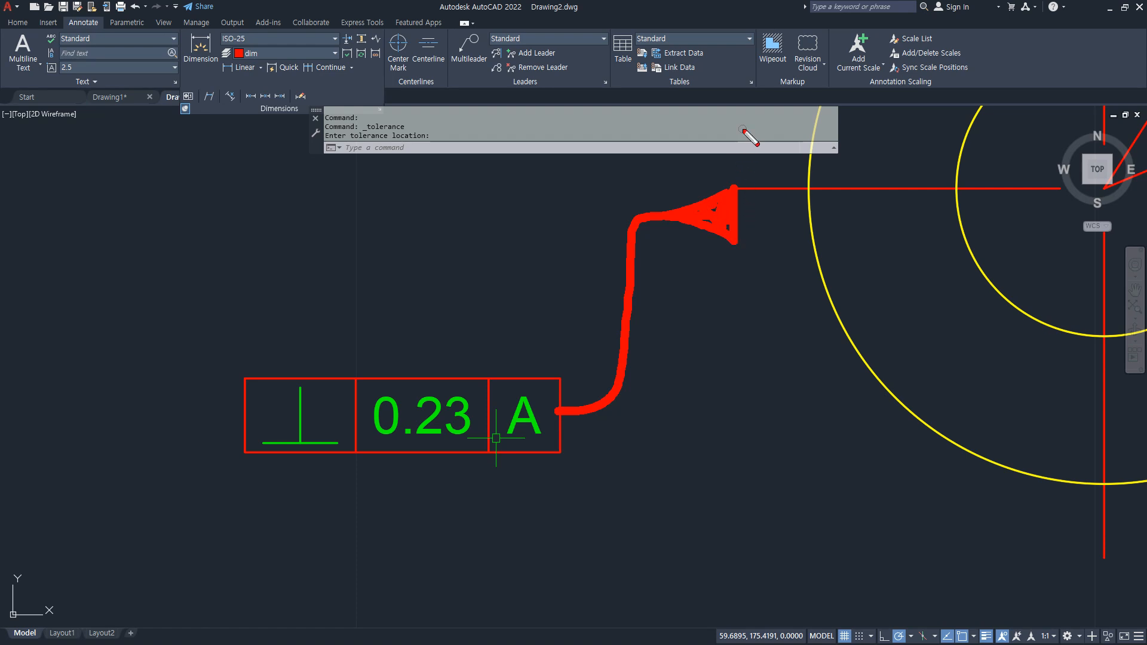
left_click_drag(742, 129, 743, 523)
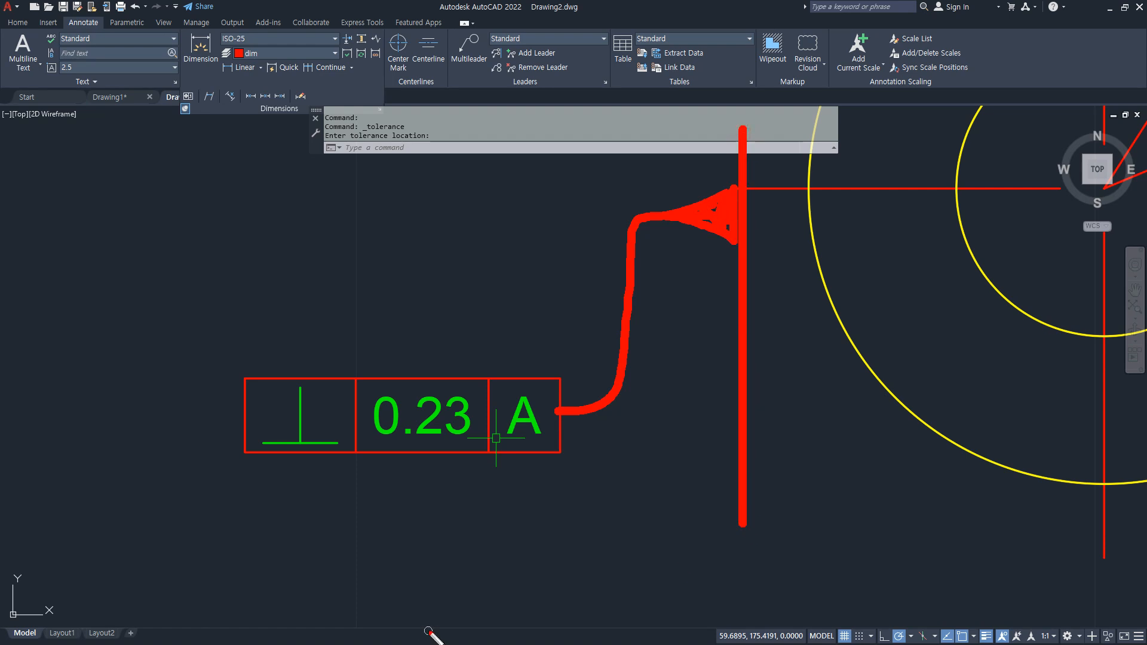
key("Escape")
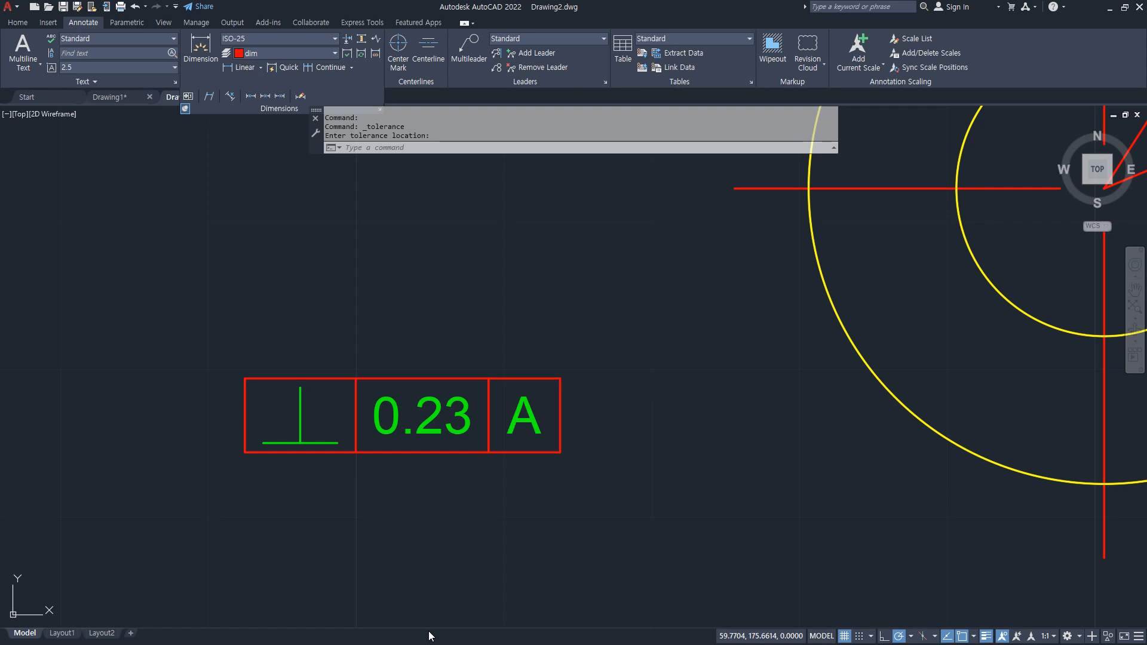
- Zoom to the whole drawing area and examine the reference image with the top, front and right views
type("z")
key("Return")
type("a")
key("Return")
left_click_drag(0, 189, 241, 198)
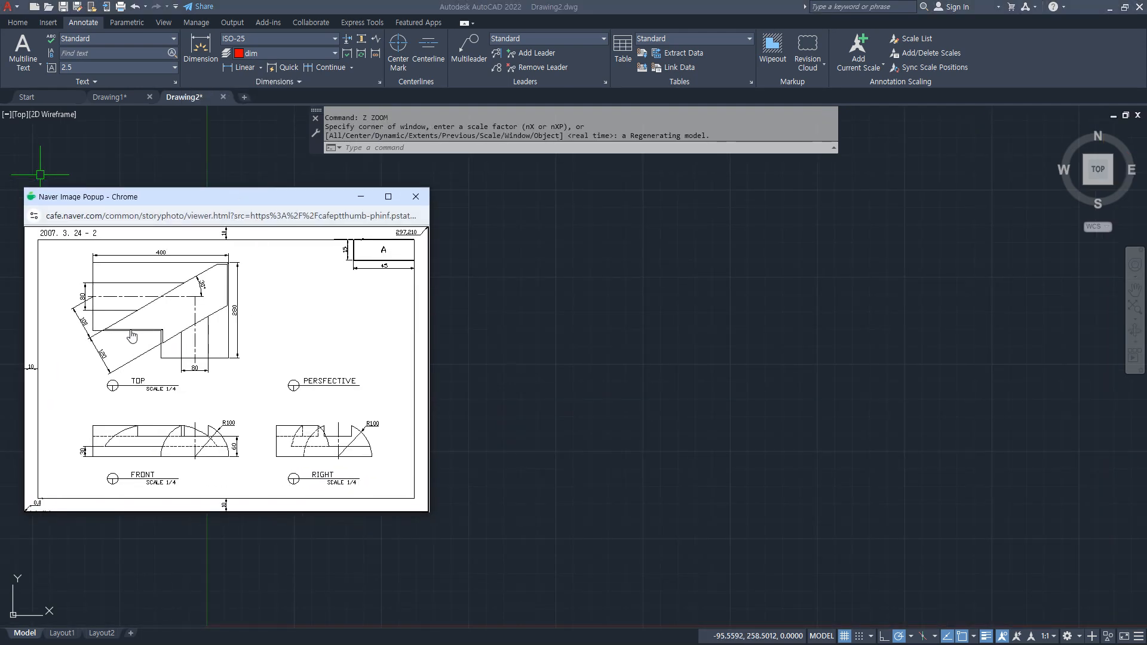
left_click(280, 336)
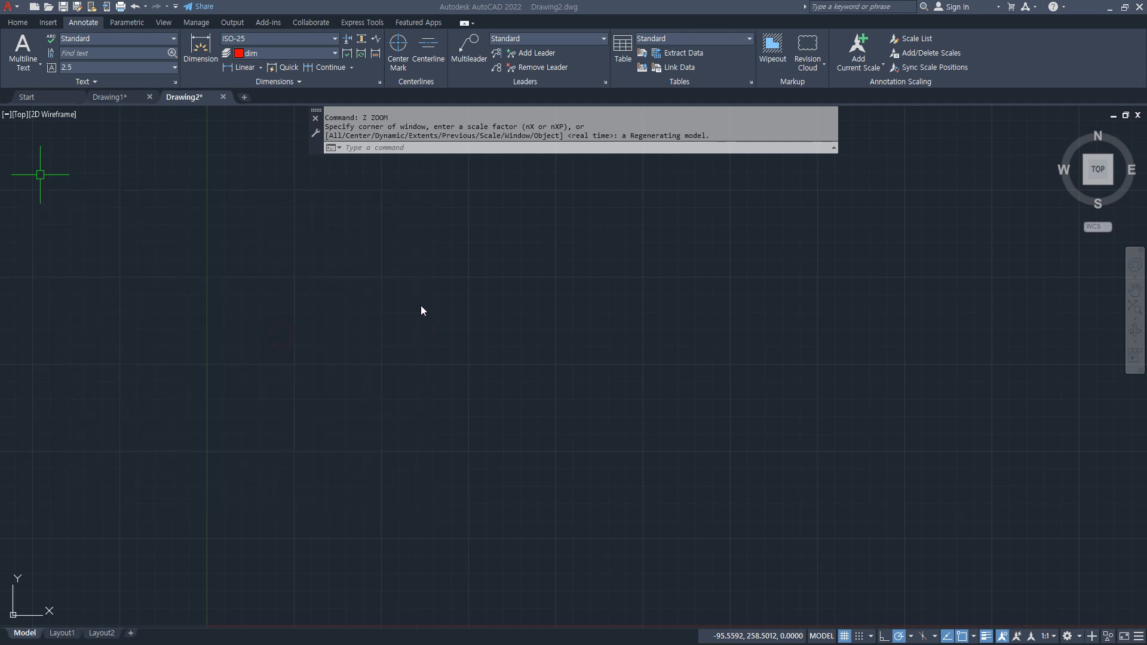
- Draw a horizontal, a vertical and a 45° construction line through one common point in the empty drawing area
type("xl")
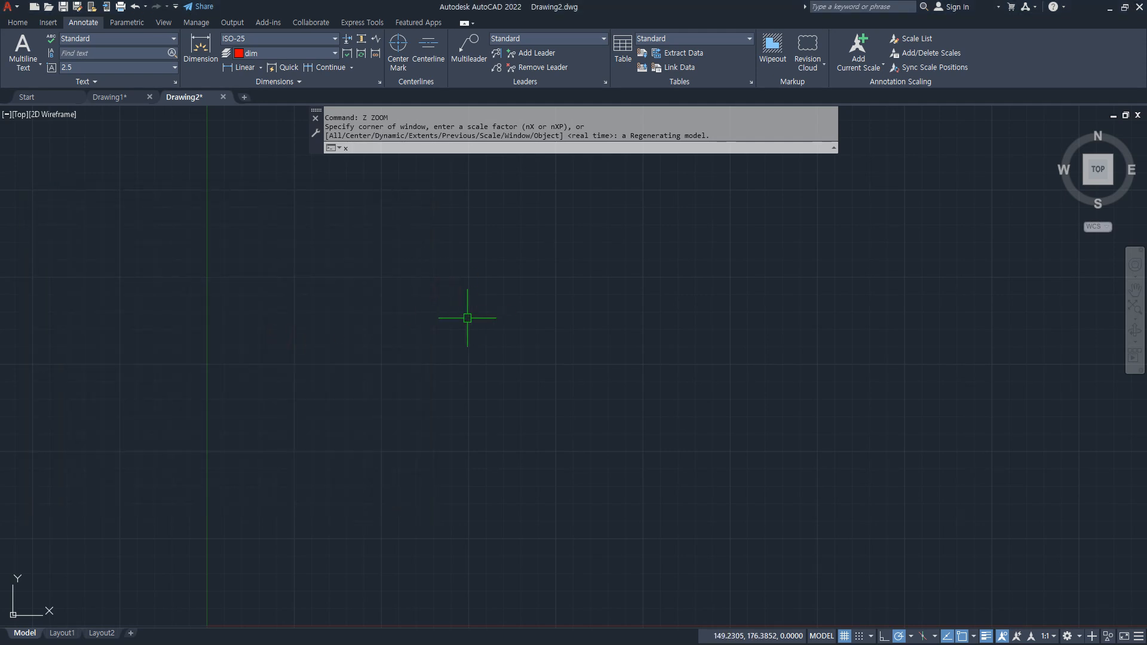
key("Return")
left_click(576, 400)
left_click(634, 400)
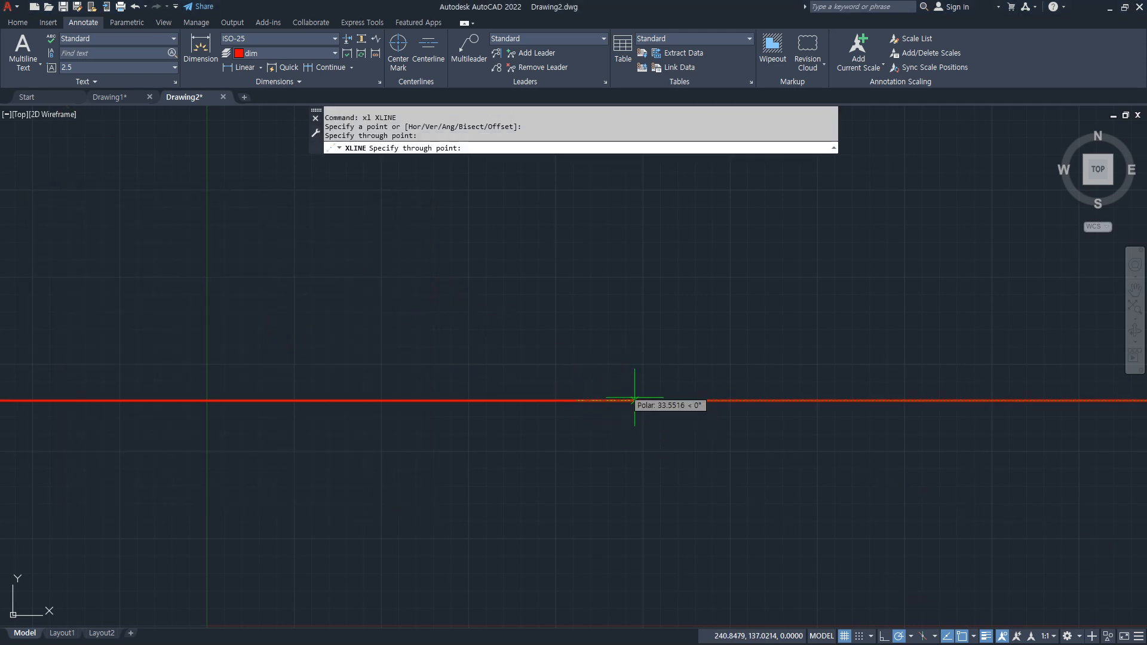
left_click(576, 340)
left_click(635, 342)
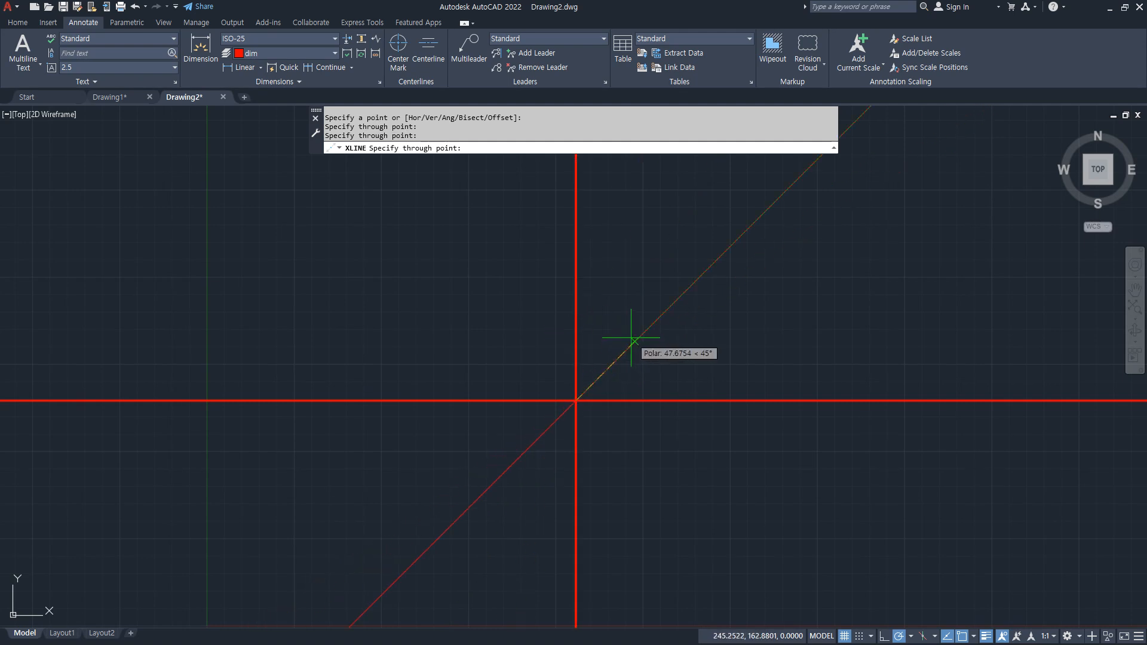
key("Return")
- Trim the 45° construction line below the intersection point so only its upper-right part remains
type("tr")
key("Return")
left_click(550, 428)
key("Return")
- Move the horizontal, vertical and 45° construction lines to the col layer and clear the selection
left_click(615, 432)
left_click(509, 366)
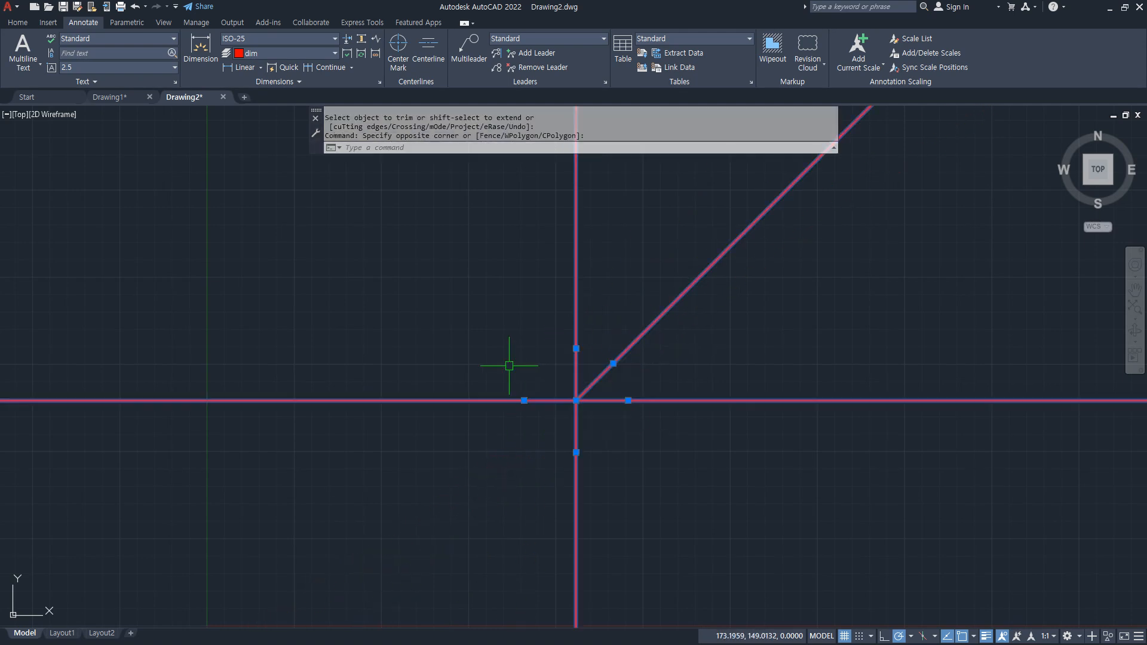
left_click(23, 24)
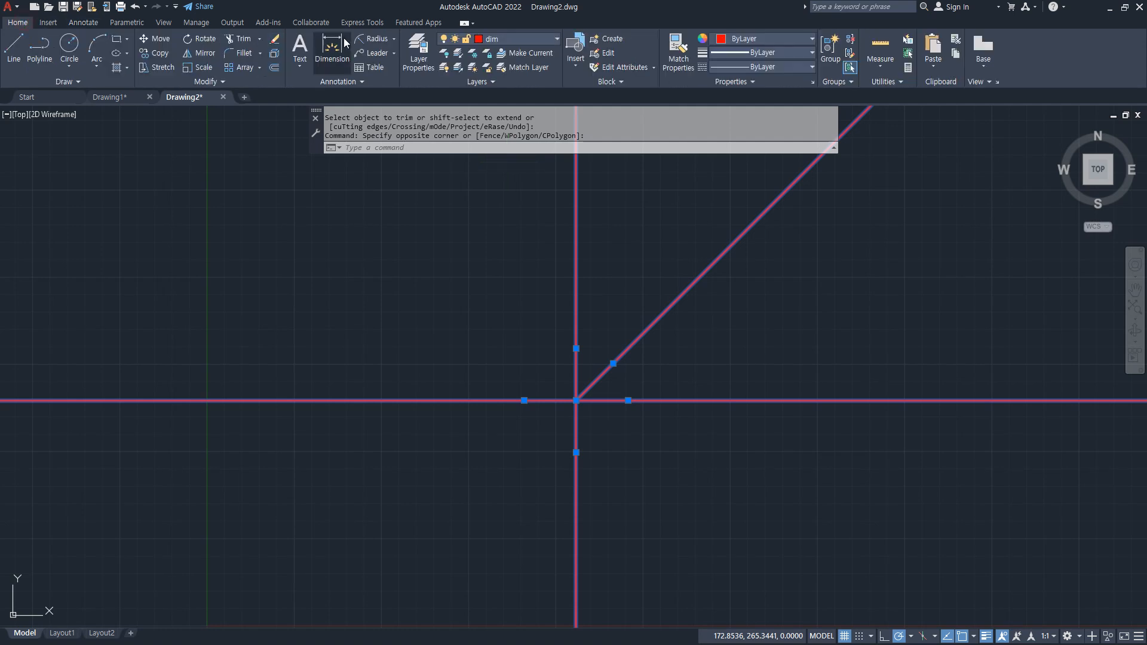
left_click(518, 39)
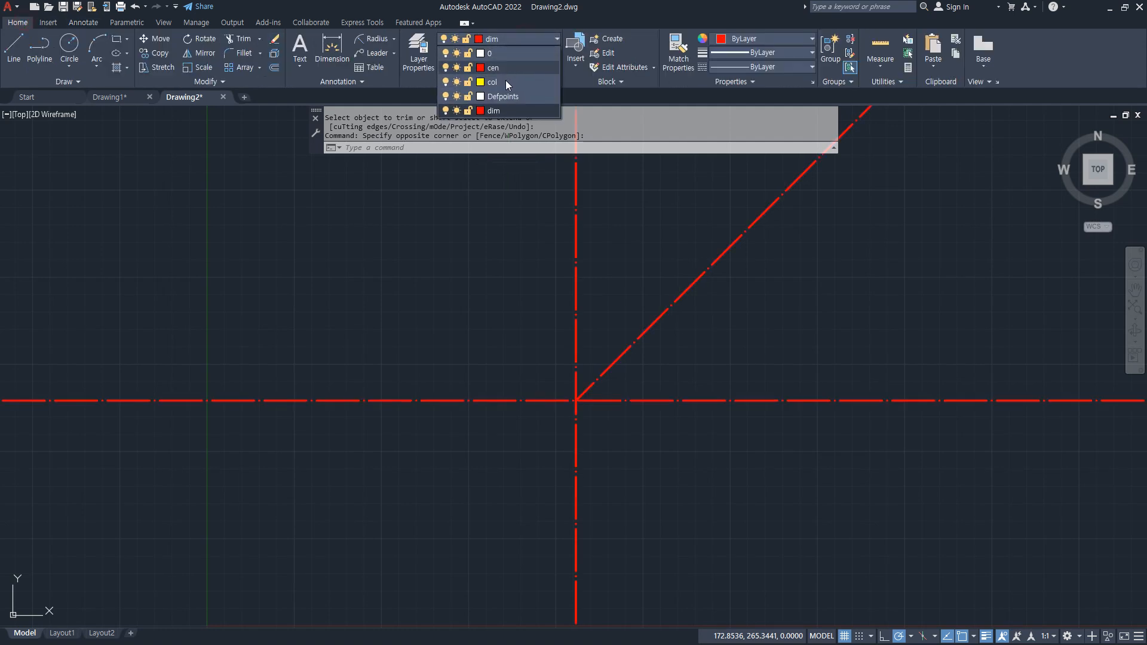
left_click(504, 82)
key("Escape")
key("Escape")
- Offset the vertical construction line by a distance of 400
type("o")
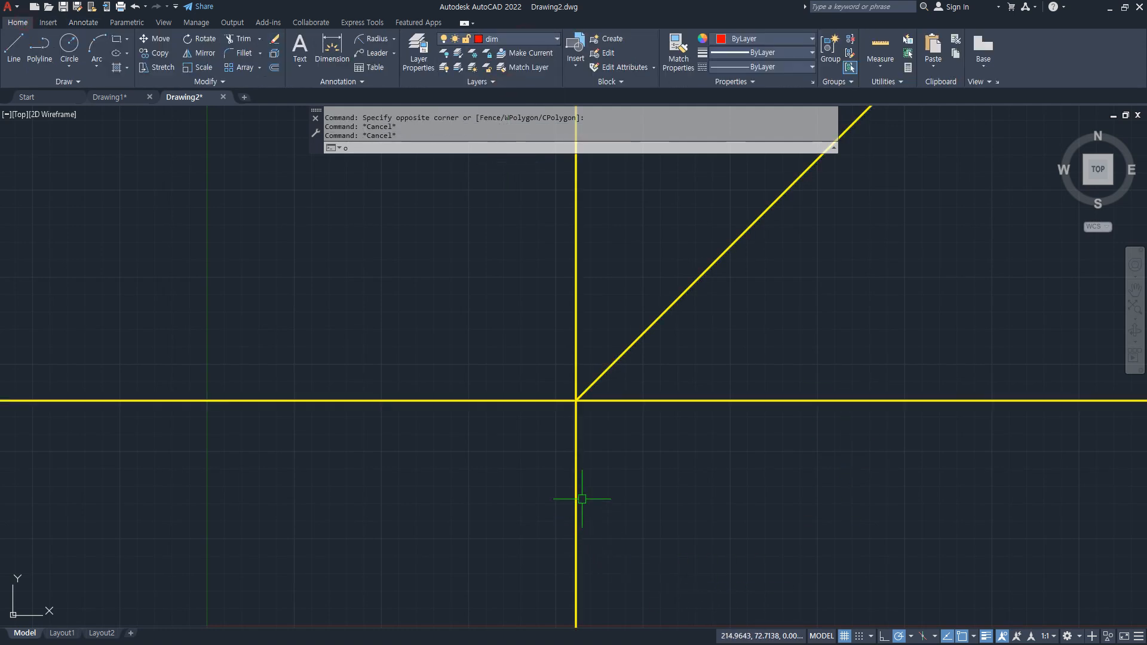
key("Return")
type("400")
key("Return")
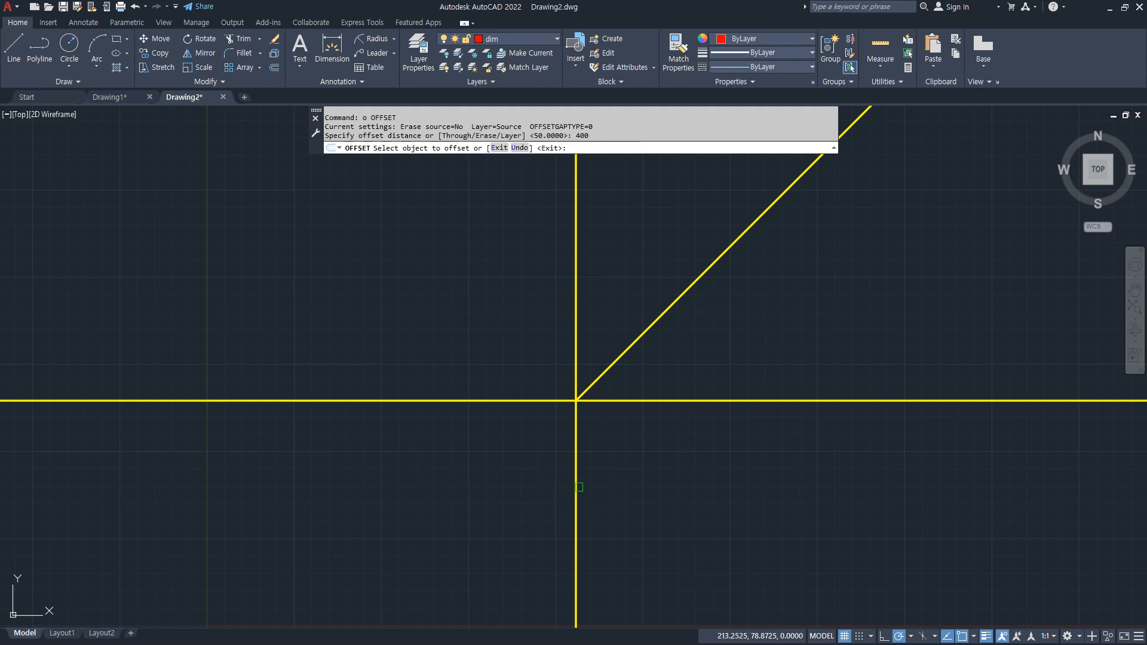
- Offset the vertical construction line 400 to the left
left_click(573, 485)
left_click(502, 483)
key("Return")
- Move the selected construction lines up and to the right to a free spot in the drawing
scroll(506, 479, "down", 8)
type("m")
key("Return")
left_click(680, 570)
left_click(314, 414)
key("Return")
left_click(329, 507)
left_click(528, 385)
- Offset the horizontal construction line downward by 100
scroll(637, 396, "up", 6)
middle_click_drag(803, 347, 432, 425)
type("o")
key("Return")
type("100")
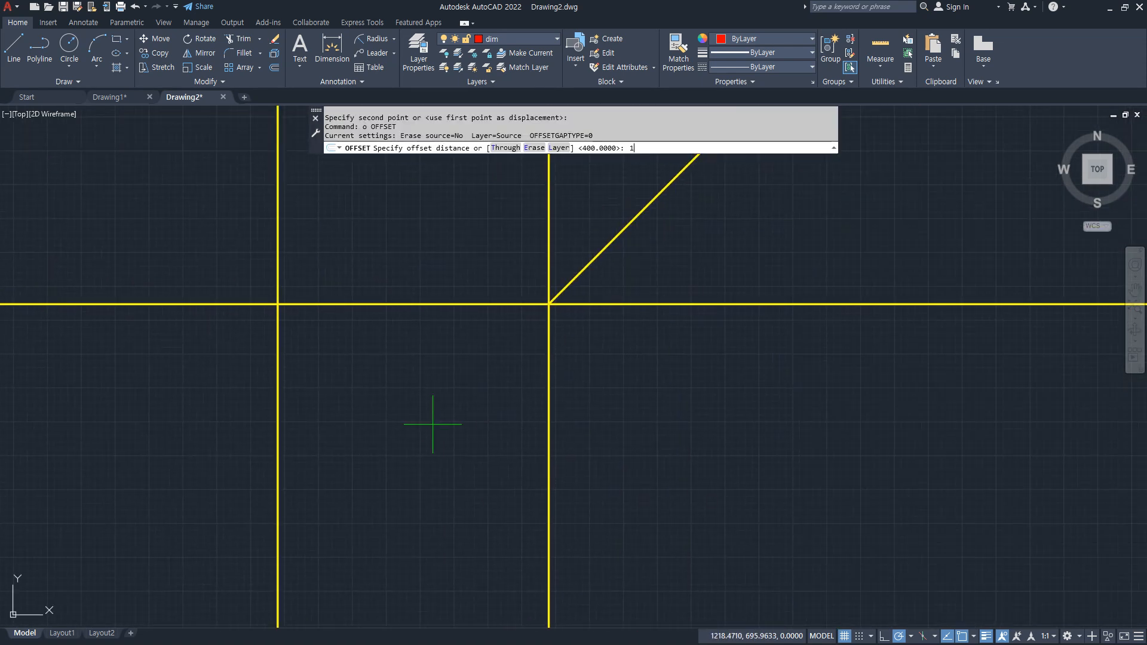
key("Return")
left_click(461, 305)
left_click(462, 438)
key("Return")
- Trim the construction line ends that extend below and left of the lower-left corner
type("tr")
key("Return")
left_click(696, 451)
left_click(310, 460)
left_click(126, 462)
left_click(793, 455)
left_click(185, 207)
left_click(173, 477)
key("Return")
middle_click_drag(360, 326, 274, 464)
key("Return")
- Draw a horizontal projection line from left of the verticals to the 45-degree line, and continue it down to the lowest horizontal line
type("l")
key("Return")
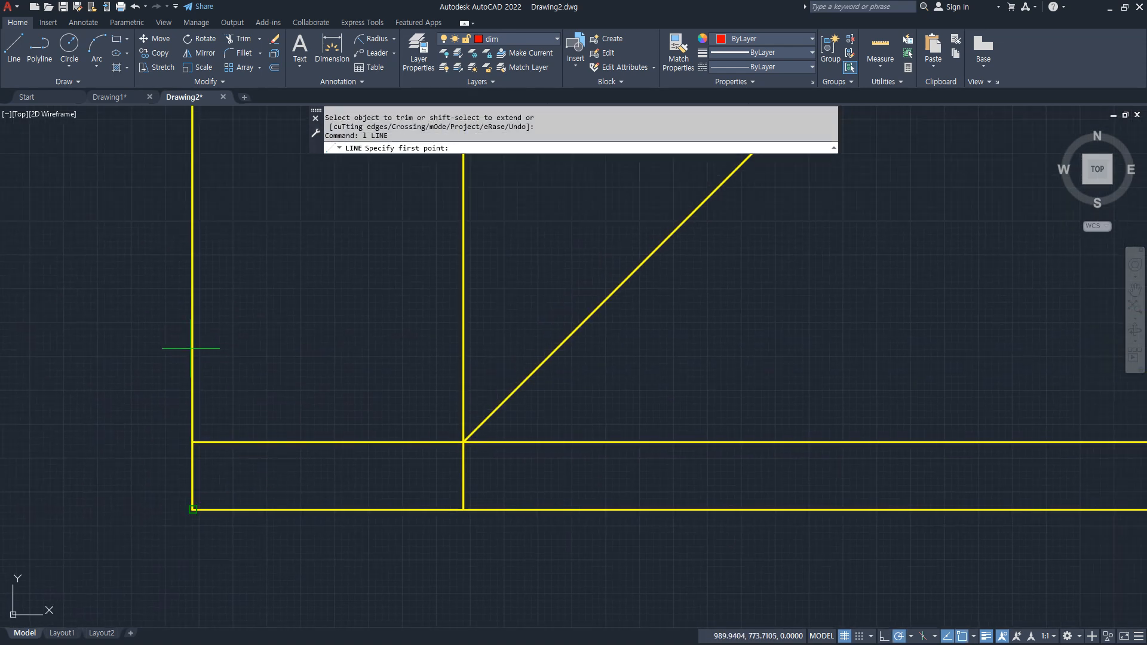
left_click(145, 371)
left_click(533, 372)
left_click(533, 509)
key("Return")
- Match the properties of the two new projection line segments to the existing yellow construction line
type("ma")
key("Return")
left_click(544, 442)
left_click(534, 418)
left_click(506, 371)
key("Return")
- Make the layer col current
left_click(513, 38)
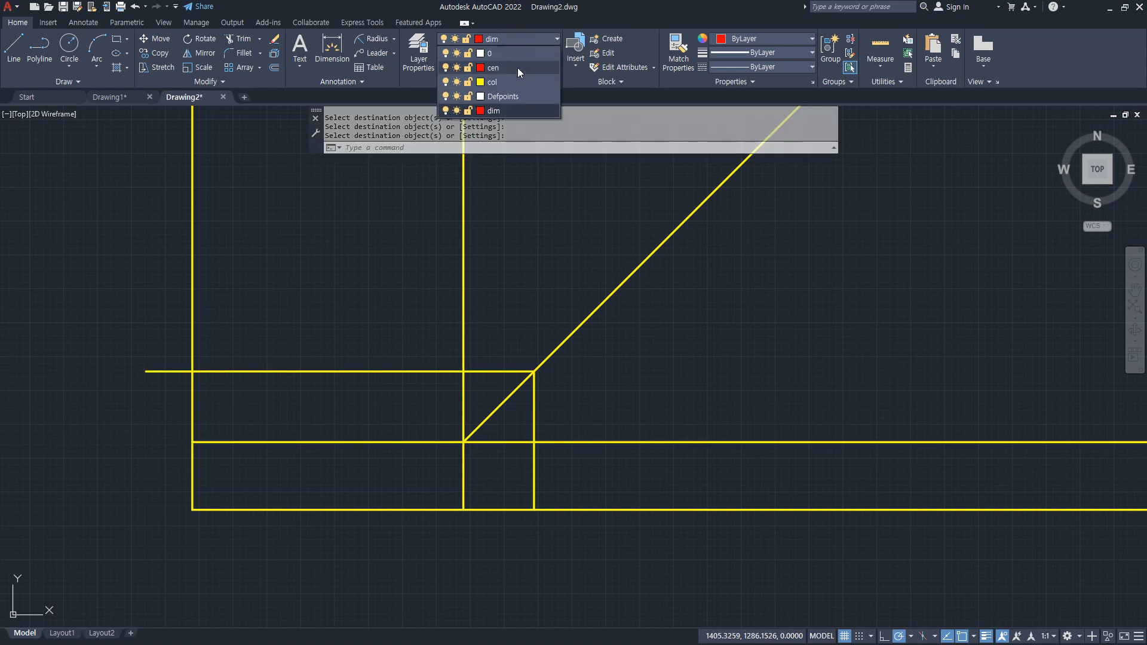
left_click(512, 84)
key("Escape")
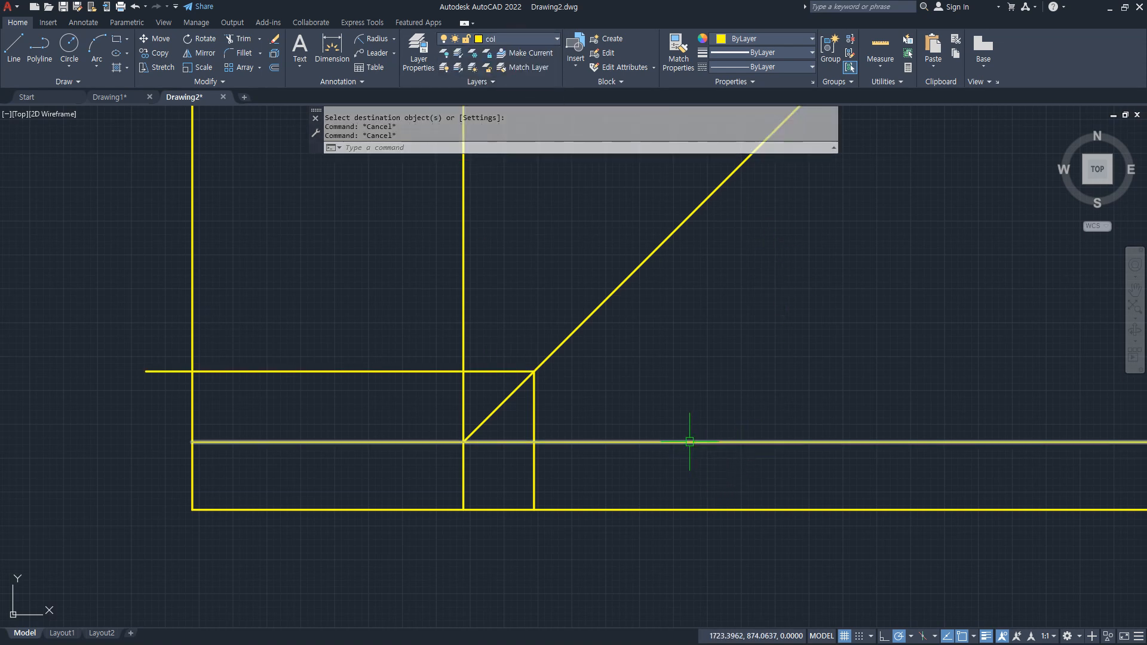
- Offset the horizontal projection line upward and the vertical projection line to the right by 280
type("o")
key("Return")
type("28")
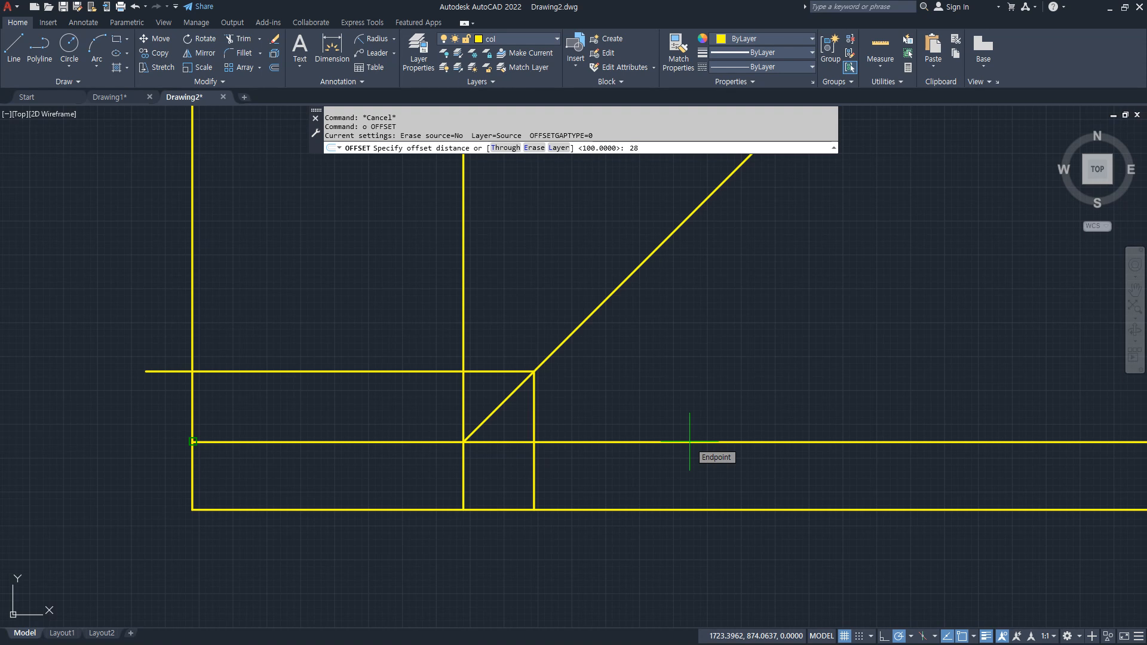
type("0")
key("Return")
left_click(397, 364)
left_click(397, 328)
left_click(374, 371)
left_click(385, 332)
left_click(534, 418)
left_click(709, 389)
key("Return")
- Fillet the rightmost vertical line with the 45-degree line so they meet in a corner
type("f")
key("Return")
left_click(723, 418)
left_click(607, 292)
- Trim the projection lines with a fence around the views, leaving three closed rectangles and the 45-degree line
type("tr")
key("Return")
type("f")
key("Return")
left_click(794, 531)
left_click(771, 368)
left_click(513, 423)
left_click(493, 545)
left_click(161, 553)
left_click(171, 142)
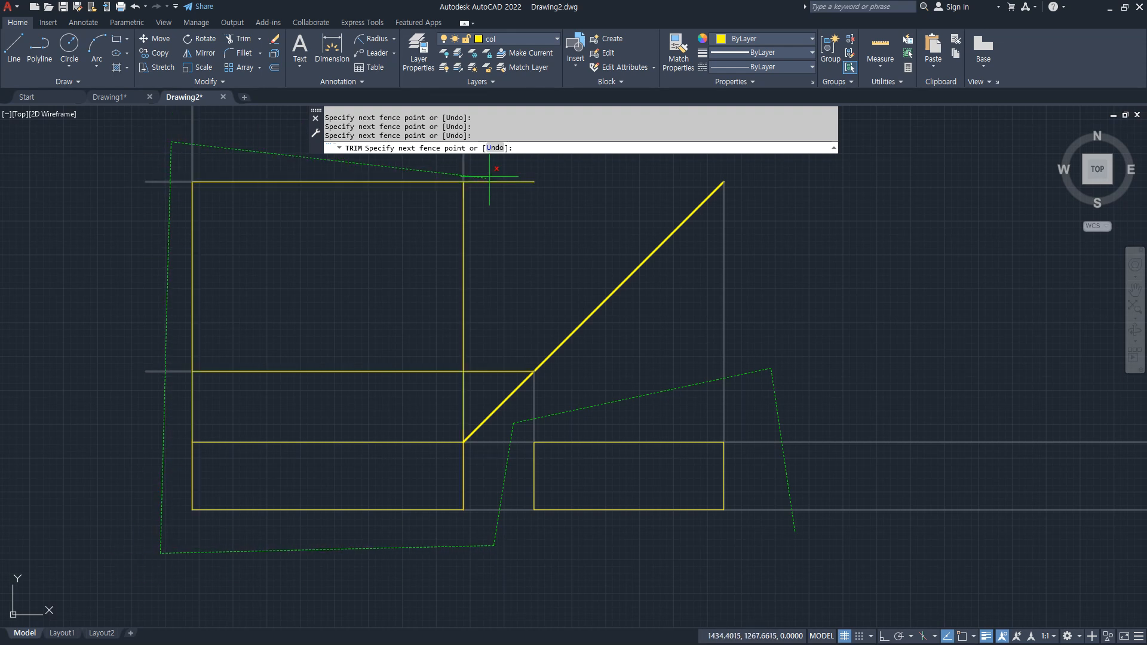
left_click(498, 171)
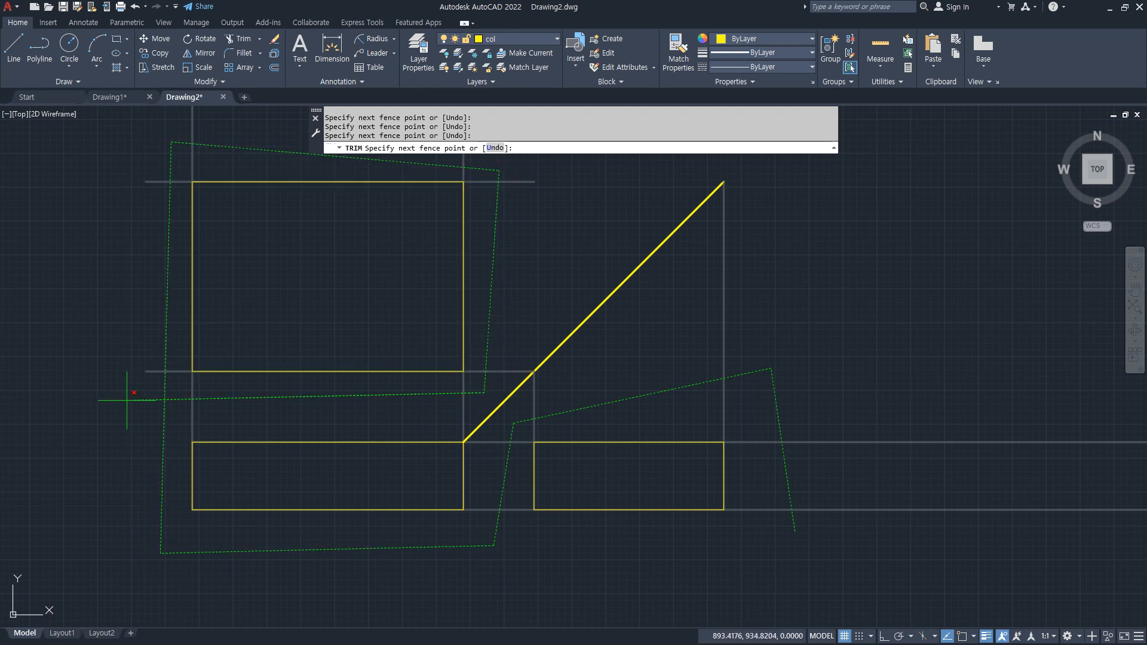
key("Return")
key("Return")
- Offset the upper rectangle's top edge downward twice and its right edge leftward twice, each by 100
scroll(301, 132, "up", 2)
mouse_move(228, 337)
middle_mouse_down()
mouse_move(307, 346)
mouse_move(328, 335)
middle_mouse_up()
type("o")
key("Return")
type("1")
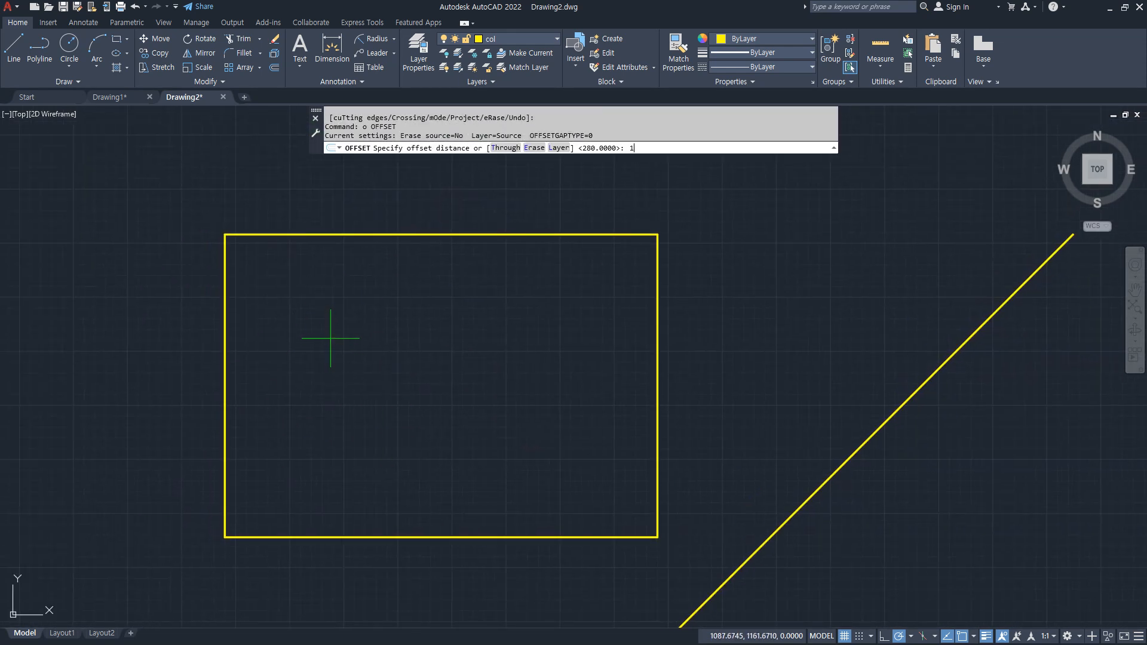
type("0")
key("Return")
left_click(417, 235)
left_click(411, 292)
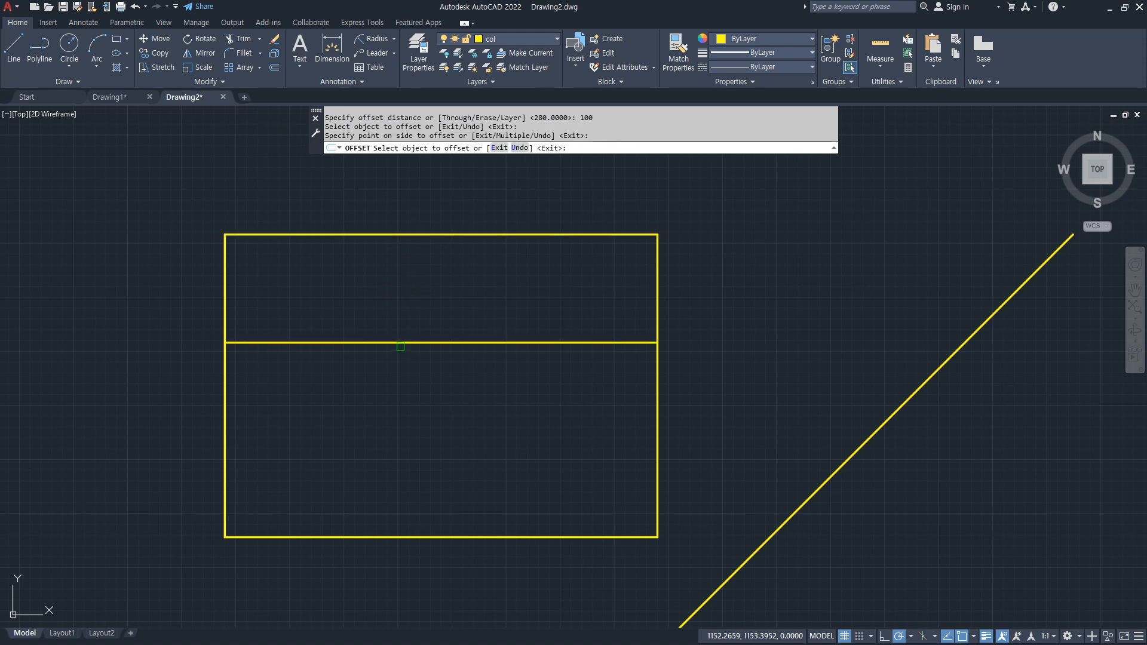
left_click(399, 342)
left_click(418, 419)
left_click(656, 392)
left_click(586, 387)
left_click(549, 398)
left_click(445, 485)
- Fillet the innermost offset lines with each other and with the bottom and left edges to form an L-shaped outline
key("Return")
type("f")
key("Return")
left_click(467, 540)
left_click(441, 496)
key("Return")
left_click(444, 463)
left_click(426, 452)
key("Return")
left_click(239, 452)
left_click(223, 435)
key("Return")
- Assign the two middle lines inside the L-shaped outline to the layer dim
left_click(545, 342)
left_click(549, 316)
left_click(583, 319)
left_click(534, 358)
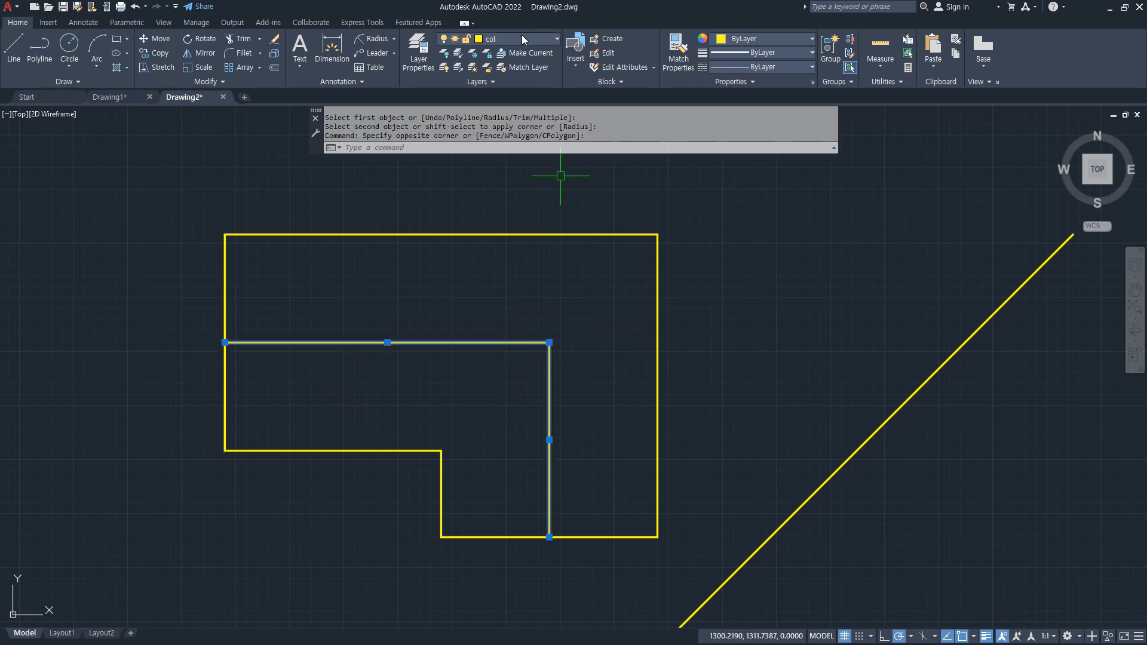
left_click(519, 39)
left_click(512, 111)
key("Escape")
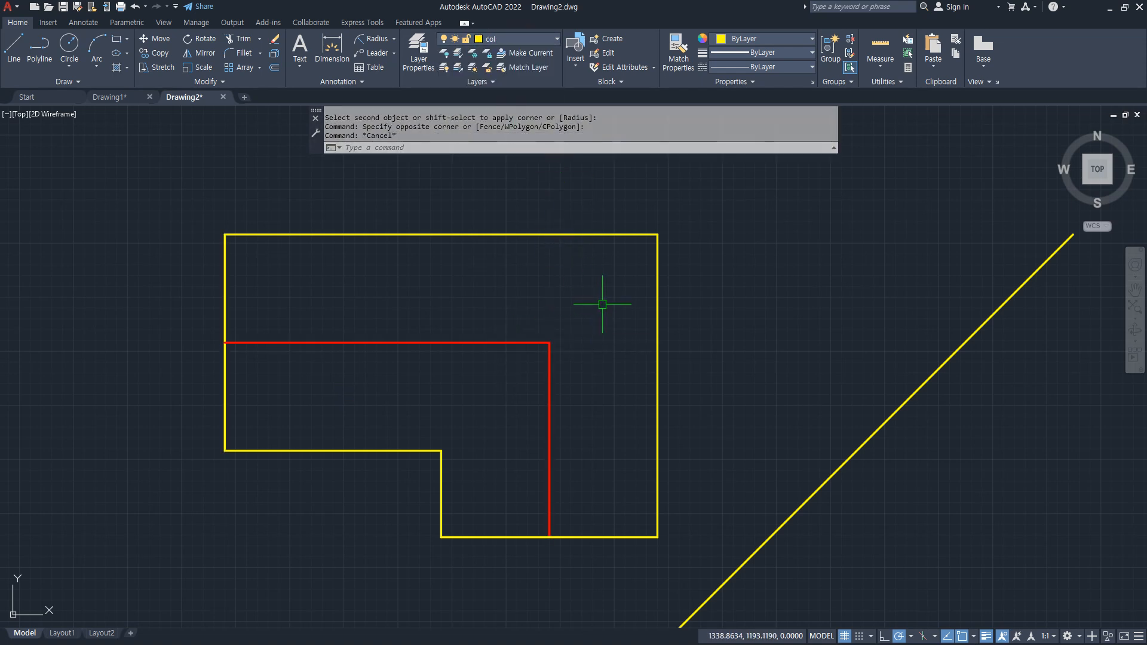
- Draw a diagonal line from the inner corner of the L-shape to its outer upper-right corner
type("l")
key("Return")
left_click(440, 450)
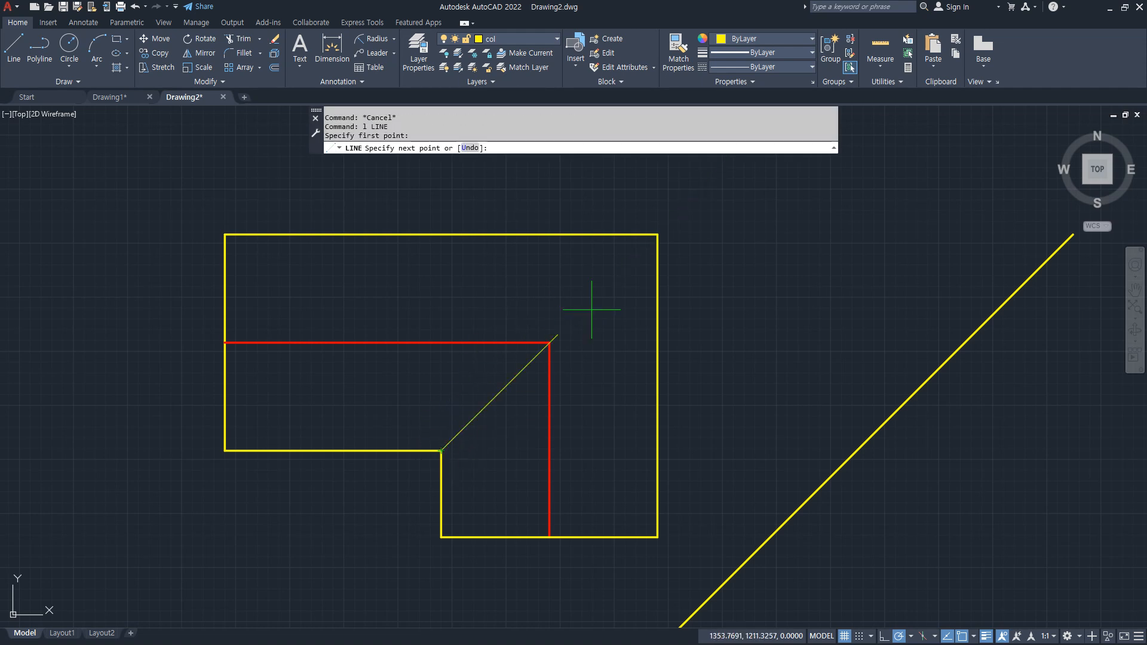
left_click(657, 235)
key("Escape")
- Assign the two middle lines inside the L-shape to the layer cen
left_click(548, 383)
left_click(453, 354)
left_click(457, 343)
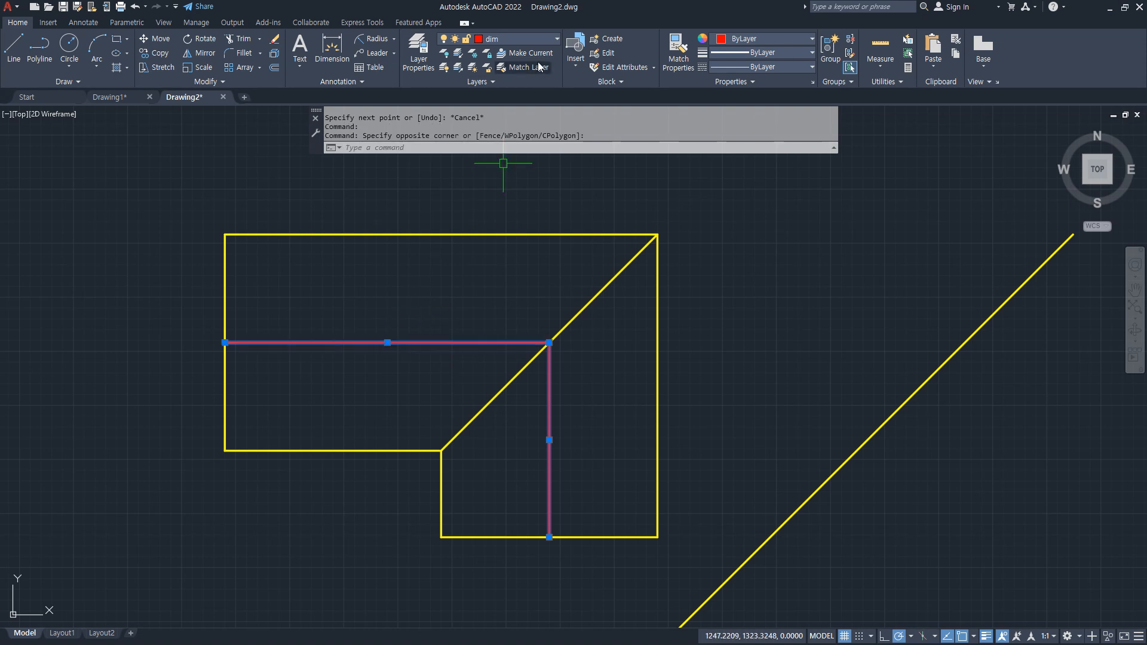
left_click(534, 45)
left_click(516, 64)
key("Escape")
key("Escape")
- Try a linetype scale factor of 4 and settle on 2
type("lts")
key("Return")
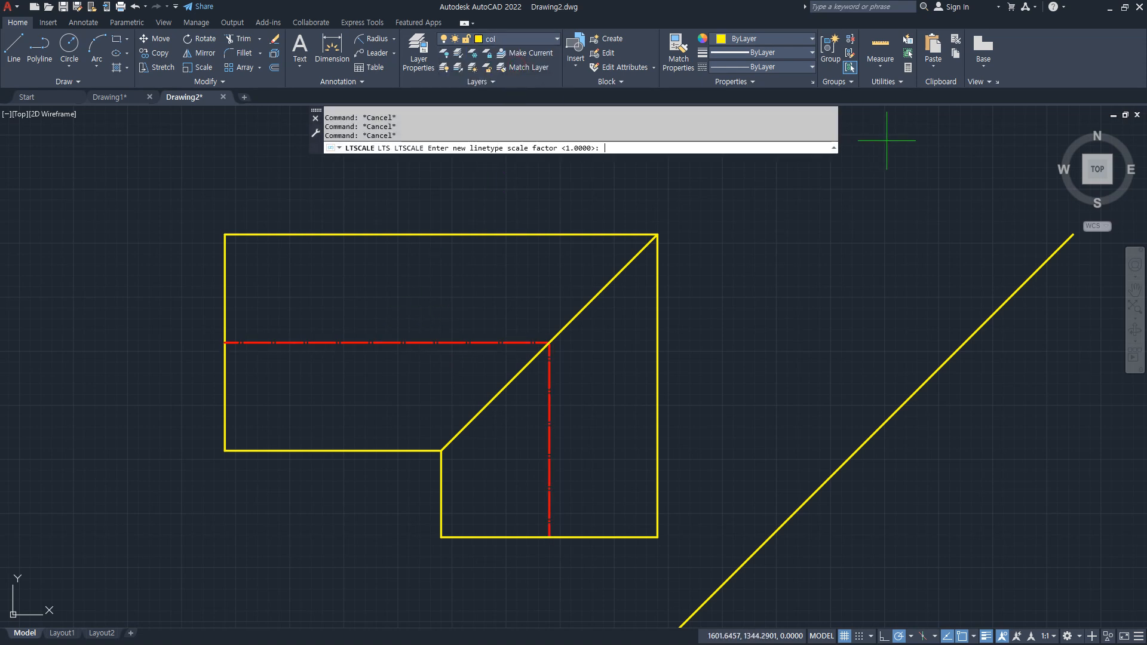
key("Return")
key("Return")
type("2")
key("Return")
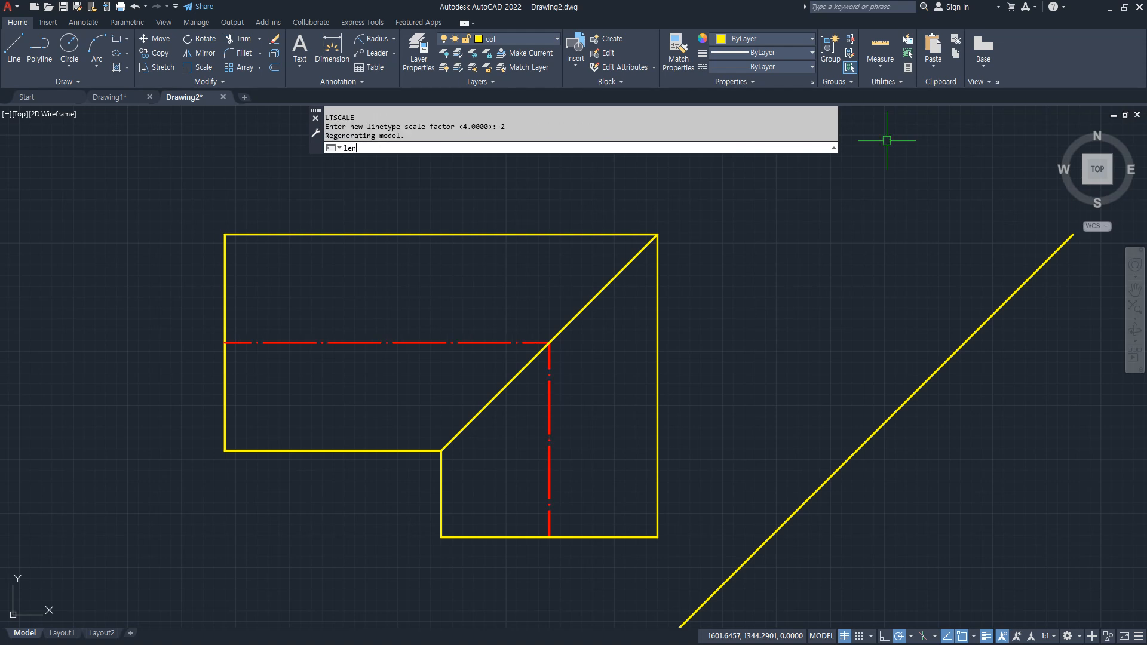
- Lengthen the outer ends of both centre lines by a delta of 20
key("Return")
key("Return")
type("20")
key("Return")
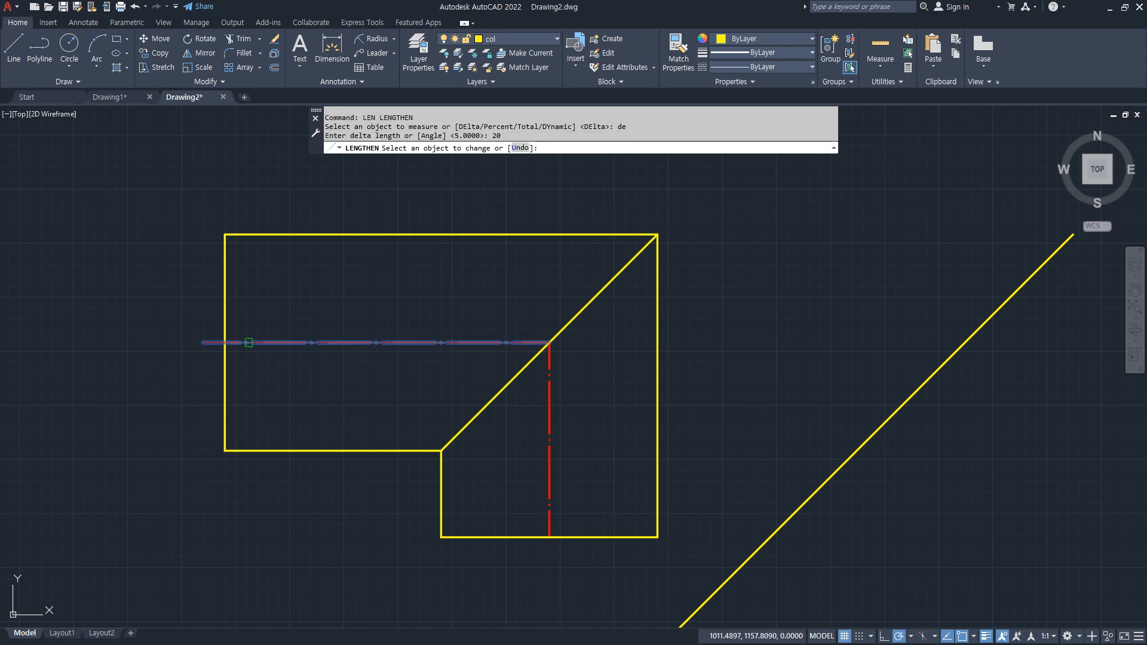
left_click(257, 343)
left_click(548, 507)
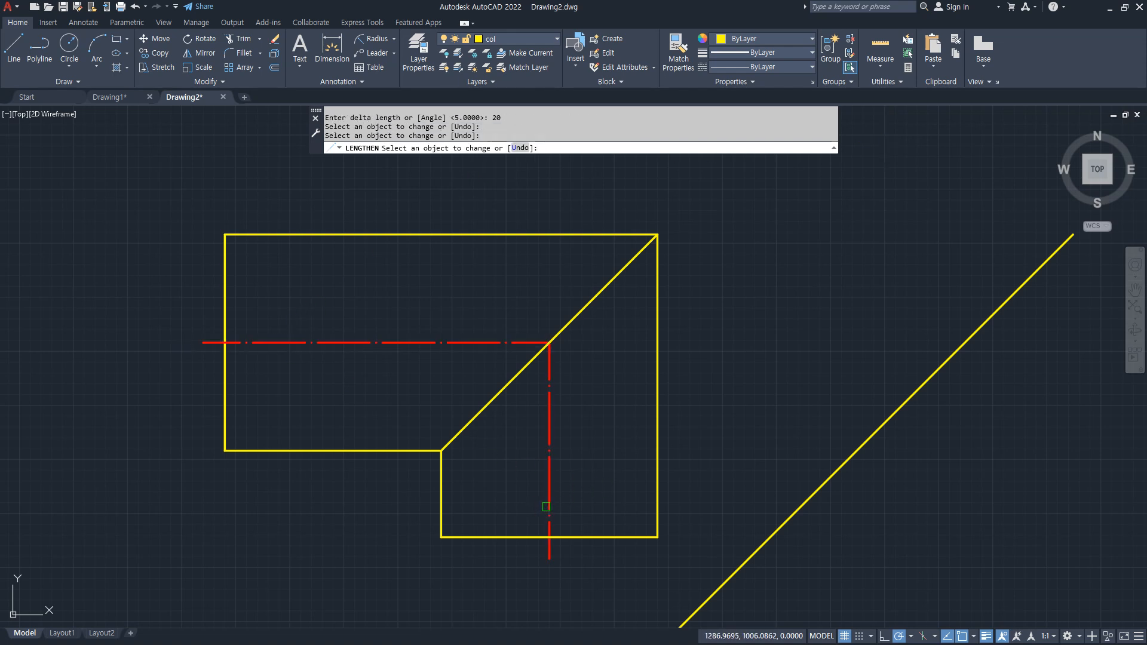
key("Return")
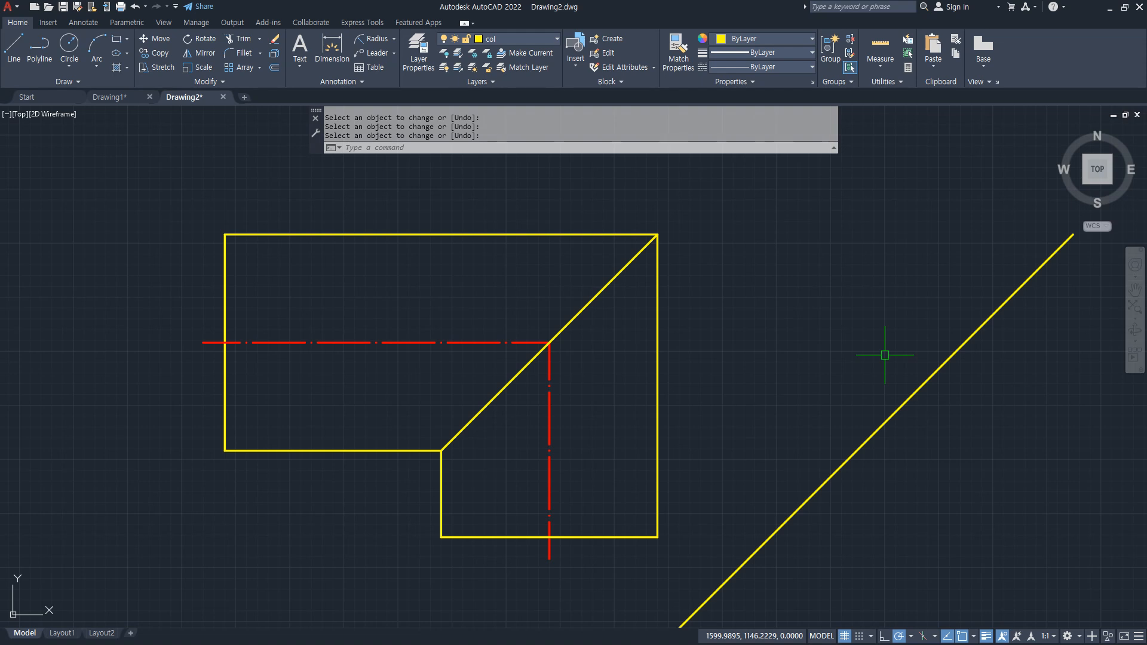
key("Escape")
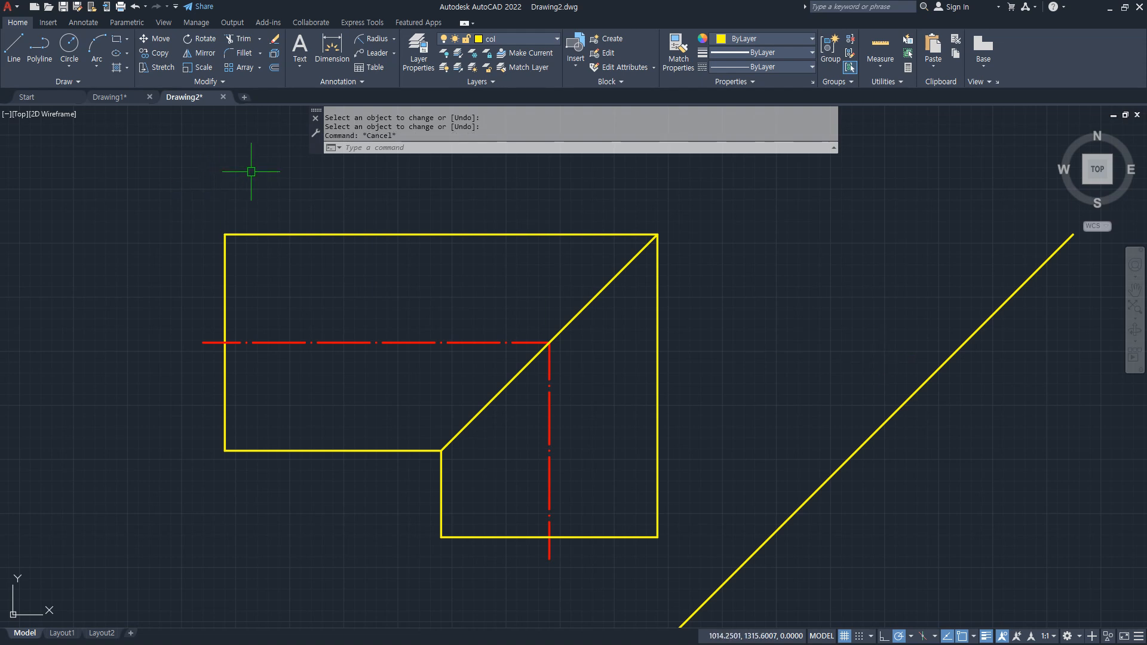
- Draw a construction line at 30 degrees through the intersection of the left edge and the horizontal centre line
type("XL")
key("Return")
type("a")
key("Return")
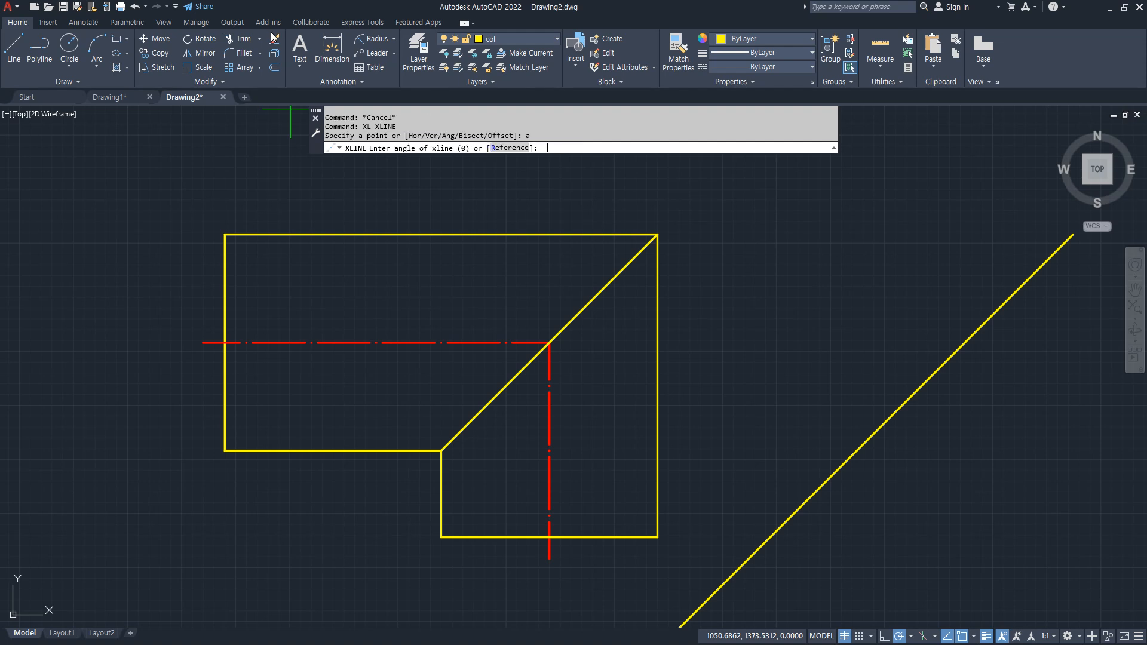
key("Return")
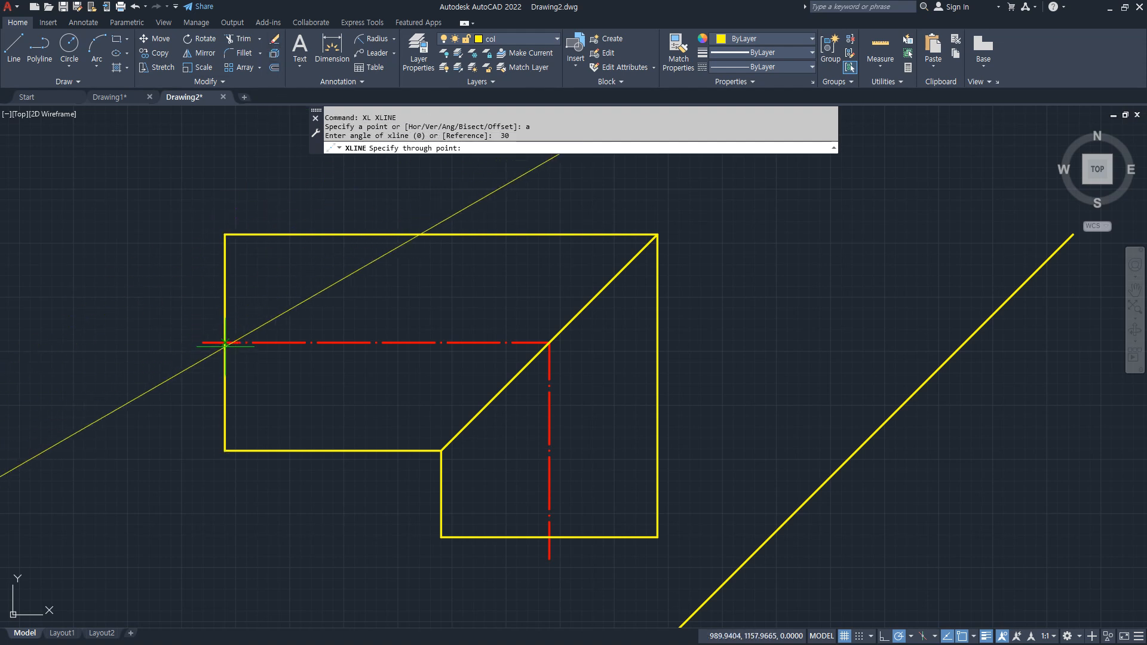
left_click(226, 342)
key("Return")
- Offset the 30-degree construction line 100 downward
type("O")
key("Return")
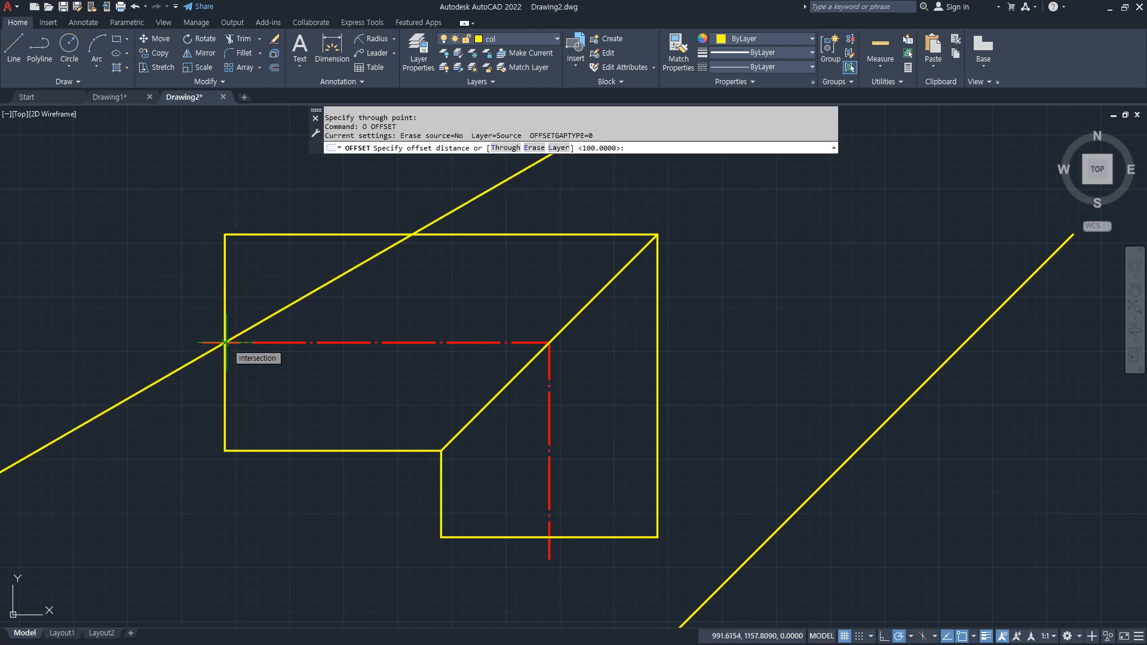
type("100")
key("Return")
left_click(187, 364)
left_click(175, 435)
- Offset the lower 30-degree construction line another 120 downward
key("Return")
key("Return")
type("12")
key("Return")
left_click(182, 491)
left_click(188, 510)
- Trim the three 30-degree construction lines to the L-shaped outline, then delete the uppermost inclined line
type("tr")
key("Return")
left_click(359, 587)
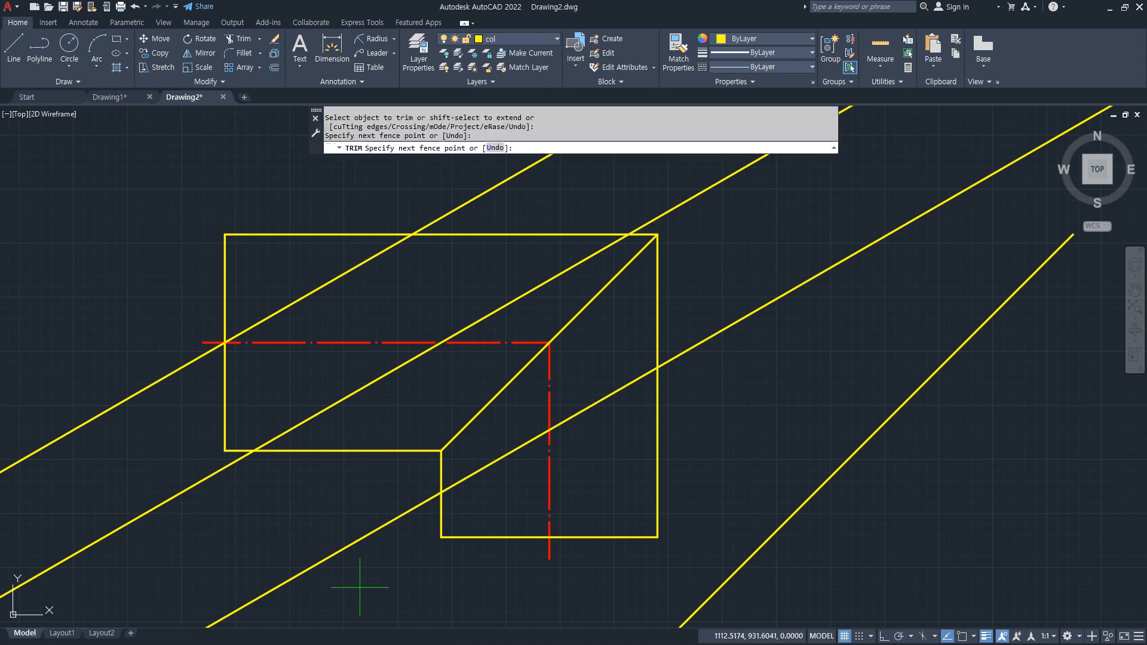
left_click(35, 385)
left_click(768, 351)
left_click(704, 174)
left_click(601, 180)
left_click(376, 179)
key("Return")
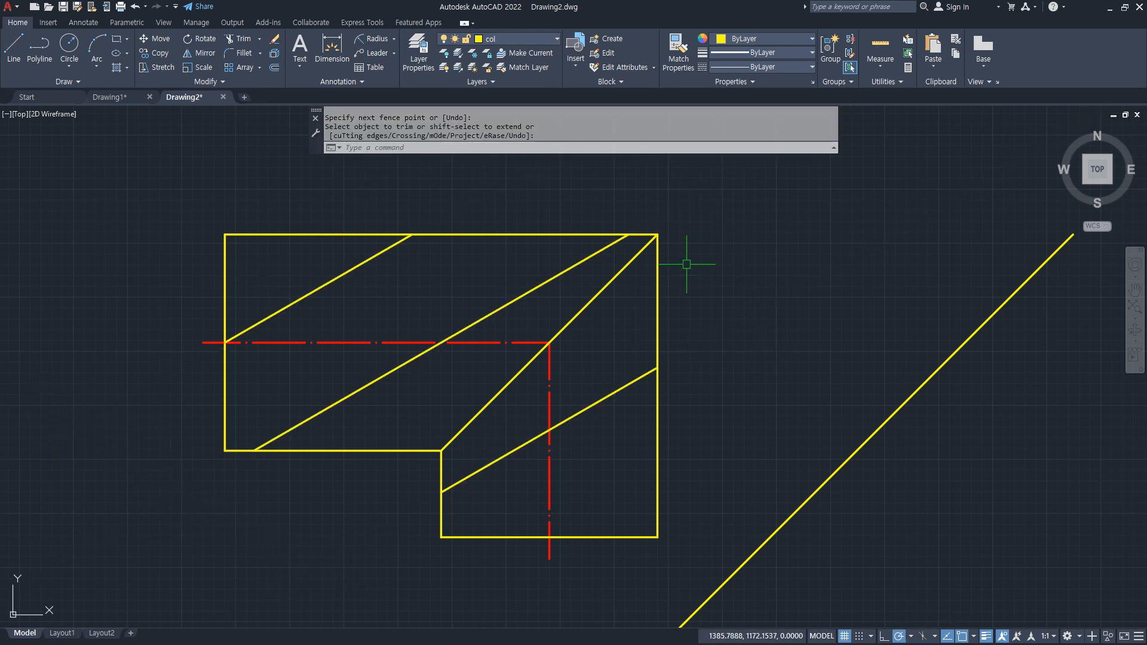
left_click(324, 285)
key("Delete")
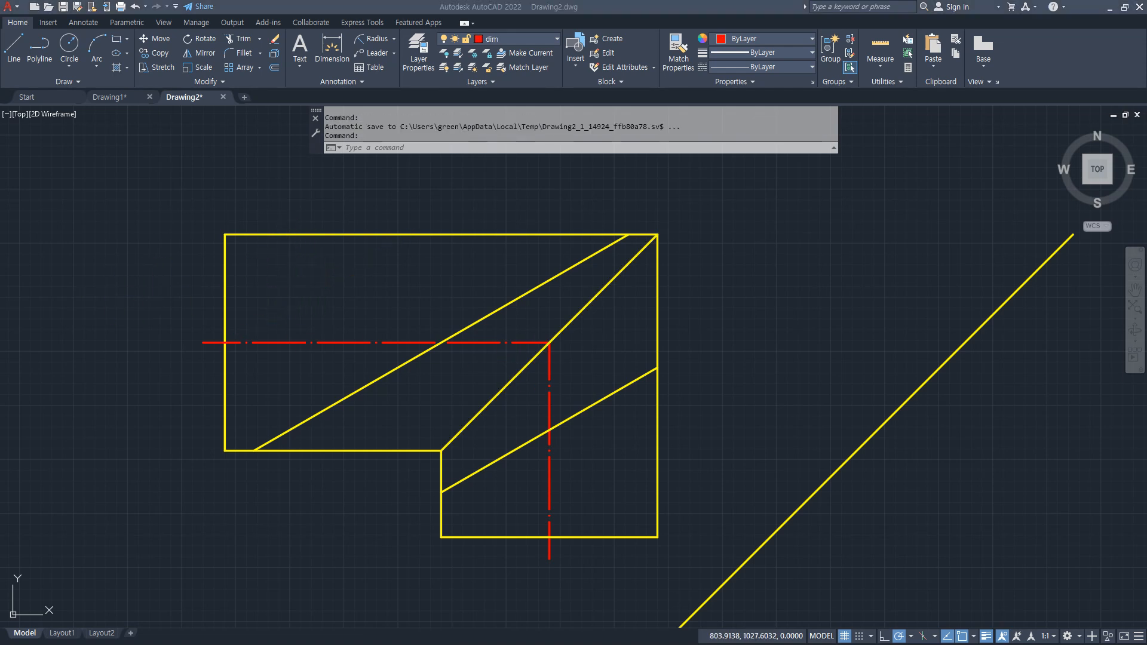
- Add a vertical linear dimension to the left edge of the L-shaped view, placed outside the outline
left_click(12, 47)
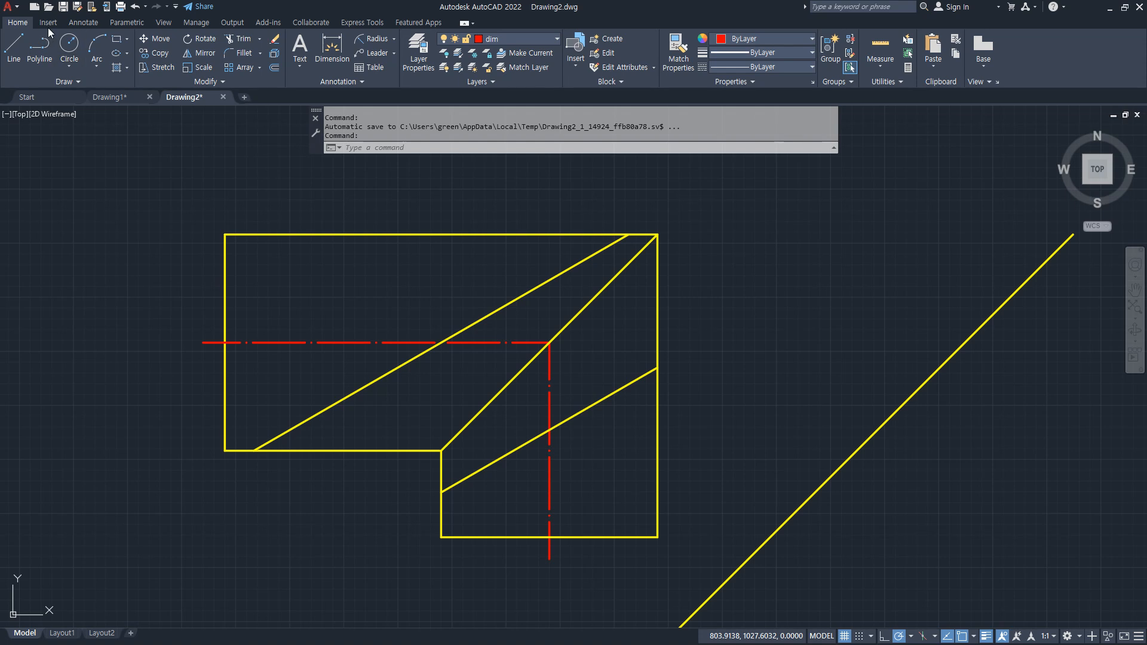
left_click(80, 25)
left_click(224, 68)
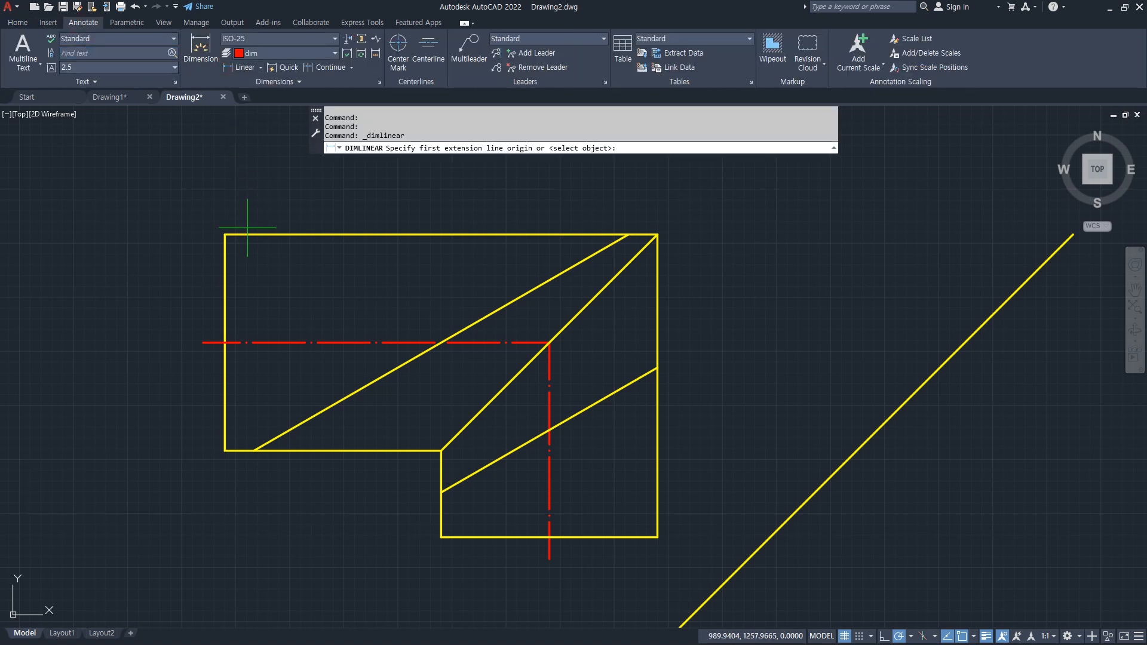
left_click(224, 234)
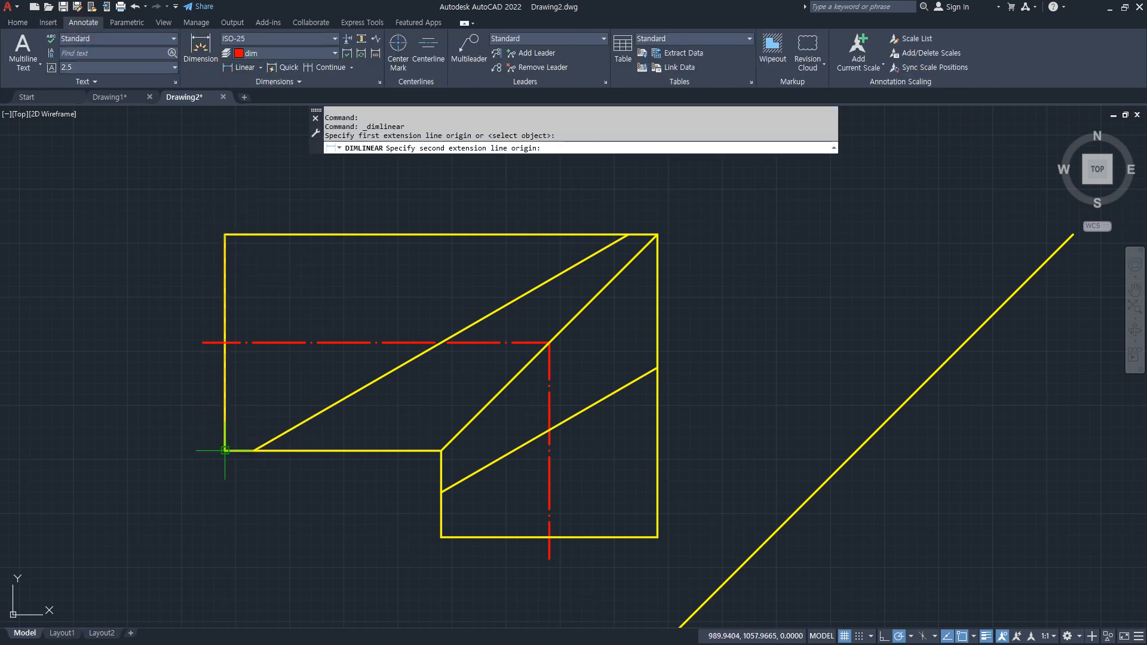
left_click(225, 450)
left_click(141, 382)
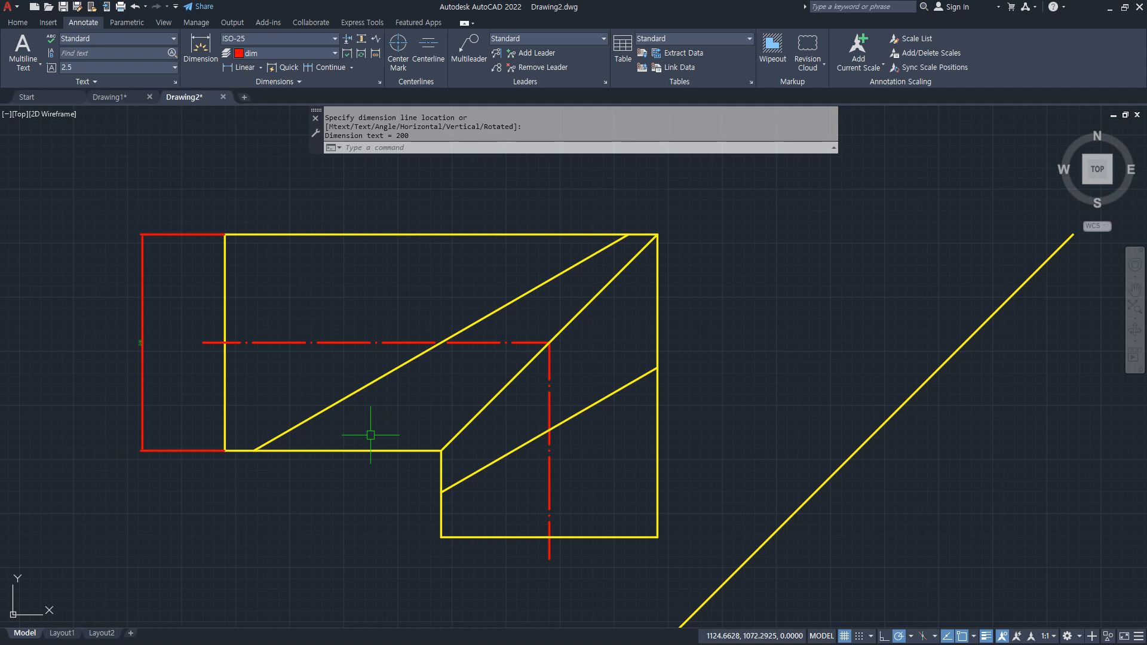
- Delete the linear dimension on the left edge of the L-shaped view
left_click(124, 470)
left_click(87, 411)
left_click(165, 470)
left_click(117, 414)
key("Delete")
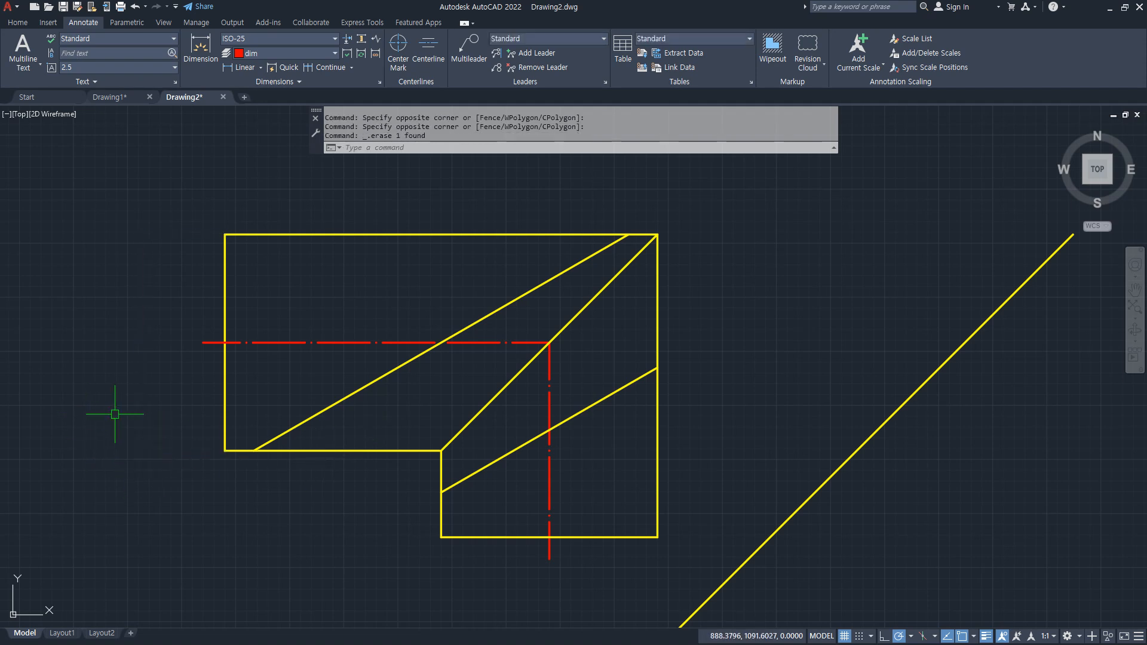
- Modify the ISO-25 dimension style to use an overall scale of 4, keeping the best-fit option for text and arrows
type("d")
key("Return")
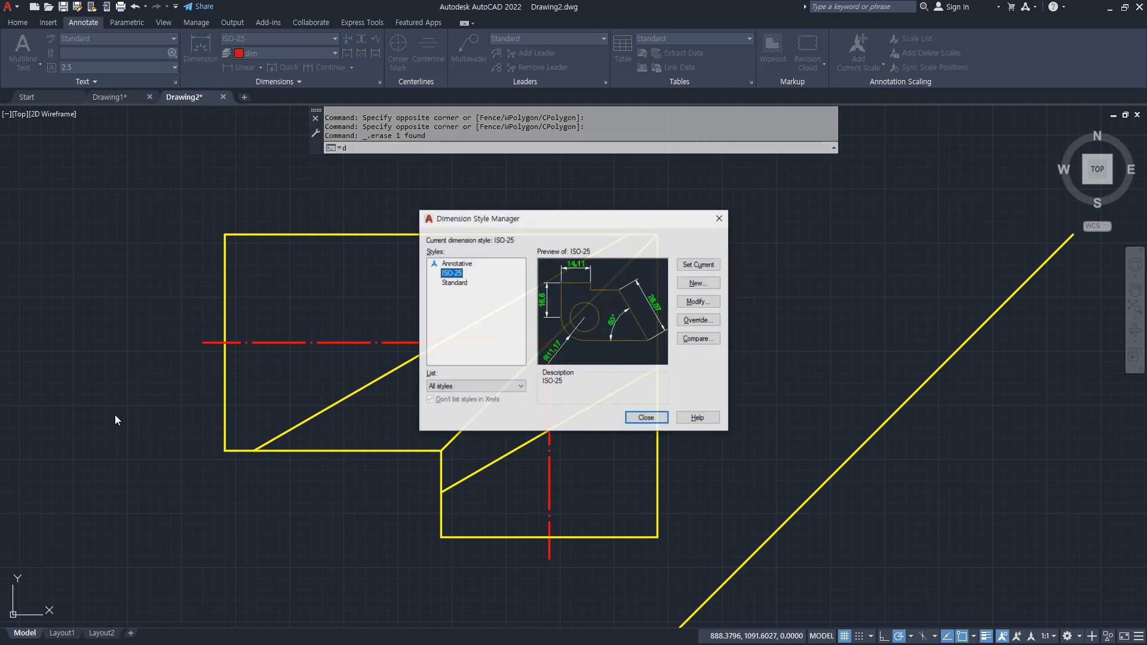
left_click(688, 301)
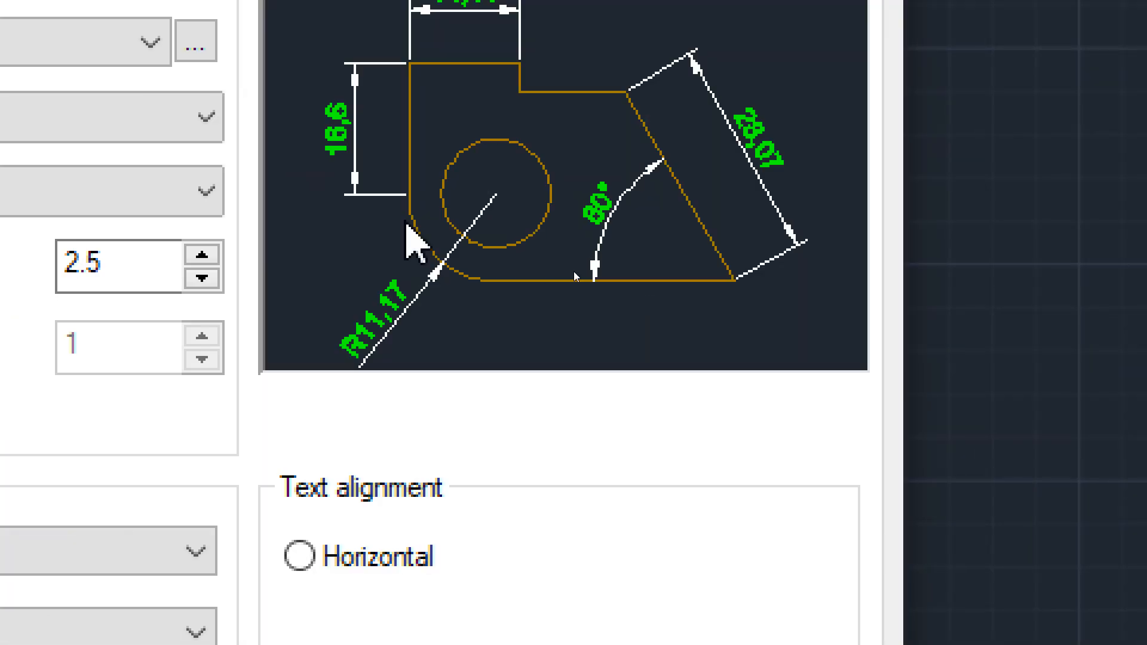
left_click(265, 253)
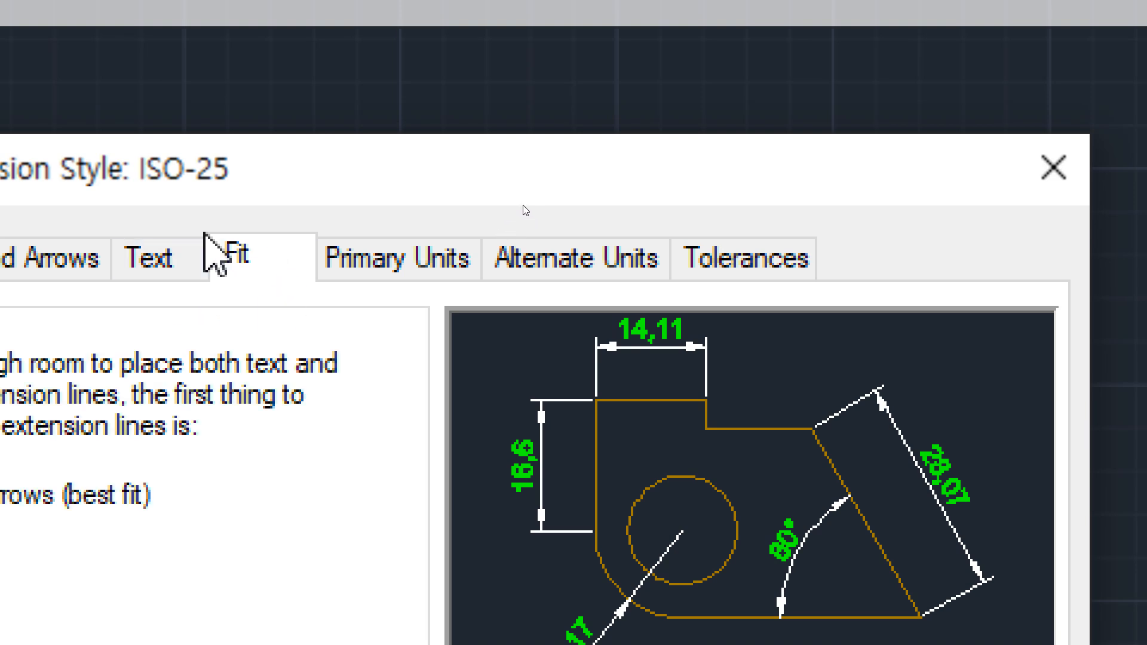
left_click_drag(955, 435, 880, 435)
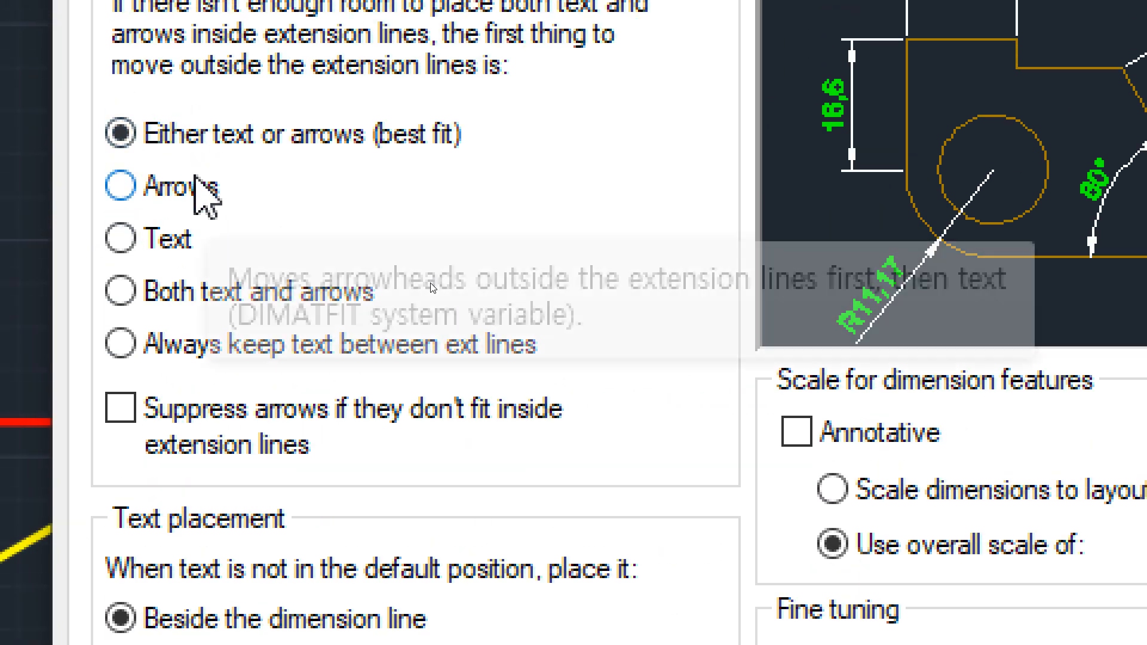
left_click(191, 187)
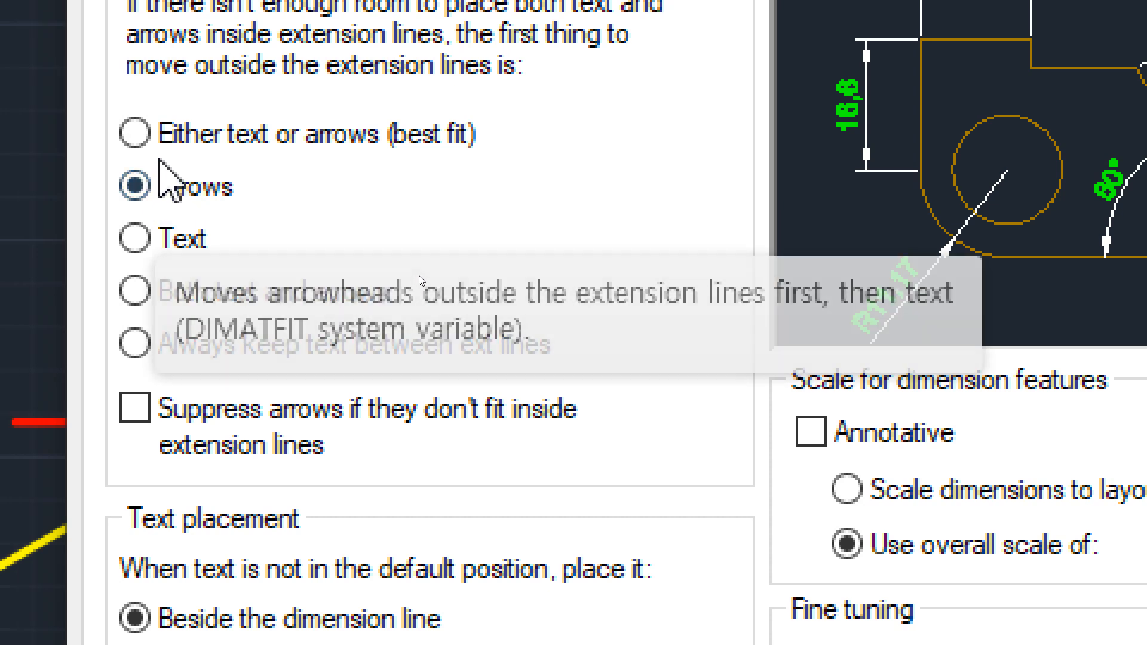
left_click(162, 143)
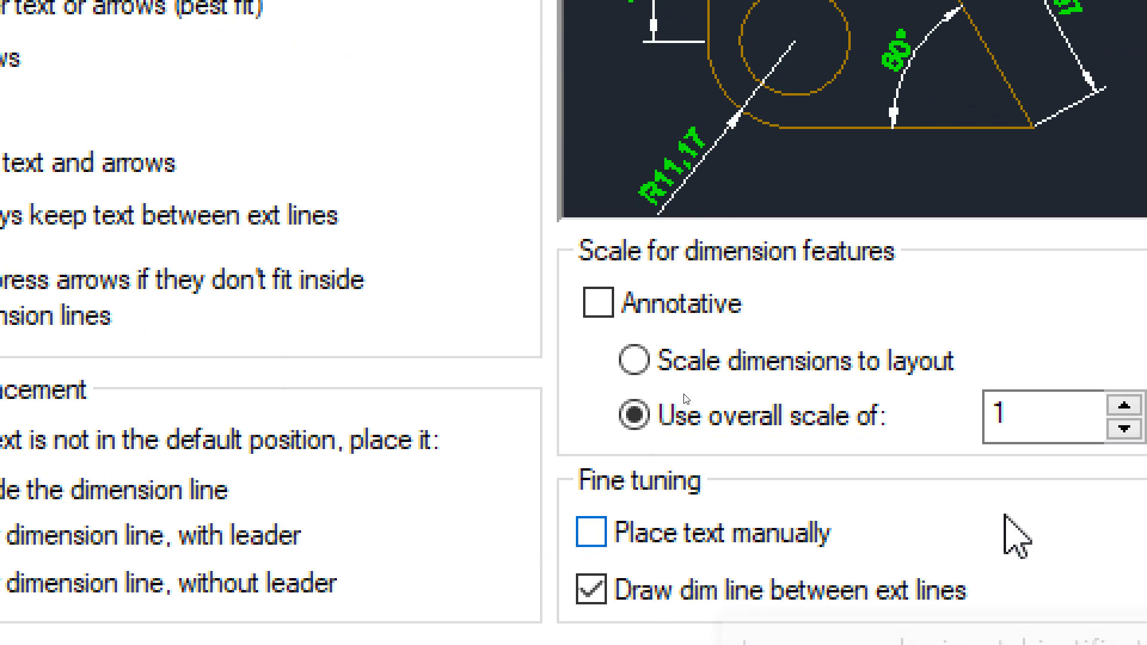
double_click(1009, 429)
type("4")
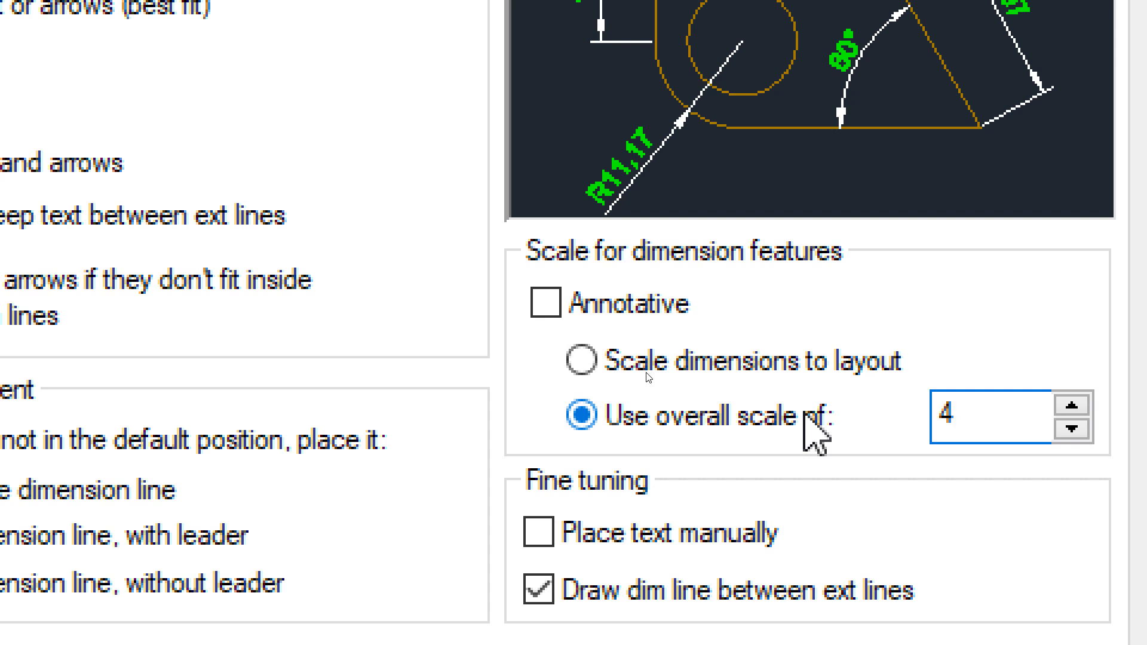
left_click(590, 475)
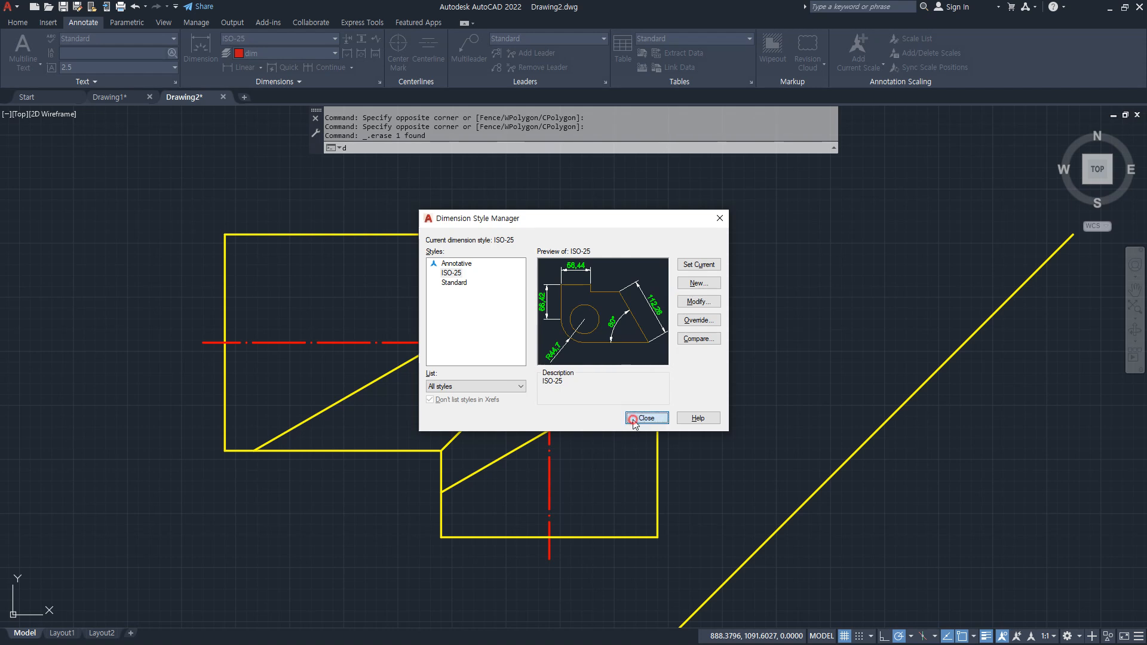
left_click(644, 417)
- Dimension the full height of the L-shaped view's left edge with a vertical linear dimension placed outside the outline
left_click(244, 68)
left_click(224, 451)
left_click(225, 235)
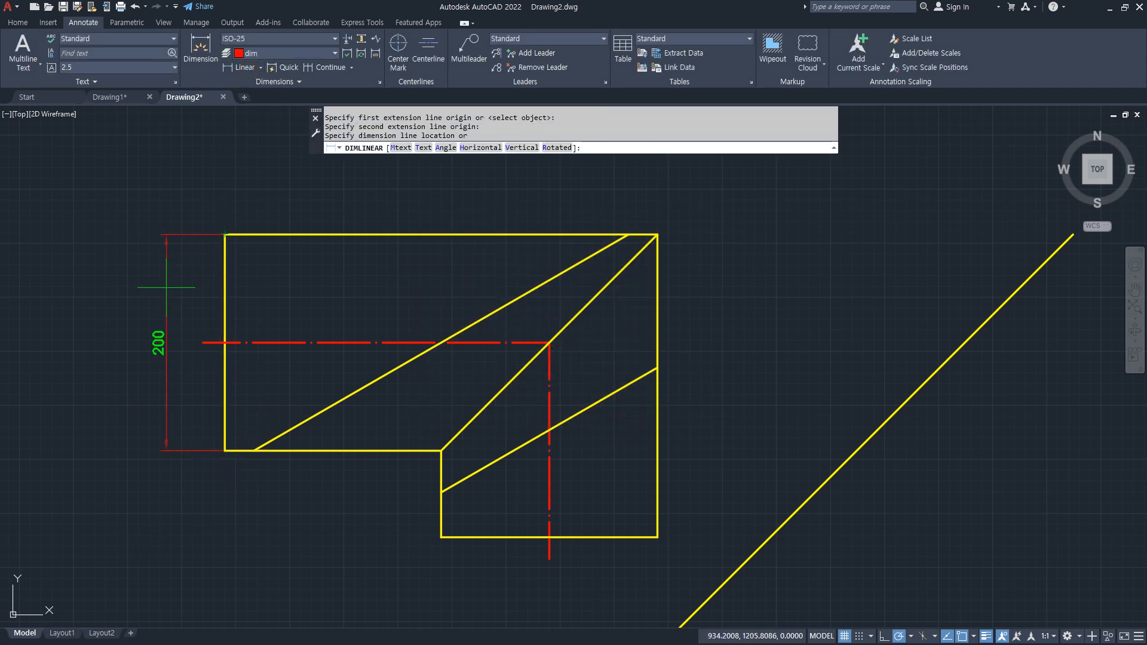
left_click(147, 288)
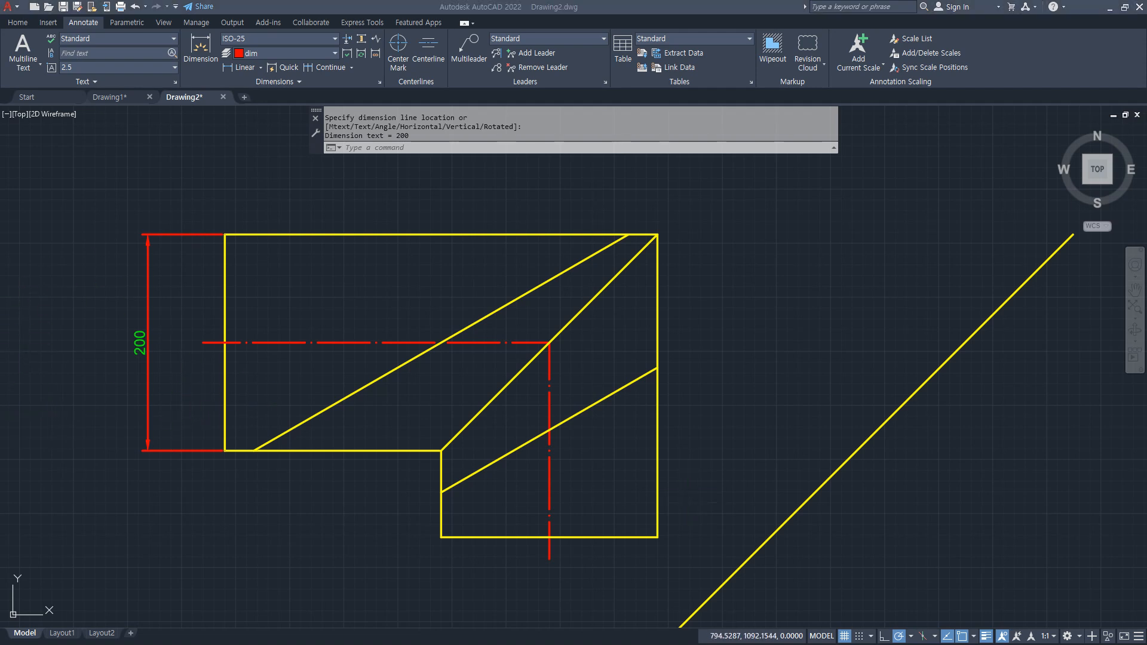
- Examine how the inclined lines are dimensioned in the reference drawing's top view
left_click_drag(0, 101, 411, 99)
mouse_move(202, 204)
left_mouse_down()
mouse_move(187, 214)
mouse_move(219, 273)
left_mouse_up()
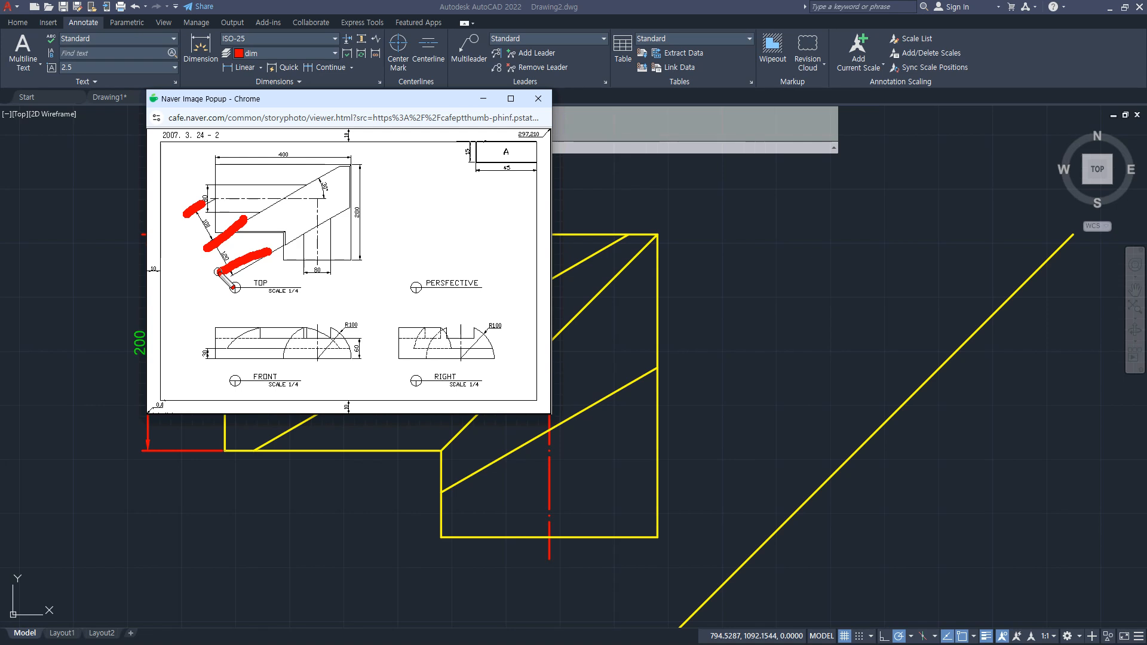
key("Escape")
left_click(354, 247)
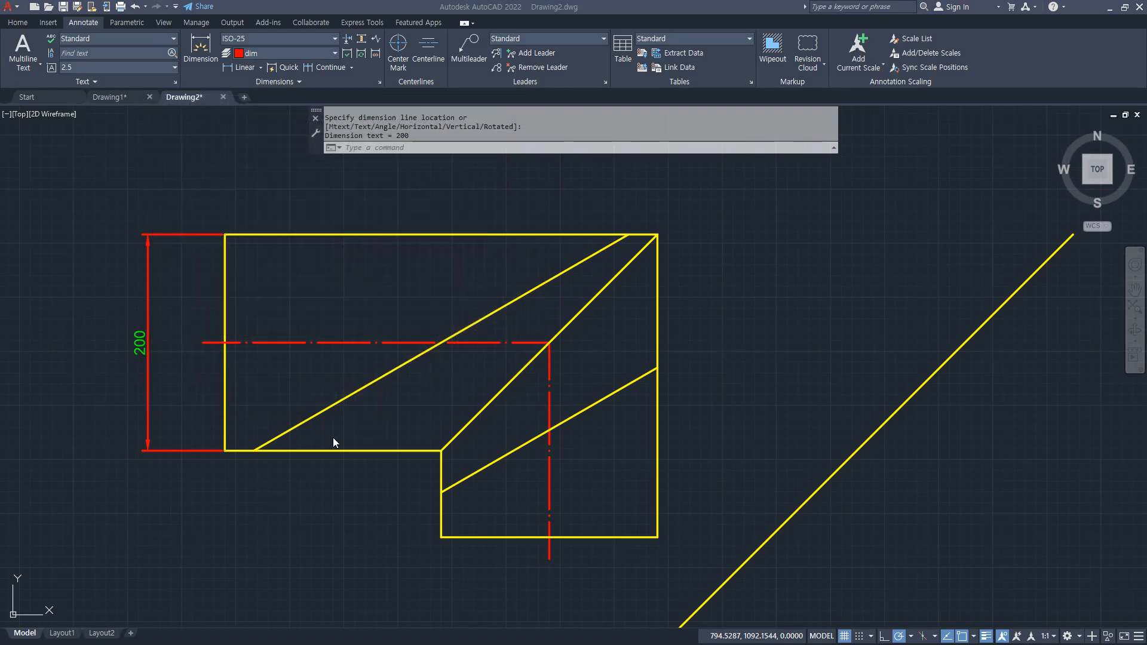
- Add an aligned dimension from the centre line's intersection with the left edge to the upper inclined line's lower end
middle_click_drag(271, 403, 275, 331)
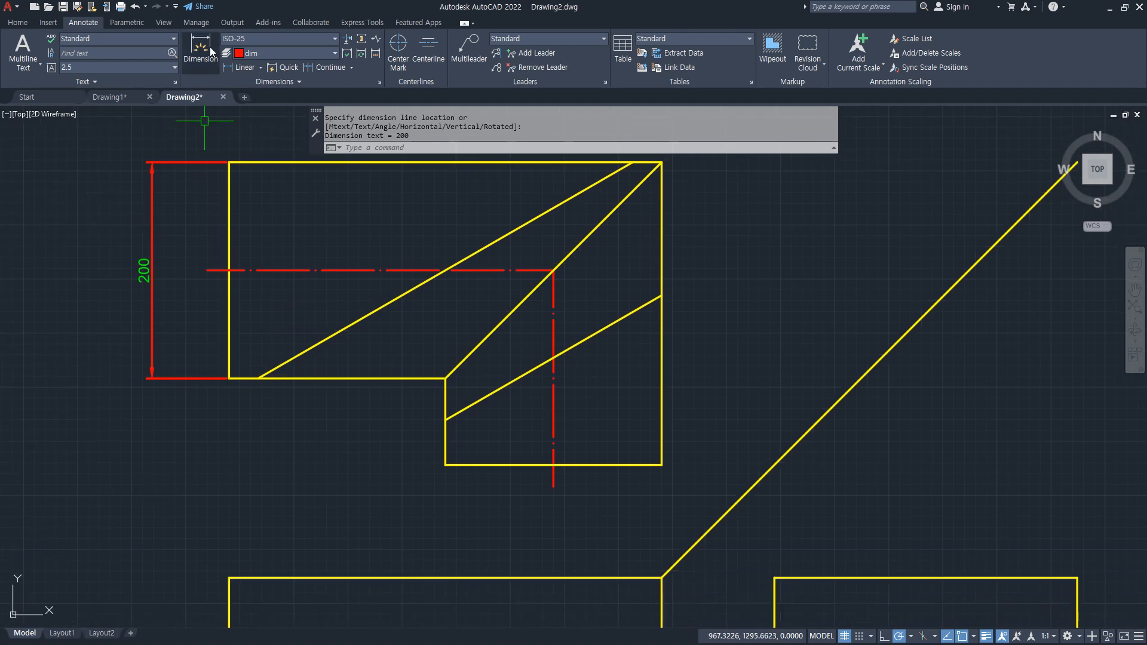
left_click(259, 67)
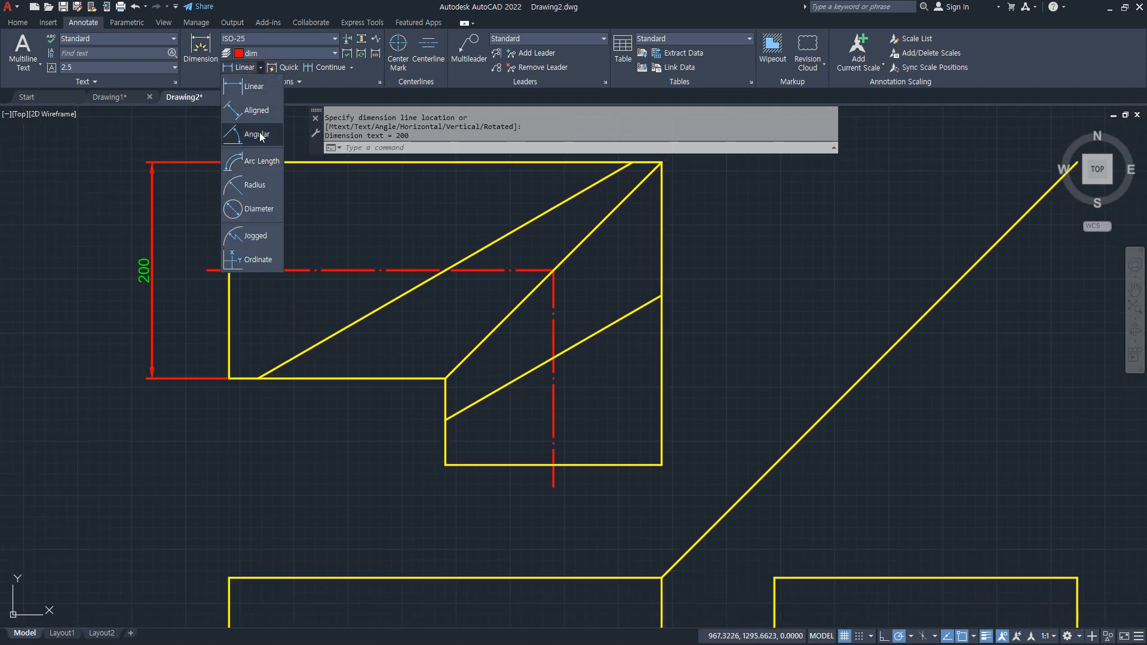
left_click(257, 112)
left_click(229, 270)
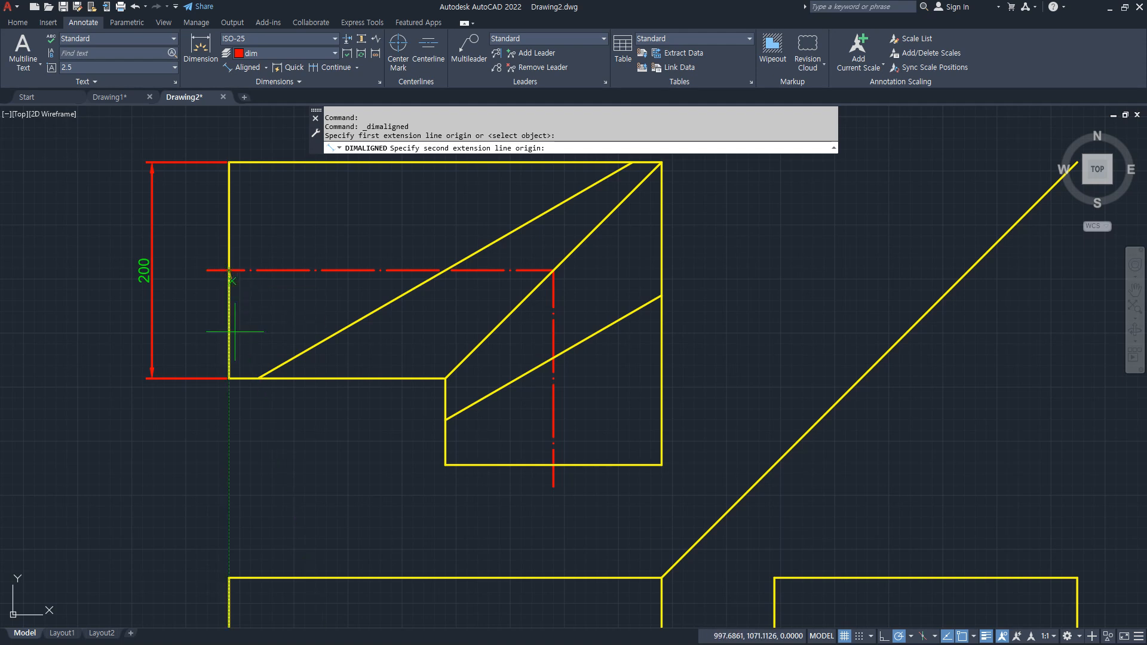
left_click(258, 378)
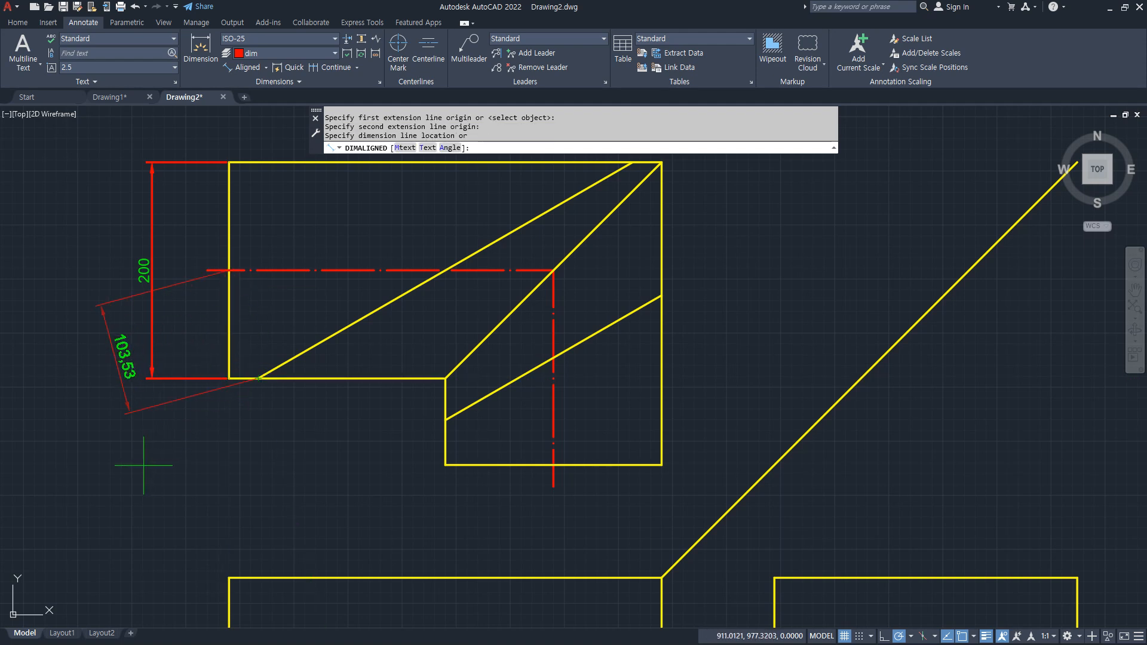
left_click(144, 466)
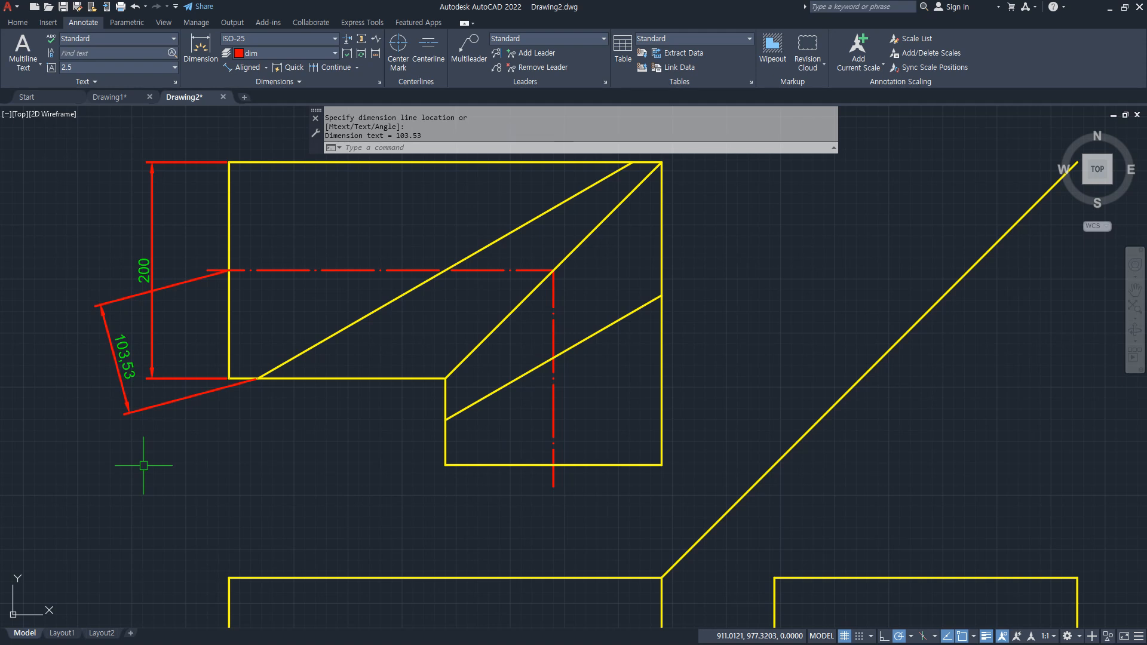
- Erase the aligned dimension between the left edge and the upper inclined line's lower end
key("Escape")
left_click(113, 359)
type("e")
key("Return")
- Add an aligned dimension from the centre line's intersection with the left edge, perpendicular to the upper inclined line
left_click(244, 67)
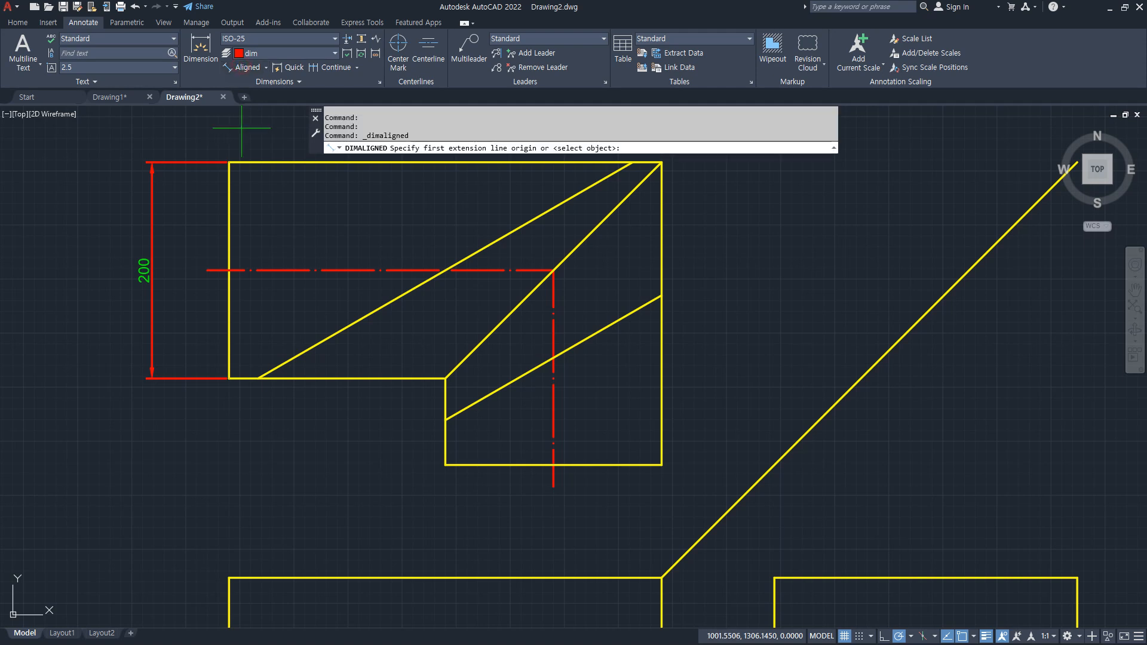
left_click(229, 270)
type("per")
key("space")
left_click(352, 333)
left_click(106, 470)
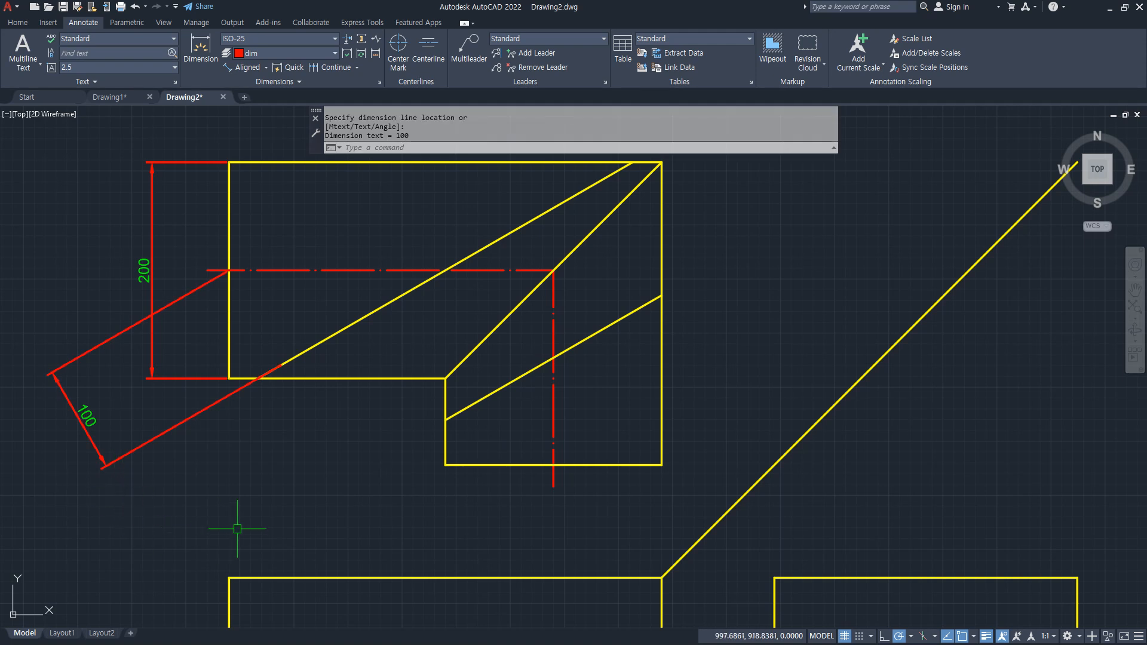
- Erase the perpendicular aligned dimension whose extension line overlaps the upper inclined line
mouse_move(313, 391)
left_mouse_down()
mouse_move(259, 402)
mouse_move(292, 350)
mouse_move(289, 385)
left_mouse_up()
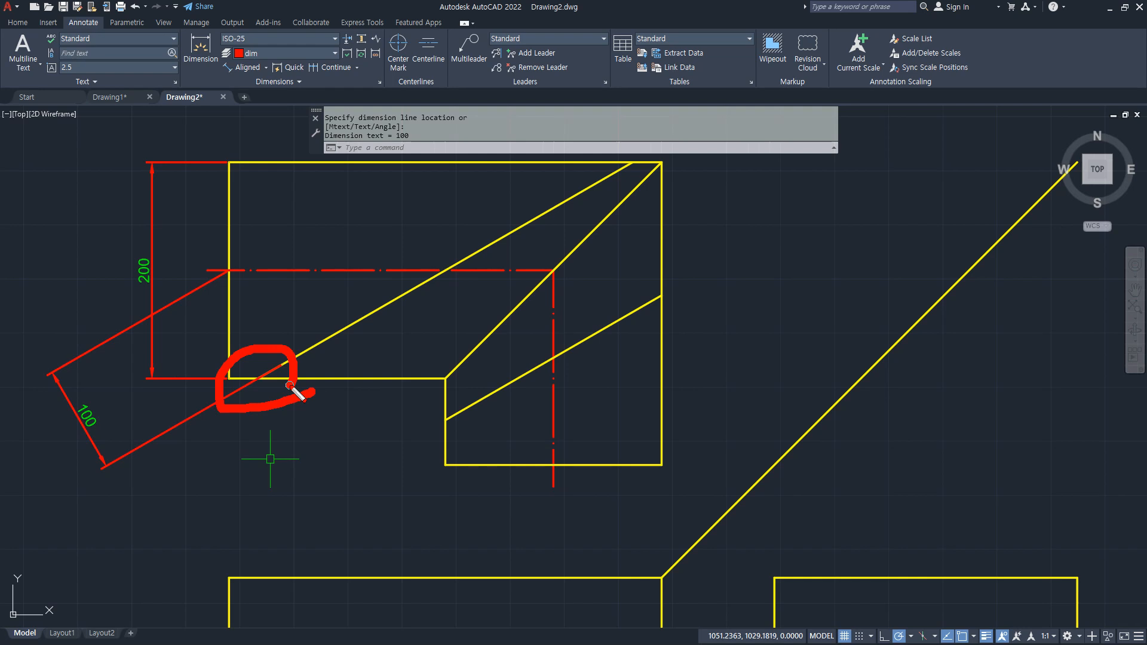
left_click(206, 408)
type("e")
key("space")
- Add a rotated linear dimension, perpendicular to the inclined lines, from the centre line's left-edge intersection to the upper inclined line's lower end
left_click(266, 68)
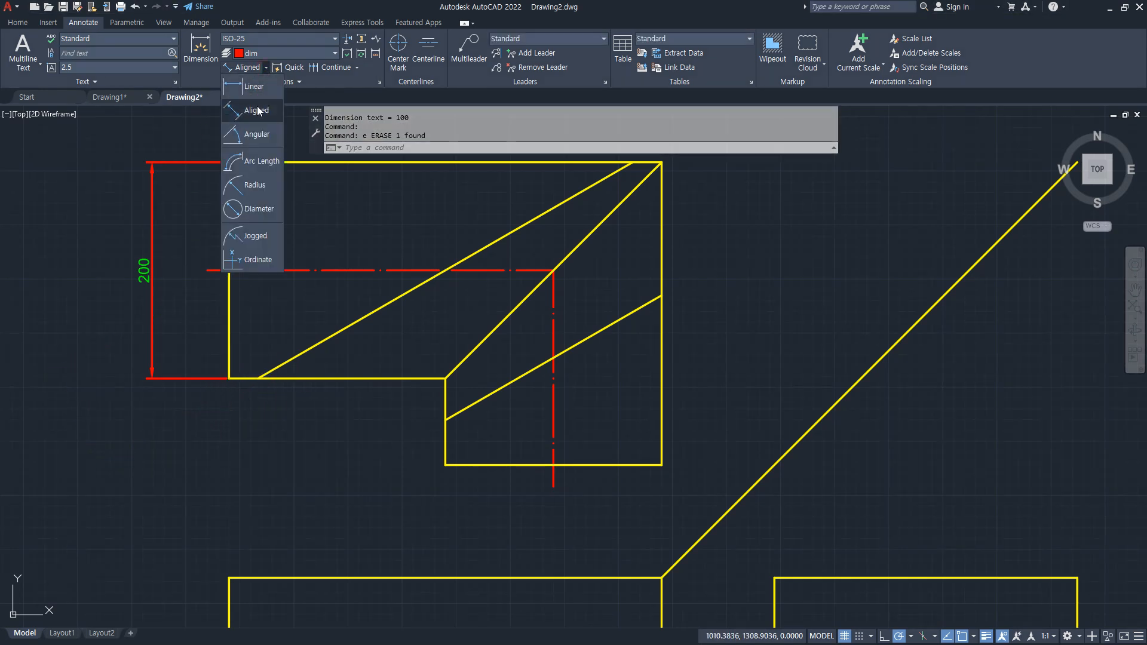
left_click(260, 88)
left_click(229, 270)
left_click(258, 378)
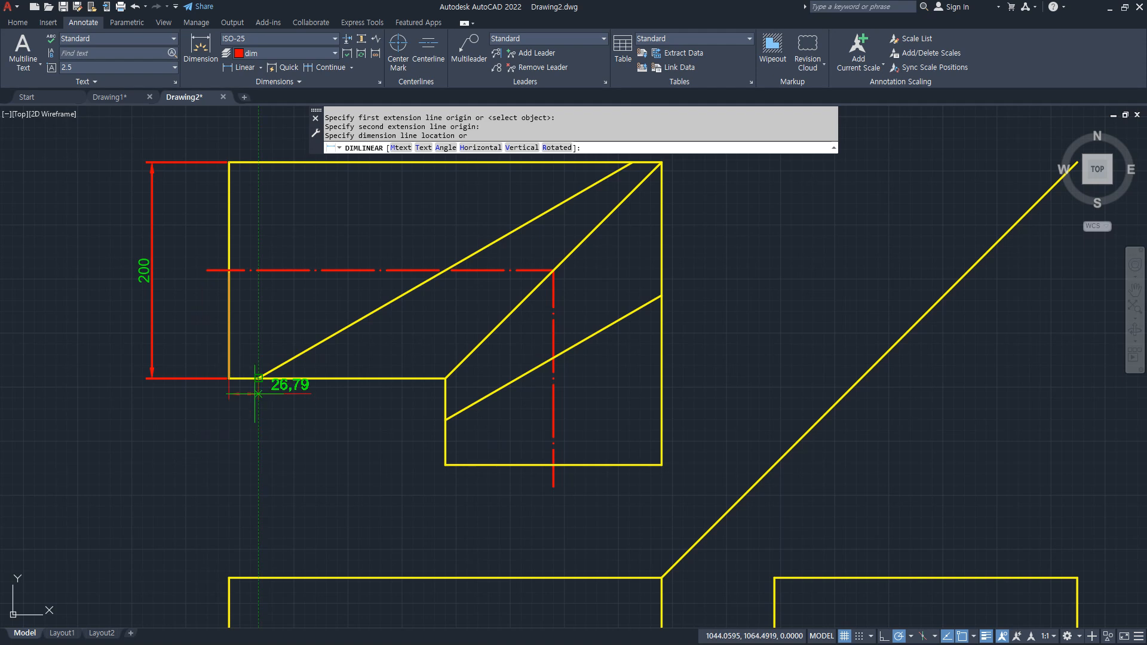
left_click(550, 150)
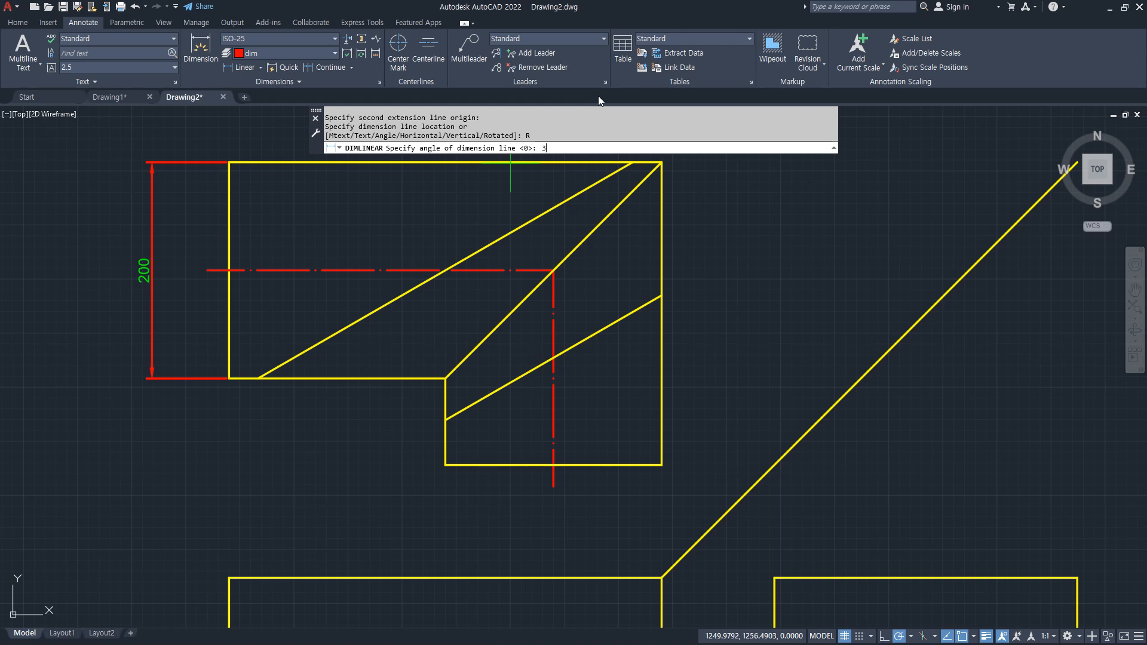
type("30")
key("Return")
left_click(138, 442)
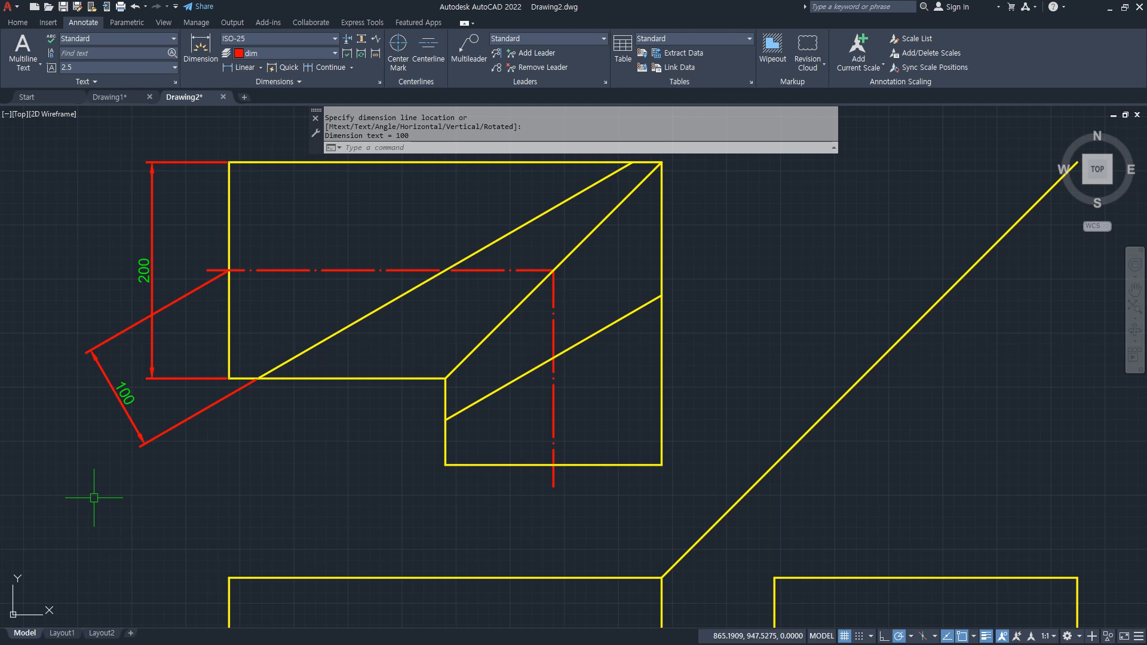
- Continue the rotated dimension to the lower inclined line's endpoint on the inner vertical edge
left_click(331, 68)
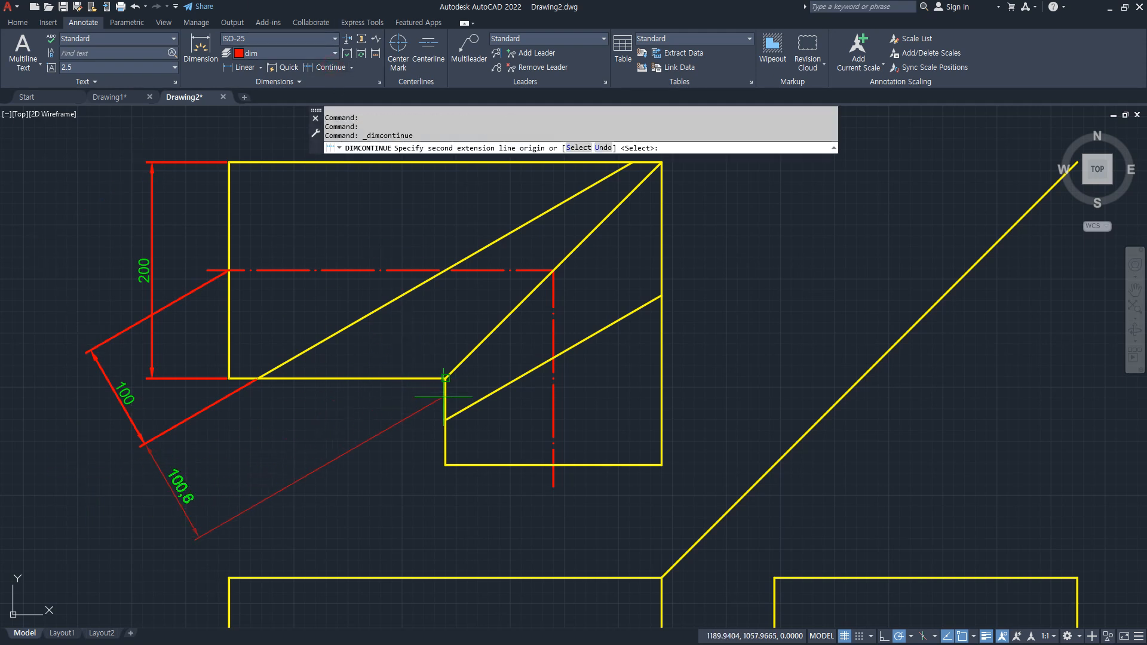
left_click(445, 420)
key("Escape")
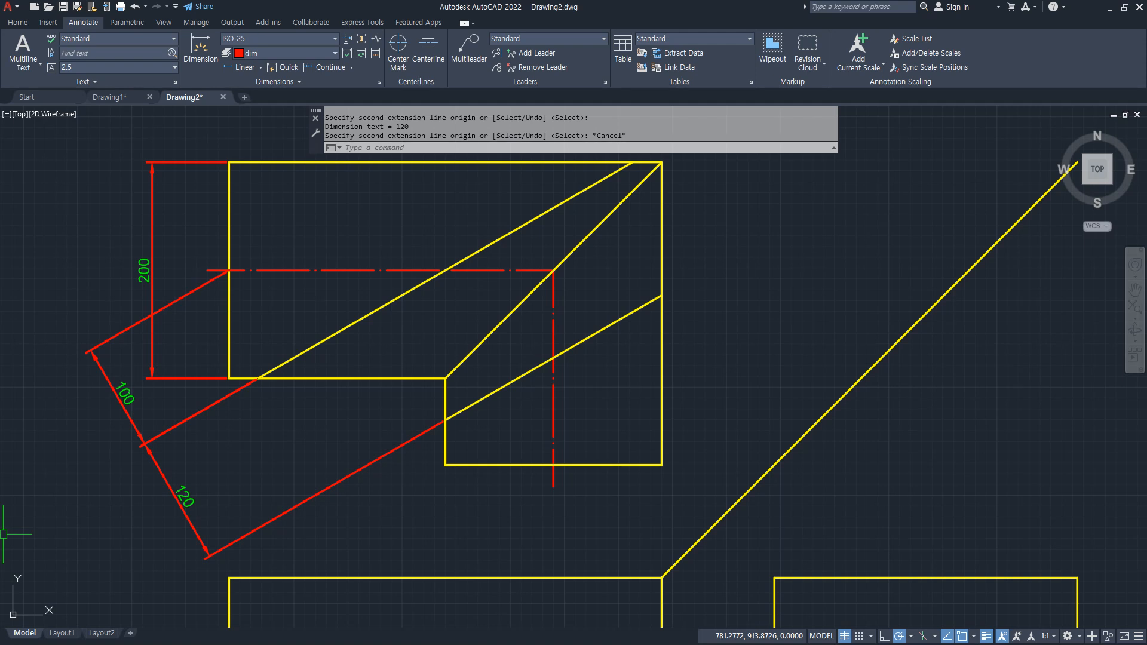
- Draw a vertical projection line from the upper inclined line's lower end down to the front view's base
type("l")
key("Return")
left_click(324, 297)
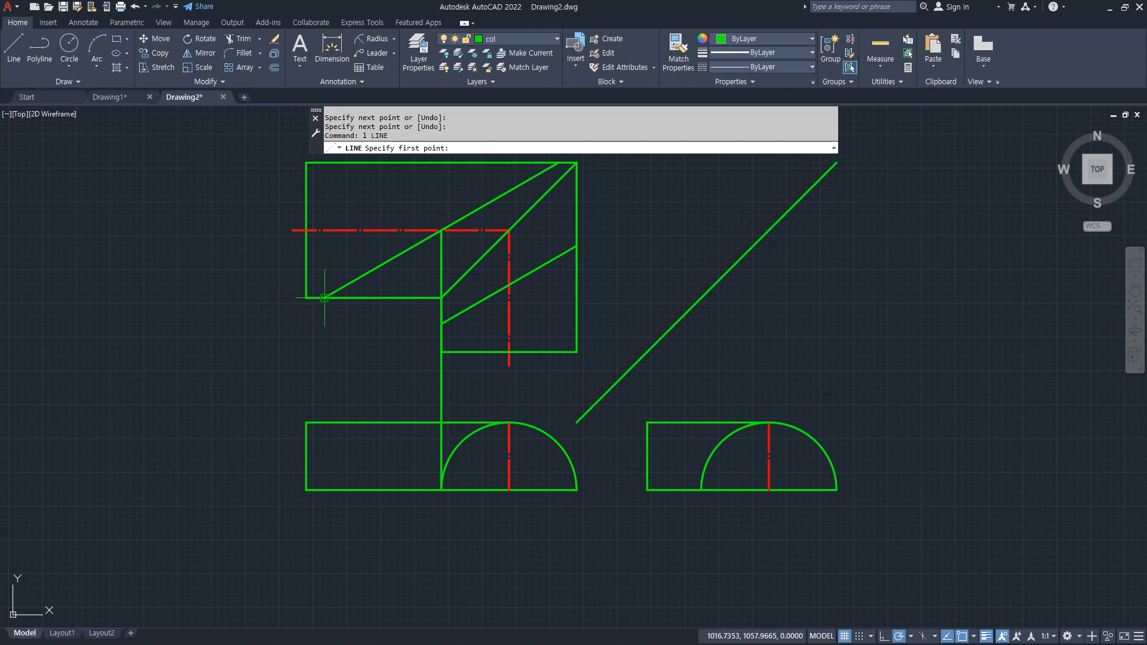
left_click(324, 490)
key("Return")
type("w")
key("Escape")
key("Escape")
- Draw an ellipse centred on the semicircle's inner base end in the front view, reaching the new projection line and the view's top edge
type("el")
key("Return")
type("c")
key("Return")
left_click(441, 490)
left_click(324, 490)
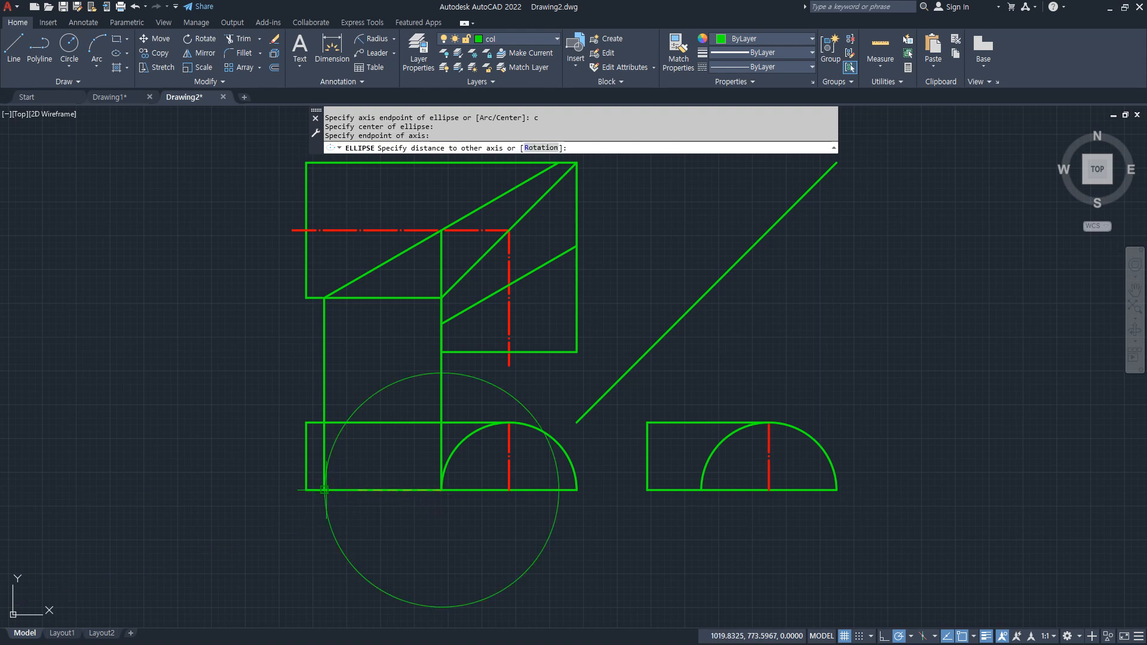
left_click(441, 422)
- Trim the ellipse's lower half below the front view's base and erase the two vertical projection lines
type("tr")
key("Return")
left_click_drag(514, 531, 489, 566)
key("Return")
left_click(456, 396)
left_click(250, 388)
type("e")
key("Return")
- Project the lower inclined line's intersection with the vertical centre line across to the 45-degree line and down to the side view's base
type("l")
key("Return")
left_click(509, 285)
left_click(713, 285)
key("Return")
key("Escape")
key("Escape")
type("l")
key("Return")
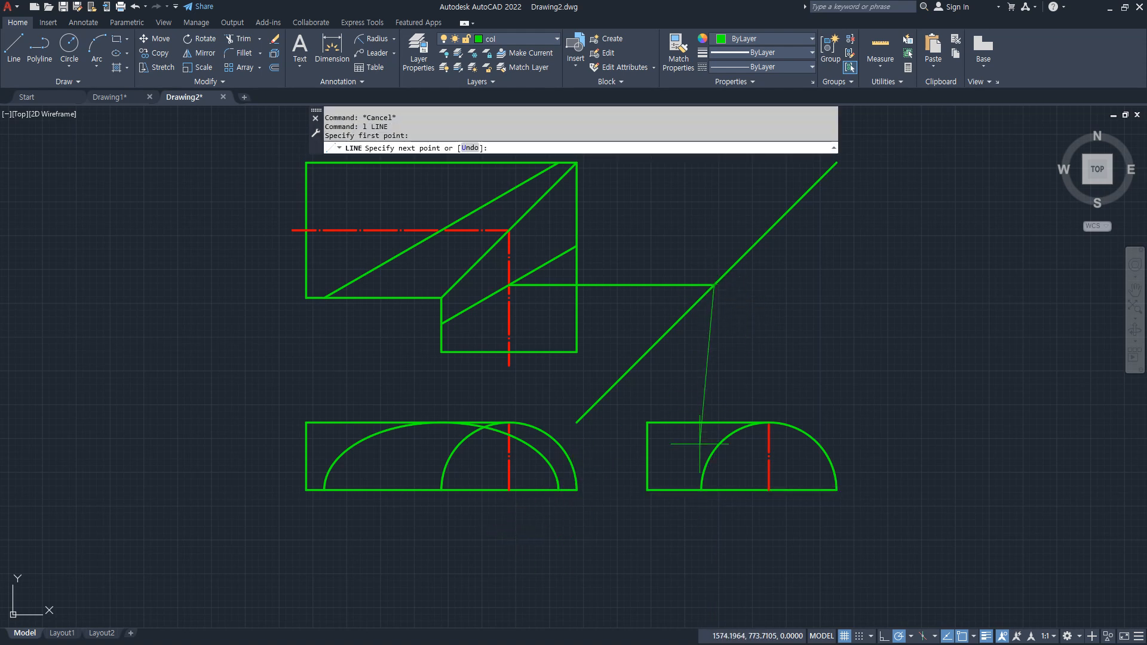
left_click(713, 489)
key("Return")
- Project the lower inclined line's inner end across to the 45-degree line and down to the side view's base
key("Return")
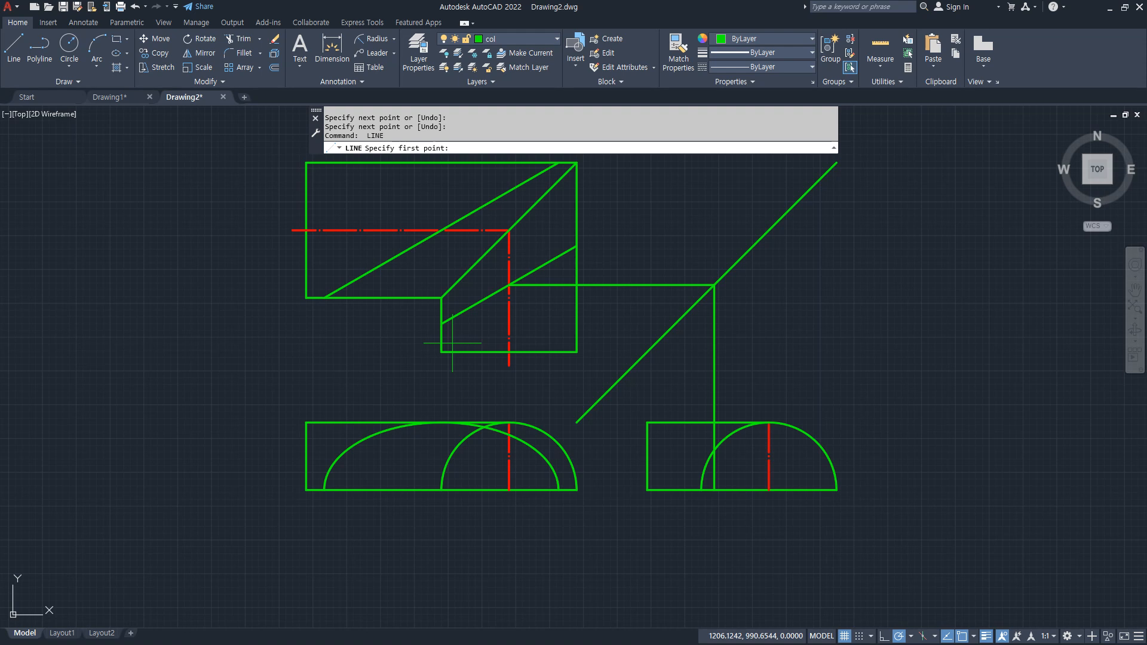
left_click(675, 323)
left_click(672, 490)
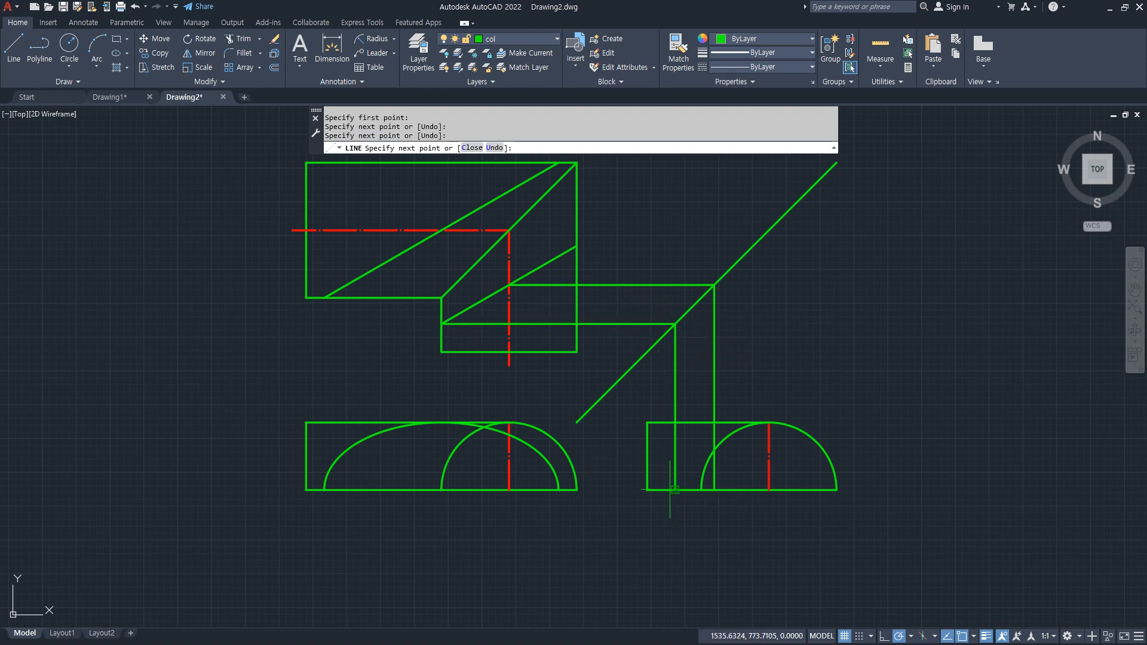
- Draw an ellipse in the side view, centred on one projection line's base end, reaching the other projection line and the top edge height
type("el")
key("Return")
type("c")
key("Return")
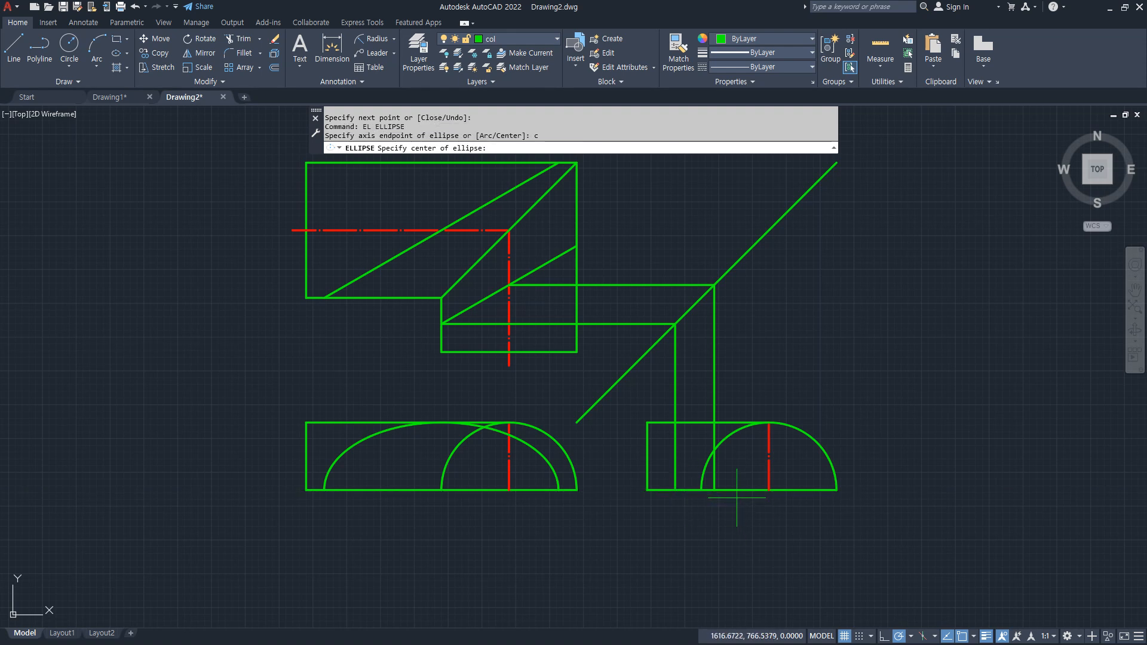
left_click(713, 490)
left_click(674, 490)
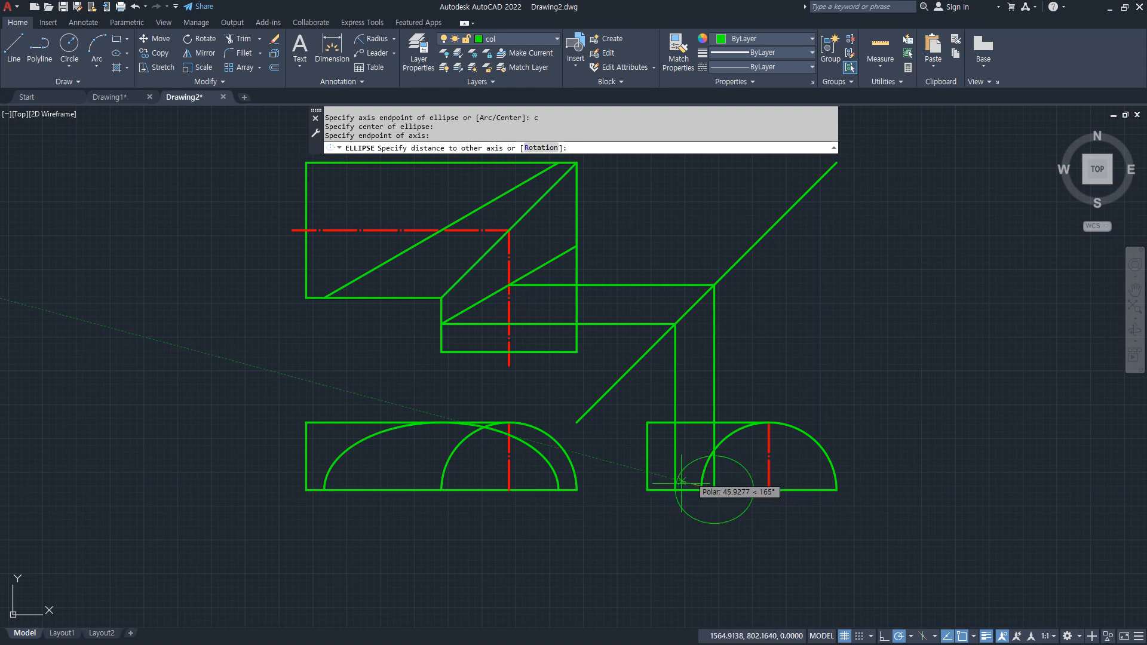
left_click(770, 527)
- Trim the side view ellipse's lower half and erase the four projection lines
type("tr")
key("Return")
left_click(749, 525)
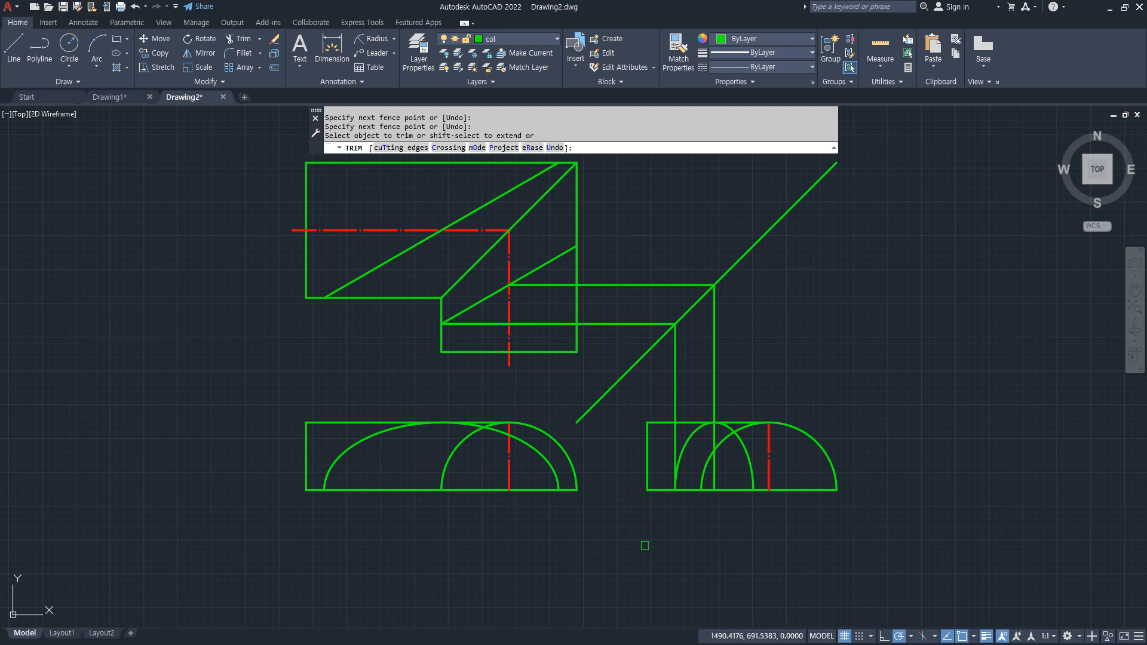
key("Return")
left_click(747, 351)
left_click(663, 388)
left_click(619, 345)
left_click(604, 248)
type("e")
key("Return")
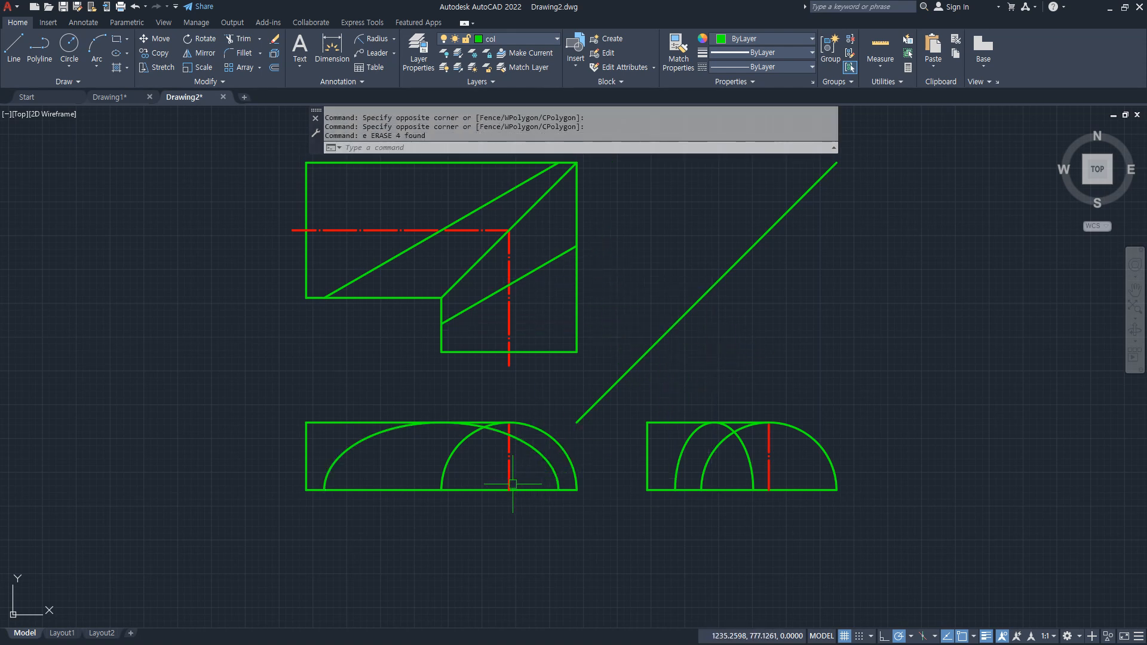
- Offset the base lines of the front and side views upward by 30
type("o")
key("Return")
type("30")
key("Return")
left_click(397, 489)
left_click(397, 462)
left_click(789, 486)
left_click(809, 451)
key("Return")
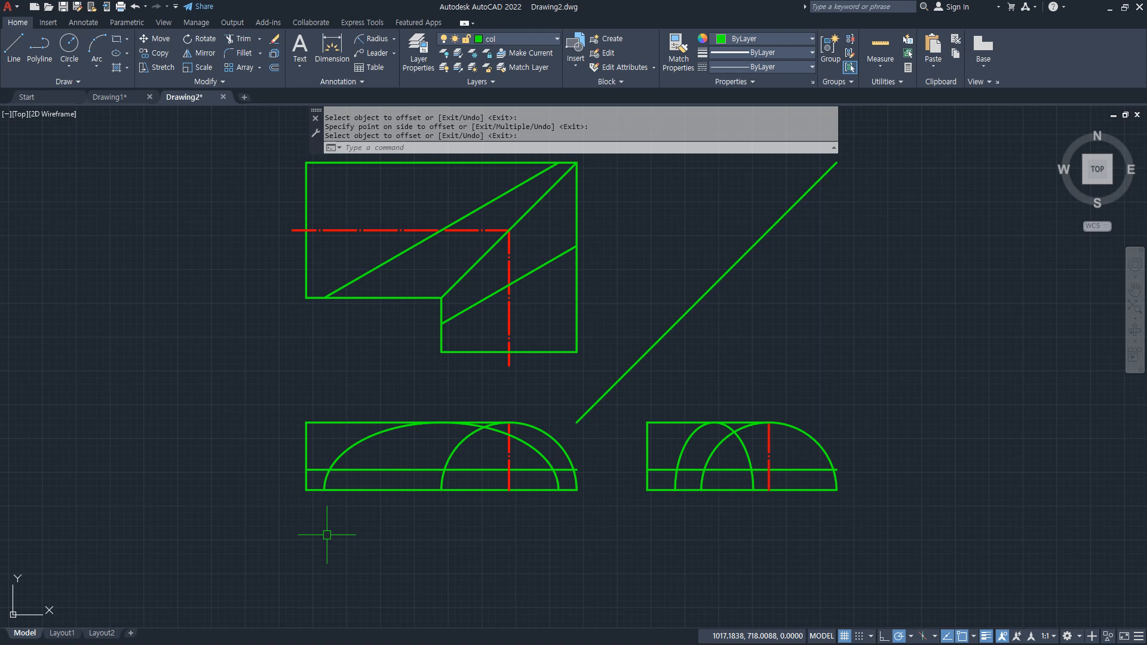
- In the front view, join the half-ellipse to the offset line with a zero-radius fillet and trim the excess curve and line end
scroll(333, 515, "up", 2)
type("f")
key("Return")
left_click(349, 419)
left_click(354, 443)
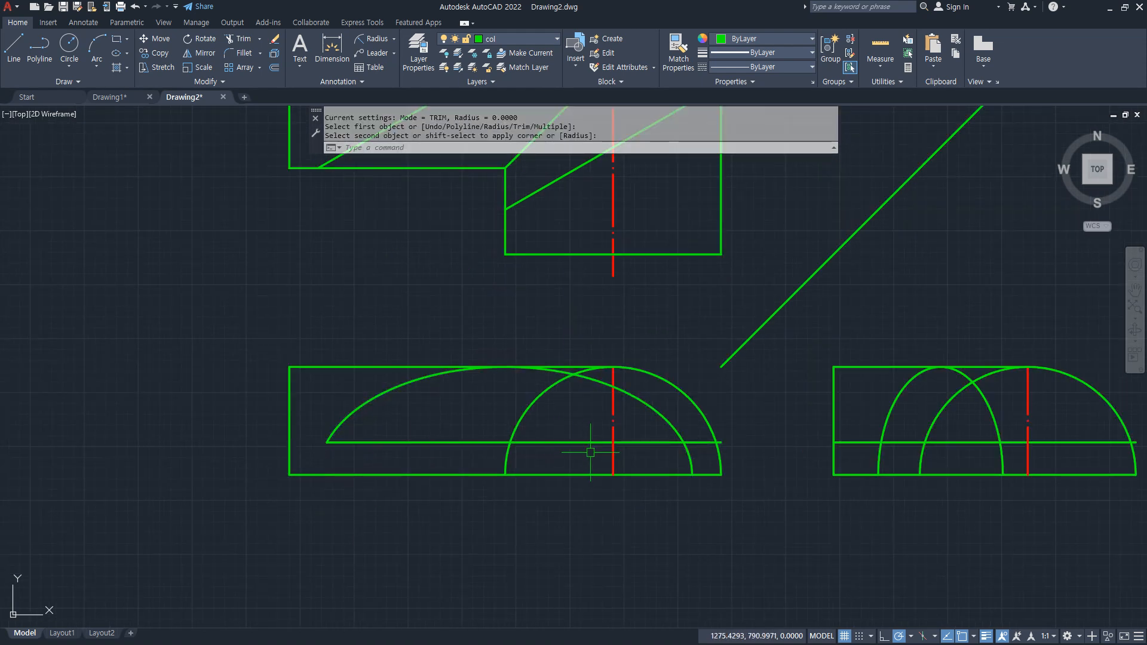
type("tr")
key("Return")
left_click(687, 458)
scroll(740, 452, "up", 2)
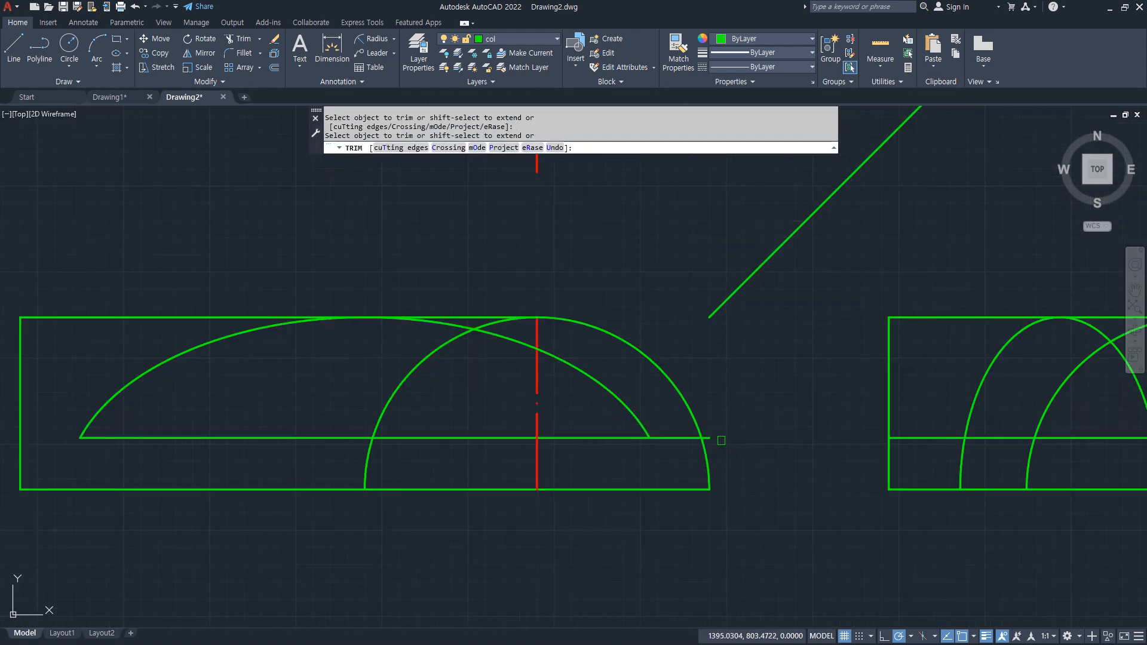
key("Return")
- In the side view, join the half-ellipse to the offset line with a zero-radius fillet and trim the excess curve and line end
middle_click_drag(757, 442, 342, 455)
type("f")
key("Return")
left_click(561, 428)
left_click(589, 450)
type("tr")
key("Return")
left_click(743, 473)
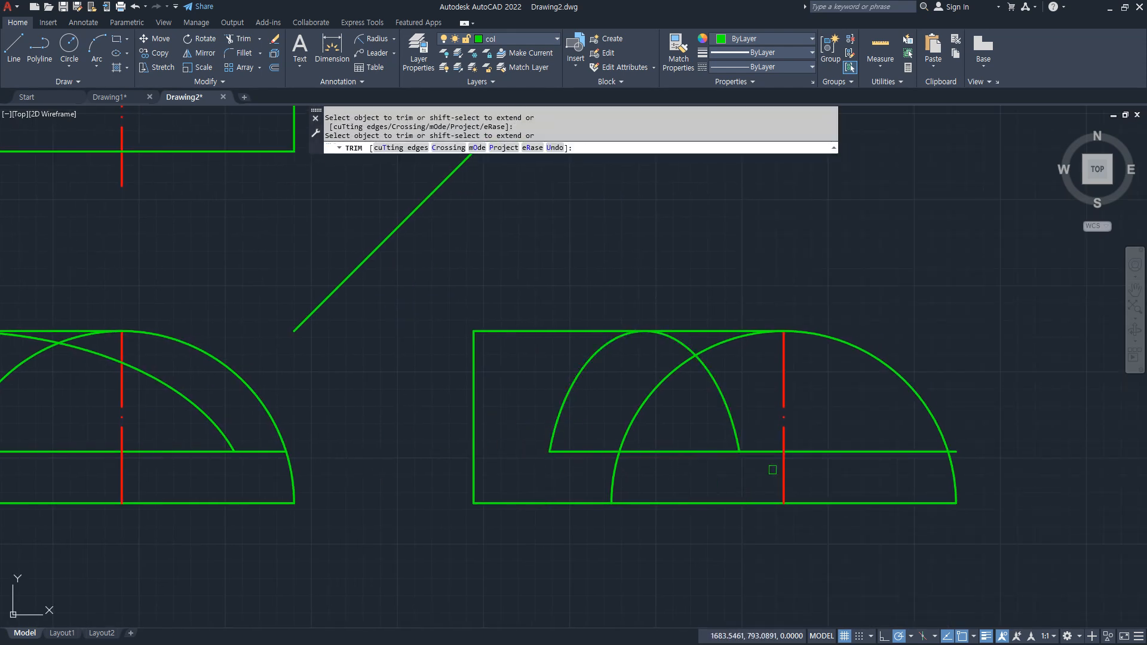
left_click(959, 451)
key("Return")
- Project the offset line's intersection with the front semicircle's inner side up to the top view's diagonal, then horizontally to the upper inclined line
scroll(815, 465, "down", 4)
middle_click_drag(494, 360, 501, 426)
scroll(476, 389, "up", 2)
type("l")
key("Return")
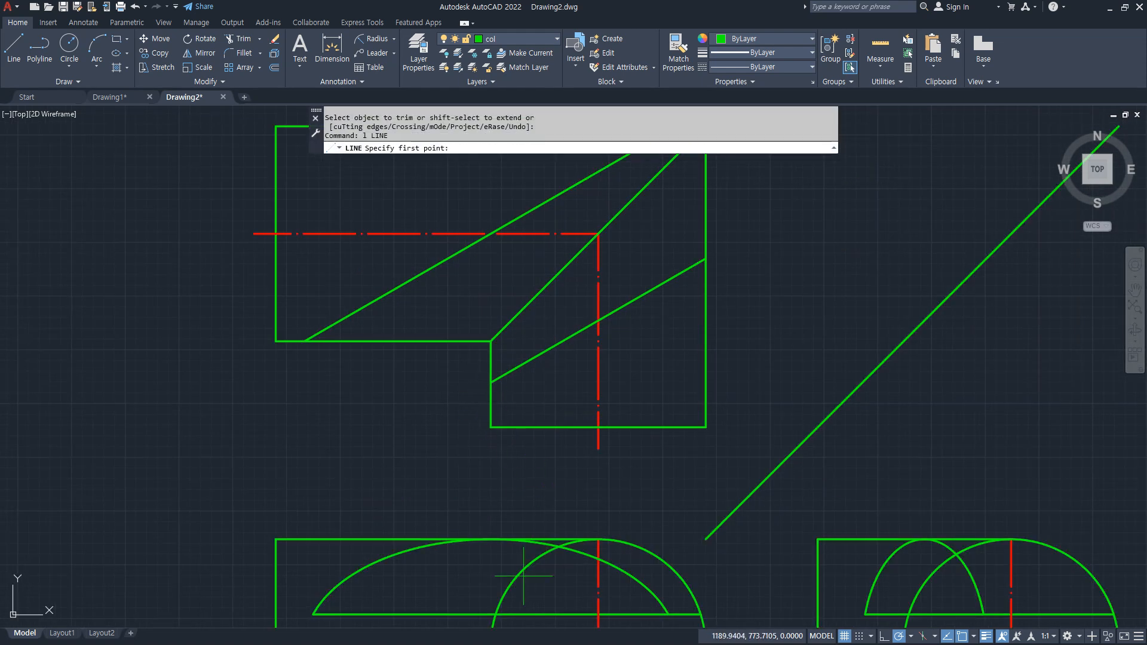
left_click(495, 614)
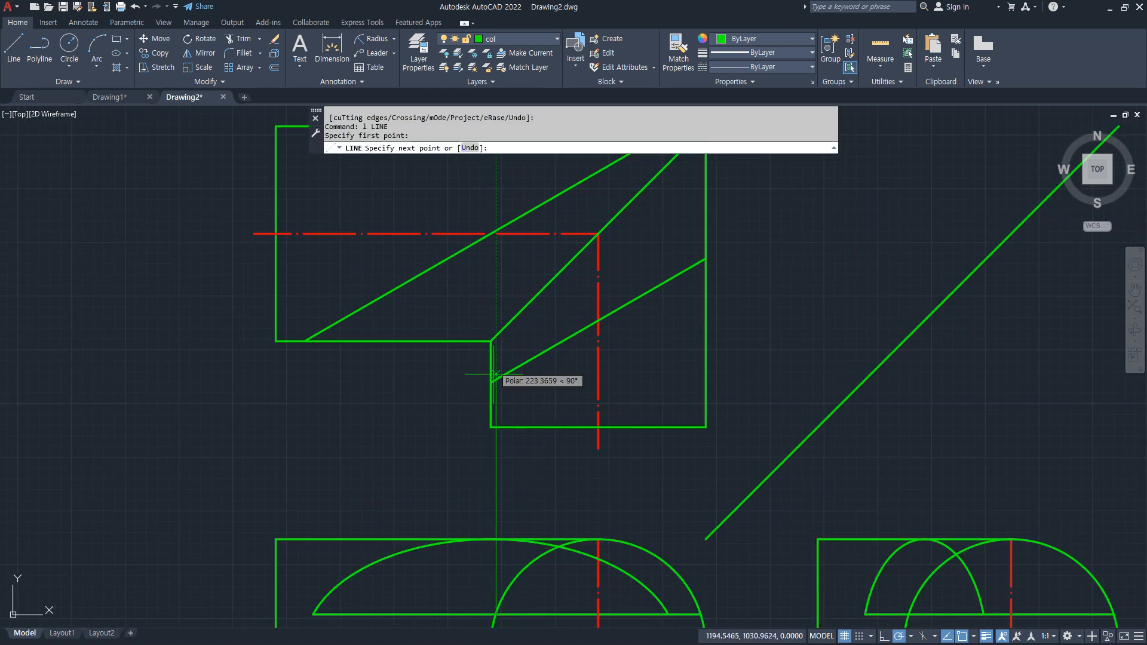
left_click(309, 337)
key("Return")
- Project the offset line's outer end in the front view up to the top view's diagonal, then horizontally to the upper inclined line
key("Return")
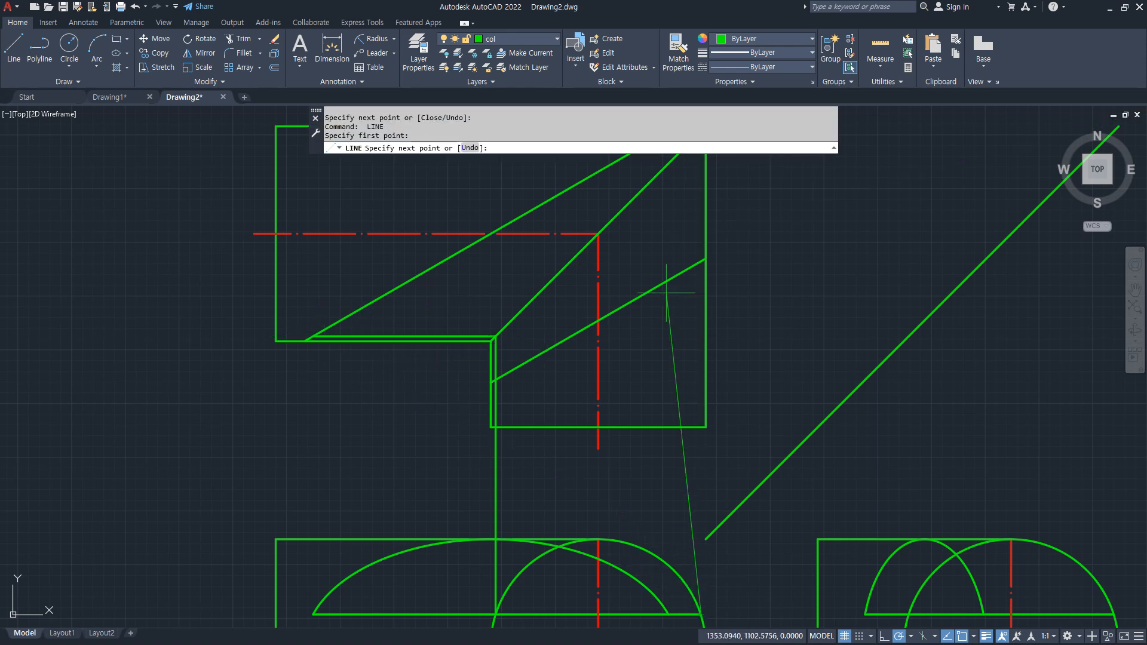
middle_click_drag(672, 275, 674, 405)
left_click(699, 260)
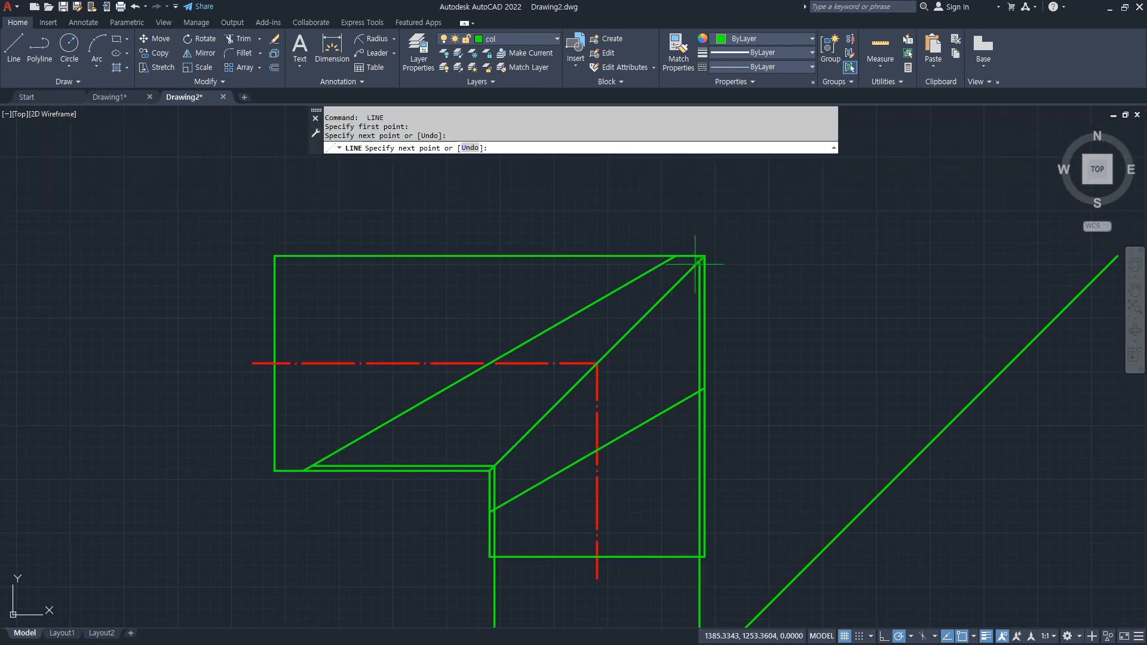
key("Return")
- Join the lower ends of both inclined lines to the projected inner edges with zero-radius fillets
type("f")
key("Return")
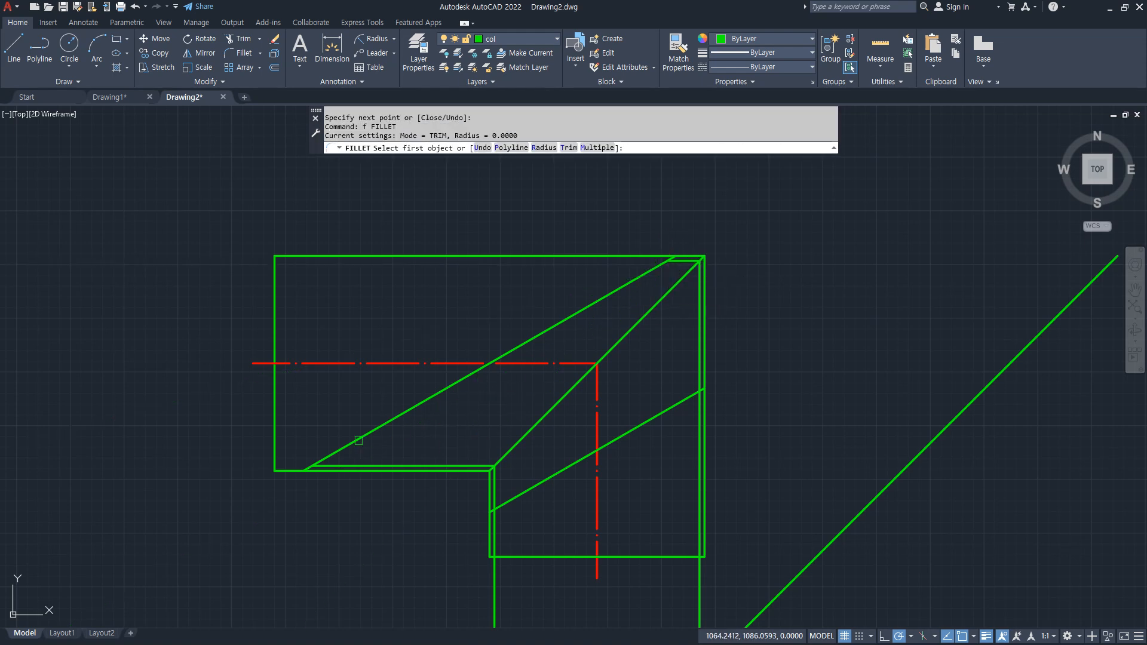
left_click(352, 442)
left_click(347, 469)
key("Return")
left_click(494, 488)
left_click(603, 448)
- Join the upper ends of both inclined lines to the projected outer edges with zero-radius fillets
key("Return")
left_click(673, 409)
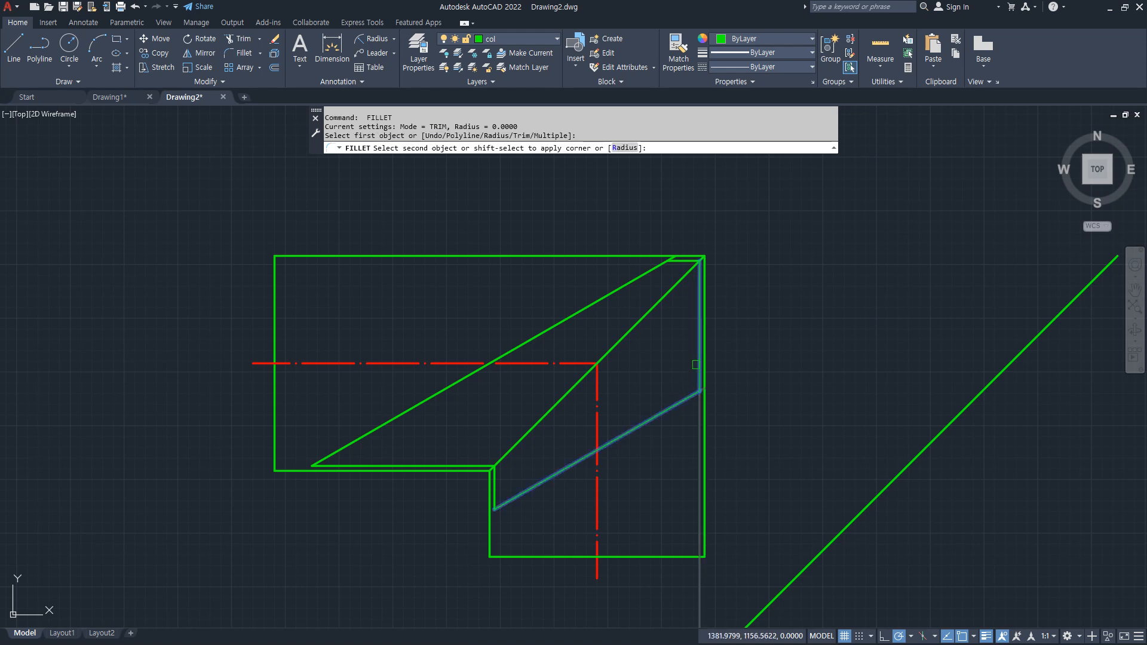
left_click(696, 364)
key("Return")
left_click(682, 260)
left_click(649, 271)
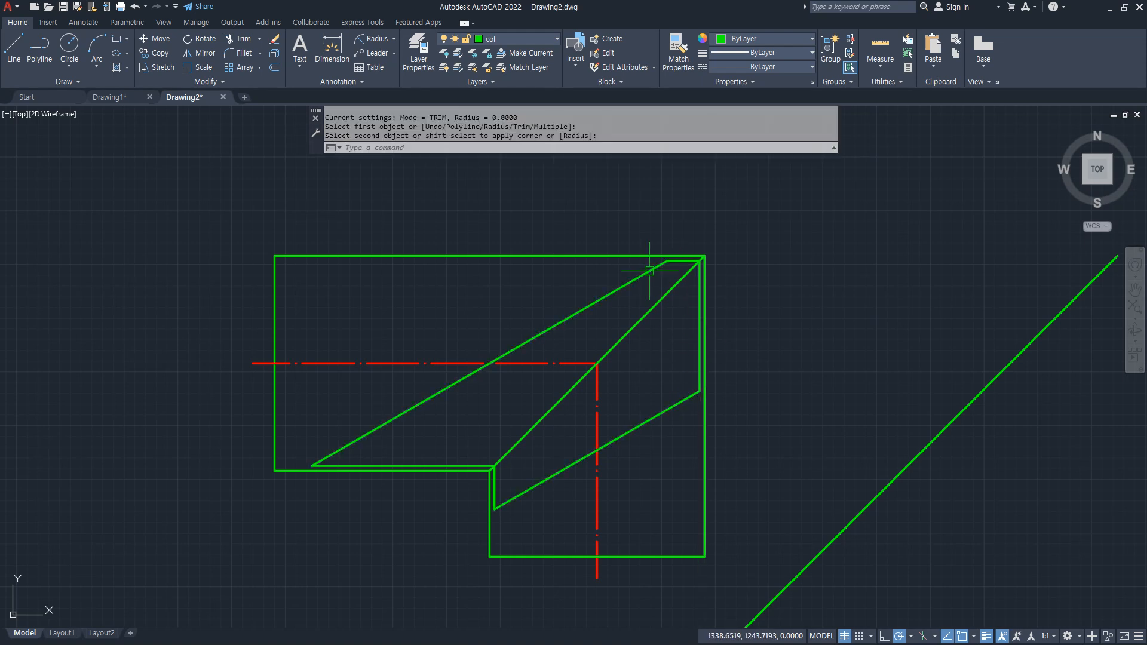
- Offset the top view's vertical centre line by 40 to both sides
scroll(593, 372, "down", 1)
middle_click_drag(545, 539, 524, 481)
key("Escape")
type("o")
key("Return")
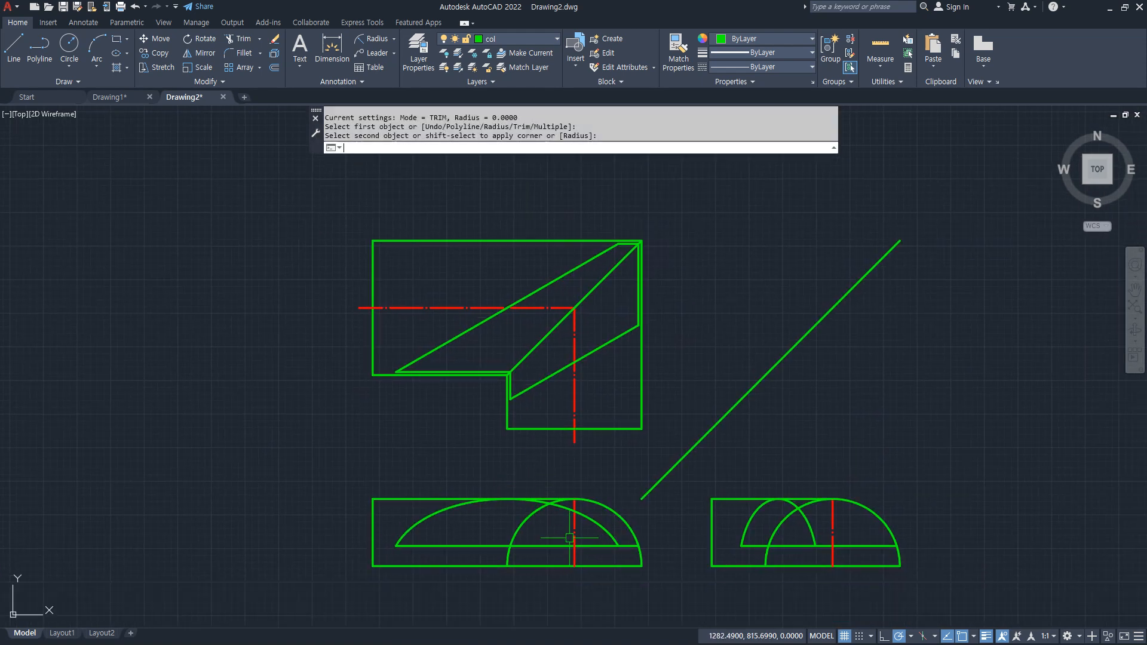
key("Return")
scroll(599, 570, "up", 2)
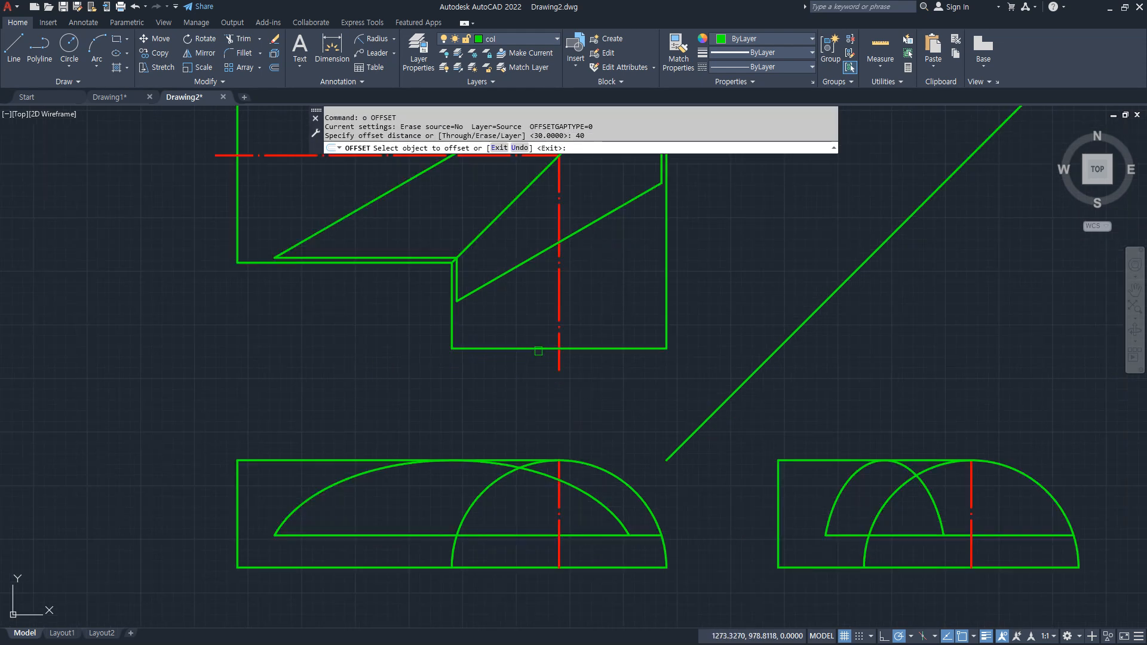
left_click(559, 281)
left_click(538, 292)
left_click(560, 294)
left_click(575, 296)
- Offset the top view's horizontal centre line by 40 to both sides
middle_click_drag(481, 298, 498, 467)
left_click(335, 316)
left_click(341, 306)
left_click(333, 326)
left_click(330, 321)
left_click(322, 324)
left_click(303, 356)
key("Escape")
- Trim the four offset centre lines where they extend beyond the top view's outline
type("tr")
key("Return")
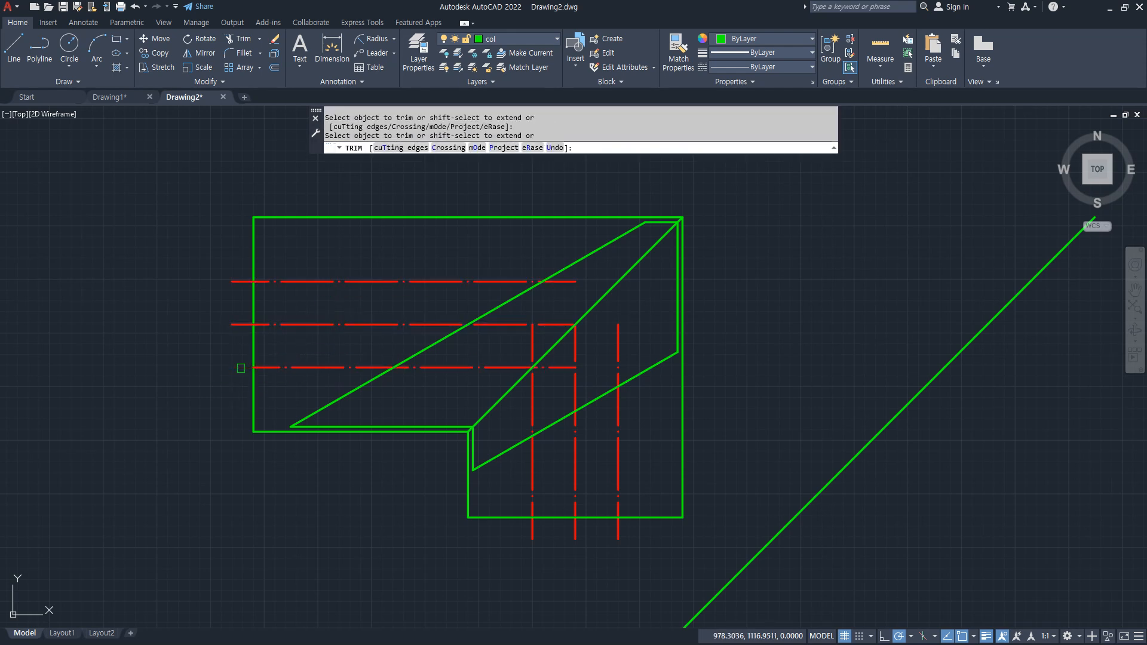
left_click_drag(237, 271, 239, 293)
left_click(532, 530)
key("Return")
- Match the four offset centre lines to the properties of the lower inclined line
type("ma")
key("Return")
left_click(642, 375)
left_click(590, 481)
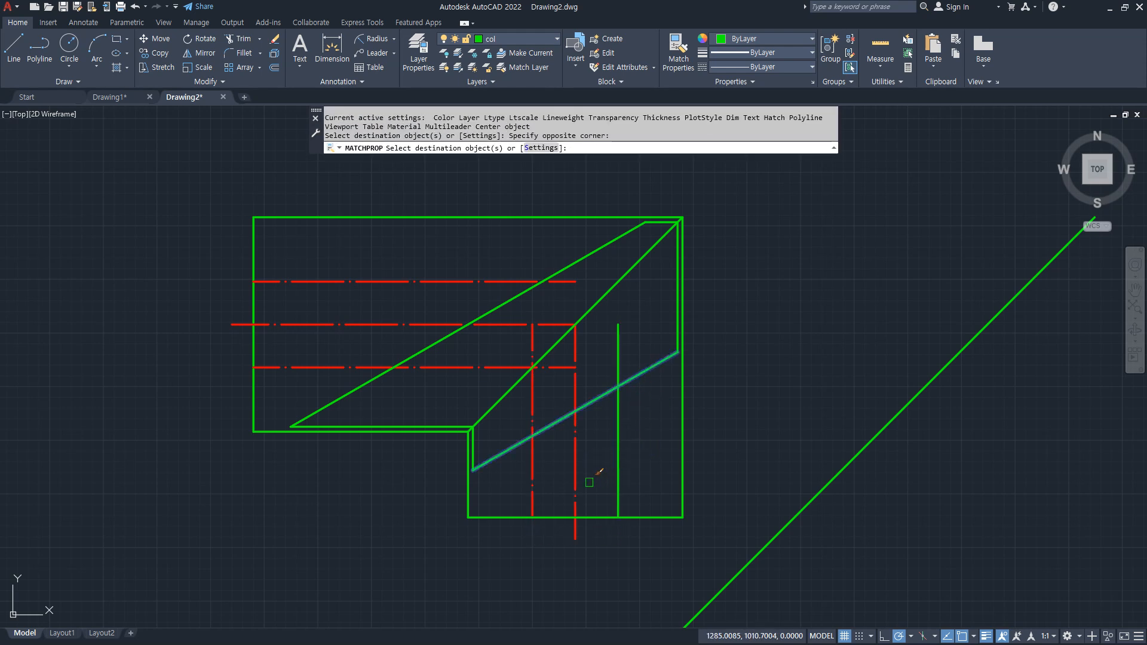
left_click(526, 484)
left_click(473, 368)
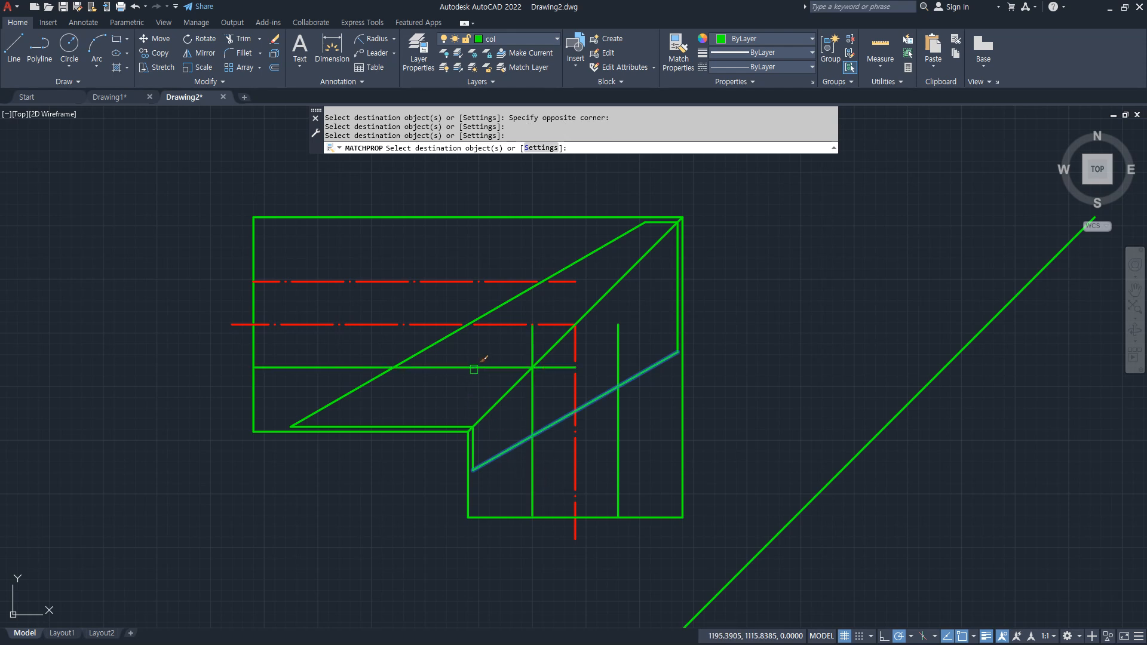
left_click(385, 265)
key("Return")
- Trim the four offset lines where they run between the two inclined lines in the top view
type("tr")
key("Return")
left_click(571, 279)
mouse_move(538, 344)
left_mouse_down()
mouse_move(455, 379)
mouse_move(499, 390)
left_mouse_up()
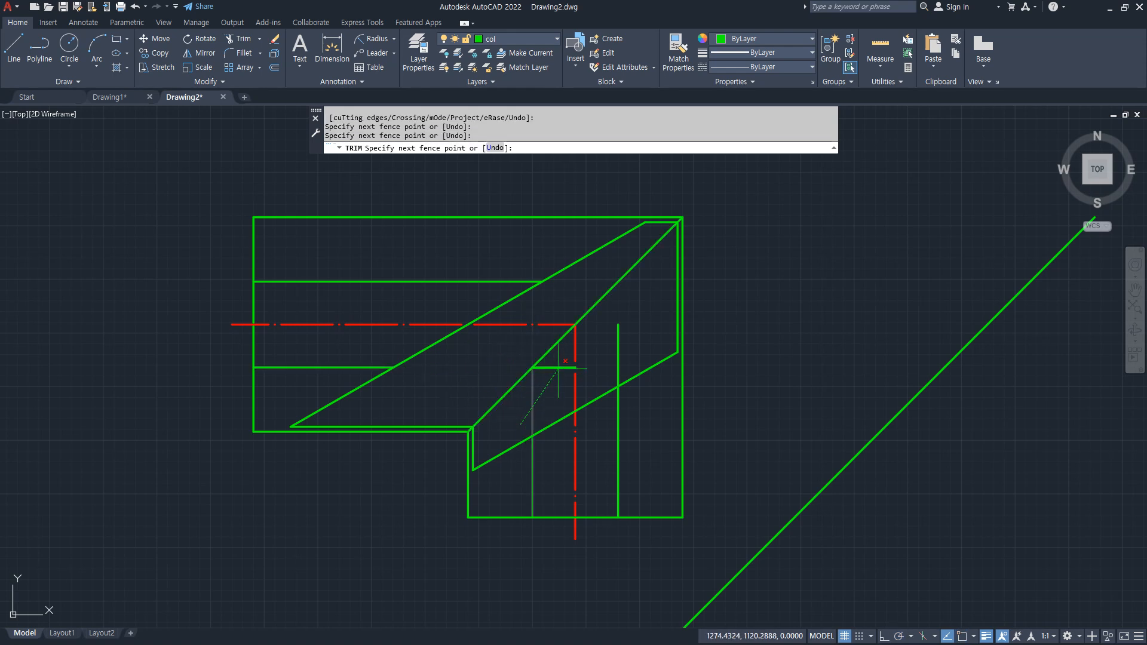
left_click(615, 357)
key("Return")
type("tr")
key("Return")
left_click_drag(633, 310, 598, 283)
left_click(524, 369)
key("Return")
- Project the top view's two vertical slot edges down to the inner horizontal line of the front view with vertical lines
scroll(500, 607, "down", 2)
scroll(448, 379, "up", 2)
type("l")
key("Return")
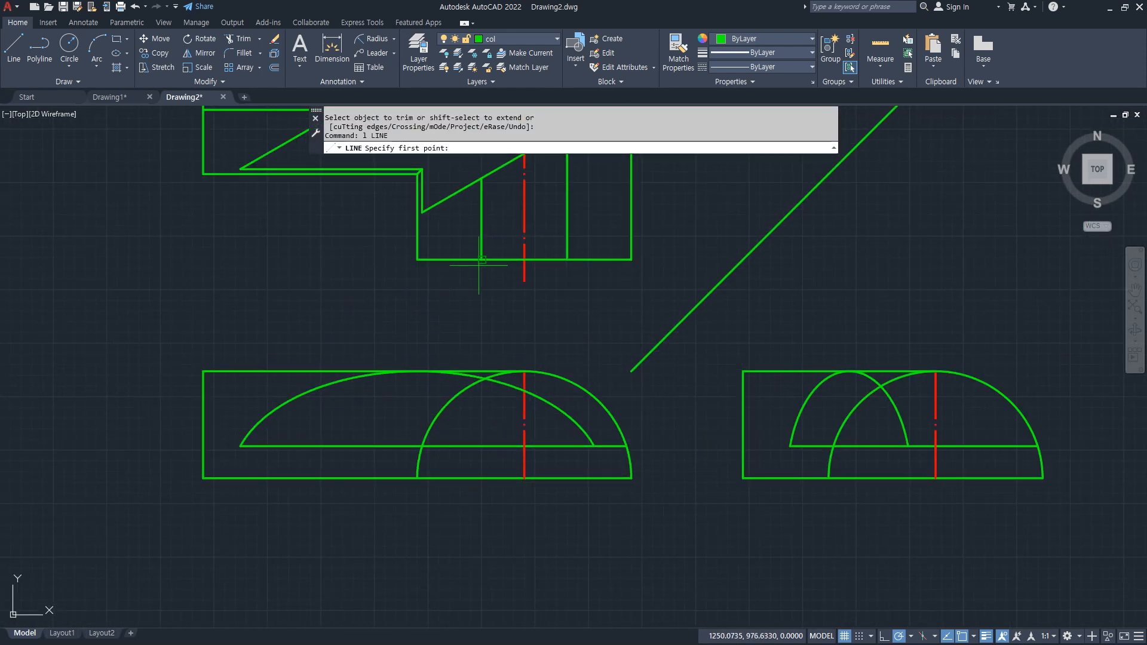
left_click(481, 259)
left_click(481, 446)
key("Return")
key("Return")
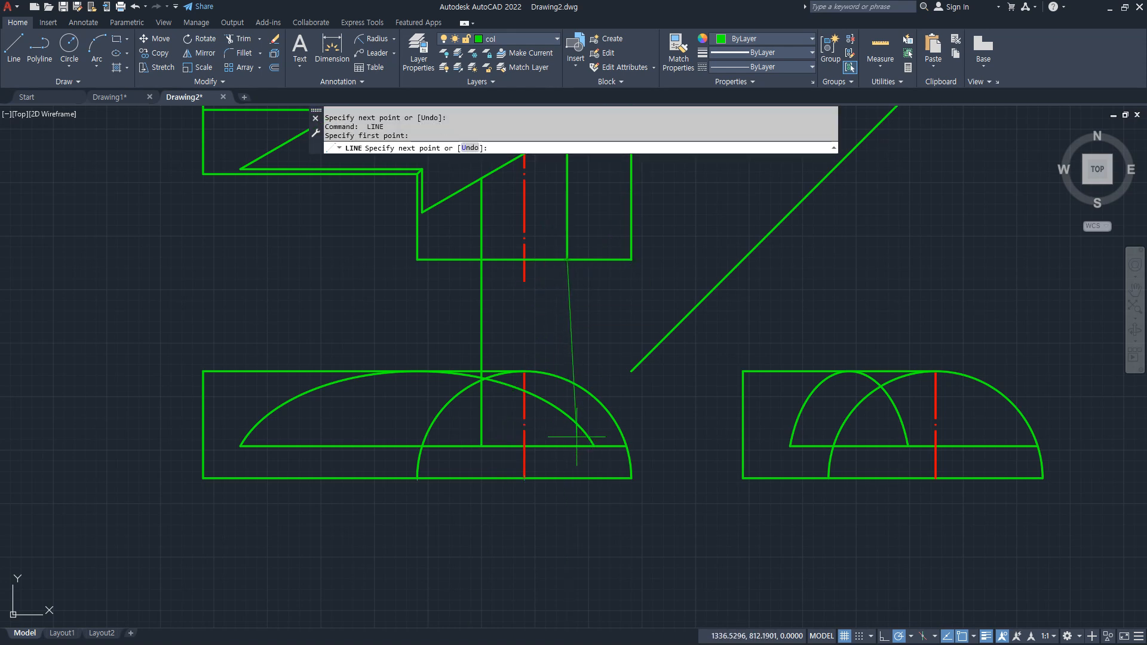
left_click(566, 445)
key("Return")
- Offset the front view's base line upward by 60
type("o")
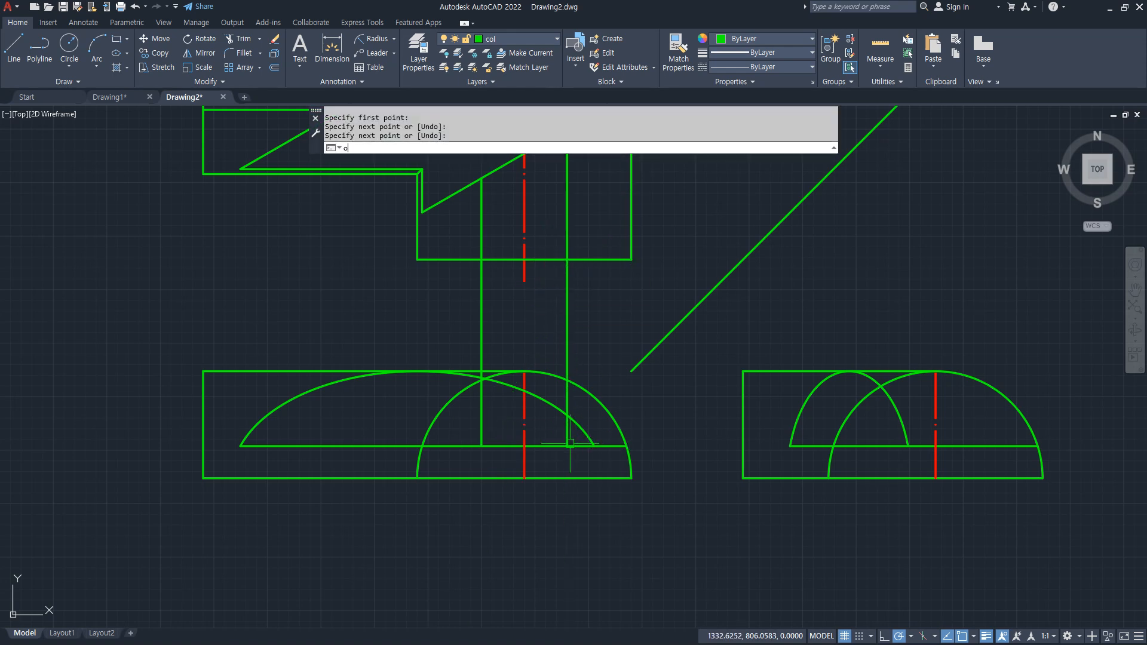
key("Return")
type("60")
key("Return")
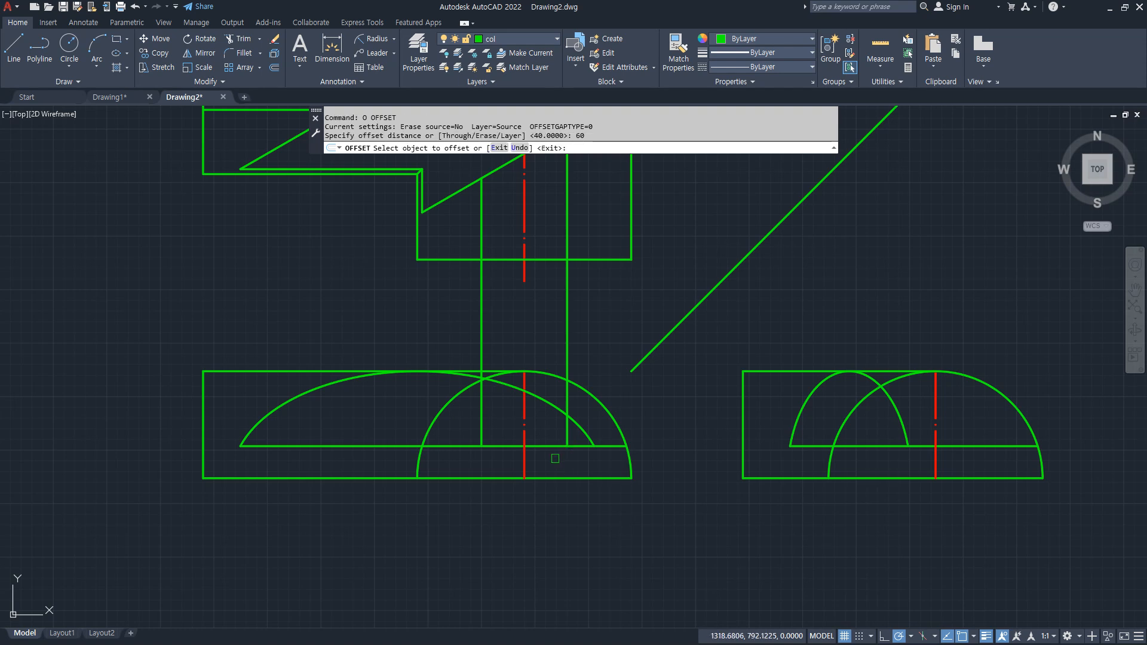
left_click(551, 479)
left_click(683, 366)
key("Return")
- Fillet the right-hand projection line and the offset base line of the front view into a sharp corner with radius 0
scroll(603, 401, "up", 4)
type("f")
key("Return")
left_click(511, 404)
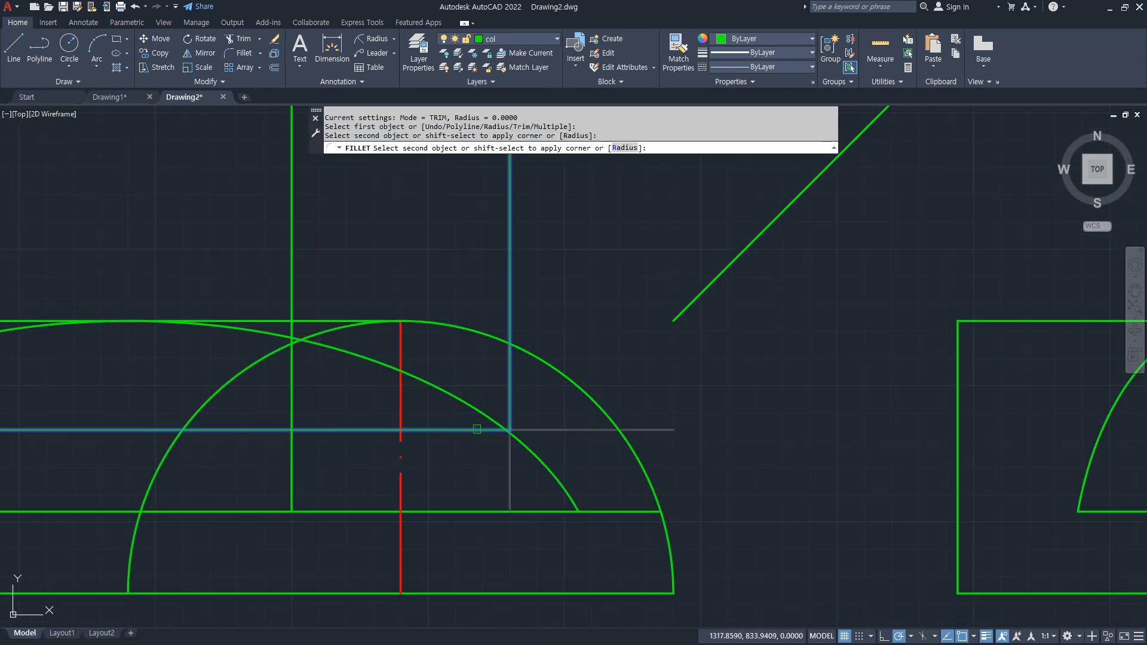
left_click(472, 430)
- Trim the left-hand projection line below the slot floor and both projection lines above the front view
type("tr")
key("Return")
left_click(291, 480)
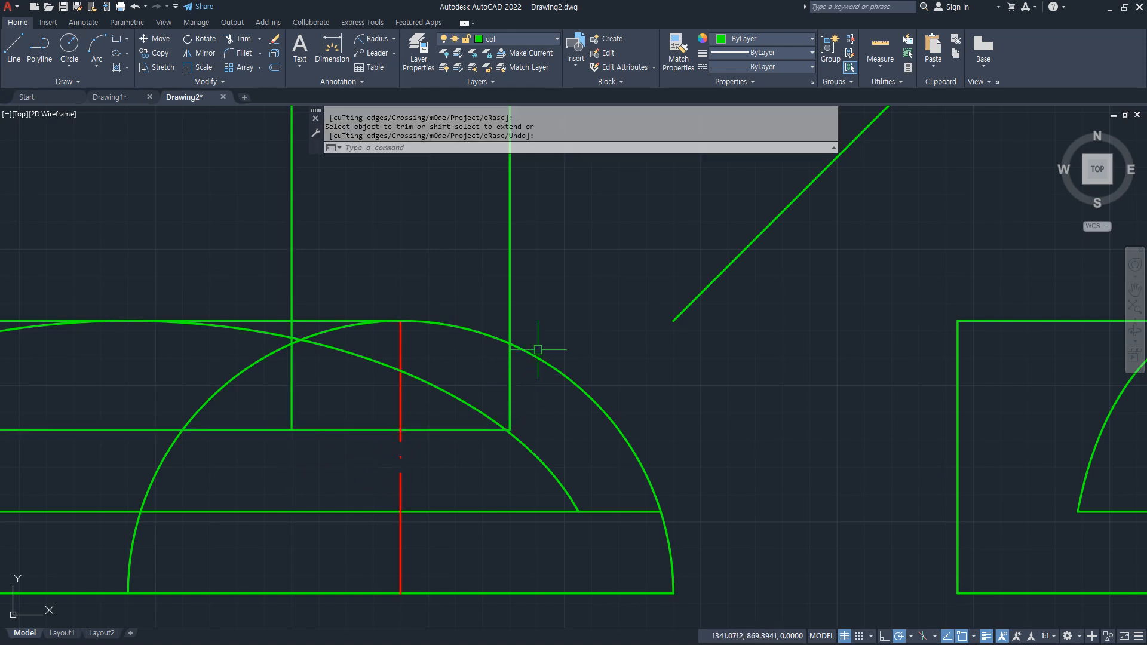
scroll(553, 226, "down", 2)
left_click(554, 226)
left_click(294, 228)
key("Return")
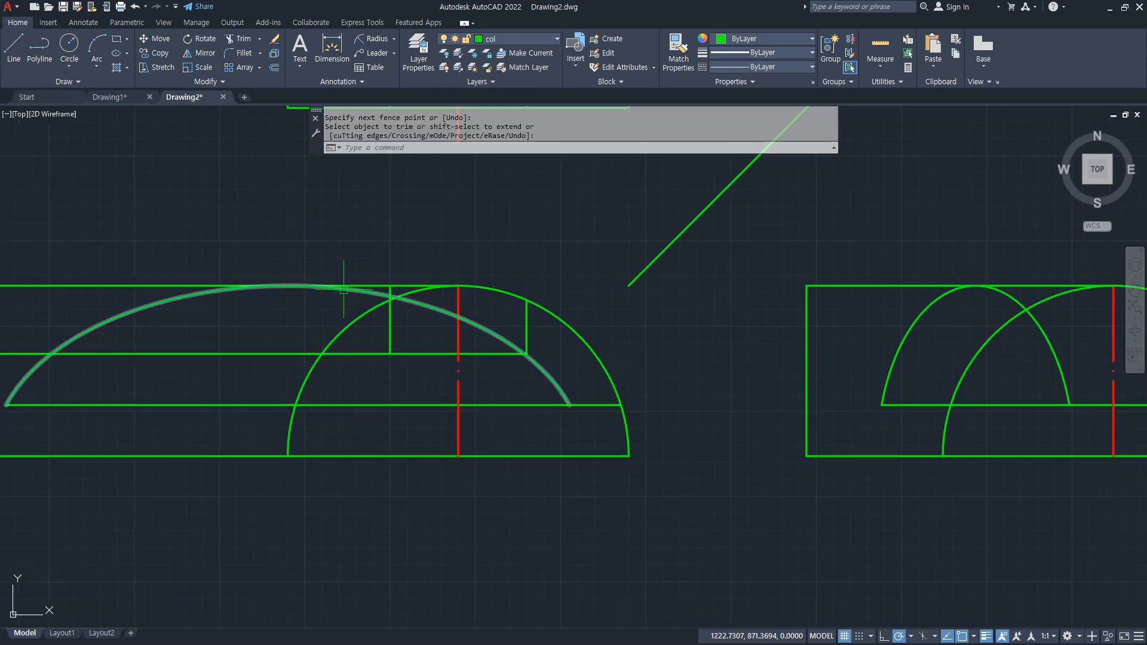
scroll(346, 297, "down", 2)
middle_click_drag(345, 299, 503, 356)
scroll(418, 391, "up", 2)
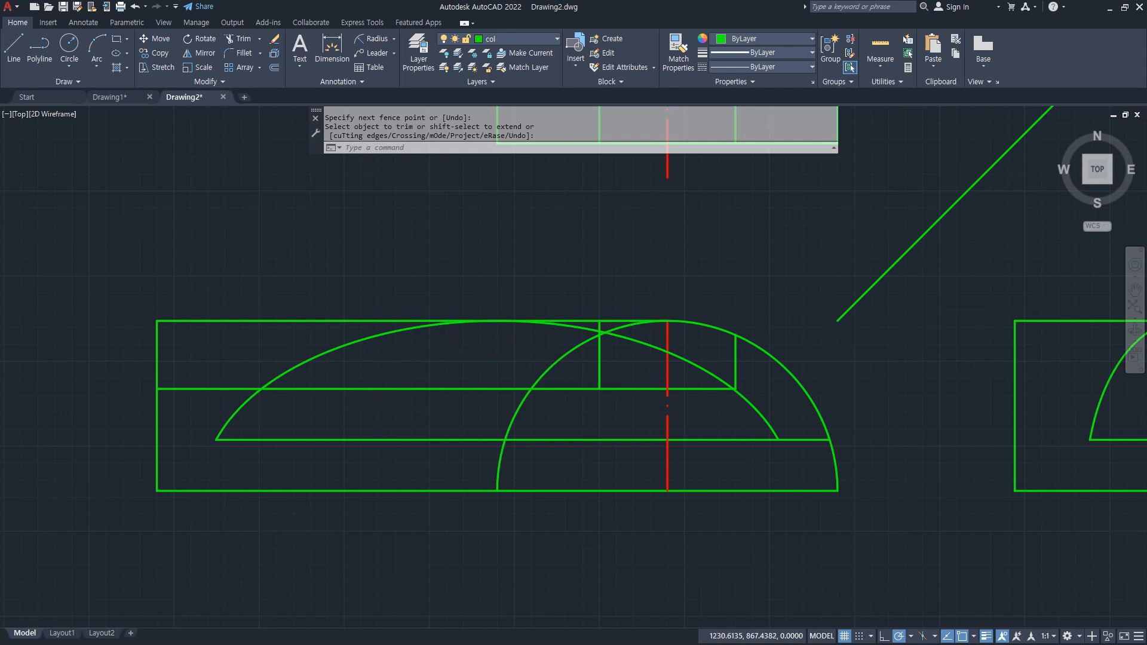
scroll(553, 333, "up", 2)
type("tr")
key("Return")
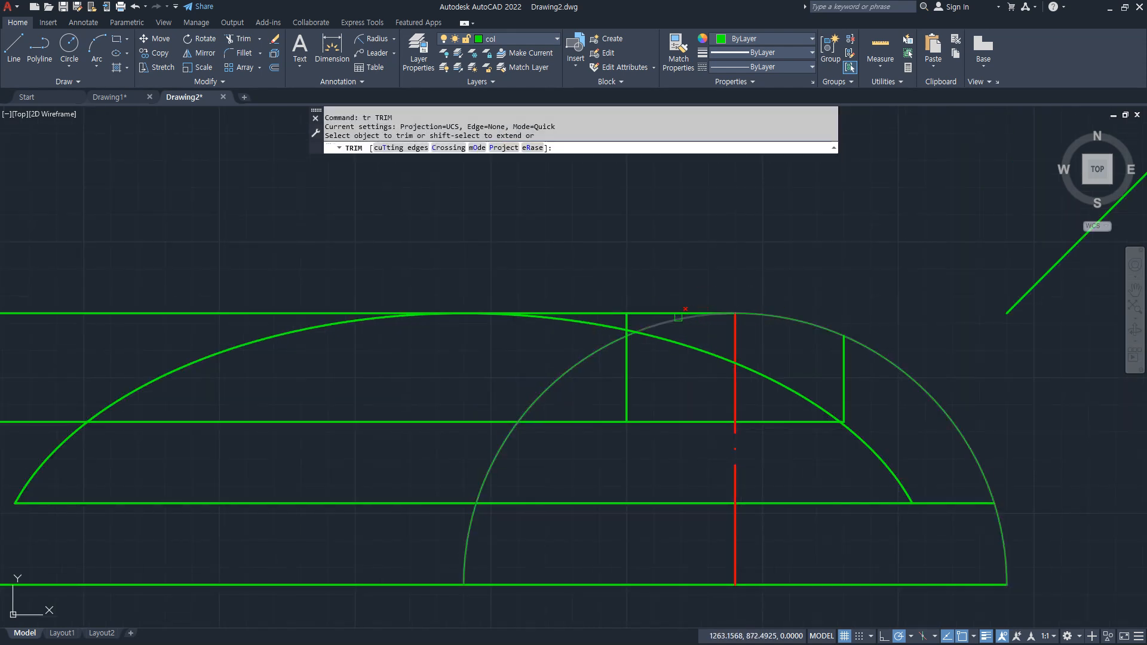
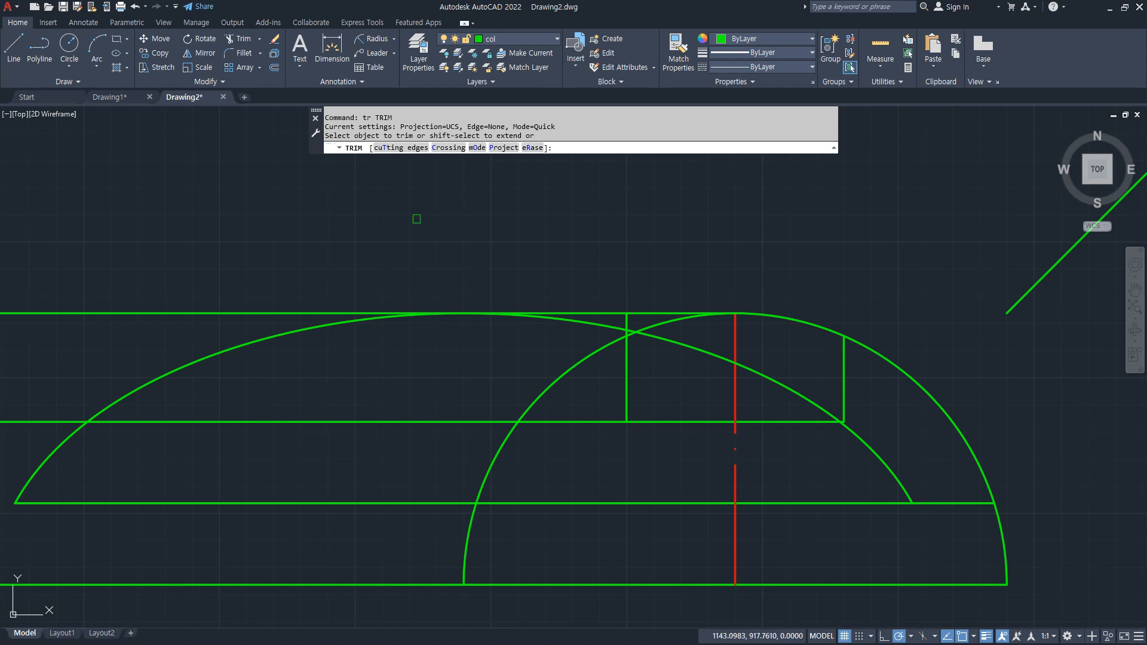
left_click(812, 313)
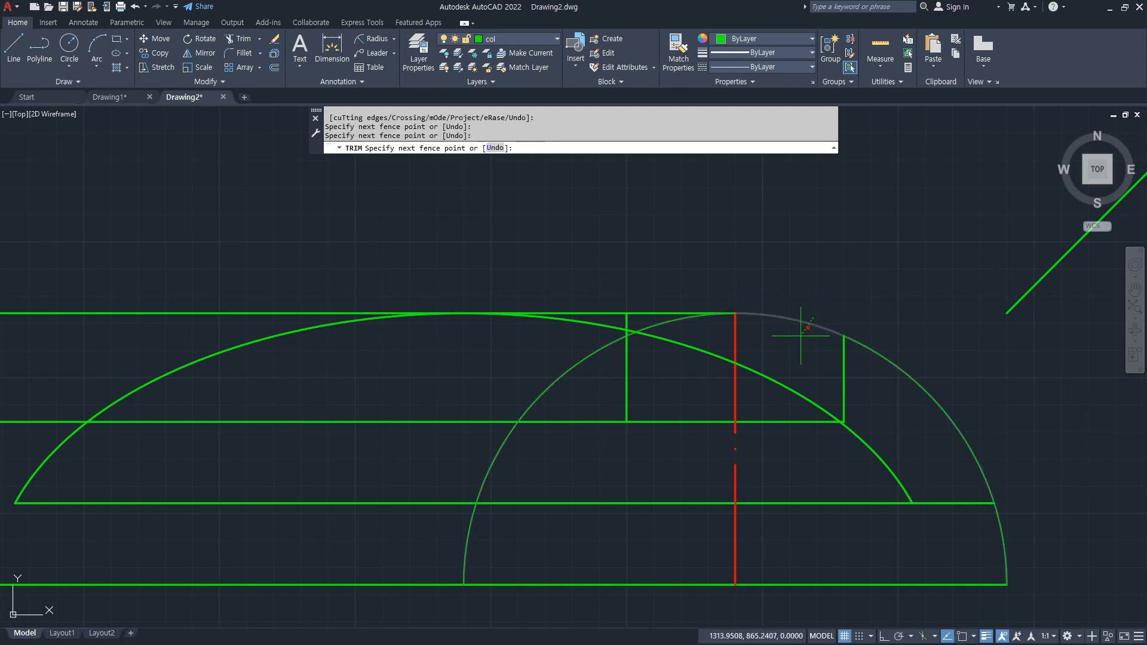
key("Escape")
- Draw a horizontal line from where the right slot wall meets the arc to the front view's left edge
type("l")
key("Return")
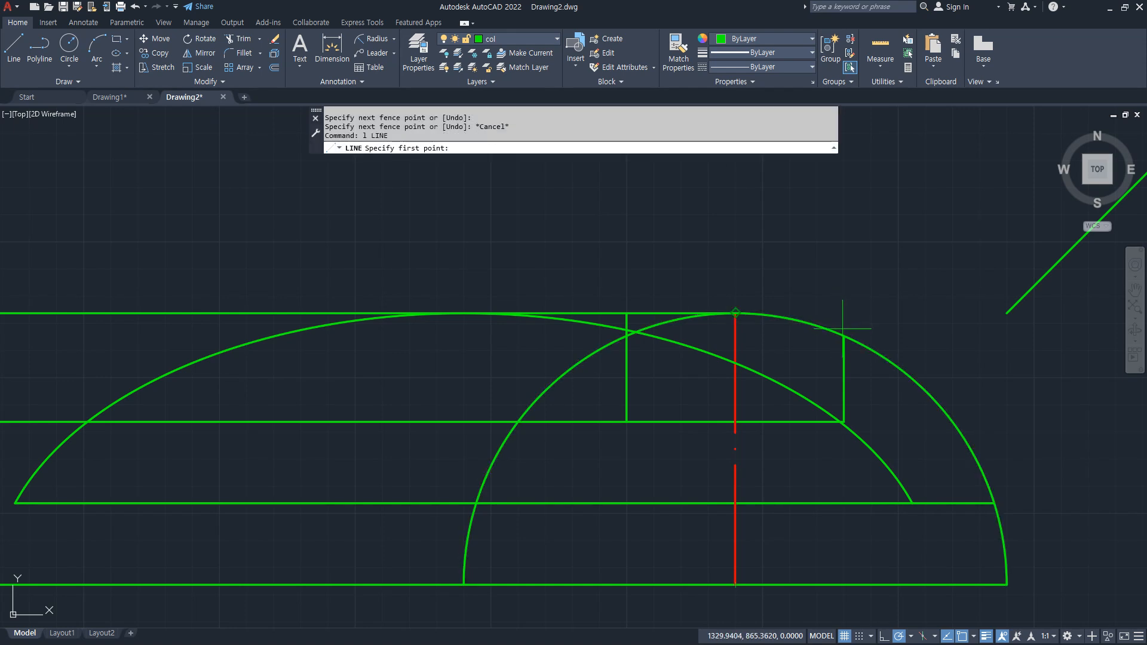
scroll(397, 343, "down", 2)
middle_click_drag(329, 332, 384, 333)
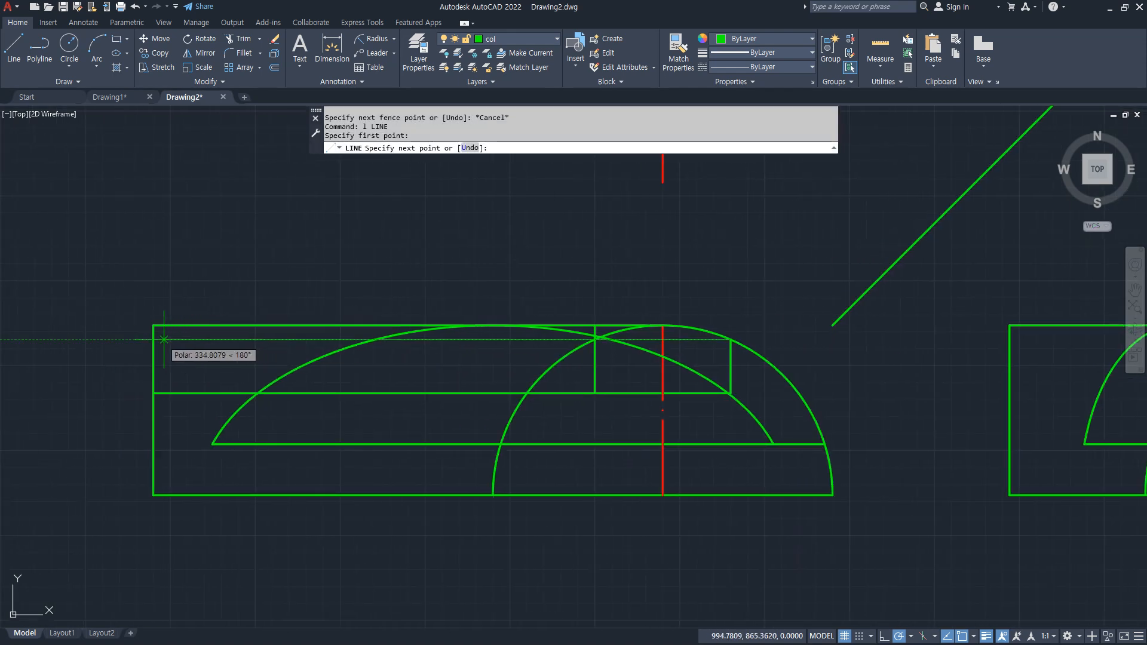
left_click(154, 339)
key("Escape")
- Trim the front view's edges, curves and centre line above the new horizontal line
type("tr")
key("Return")
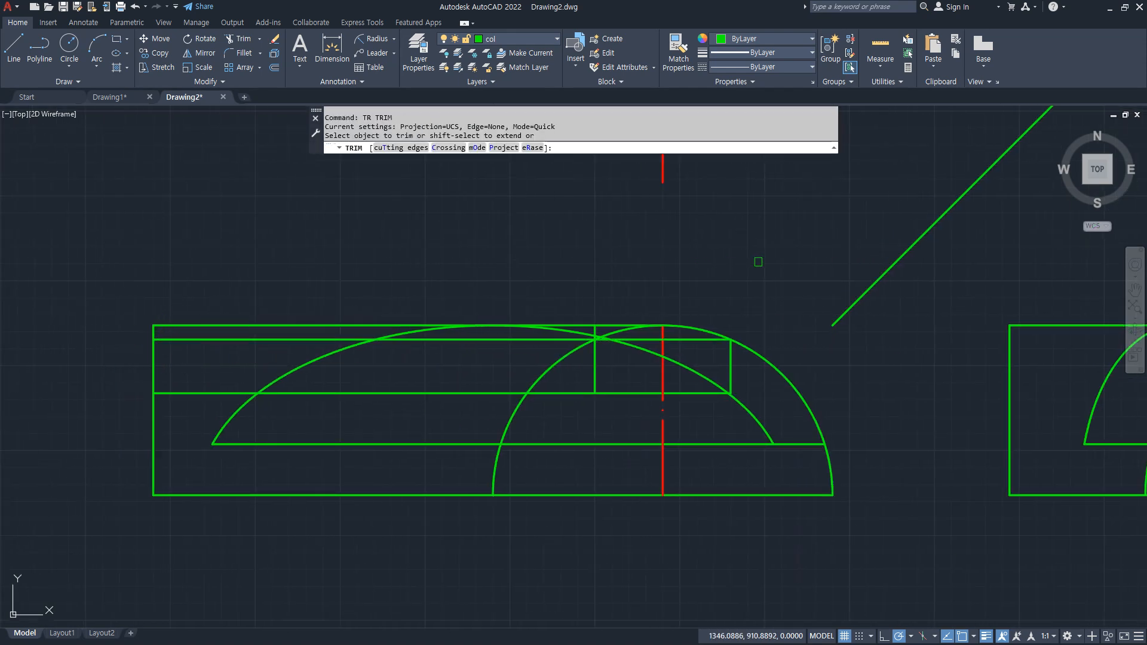
type("c")
key("Return")
left_click(770, 245)
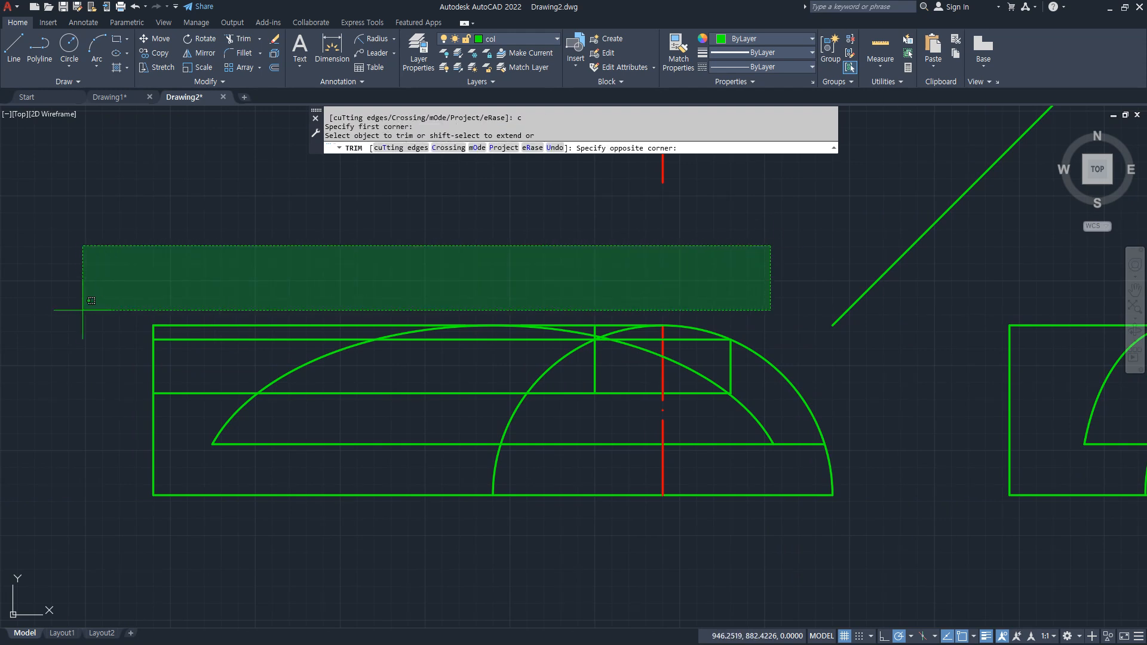
left_click(32, 338)
mouse_move(716, 297)
left_mouse_down()
mouse_move(38, 358)
mouse_move(435, 240)
left_mouse_up()
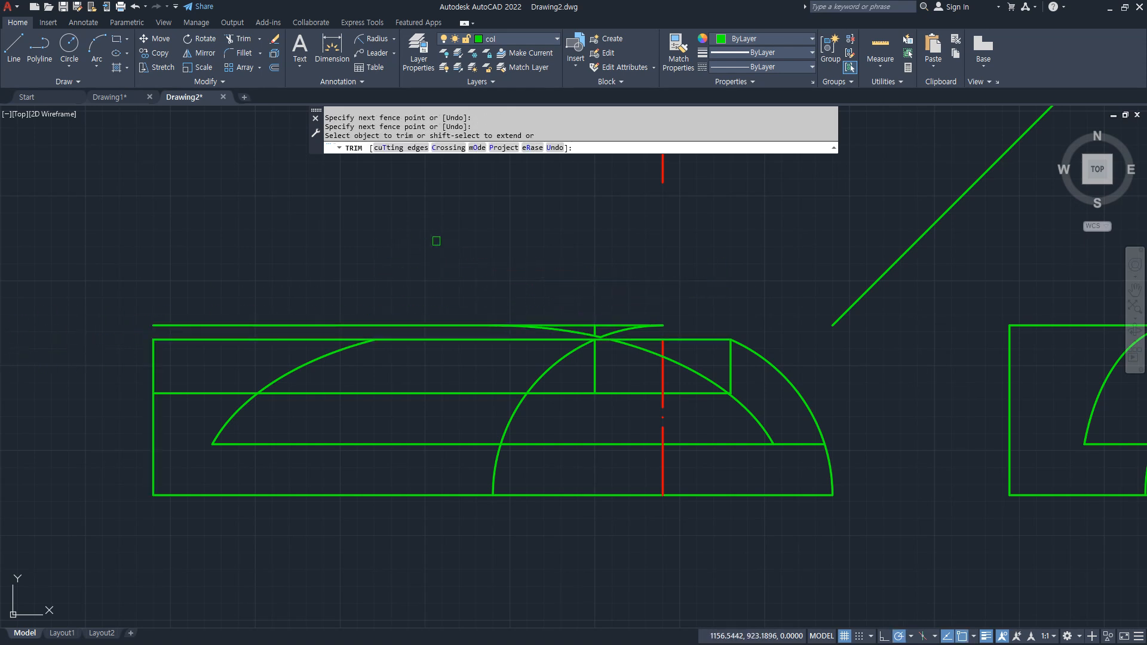
type("c")
key("Return")
left_click(700, 275)
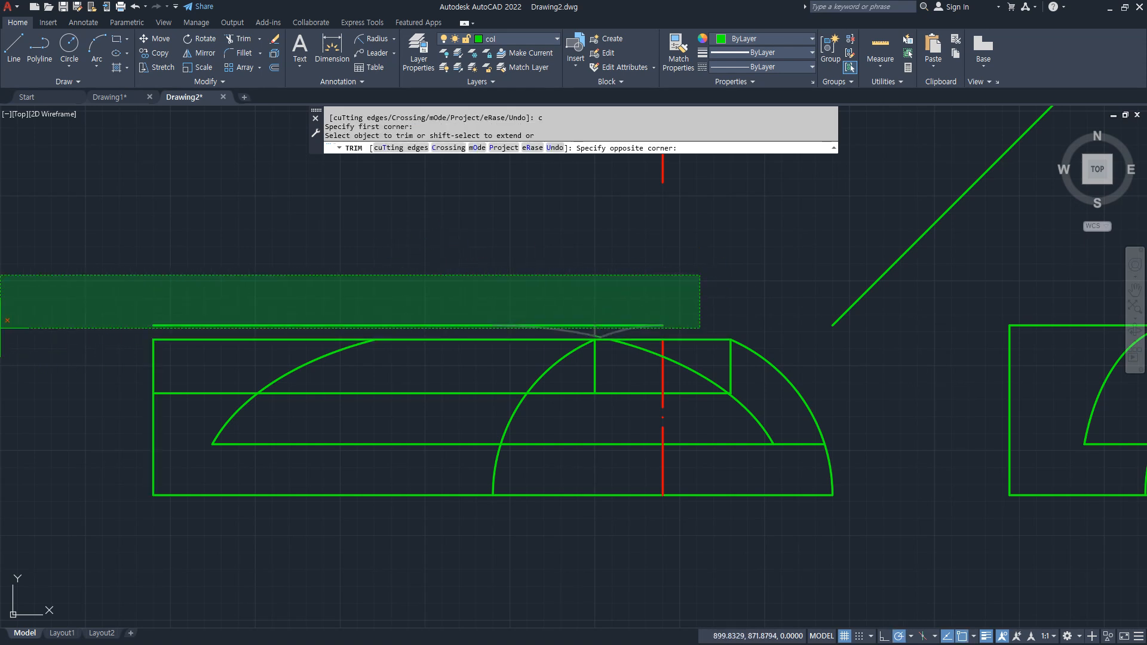
left_click(89, 335)
mouse_move(690, 301)
left_mouse_down()
mouse_move(281, 317)
mouse_move(334, 308)
left_mouse_up()
key("Escape")
- Delete the leftover pieces above the front view and trim its top edge between the elliptical curve and the right slot wall
left_click(618, 300)
left_click(461, 330)
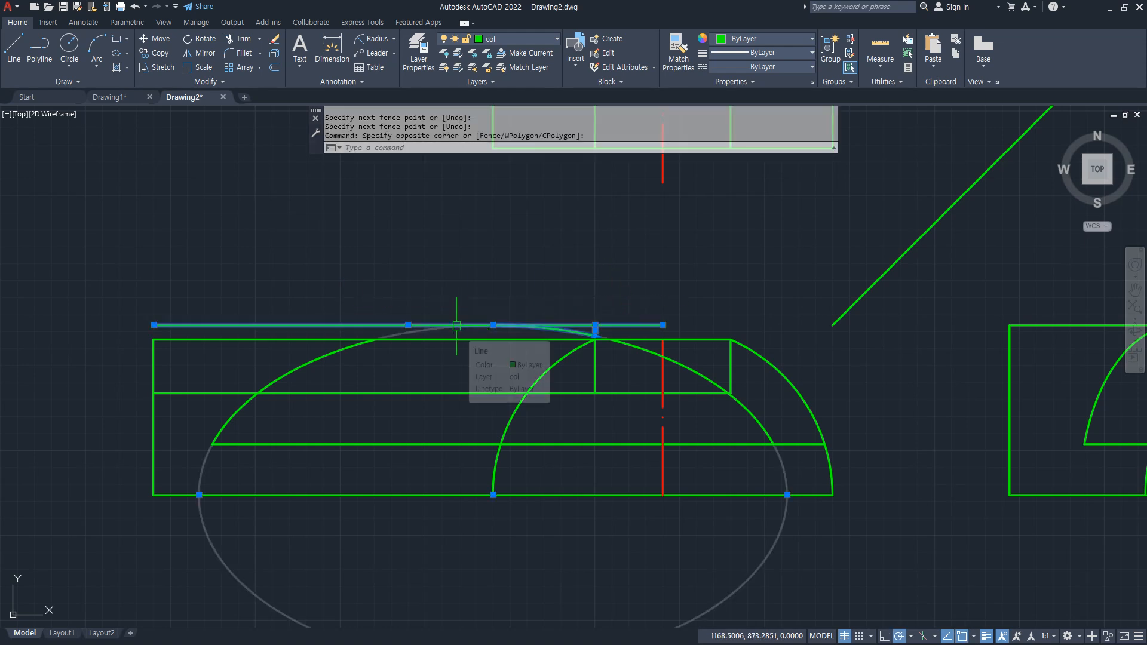
key("Delete")
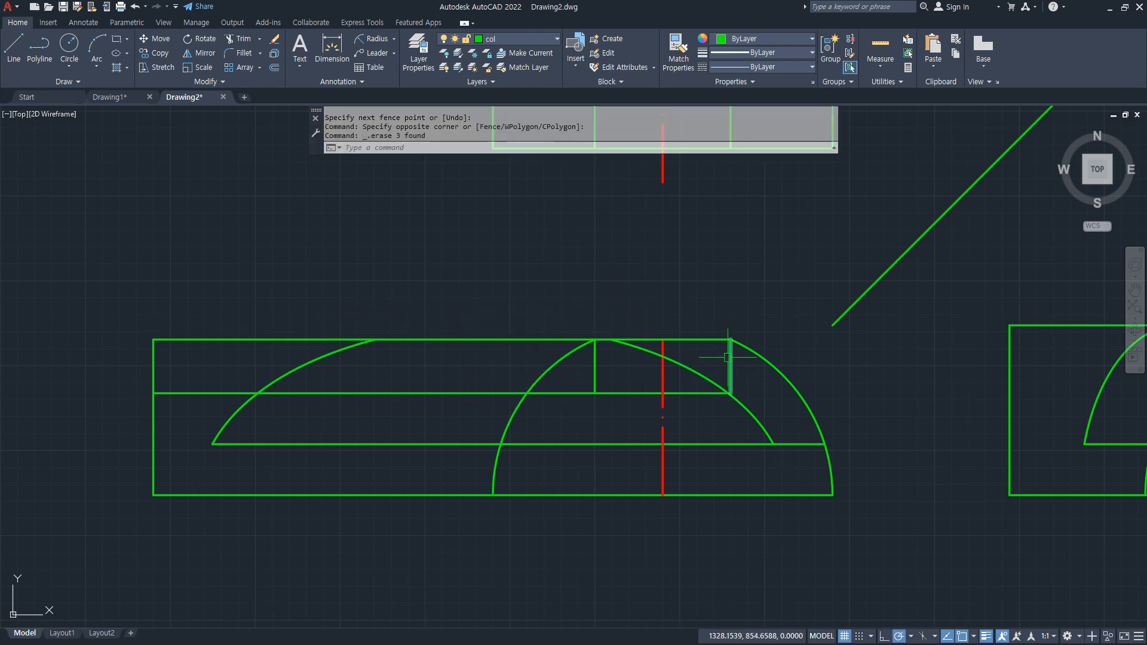
key("Return")
left_click(687, 339)
key("Return")
- Draw vertical lines from both upper ends of the front view's elliptical curve down to the slot floor line
type("l")
key("Return")
left_click(611, 340)
left_click(610, 392)
key("Return")
key("Return")
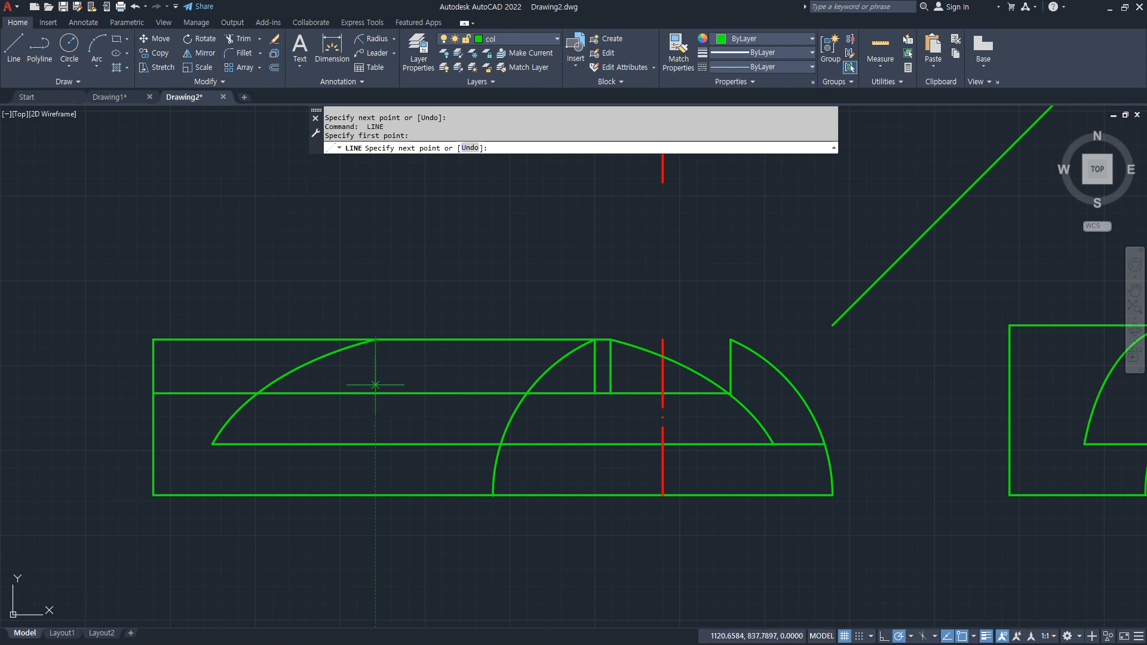
key("Return")
- Offset the side view's base line upward by 60
scroll(720, 403, "down", 1)
middle_click_drag(825, 397, 317, 336)
scroll(548, 330, "up", 1)
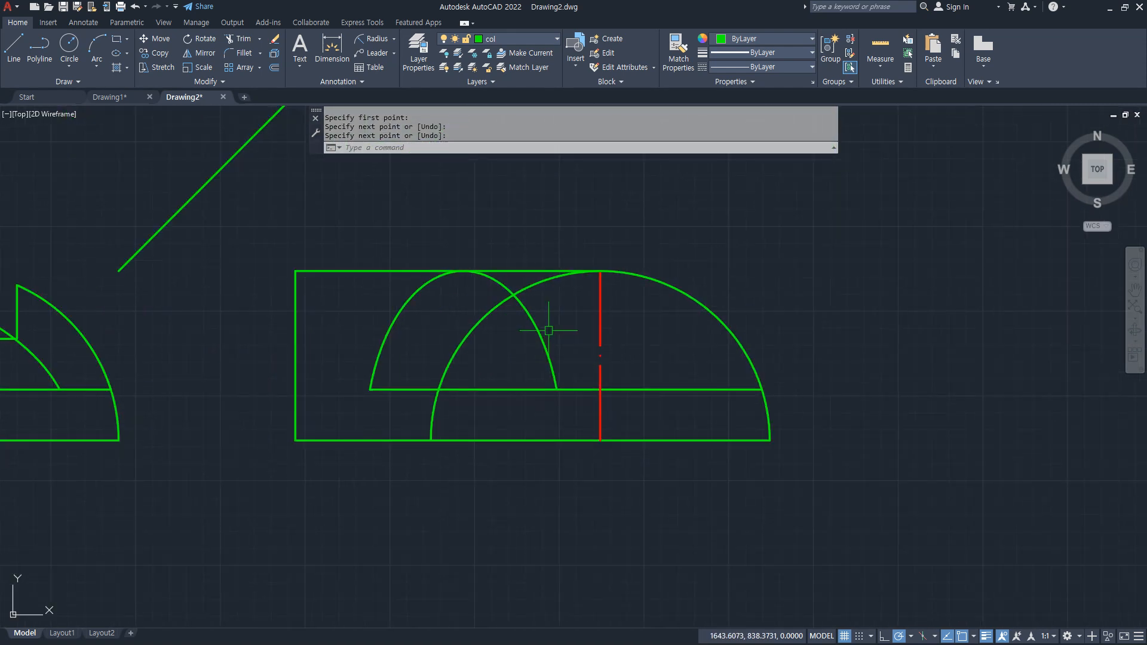
type("o")
key("Return")
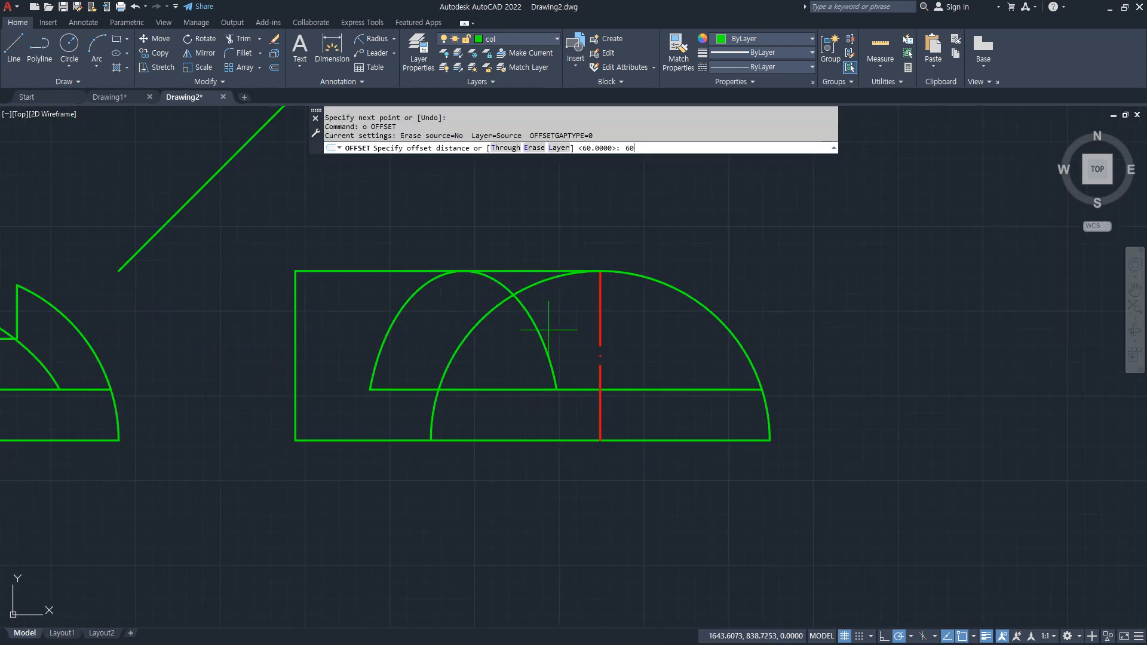
type("60")
key("Return")
left_click(650, 439)
left_click(654, 378)
left_click(638, 441)
left_click(654, 345)
key("Return")
- Offset the side view's centre line by 40 to both sides
key("Return")
type("4")
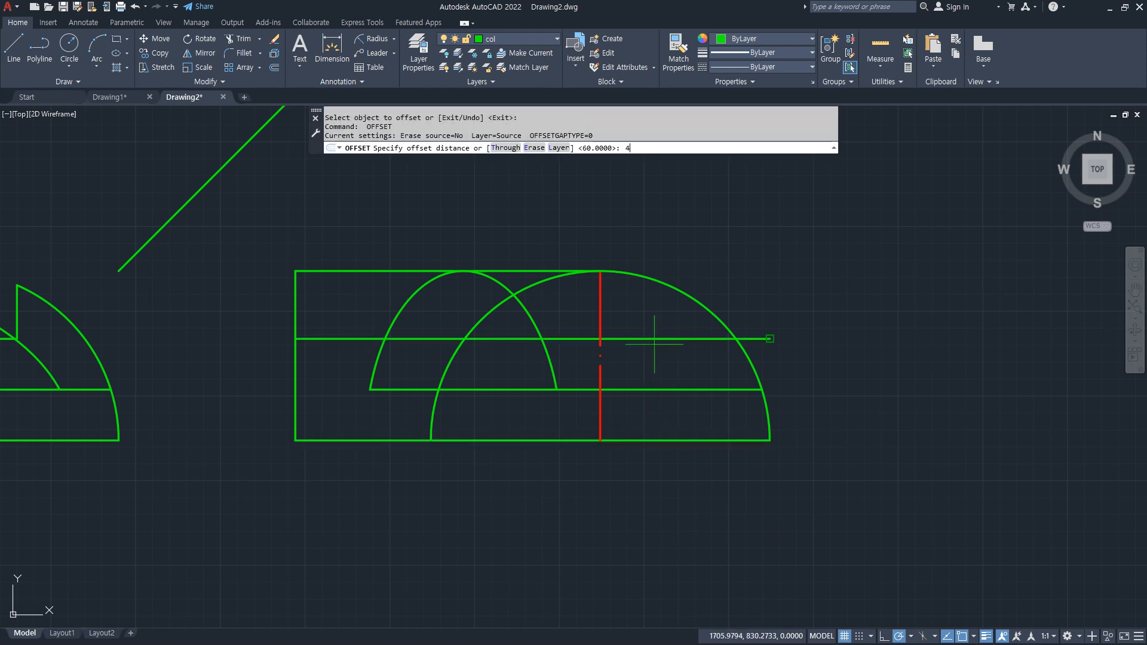
type("0")
key("Return")
left_click(597, 314)
left_click(613, 313)
left_click(597, 308)
left_click(557, 314)
key("Return")
- Match the side view's two offset centre lines to the properties of the horizontal slot floor line
type("ma")
key("Return")
left_click(641, 339)
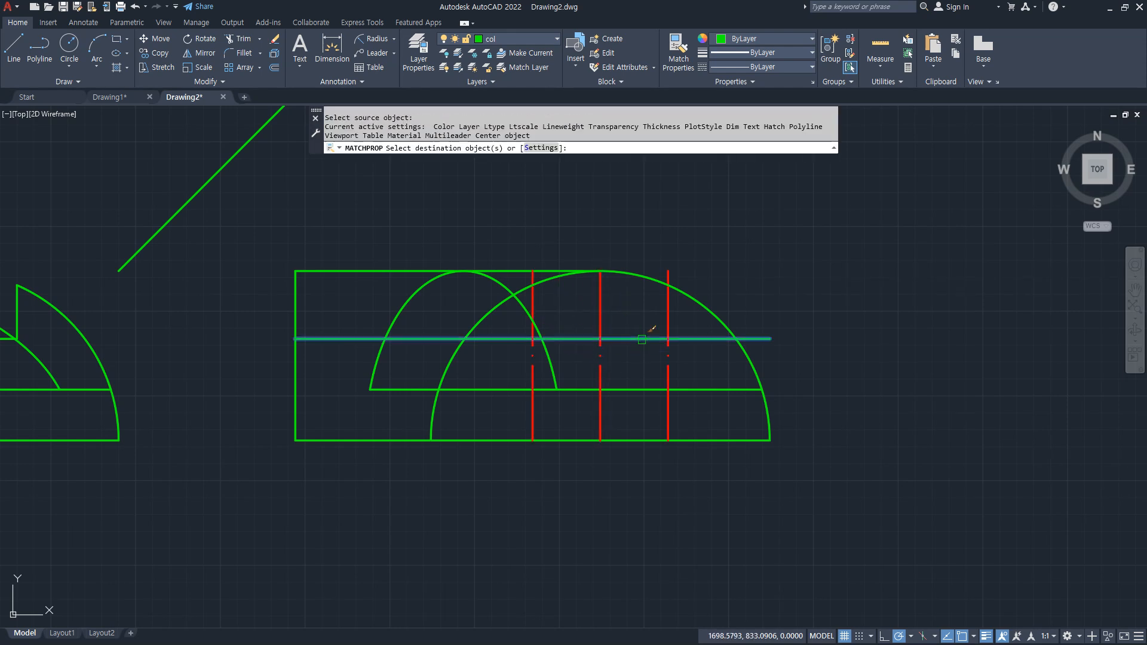
left_click(665, 322)
left_click(532, 293)
key("Return")
- Fillet the side view's right slot wall and floor line into a sharp corner and trim the left wall below the floor
type("f")
key("Return")
left_click(668, 302)
left_click(633, 338)
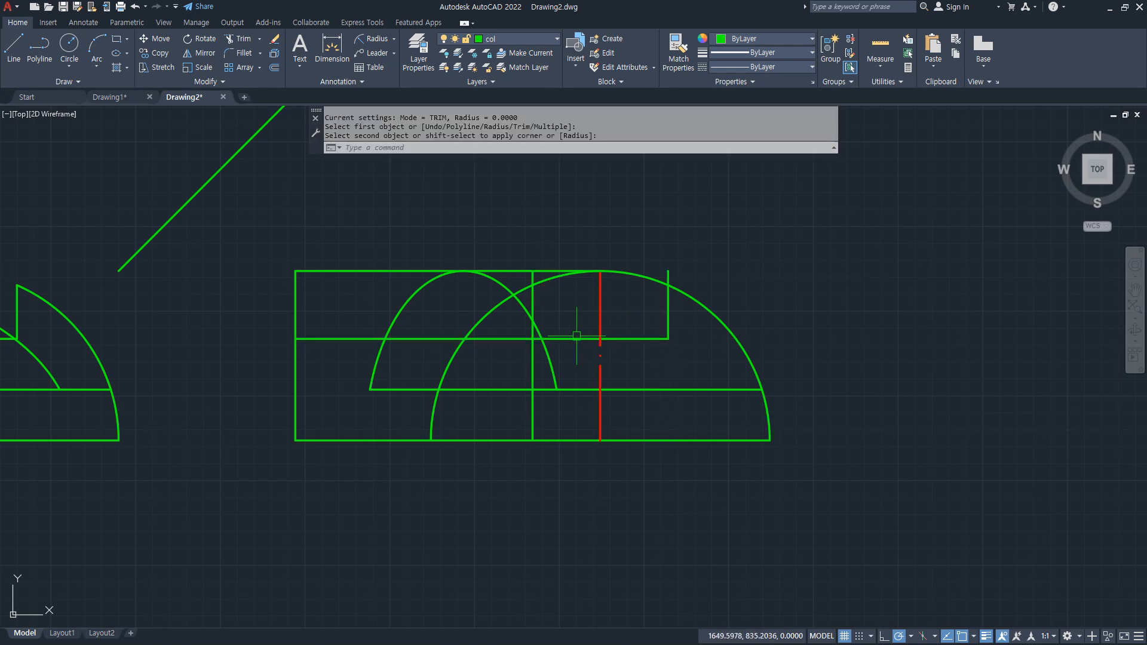
type("tr")
key("Return")
mouse_move(525, 411)
left_mouse_down()
mouse_move(538, 420)
mouse_move(530, 358)
left_mouse_up()
key("Return")
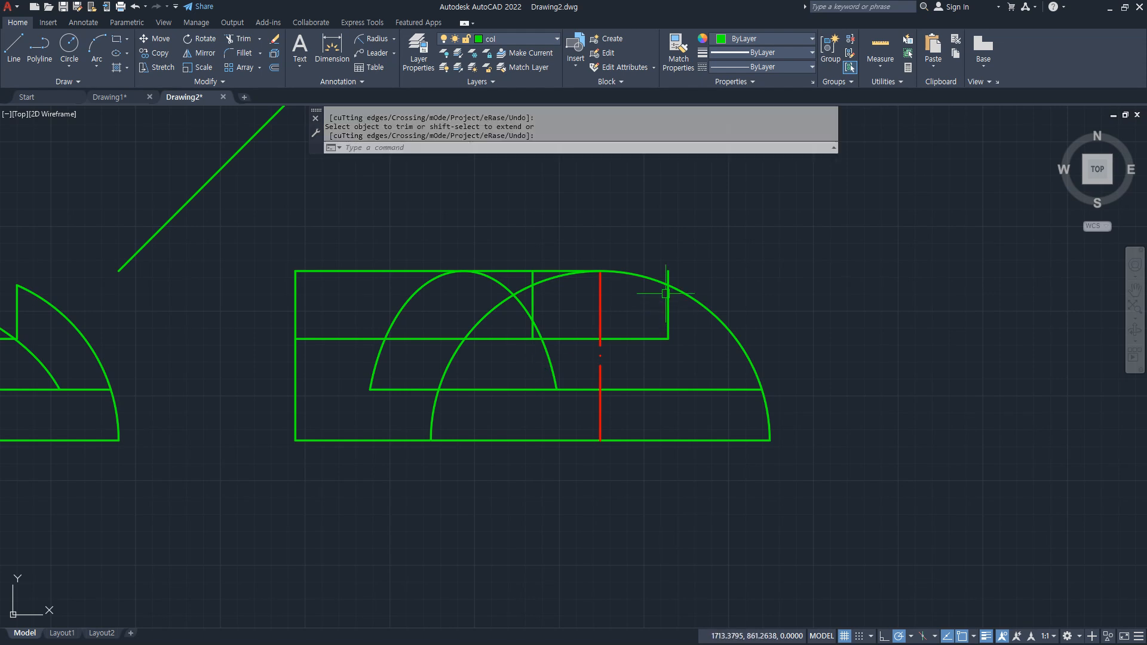
- Draw a horizontal line from where the right slot wall meets the arc to the side view's left edge
type("l")
key("Return")
left_click(668, 285)
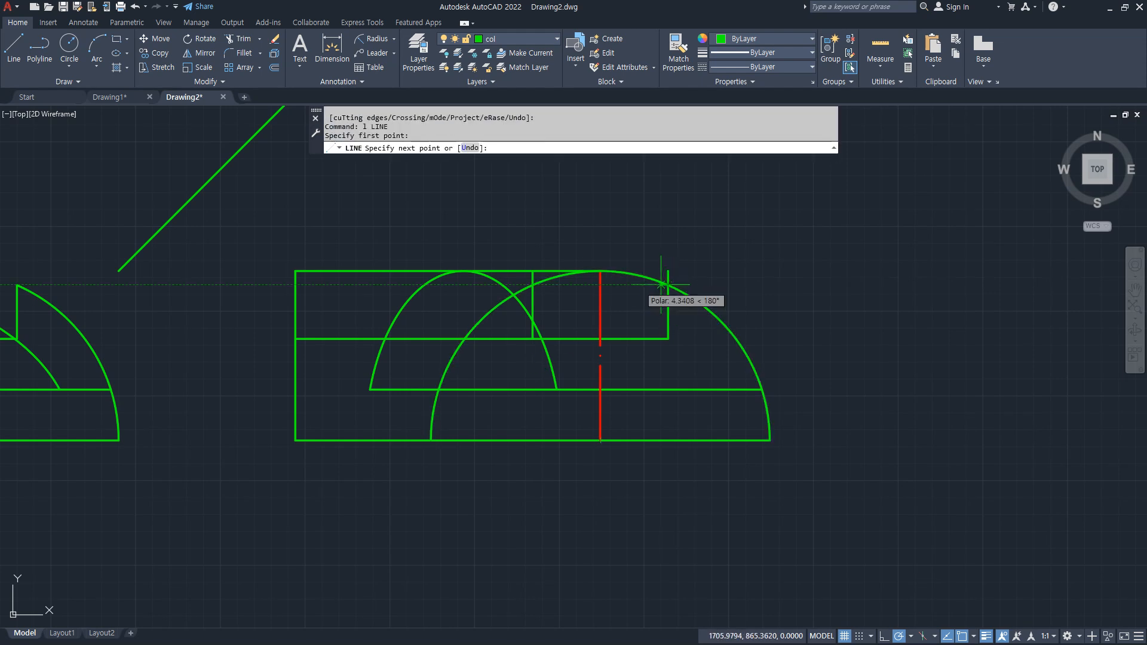
left_click(295, 285)
key("Return")
- Trim the side view's geometry above the new horizontal line and delete the leftover old top edge
type("tr")
key("Return")
type("c")
key("Return")
left_click(711, 221)
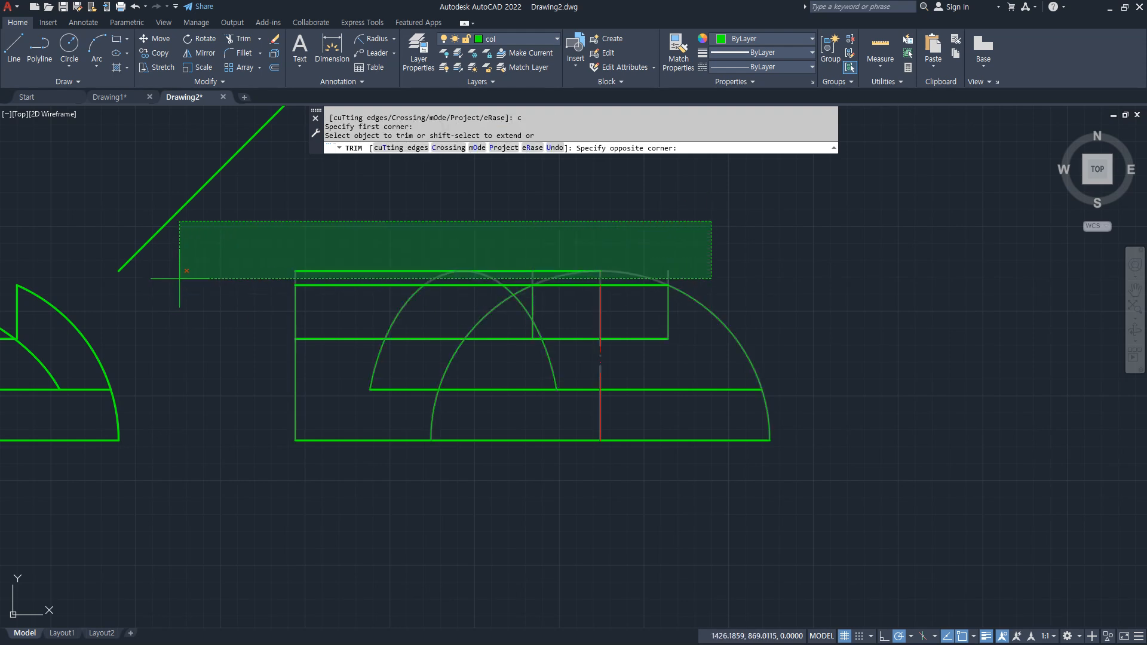
left_click(180, 279)
left_click(647, 246)
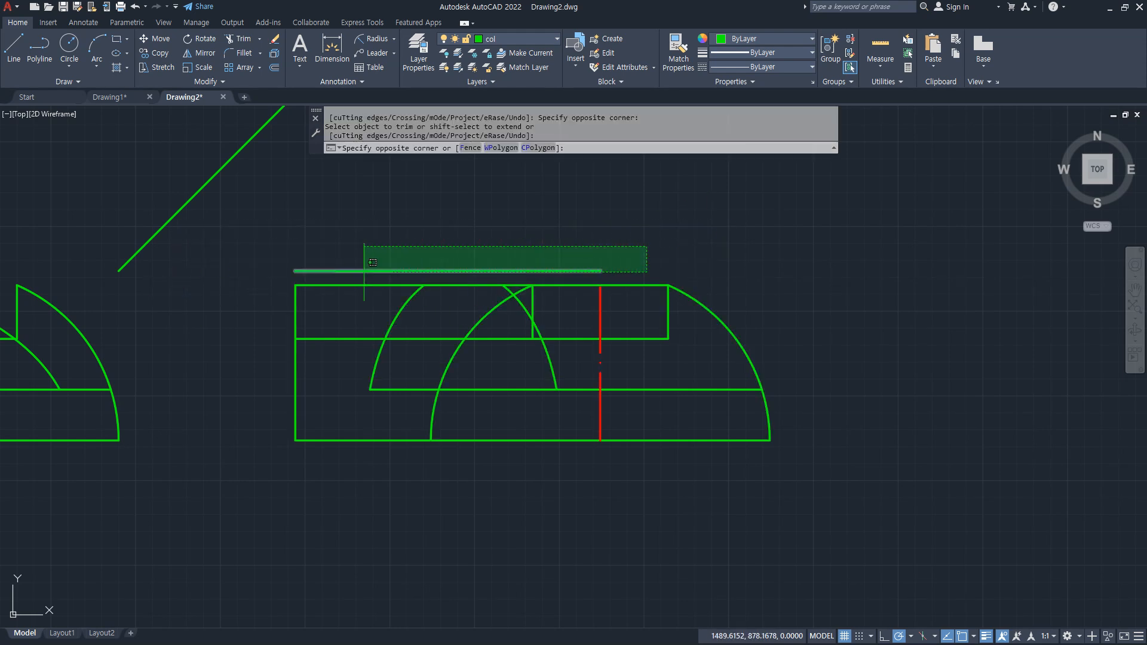
left_click(249, 260)
key("Return")
- Trim the side view's new top line between the elliptical curve's upper right end and the right slot wall
type("tr")
key("space")
left_click(622, 284)
left_click(563, 281)
left_click(523, 280)
key("space")
left_click(566, 284)
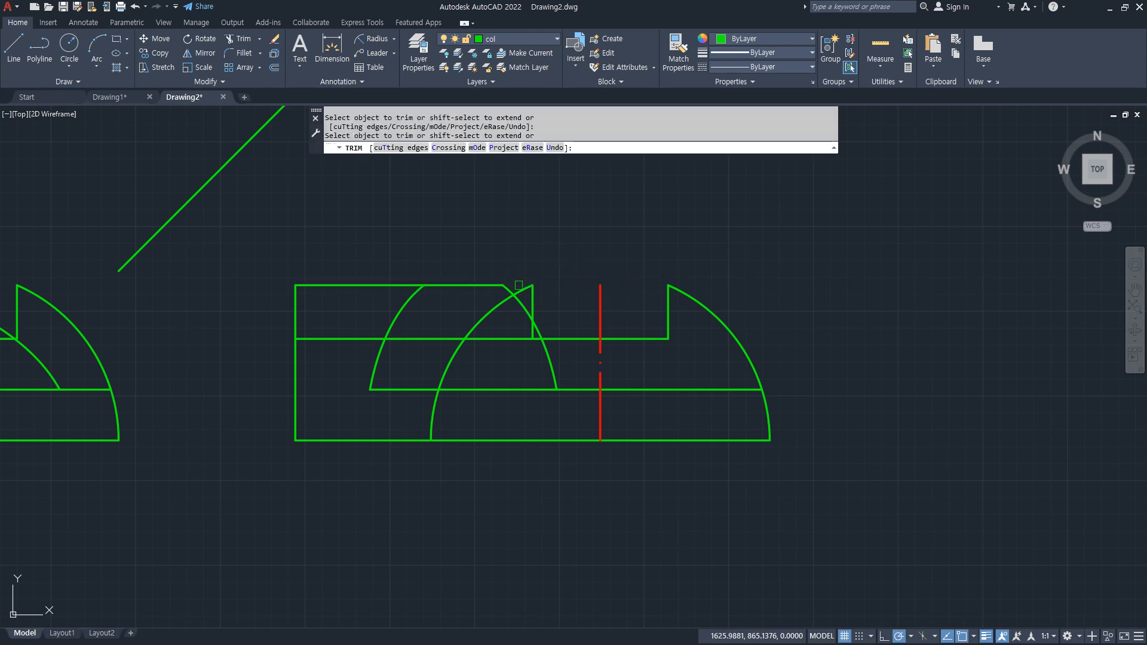
key("Return")
- Draw vertical lines from both upper ends of the side view's elliptical curve down to the slot floor line
type("l")
key("space")
left_click(502, 285)
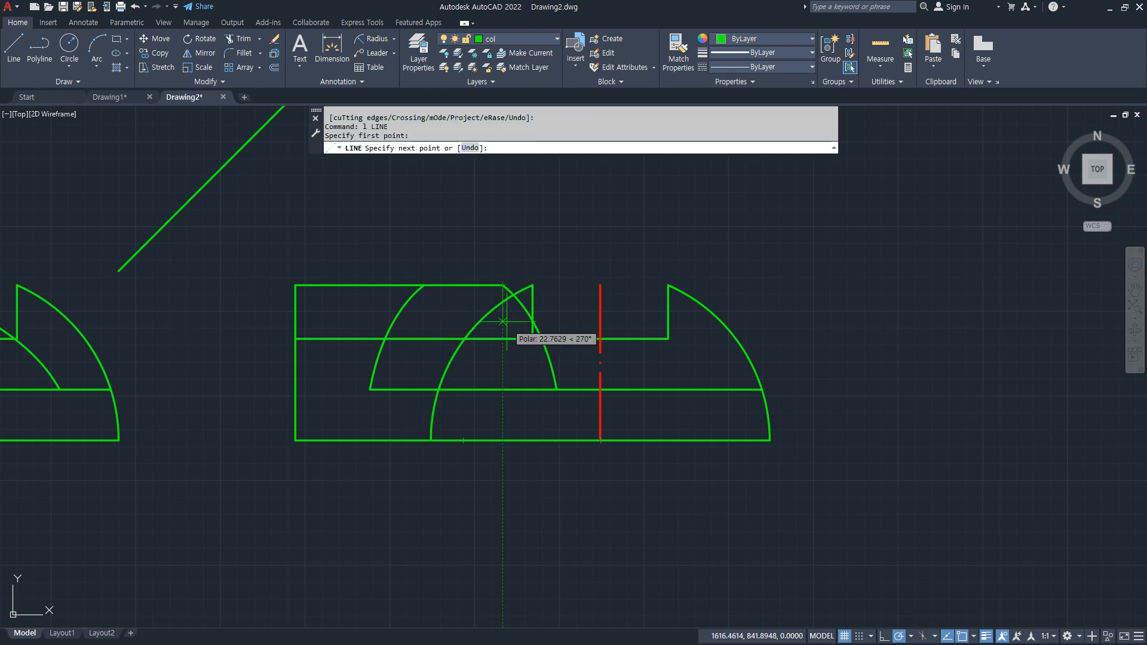
left_click(502, 339)
key("space")
key("space")
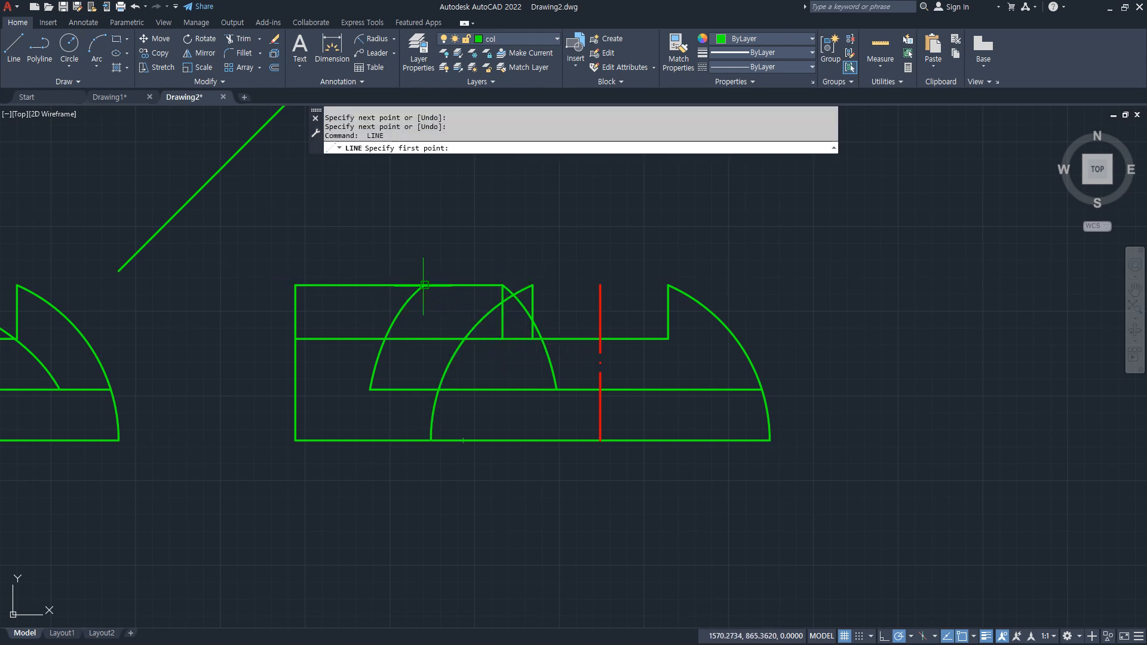
left_click(423, 285)
left_click(424, 339)
key("space")
- Split the front view's slot floor line at the leftmost short vertical by trimming its middle piece and extending the left remainder
scroll(307, 320, "down", 5)
mouse_move(306, 320)
middle_mouse_down()
mouse_move(531, 414)
mouse_move(448, 337)
middle_mouse_up()
scroll(481, 397, "up", 5)
scroll(500, 396, "down", 2)
scroll(486, 440, "up", 2)
scroll(353, 417, "up", 2)
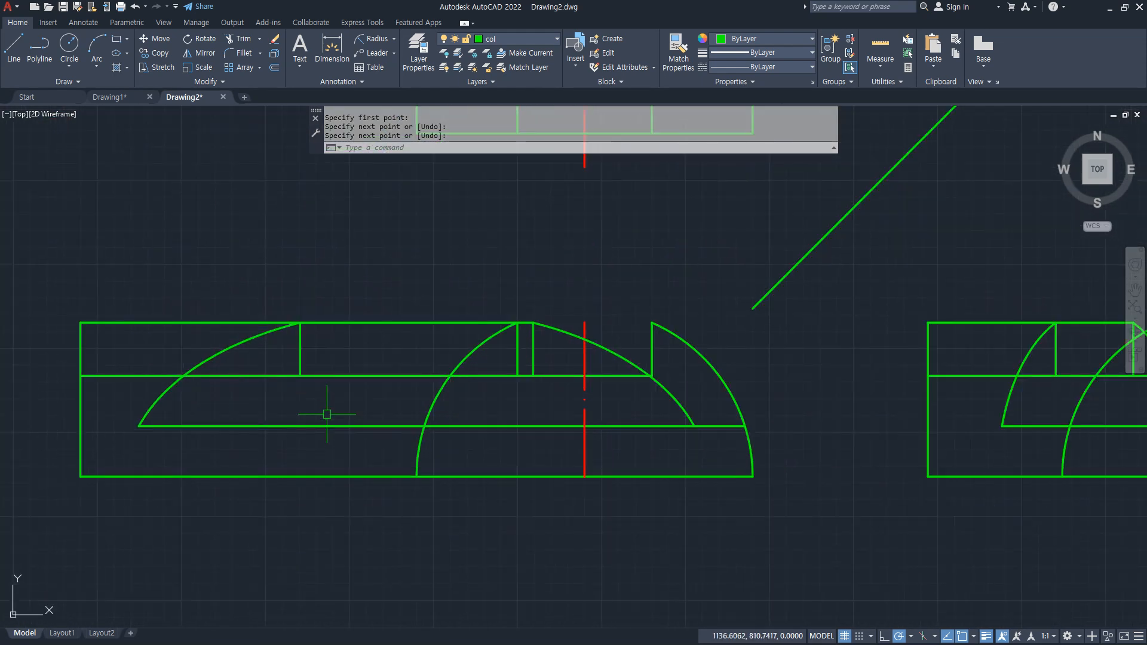
type("ex")
key("Return")
left_click(269, 375, "shift")
left_click(150, 375)
key("Return")
- Assign the left part of the front view's slot floor line to the hid layer
left_click(151, 376)
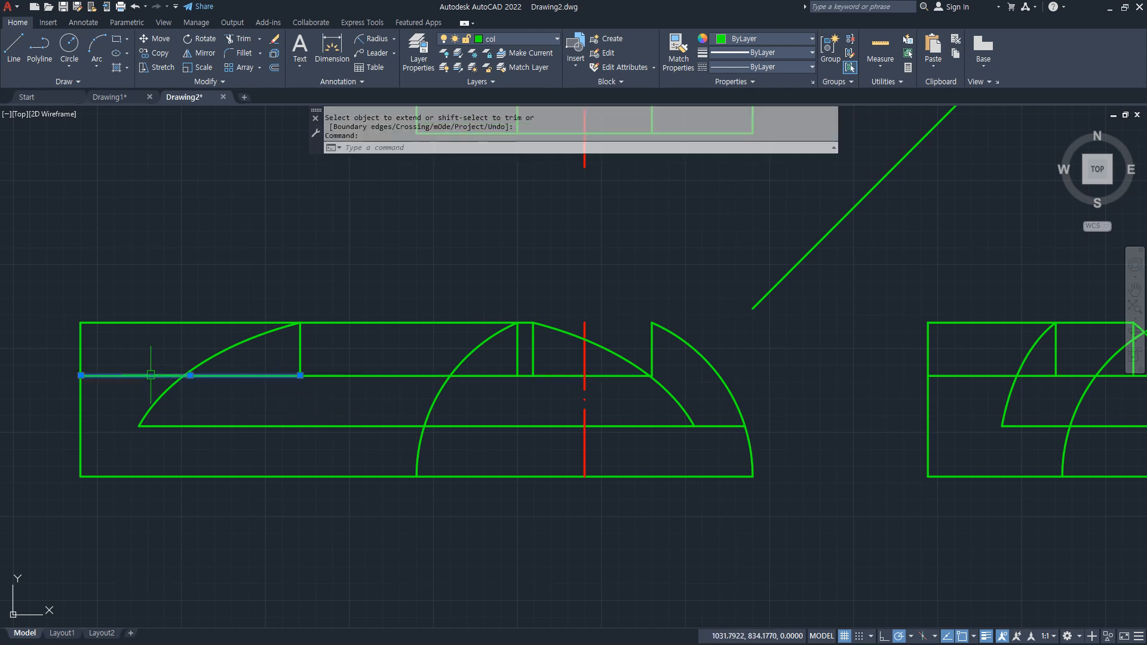
left_click(510, 39)
left_click(500, 109)
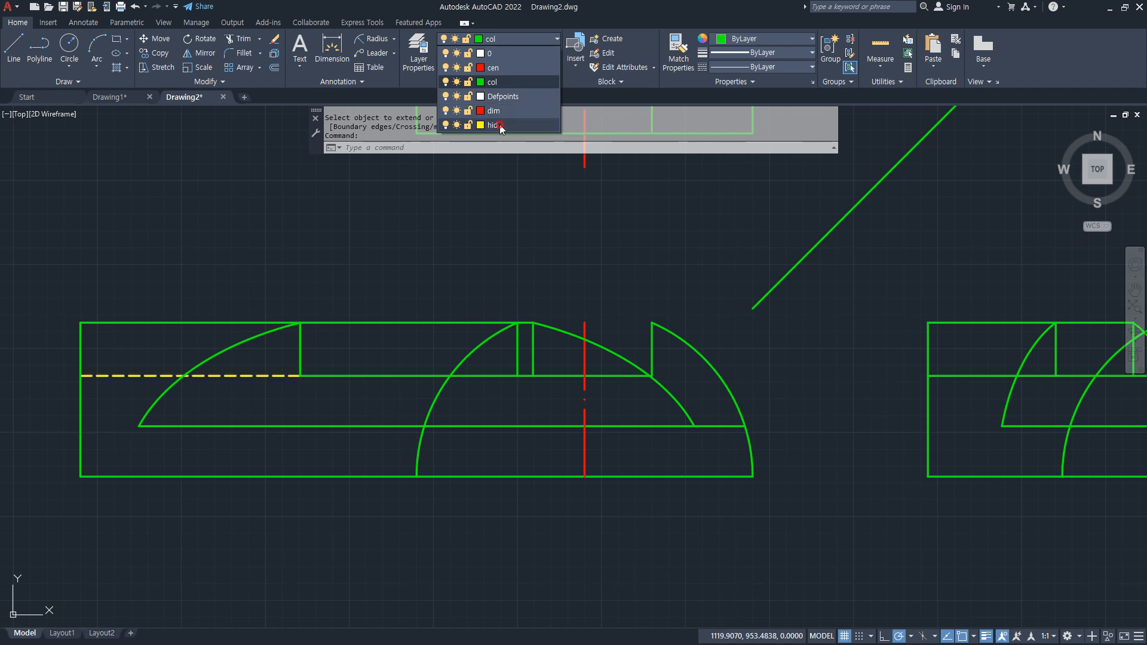
- Split the front view's lower horizontal line at the quarter arc by trimming a piece and extending the right remainder back to the arc
key("Escape")
key("Escape")
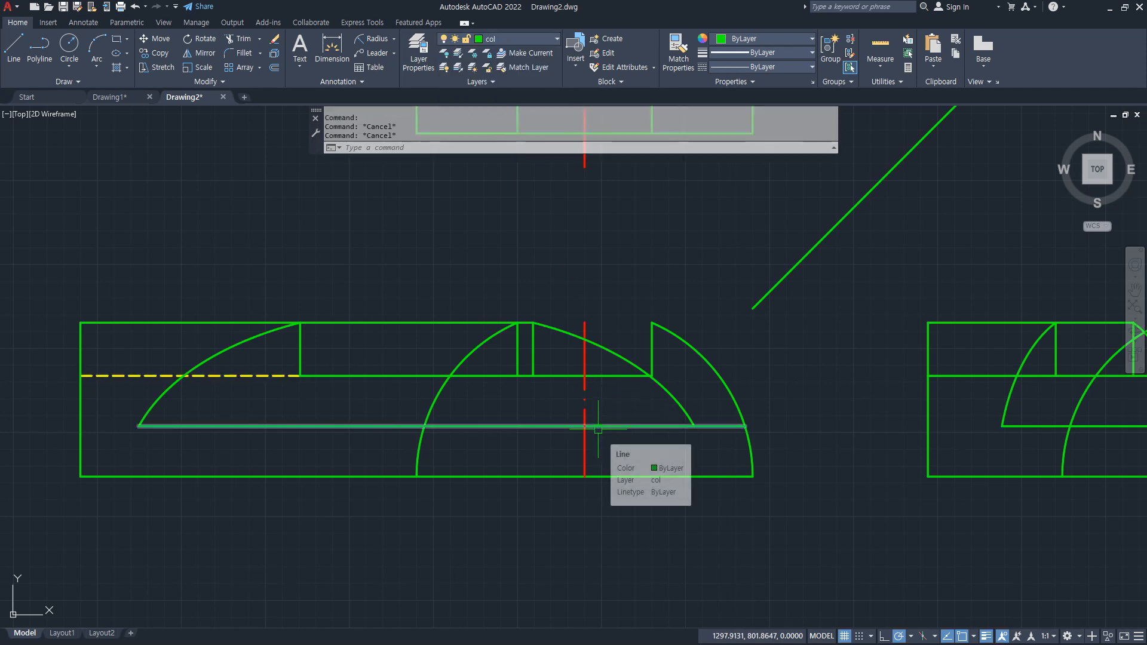
type("r")
key("Return")
left_click(470, 427)
key("Return")
type("ex")
key("Return")
left_click(626, 427)
key("Return")
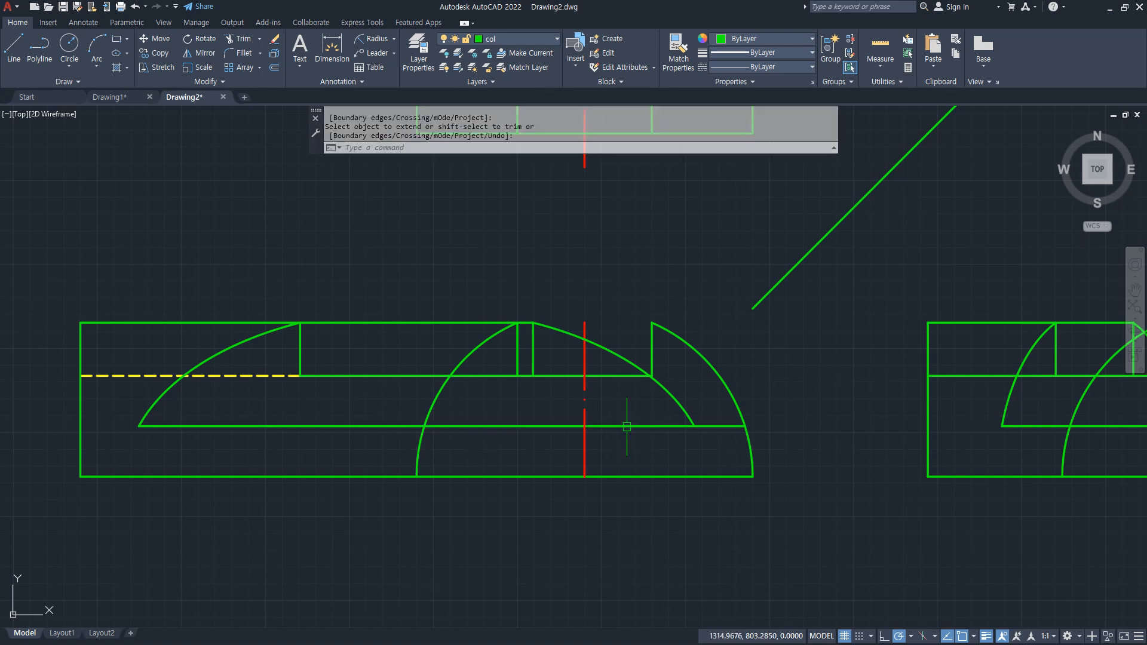
- Match the front view's lower horizontal line inside the half-round outline to the dashed hidden line's properties
type("ma")
key("Return")
left_click(261, 375)
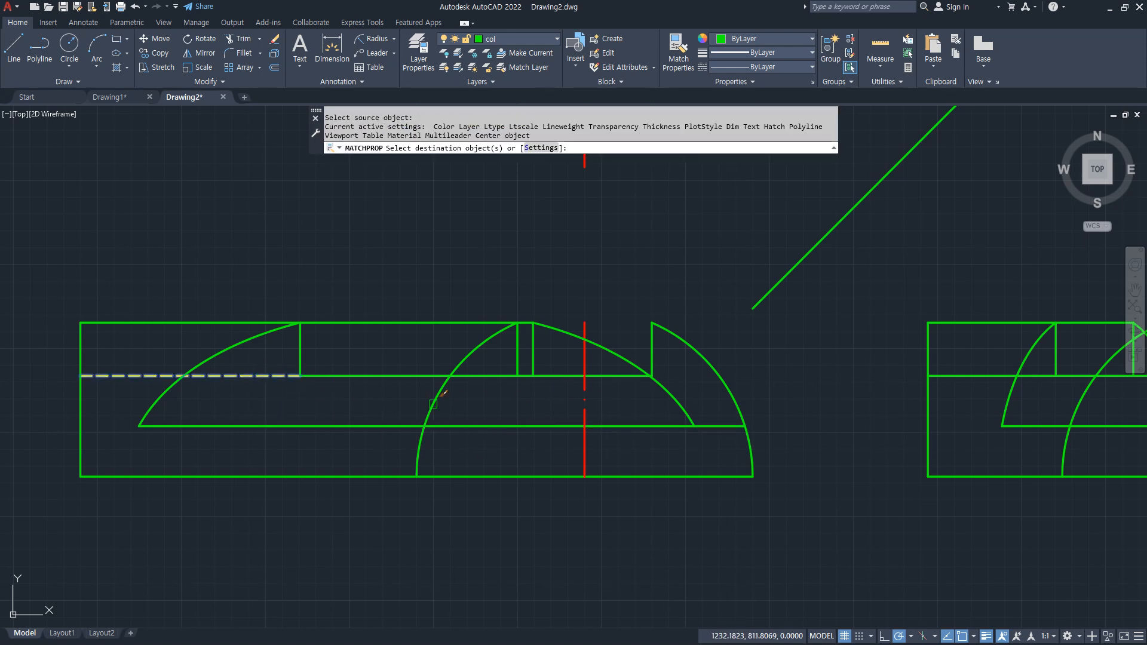
left_click(606, 428)
key("Return")
scroll(672, 392, "up", 4)
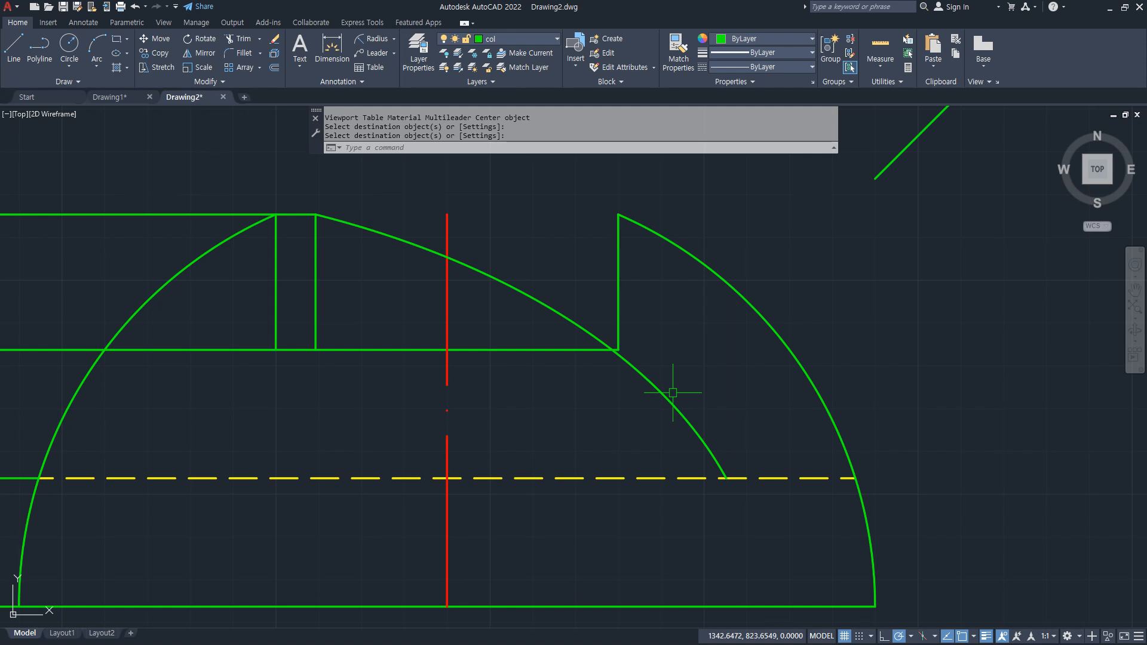
- Split the front view's right elliptical curve at the slot floor by trimming a piece and extending the lower remainder back up
key("Escape")
left_click(571, 423)
key("space")
type("tr")
key("space")
left_click(630, 365)
key("space")
left_click(612, 398)
key("Delete")
type("ex")
key("space")
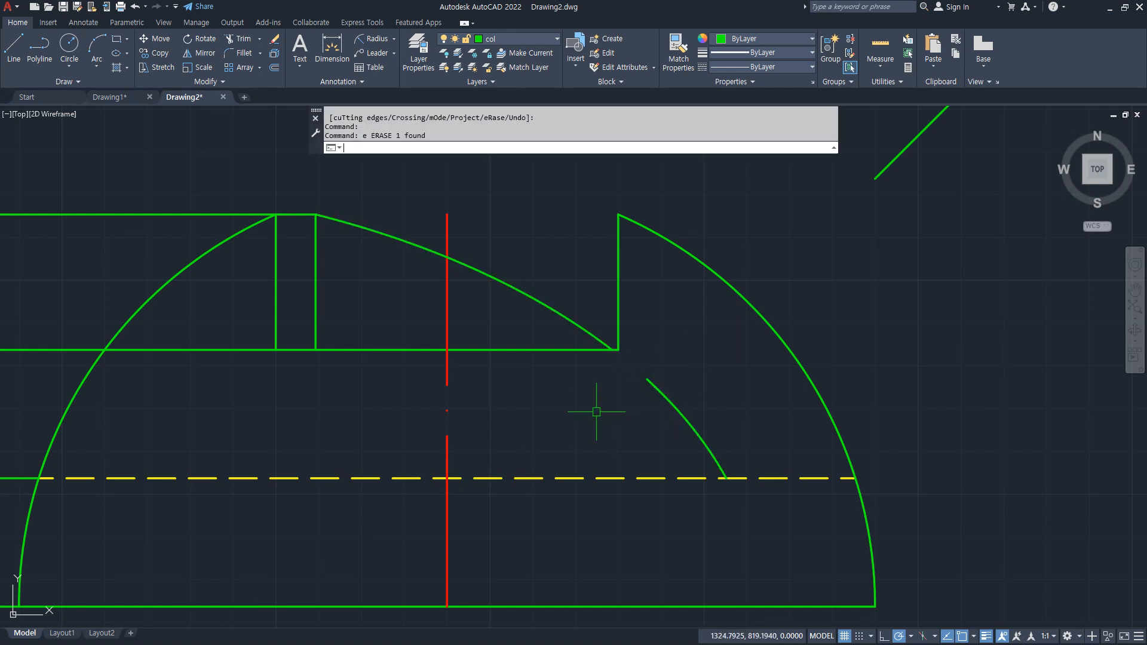
left_click(657, 392)
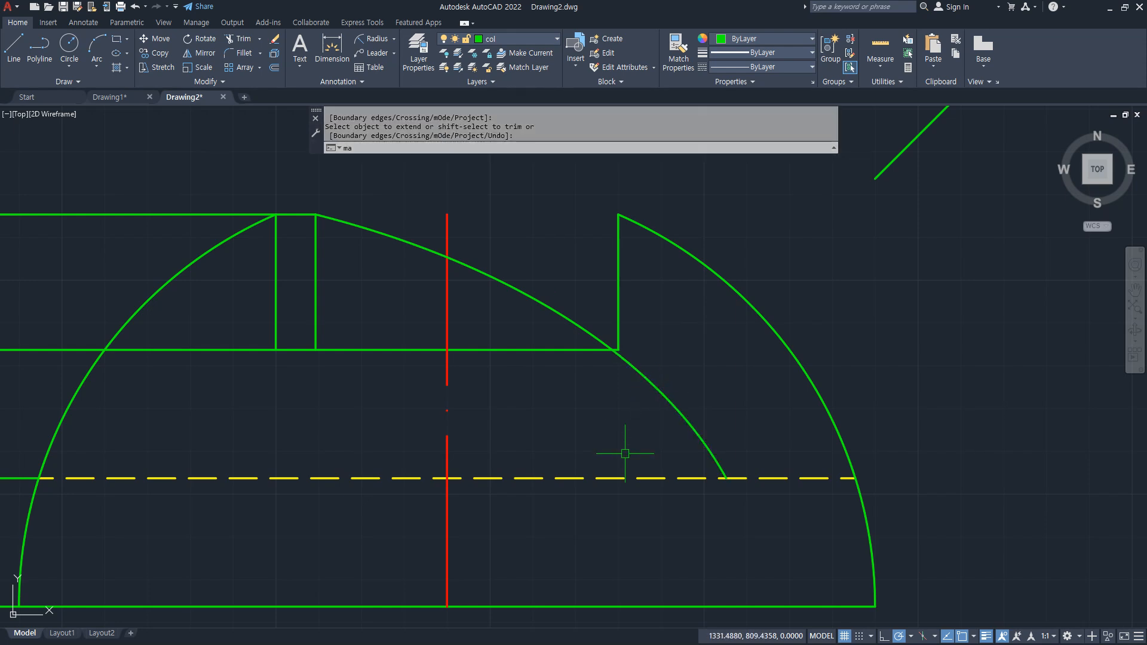
- Match the front view's elliptical curve portion below the slot floor to the hidden line properties
type("ma")
key("space")
left_click(621, 478)
left_click(673, 405)
key("space")
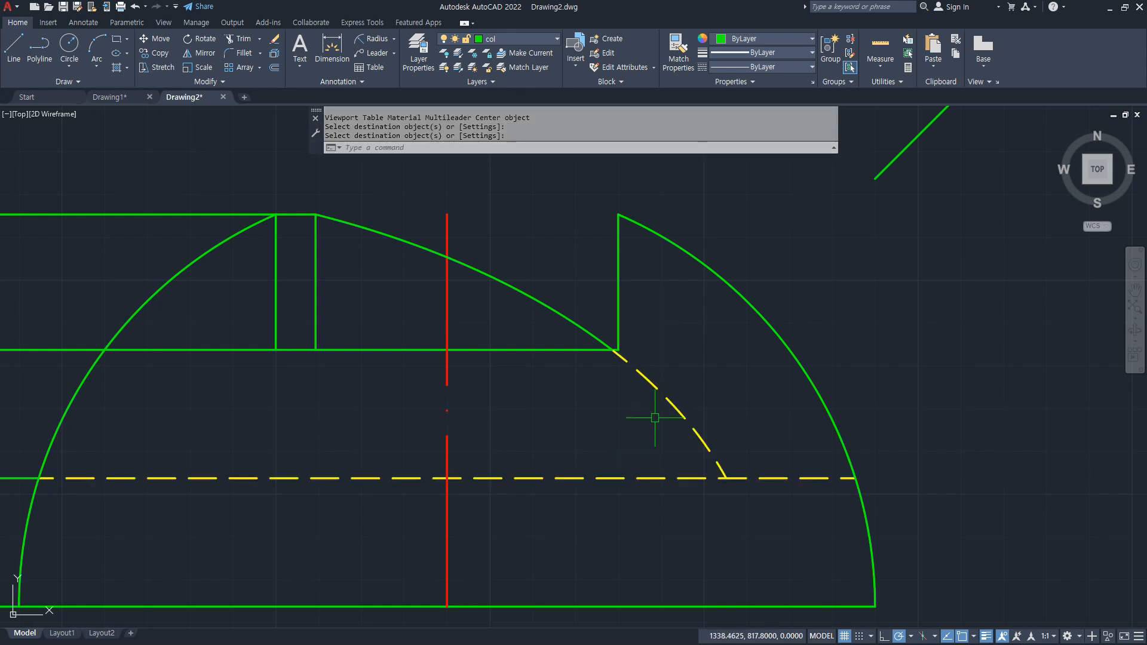
scroll(655, 417, "down", 4)
scroll(550, 397, "up", 4)
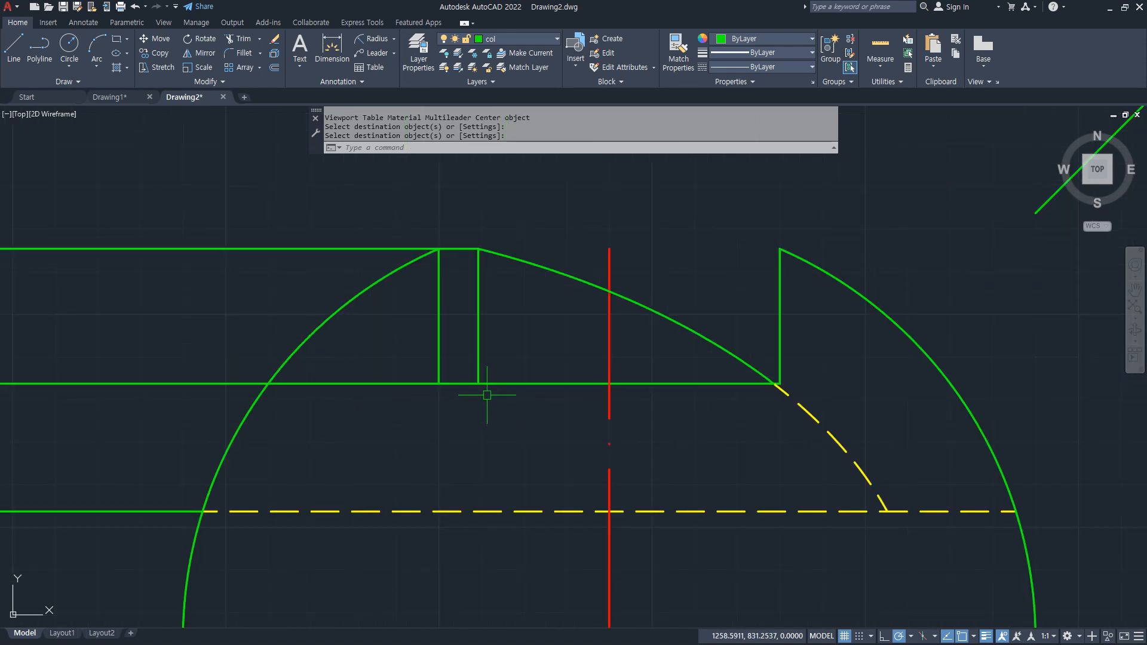
- Trim the front view's slot floor between the quarter arc and the slot's left wall and redraw that stretch as a separate line
type("tr")
key("space")
left_click(385, 383)
key("space")
type("l")
key("space")
left_click(439, 383)
left_click(268, 383)
key("space")
- Match the front view's slot floor piece between the quarter arc and the left slot wall to the hidden line properties
type("ma")
key("space")
left_click(359, 511)
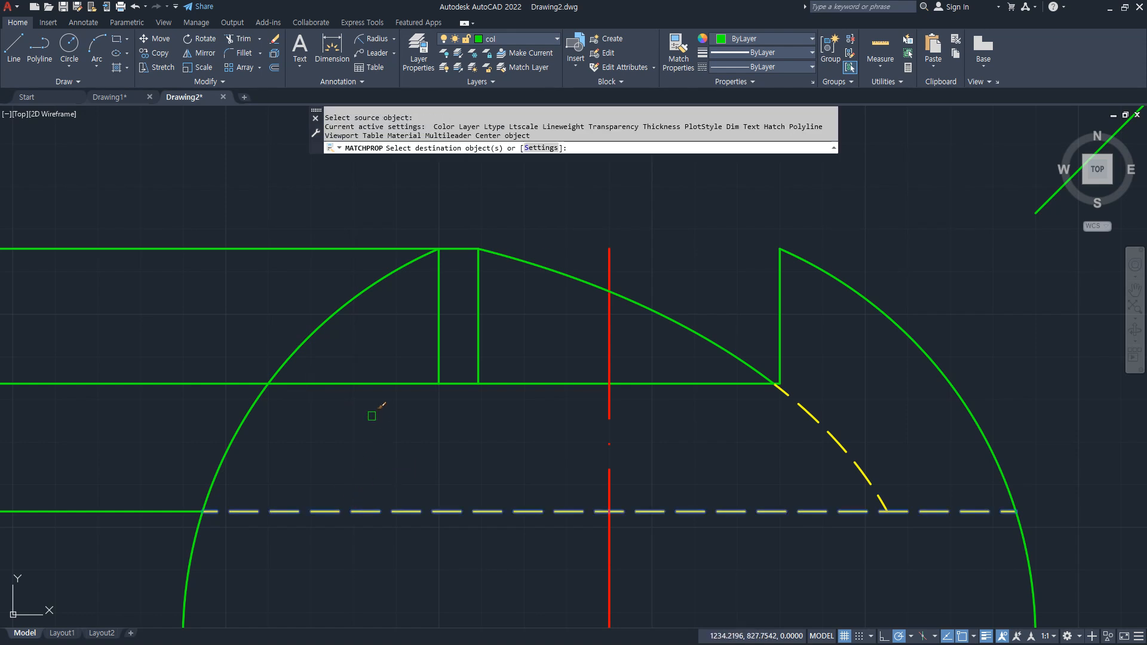
left_click(366, 383)
key("space")
scroll(352, 414, "down", 5)
scroll(594, 430, "up", 5)
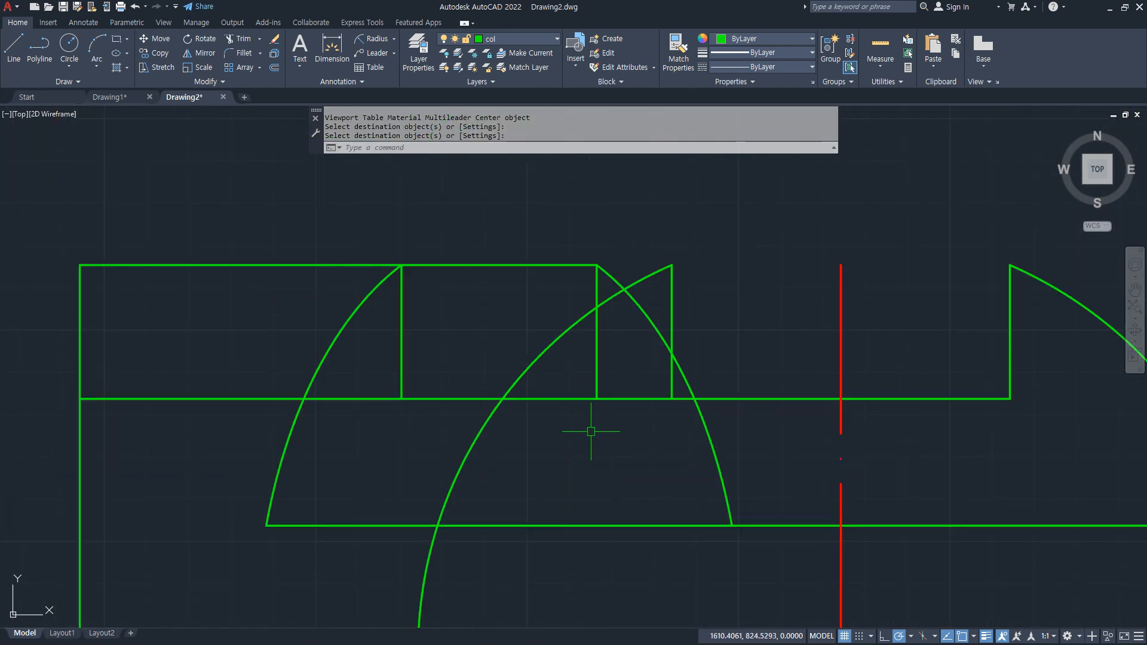
- Copy the hidden line properties to the side view's left elliptical curve and the two short vertical lines beneath the curve tops
scroll(541, 382, "down", 2)
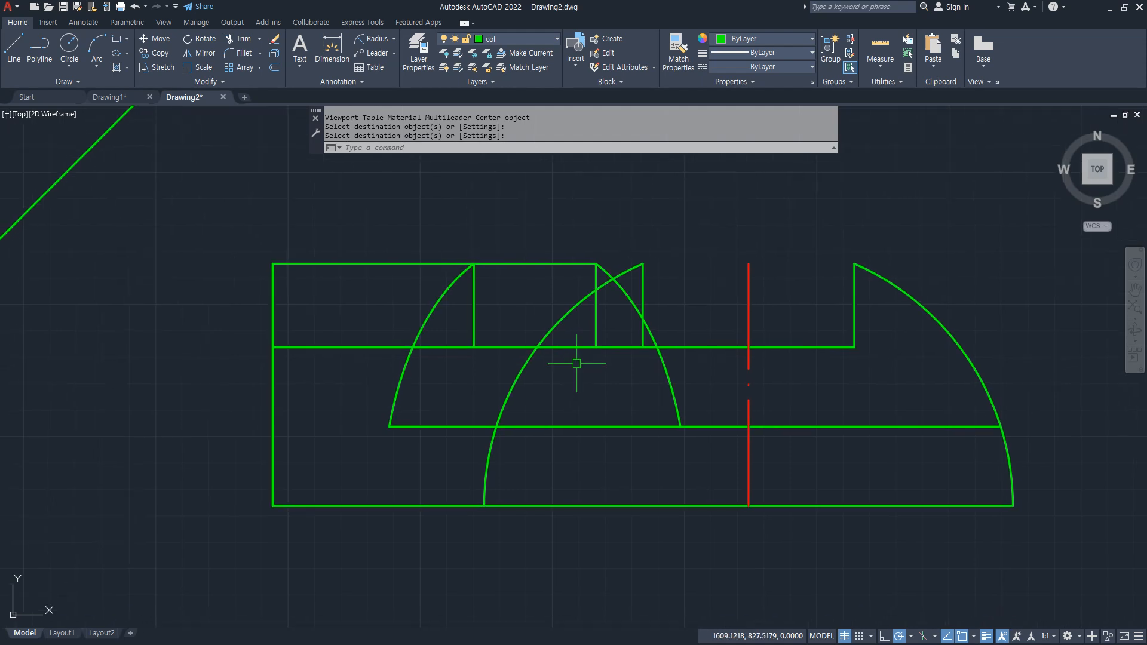
type("ma")
key("space")
middle_click_drag(448, 383, 907, 391)
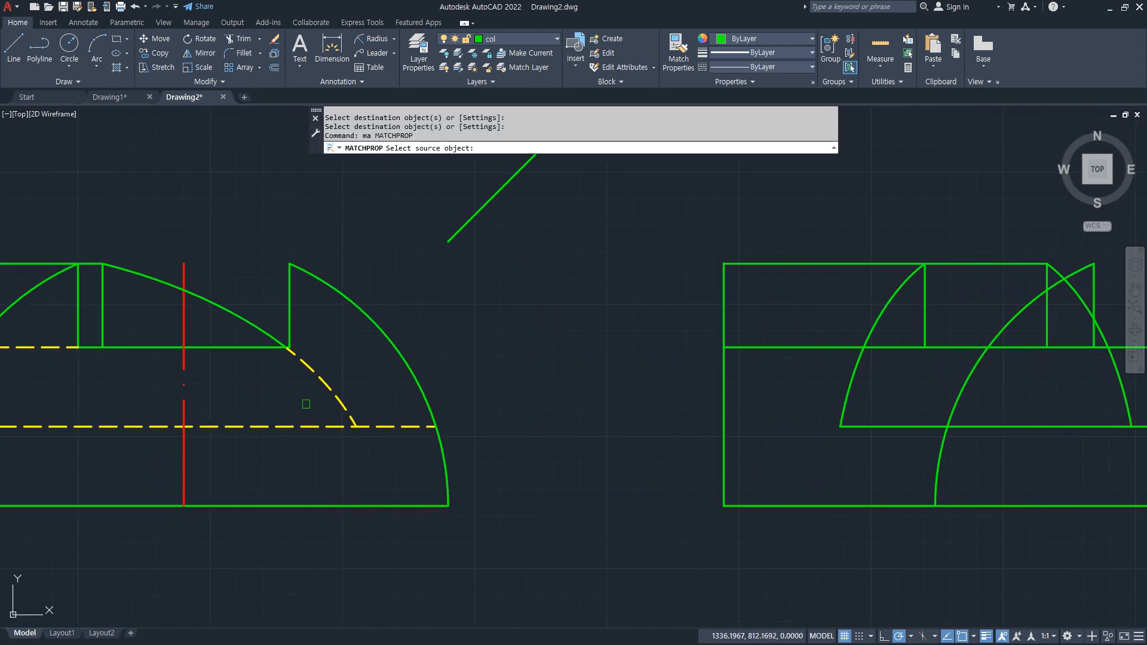
left_click(375, 425)
middle_click_drag(987, 363, 624, 394)
scroll(624, 394, "up", 2)
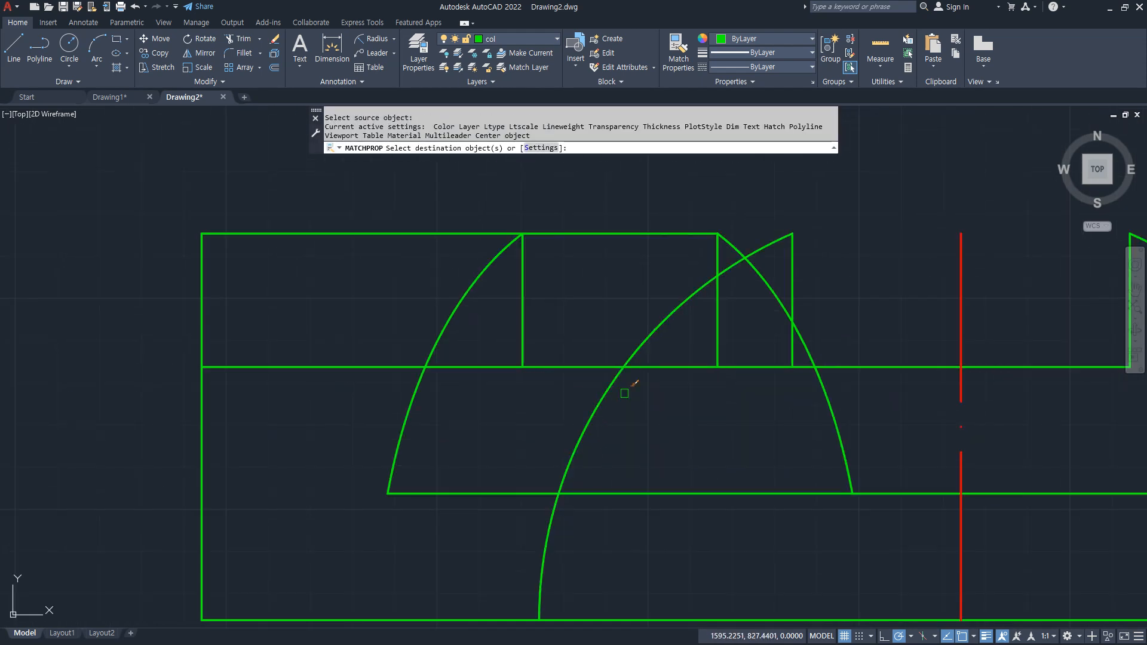
left_click(722, 332)
left_click(717, 326)
left_click(586, 307)
left_click(437, 288)
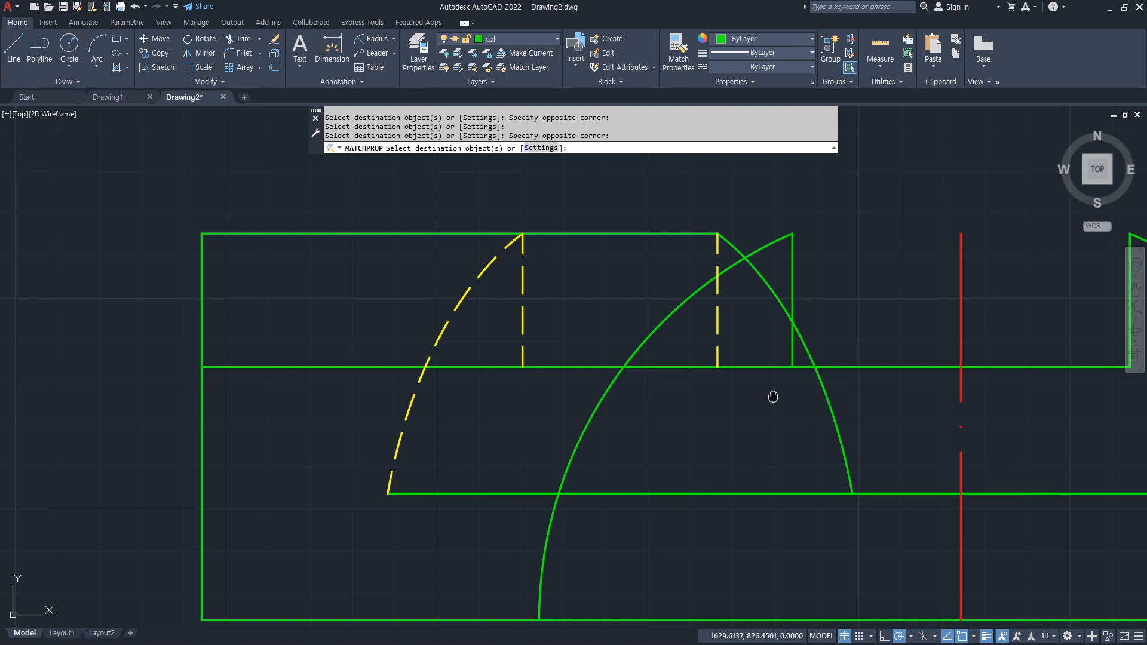
middle_click_drag(770, 397, 639, 383)
key("Return")
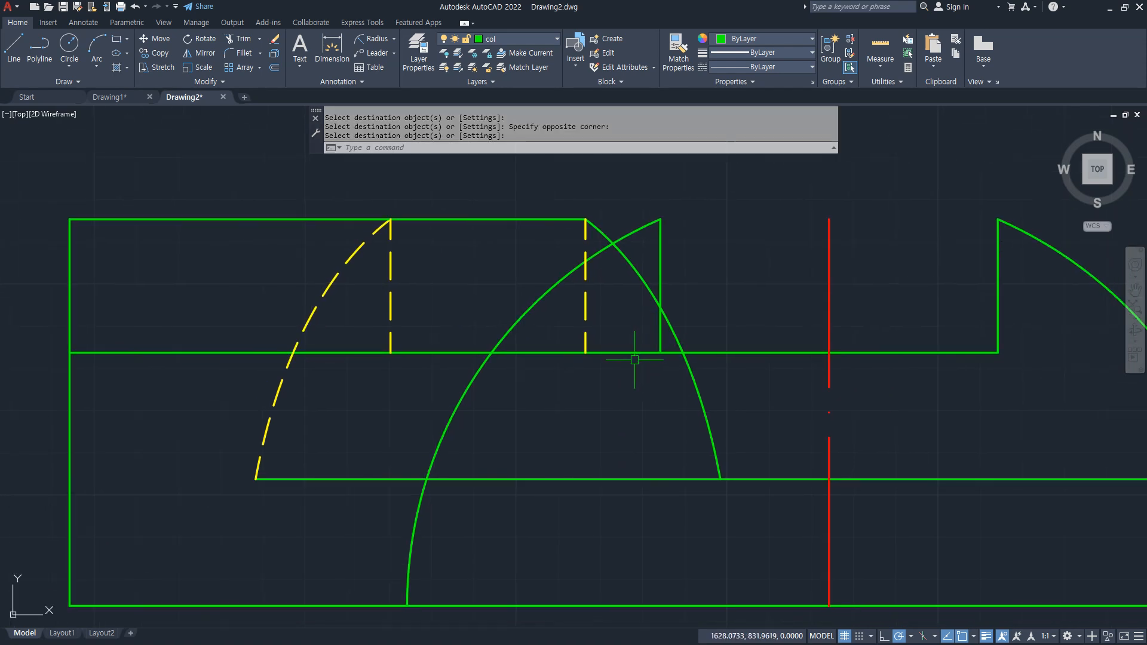
- Trim the side view's slot floor between the right dashed vertical and the slot's left wall, and make its left part hidden
type("tr")
key("Return")
left_click(633, 353)
key("Return")
type("ma")
key("Return")
left_click(586, 338)
left_click(563, 353)
key("Return")
scroll(608, 355, "down", 2)
middle_click_drag(609, 351, 611, 339)
- Split the side view's left quarter arc at its crossing with the right elliptical curve
type("tr")
key("Return")
left_click(605, 276)
key("Return")
type("e")
key("Return")
left_click(581, 293)
- Match the side view's quarter arc portion below the elliptical curve crossing to the hidden line properties
type("a")
key("Return")
left_click(571, 339)
left_click(519, 369)
key("Return")
- Split the side view's lower horizontal line at the lower end of the right elliptical curve
type("tr")
key("Return")
left_click_drag(598, 402, 599, 420)
key("Return")
type("e")
left_click(481, 418, "shift")
key("Return")
- Match the side view's lower horizontal line between the two elliptical curve ends to the hidden line properties
type("ma")
key("Return")
left_click(517, 380)
left_click(547, 418)
key("Return")
scroll(659, 335, "up", 4)
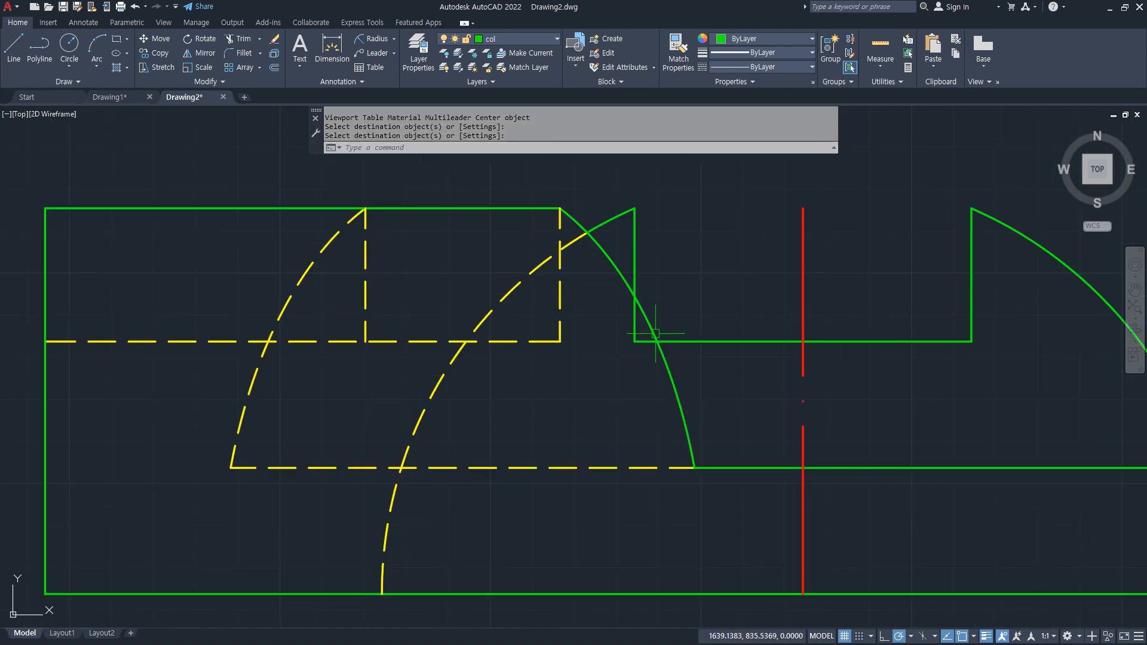
- Trim the side view's left slot wall below the elliptical curve and redraw that piece down to the slot floor
type("tr")
key("Return")
key("Return")
type("l")
key("Return")
left_click(623, 273)
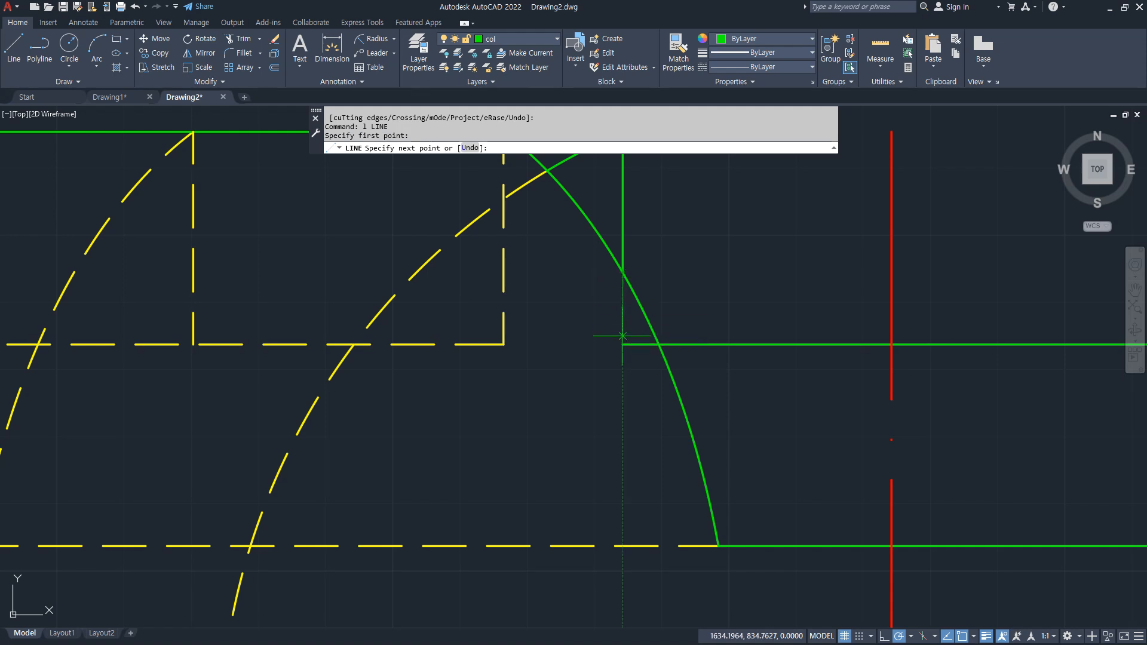
left_click(623, 344)
key("Return")
- Trim the side view's slot floor between the left slot wall and the elliptical curve and redraw it as a short line
type("tr")
key("Return")
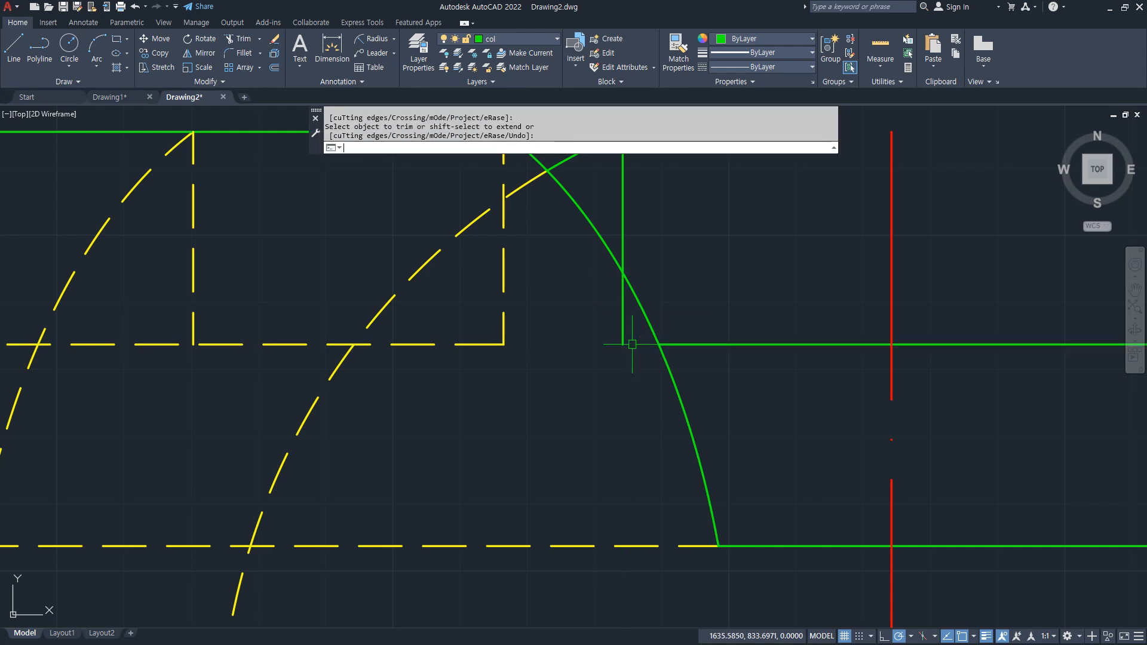
type("l")
key("Return")
left_click(659, 344)
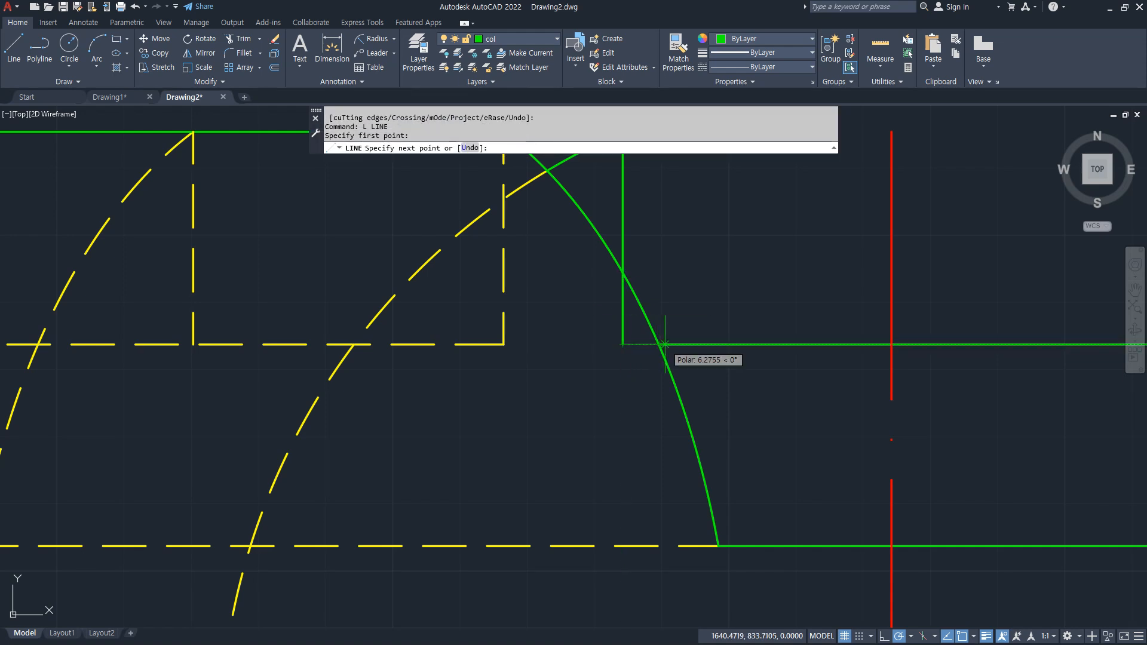
left_click(658, 344)
key("Return")
- Match the two short slot corner pieces left of the side view's elliptical curve to the hidden line properties
type("ma")
key("Return")
left_click(505, 317)
left_click(588, 308)
key("Return")
scroll(588, 310, "down", 4)
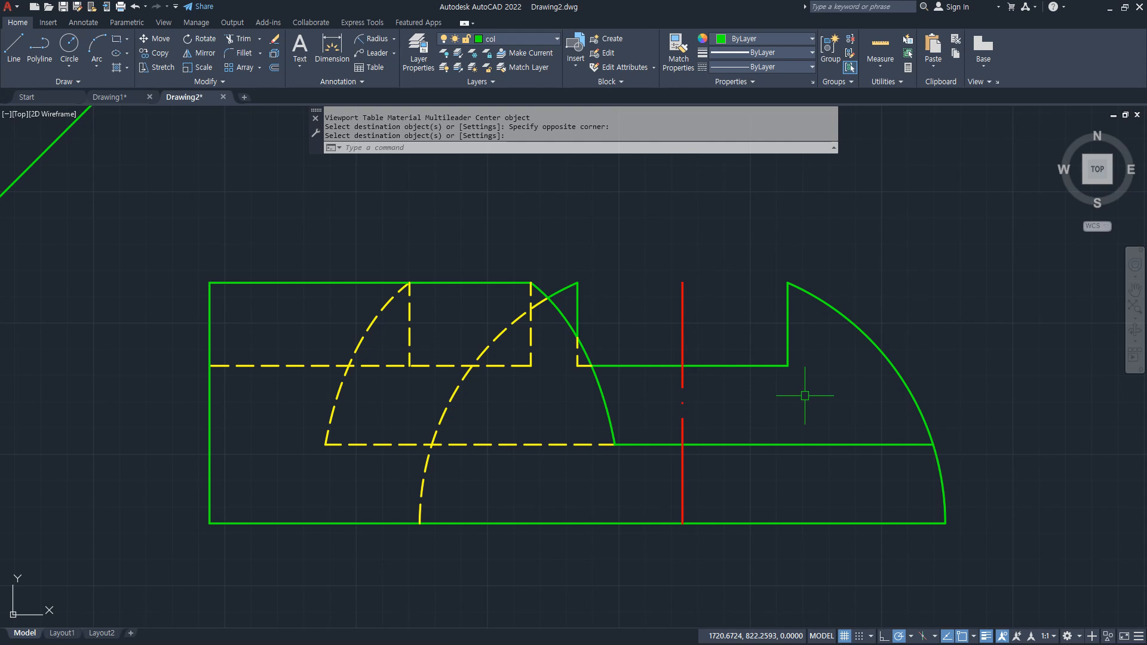
- Erase the inclined projection construction line between the top and side views
scroll(805, 396, "down", 2)
middle_click_drag(594, 362, 615, 441)
scroll(599, 357, "down", 1)
left_click(667, 313)
left_click(615, 302)
type("e")
key("Return")
middle_click_drag(651, 347, 673, 397)
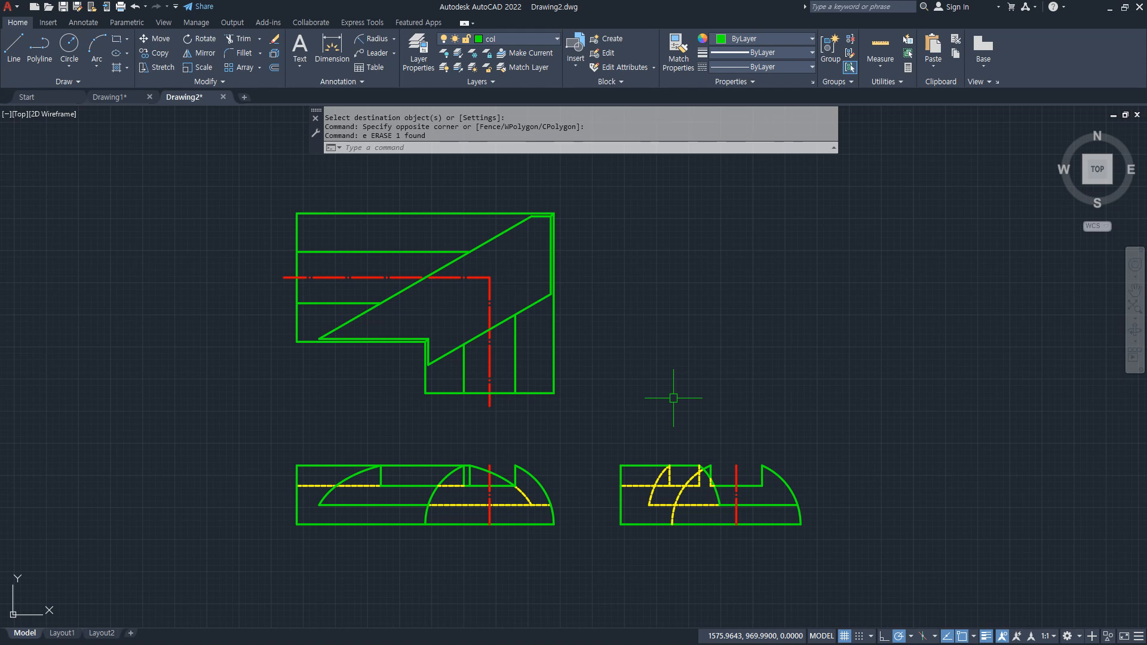
- Lengthen both ends of the vertical centre lines in the front and side views by a delta of 20
type("len")
key("Return")
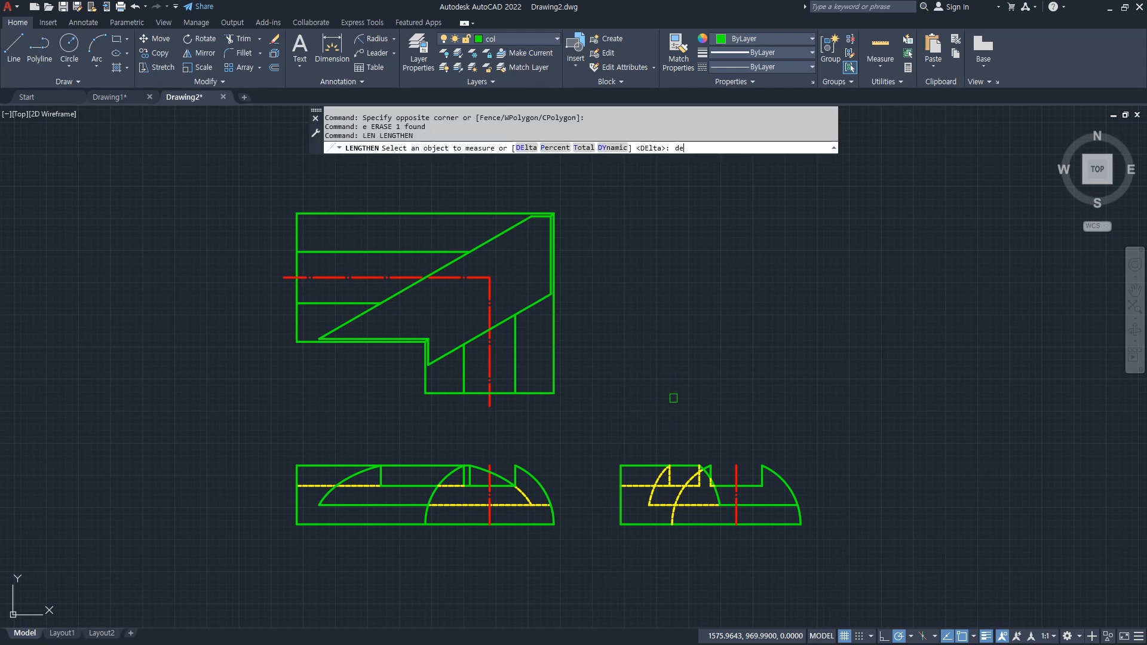
type("de")
key("Return")
key("Return")
scroll(497, 518, "up", 4)
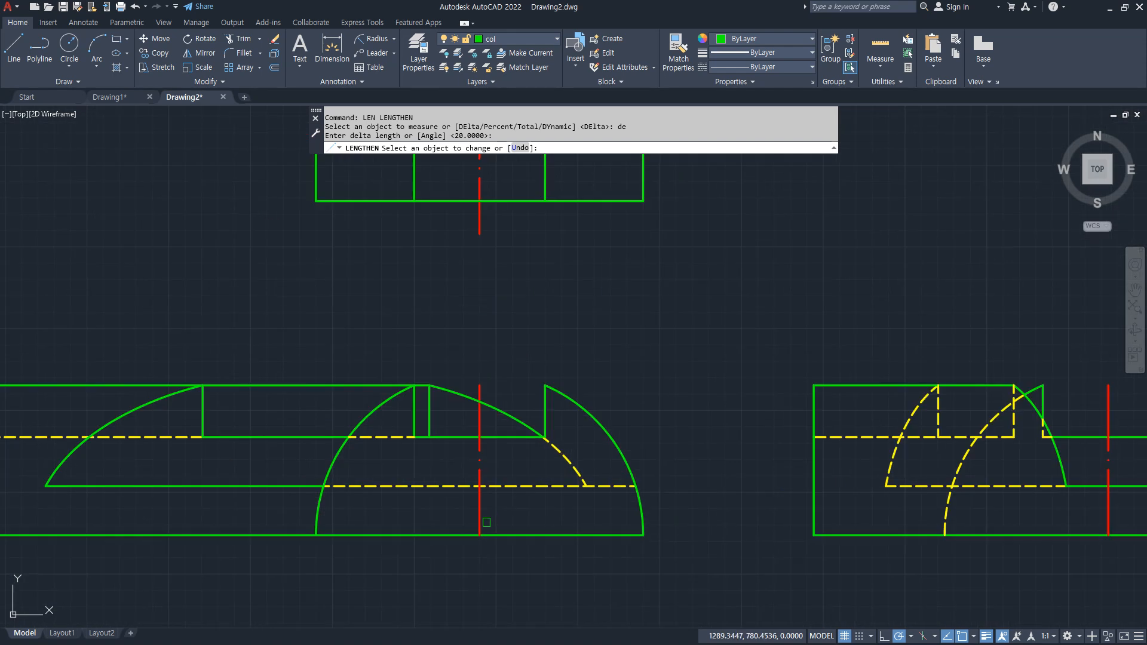
left_click(479, 412)
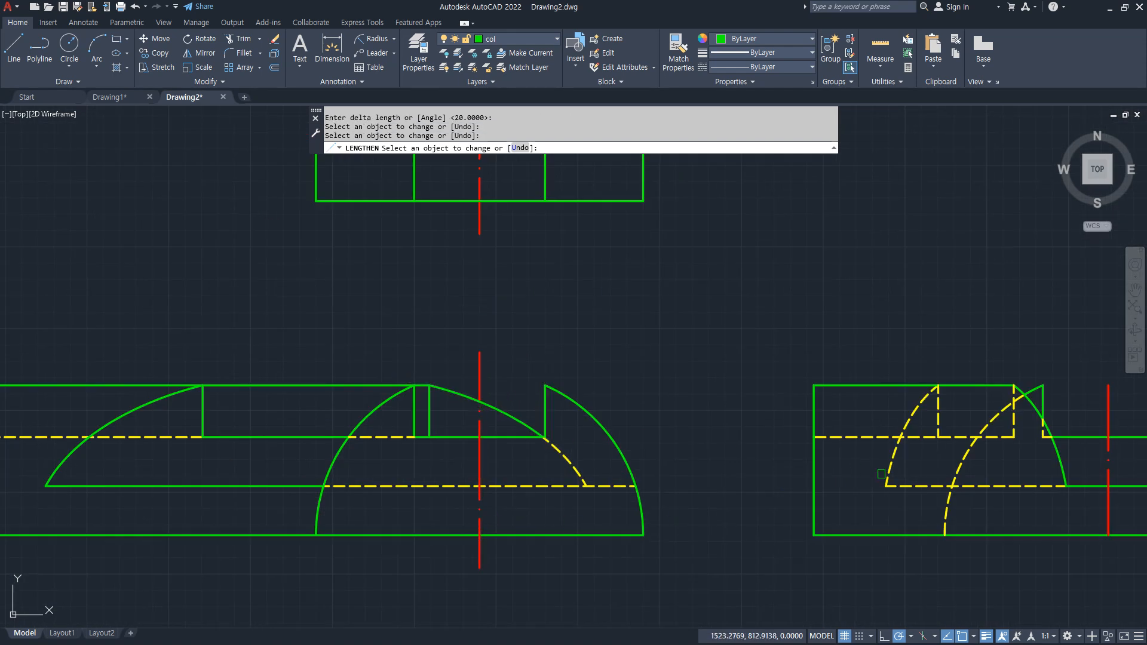
middle_click_drag(479, 412, 61, 315)
left_click(689, 427)
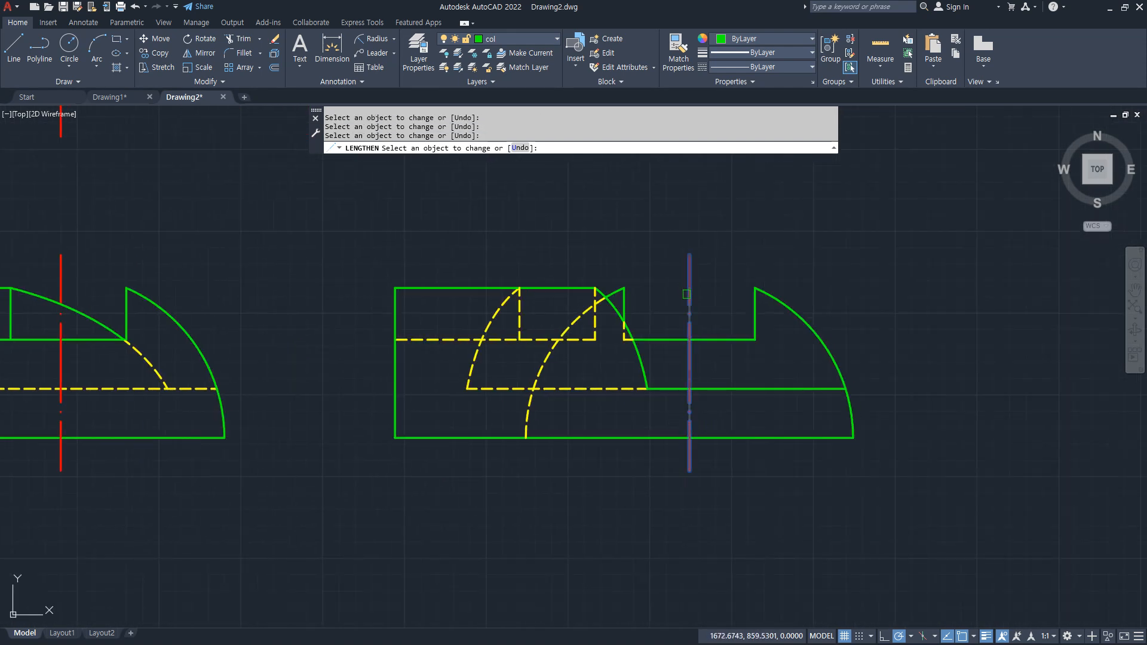
left_click(687, 298)
key("Return")
- Make layer 0 current and draw a 297 by 210 rectangle in the empty space beside the views
scroll(322, 364, "down", 6)
middle_click_drag(312, 374, 680, 428)
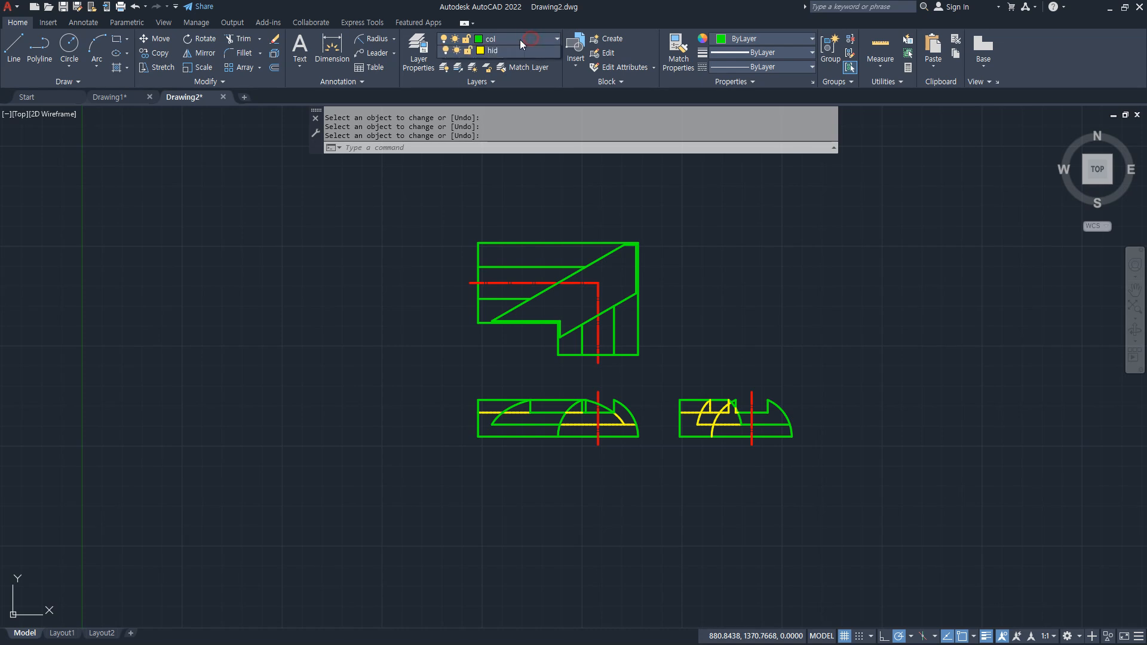
left_click(517, 48)
type("rec")
key("Return")
left_click(116, 447)
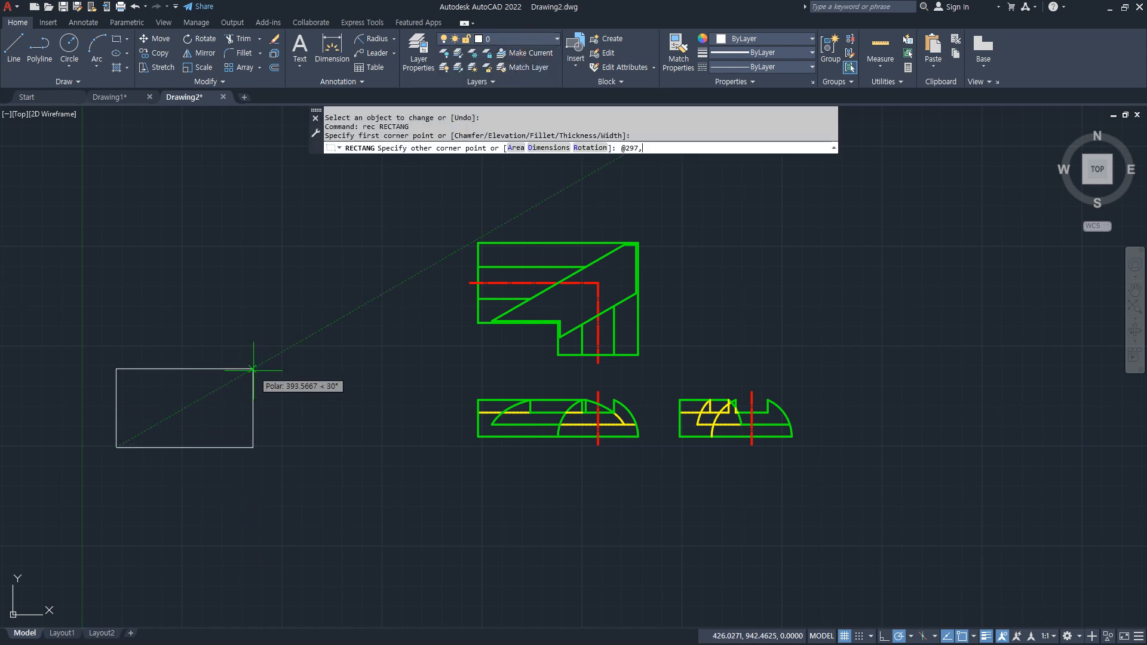
key("Return")
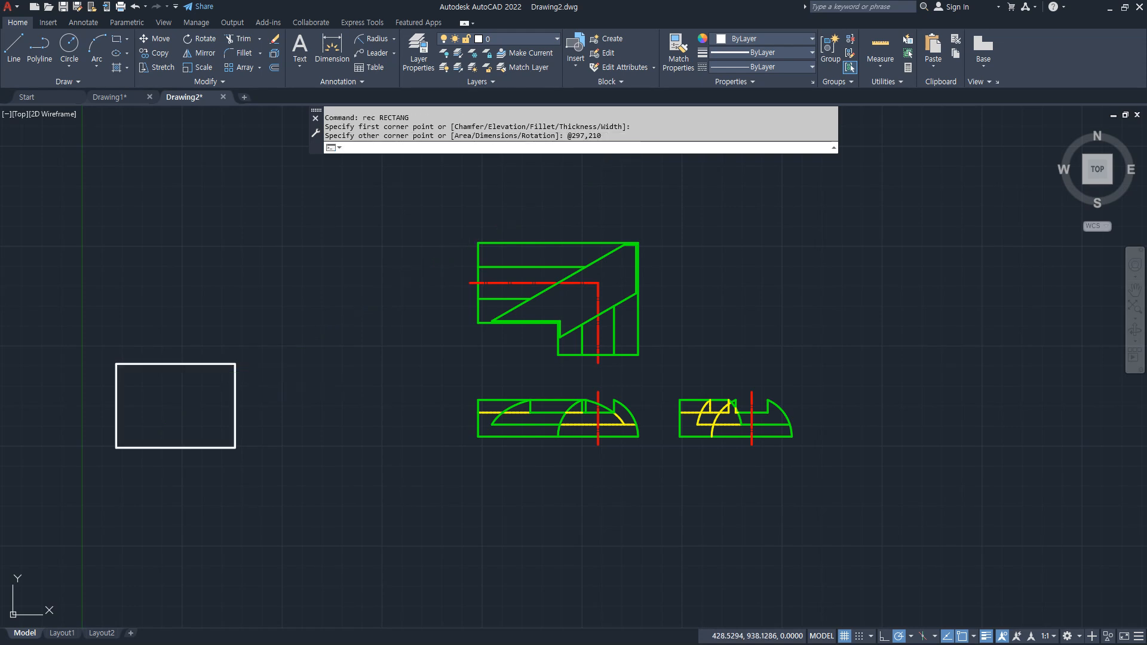
- Offset the sheet rectangle inward by 10 to form the inner border
type("o")
key("Return")
type("10")
key("Return")
left_click(209, 363)
left_click(178, 412)
key("Return")
- Scale both sheet border rectangles by a factor of 4 about the outer rectangle's lower-left corner
type("sc")
key("Return")
left_click_drag(153, 414, 100, 473)
key("Return")
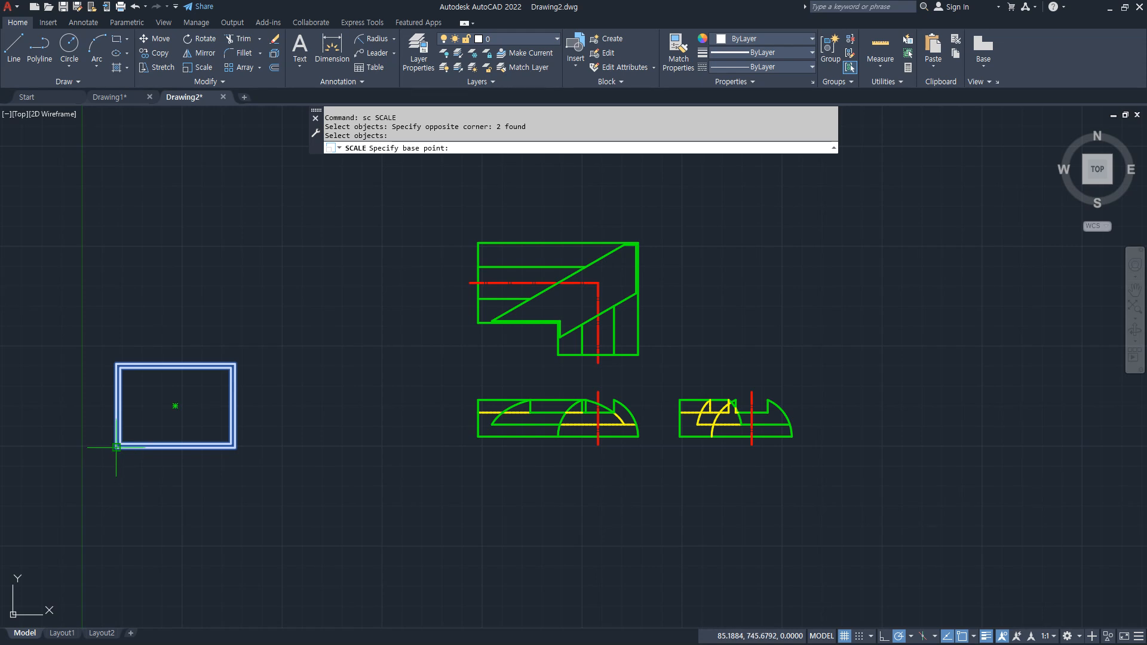
left_click(116, 447)
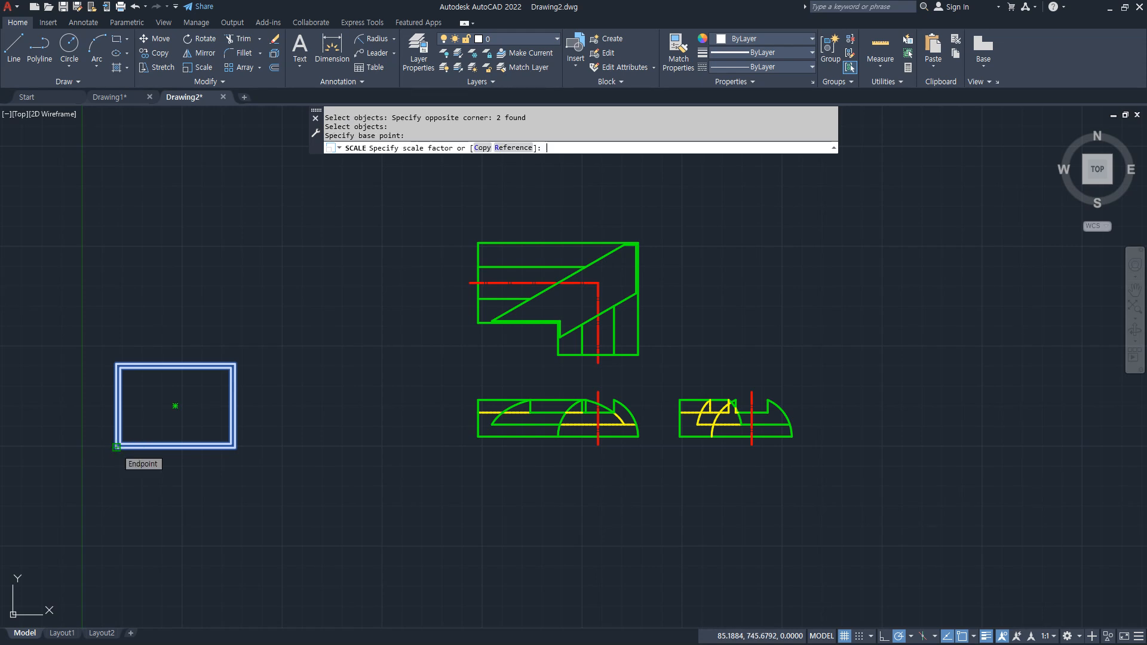
type("4")
key("Return")
- Move the enlarged sheet border so that it encloses the top, front and side views
type("m")
key("Return")
left_click(279, 528)
key("Return")
left_click(326, 506)
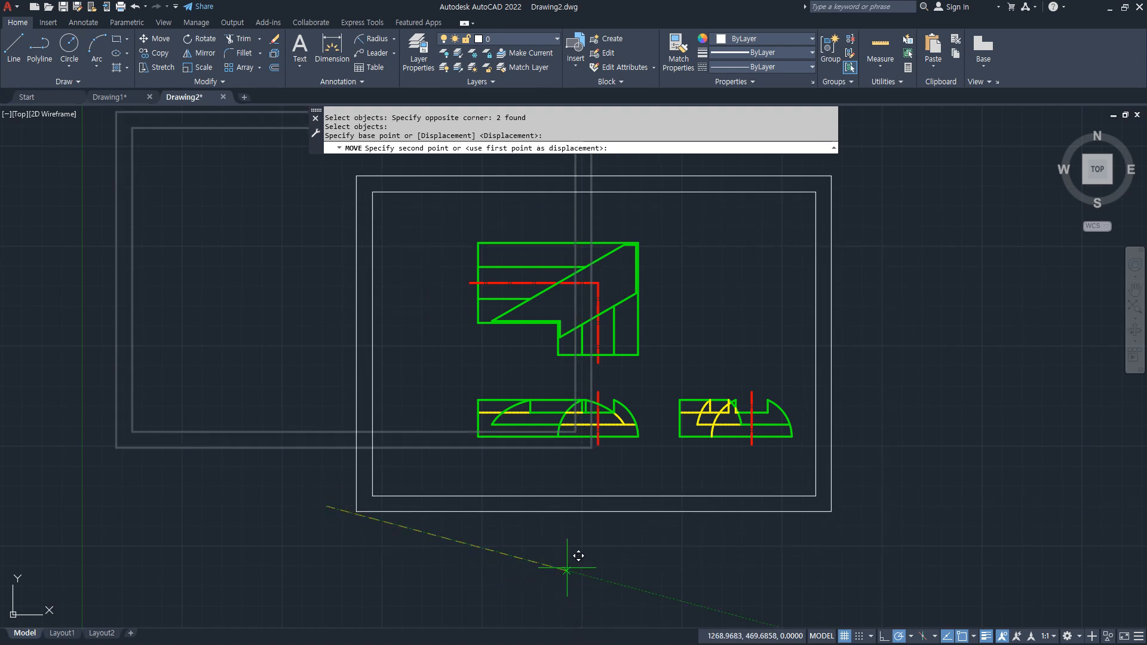
left_click(608, 582)
middle_click_drag(679, 477, 607, 472)
- Move the side view horizontally to the right, away from the front view and inside the border
key("Return")
left_click(767, 460)
left_click(654, 385)
key("Return")
left_click(905, 436)
left_click(944, 436)
- Move the top and front views together to the left, closer to the inner border
key("Return")
left_click(608, 445)
left_click(395, 222)
key("Return")
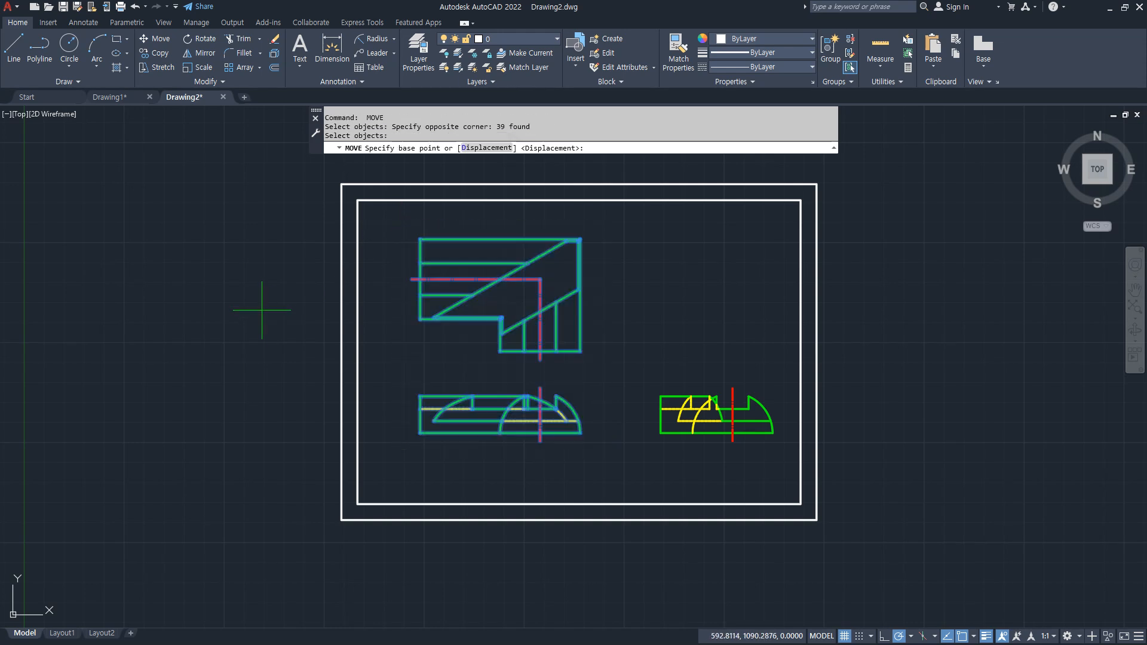
left_click(262, 308)
left_click(228, 305)
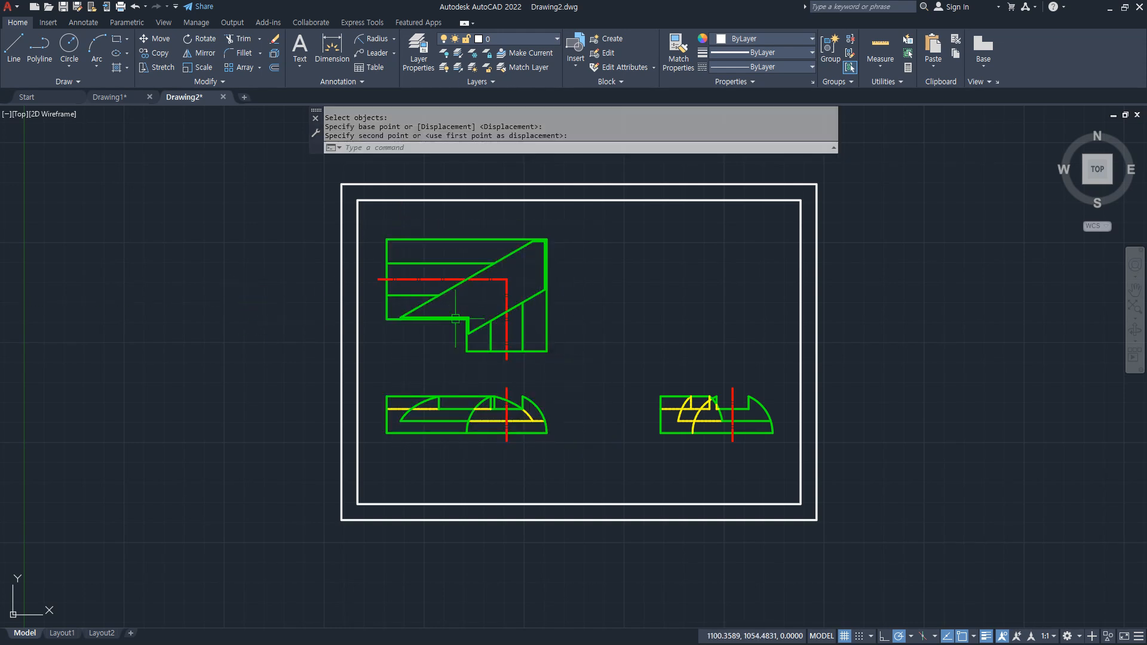
- Move the top view upward inside the border to widen the gap above the front view
key("Return")
left_click(575, 357)
left_click(361, 228)
key("Return")
left_click(238, 309)
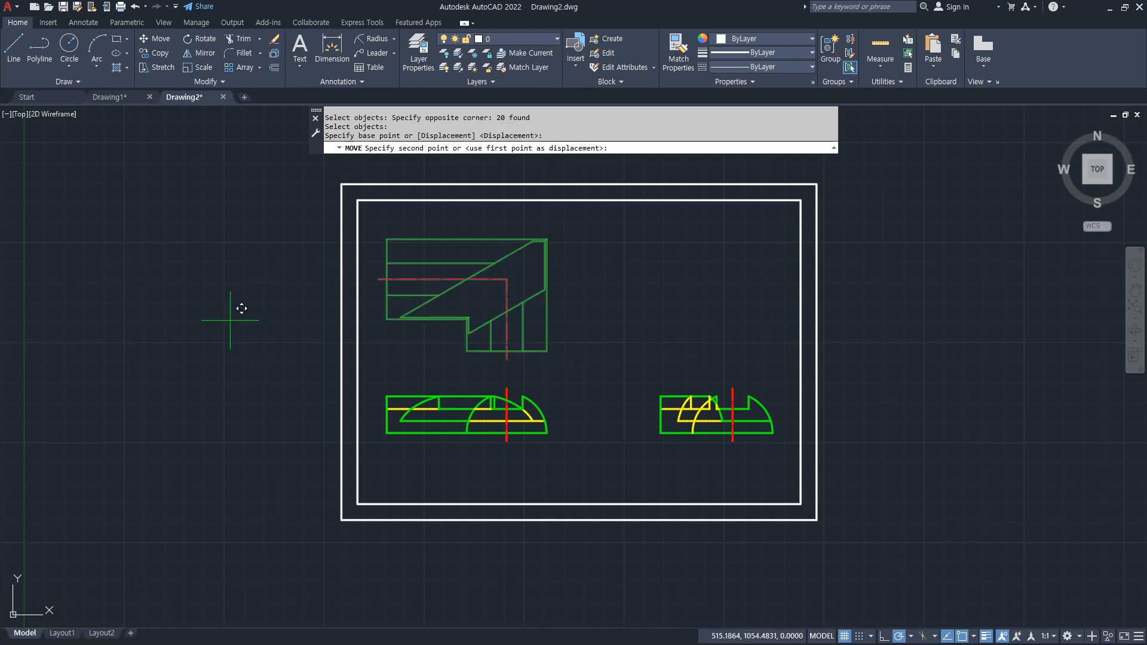
left_click(239, 295)
- Move the front and side views together straight down by about 58 units
key("Return")
left_click(227, 345)
left_click(921, 512)
key("Return")
left_click(950, 399)
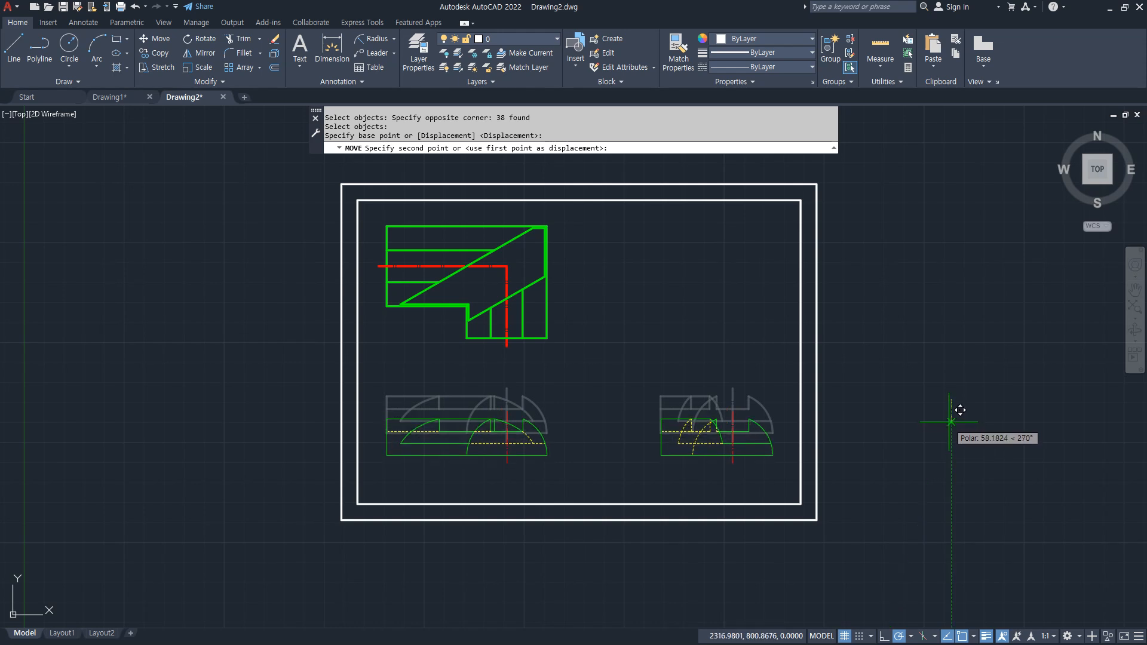
left_click(950, 425)
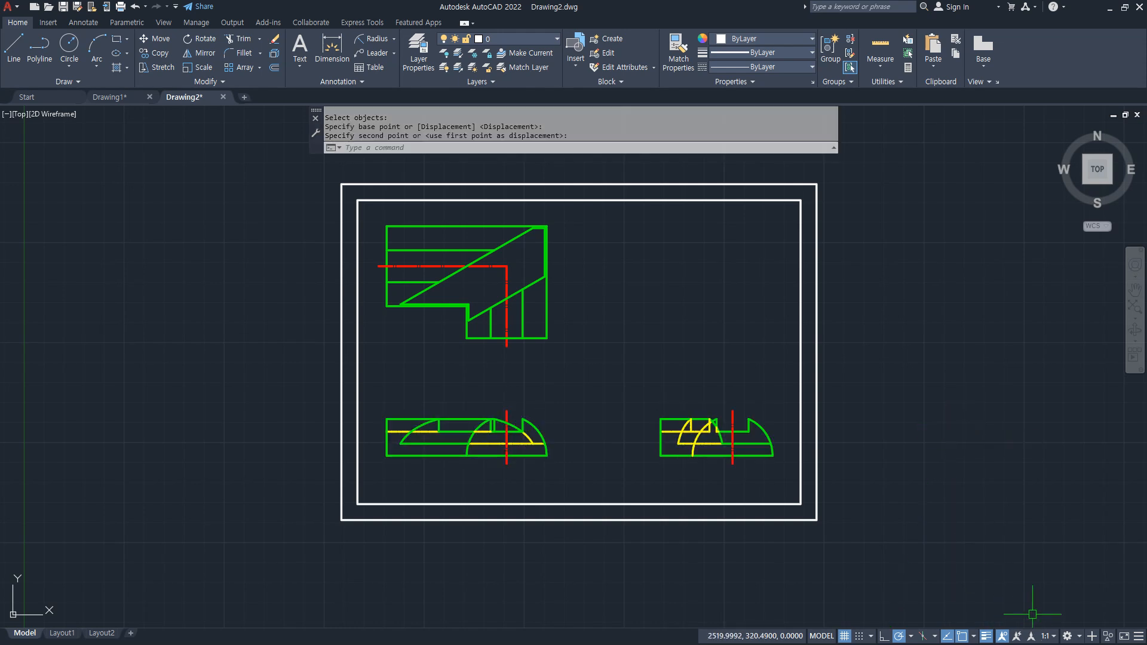
- Draw a circle of radius 5 in the gap between the top and front views as the title symbol
scroll(445, 350, "up", 4)
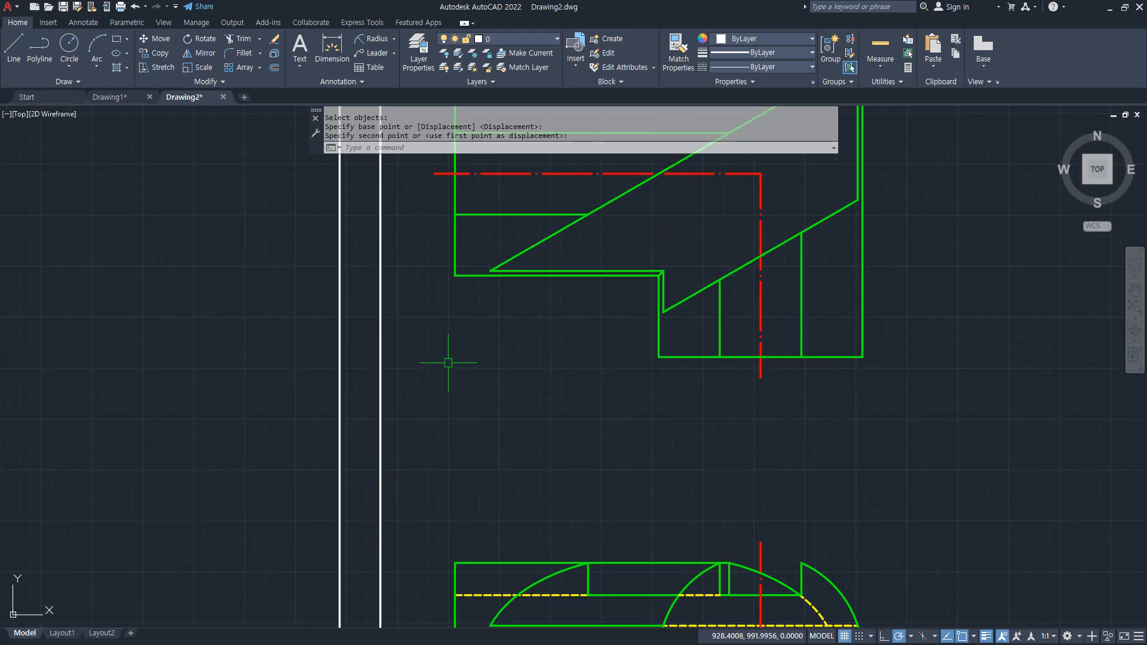
type("c")
key("Return")
left_click(415, 427)
type("5")
key("Return")
- Draw a horizontal line 60 long to the right from the circle's left quadrant
scroll(398, 424, "up", 6)
type("l")
key("Return")
left_click(469, 436)
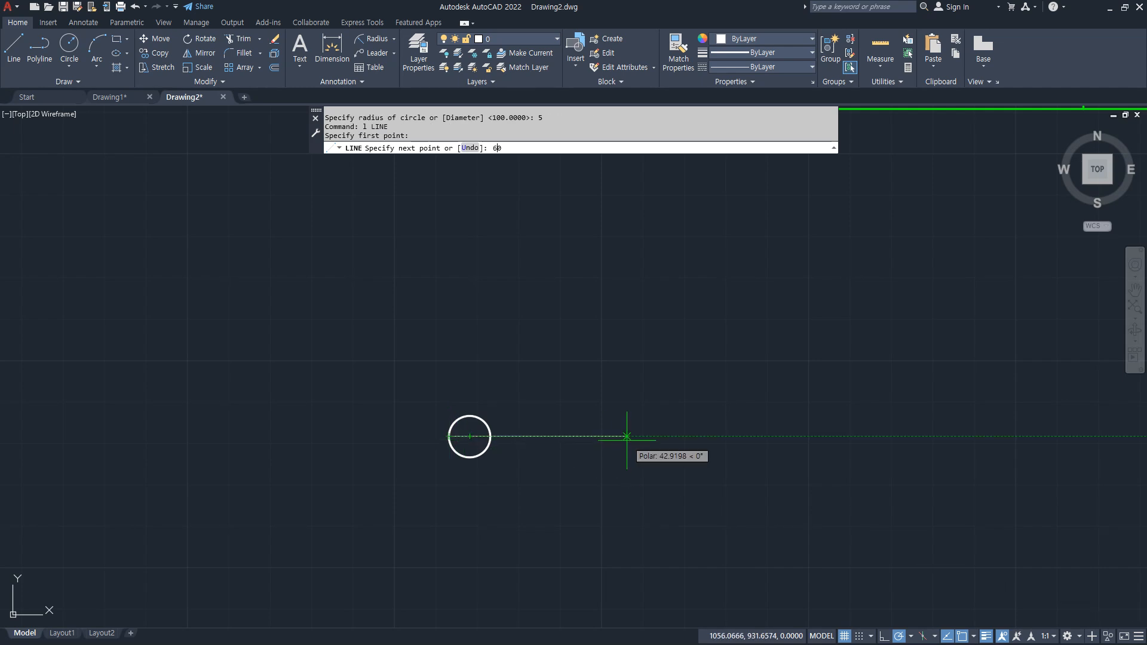
key("Return")
key("Return")
- Draw a vertical line through the circle's centre and trim it so only the lower half remains
type("l")
key("Return")
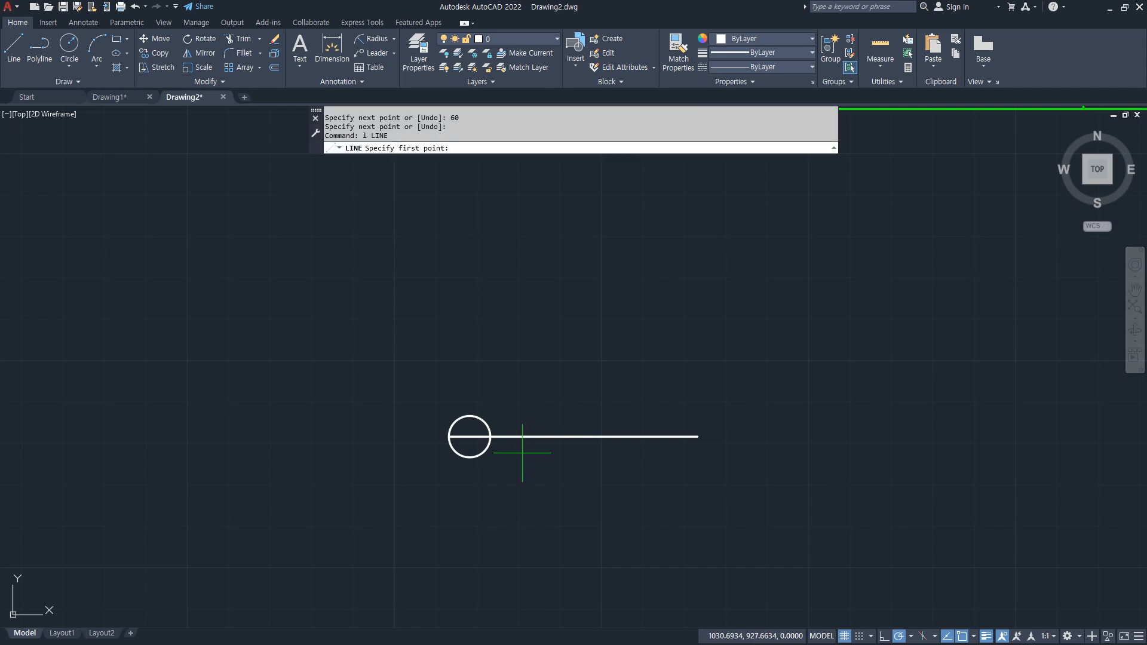
scroll(470, 437, "up", 7)
key("Return")
type("tr")
key("Return")
left_click(470, 423)
key("Return")
- Offset the horizontal title line 5 upward as a guide for the title text
middle_click_drag(809, 429, 717, 418)
type("o")
key("Return")
type("5")
key("Return")
left_click(701, 425)
left_click(691, 384)
middle_click_drag(811, 421, 737, 406)
key("Return")
- Offset the horizontal title line 4 downward as a guide for the scale text
key("Return")
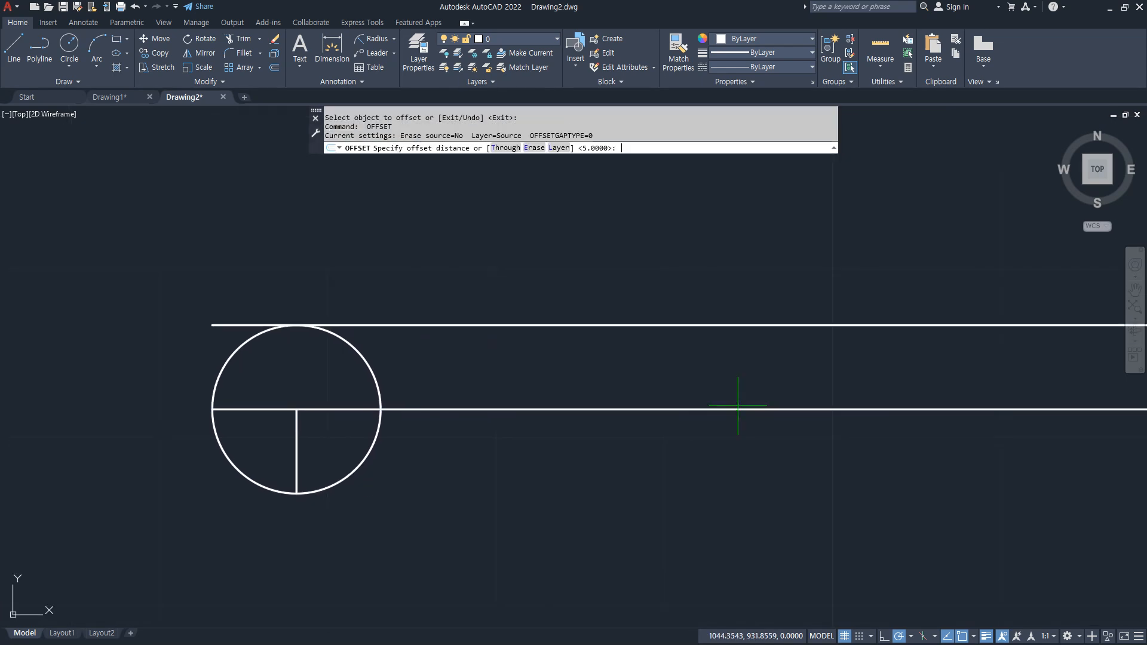
type("4")
key("Return")
left_click(690, 417)
left_click(690, 418)
key("Return")
middle_click_drag(629, 444, 560, 435)
scroll(549, 400, "down", 2)
middle_click_drag(538, 388, 473, 384)
type("t")
key("Escape")
key("Escape")
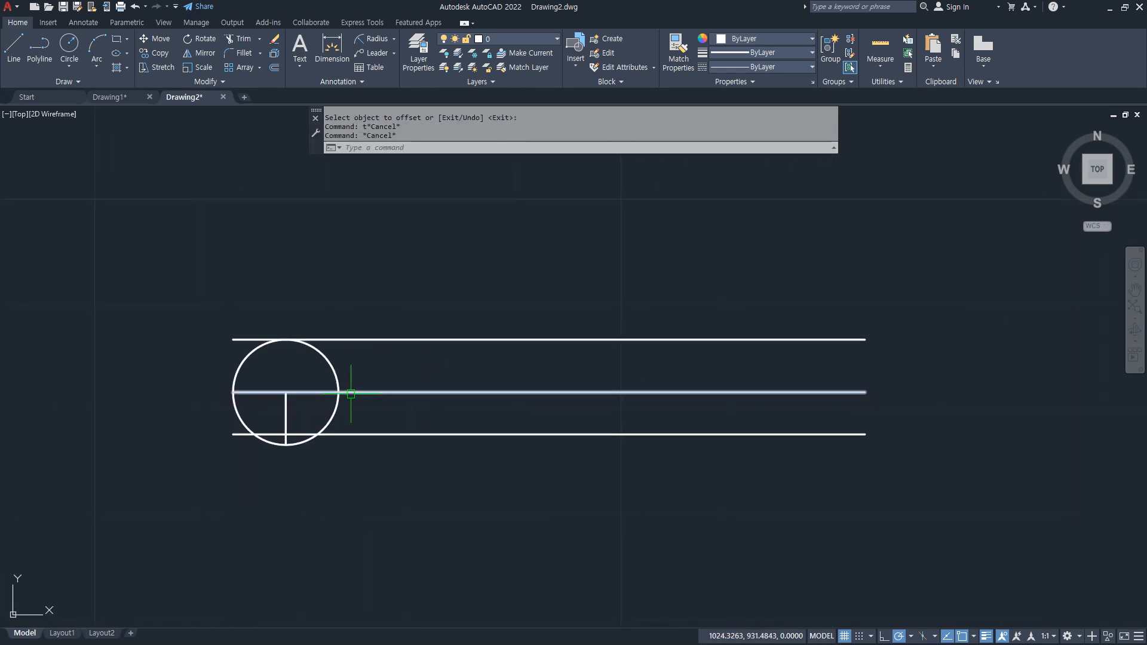
- Add the multiline text TOP with Top Center justification between the title line and the upper guide line
type("t")
key("Return")
left_click(338, 392)
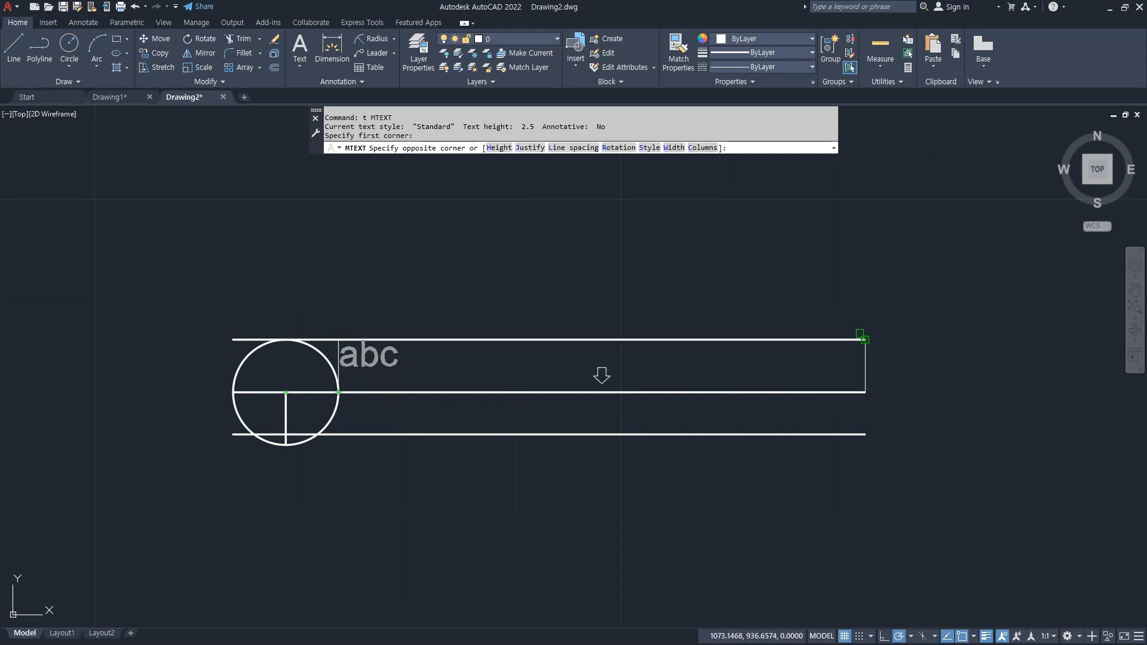
left_click(865, 339)
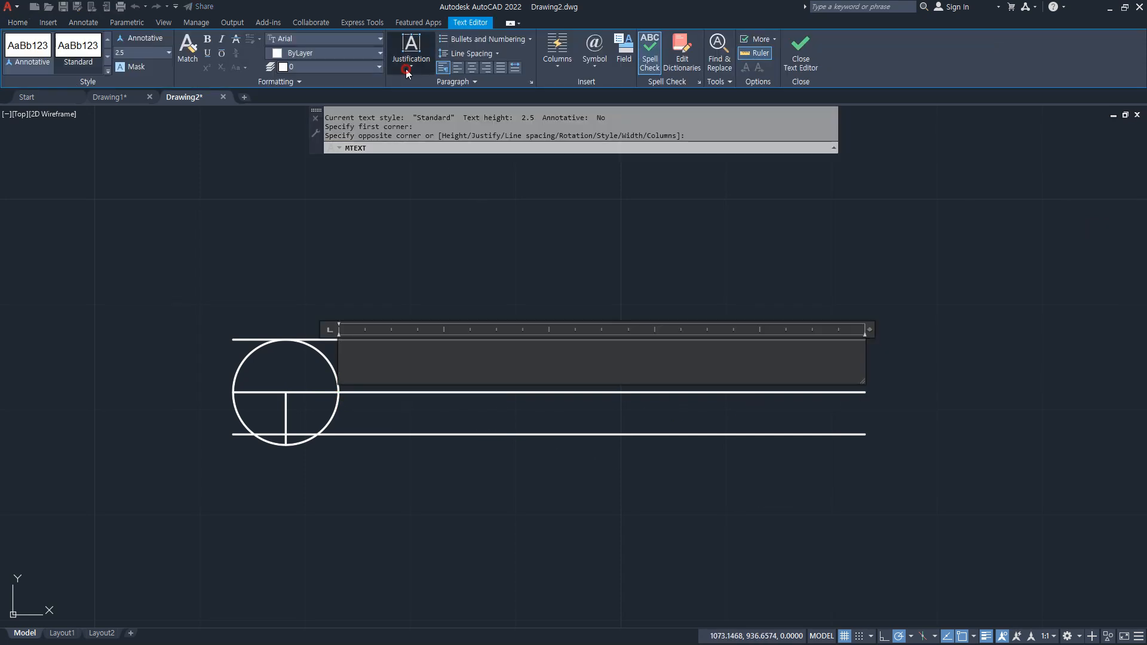
left_click(406, 70)
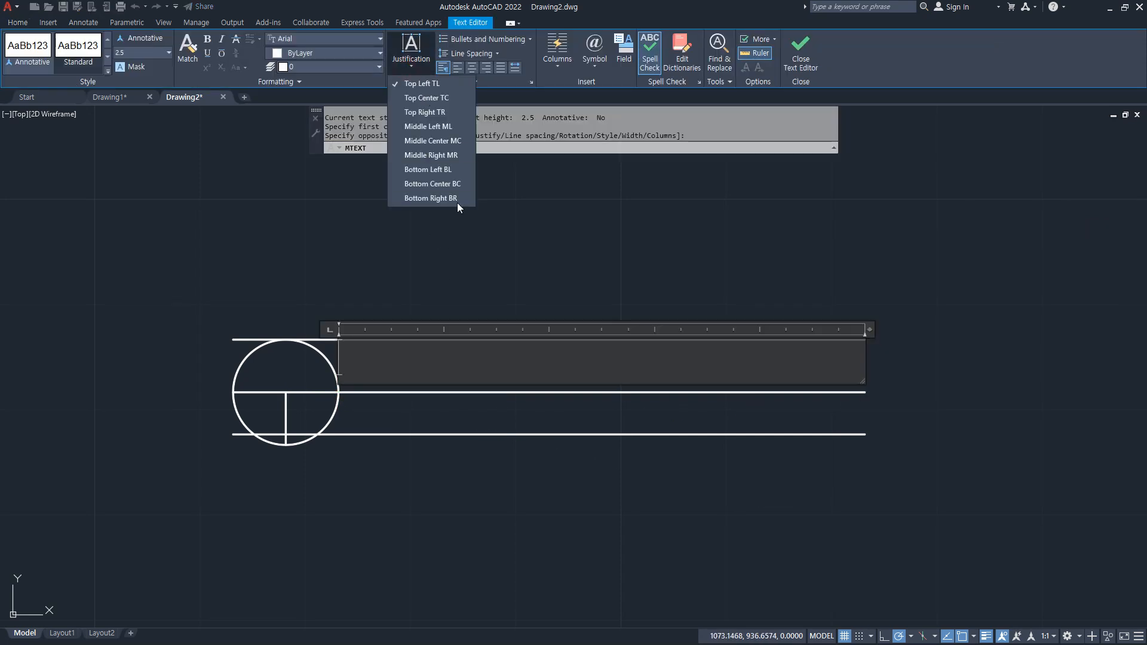
left_click(442, 100)
type("TOP")
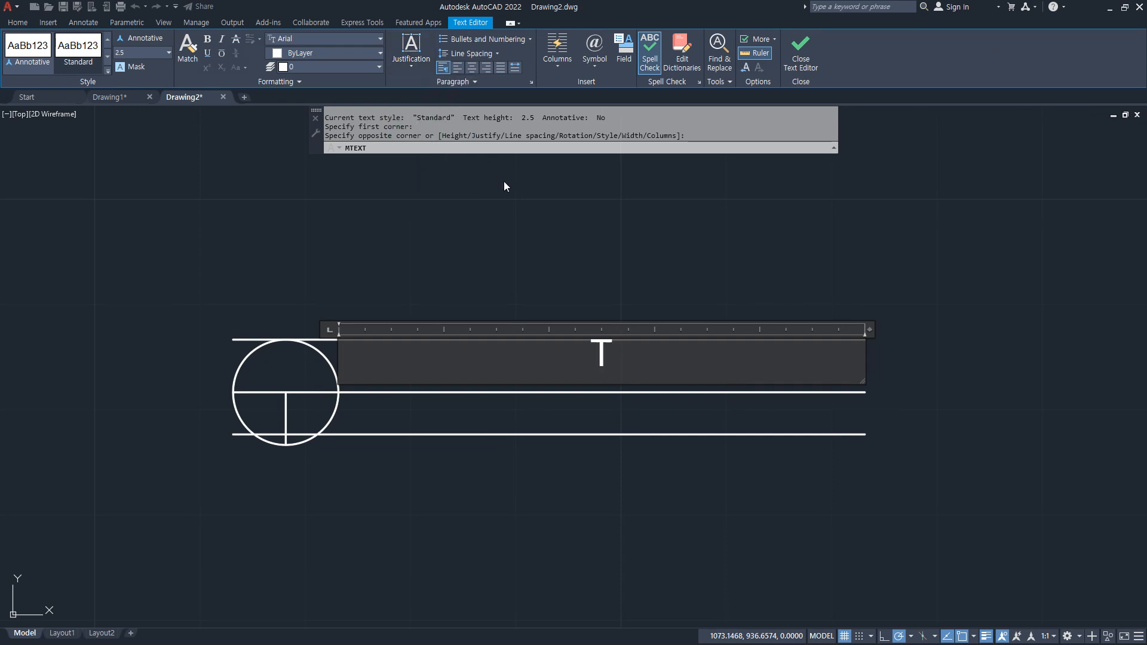
left_click(504, 181)
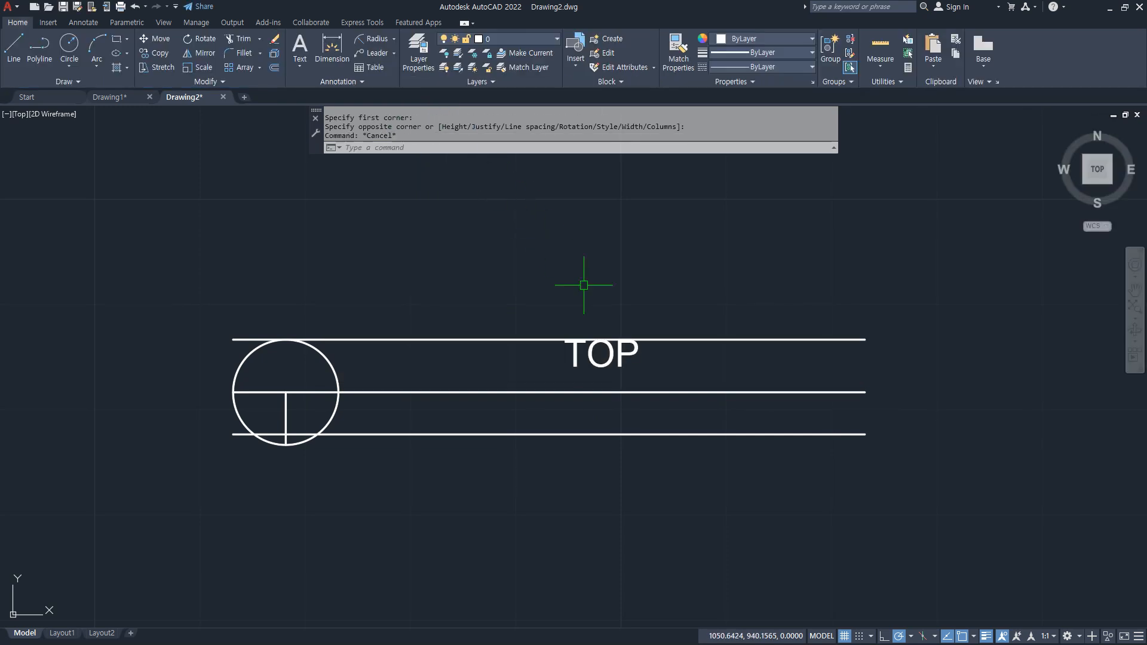
- Set the height of the TOP text to 4 and erase the upper guide line
double_click(582, 366)
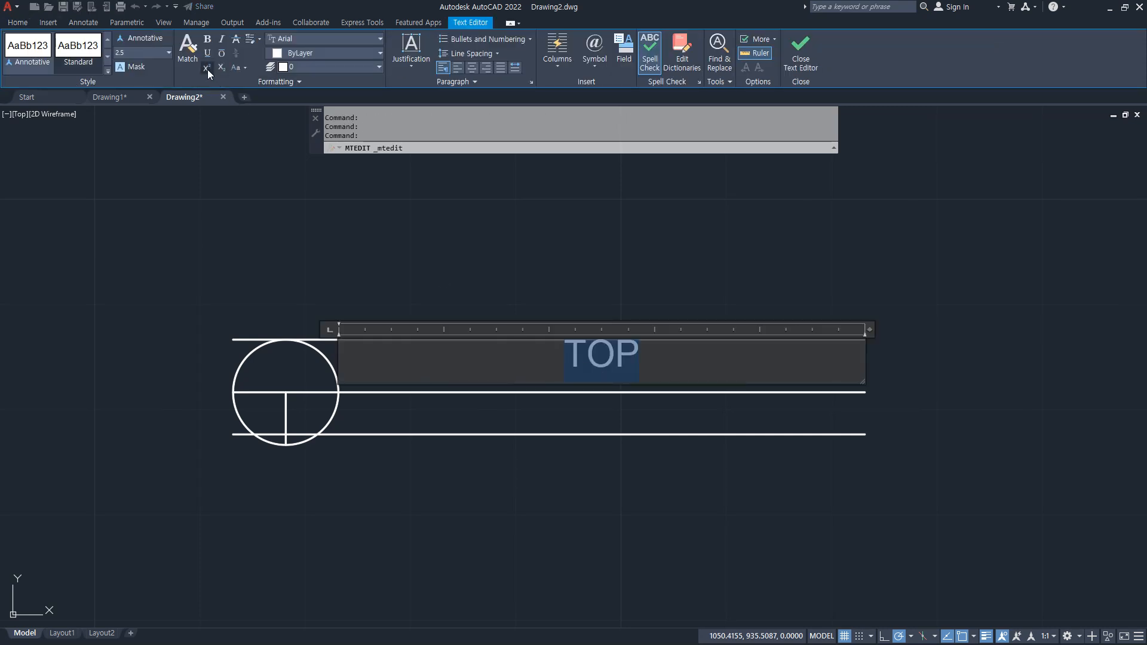
key("Return")
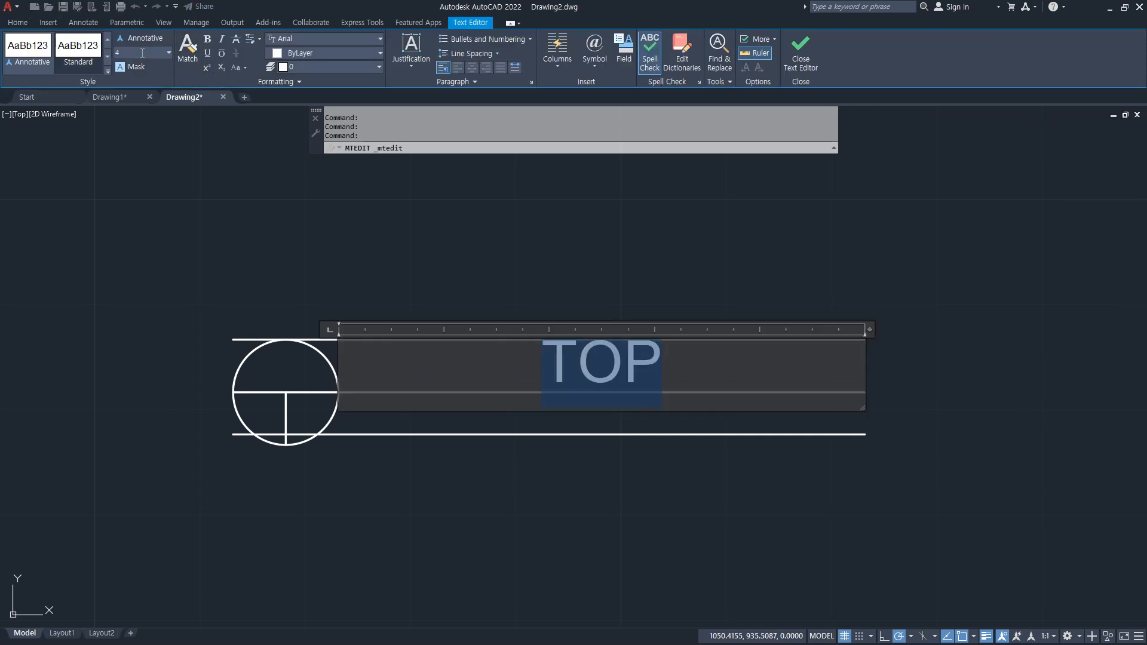
key("Escape")
key("Escape")
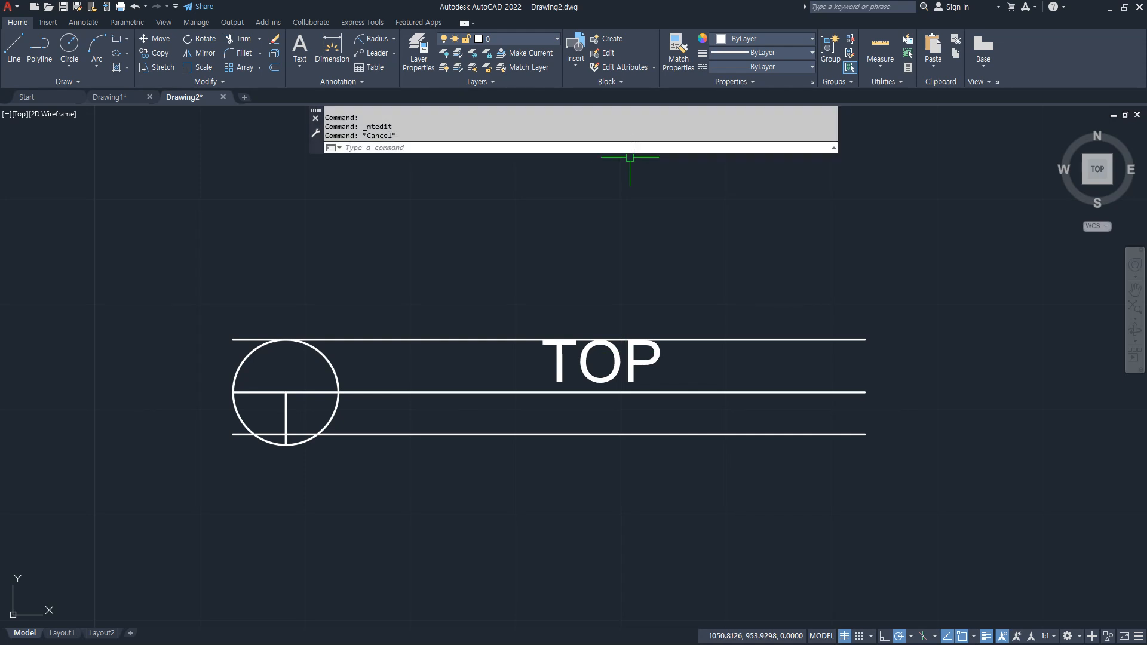
left_click(732, 339)
type("e")
key("Return")
- Add the text SCALE 1/4 with Bottom Right justification below the title line and erase the lower guide line
type("t")
key("Return")
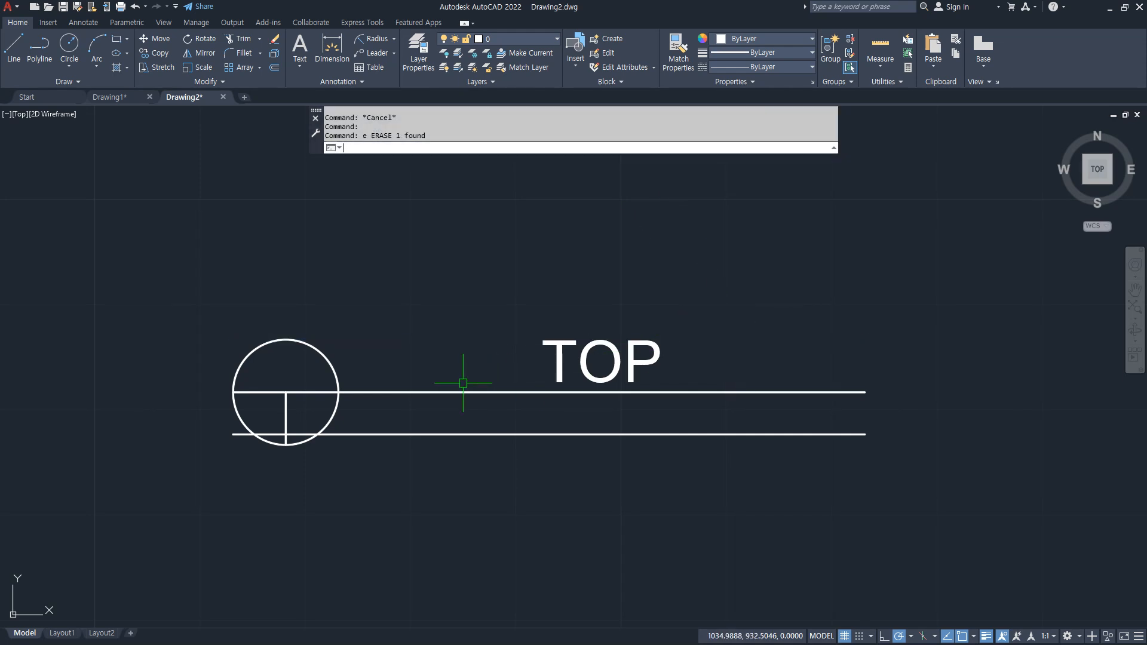
left_click(338, 393)
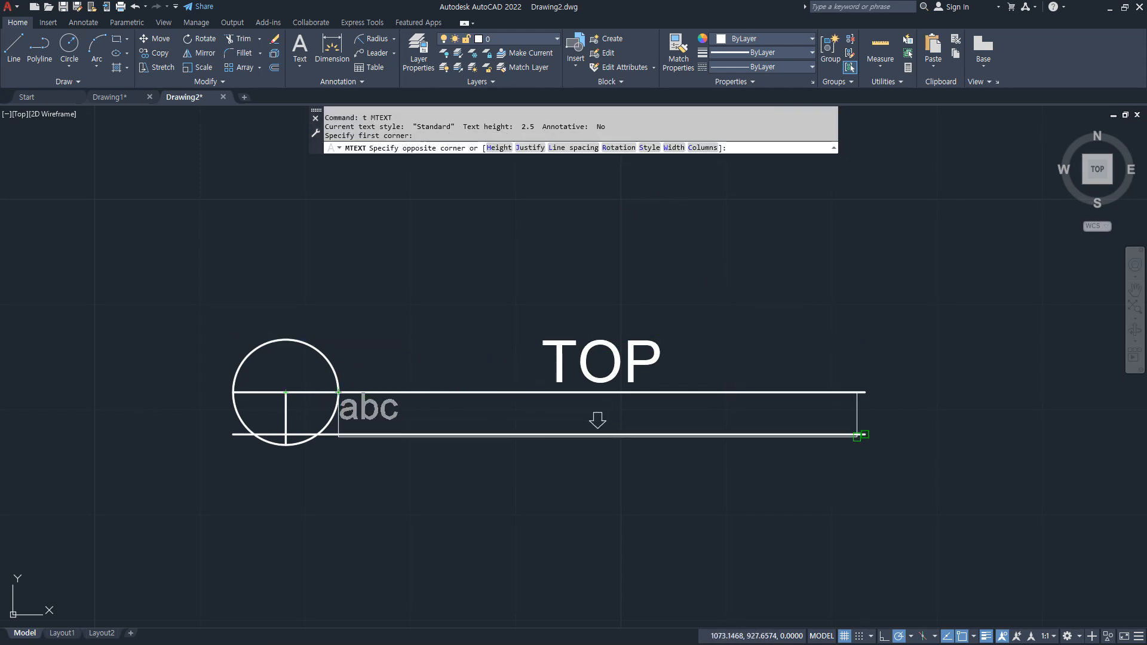
left_click(866, 434)
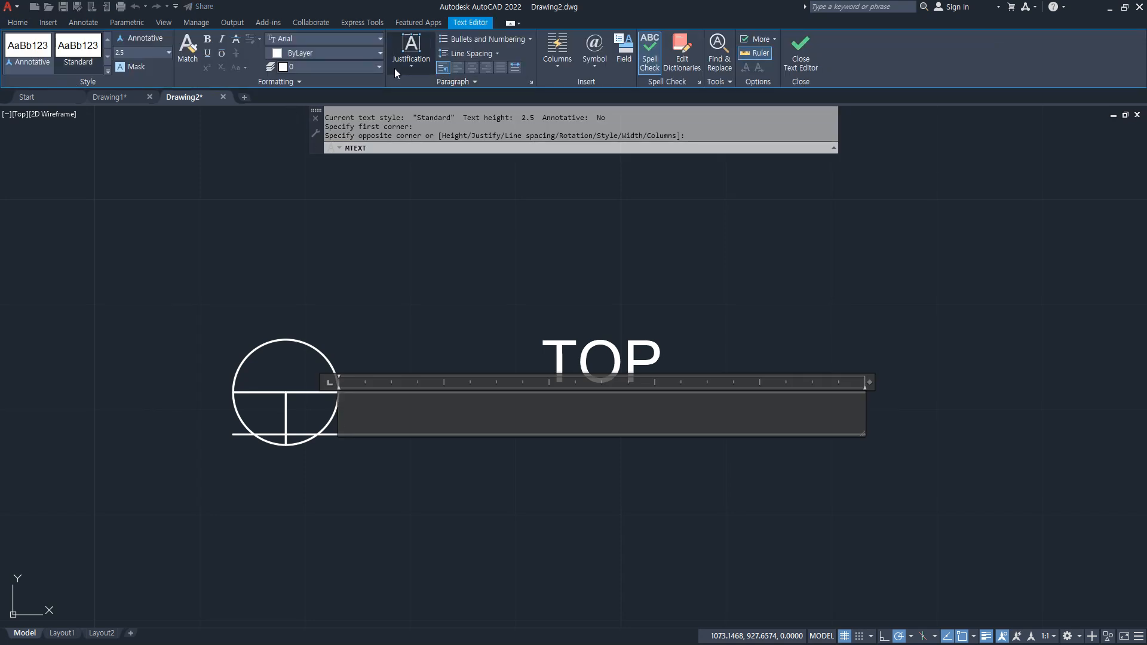
left_click(394, 68)
left_click(406, 206)
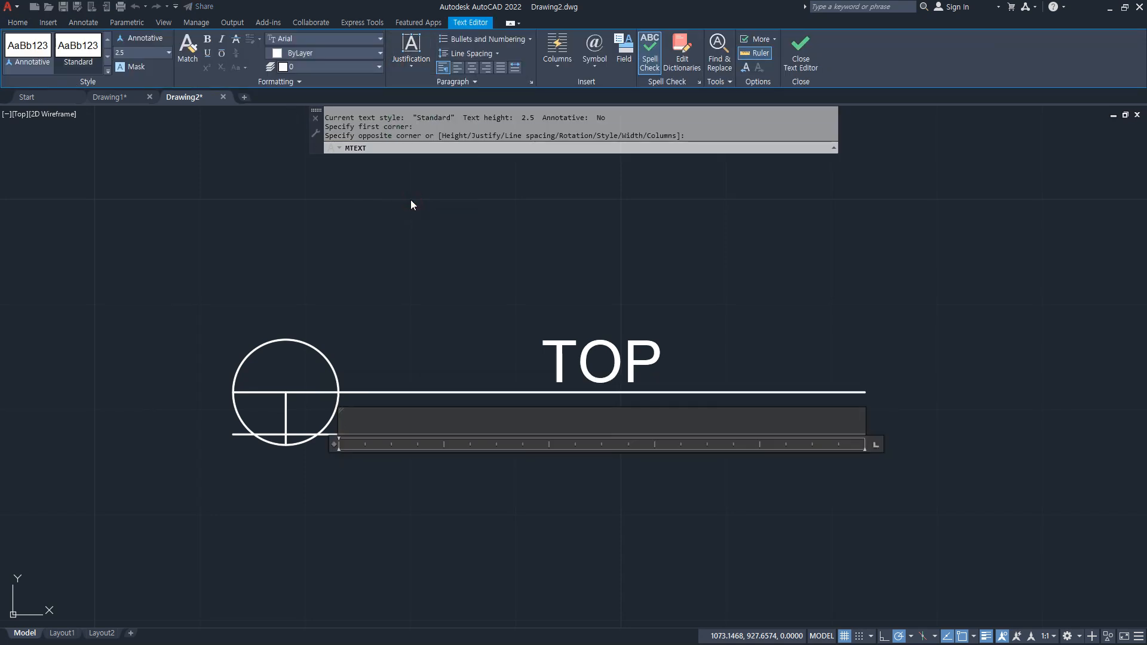
type("SCALE 1")
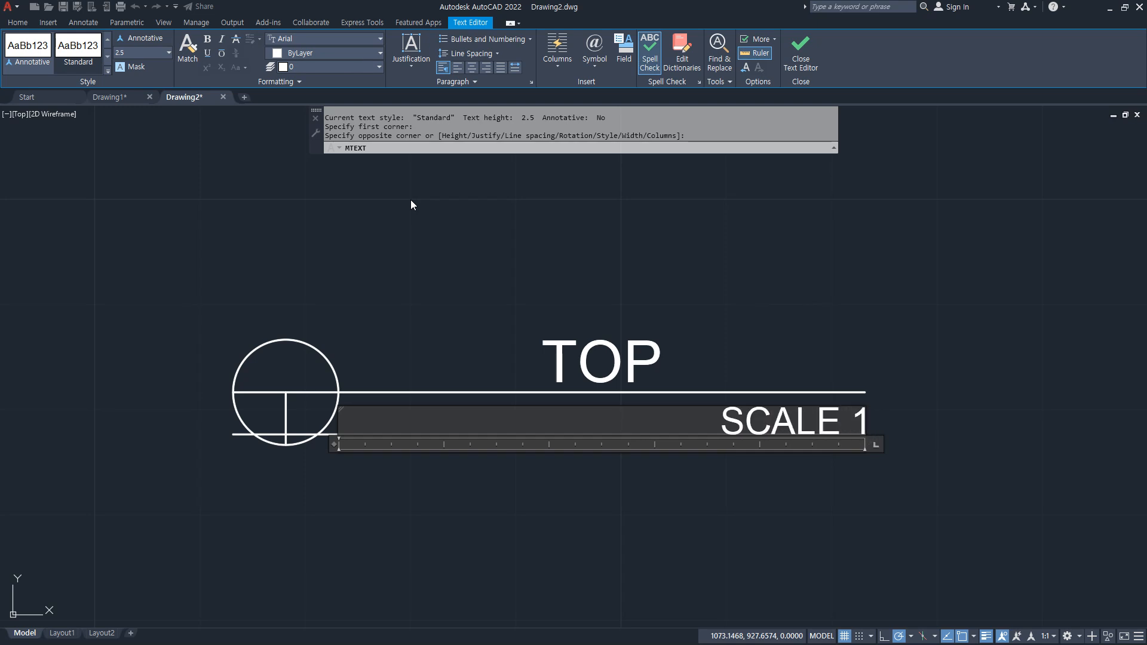
type("/4")
left_click(410, 199)
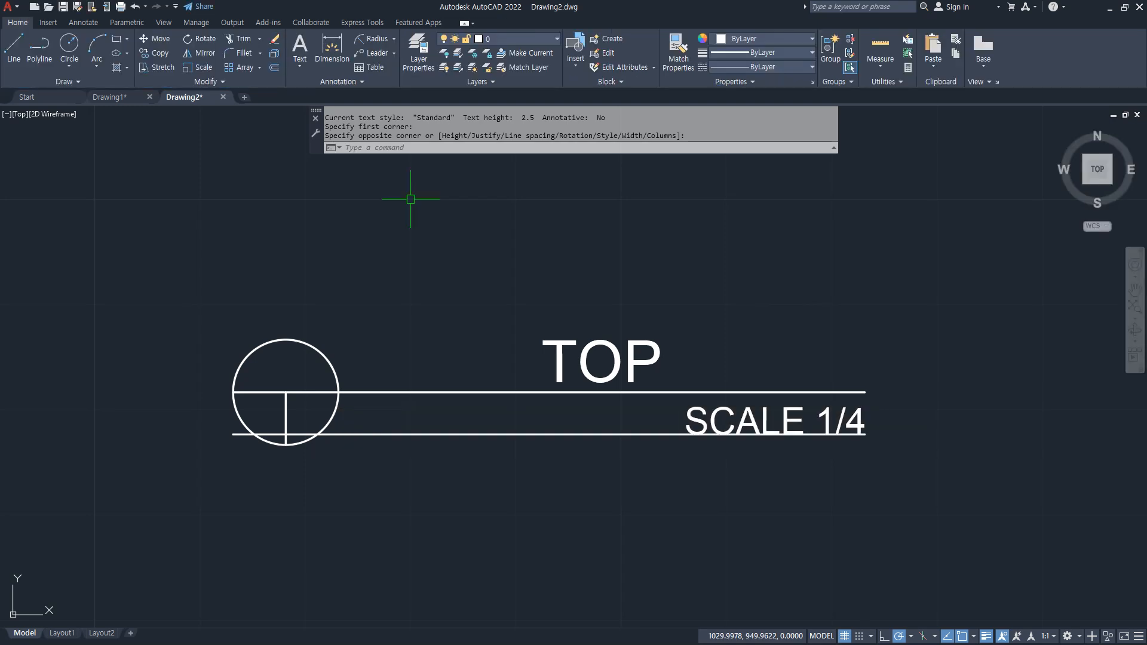
left_click(566, 434)
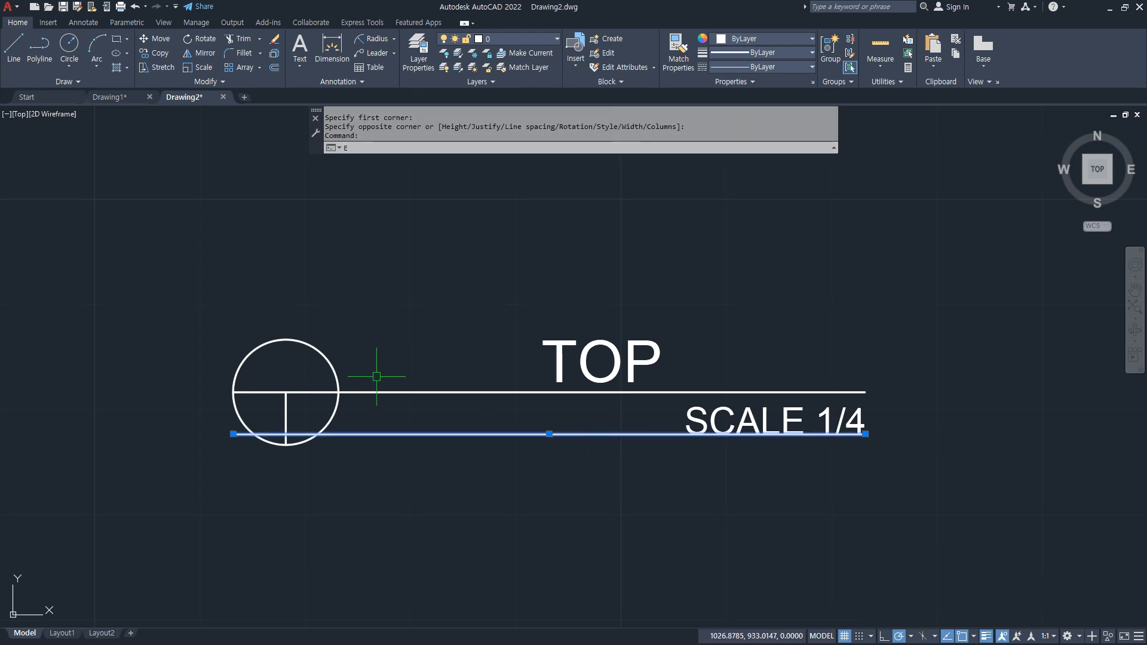
key("Return")
- Scale the complete view title by a factor of 4 about the midpoint of its horizontal line
scroll(376, 376, "down", 8)
type("SC")
key("Return")
left_click(556, 434)
left_click(384, 345)
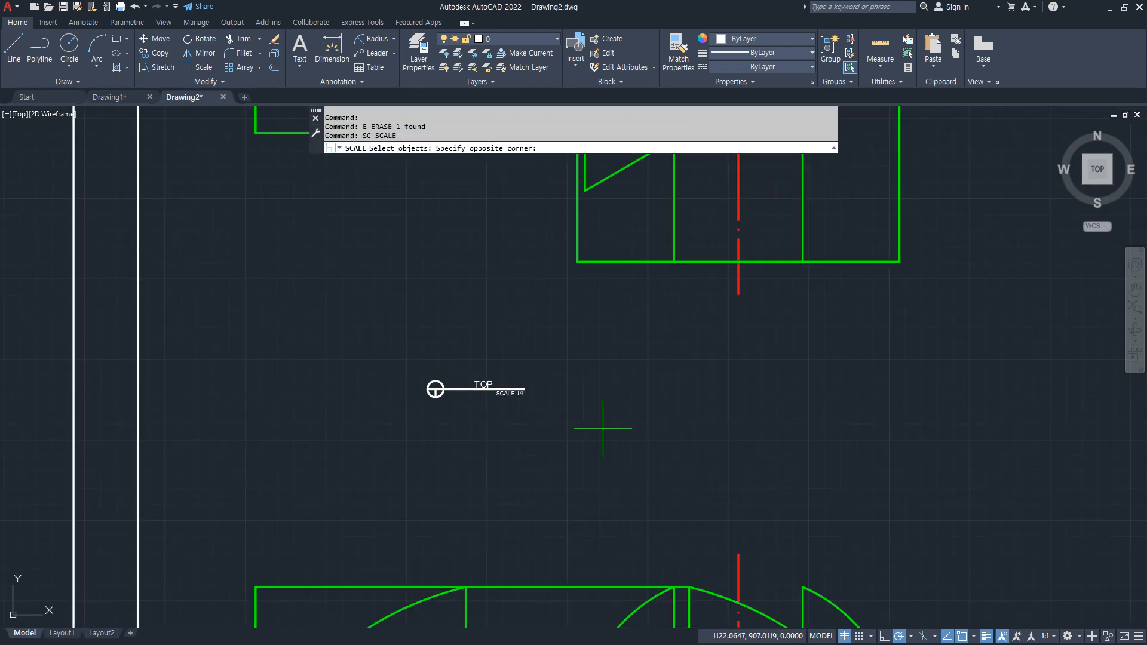
key("Return")
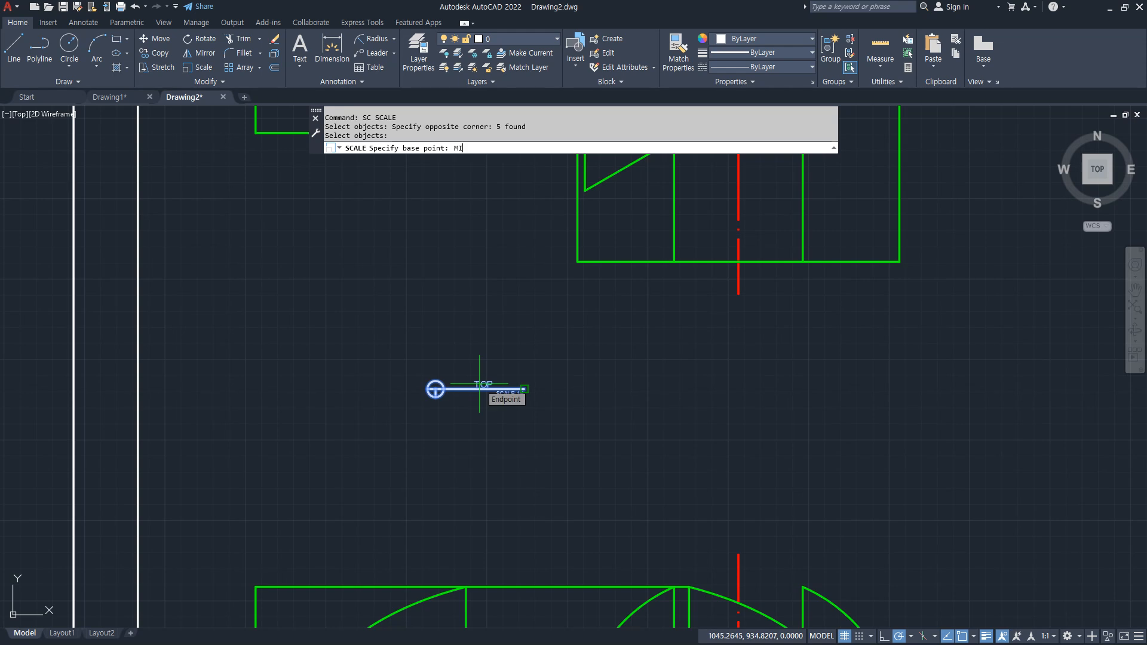
left_click(476, 389)
type("4")
key("Return")
- Move the enlarged view title to the right and slightly down, beneath the top view
type("M")
key("Return")
left_click(737, 440)
left_click(240, 341)
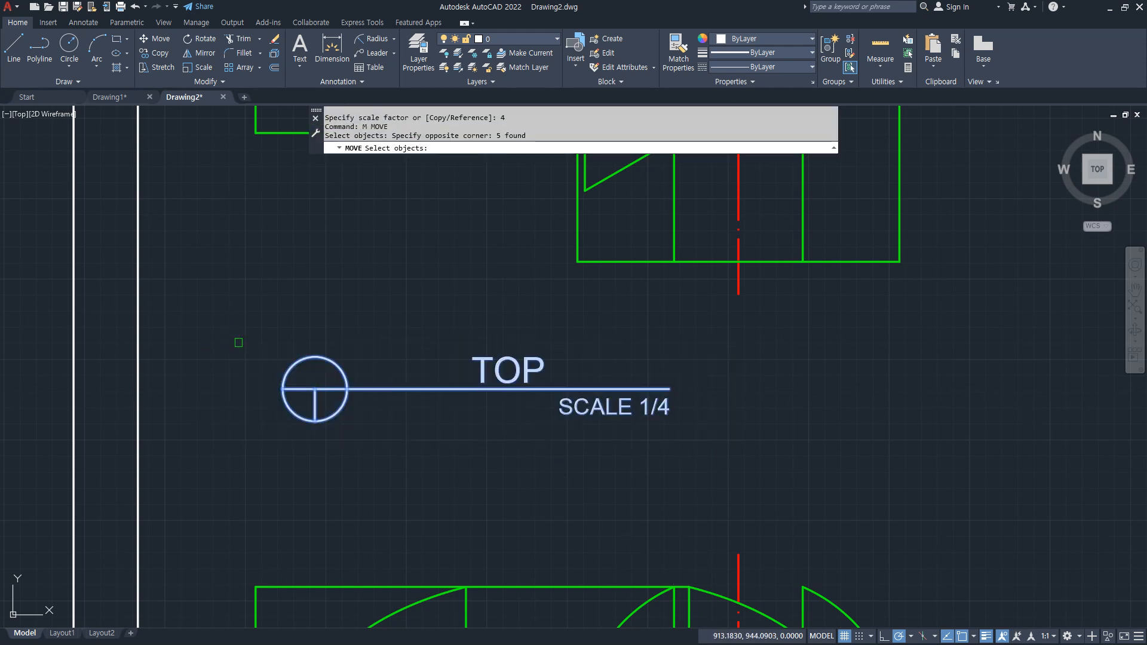
key("Return")
left_click(386, 430)
left_click(527, 442)
- Shift the view title slightly left to centre it below the top view
scroll(526, 430, "down", 5)
key("Return")
left_click(630, 401)
left_click(362, 345)
key("Return")
left_click(569, 391)
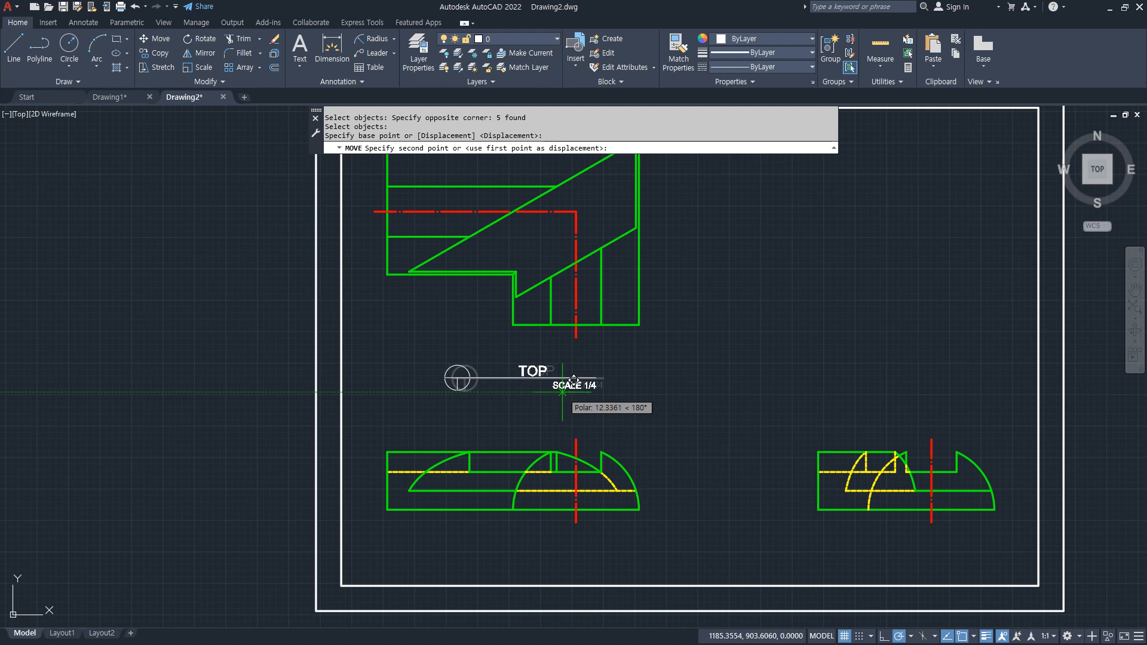
left_click(564, 392)
- Copy the TOP view title straight down to just below the front view
type("co")
key("Return")
left_click(608, 395)
left_click(344, 349)
key("Return")
left_click(506, 404)
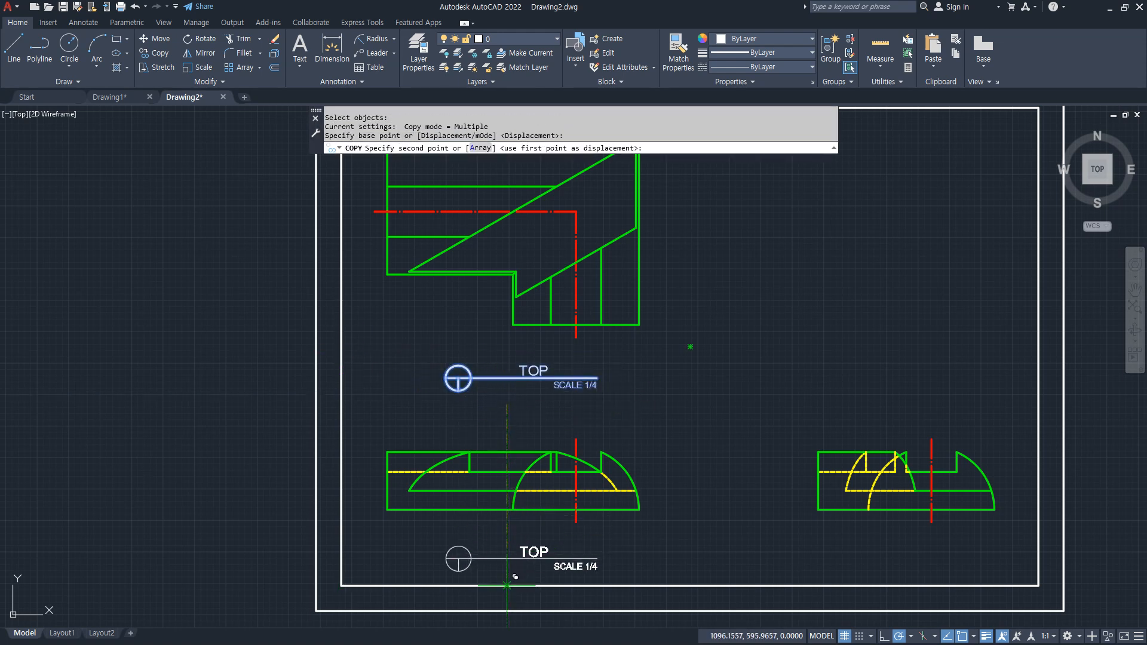
left_click(515, 577)
key("Return")
- Copy the view title beneath the front view horizontally to just below the side view
key("Return")
left_click(410, 536)
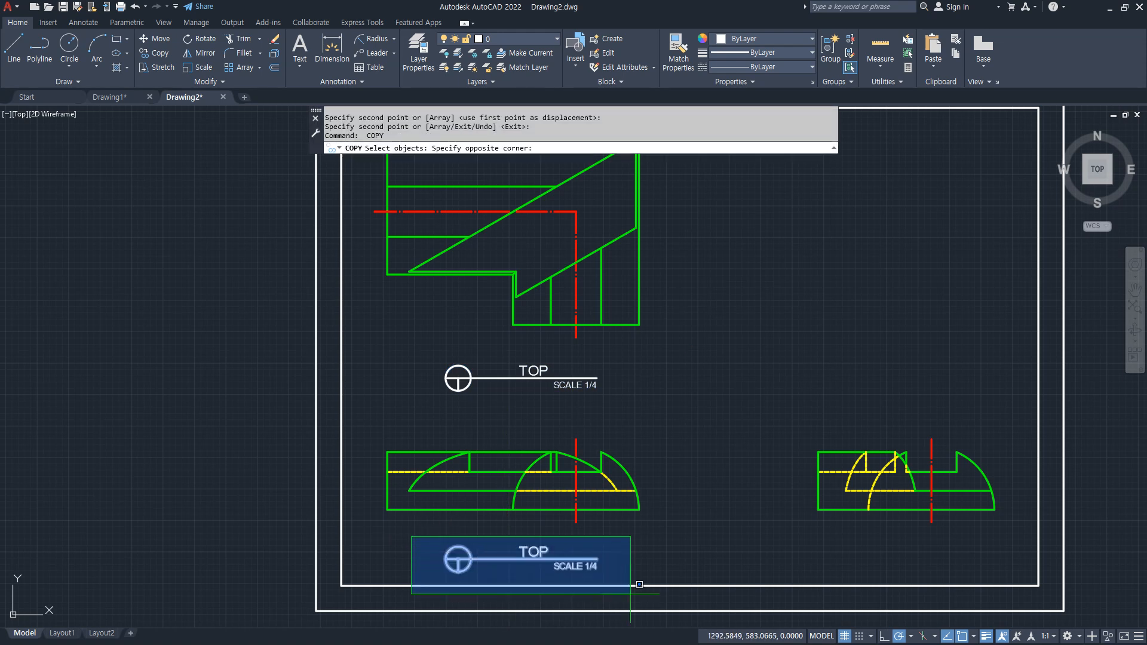
left_click(623, 585)
key("Return")
left_click(618, 562)
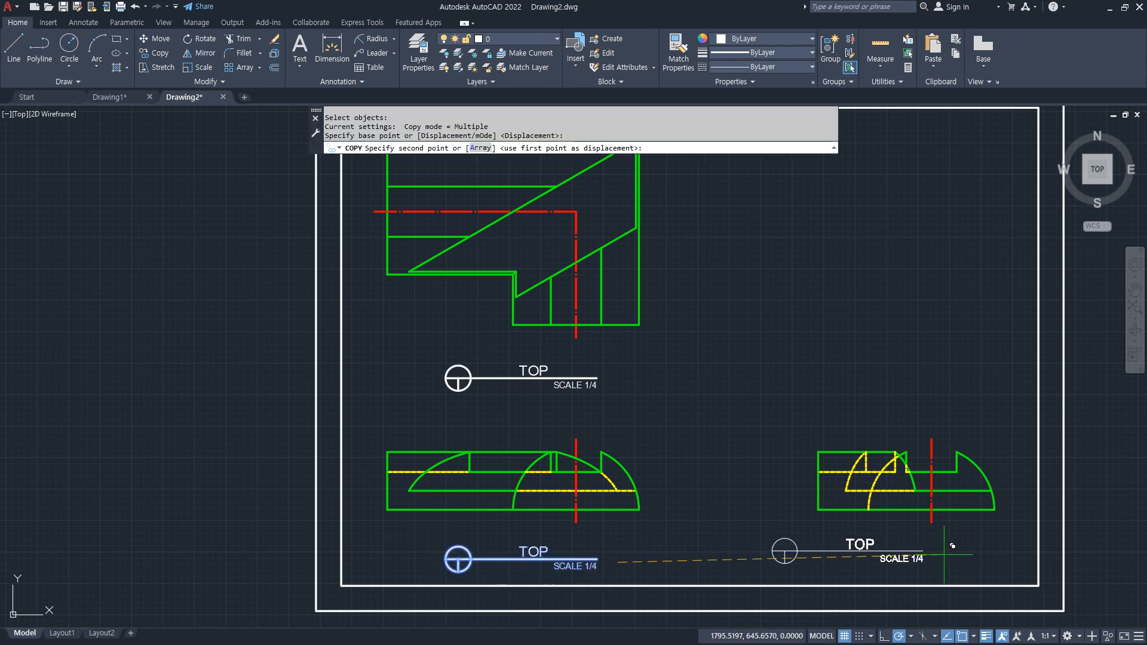
left_click(1007, 562)
scroll(794, 482, "down", 2)
middle_click_drag(740, 359, 670, 330)
key("Escape")
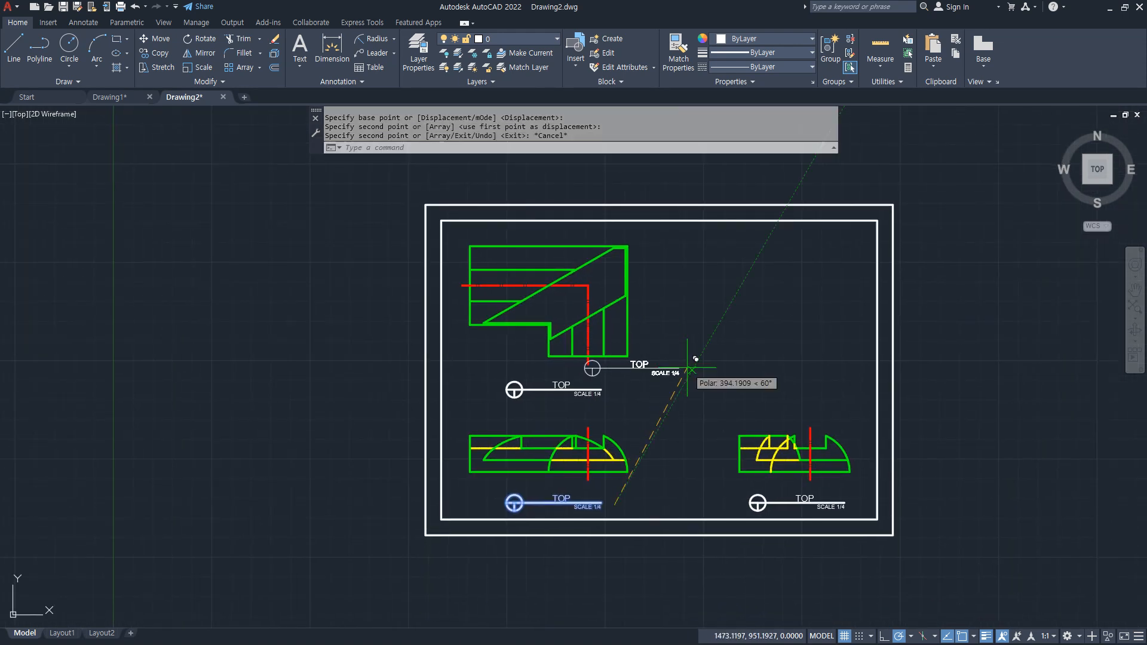
type("m")
key("Return")
left_click(985, 383)
left_click(827, 328)
key("Return")
left_click(973, 303)
key("Escape")
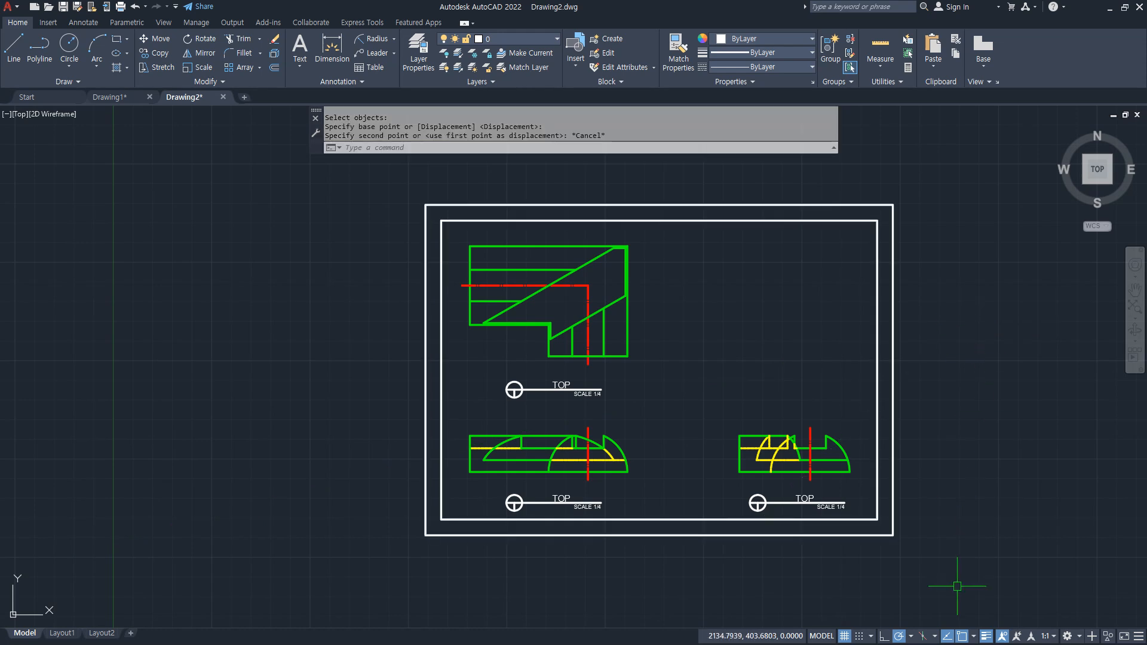
- Set polar tracking to 90-degree increments and move both sheet border rectangles slightly straight down
left_click(911, 637)
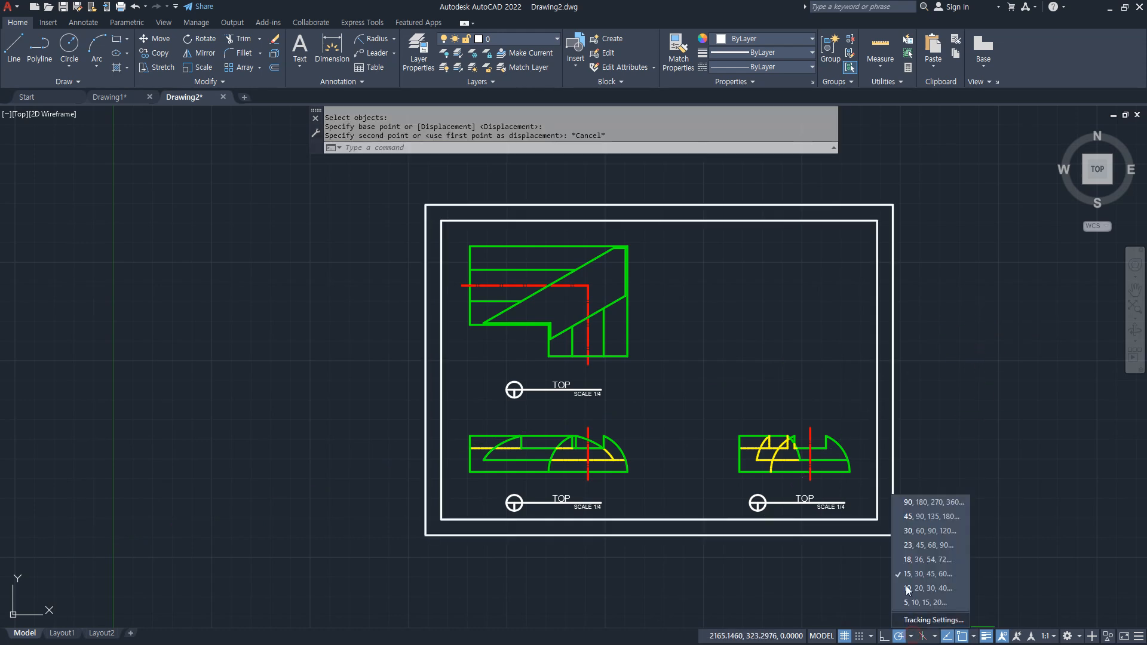
left_click(932, 500)
type("m")
key("Return")
left_click(921, 364)
left_click(854, 335)
key("Return")
left_click(959, 339)
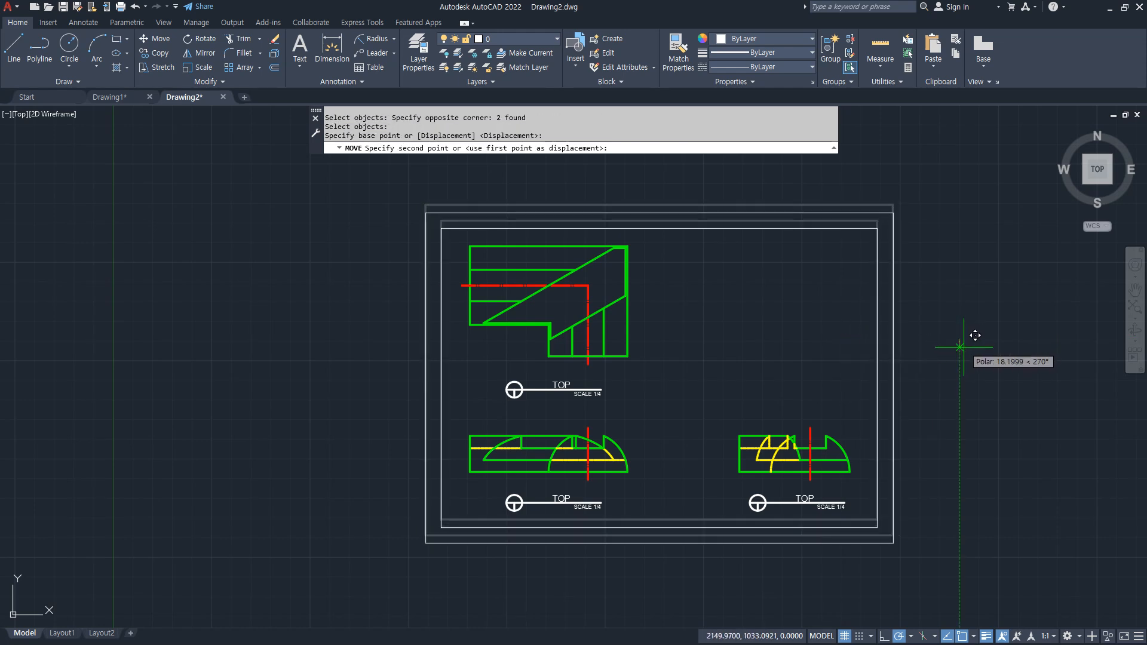
left_click(964, 346)
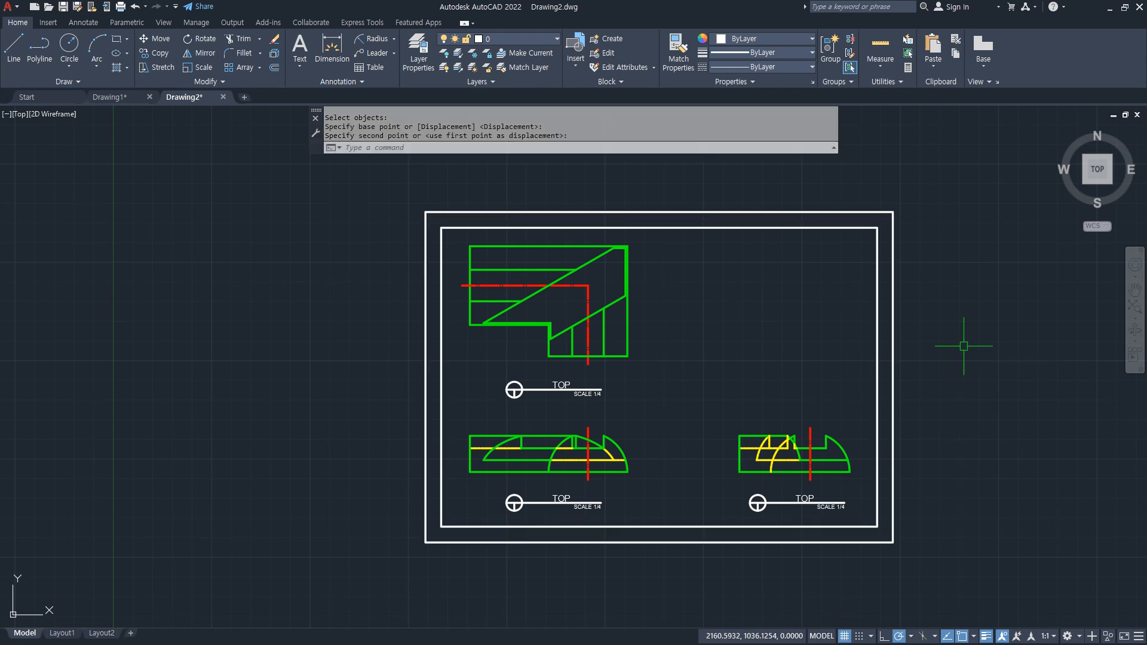
- Move the top view's geometry slightly straight down, leaving its title in place
key("space")
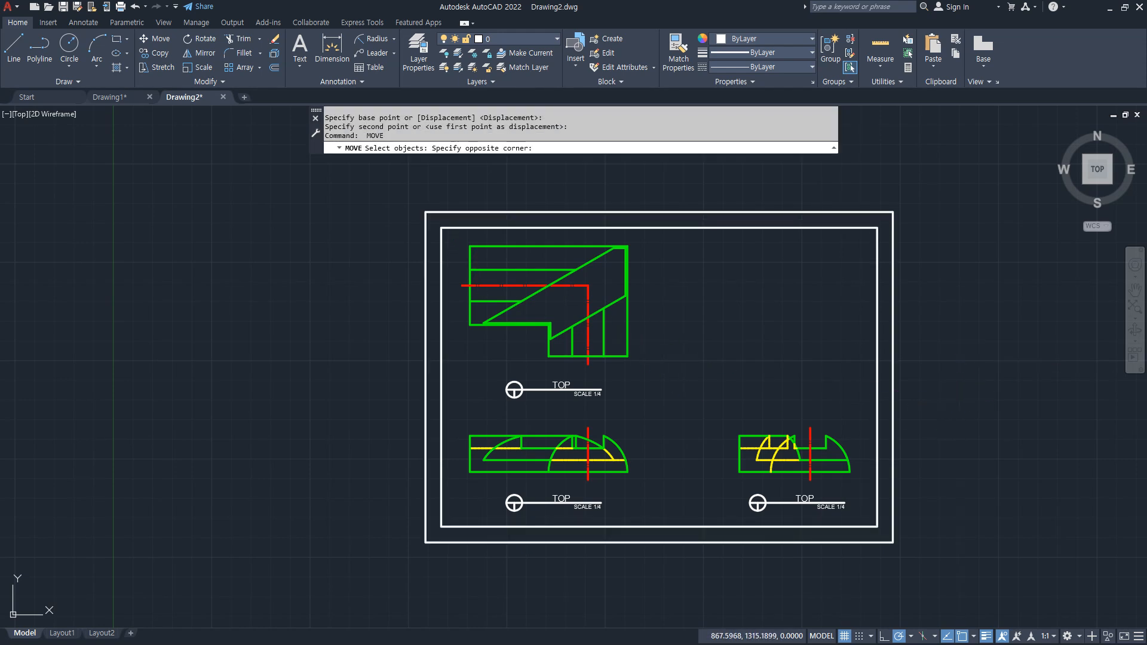
left_click(662, 352)
key("space")
left_click(673, 321)
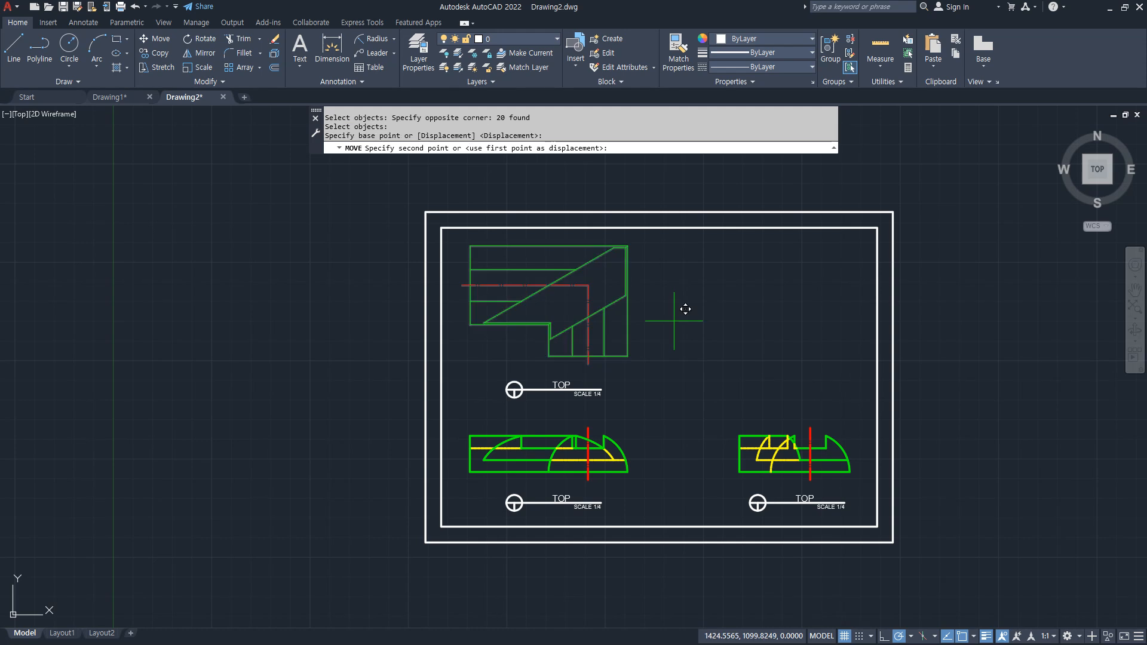
left_click(674, 329)
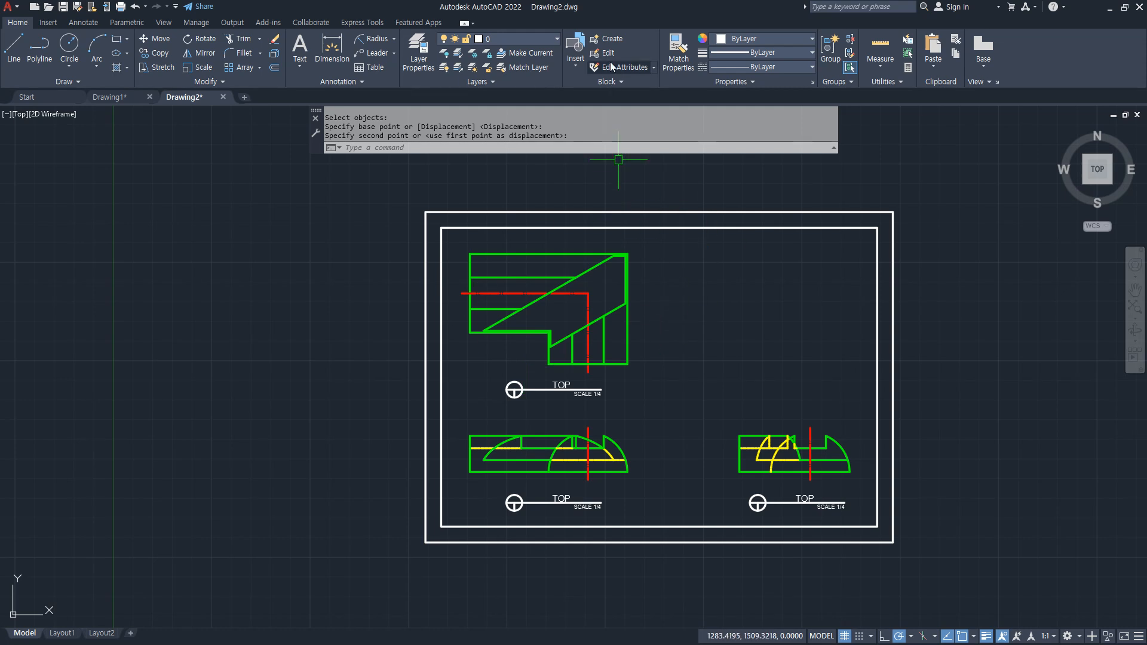
- Make the dim layer current
left_click(535, 47)
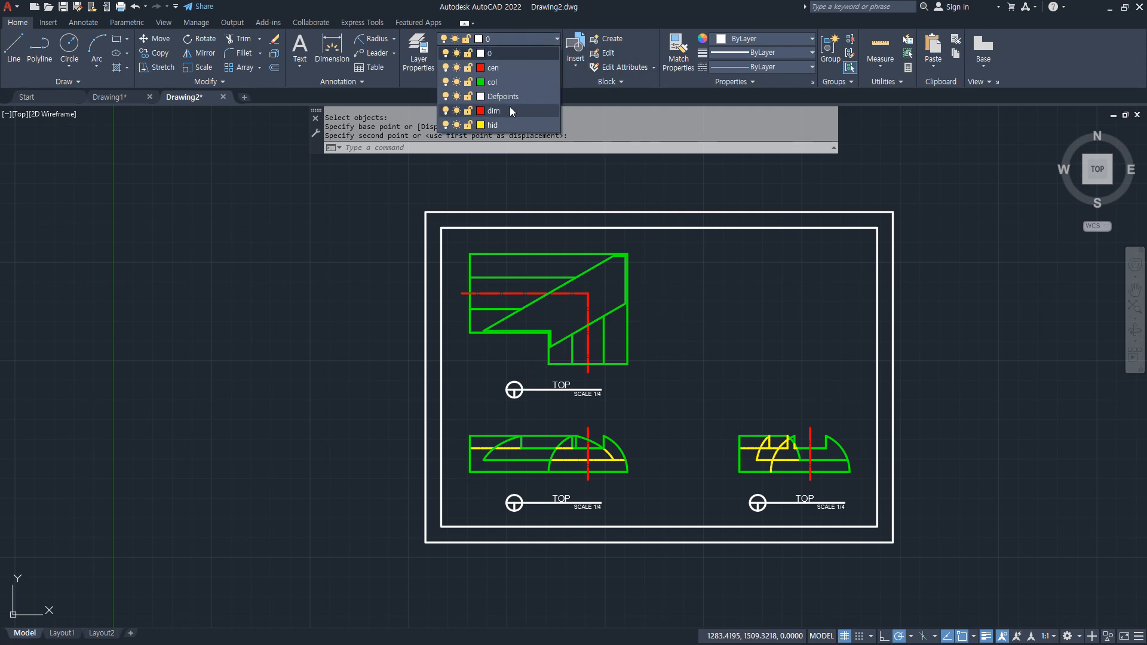
left_click(510, 108)
left_click(77, 24)
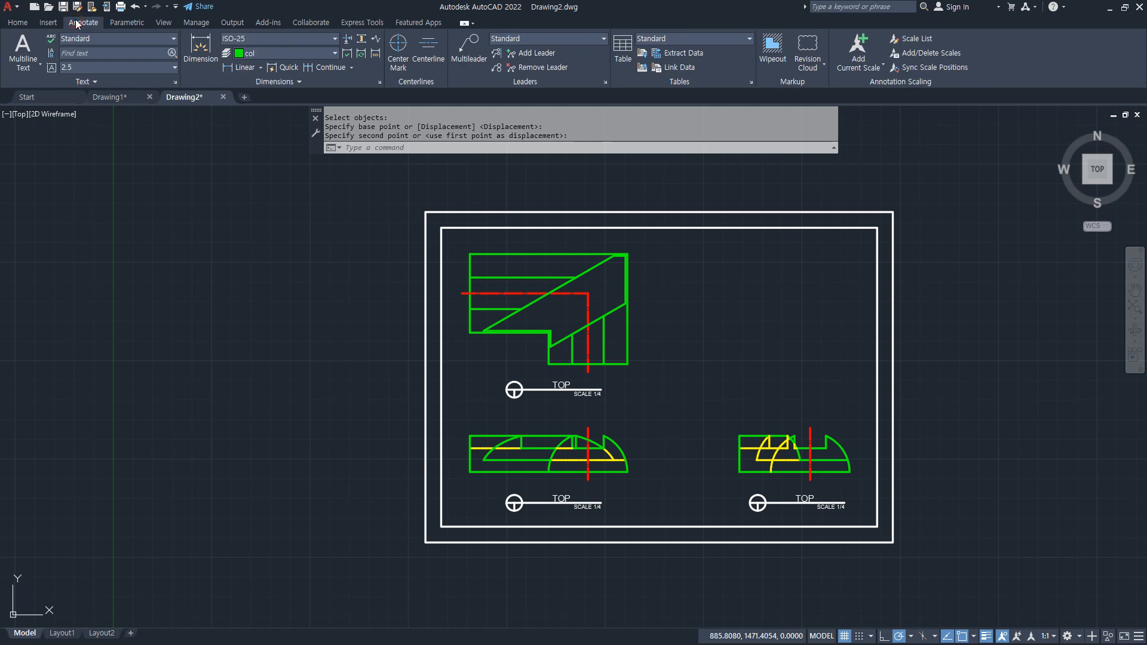
left_click(245, 67)
scroll(457, 215, "up", 2)
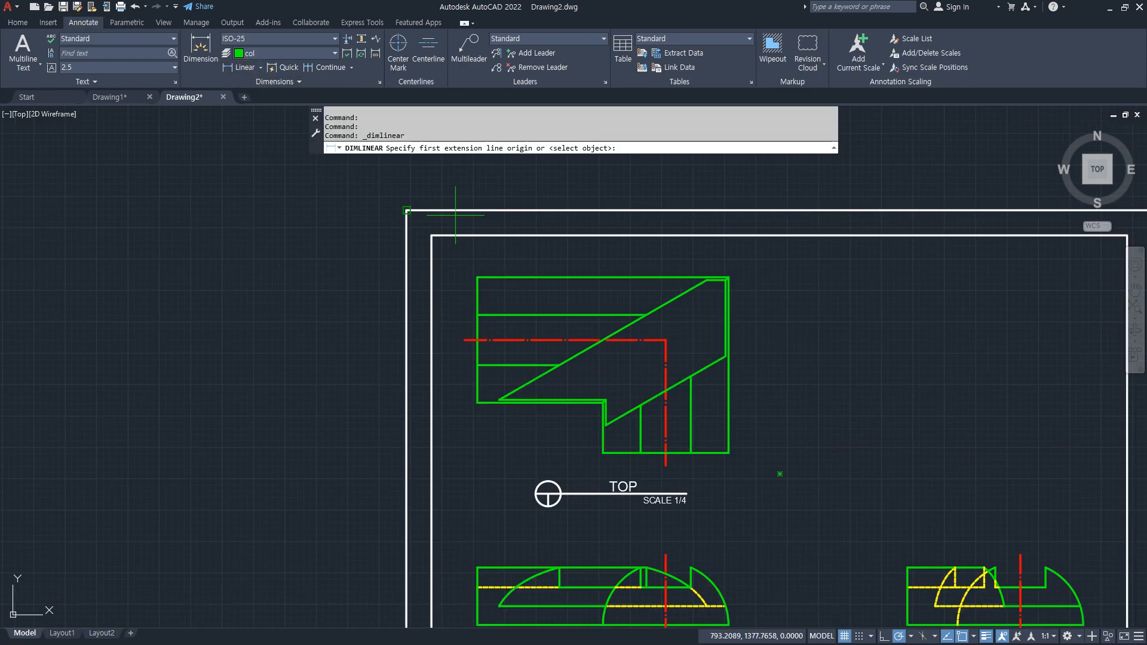
left_click(478, 277)
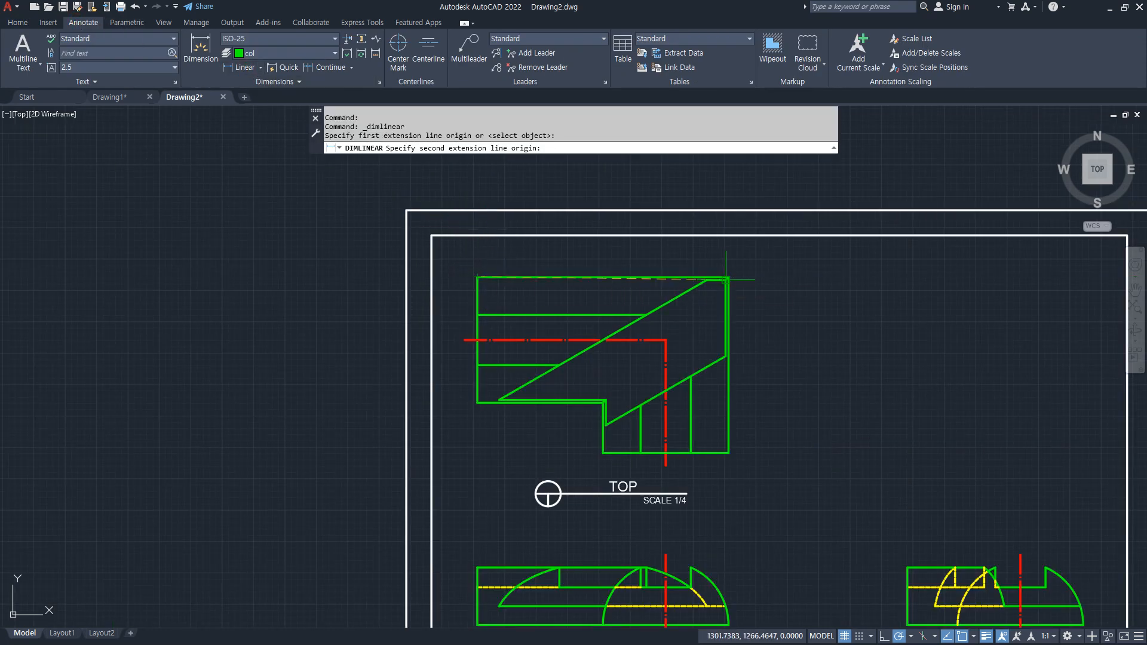
left_click(728, 277)
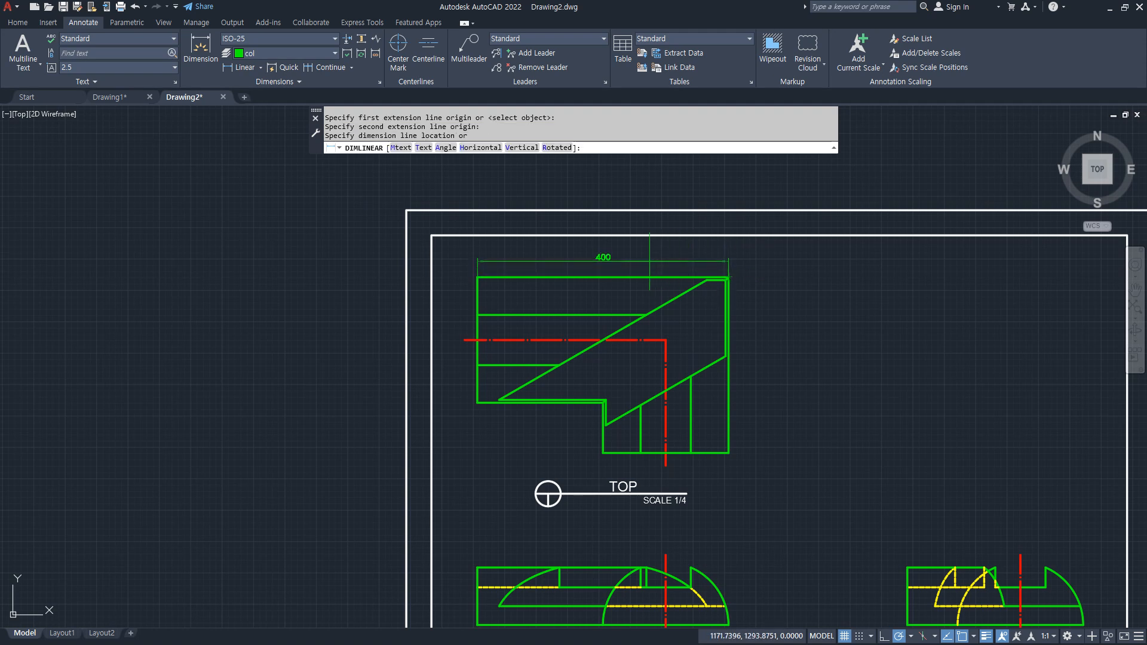
key("Escape")
key("Escape")
key("Escape")
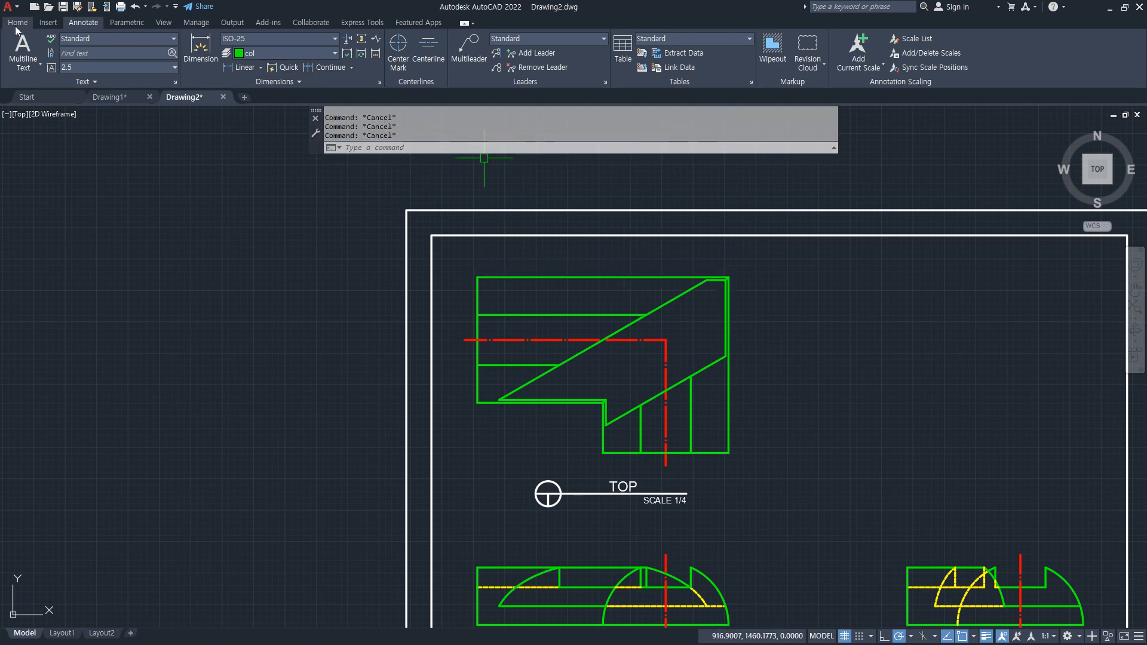
- Set the dimension layer override to Use Current so new dimensions go on the current layer
left_click(17, 24)
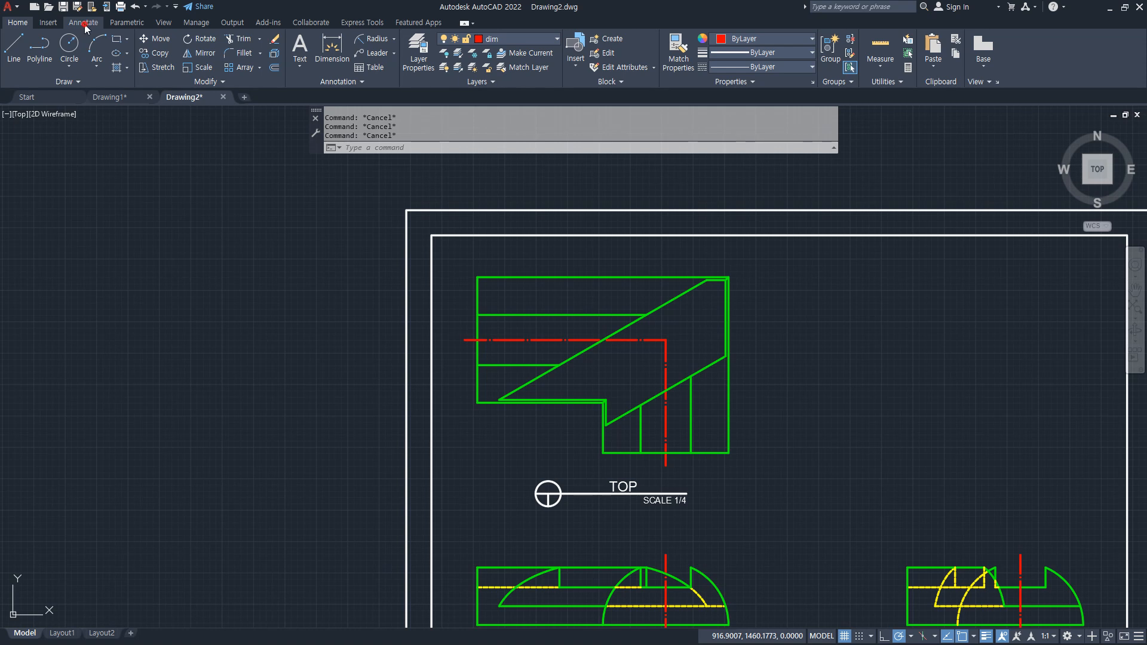
left_click(84, 23)
left_click(273, 51)
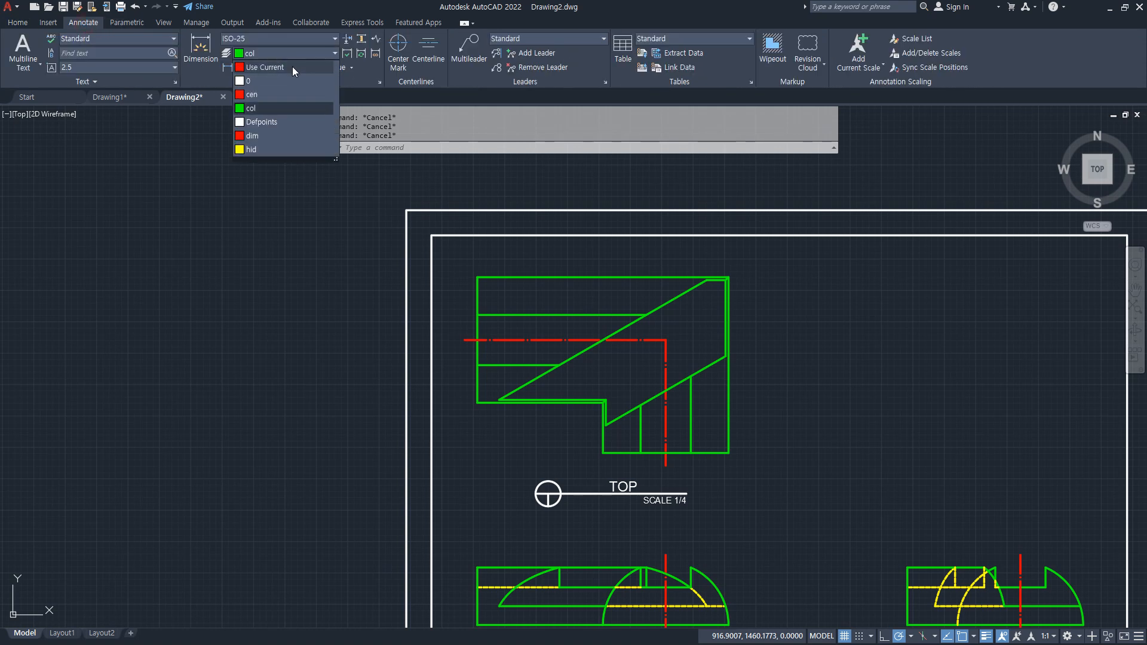
left_click(292, 66)
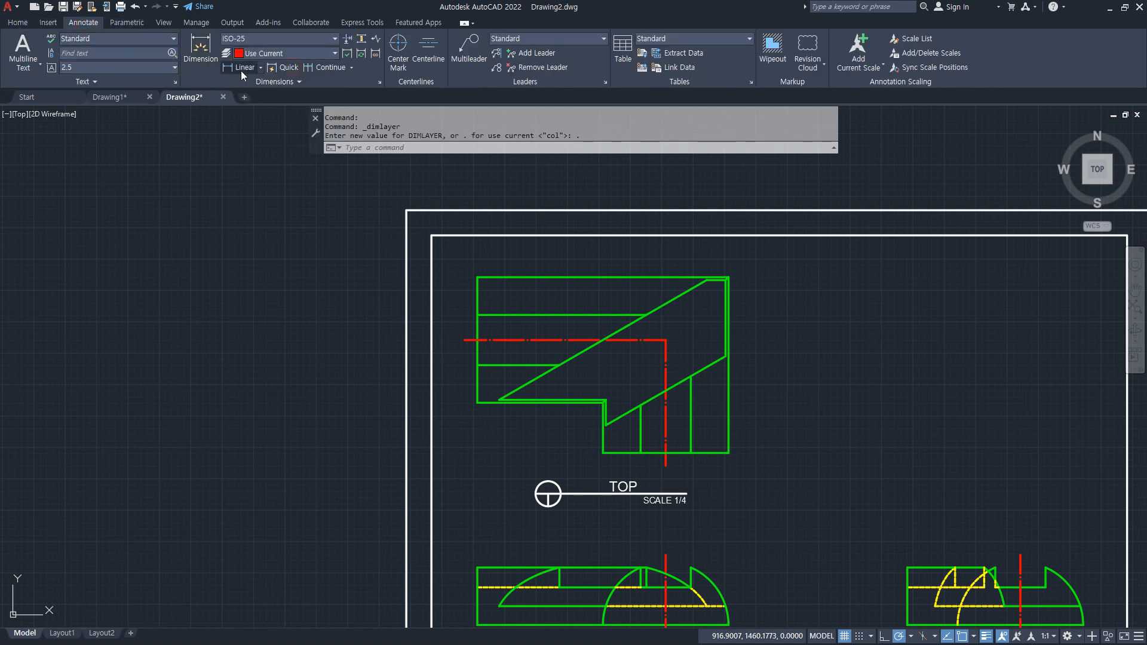
- Add a linear dimension for the top view's overall width, placed just above its upper edge
left_click(242, 70)
left_click(477, 276)
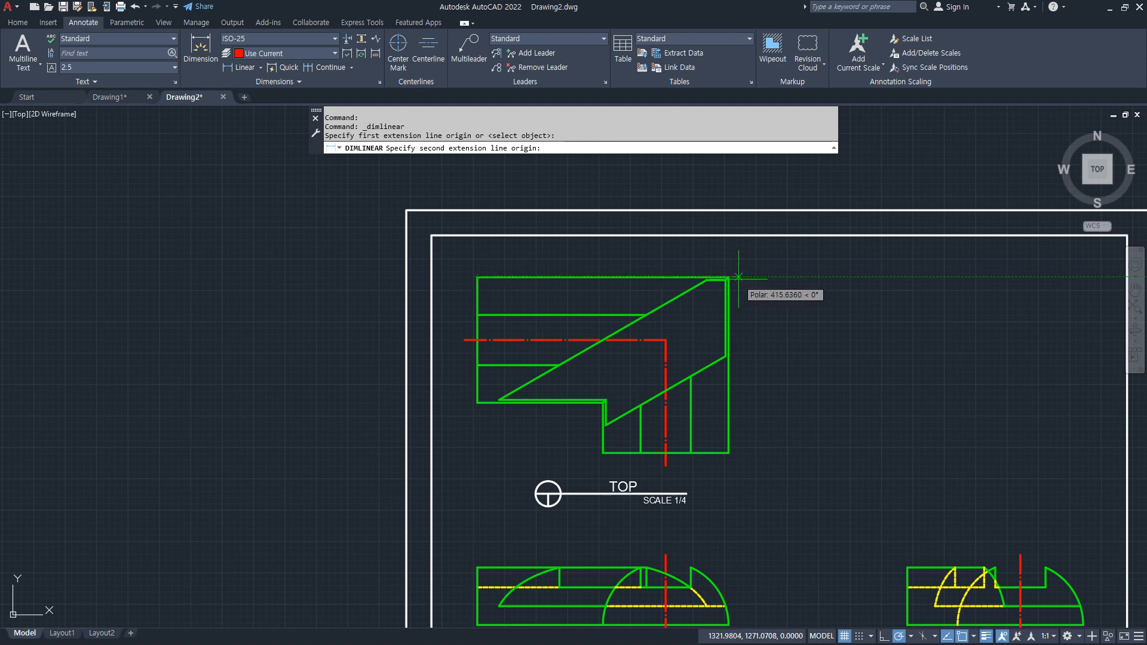
left_click(727, 278)
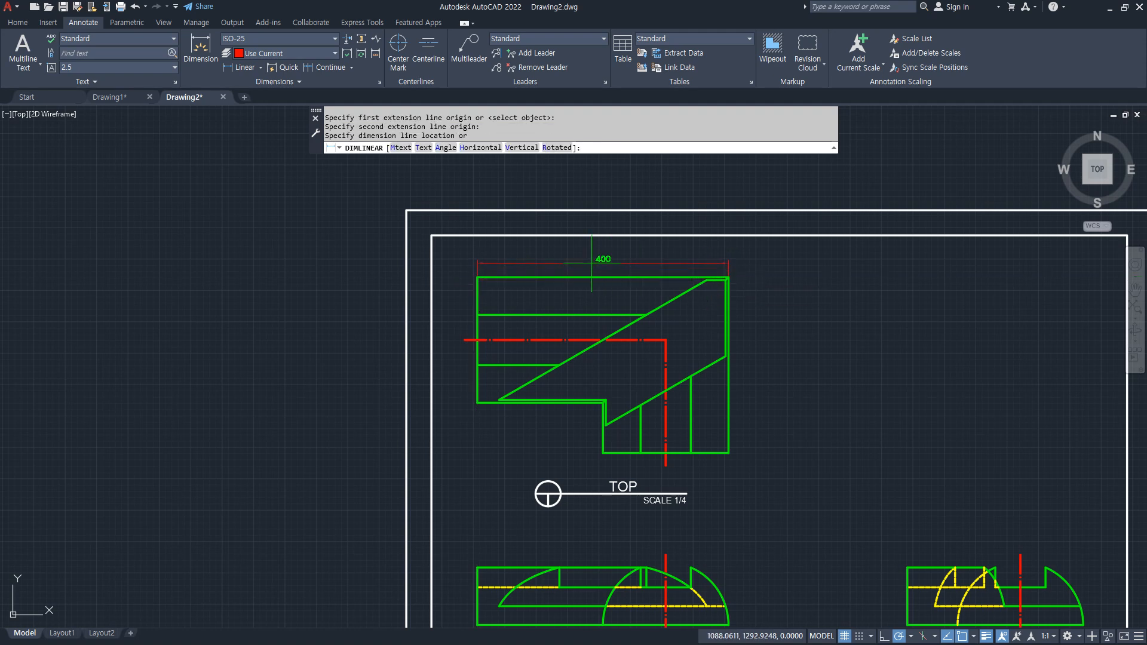
left_click(591, 263)
- Add a vertical linear dimension for the top view's overall height, placed to the right of the view
key("Return")
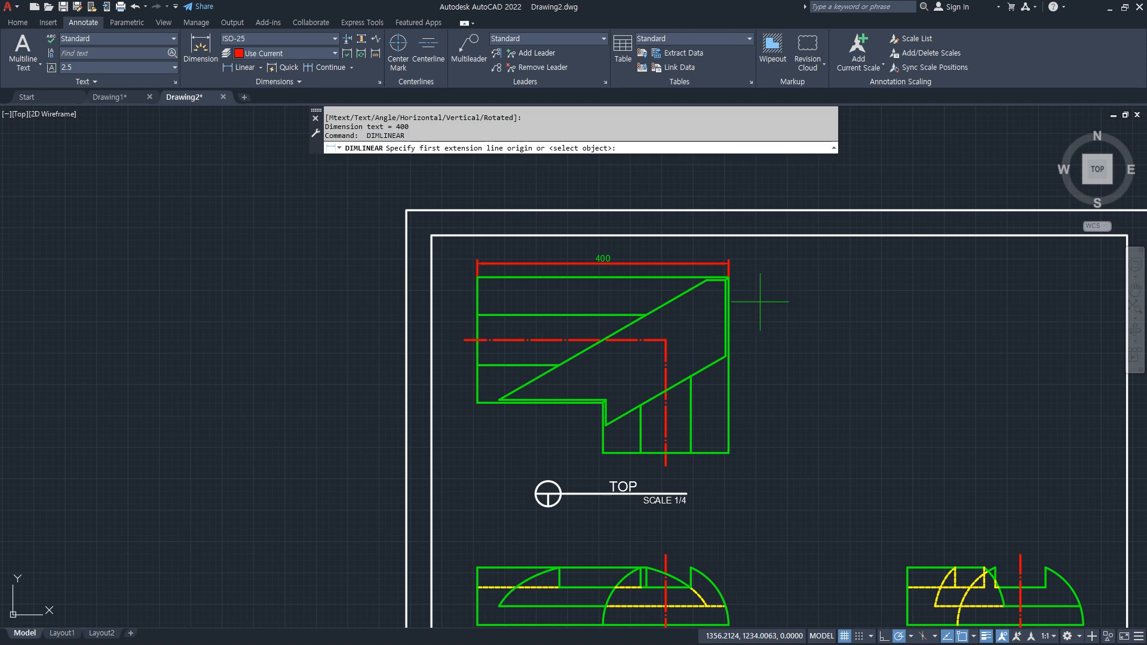
scroll(727, 281, "up", 5)
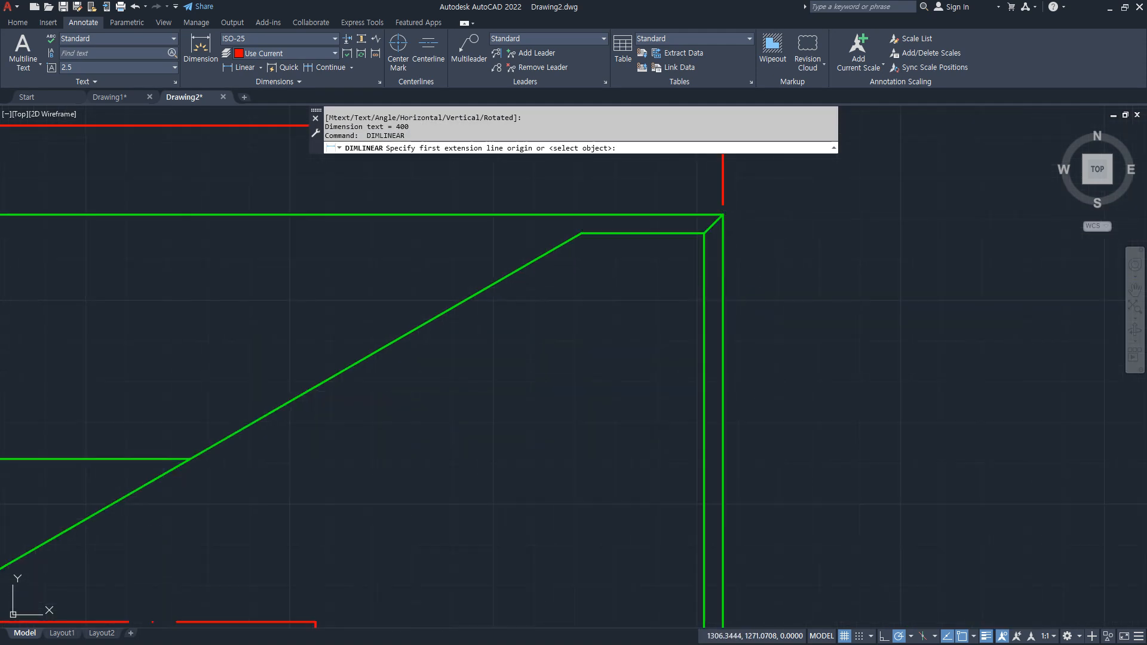
left_click(720, 222)
scroll(740, 226, "down", 3)
middle_click_drag(764, 349, 639, 207)
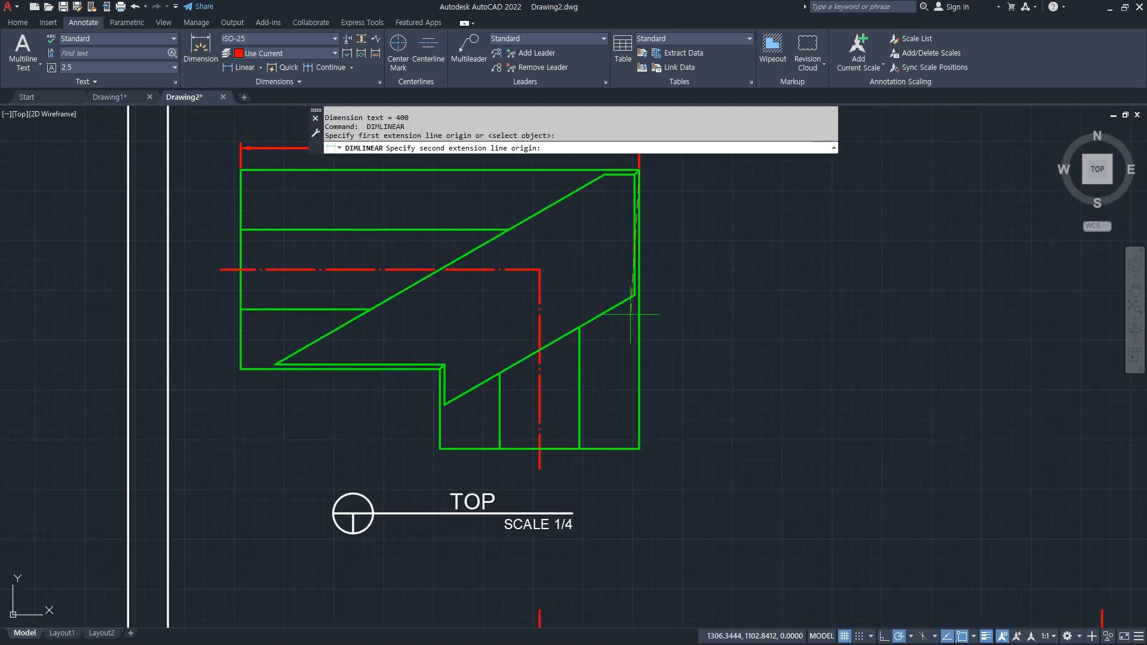
left_click(764, 591)
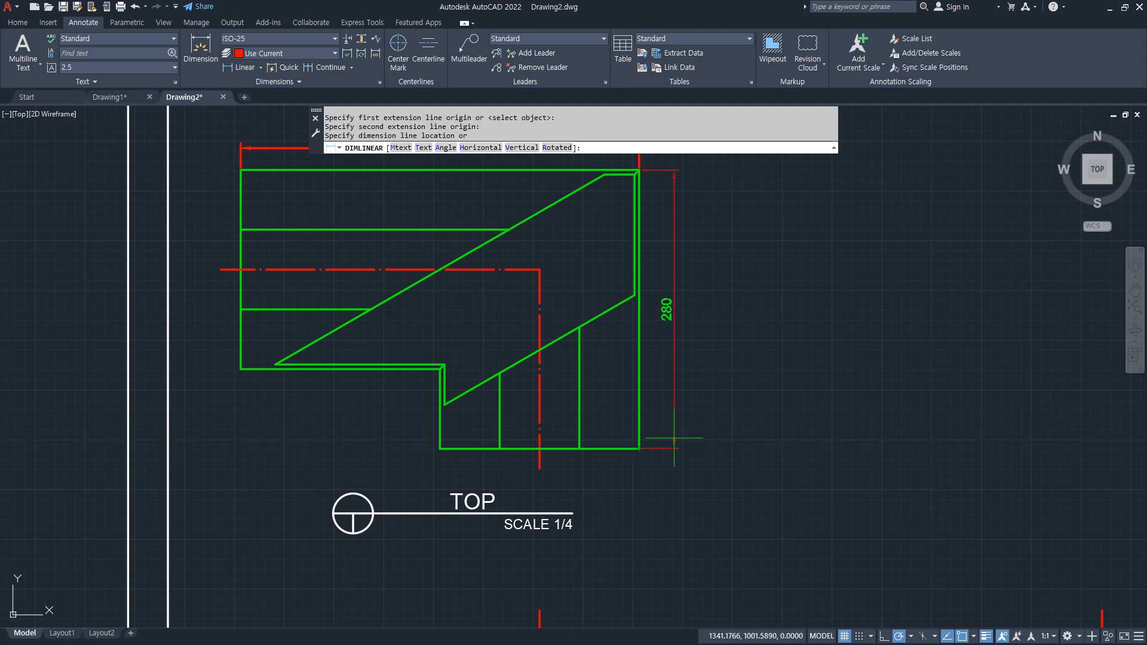
left_click(681, 435)
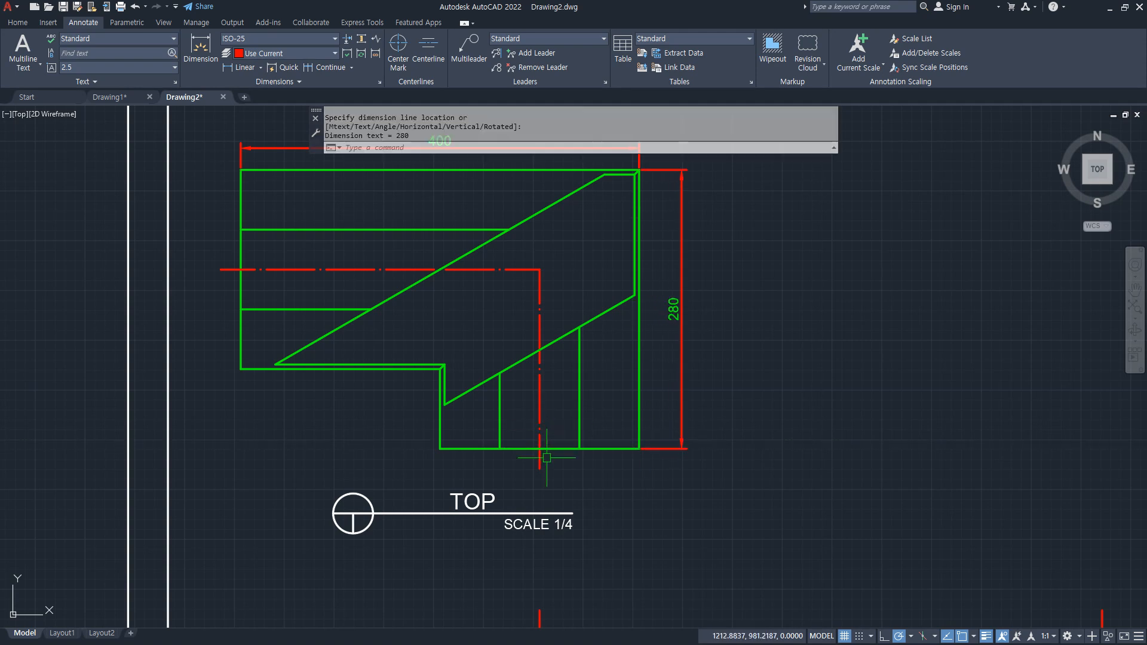
- Dimension the spacing between the two inner vertical lines of the top view's lower leg, placed below it
key("space")
left_click(500, 449)
left_click(580, 449)
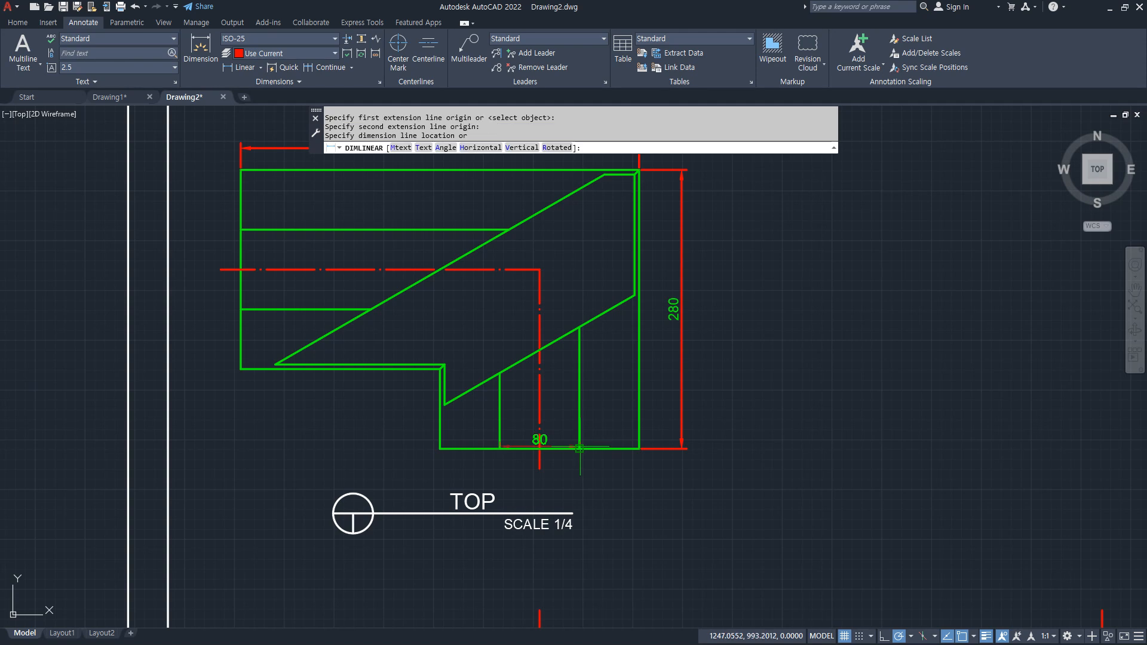
left_click(559, 492)
mouse_move(485, 537)
left_mouse_down()
mouse_move(506, 509)
mouse_move(485, 541)
left_mouse_up()
key("Escape")
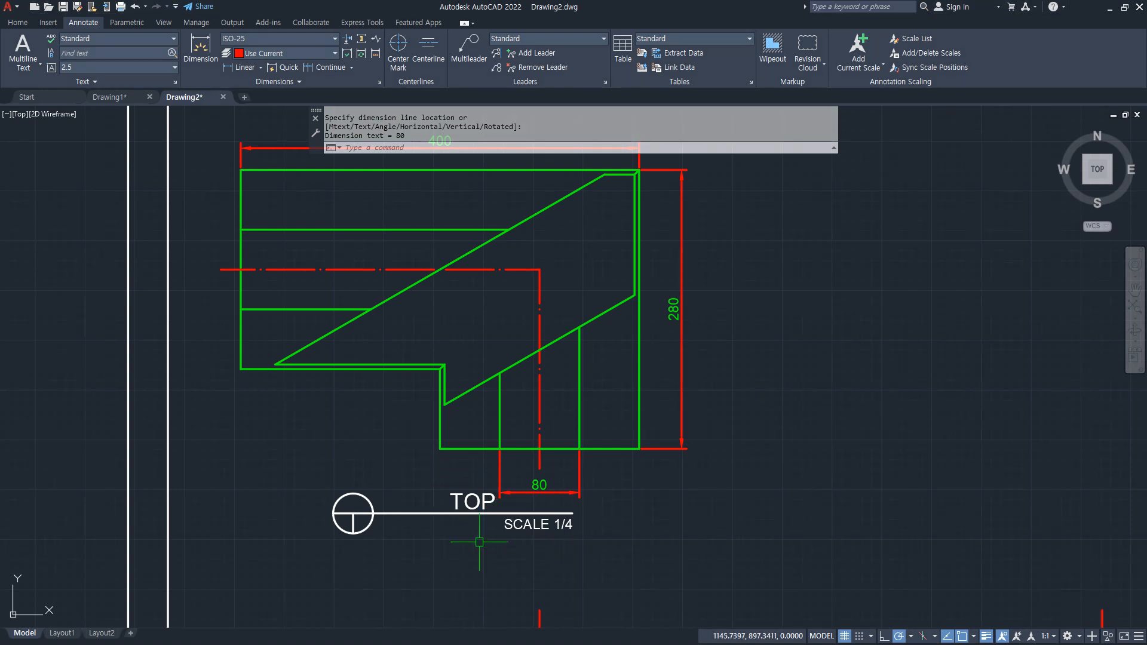
- Move the top view's title slightly straight down to clear the dimension above it
type("m")
key("Return")
left_click(545, 548)
left_click(291, 489)
key("Return")
left_click(734, 484)
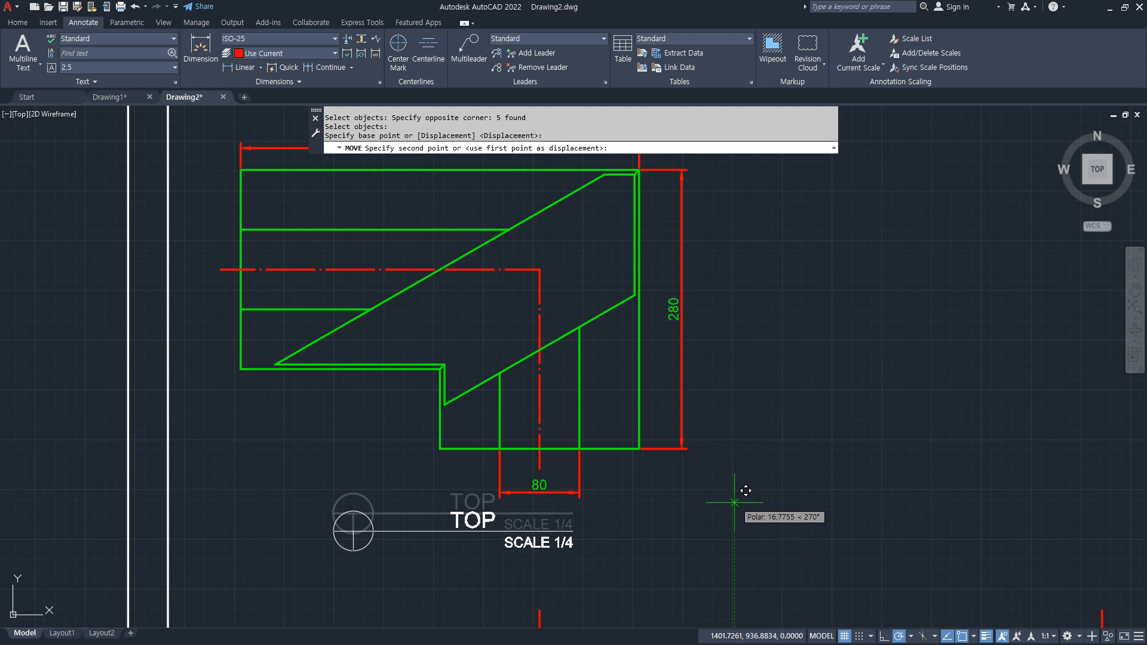
left_click(734, 505)
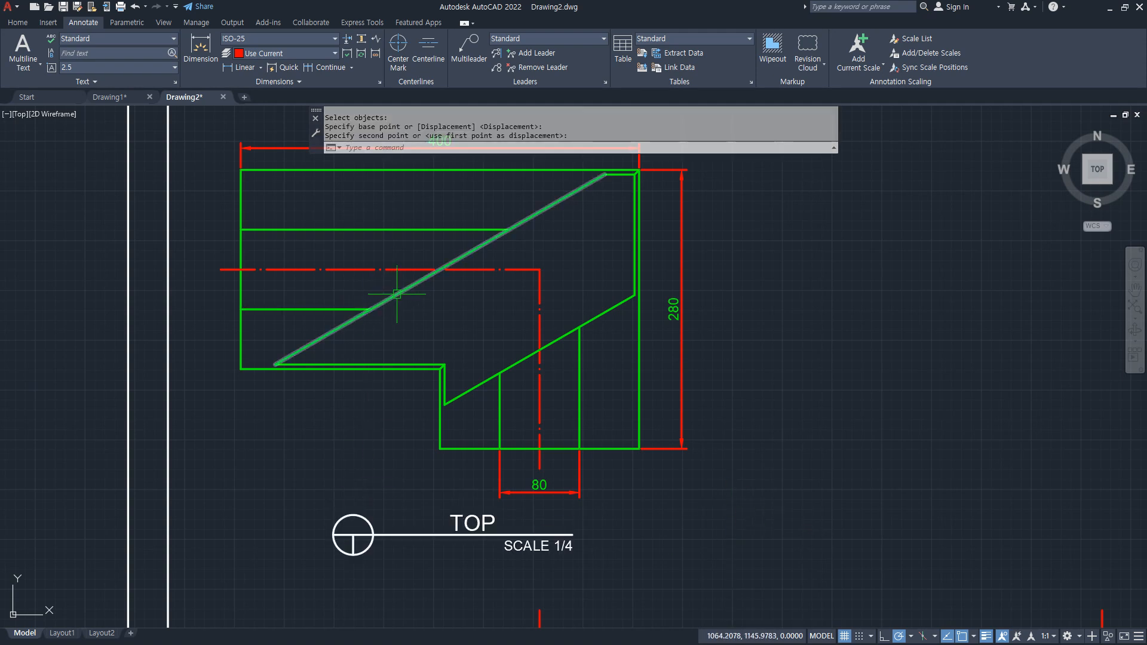
- Dimension the spacing between the two inner horizontal lines at the top view's left edge, placed outside the view
middle_click_drag(402, 218, 432, 272)
left_click(242, 68)
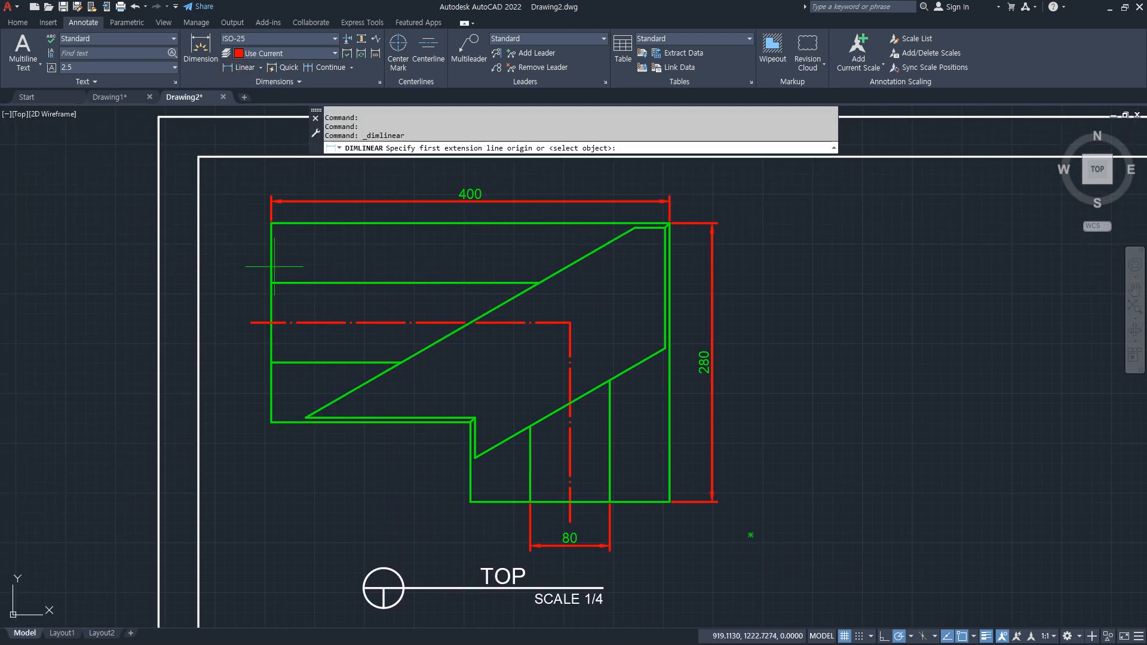
left_click(273, 284)
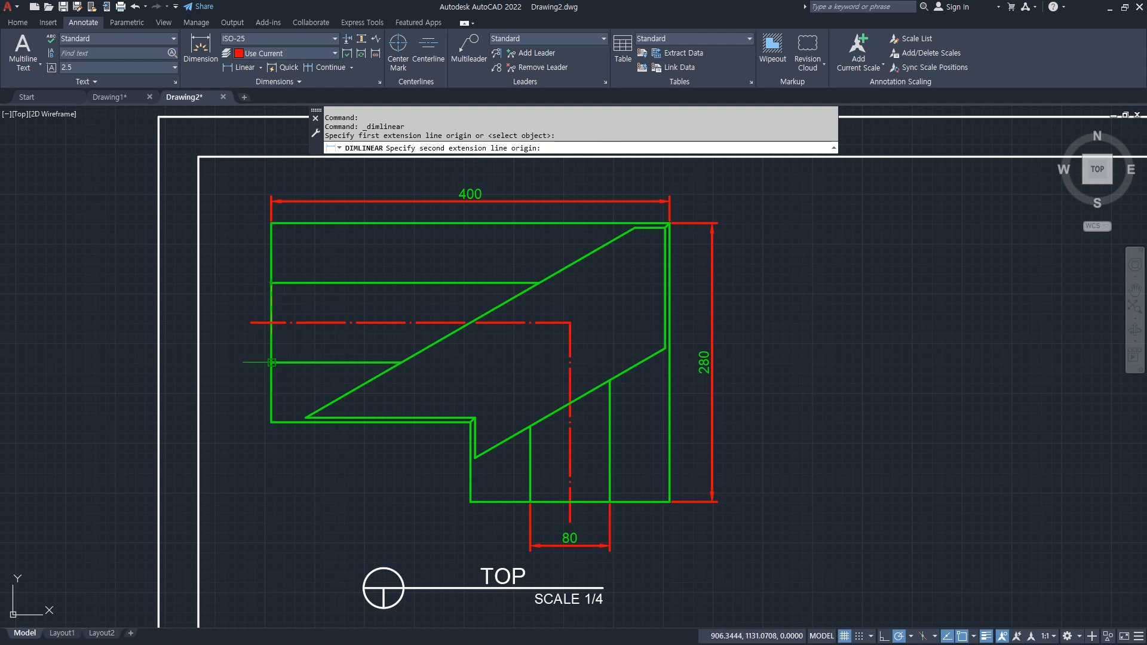
left_click(272, 361)
left_click(230, 353)
mouse_move(210, 351)
left_mouse_down()
mouse_move(171, 295)
mouse_move(157, 297)
mouse_move(195, 347)
left_mouse_up()
key("Escape")
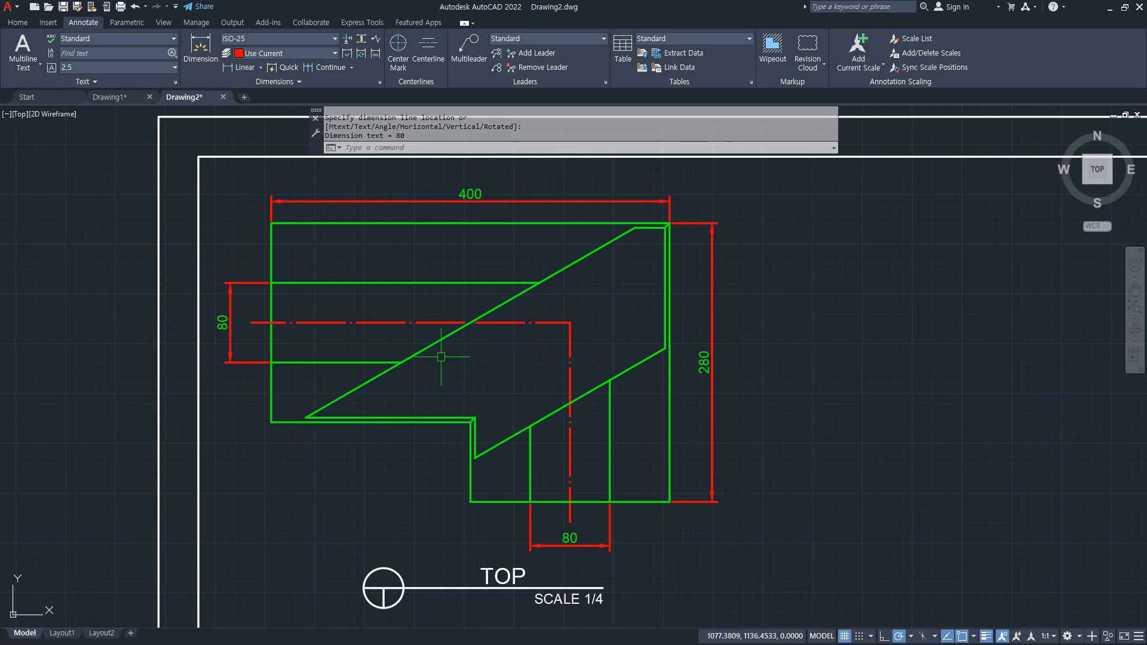
- Add a linear dimension rotated 30° from the centreline's crossing on the top view's left edge to the upper slanted line's lower end
middle_click_drag(443, 356, 413, 314)
left_click(260, 67)
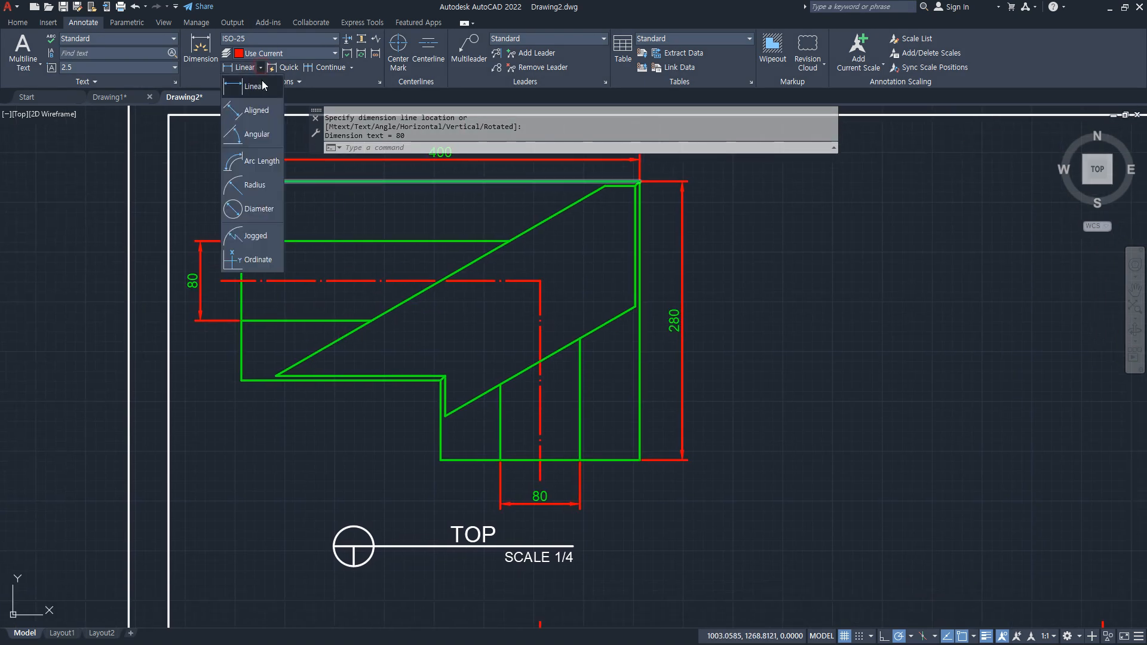
left_click(260, 90)
left_click(242, 281)
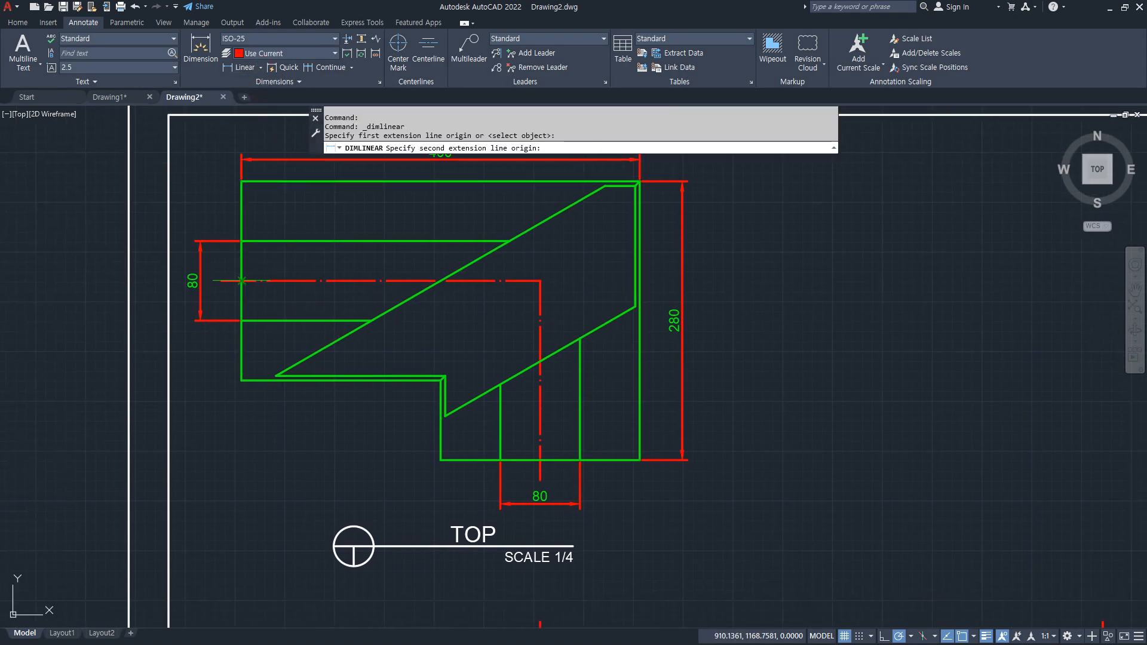
left_click(273, 375)
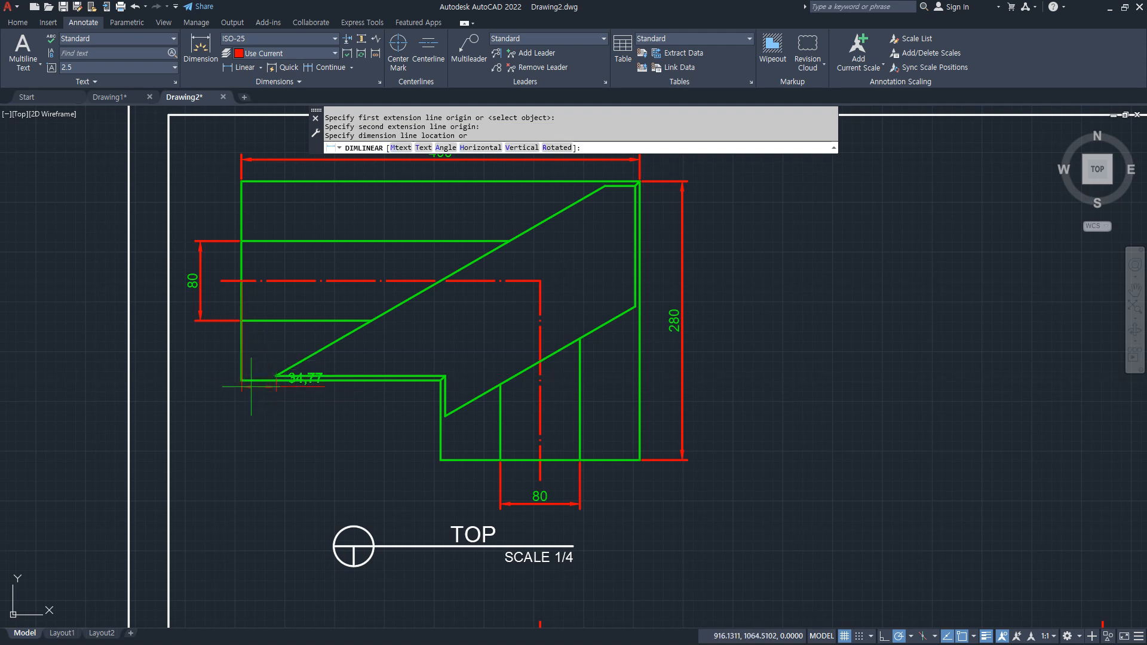
type("R")
key("Return")
type("30")
key("Return")
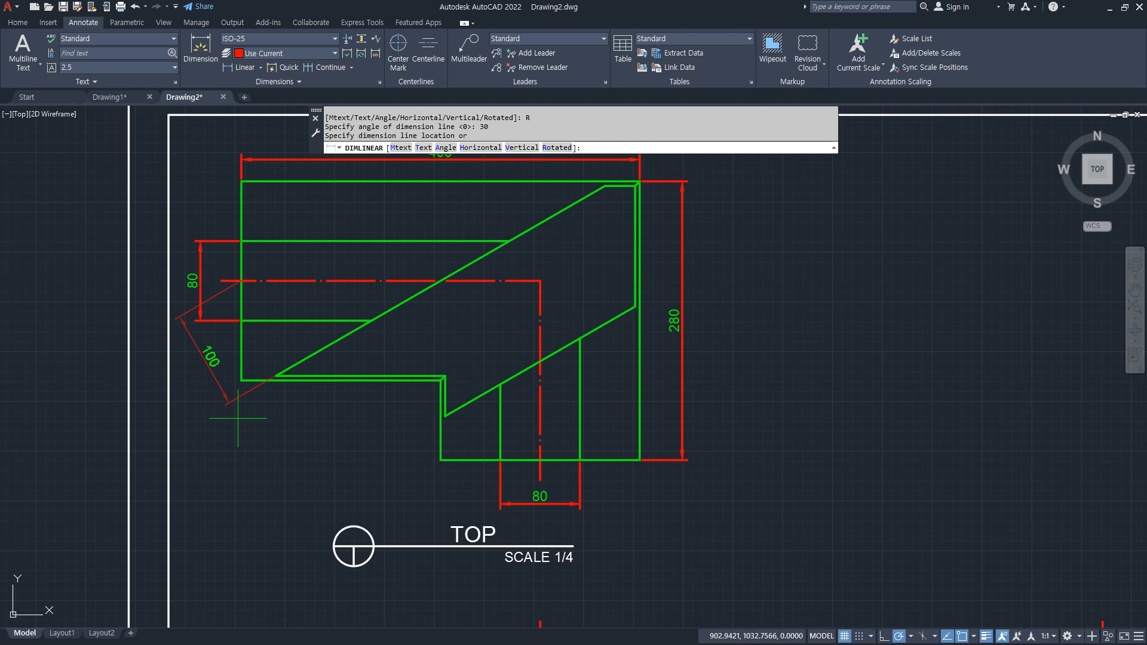
mouse_move(170, 371)
left_mouse_down()
mouse_move(176, 300)
mouse_move(160, 360)
left_mouse_up()
key("Escape")
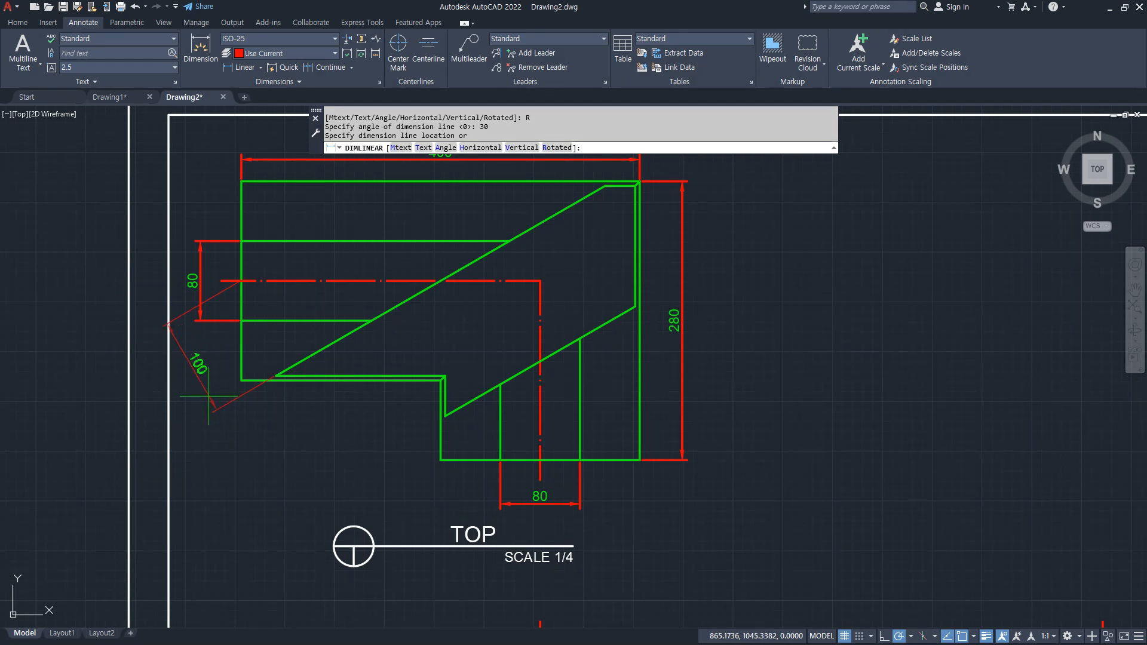
left_click(219, 410)
- Continue the rotated dimension to the lower end of the second slanted line near the top view's inner corner
left_click(319, 71)
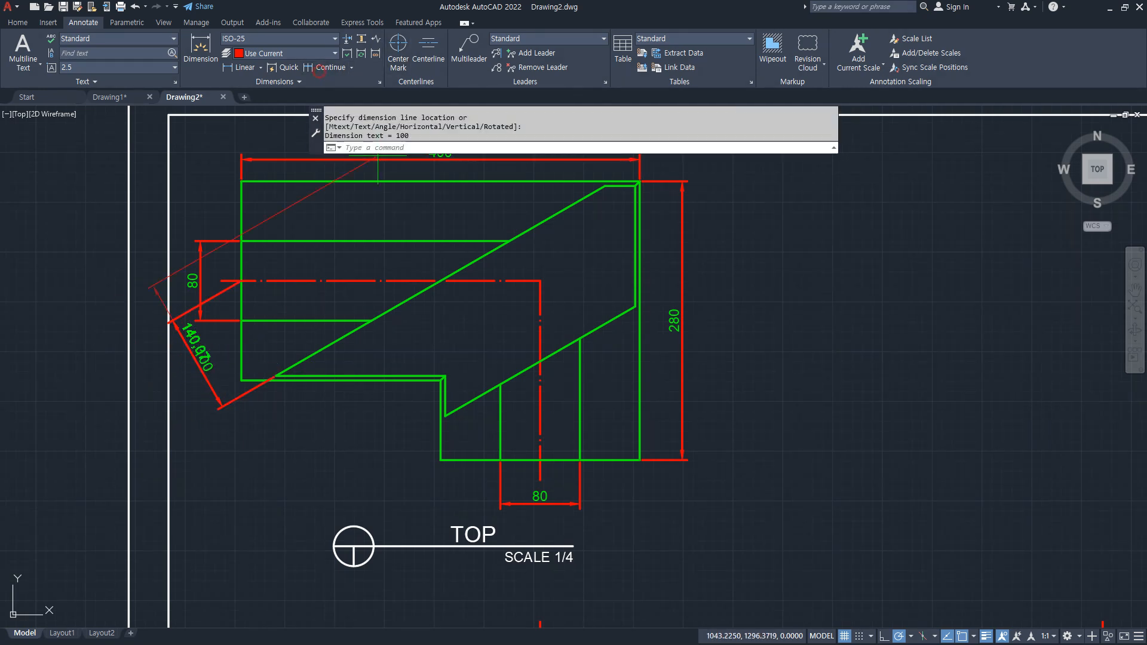
left_click(442, 416)
key("Escape")
scroll(373, 396, "down", 3)
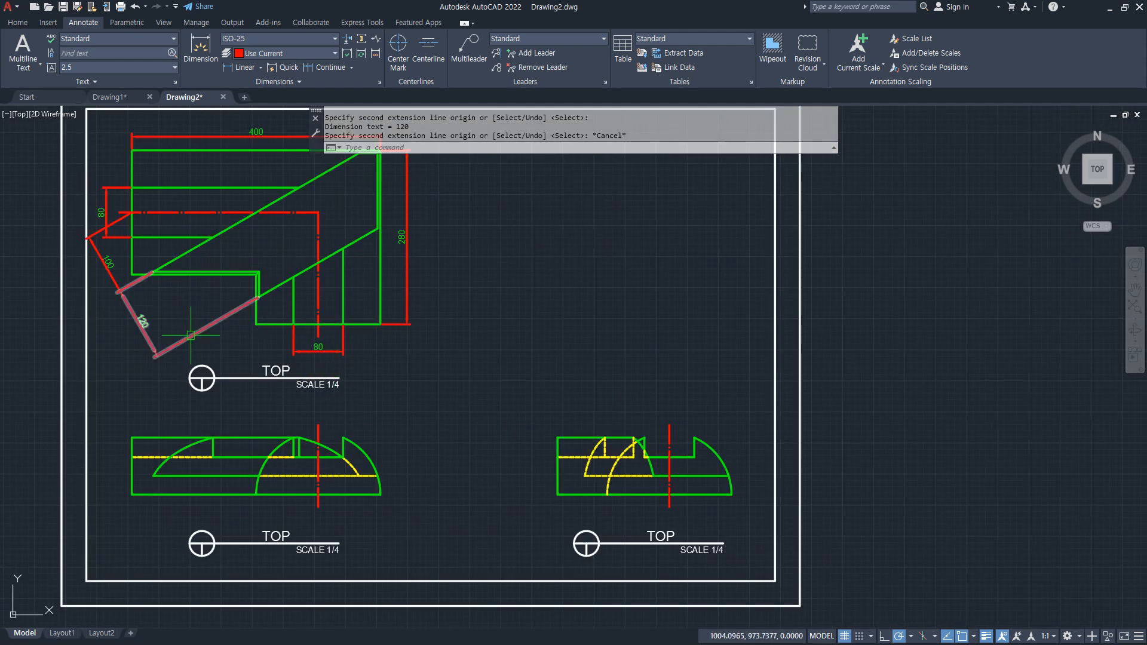
left_click(237, 69)
left_click(107, 237)
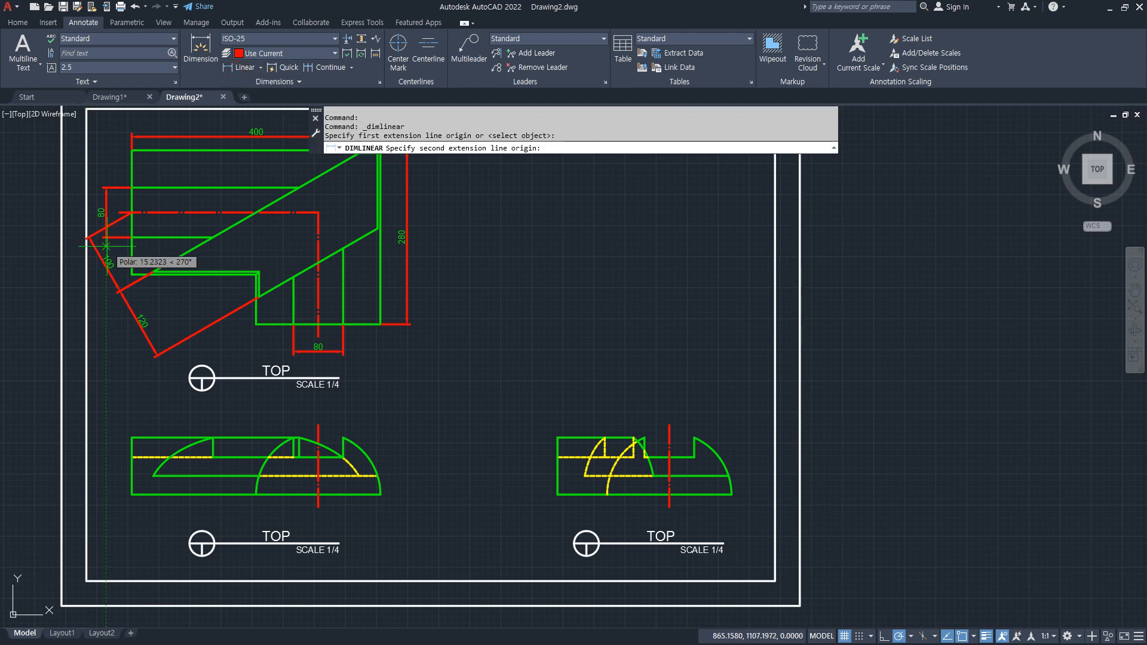
left_click(153, 476)
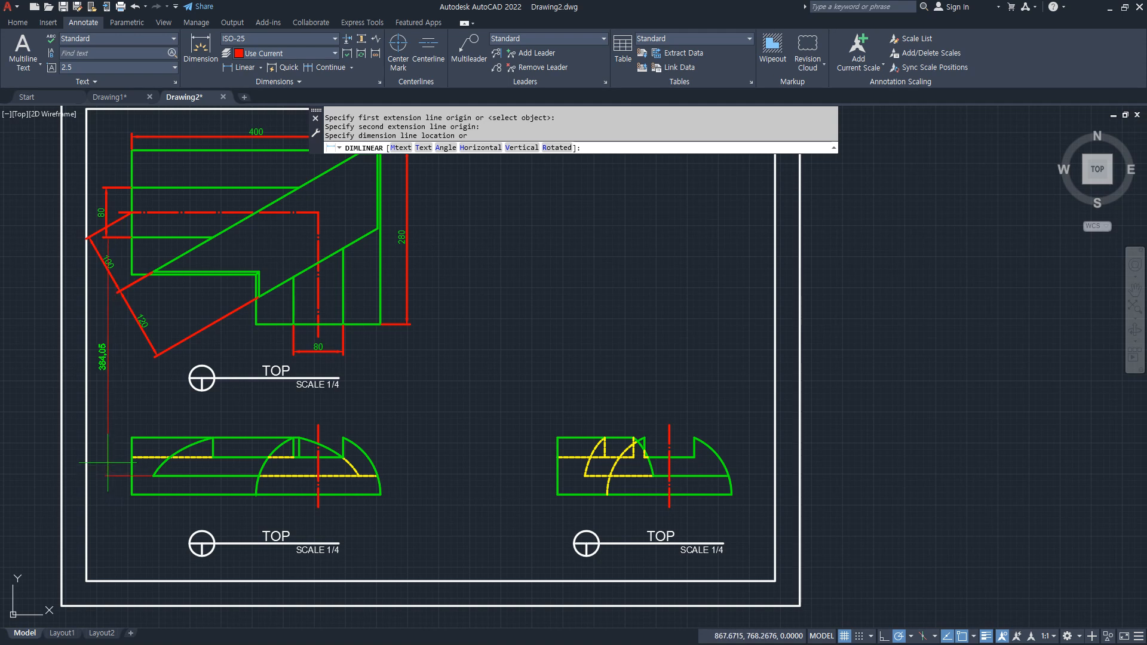
key("Escape")
- Continue the top view's left vertical dimension down to the front view's lower ledge and base, and erase the segment bridging the two views
left_click(327, 67)
key("Return")
left_click(105, 221)
left_click(148, 472)
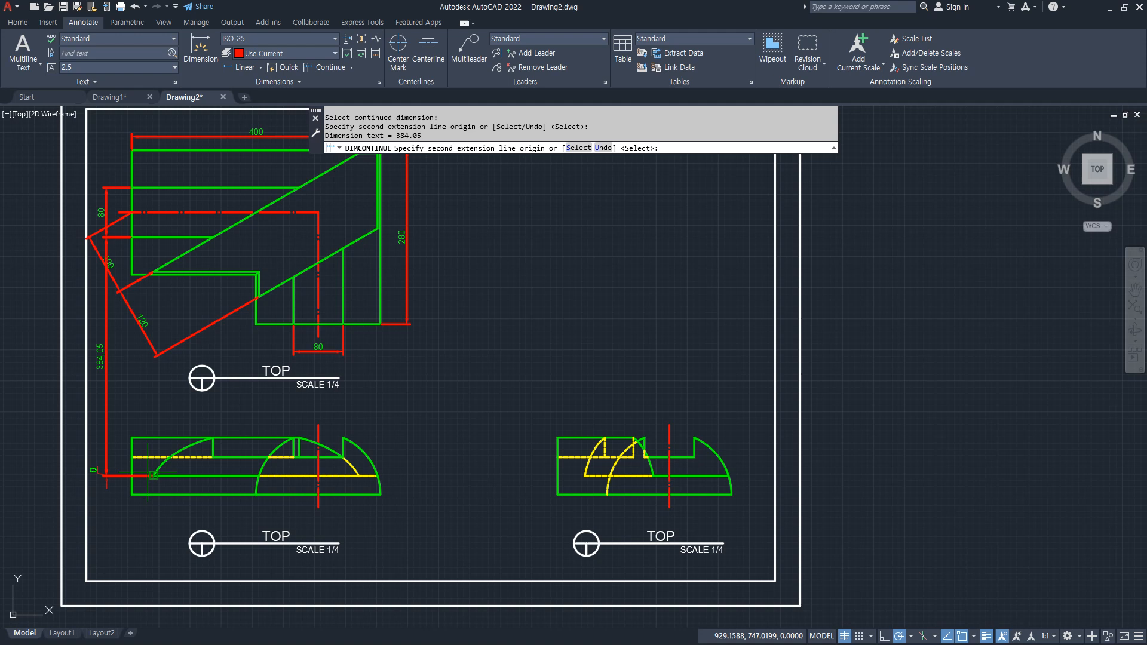
left_click(130, 494)
key("Escape")
left_click(109, 410)
type("e")
key("Return")
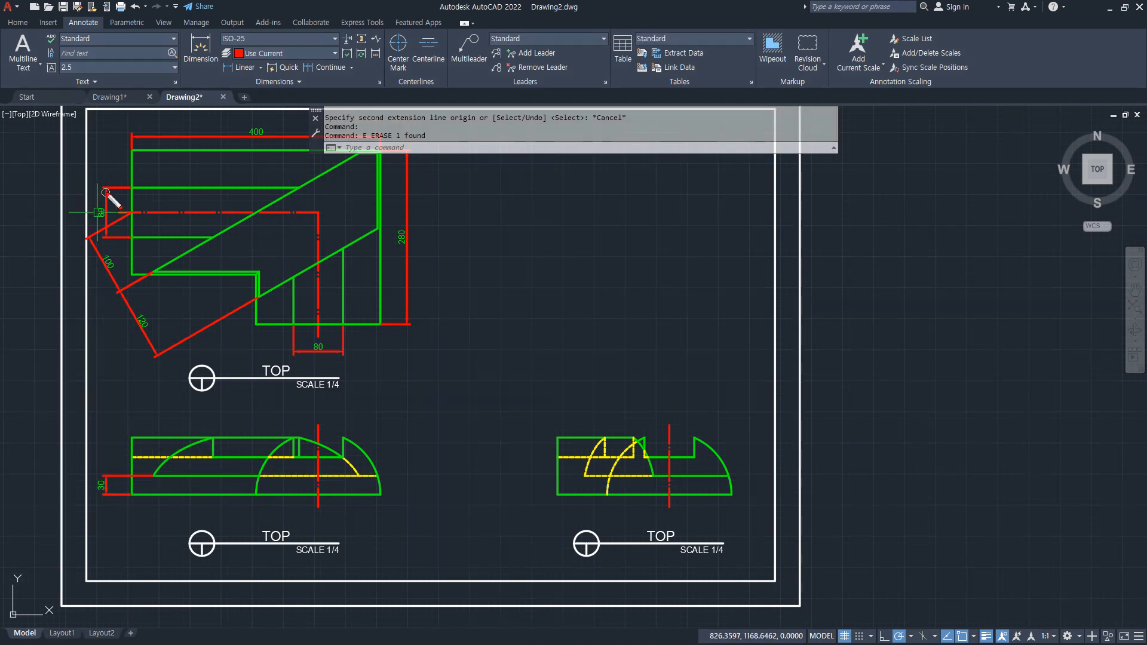
left_click_drag(119, 272, 144, 564)
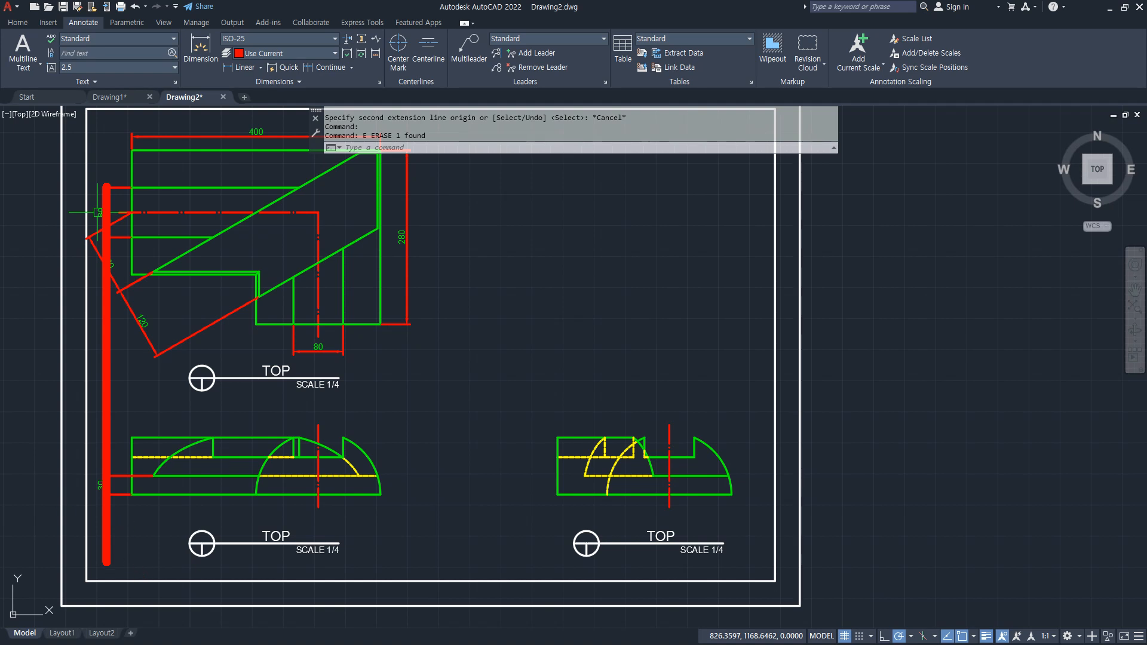
key("Escape")
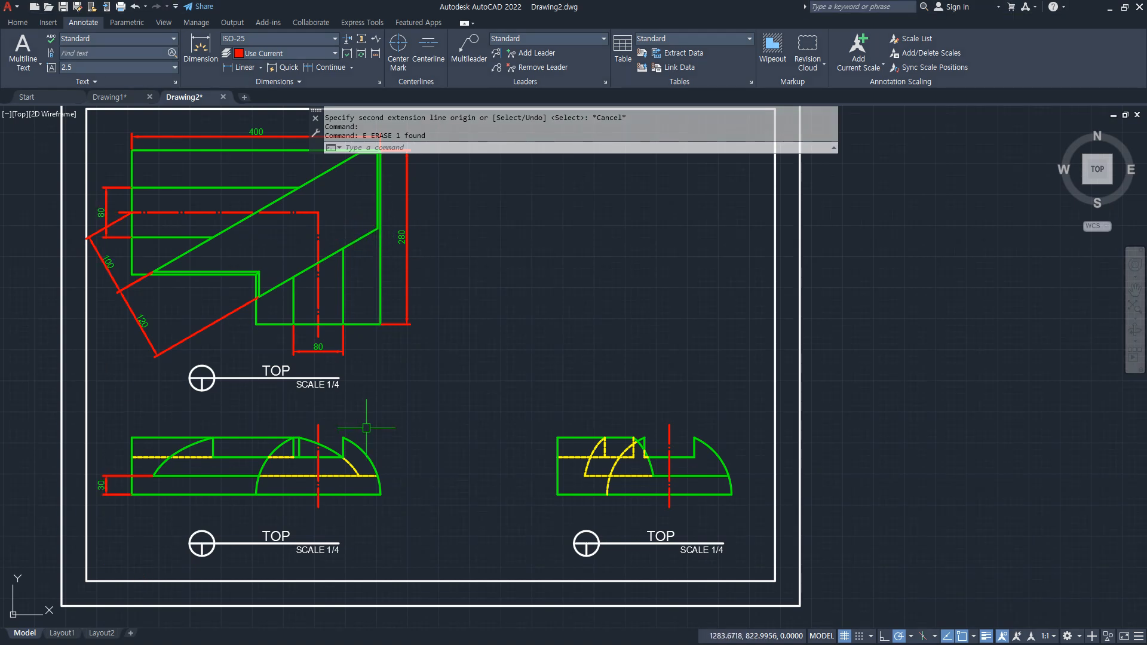
left_click_drag(409, 325, 410, 524)
key("Escape")
- Continue the top view's overall height dimension down to the front view's slot floor and base, and erase the segment bridging the views
left_click(320, 67)
left_click(396, 328)
left_click(342, 457)
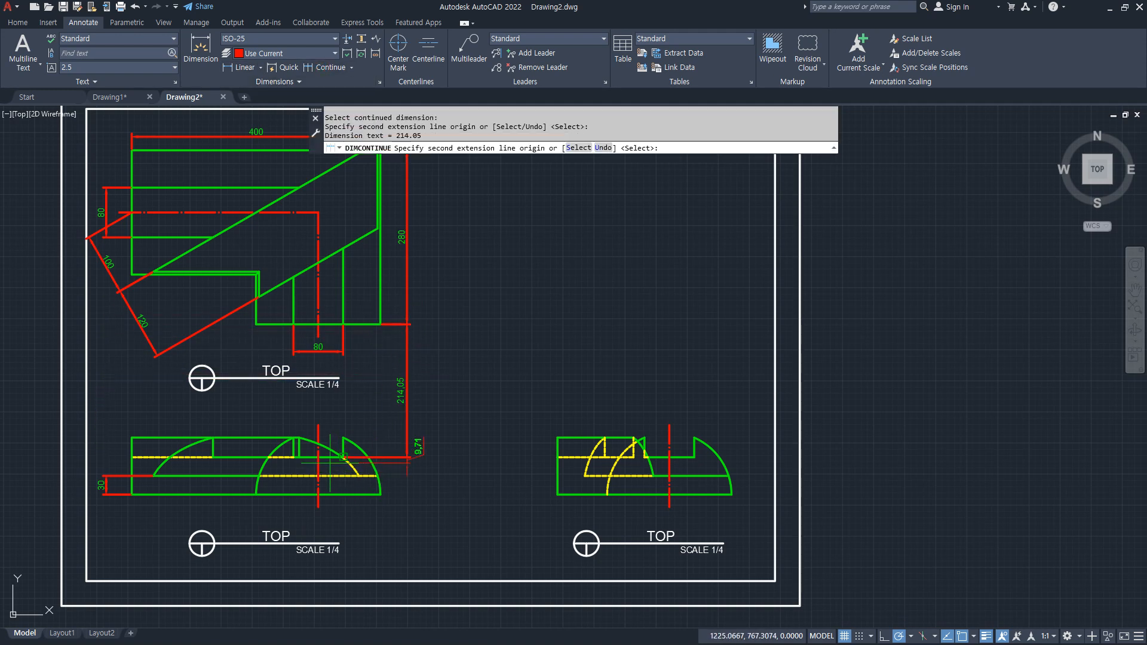
left_click(380, 495)
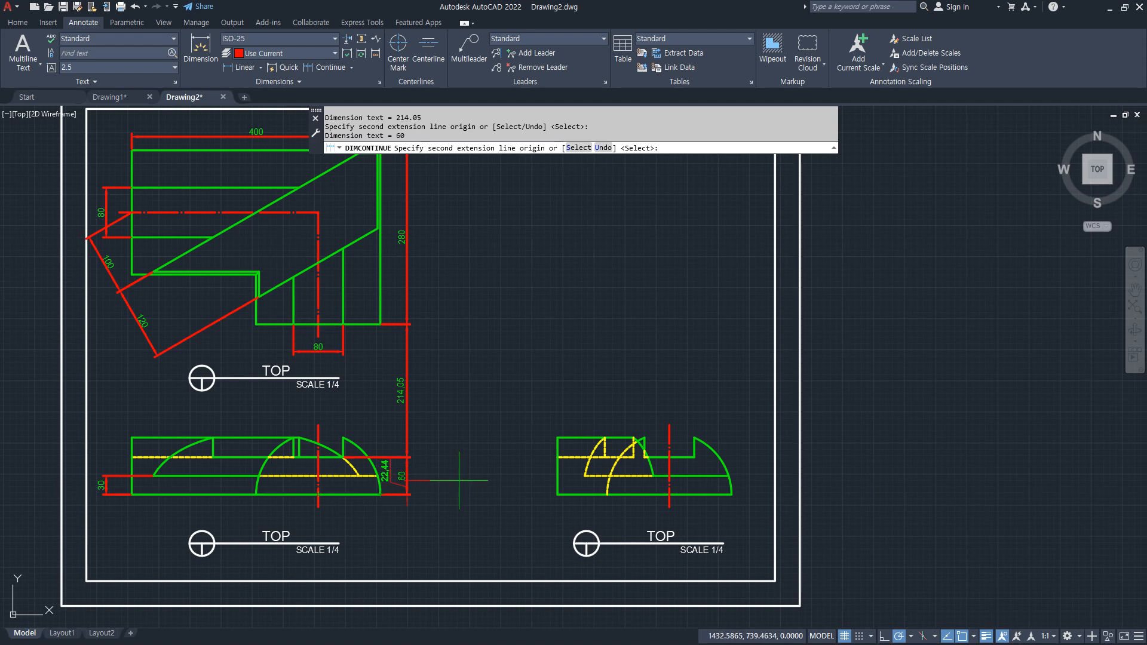
key("Escape")
left_click(362, 393)
type("e")
key("Return")
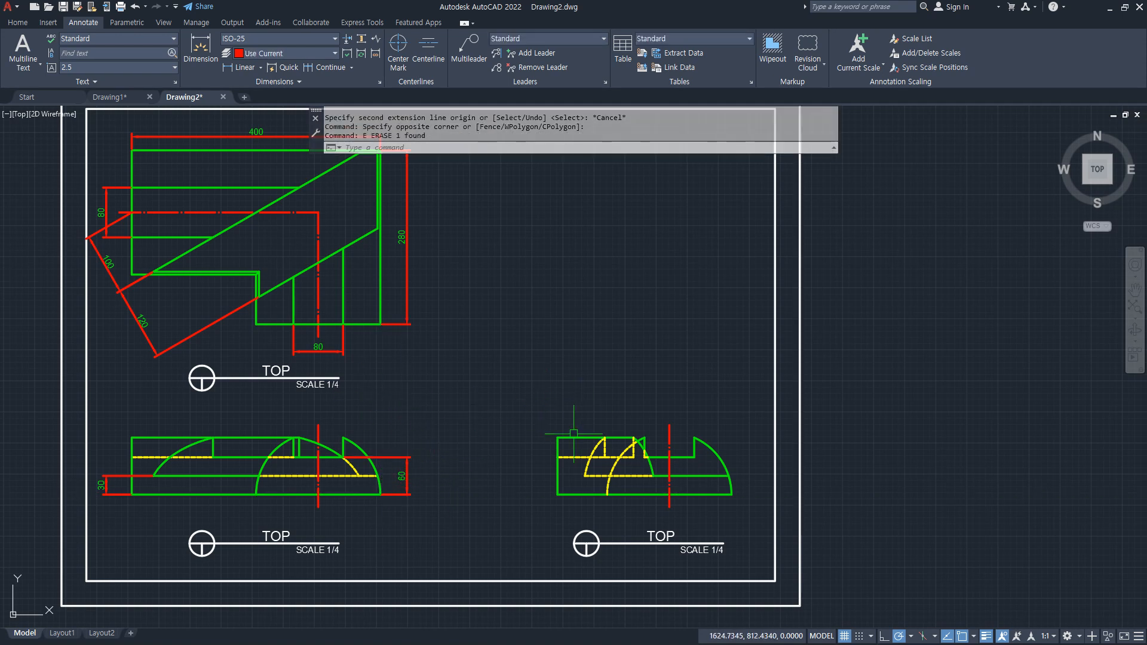
- Add a radius dimension to the front view's outer right arc, with its text outside the profile
middle_click_drag(578, 434, 455, 435)
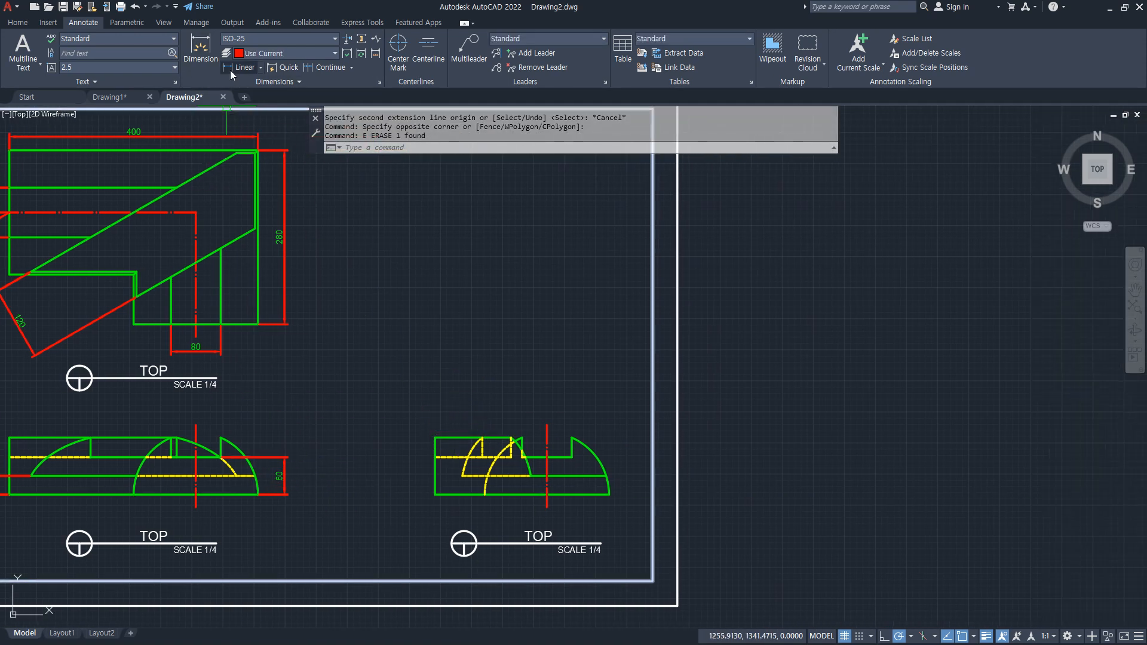
left_click(259, 68)
left_click(270, 192)
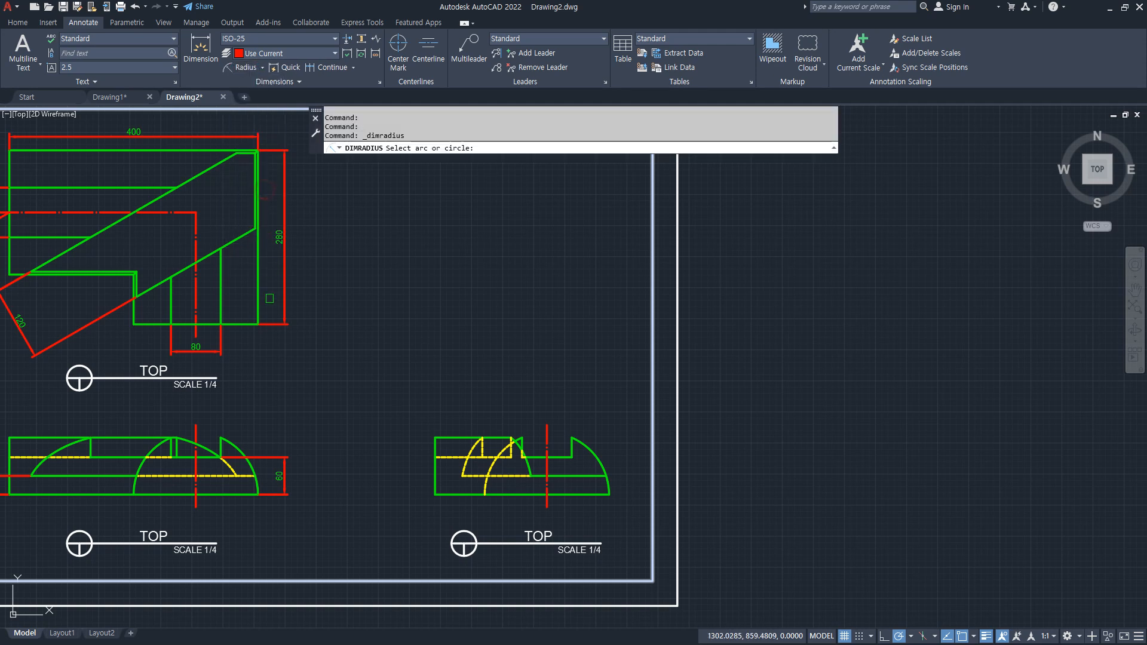
left_click(242, 464)
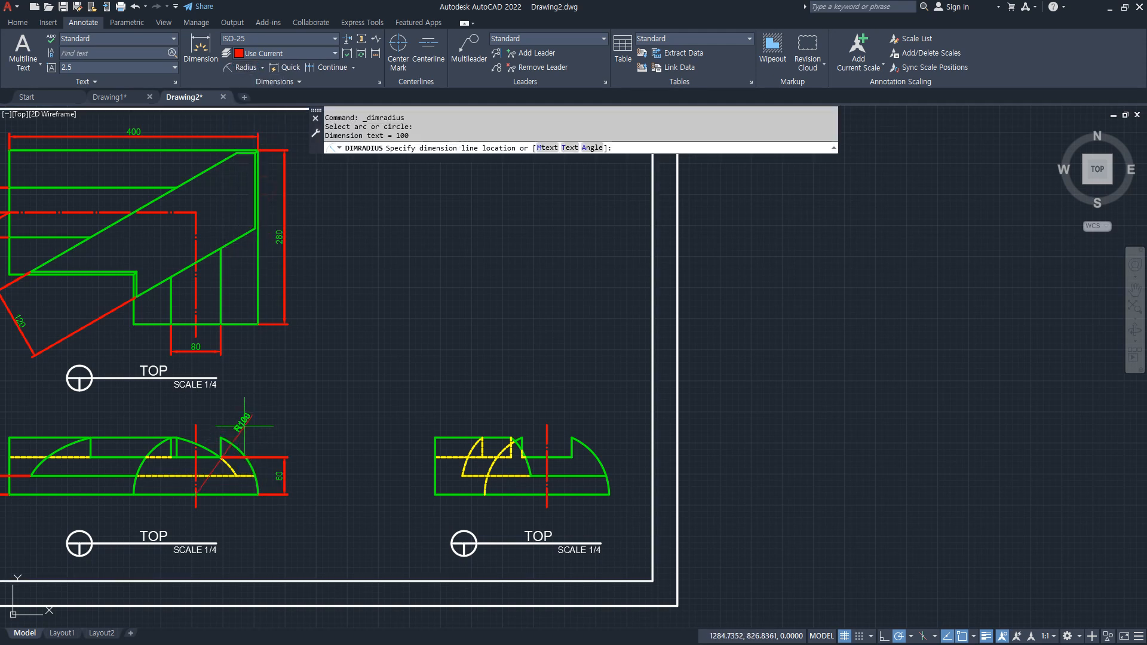
left_click(252, 428)
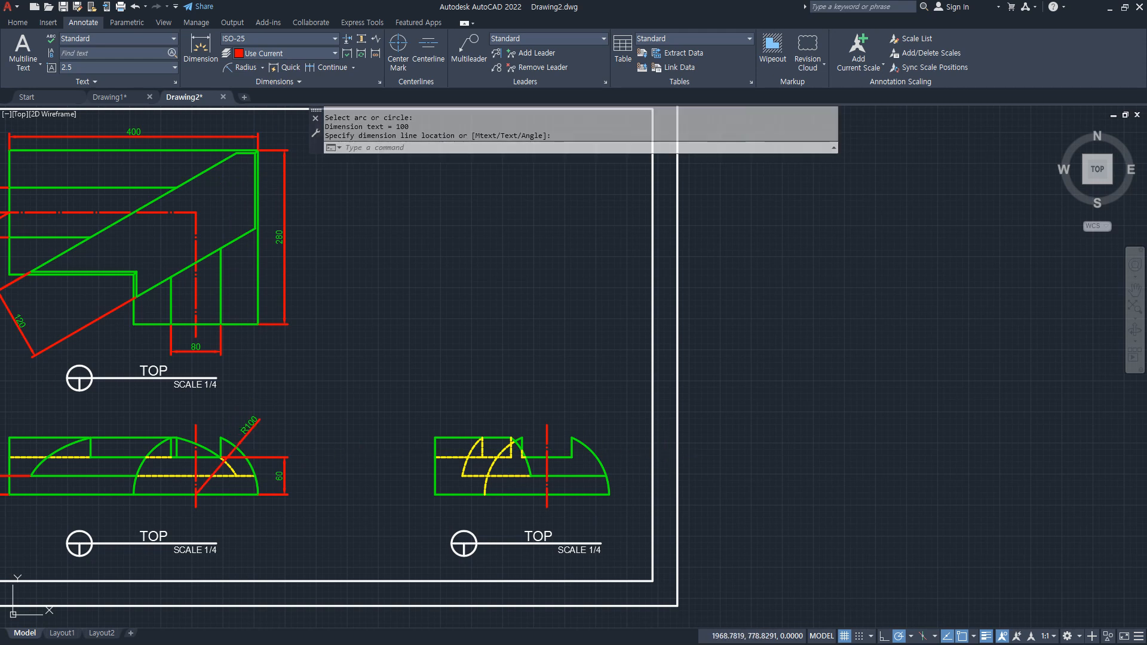
- Add a radius dimension to the side view's outer right arc, with its text outside the profile
key("Return")
left_click(603, 449)
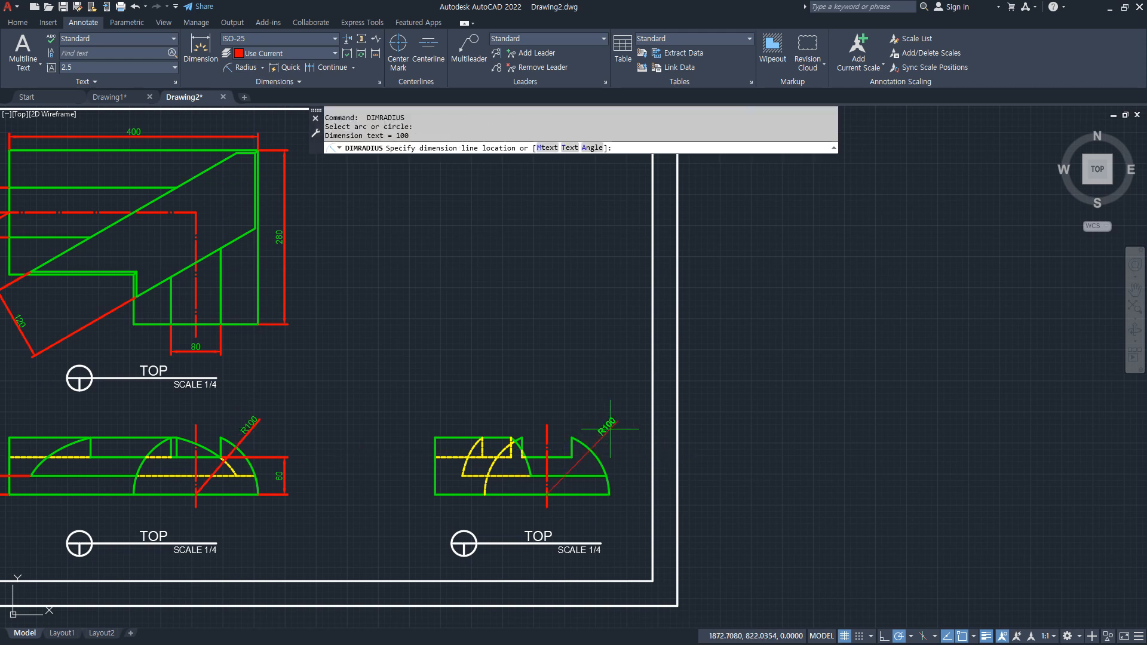
left_click(609, 428)
- Move the top and front views with their titles and dimensions horizontally to the right by about 69 units inside the border
scroll(404, 422, "down", 3)
middle_click_drag(404, 422, 455, 422)
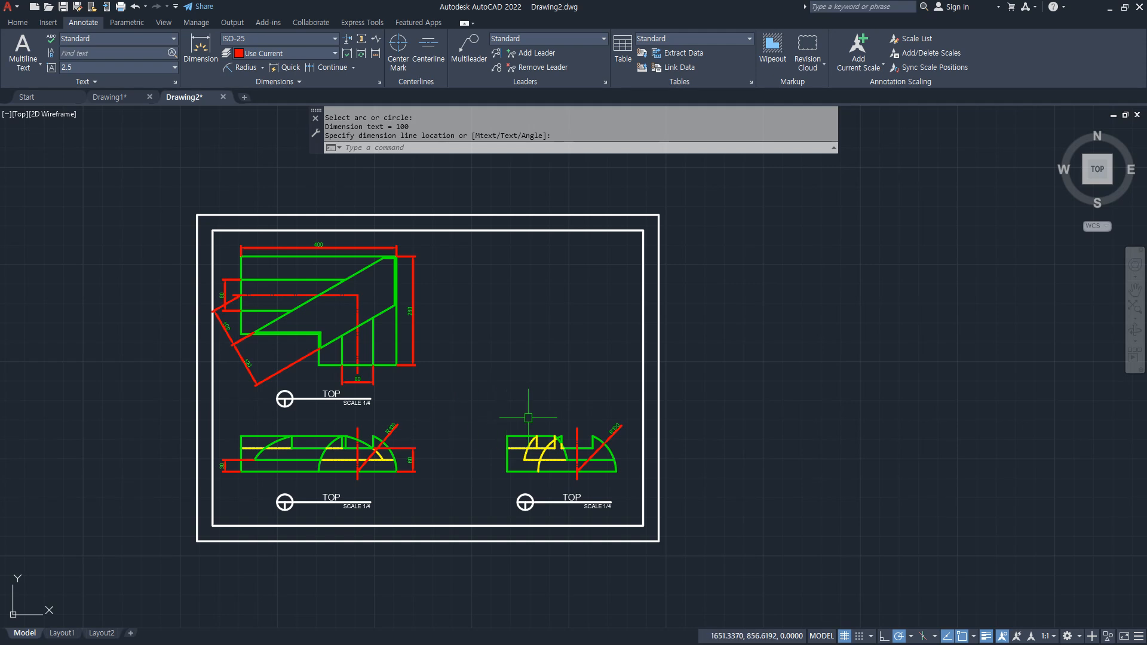
type("m")
key("Return")
left_click(137, 179)
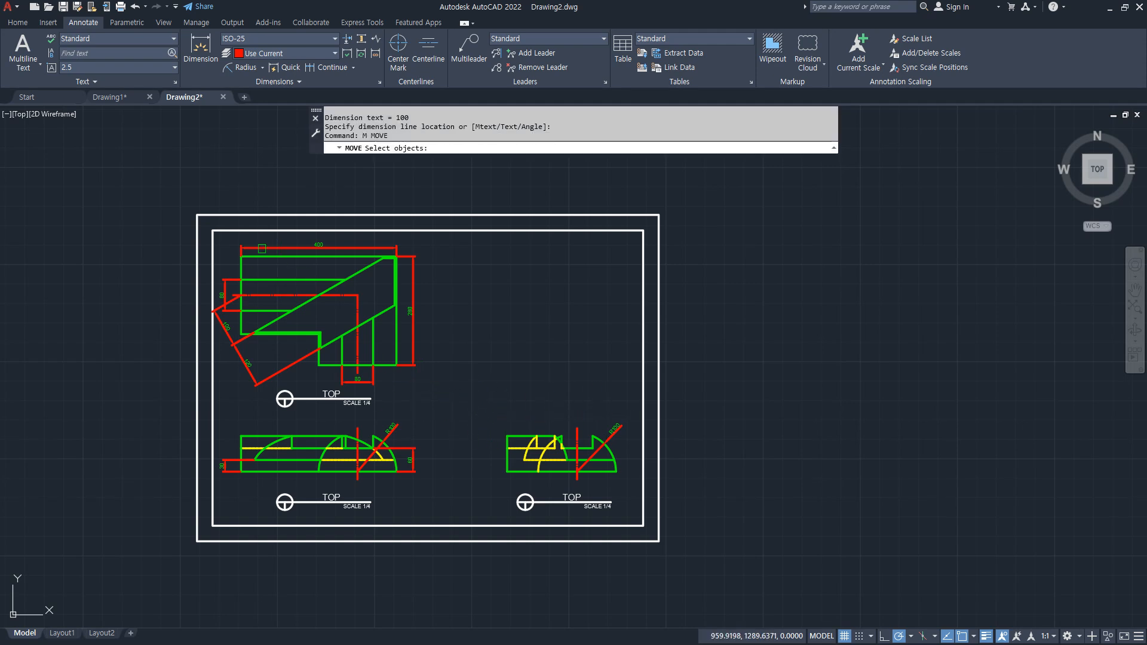
left_click(445, 577)
key("Return")
left_click(442, 577)
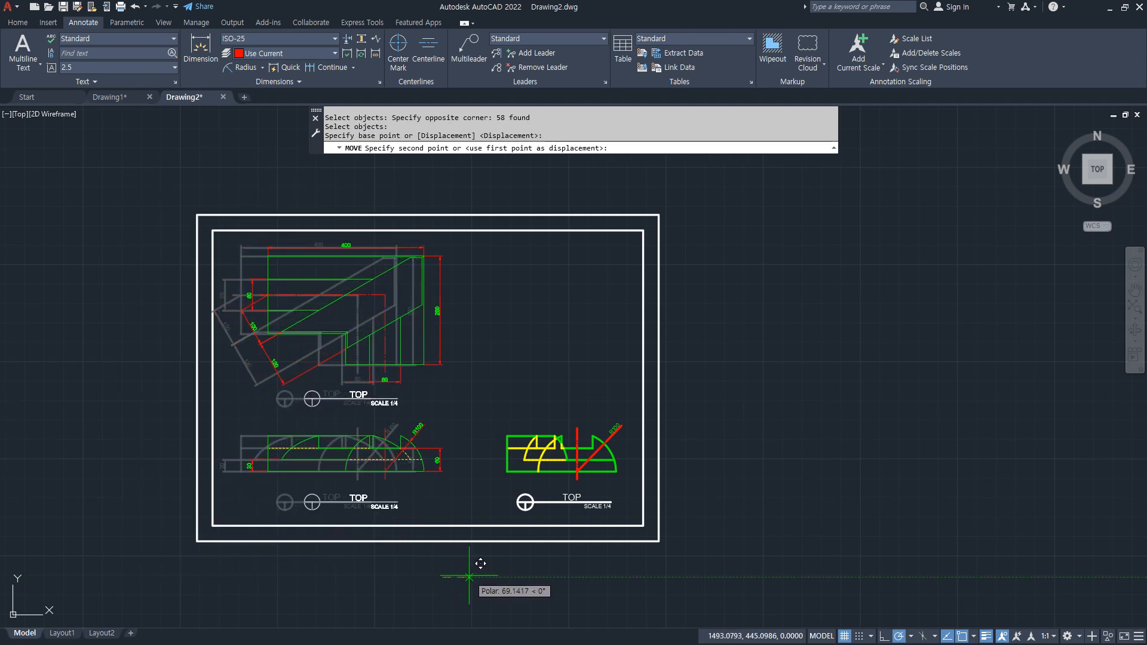
left_click(469, 577)
- Move the side view with its title and radius dimension horizontally to the left by about 40 units
key("Return")
left_click(491, 400)
left_click(625, 517)
key("Return")
left_click(792, 498)
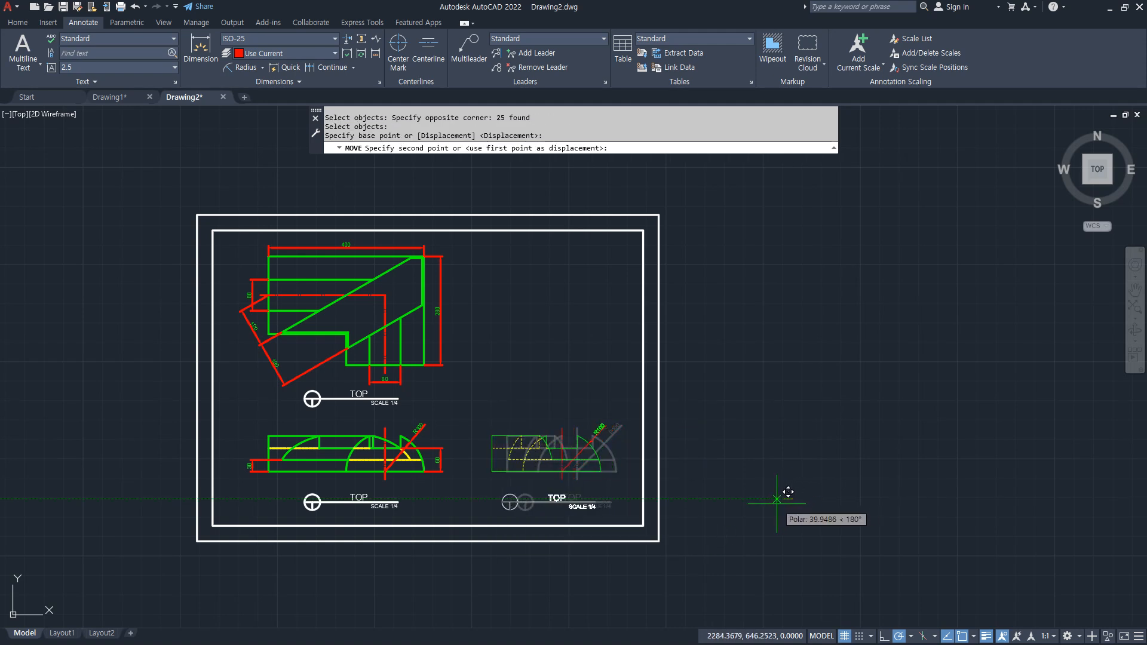
left_click(777, 499)
left_click_drag(225, 457, 206, 479)
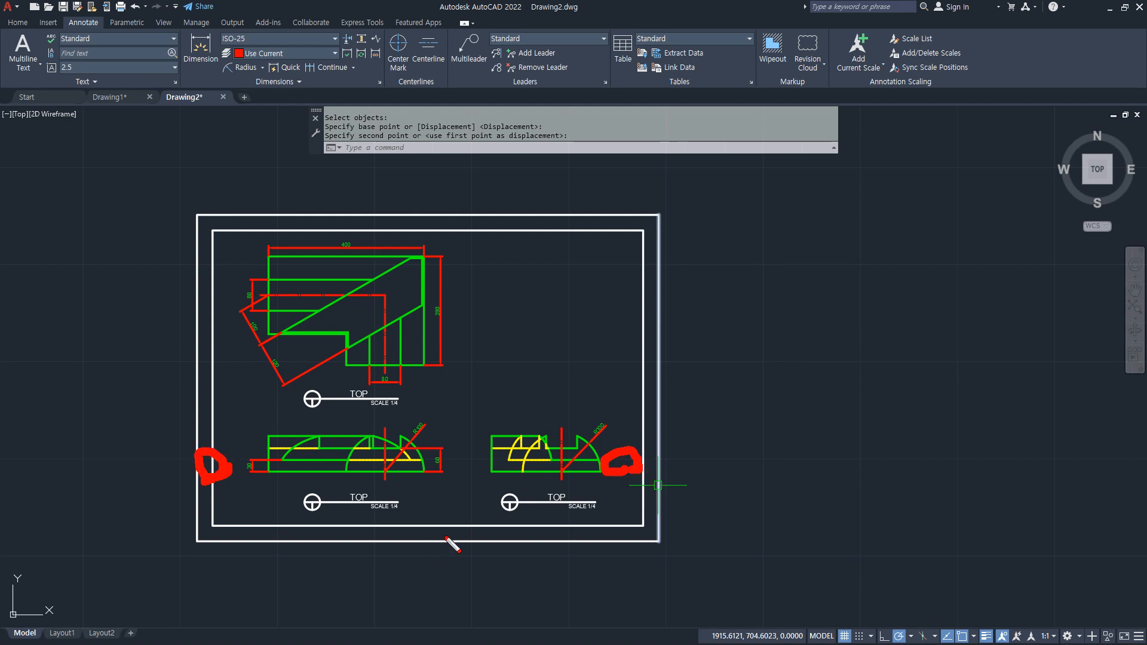
left_click_drag(446, 539, 436, 541)
left_click_drag(409, 229, 374, 245)
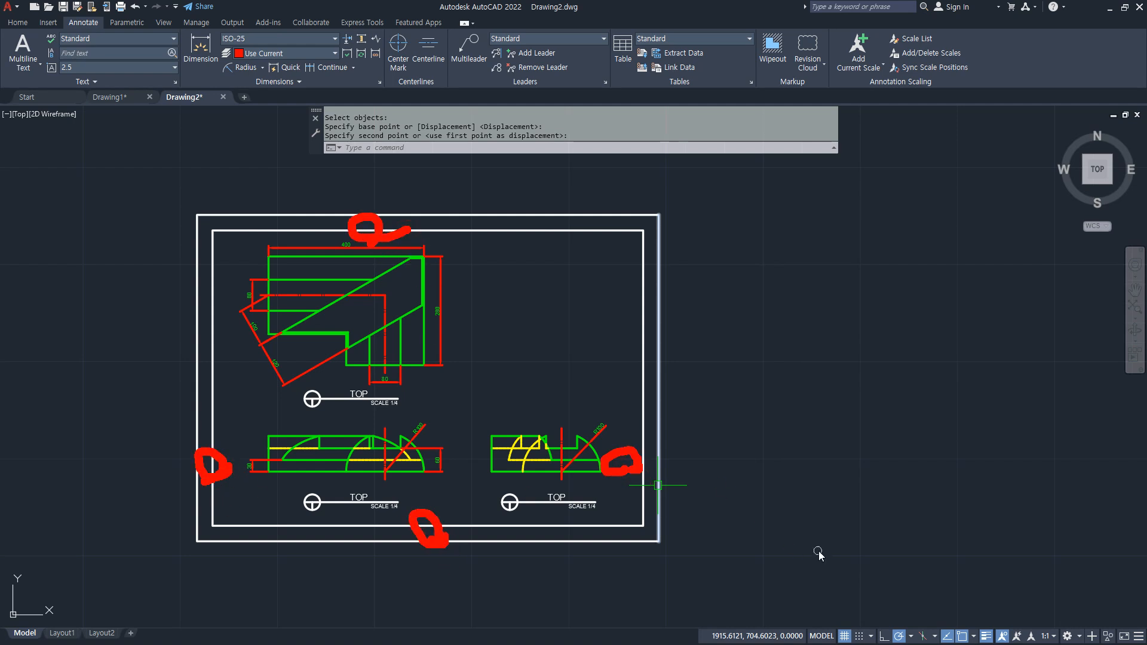
key("Escape")
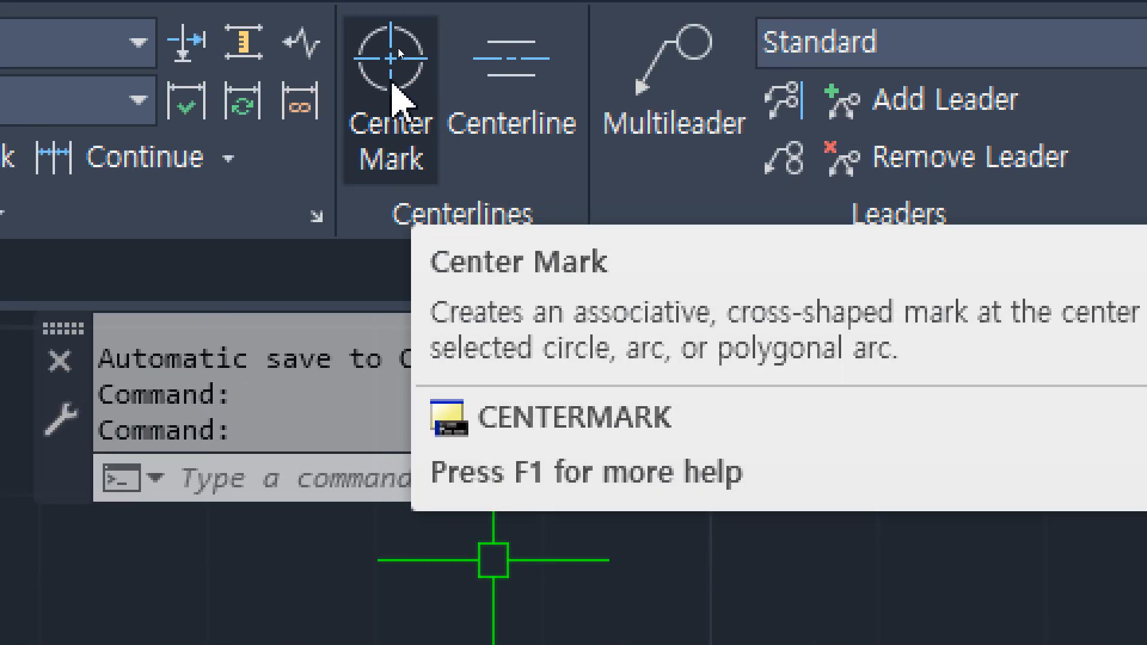
- Add a center mark to the upper-left small circle in Drawing1 that carries a diameter dimension
left_click(398, 50)
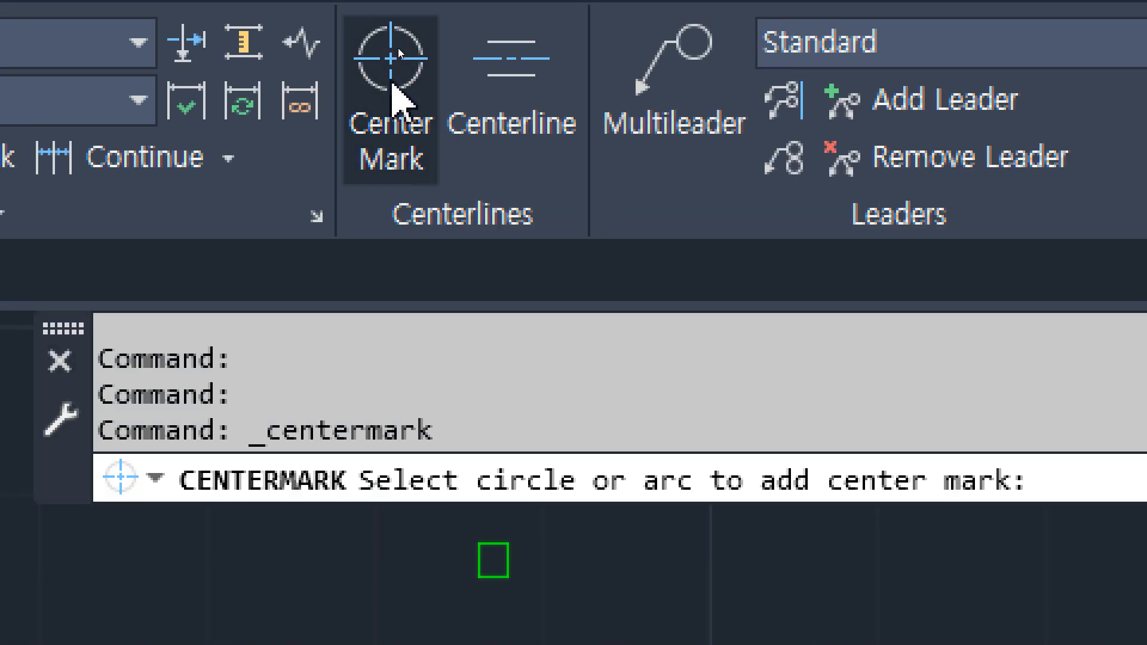
left_click(488, 310)
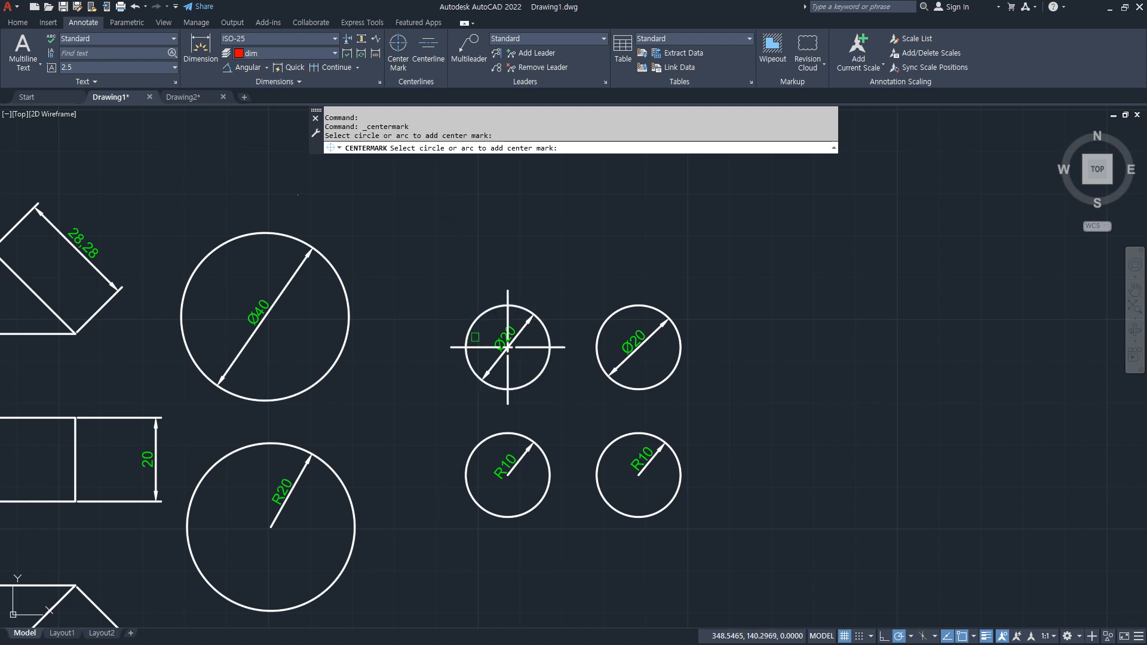
scroll(522, 344, "up", 6)
key("Escape")
- Erase the diameter dimension and the center mark from the upper-left small circle
left_click(508, 296)
type("e")
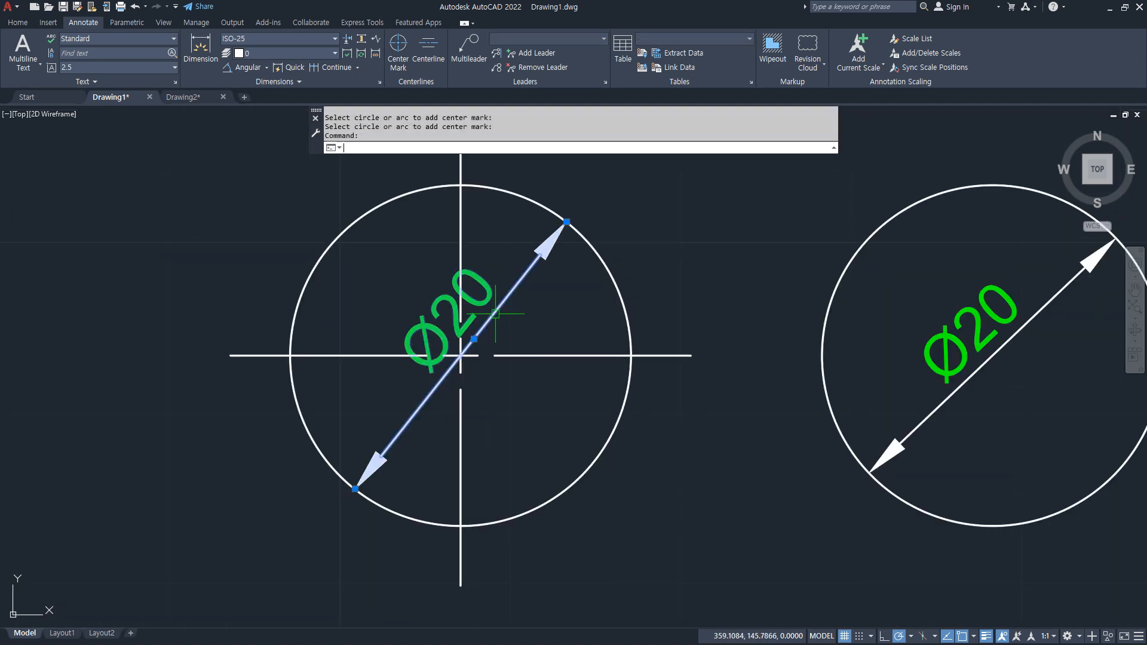
key("Return")
left_click(524, 356)
type("e")
key("Return")
- Place a center mark on the now-undimensioned small circle and select that mark
left_click(398, 51)
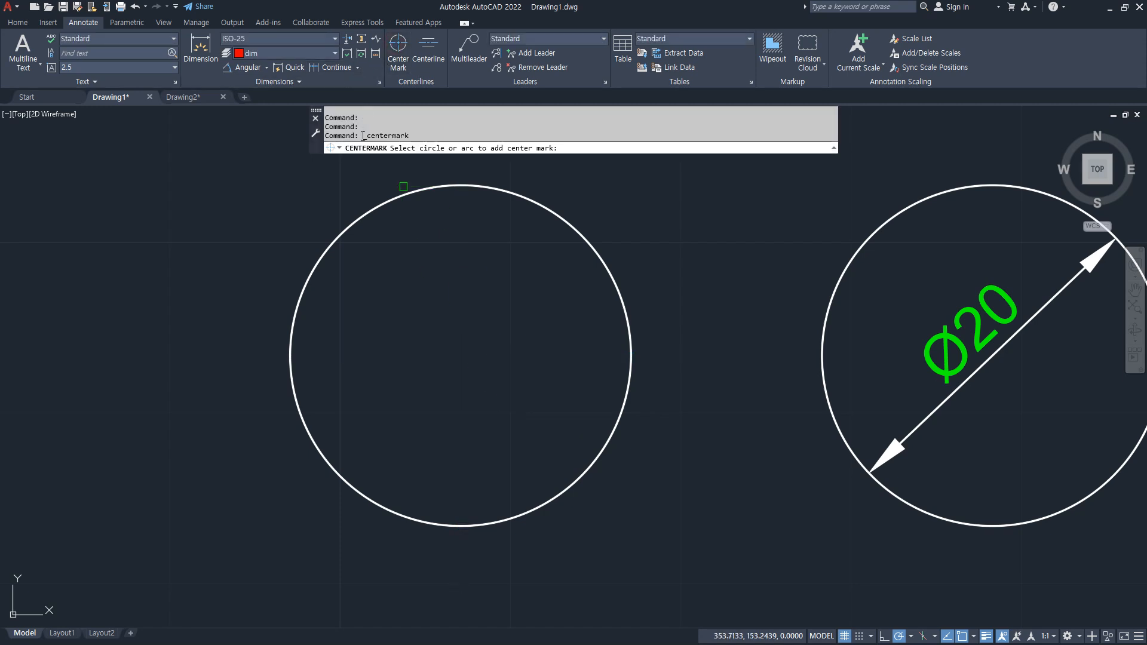
left_click(352, 224)
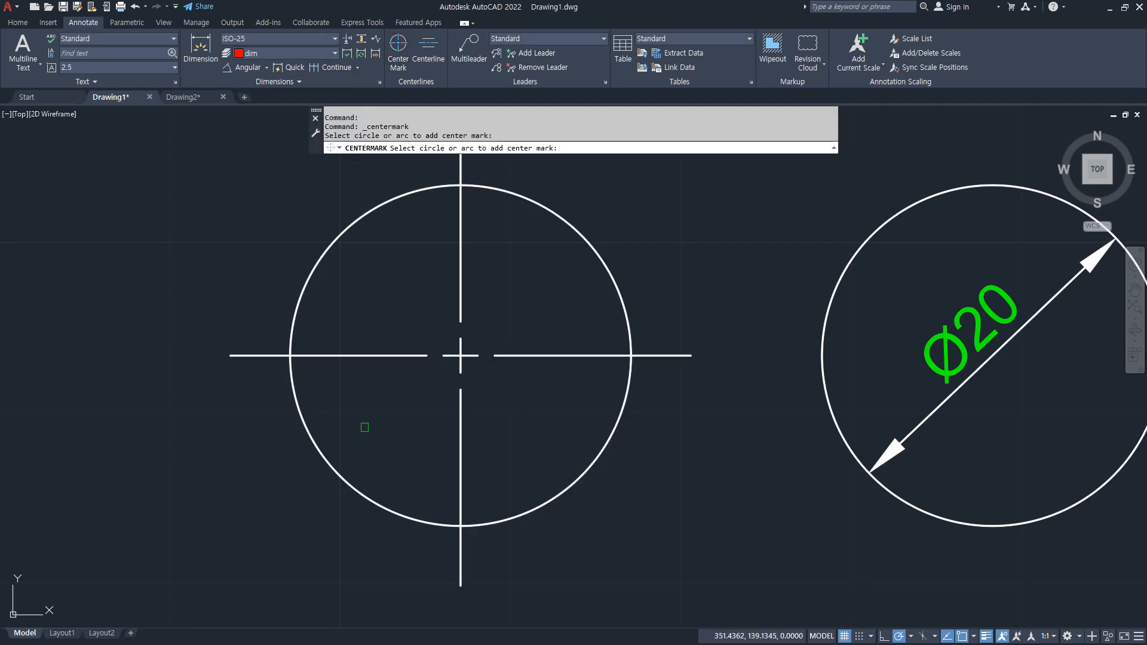
key("Return")
middle_click_drag(381, 418, 484, 465)
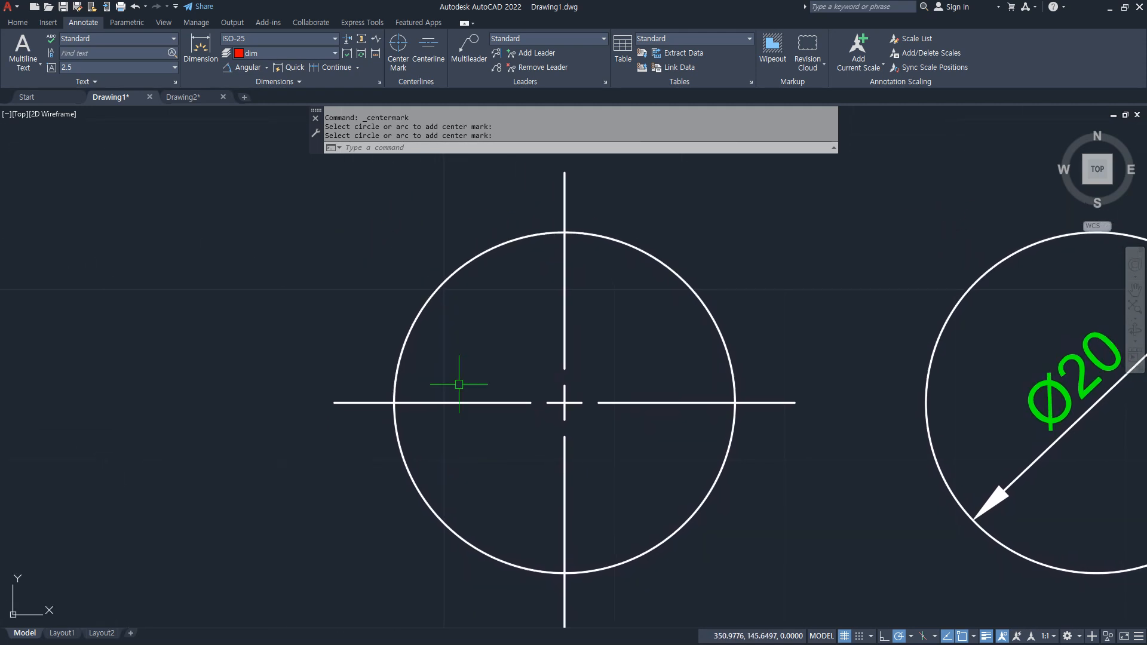
left_click(567, 314)
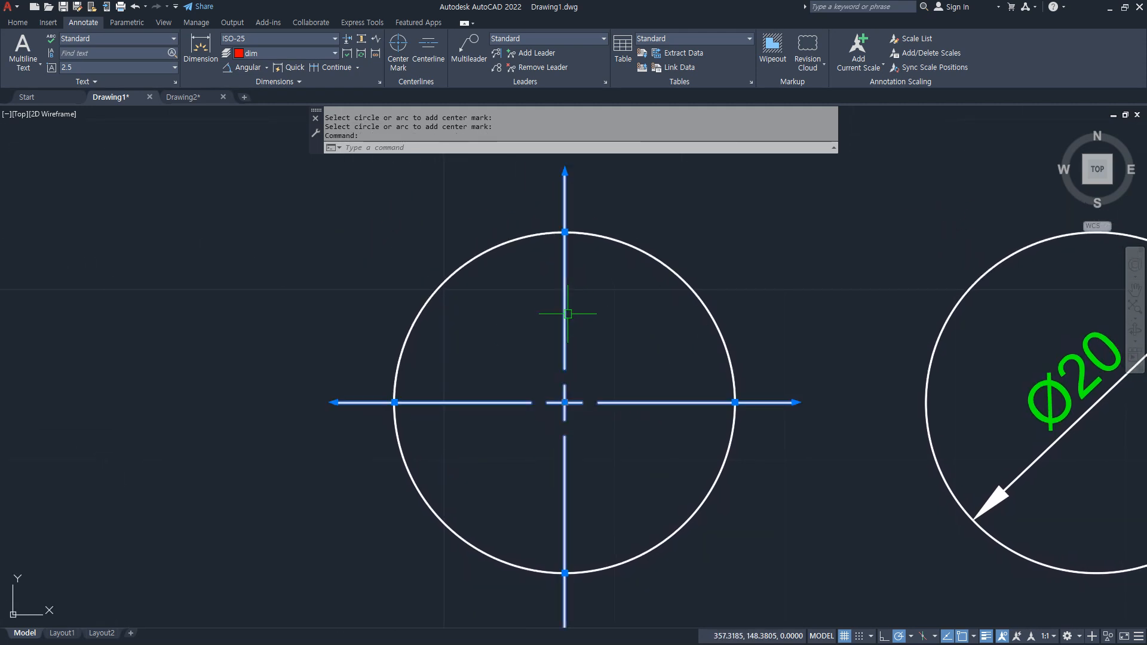
- Open the selected center mark's properties and try a cross gap of 0.5x
key("ctrl+1")
mouse_move(540, 333)
middle_mouse_down()
mouse_move(410, 269)
mouse_move(309, 278)
mouse_move(379, 330)
middle_mouse_up()
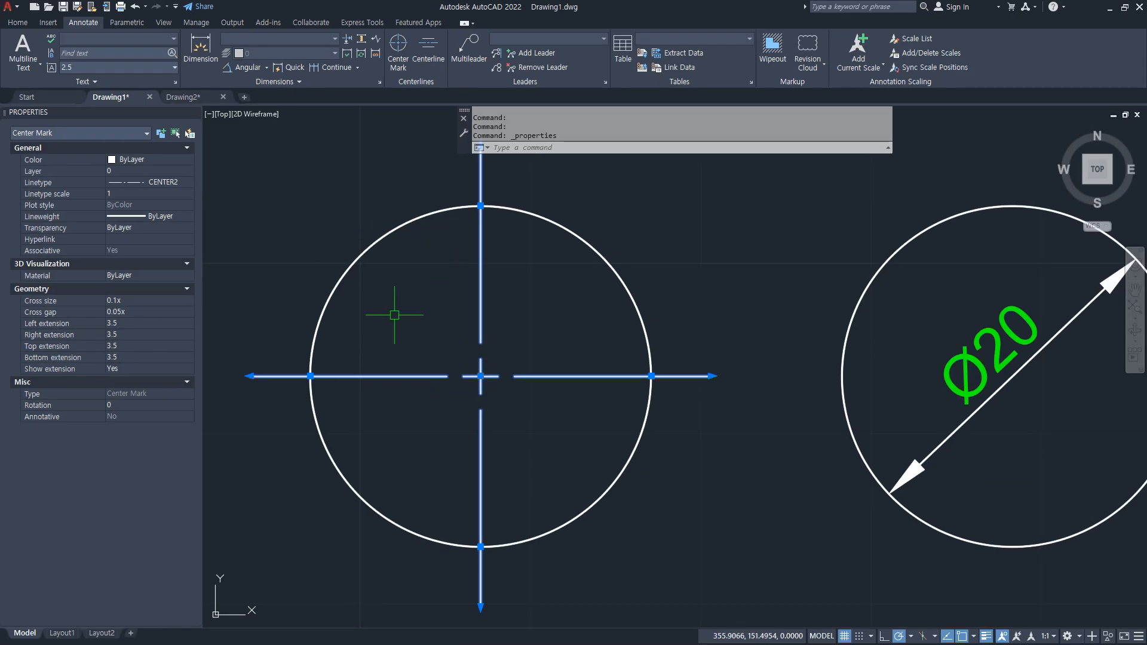
left_click(115, 304)
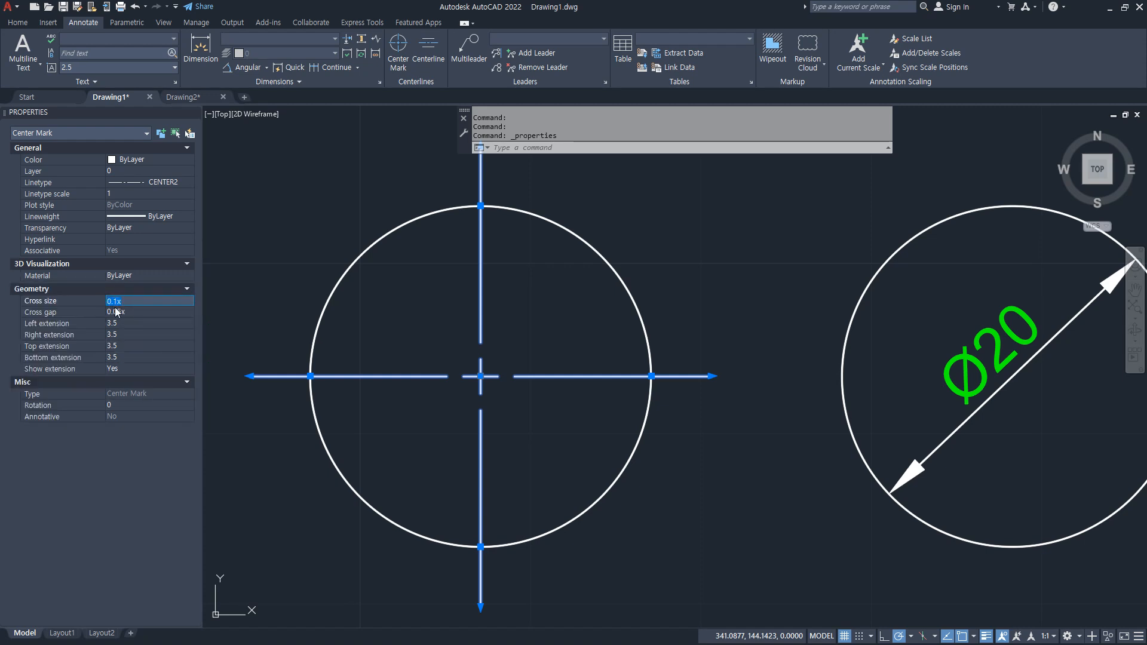
left_click(115, 312)
key("BackSpace")
key("Tab")
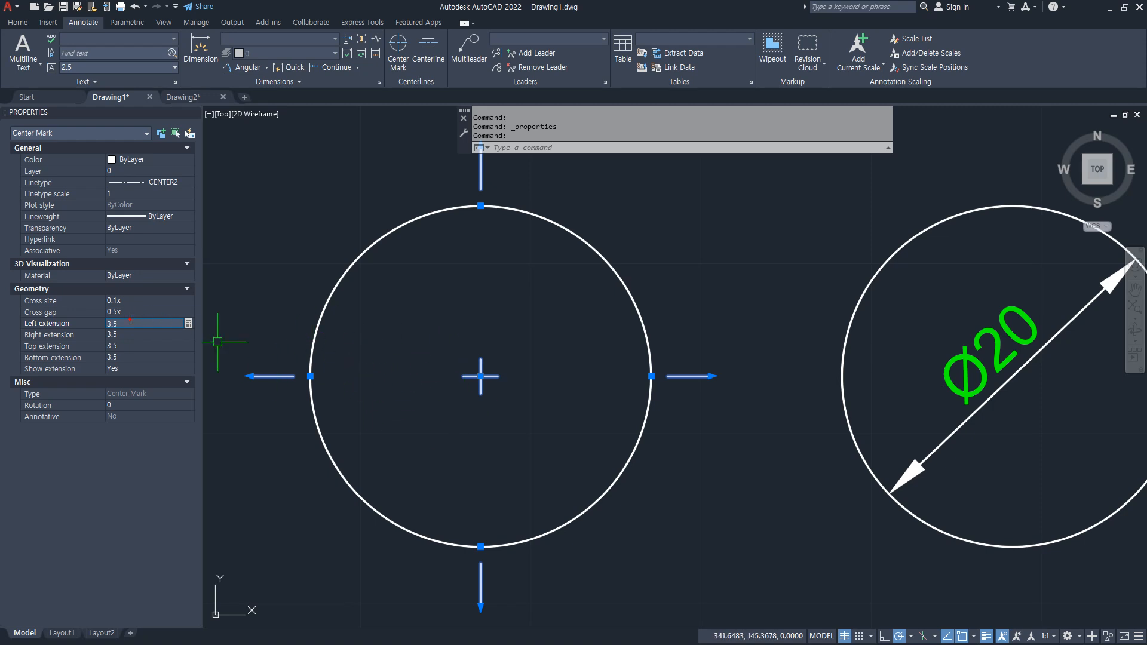
- Set the center mark's cross gap back to 0.05x and deselect the mark
left_click(113, 313)
type("0")
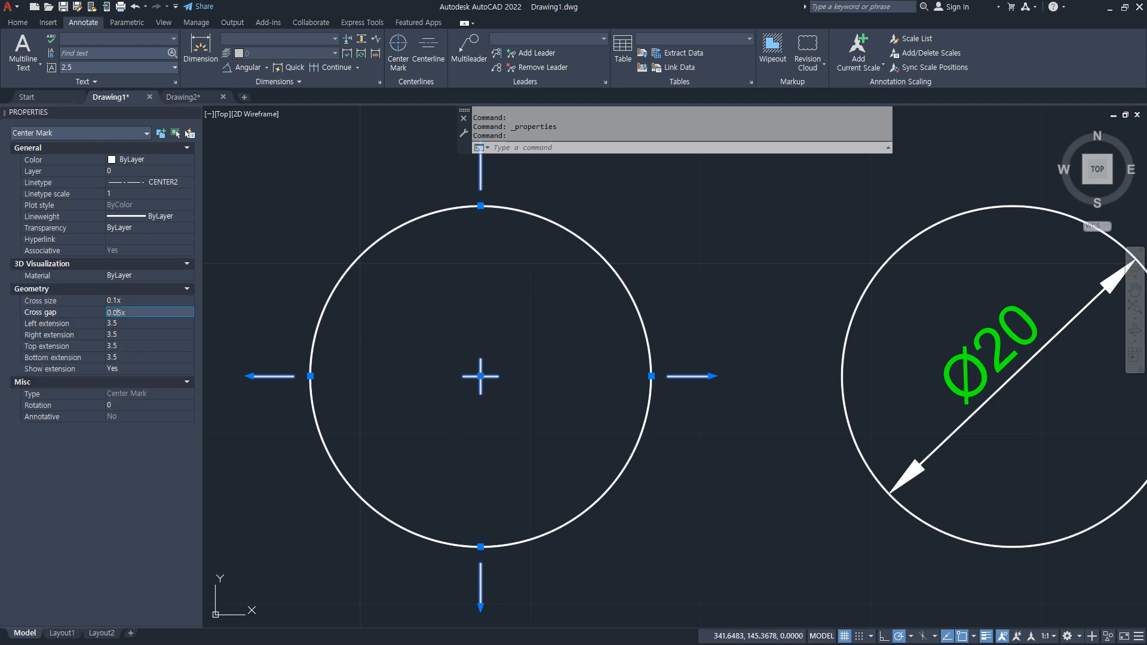
key("Tab")
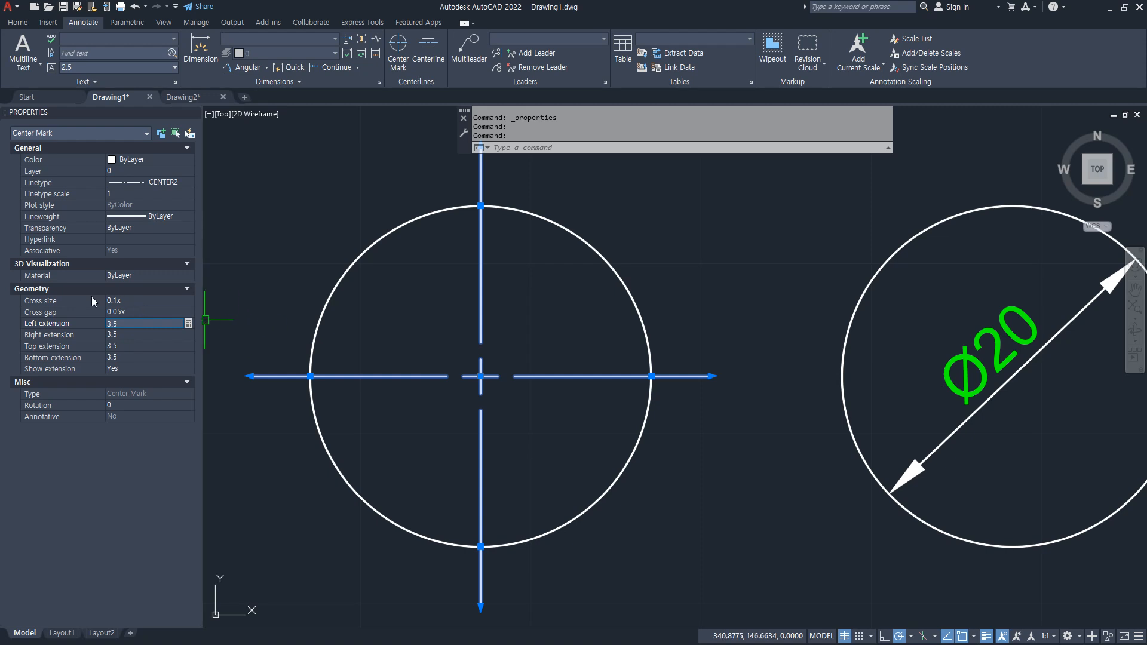
key("Escape")
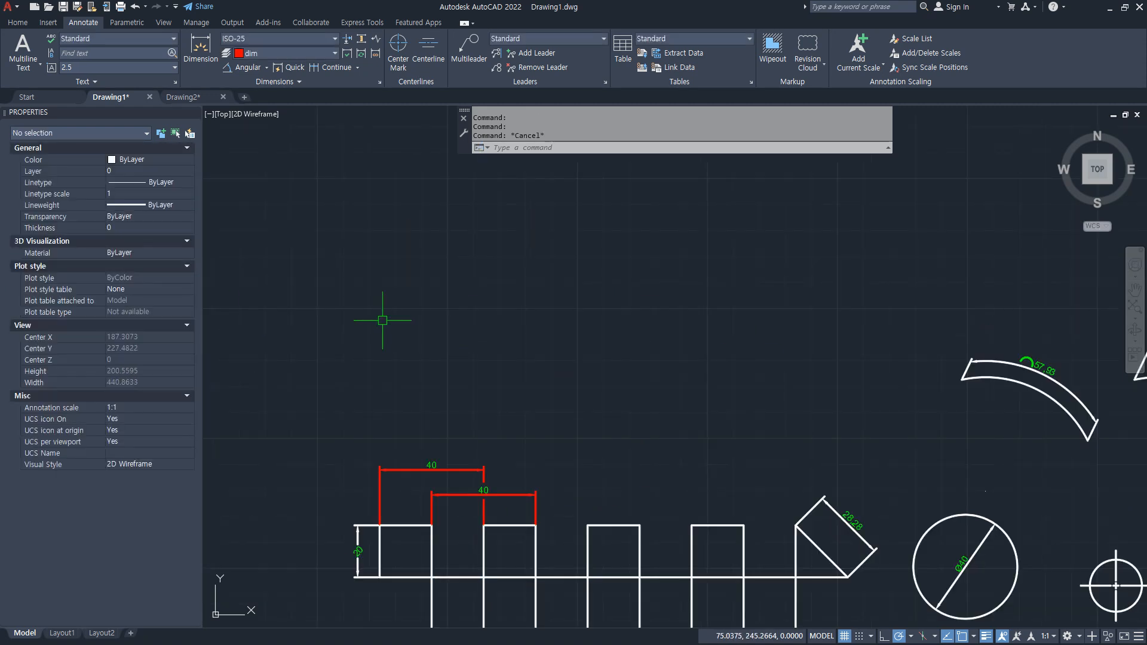
- Draw two parallel horizontal lines about 65 units long in the empty area above the stepped profile
type("l")
key("Return")
left_click(381, 357)
left_click(550, 357)
key("Return")
key("Return")
left_click(382, 297)
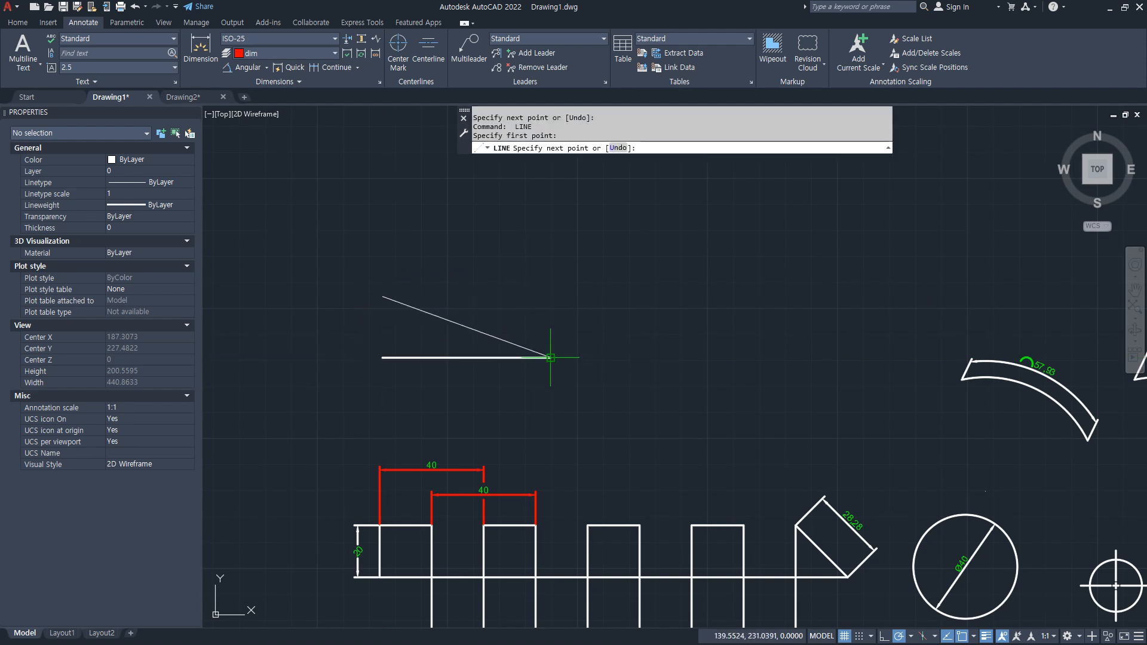
left_click(549, 296)
key("Return")
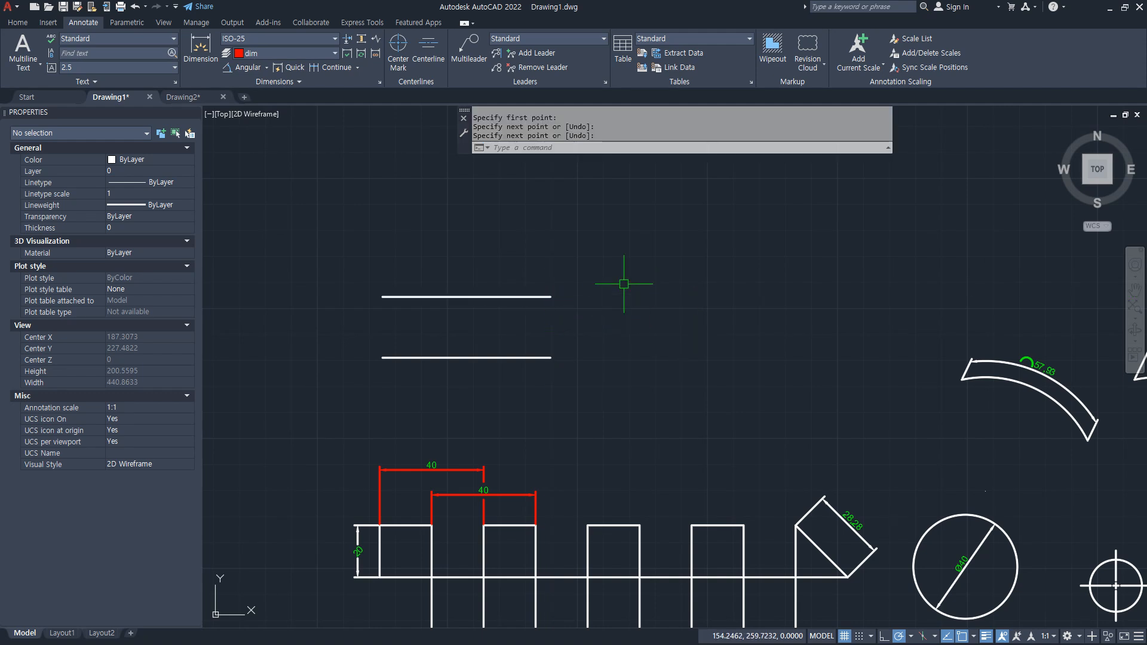
- Add a centerline midway between the two parallel horizontal lines
mouse_move(391, 372)
left_mouse_down()
mouse_move(350, 325)
mouse_move(528, 363)
mouse_move(439, 373)
left_mouse_up()
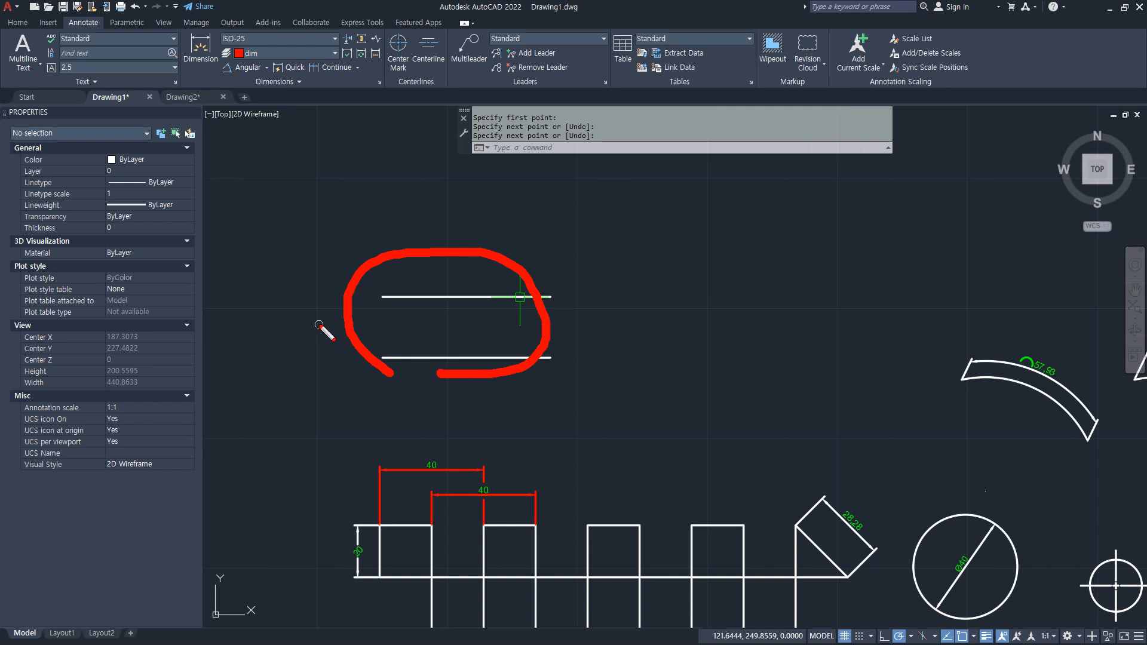
left_click_drag(317, 325, 698, 323)
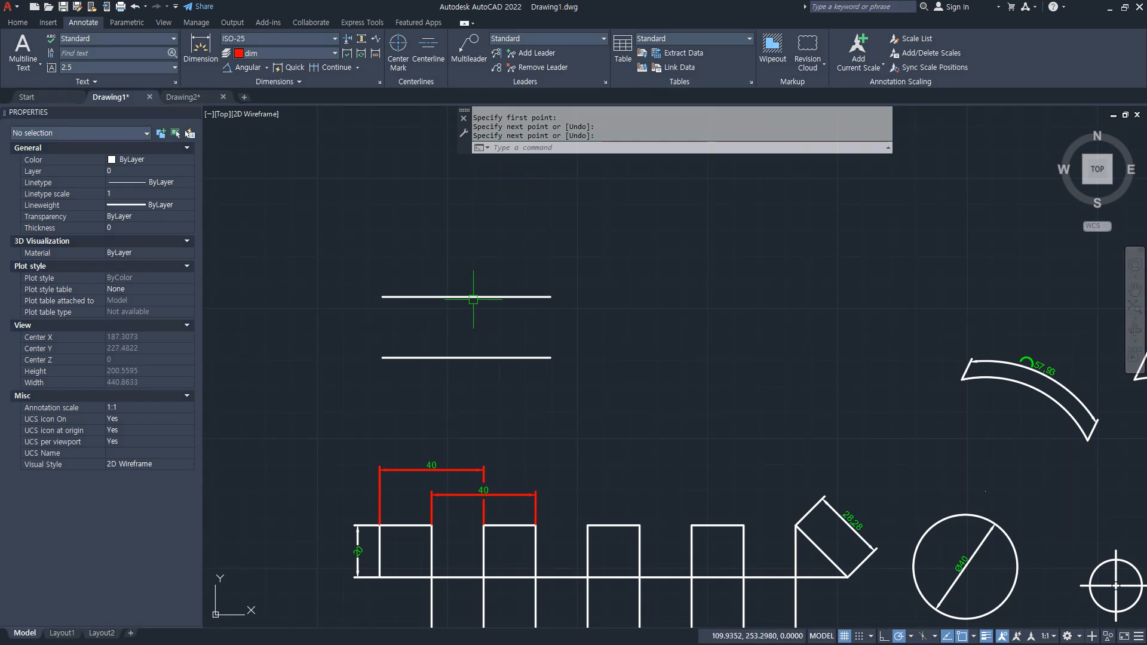
left_click(428, 59)
left_click(455, 296)
left_click(451, 359)
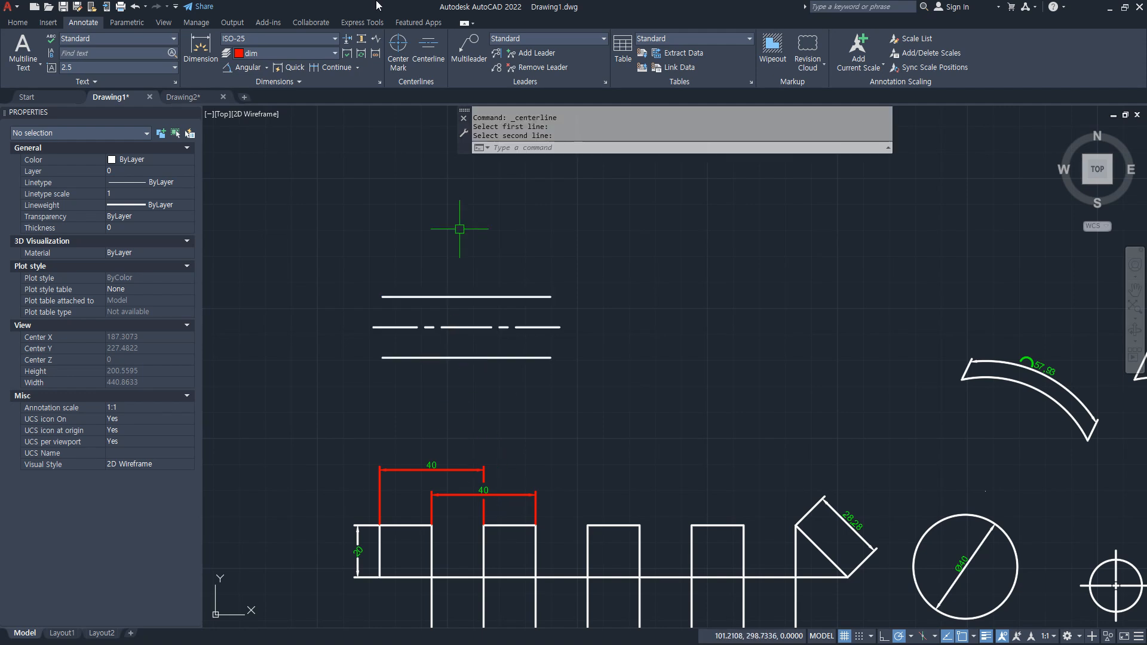
mouse_move(432, 71)
left_mouse_down()
mouse_move(420, 38)
mouse_move(440, 69)
left_mouse_up()
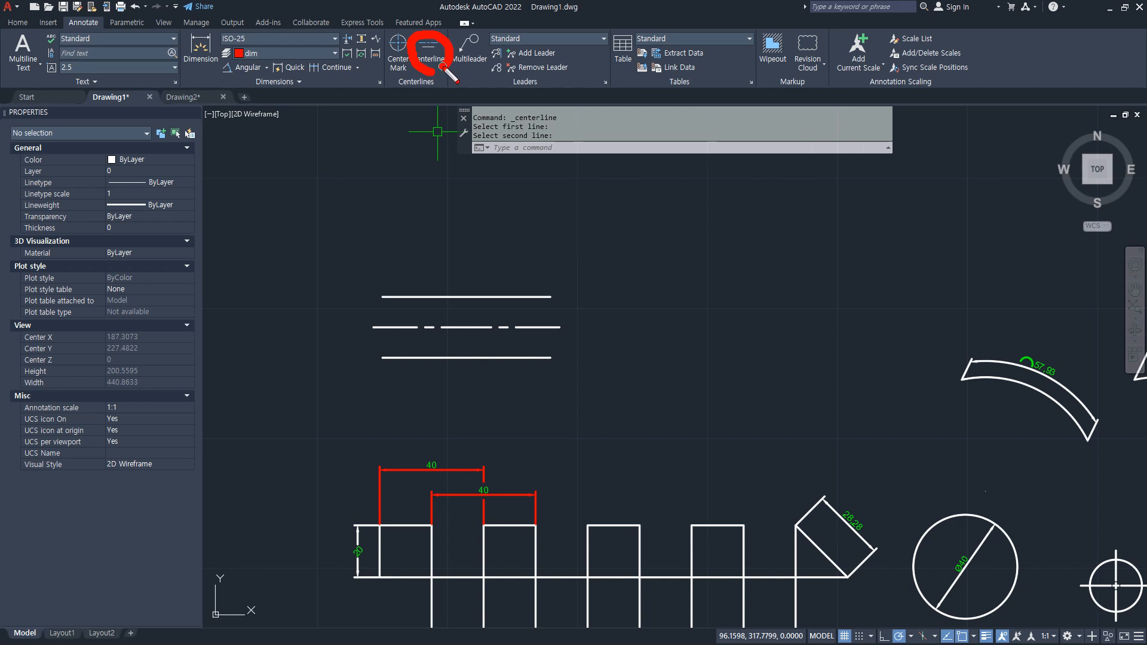
left_click_drag(460, 286, 447, 294)
left_click_drag(465, 358, 467, 370)
key("Escape")
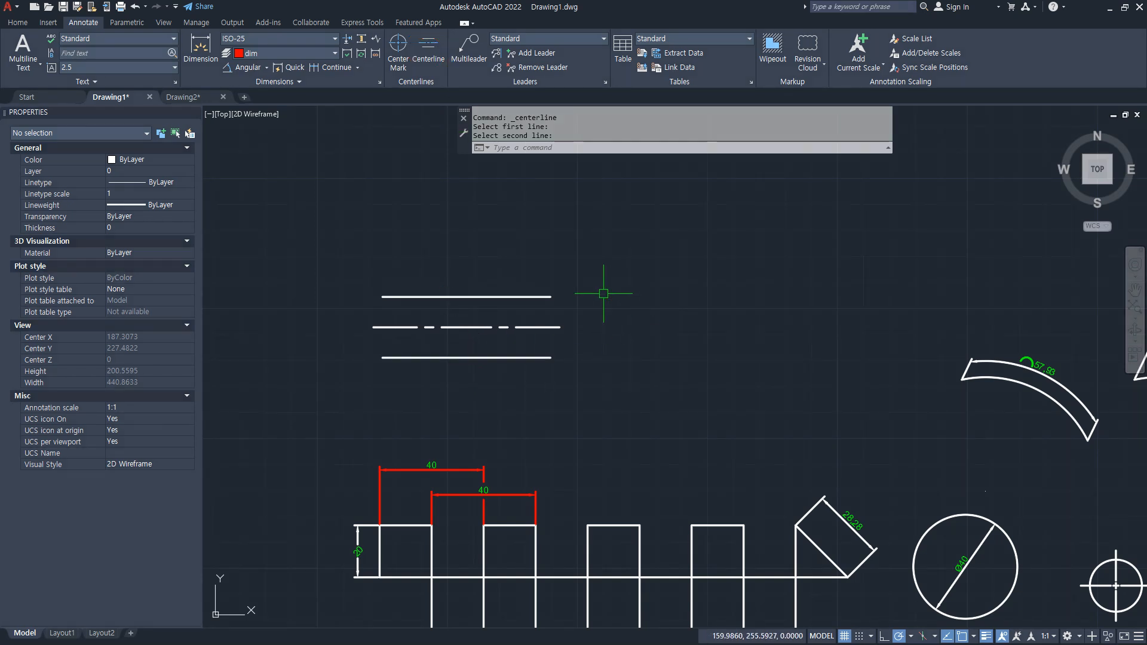
- Erase the two parallel lines together with the centerline between them
left_click(598, 392)
left_click(423, 235)
type("e")
key("Return")
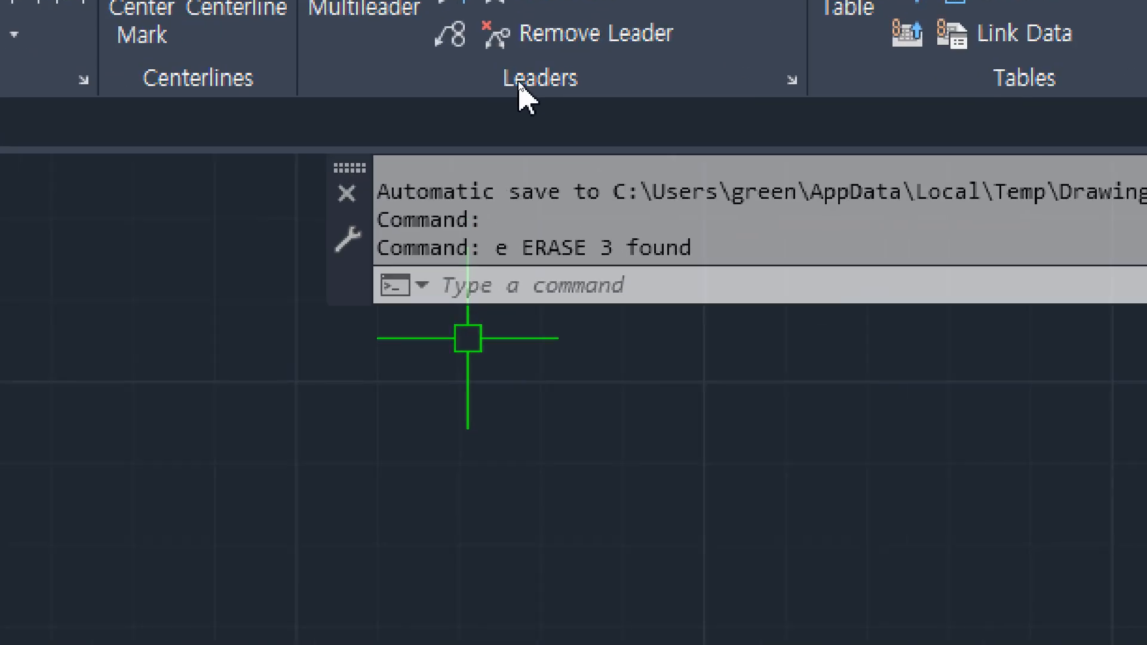
key("Escape")
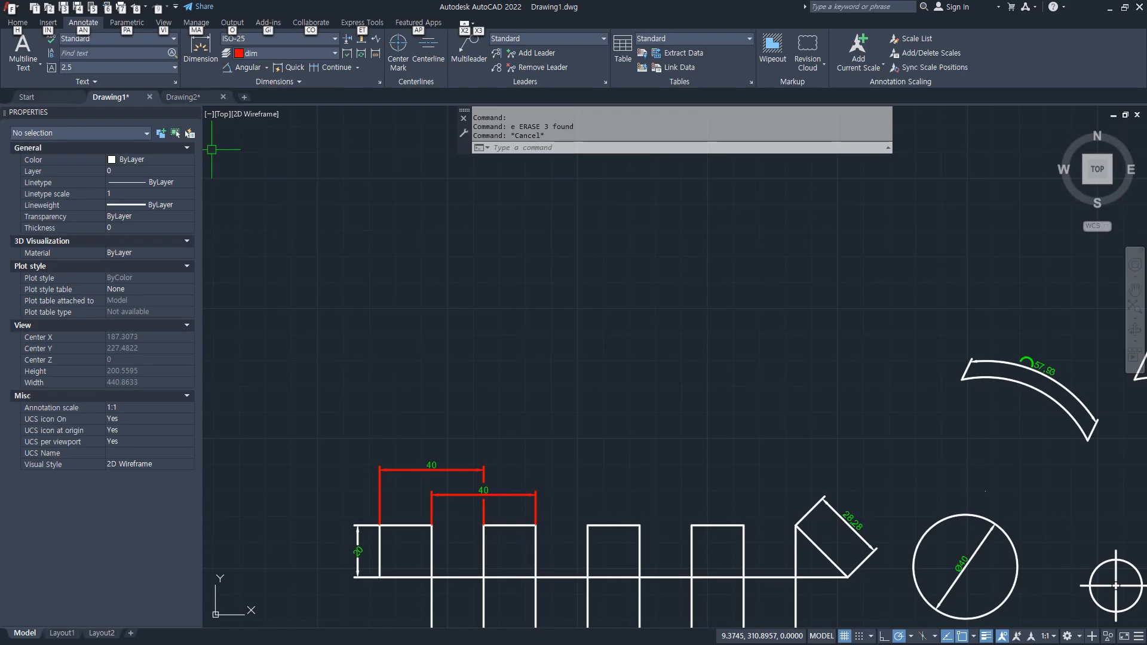
- Switch to the Notepad notes and add the line "leader(지시선)" below the Dimstyle entry
key("alt+Tab")
left_click_drag(558, 159, 651, 61)
key("Return")
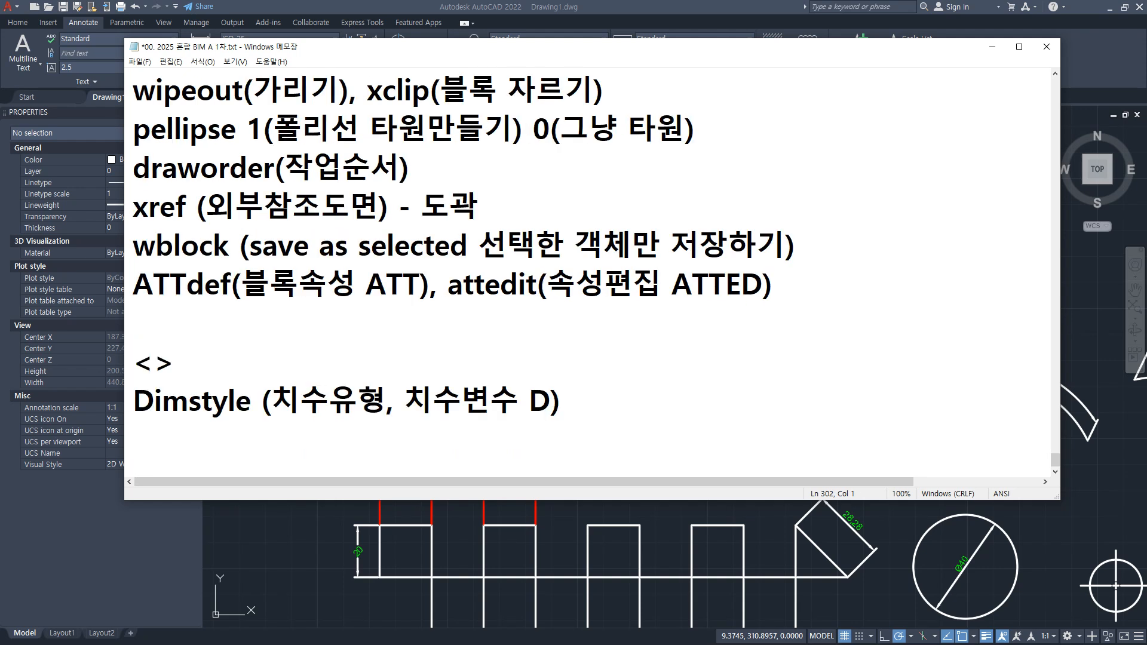
type("leader(지")
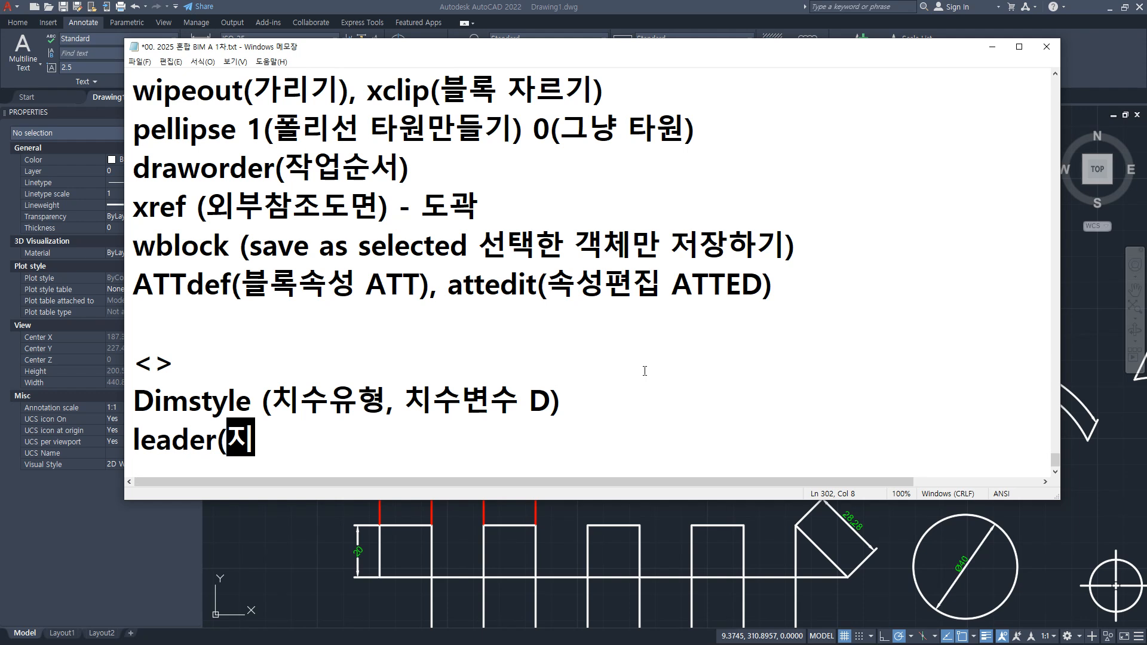
type("시선)")
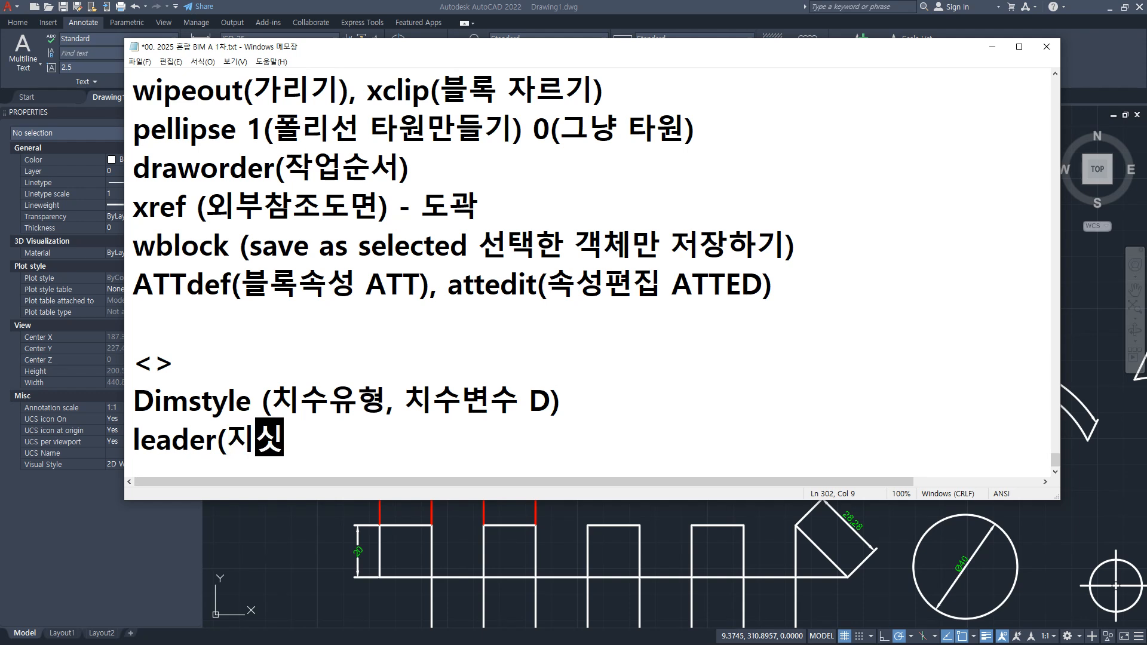
- Add the line "qLEader(빠른지시선 LE)" below the leader entry in the notes
key("Return")
type("q")
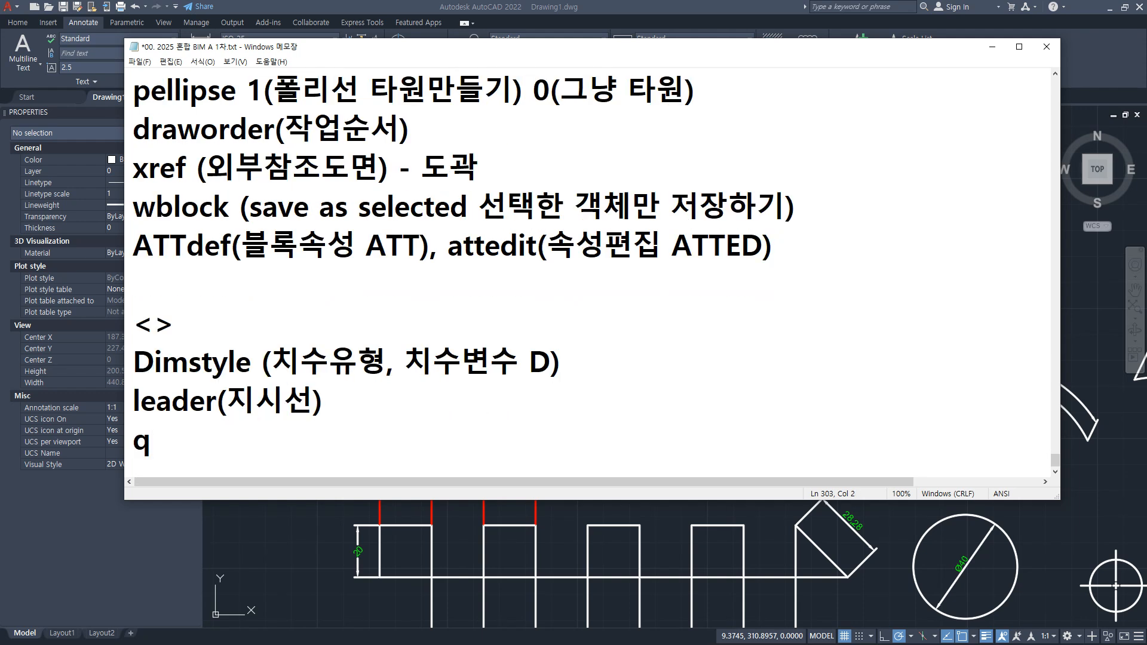
key("BackSpace")
type("qLEader(")
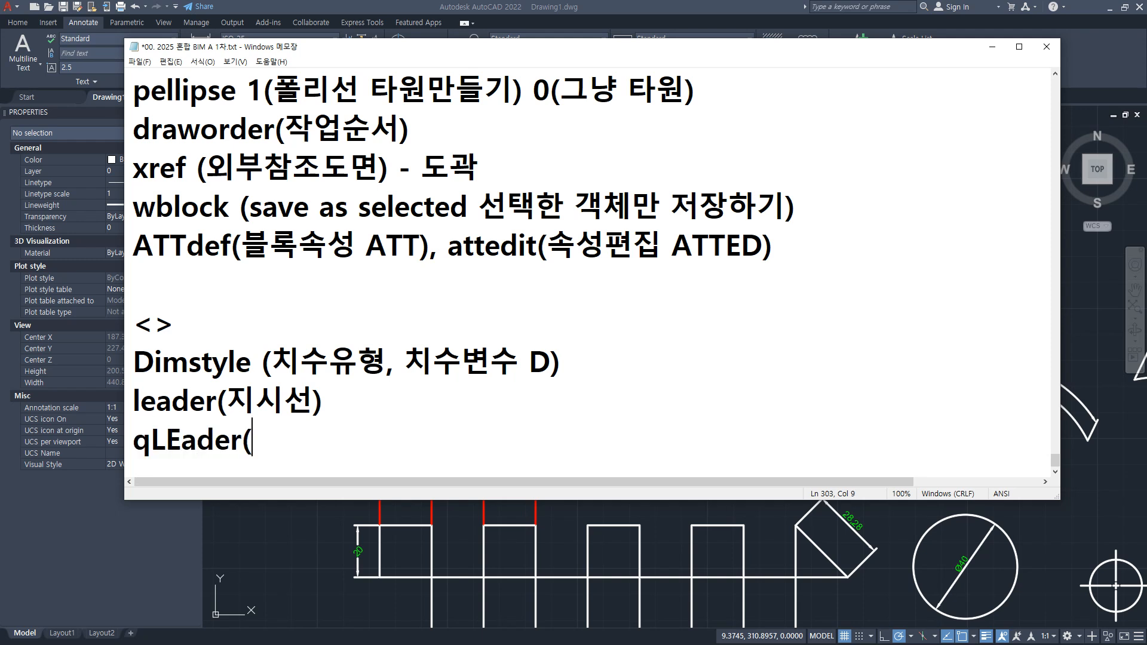
type("빠른지시")
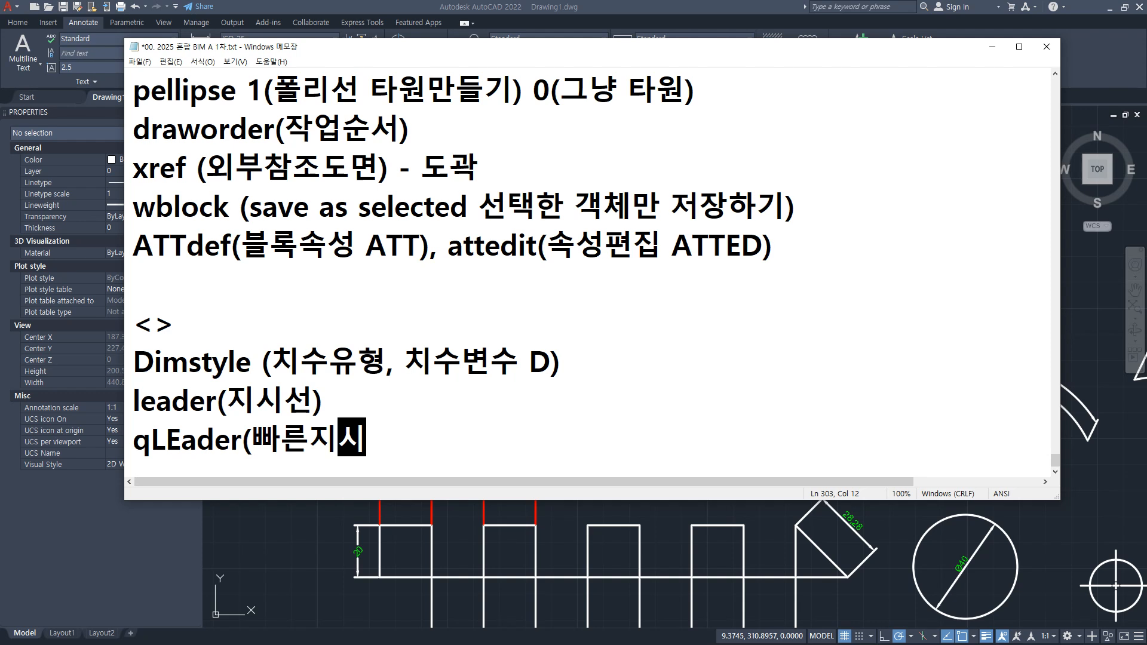
type("선 LE)")
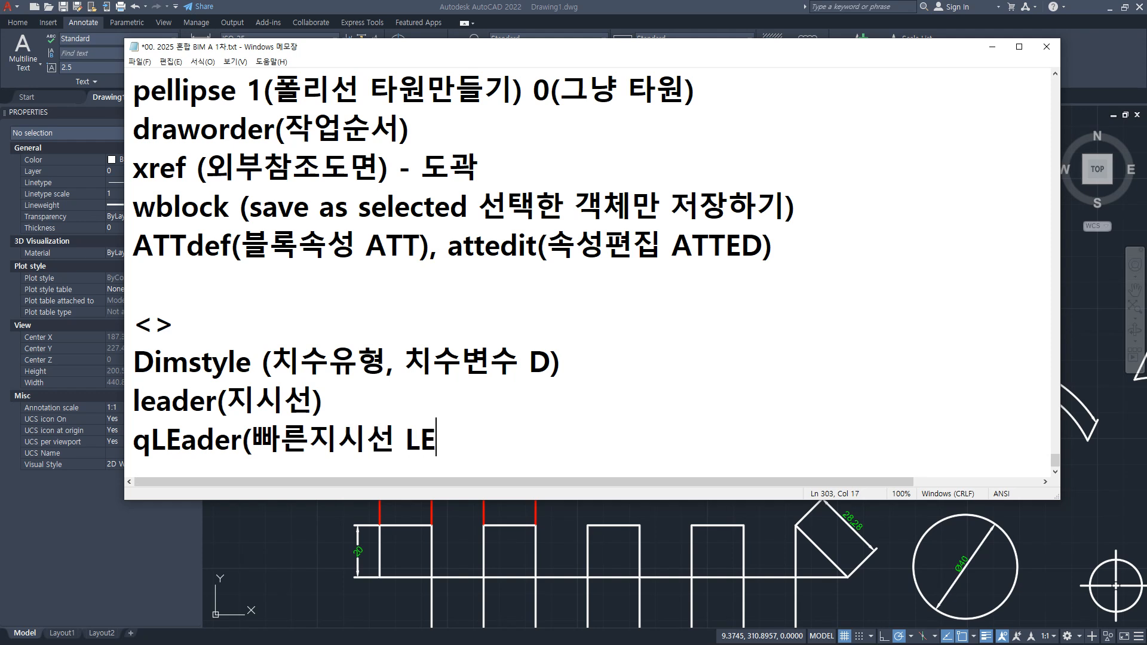
- Add the line "mleader(다중지시선)" below the qLEader entry in the notes
key("Return")
type("m")
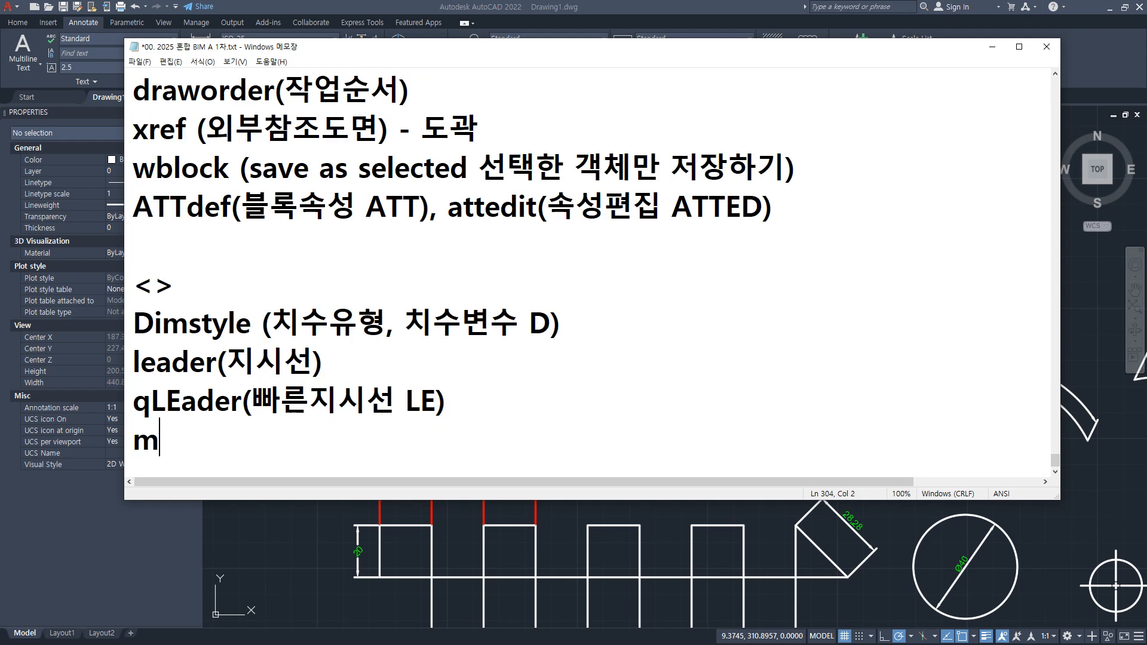
type("leader(")
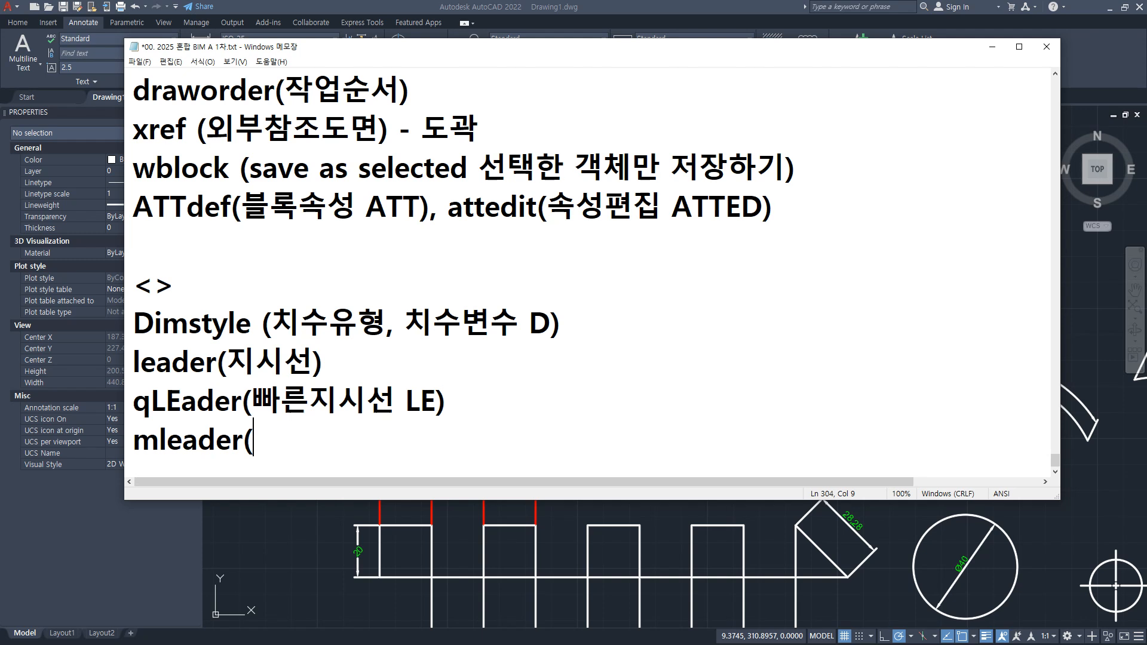
type("다중지시선)")
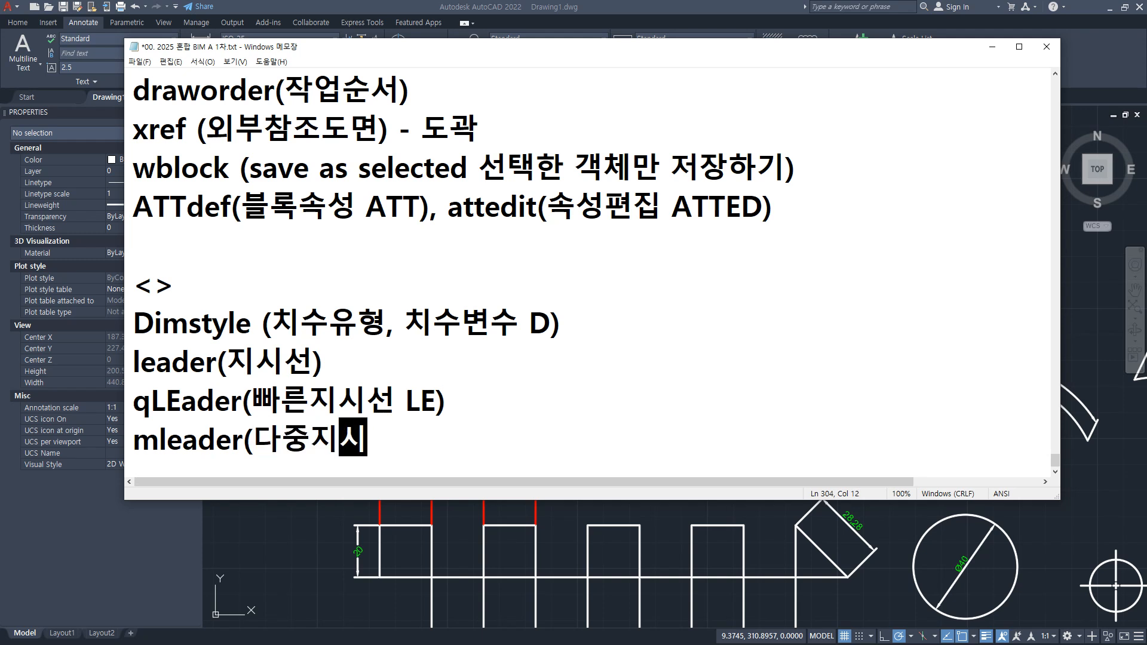
left_click_drag(117, 470, 442, 470)
left_click(486, 7)
mouse_move(588, 111)
left_mouse_down()
mouse_move(543, 26)
mouse_move(545, 106)
left_mouse_up()
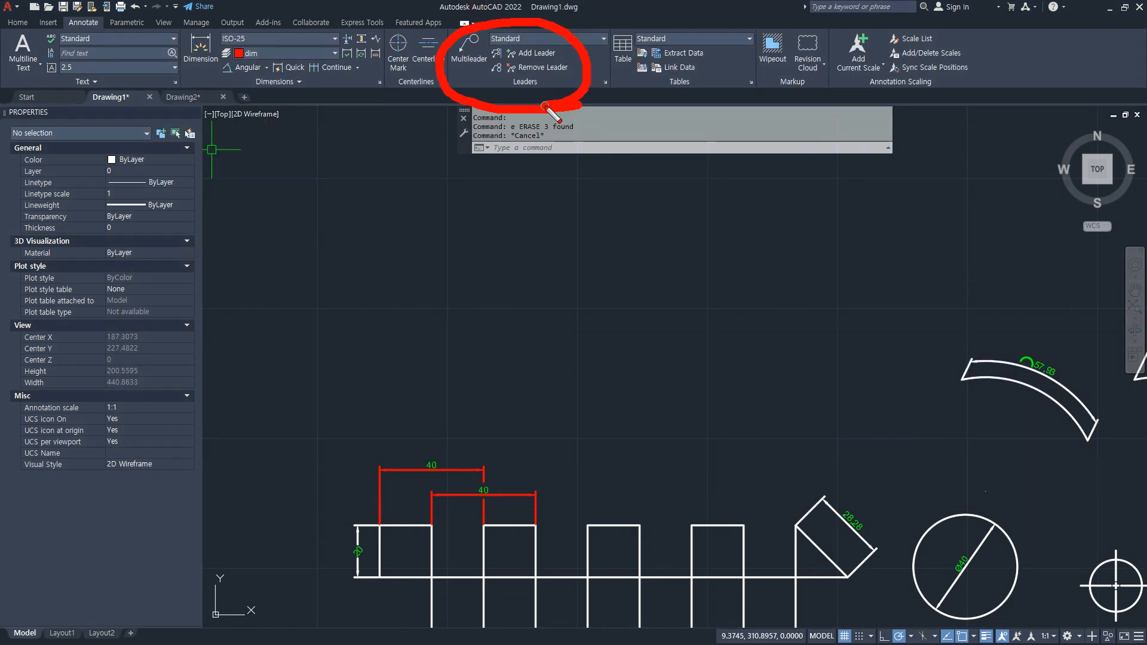
key("Escape")
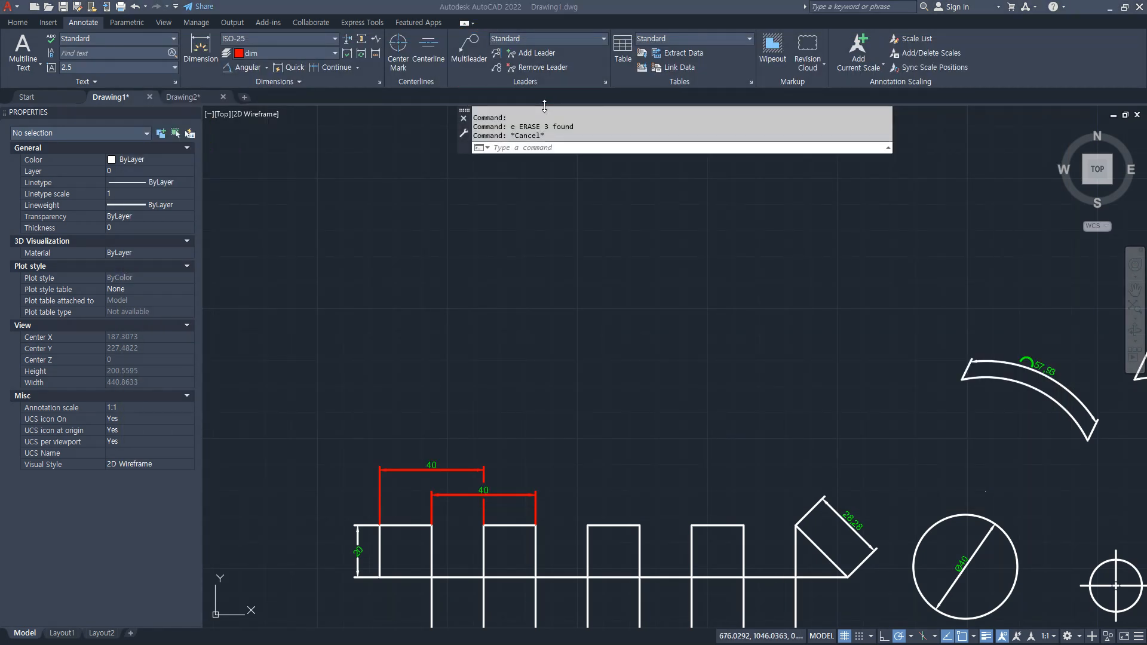
key("alt+Tab")
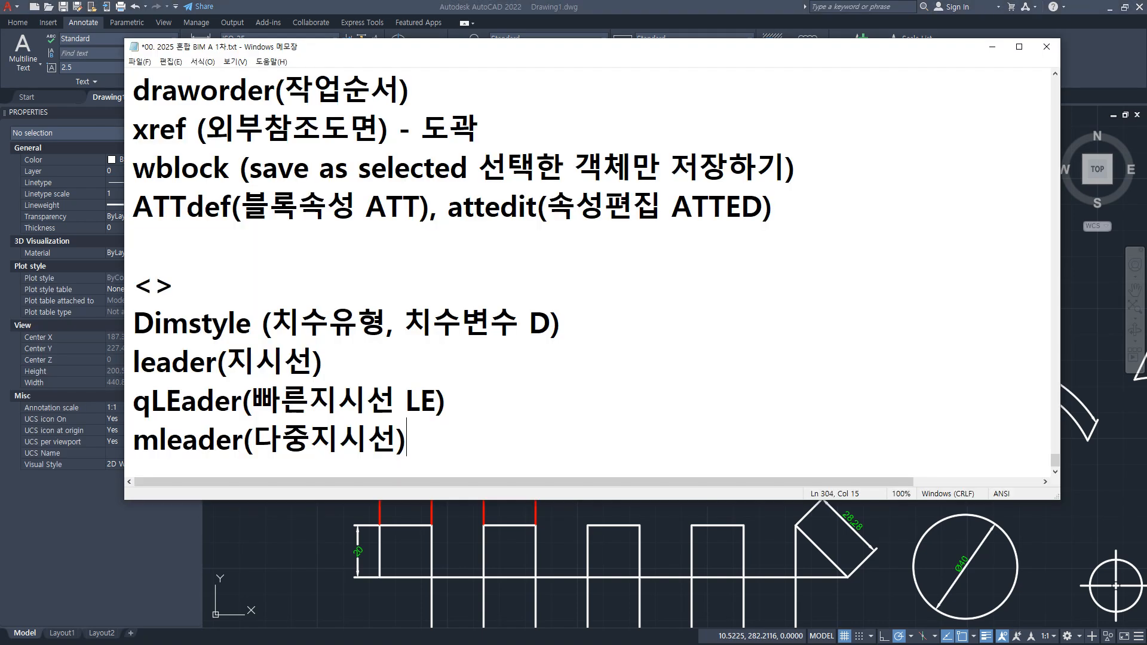
left_click_drag(139, 420, 457, 420)
key("Escape")
key("ctrl+2")
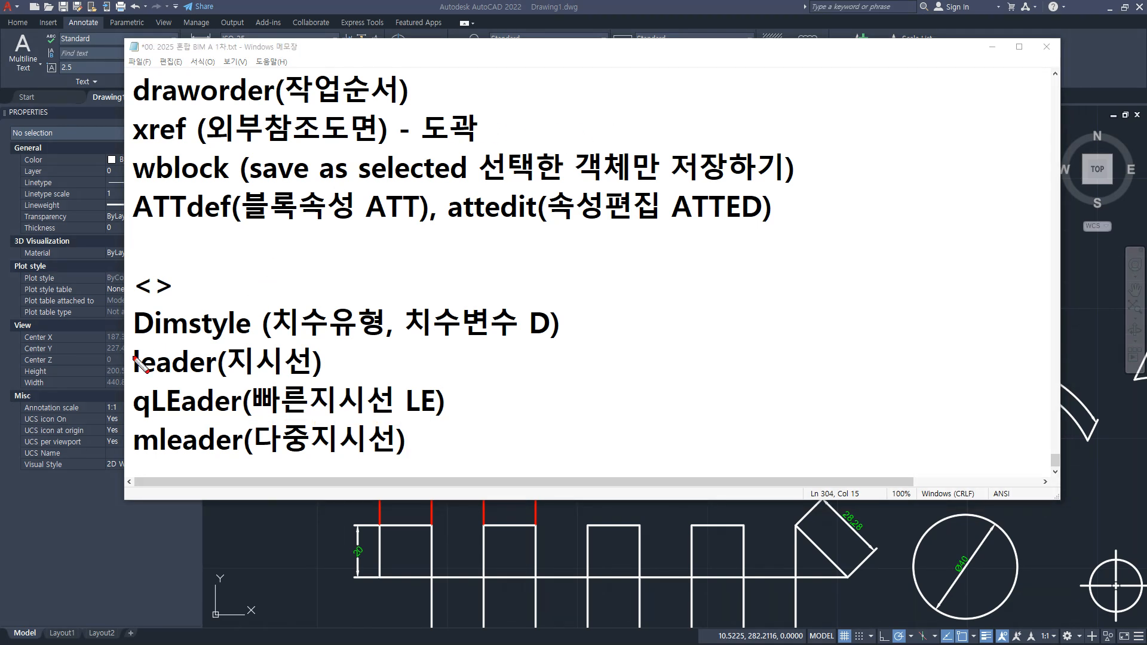
left_click_drag(124, 375, 400, 372)
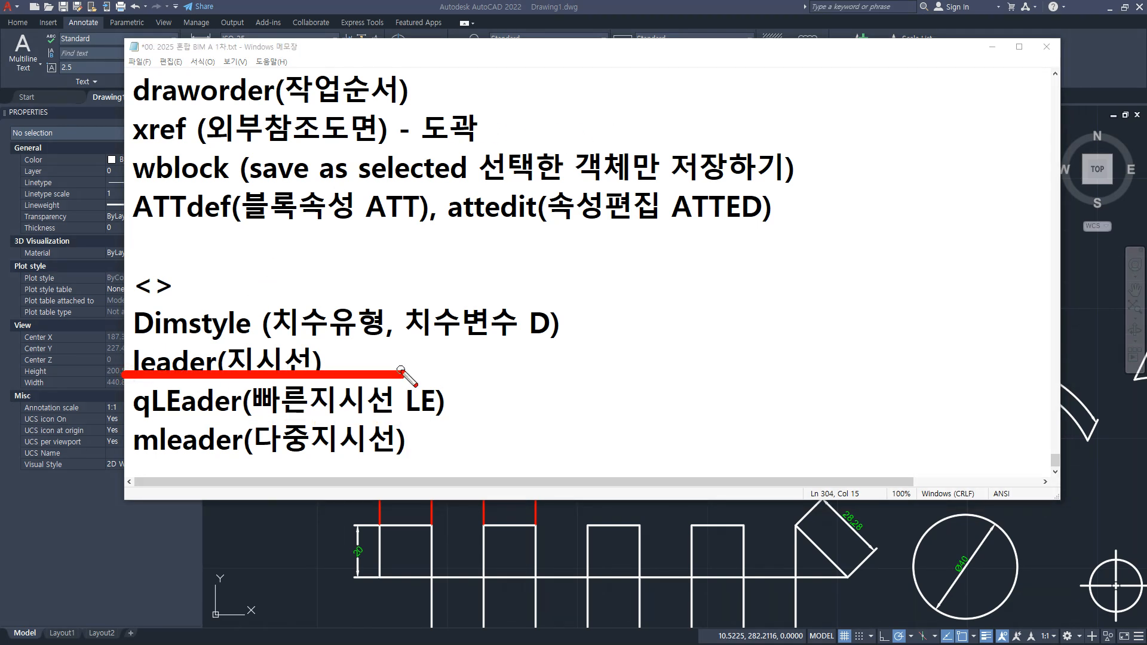
left_click_drag(125, 423, 515, 423)
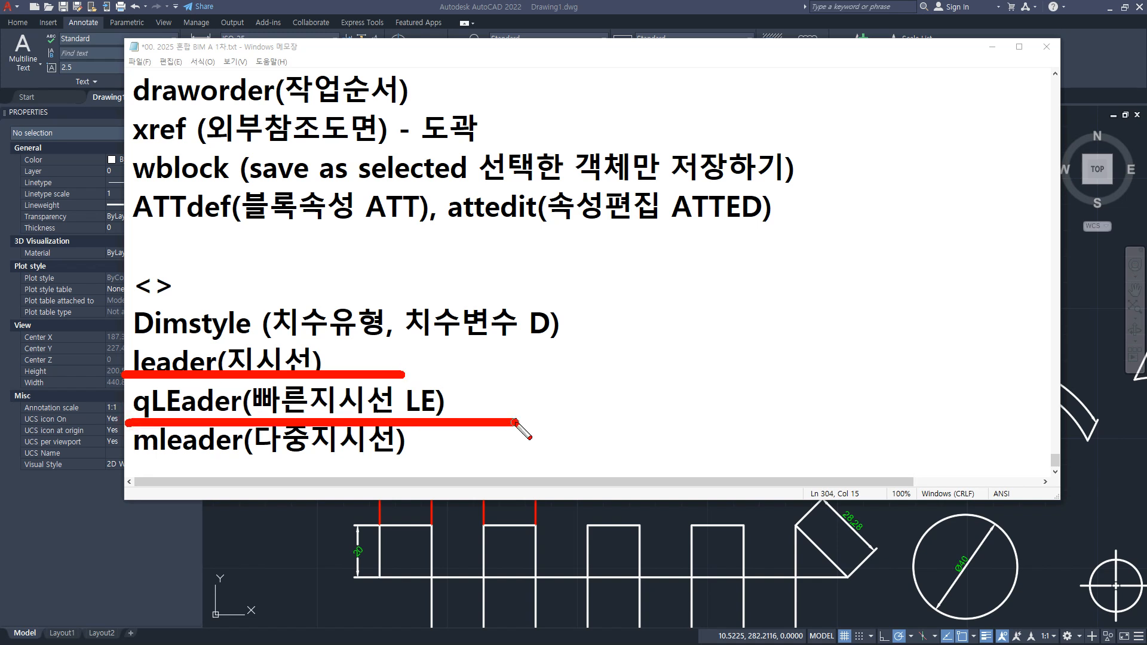
key("Escape")
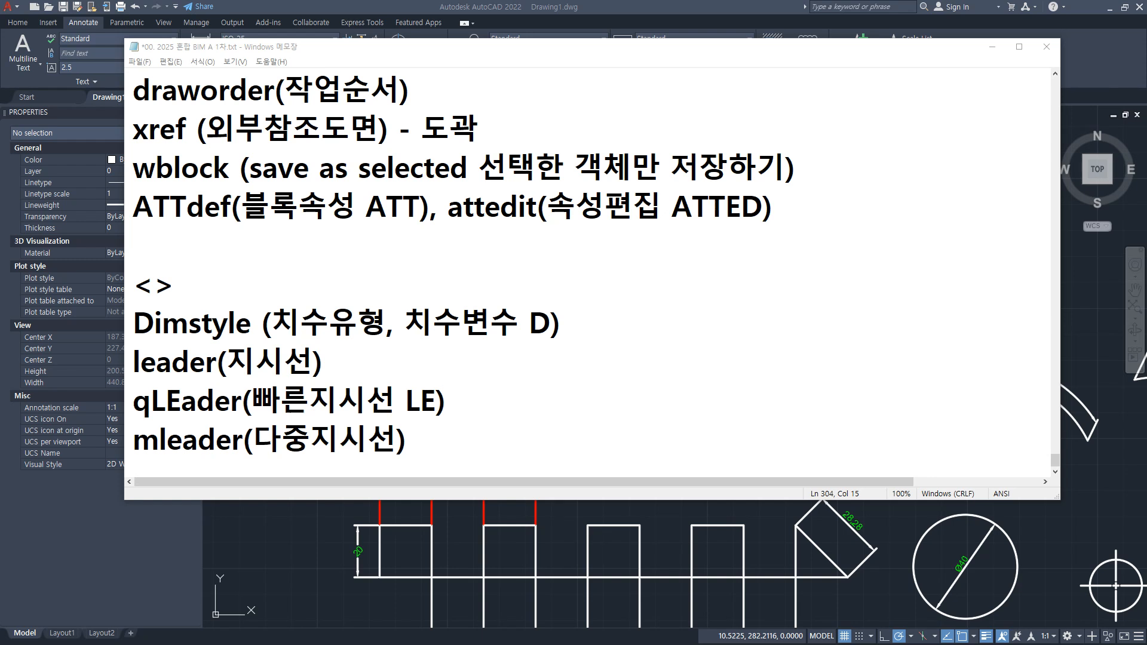
- Switch to the Chrome browser, open the 정투상 응용 post from the café's 정투상 board and examine its drawings
left_click_drag(0, 43, 420, 40)
scroll(241, 460, "down", 6)
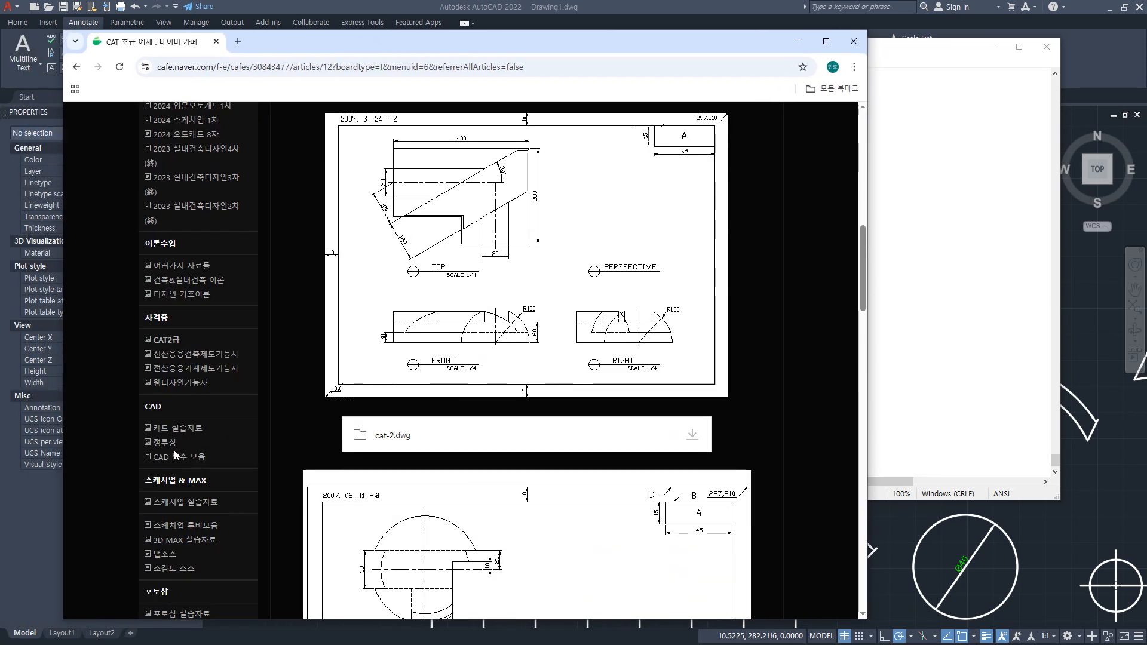
left_click(164, 443)
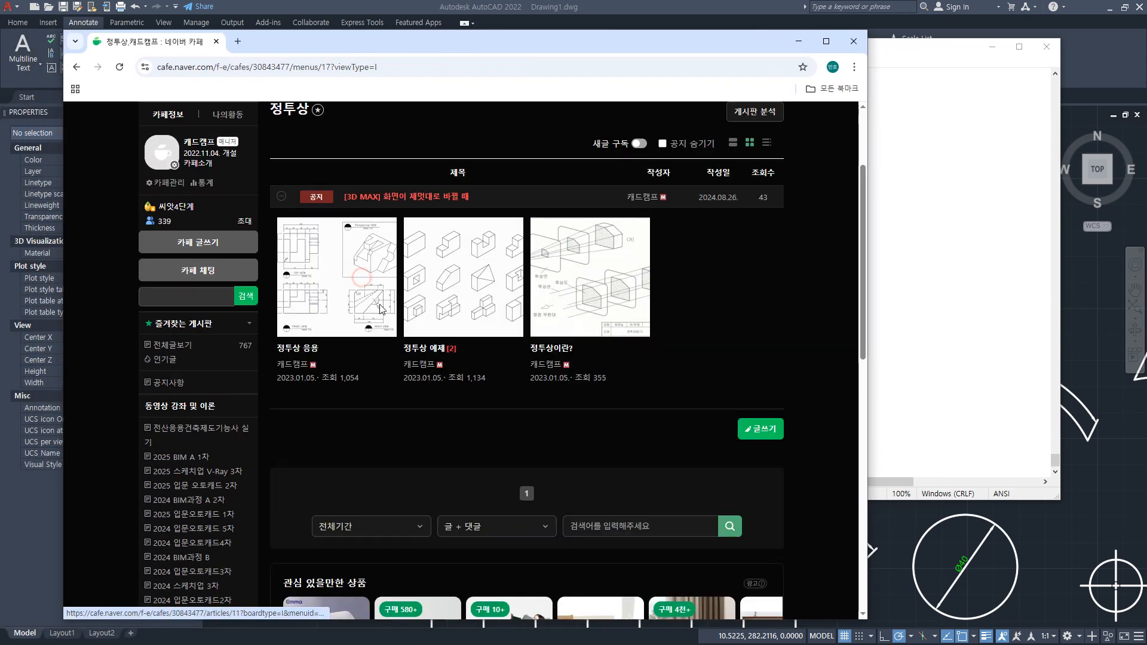
left_click(380, 309)
scroll(636, 365, "down", 4)
scroll(637, 364, "down", 5)
scroll(549, 321, "up", 1)
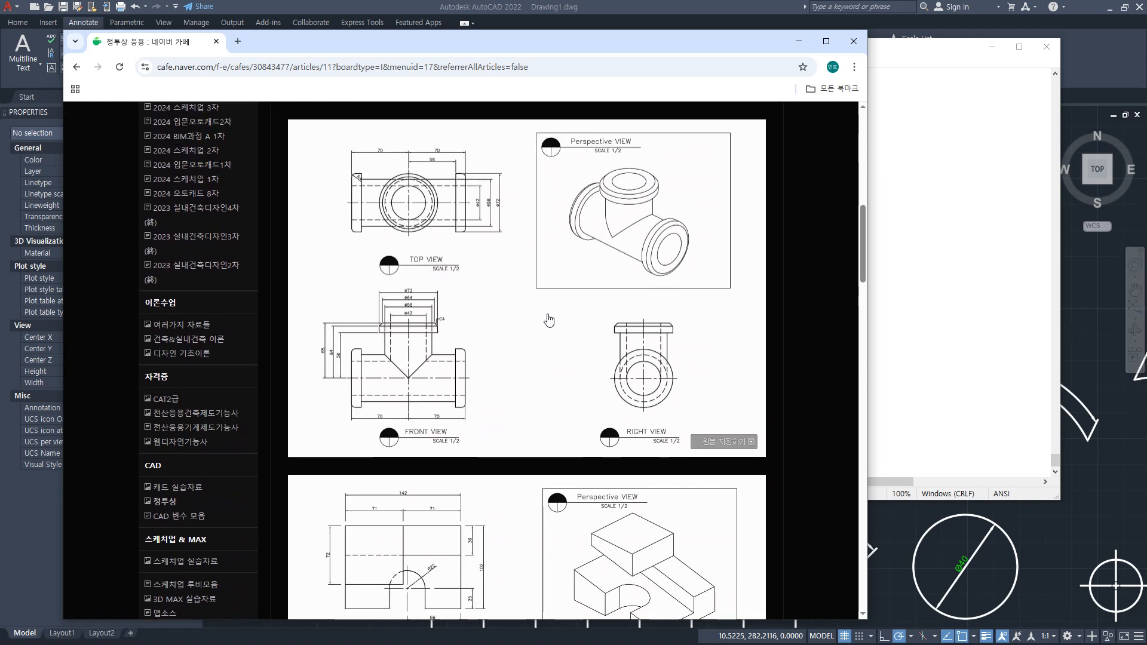
- Examine the leader notes on the holes in the oval flange's top view further down the 정투상 응용 post
scroll(549, 320, "down", 4)
scroll(502, 423, "down", 6)
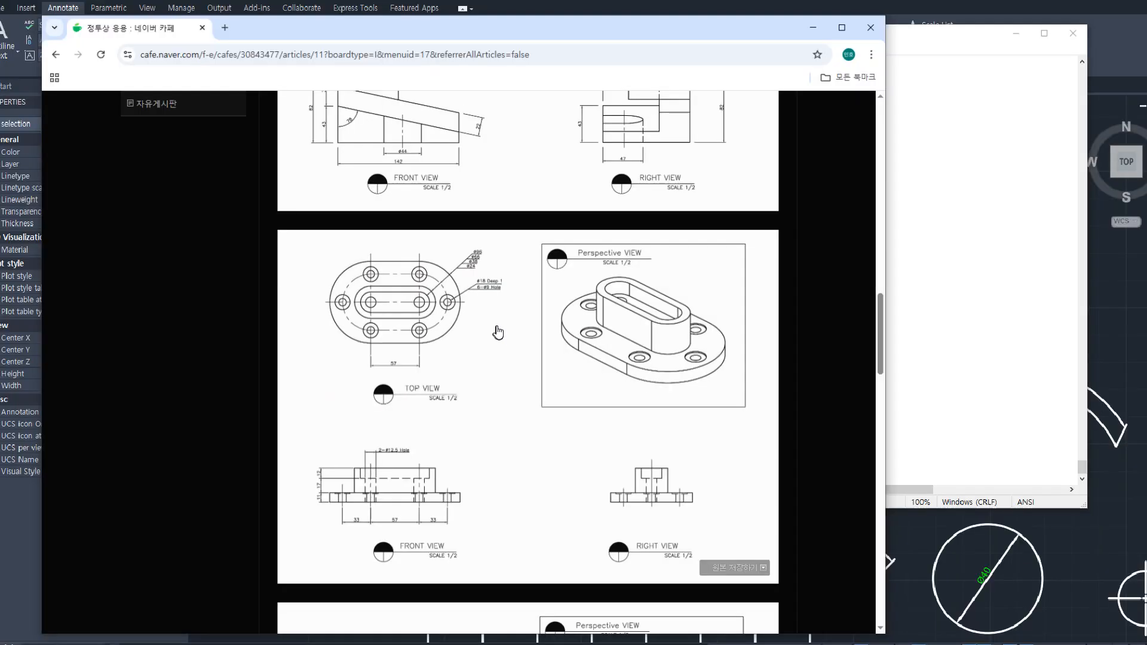
left_click(498, 332)
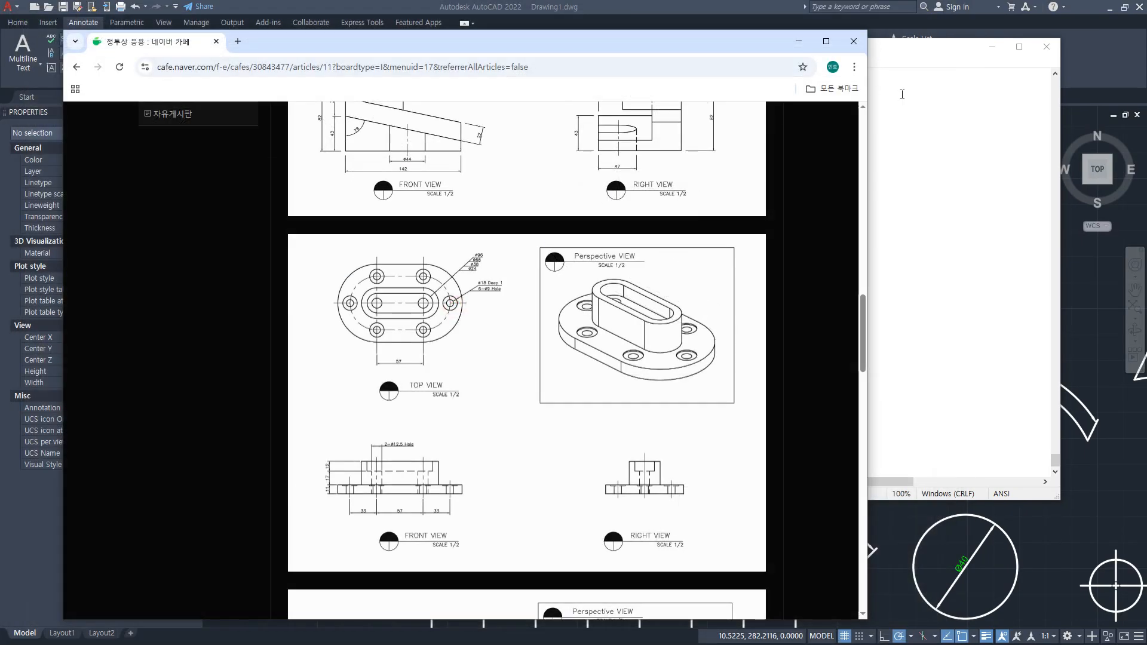
- Switch to AutoCAD and draw a quick leader above the dimensioned profile, with a slanted arrow segment and a short horizontal landing
key("alt+Tab")
type("q")
key("Return")
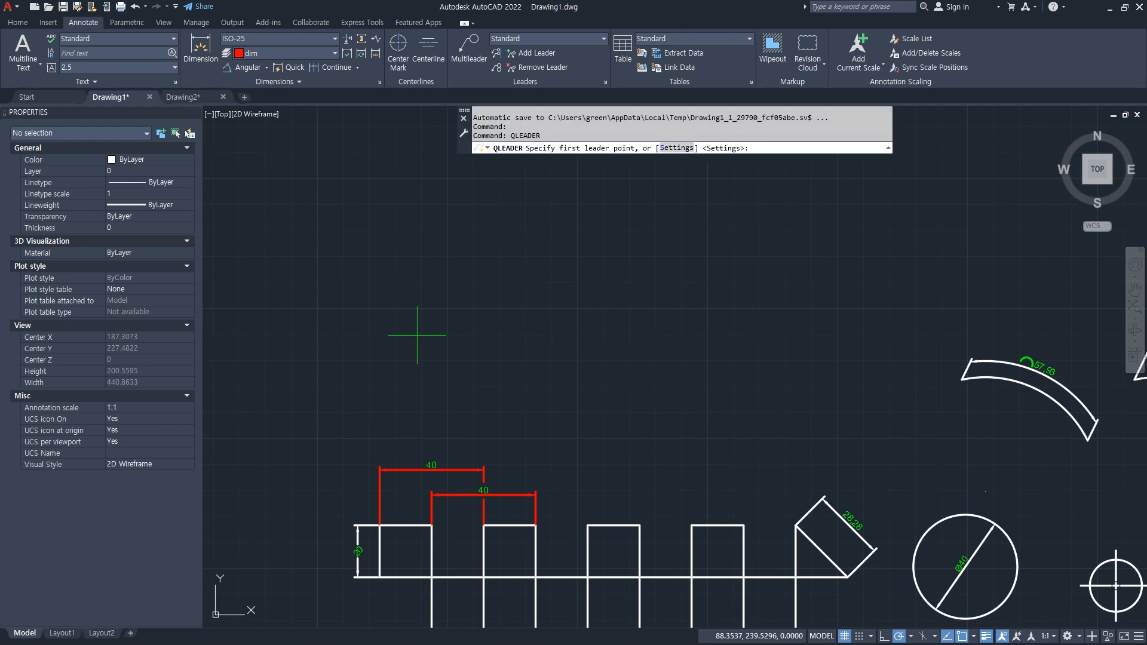
key("Escape")
type("le")
key("Return")
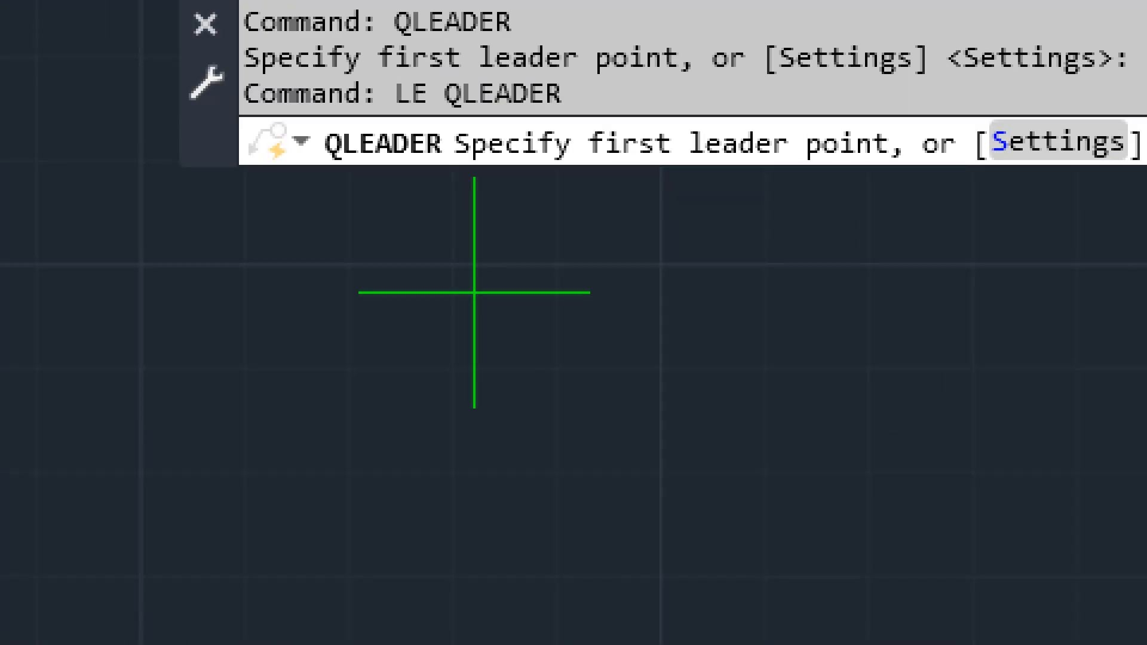
left_click(163, 241)
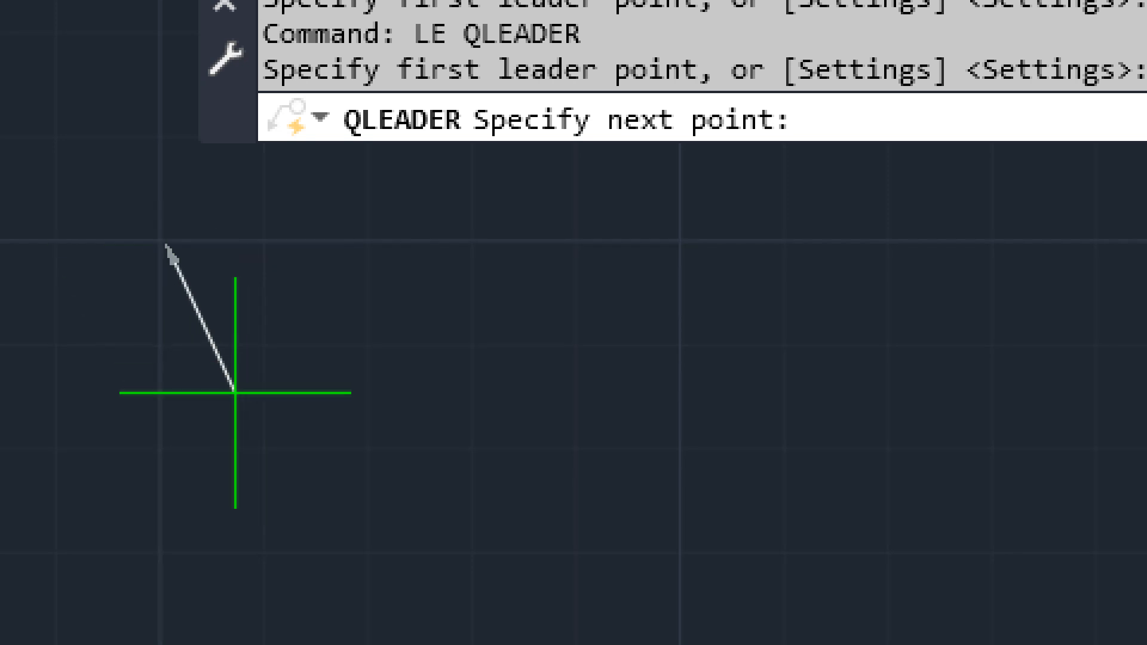
scroll(236, 390, "up", 2)
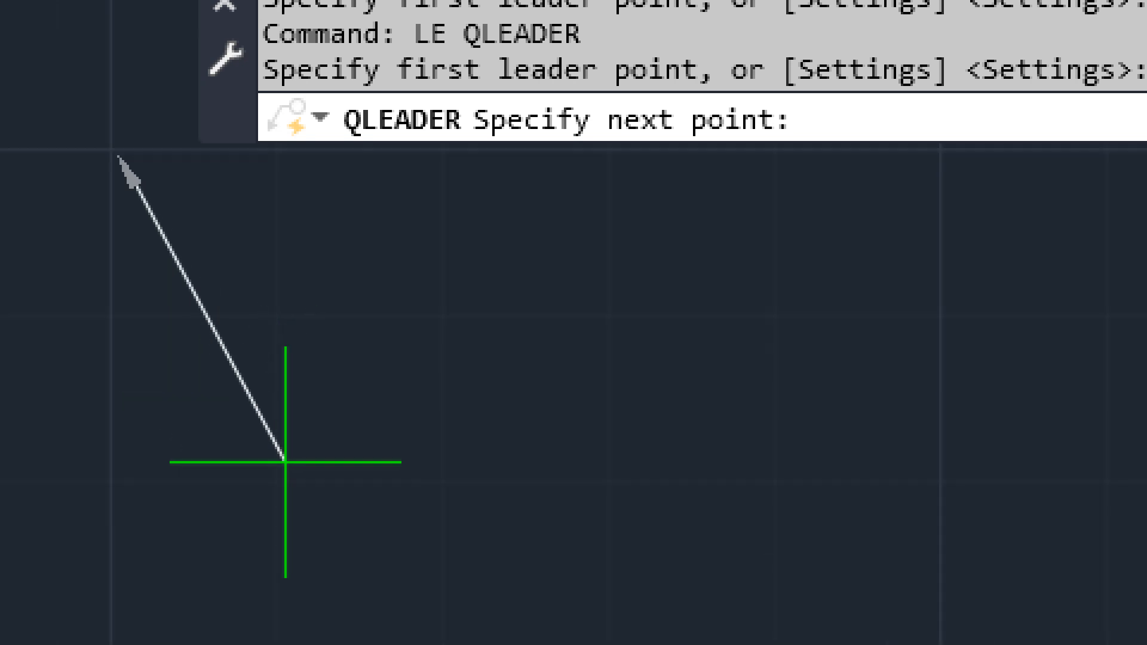
left_click(273, 488)
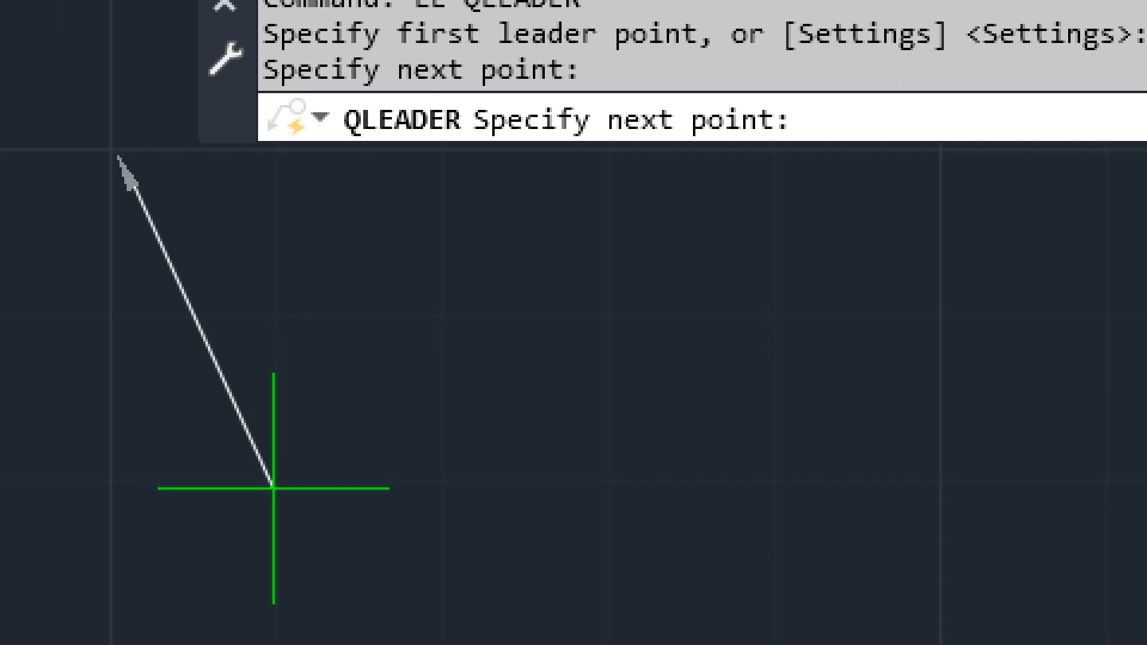
left_click(401, 489)
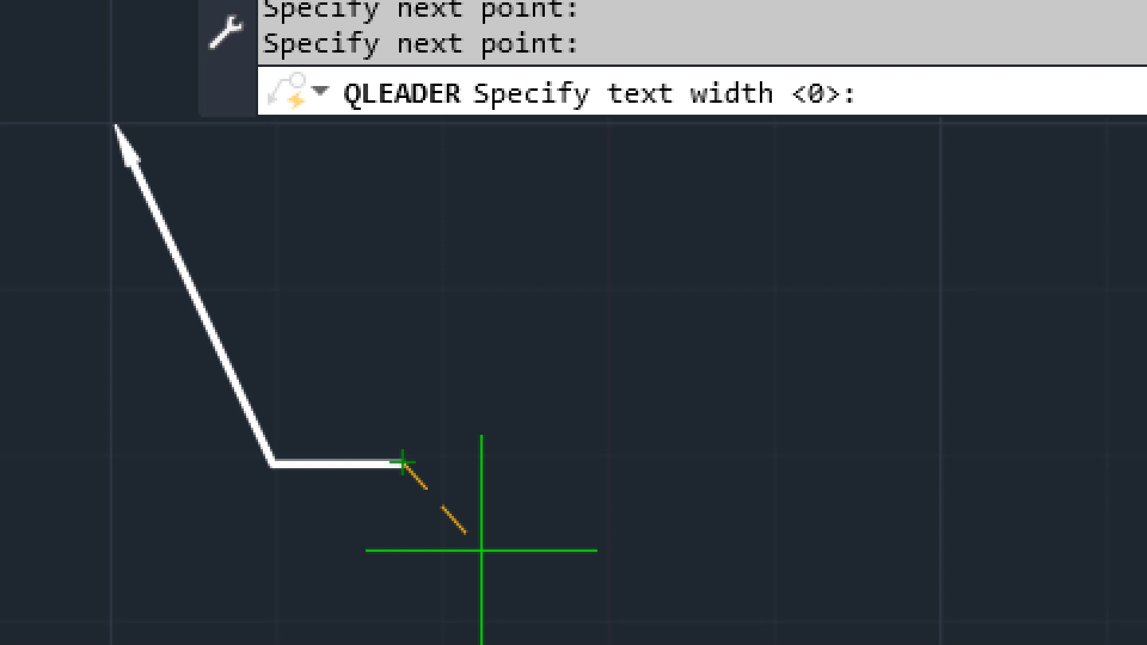
- Accept the default text width and enter "Ø18 Deep 1" as the first line of the leader's multiline text
key("Return")
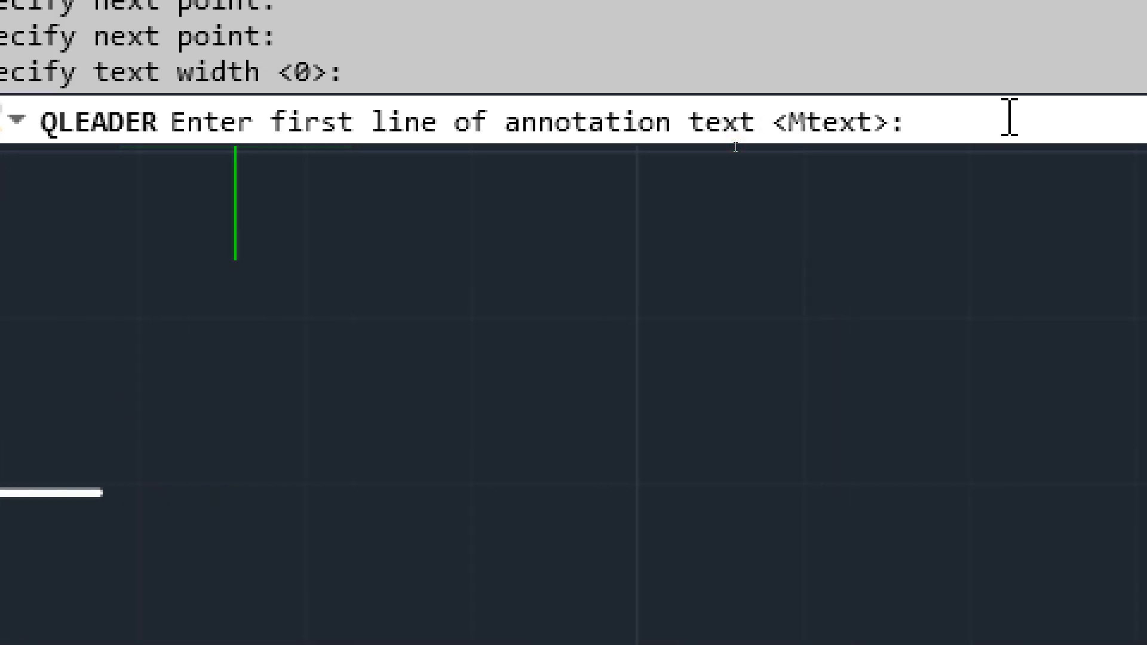
key("BackSpace")
key("Return")
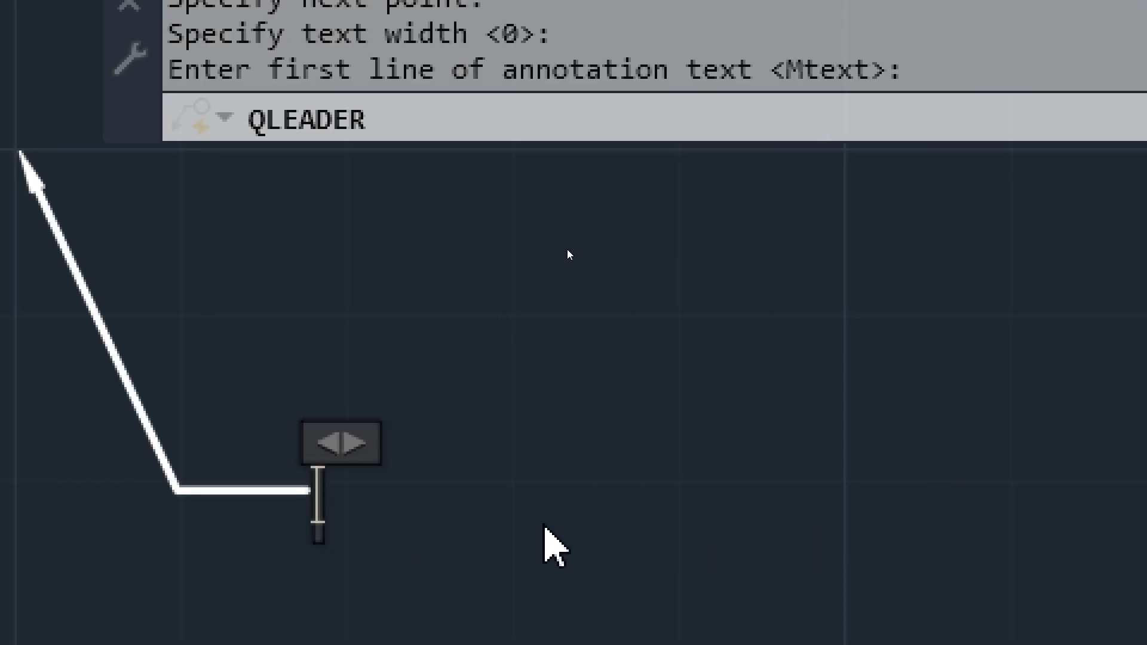
type("@@")
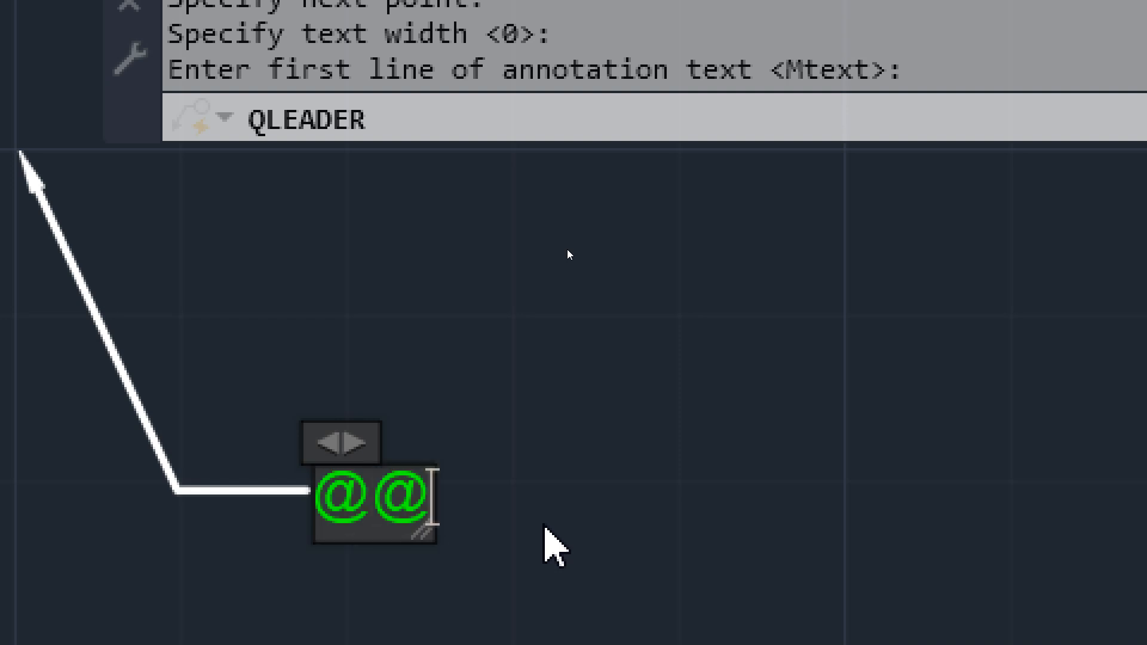
key("BackSpace")
key("BackSpace")
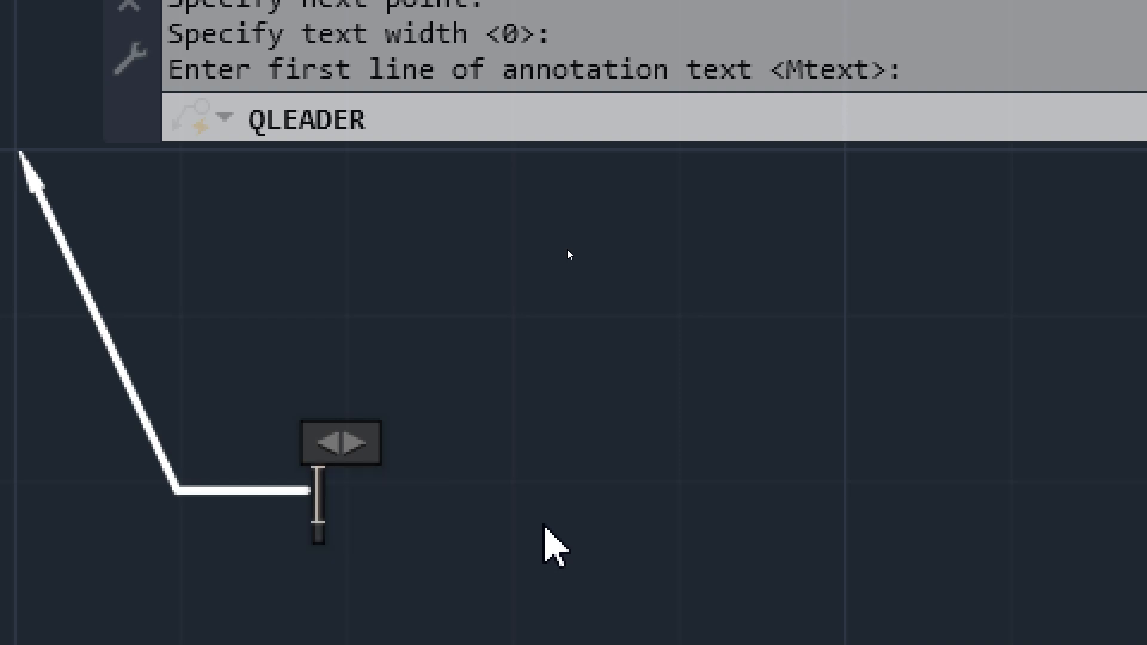
type("%%c1")
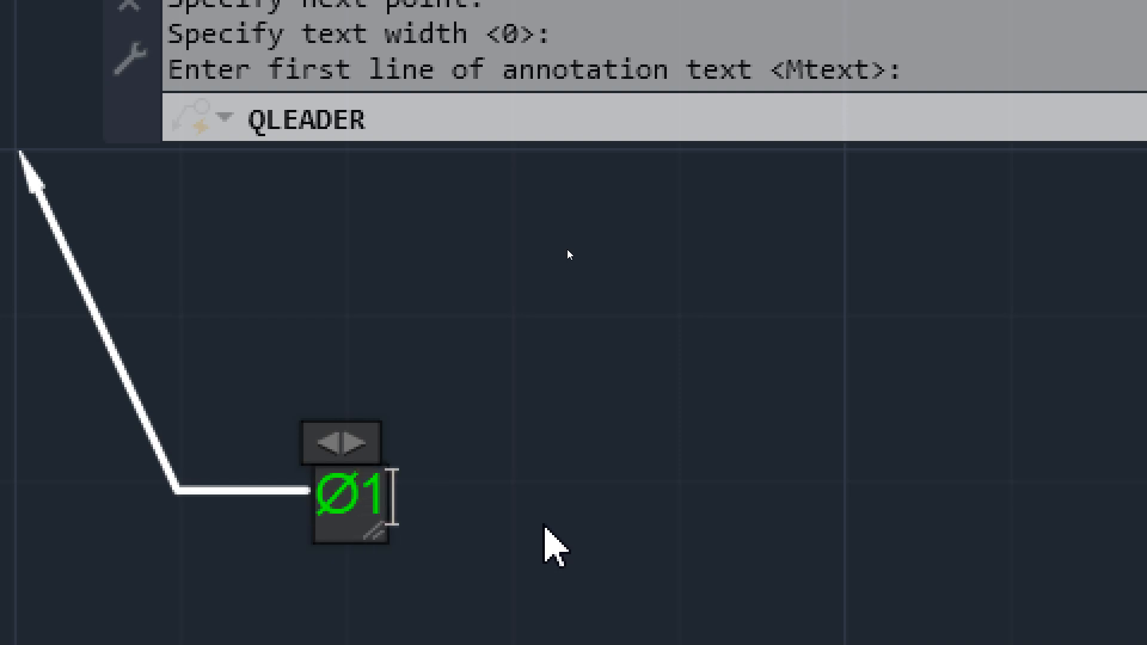
type("8 Deep 1")
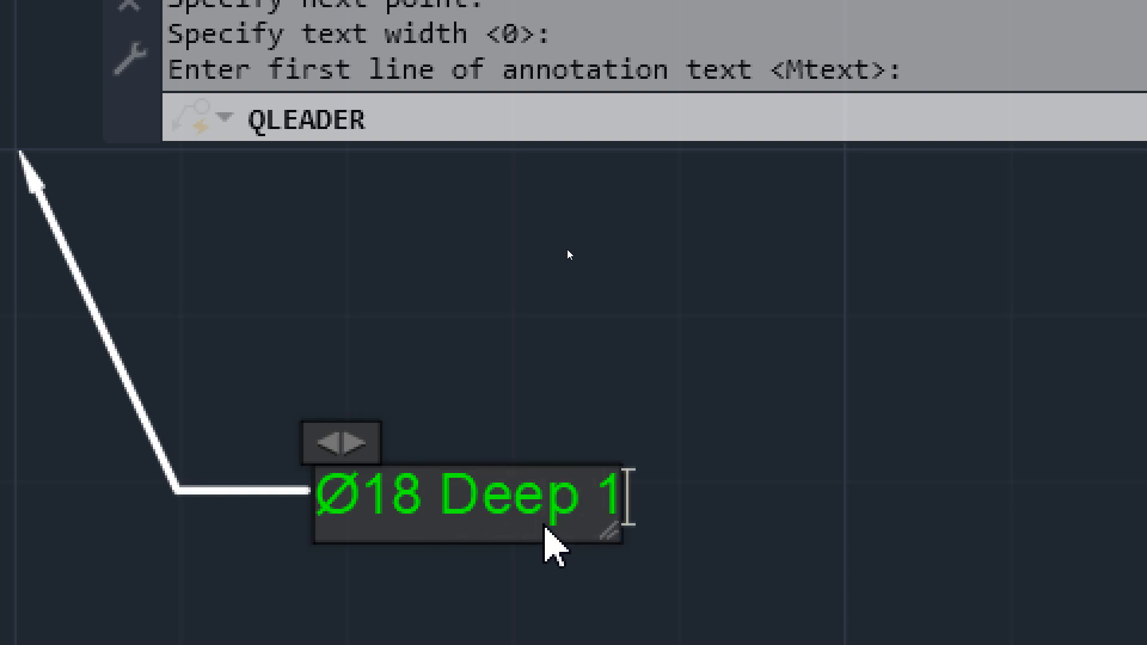
- Add "6-Ø9 Hole" as the second line of the leader text and finish the annotation
key("Return")
type("6-$")
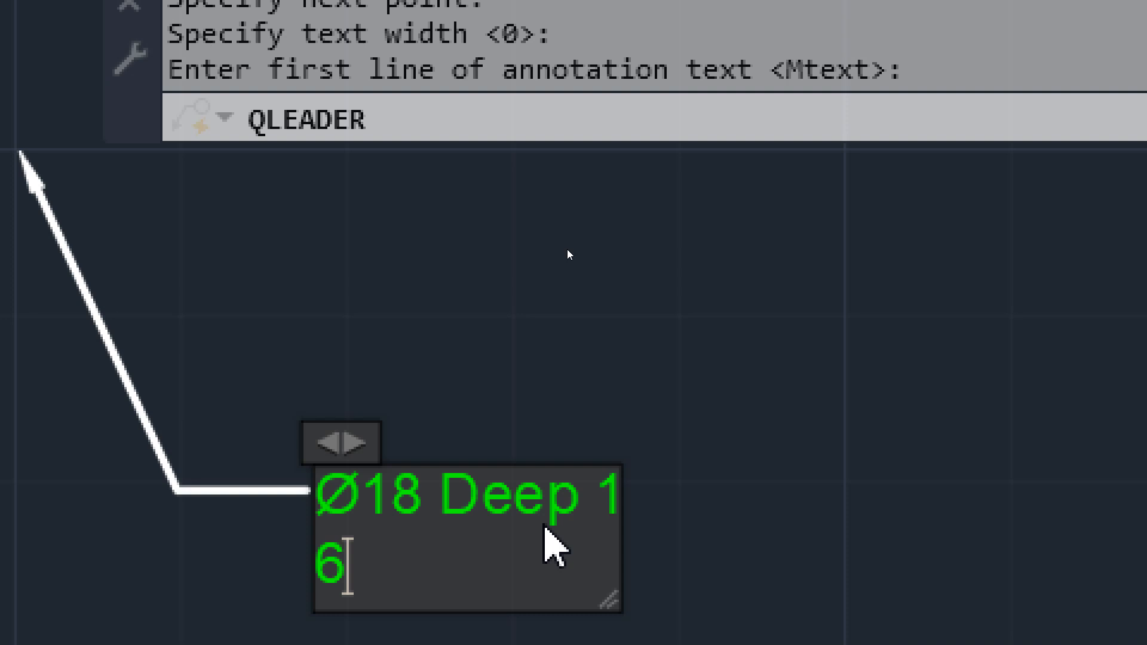
key("BackSpace")
type("%%c")
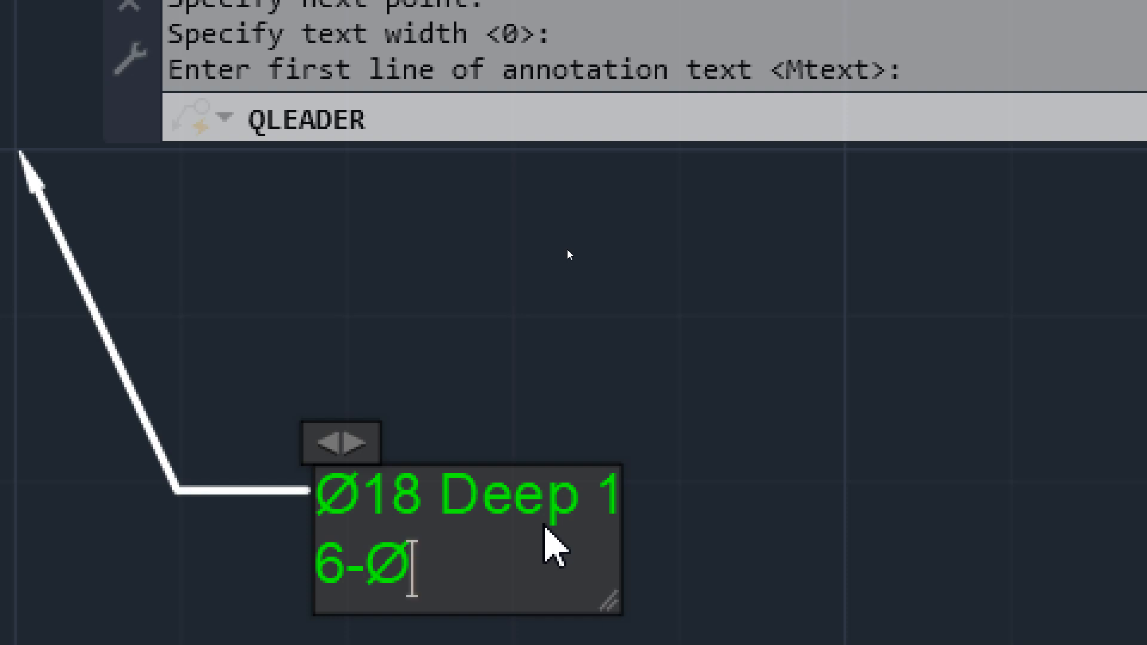
type("9")
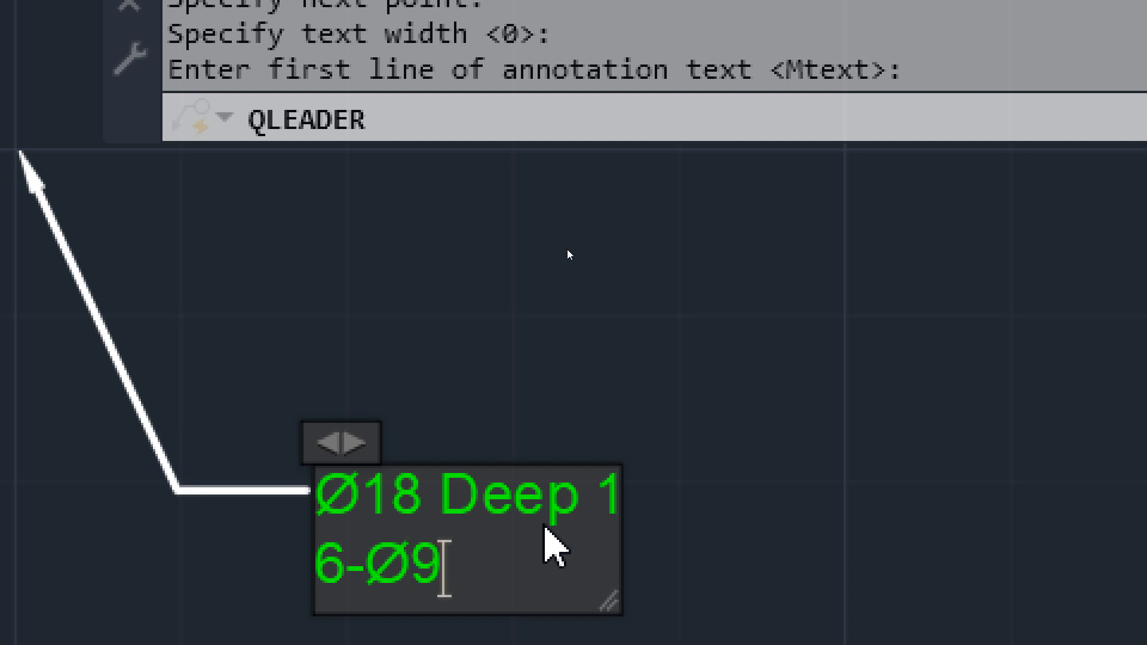
type(" h")
key("BackSpace")
type("Hole")
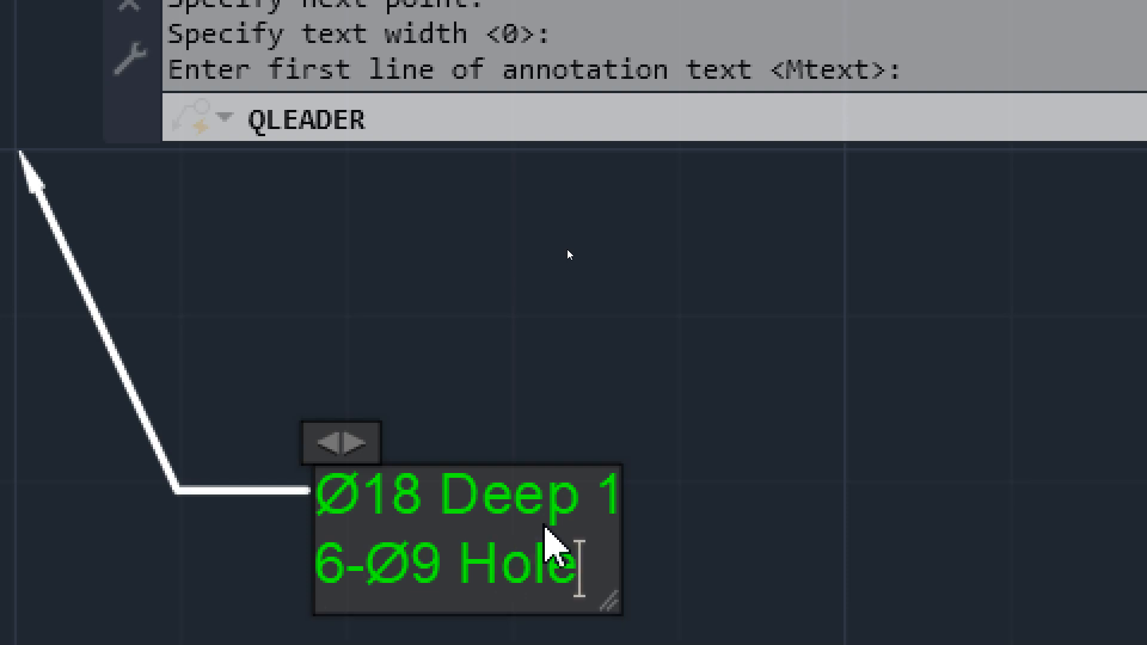
key("ctrl+Return")
- Start another quick leader and examine its annotation, leader line and arrow, and attachment settings
scroll(543, 522, "up", 5)
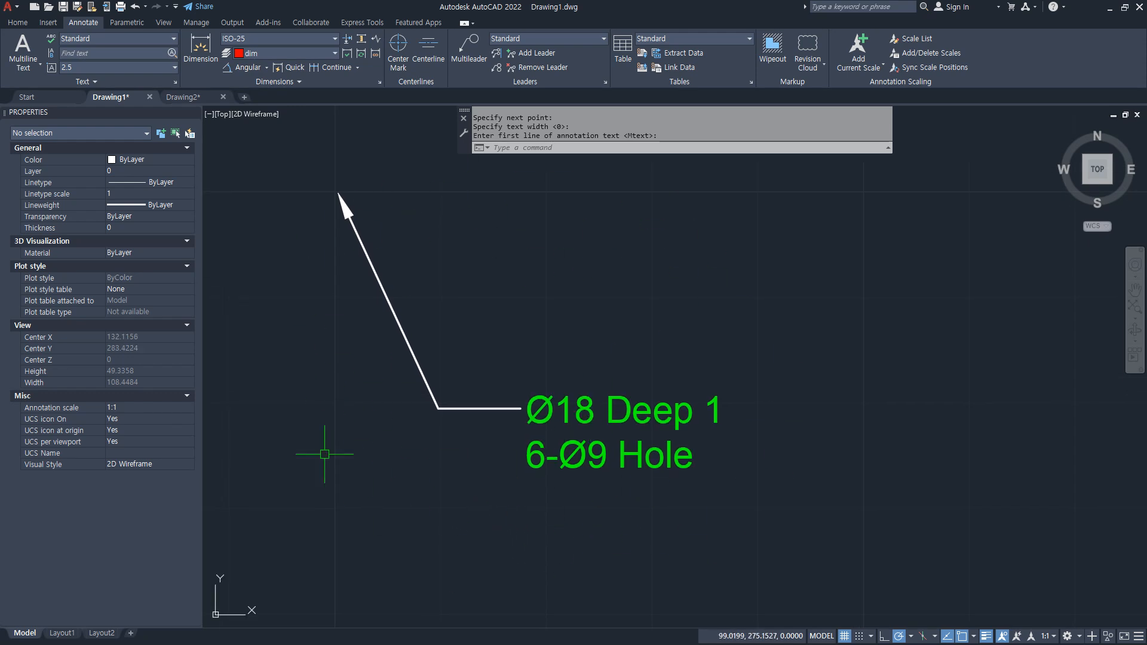
type("le")
key("Return")
mouse_move(787, 253)
middle_mouse_down()
mouse_move(631, 249)
mouse_move(563, 225)
middle_mouse_up()
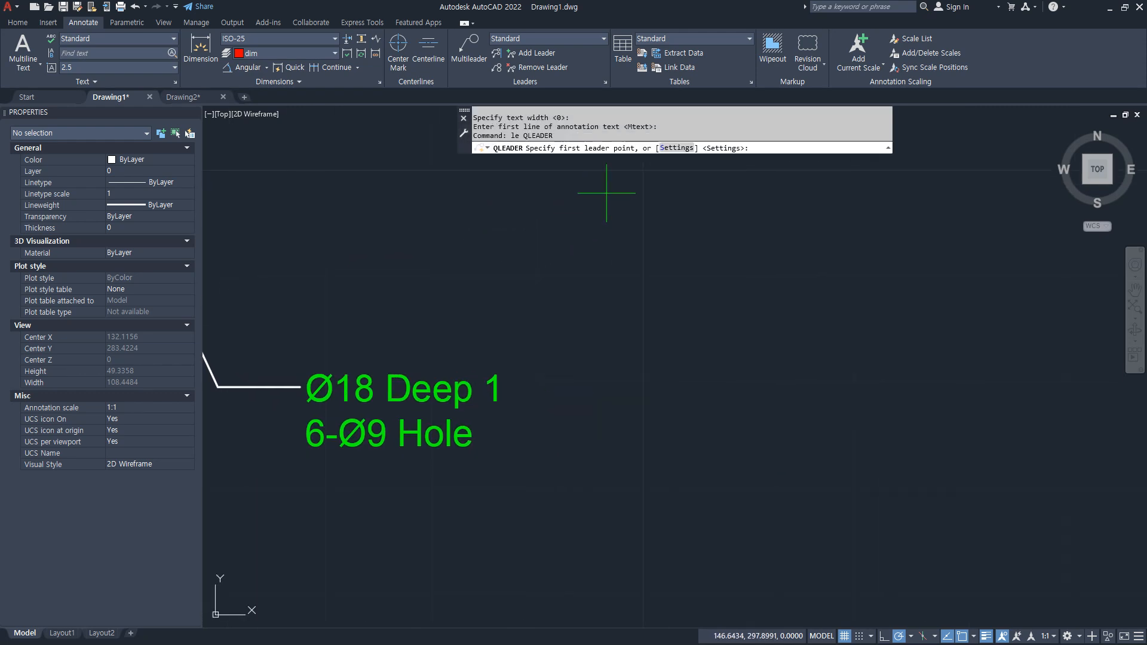
key("alt")
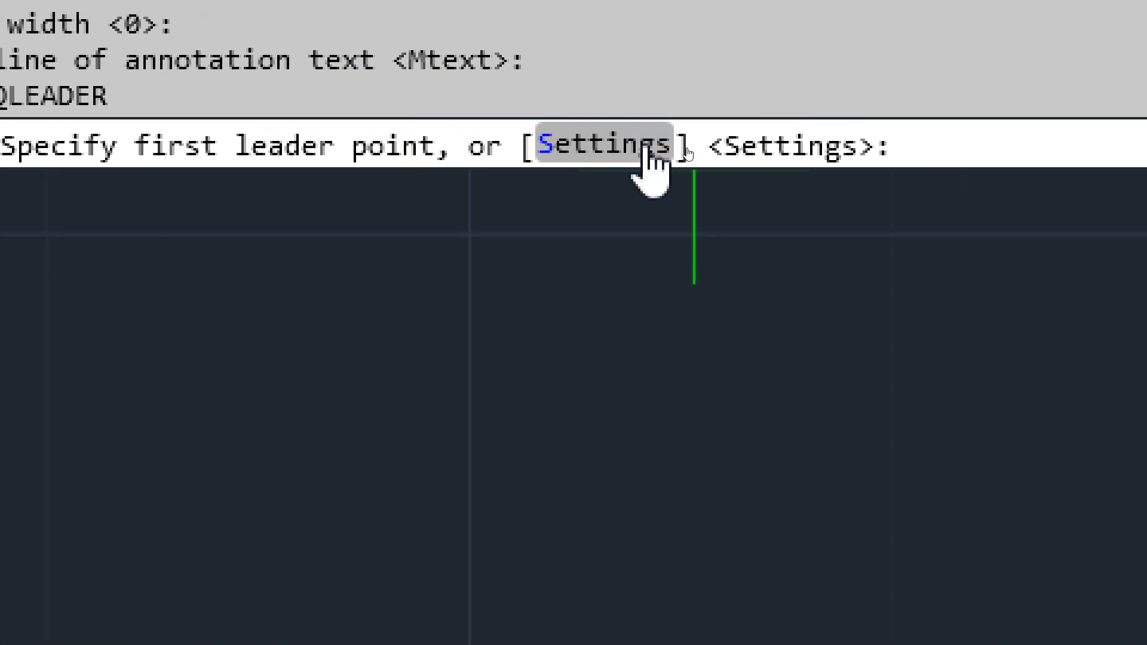
left_click(615, 145)
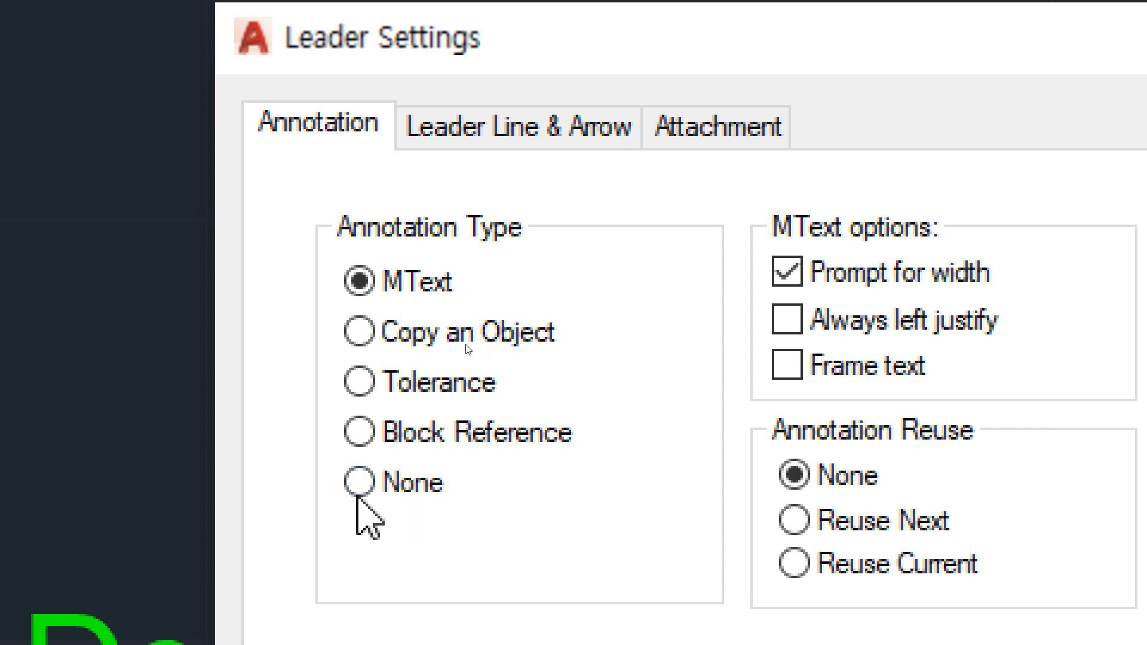
left_click(482, 132)
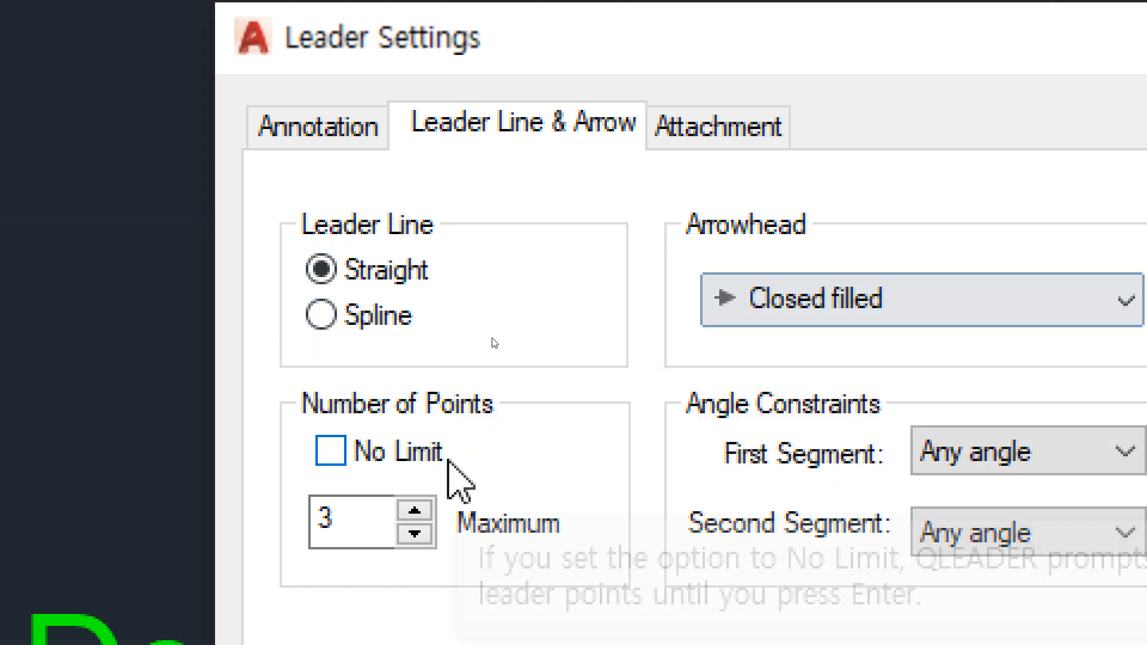
left_click(724, 132)
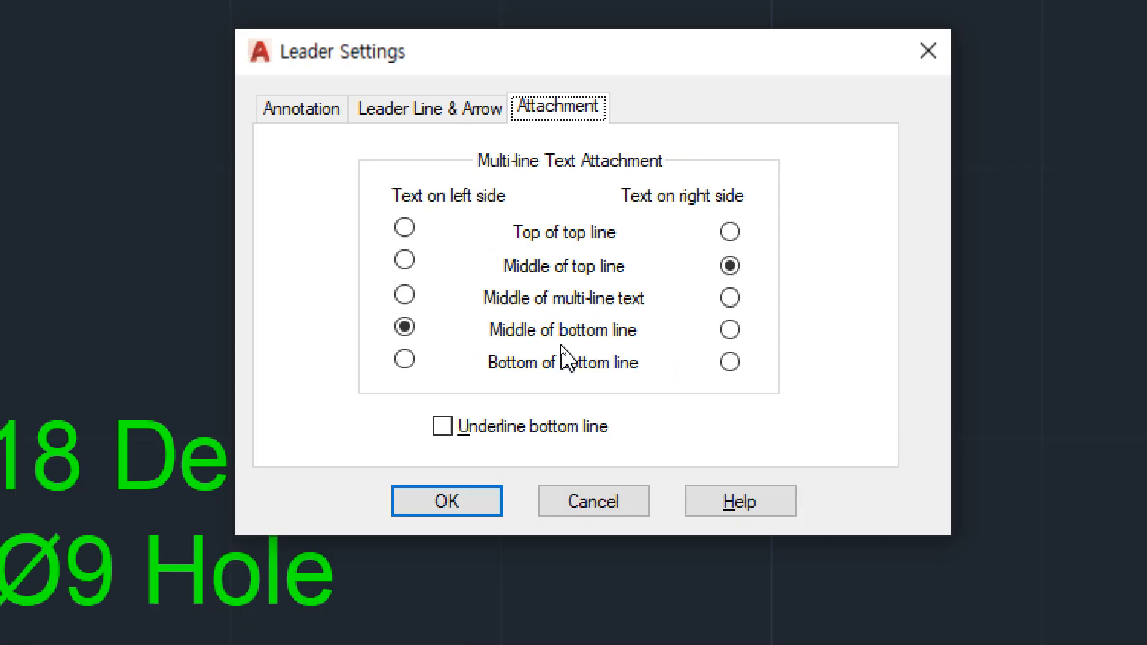
left_click(516, 407)
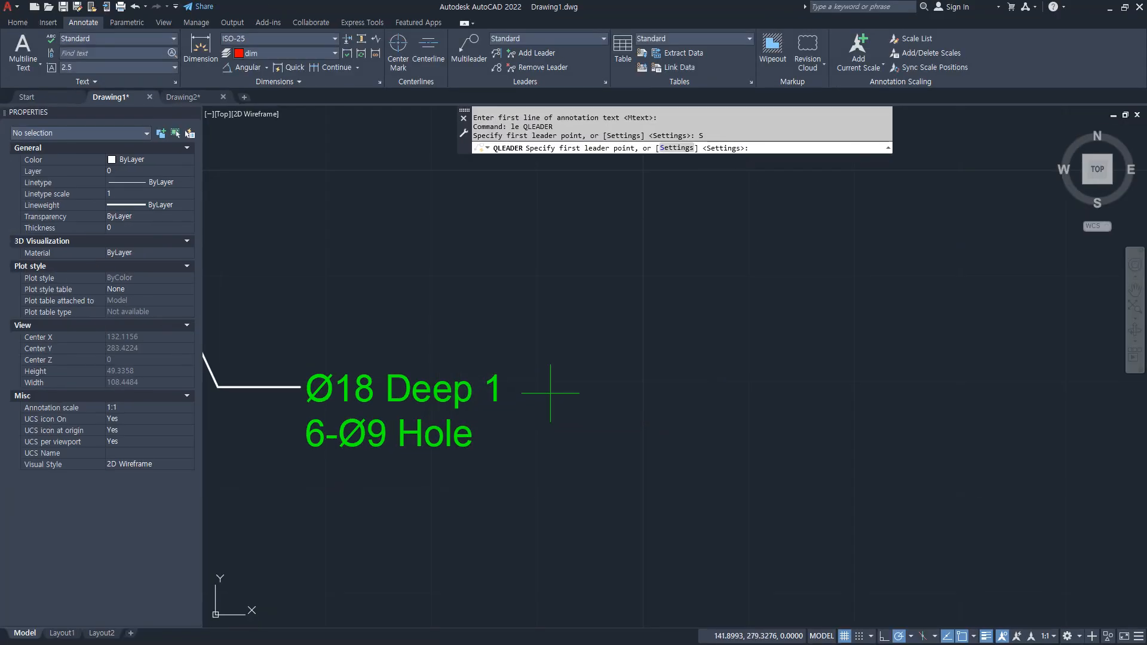
- Draw a second quick leader beside the first, with a vertical downward arrow and a short landing going left, using default-width multiline text
mouse_move(545, 392)
middle_mouse_down()
mouse_move(555, 404)
mouse_move(422, 512)
middle_mouse_up()
left_click(510, 534)
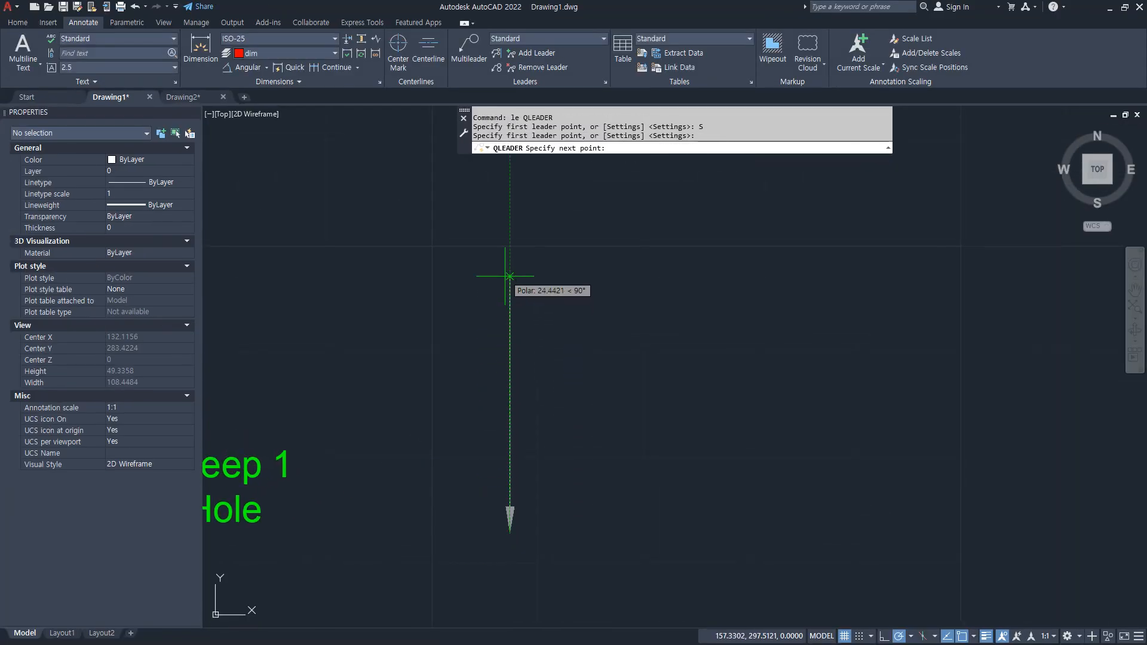
left_click(477, 243)
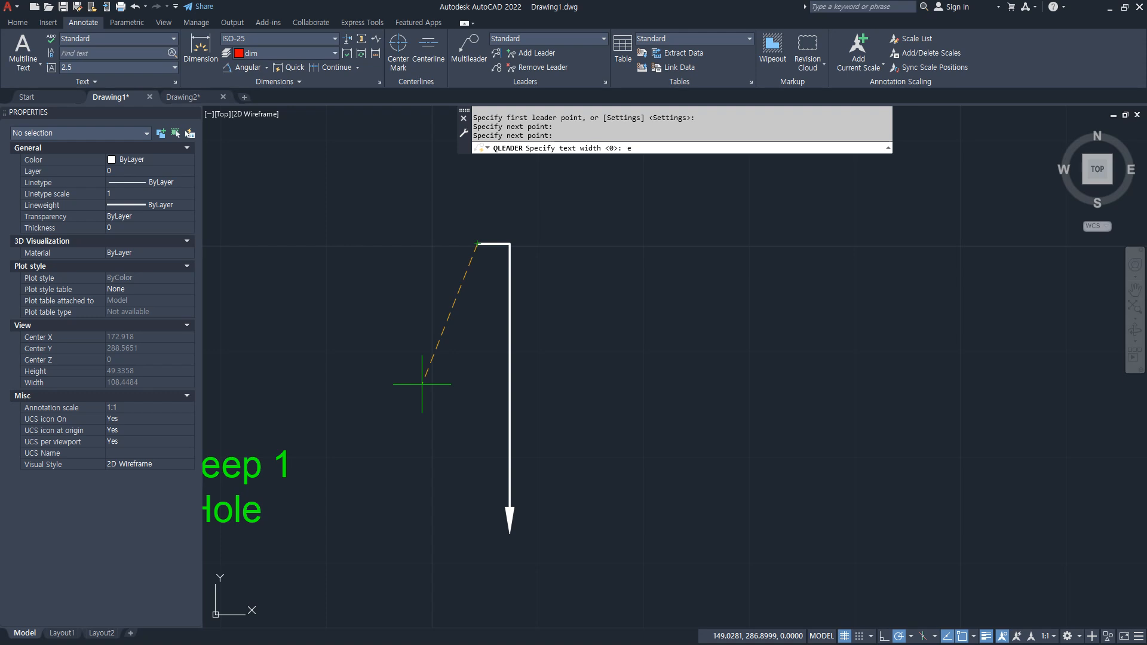
key("Return")
key("Return")
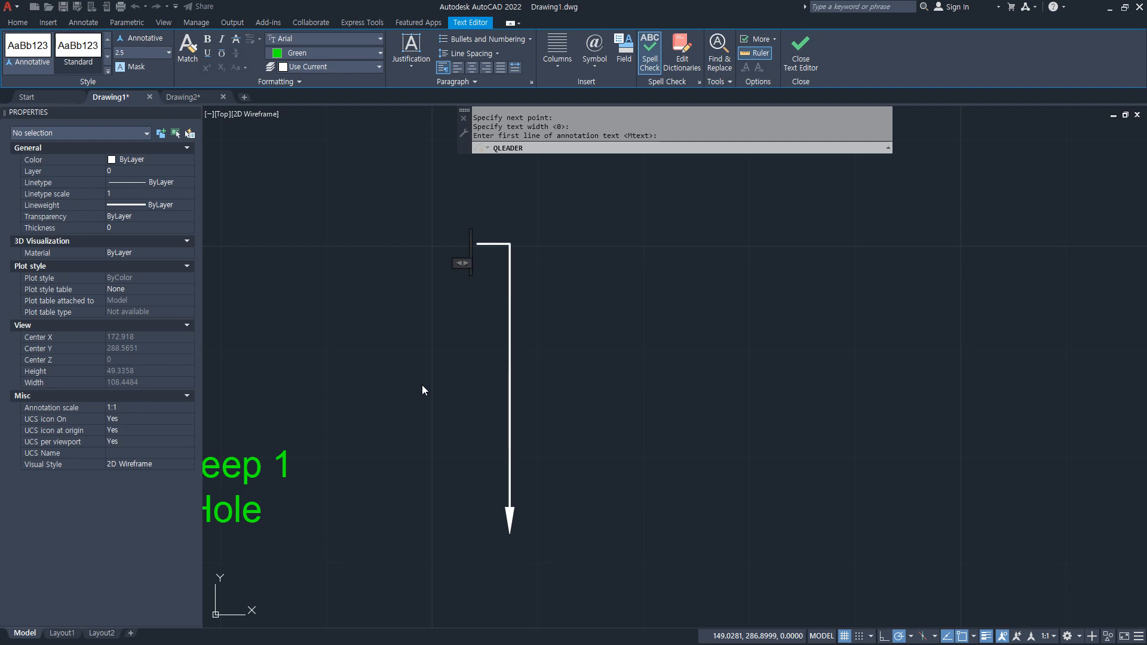
- Enter "동해물과" and "백두산이" as the first two lines of the second leader's text
type("eh")
key("BackSpace")
key("BackSpace")
type("동해")
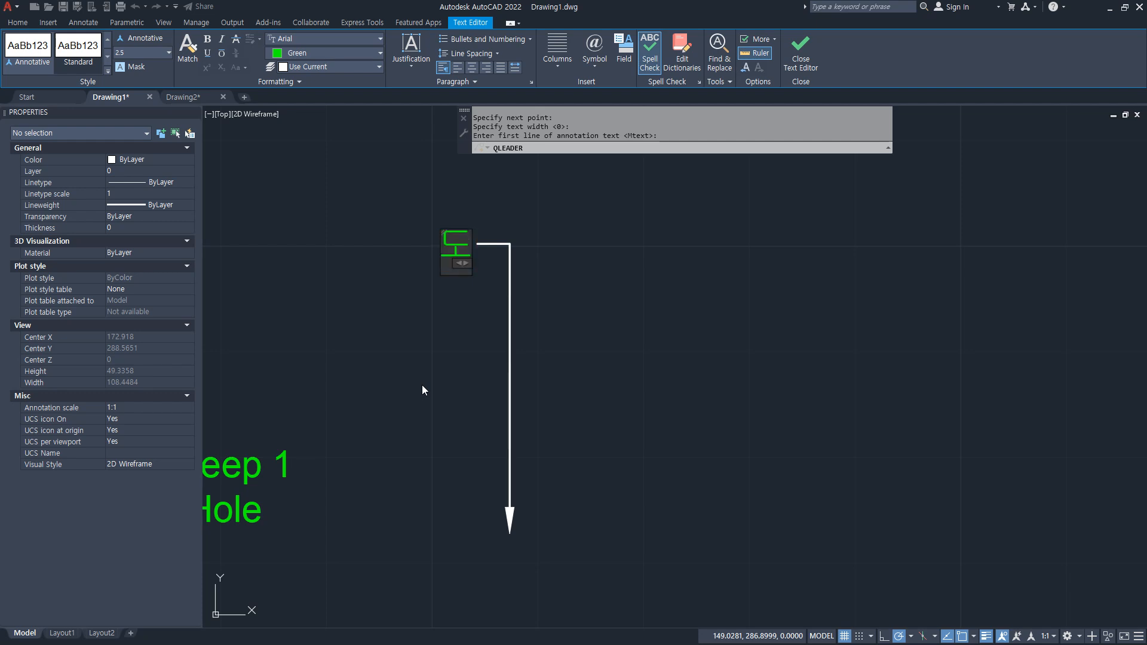
type("물과 백두사")
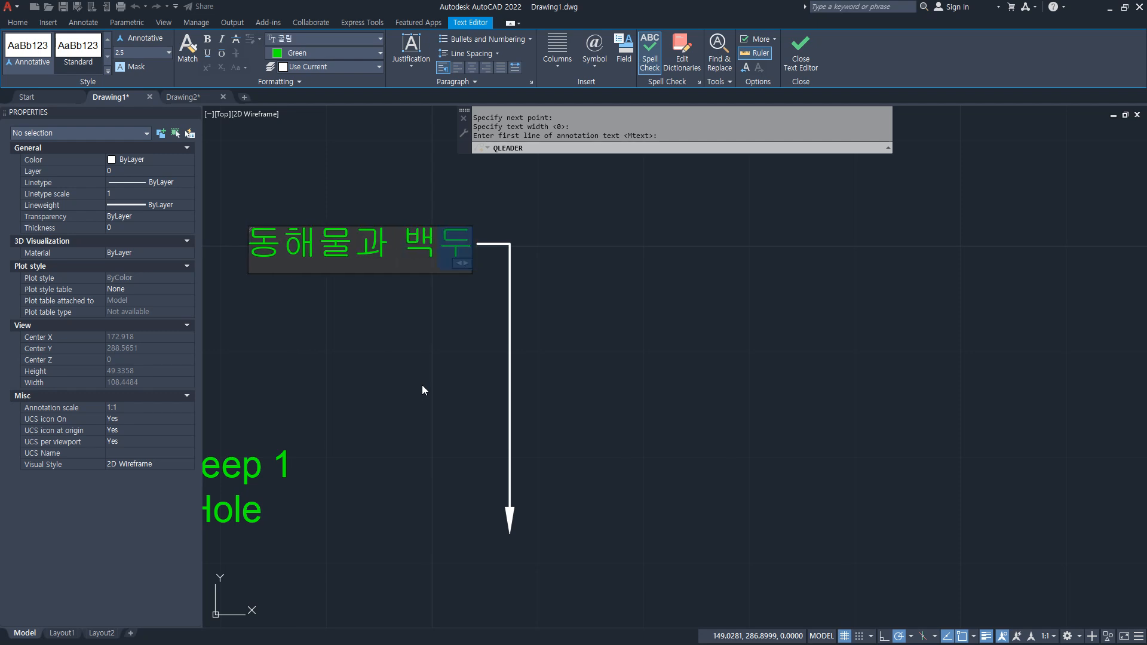
key("BackSpace")
key("BackSpace")
key("BackSpace")
key("BackSpace")
key("Return")
type("ㅂ")
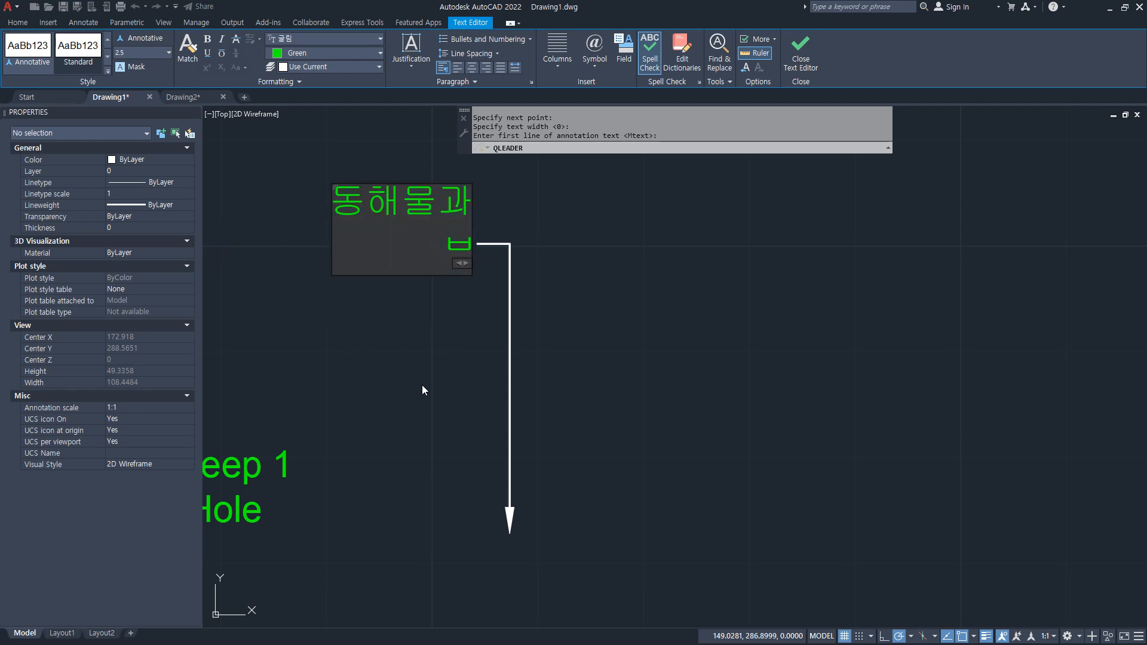
type("백두산이")
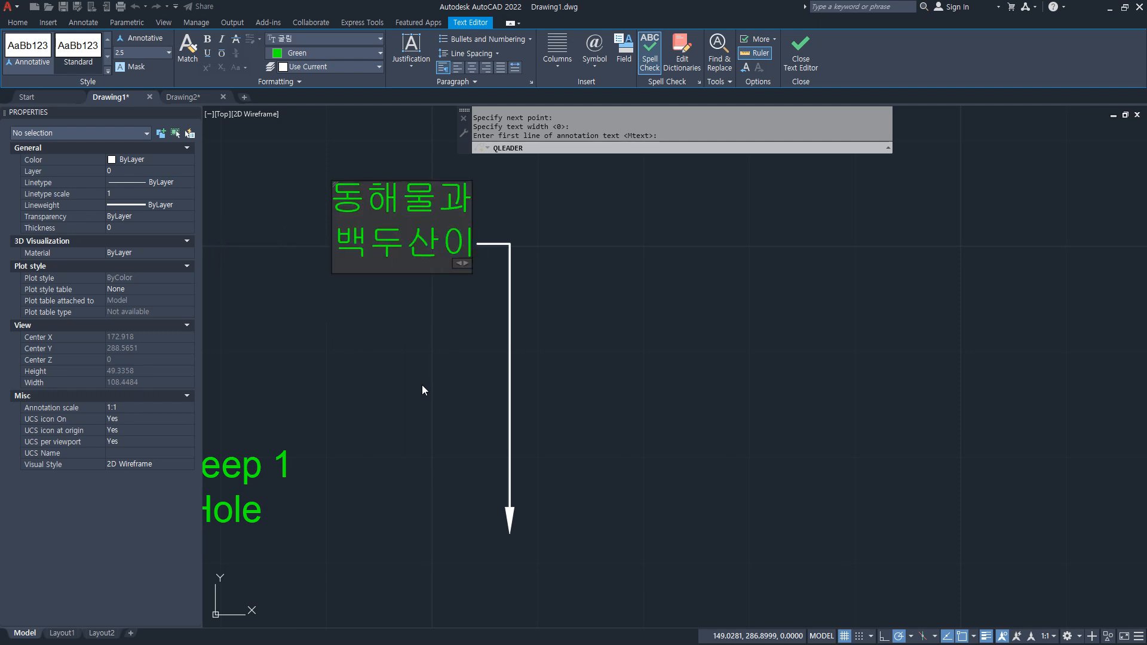
- Add the lines "마르고" and "닳도록" to the second leader's text and finish the annotation
key("Return")
type("마르고")
key("Return")
type("닳")
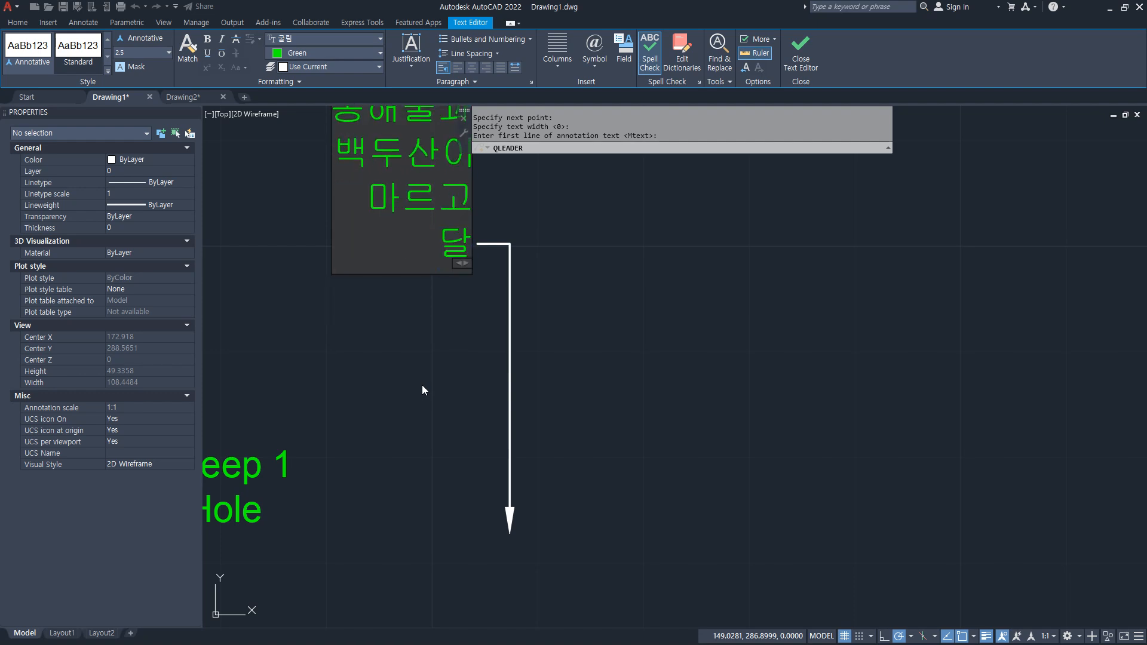
type("도록")
left_click(422, 385)
middle_click_drag(411, 317, 412, 409)
left_click_drag(319, 212, 429, 213)
left_click_drag(366, 229, 481, 233)
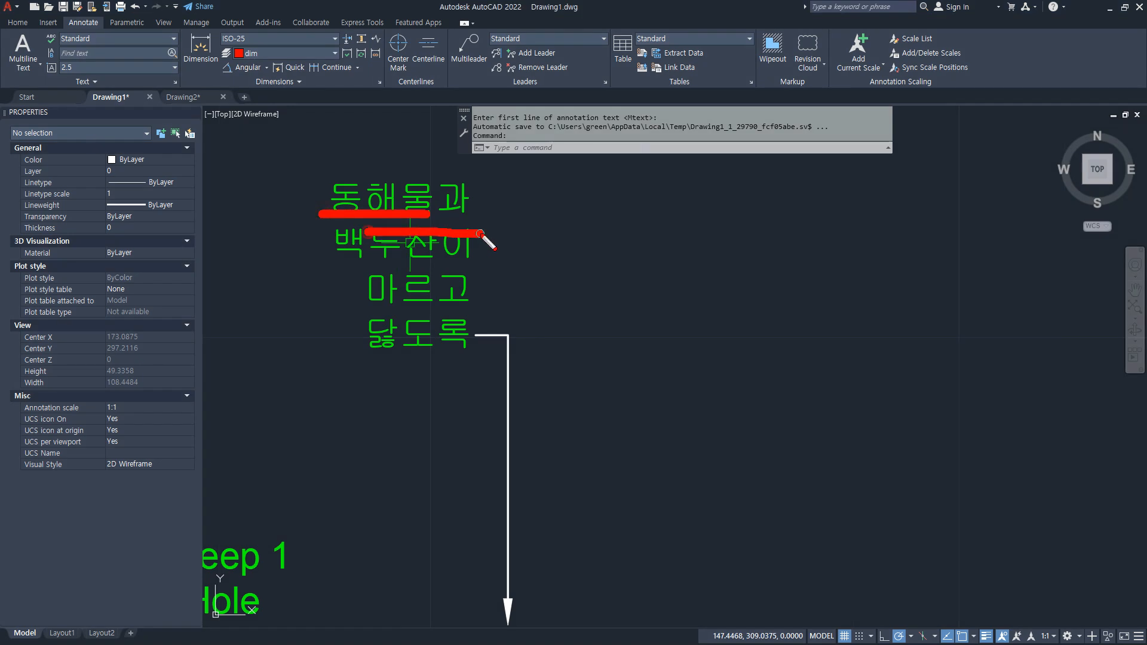
key("e")
left_click_drag(407, 210, 338, 204)
left_click_drag(441, 265, 332, 267)
key("e")
mouse_move(438, 358)
left_mouse_down()
mouse_move(399, 314)
mouse_move(396, 387)
left_mouse_up()
key("e")
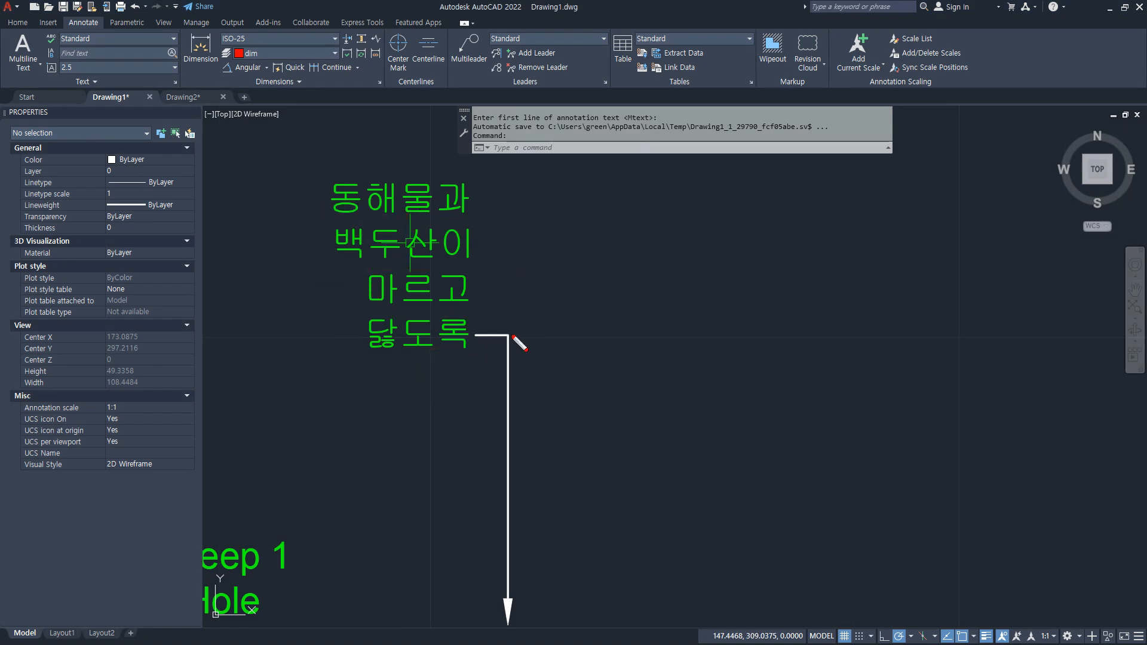
- Draw another quick leader beside the second, with a vertical downward arrow and a short landing going right, using default-width multiline text
left_click_drag(512, 336, 387, 332)
key("e")
scroll(478, 430, "down", 4)
key("space")
left_click(463, 522)
left_click(462, 344)
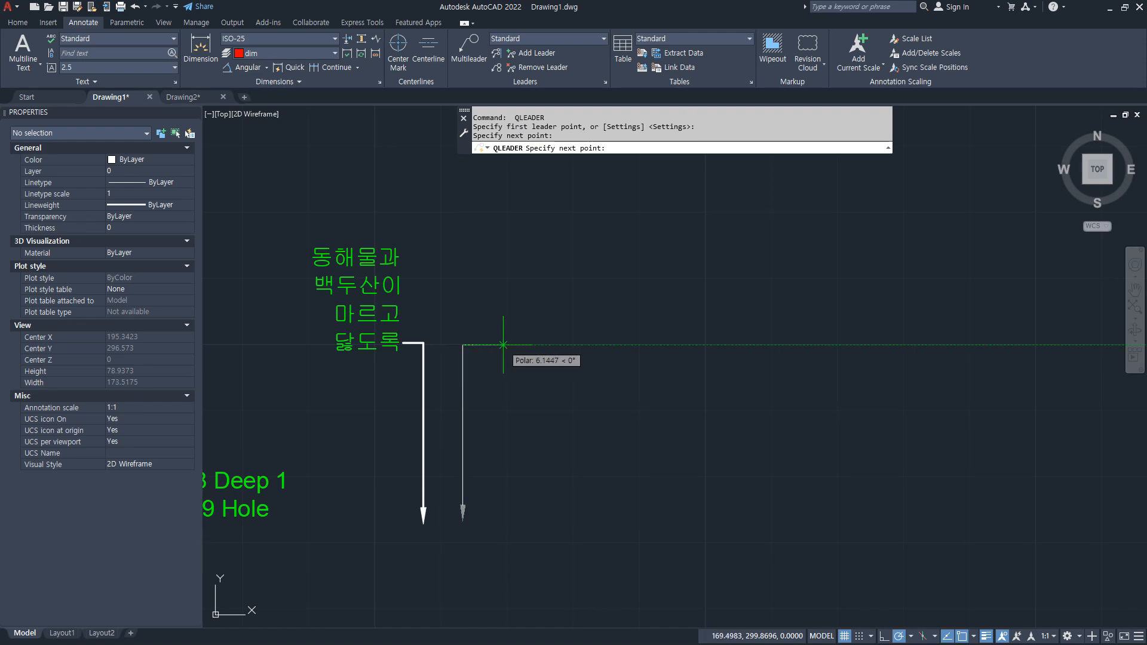
left_click(500, 345)
key("Return")
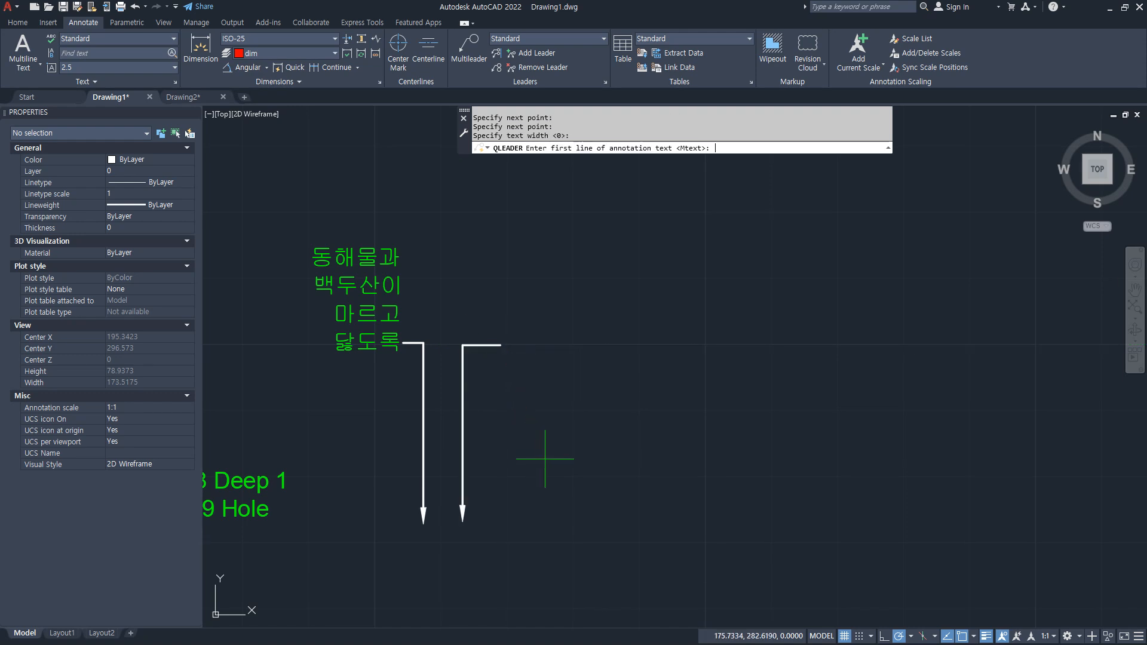
key("Return")
key("ctrl+2")
mouse_move(610, 421)
left_mouse_down()
mouse_move(593, 234)
mouse_move(587, 431)
left_mouse_up()
mouse_move(460, 432)
left_mouse_down()
mouse_move(633, 426)
mouse_move(595, 515)
left_mouse_up()
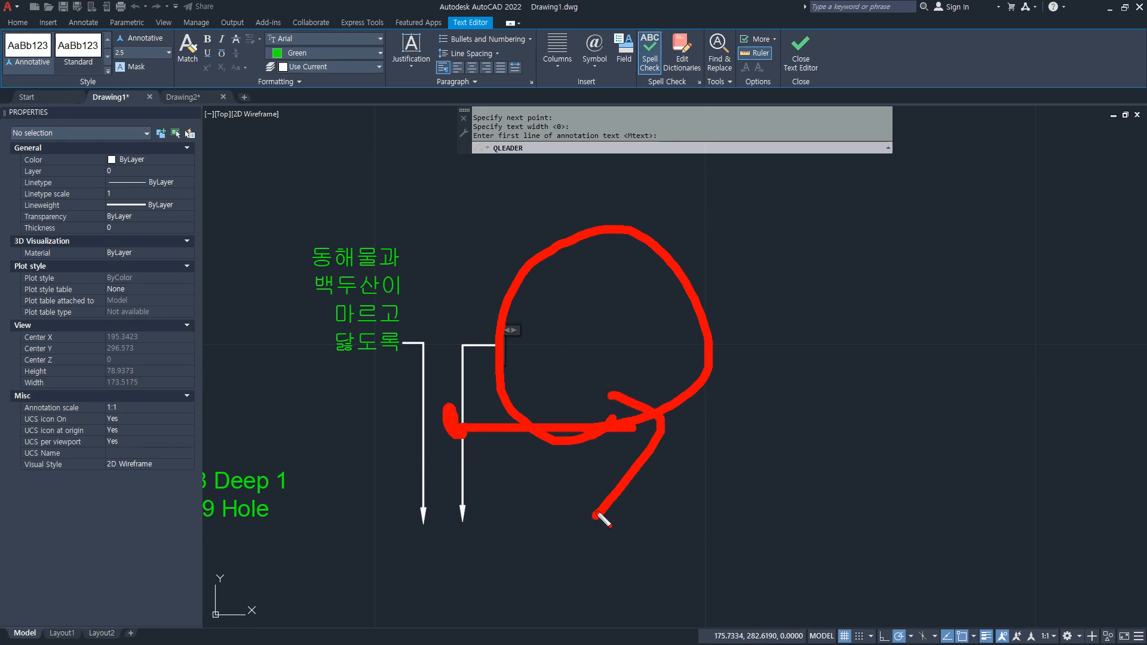
key("Escape")
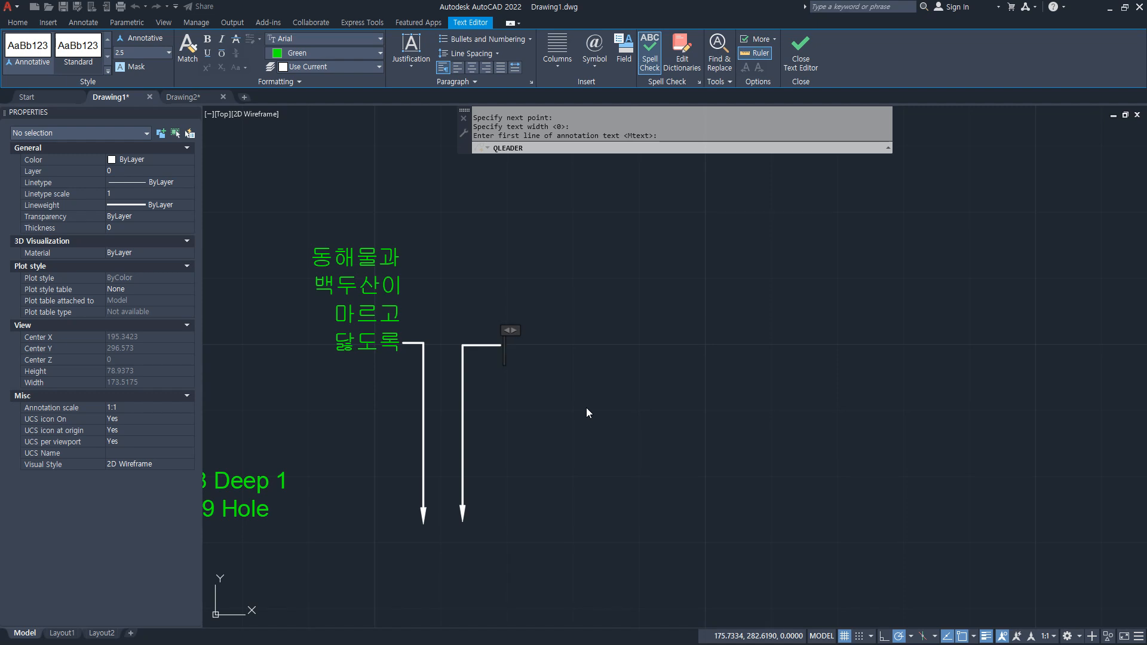
- Enter "동해물과", "백두산이", "마르고" and "닳도록" as four lines of the new leader's text and finish the annotation
type("ㄷ")
type("동해")
type("물과")
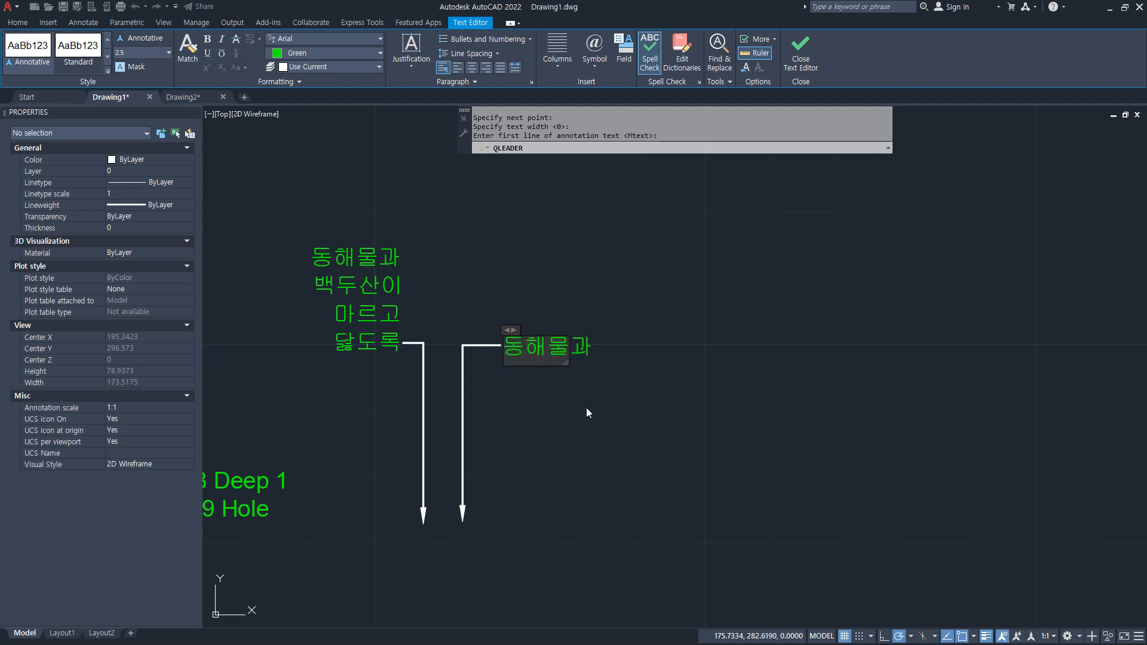
key("Return")
type("백두산이")
key("Return")
type("마르고")
key("Return")
type("닳도록")
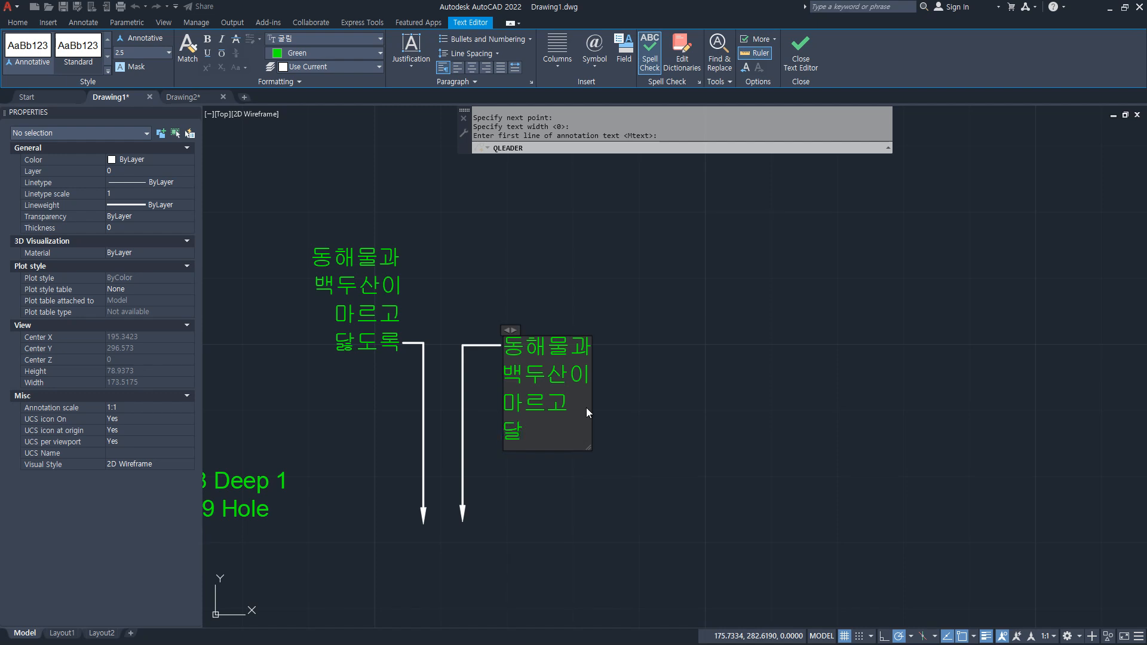
key("ctrl+Return")
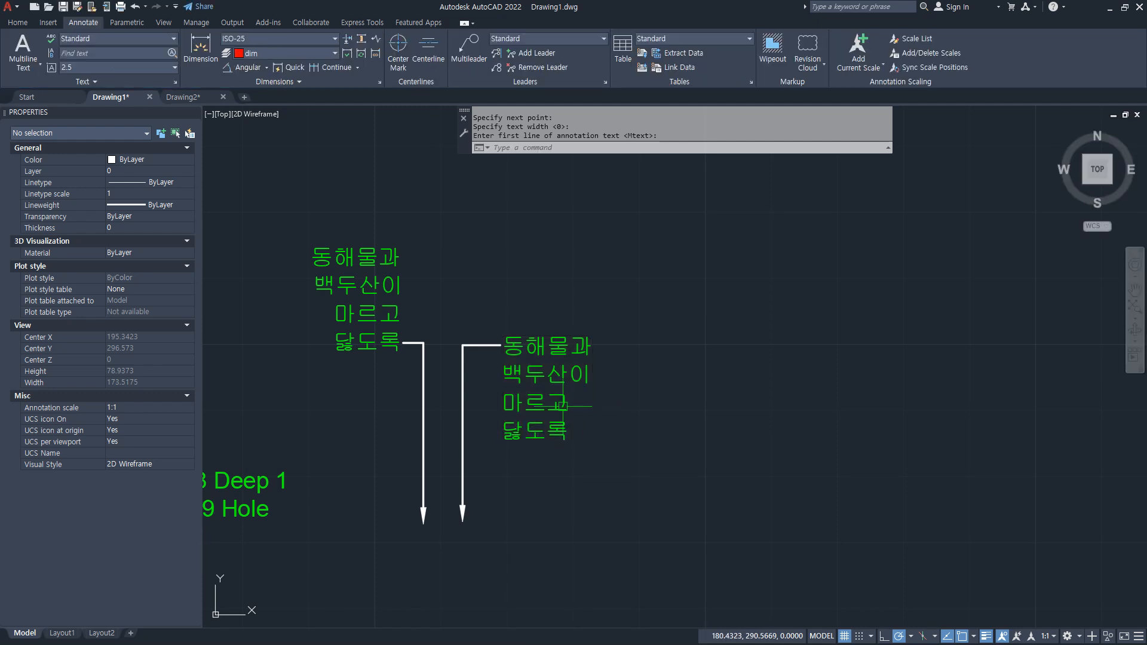
scroll(537, 358, "up", 5)
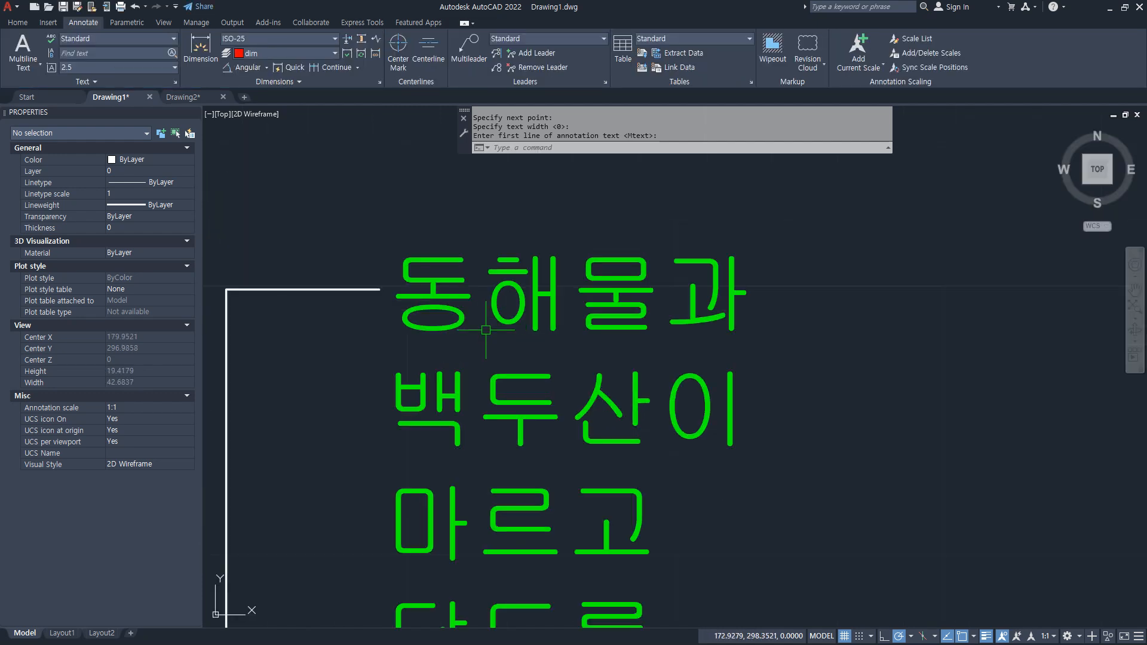
scroll(420, 303, "down", 8)
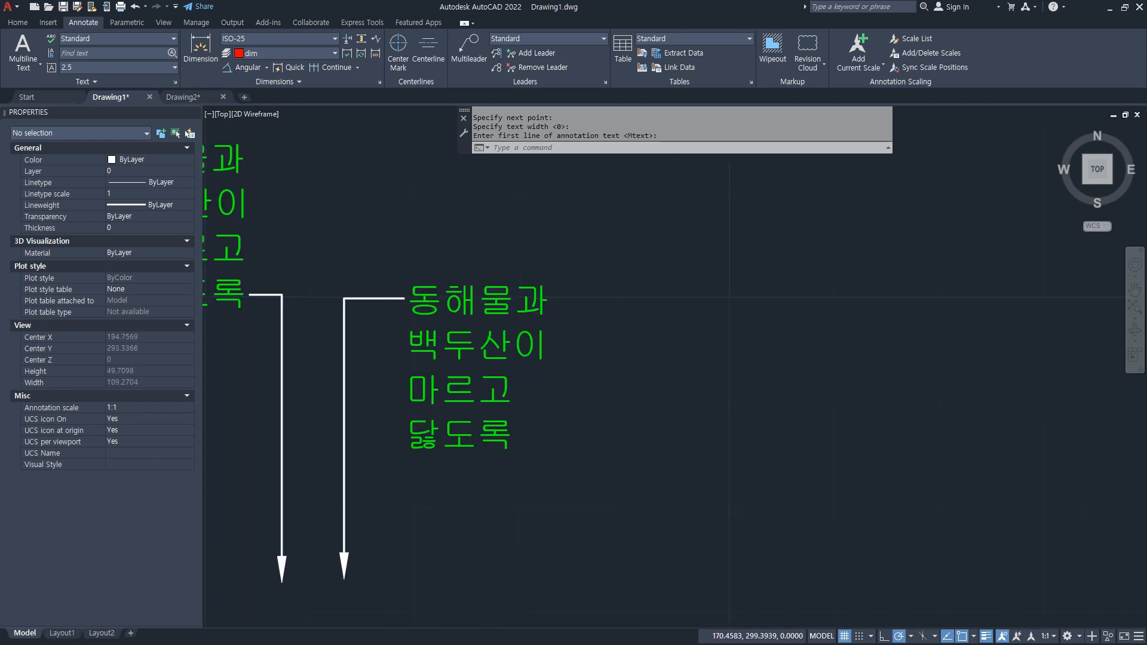
mouse_move(394, 324)
middle_mouse_down()
mouse_move(480, 338)
mouse_move(478, 363)
middle_mouse_up()
scroll(479, 338, "up", 2)
key("Escape")
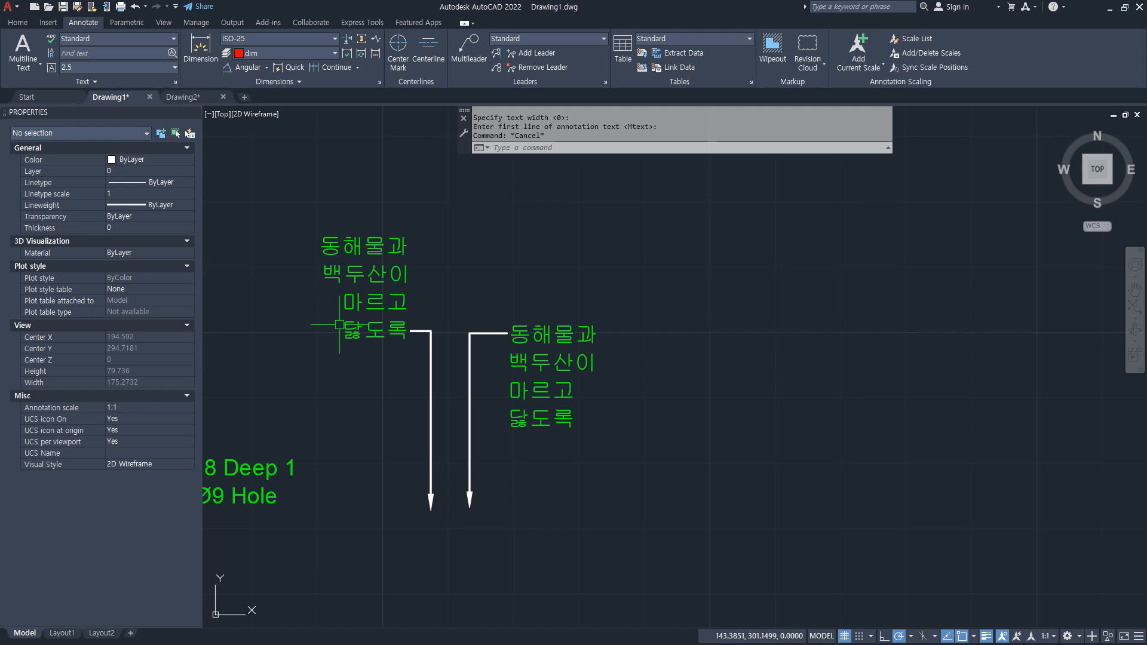
key("Escape")
- Copy the leader with the left-going landing as a 4-item array, fitted upward from its bend to the level of the "동해물과" line
left_click(429, 361)
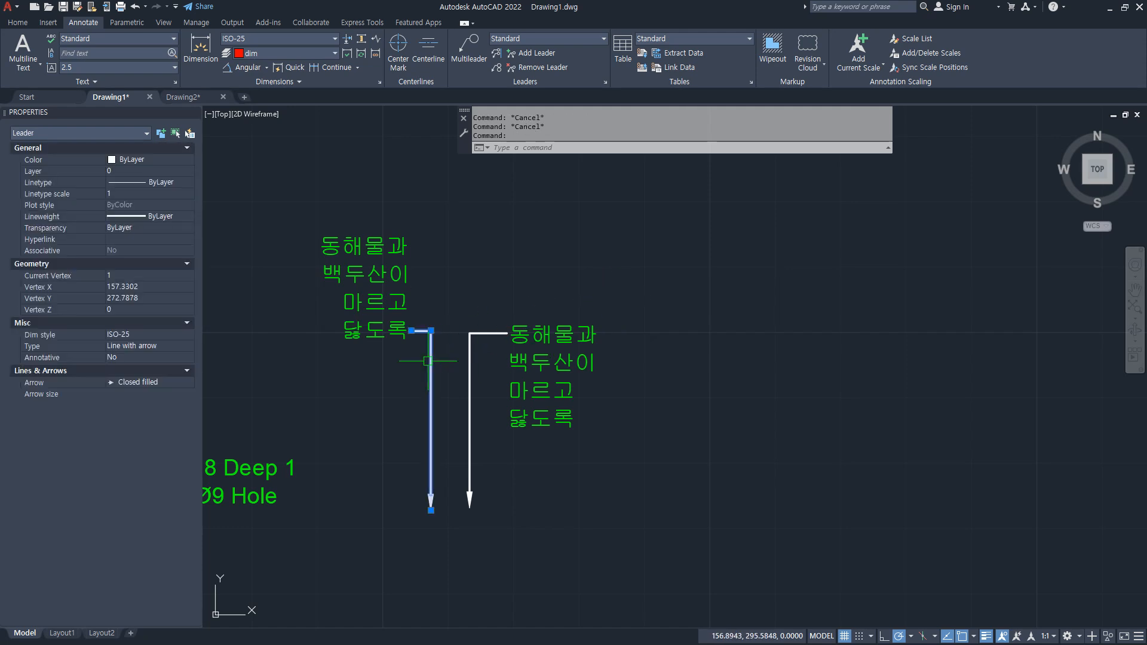
type("ㅔ")
key("Return")
type("cp")
key("Return")
left_click(431, 331)
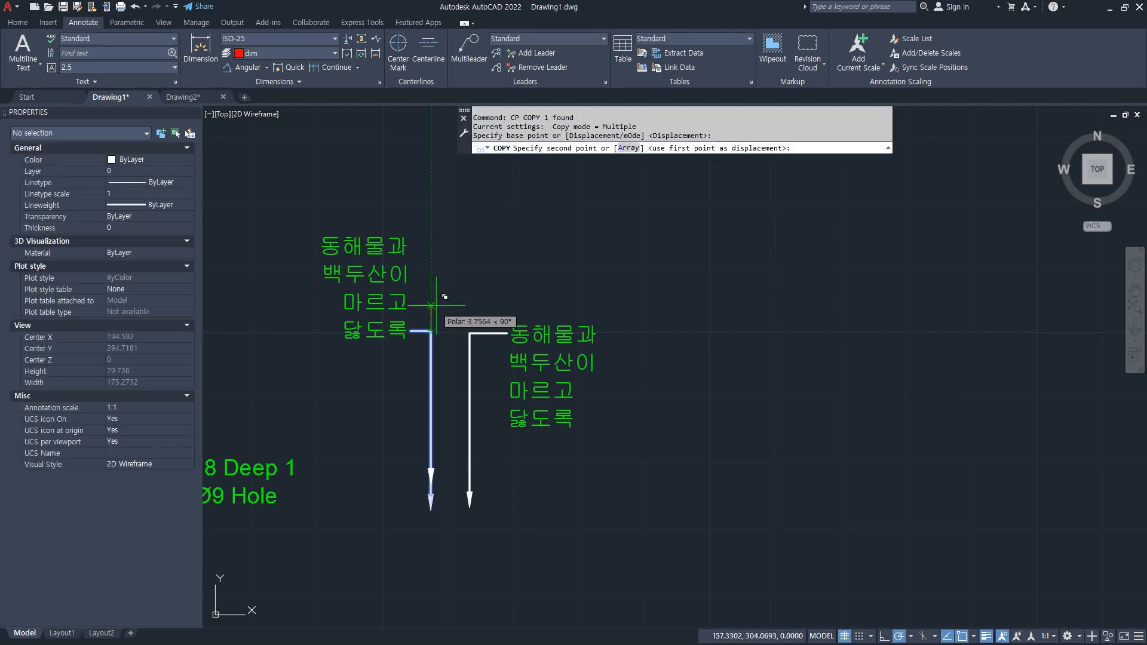
key("Return")
type("4")
key("Return")
type("f")
key("Return")
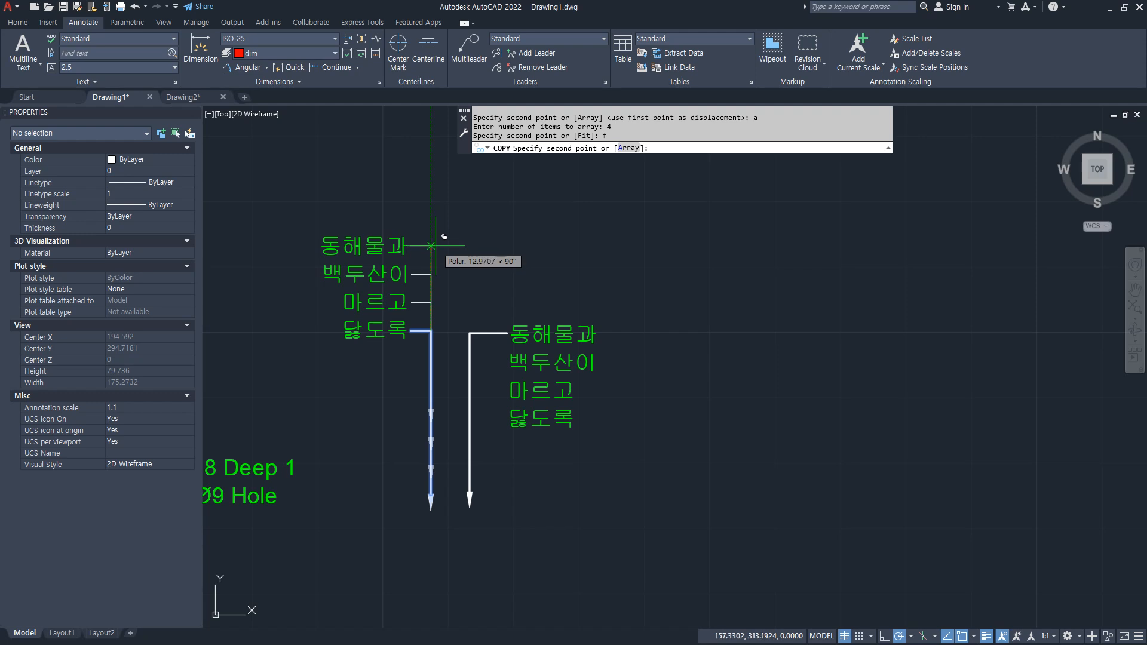
left_click(430, 245)
key("Escape")
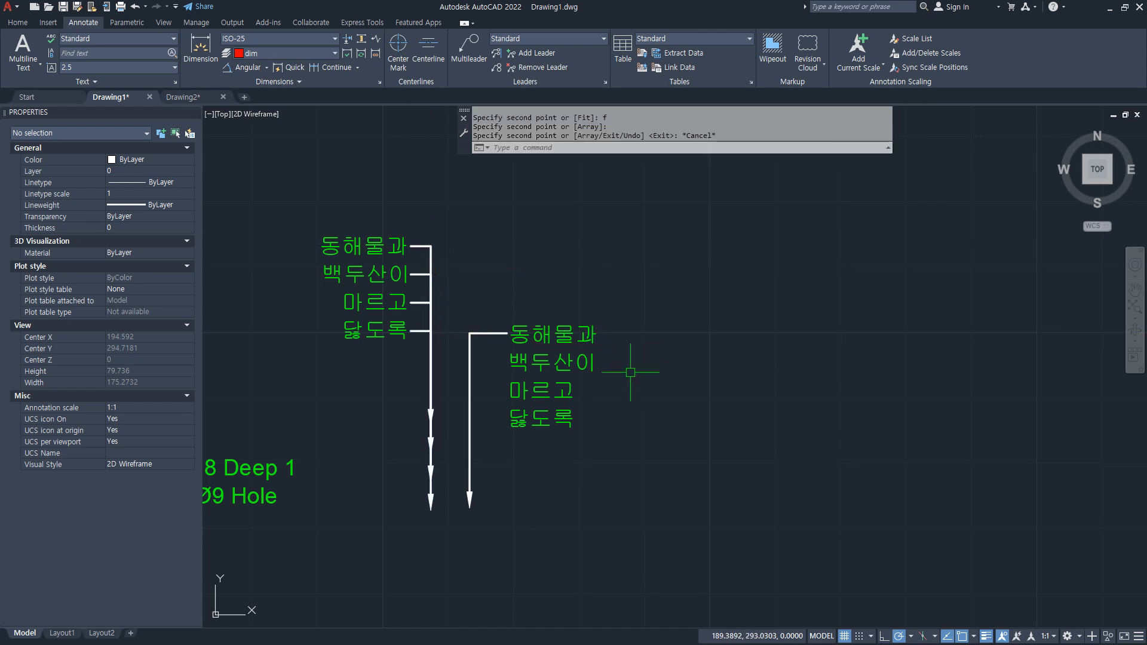
left_click_drag(424, 323, 385, 328)
left_click_drag(410, 270, 396, 270)
left_click_drag(399, 235, 440, 241)
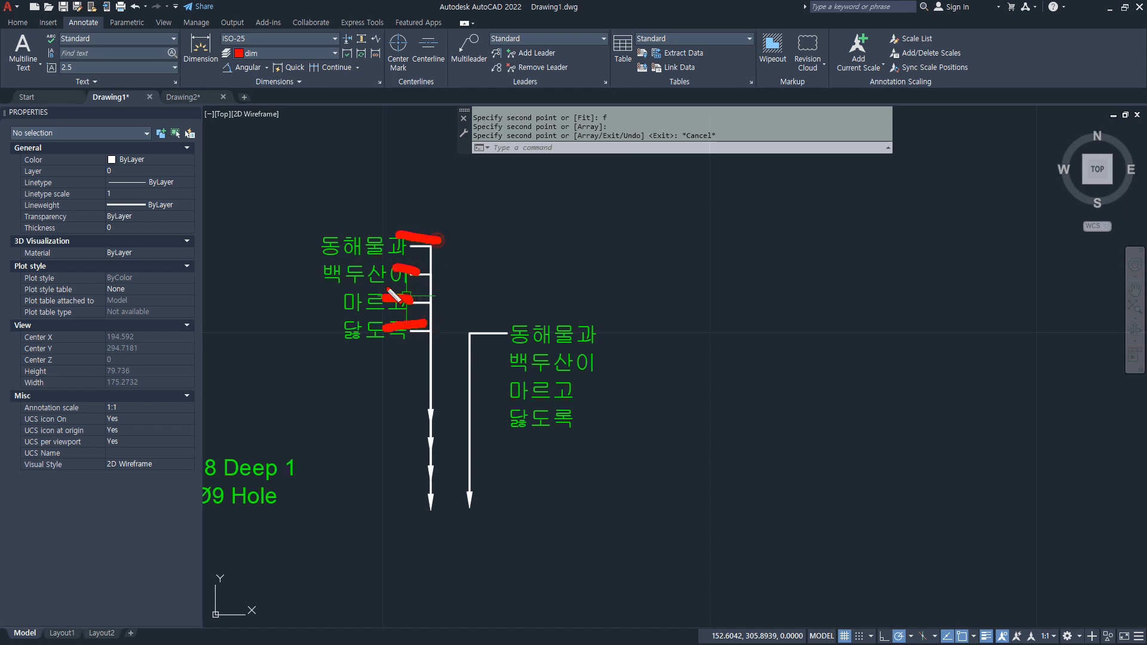
mouse_move(451, 517)
left_mouse_down()
mouse_move(465, 430)
mouse_move(425, 543)
left_mouse_up()
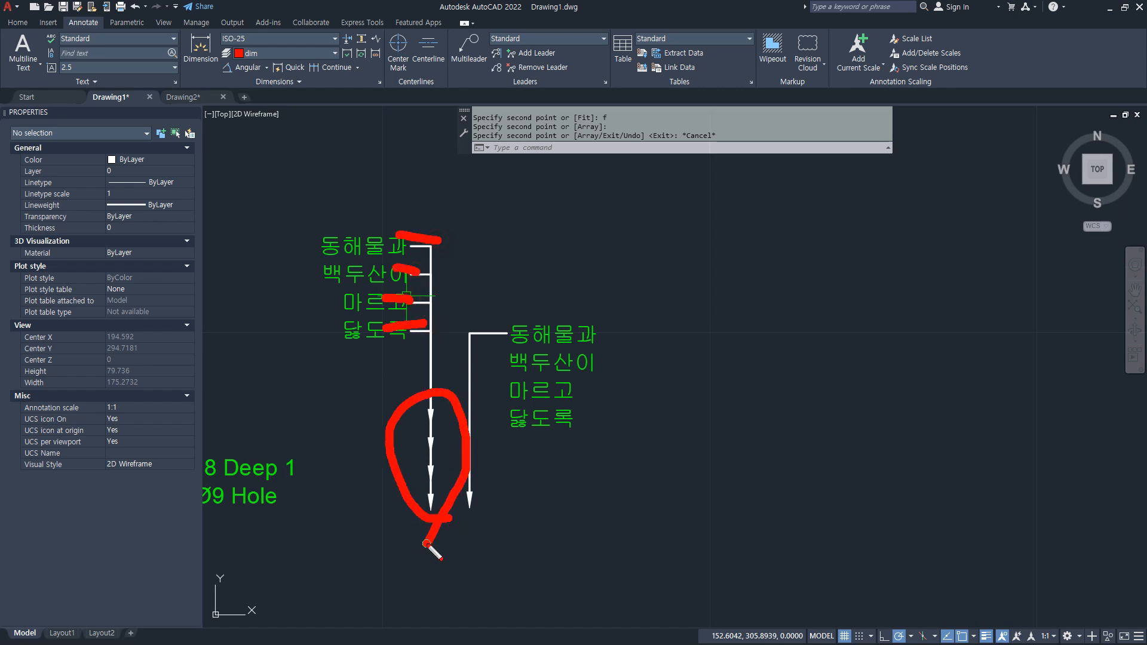
key("Escape")
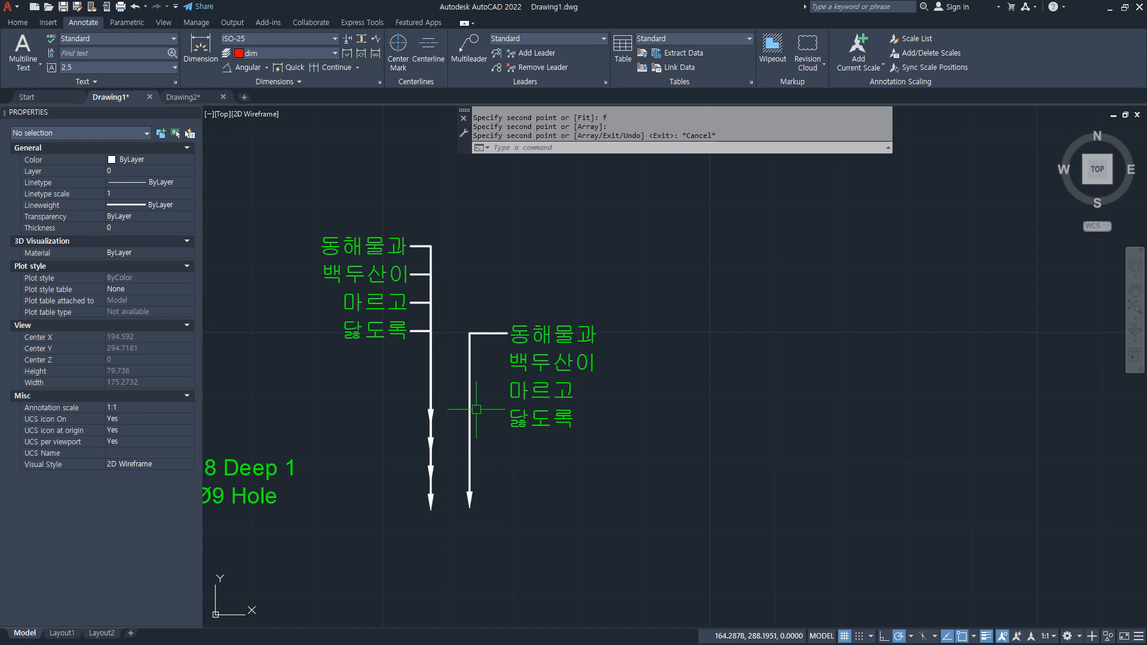
- Copy the leader with the right-going landing as a 4-item array, fitted downward from its landing end to the level of the "닳도록" line
type("c")
key("Return")
left_click(507, 333)
key("Return")
left_click(507, 333)
type("a")
key("Return")
type("4")
key("Return")
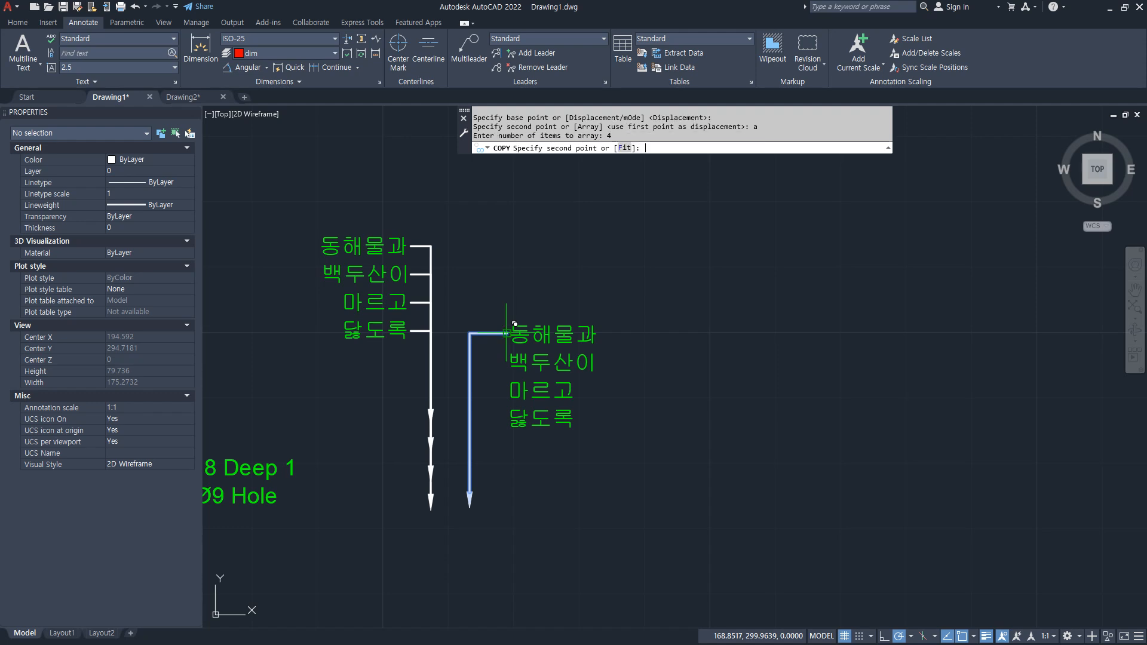
type("f")
key("Return")
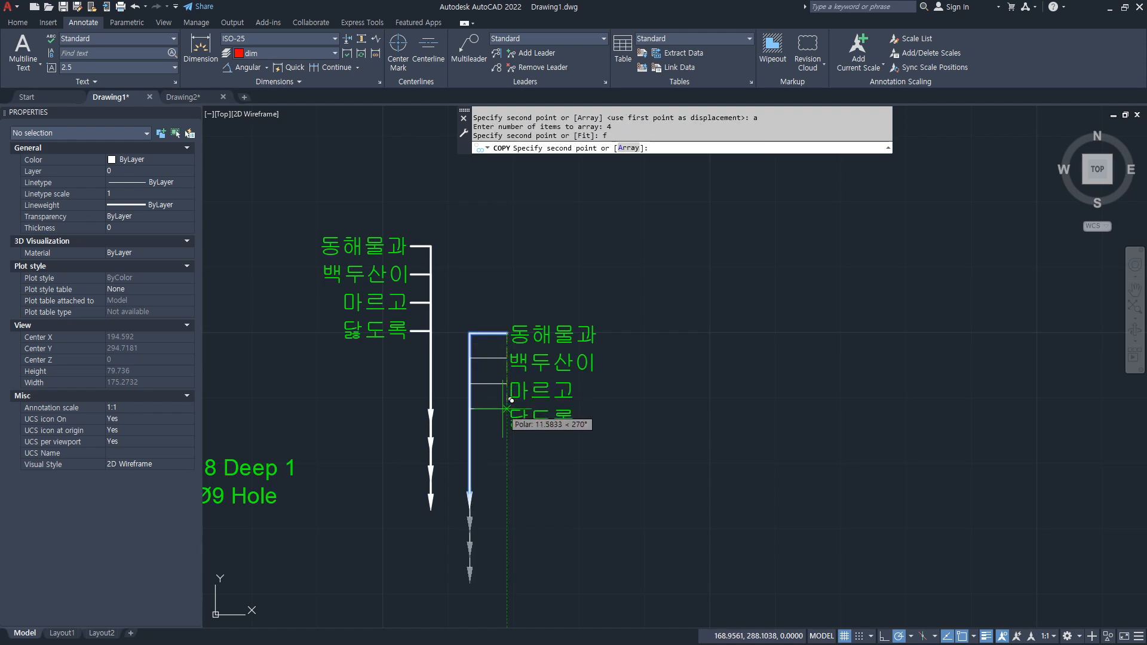
left_click(507, 421)
key("Return")
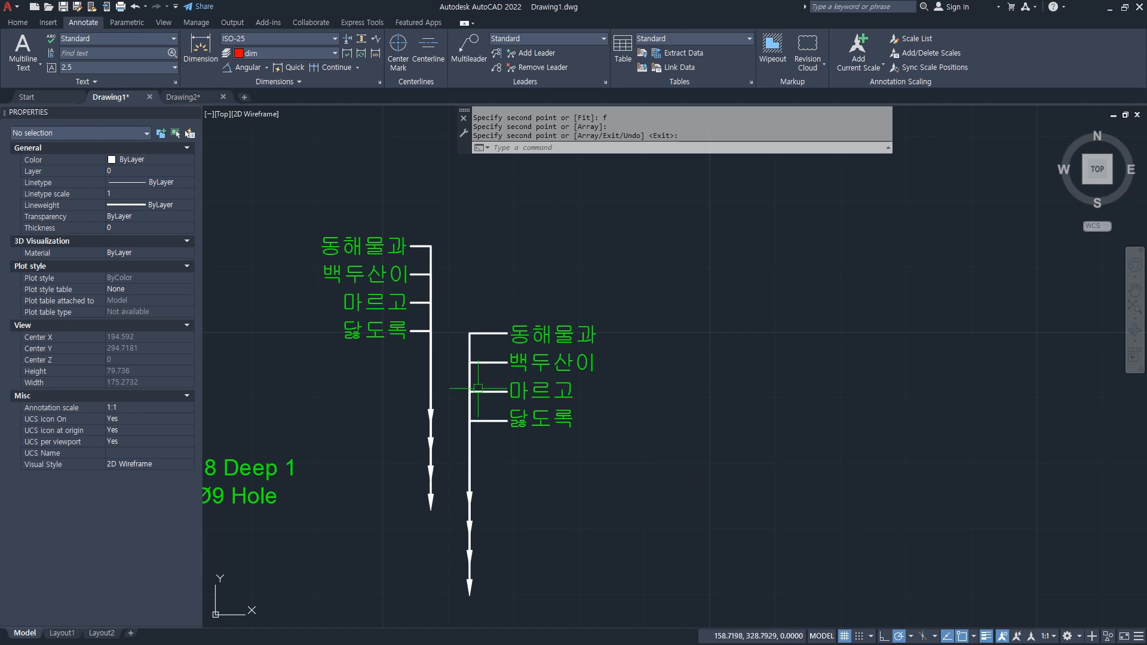
- Stretch the arrow tips of the "닳도록" and "마르고" leaders in the left group downward, the "닳도록" one by about 12.7 units
key("Escape")
left_click(421, 304)
key("Escape")
left_click(416, 330)
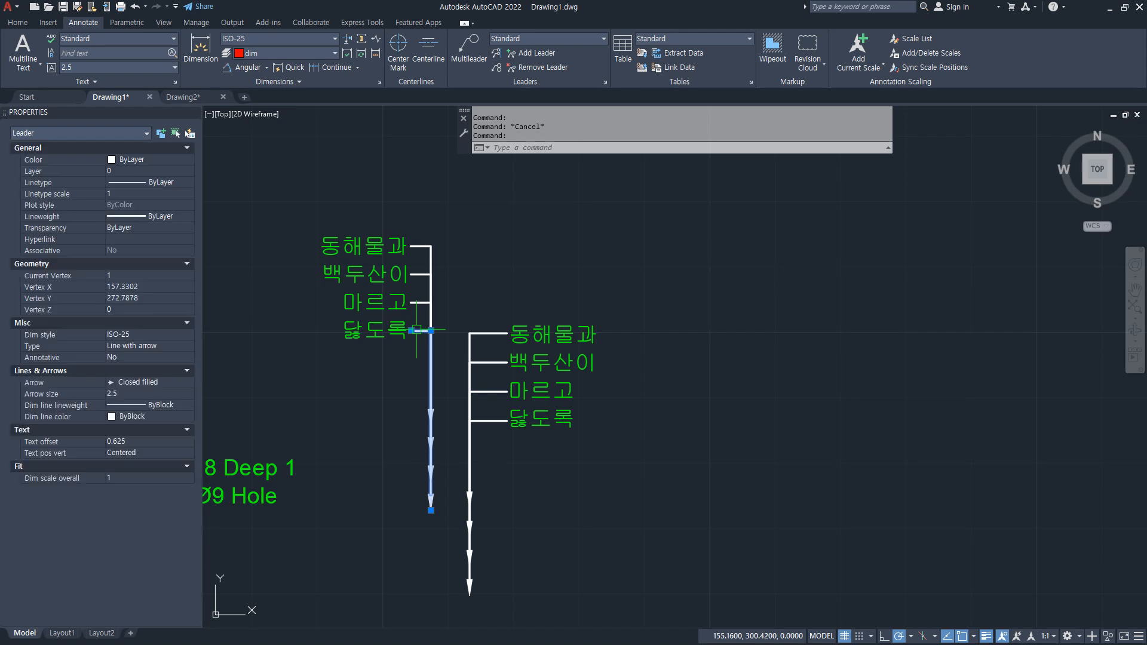
left_click(431, 511)
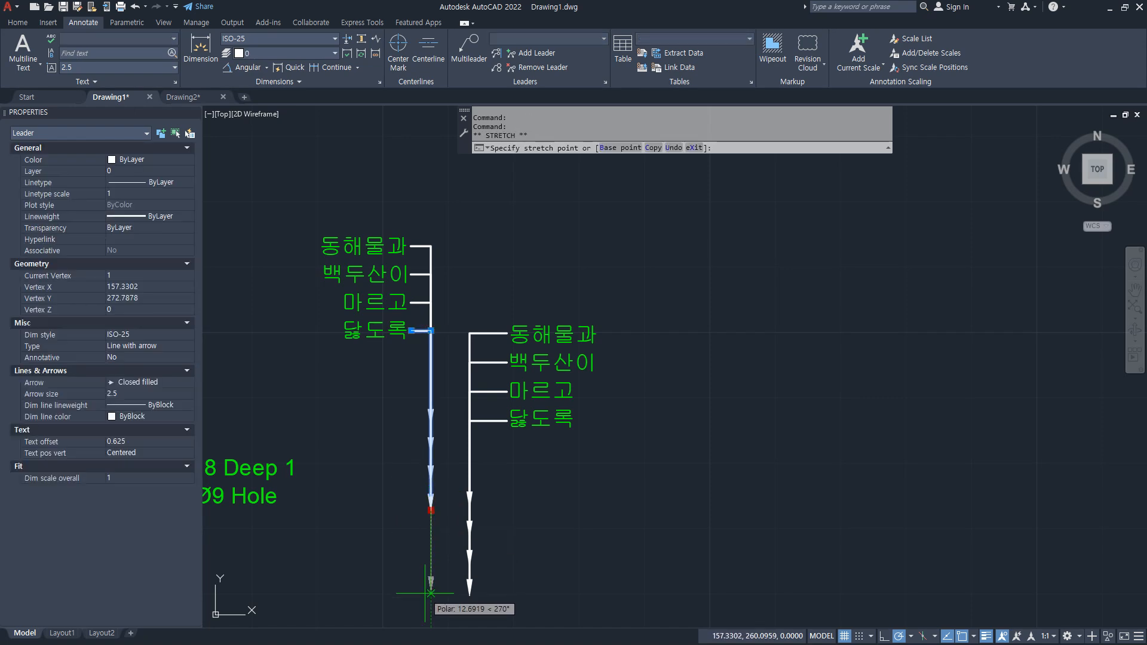
left_click(430, 593)
key("Escape")
left_click(431, 303)
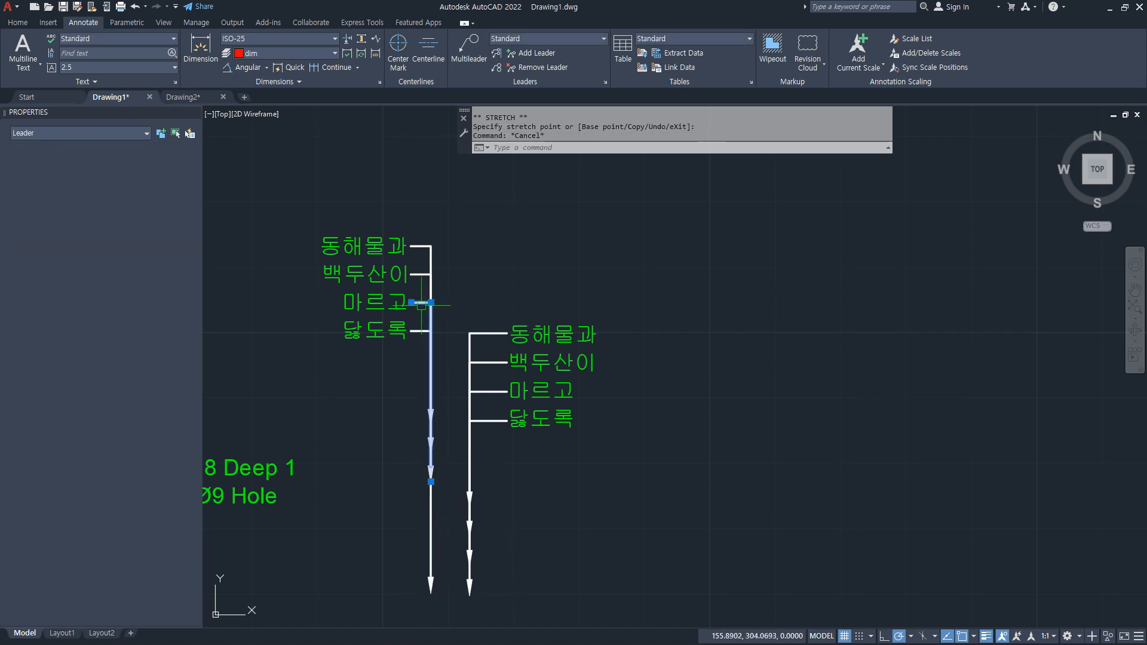
left_click(431, 480)
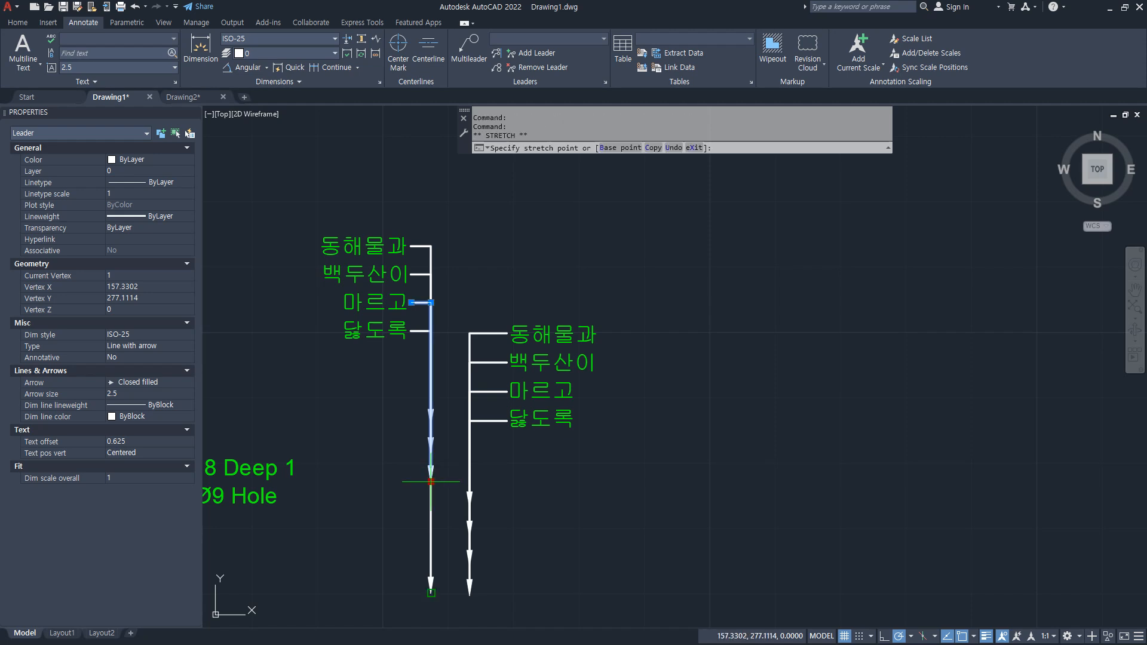
key("Escape")
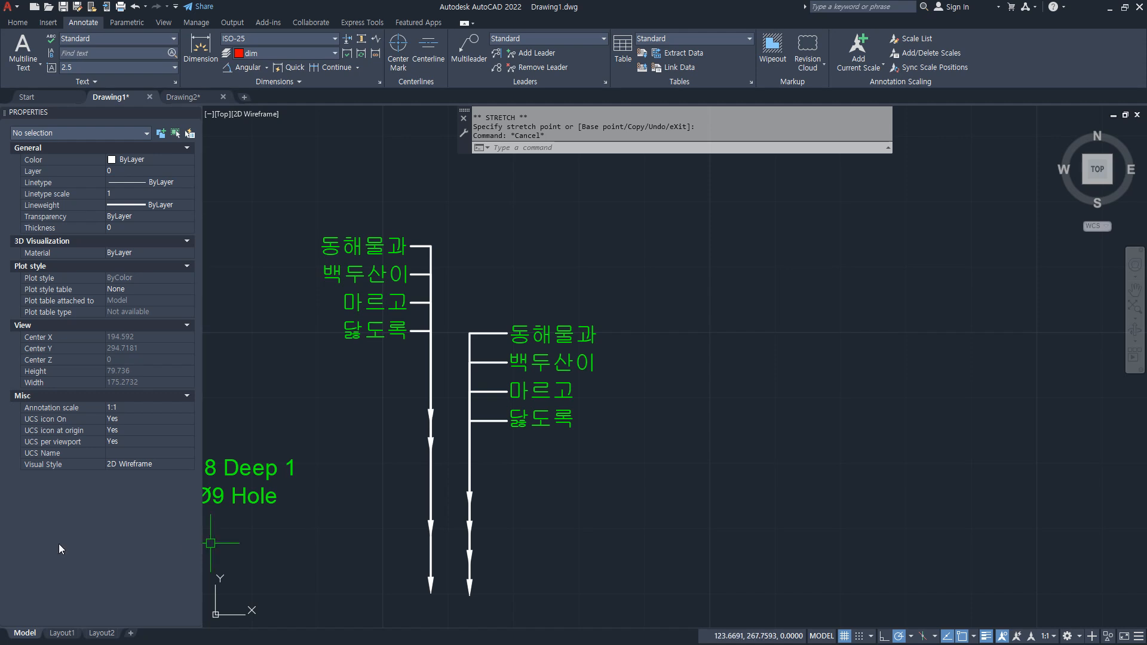
- Copy the right group's text block together with its "닳도록" leader horizontally to the empty area on its right
left_click(557, 420)
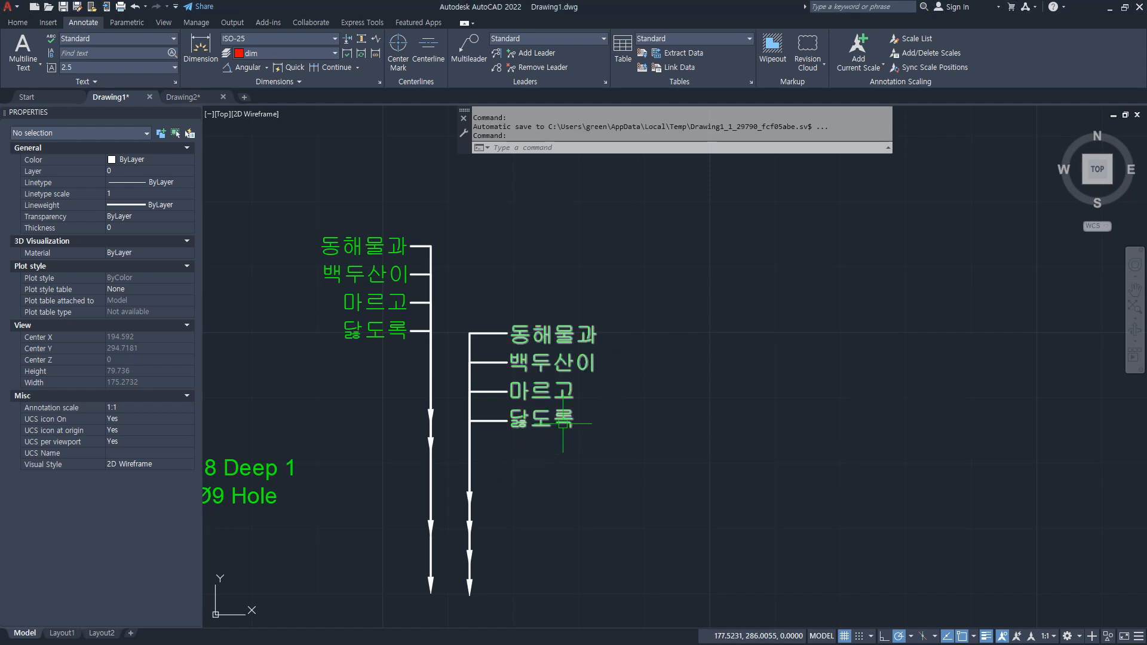
left_click(487, 421)
type("cp")
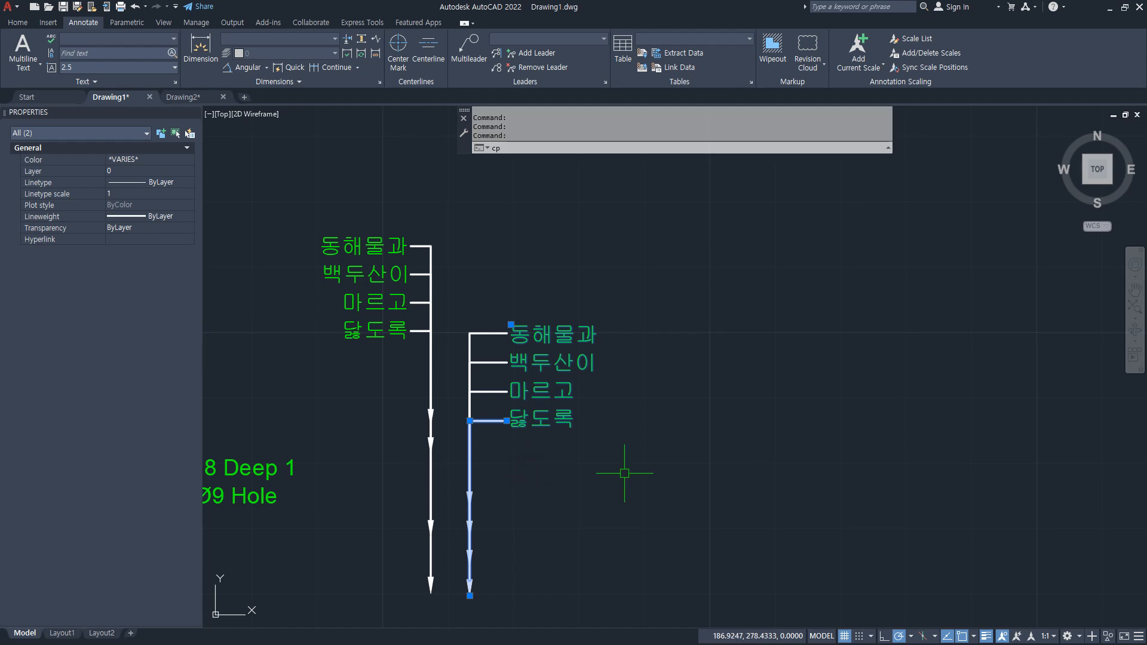
key("Return")
left_click(543, 456)
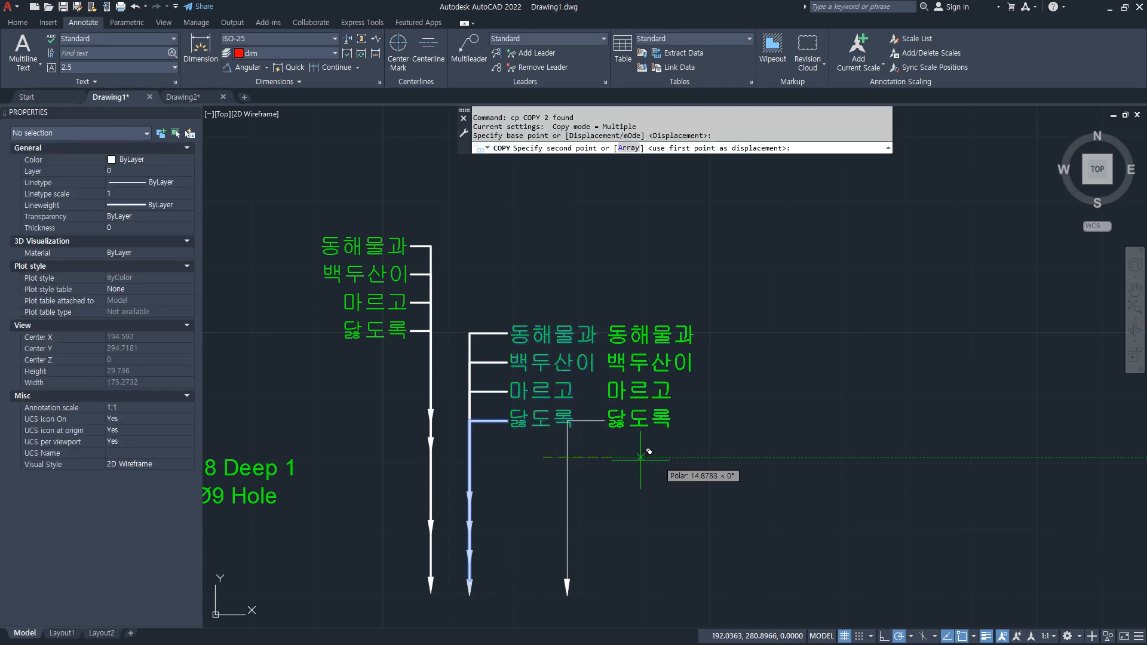
left_click(767, 460)
key("Escape")
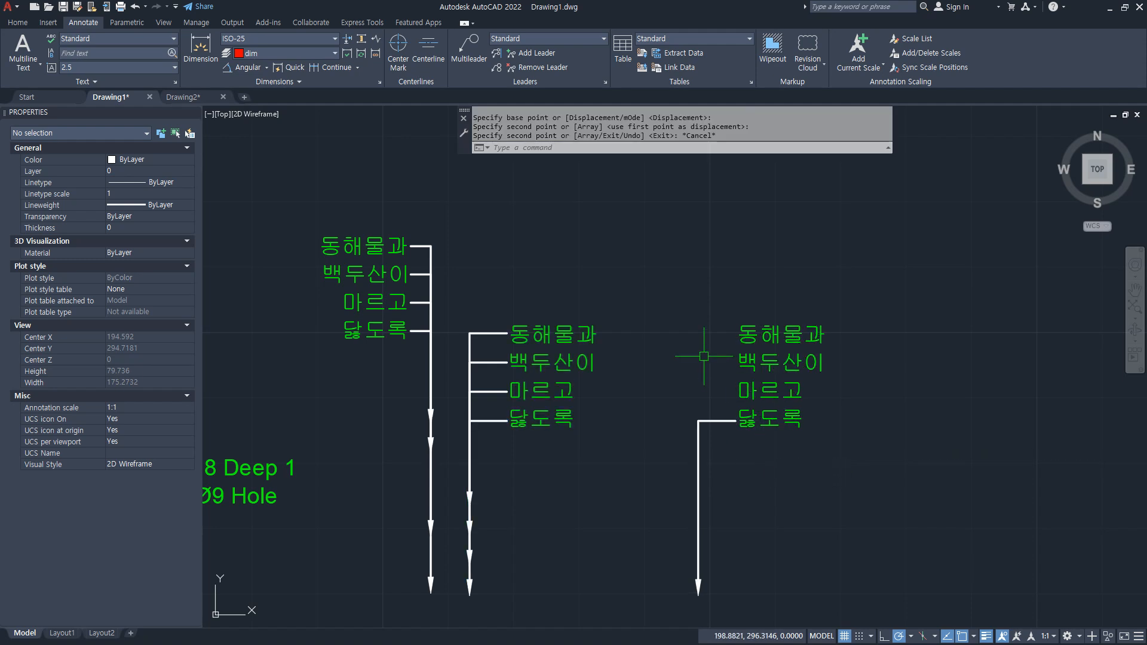
scroll(690, 355, "up", 2)
middle_click_drag(645, 358, 896, 378)
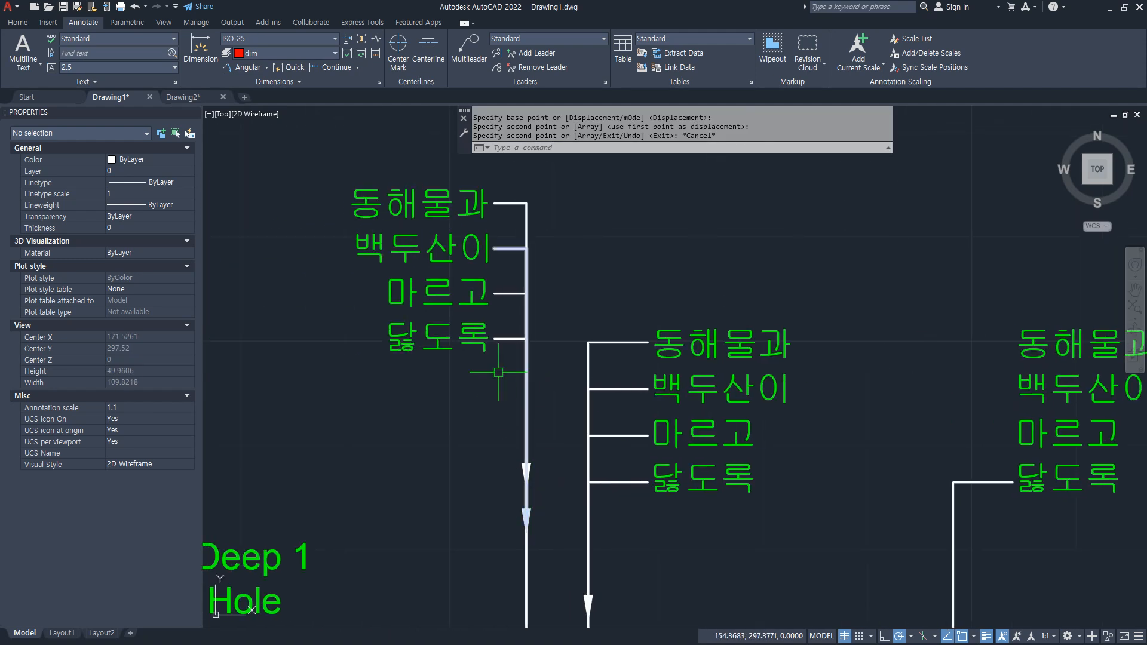
left_click(476, 336)
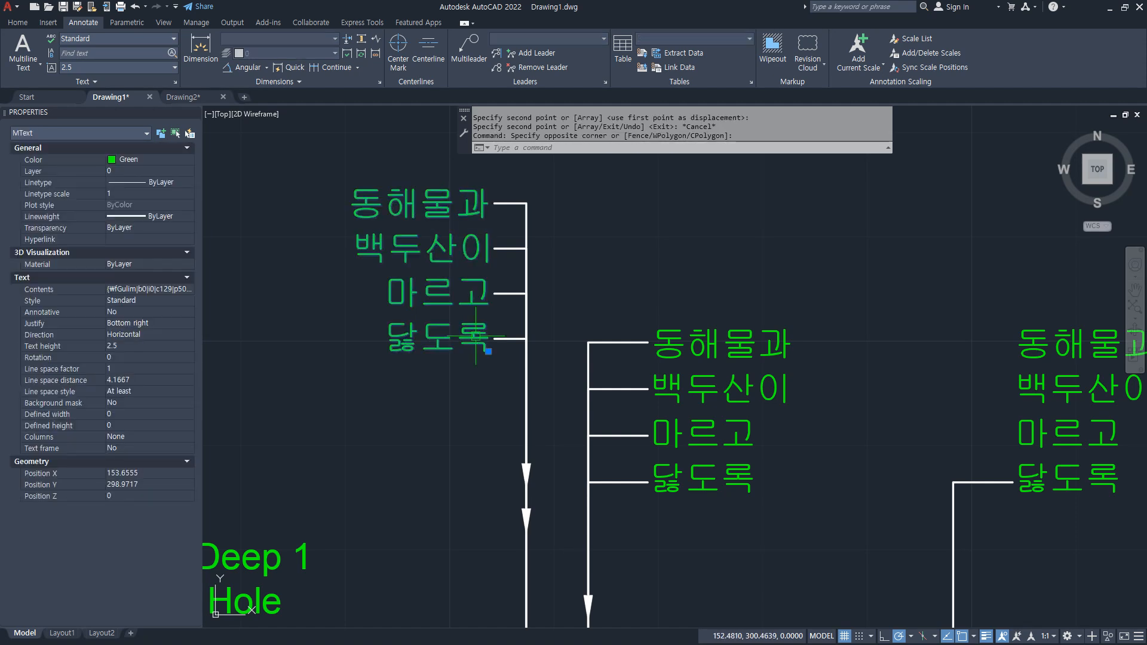
left_click(501, 338)
key("Escape")
key("Escape")
- Copy the right-justified four-line Korean text with its top leader into the empty space right of the rightmost leader
left_click(505, 204)
left_click(471, 206)
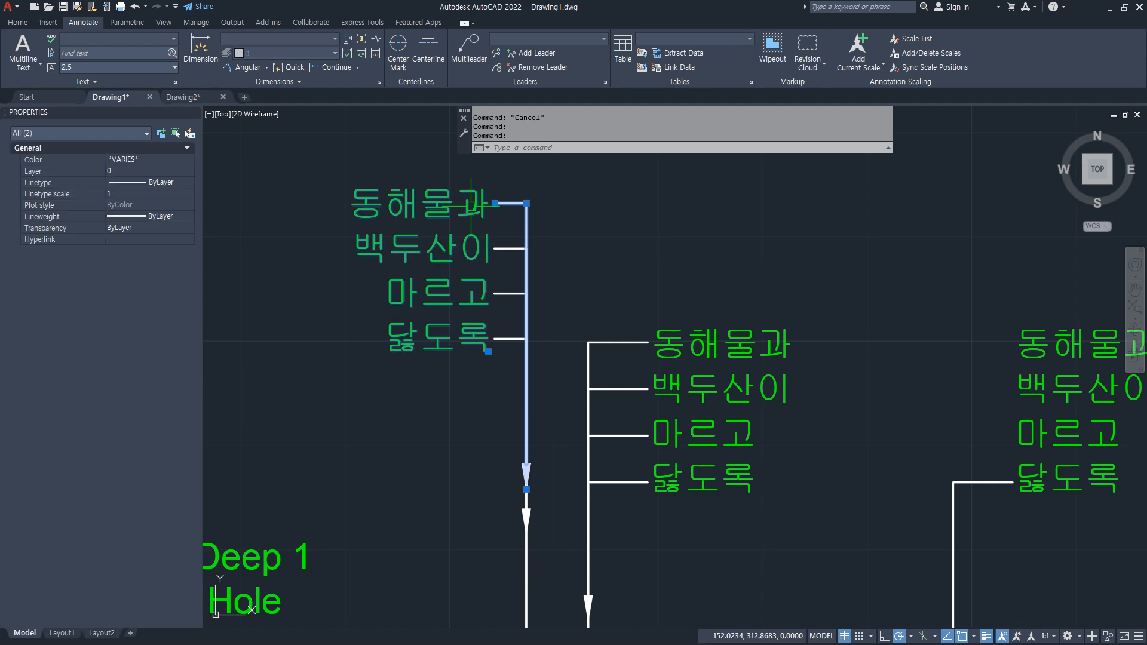
type("체")
key("Return")
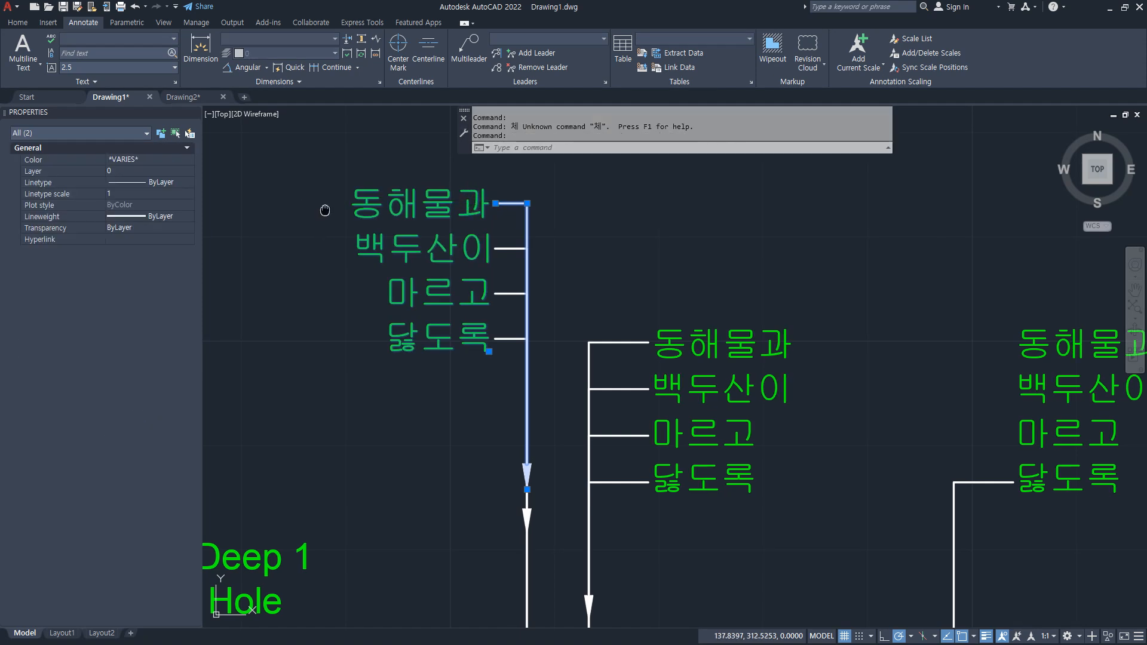
middle_click_drag(325, 212, 417, 212)
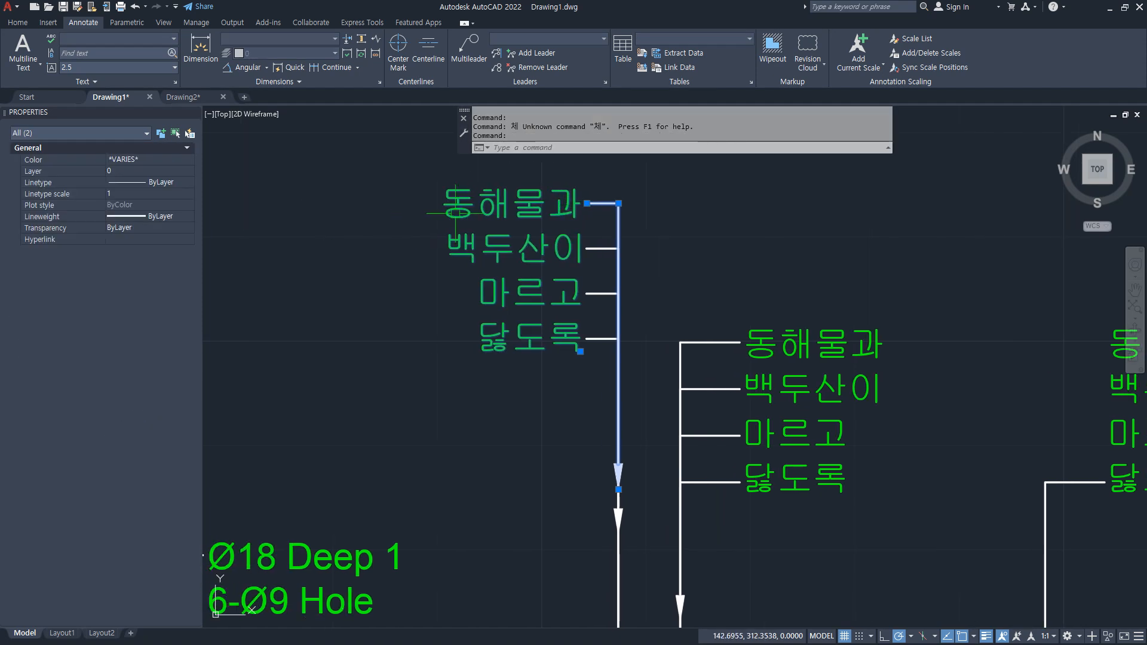
type("cp")
key("Return")
left_click(496, 202)
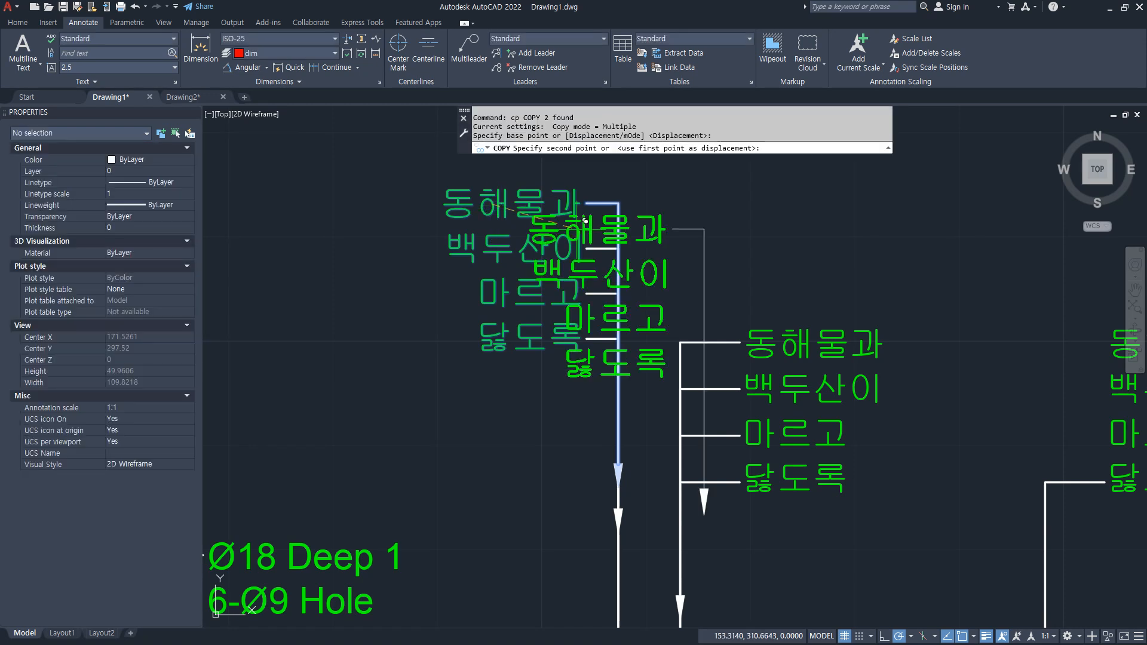
scroll(523, 236, "down", 4)
scroll(602, 245, "up", 2)
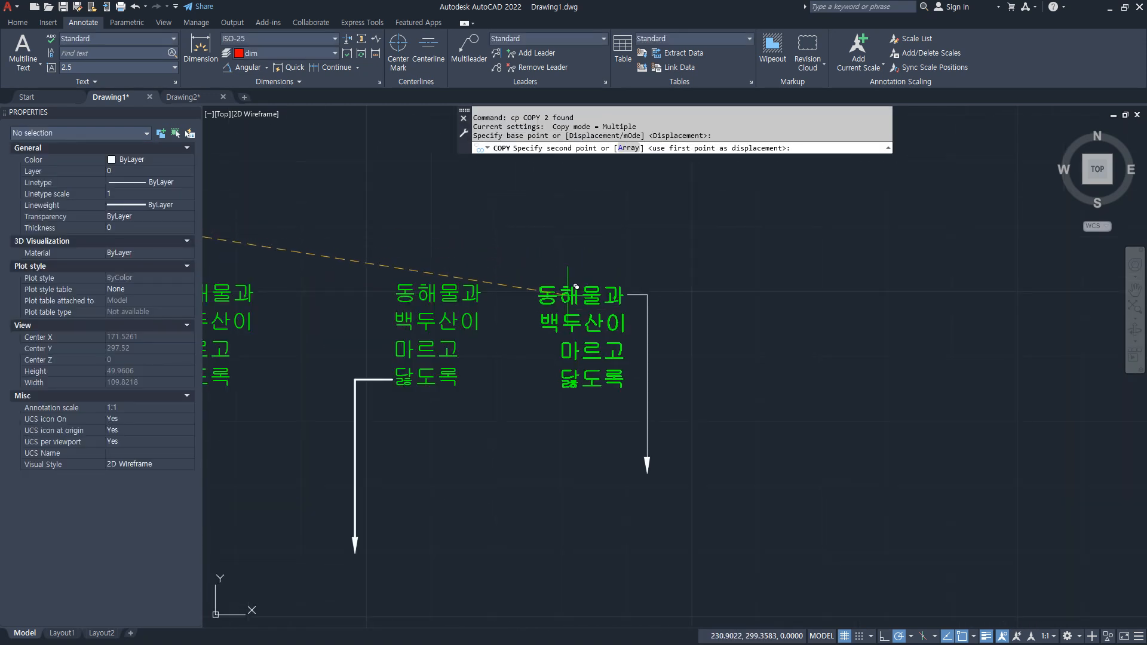
left_click(565, 281)
key("Escape")
- Draw a line over the horizontal landing of the copied leader, from its text end to its corner
scroll(602, 319, "up", 5)
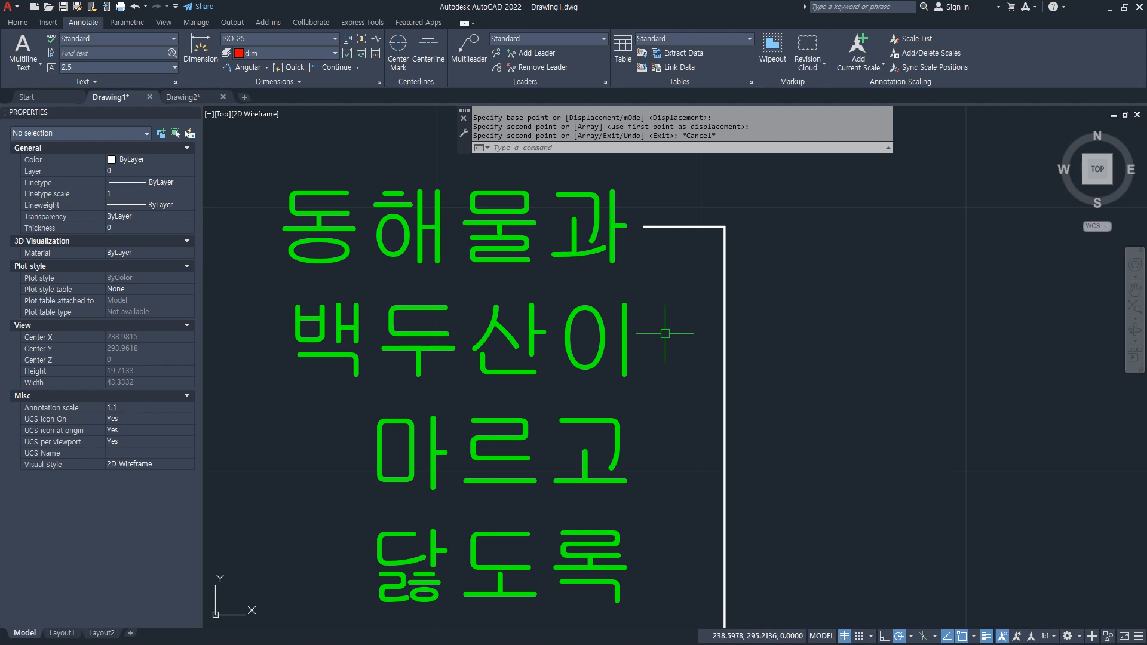
type("l")
key("Return")
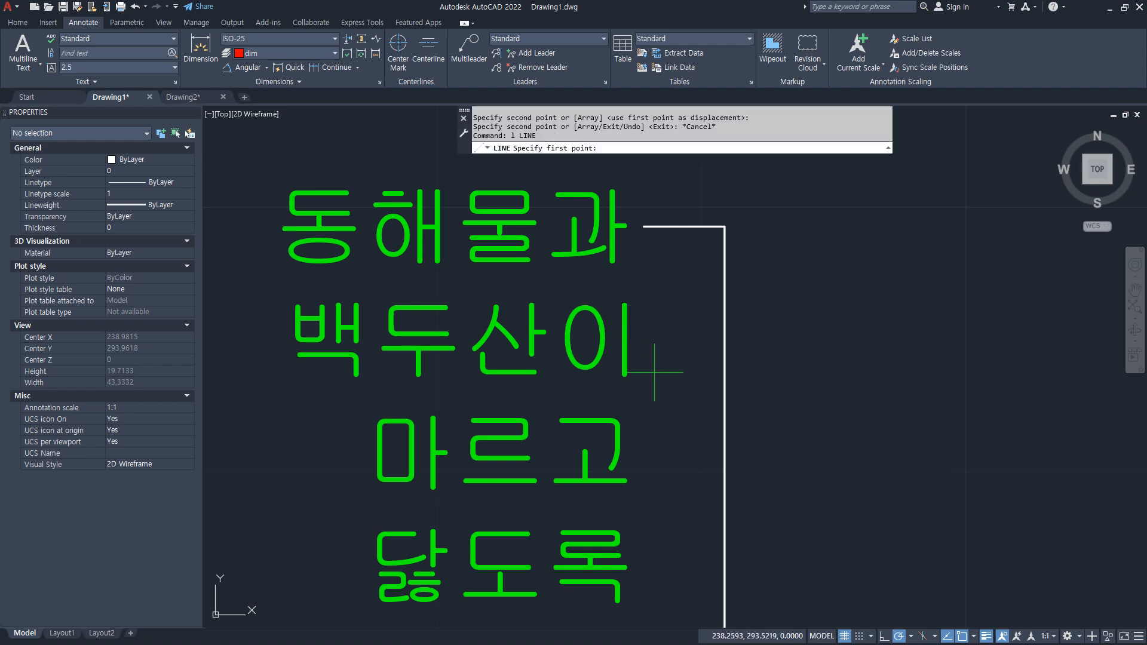
left_click(643, 226)
left_click(724, 227)
key("Escape")
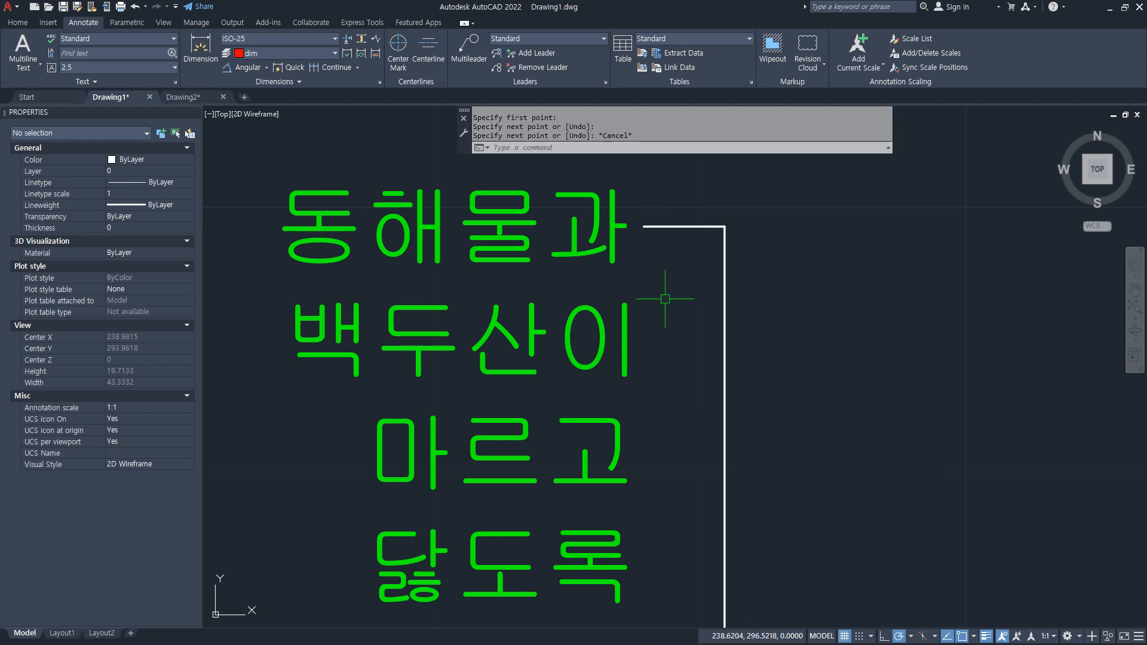
- Copy the landing line down the copied leader as a fitted array of 4 items ending at the last text line
type("cp")
key("Return")
left_click(679, 228)
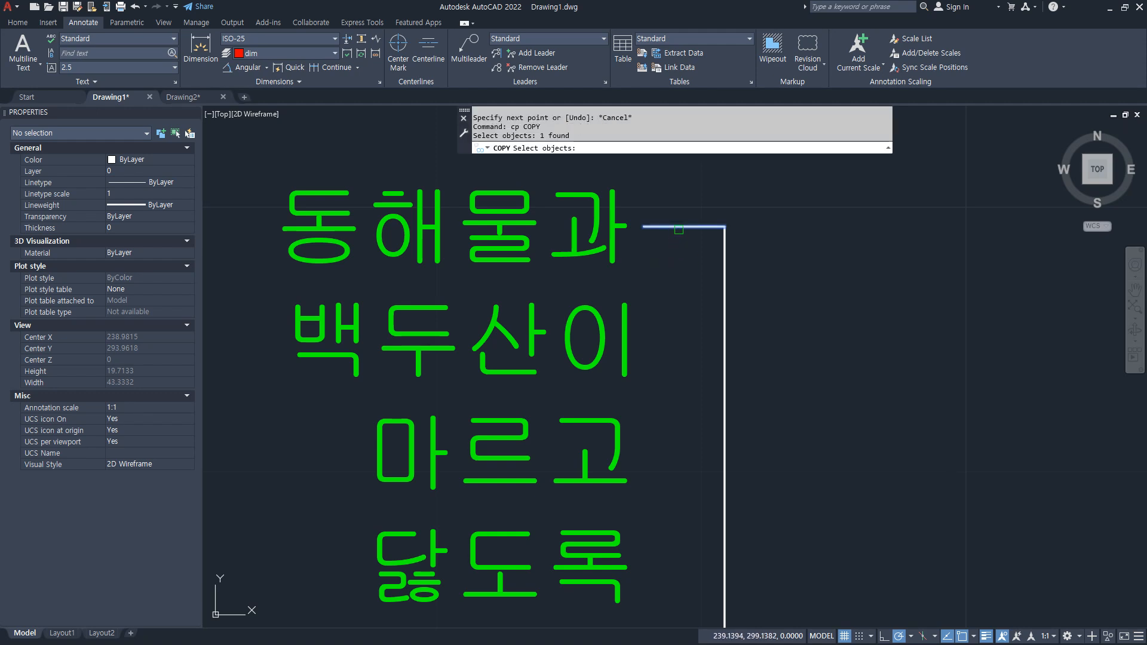
key("Return")
left_click(725, 226)
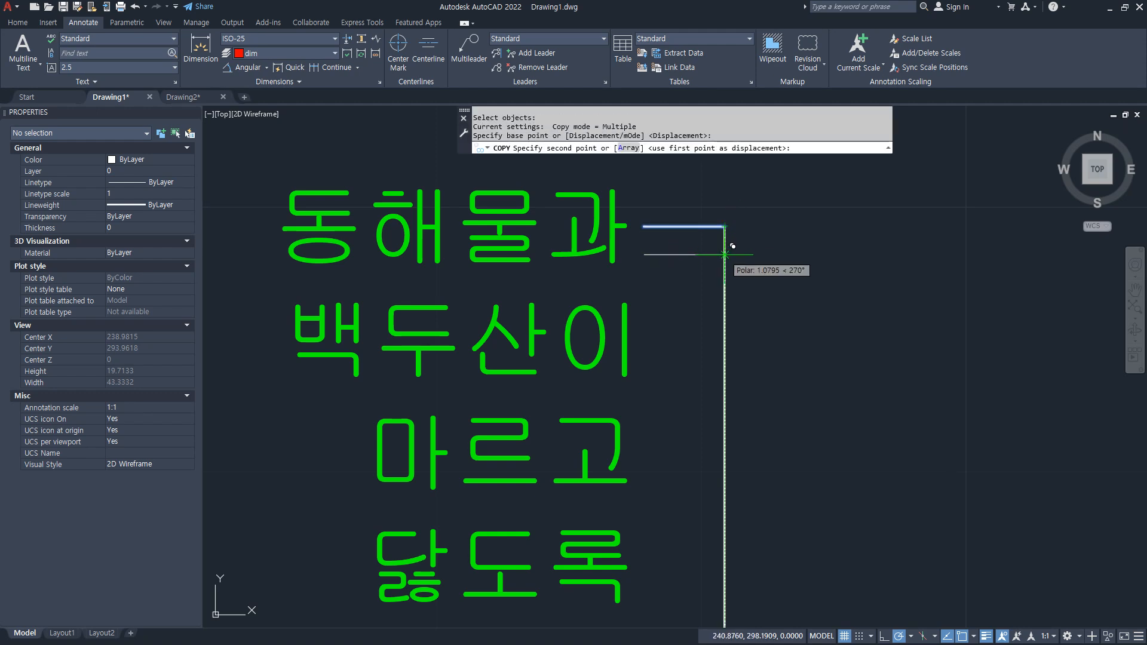
type("a")
key("Return")
type("4")
key("Return")
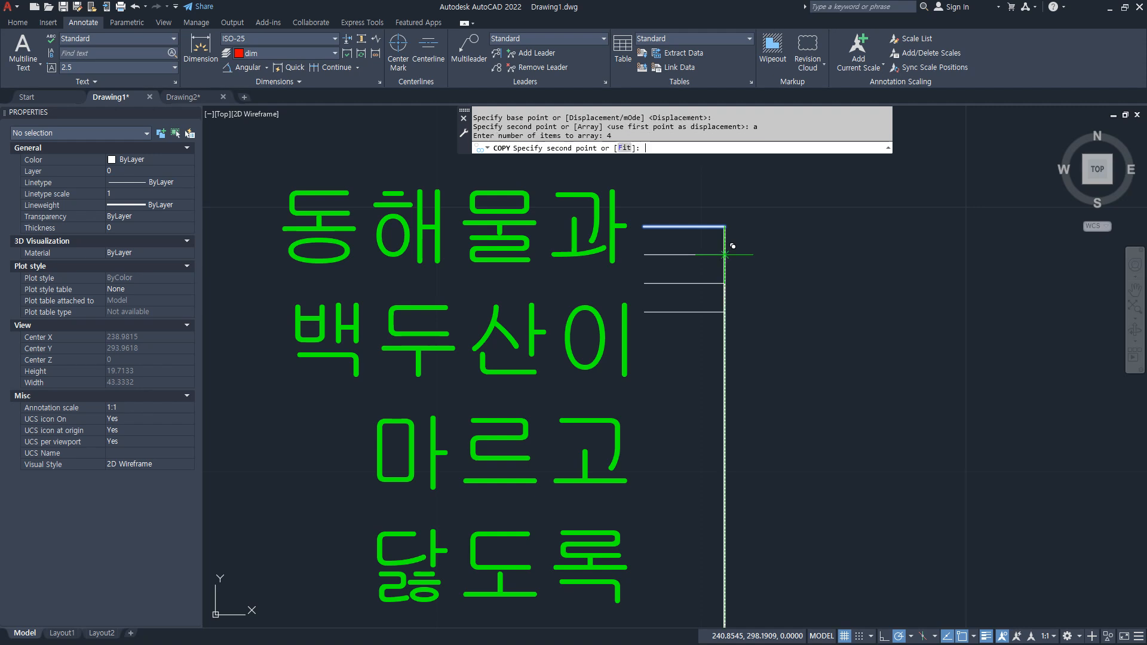
type("f")
key("Return")
middle_click_drag(732, 556, 735, 451)
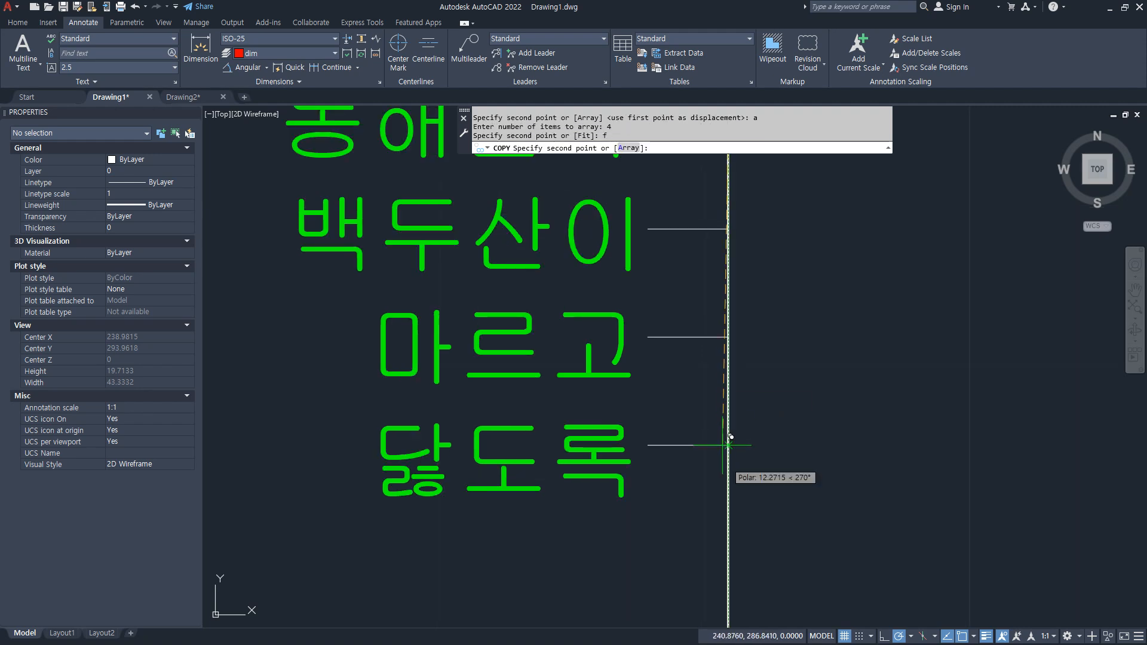
left_click(728, 459)
key("Return")
- Draw a line over the horizontal landing of the leader attached to the bottom line of the left-justified text
scroll(730, 508, "down", 2)
mouse_move(761, 511)
middle_mouse_down()
mouse_move(801, 353)
mouse_move(814, 395)
middle_mouse_up()
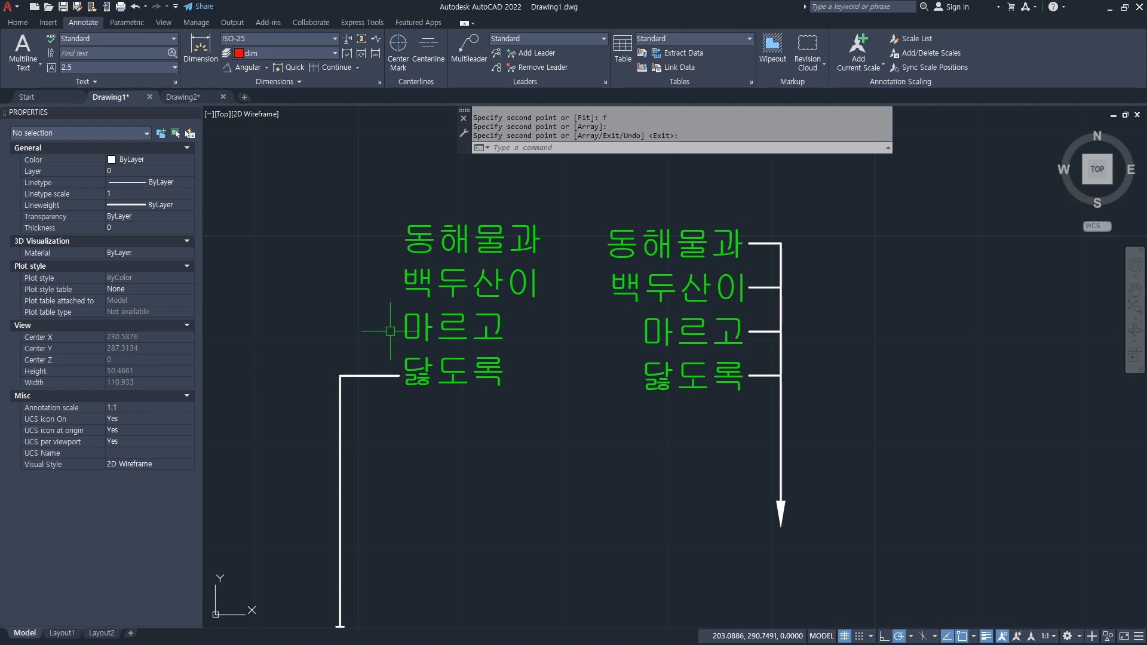
type("l")
key("Return")
left_click(399, 375)
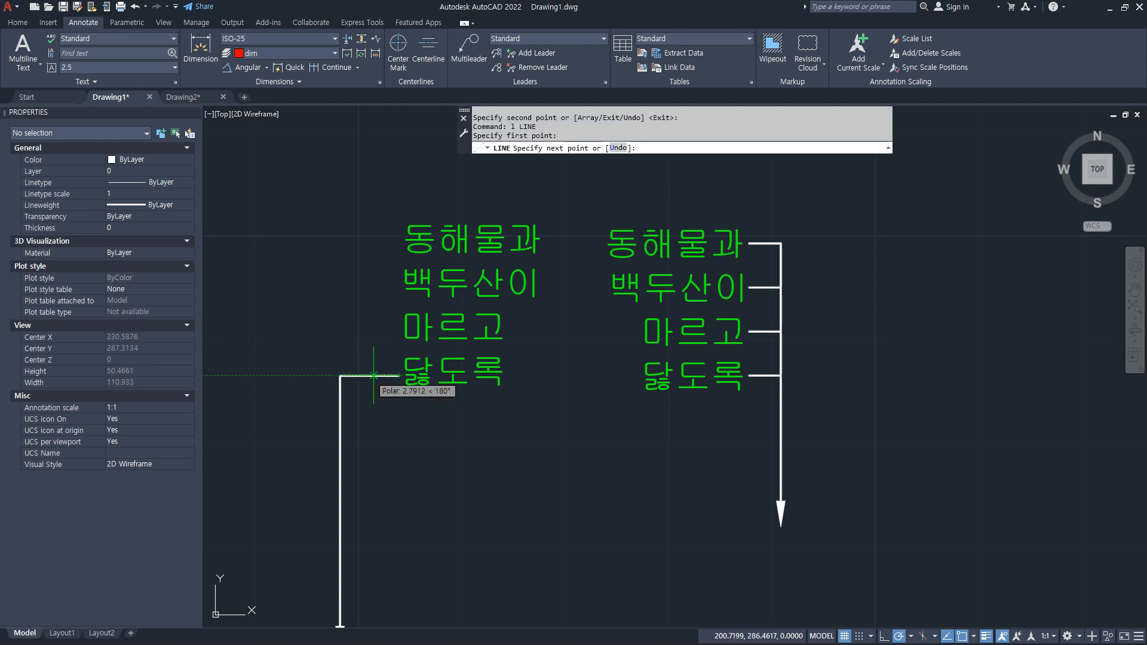
left_click(340, 376)
- Copy that landing line upward as a fitted array of 4 items ending at the first line of the left-justified text
type("c")
key("Return")
left_click(362, 376)
key("Return")
left_click(340, 375)
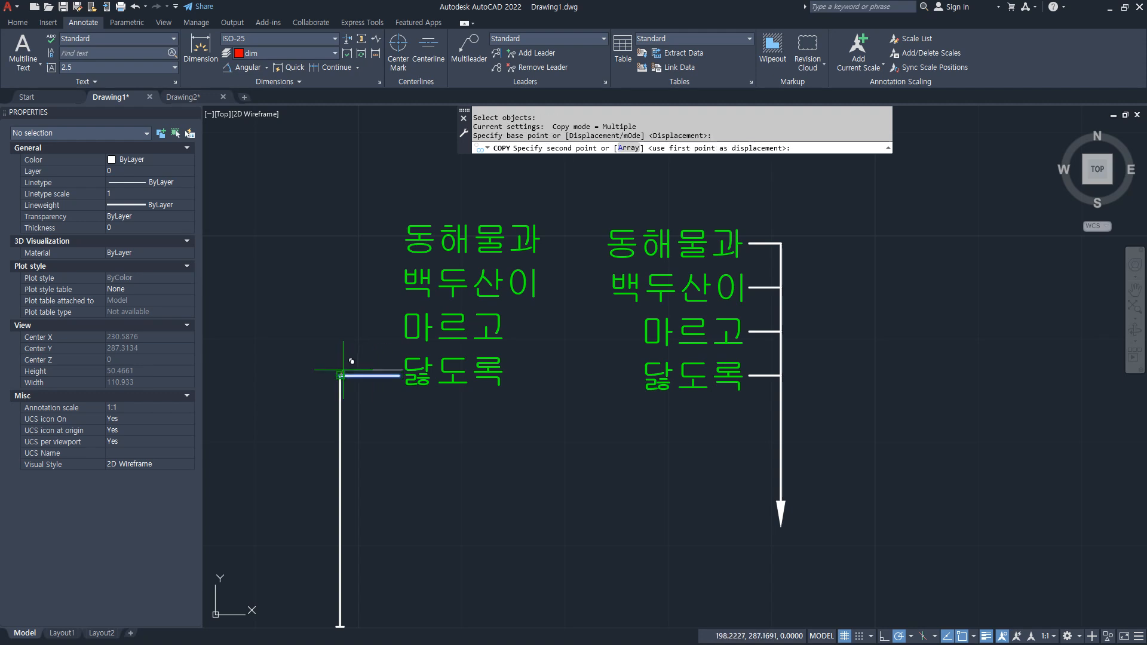
type("a")
key("Return")
type("4")
key("Return")
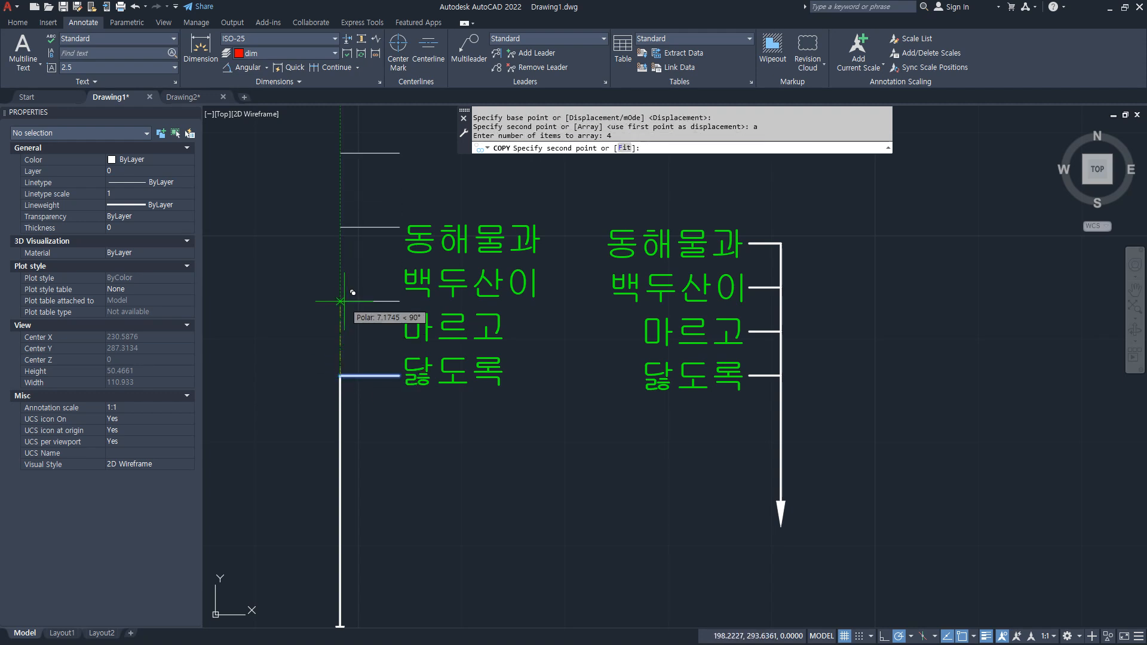
type("f")
key("Return")
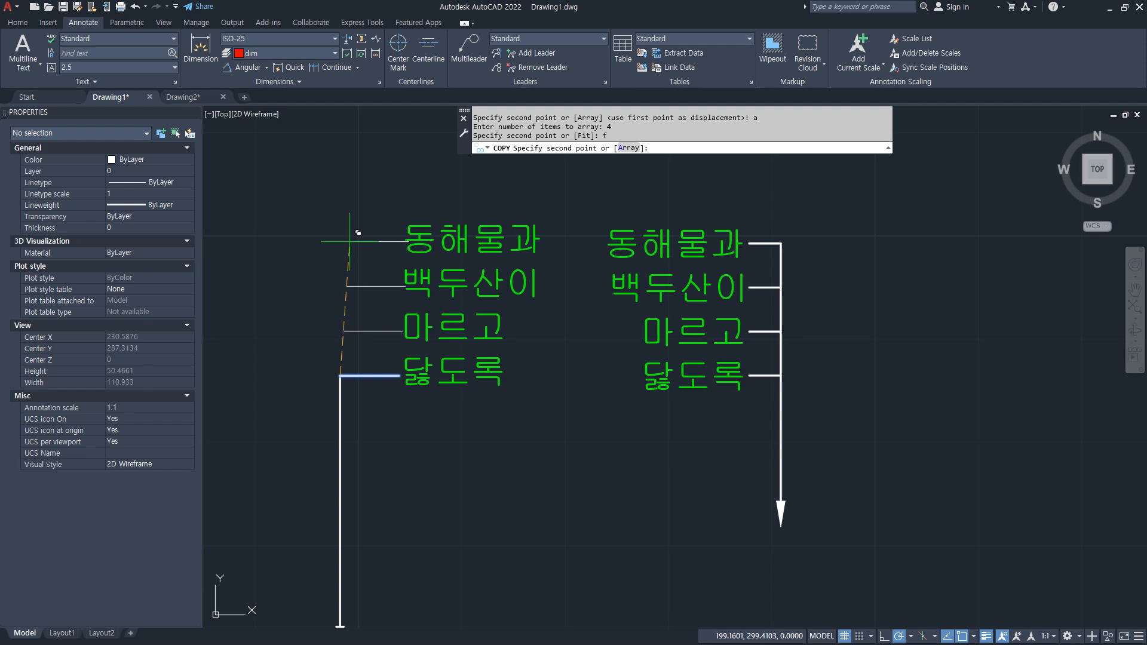
left_click(340, 237)
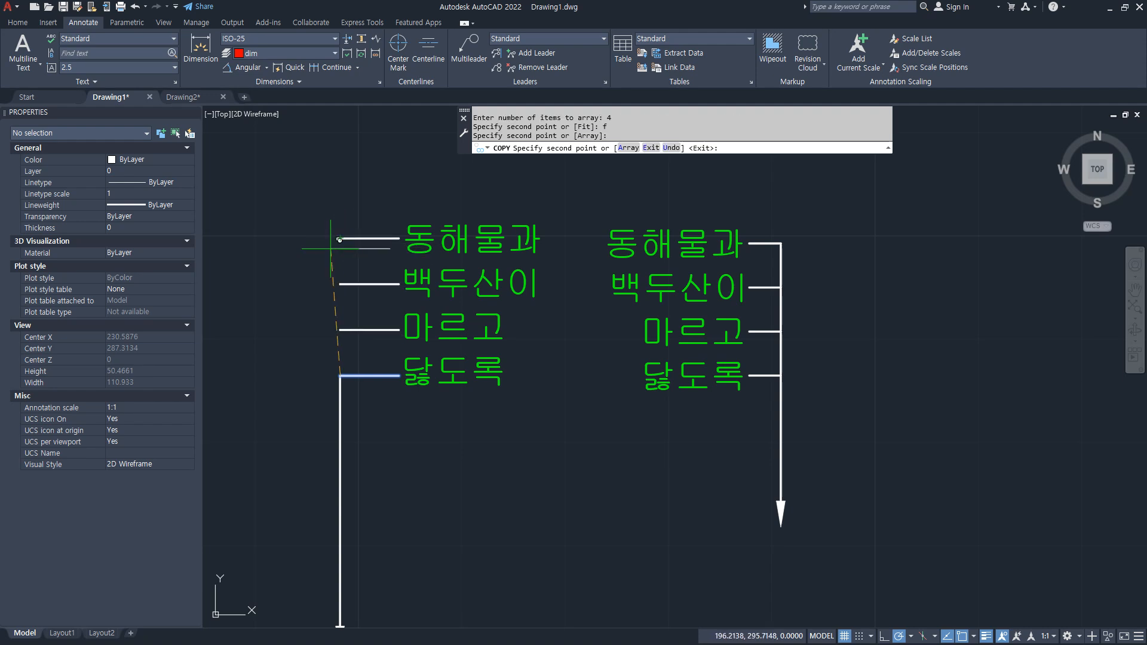
key("Return")
- Draw a vertical line joining the outer end of the uppermost landing line to the leader's corner below
type("l")
key("Return")
left_click(340, 237)
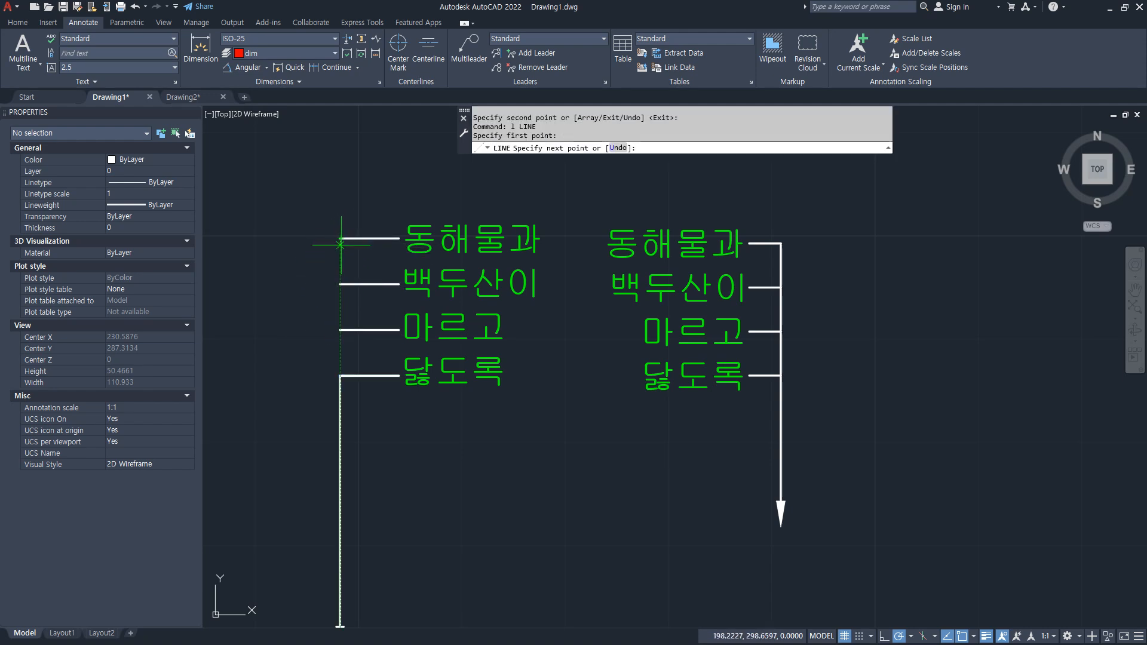
key("Return")
- Start a quick leader and turn on Underline bottom line in its text attachment settings
scroll(460, 445, "down", 4)
middle_click_drag(466, 448, 444, 378)
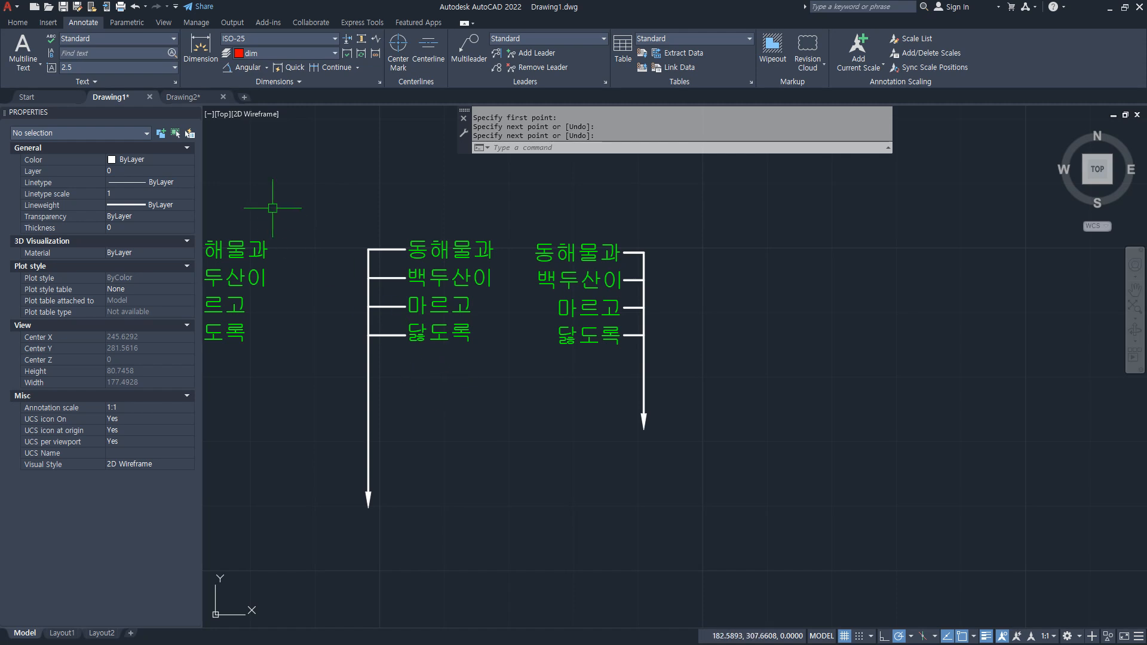
type("le")
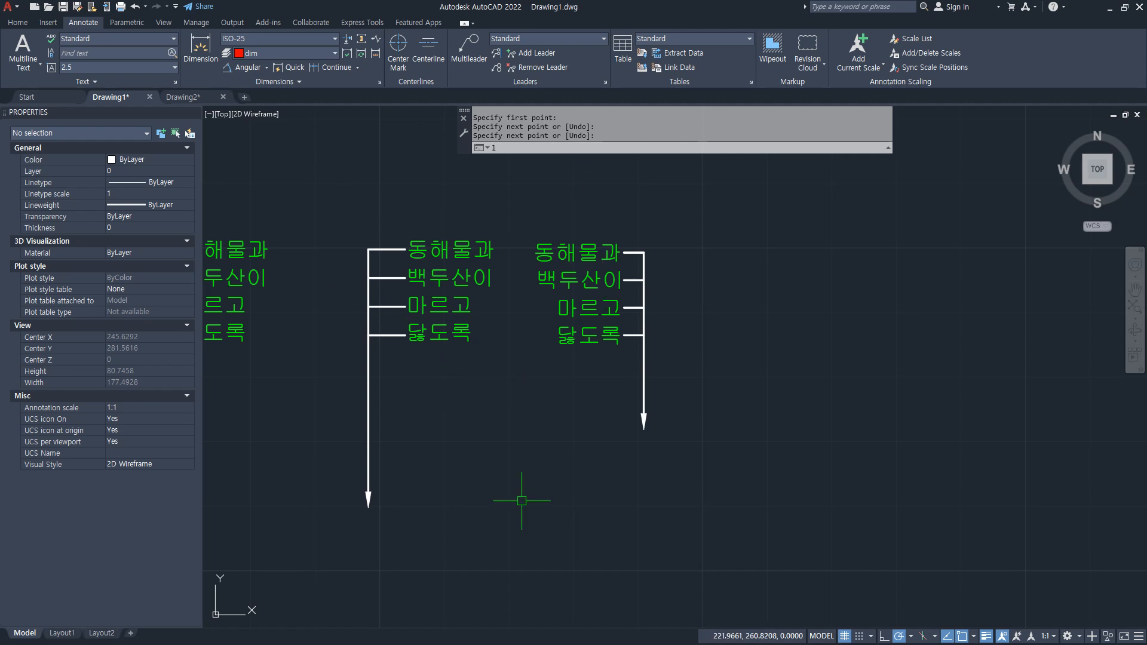
key("Return")
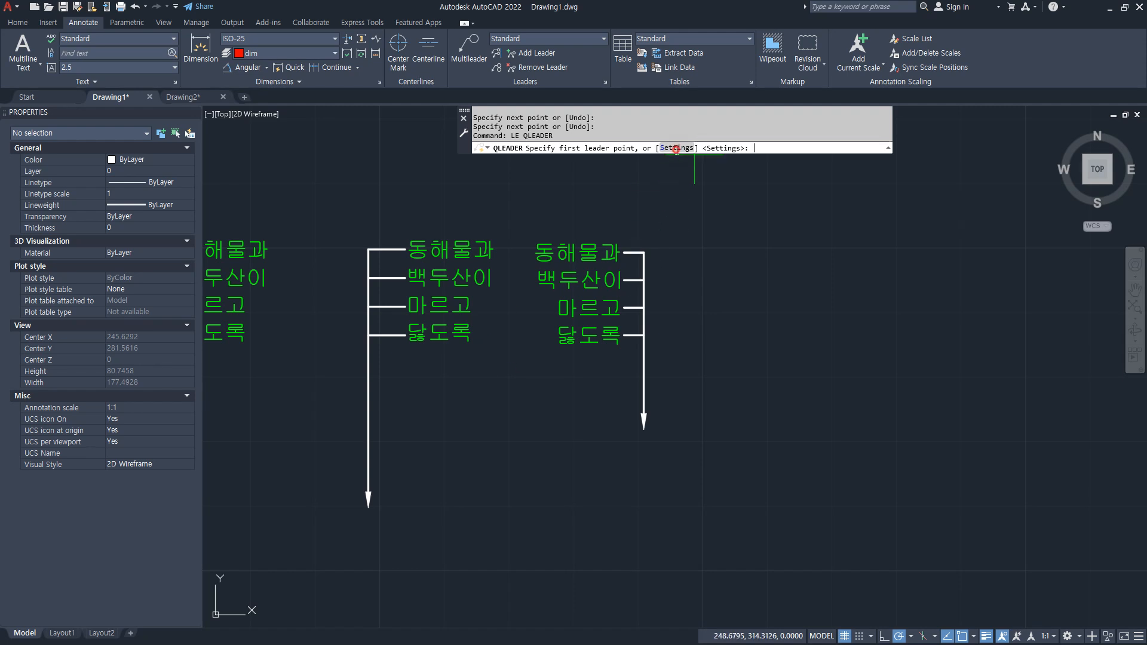
left_click(678, 148)
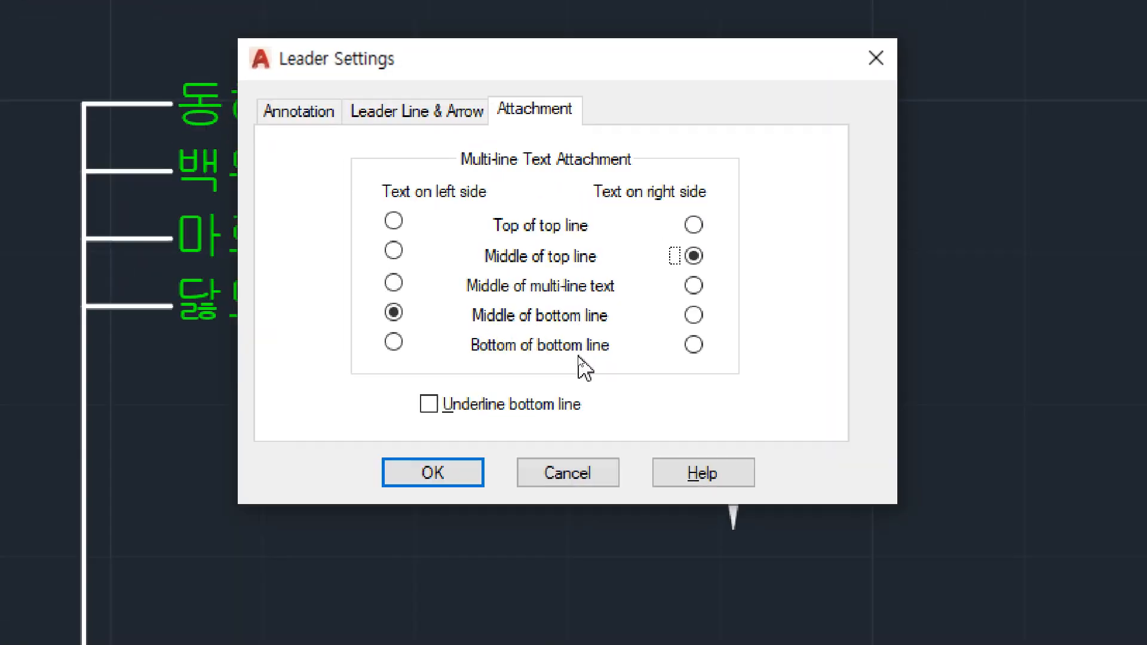
left_click(522, 378)
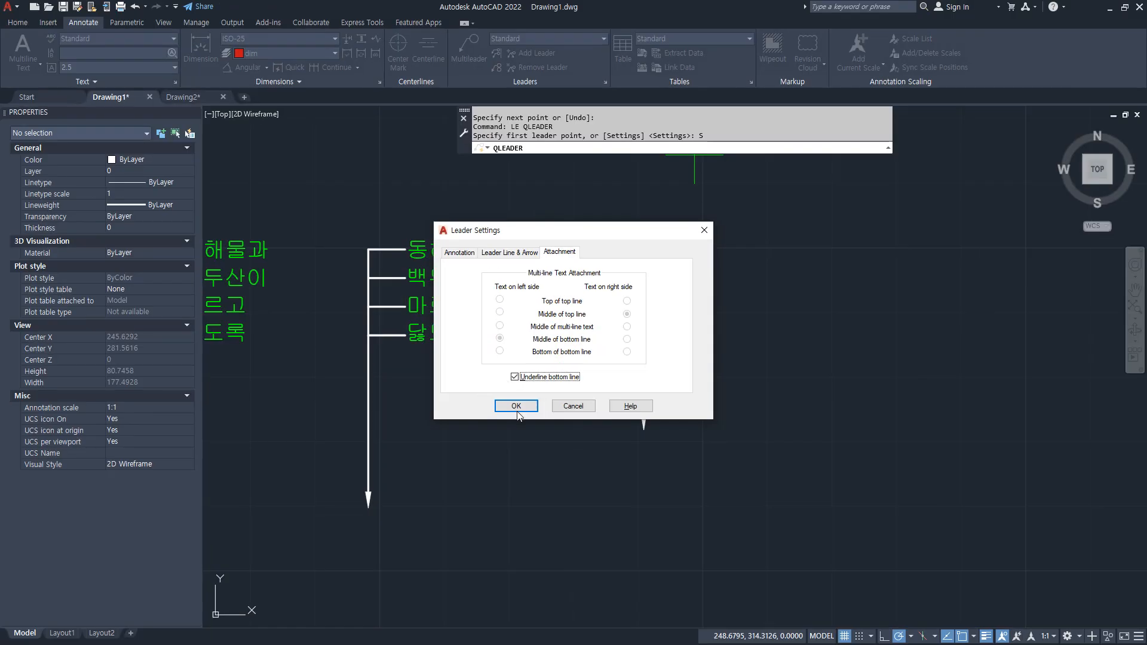
left_click(516, 406)
- Change the polar tracking angle and draw a slanted leader rising right of the text groups, with a horizontal landing about 4.9 units long
middle_click_drag(729, 410, 456, 456)
left_click(490, 453)
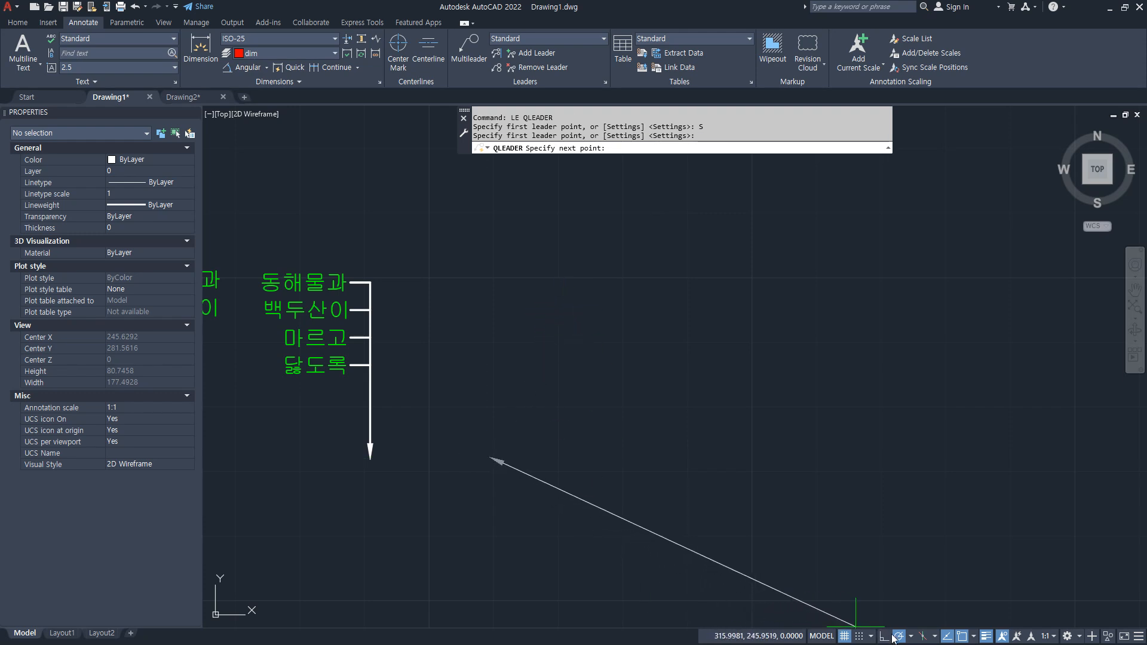
left_click(912, 637)
left_click(923, 531)
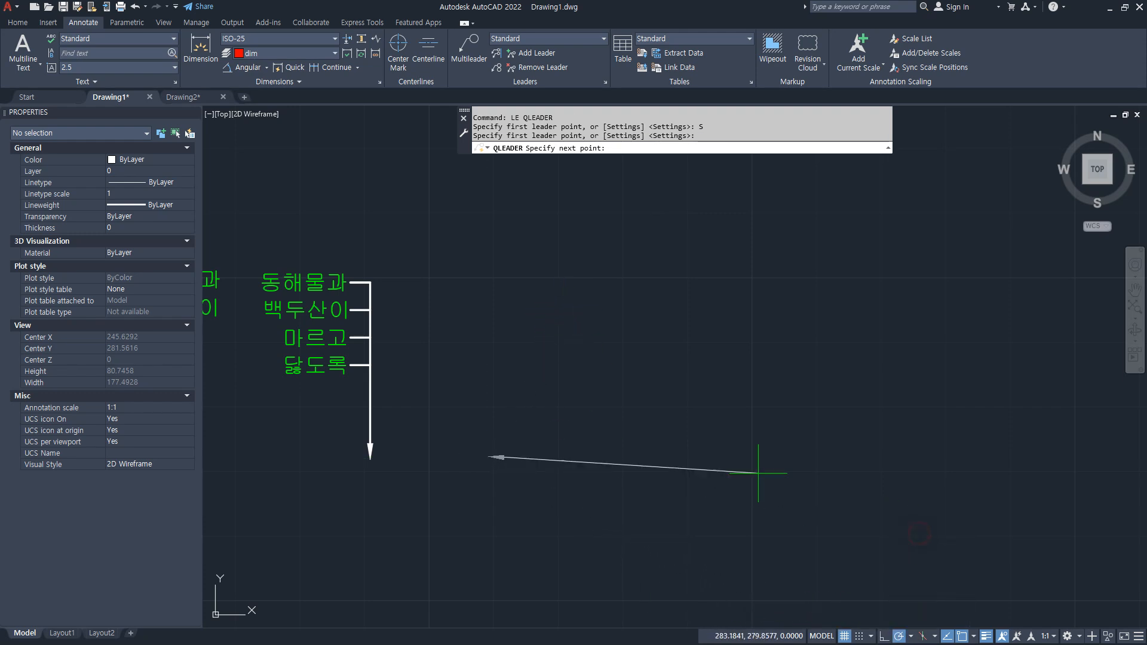
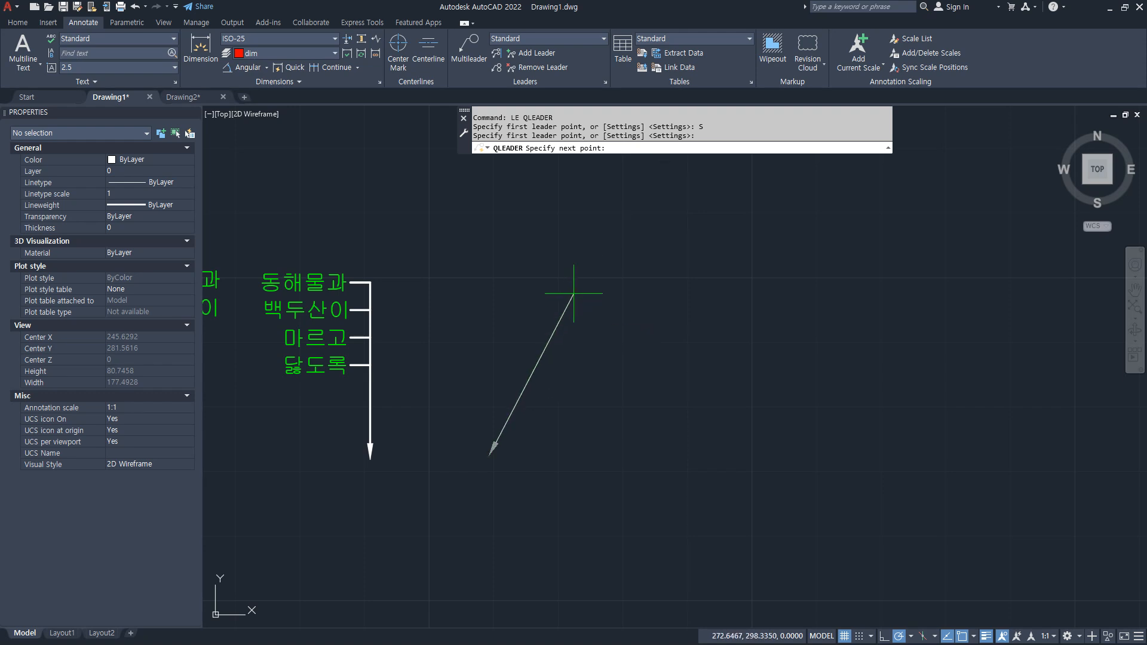
left_click(590, 278)
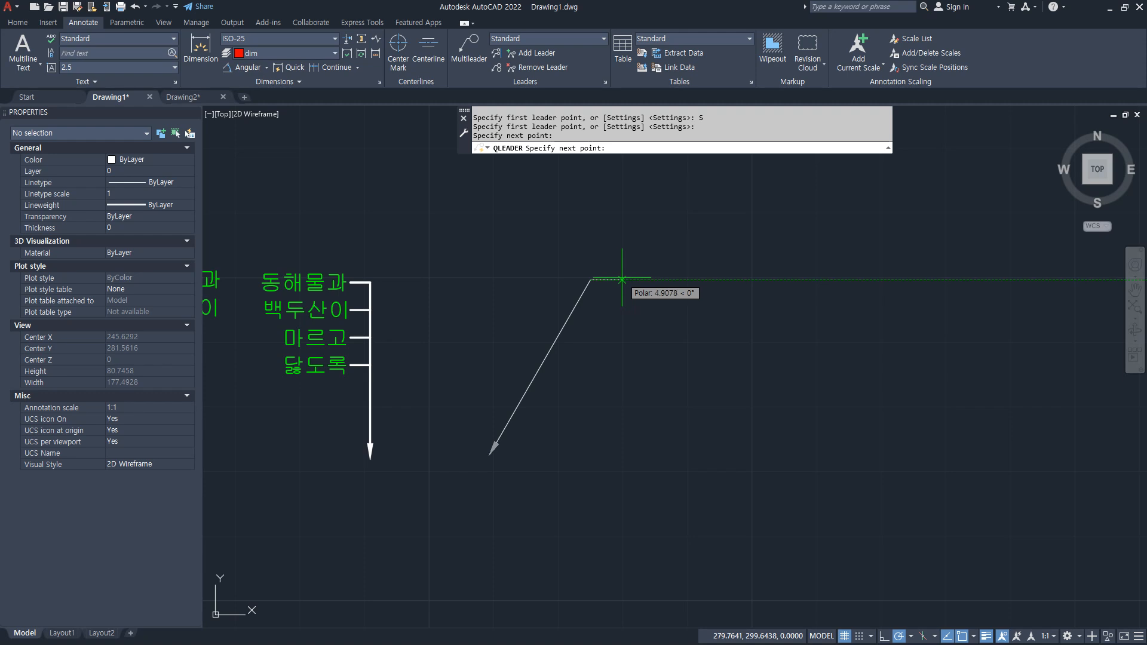
left_click(621, 279)
key("Return")
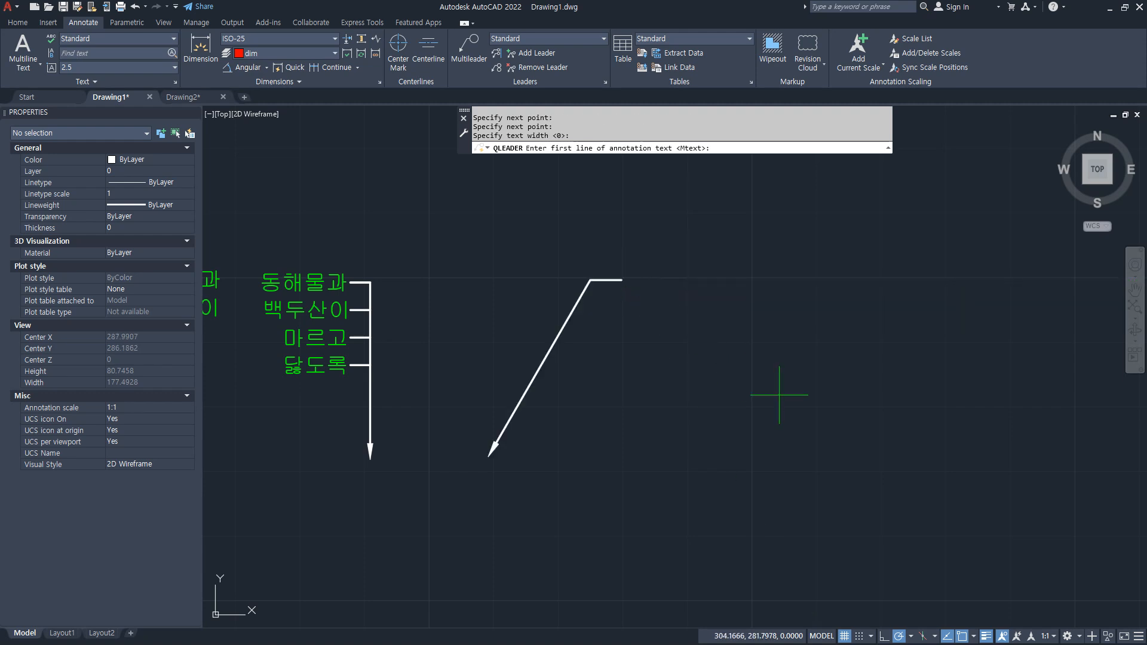
- Enter the leader's annotation as two lines, "Ø18 Deep 1" above "6-Ø9 Hole", and finish the text
scroll(621, 249, "up", 4)
key("Return")
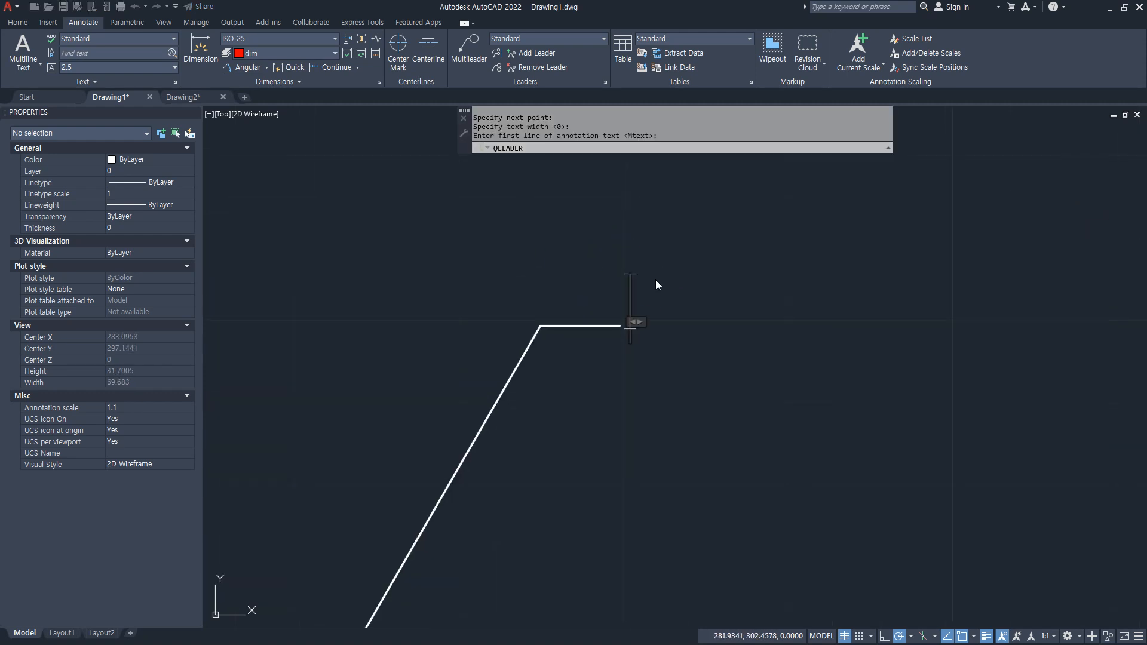
type("%%c")
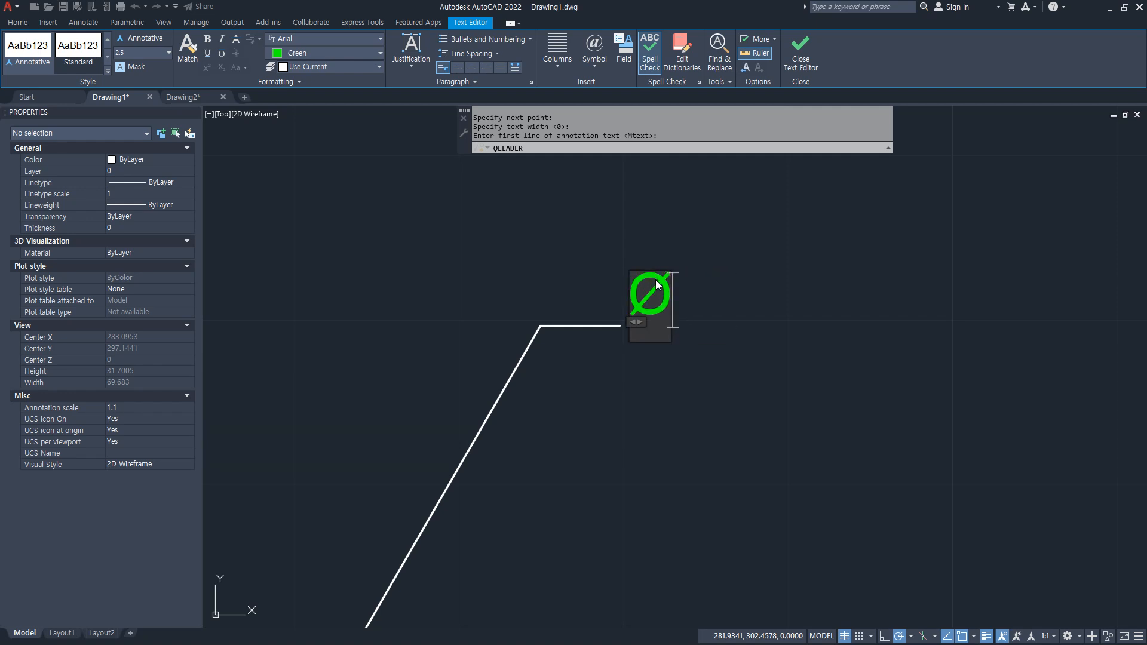
type("18")
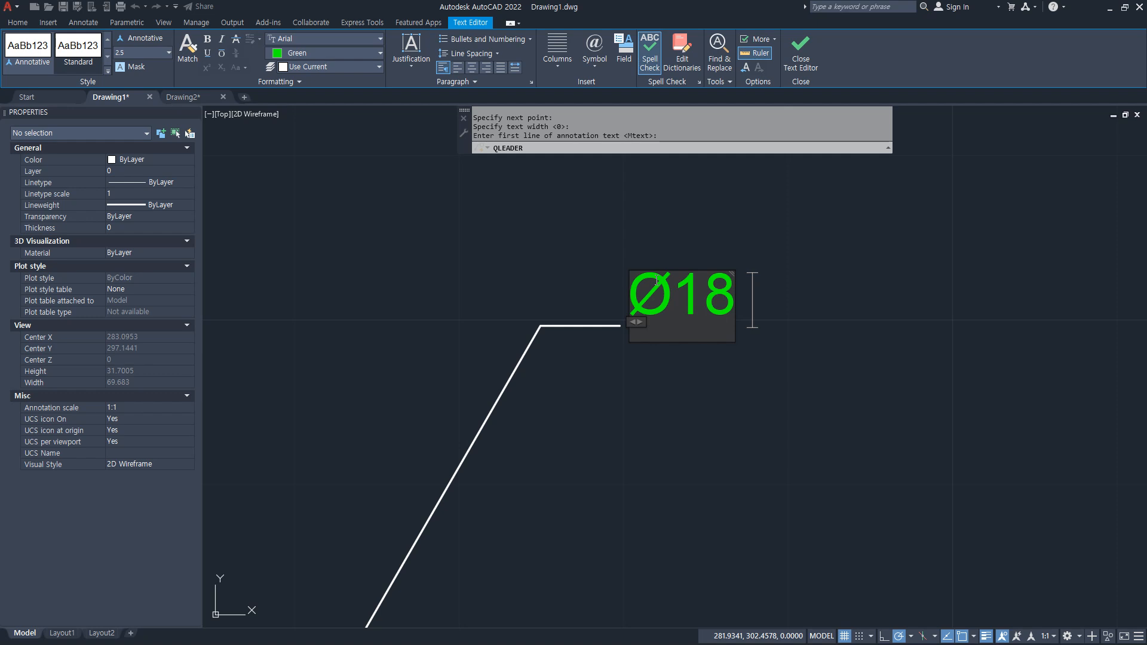
type(" Deep 1")
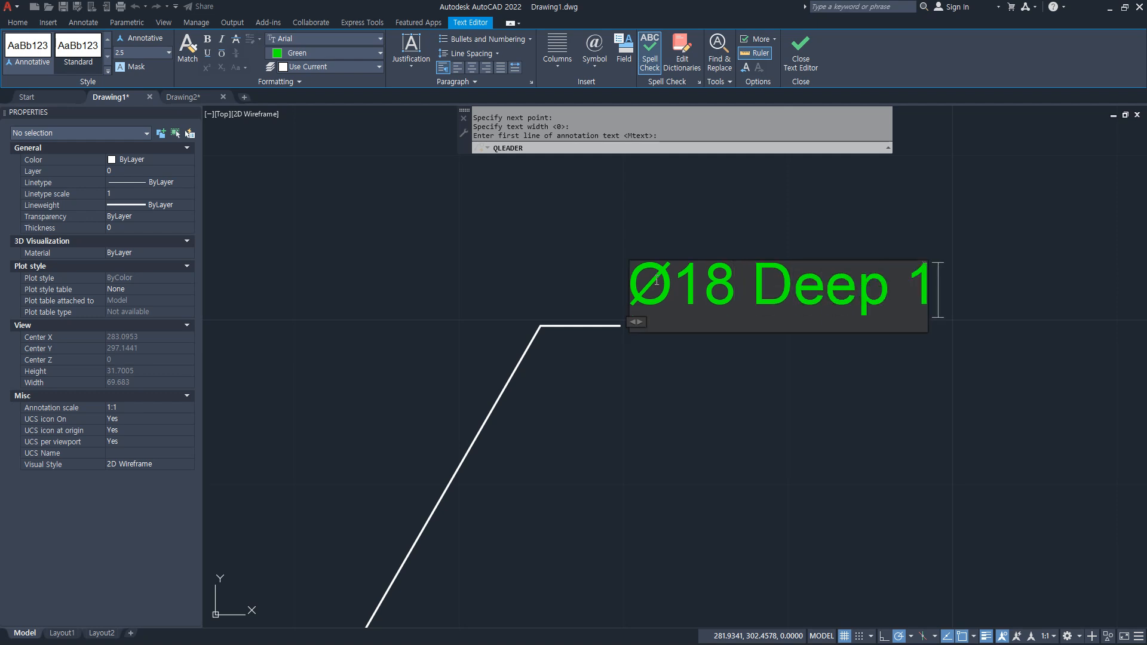
key("Return")
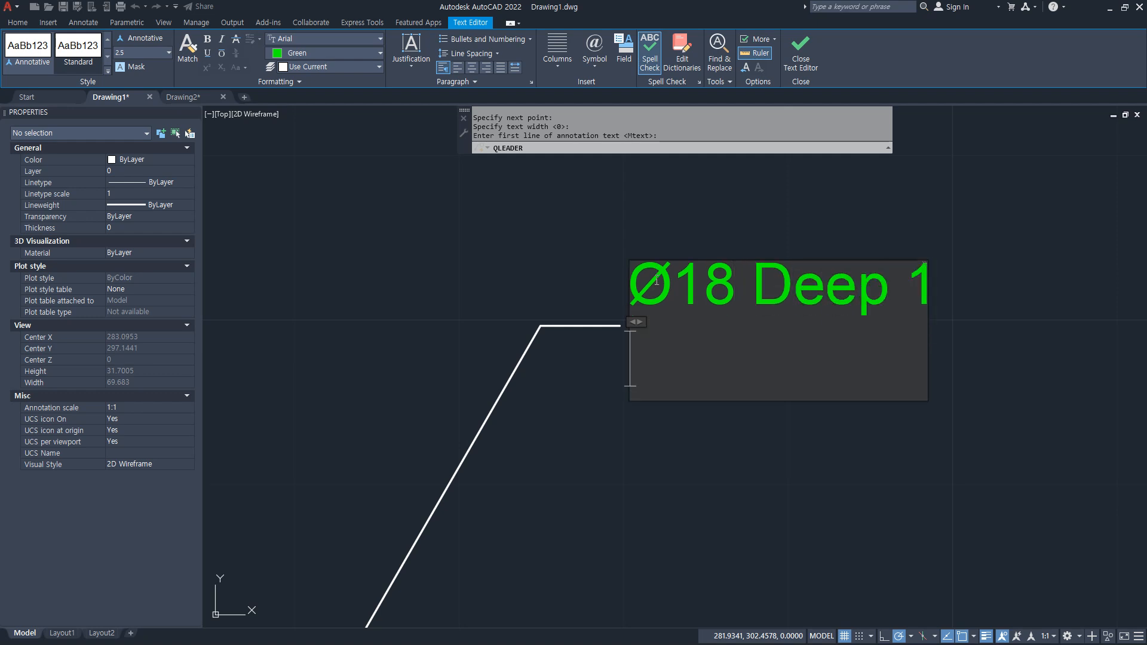
type("6-")
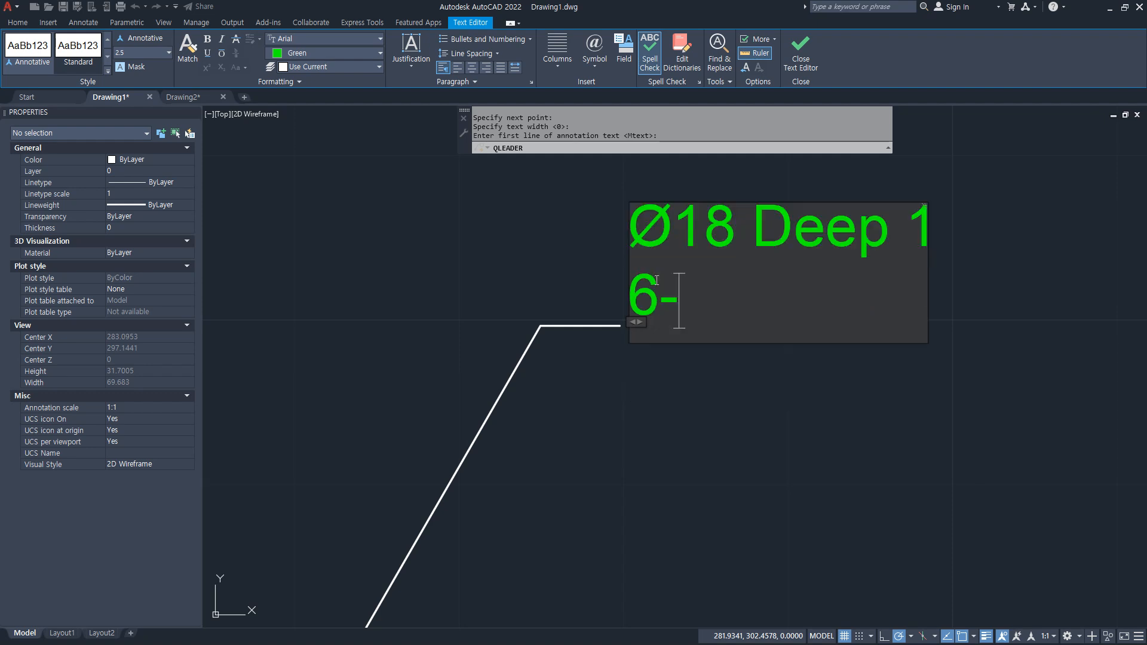
type("%%c")
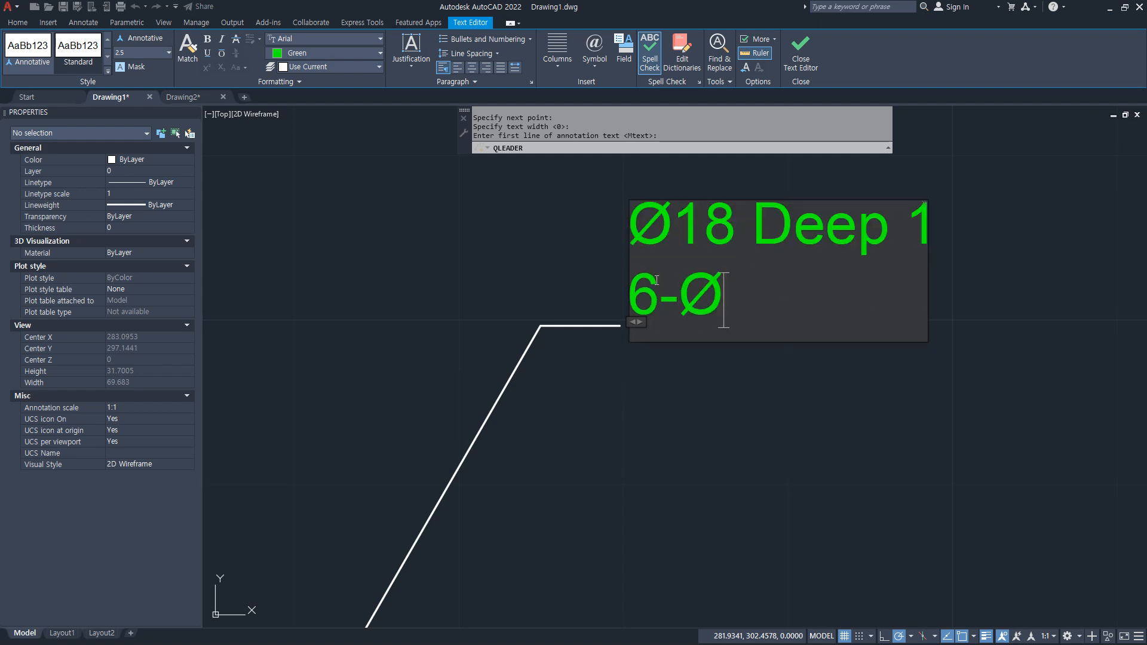
type("9 Hole")
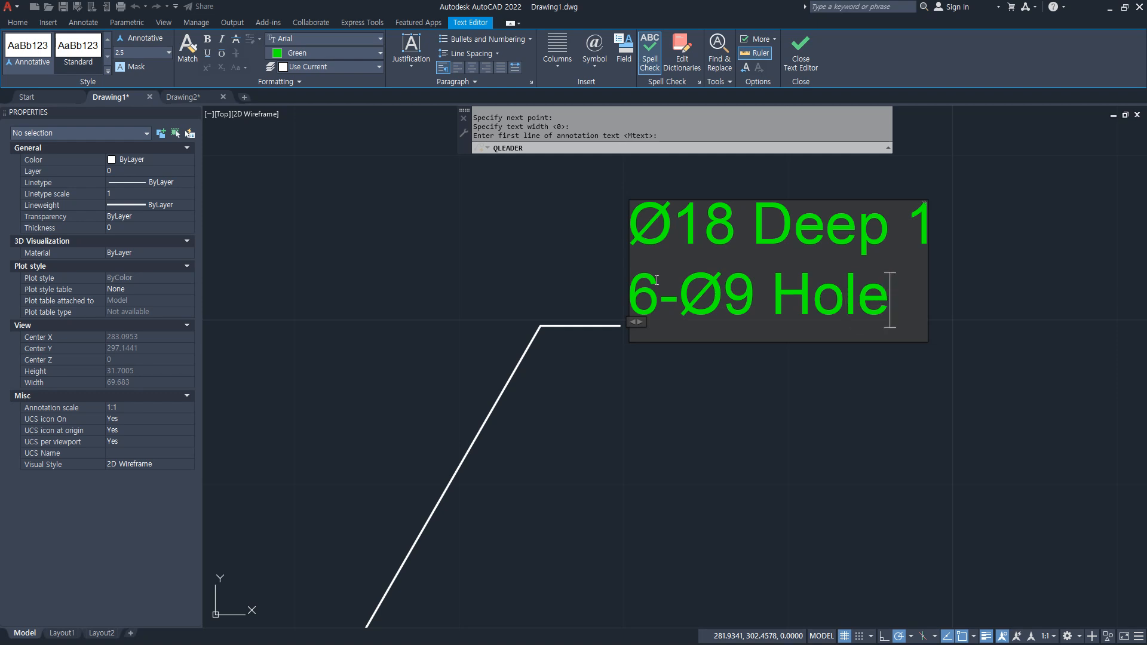
key("ctrl+Return")
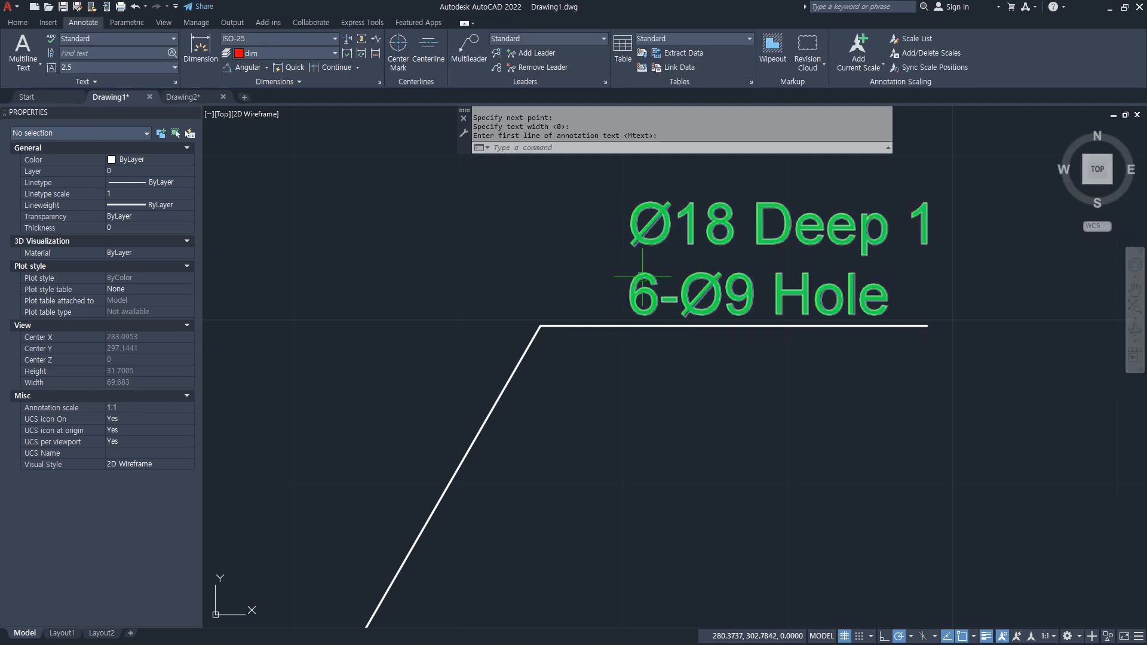
left_click_drag(575, 340, 946, 340)
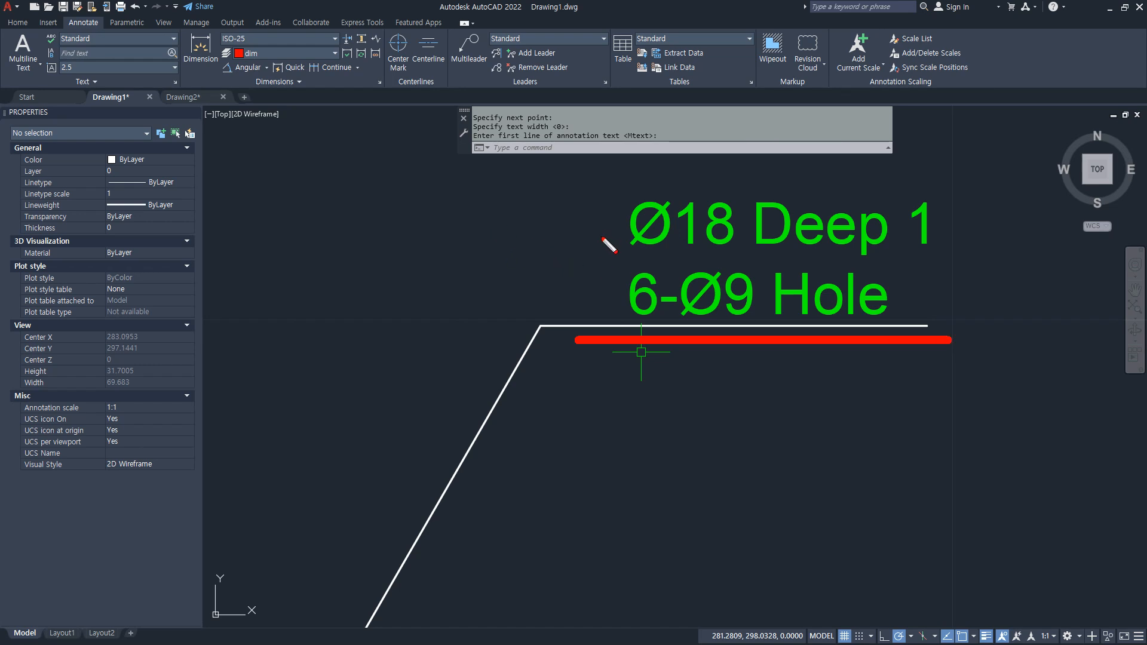
left_click_drag(603, 225, 541, 330)
left_click_drag(589, 257, 955, 261)
key("Escape")
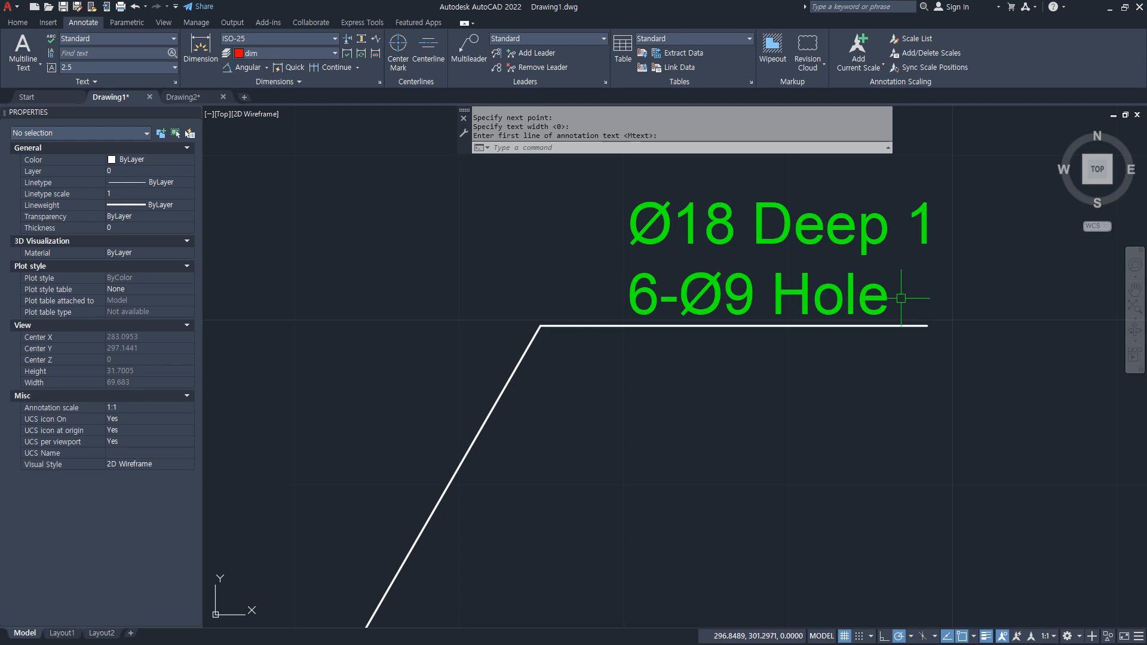
- Draw a line over the horizontal landing, from the leader's corner to the landing's end under the hole note
type("l")
key("Return")
left_click(541, 326)
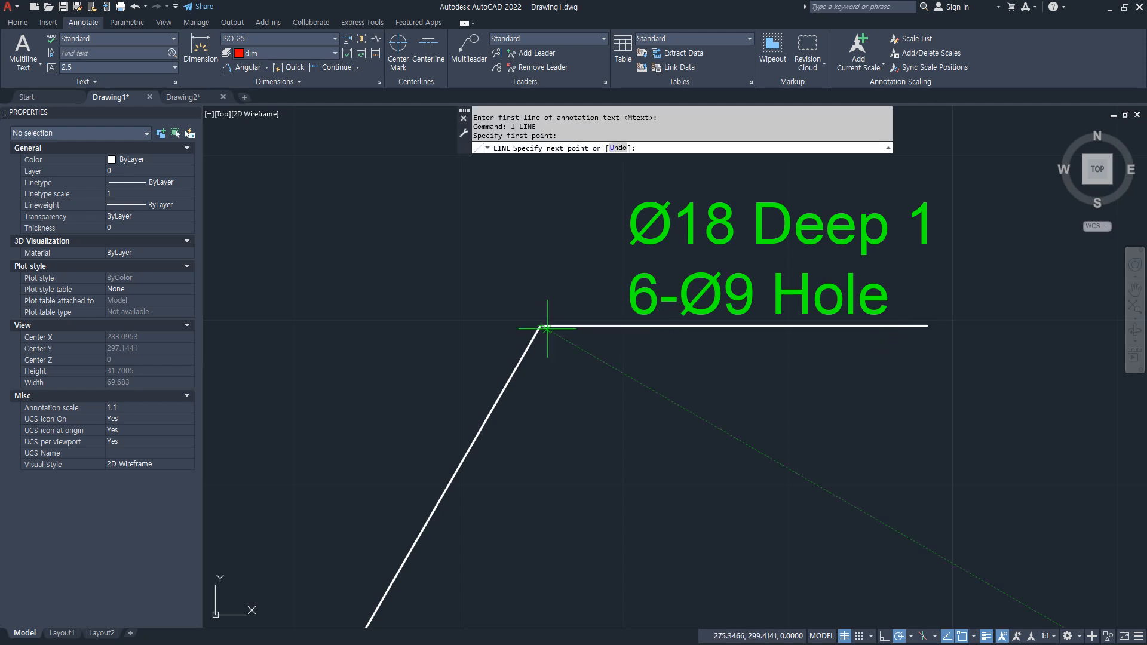
left_click(925, 326)
key("Return")
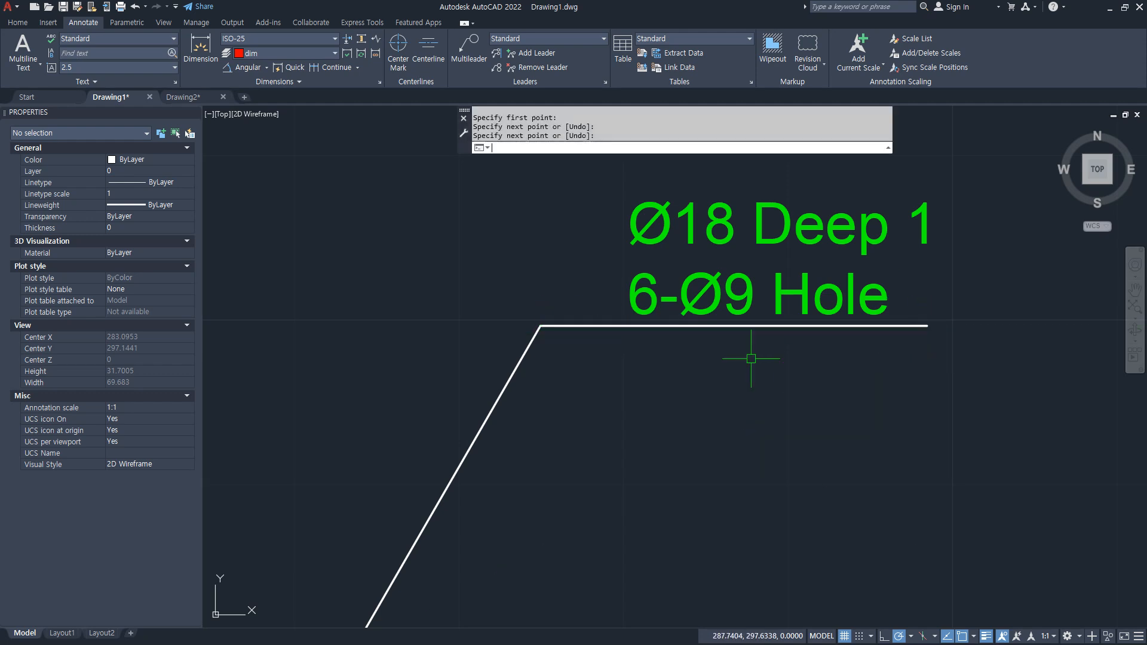
type("cl")
key("Return")
left_click(892, 327)
key("Return")
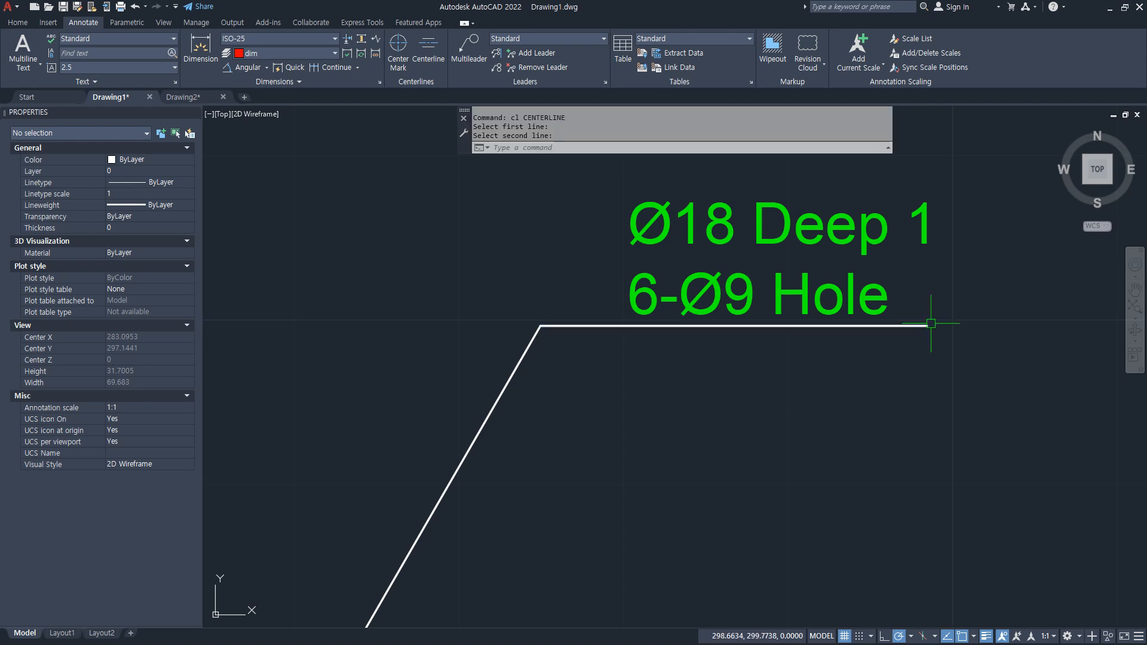
left_click(927, 327)
key("Escape")
- Copy the landing line straight up about 3.7 units so it lies between the two lines of the hole note
type("cp")
key("Return")
left_click(911, 326)
key("Return")
left_click(927, 326)
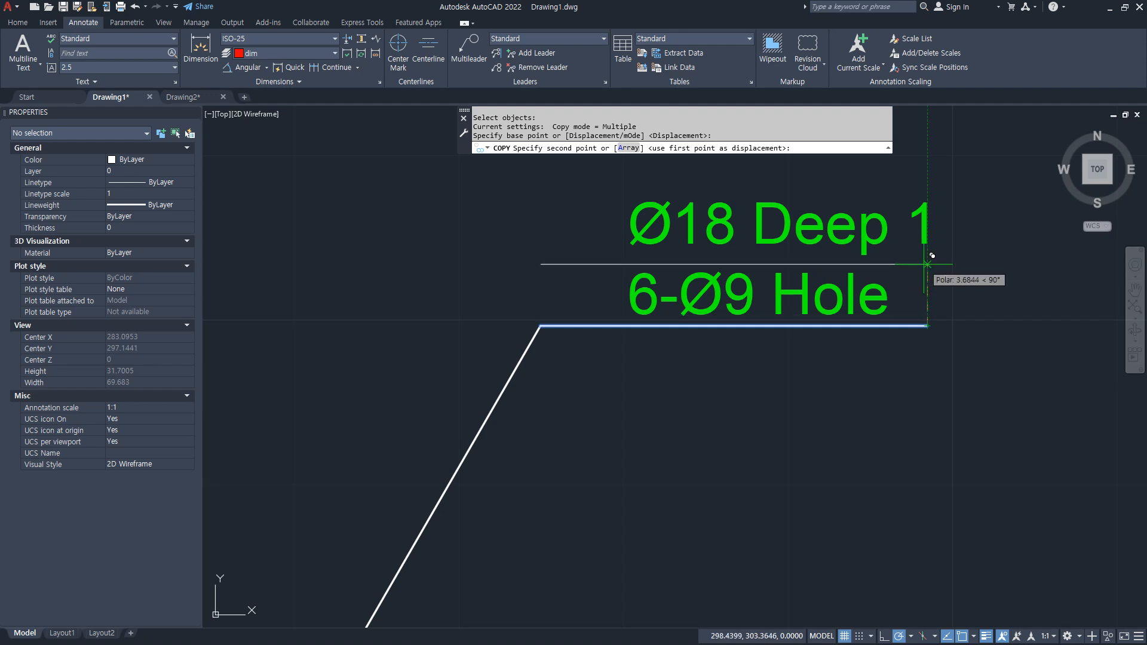
left_click(926, 264)
key("Return")
- Draw a short line along the upper part of the slanted leader, ending at a point on the leader
type("l")
key("Return")
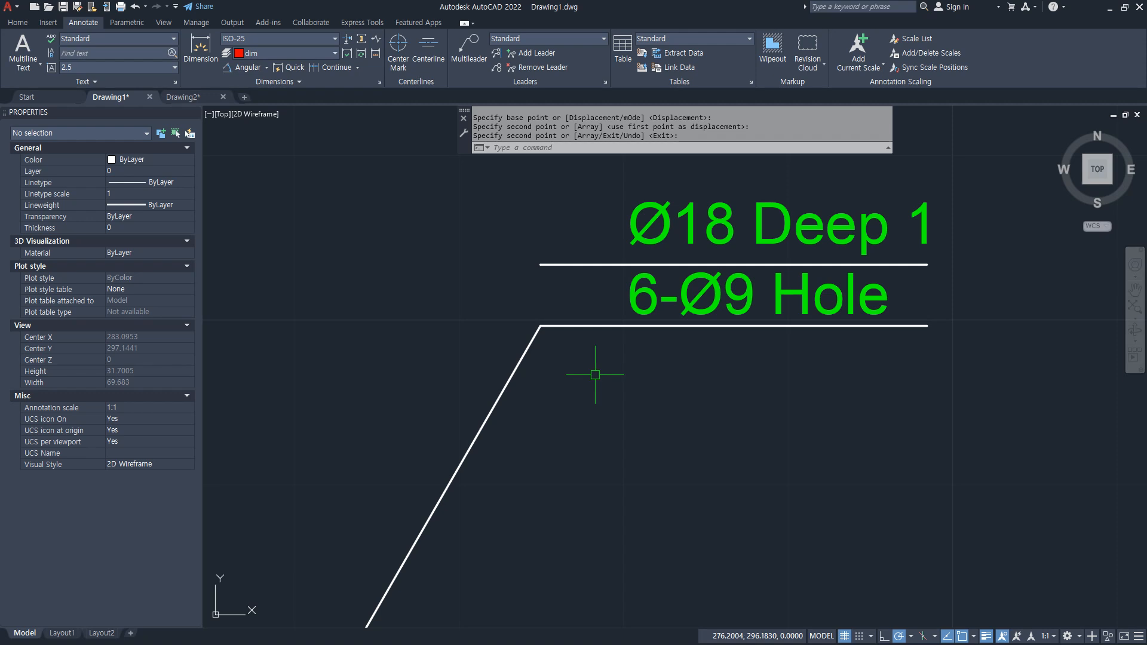
left_click(496, 412)
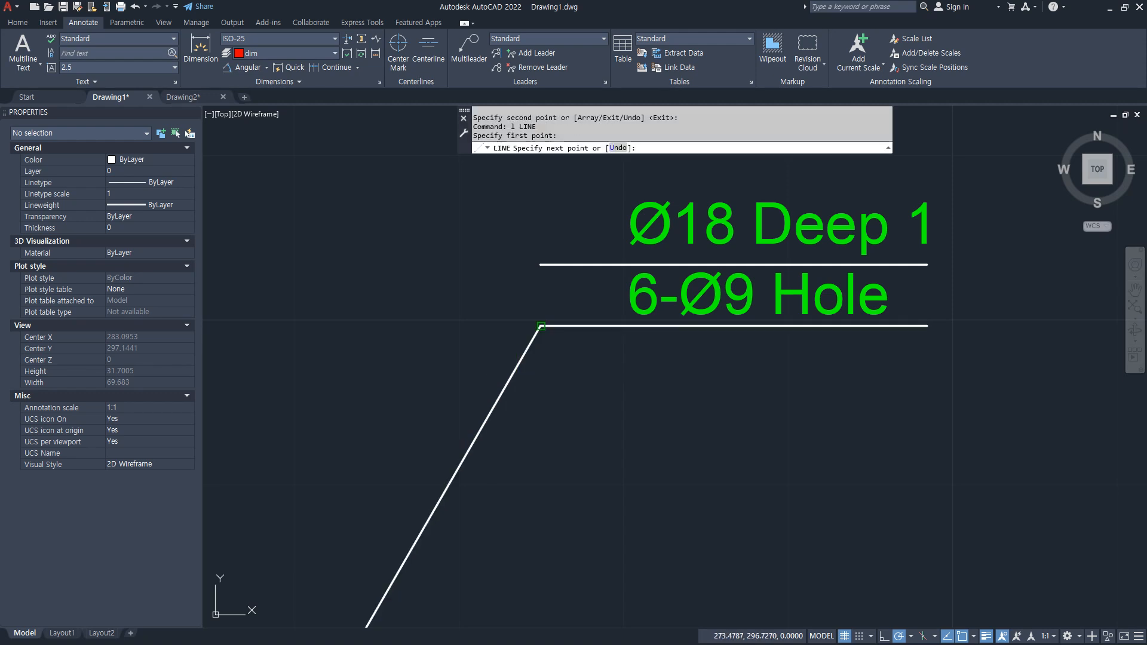
key("Return")
left_click(484, 419)
key("Return")
- Fillet the short slanted line and the copied line with radius 0 so they meet at a sharp corner
type("f")
key("Return")
left_click(525, 352)
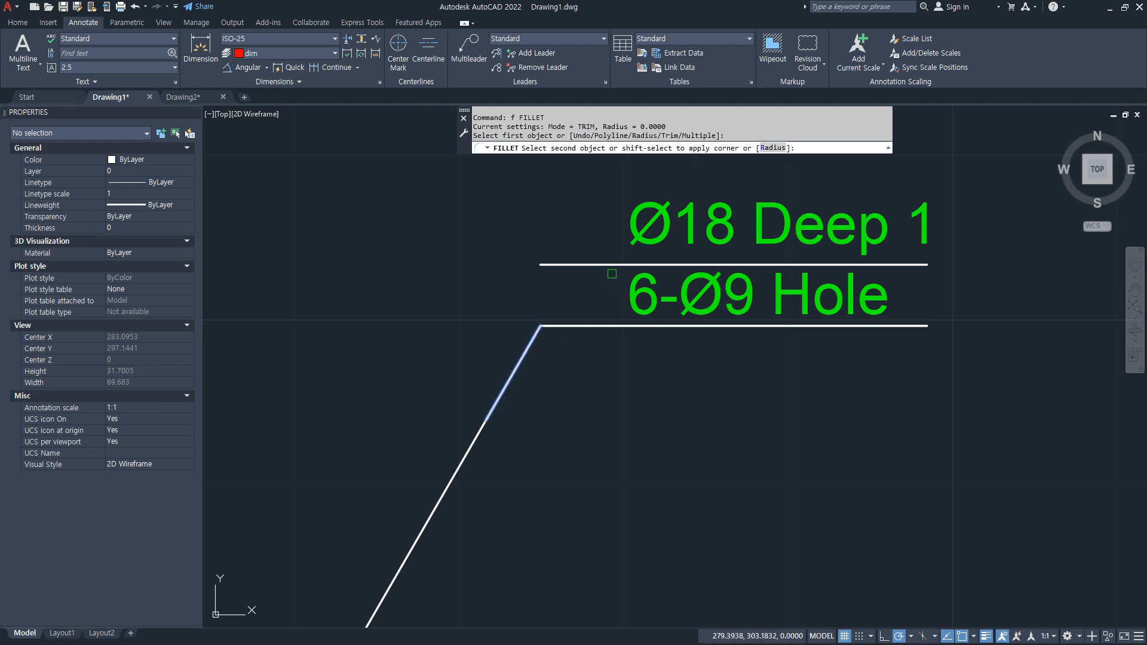
left_click(617, 260)
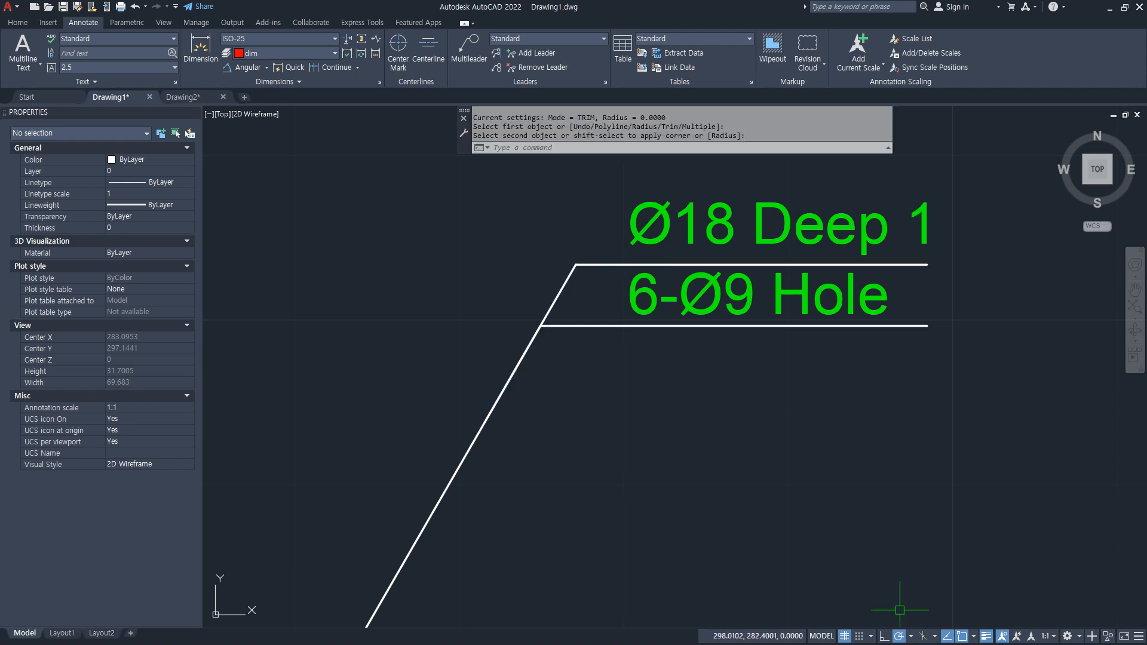
- Stretch the free end of the line under "Ø18 Deep 1" horizontally outward by about 2 units
left_click(931, 264)
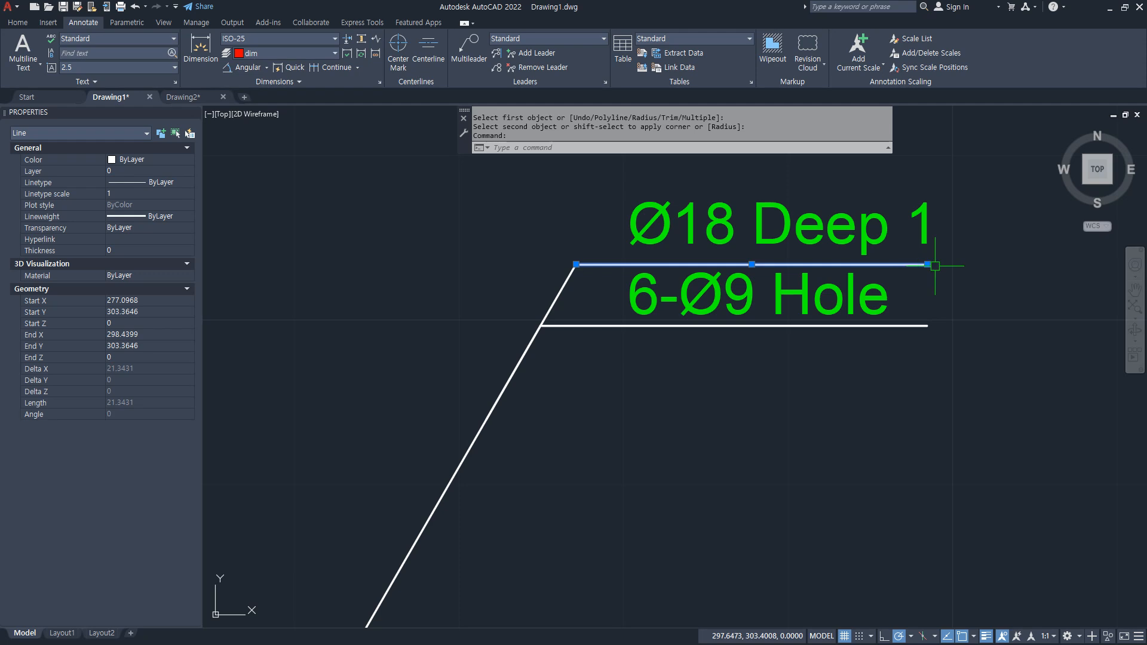
left_click(927, 264)
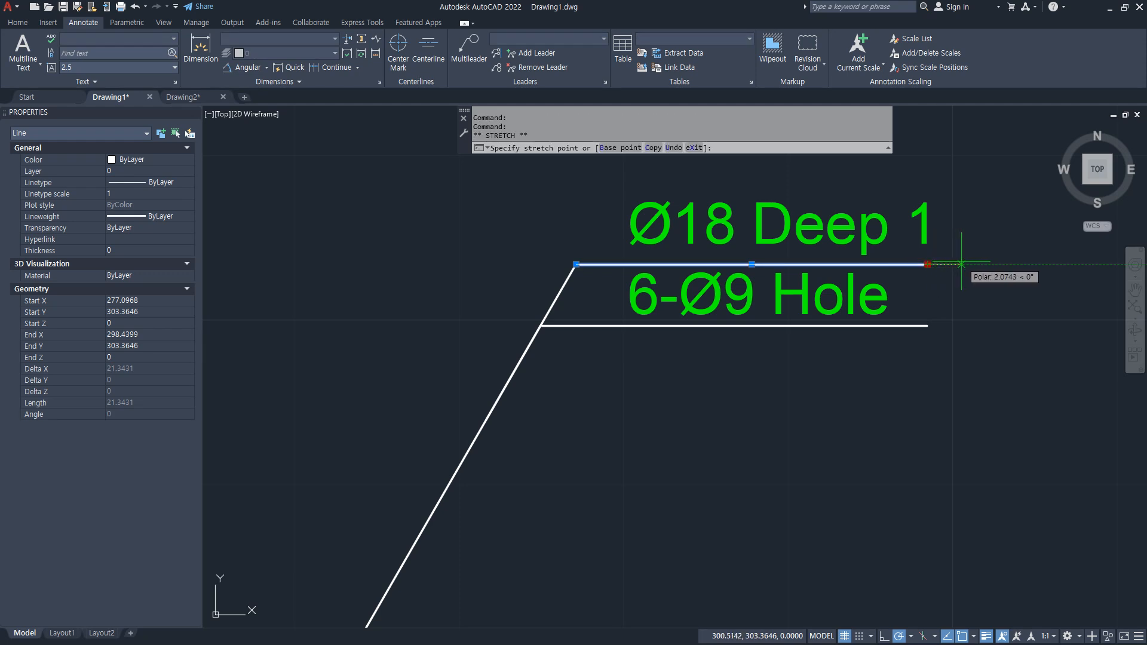
left_click(962, 264)
key("Escape")
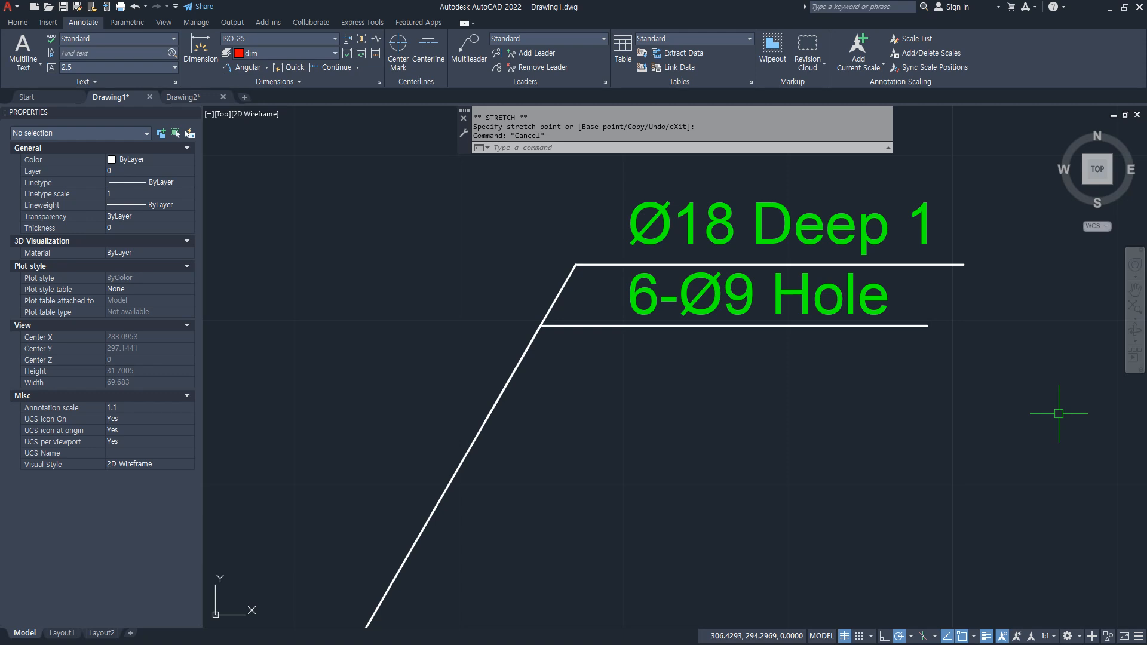
- Start a quick leader in an empty view and turn off Underline bottom line in its text attachment settings
scroll(1058, 414, "down", 5)
scroll(786, 430, "up", 2)
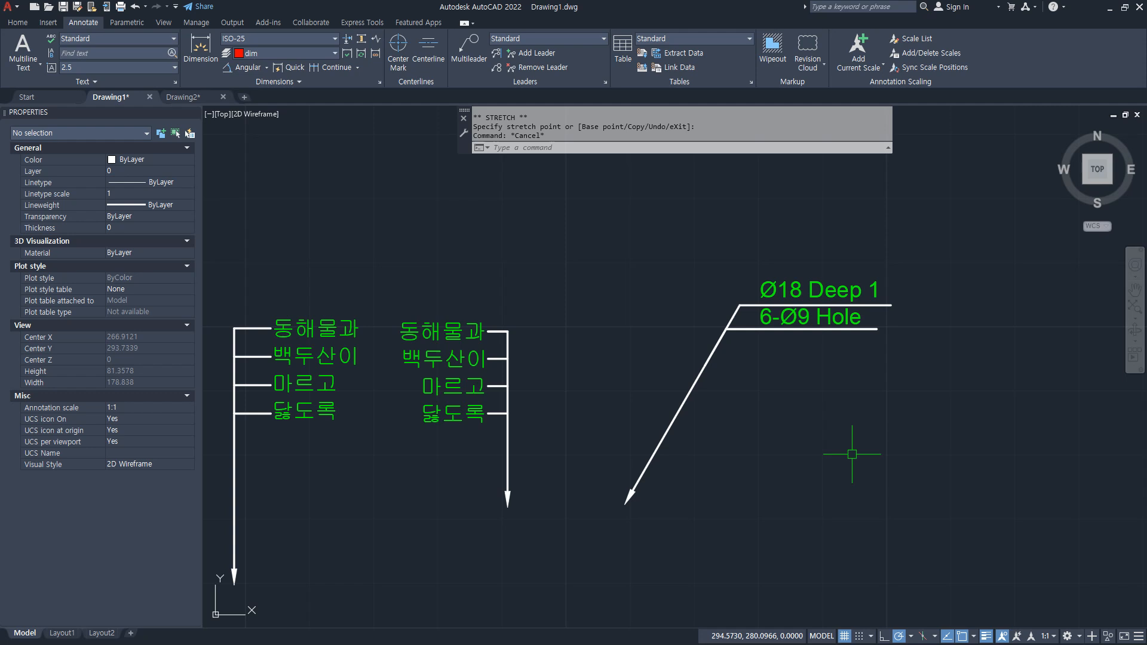
type("z")
key("Return")
type("a")
key("Return")
type("le")
key("Return")
key("Return")
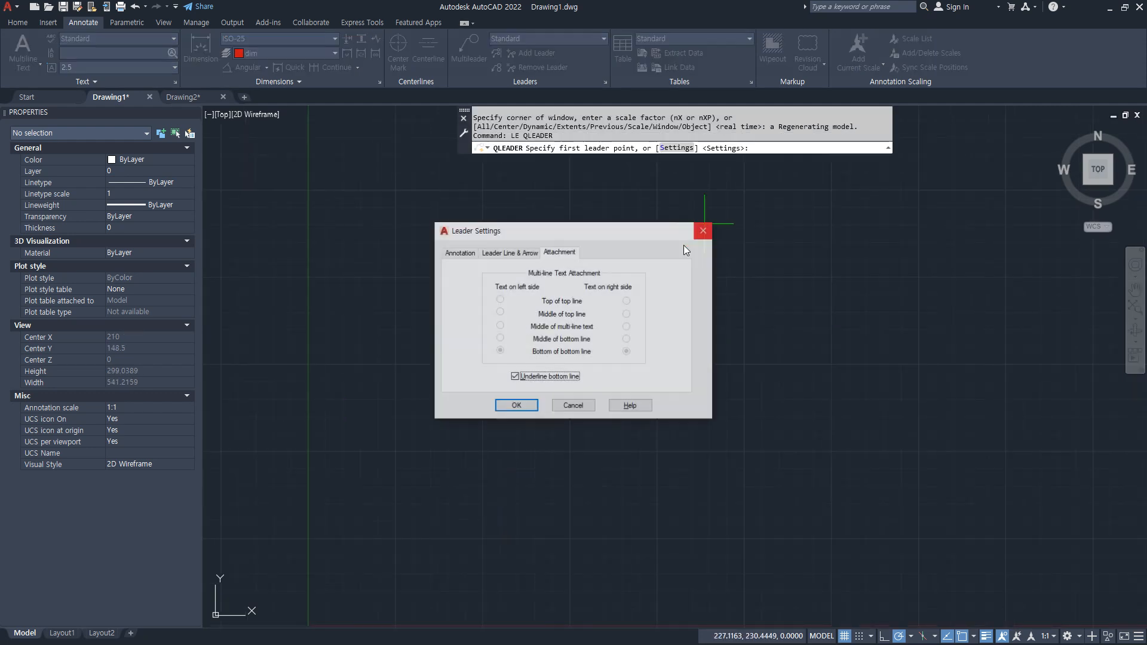
left_click(542, 375)
left_click(521, 391)
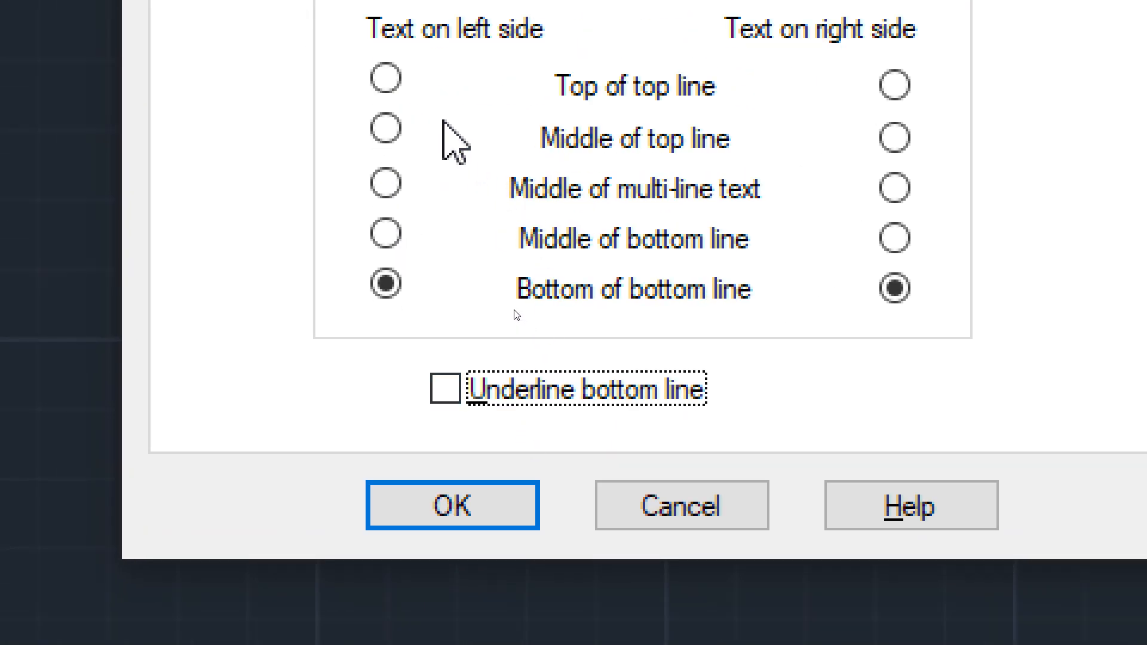
- Set the multi-line text attachment to Middle of top line for text on both the left and right sides
left_click(384, 128)
left_click(890, 139)
left_click(382, 234)
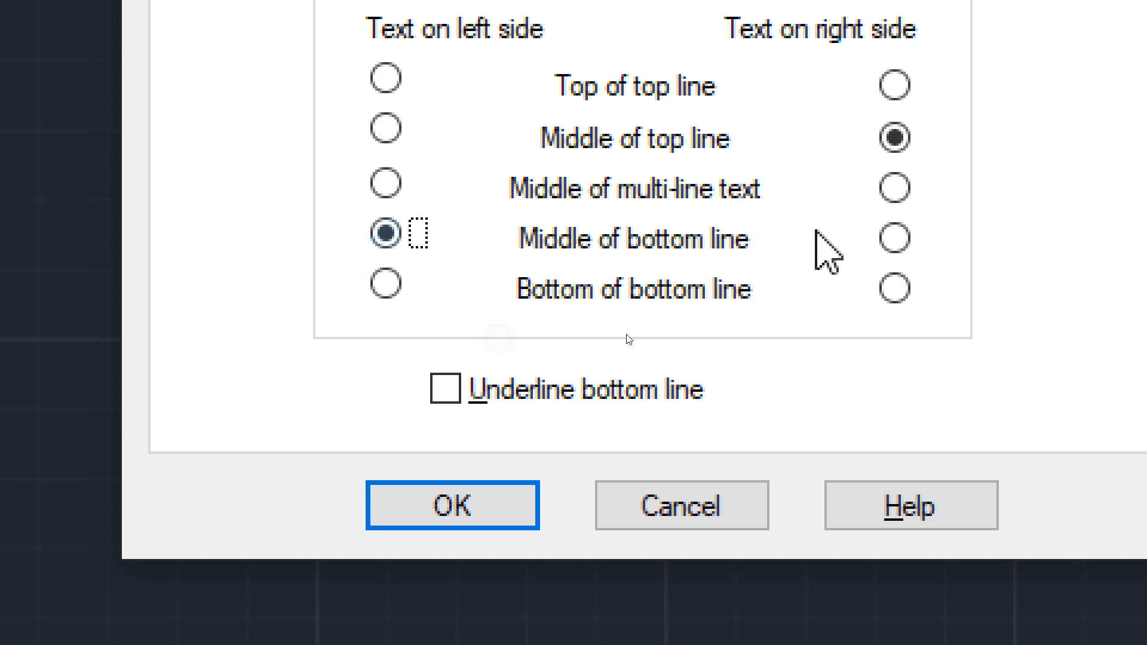
left_click(891, 238)
left_click(893, 137)
left_click(385, 129)
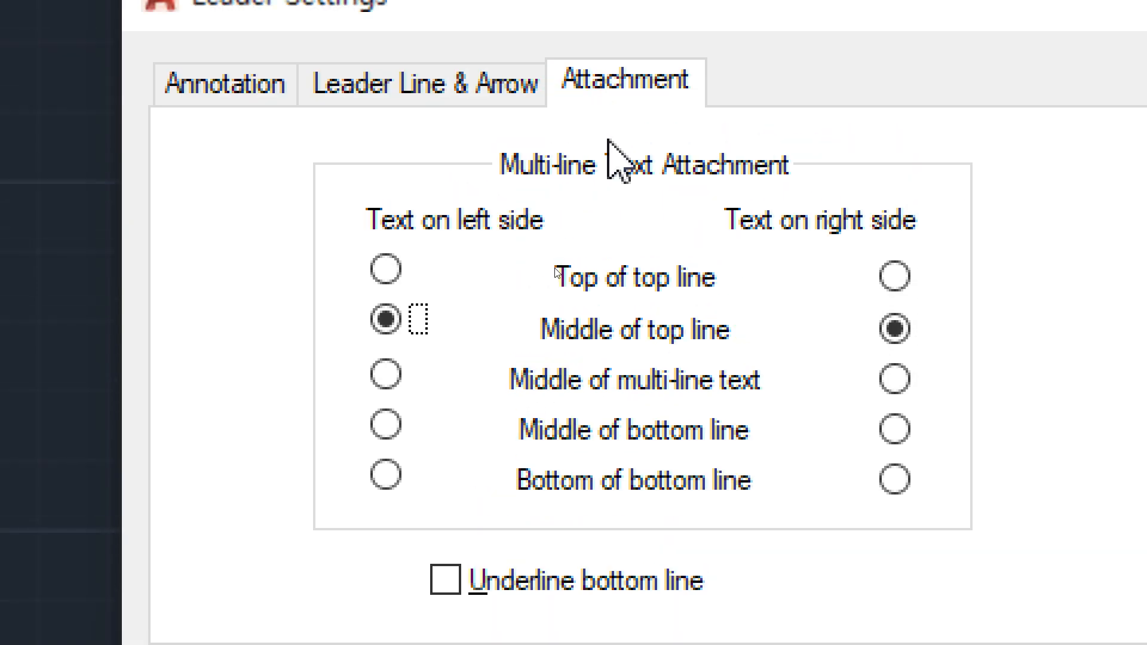
- Set the number of leader points to No Limit and accept the leader settings
left_click(418, 97)
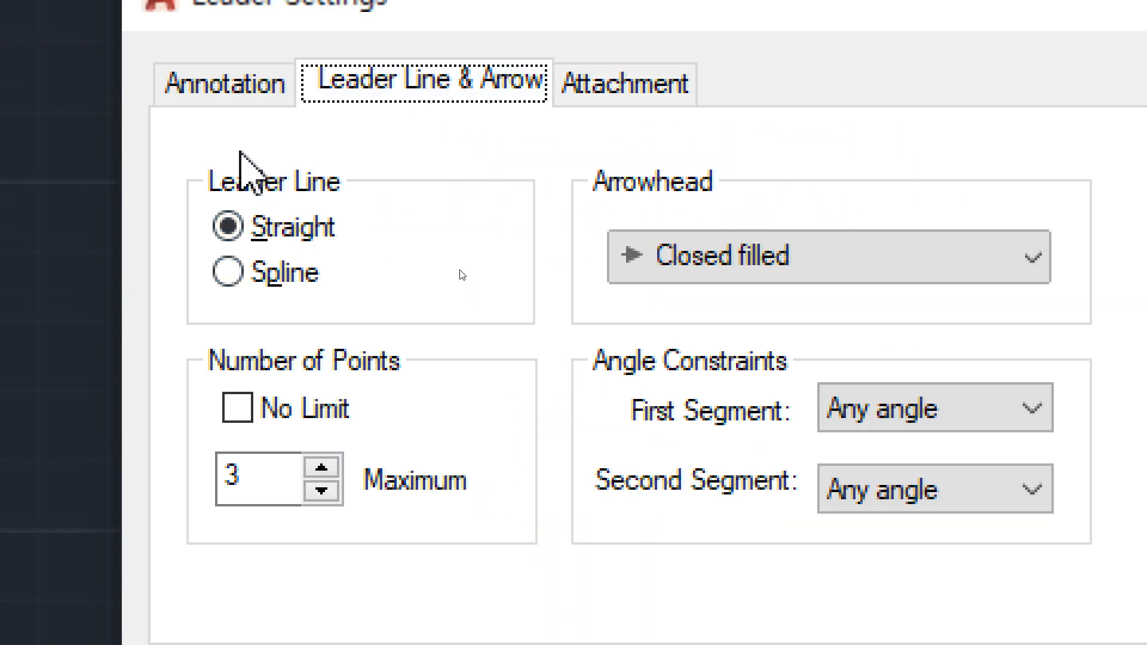
mouse_move(460, 350)
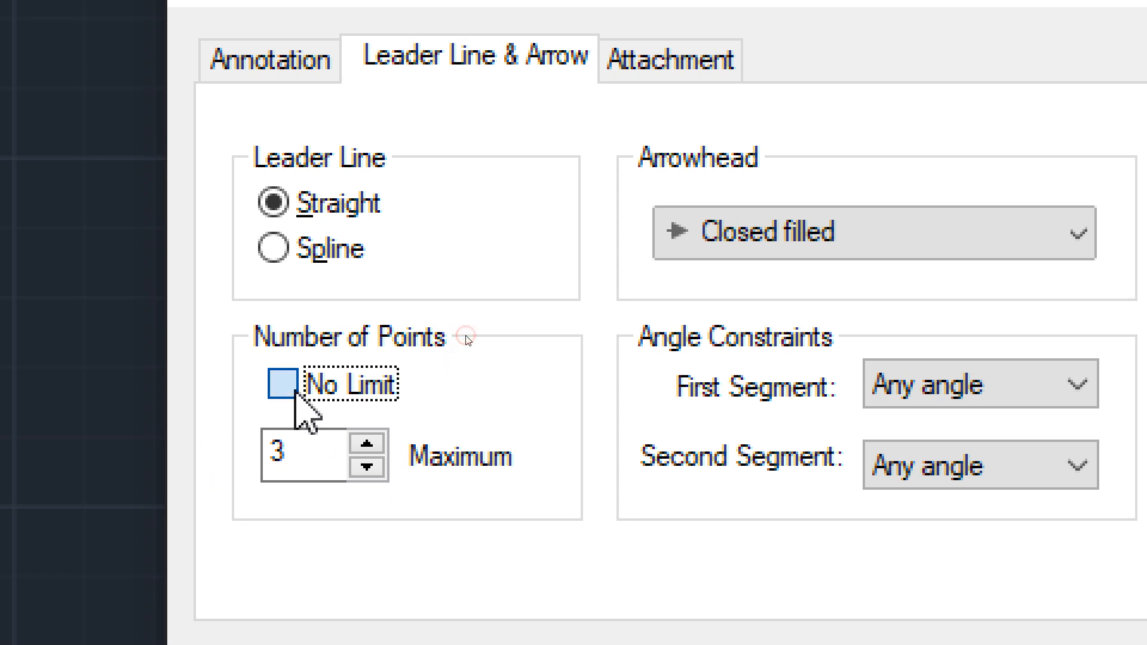
left_click(283, 384)
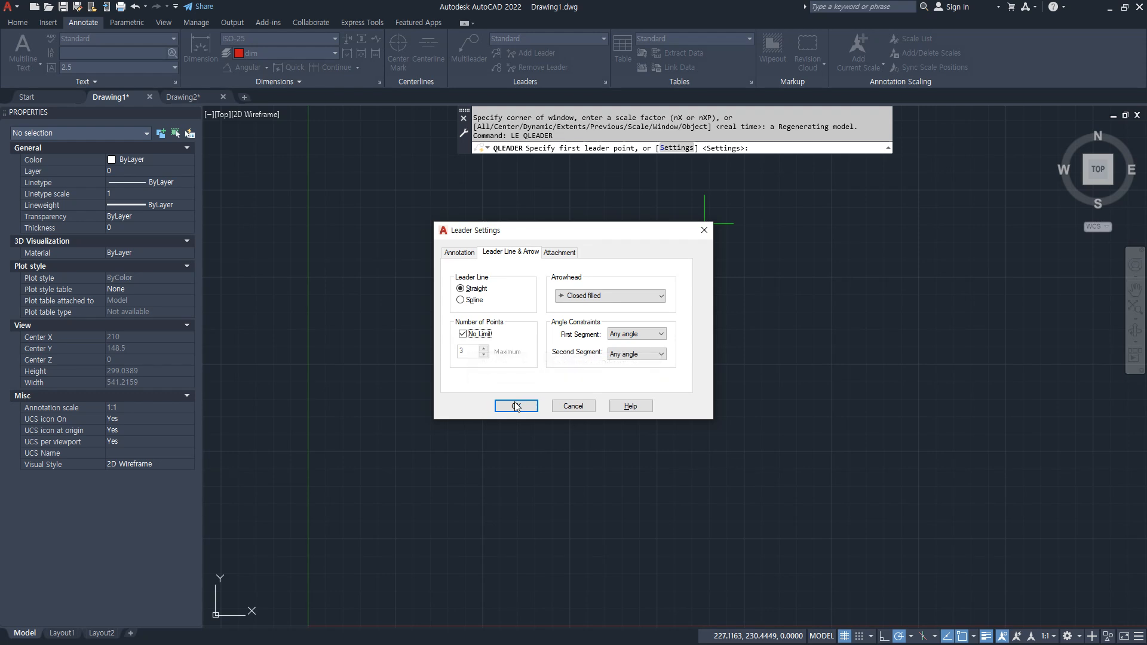
left_click(512, 403)
- Draw a zigzag test leader through 14 points and end its point entry
left_click(385, 440)
left_click(450, 378)
left_click(450, 436)
left_click(521, 386)
left_click(533, 434)
left_click(550, 376)
left_click(595, 412)
left_click(601, 374)
left_click(670, 396)
left_click(645, 352)
left_click(740, 352)
left_click(660, 305)
left_click(734, 291)
left_click(673, 274)
key("Return")
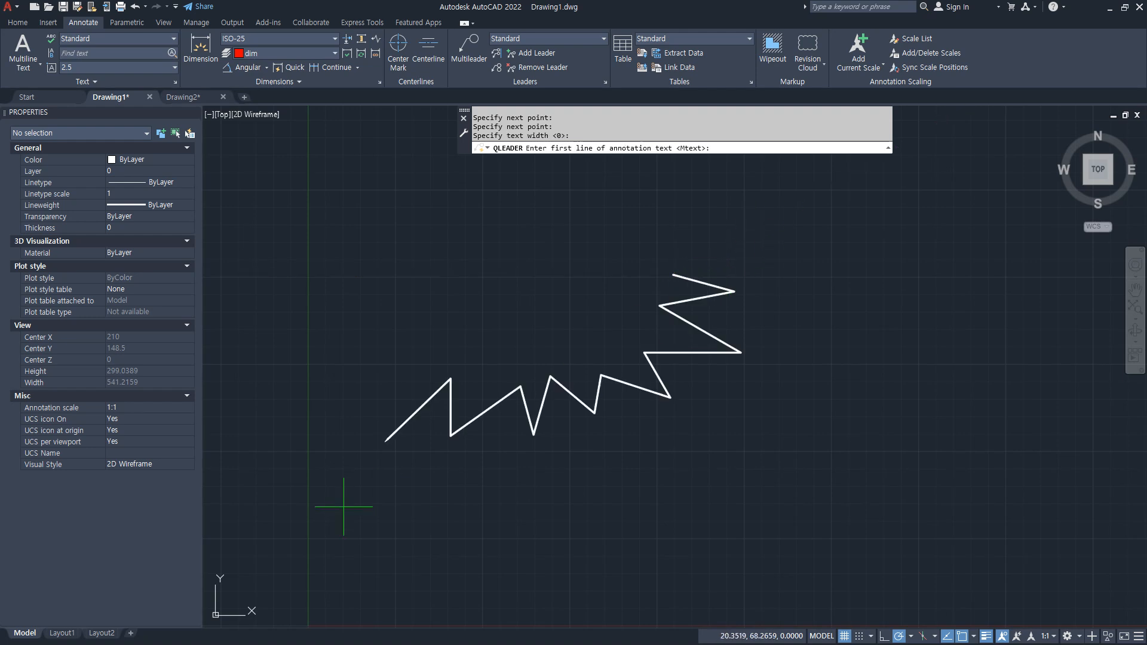
- Cancel the annotation text and erase the zigzag leader
key("Escape")
key("Escape")
left_click(756, 236)
left_click(399, 450)
type("e")
key("Return")
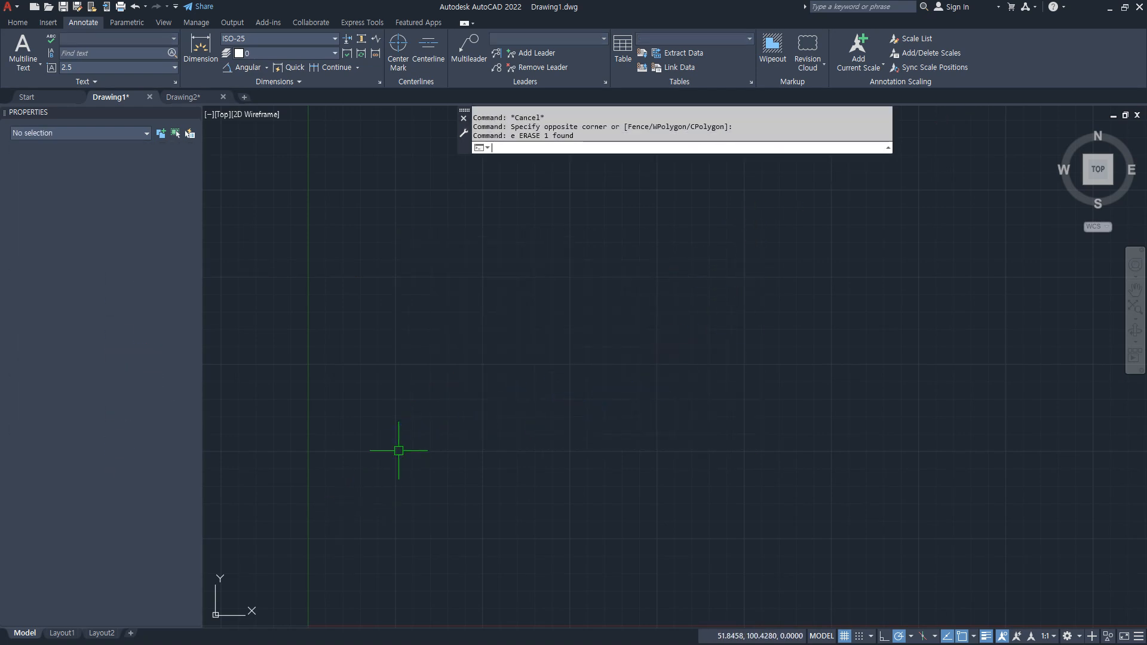
- Configure the quick leader with a Spline leader line and a maximum of 4 points, and accept the settings
type("LE")
key("Return")
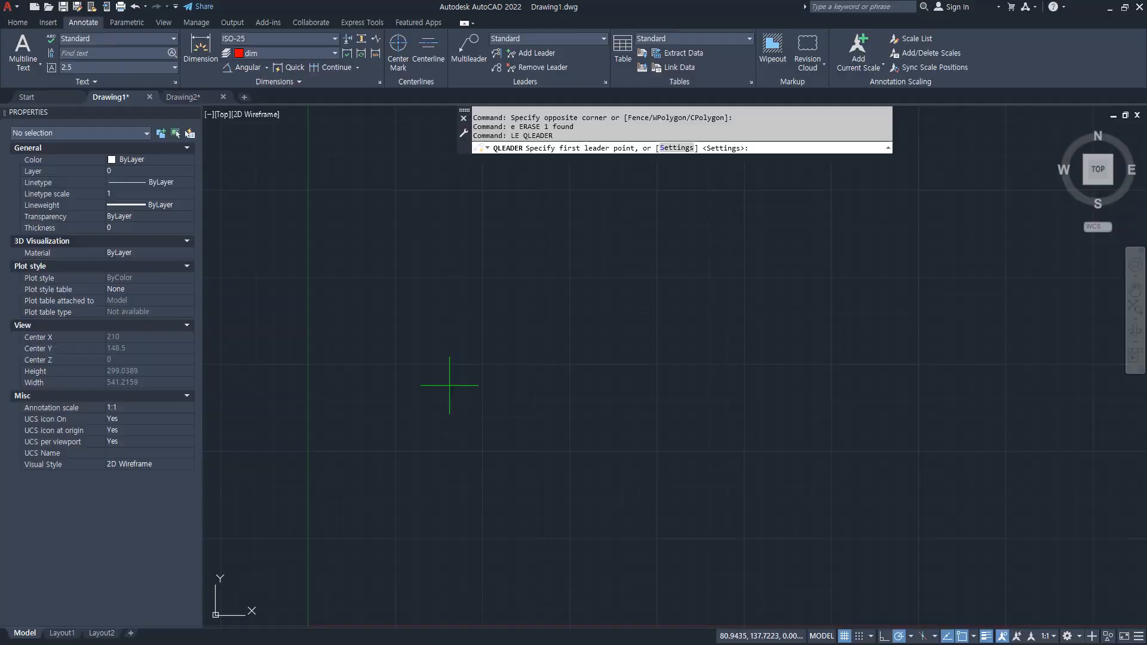
key("Return")
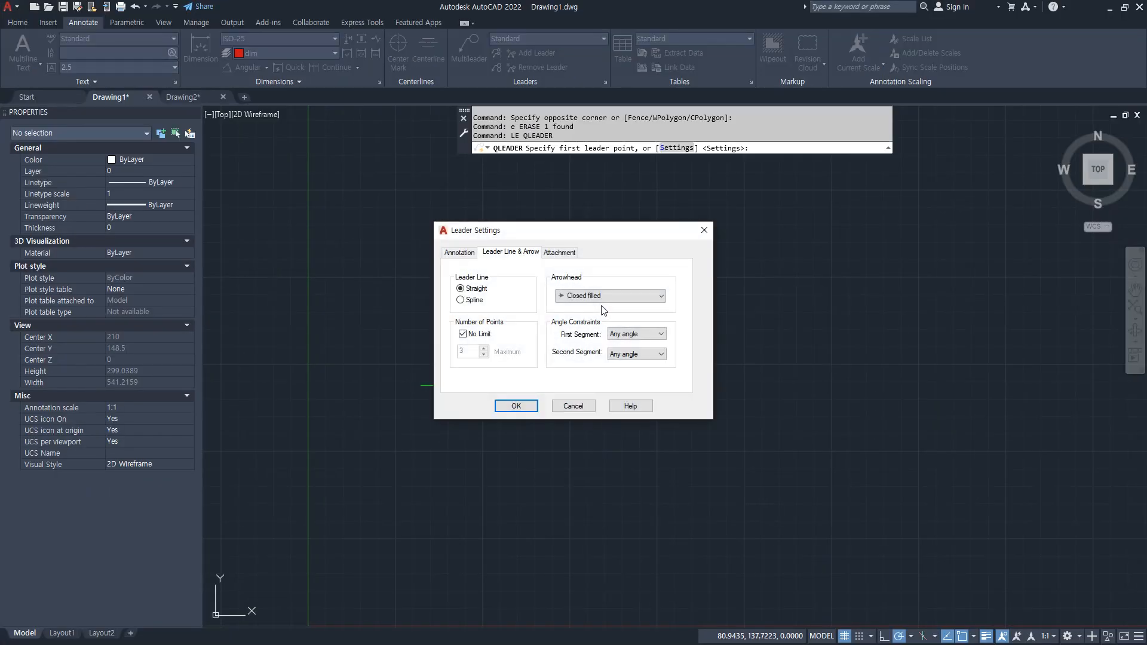
left_click(476, 336)
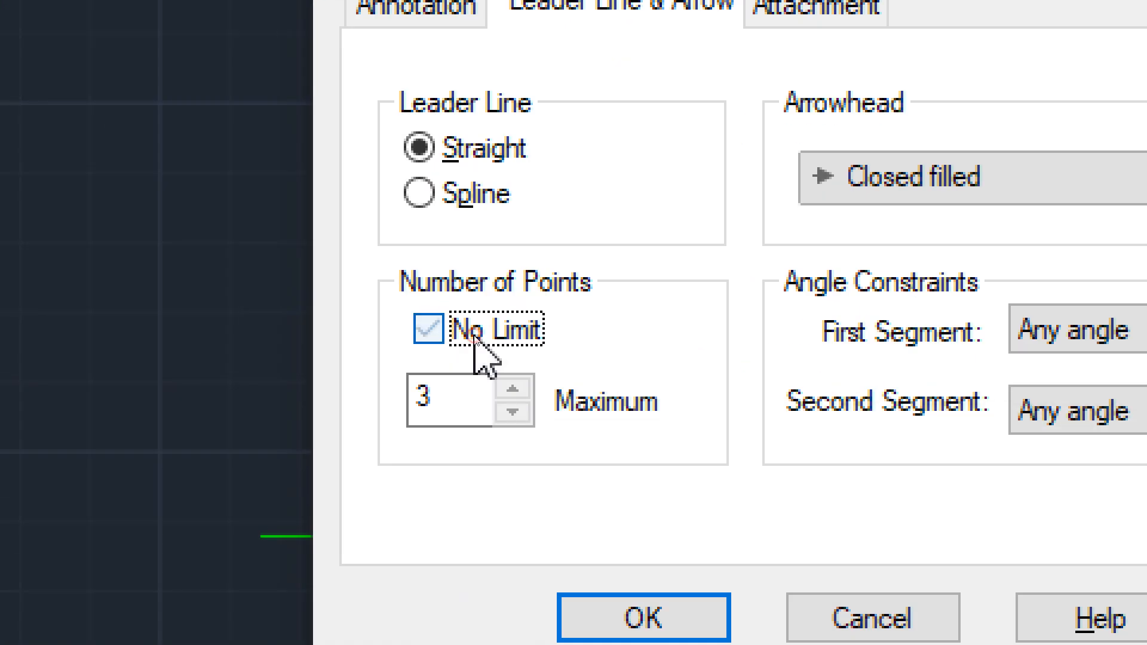
left_click(514, 388)
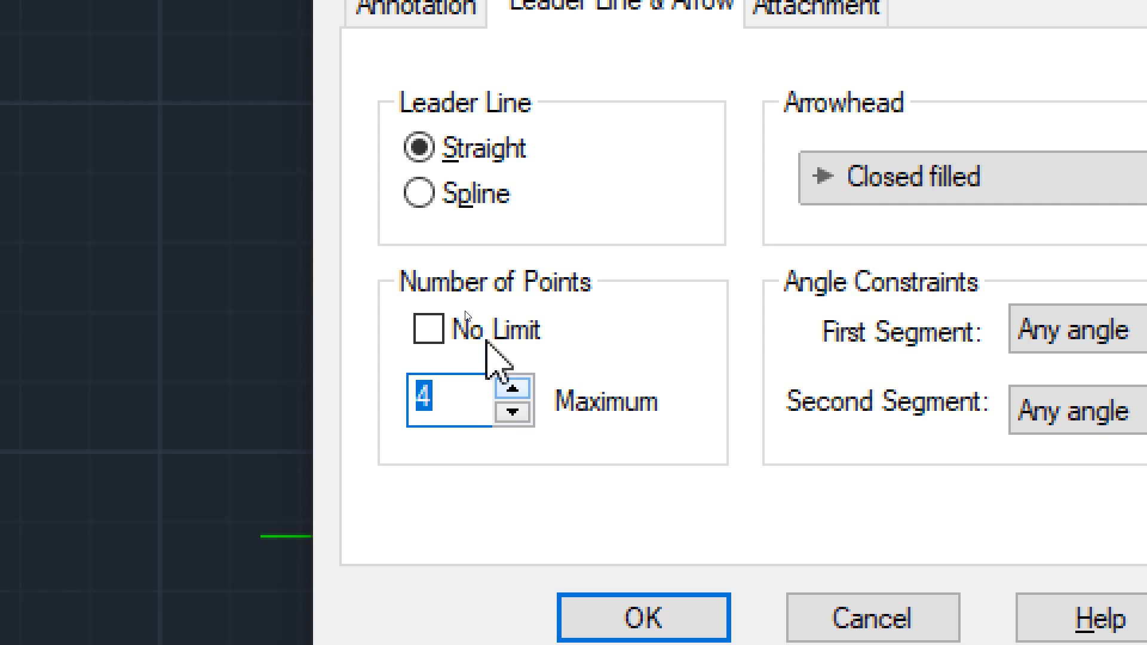
left_click(472, 197)
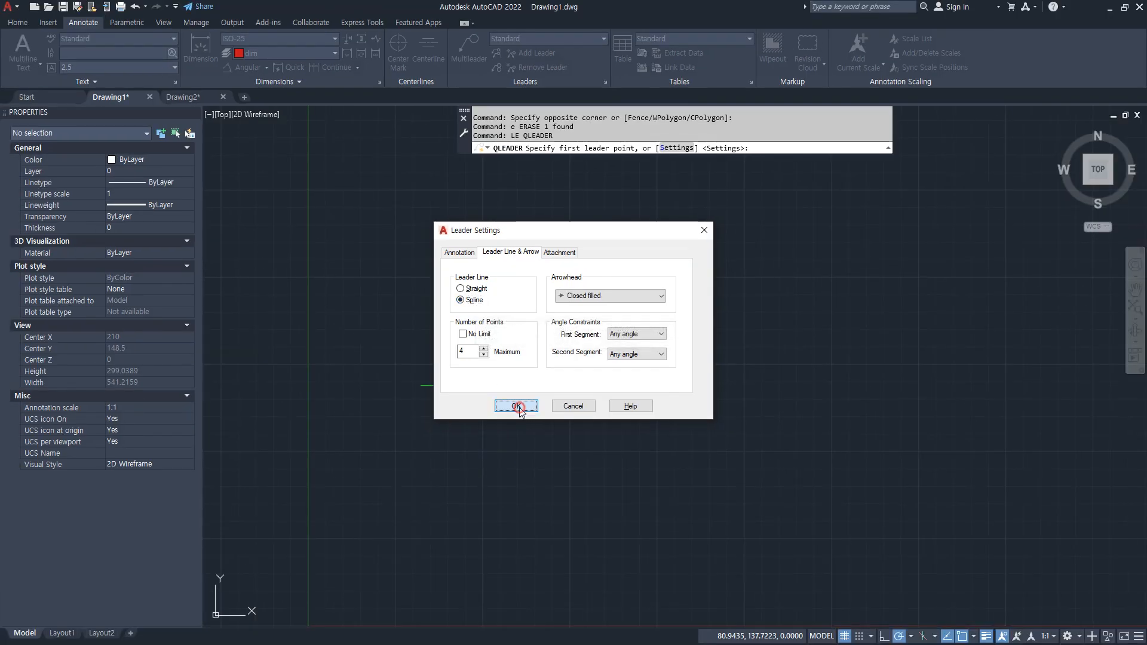
left_click(643, 618)
- Draw an S-shaped spline leader through four points with the default text width and annotate it "WP 마감"
left_click(442, 454)
scroll(469, 412, "up", 4)
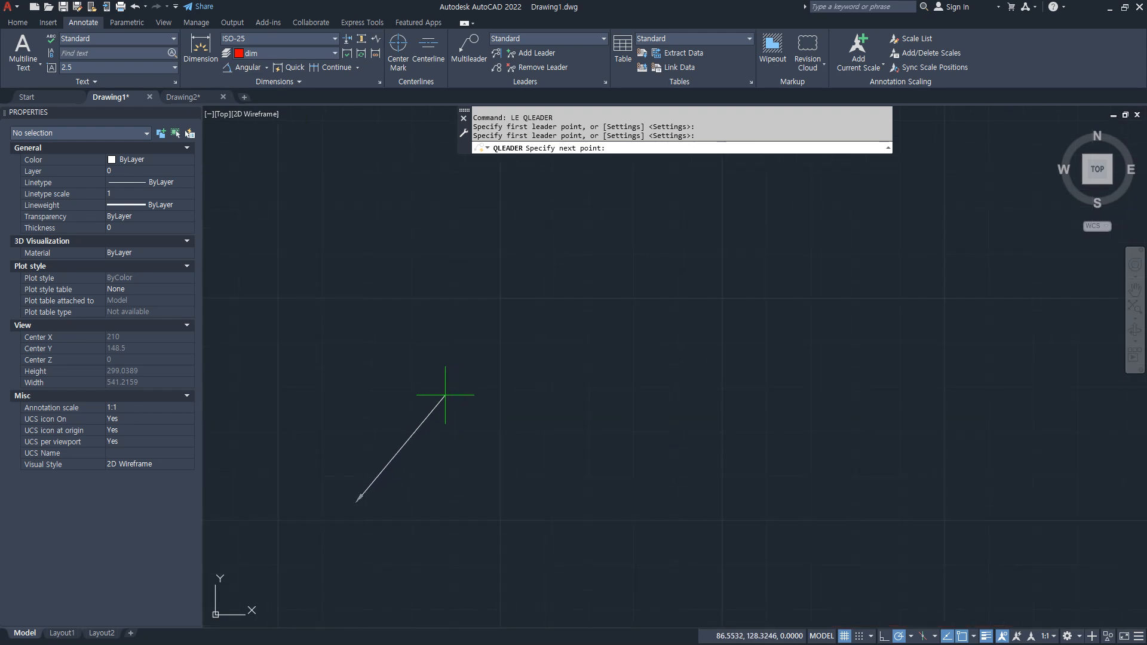
left_click(478, 376)
left_click(496, 465)
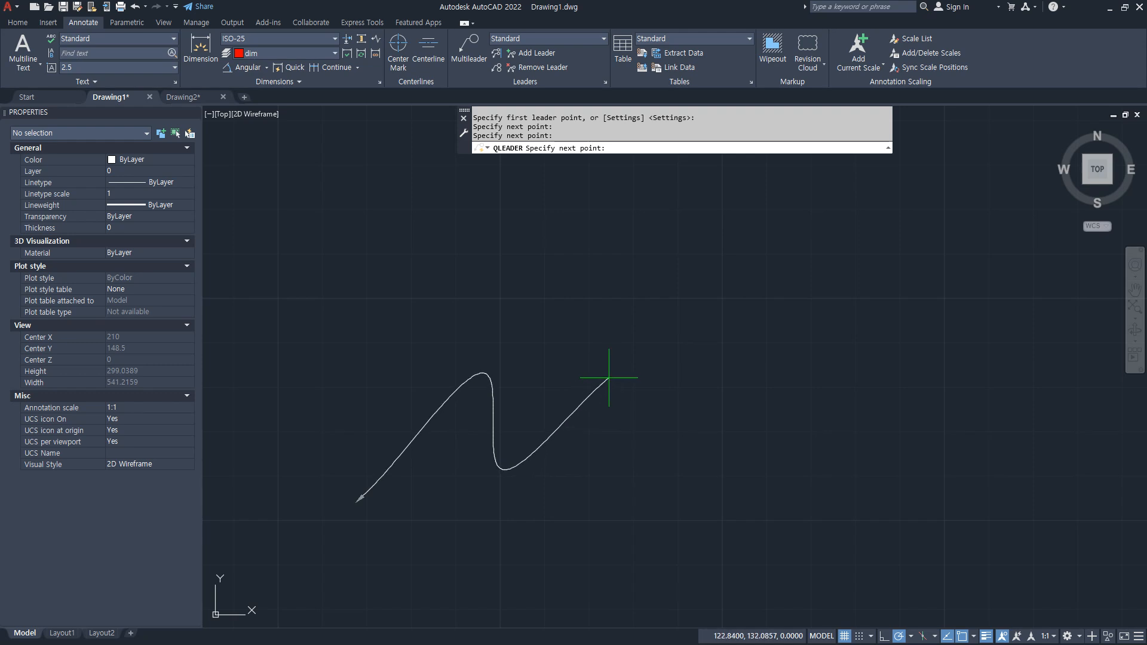
left_click(582, 373)
key("Return")
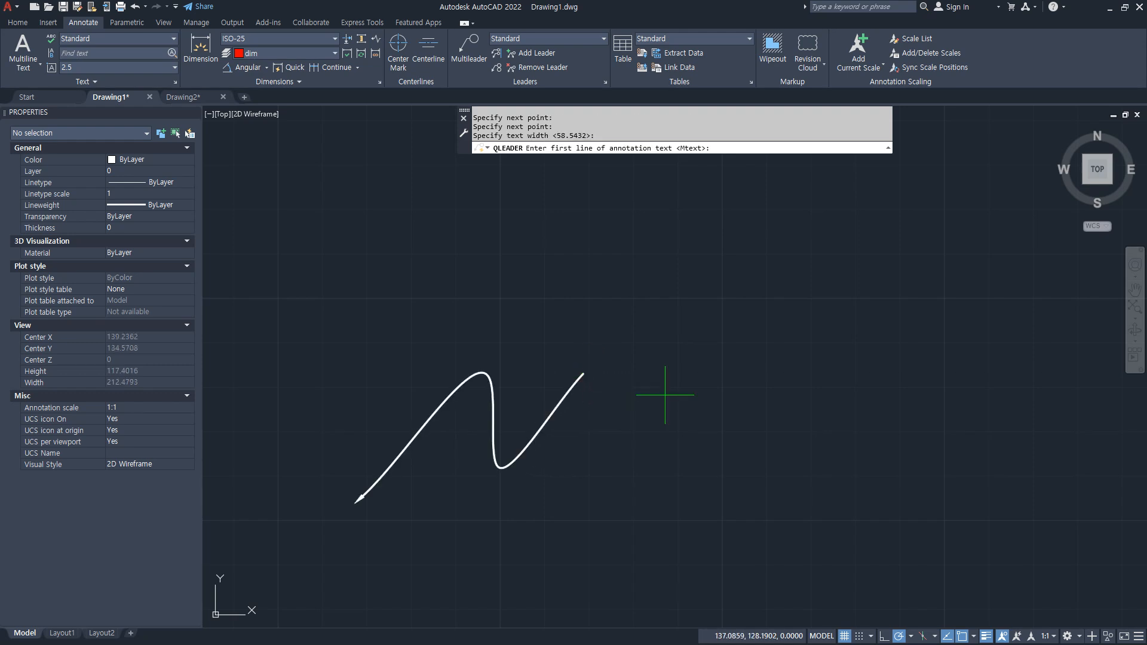
key("Return")
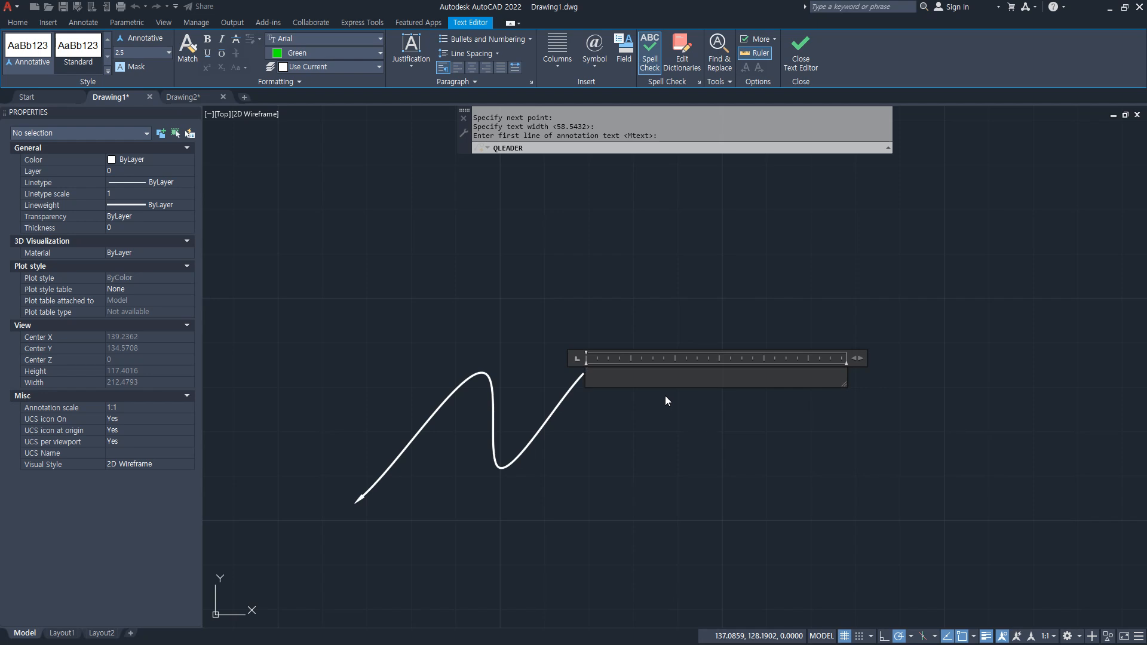
type("시멘")
left_click(664, 395)
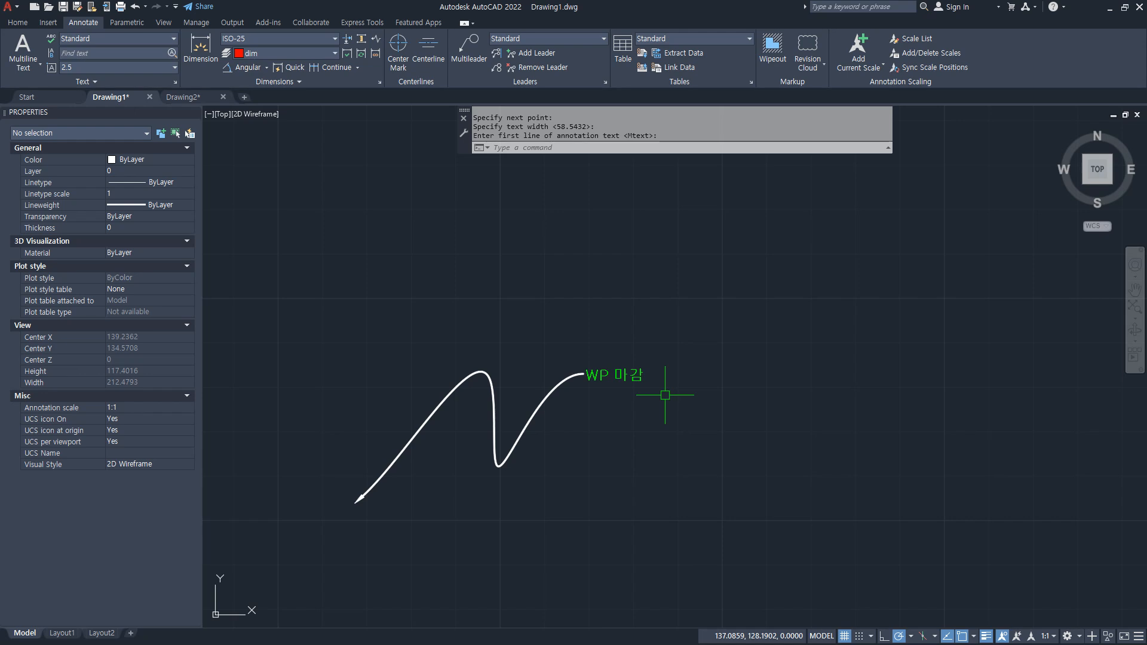
- Erase the spline leader together with its "WP 마감" text and show the whole drawing area
left_click(617, 489)
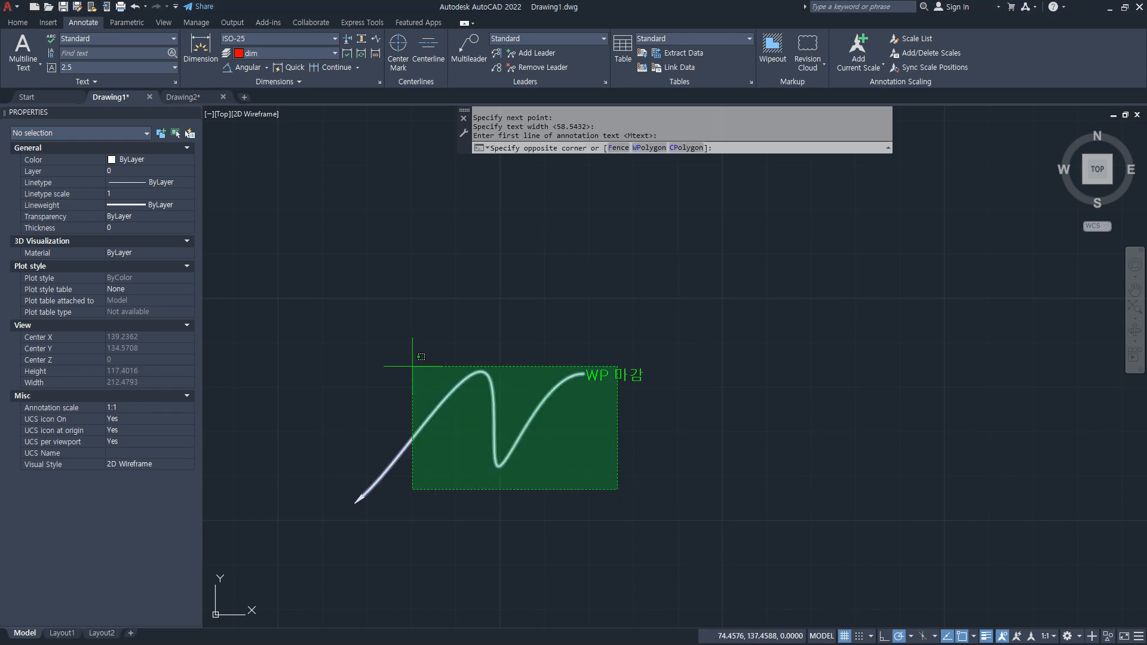
left_click(412, 366)
key("Delete")
type("z")
key("Return")
type("a")
key("Return")
- Configure the quick leader with a Straight leader line, a maximum of 3 points and a Dot arrowhead
type("l")
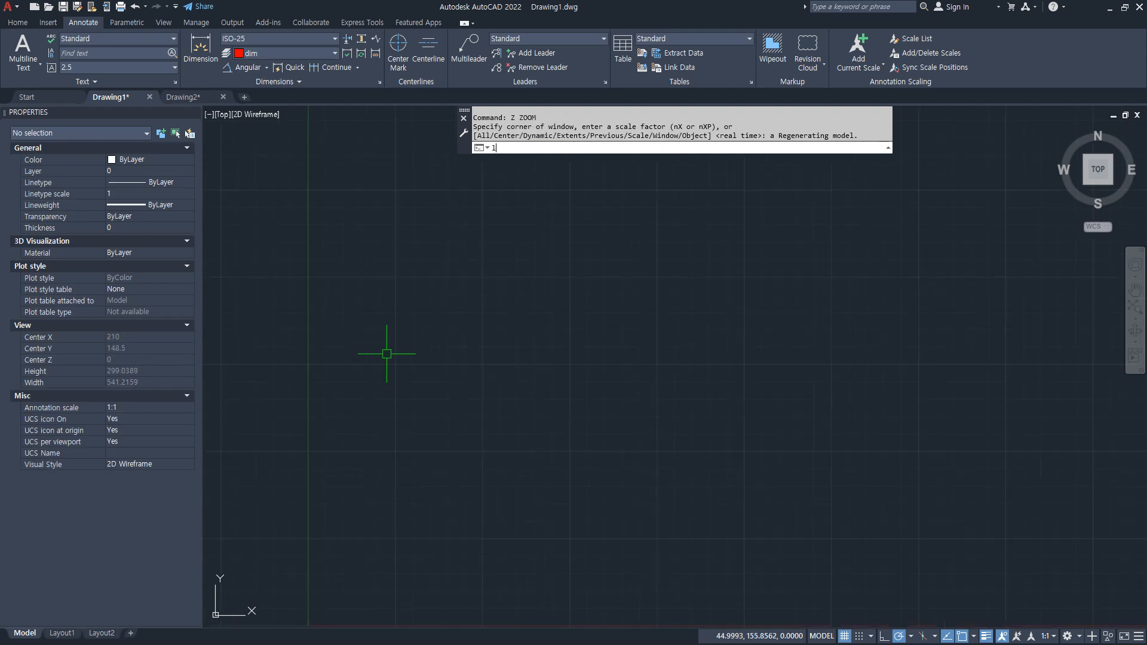
type("e")
key("Return")
key("Return")
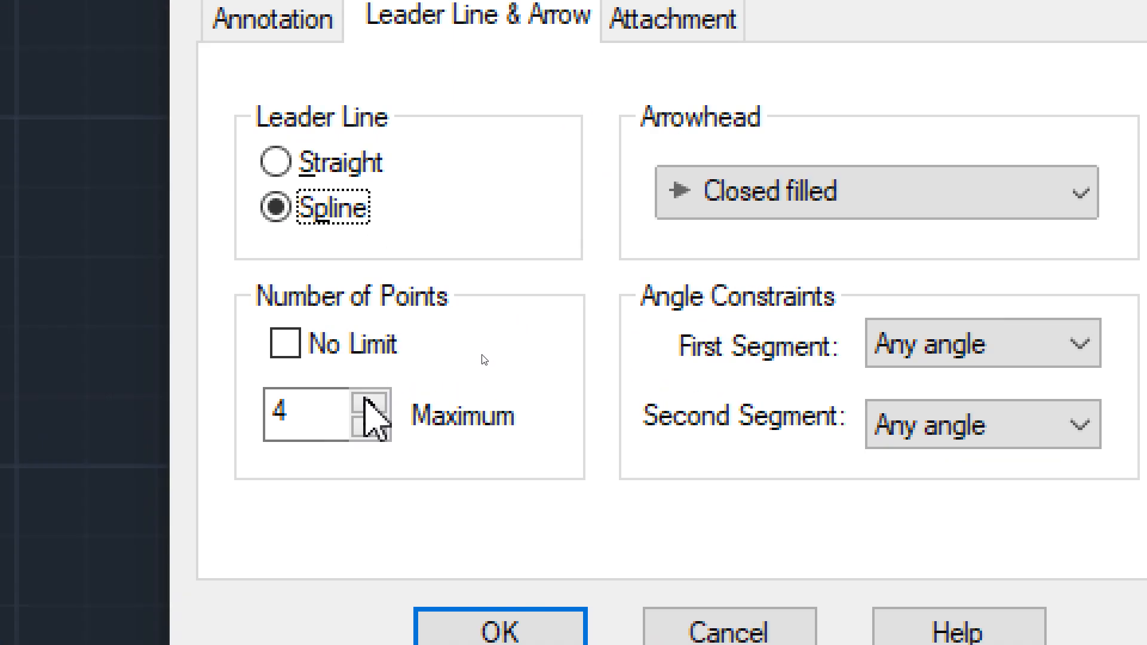
left_click(335, 173)
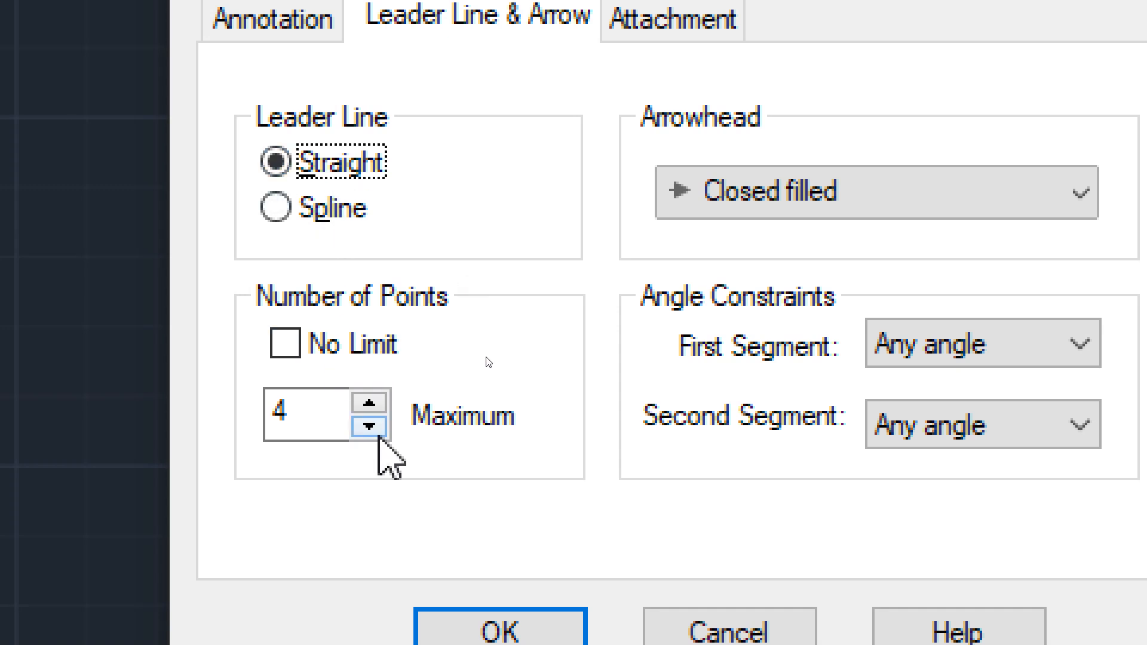
left_click(372, 429)
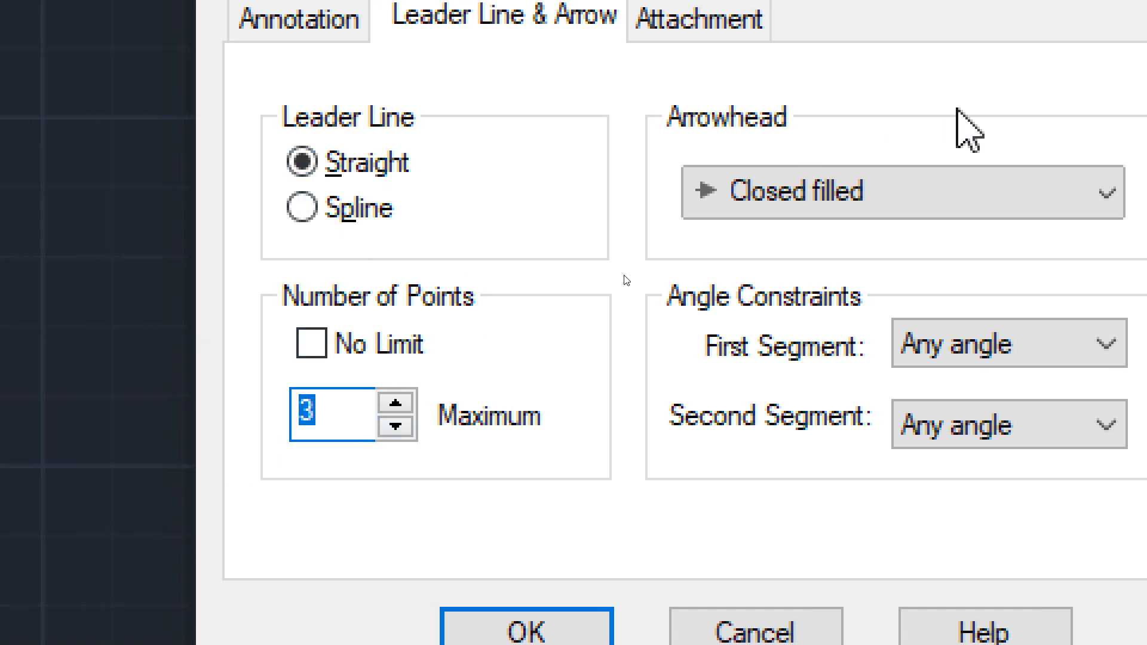
left_click(907, 206)
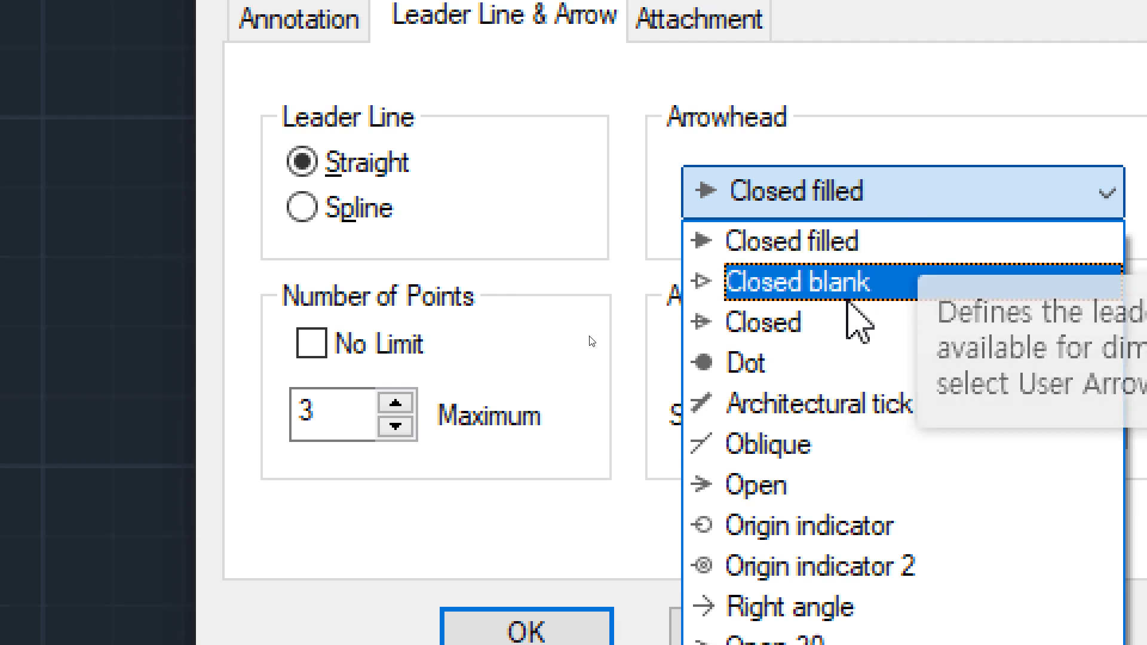
left_click(803, 376)
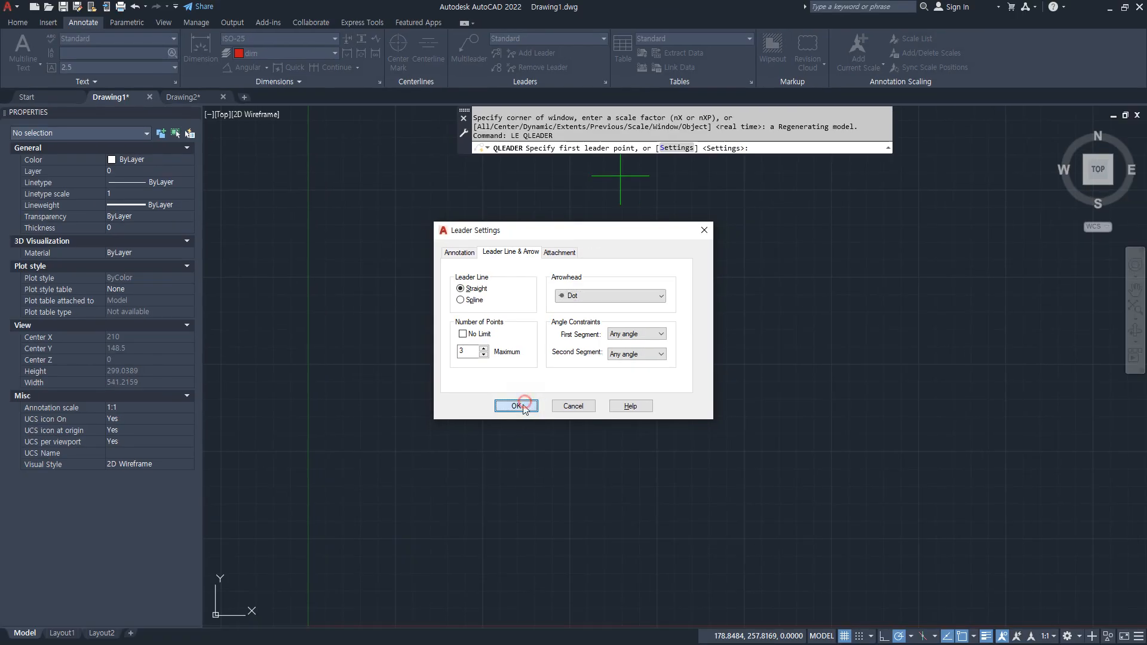
left_click(517, 406)
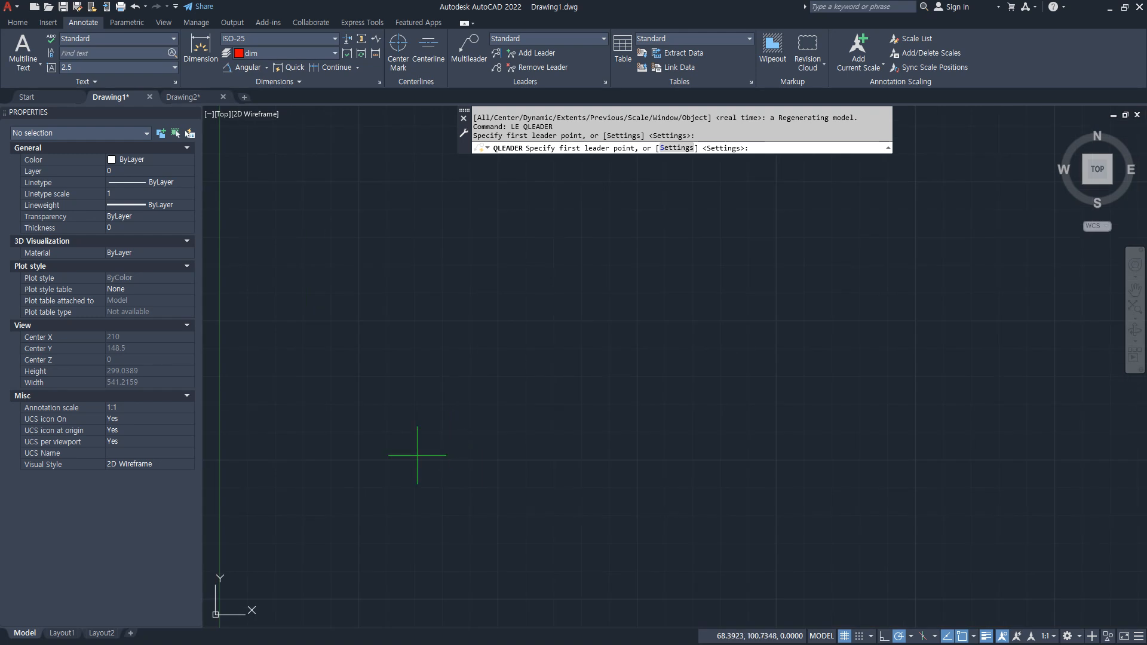
- Draw a dot leader straight up from its start point with a short horizontal landing, and accept the default text width
left_click(405, 459)
scroll(429, 410, "up", 3)
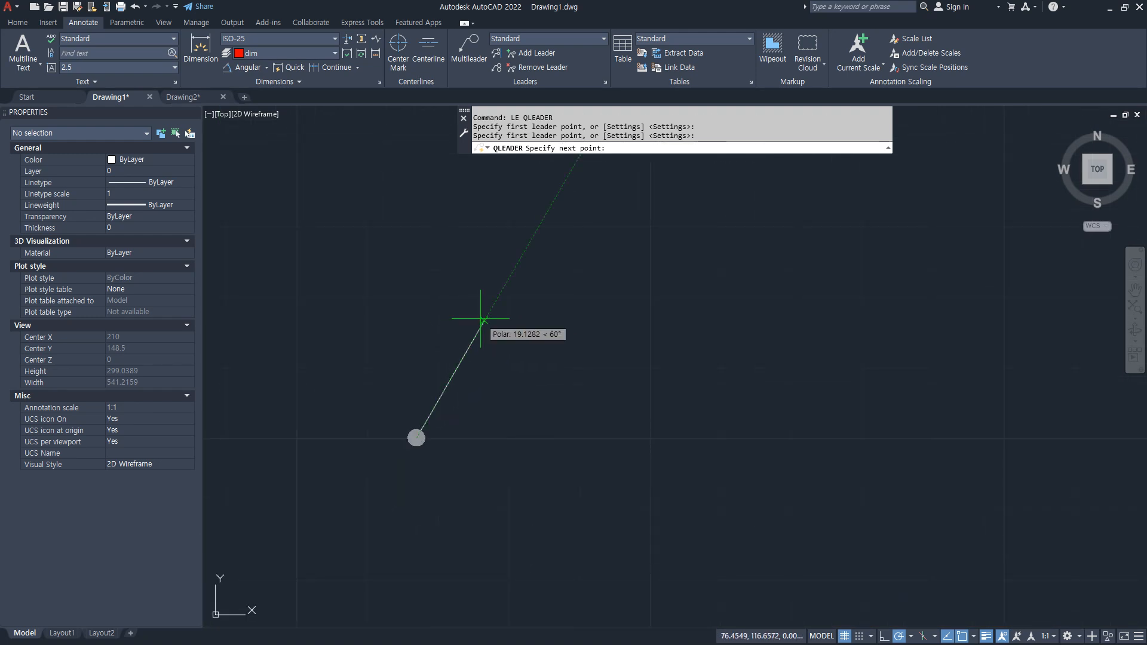
left_click(416, 277)
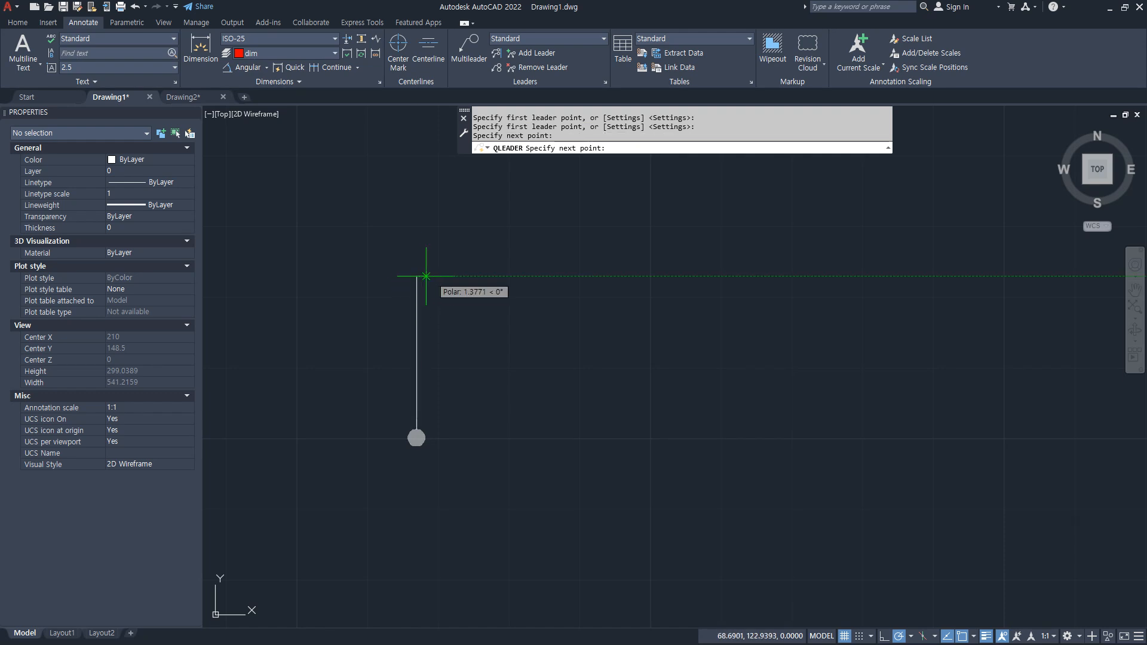
left_click(449, 277)
key("Return")
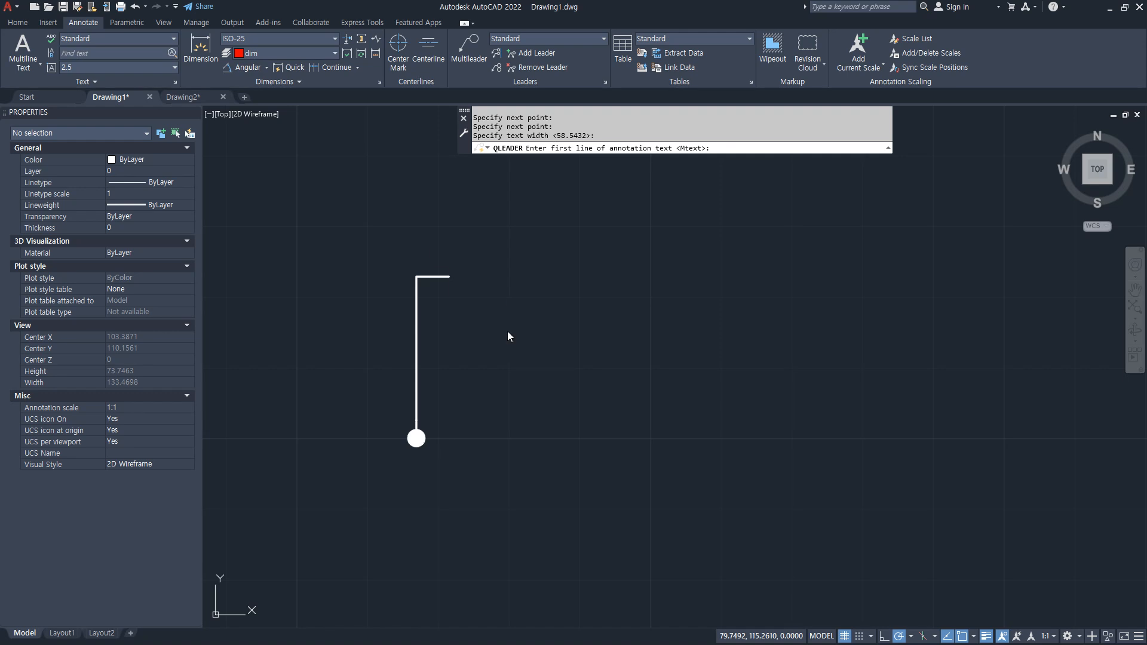
- Enter "동해물과 백두산이" as the multiline annotation text of the dot leader
key("Return")
type("동행무롸")
key("BackSpace")
key("BackSpace")
key("BackSpace")
key("BackSpace")
type("무ㄹ과 백두산이")
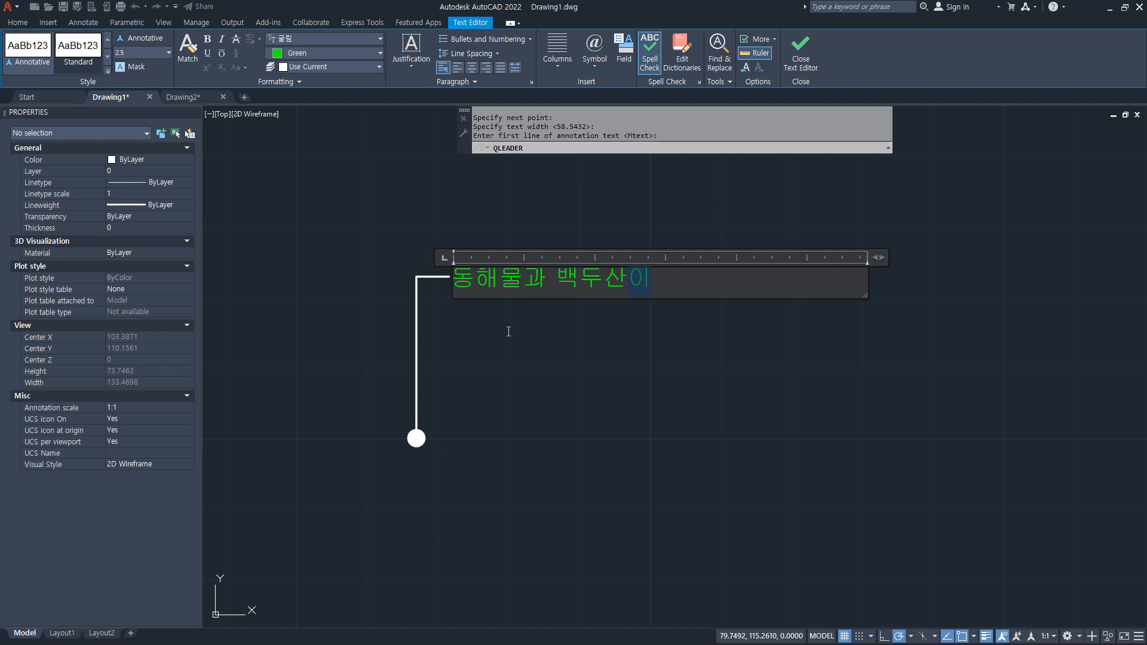
left_click(507, 331)
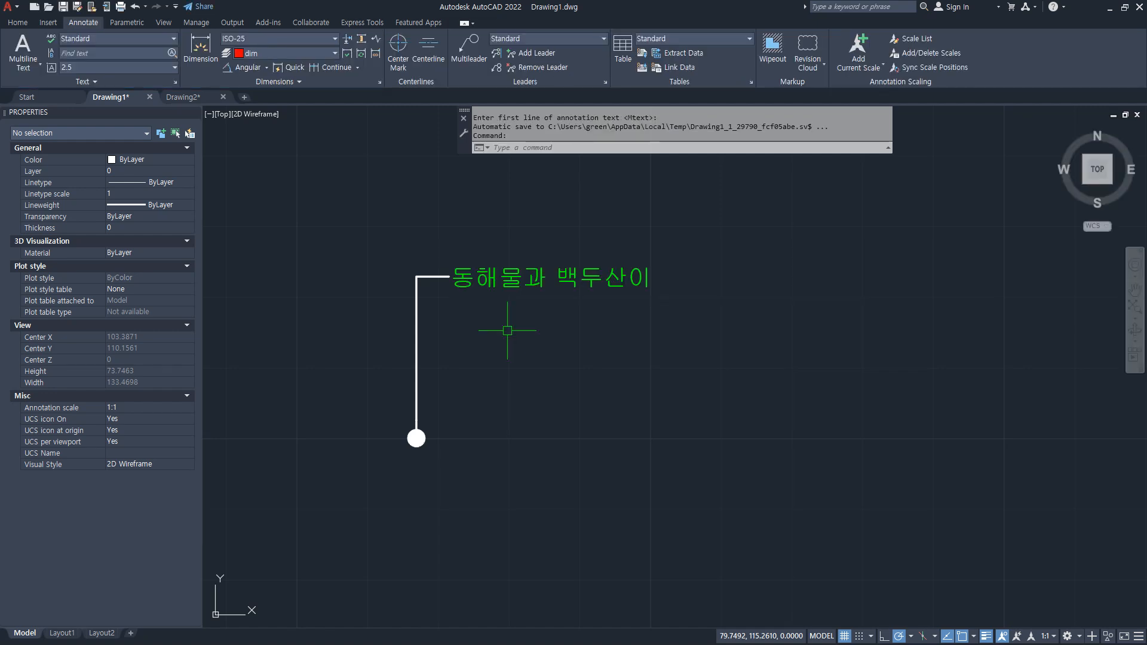
- Replace the dot leader's annotation text with "THK200 잡석다짐"
double_click(524, 279)
type("th")
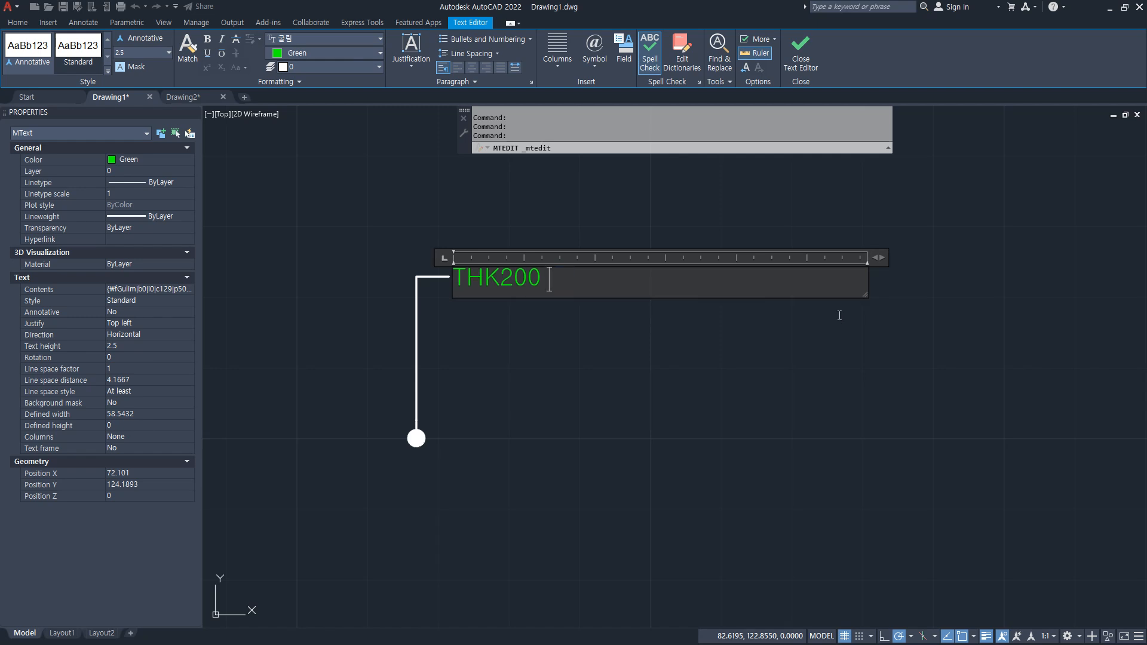
type("자")
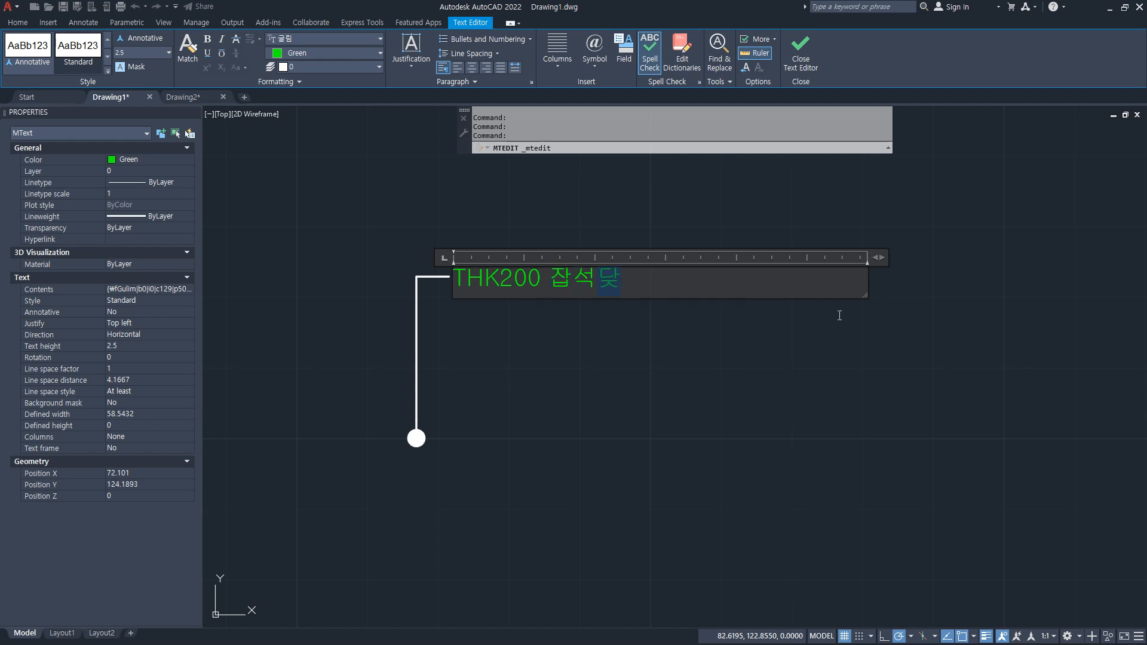
key("ctrl+Return")
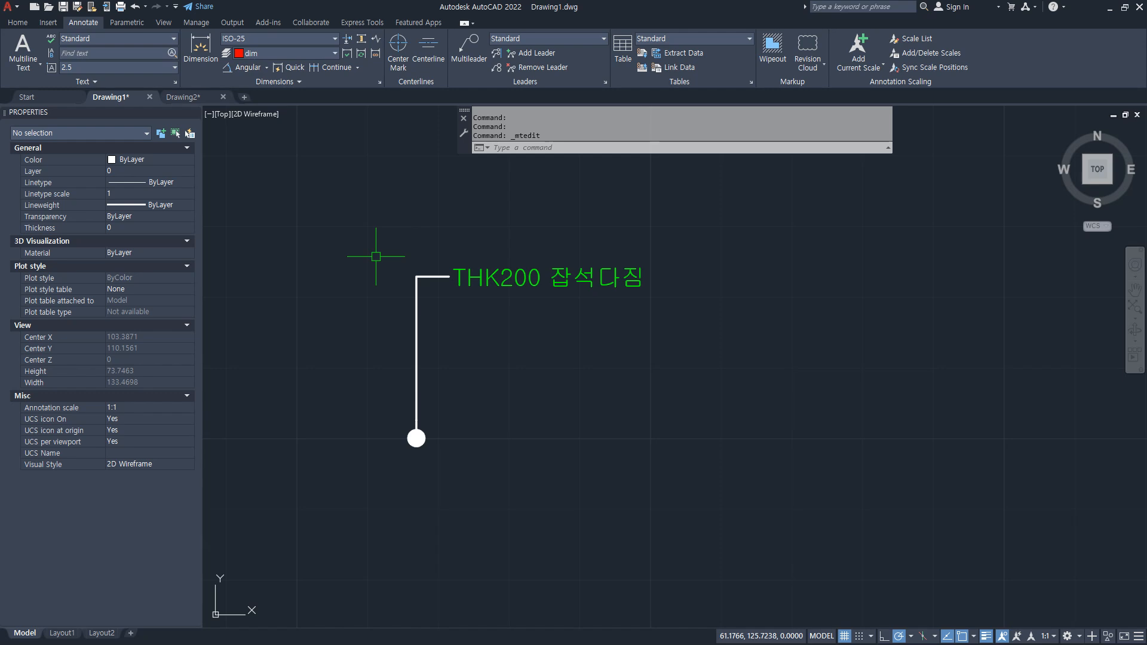
key("alt")
key("alt+Tab")
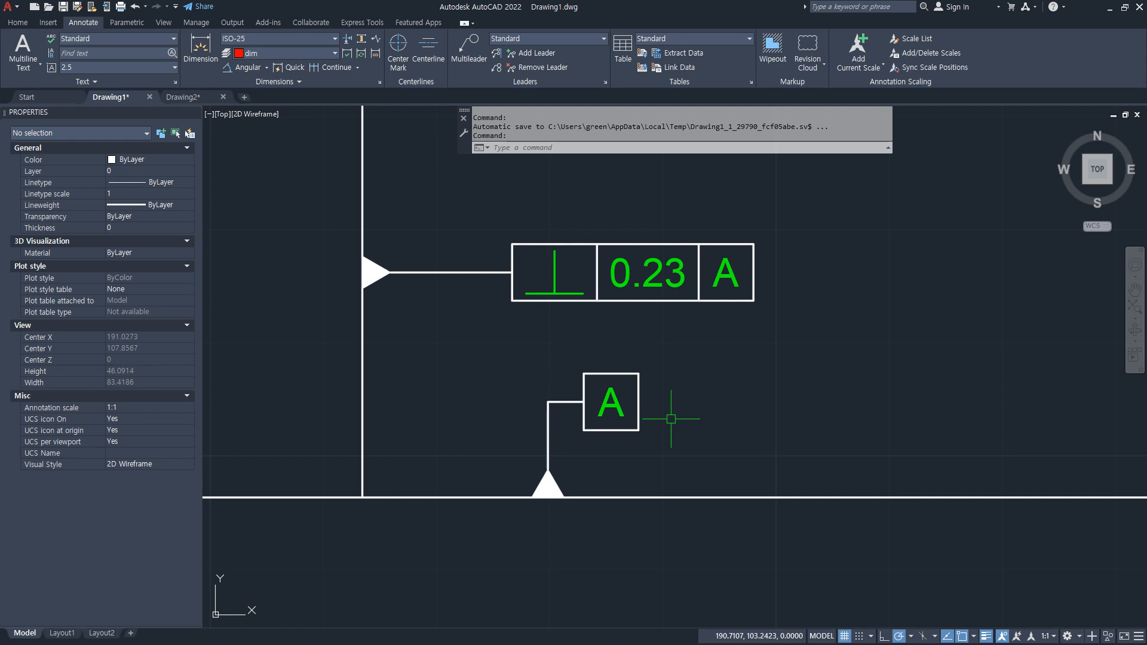
- Set the quick leader's annotation type back to MText, accept the settings and leave the command without drawing a leader
key("Escape")
type("LE")
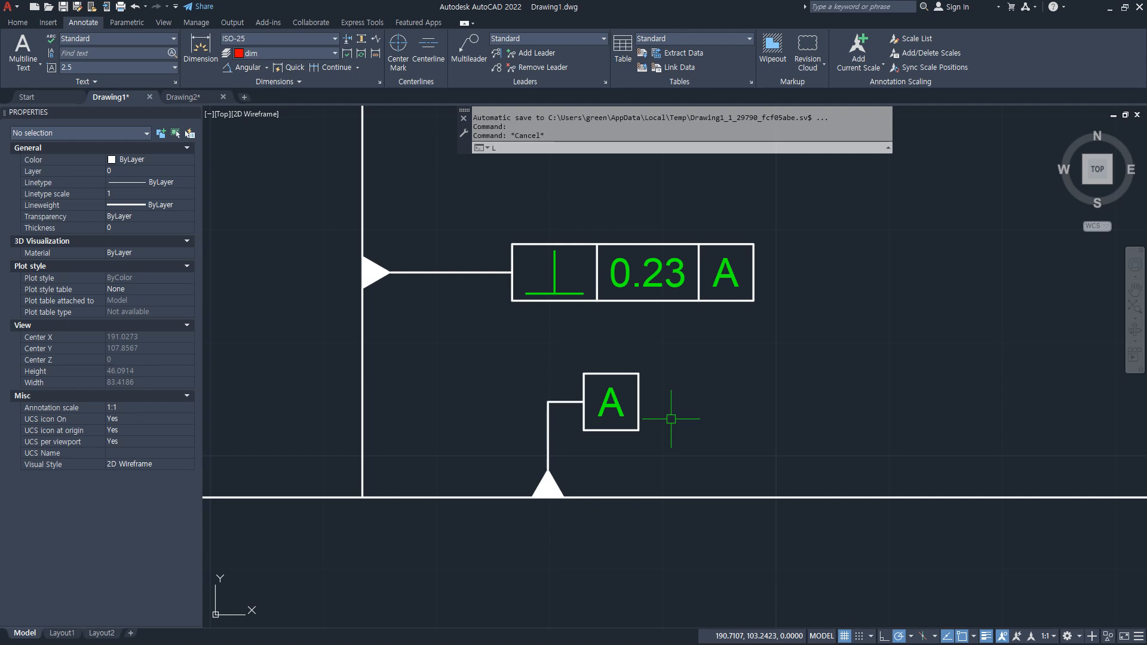
key("Return")
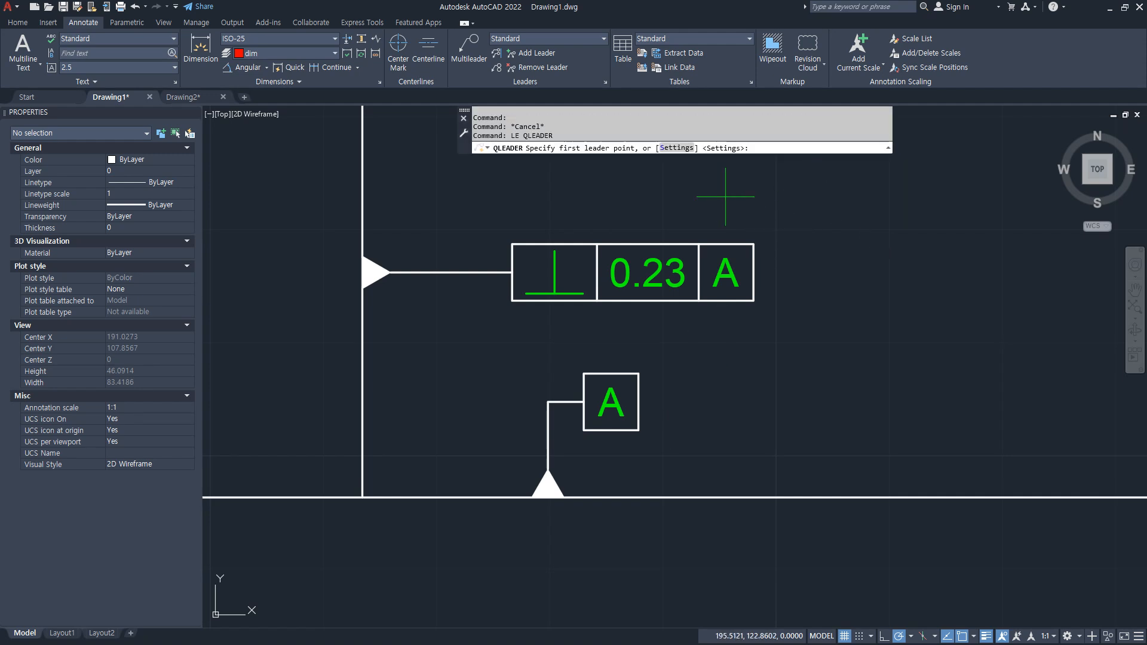
key("Return")
left_click(464, 250)
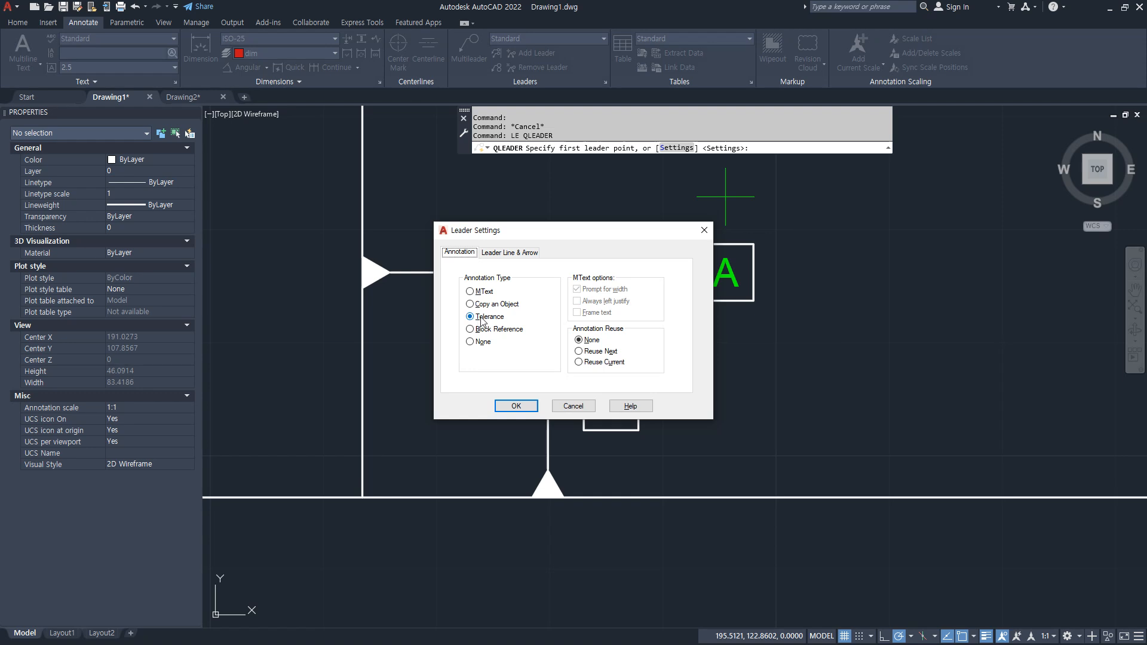
left_click(497, 293)
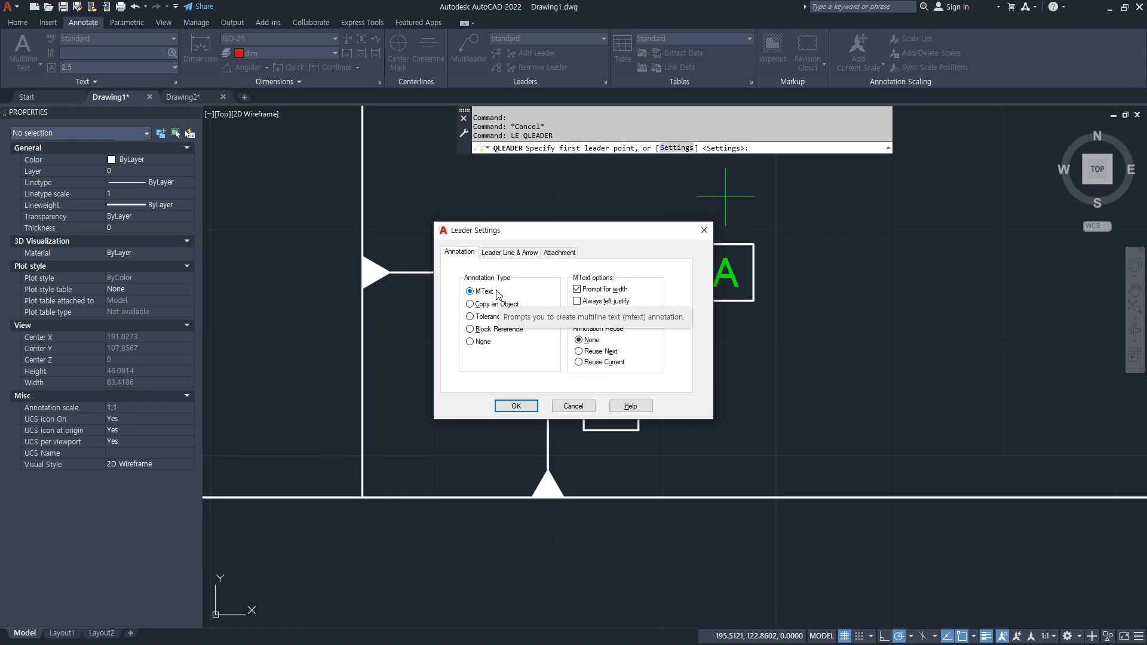
left_click(517, 405)
key("Escape")
key("Escape")
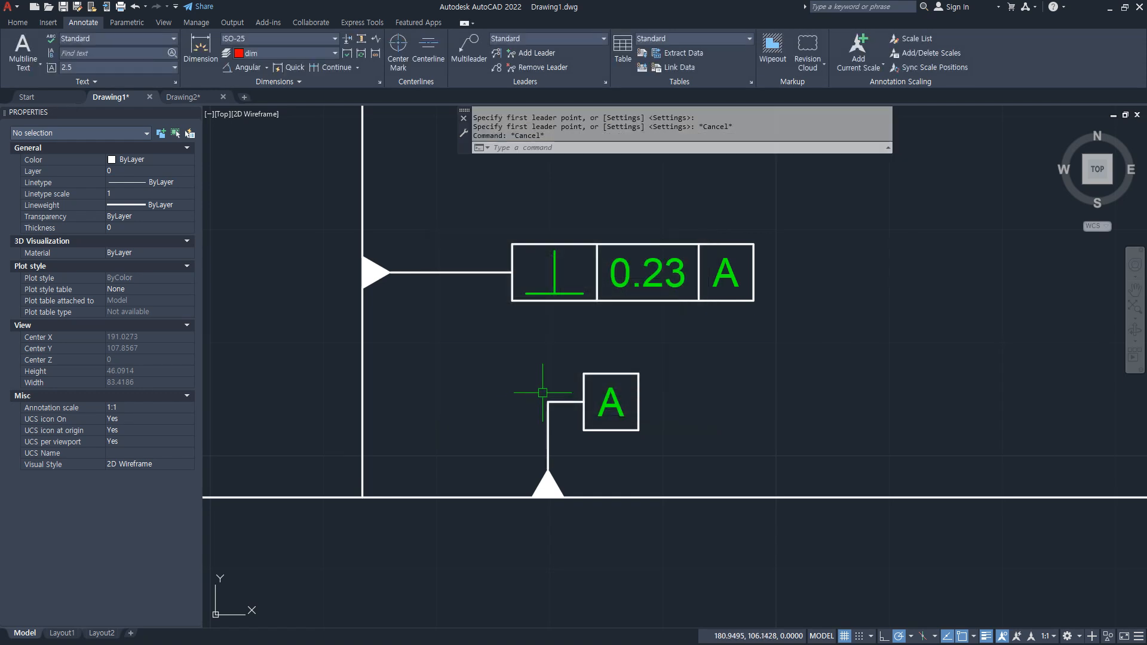
key("Escape")
key("Escape")
key("alt")
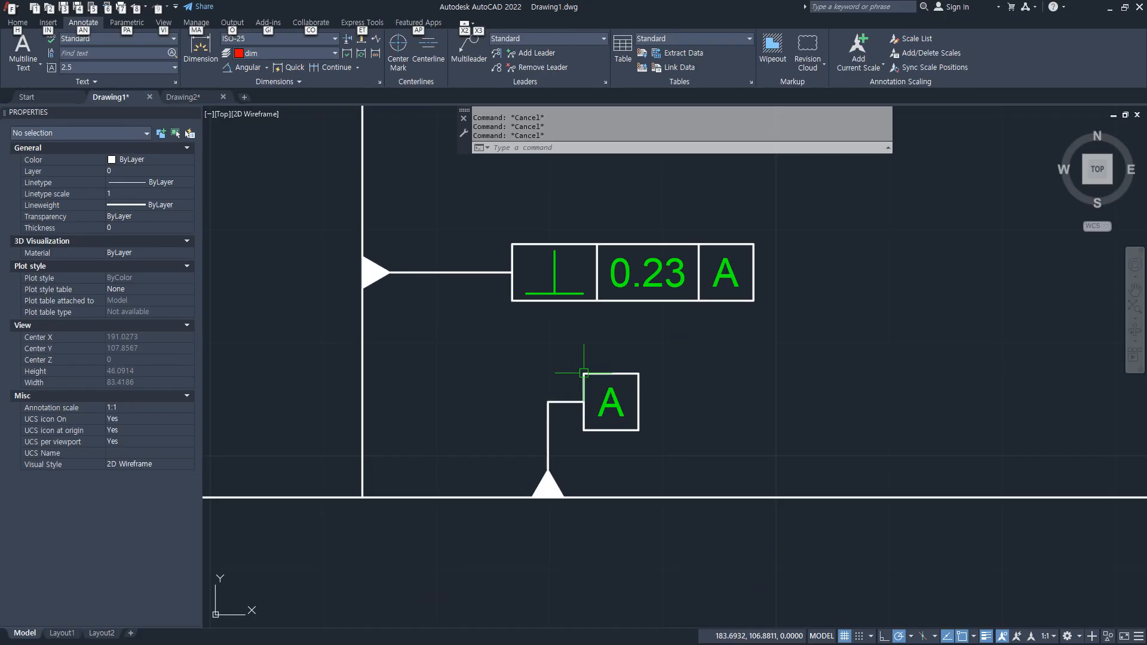
- Erase the perpendicularity tolerance leader, the datum A leader and the reference lines, and show the whole drawing area
left_click(610, 550)
left_click(271, 203)
type("E")
key("Return")
key("Return")
type("z")
key("Return")
type("a")
key("Return")
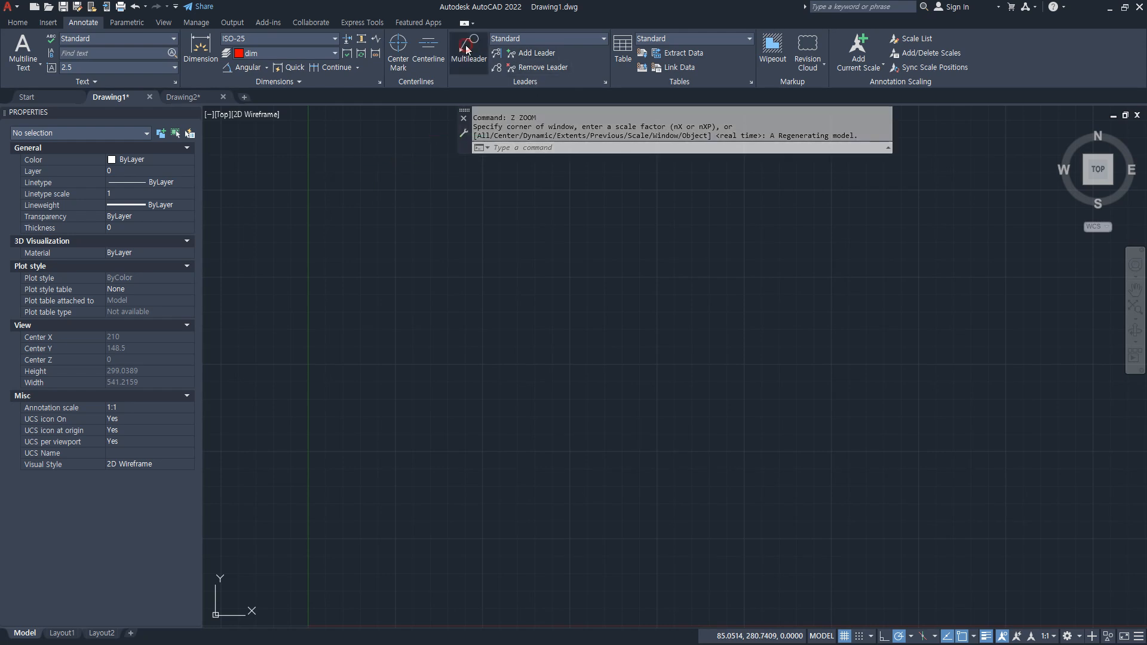
- Start a multileader with its arrowhead first and place its landing up and to the right, about 30 units away at 60°
left_click(461, 48)
key("alt")
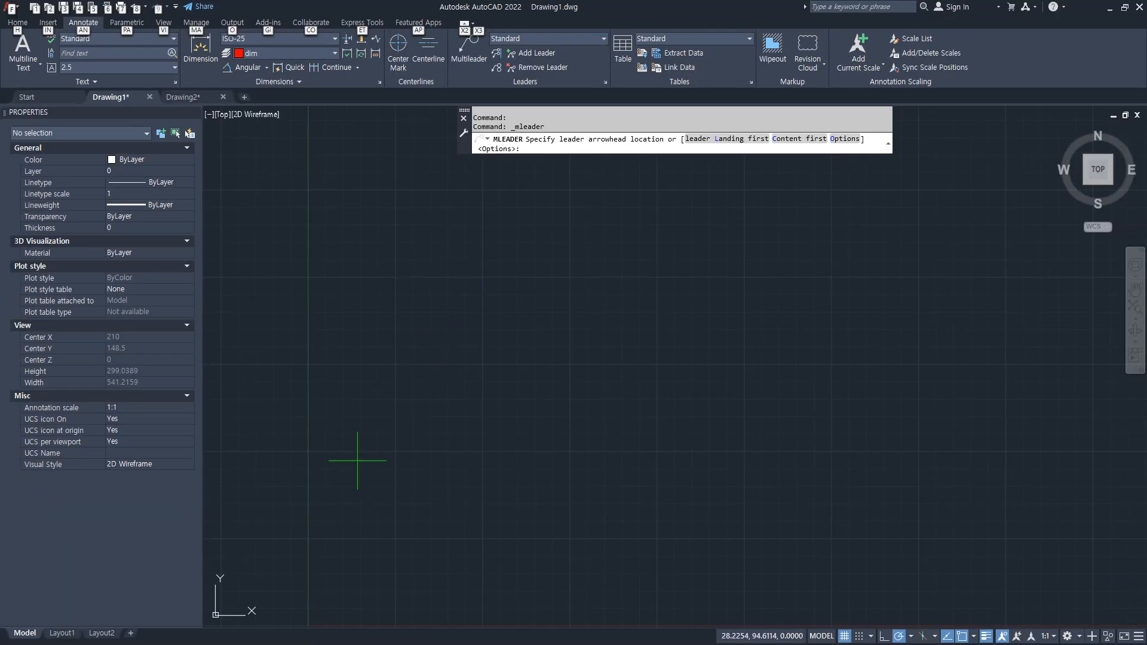
left_click(357, 460)
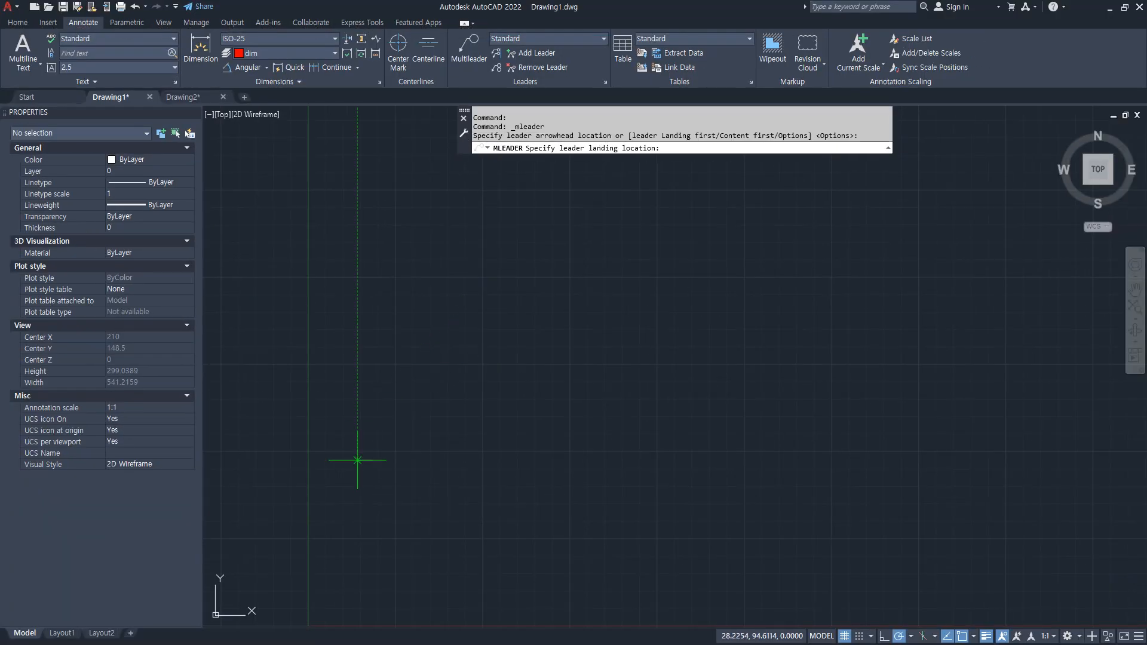
scroll(368, 436, "up", 3)
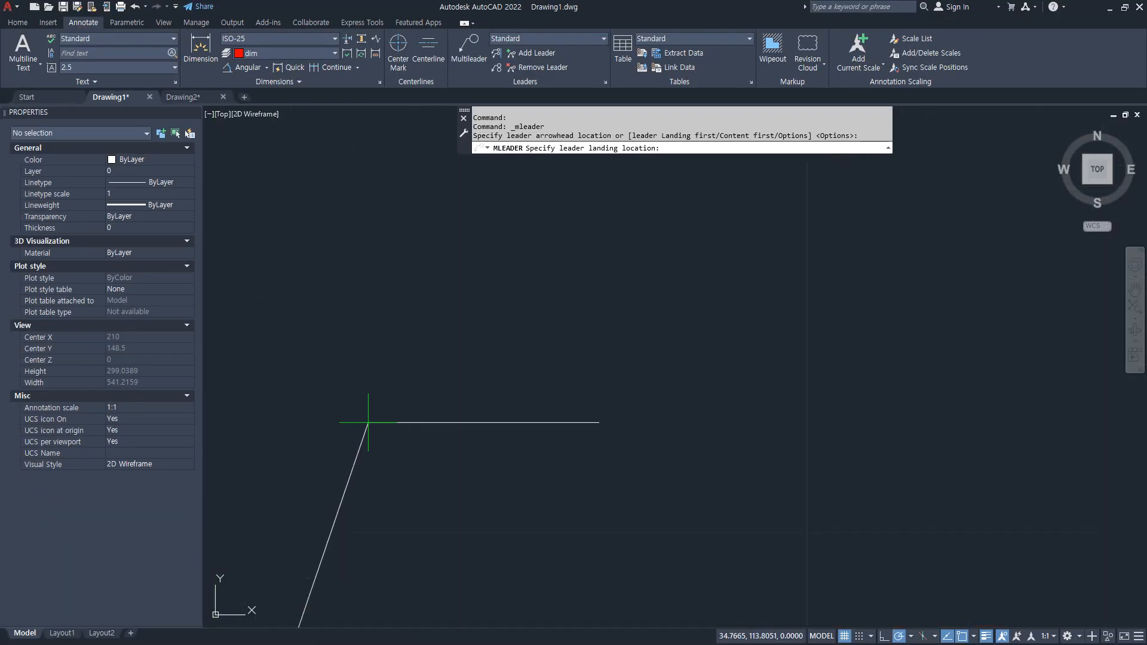
scroll(368, 422, "down", 3)
mouse_move(457, 376)
left_mouse_down()
mouse_move(412, 387)
mouse_move(469, 342)
left_mouse_up()
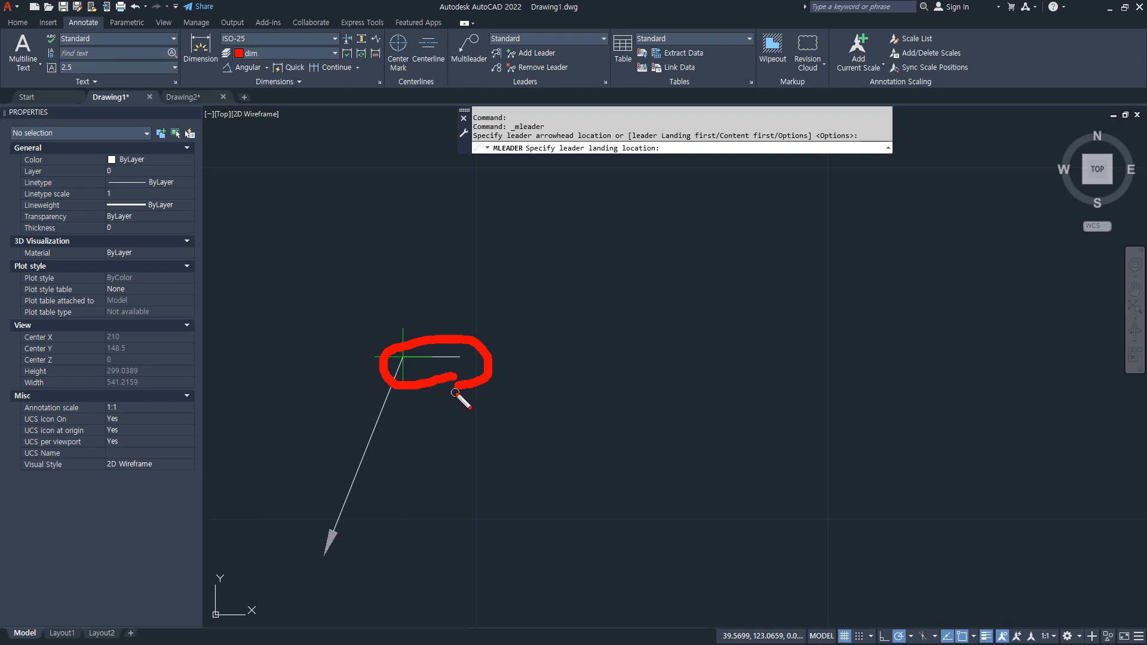
key("Escape")
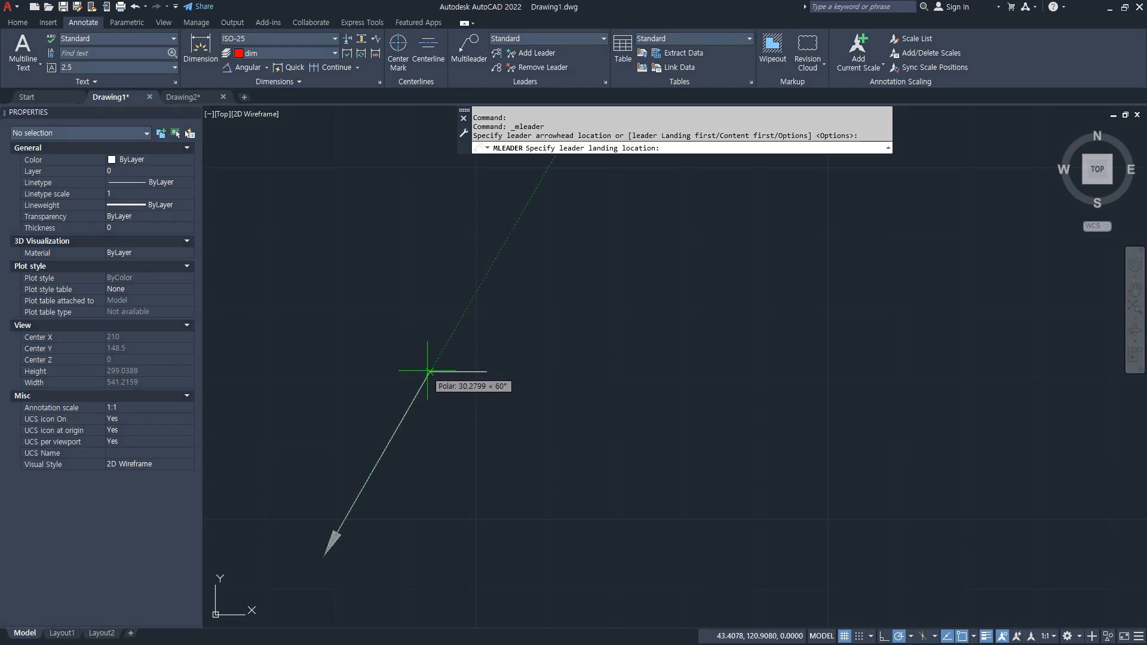
left_click(428, 371)
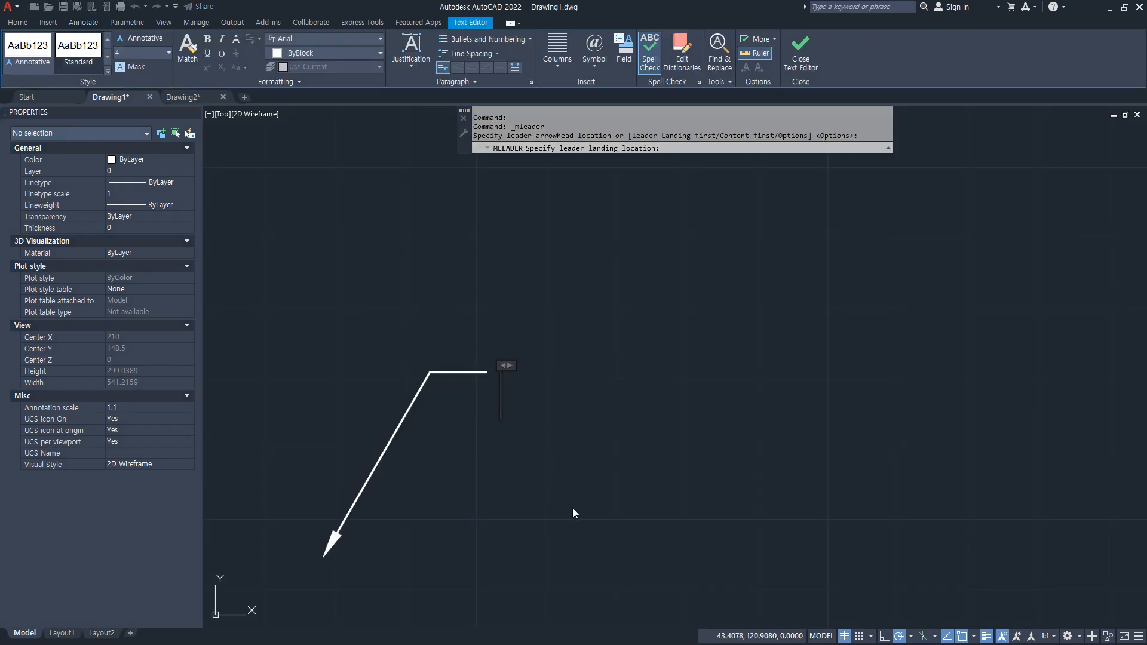
- Enter "THE 50 무근콘크리트" as the multileader's text and finish the annotation
type("THE")
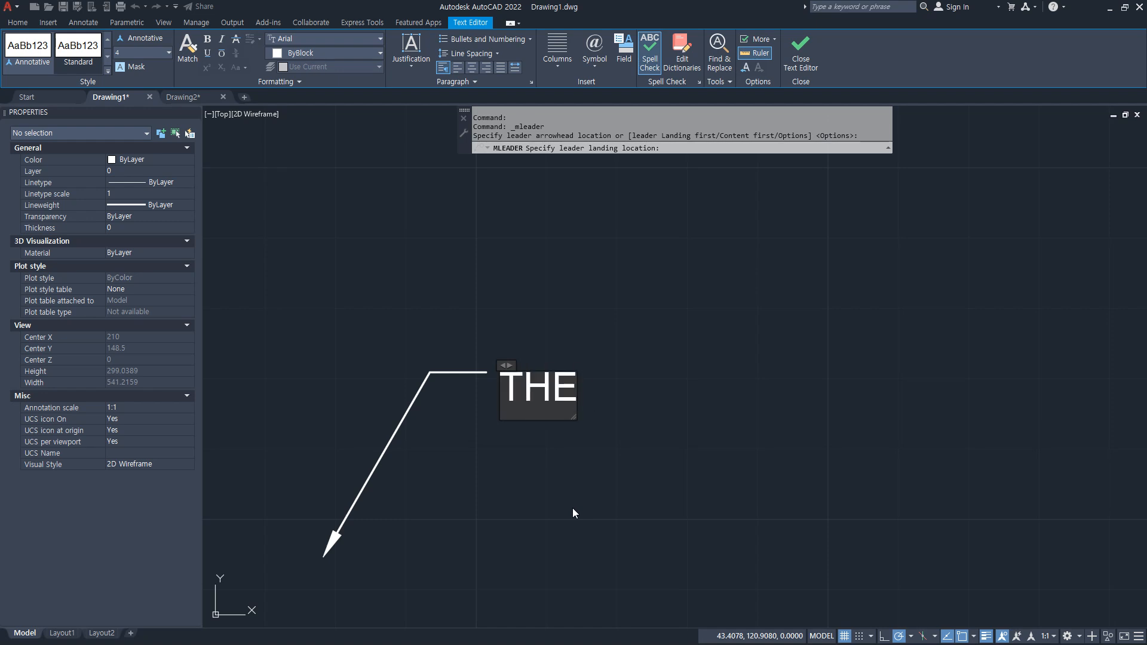
type(" 50 무")
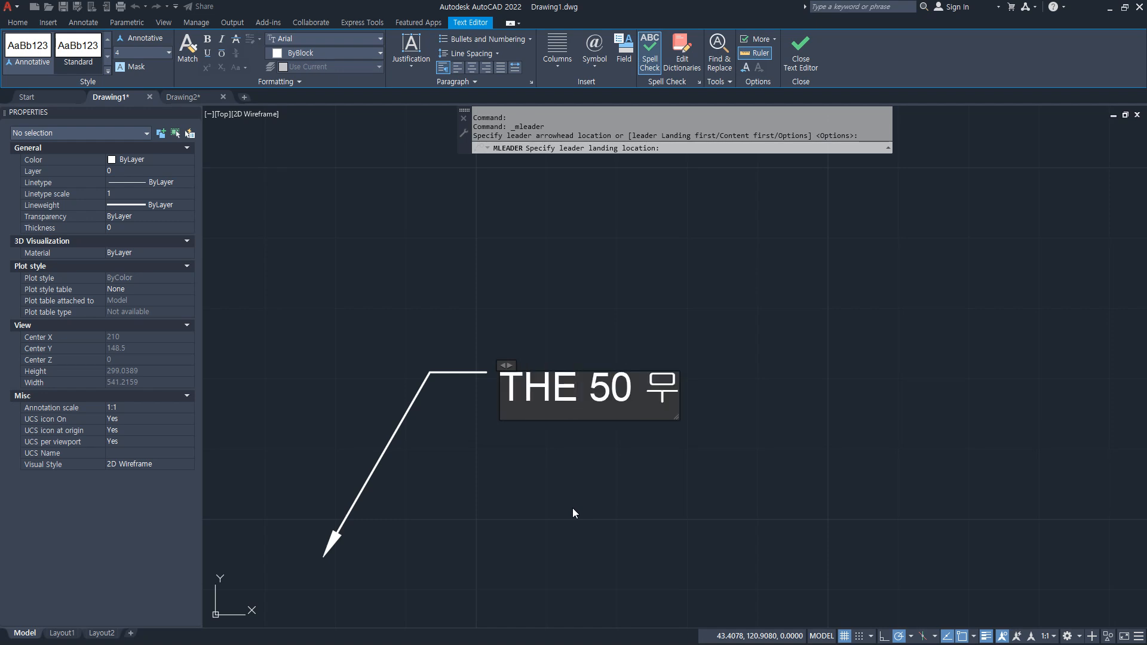
type("그근콘크리")
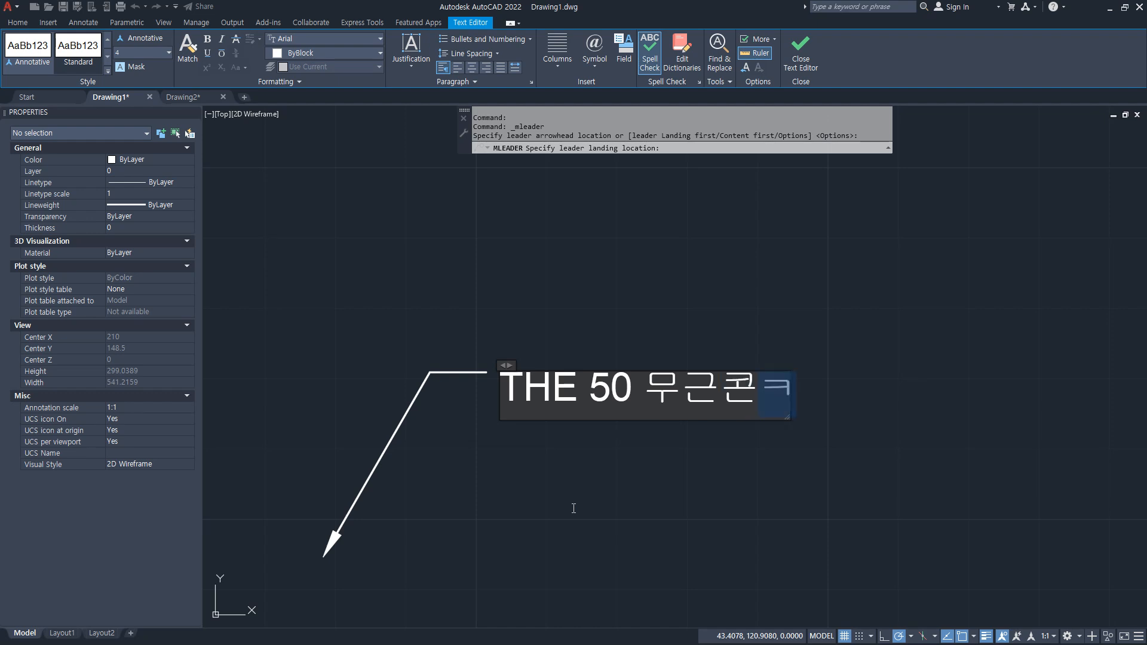
type("트")
left_click(572, 507)
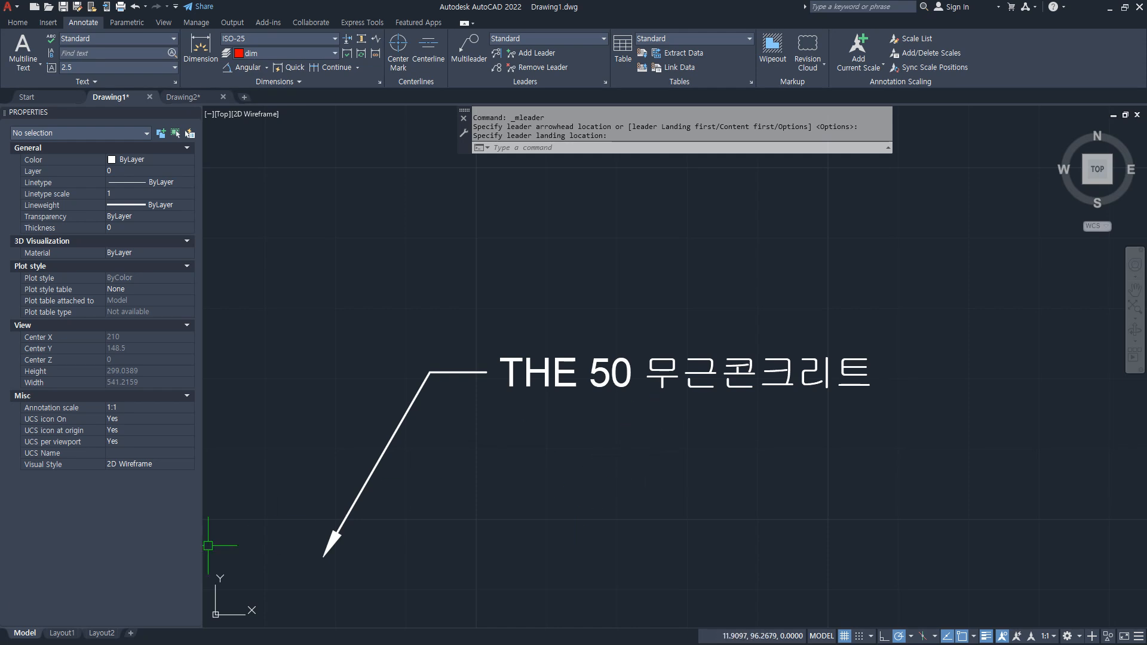
- Draw a second multileader landing first, with the landing above the first leader's landing and the arrowhead up and to the left
left_click(469, 61)
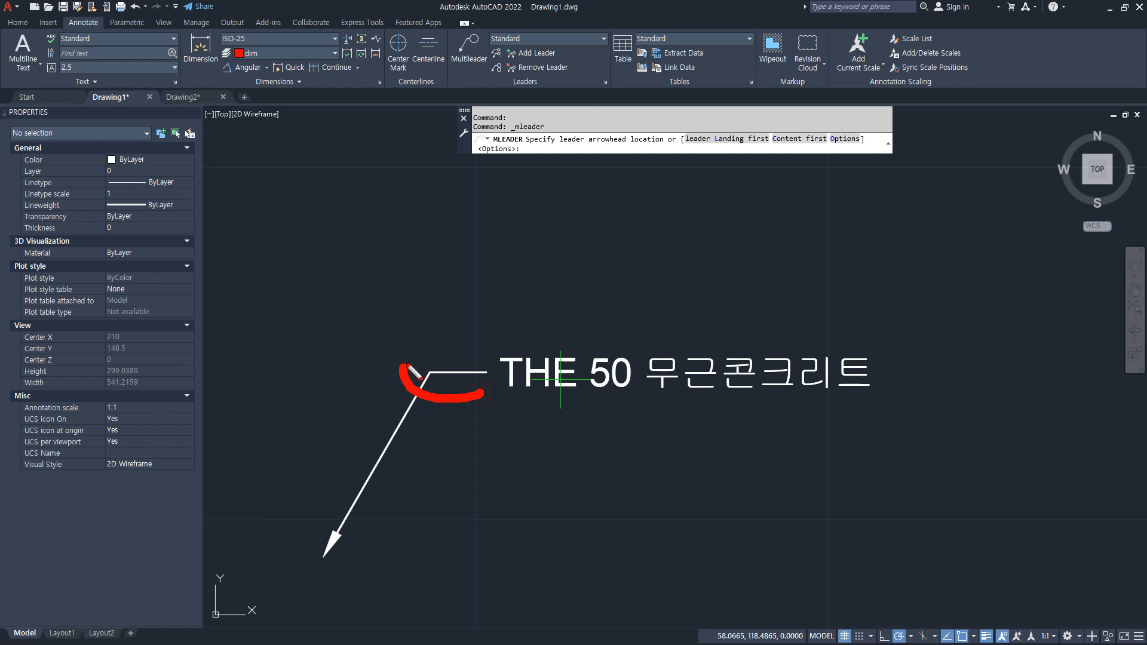
left_click_drag(409, 366, 484, 396)
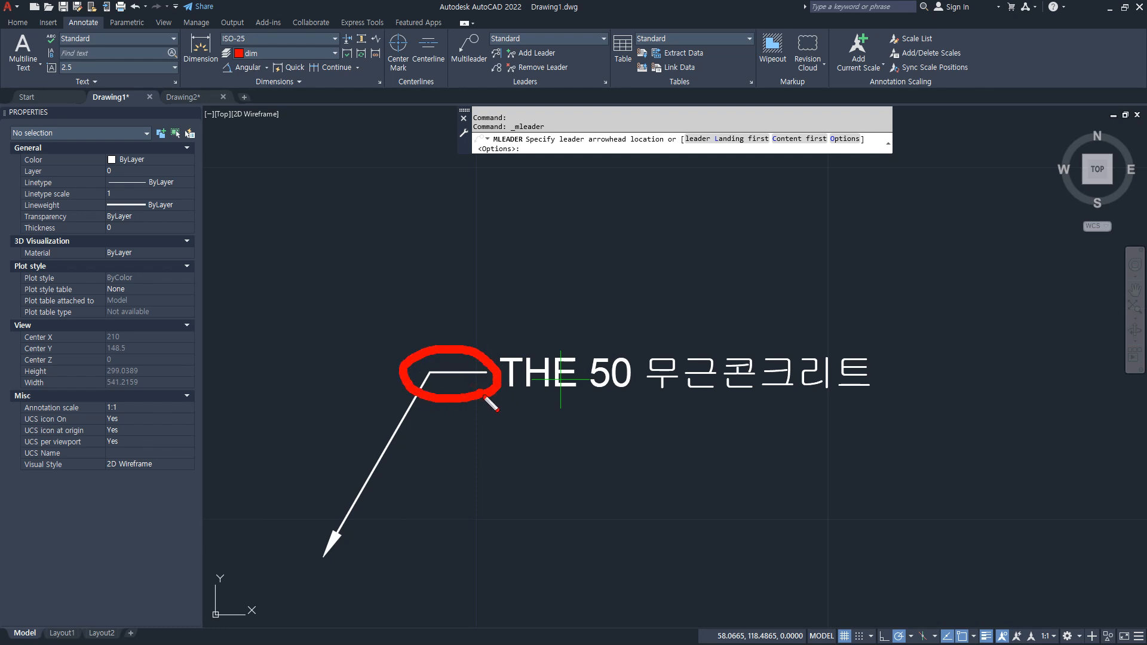
key("Escape")
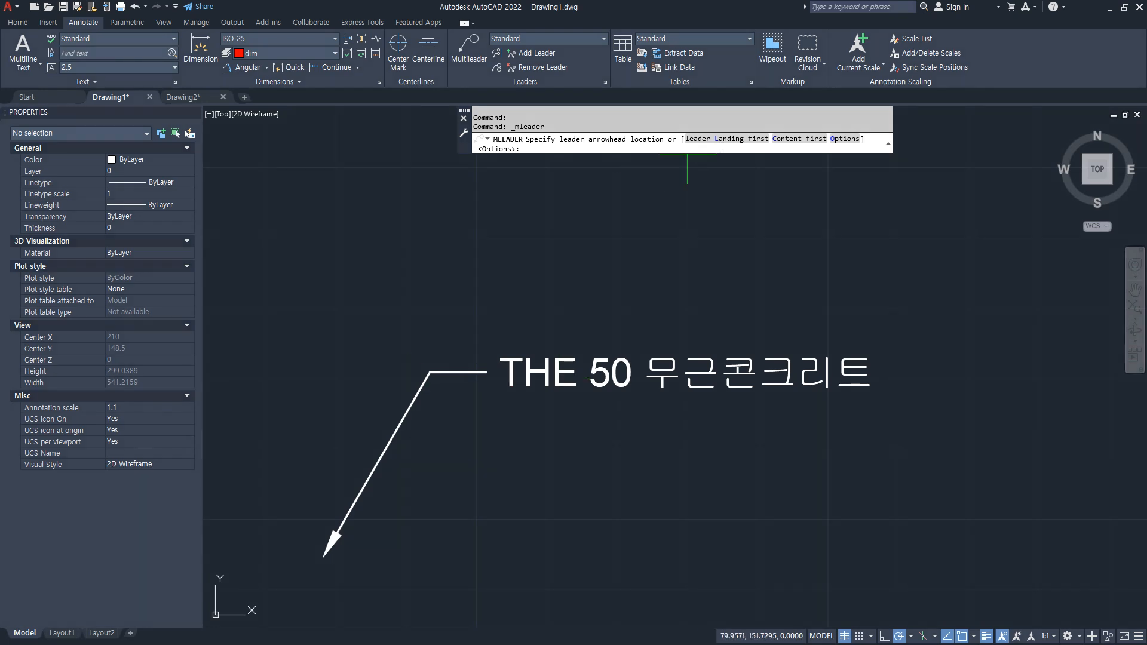
left_click(727, 140)
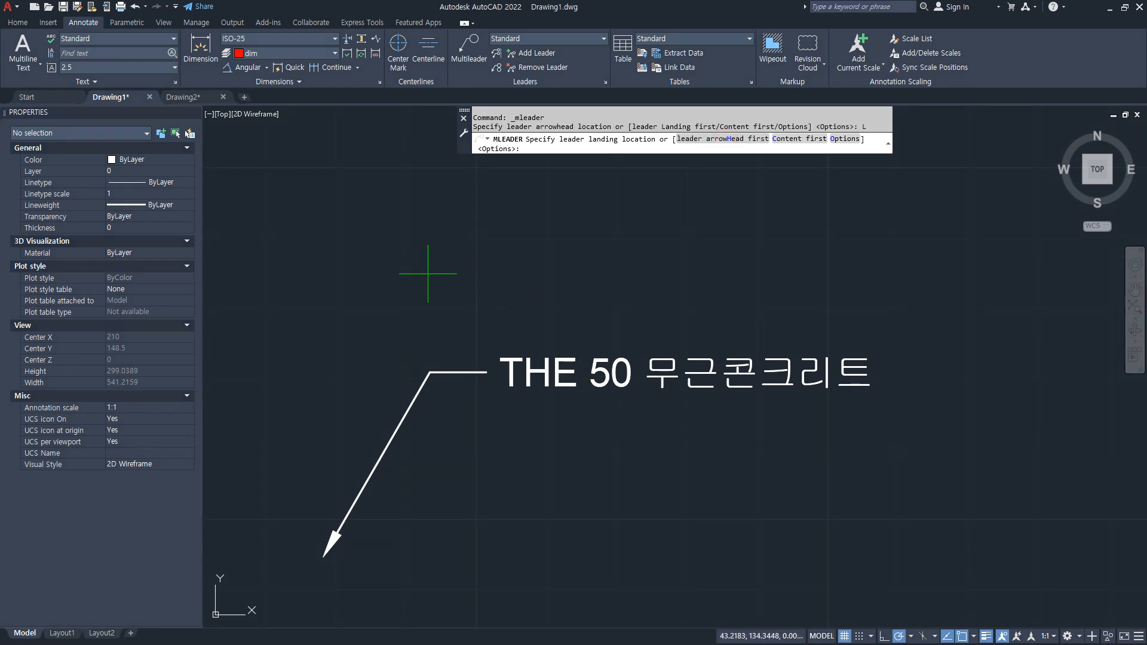
left_click(428, 277)
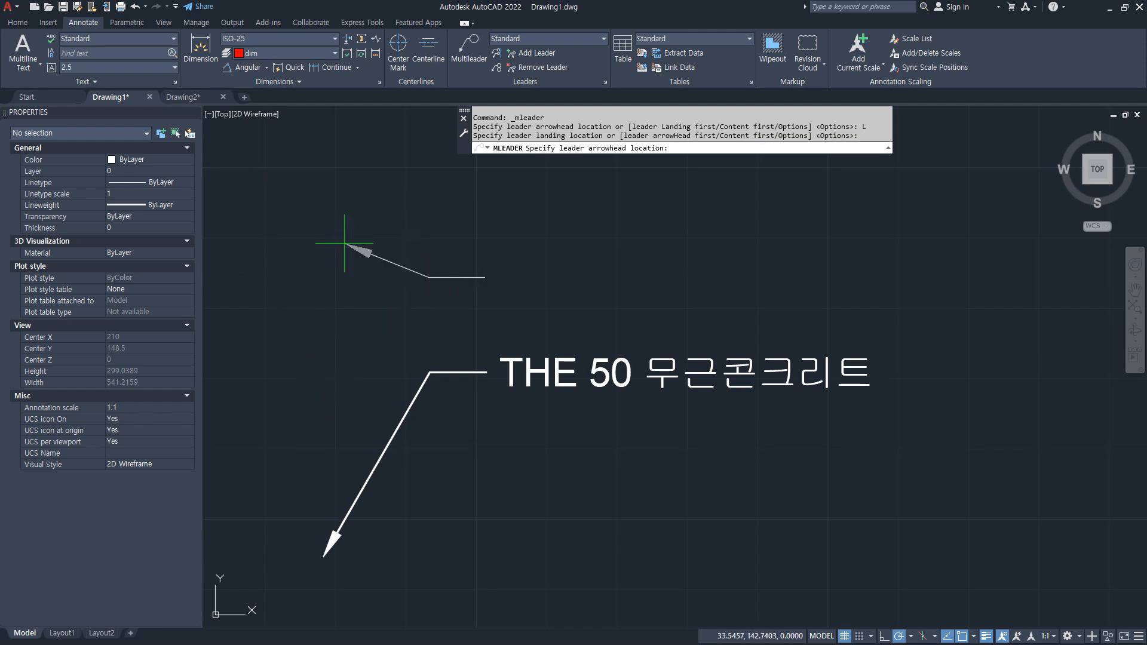
left_click(298, 158)
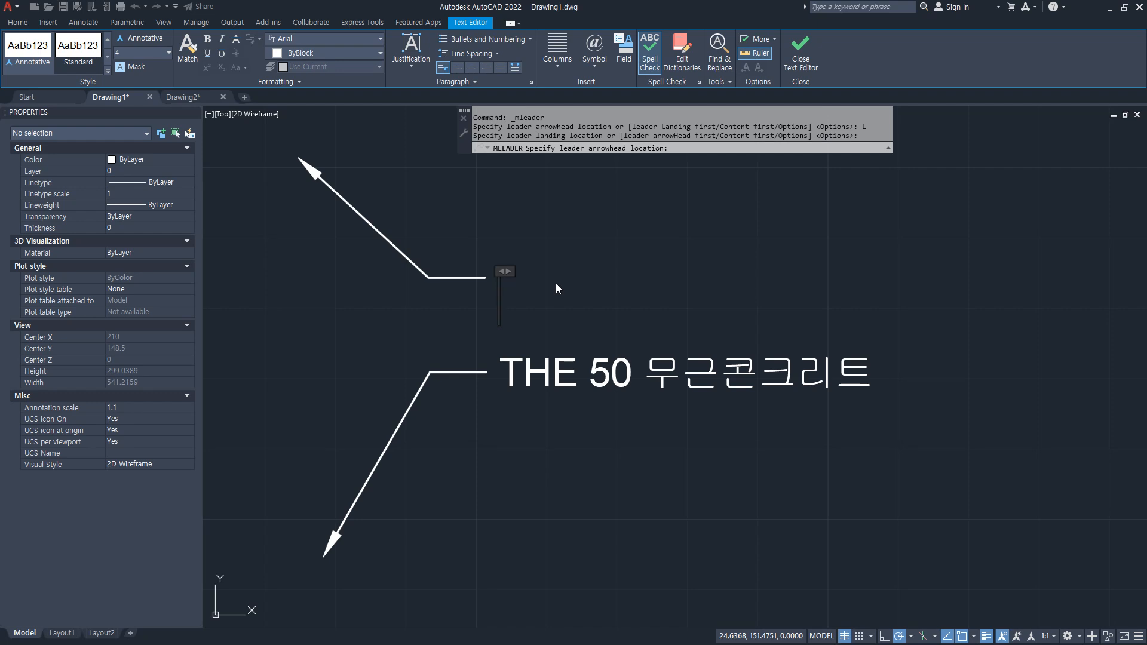
- Enter "THK200 철근콘크리트" as the second multileader's text and close the text editing
type("THK")
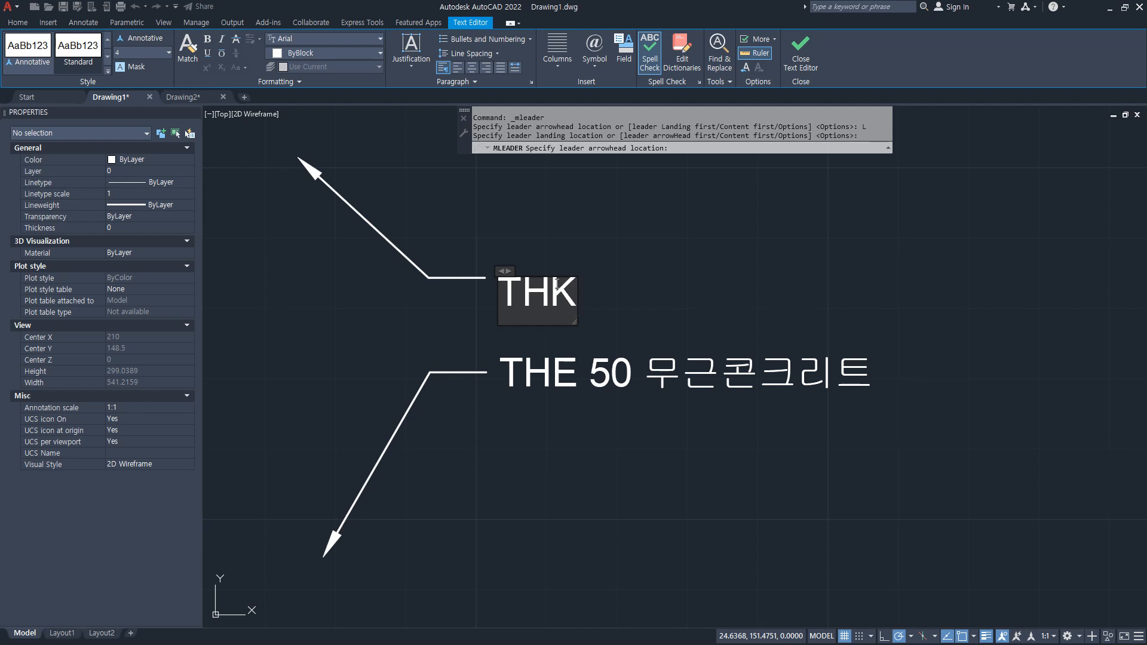
type("200")
type(" 철근코")
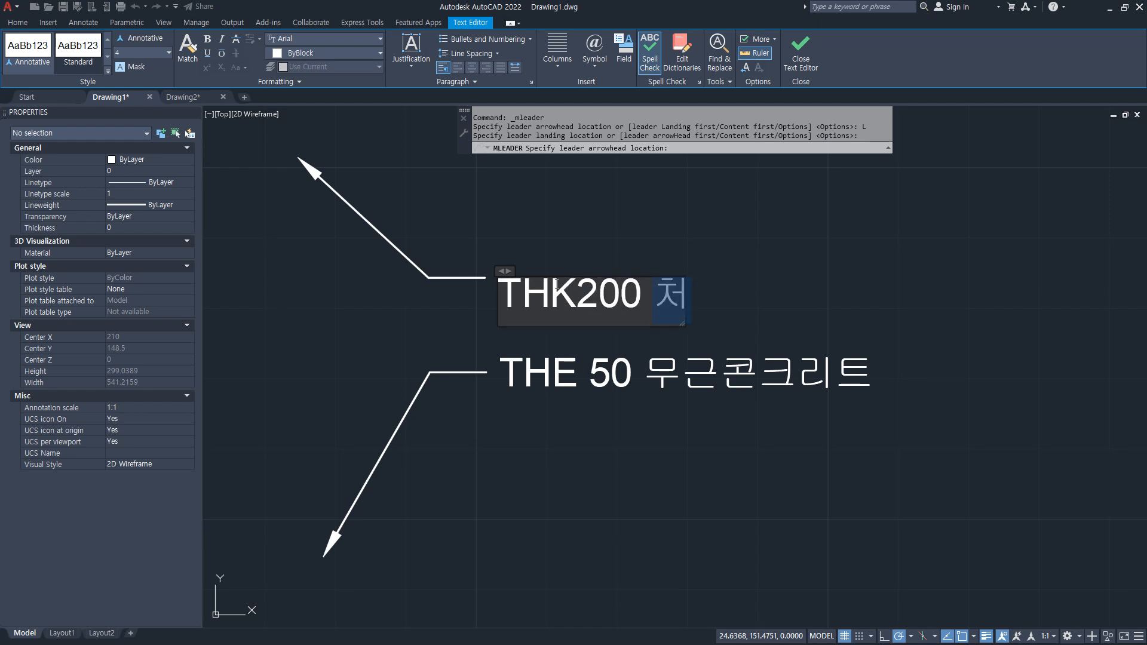
type("크리트")
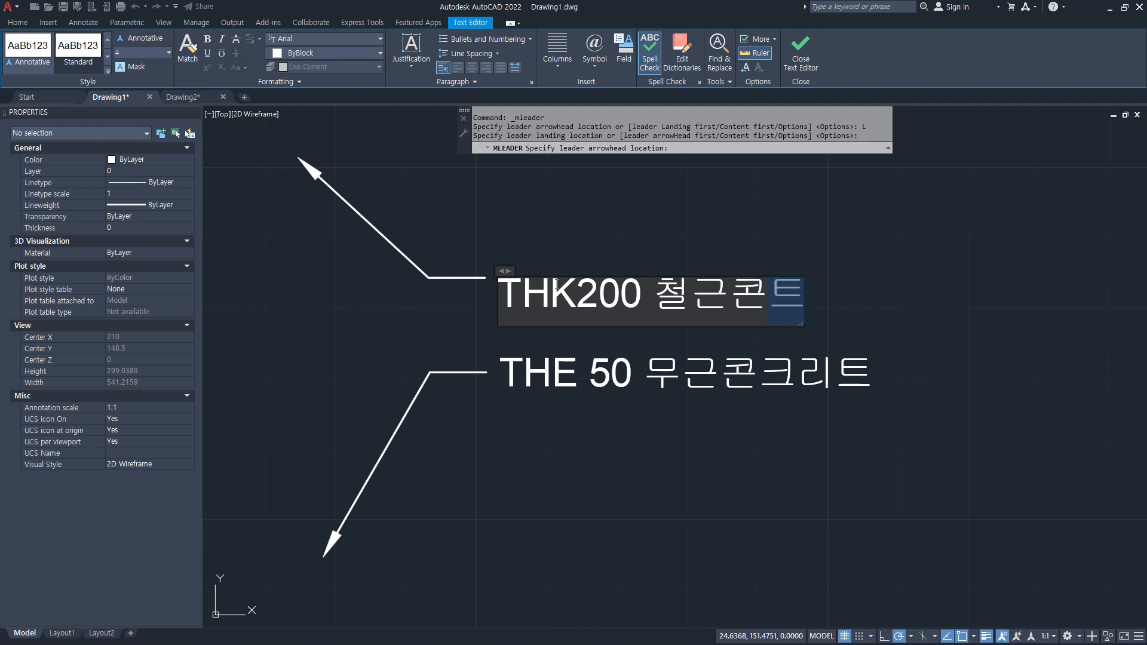
key("Escape")
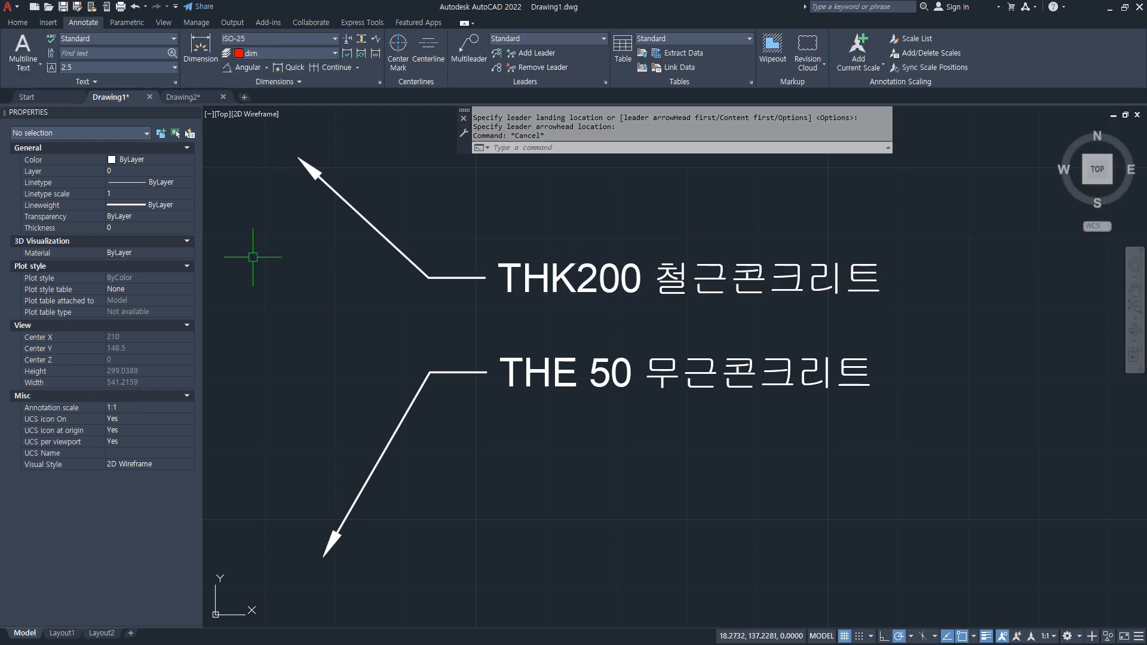
- Start a third multileader with the content-first option and define its text box above the "THK200 철근콘크리트" text
left_click(468, 49)
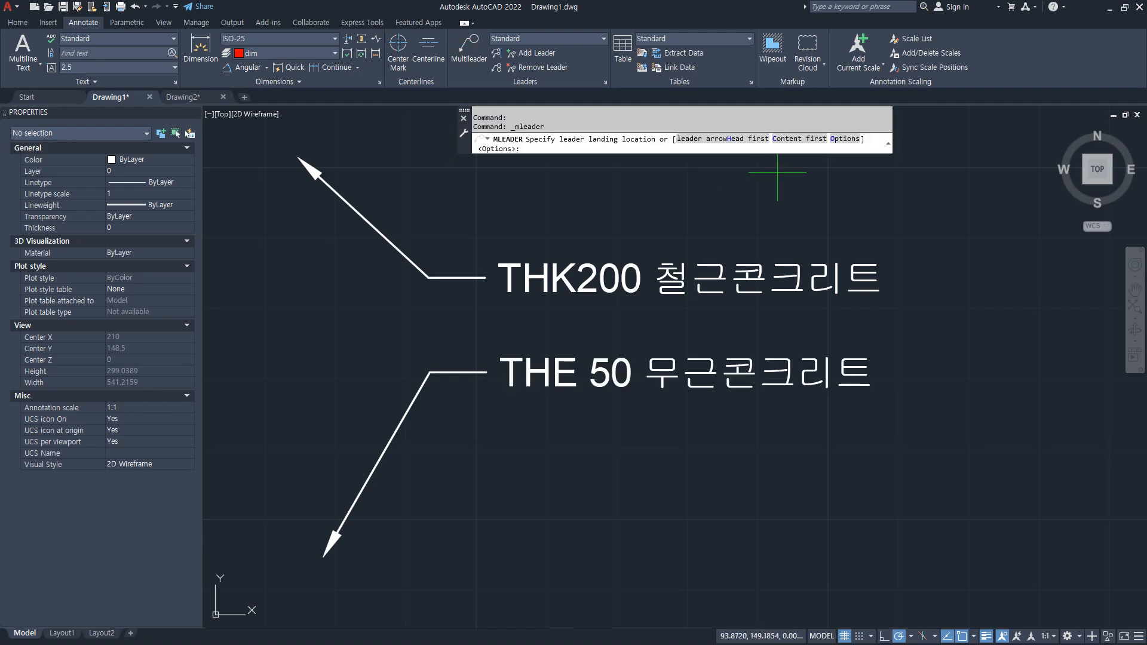
left_click(808, 140)
middle_click_drag(830, 332, 560, 451)
scroll(350, 320, "up", 2)
middle_click_drag(350, 320, 483, 371)
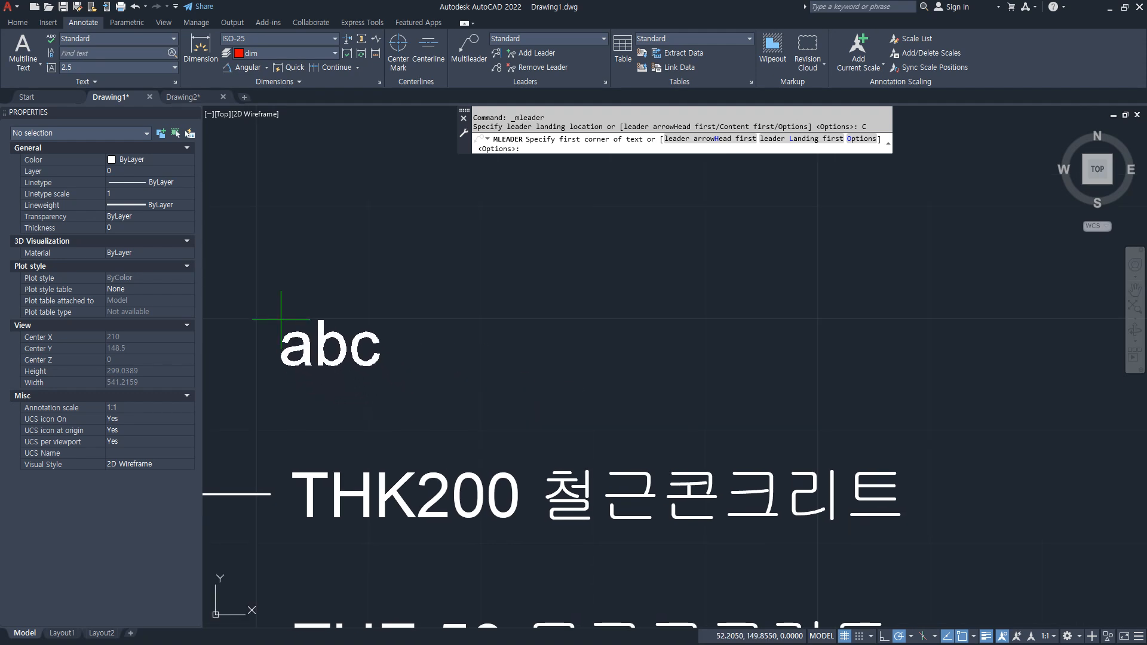
left_click(281, 320)
left_click(923, 412)
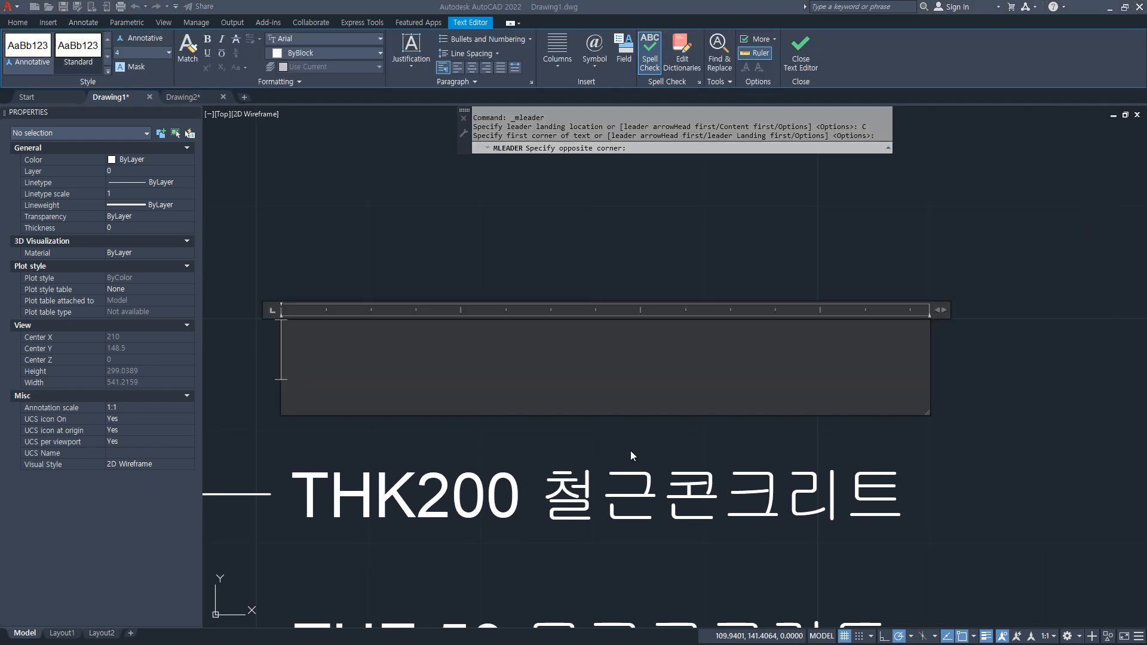
- Enter "THK200 철근콘크리트" as the third multileader's content and place its arrowhead up and to the left of its landing
type("THK")
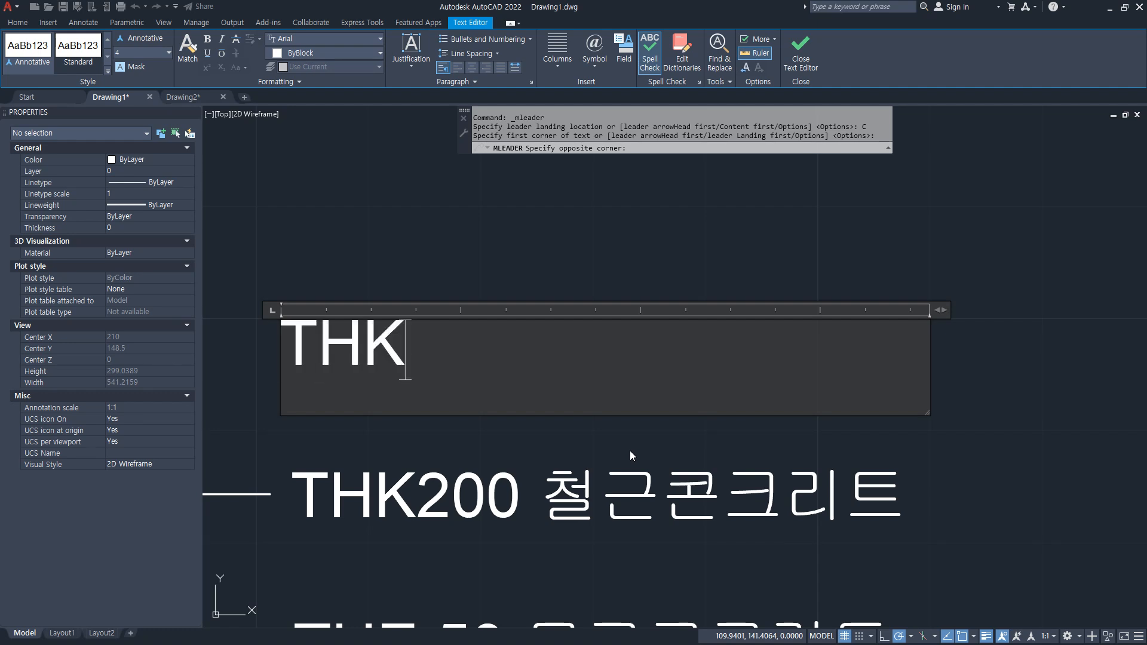
type("200 철")
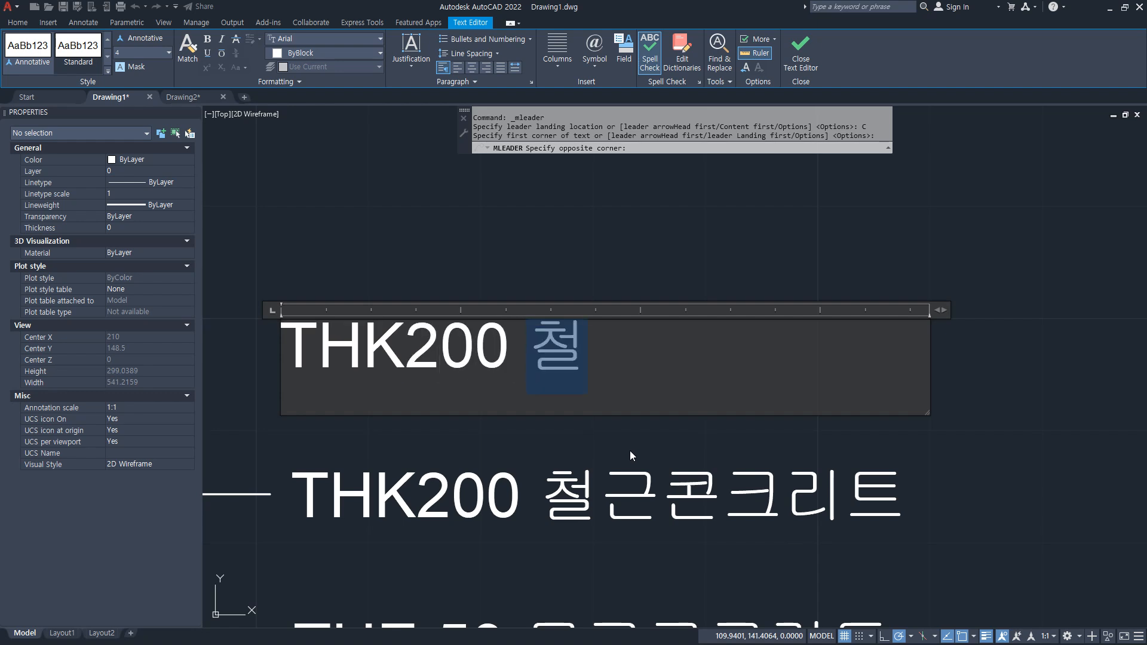
type("근콘크")
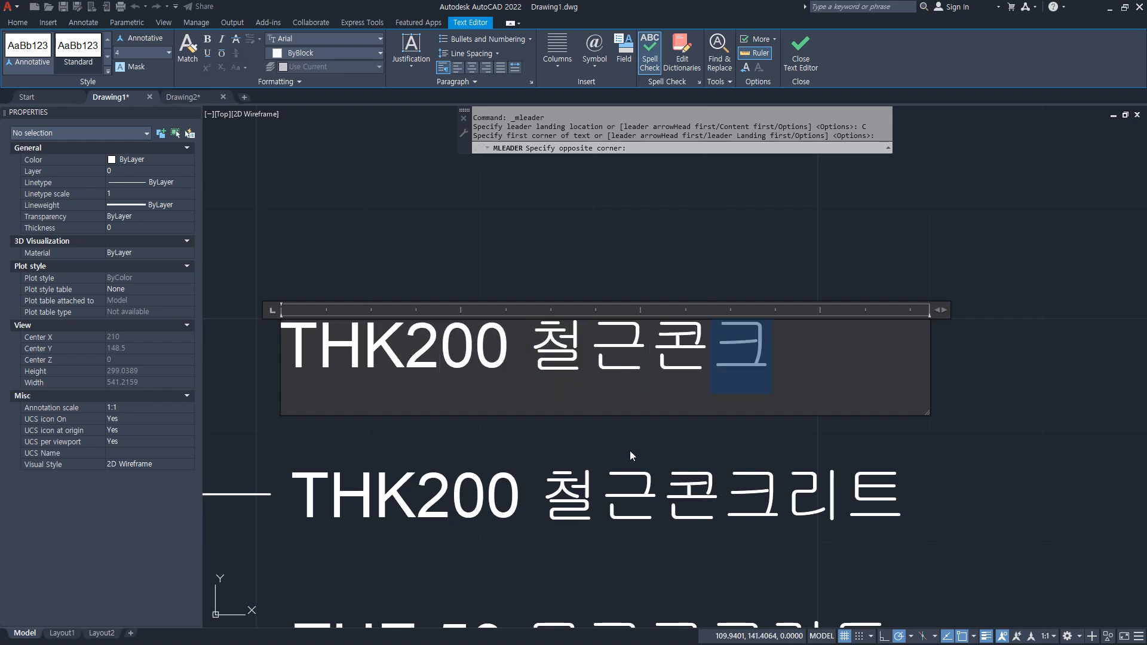
type("릳트")
left_click(629, 450)
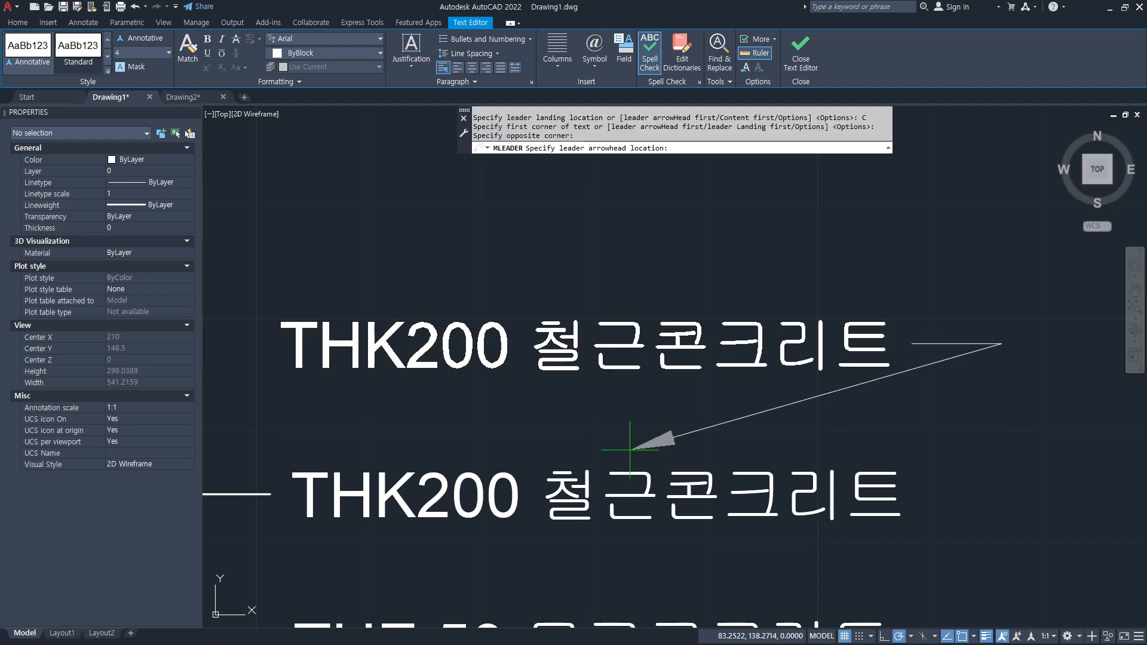
scroll(643, 402, "down", 5)
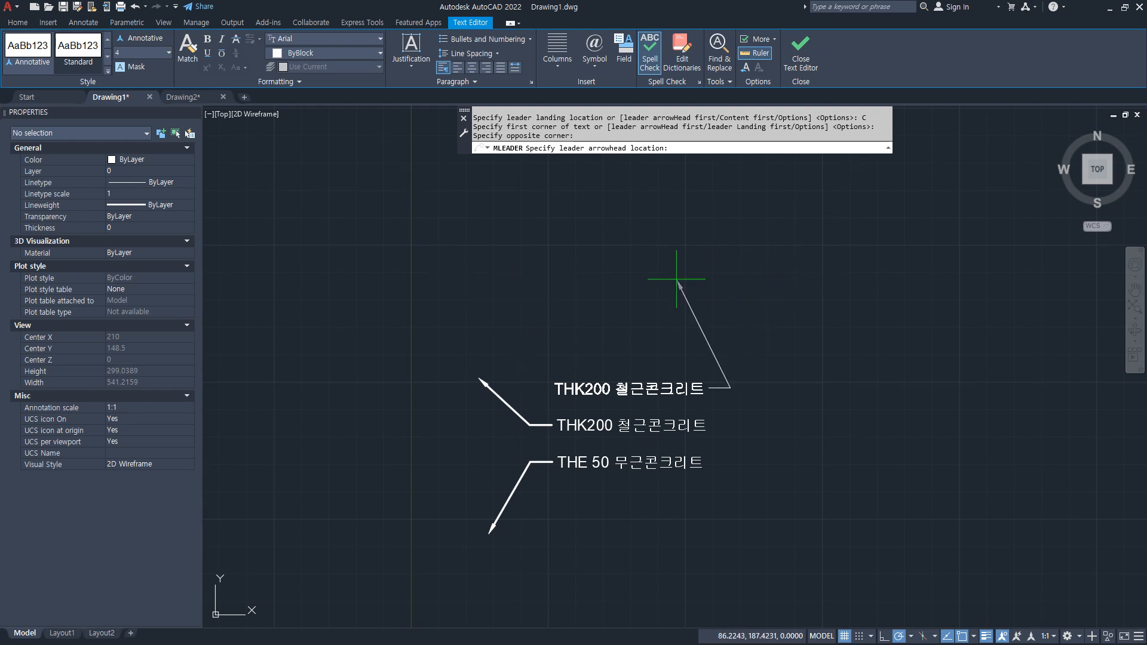
left_click(638, 285)
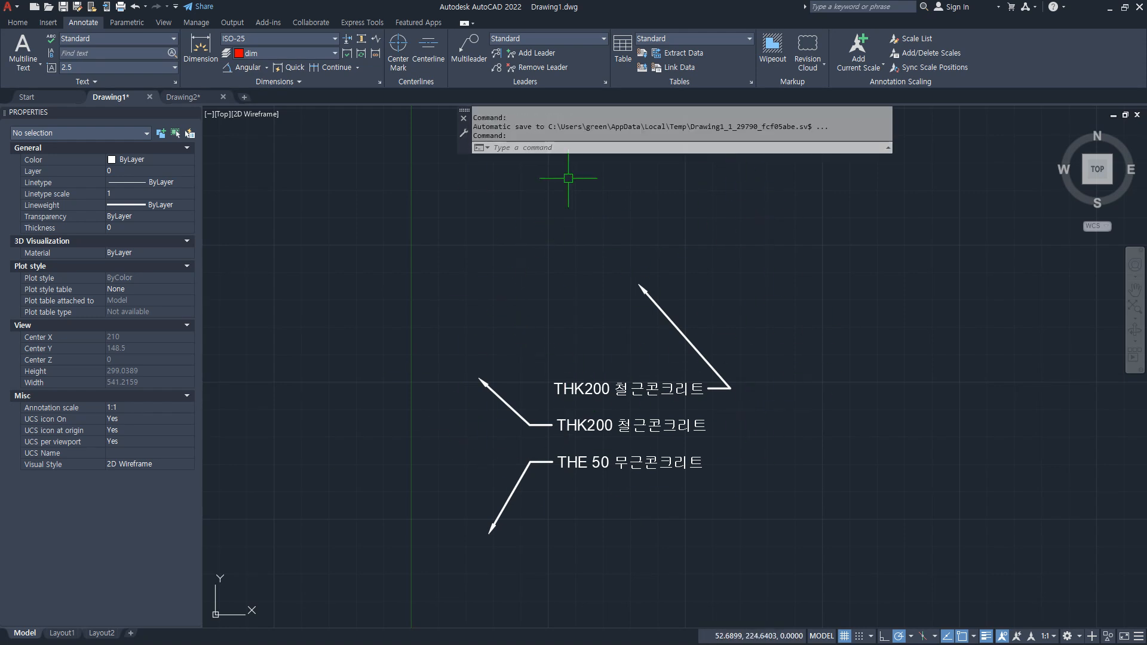
- Open the Standard multileader style for modification and change its multileader type to Block
left_click(469, 47)
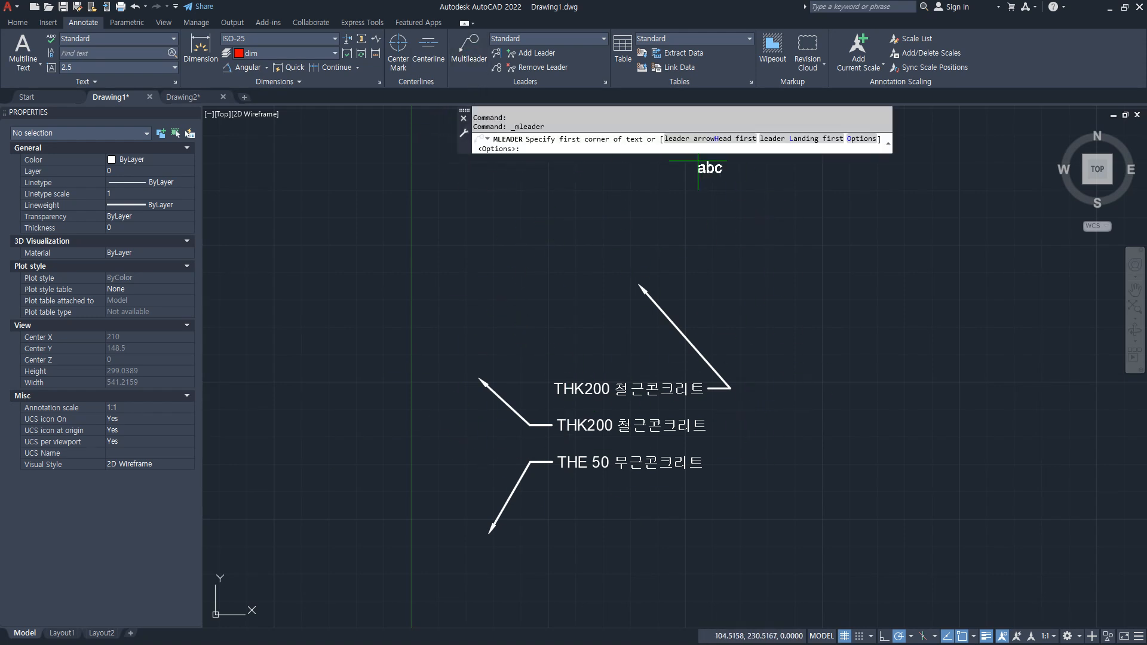
key("Escape")
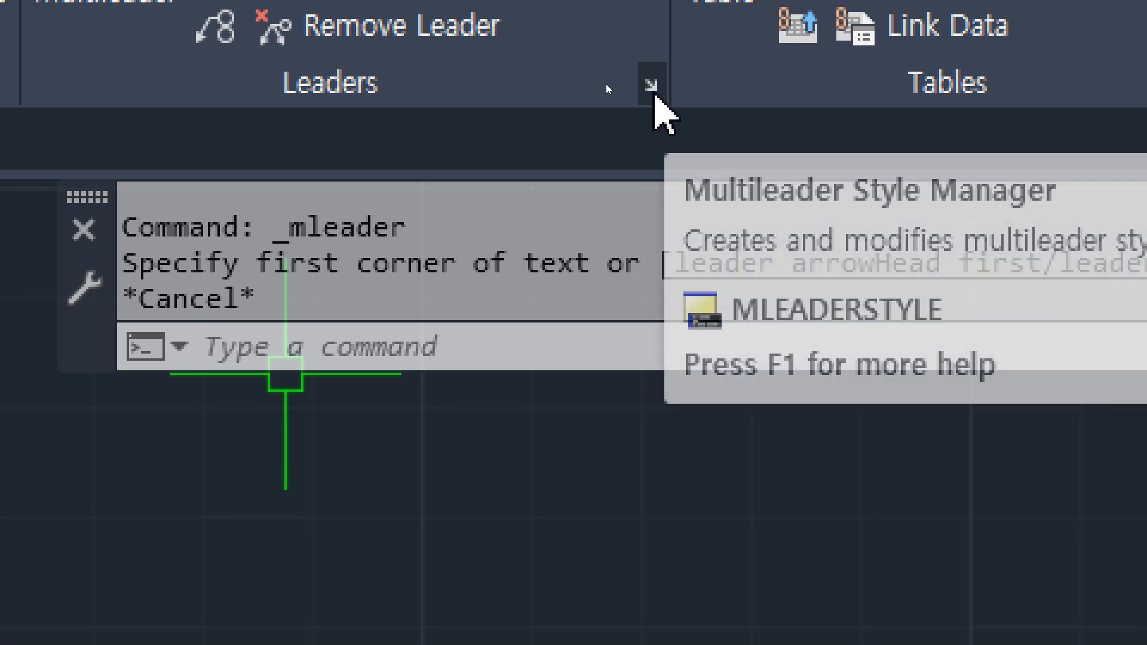
left_click(652, 87)
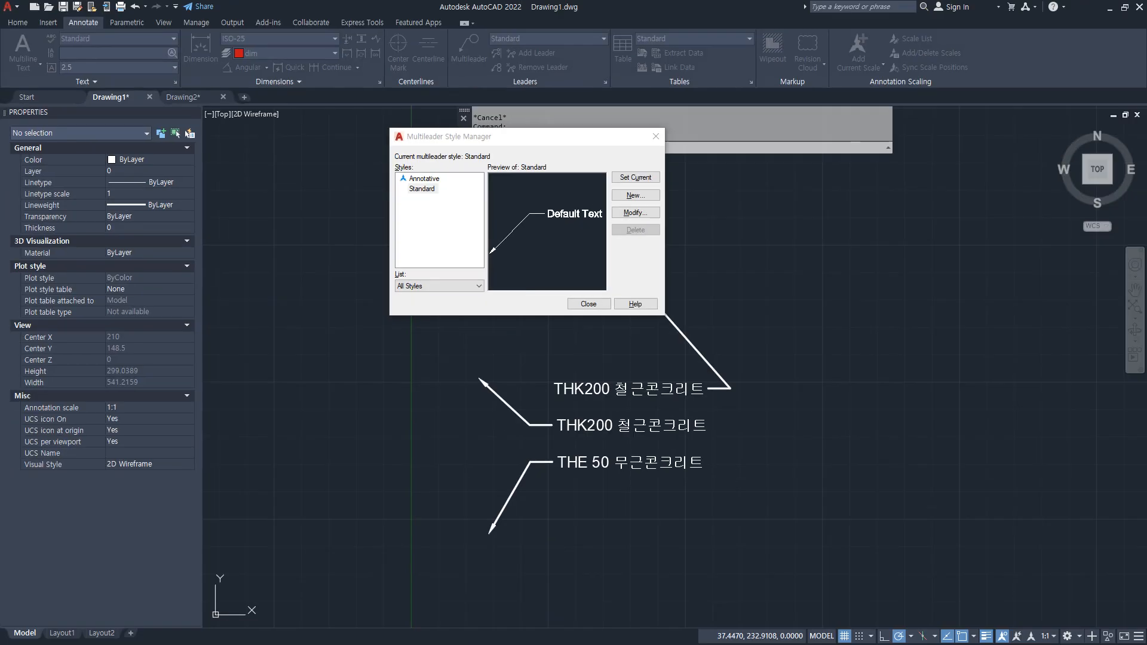
left_click(636, 212)
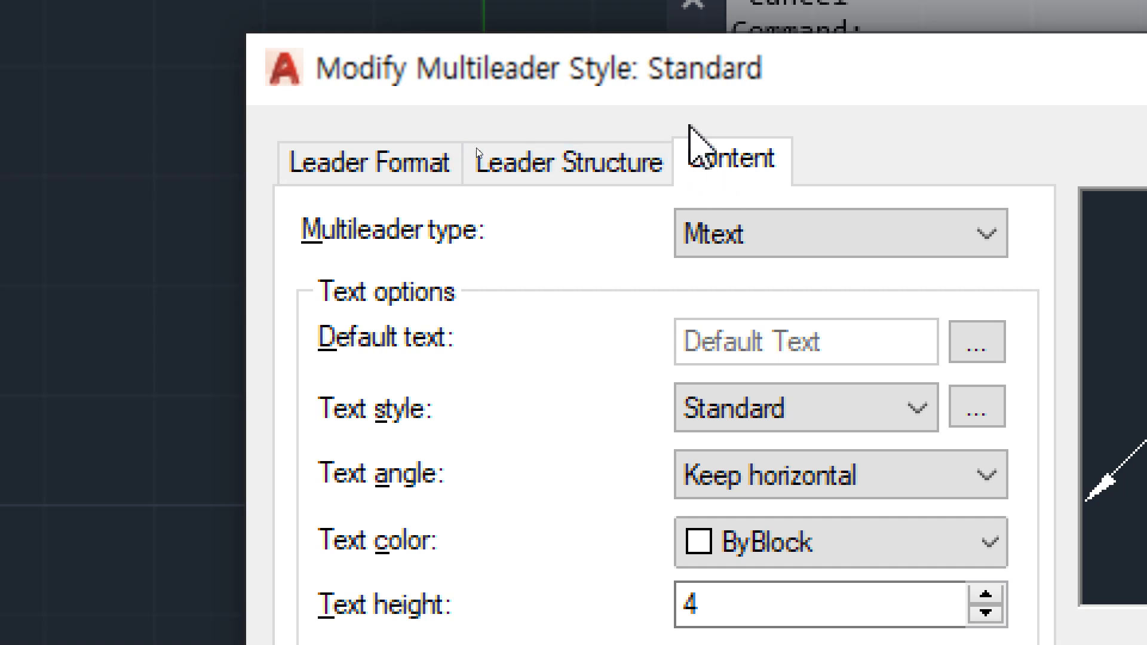
left_click(822, 214)
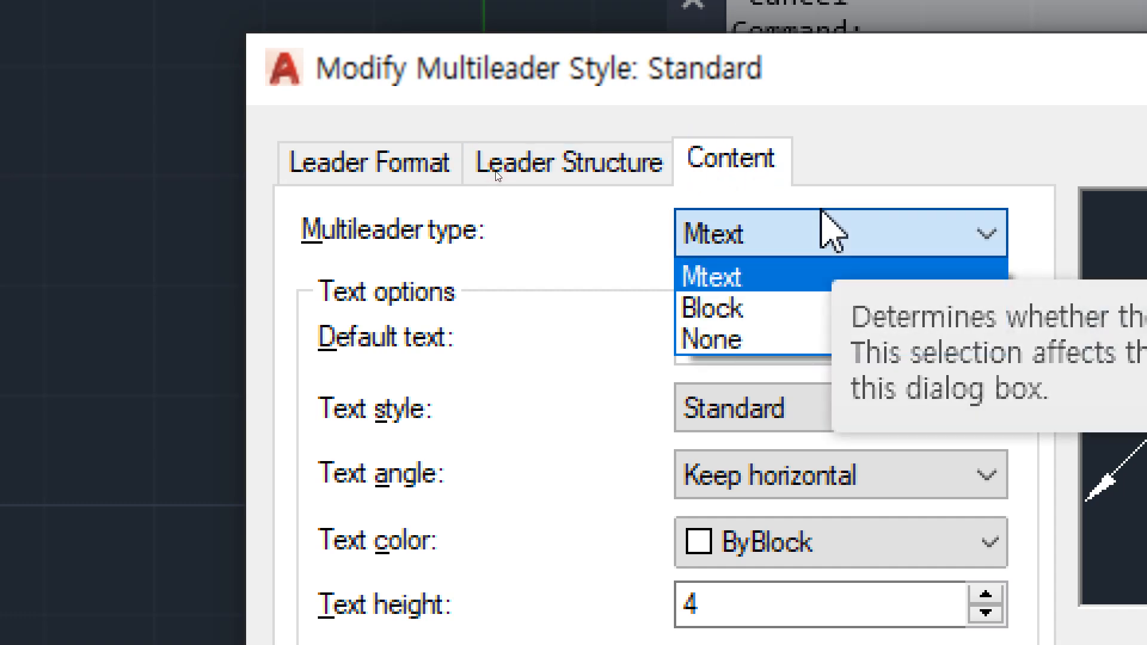
left_click(798, 309)
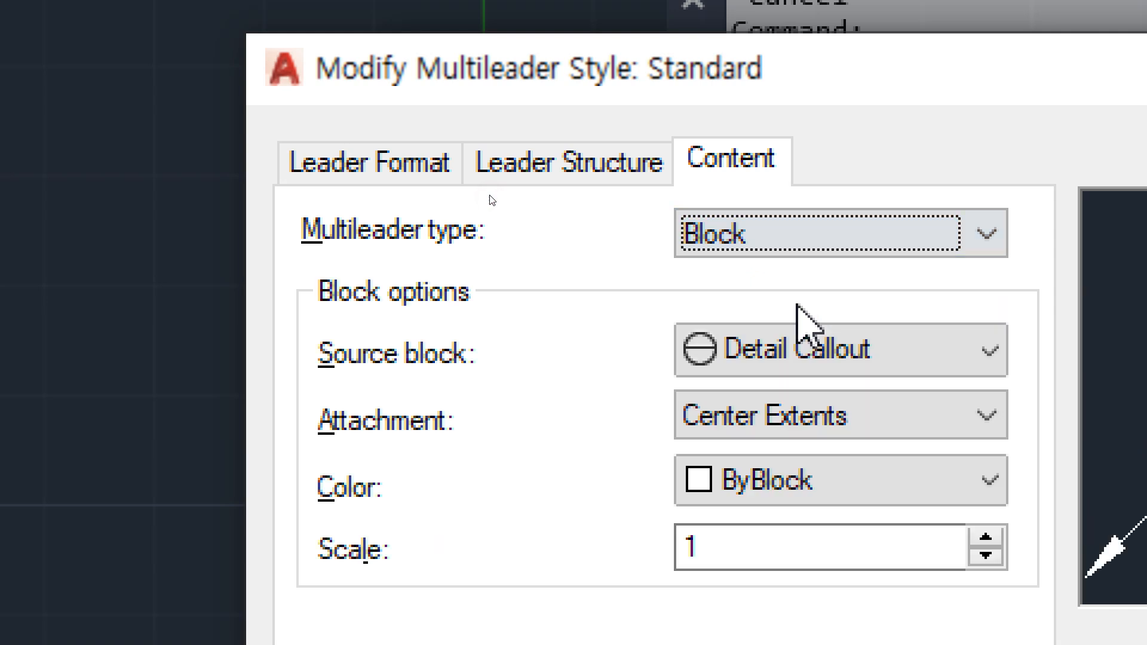
- Look over the available source blocks, keep Detail Callout, and change the Standard style's multileader type back to Mtext
left_click(946, 357)
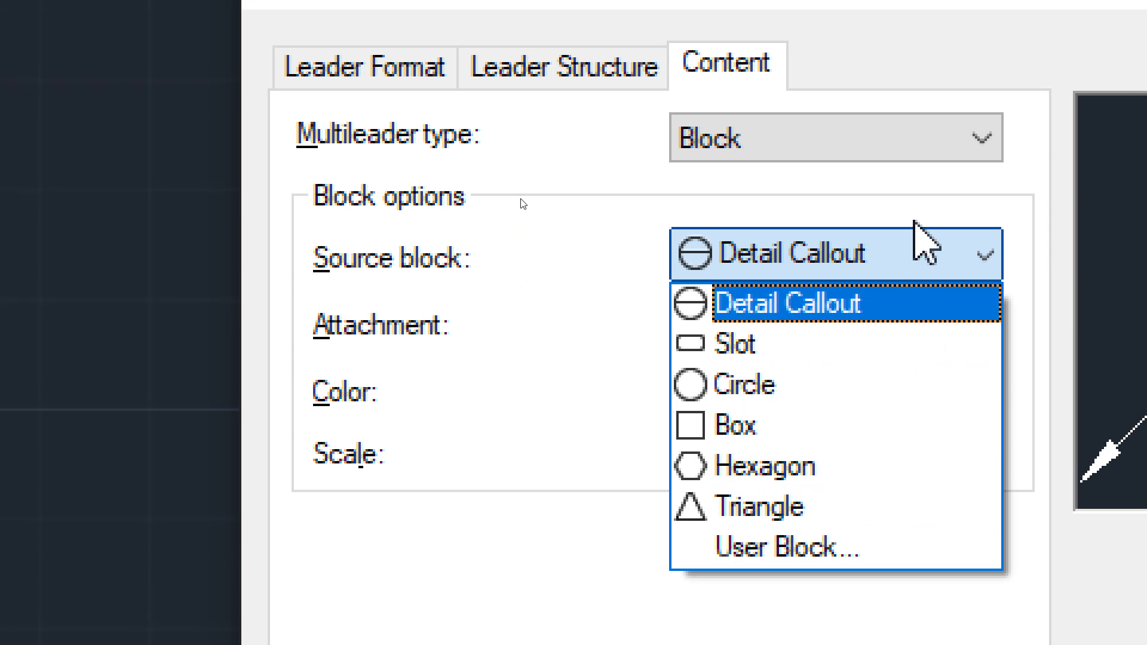
left_click(913, 201)
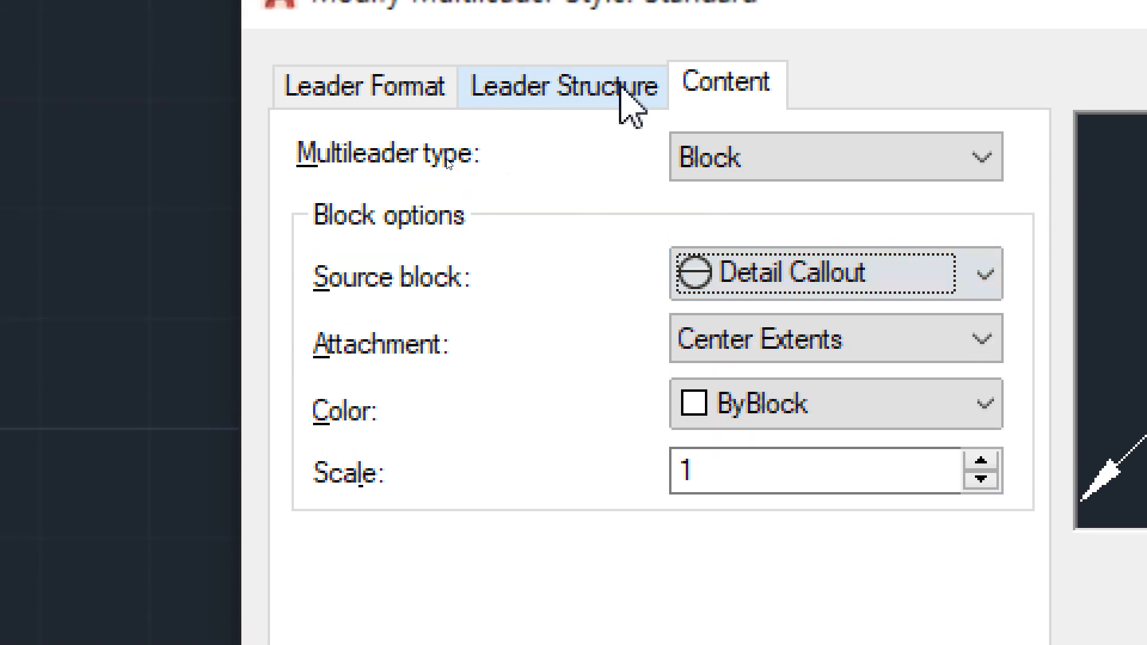
left_click(815, 170)
left_click(801, 197)
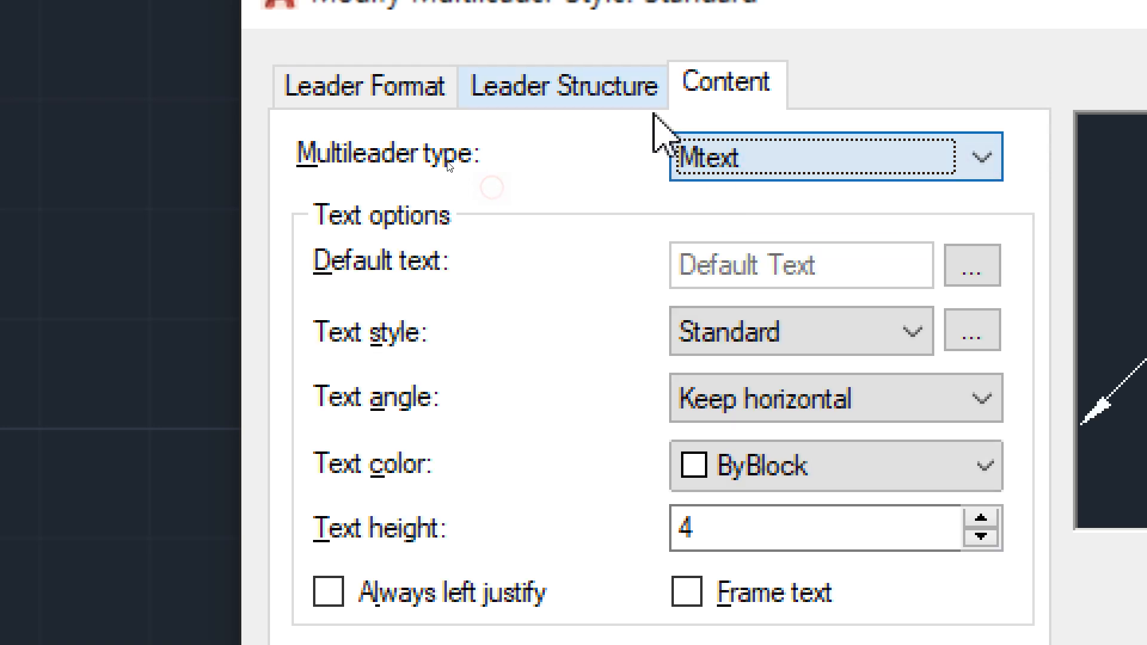
- Set the Standard style's maximum leader points to 4 in its leader structure settings
left_click(555, 97)
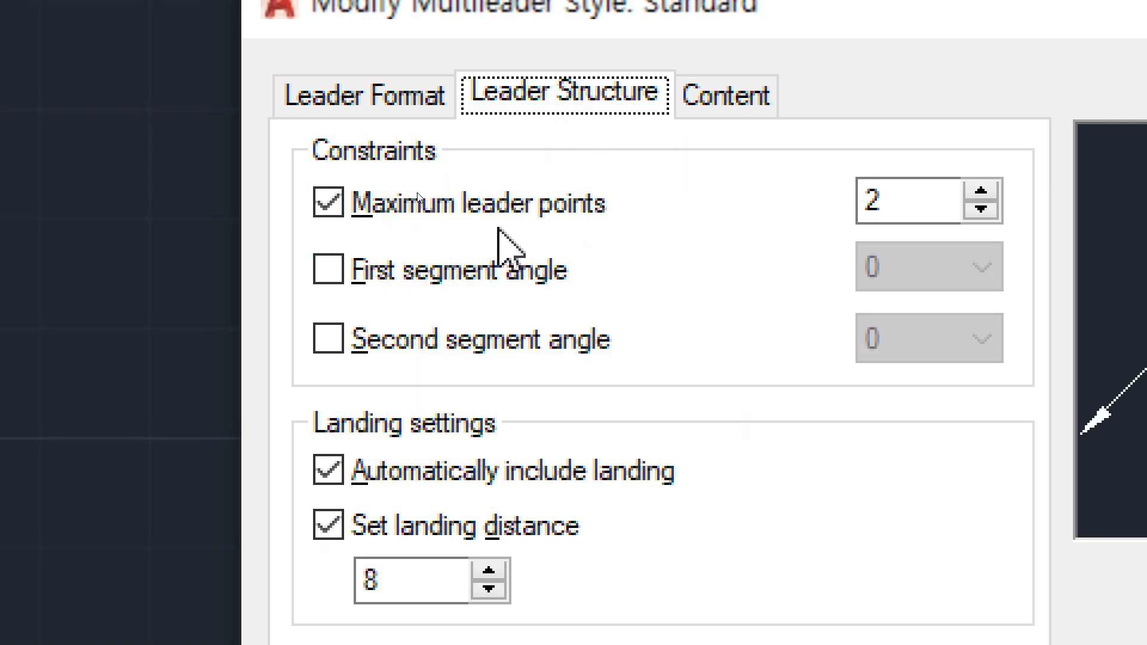
left_click(908, 214)
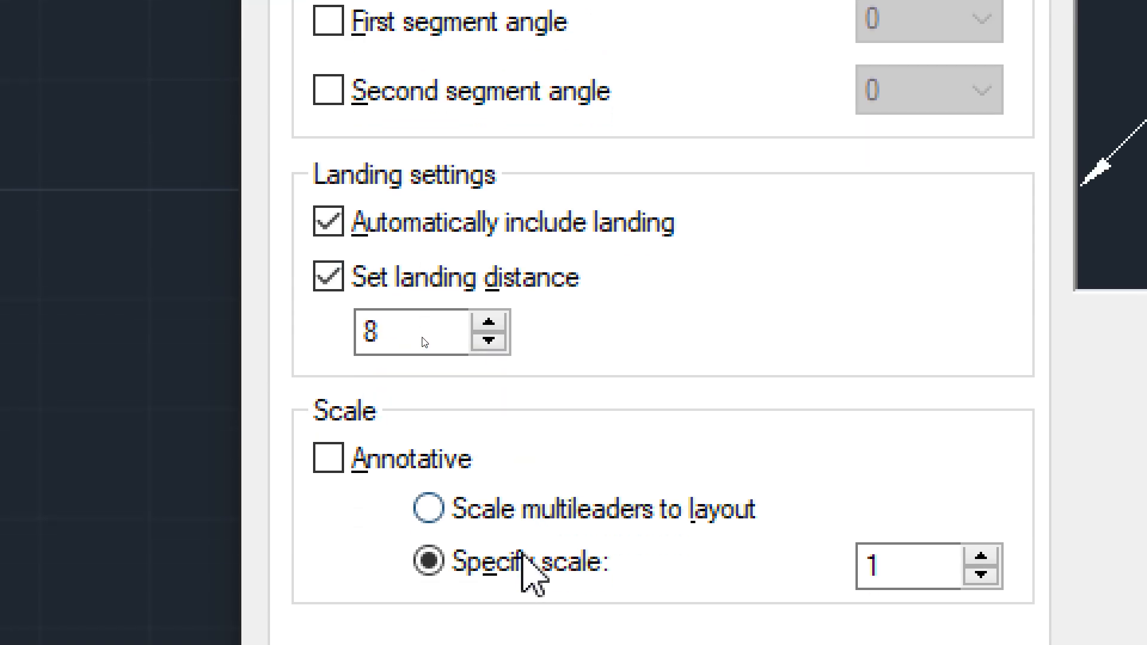
left_click_drag(914, 482, 832, 489)
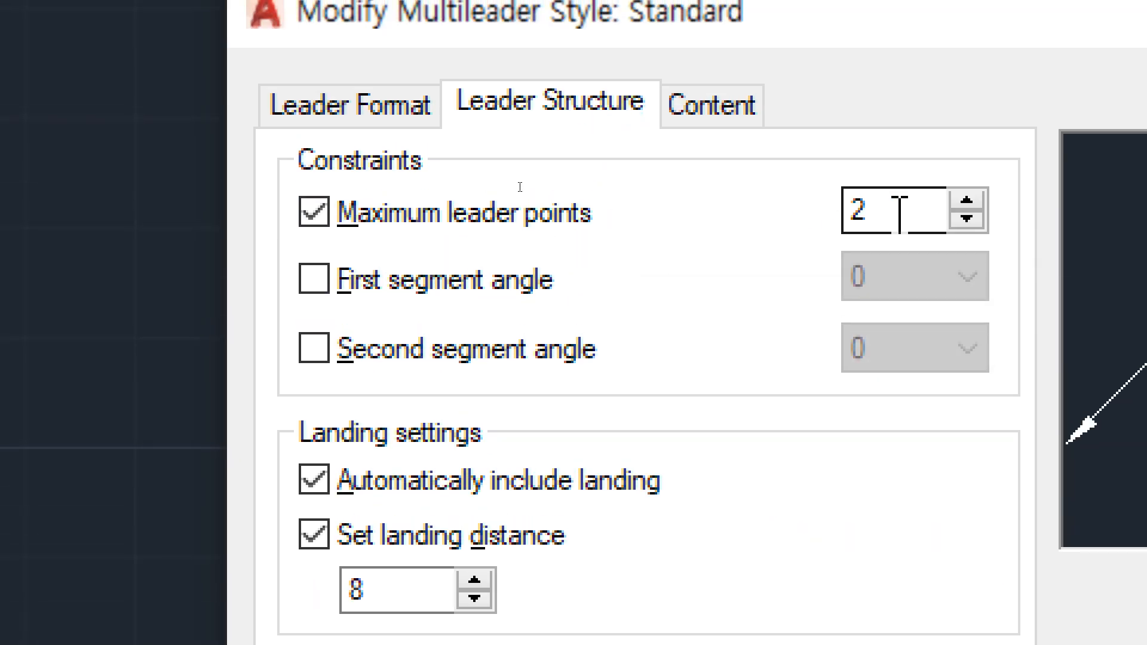
double_click(900, 210)
type("4")
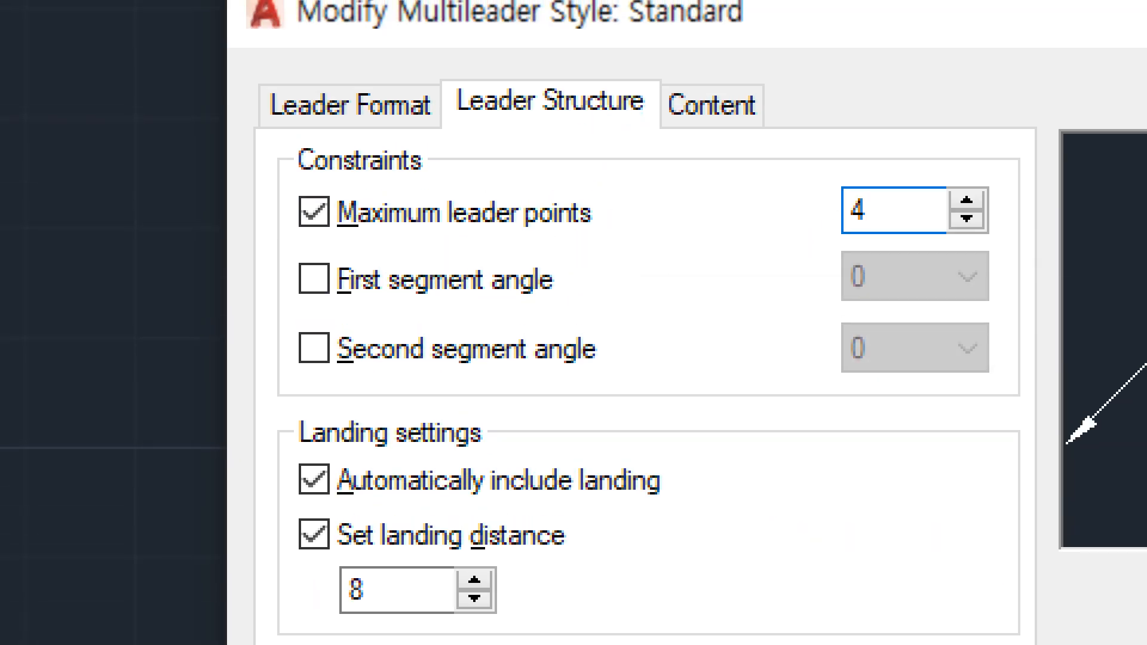
- Set the leader type to Spline and the arrowhead to a Dot symbol with size 2.5
left_click(381, 108)
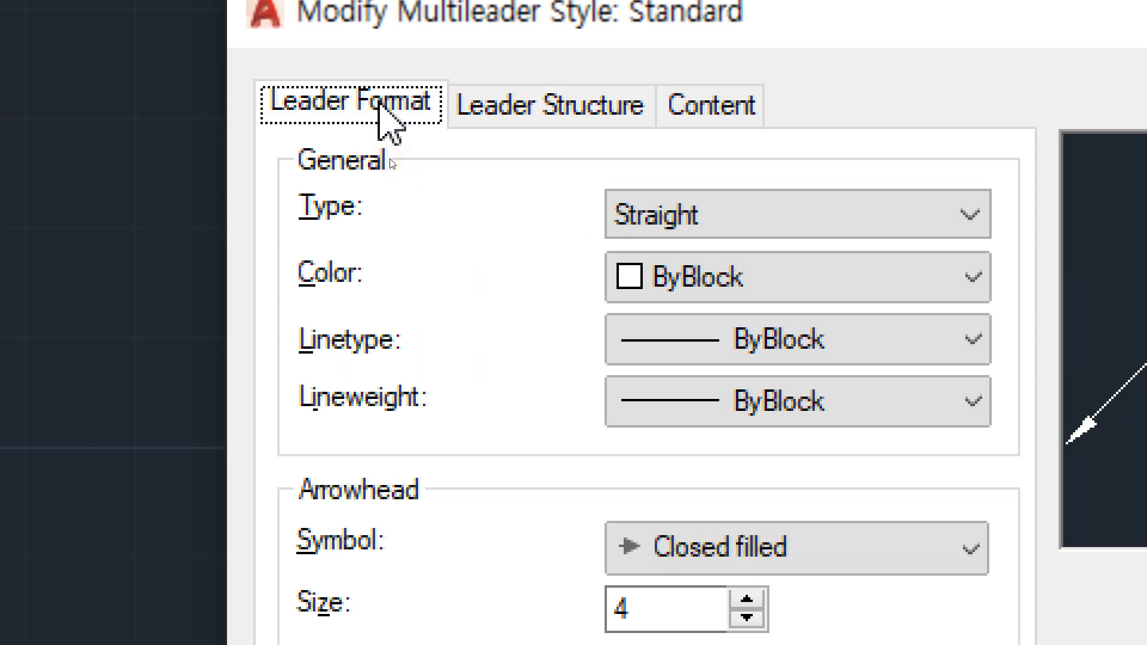
left_click(771, 216)
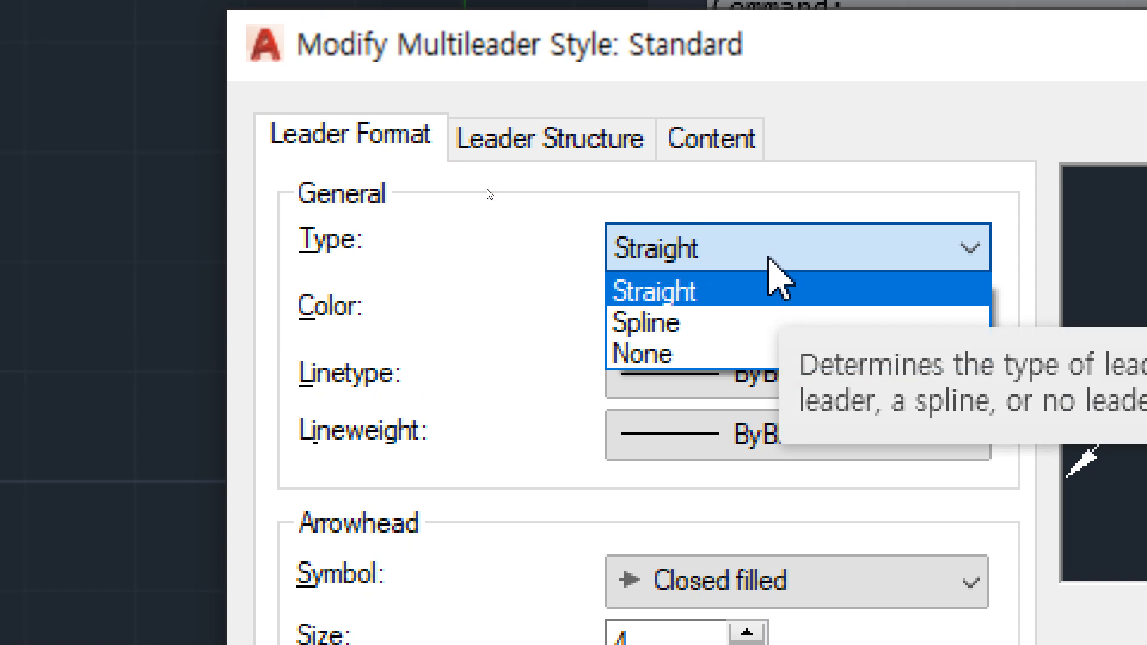
left_click(763, 325)
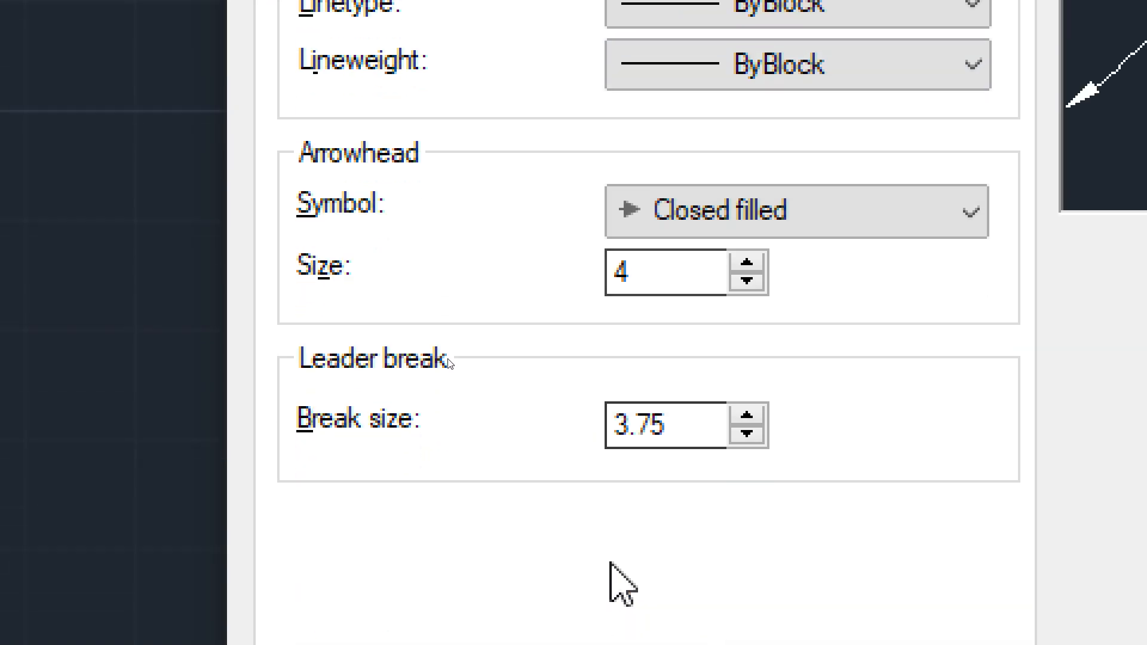
left_click(828, 602)
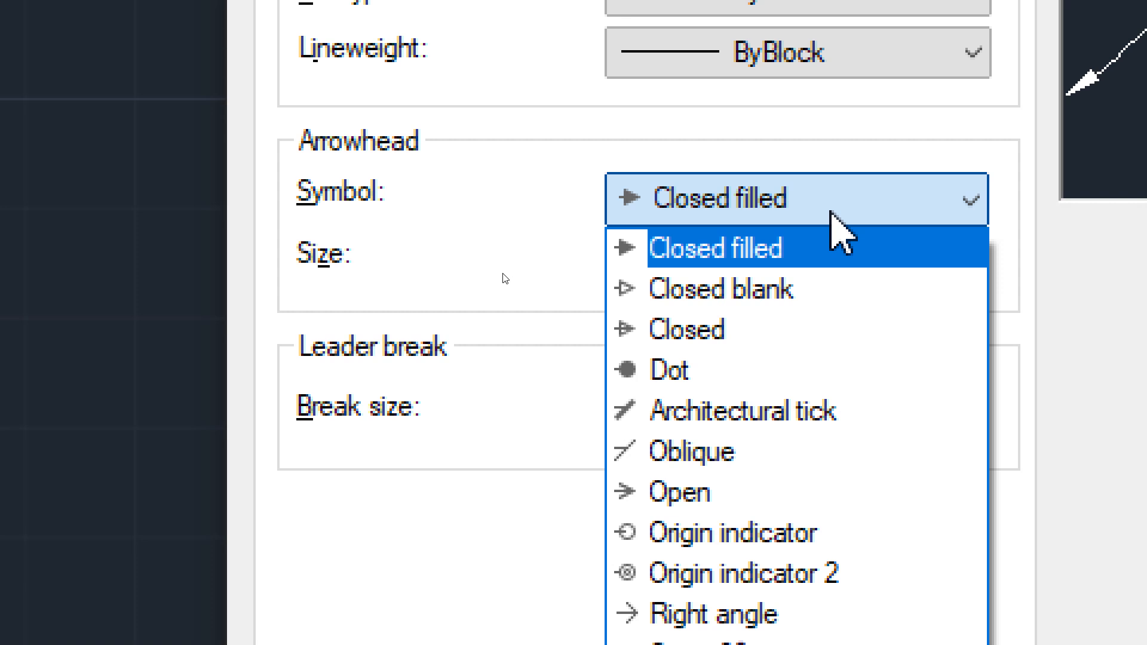
left_click(728, 381)
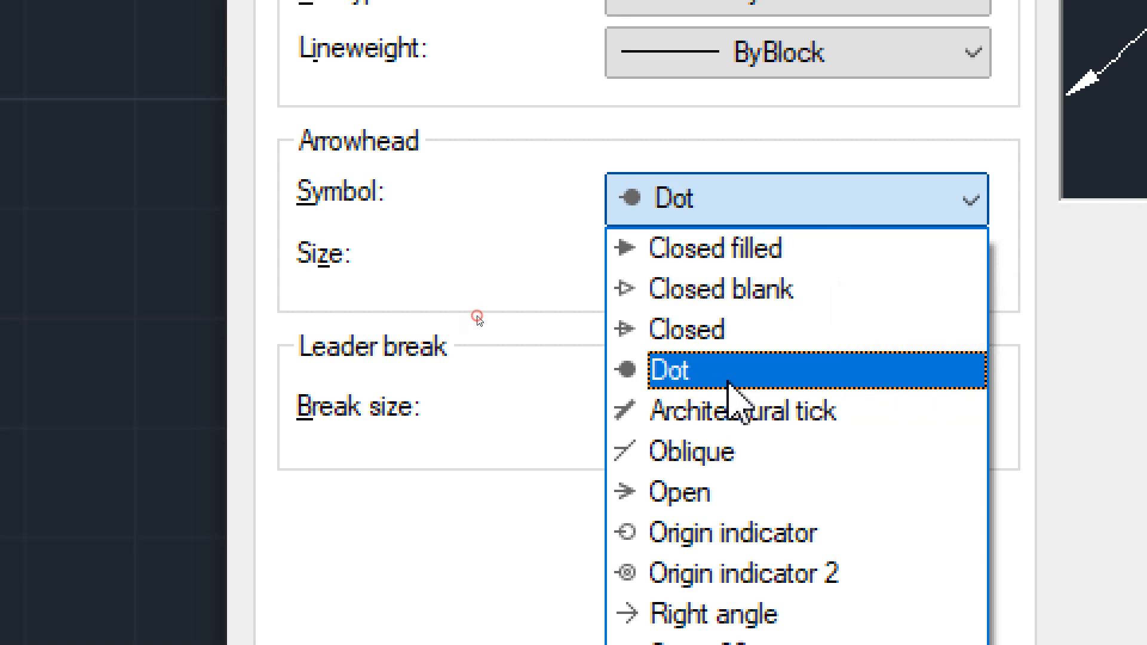
left_click(657, 261)
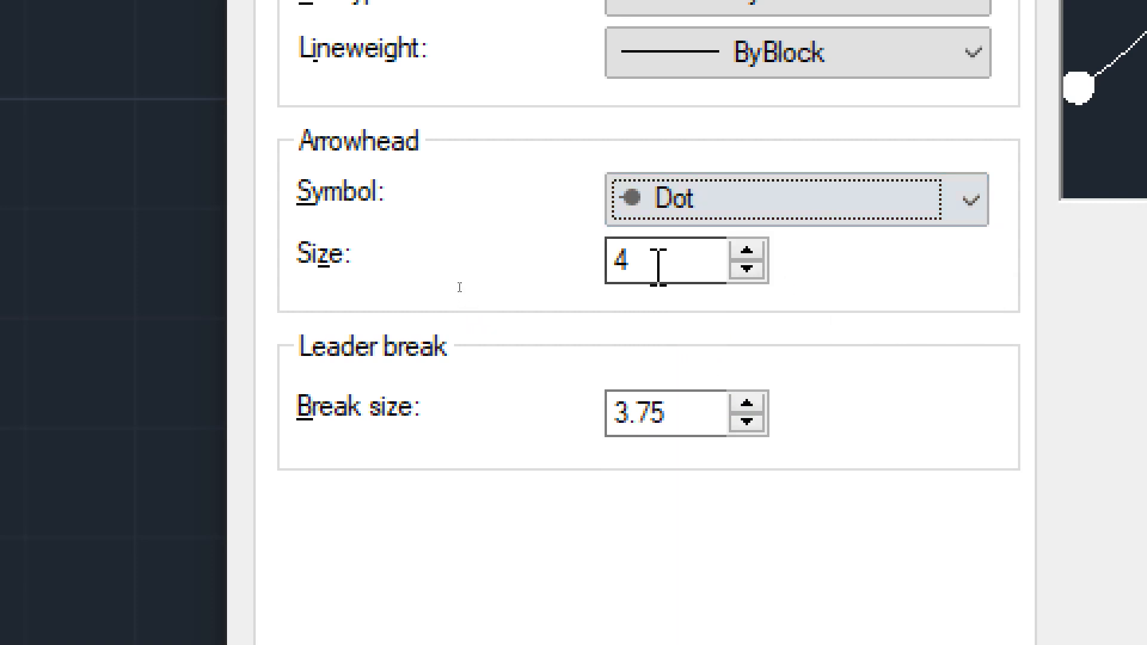
key("BackSpace")
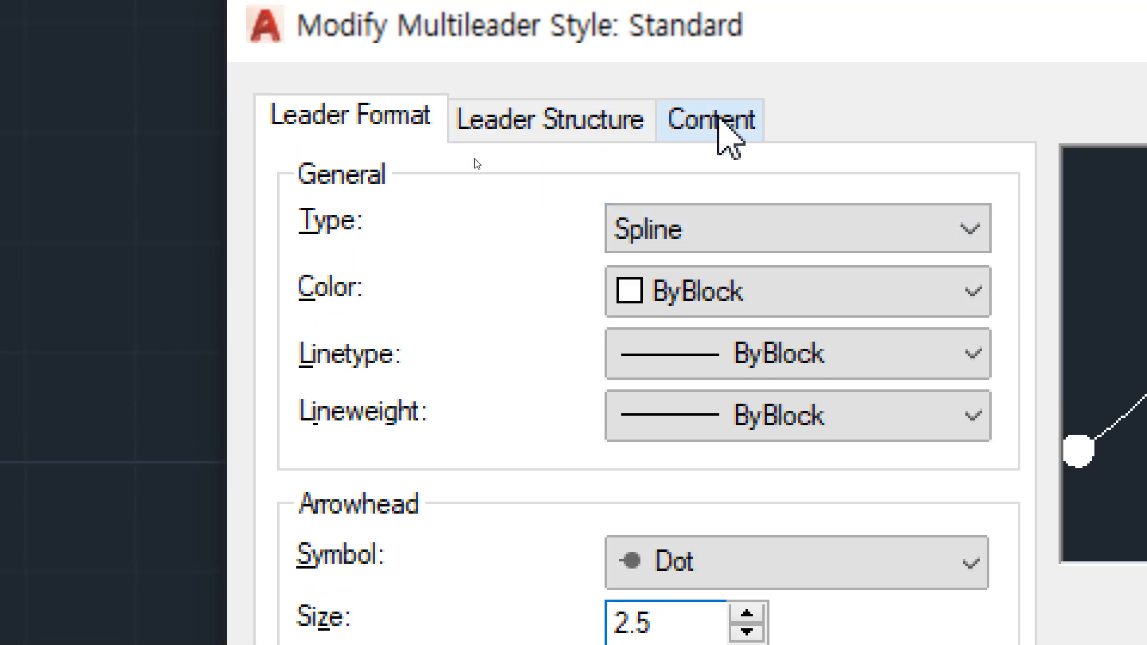
- Set the style's text height to 2.5, accept the modified Standard style and close the style manager
left_click(725, 129)
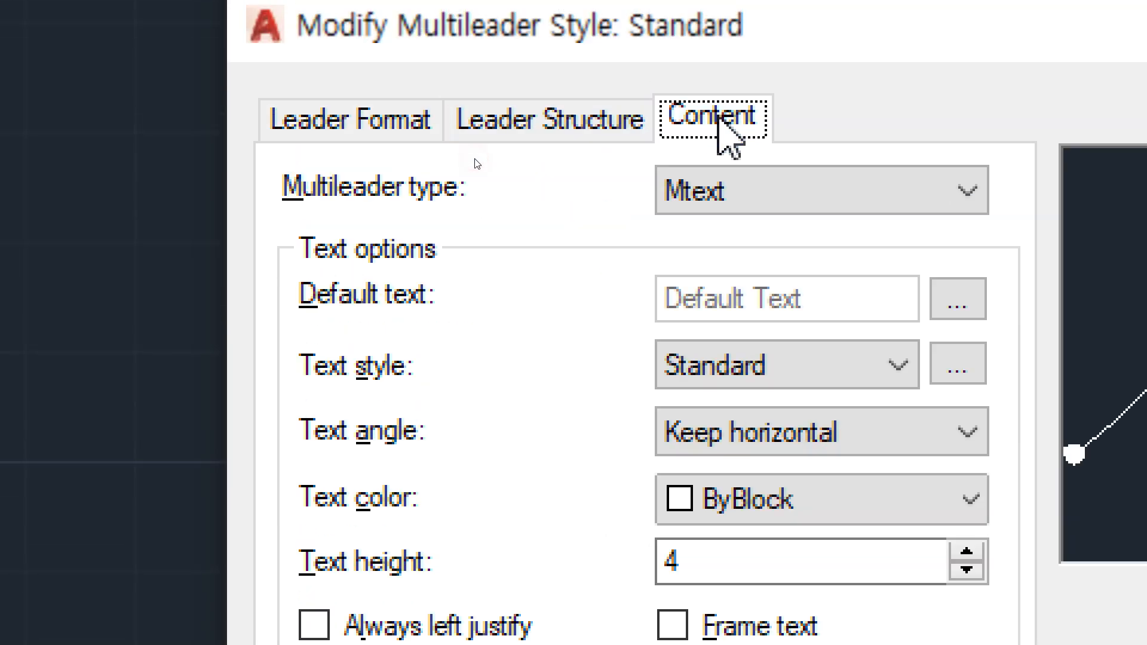
double_click(750, 558)
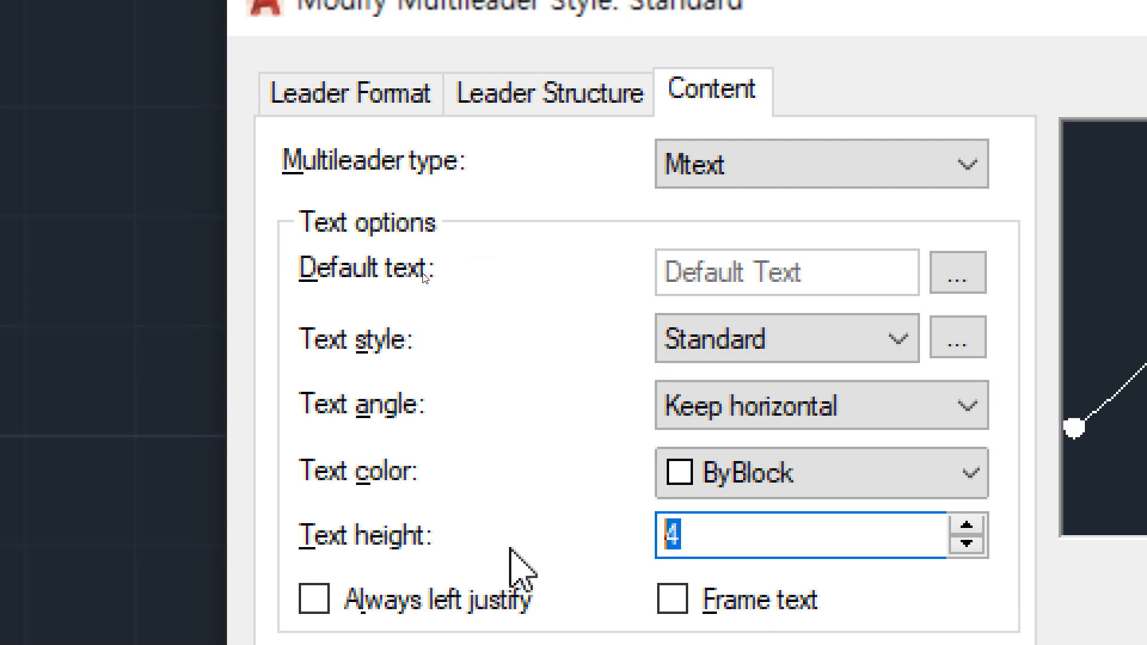
type("2.5")
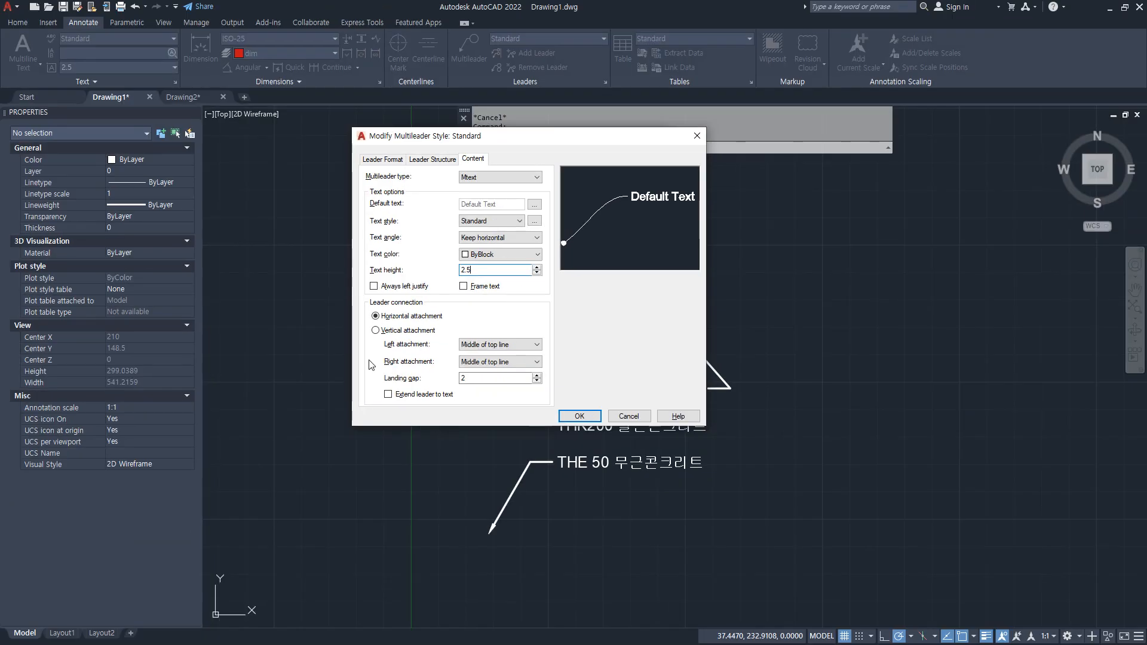
left_click(578, 410)
left_click(597, 306)
middle_click_drag(895, 301, 686, 285)
left_click(477, 66)
left_click(517, 328)
key("Escape")
- Draw a wavy four-point spline multileader with the arrowhead-first option in the empty area beside the existing leaders
key("Return")
left_click(696, 135)
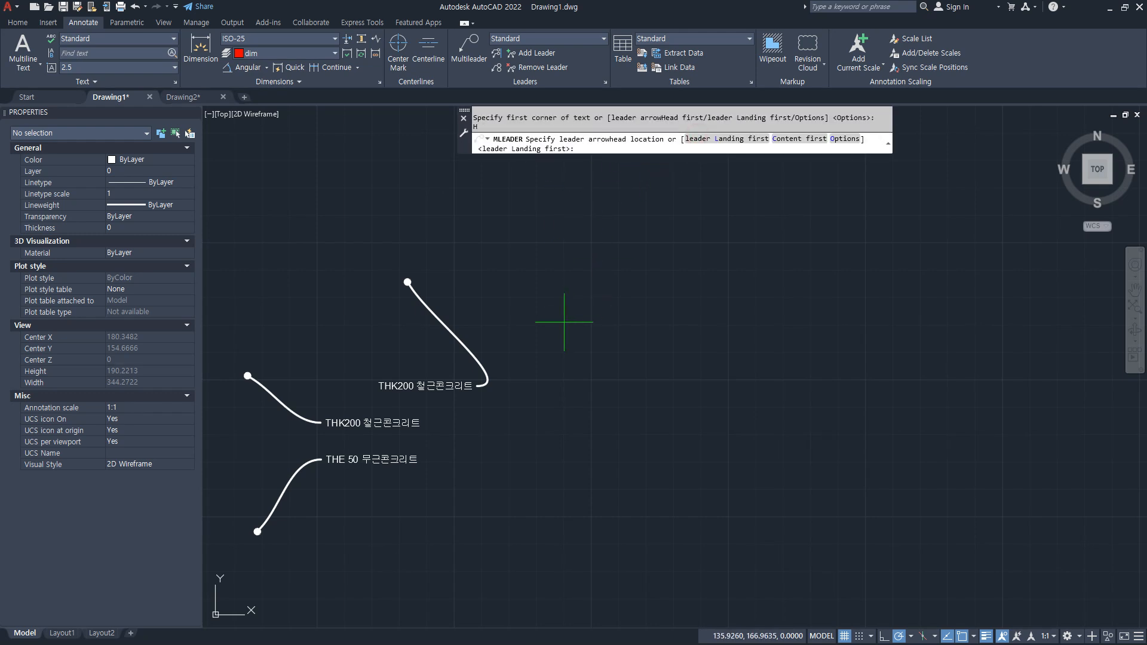
scroll(510, 371, "up", 4)
left_click(507, 370)
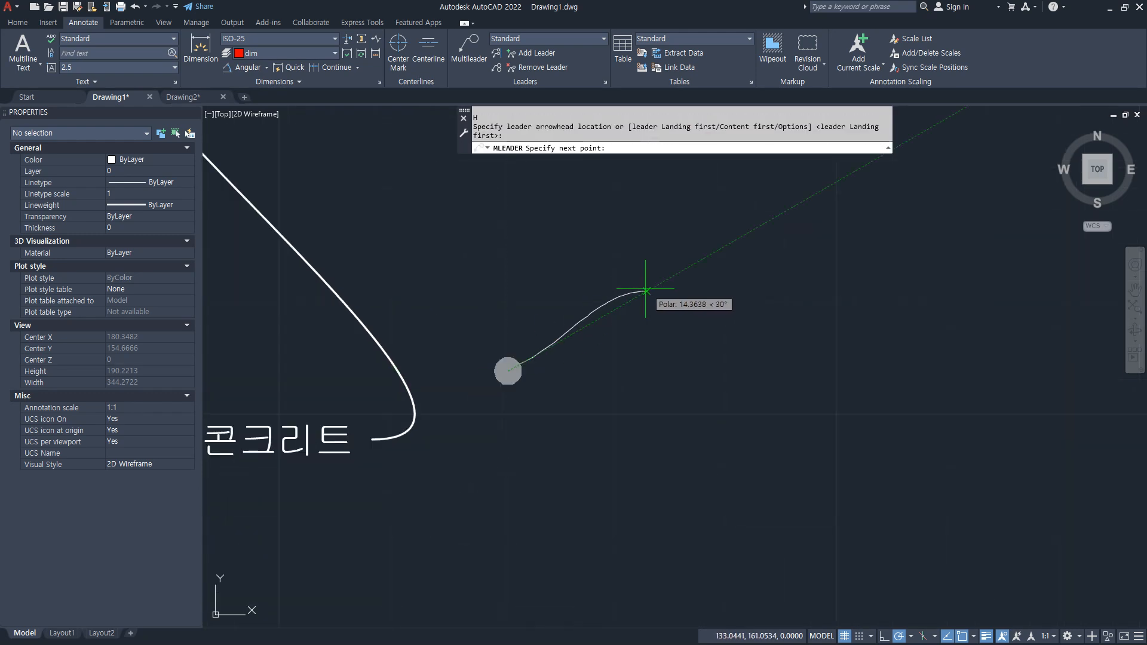
left_click(689, 257)
left_click(776, 357)
left_click(923, 249)
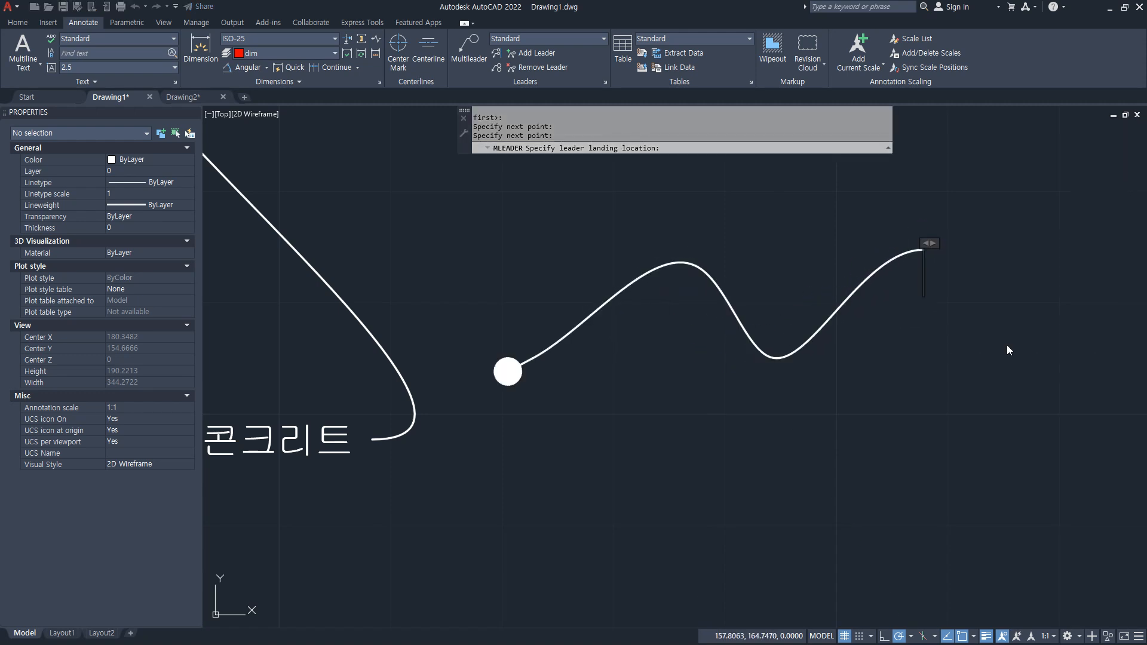
- Enter "지시선 화살표" as the wavy multileader's text and close the text editing
type("지시선 화")
type("살표")
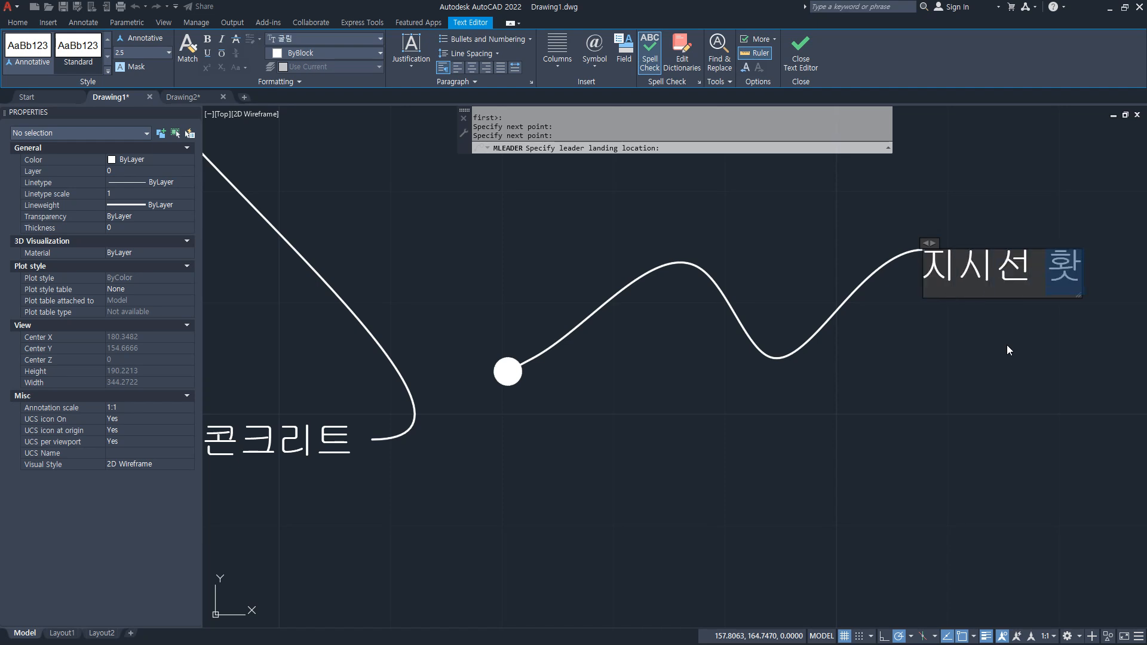
left_click(1005, 346)
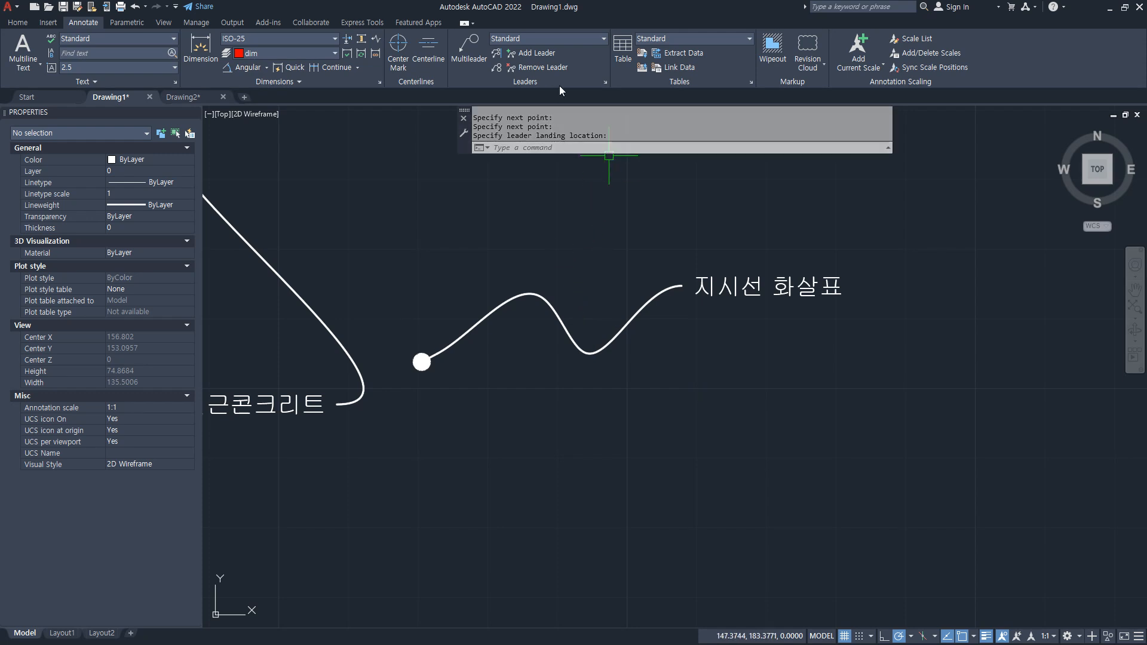
- Reopen the Standard multileader style for modification and set its content to a Block with the Circle source block
left_click(605, 83)
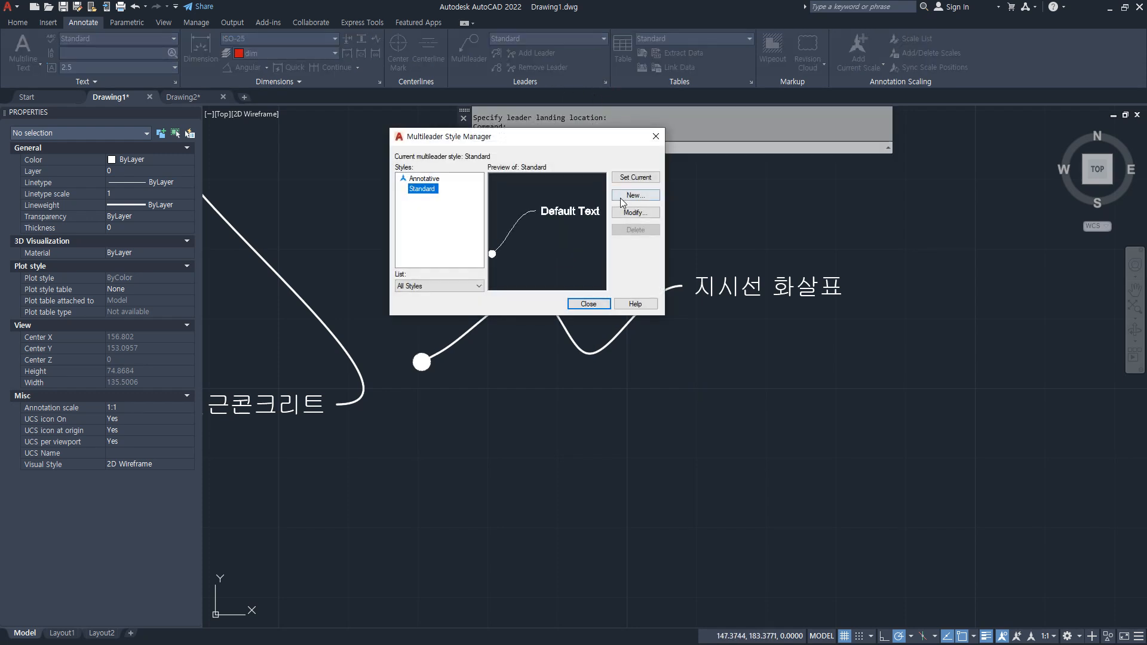
left_click(635, 212)
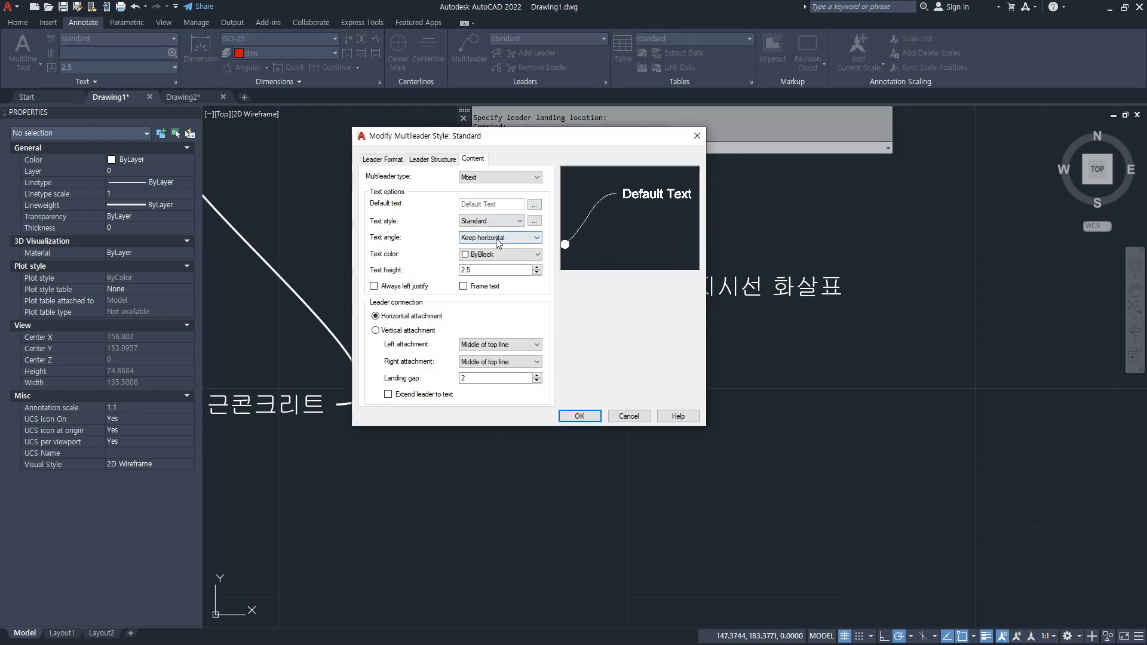
left_click(505, 177)
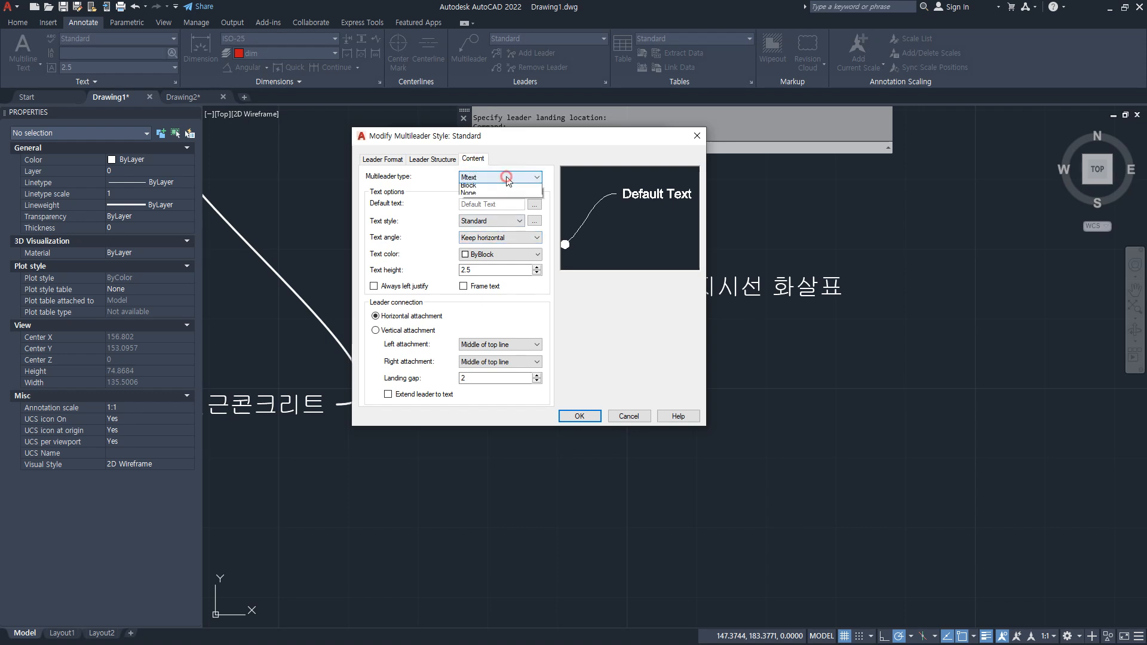
left_click(500, 195)
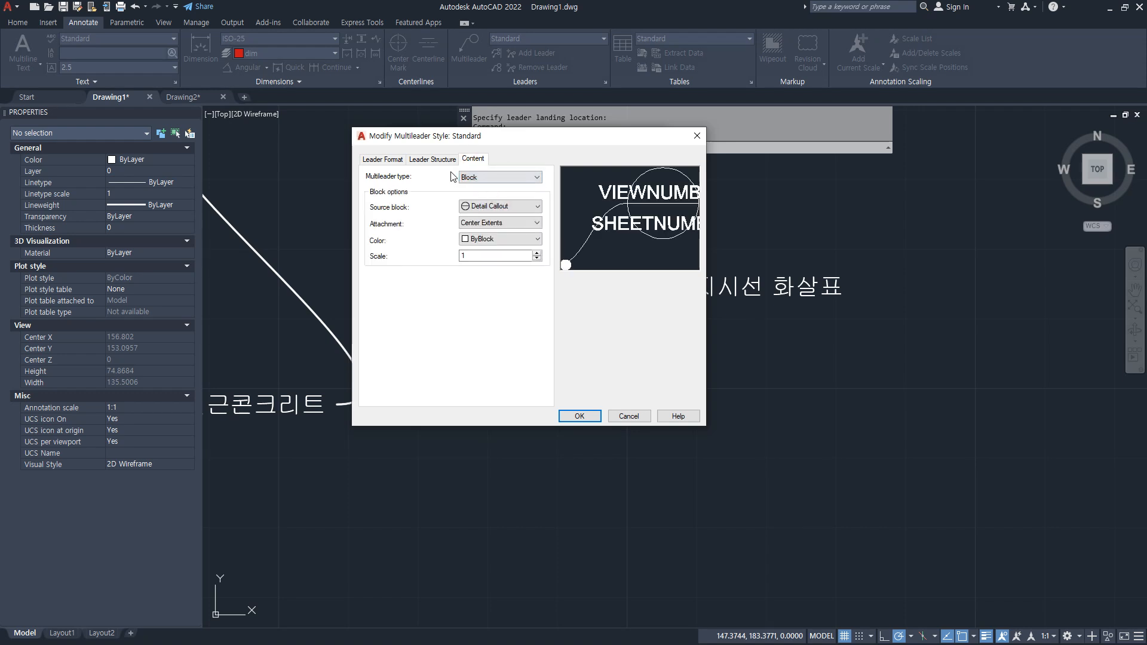
left_click(502, 206)
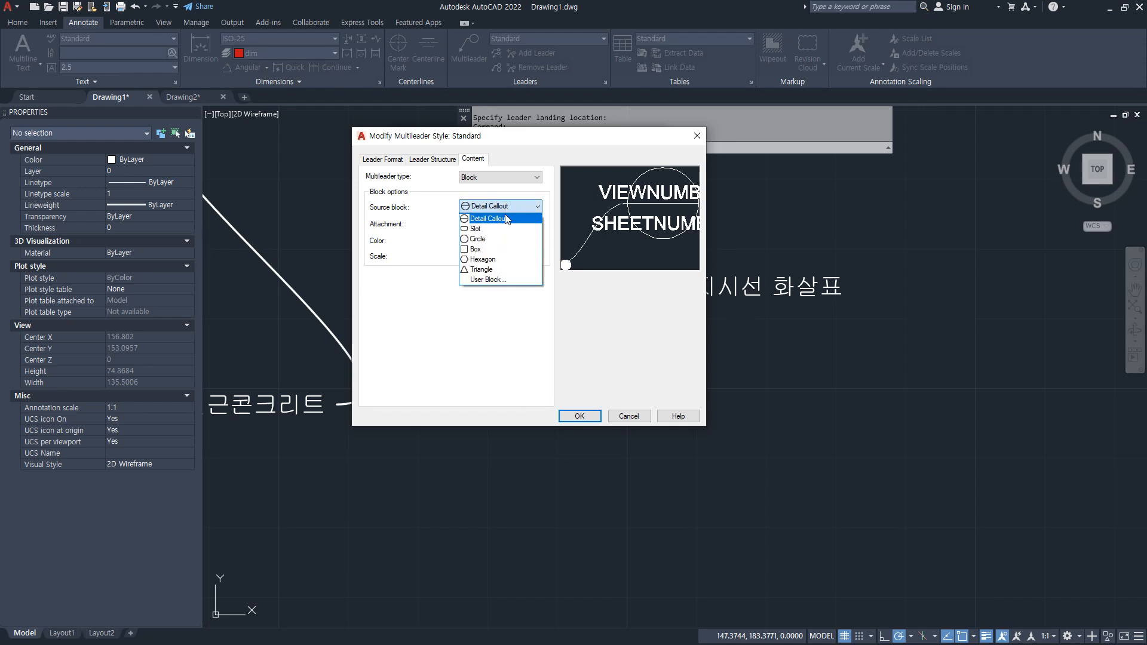
left_click(500, 236)
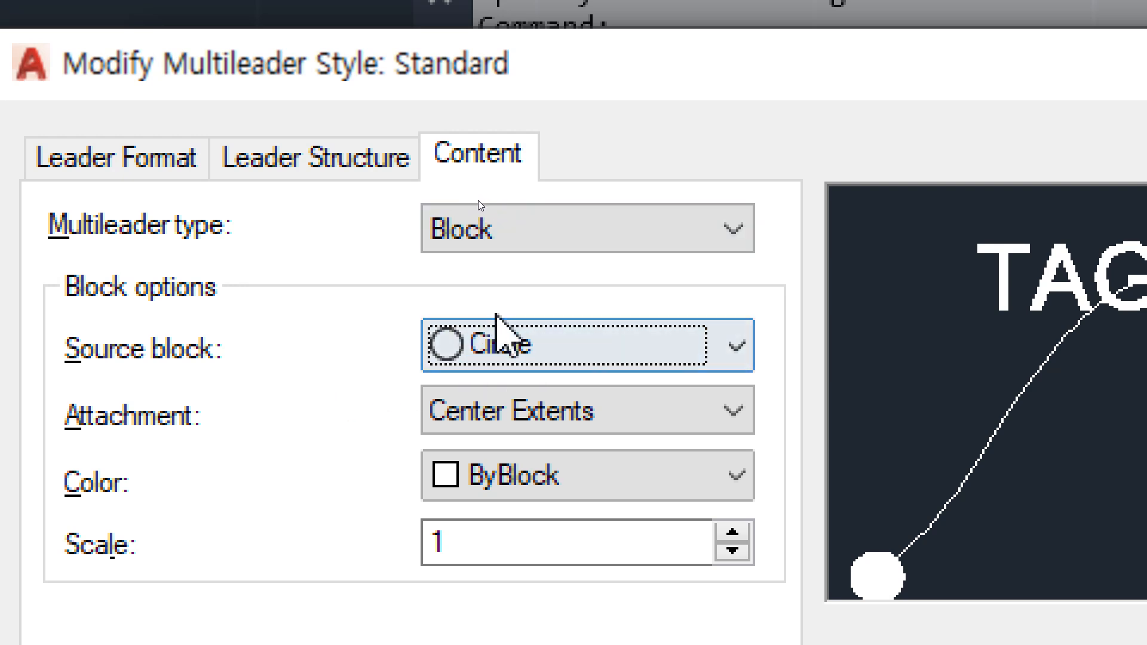
- Set the maximum leader points to 2 and the leader type to Straight, then accept the style and close the manager
left_click(245, 168)
double_click(655, 260)
type("2")
left_click(143, 167)
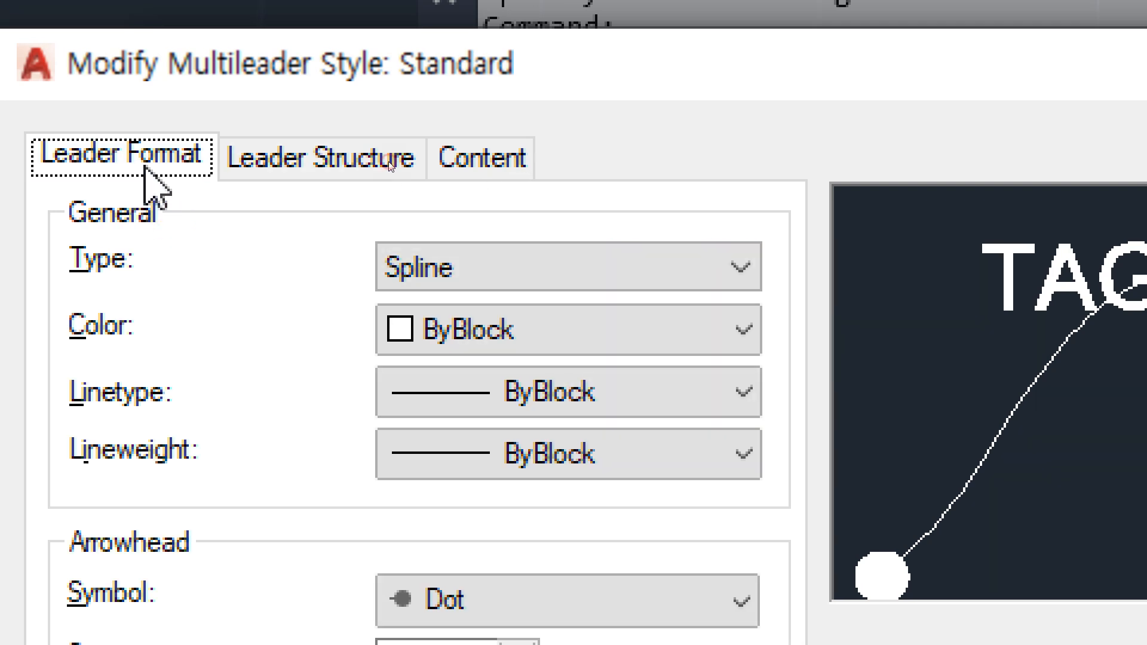
left_click(422, 268)
left_click(455, 311)
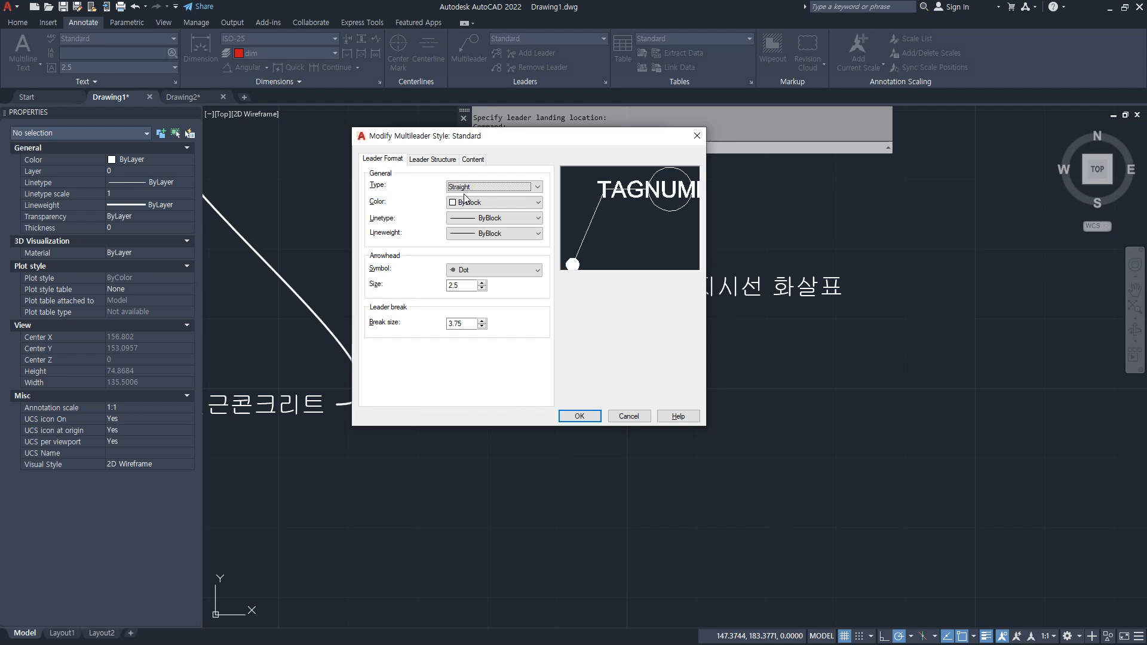
left_click(577, 416)
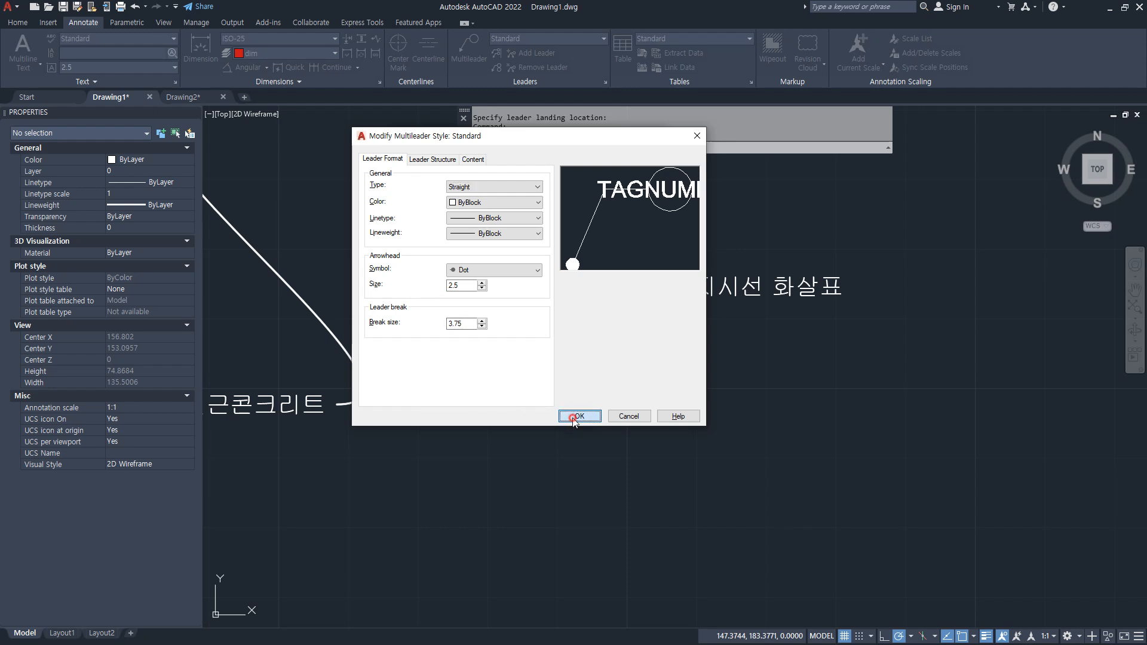
left_click(587, 304)
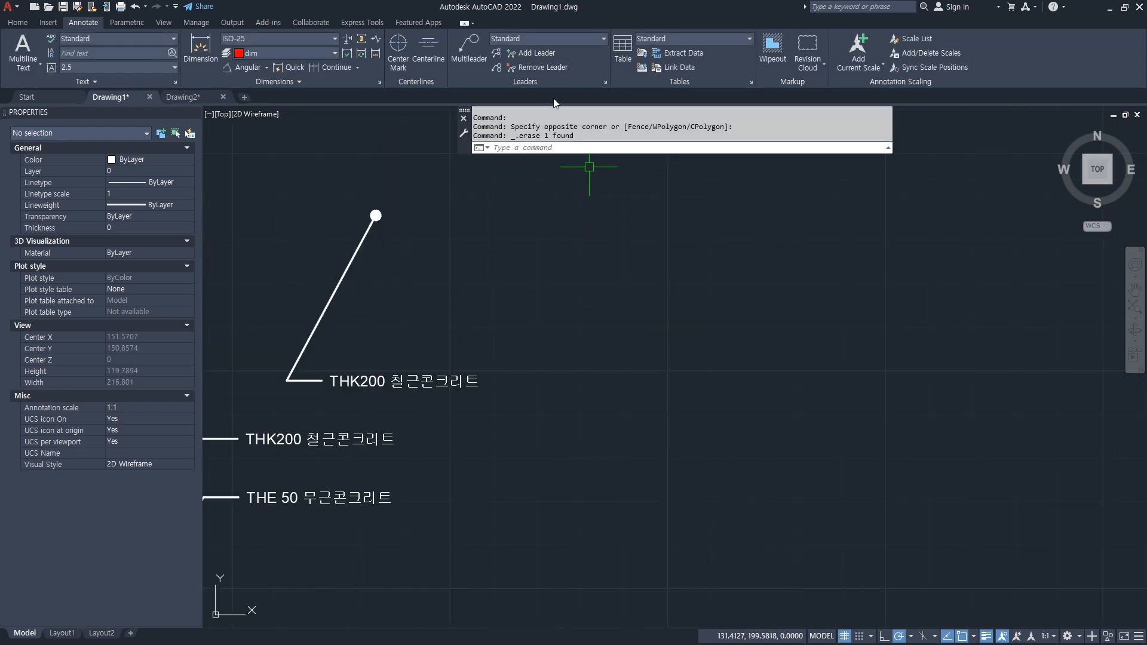
- Draw a multileader beside the uppermost "THK200 철근콘크리트" leader, landing down and to the right, with tag number 1
left_click(469, 48)
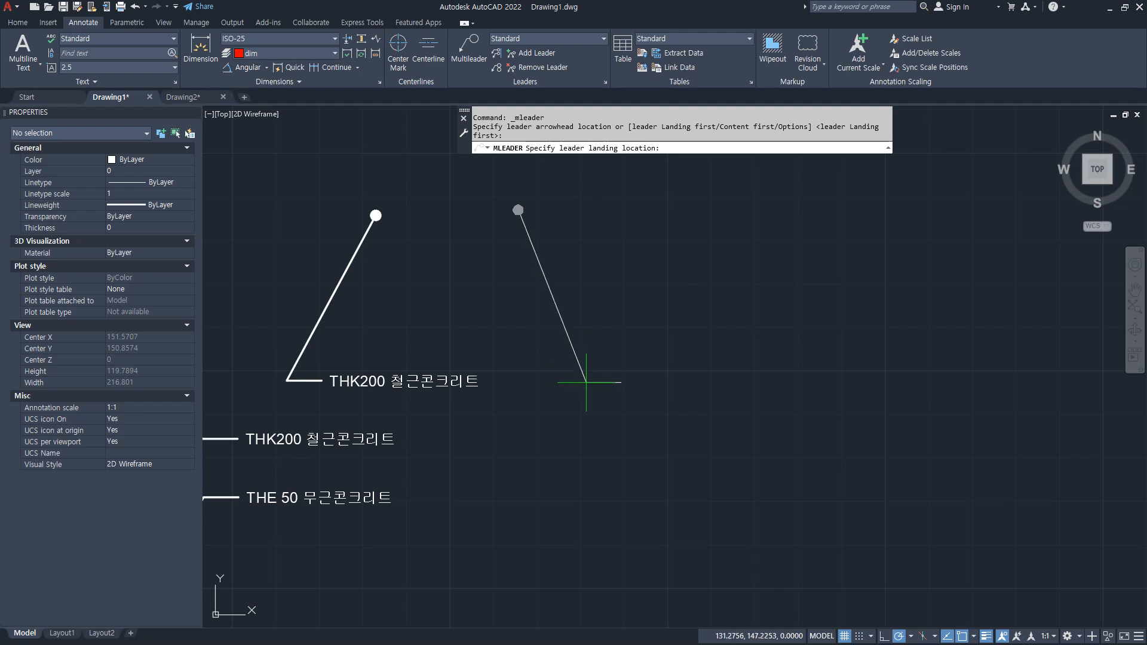
left_click(617, 378)
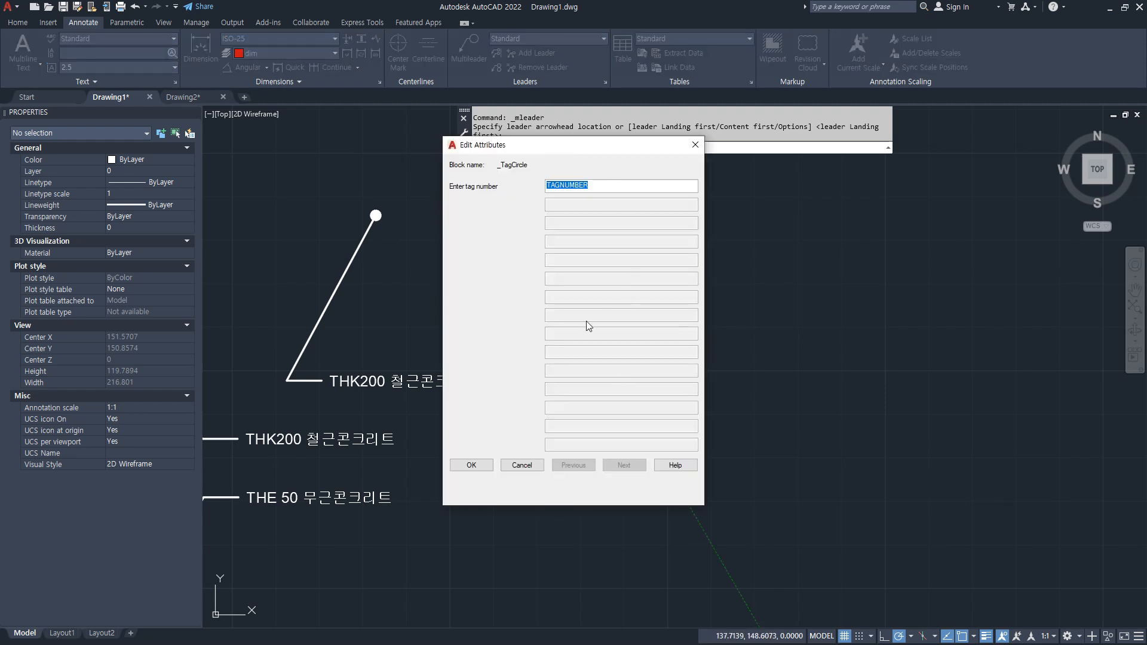
left_click(484, 466)
- Draw a second multileader below the circled 1 leader, landing down and to the right, with tag number 2
middle_click_drag(652, 464, 620, 389)
key("space")
left_click(491, 341)
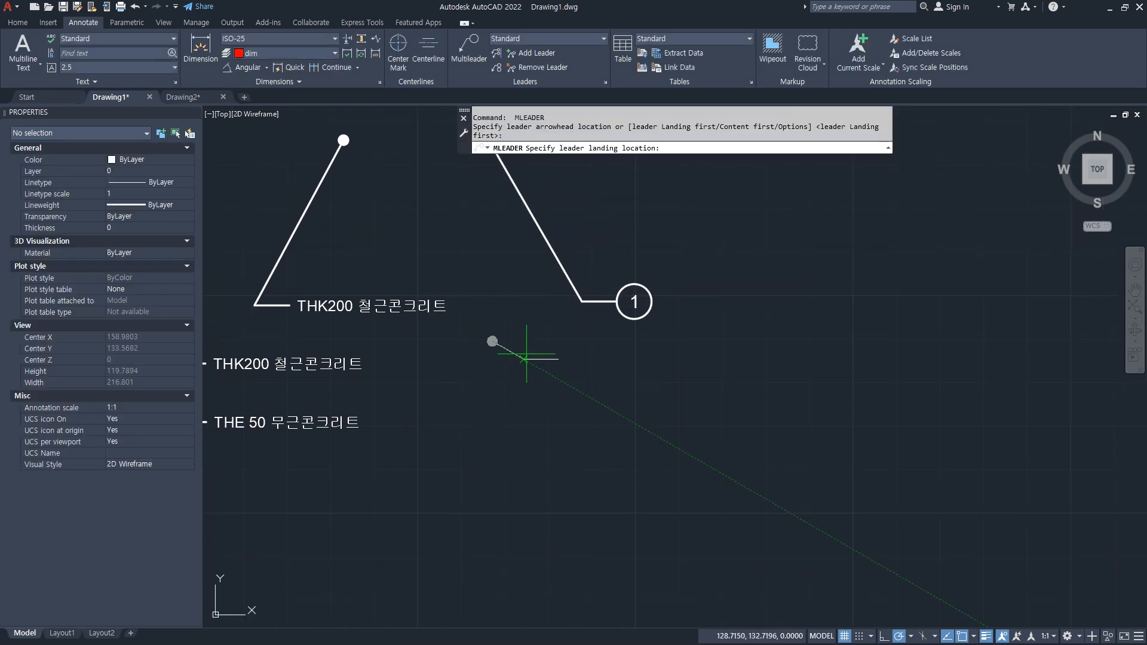
left_click(596, 392)
type("2")
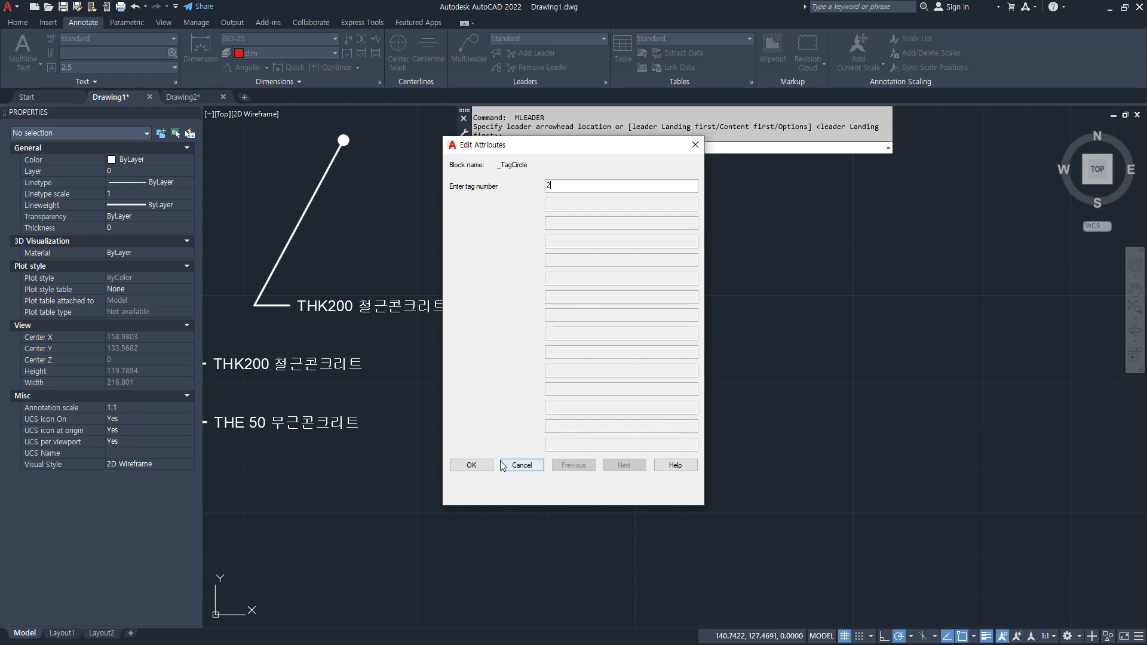
left_click(475, 467)
- Draw a multileader below the circled 2 leader, landing up and to the right, with tag number 3
key("space")
left_click(464, 591)
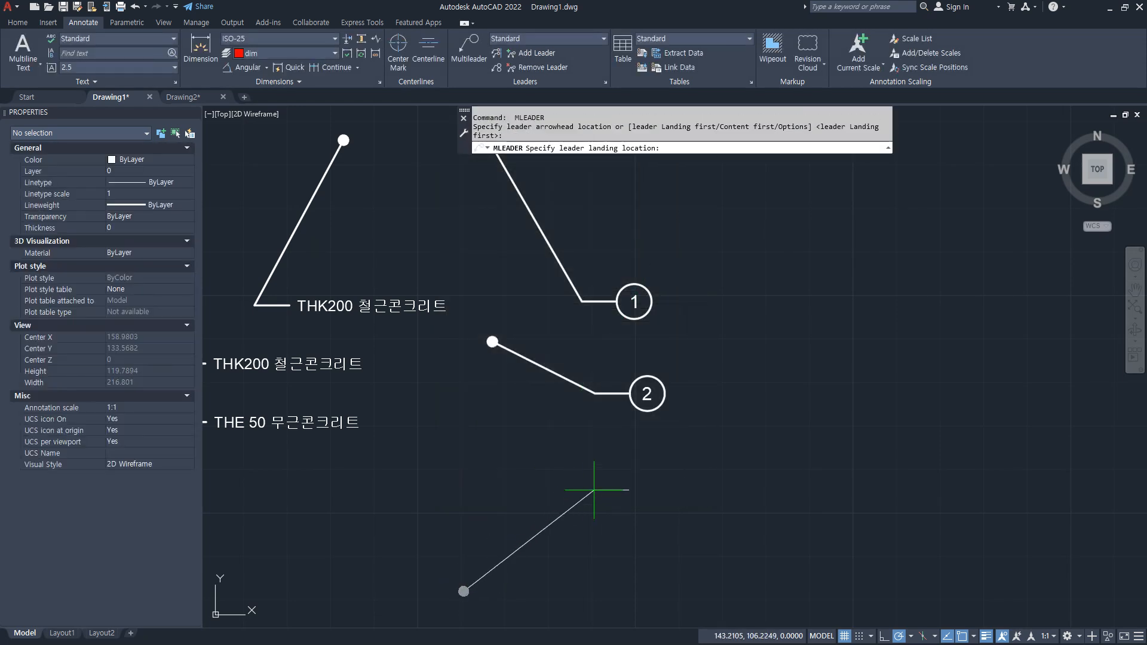
left_click(599, 485)
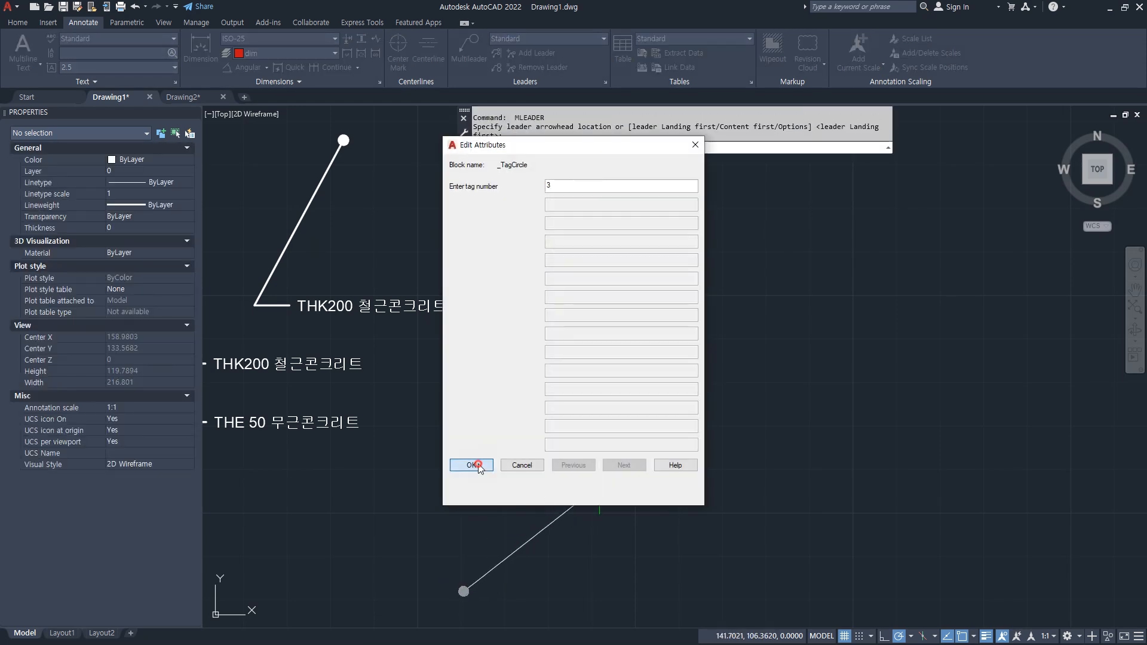
left_click(477, 465)
- Draw a multileader from the right of the column of circles, landing down and to the left below circle 3, with tag number 4
key("space")
left_click(817, 408)
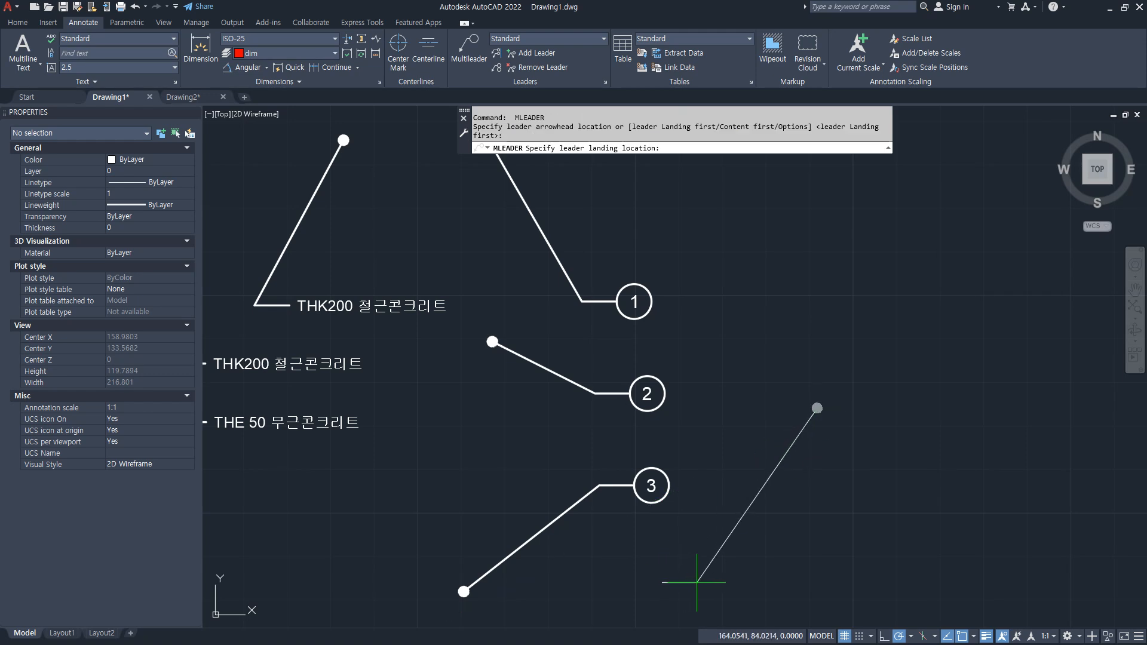
left_click(697, 582)
type("4")
left_click(481, 467)
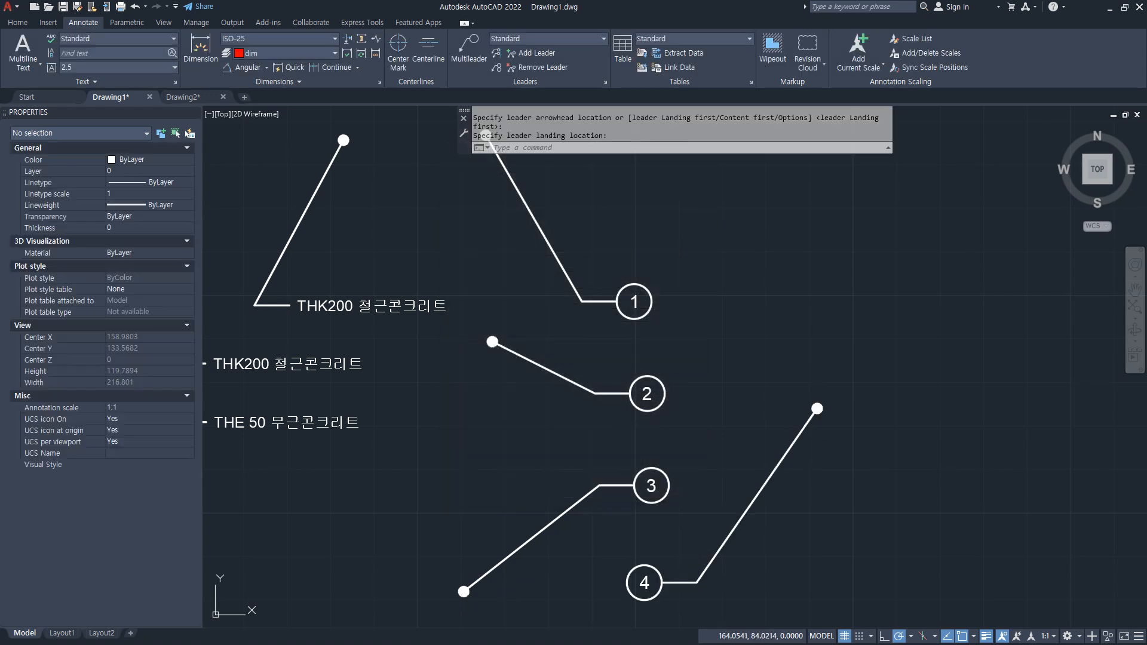
- Start a second group of multileaders up and to the right of the first, drawing one that lands down-right with tag number 1
scroll(627, 497, "down", 2)
middle_click_drag(688, 465, 532, 449)
key("space")
left_click(574, 184)
left_click(636, 277)
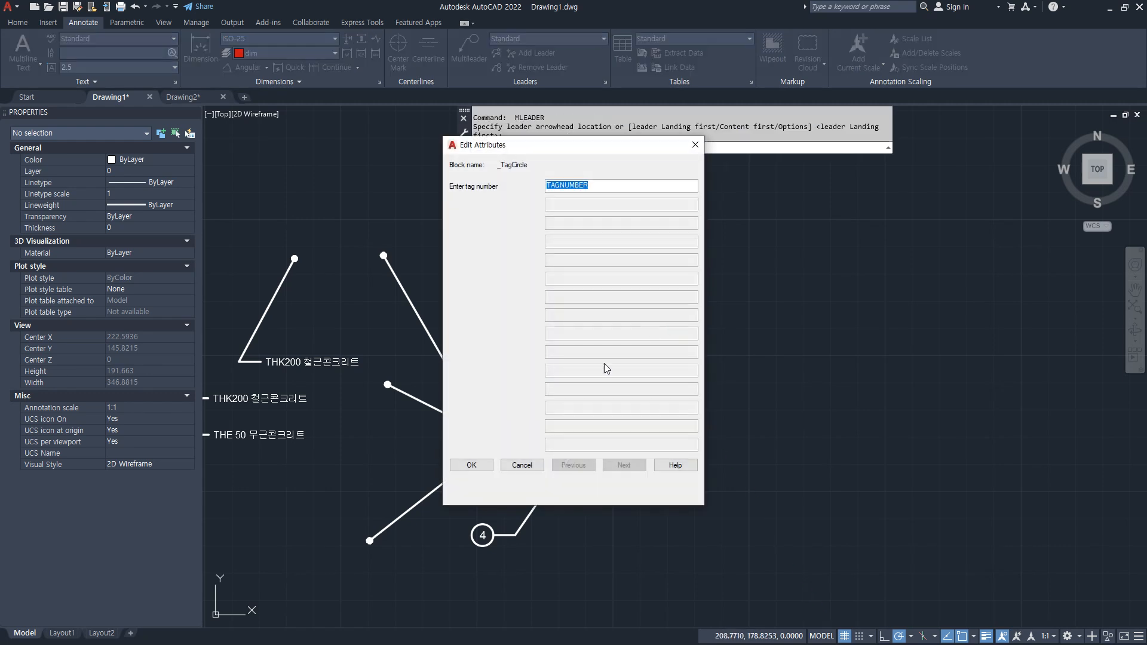
type("1")
left_click(478, 467)
- Draw a multileader to the right of the new circle 1, landing almost straight down, with tag number 2
key("space")
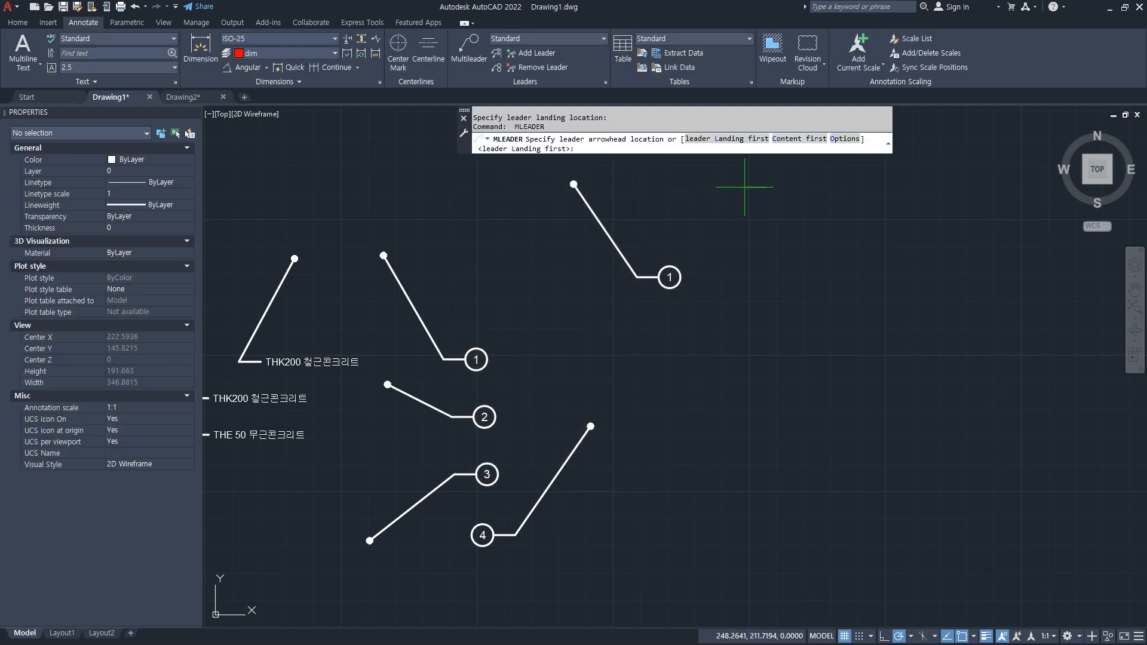
left_click(744, 187)
left_click(736, 273)
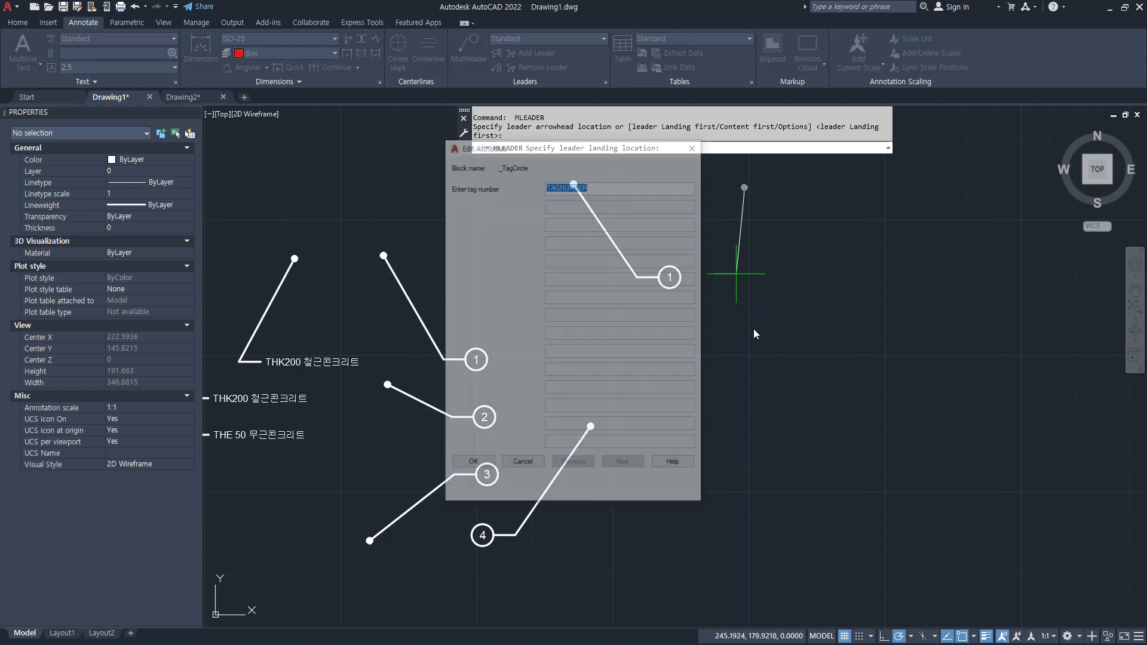
type("2")
left_click(483, 464)
- Draw a multileader further right in the upper row, landing down and to the left, with tag number 3
key("space")
left_click(907, 169)
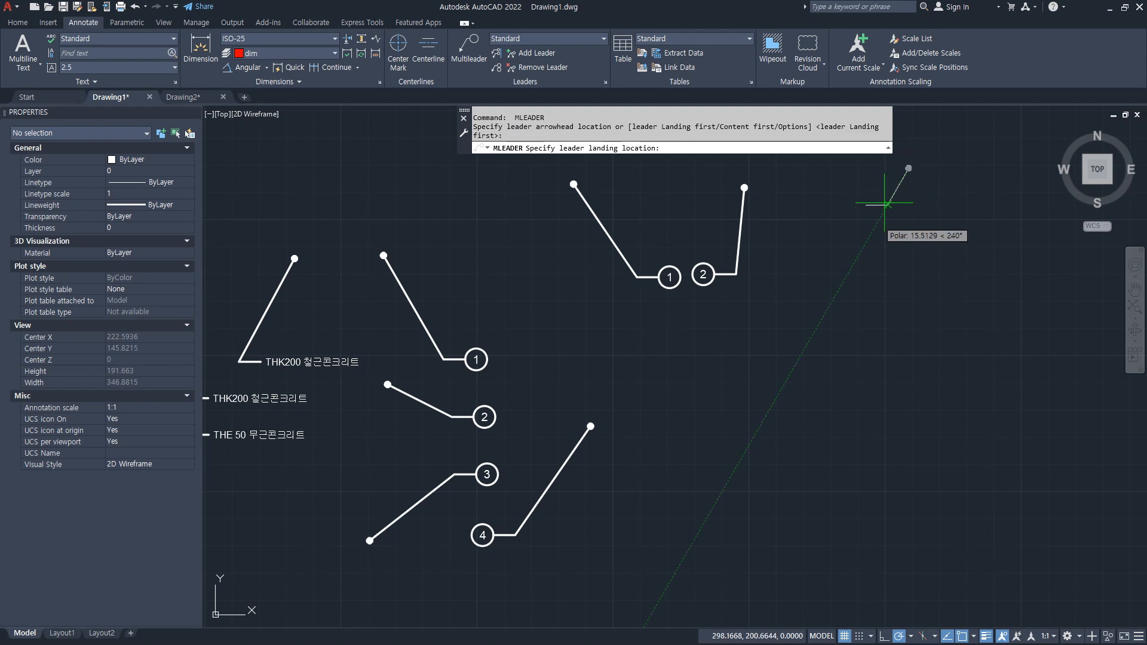
left_click(857, 258)
type("3")
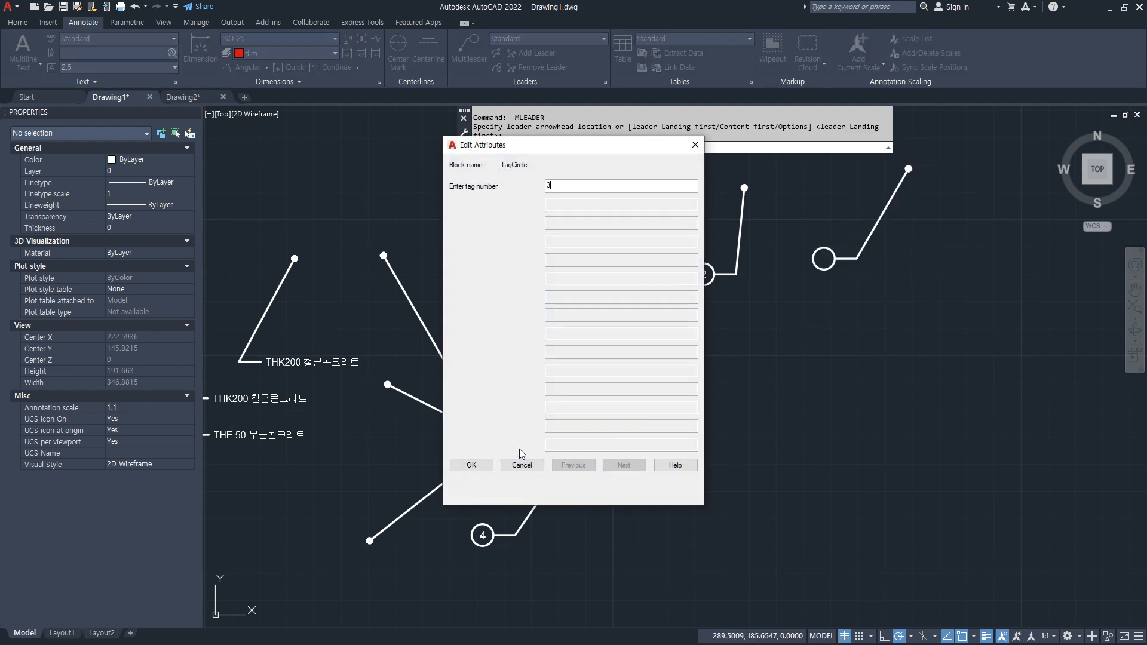
key("Return")
- Draw the row's last multileader with its arrowhead at the lower right, landing up-left beside circle 3, with tag number 4
key("space")
left_click(1023, 359)
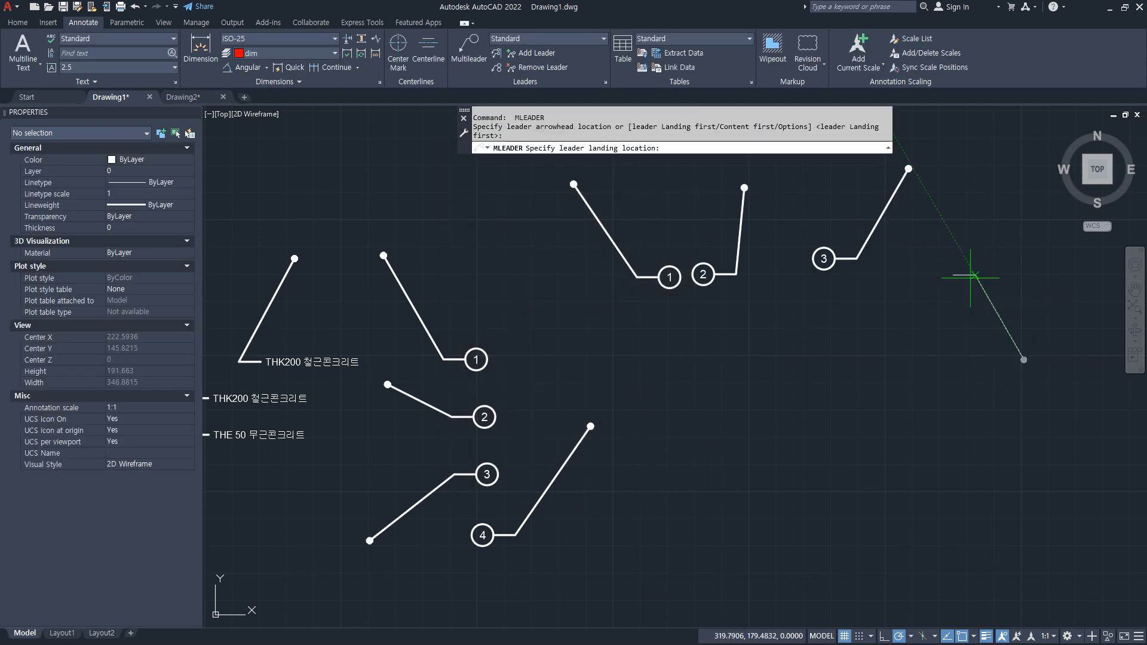
left_click(939, 266)
type("4")
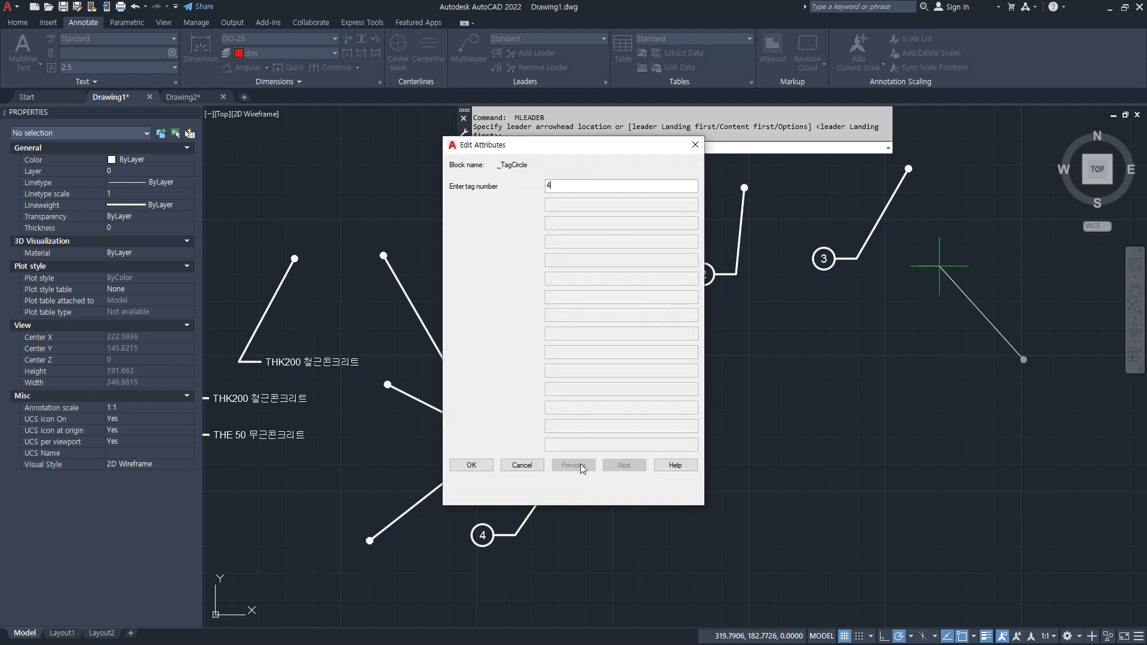
left_click(471, 466)
left_click_drag(512, 316, 515, 580)
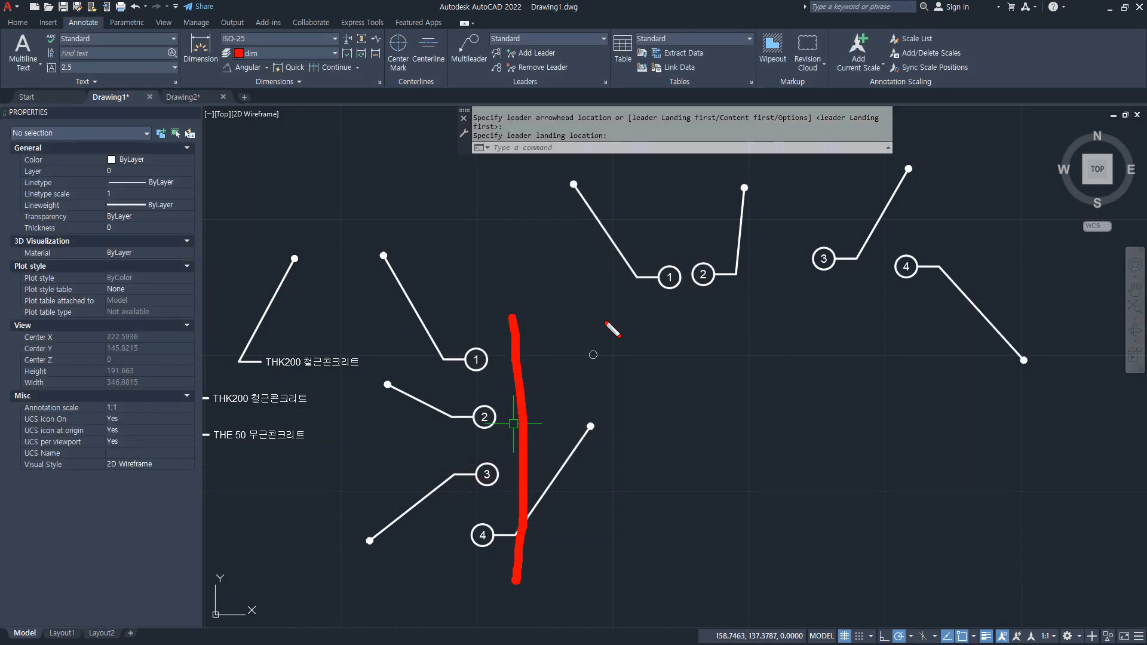
left_click_drag(588, 262, 955, 262)
key("Escape")
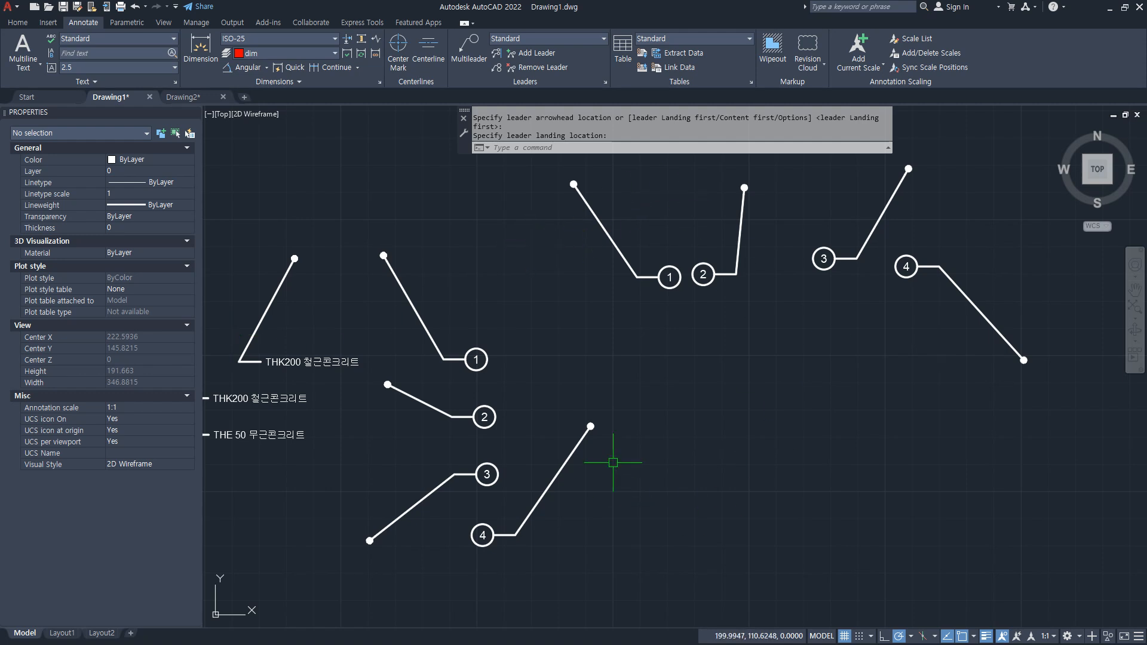
scroll(529, 470, "up", 2)
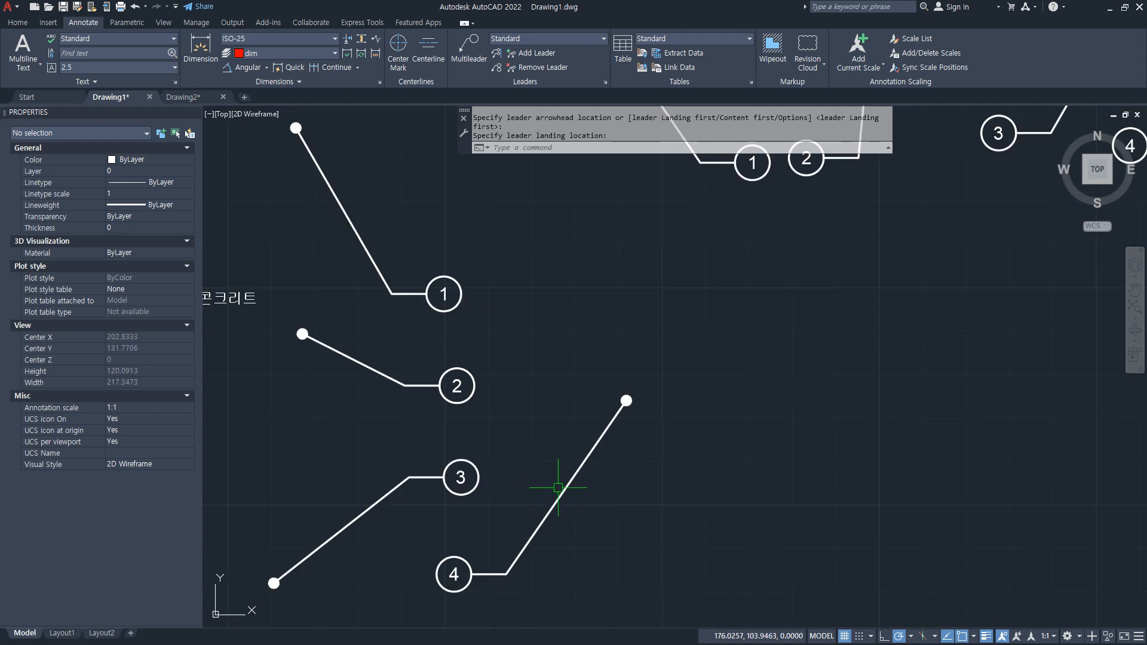
scroll(557, 487, "down", 3)
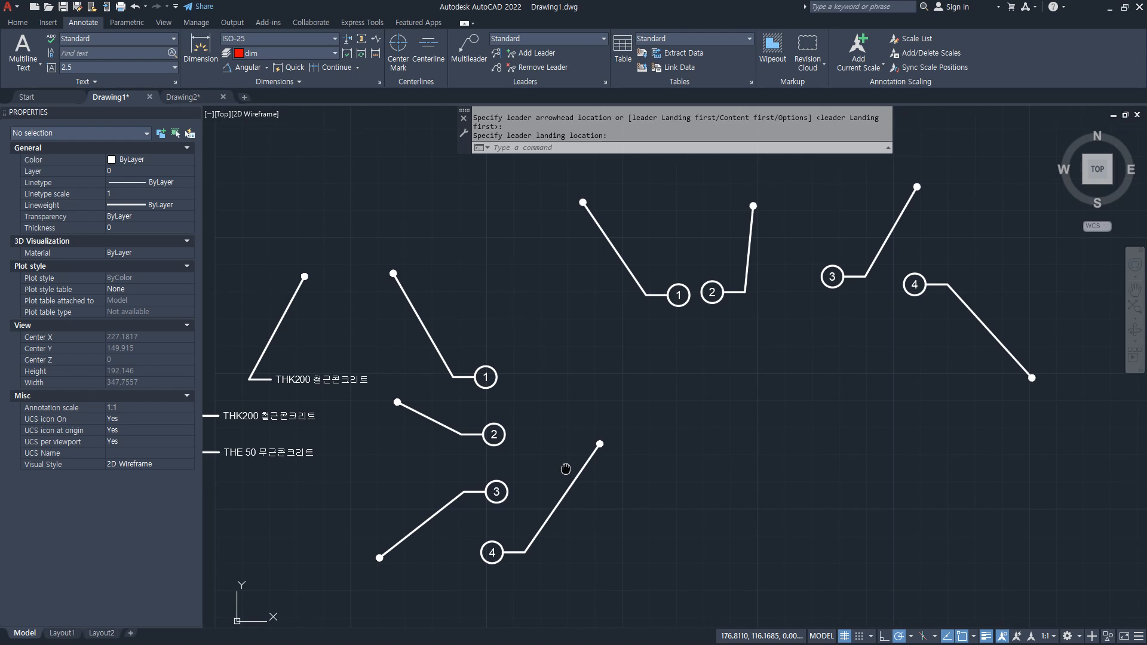
mouse_move(429, 306)
left_mouse_down()
mouse_move(436, 224)
mouse_move(439, 306)
left_mouse_up()
mouse_move(415, 452)
left_mouse_down()
mouse_move(362, 375)
mouse_move(402, 469)
left_mouse_up()
mouse_move(392, 624)
left_mouse_down()
mouse_move(439, 561)
mouse_move(401, 610)
left_mouse_up()
mouse_move(686, 489)
left_mouse_down()
mouse_move(597, 412)
mouse_move(649, 475)
left_mouse_up()
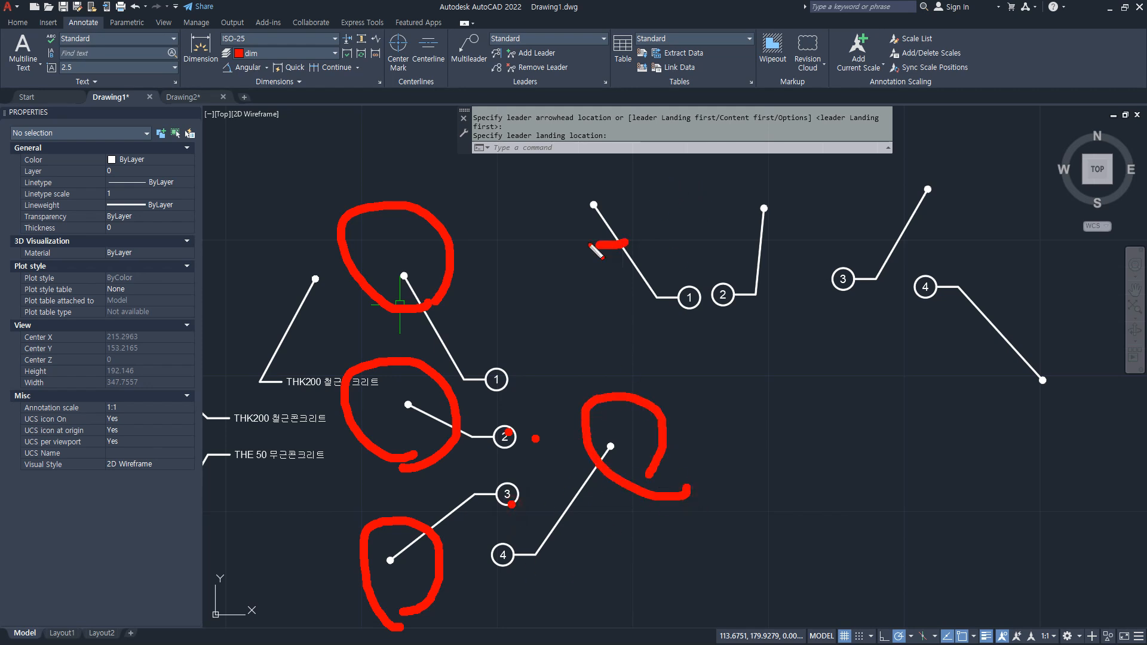
left_click_drag(595, 250, 634, 244)
mouse_move(759, 224)
left_mouse_down()
mouse_move(744, 153)
mouse_move(775, 209)
left_mouse_up()
left_click_drag(920, 206, 943, 212)
mouse_move(1045, 352)
left_mouse_down()
mouse_move(1078, 404)
mouse_move(1012, 343)
left_mouse_up()
left_click_drag(505, 236, 480, 624)
left_click_drag(624, 295, 994, 295)
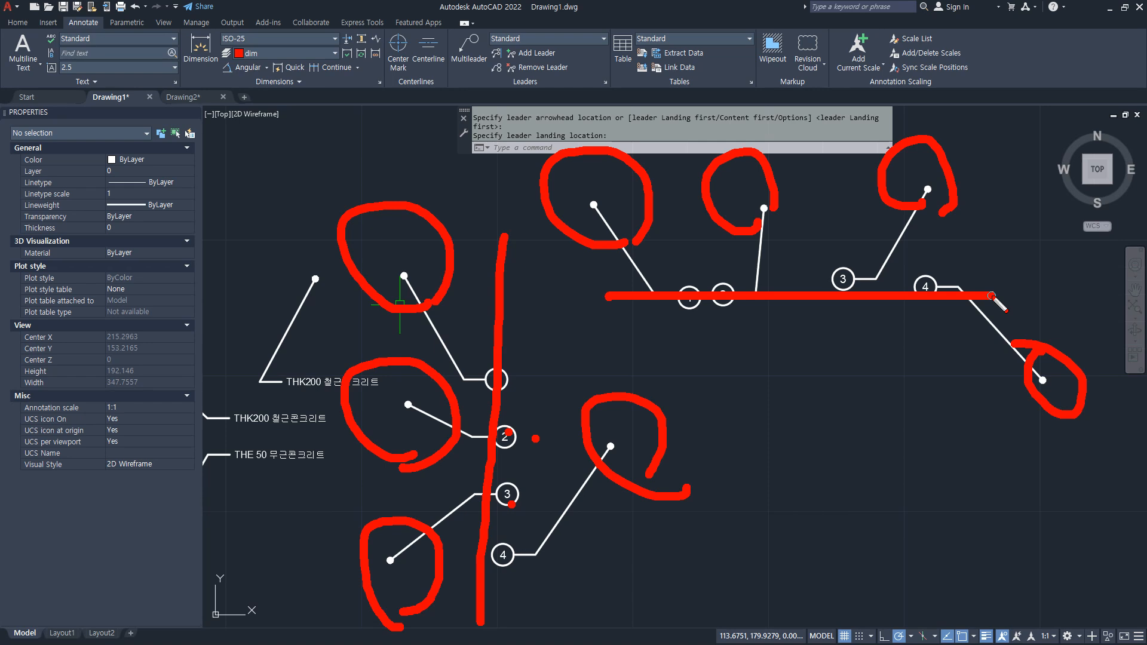
key("e")
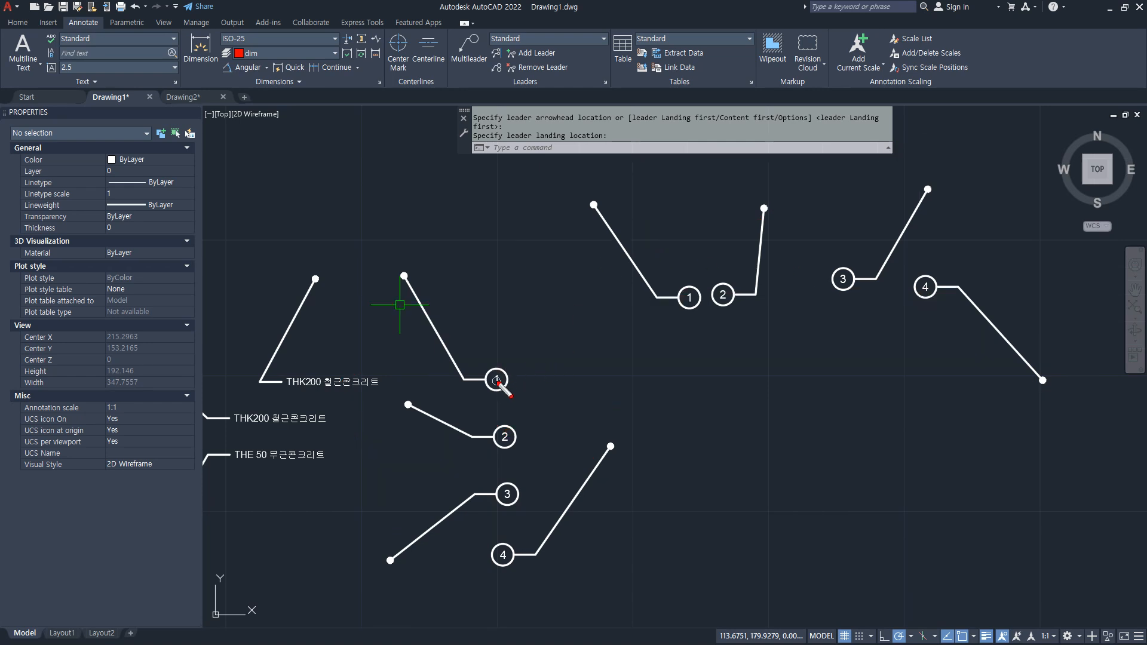
left_click_drag(496, 380, 496, 644)
left_click_drag(687, 298, 981, 299)
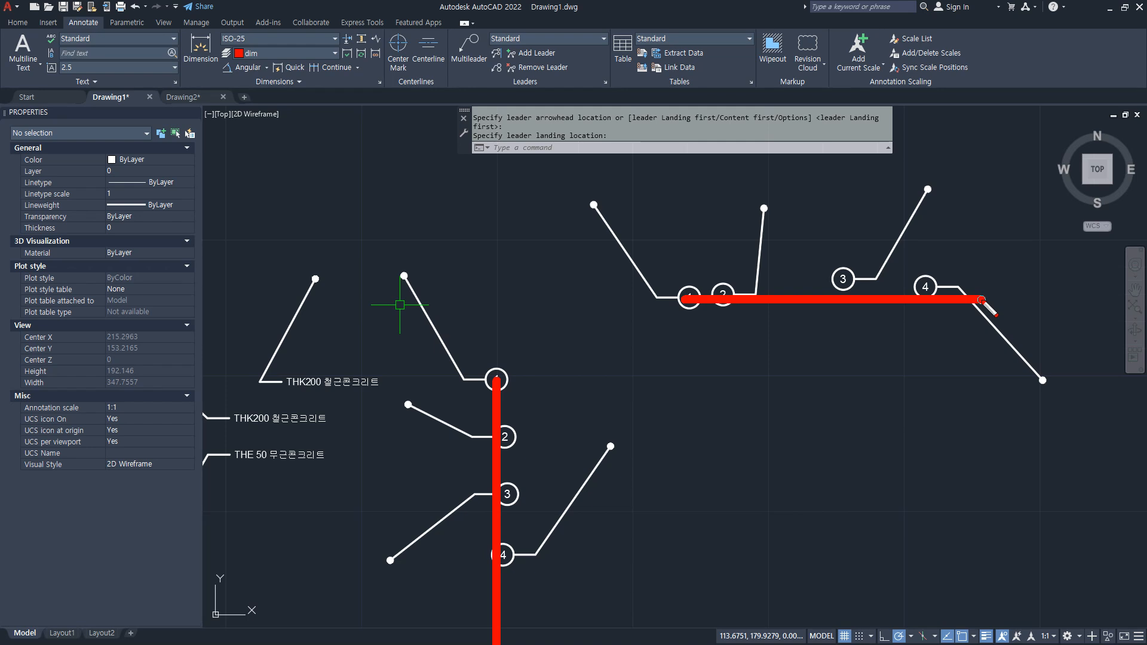
key("Escape")
key("Escape")
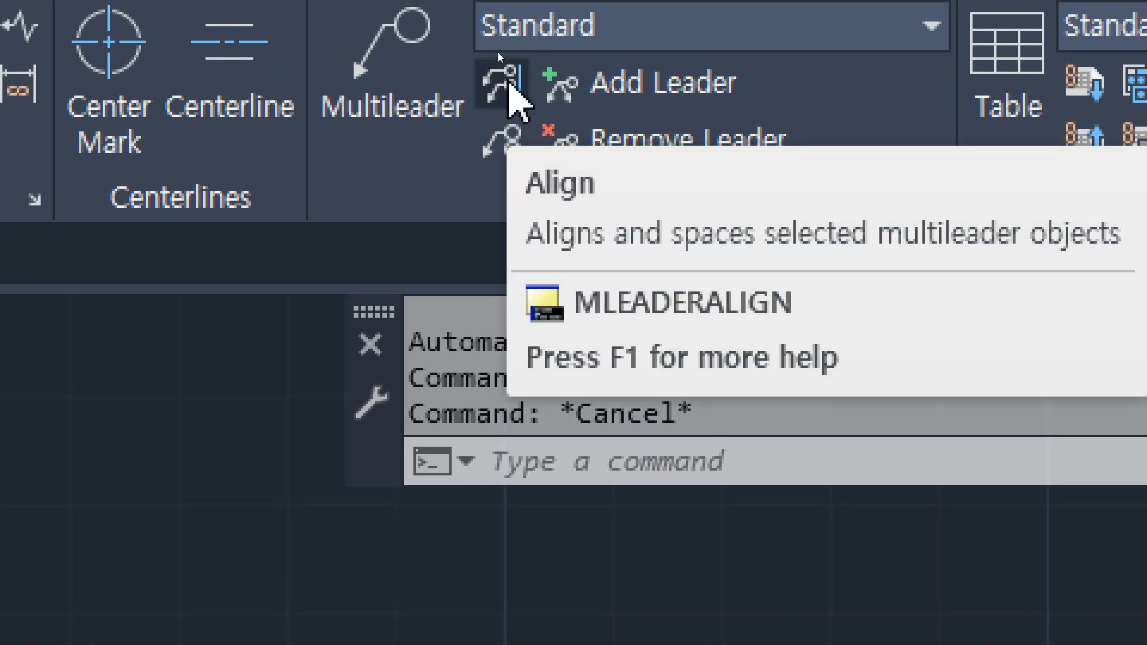
- Align the four multileaders of the lower-left column to the circled 2 leader along a vertical direction
left_click(506, 83)
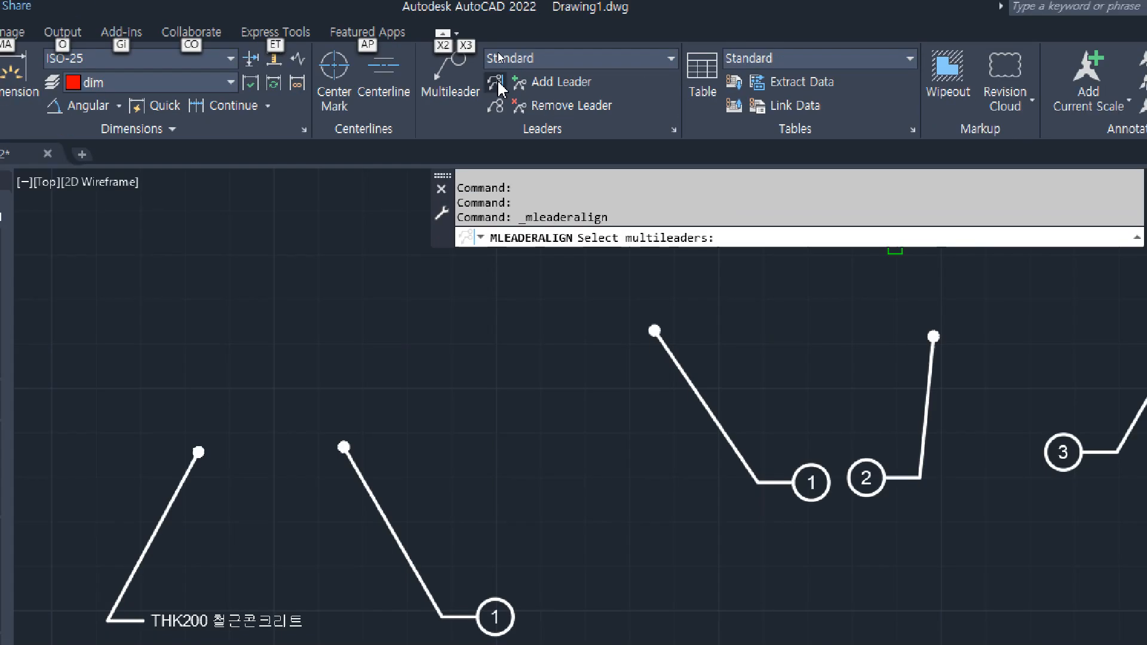
left_click(503, 389)
left_click(530, 353)
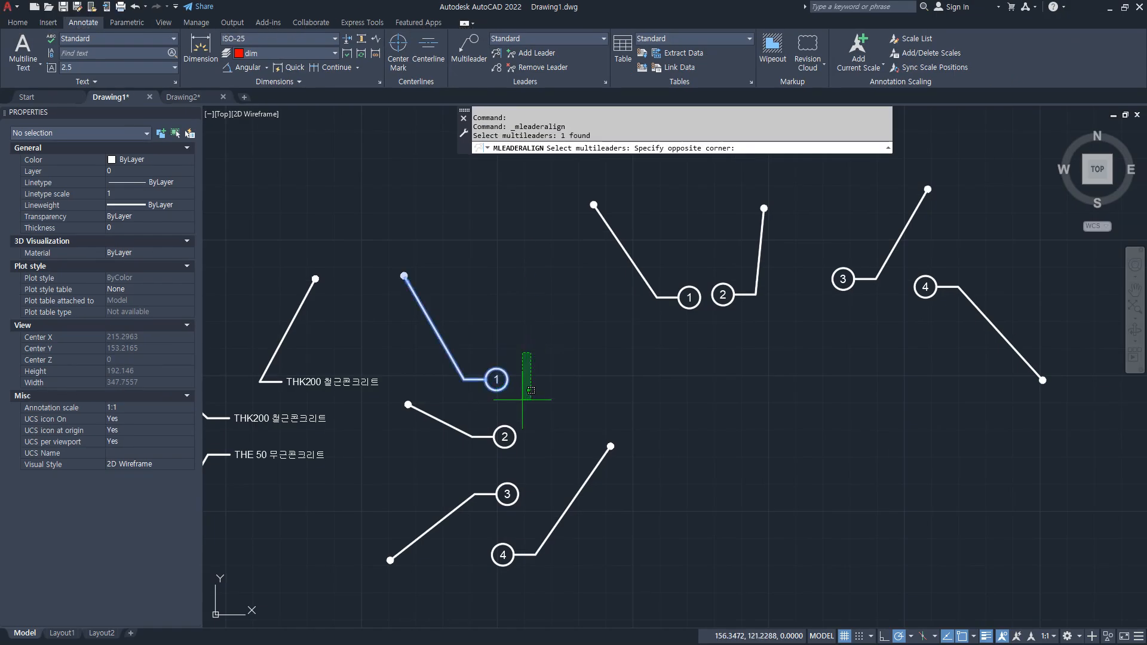
left_click(511, 590)
key("Return")
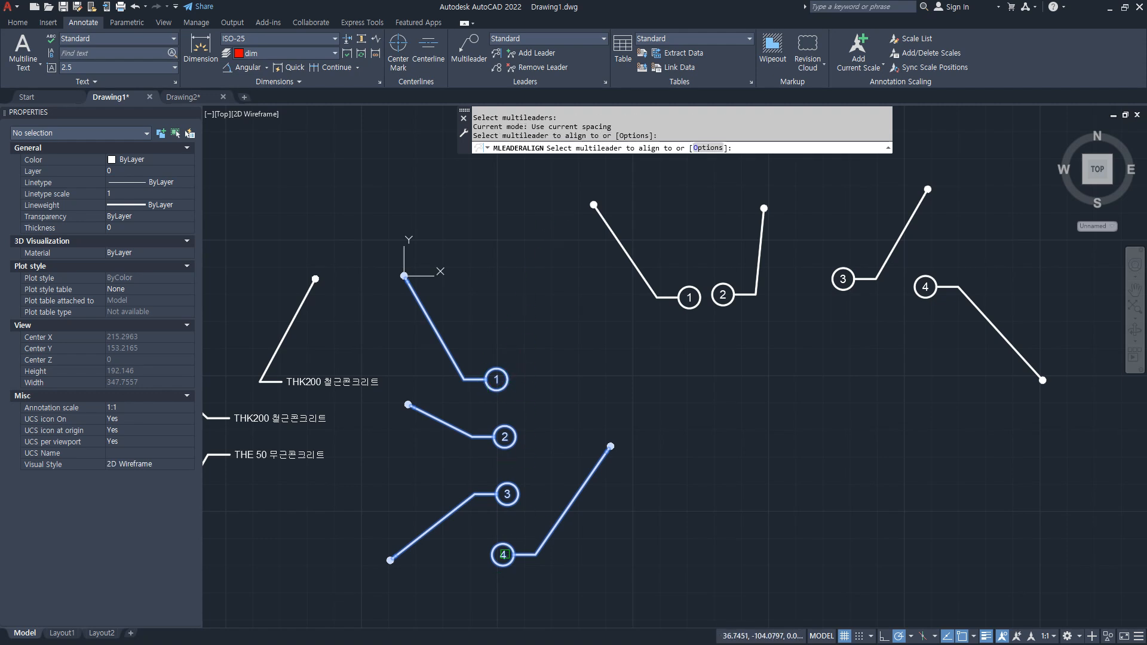
left_click(505, 426)
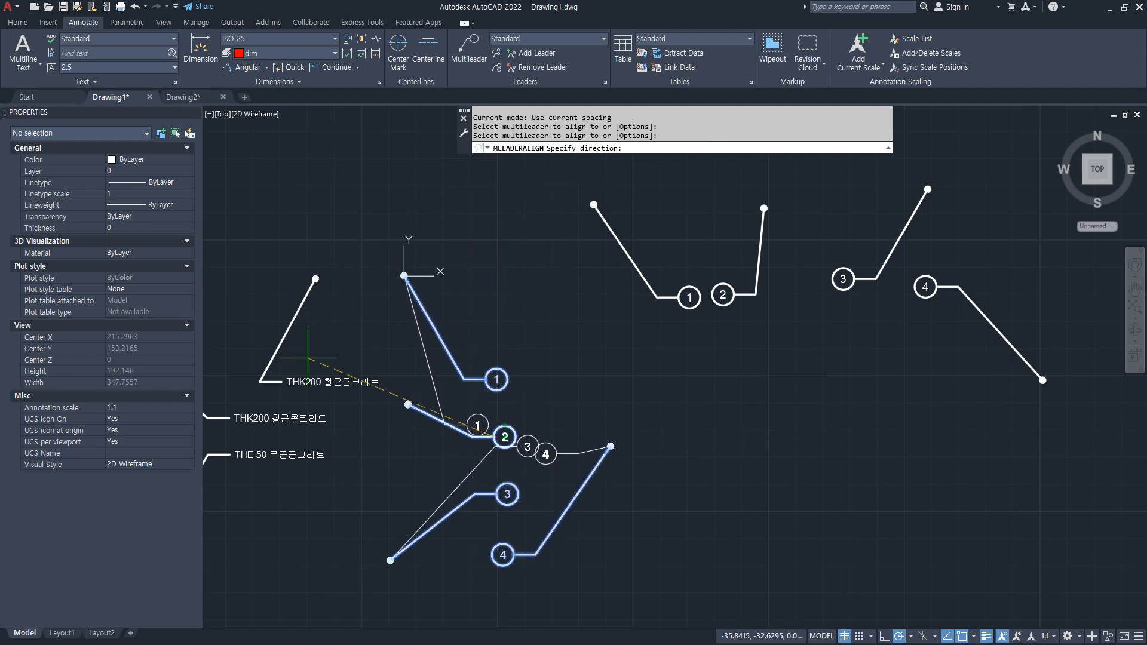
left_click(498, 209)
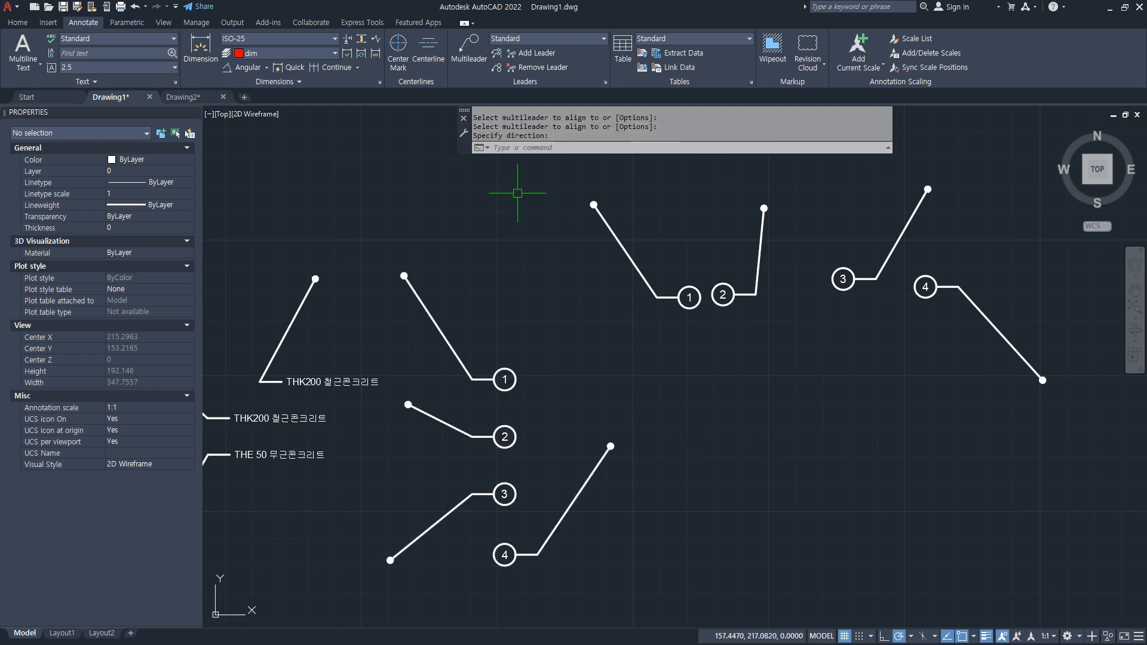
- Align the four multileaders of the upper row to the circled 2 leader along a horizontal direction
key("Return")
left_click(556, 269)
left_click(1012, 339)
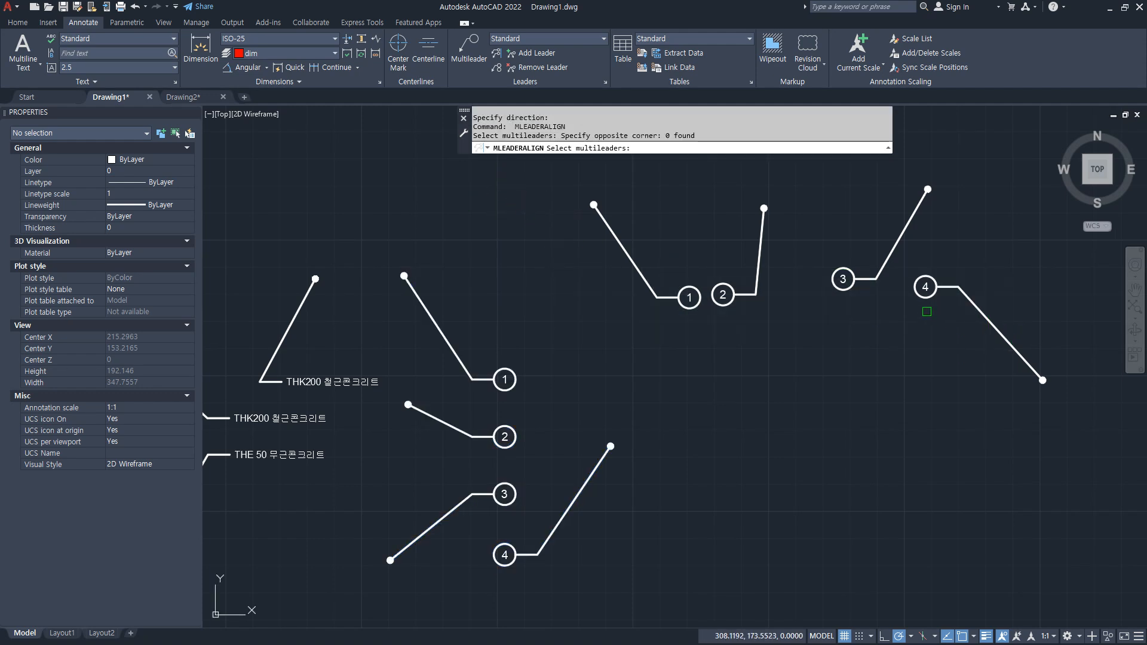
left_click(577, 247)
key("Return")
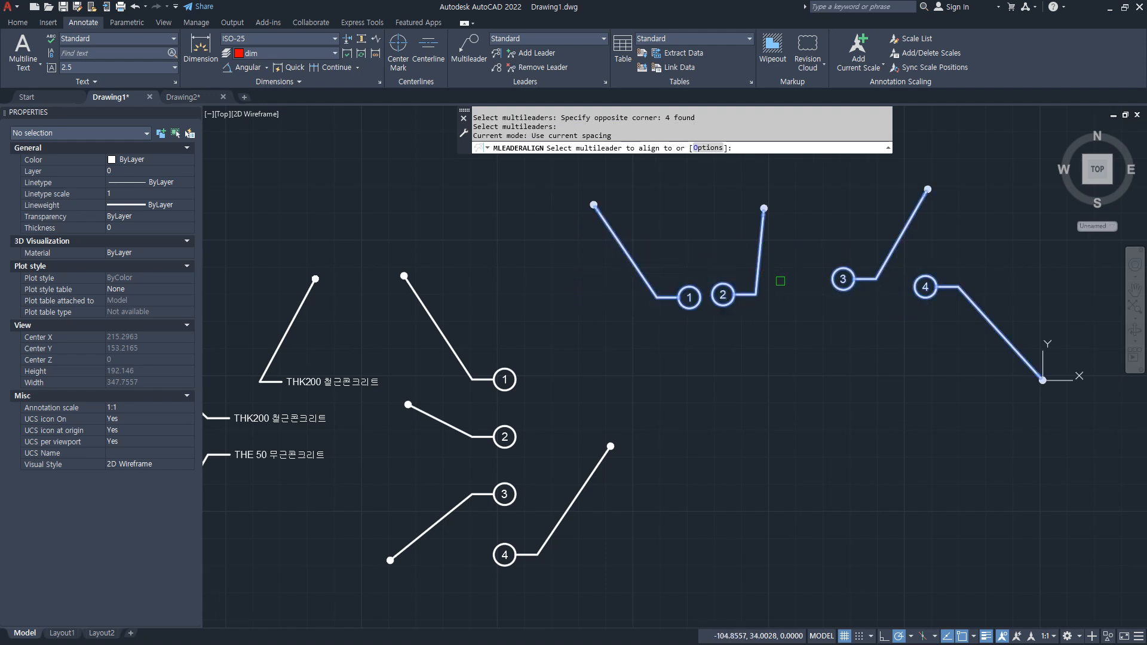
left_click(728, 295)
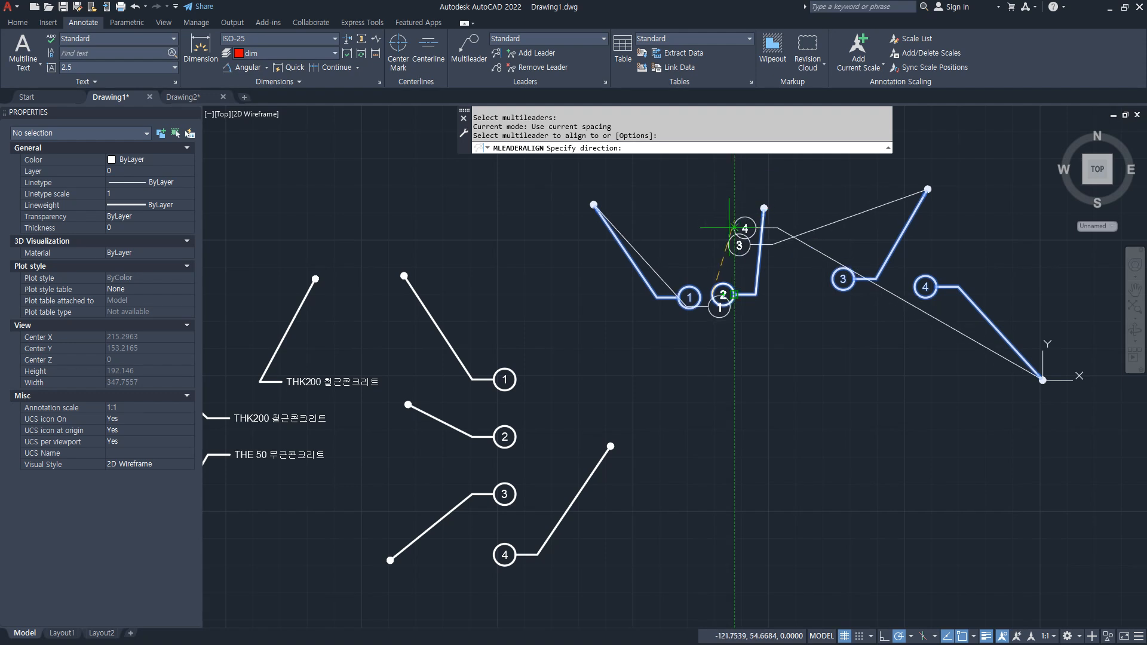
left_click(799, 294)
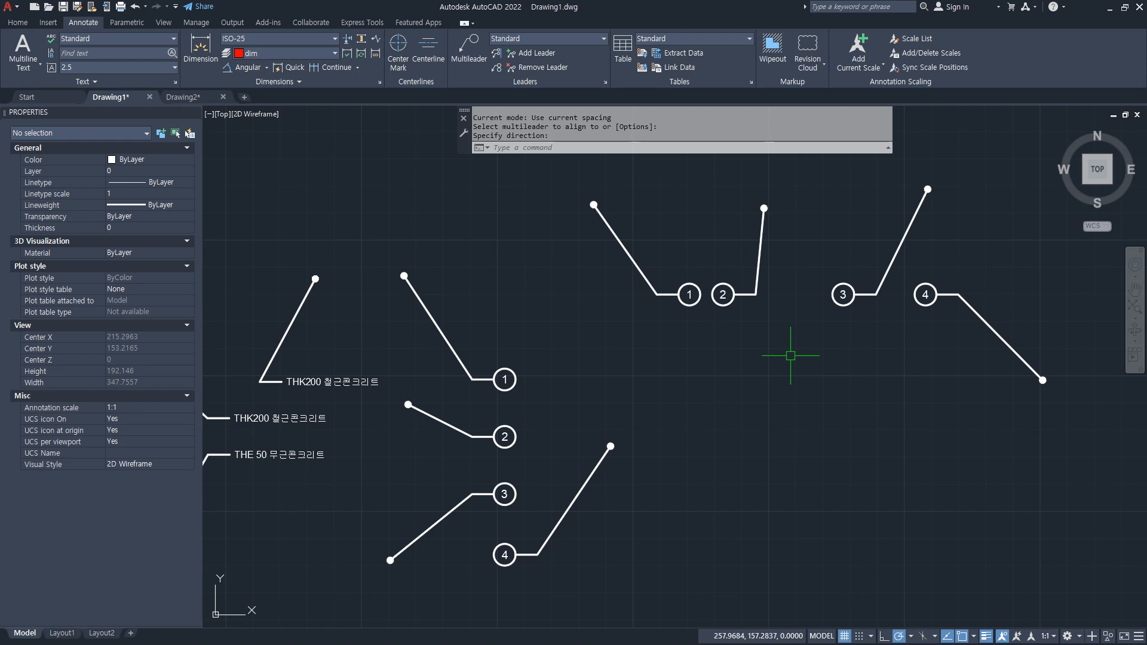
- Open the Standard multileader style for modification and change its content source block to Detail Callout
left_click(605, 83)
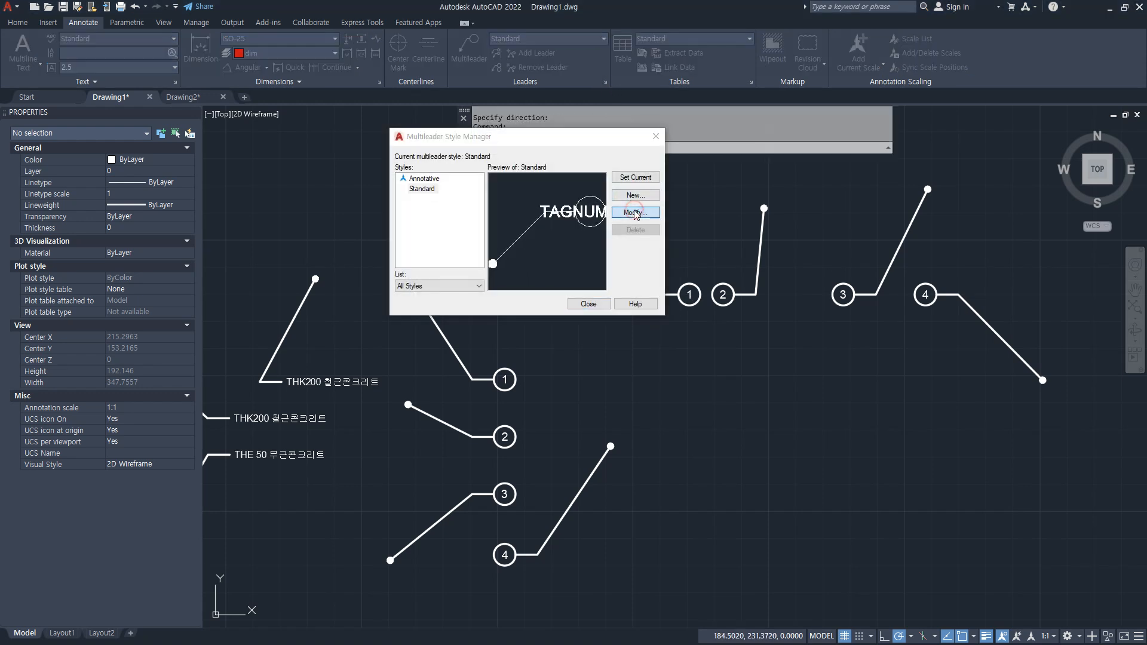
left_click(635, 214)
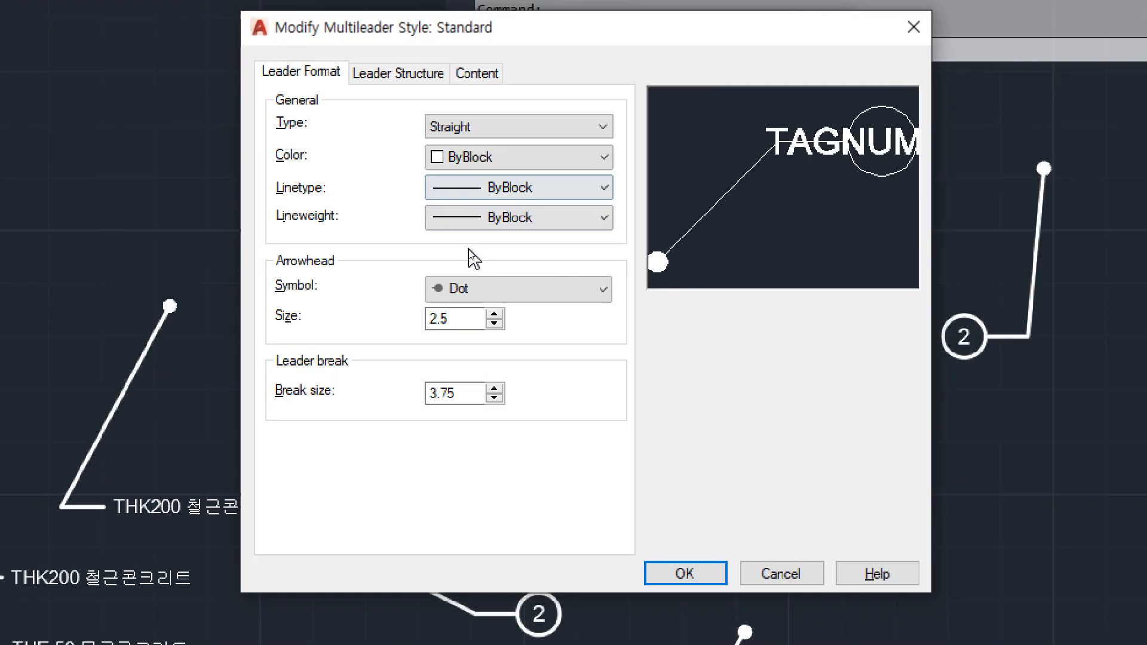
left_click(477, 73)
left_click(521, 175)
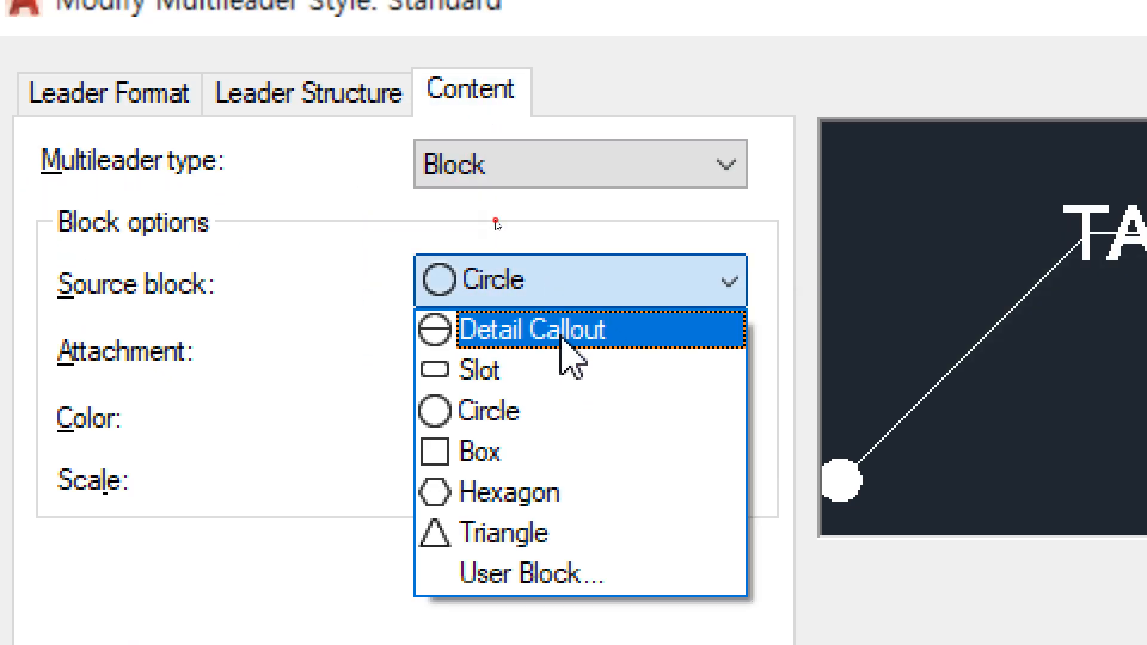
left_click(562, 341)
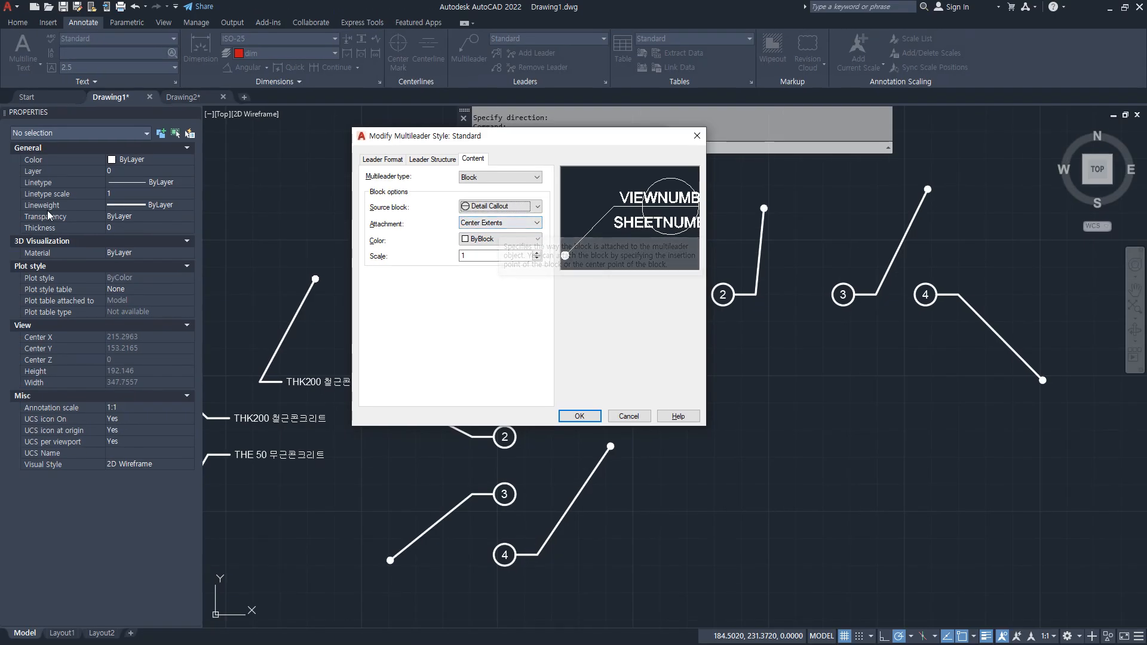
- Accept the Detail Callout source block for the Standard multileader style and close the style manager
left_click(457, 194)
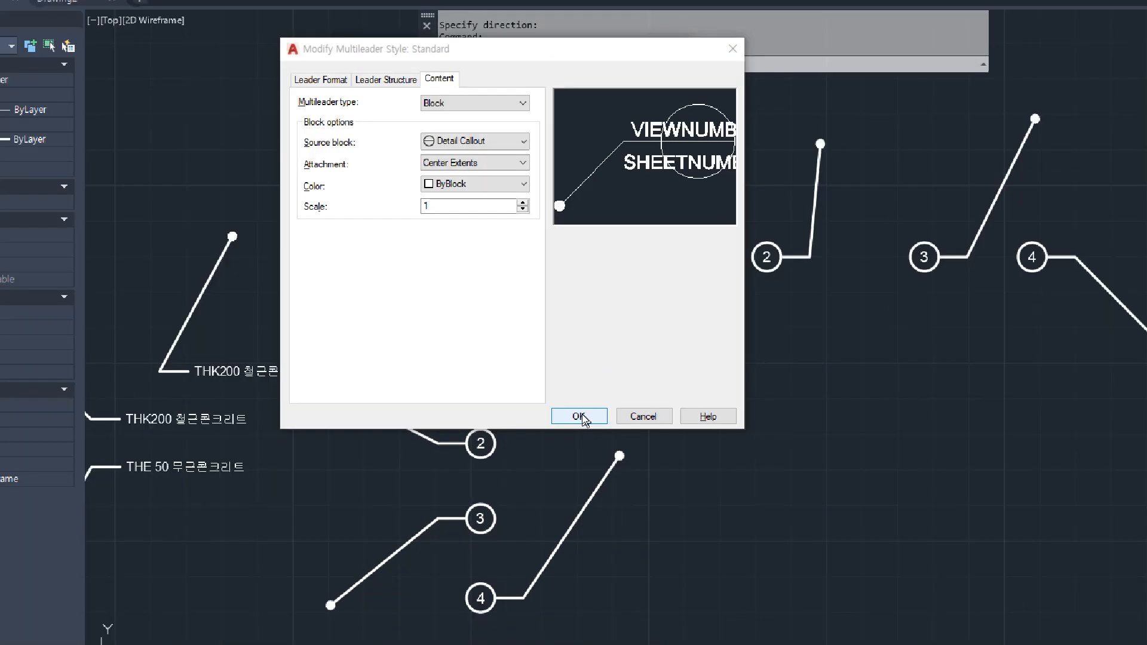
left_click(578, 416)
left_click(548, 241)
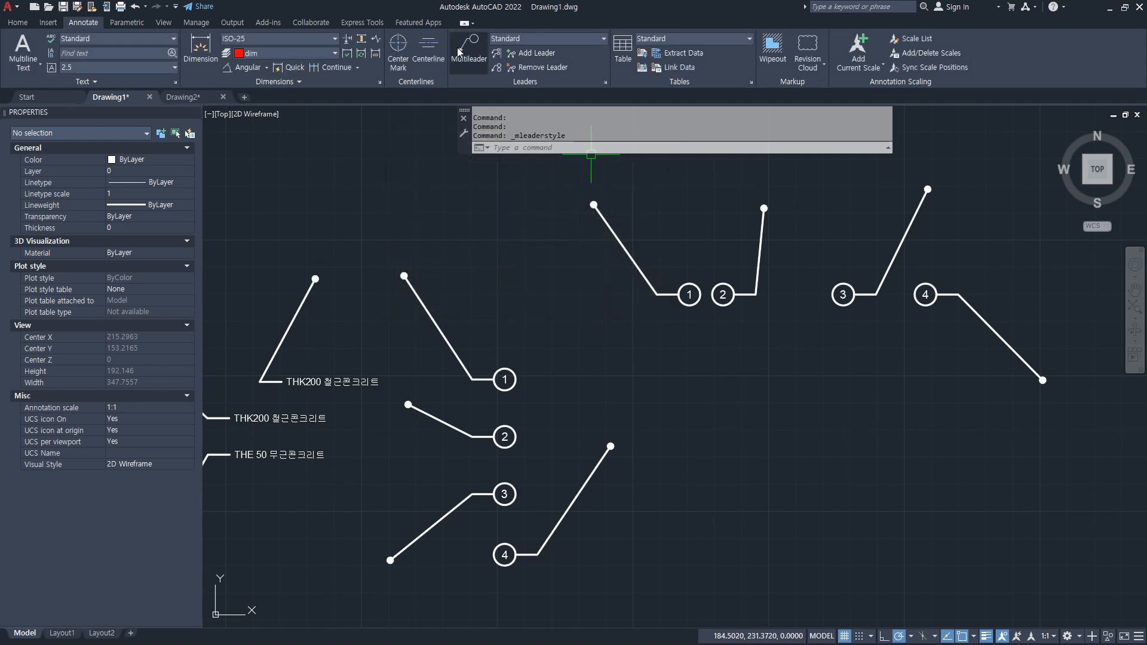
- Draw a multileader in the empty area below the upper row, landing straight above its arrowhead, with view number SS and sheet number 01
left_click(467, 45)
left_click(728, 505)
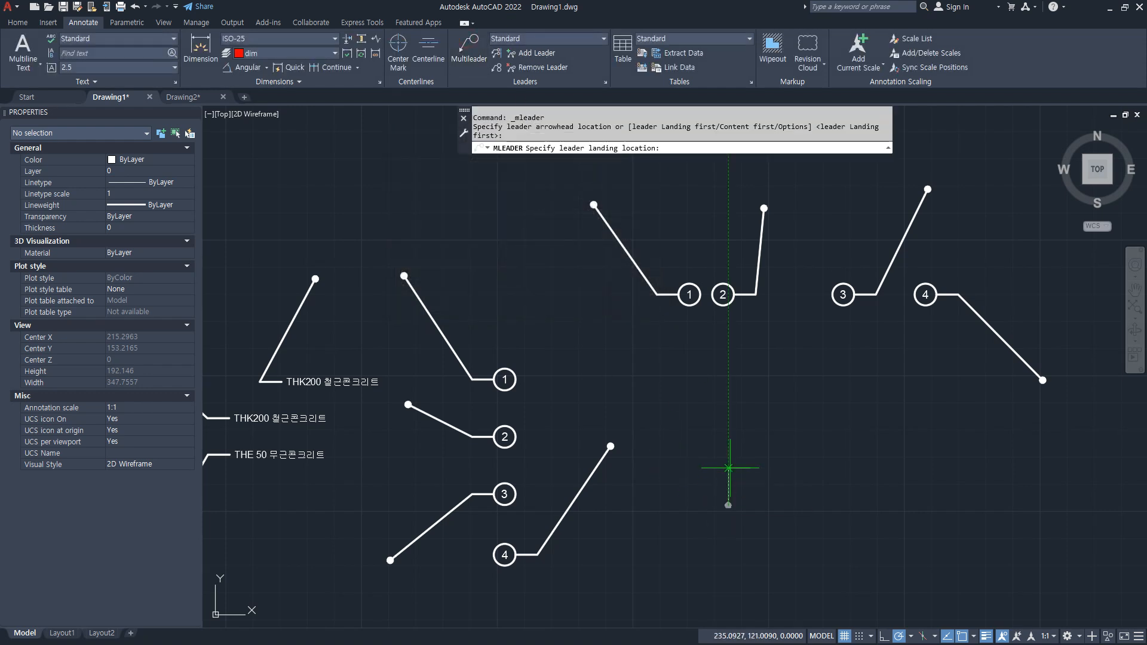
left_click(734, 405)
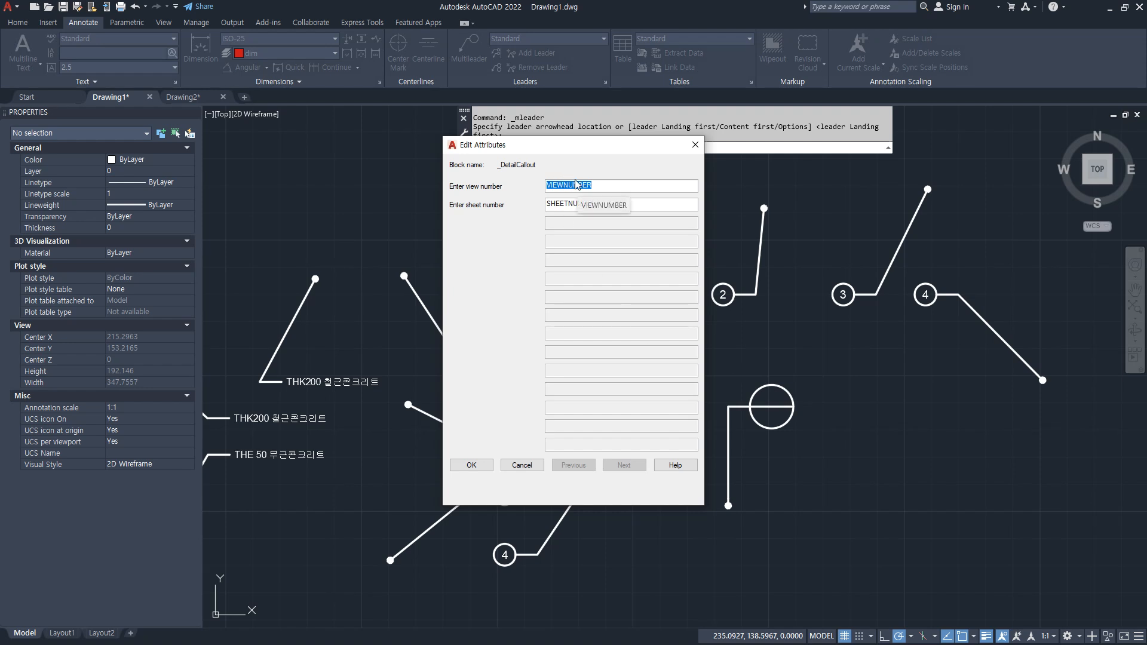
type("s")
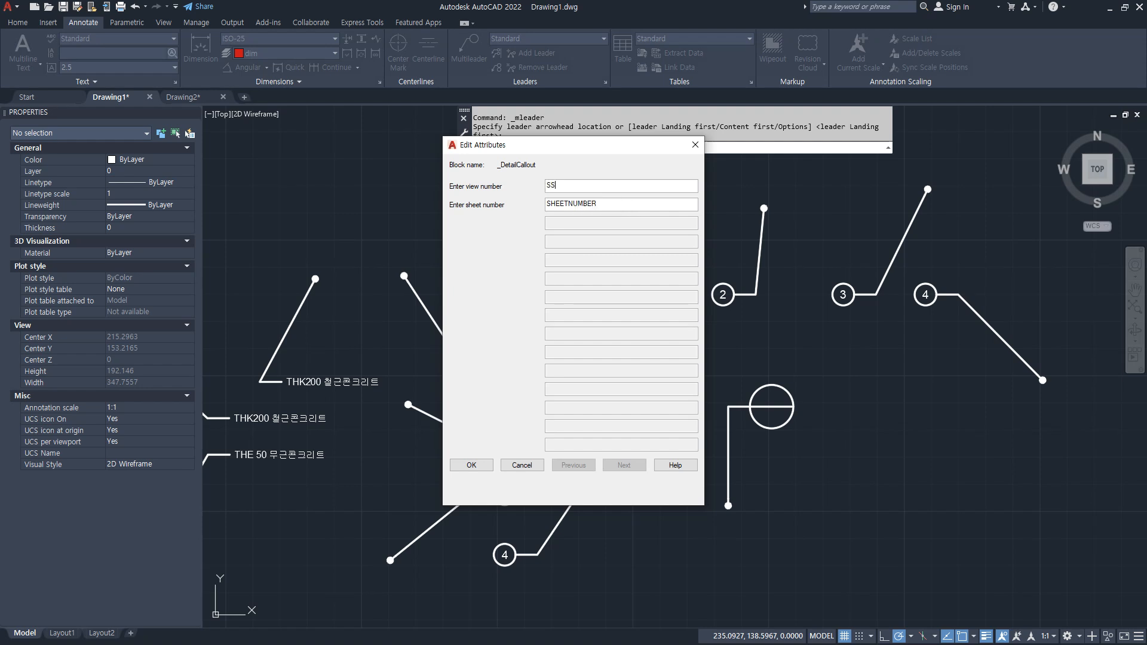
key("Tab")
type("01")
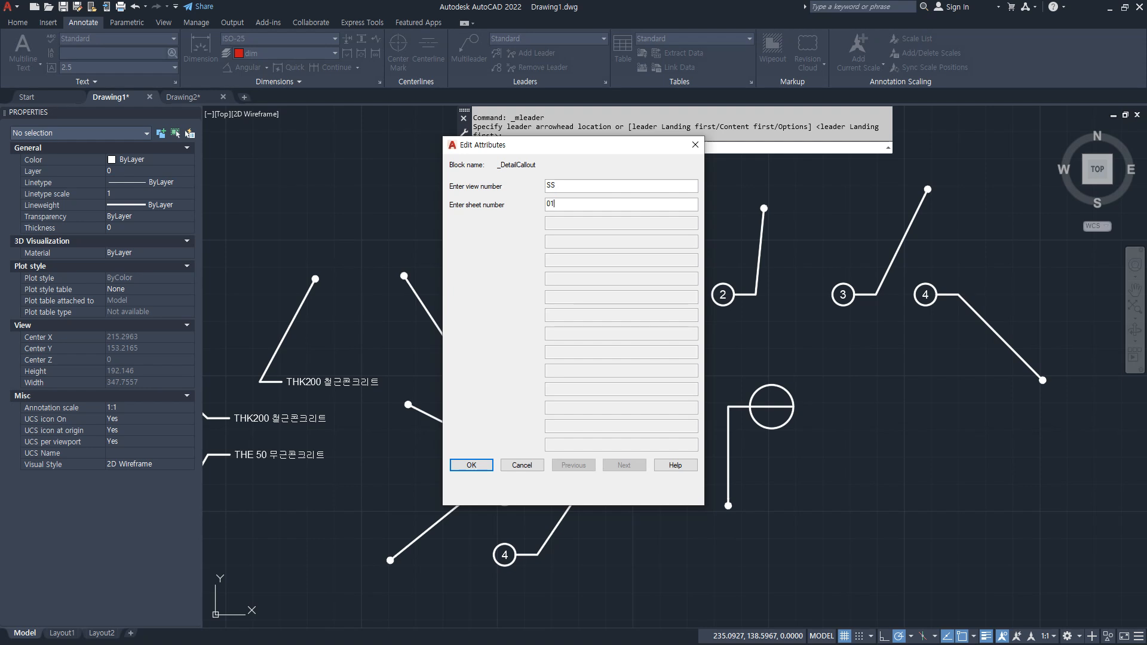
left_click(474, 466)
- Draw a second upright detail callout multileader to the right of SS 01, with view number WD and sheet number 02
scroll(871, 452, "up", 4)
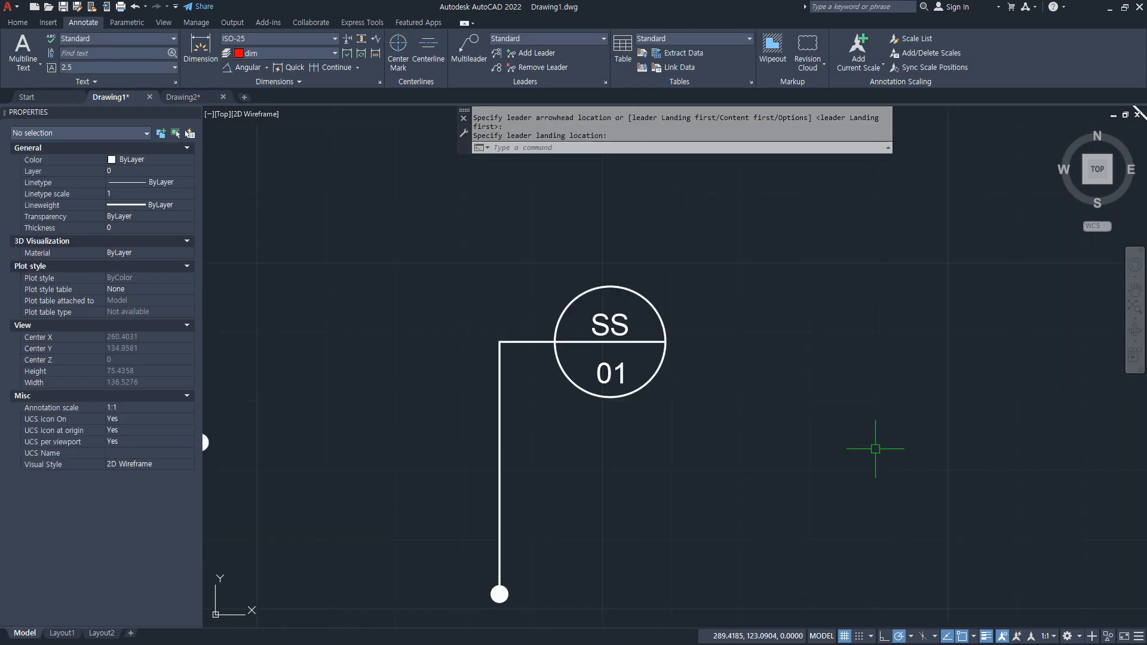
middle_click_drag(794, 414, 584, 378)
key("Return")
left_click(580, 569)
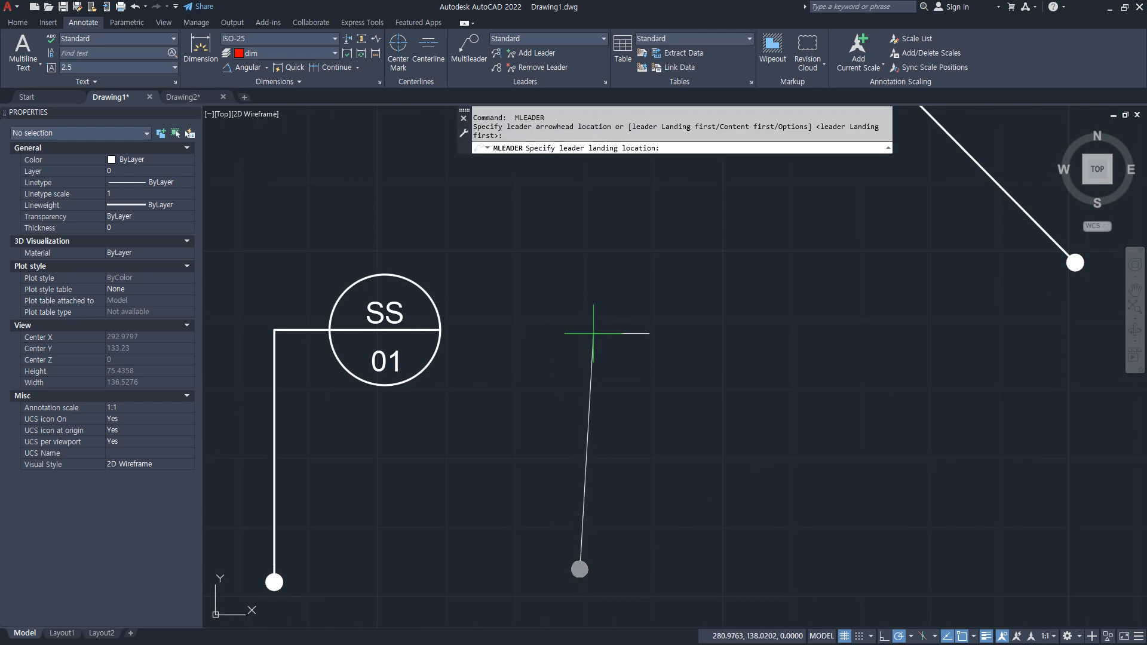
left_click(584, 333)
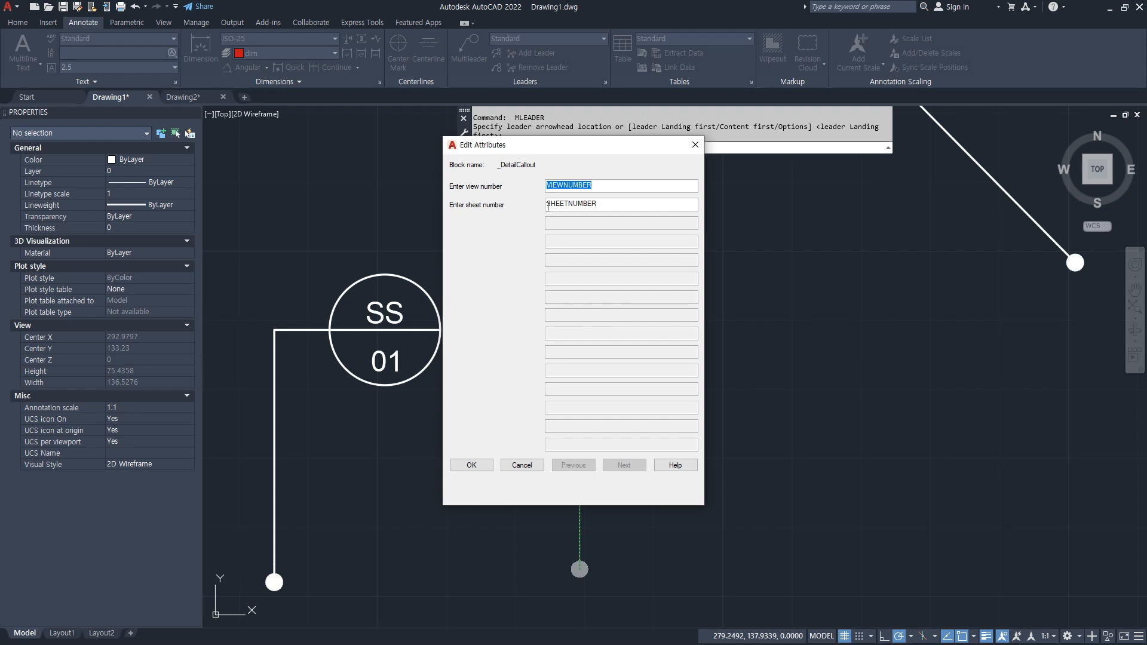
type("WD")
double_click(620, 204)
type("02")
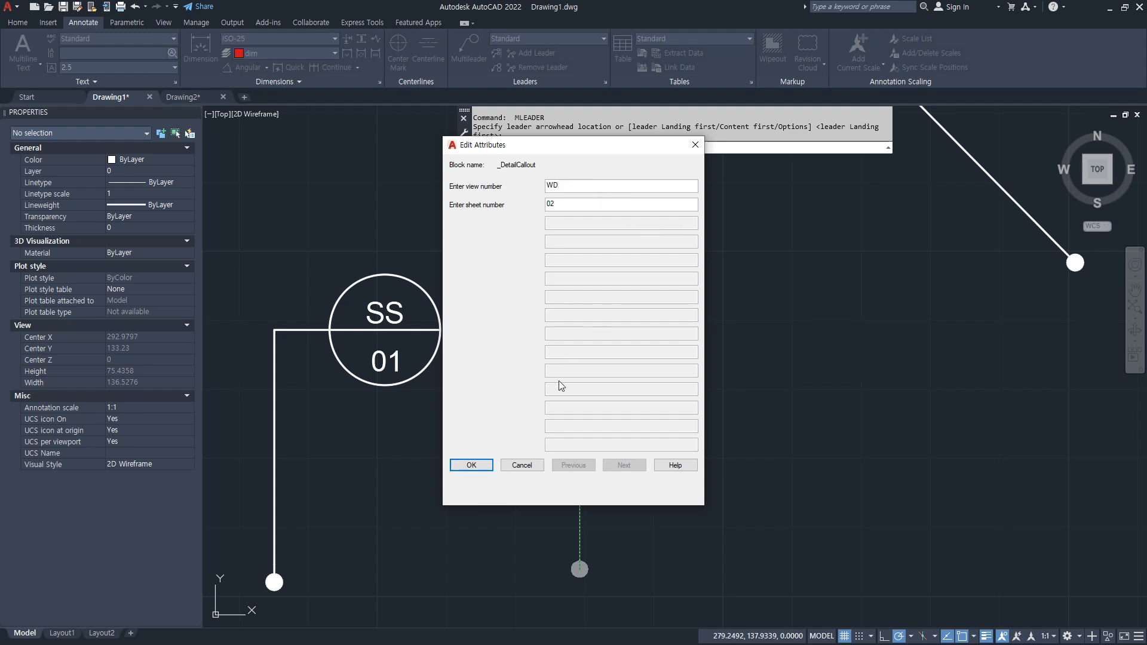
left_click(470, 465)
- Draw a third upright detail callout multileader to the right of WD 02, with view number WW and sheet number 01
key("space")
left_click(867, 556)
left_click(867, 341)
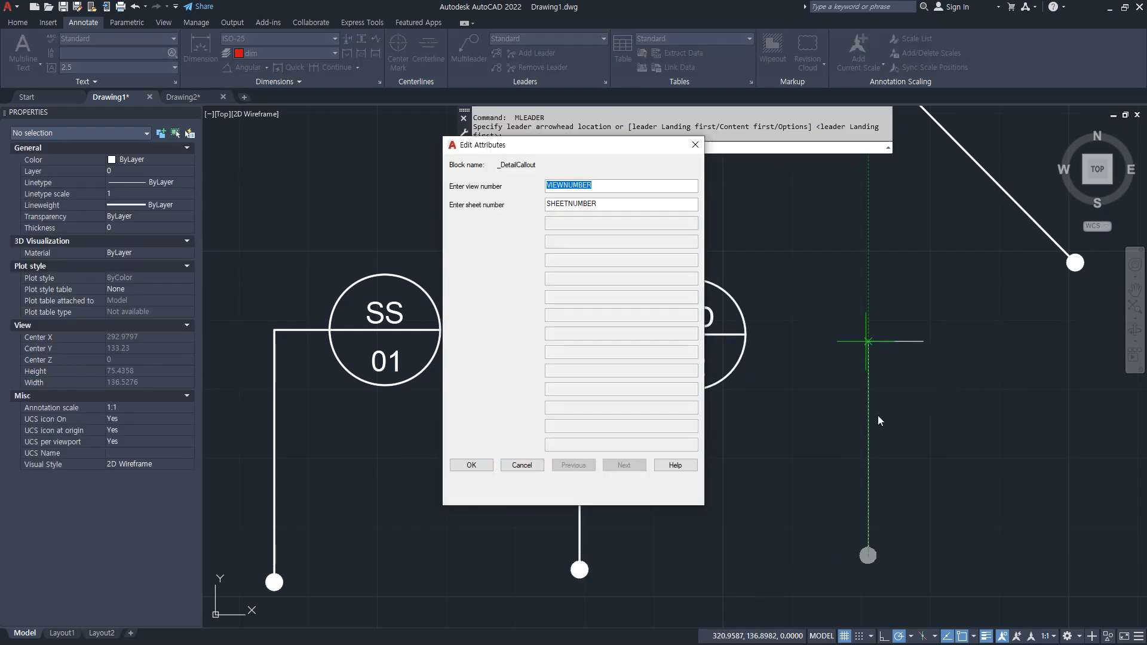
type("WW")
key("Tab")
type("0")
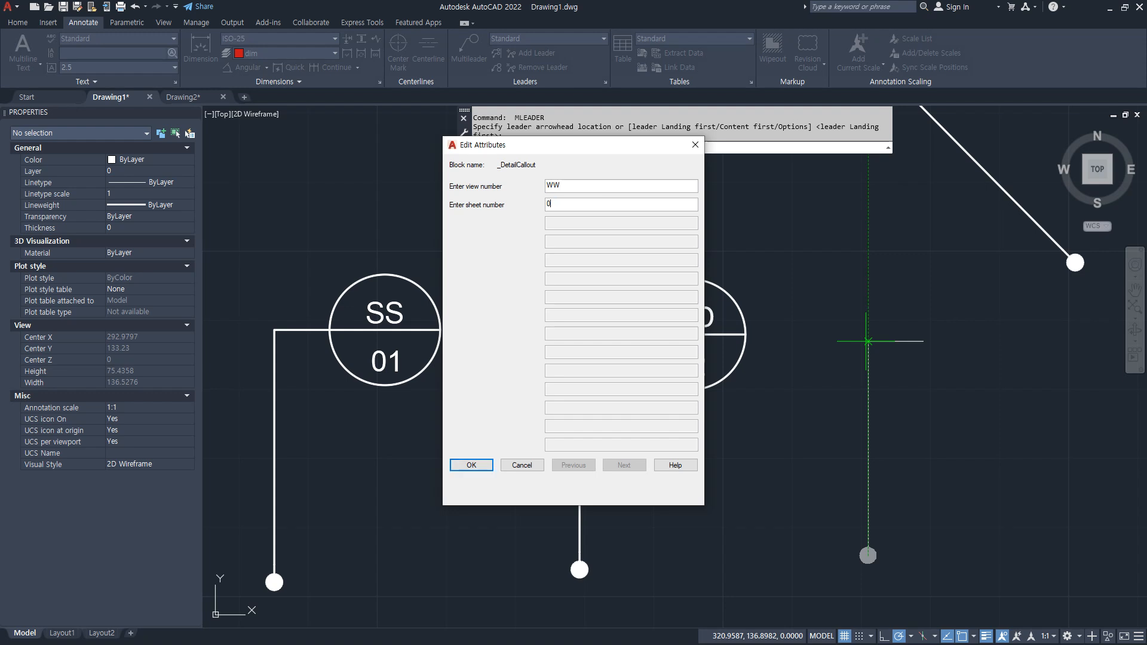
type("1")
left_click(471, 464)
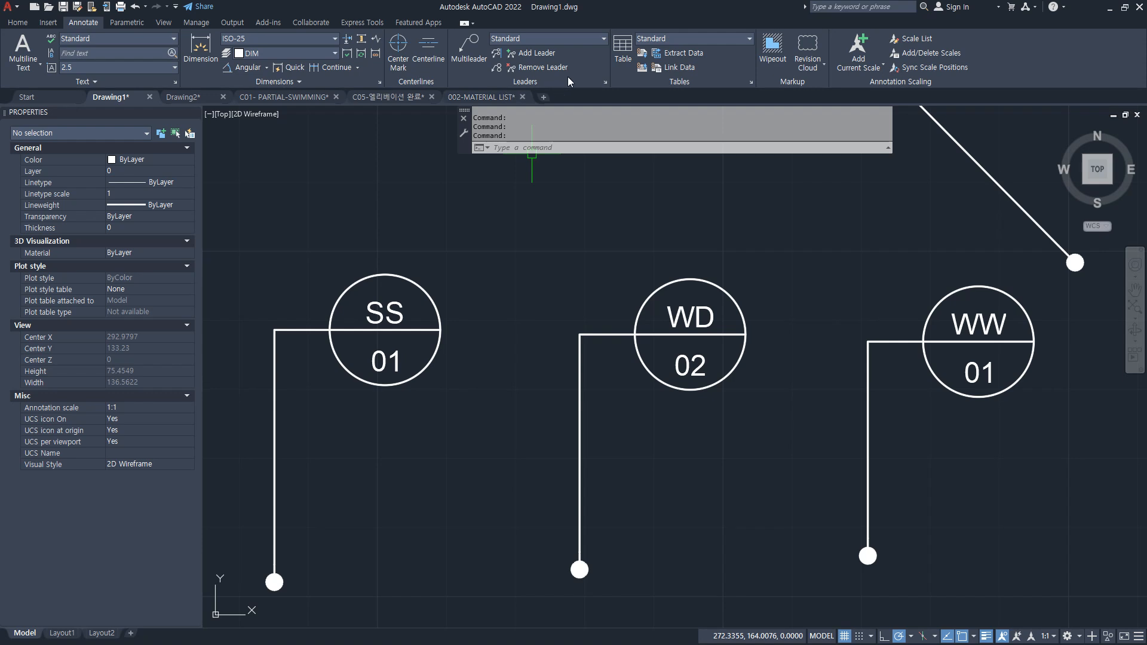
- Modify the Standard multileader style to use Triangle as its content source block
left_click(604, 82)
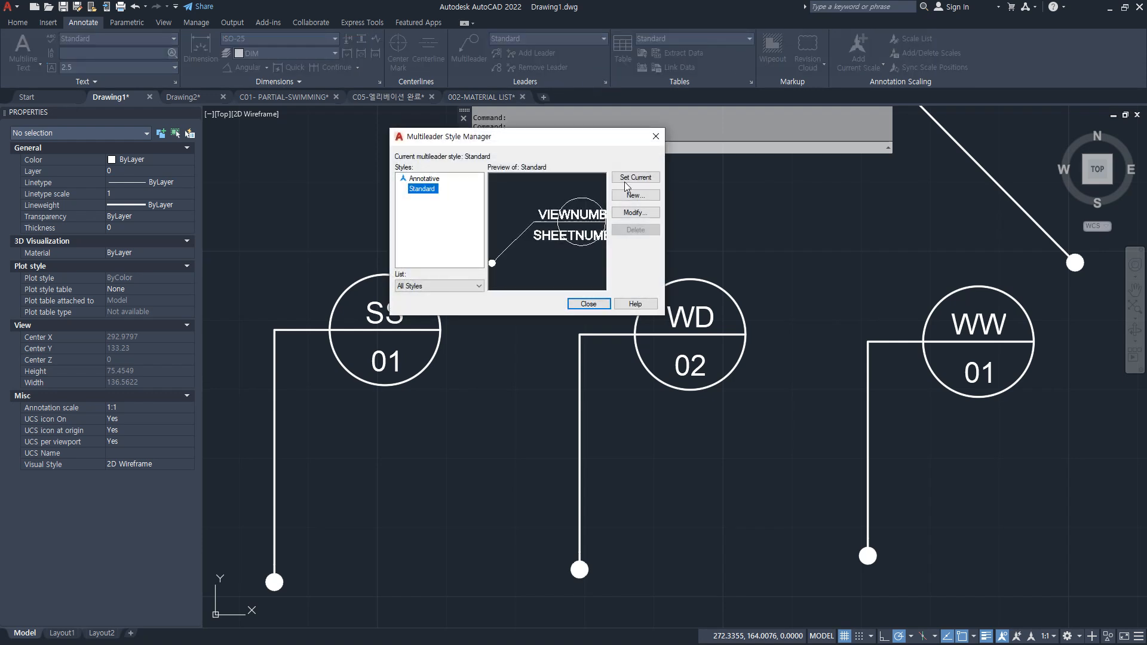
left_click(633, 212)
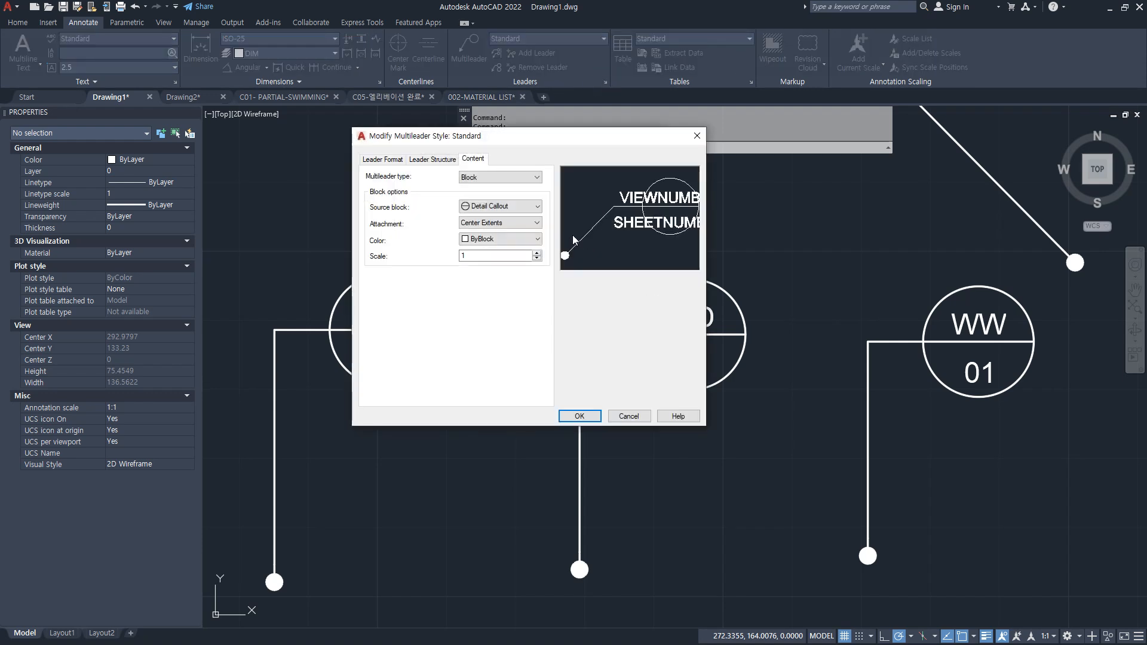
left_click(516, 207)
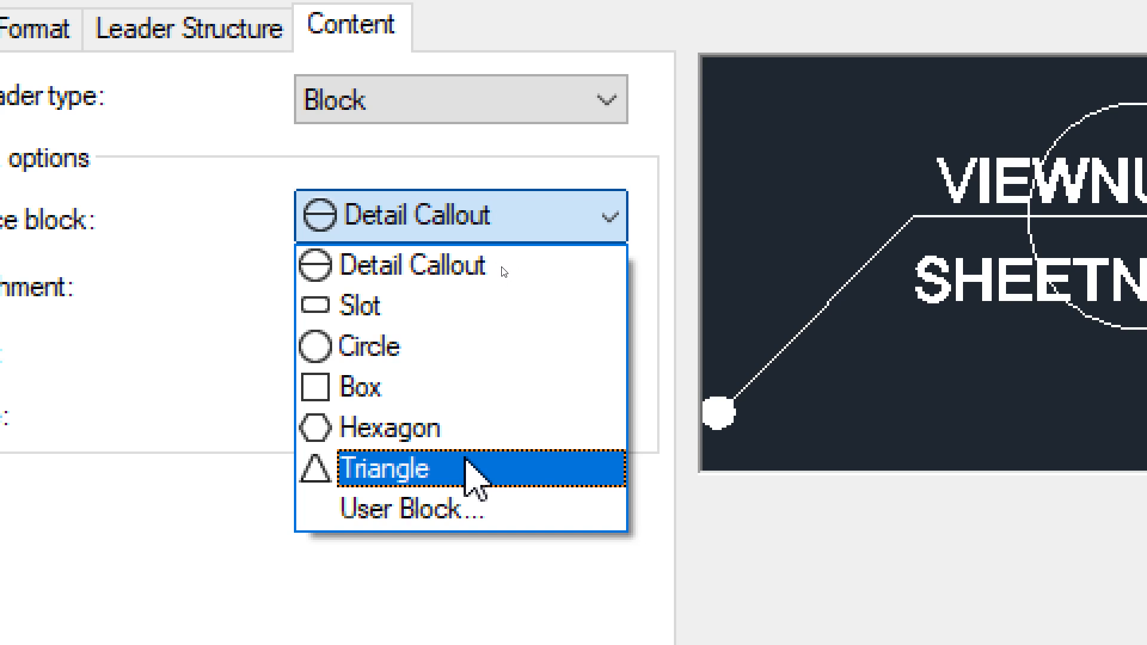
left_click(469, 469)
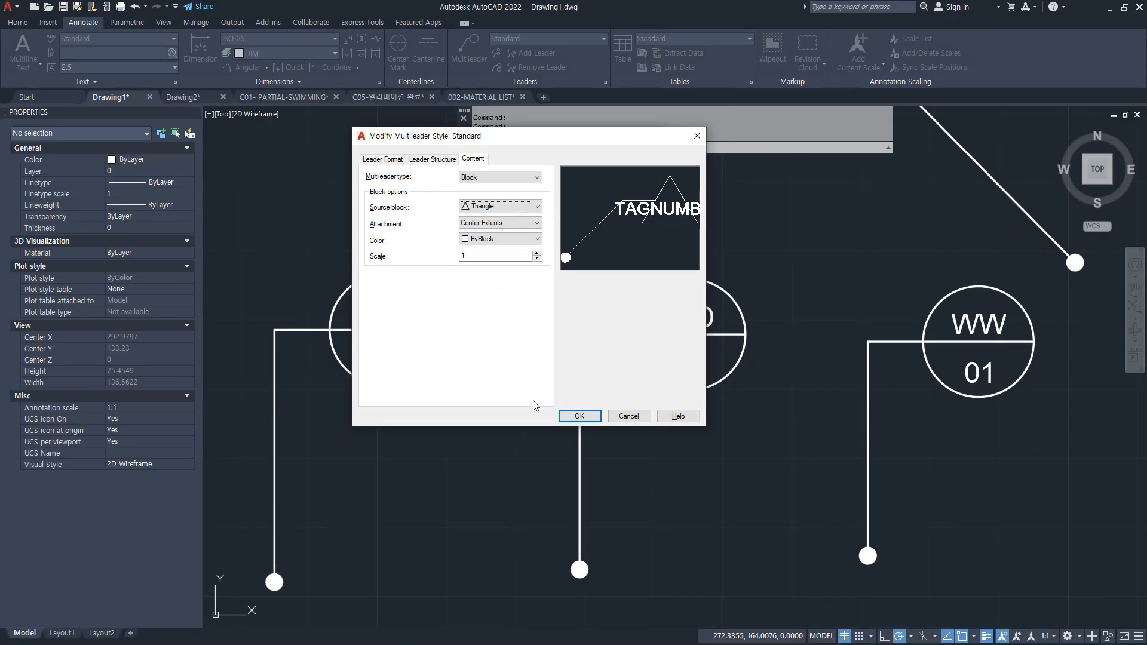
left_click(579, 415)
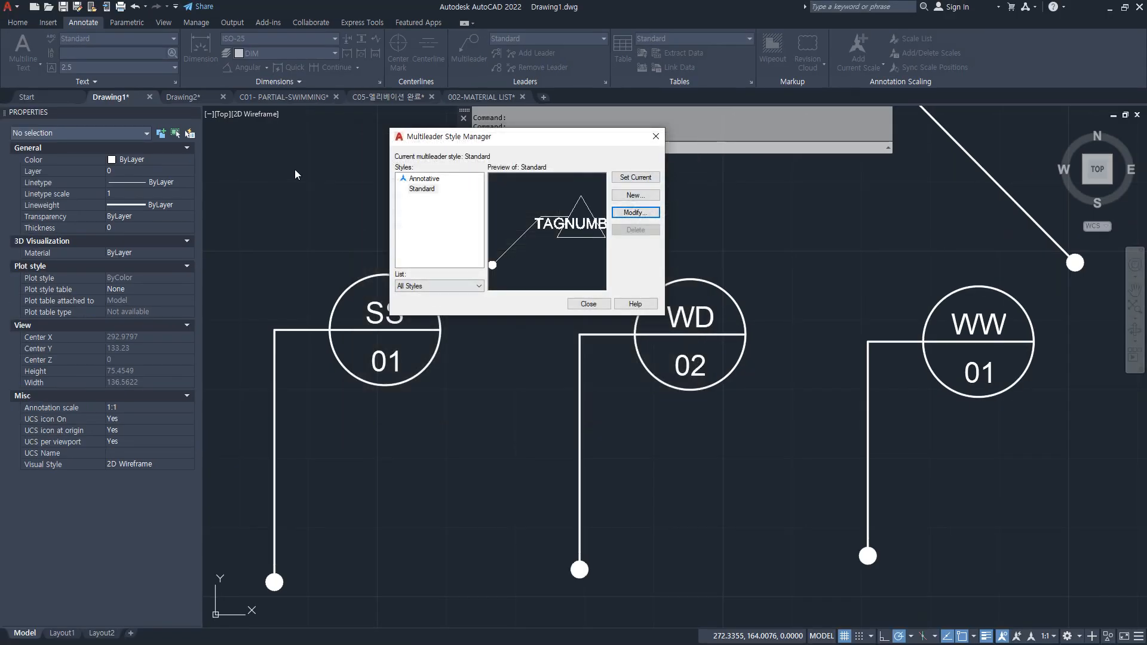
left_click(588, 304)
left_click(207, 98)
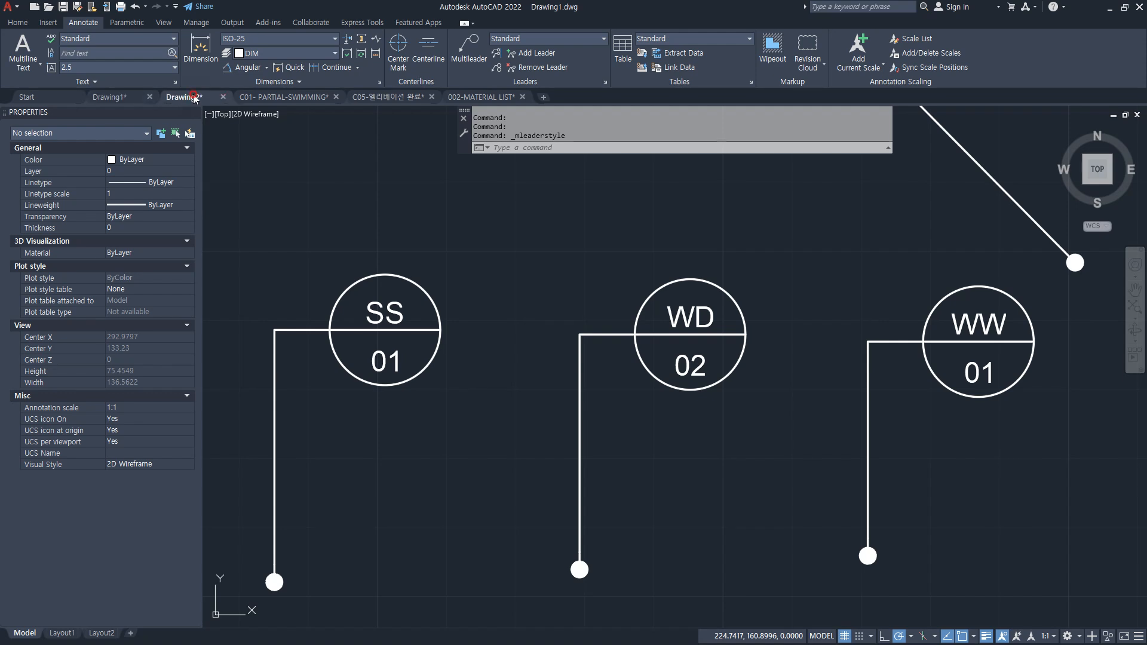
scroll(504, 181, "up", 5)
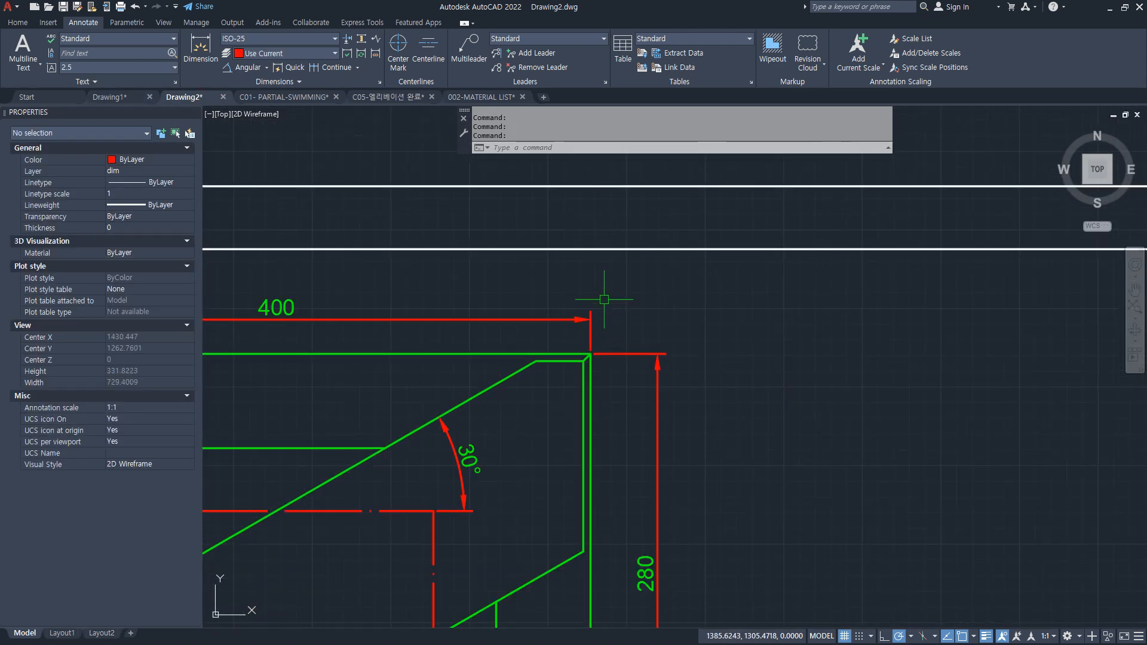
left_click(127, 98)
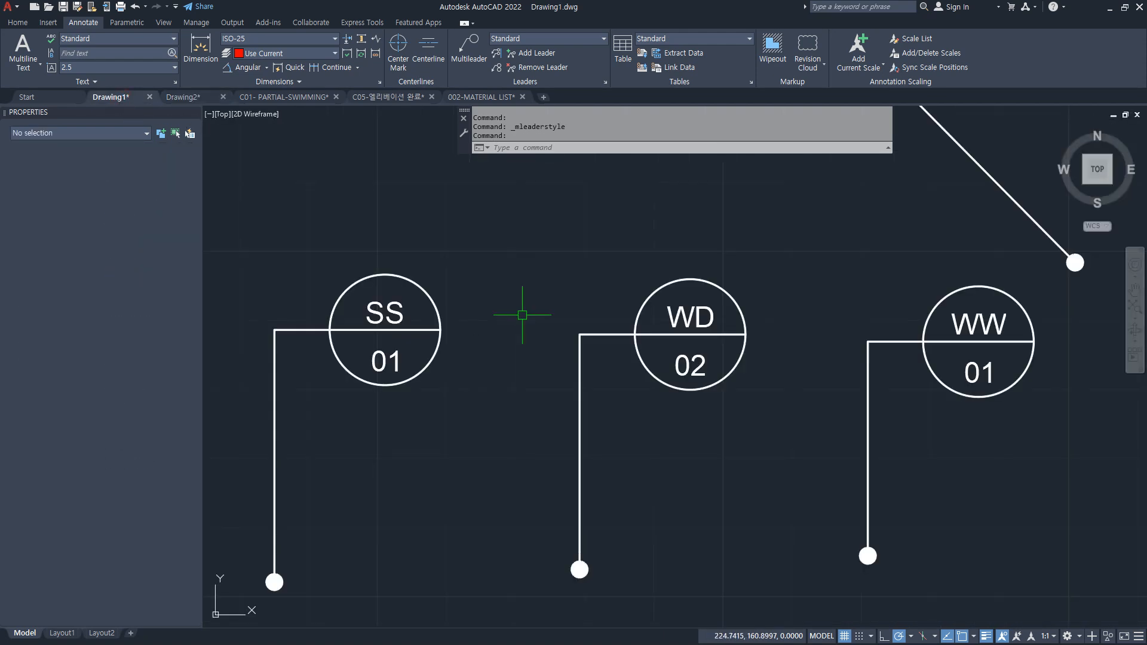
- Draw a triangle multileader in the space up-left of the SS 01 callout, landing up-right of its arrowhead, with tag number 1
middle_click_drag(522, 314, 729, 416)
middle_click_drag(369, 328, 486, 355)
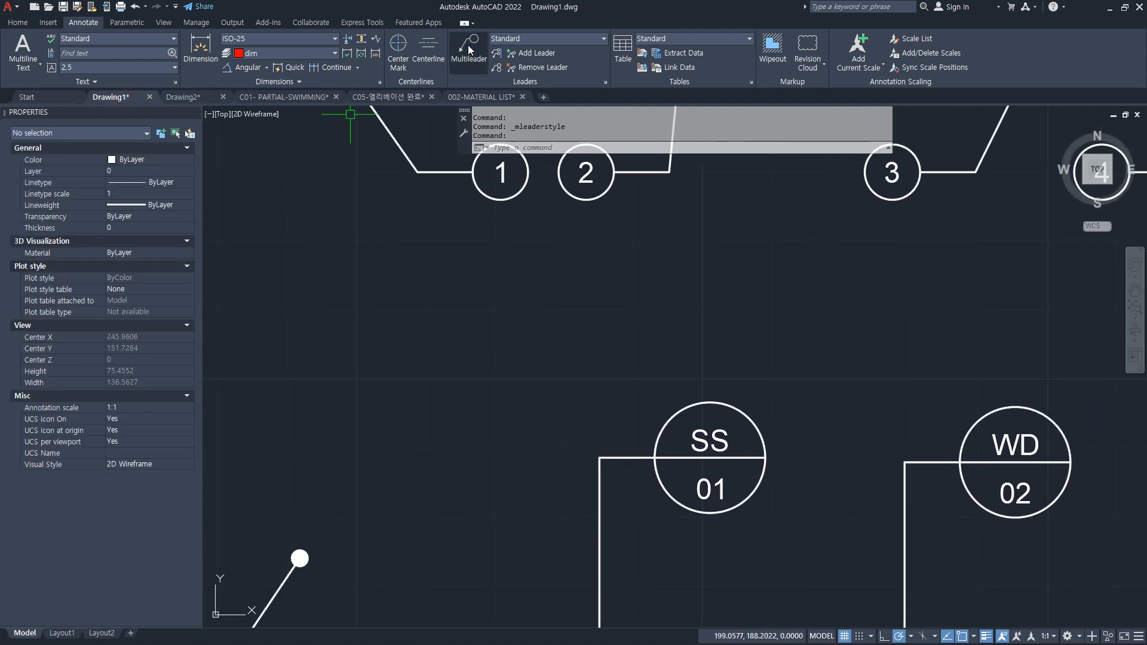
left_click(468, 45)
left_click(352, 441)
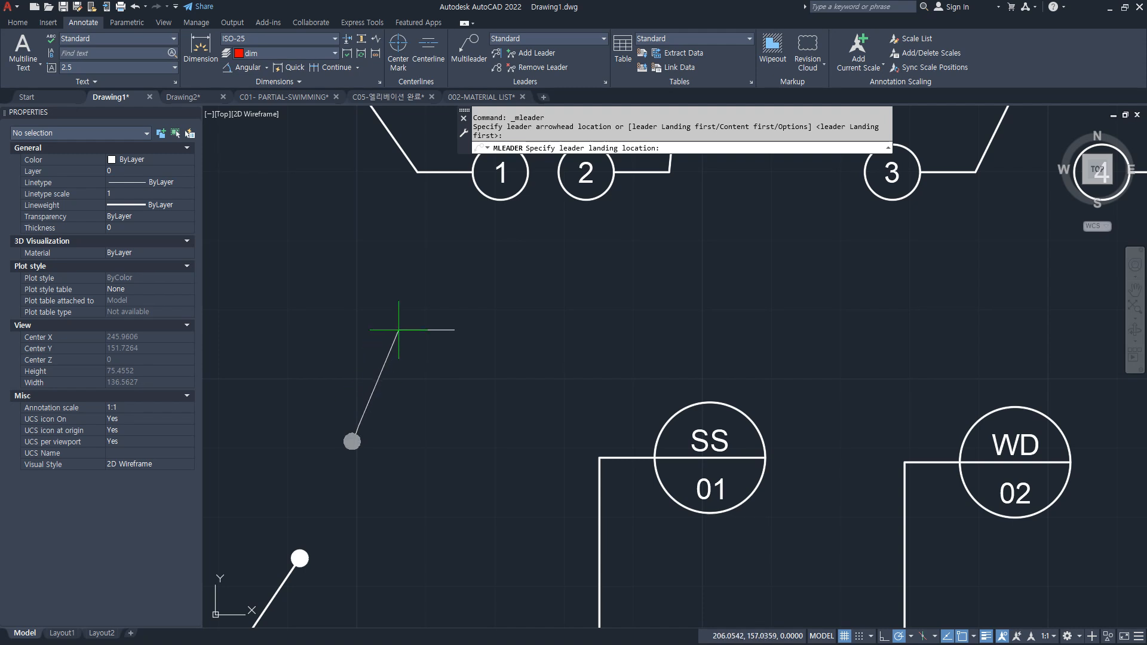
left_click(398, 329)
type("1")
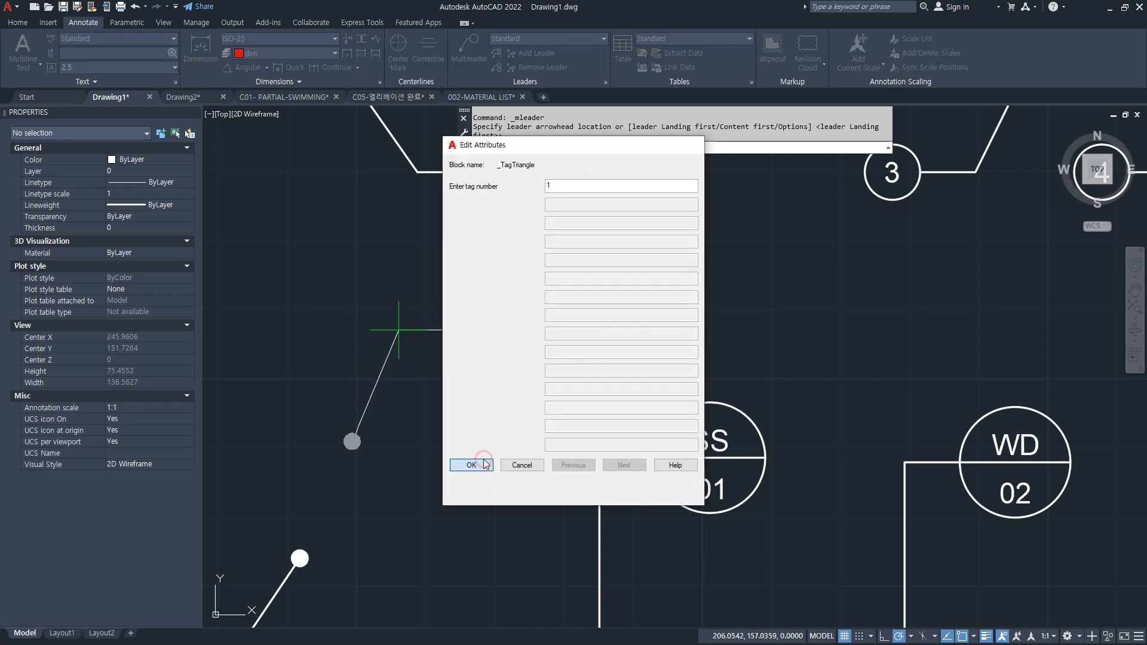
left_click(471, 465)
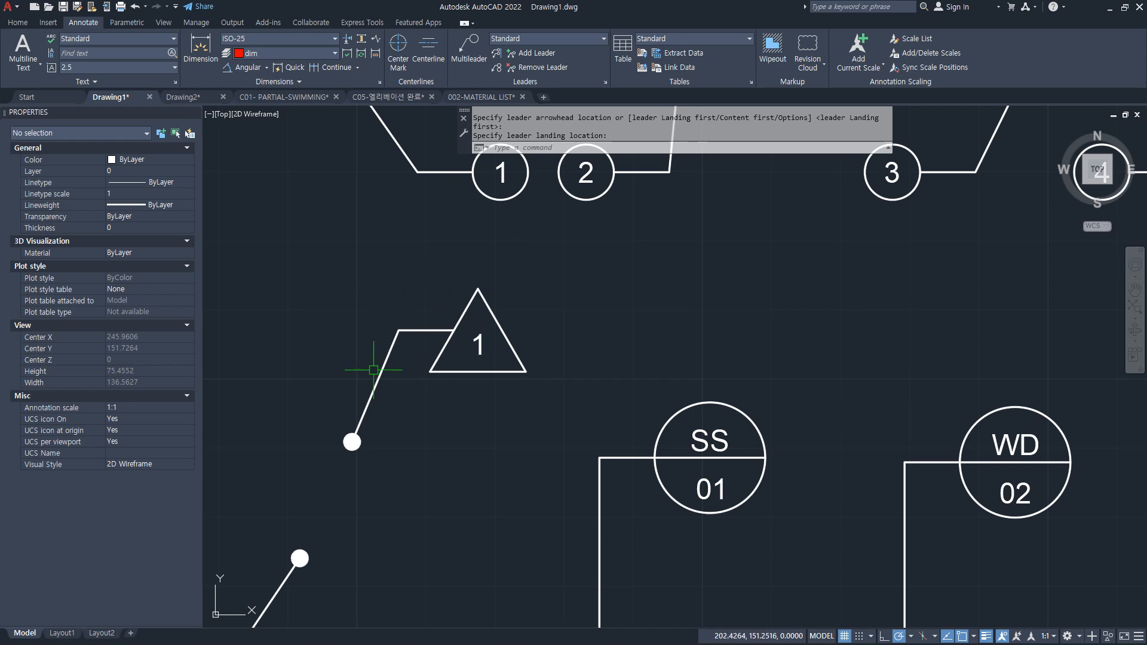
- Set the leader type of the triangle multileader to None
left_click(403, 329)
middle_click_drag(467, 364, 361, 339)
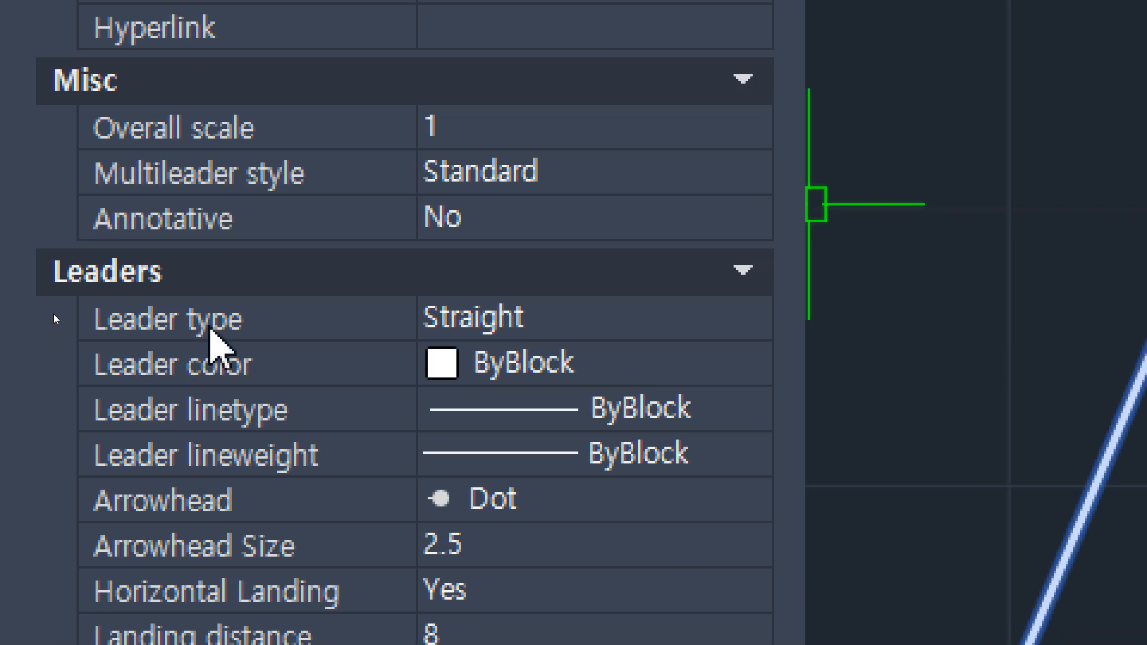
left_click(618, 471)
left_click(652, 317)
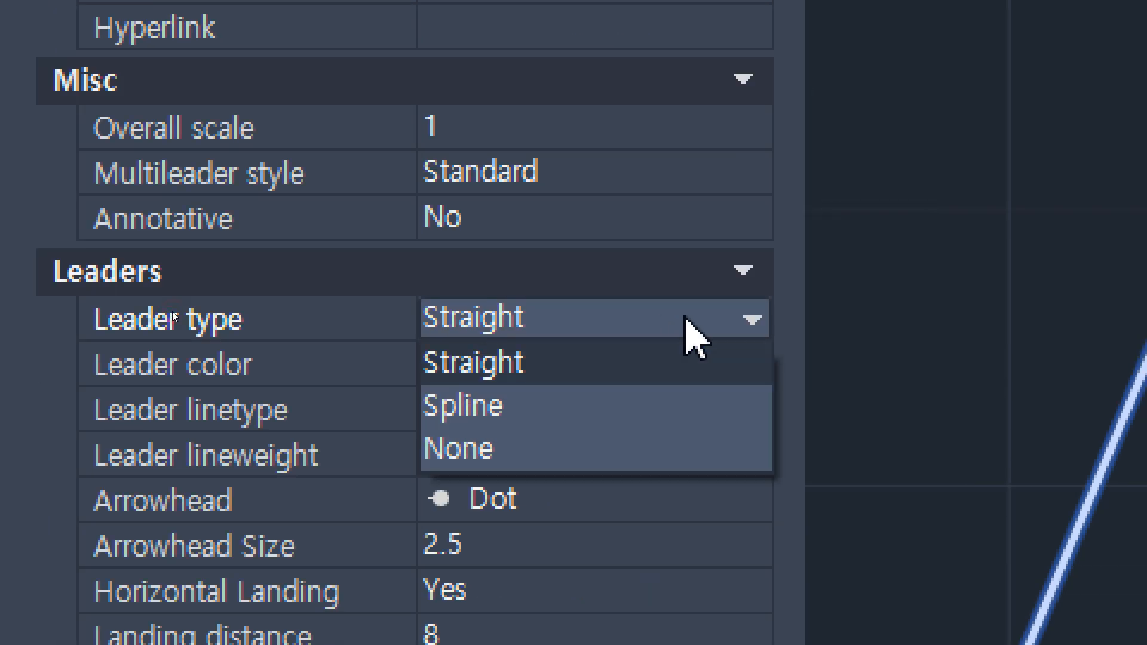
left_click(647, 449)
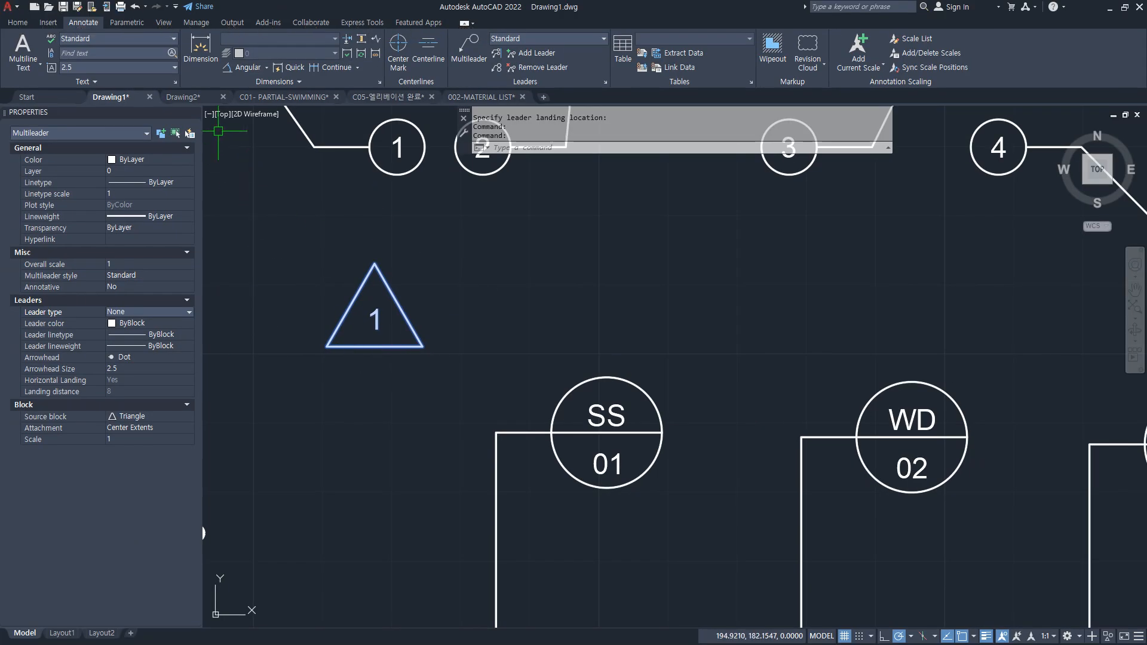
middle_click_drag(340, 401, 446, 402)
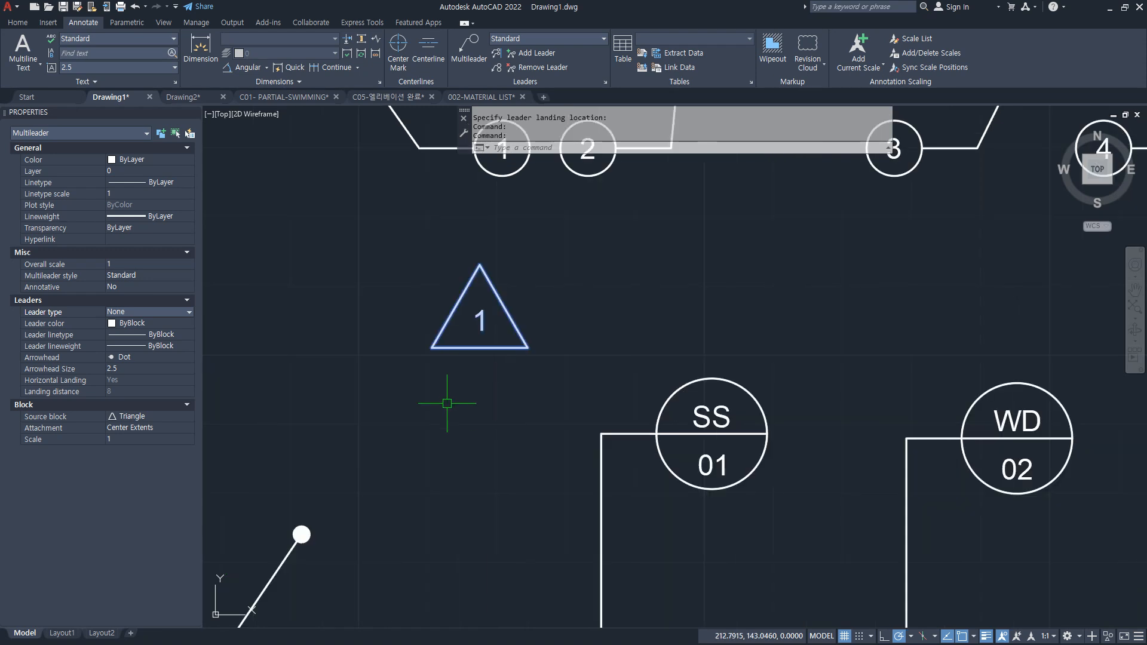
key("ctrl+2")
mouse_move(480, 398)
left_mouse_down()
mouse_move(498, 229)
mouse_move(454, 408)
left_mouse_up()
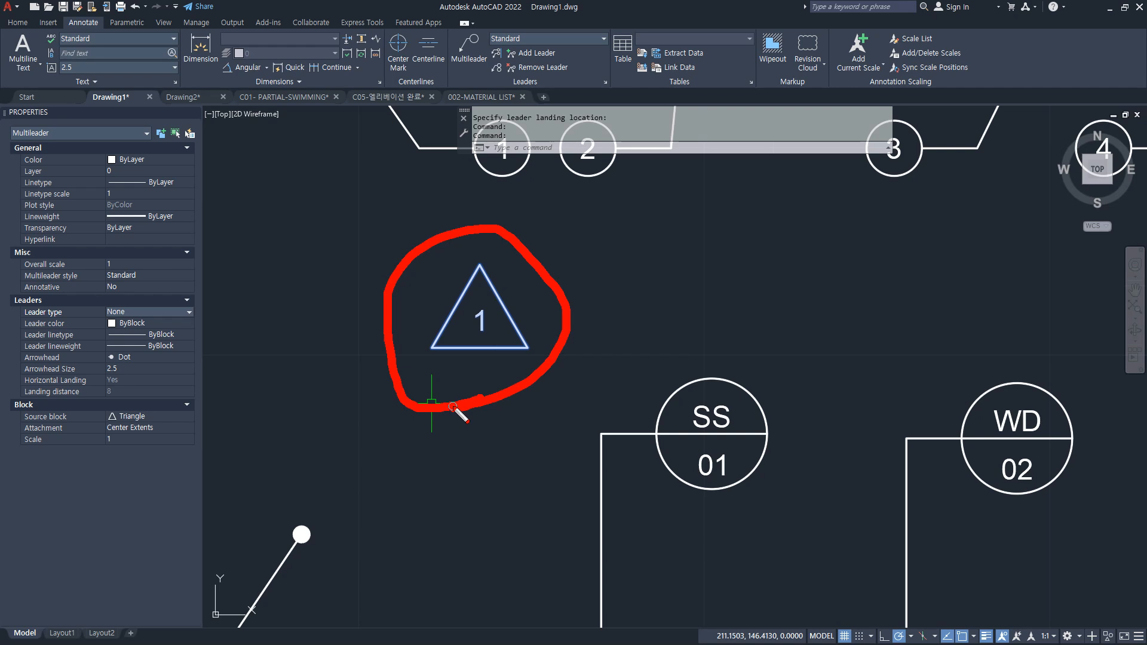
key("Escape")
- Examine the available revision cloud variants among the drawing tools
left_click(18, 27)
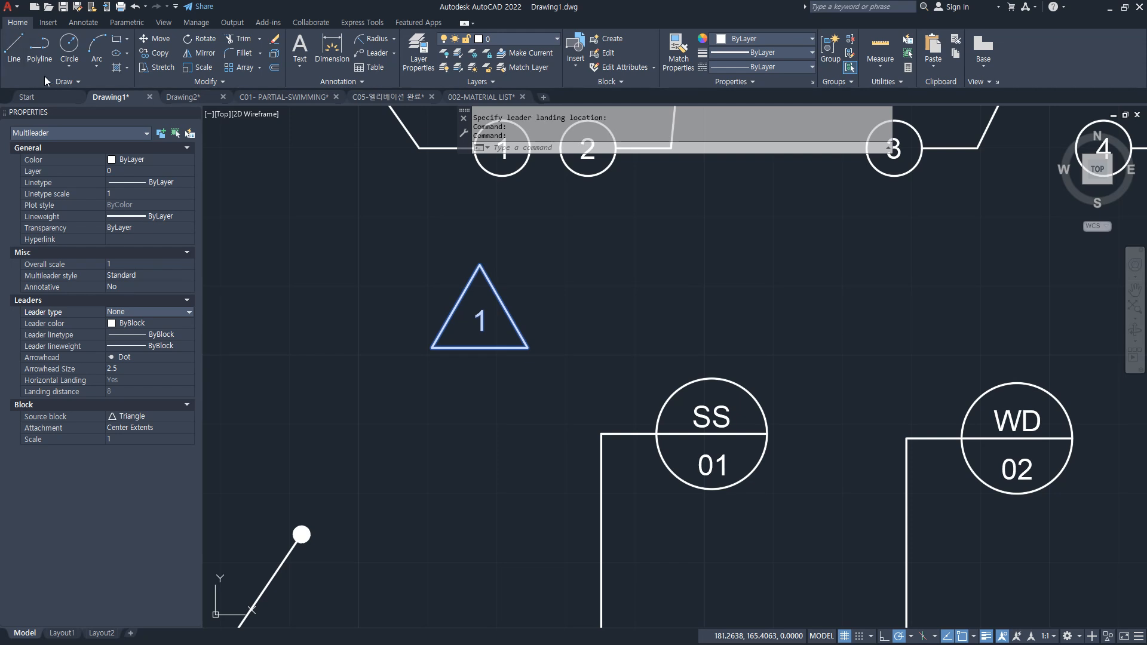
left_click(59, 81)
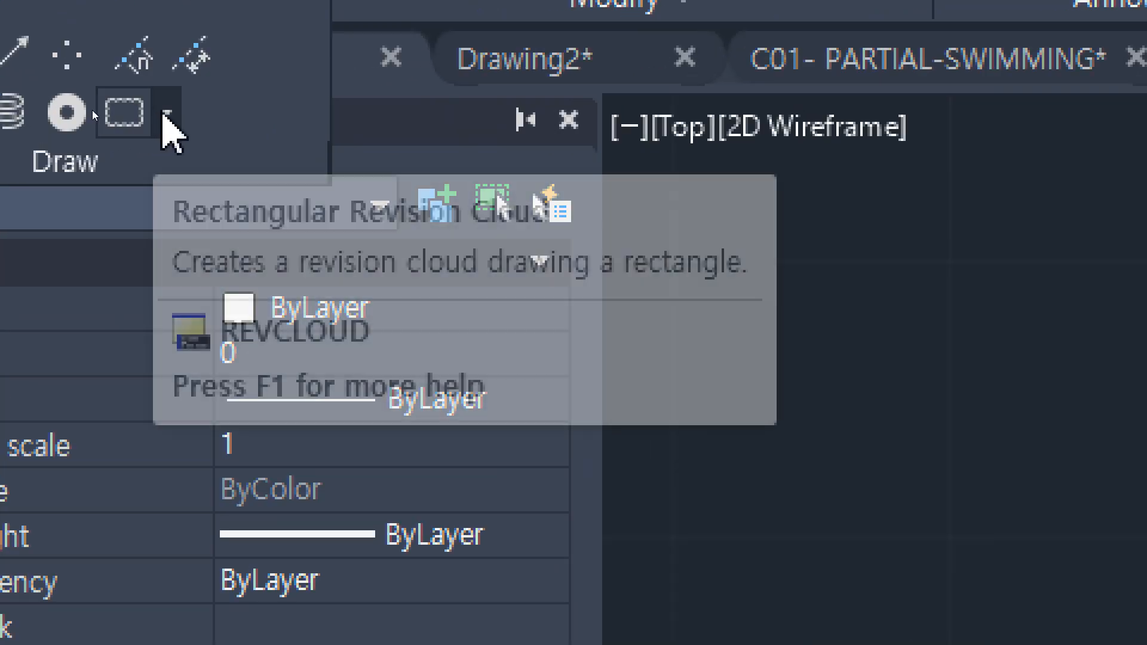
left_click(93, 110)
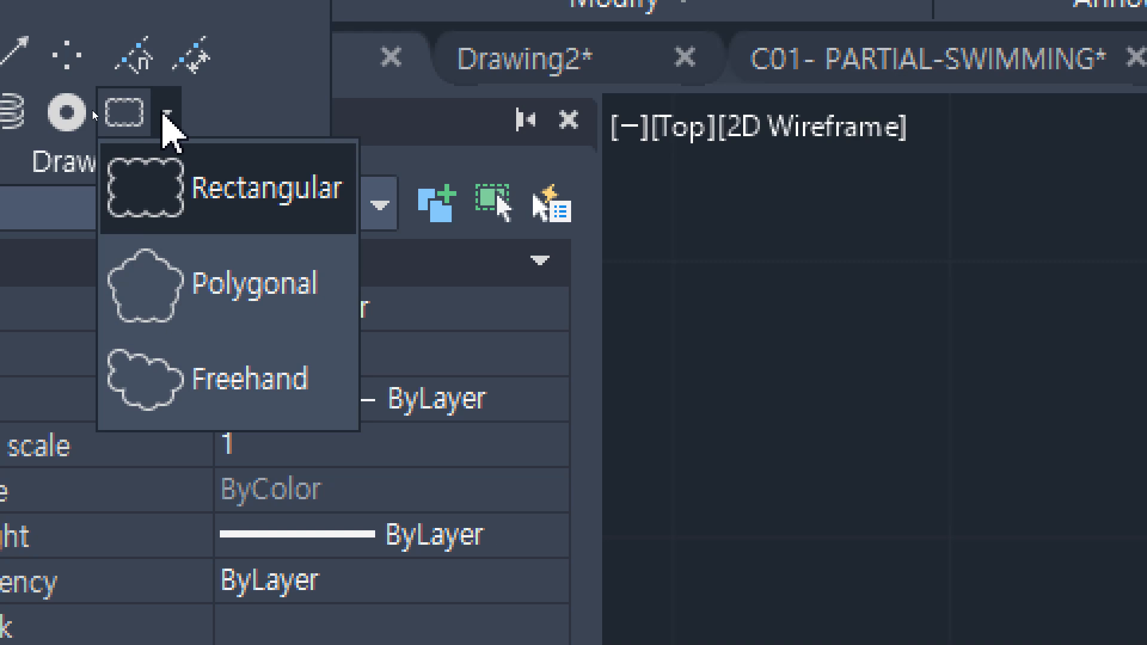
left_click(165, 113)
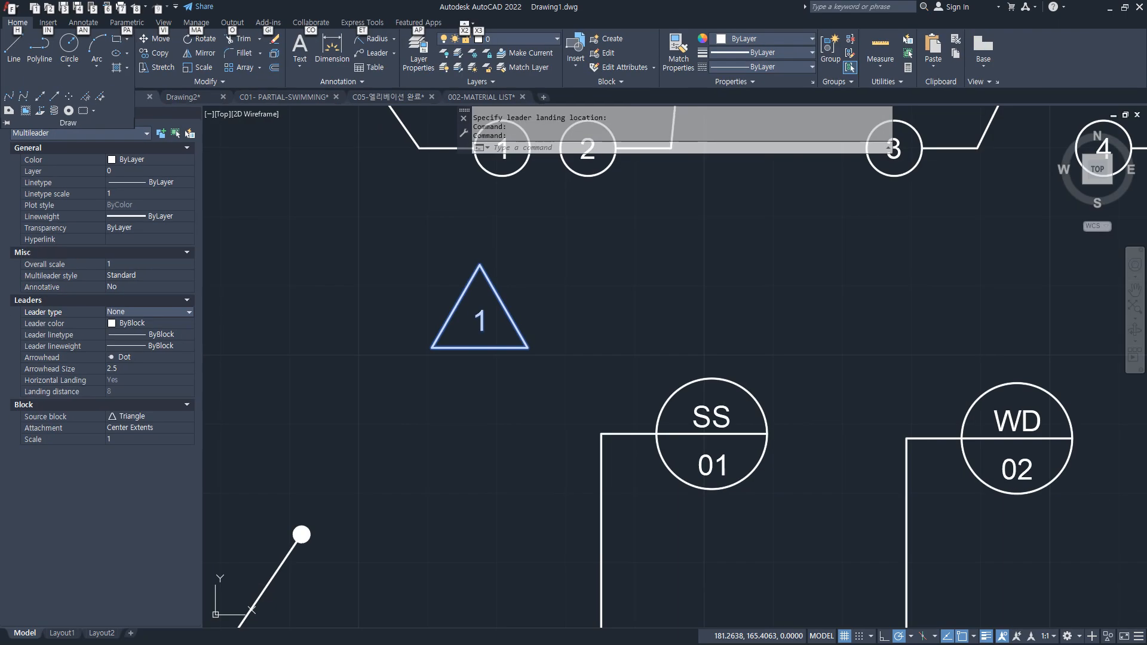
- Switch to the Notepad command notes and add the line "revcloud(개정마크 REVC)" below the mleader entry
key("alt+Tab")
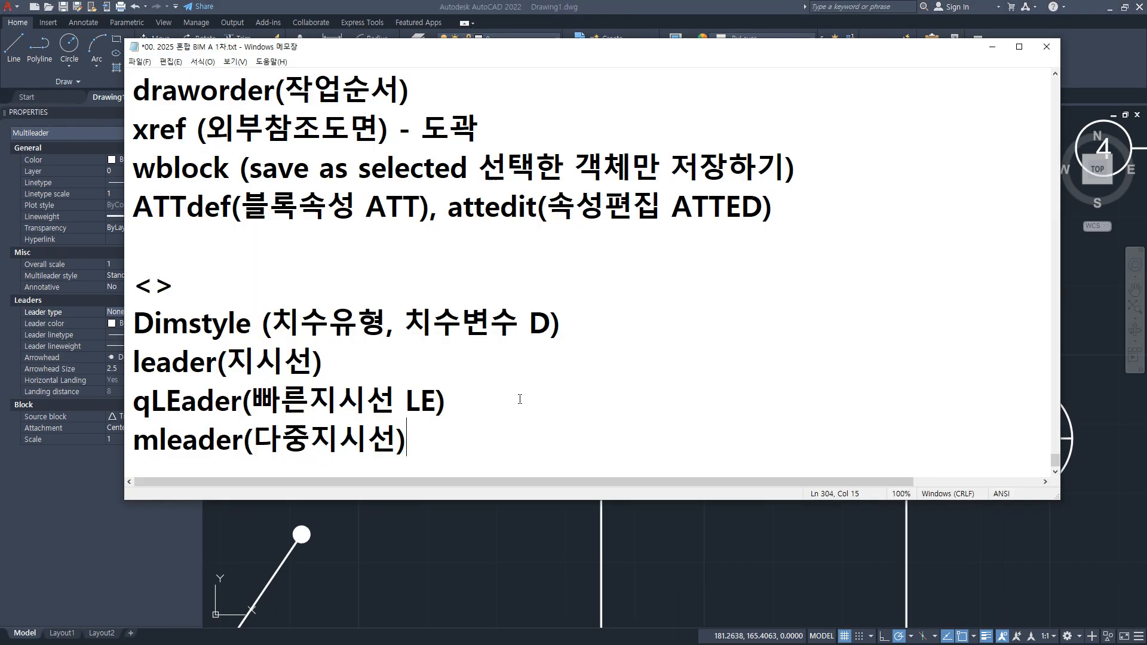
key("Return")
type("ㄱ")
key("BackSpace")
type("REVC")
key("BackSpace")
key("BackSpace")
key("BackSpace")
key("BackSpace")
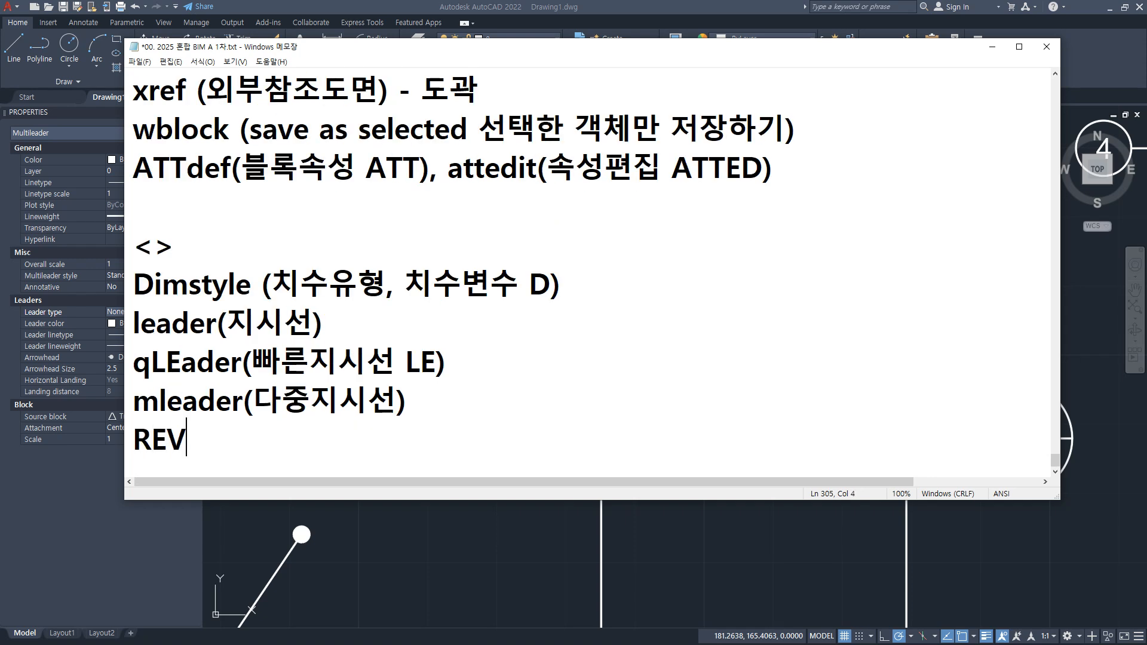
type("revclo")
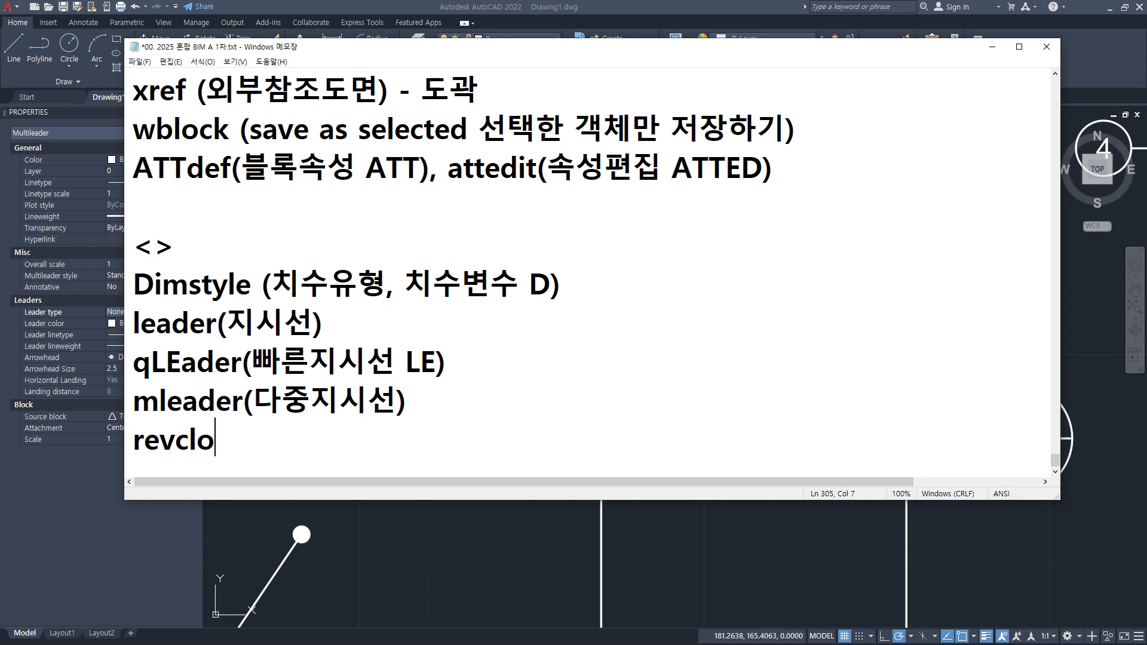
type("ud(개정")
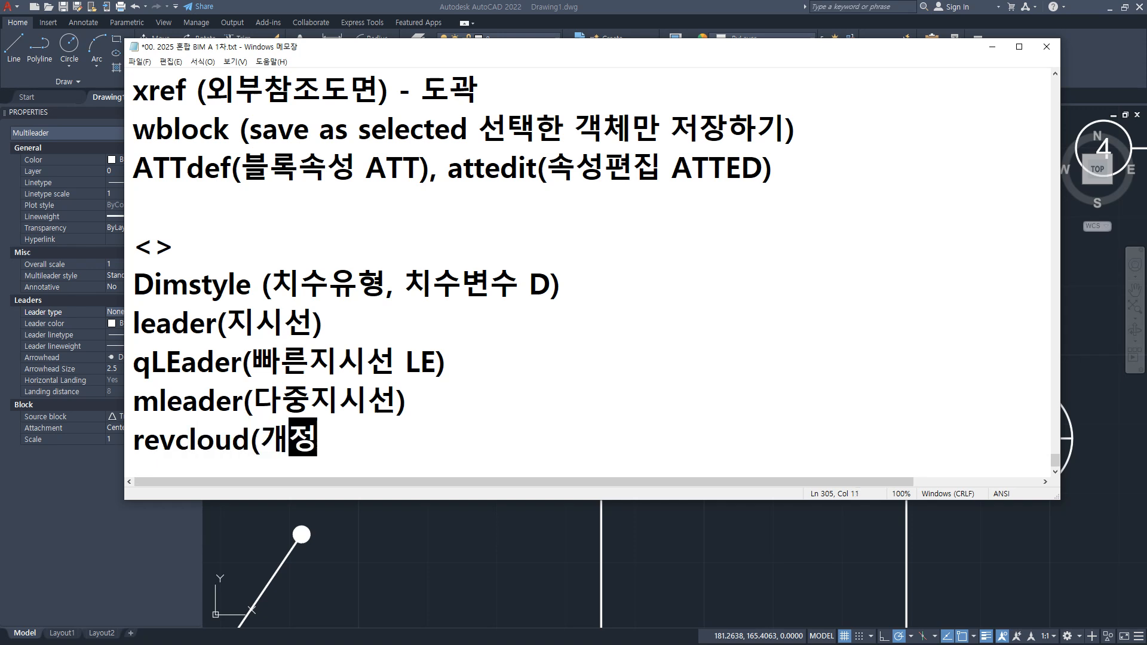
type("마크")
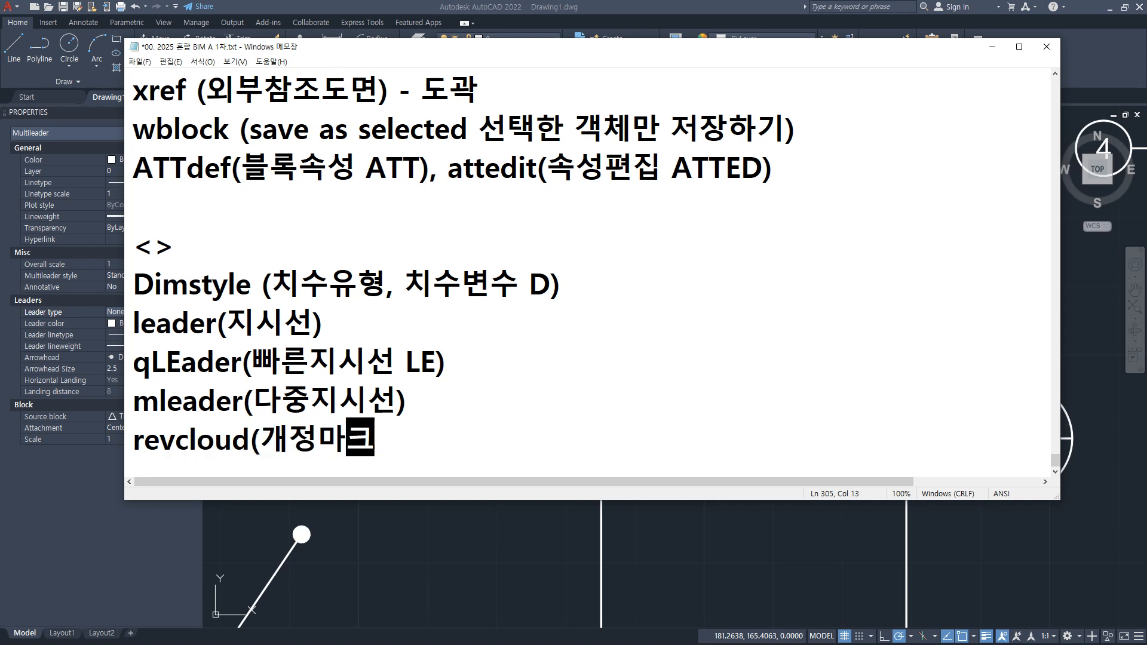
key("Hangul")
type("r")
key("BackSpace")
type("REVC")
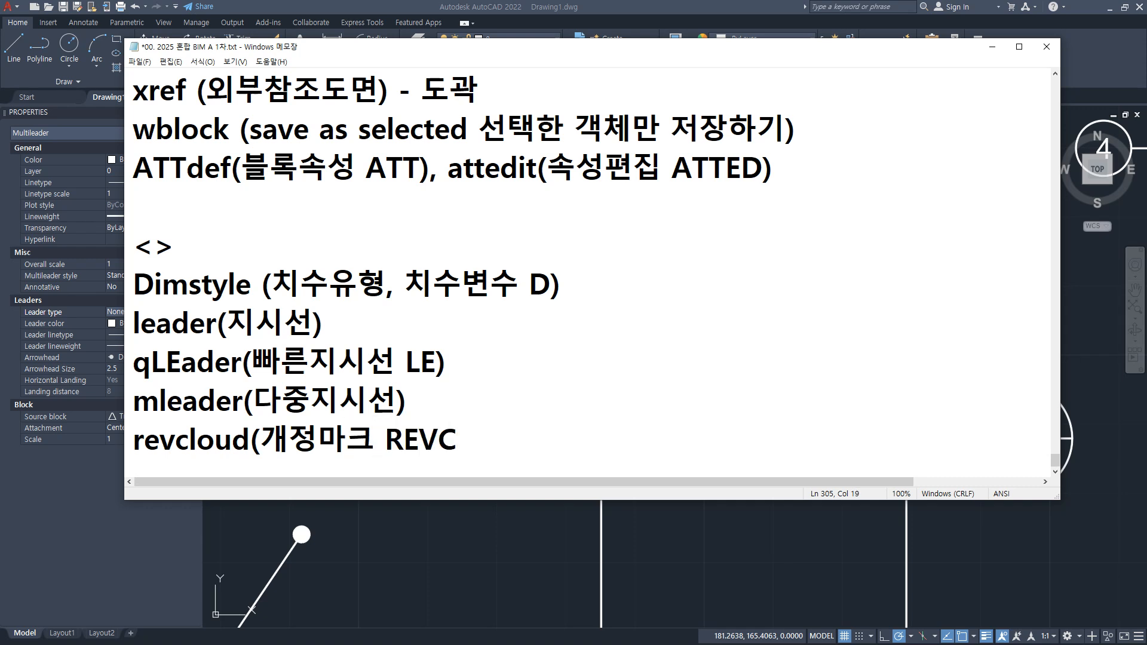
type(")")
- Capitalize the start of the new note entry so it reads "REVCloud(개정마크 REVC)", and return to the AutoCAD drawing
key("Delete")
key("Delete")
key("Delete")
key("Delete")
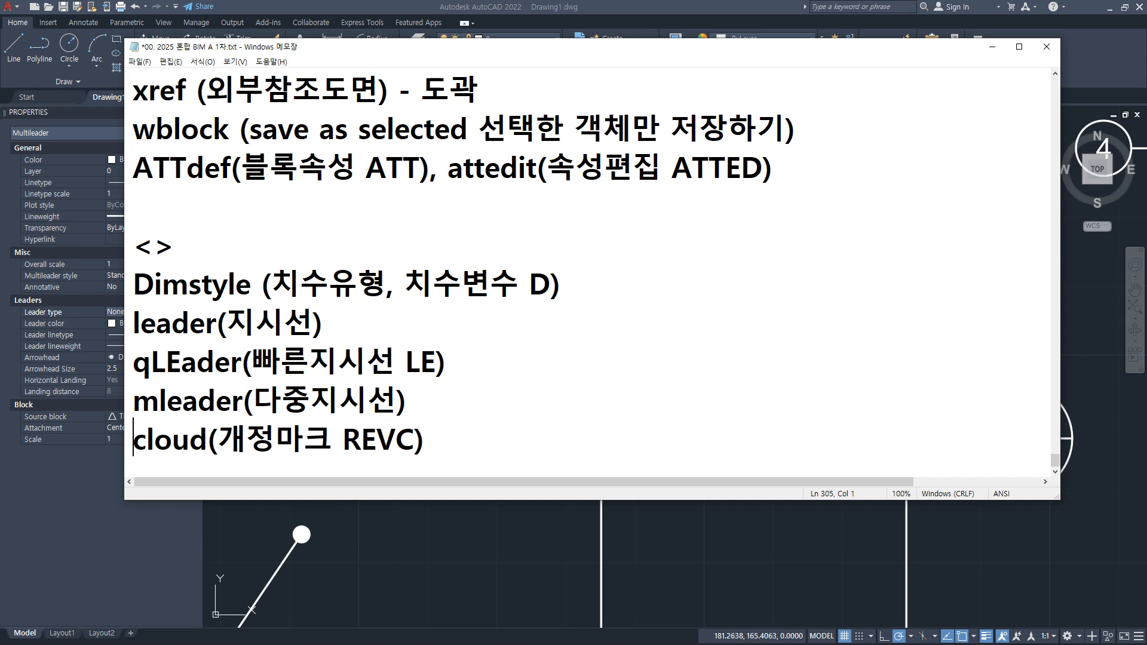
type("REV")
type("C")
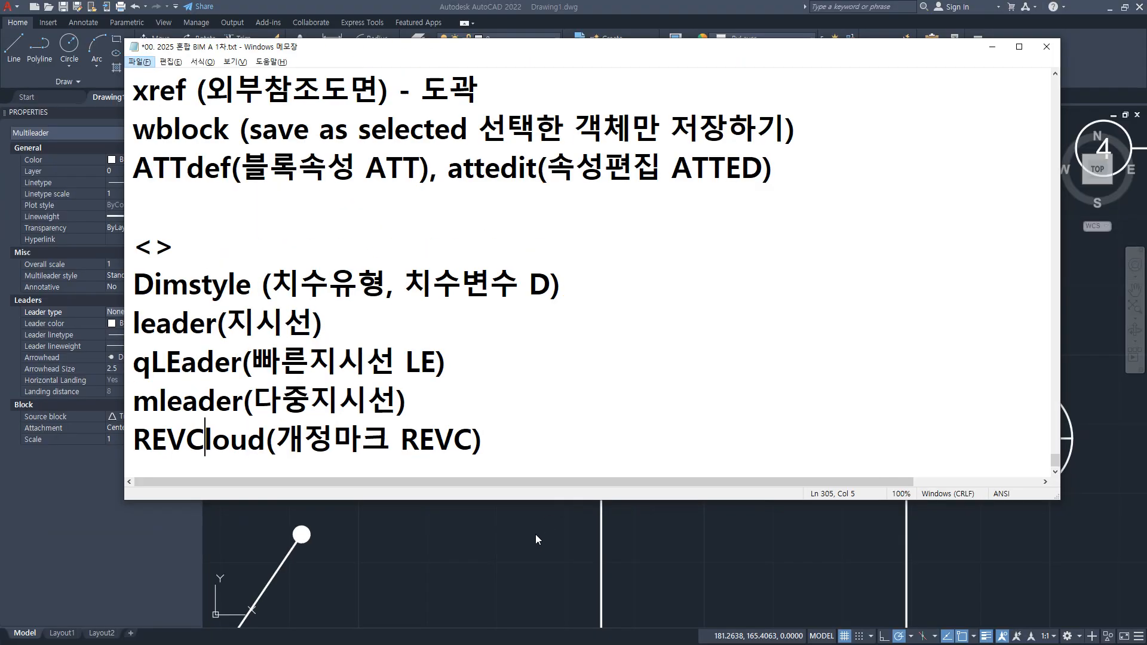
left_click(535, 534)
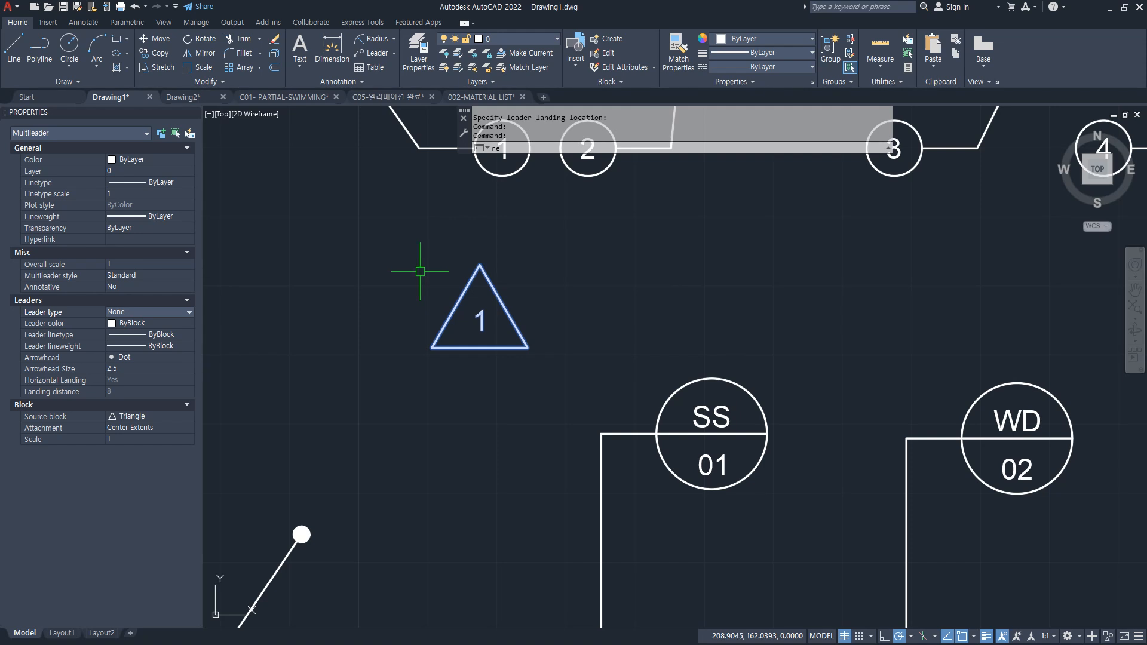
type("rev")
key("Return")
key("Escape")
key("Escape")
type("revc")
key("Return")
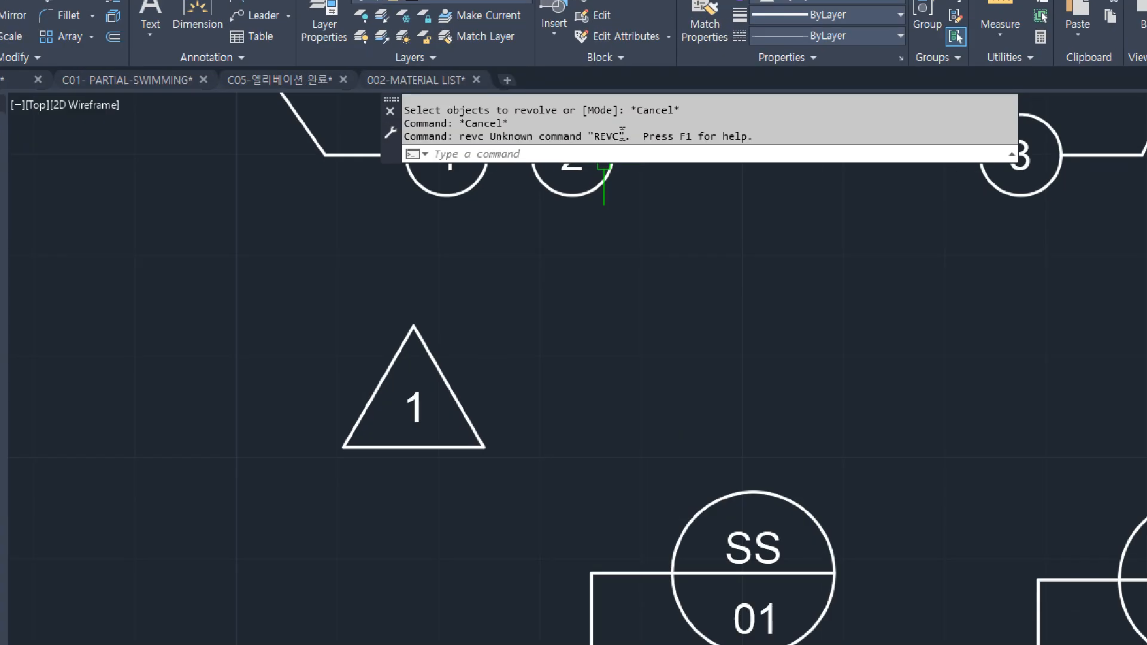
- Start the revision cloud command with the Calligraphy arc style and an approximate arc length of 10
type("revc")
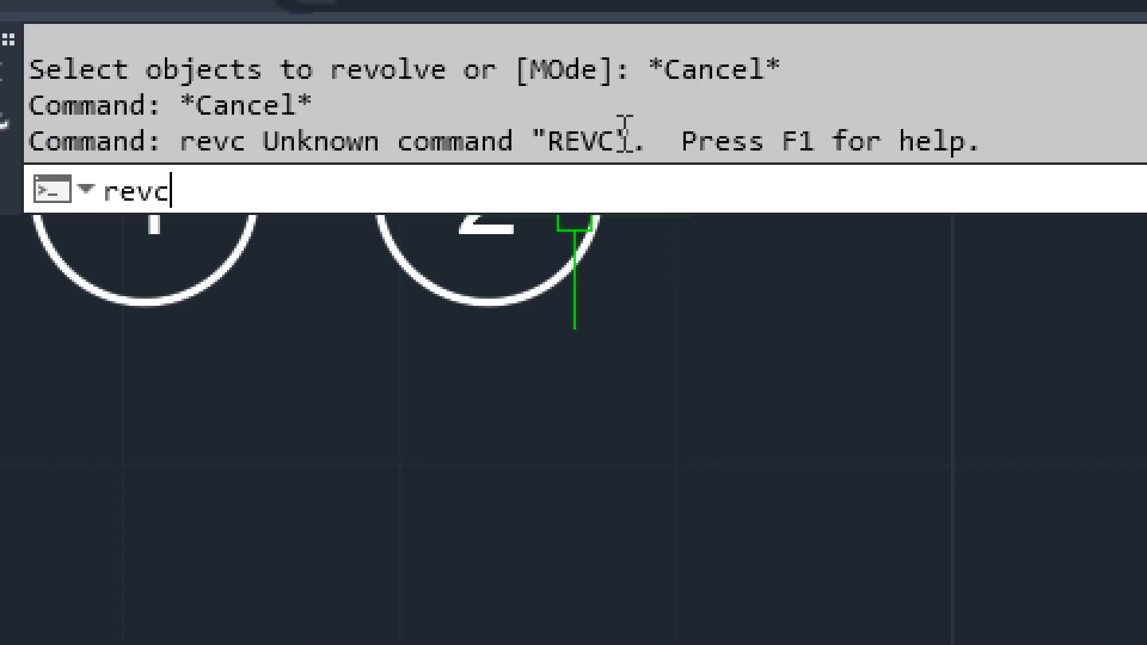
key("Return")
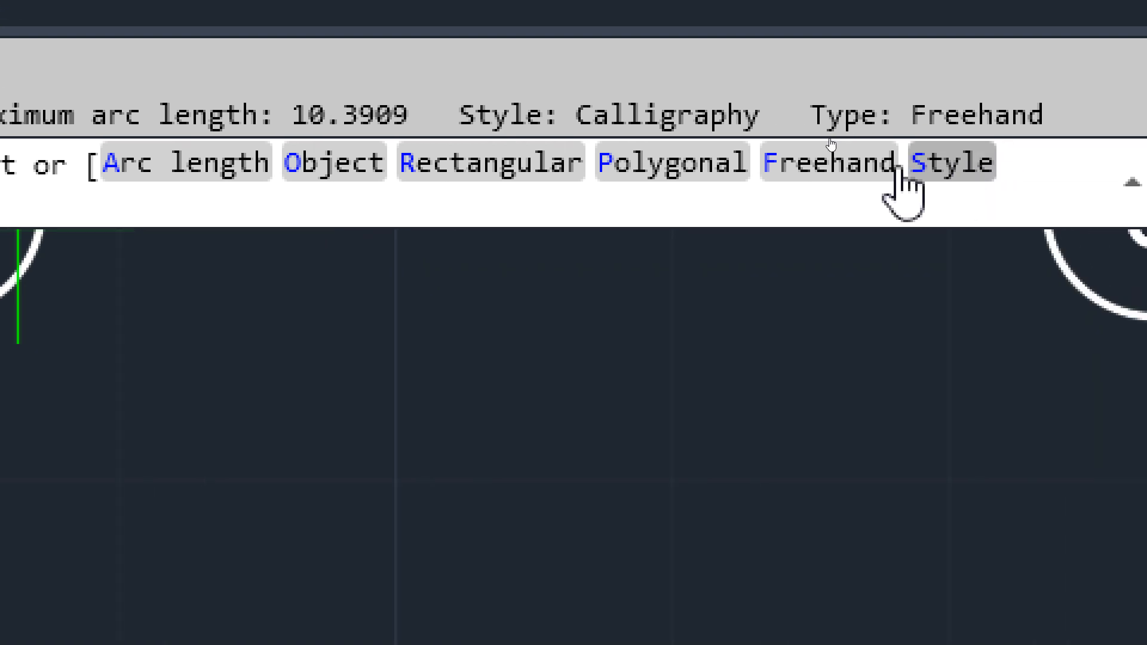
left_click(956, 164)
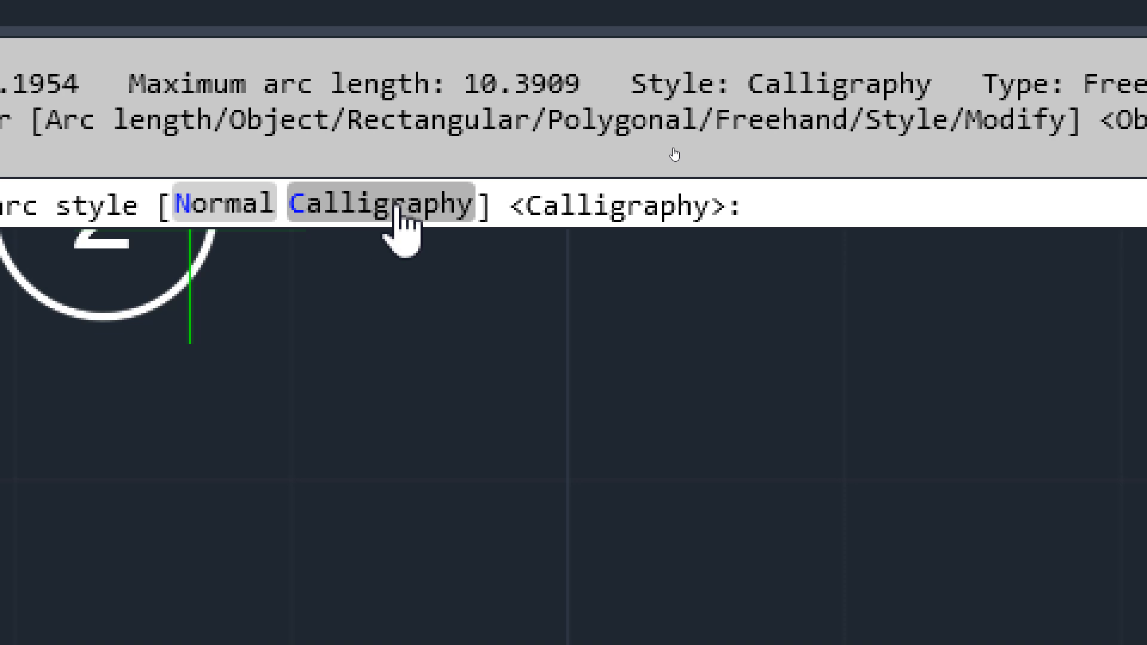
left_click(382, 205)
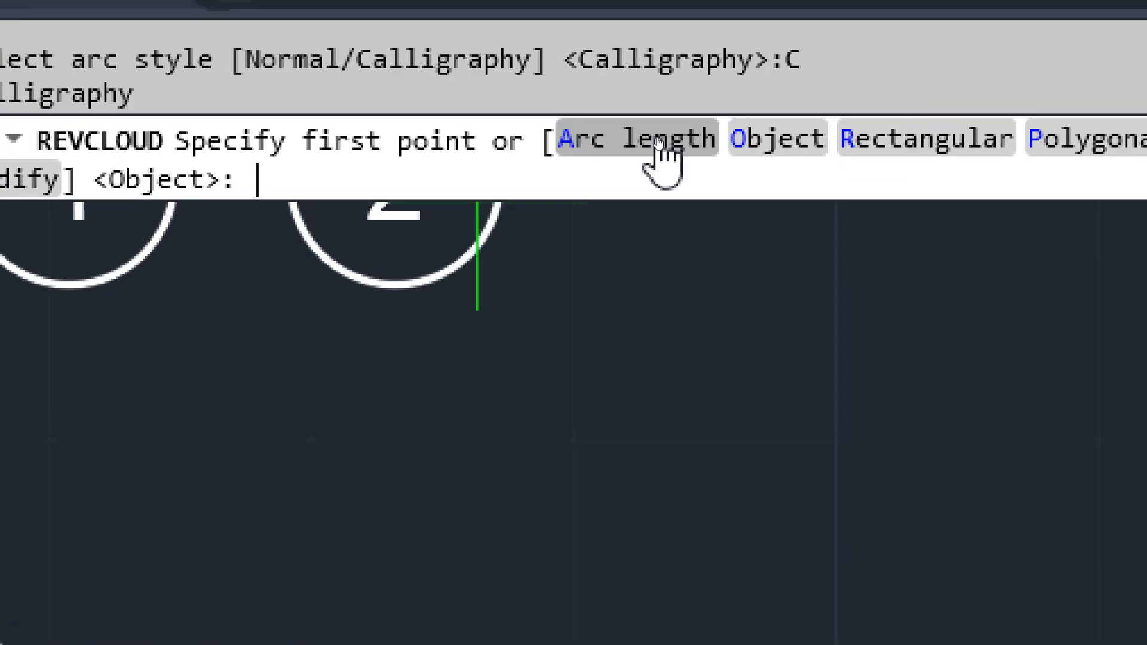
left_click(657, 138)
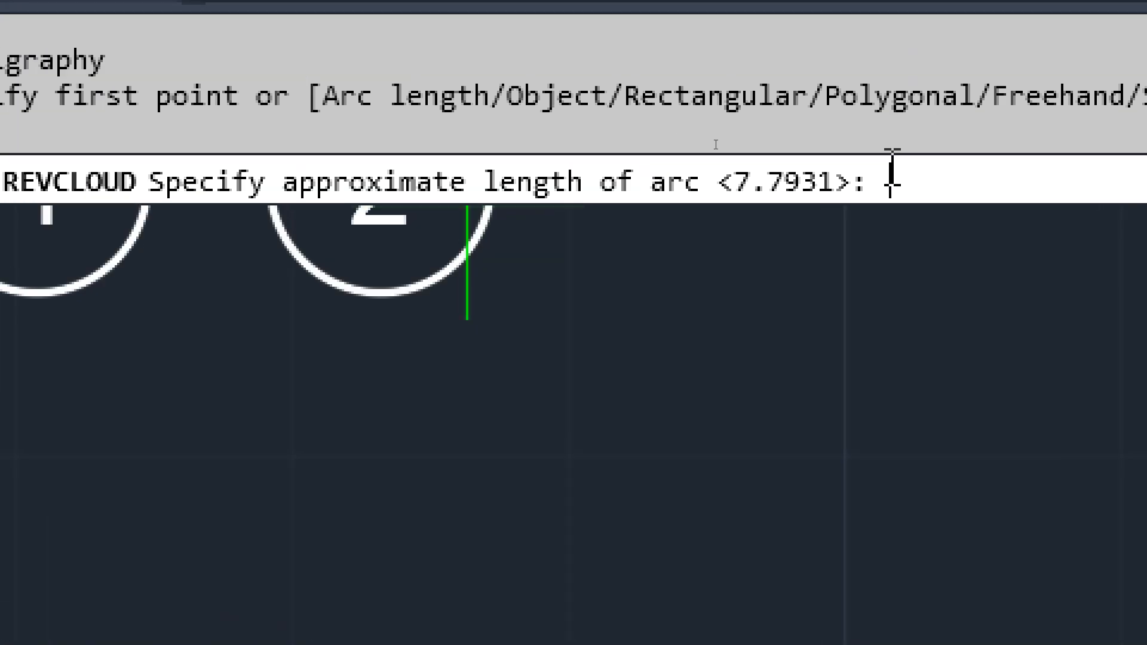
type("10")
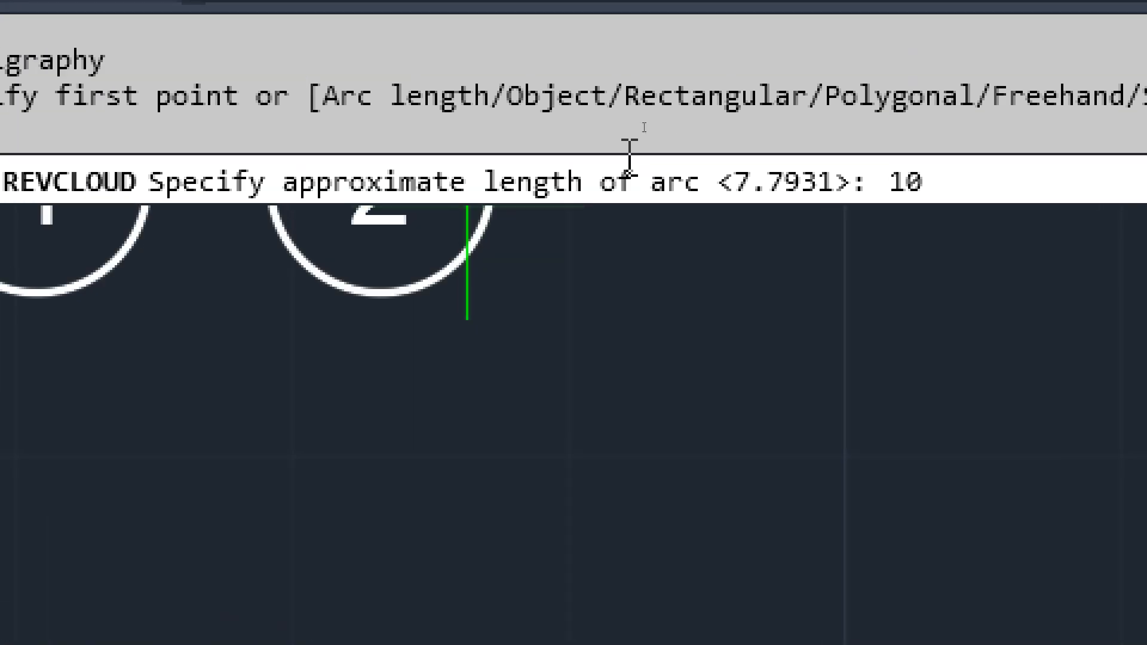
key("Return")
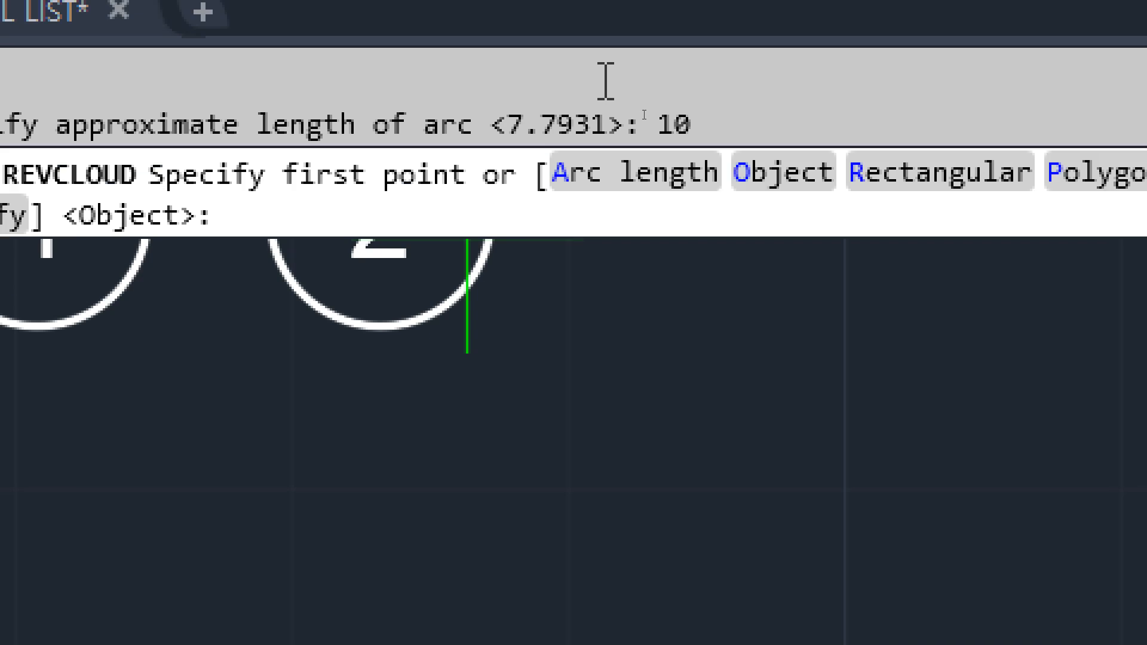
- Draw a freehand revision cloud beside the triangle tag 1, overlapping the tag's lower-left corner
mouse_move(467, 280)
middle_mouse_down()
mouse_move(560, 297)
mouse_move(687, 296)
middle_mouse_up()
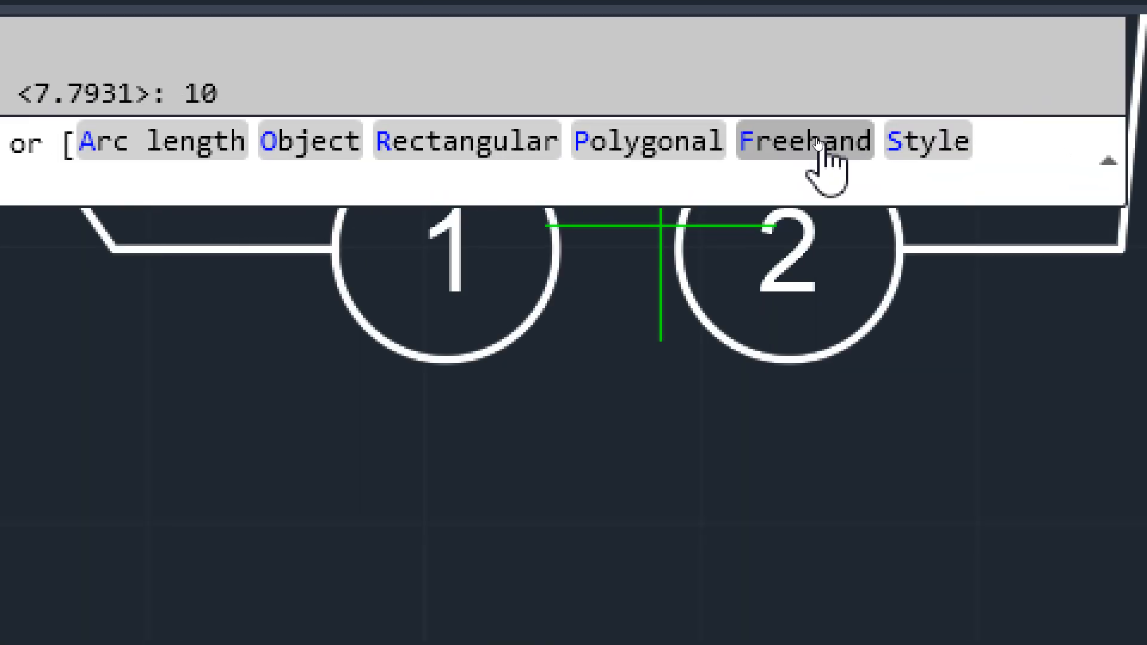
left_click(819, 143)
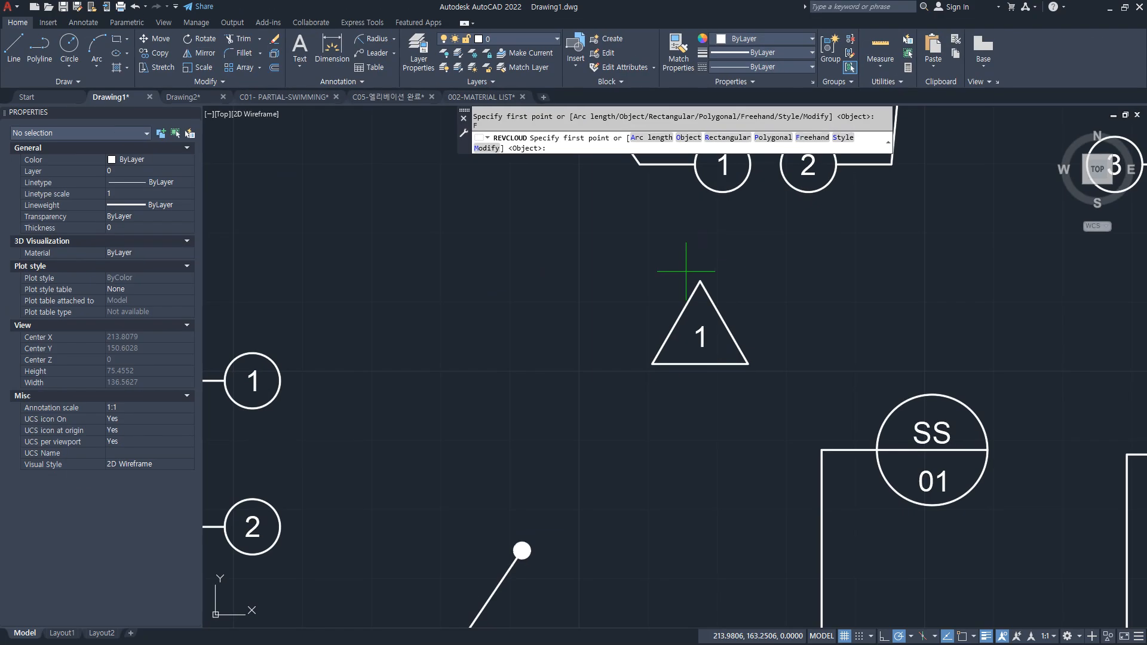
left_click(614, 346)
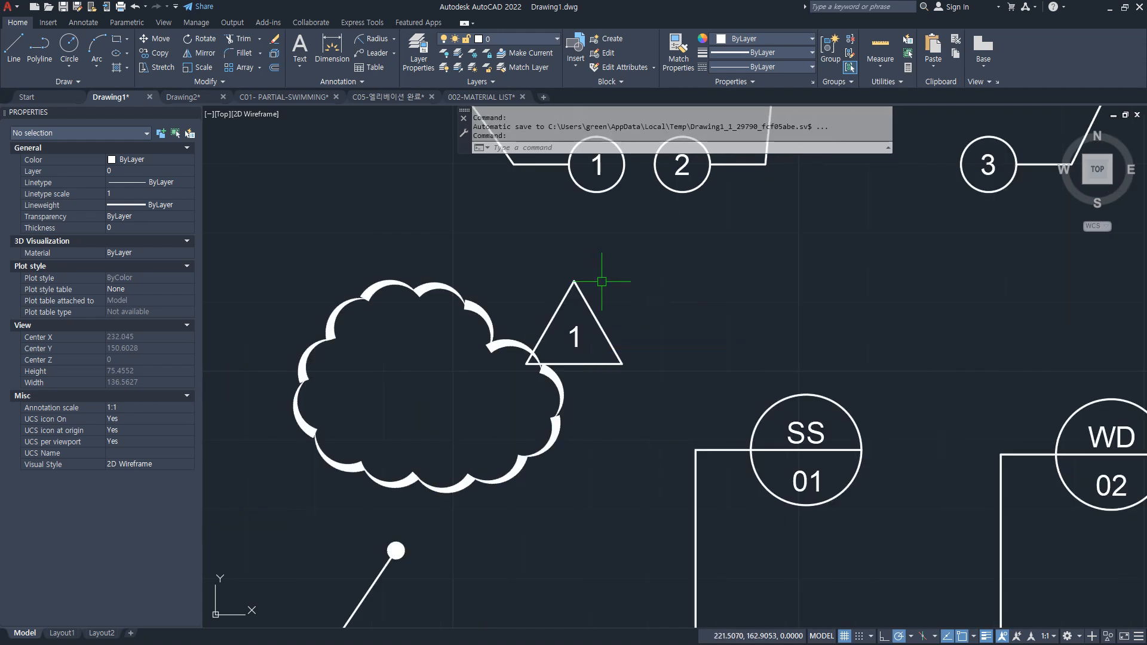
type("re")
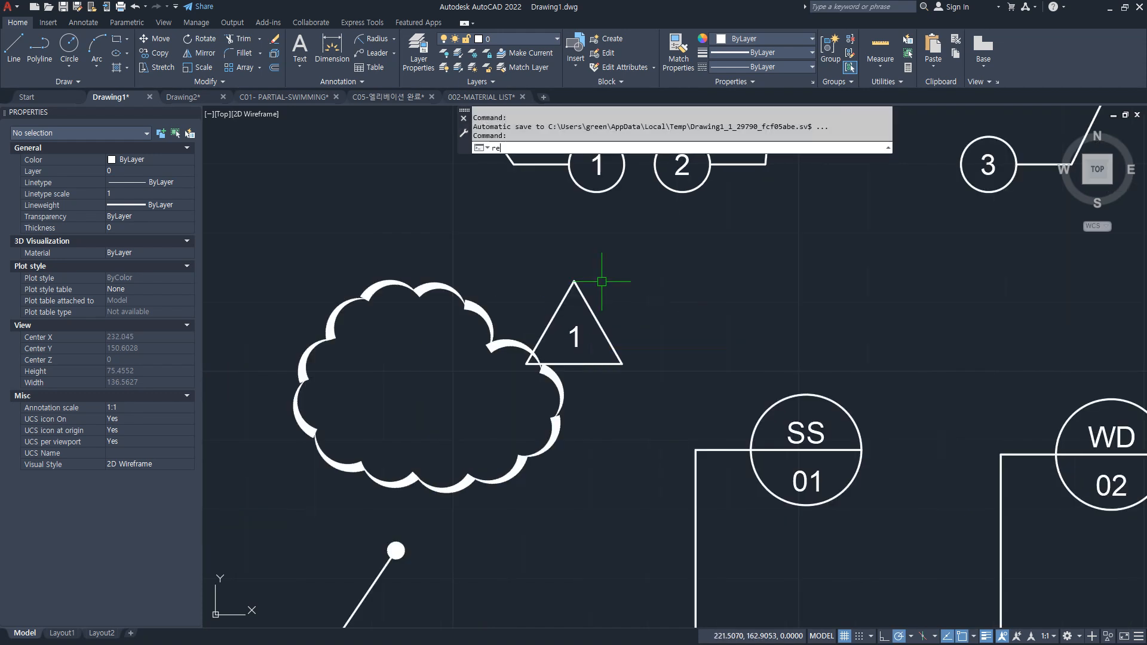
type("vc")
key("Return")
key("Escape")
key("Escape")
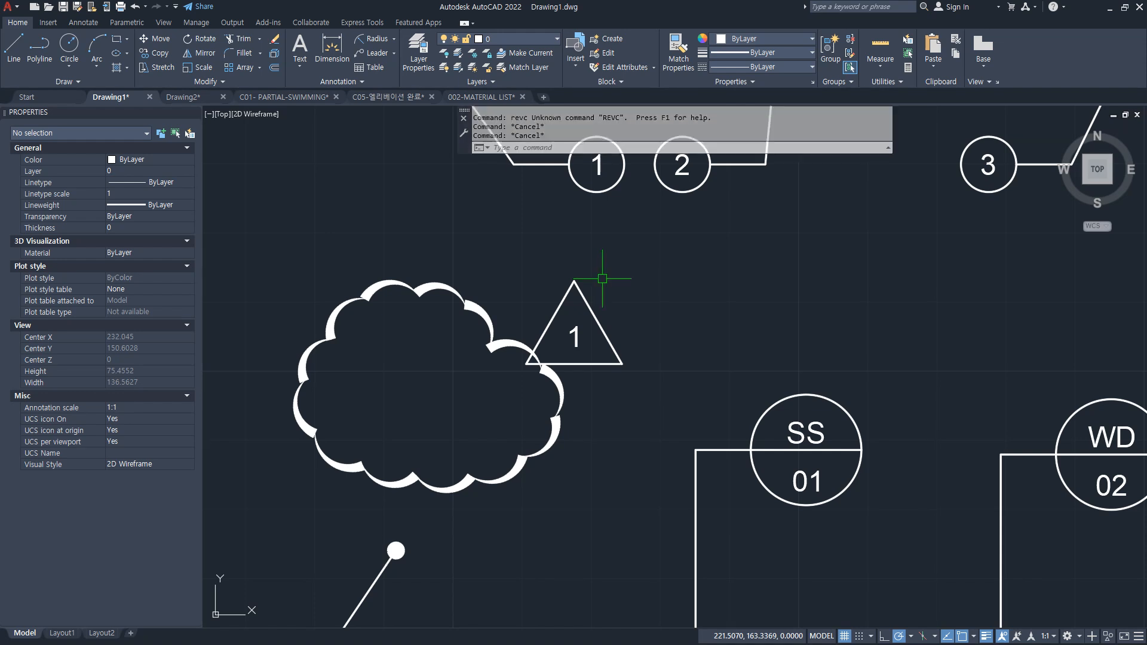
- Draw a polygonal revision cloud around the triangle tag 1, extending down to the SS 01 callout
type("revcloud")
key("Return")
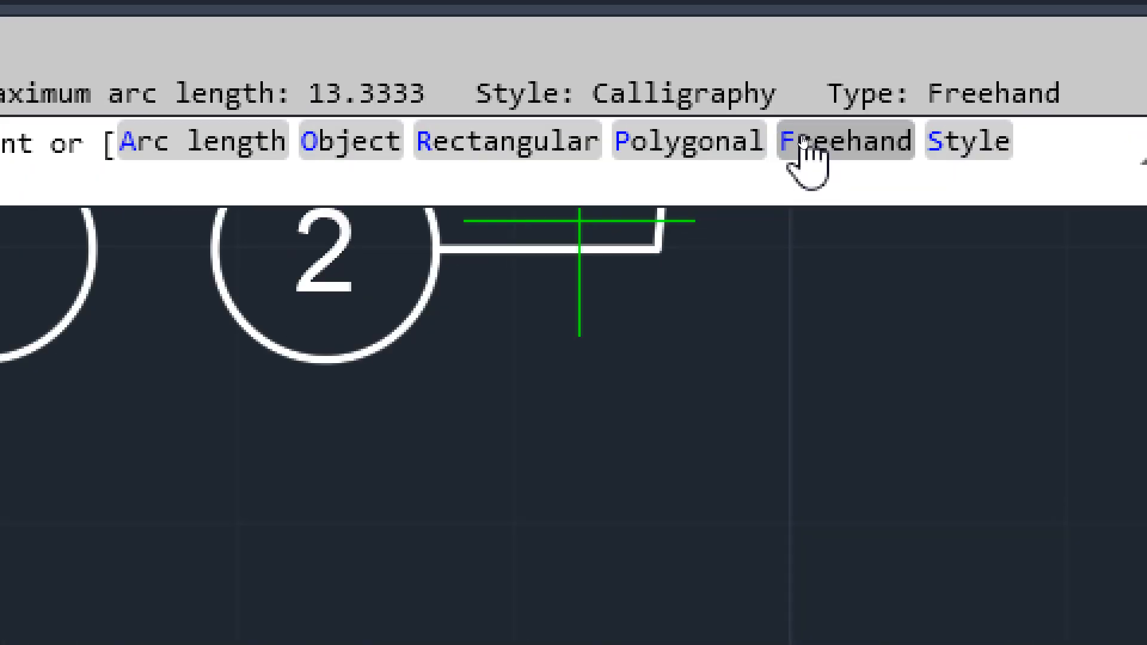
left_click(684, 152)
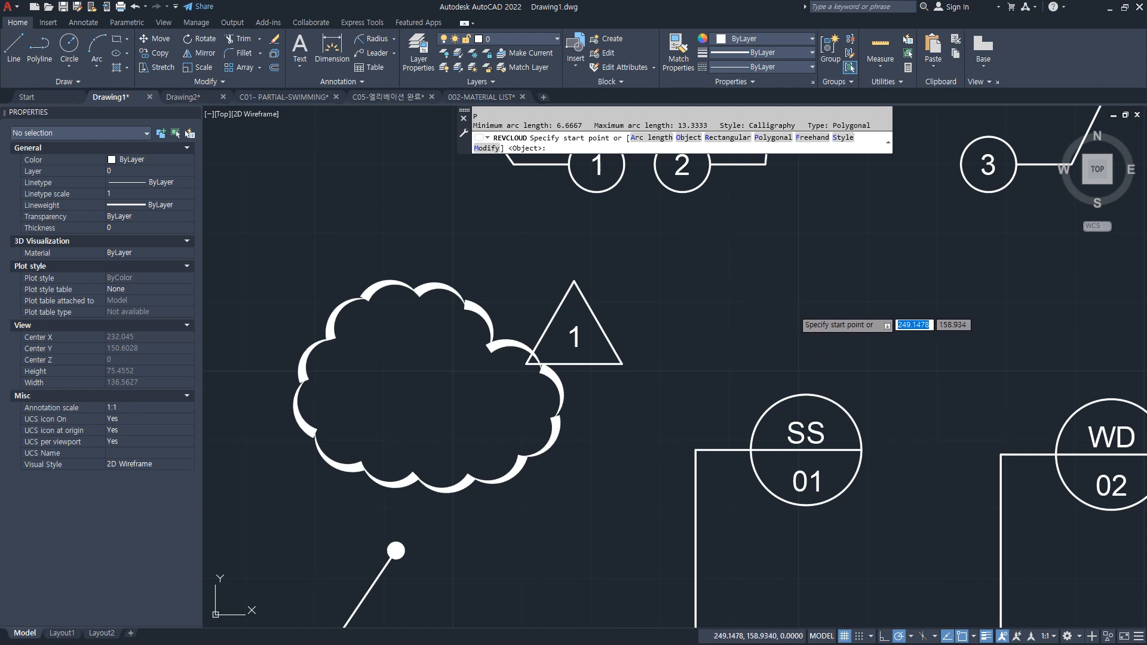
left_click(813, 487)
left_click(530, 260)
left_click(599, 501)
left_click(778, 395)
key("space")
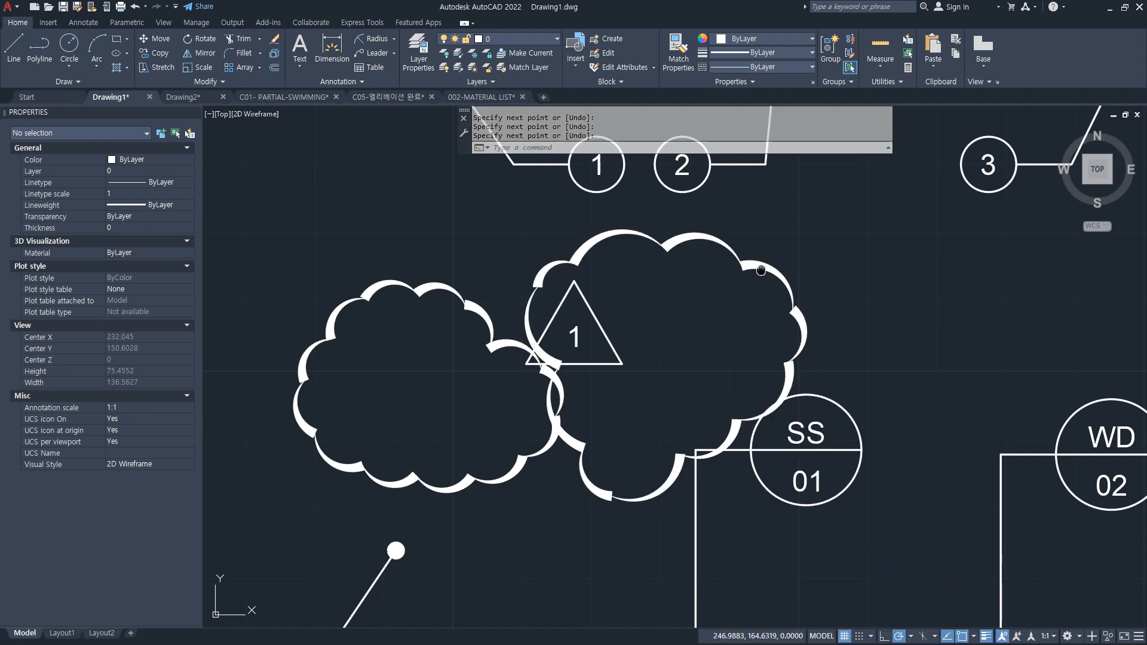
- Draw a rectangular revision cloud in the space above the WD 02 callout
middle_click_drag(767, 268, 617, 270)
key("space")
left_click(727, 138)
left_click(698, 201)
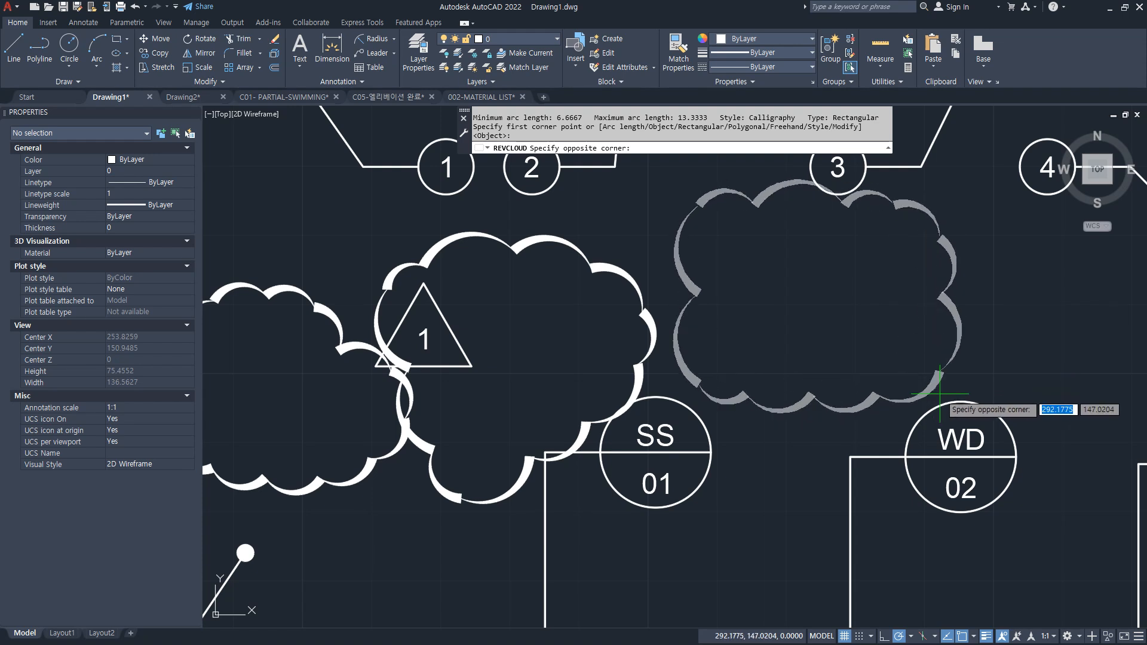
left_click(942, 385)
key("space")
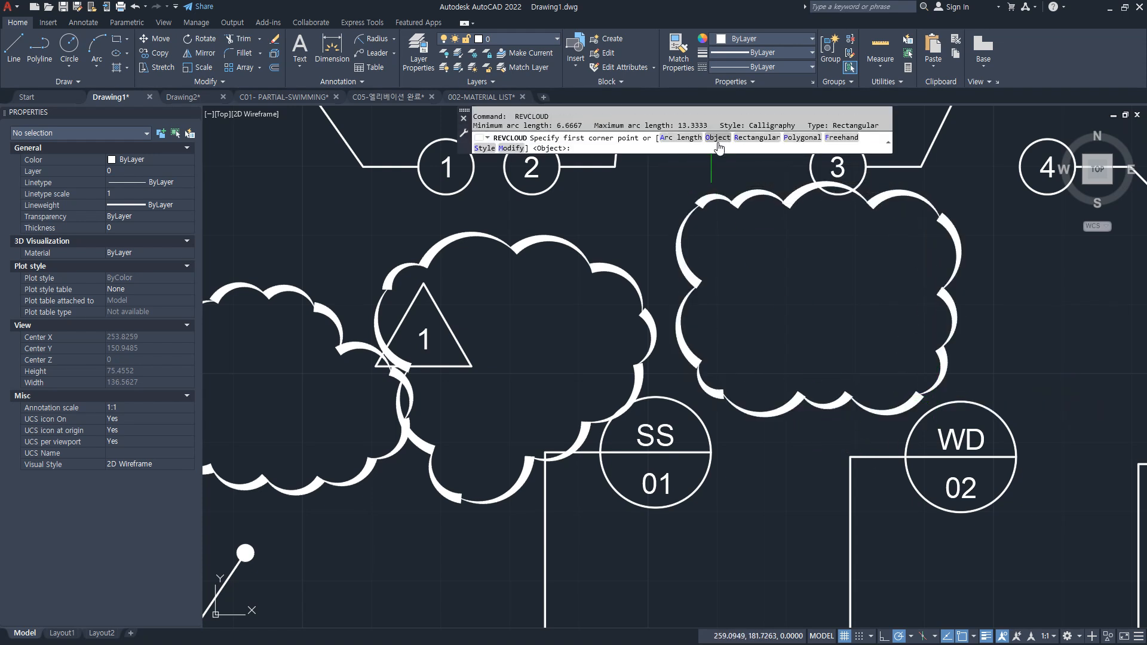
key("Escape")
- Draw a circle in the empty space above the THK200 철근콘크리트 leaders
scroll(742, 249, "down", 5)
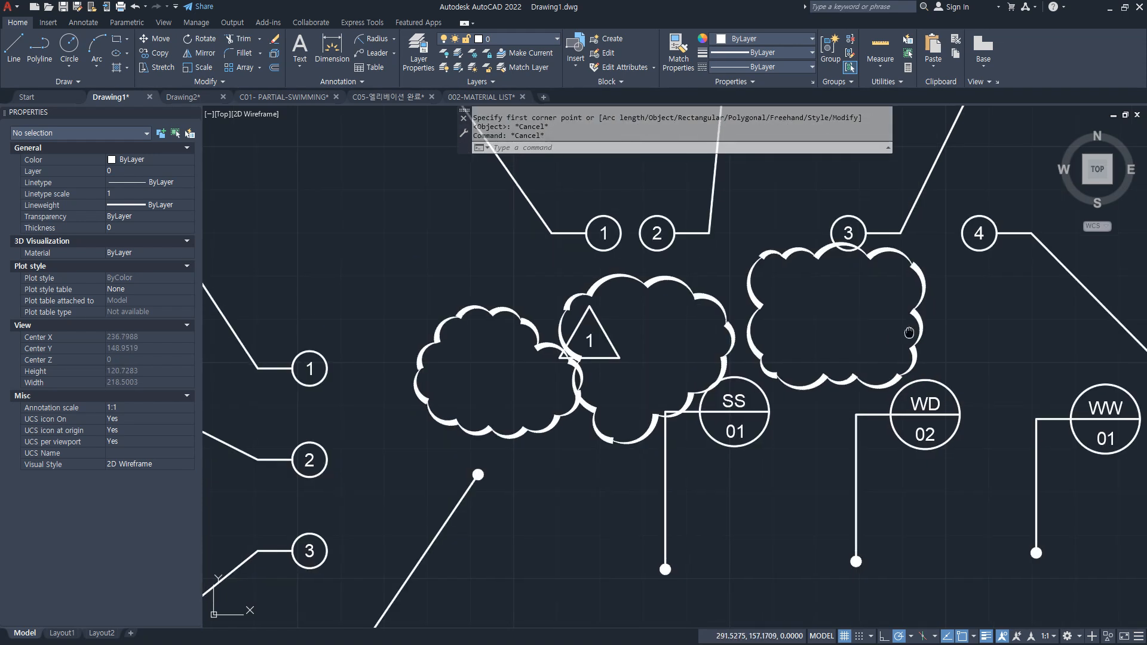
type("c")
key("space")
left_click(392, 274)
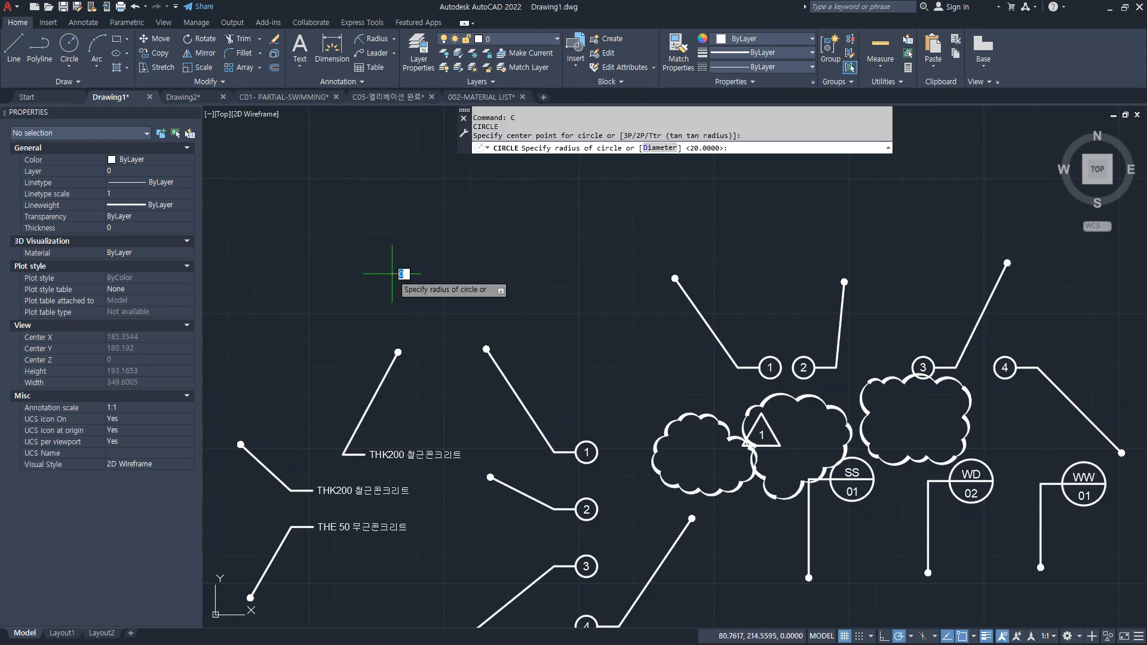
left_click(450, 242)
- Draw a roughly square rectangle just to the right of the new circle
type("rec")
key("space")
left_click(498, 208)
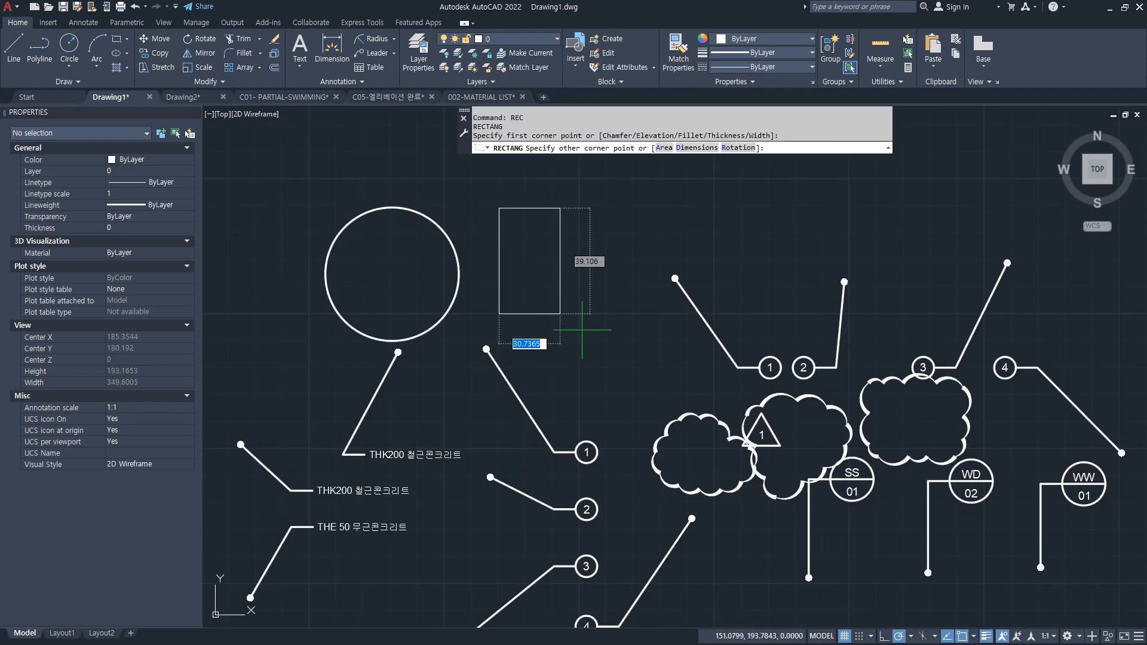
left_click(620, 332)
- Convert the circle into a revision cloud with the Object option, without reversing the arc direction
type("rev")
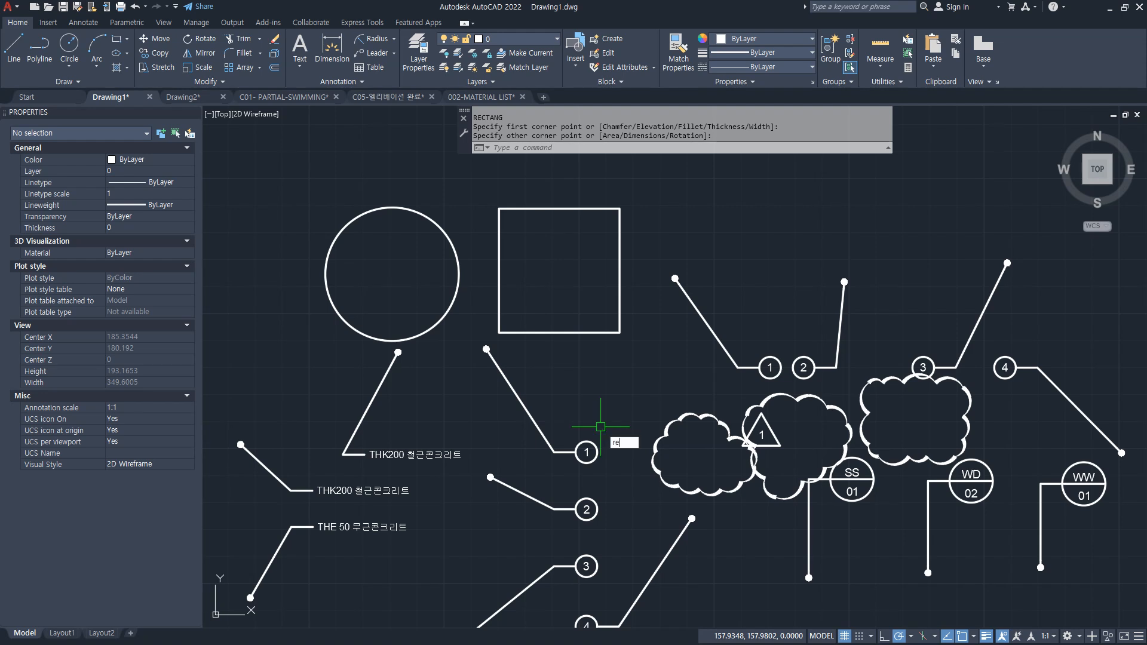
key("space")
type("o")
key("space")
left_click(451, 239)
key("space")
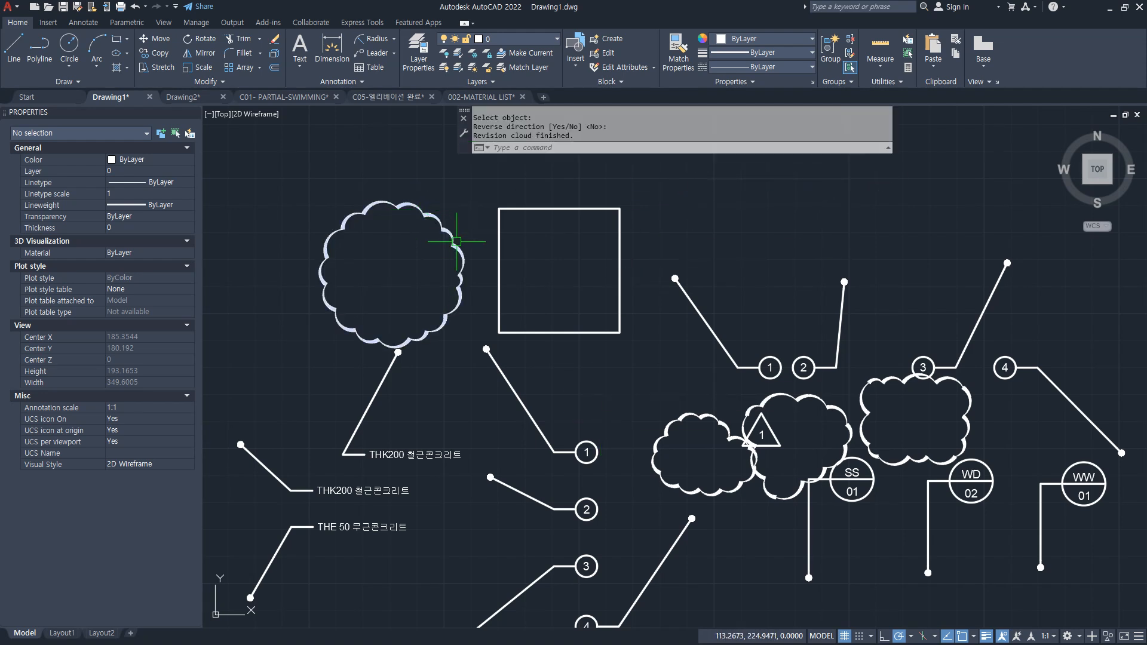
- Convert the rectangle beside it into a revision cloud with the Object option, keeping the arc direction unreversed
key("space")
left_click(717, 138)
left_click(560, 209)
key("space")
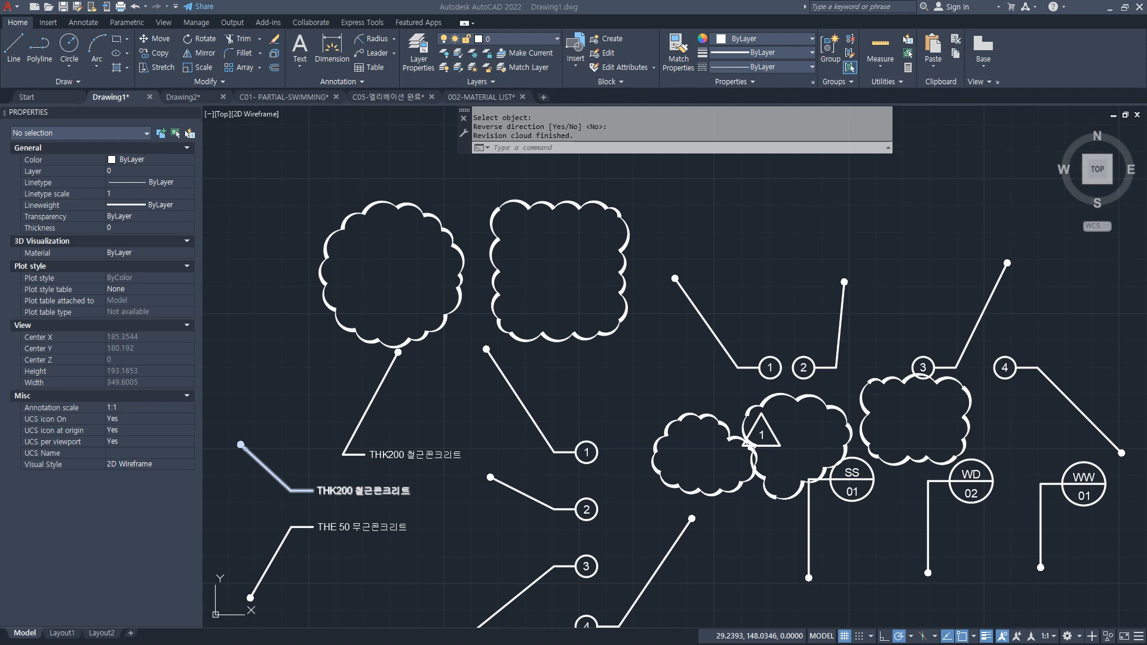
- Switch to the notes in Notepad and add the line "기획설계 , 계획설계, 일반설계, 실시설계" below the REVCloud entry
key("alt+Tab")
left_click(538, 451)
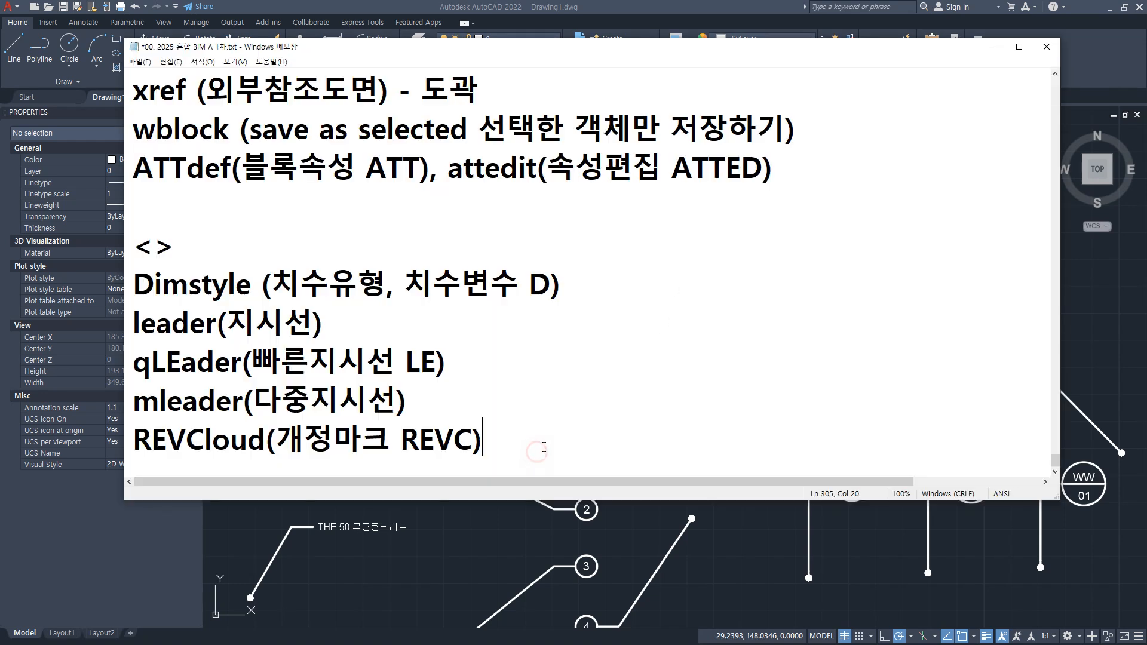
key("Return")
type("ㄱ")
type("기획설계")
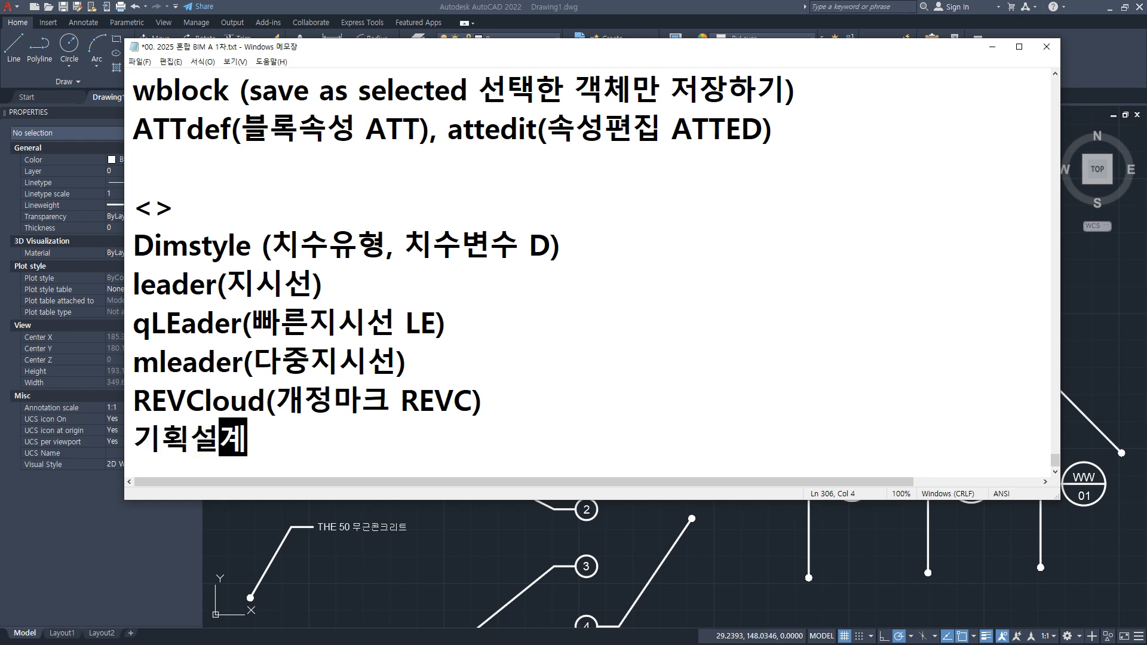
key("BackSpace")
type(", 계획설계, ")
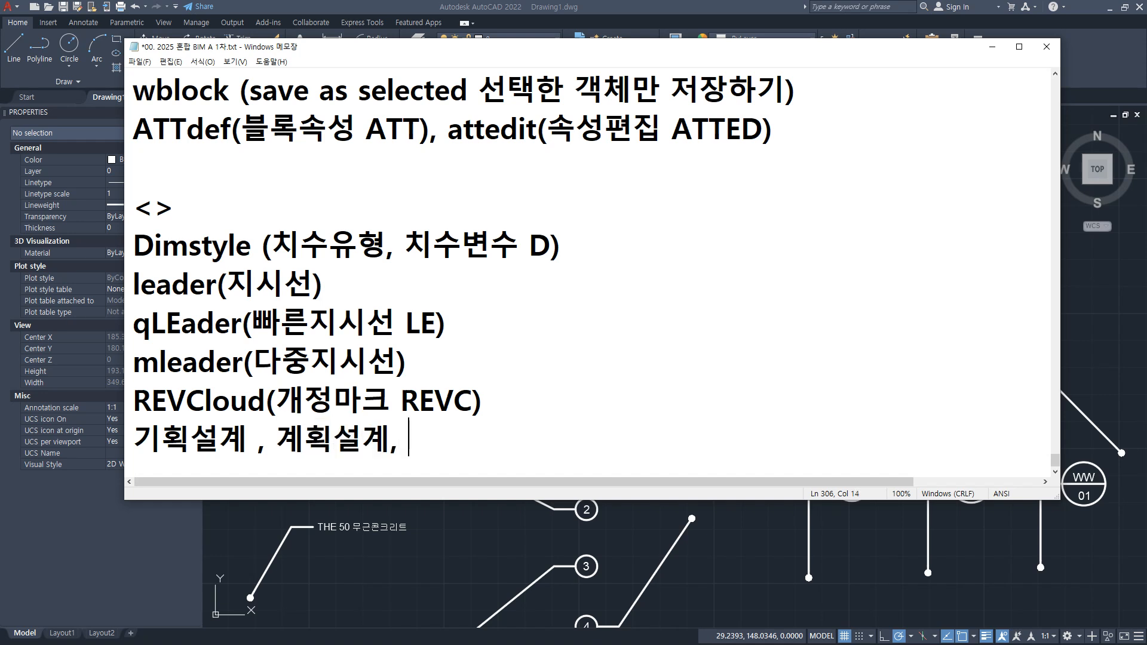
type("일반")
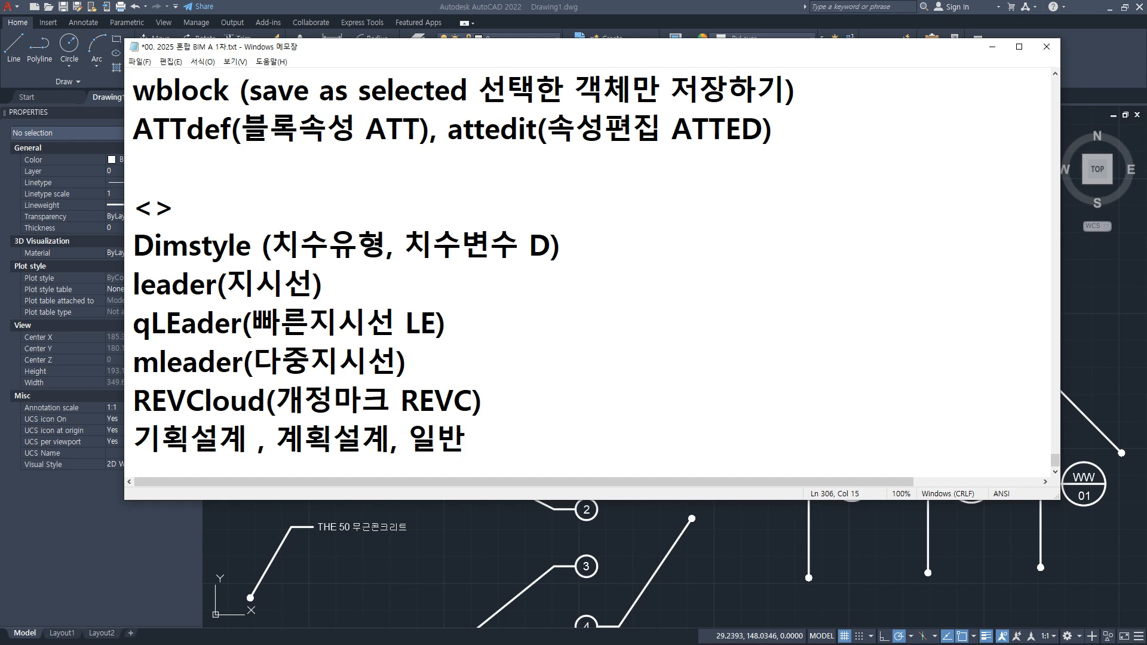
type("설계, 시")
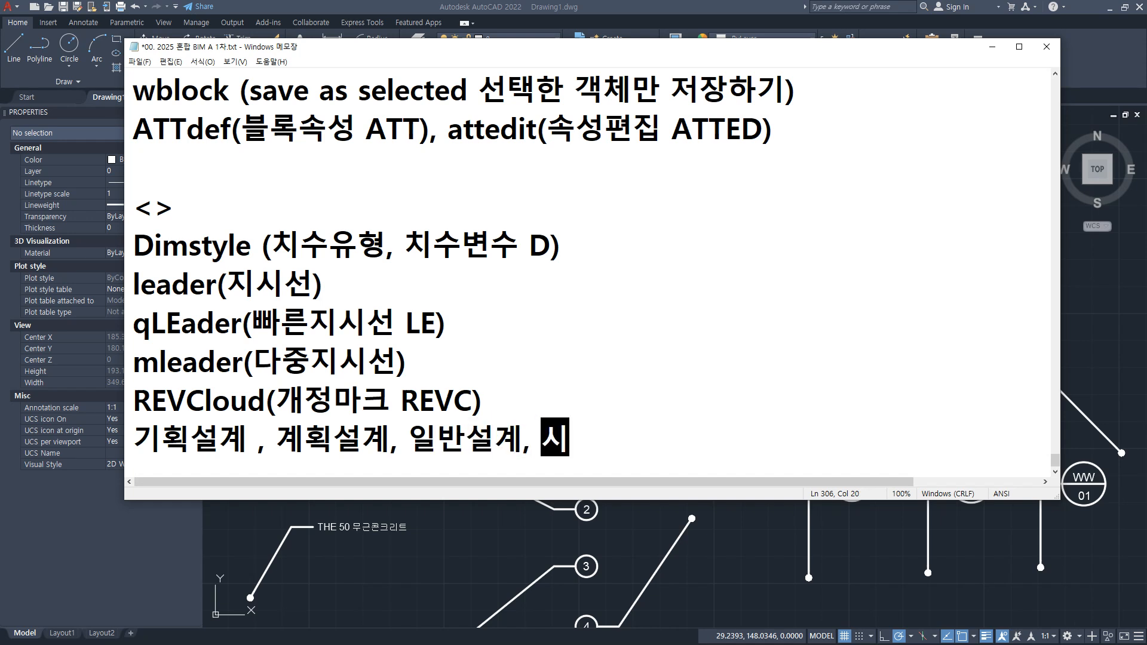
type("ㄹ시")
type("설계")
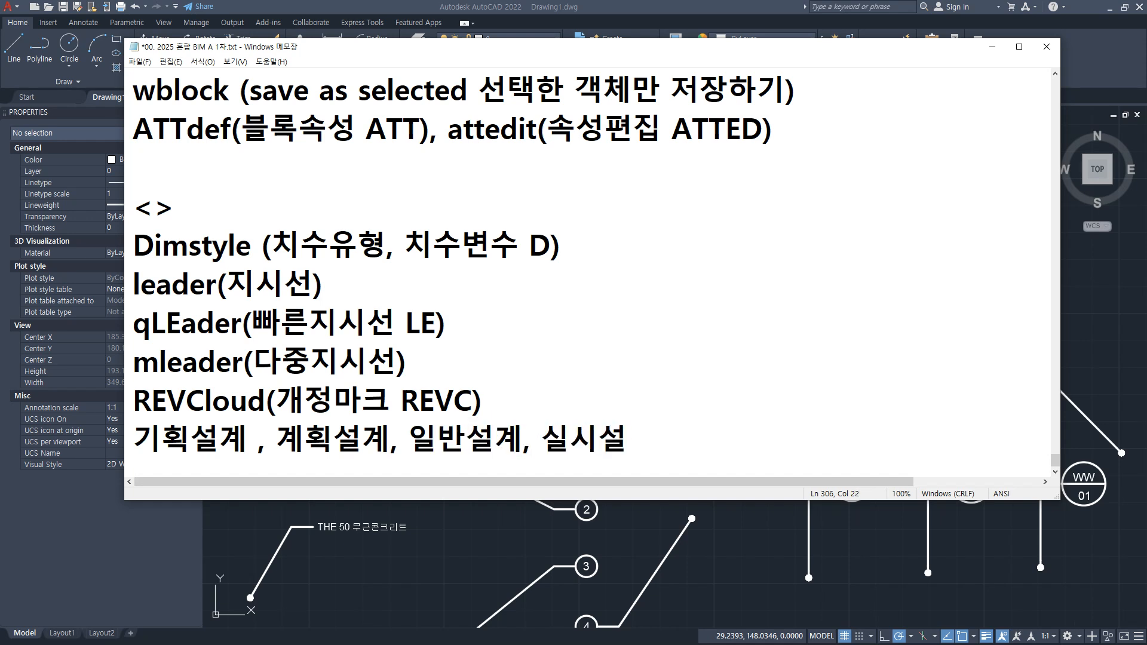
- Remove the stray space before the first comma in the 기획설계 line of the notes
key("Home")
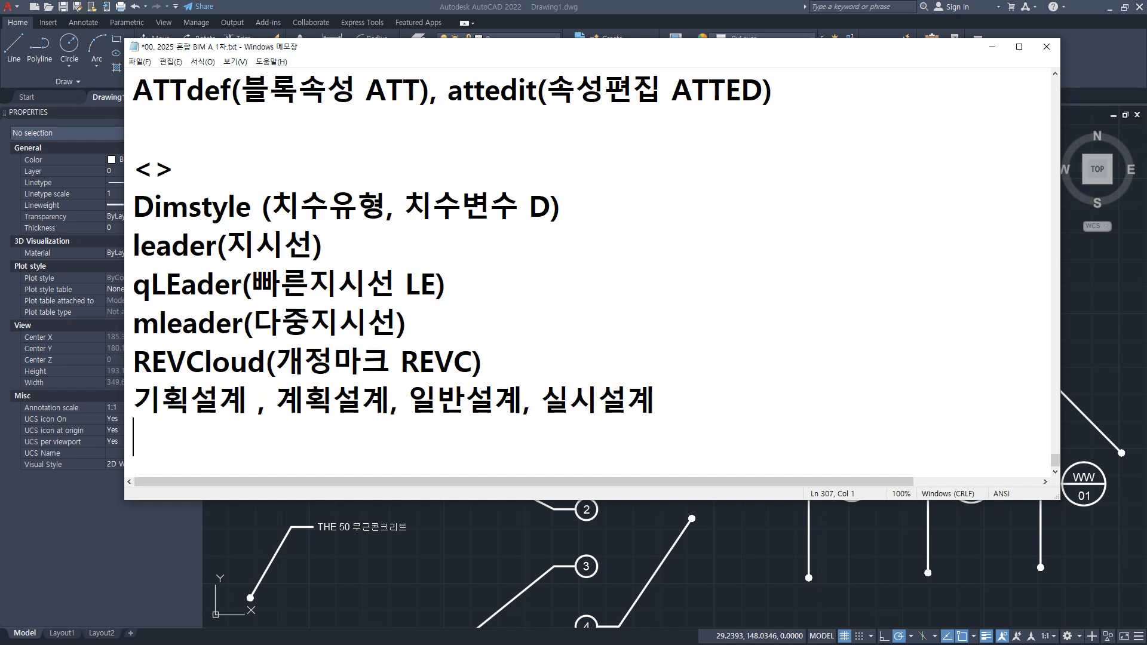
key("Right")
key("Right")
key("Right")
key("Right")
key("Delete")
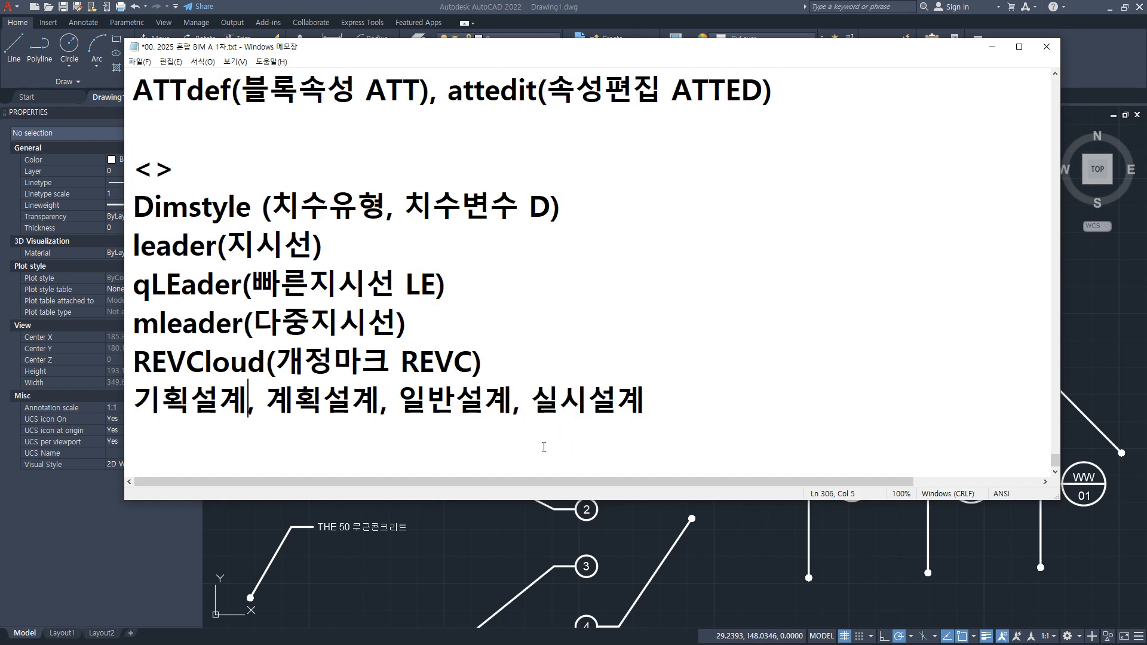
mouse_move(242, 410)
left_mouse_down()
mouse_move(177, 397)
mouse_move(466, 389)
mouse_move(238, 414)
left_mouse_up()
left_click_drag(655, 411, 656, 412)
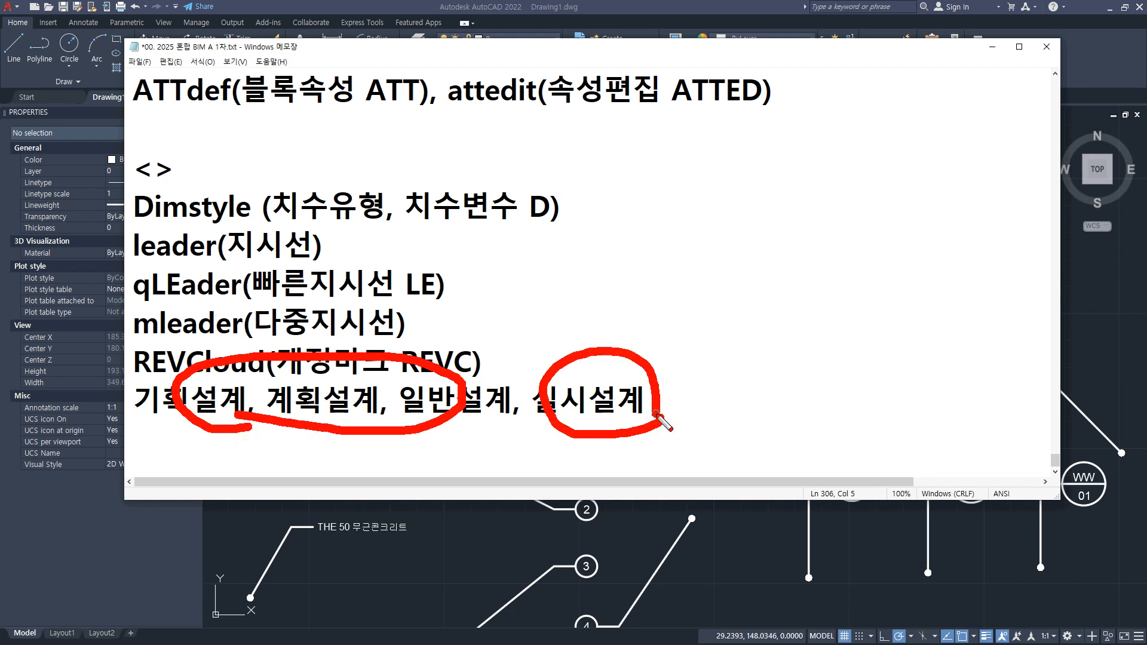
key("e")
mouse_move(337, 440)
left_mouse_down()
mouse_move(289, 433)
mouse_move(287, 414)
mouse_move(240, 437)
mouse_move(328, 377)
mouse_move(300, 423)
left_mouse_up()
key("e")
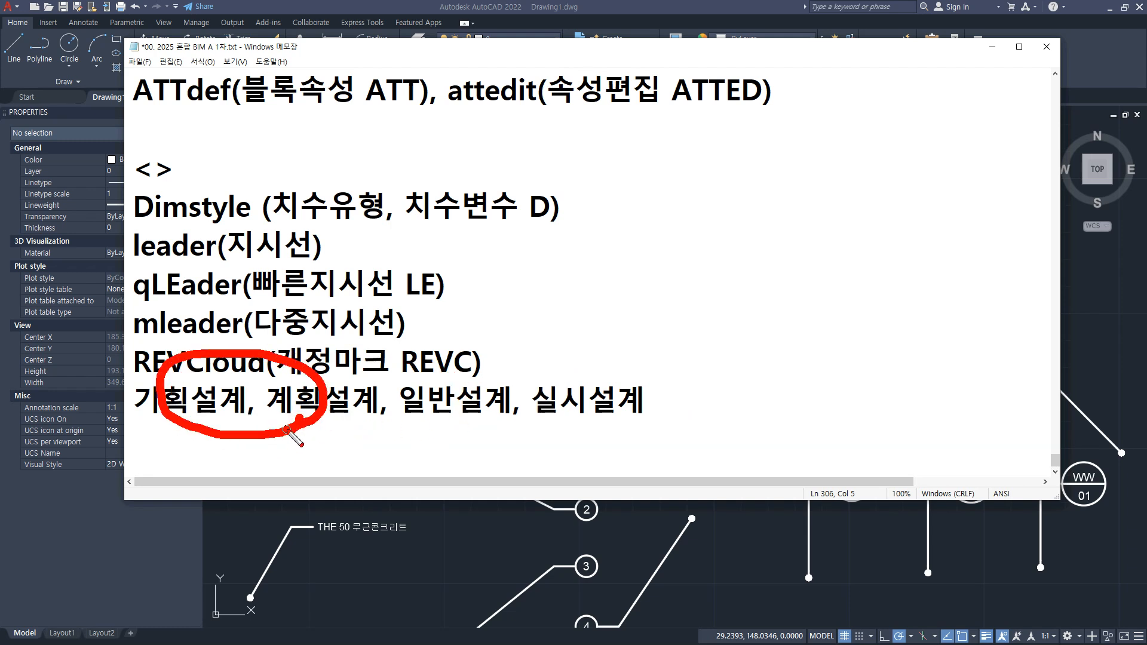
mouse_move(457, 434)
left_mouse_down()
mouse_move(439, 371)
mouse_move(463, 437)
left_mouse_up()
mouse_move(654, 424)
left_mouse_down()
mouse_move(576, 380)
mouse_move(635, 435)
left_mouse_up()
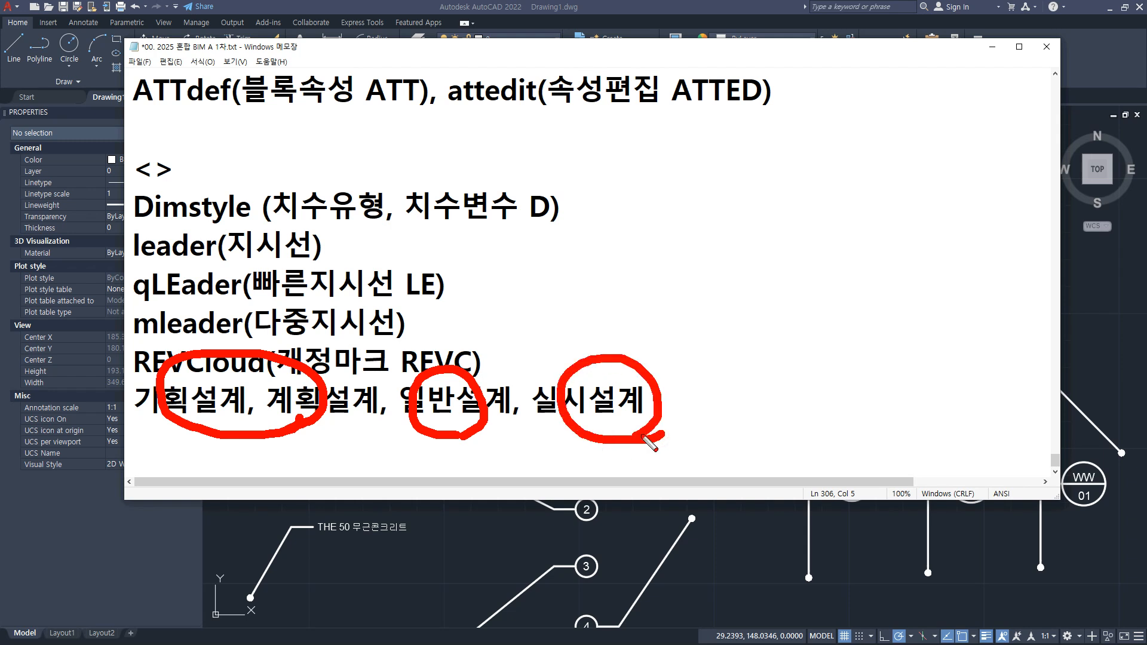
key("e")
left_click_drag(506, 298, 506, 644, "shift")
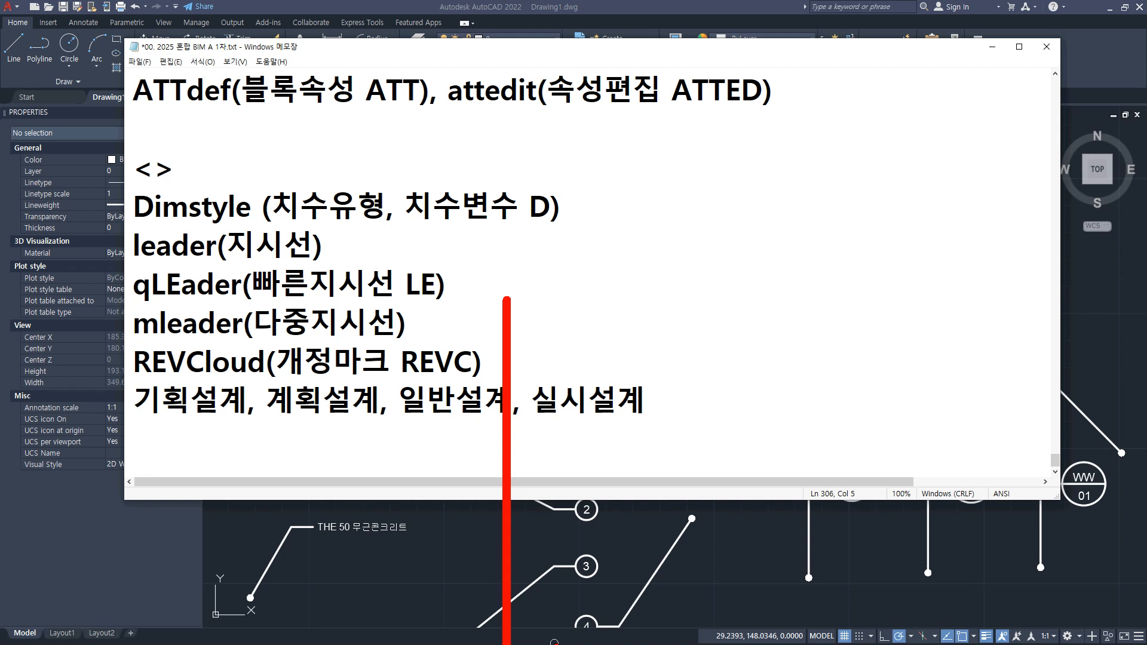
left_click_drag(523, 354, 523, 588)
left_click_drag(128, 423, 137, 518)
mouse_move(130, 465)
left_mouse_down()
mouse_move(517, 465)
mouse_move(491, 491)
left_mouse_up()
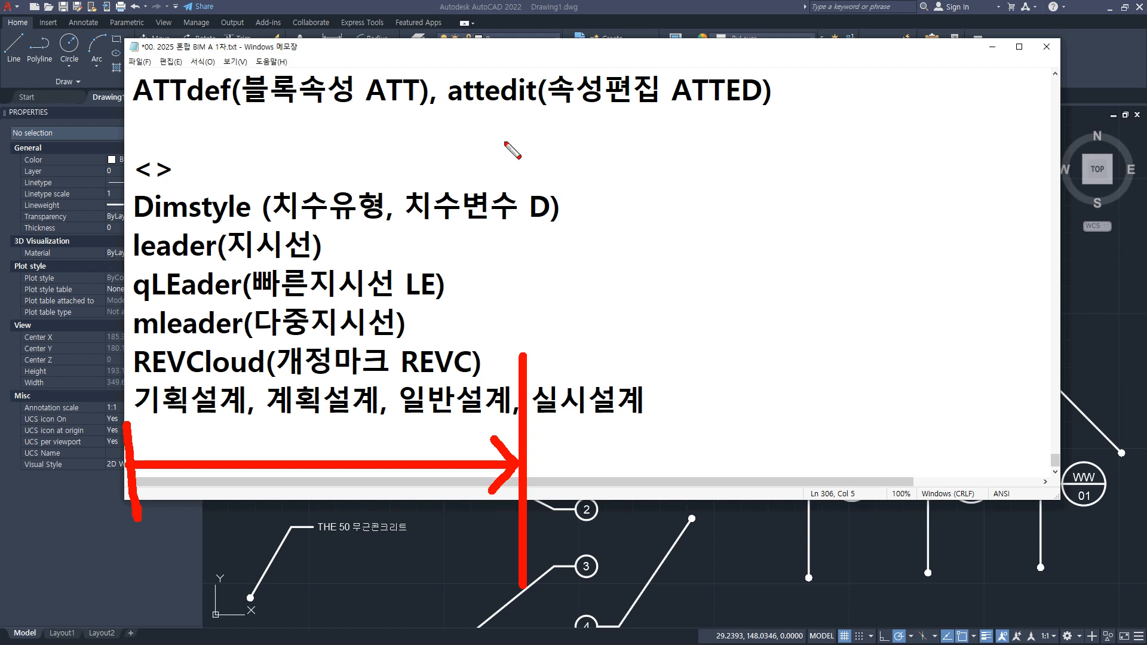
key("Escape")
- Switch back to AutoCAD and copy the triangle tag 1 to the upper left of the large circular revision cloud
left_click(457, 8)
key("ctrl+alt+g")
mouse_move(406, 367)
left_mouse_down()
mouse_move(421, 195)
mouse_move(354, 391)
left_mouse_up()
key("Escape")
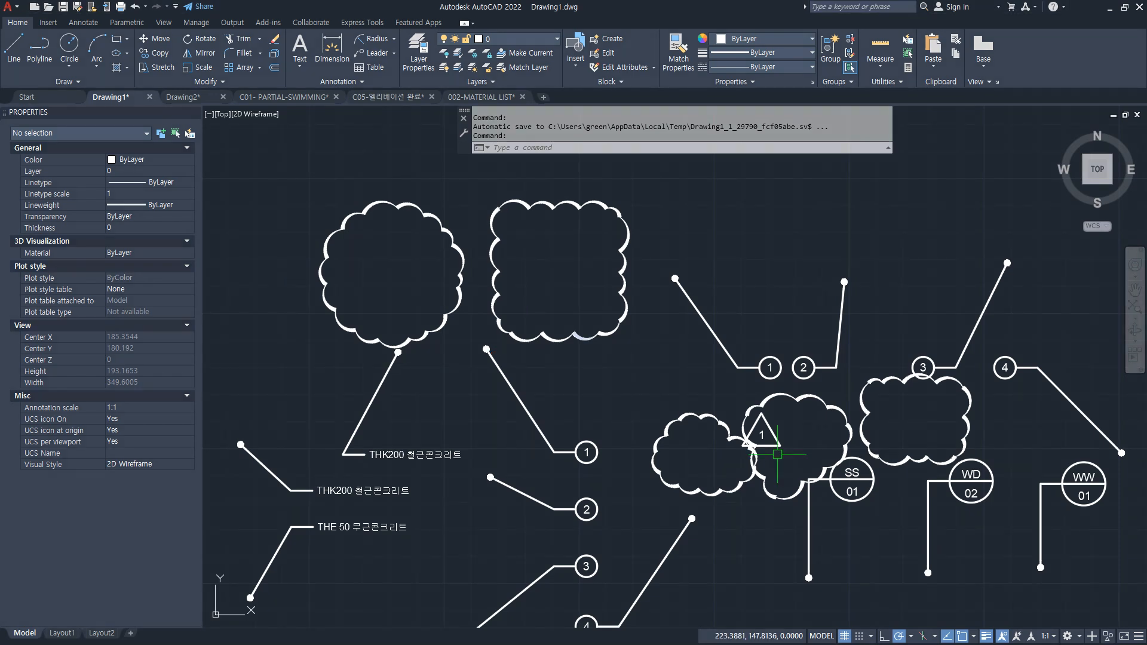
type("cp")
key("Return")
left_click(773, 445)
key("Return")
left_click(762, 434)
left_click(315, 208)
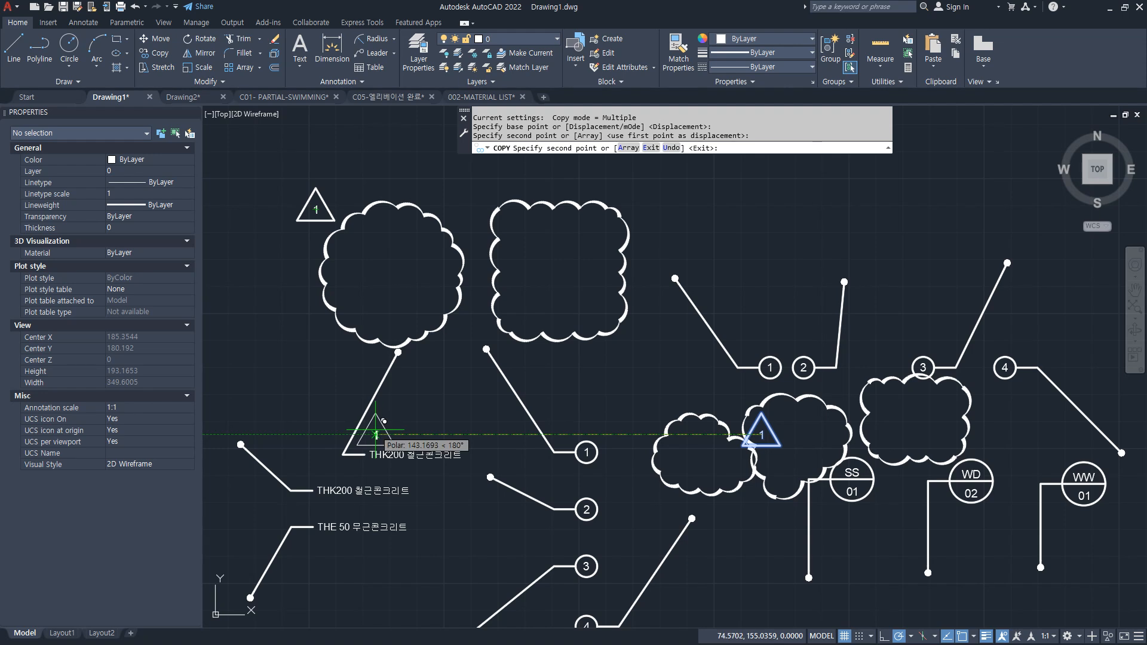
key("Escape")
scroll(318, 211, "up", 5)
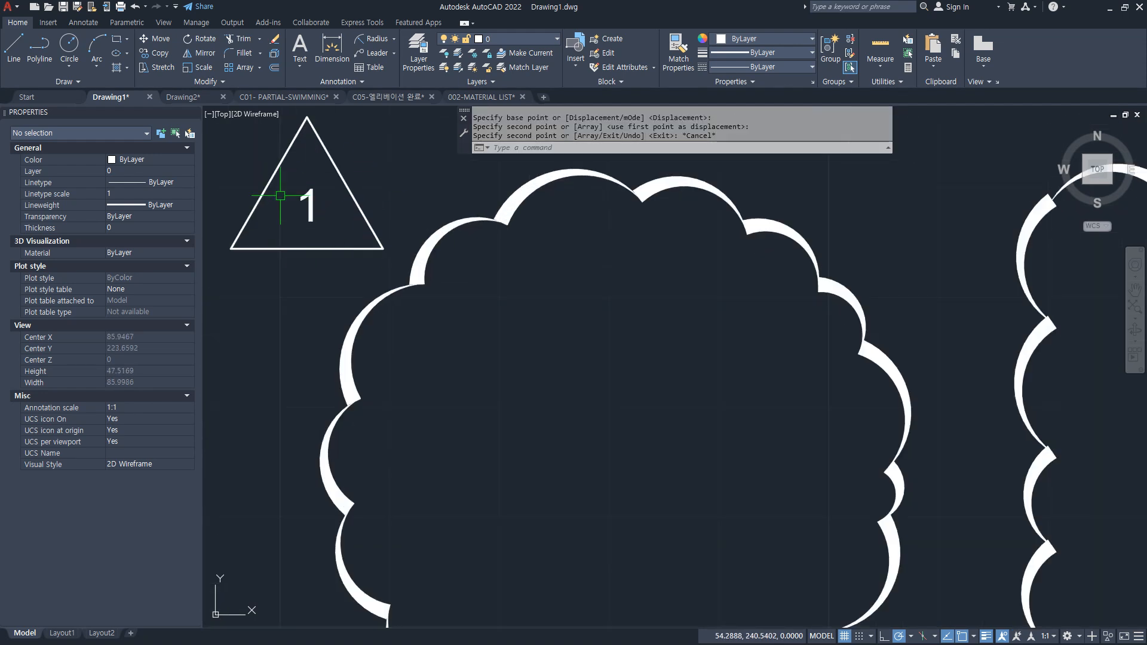
scroll(336, 265, "down", 2)
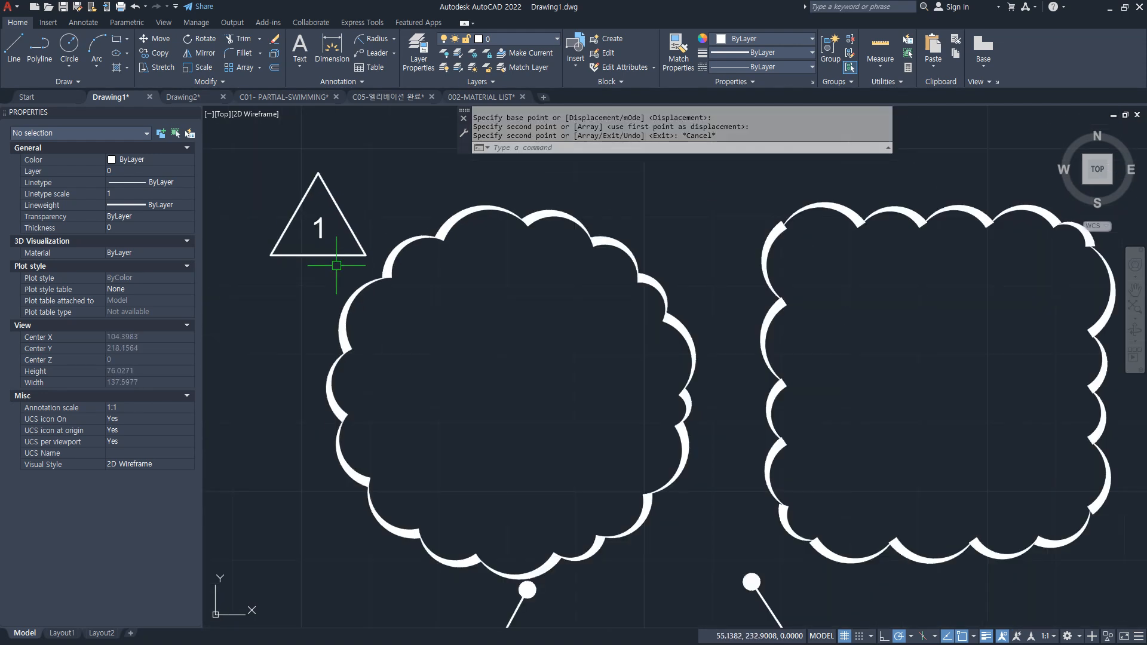
mouse_move(360, 212)
left_mouse_down()
mouse_move(434, 245)
mouse_move(413, 240)
left_mouse_up()
mouse_move(379, 189)
left_mouse_down()
mouse_move(353, 202)
mouse_move(359, 219)
left_mouse_up()
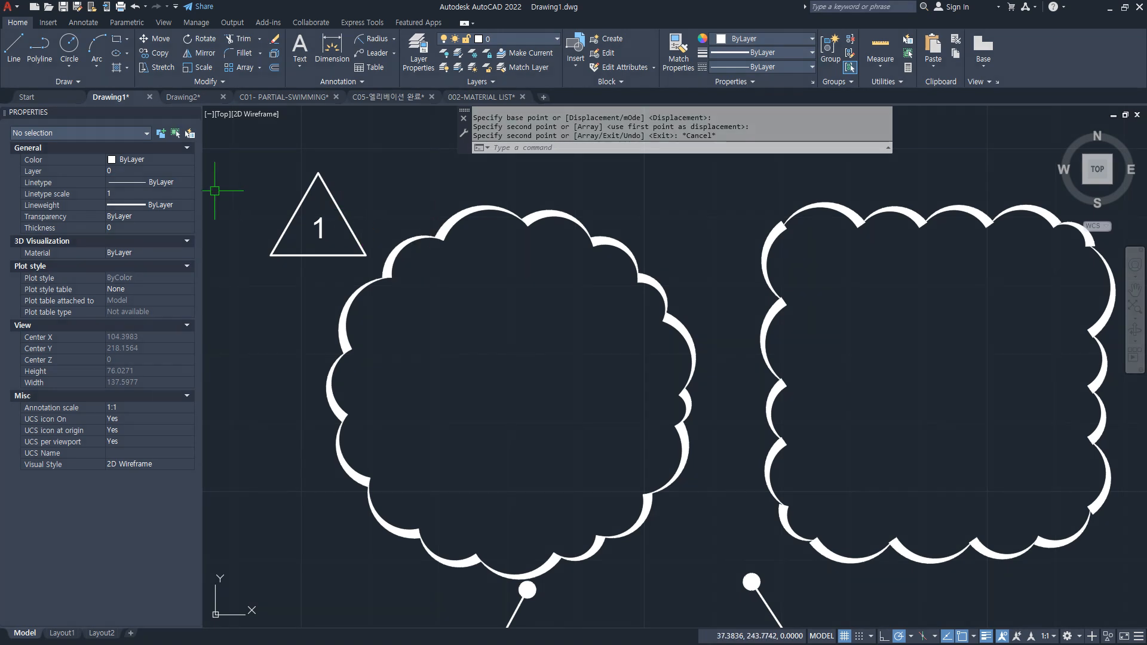
- Examine the revision table's NO, DATE, REVISION DESCRIPTION, DRWN, CHK'D and APPD columns in Layout2 of the 00. 예제도면000 drawing
left_click_drag(595, 465, 882, 463)
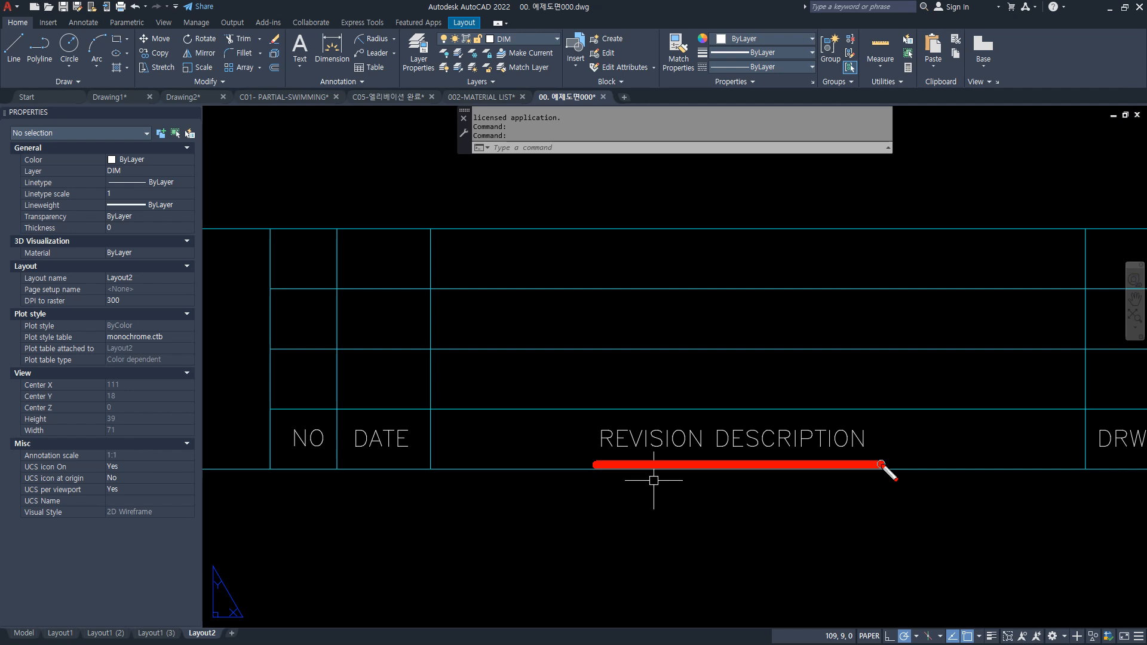
mouse_move(326, 464)
left_mouse_down()
mouse_move(296, 426)
mouse_move(316, 465)
left_mouse_up()
left_click_drag(309, 370, 285, 399)
mouse_move(358, 412)
left_mouse_down()
mouse_move(384, 379)
mouse_move(370, 406)
left_mouse_up()
left_click_drag(486, 410, 1049, 409)
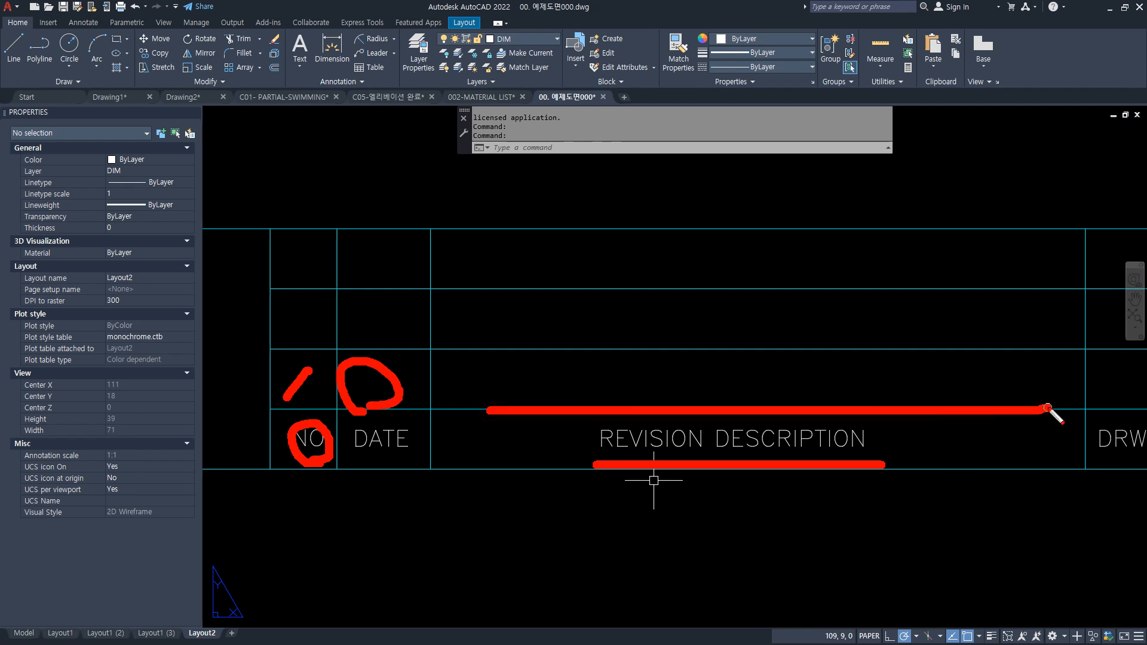
key("Escape")
middle_click_drag(1051, 442, 684, 435)
left_click_drag(797, 406, 730, 407)
left_click_drag(873, 406, 823, 405)
left_click_drag(986, 398, 918, 403)
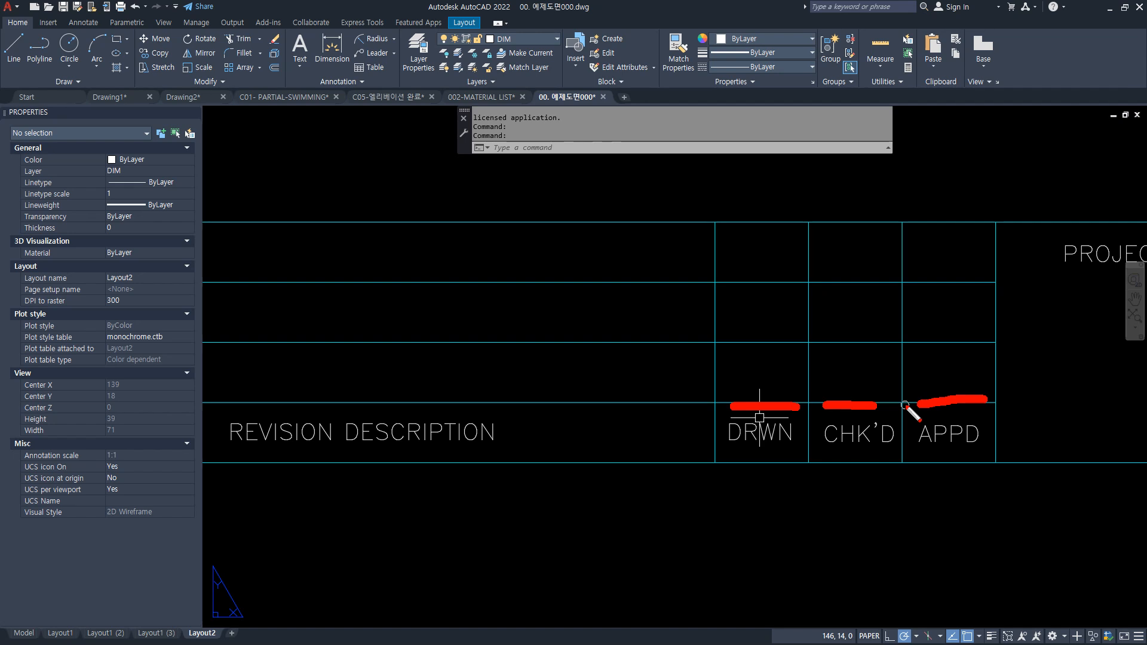
key("Escape")
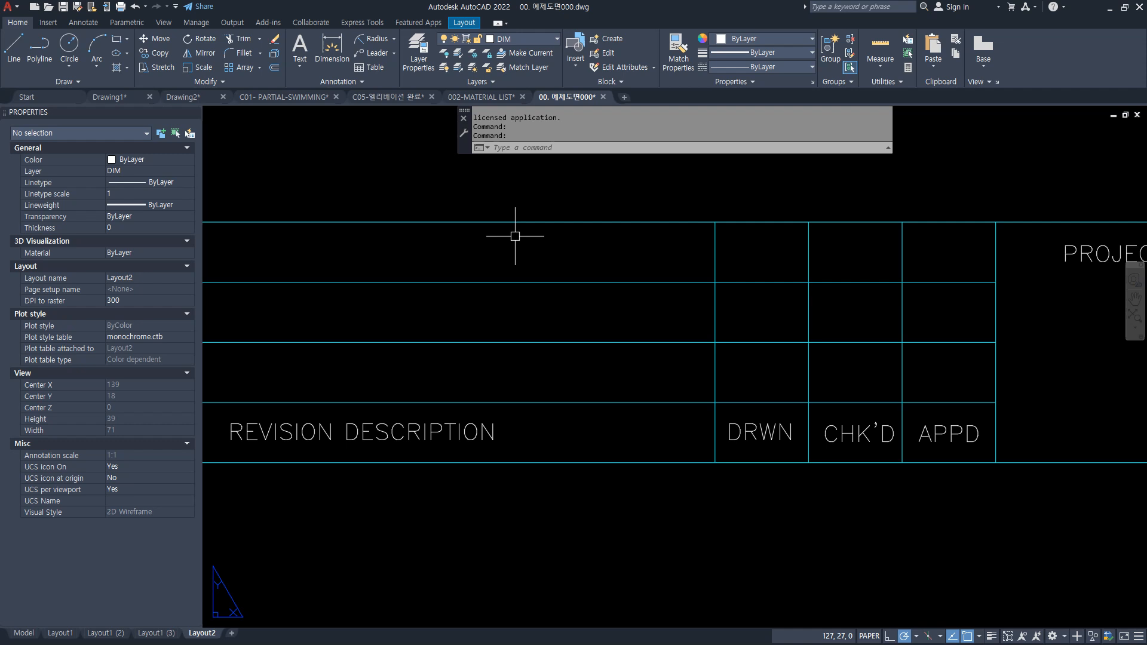
- Return to Drawing1 and draw a freehand revision cloud in the Normal arc style, left of the circular cloud
left_click(113, 98)
scroll(500, 335, "down", 2)
middle_click_drag(432, 324, 523, 311)
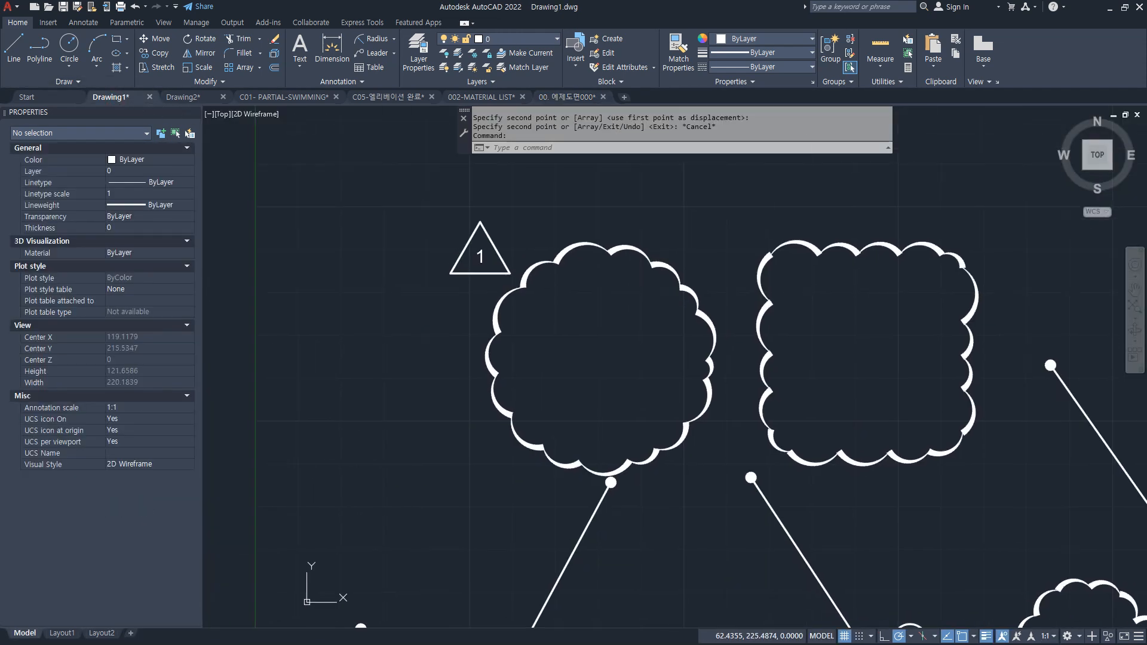
type("revcloud")
key("Return")
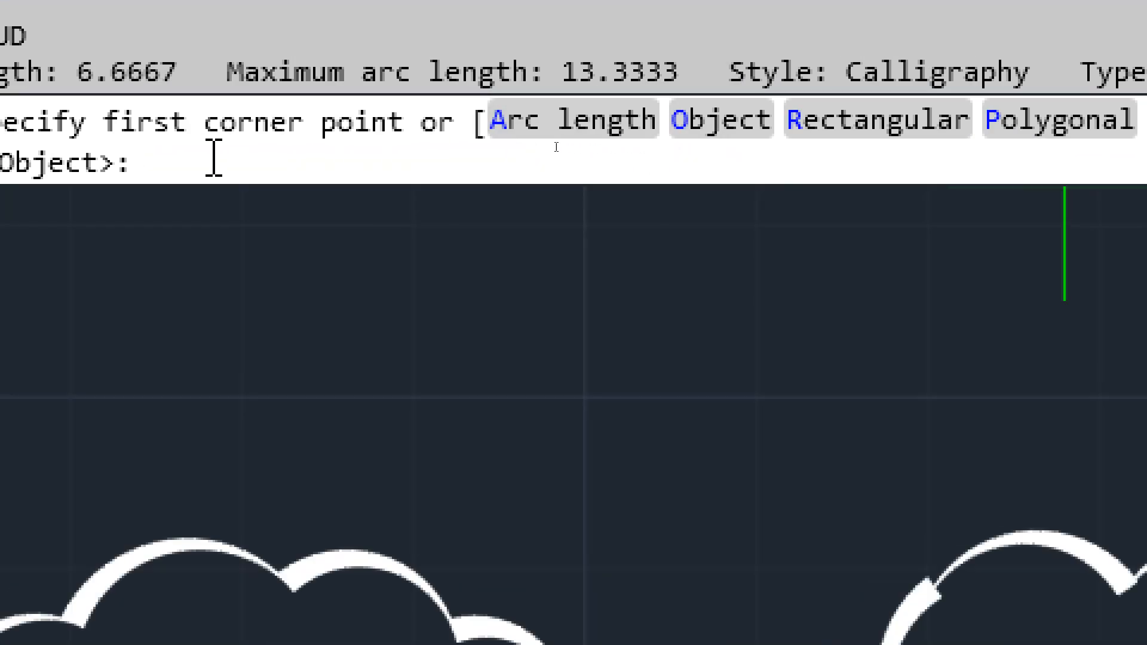
left_click(135, 164)
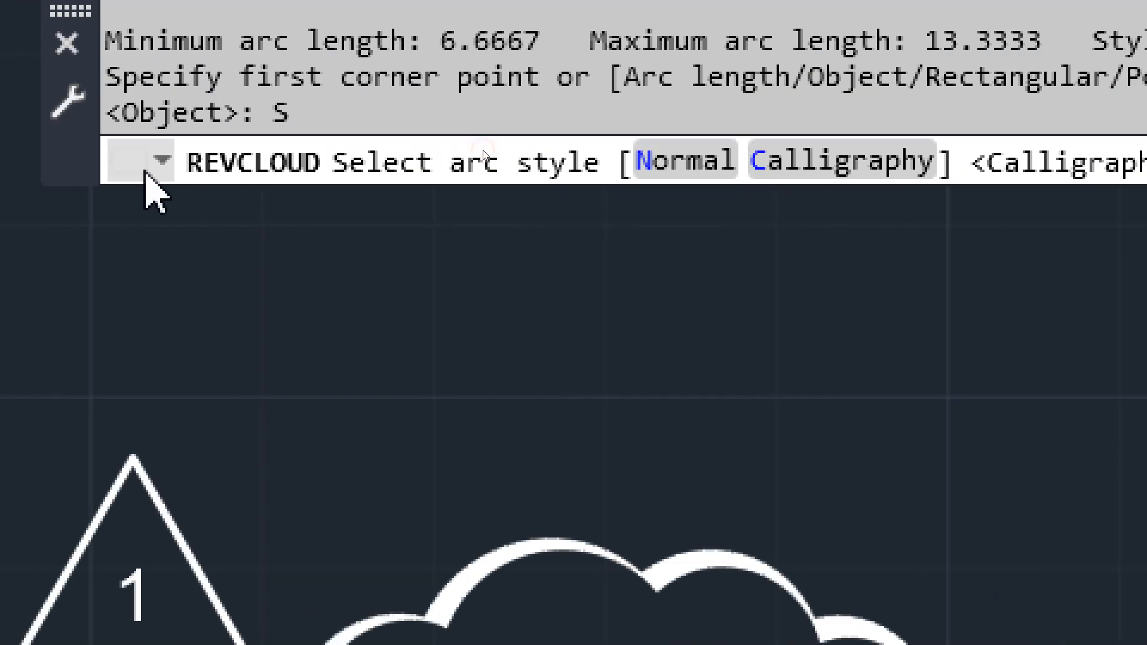
left_click(685, 167)
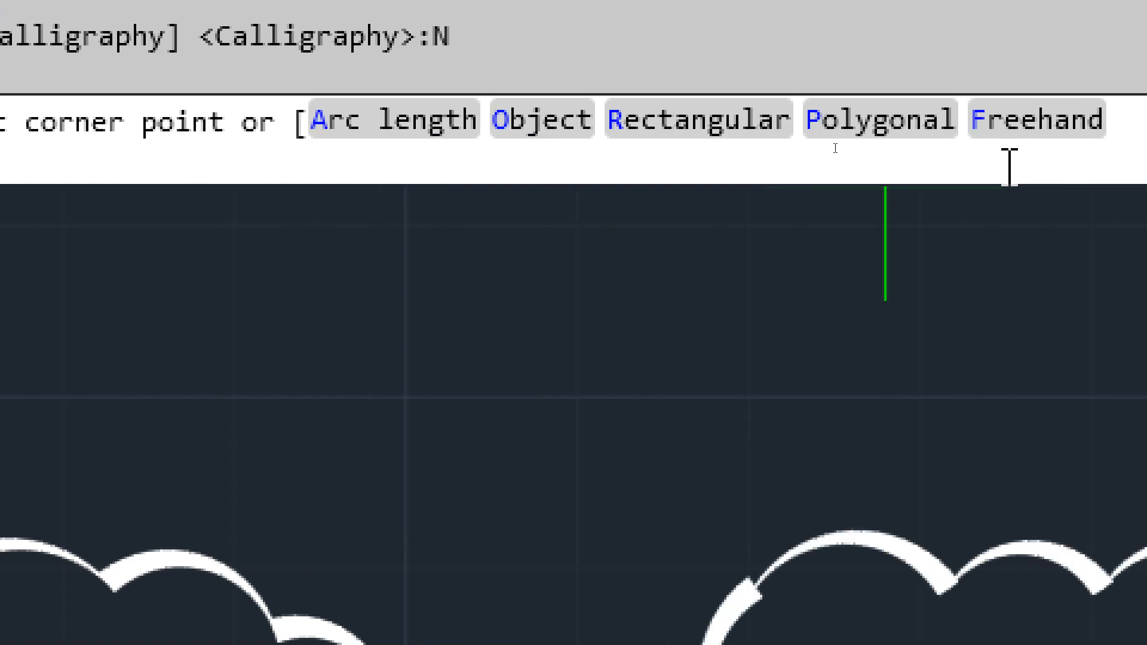
left_click(1009, 113)
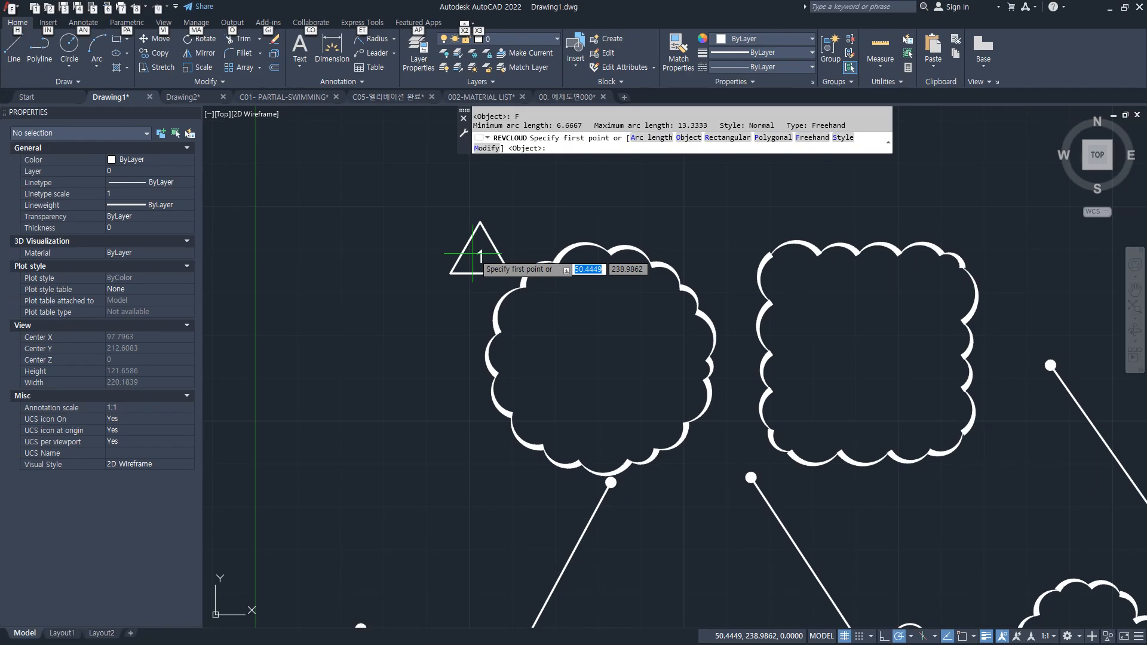
left_click(385, 343)
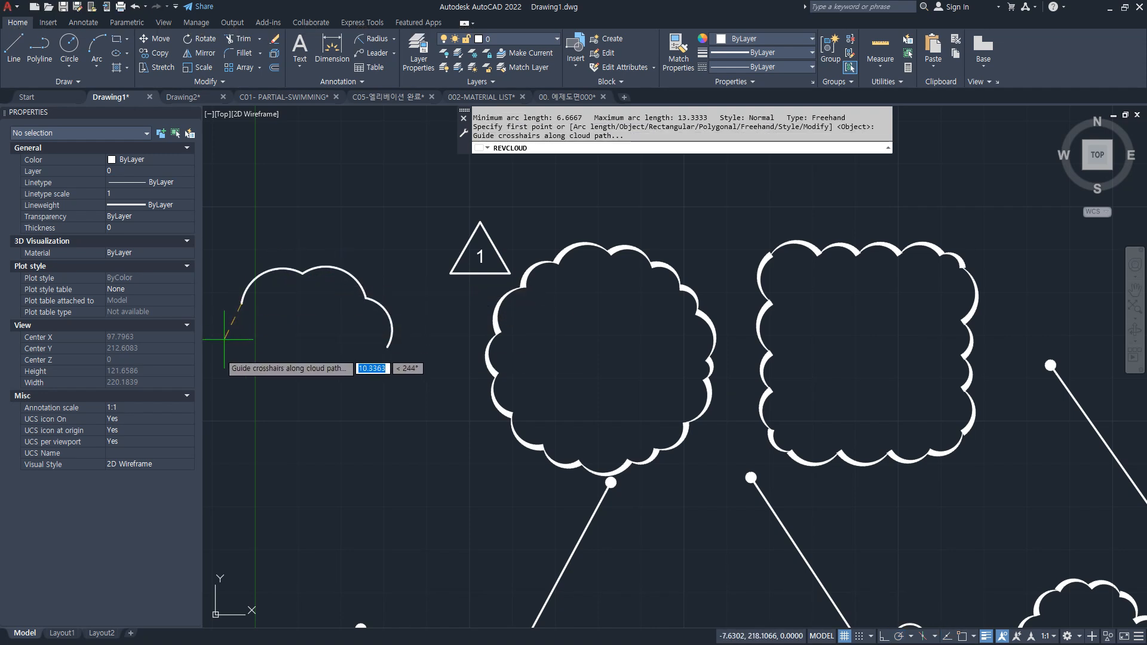
left_click_drag(534, 358, 515, 361)
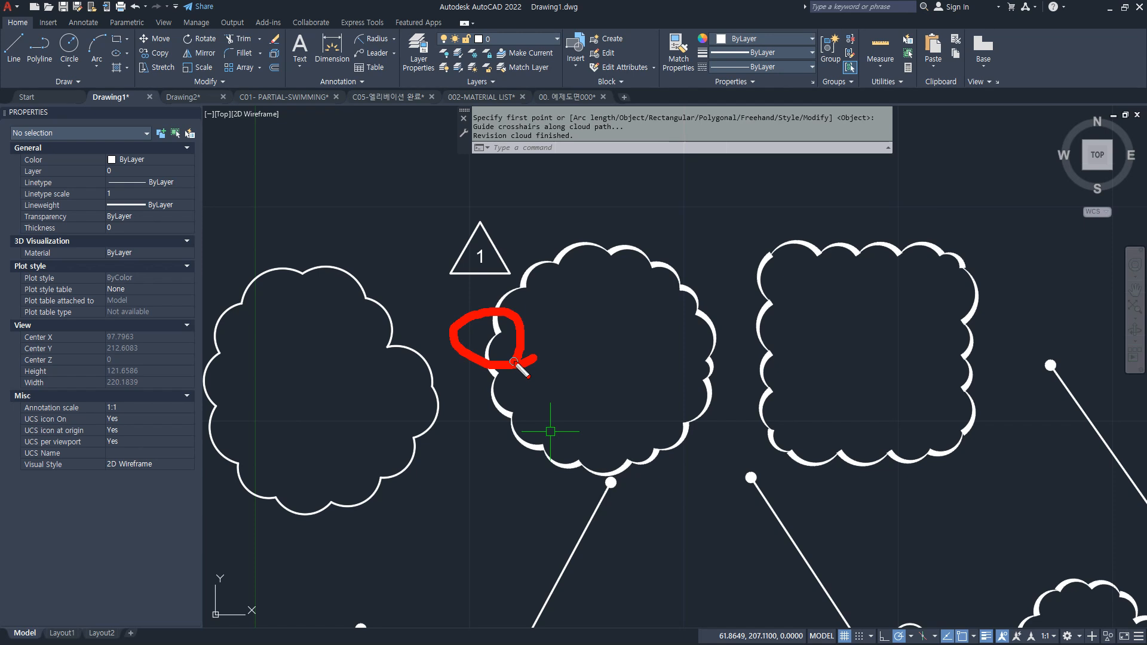
mouse_move(397, 317)
left_mouse_down()
mouse_move(302, 284)
mouse_move(357, 320)
left_mouse_up()
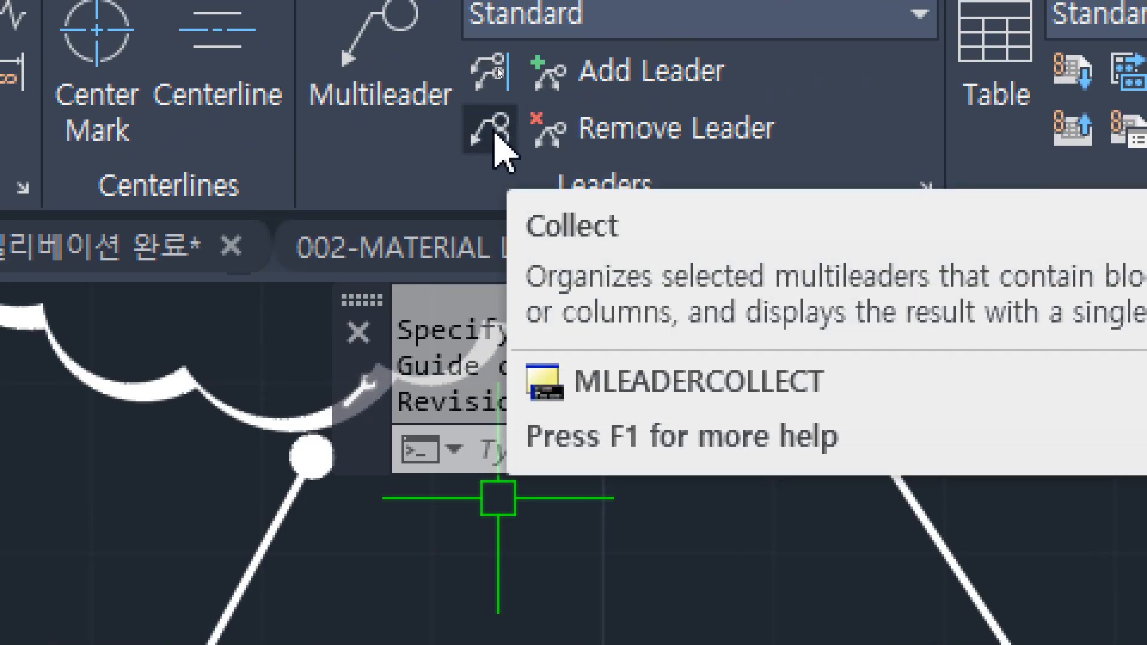
- Collect the four circle-tagged multileaders in the upper row into one horizontal row of tags placed above them
left_click(494, 134)
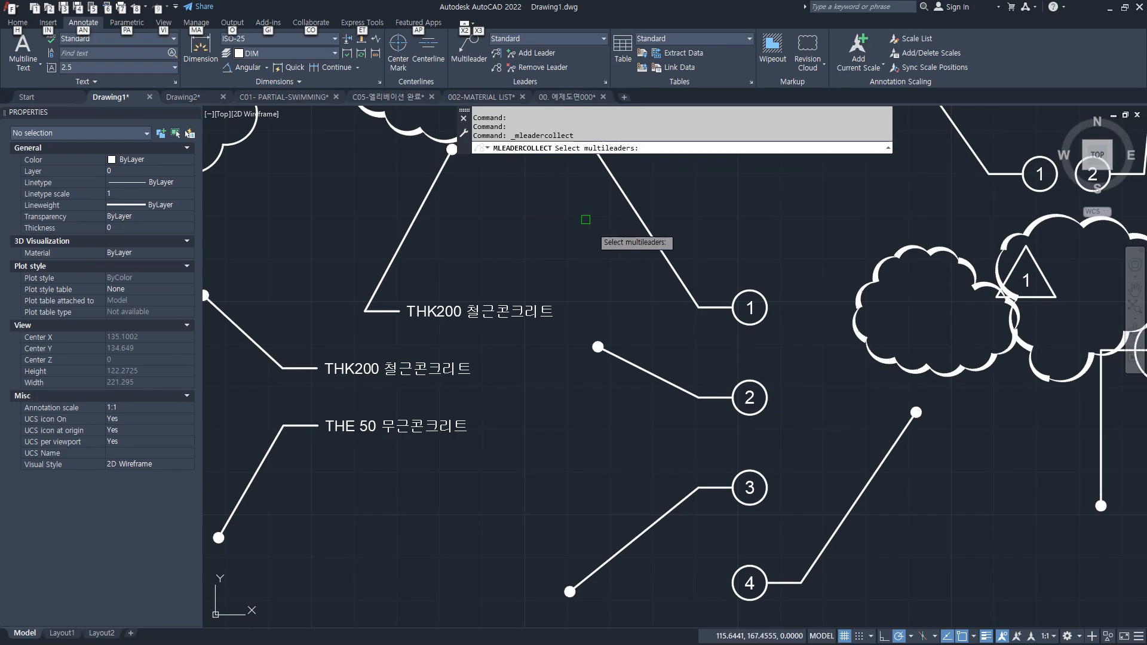
middle_click_drag(781, 219, 388, 335)
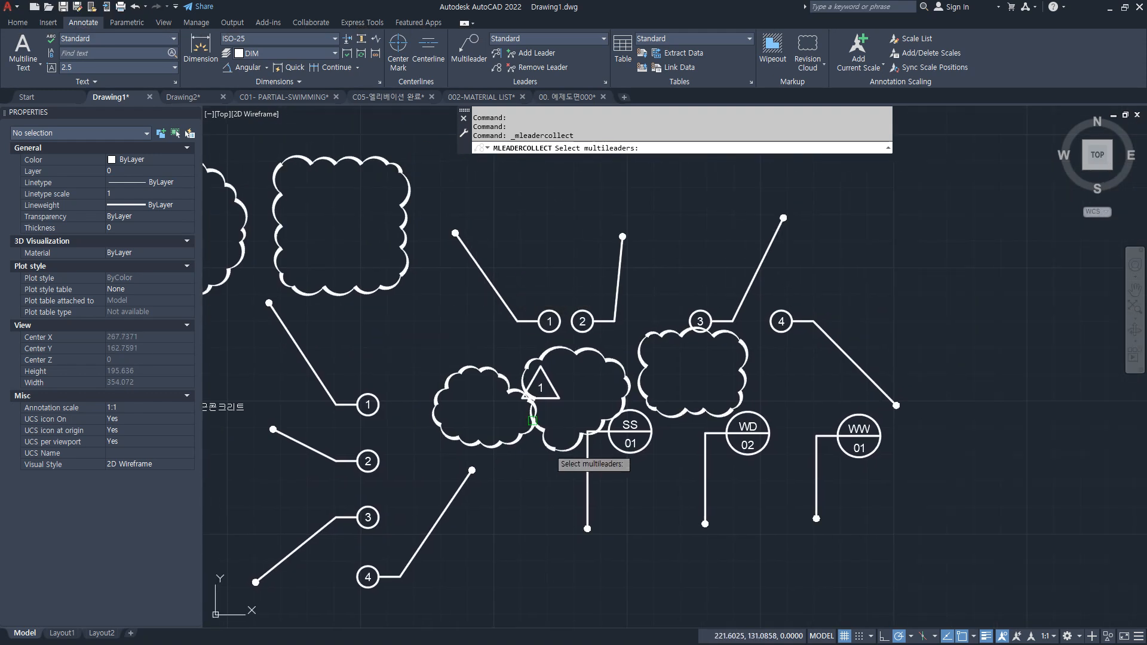
left_click(808, 323)
left_click(792, 289)
left_click(486, 295)
key("Return")
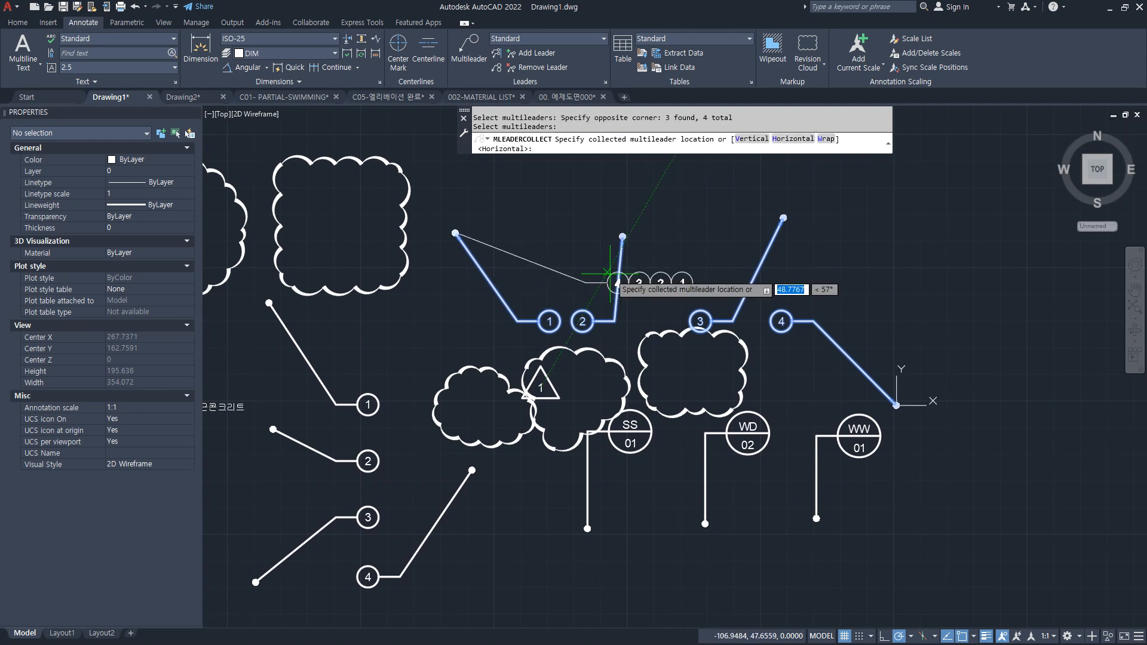
left_click(553, 179)
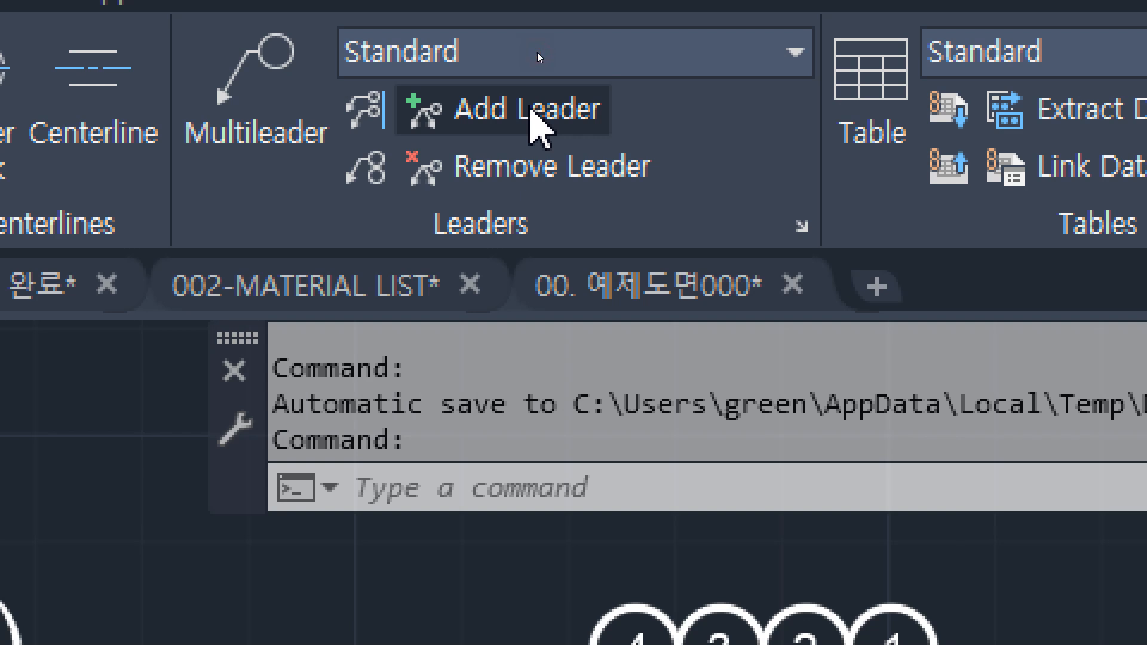
middle_click_drag(475, 371, 662, 298)
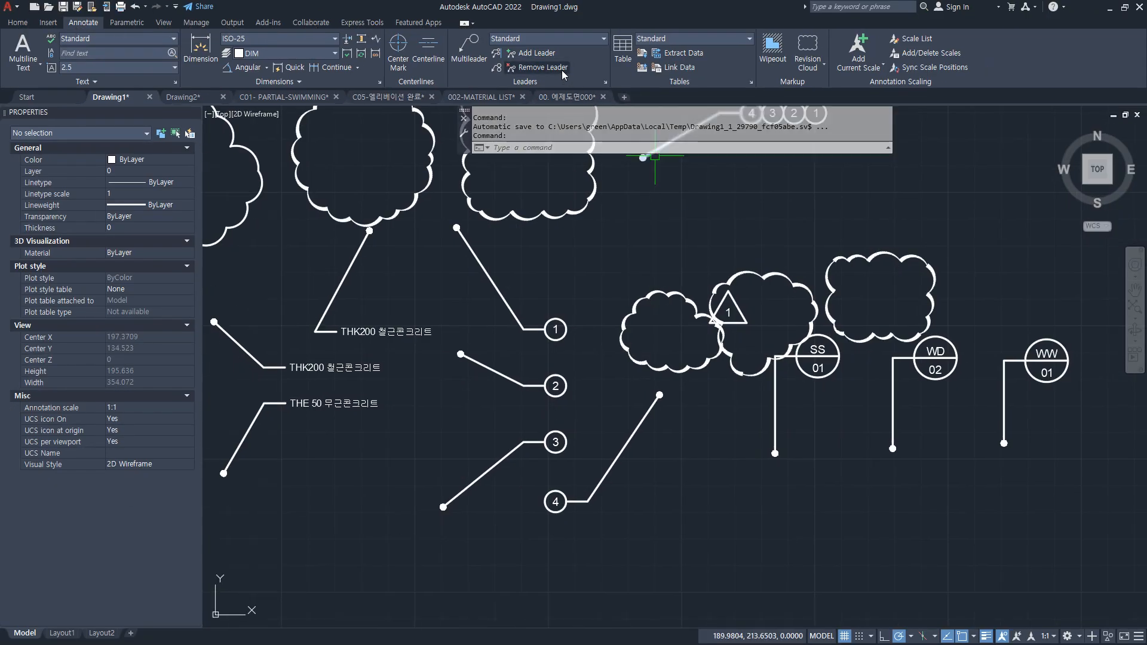
- Add four leaders to the circle-tagged multileader 4, two ending to its left and two to its right
left_click(530, 53)
scroll(576, 514, "up", 2)
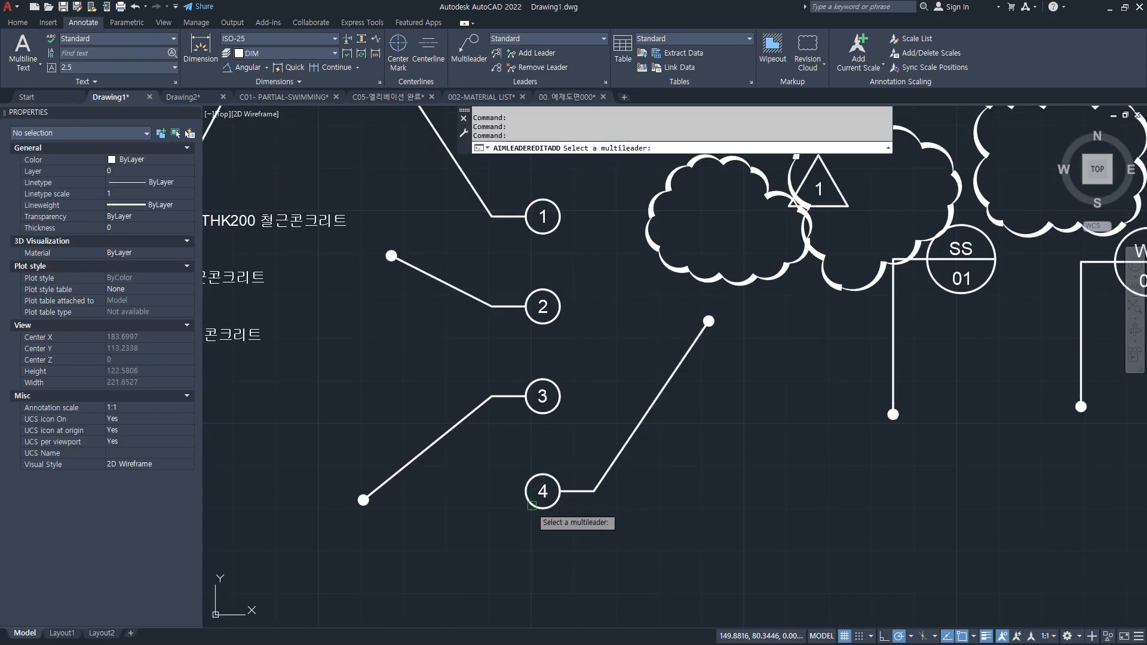
left_click(544, 489)
left_click(389, 398)
left_click(782, 503)
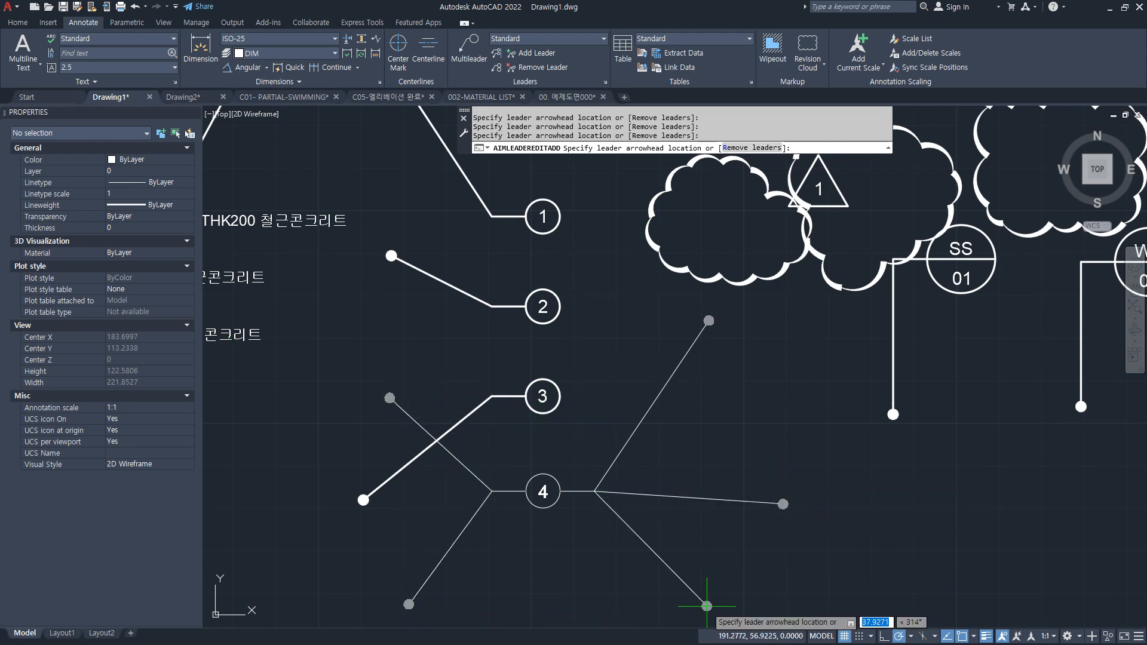
left_click(678, 597)
key("Return")
- Erase the circle-tagged multileader 3
left_click(527, 412)
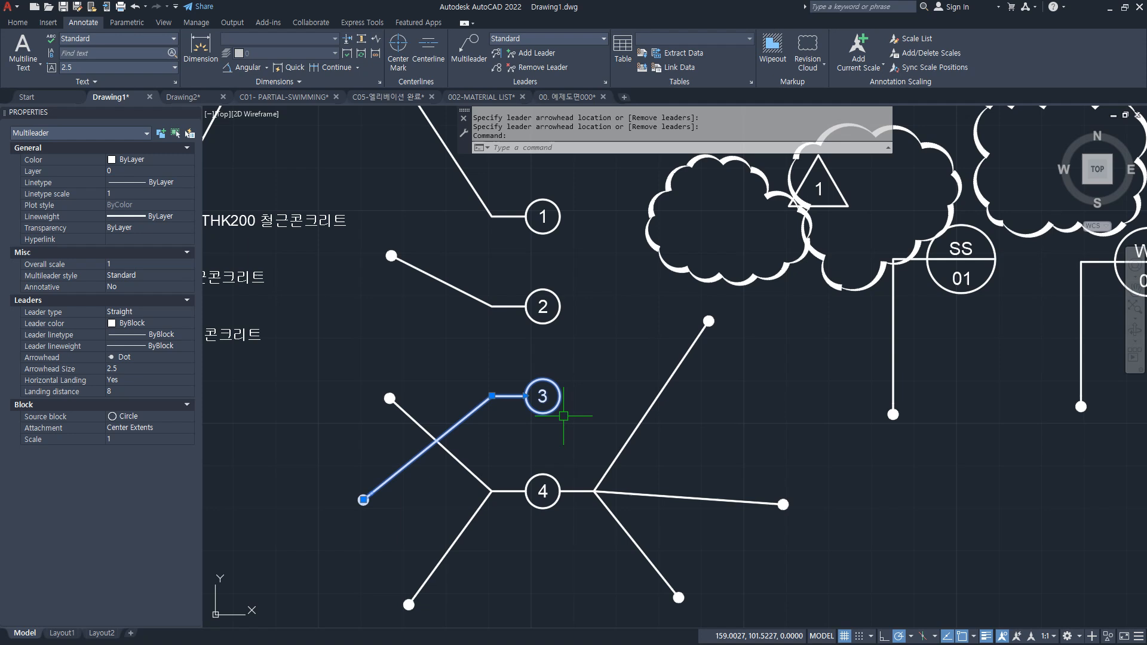
type("e")
key("Return")
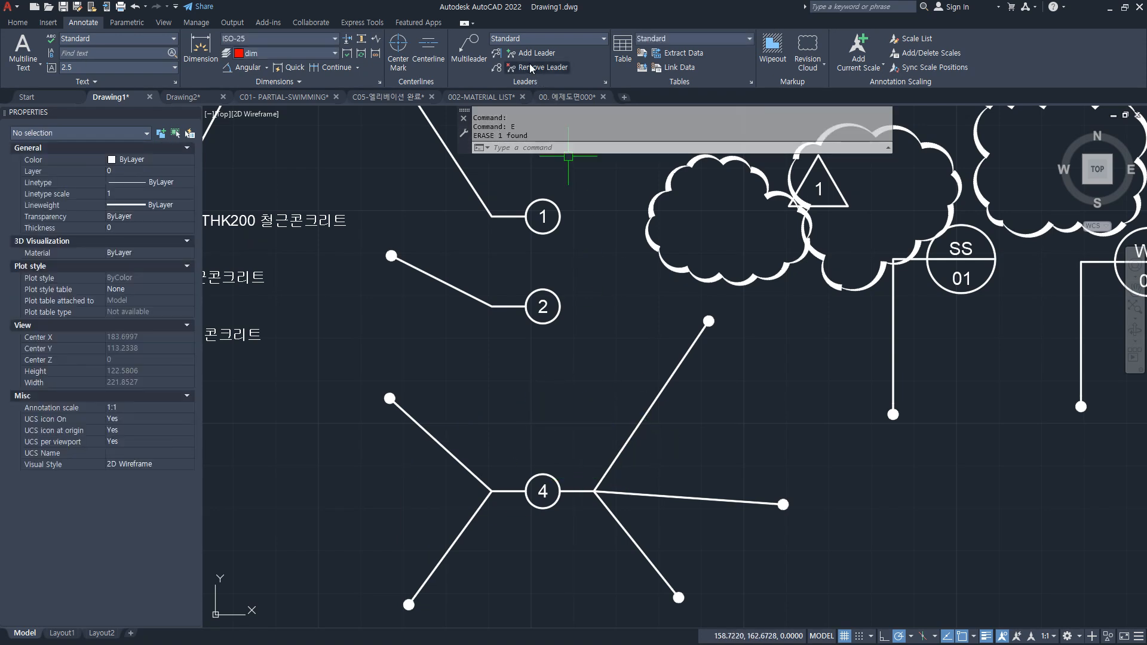
- Add two leaders to the SS/01 tag, one ending below its right side and one inside the cloud above
left_click(537, 53)
middle_click_drag(970, 352, 637, 353)
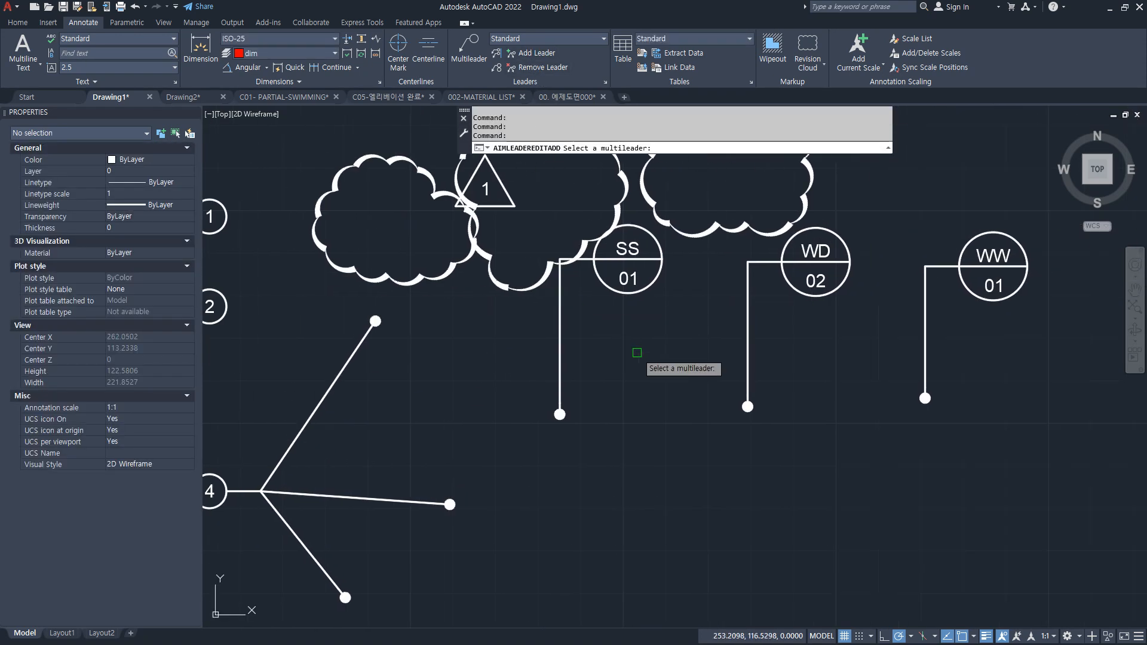
left_click(559, 372)
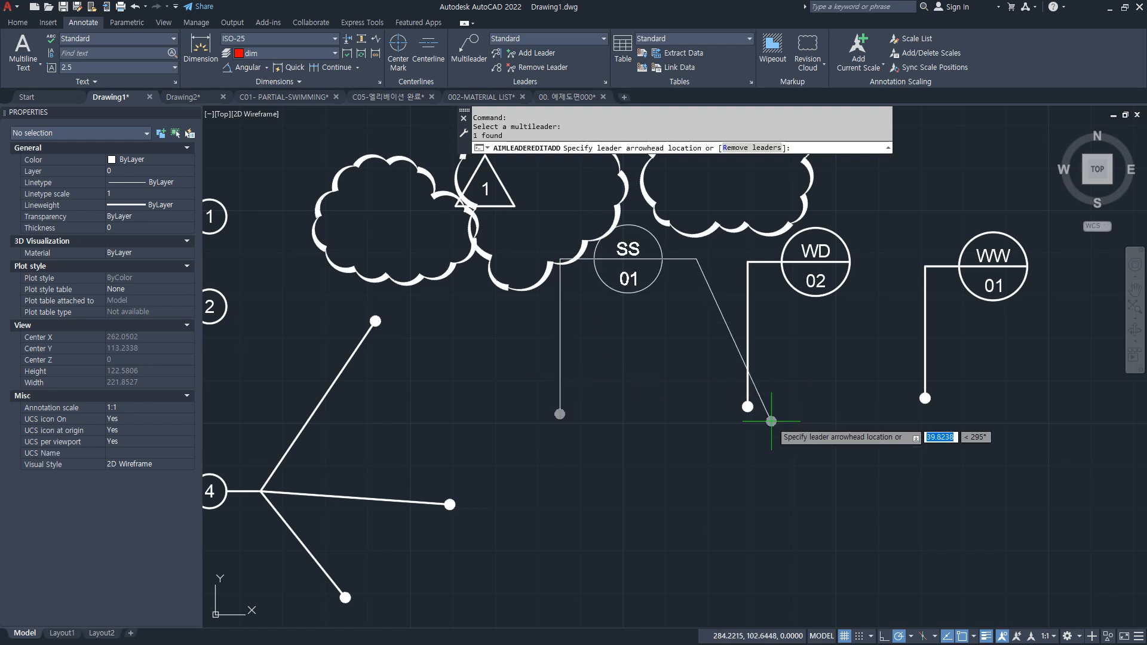
left_click(703, 503)
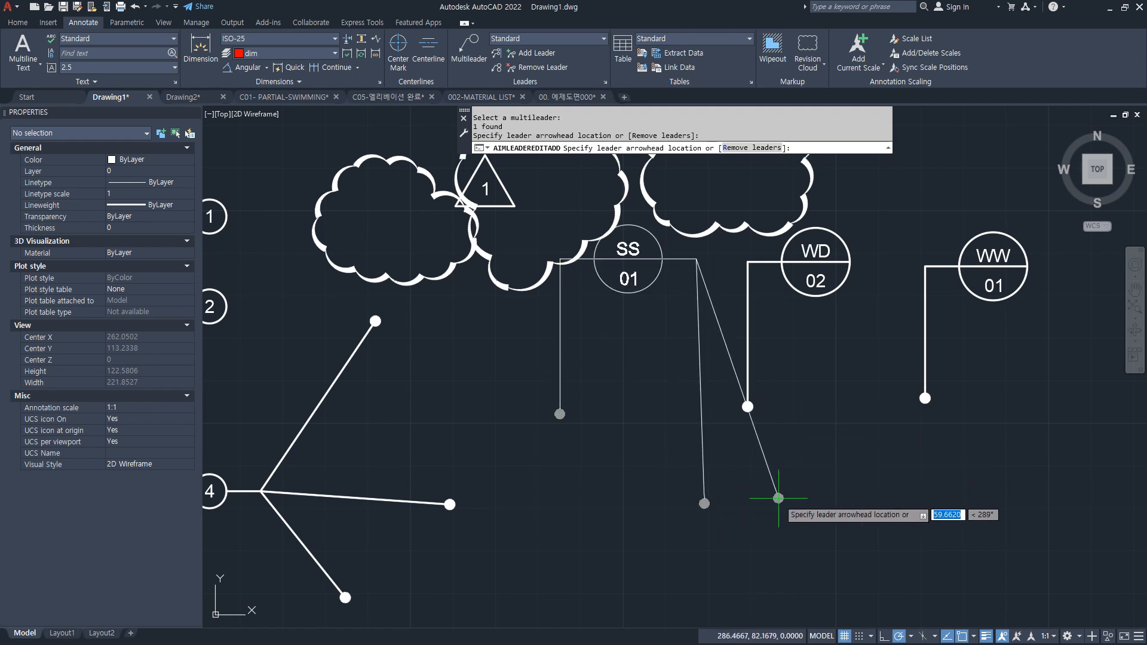
left_click(730, 182)
key("Escape")
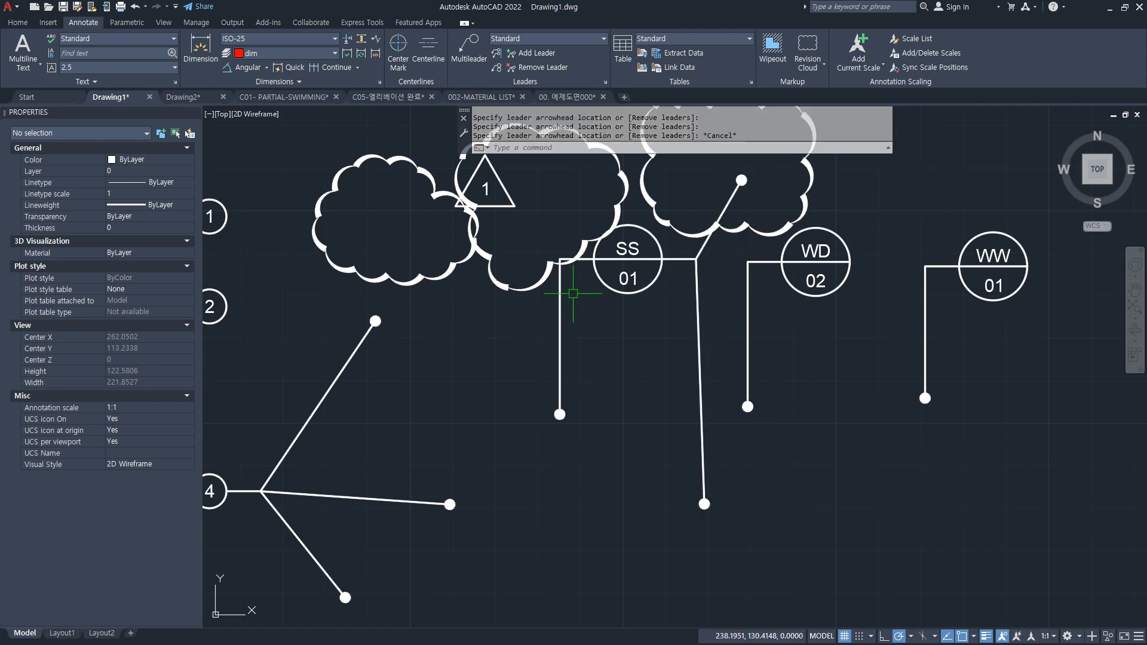
- Remove four leaders from multileader 4, keeping only the one running to its lower right
middle_click_drag(573, 293, 683, 307)
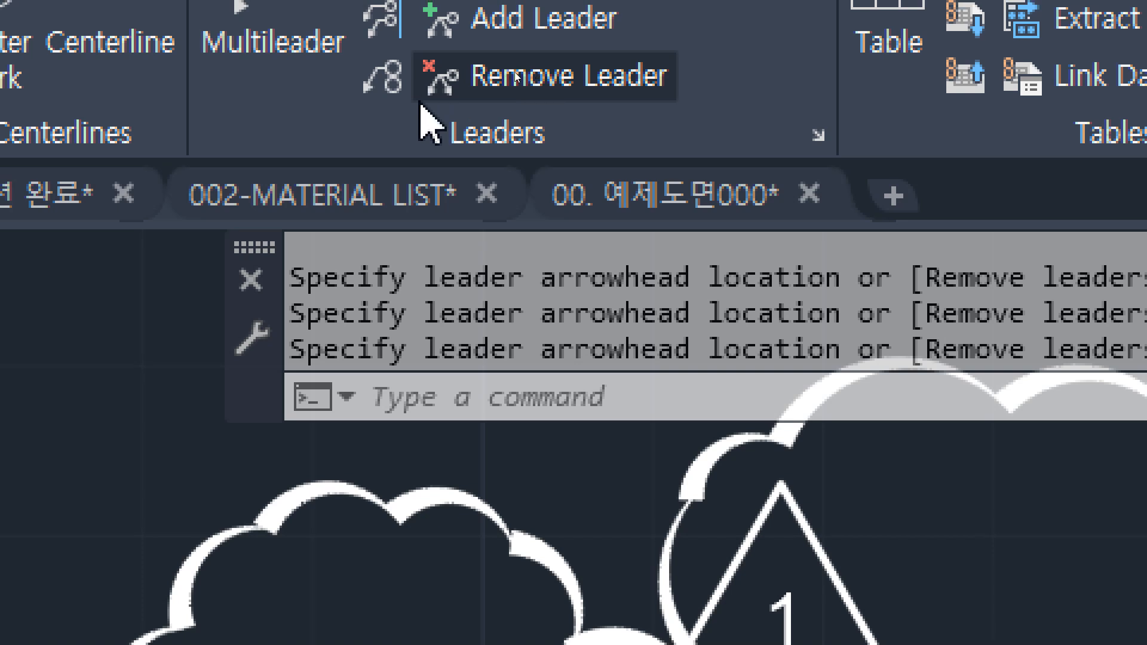
left_click(484, 83)
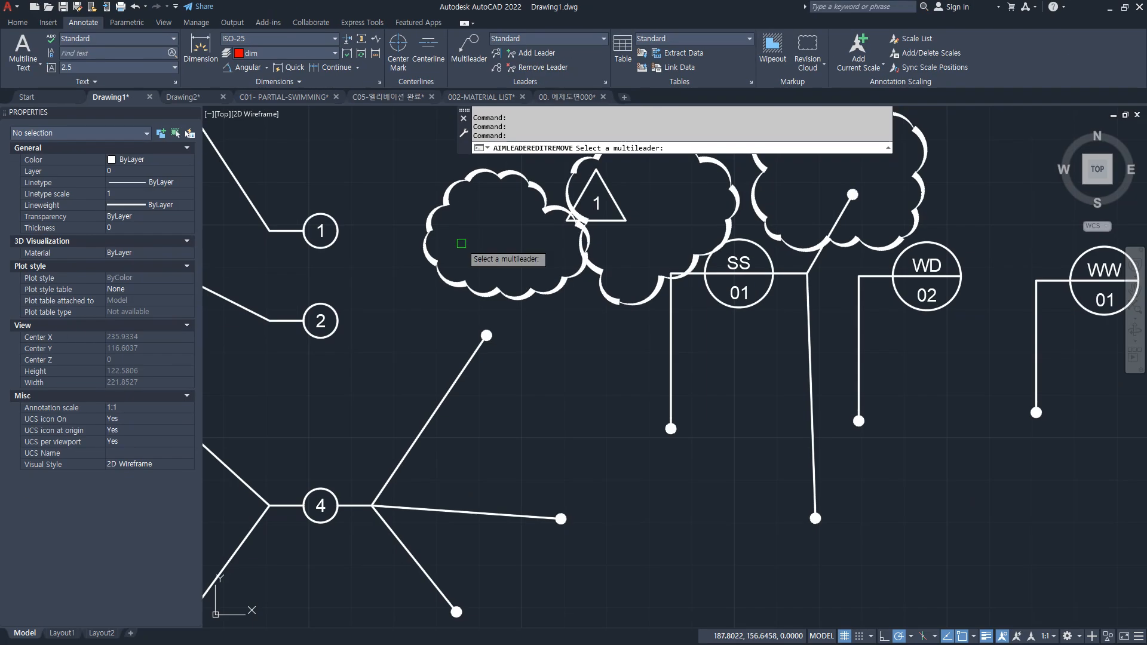
middle_click_drag(371, 504, 591, 472)
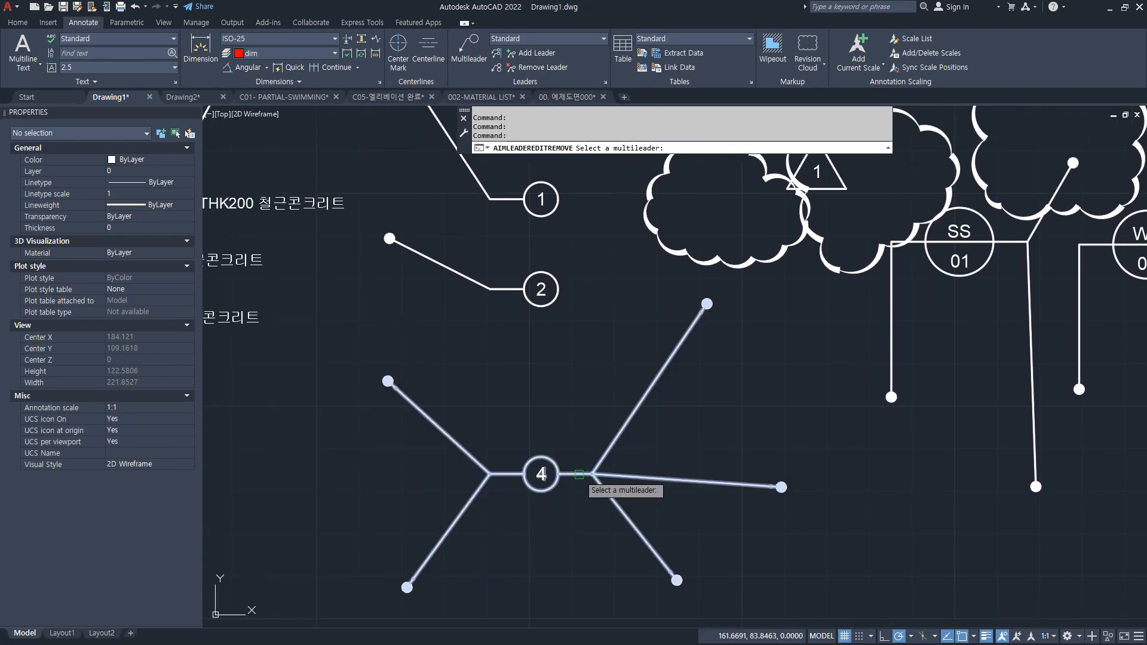
left_click(578, 474)
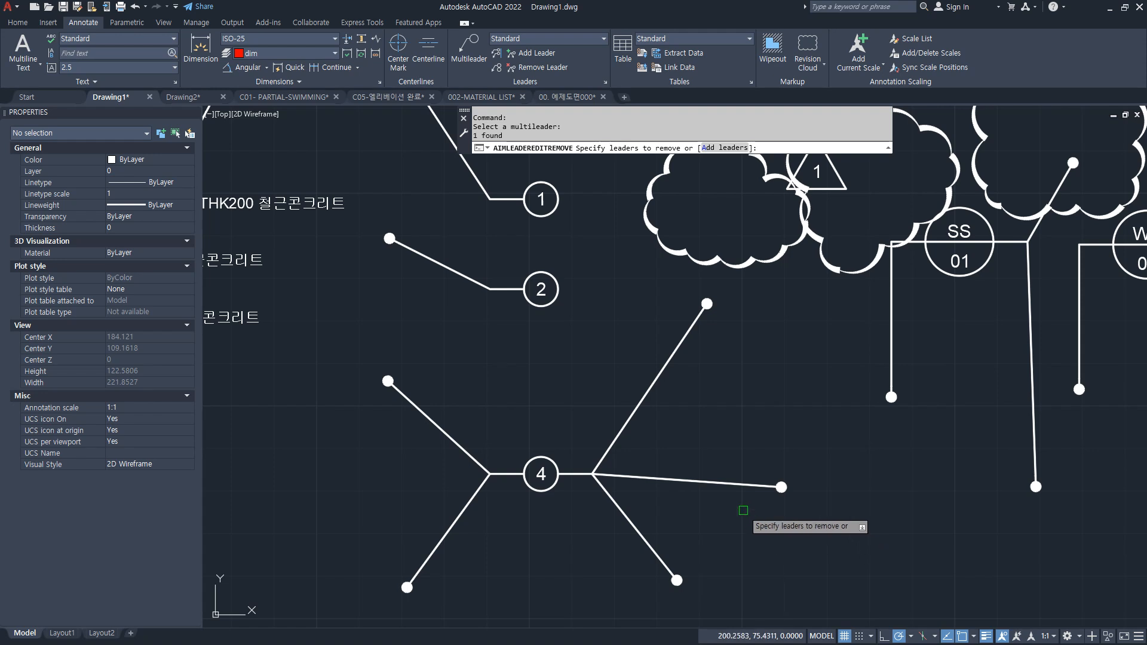
left_click(650, 389)
left_click(654, 476)
left_click(464, 449)
left_click(463, 508)
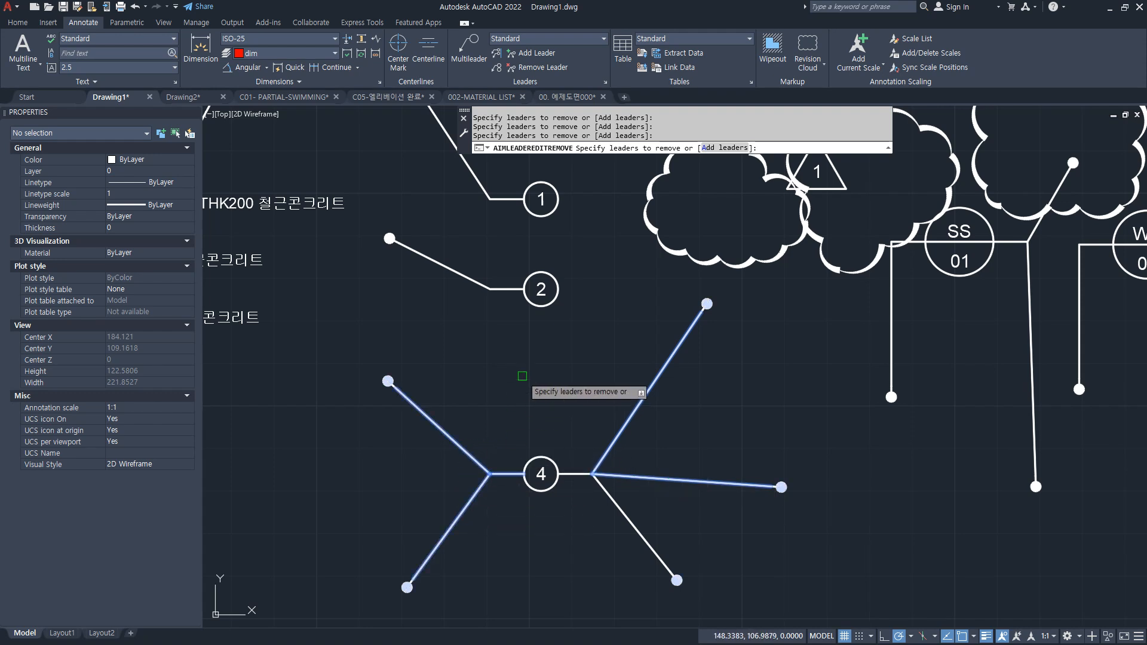
key("Return")
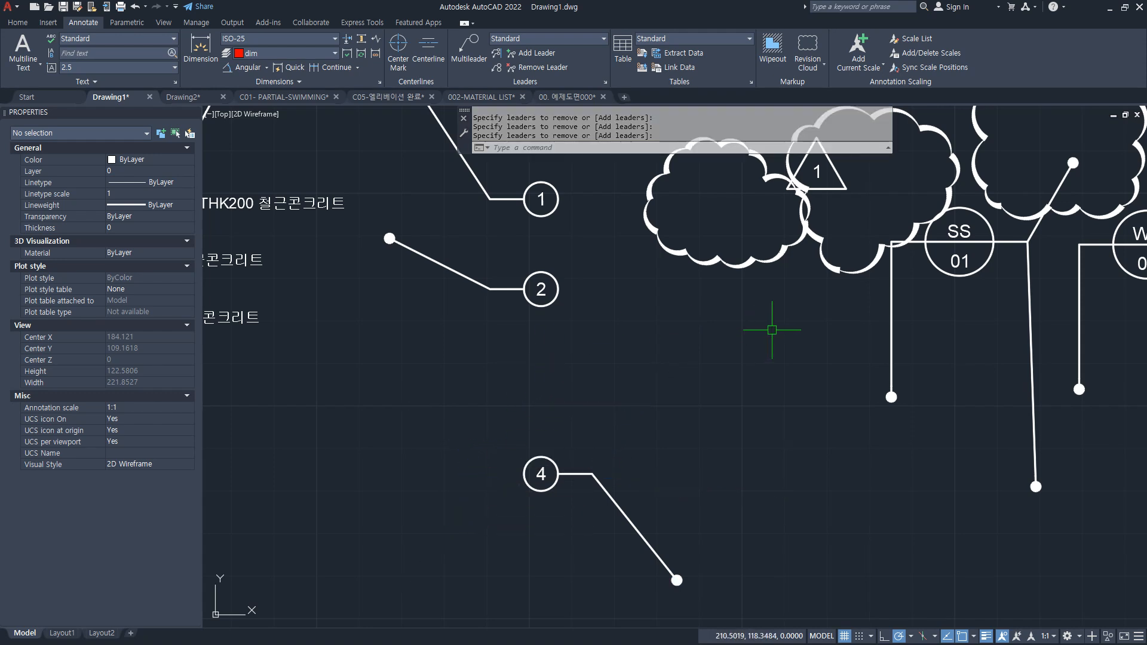
- Remove the left leader and the upper-right leader from the SS/01 tag
middle_click_drag(771, 329, 511, 344)
left_click(543, 73)
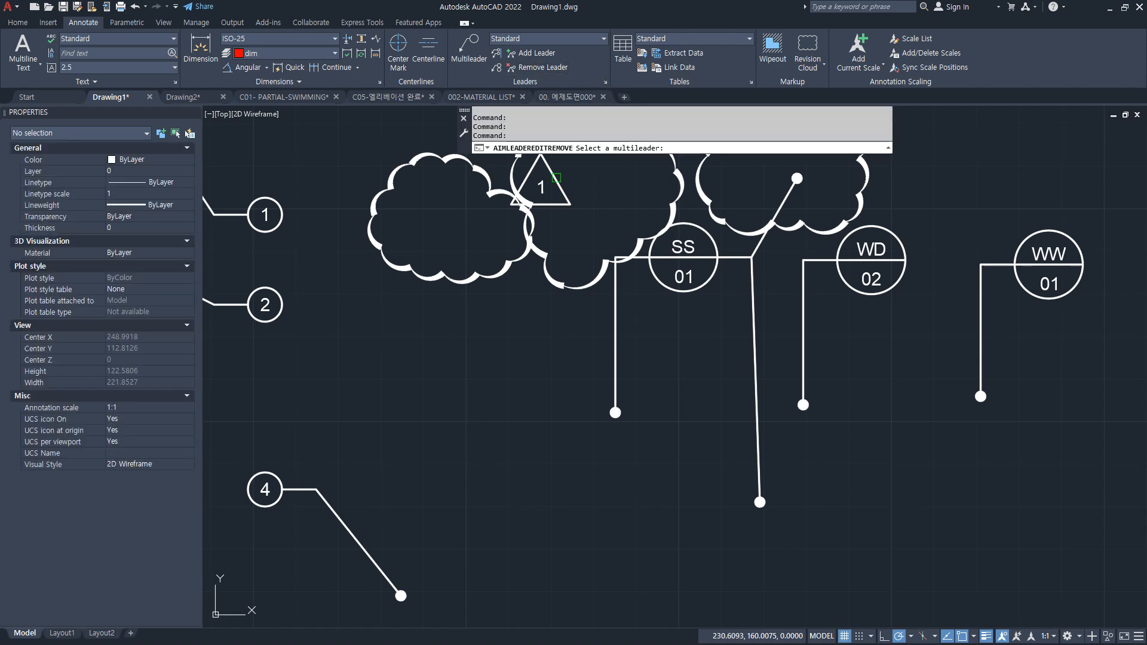
left_click(755, 288)
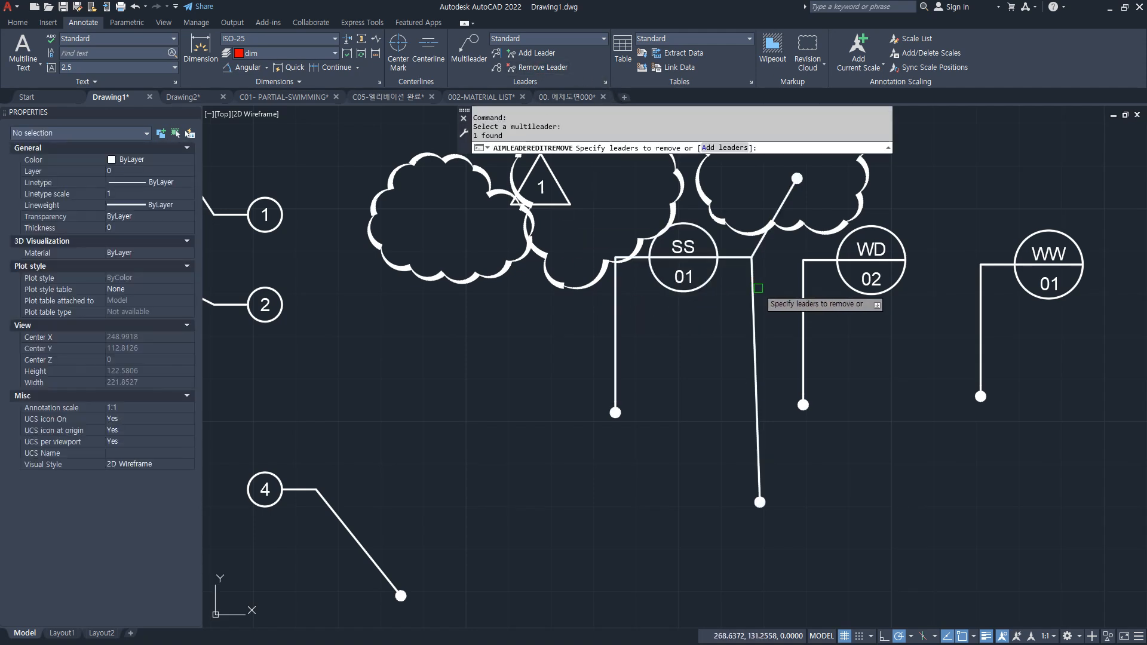
left_click(761, 241)
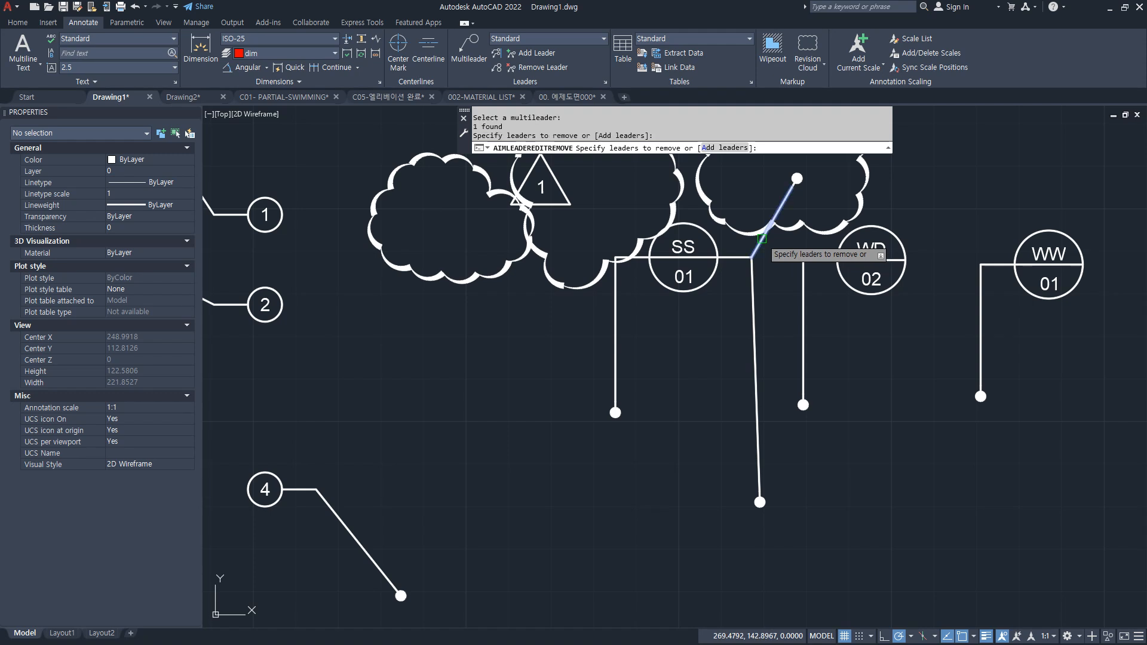
left_click(615, 317)
key("Return")
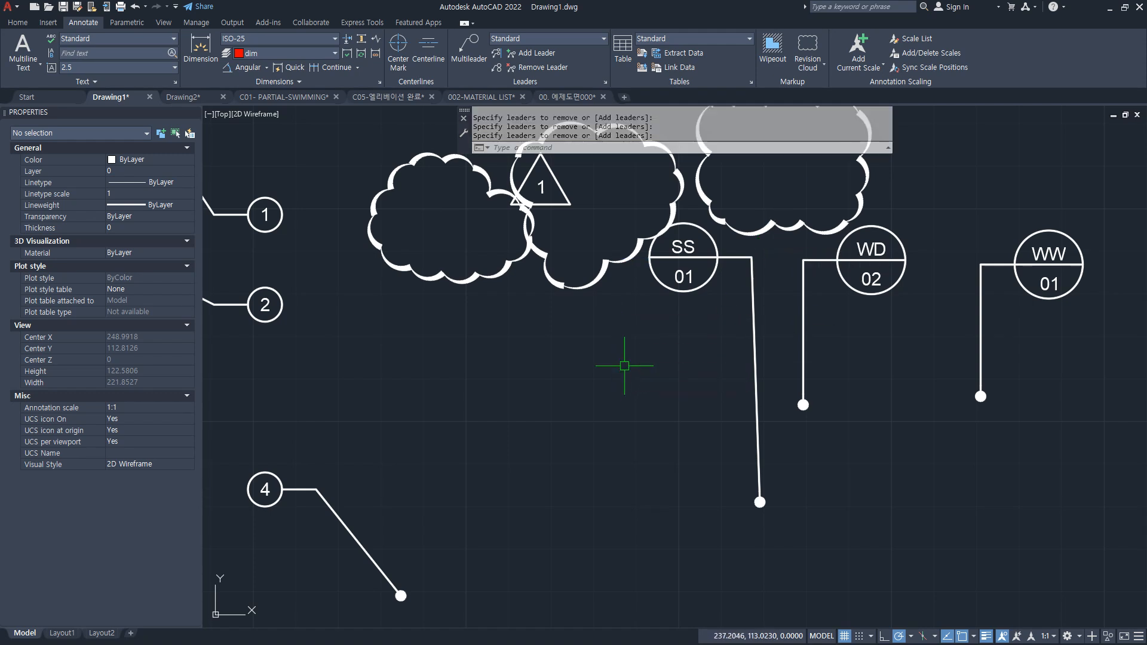
- Draw a horizontal and a vertical construction line crossing at one point in an empty area near the origin
type("z")
key("Return")
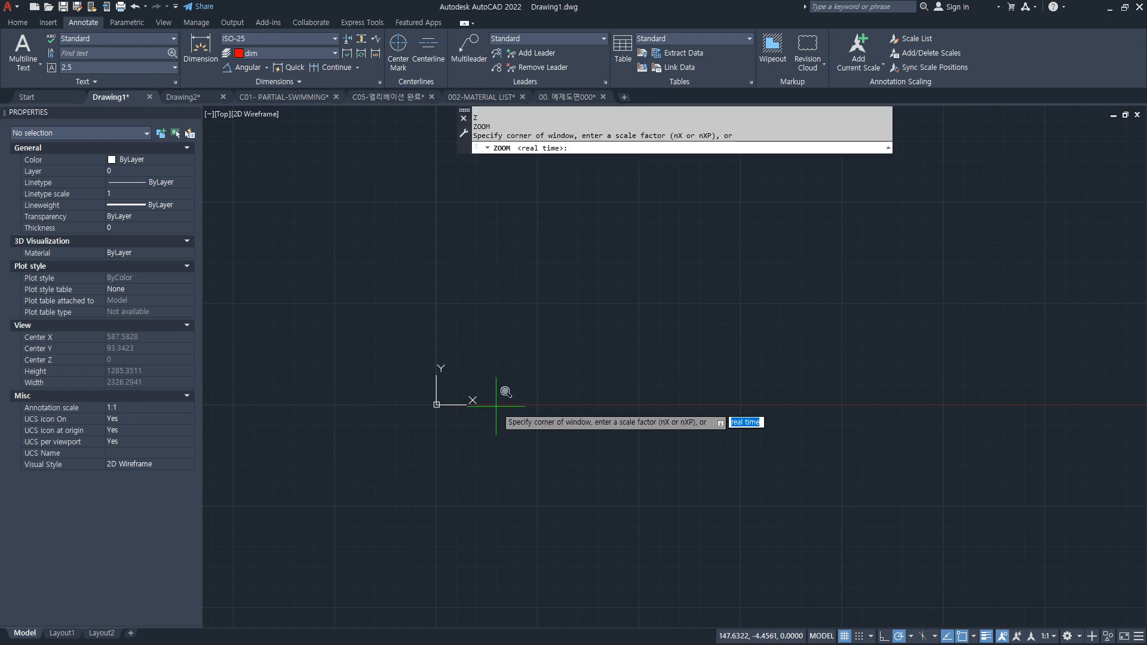
type("a")
key("Return")
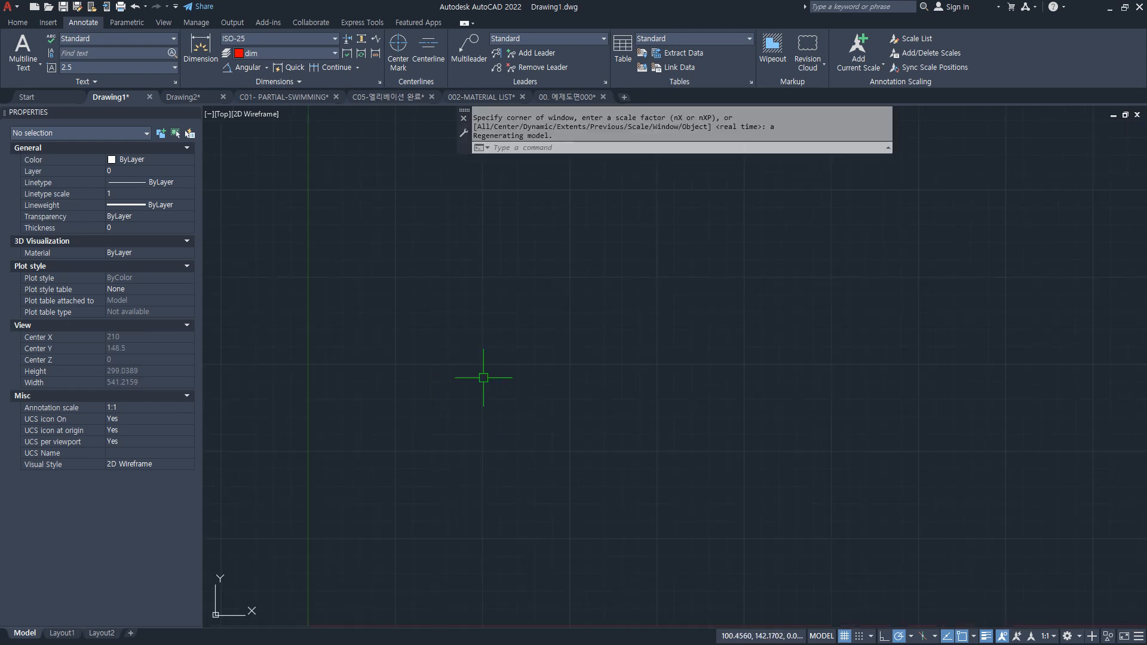
middle_click_drag(470, 368, 468, 363)
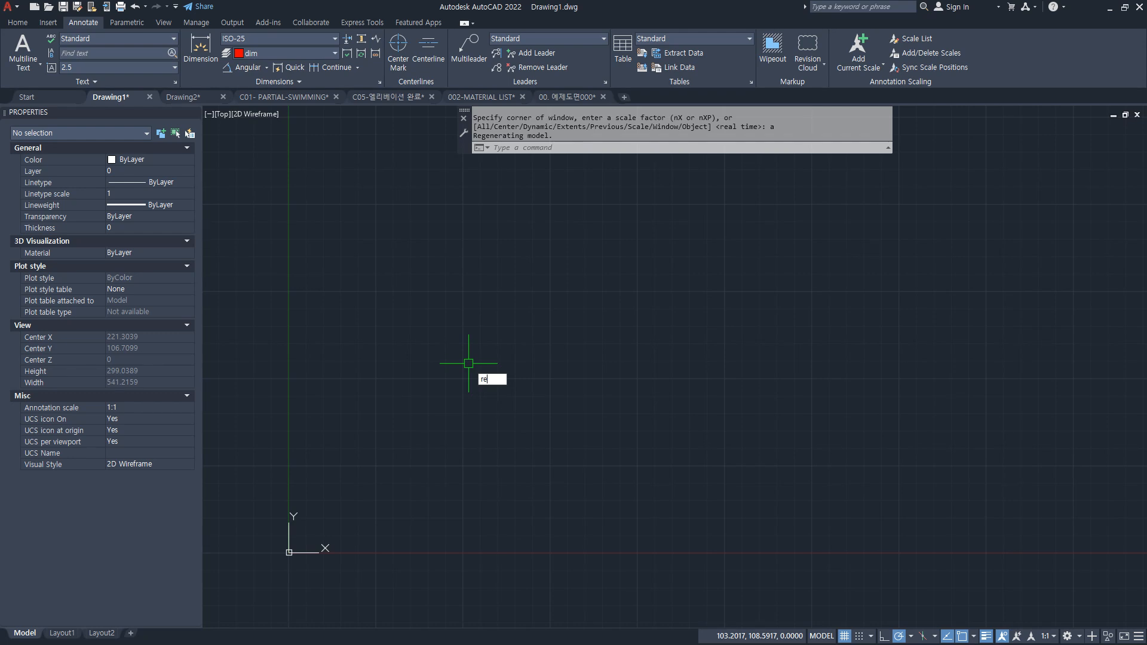
key("Escape")
key("Escape")
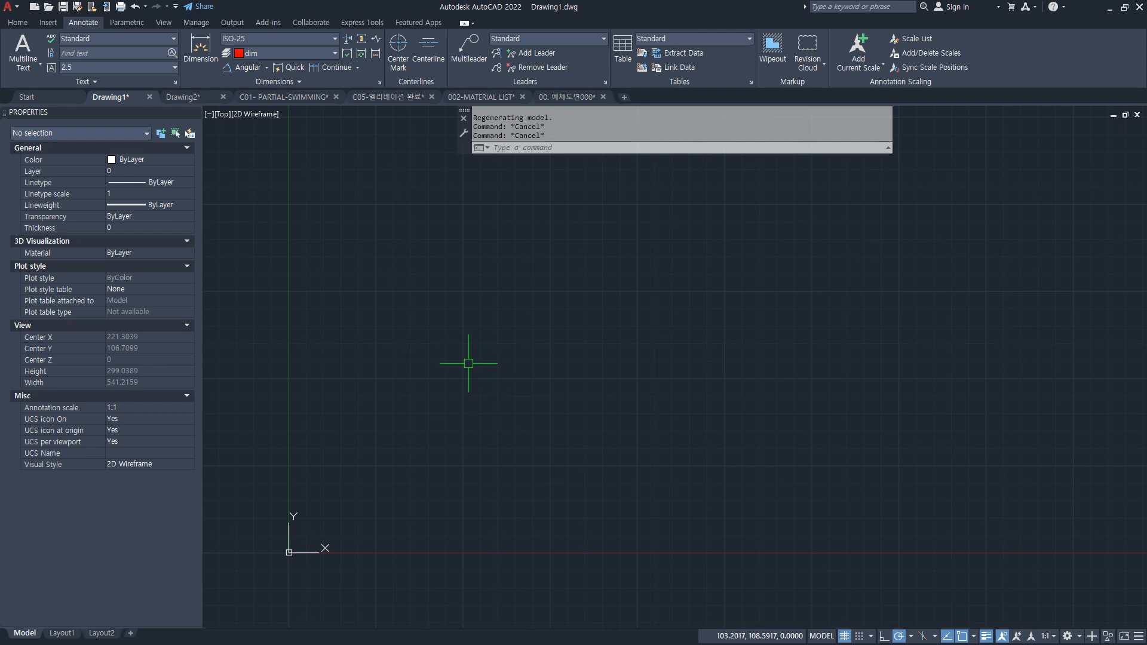
type("xl")
key("Return")
left_click(482, 433)
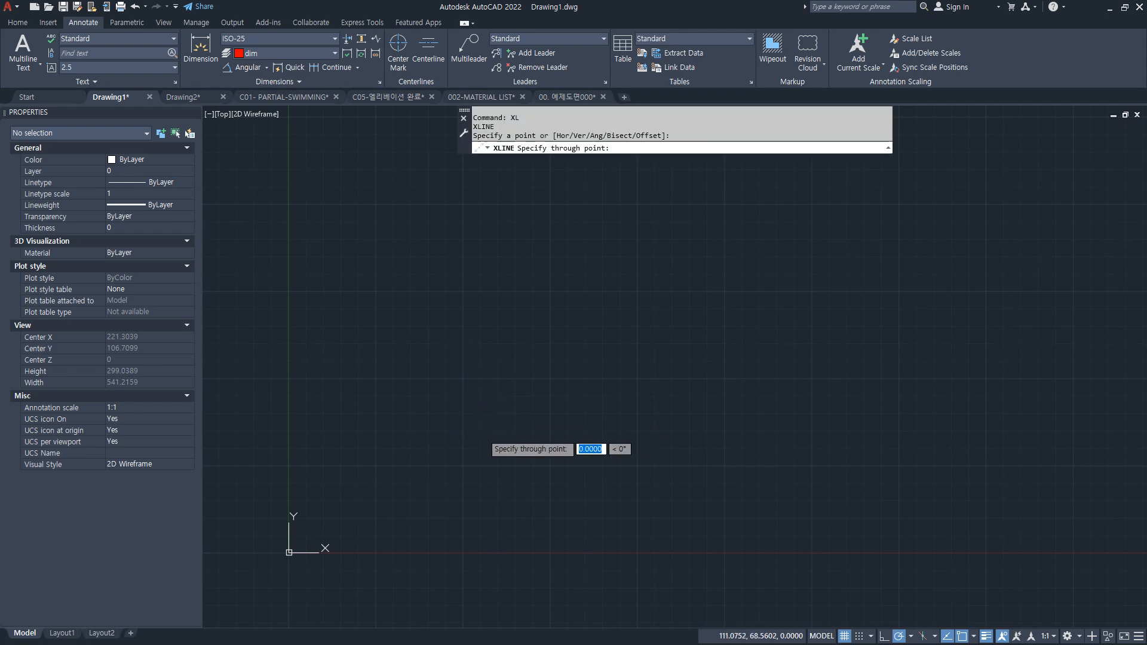
left_click(537, 433)
left_click(482, 376)
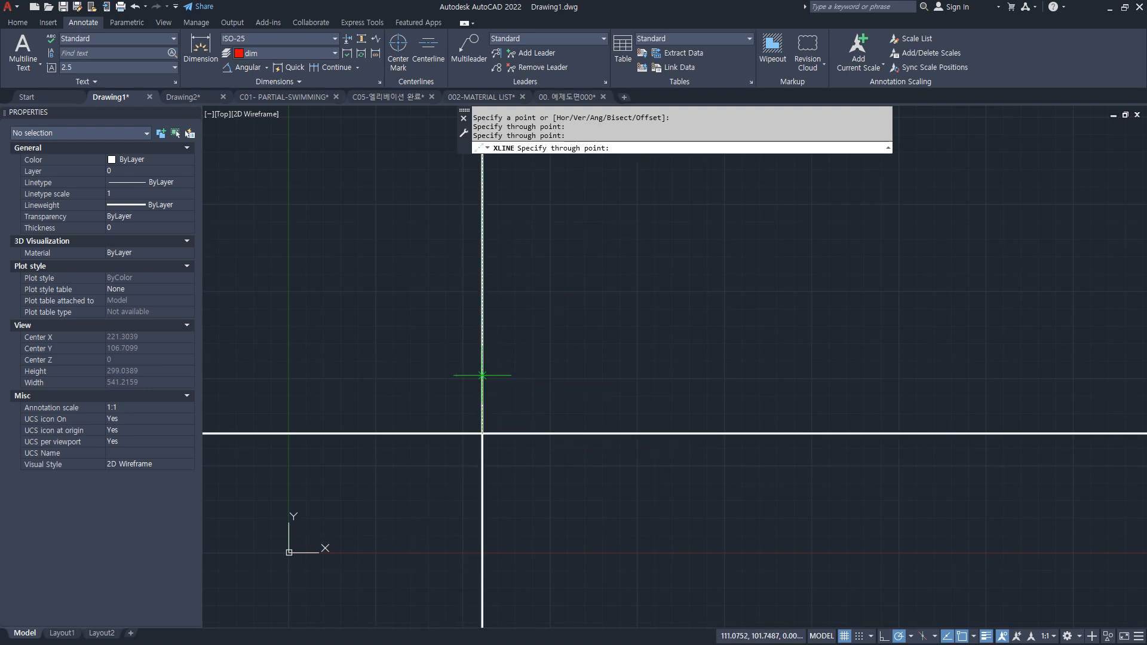
key("Return")
type("o")
key("Return")
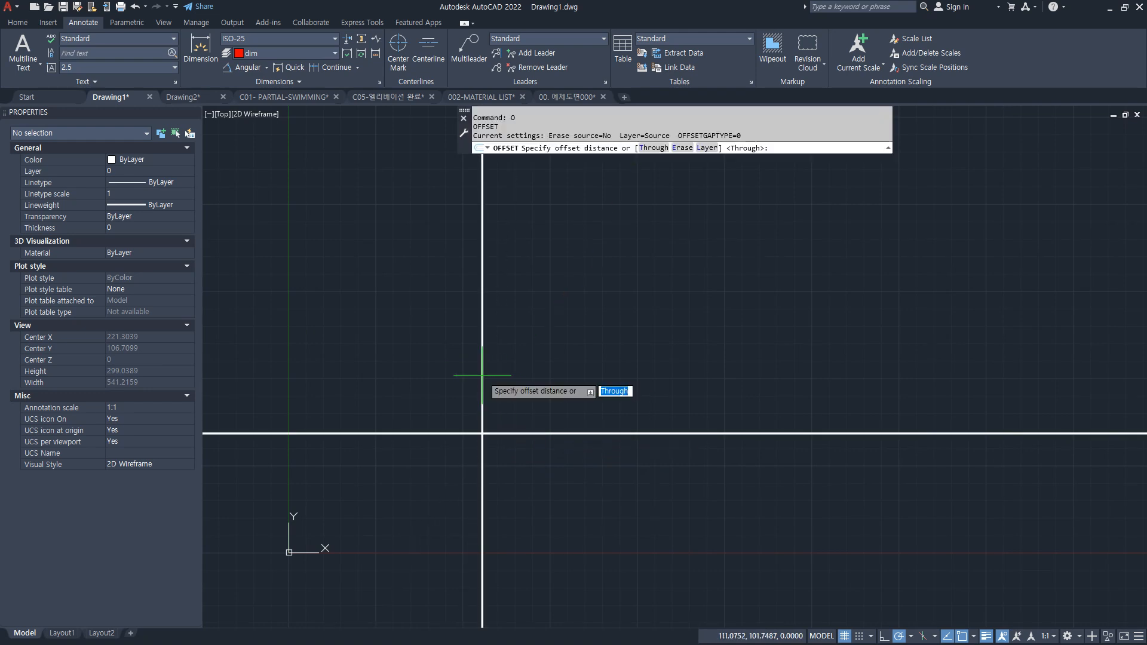
key("Escape")
- Copy the vertical construction line to the right as an array of 5 items spaced about 37 units apart
type("co")
key("Return")
left_click(504, 361)
left_click(456, 404)
key("Return")
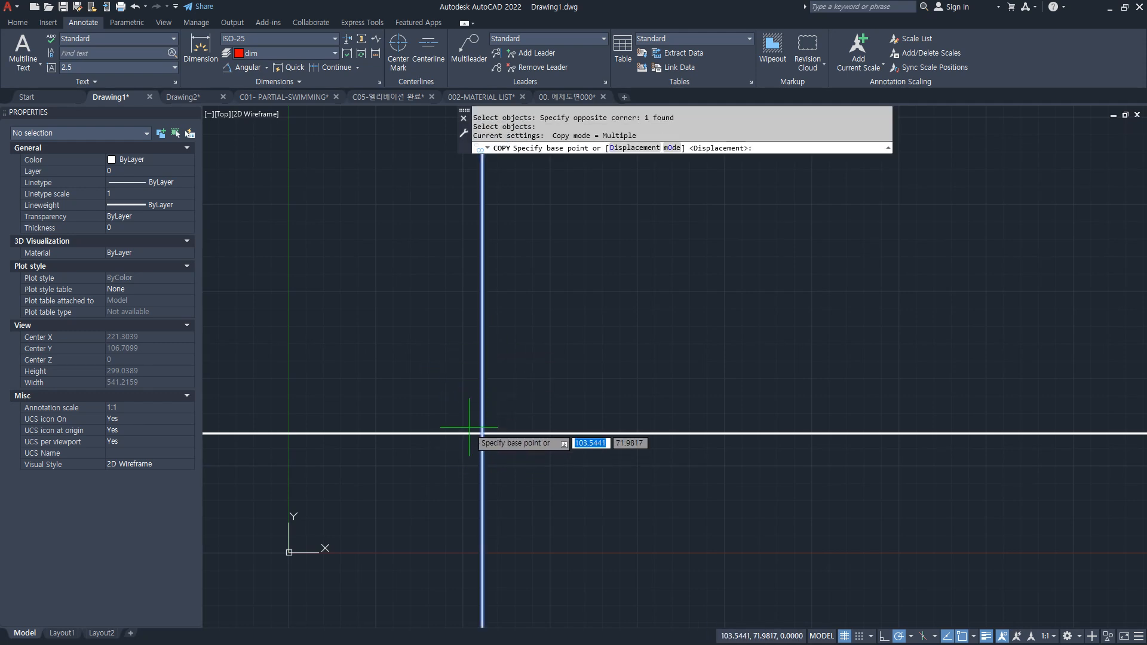
left_click(481, 432)
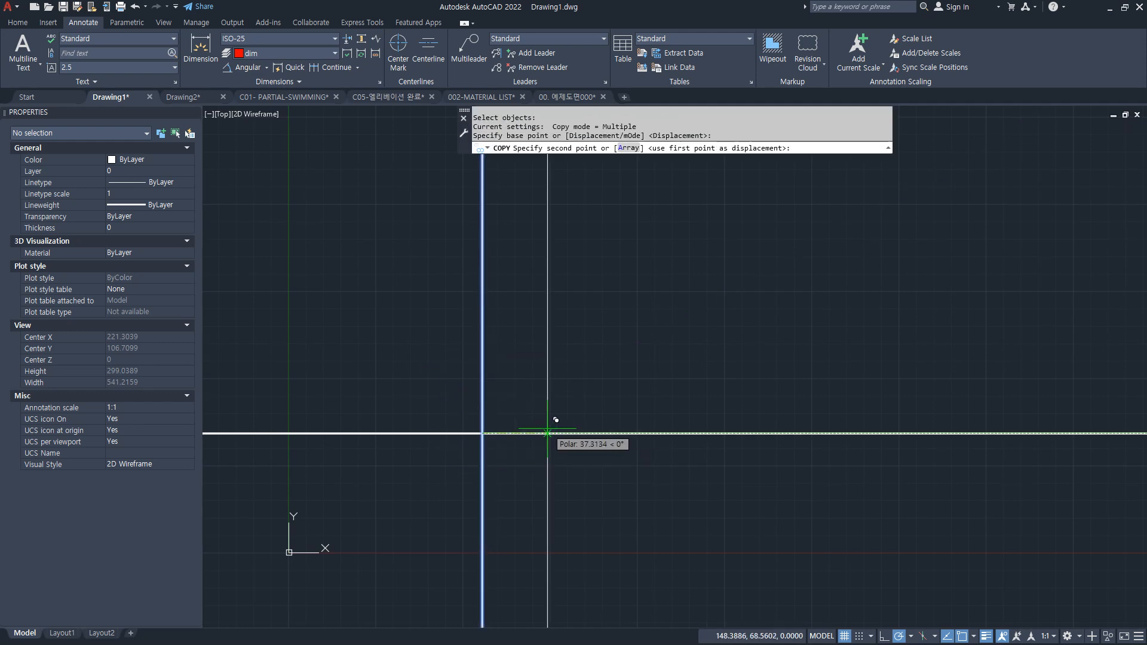
type("a")
key("Return")
type("5")
key("Return")
left_click(547, 432)
key("Return")
- Copy the horizontal construction line upward as an array of 4 items spaced 20 units apart
key("Return")
left_click(574, 434)
key("Return")
left_click(481, 432)
type("c")
key("Return")
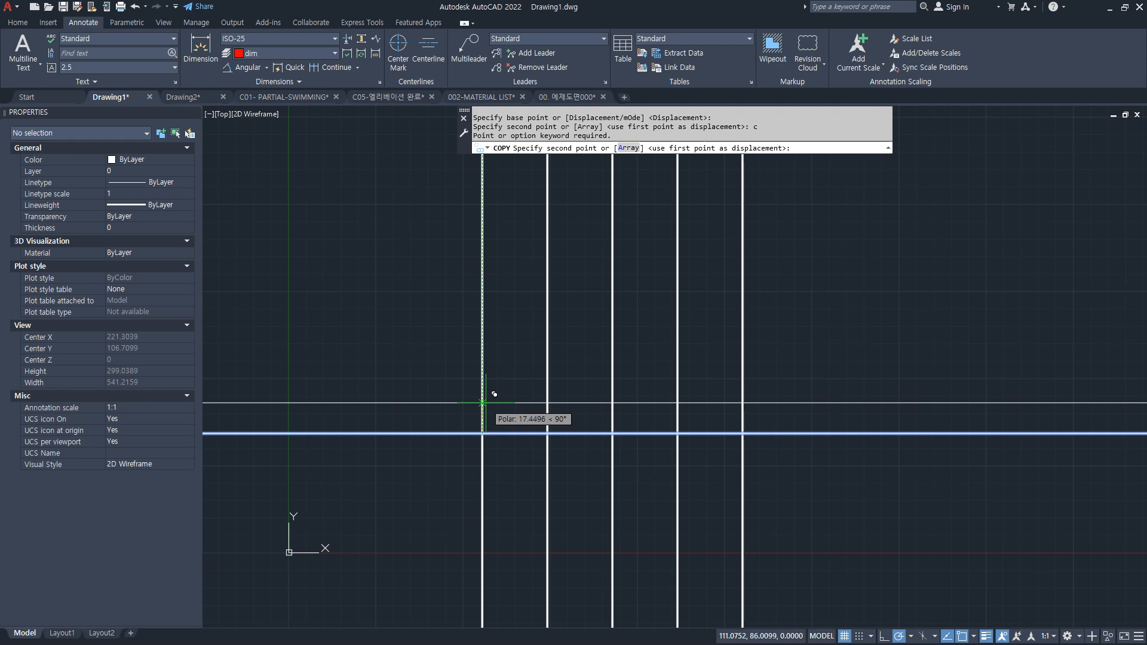
type("a")
key("Return")
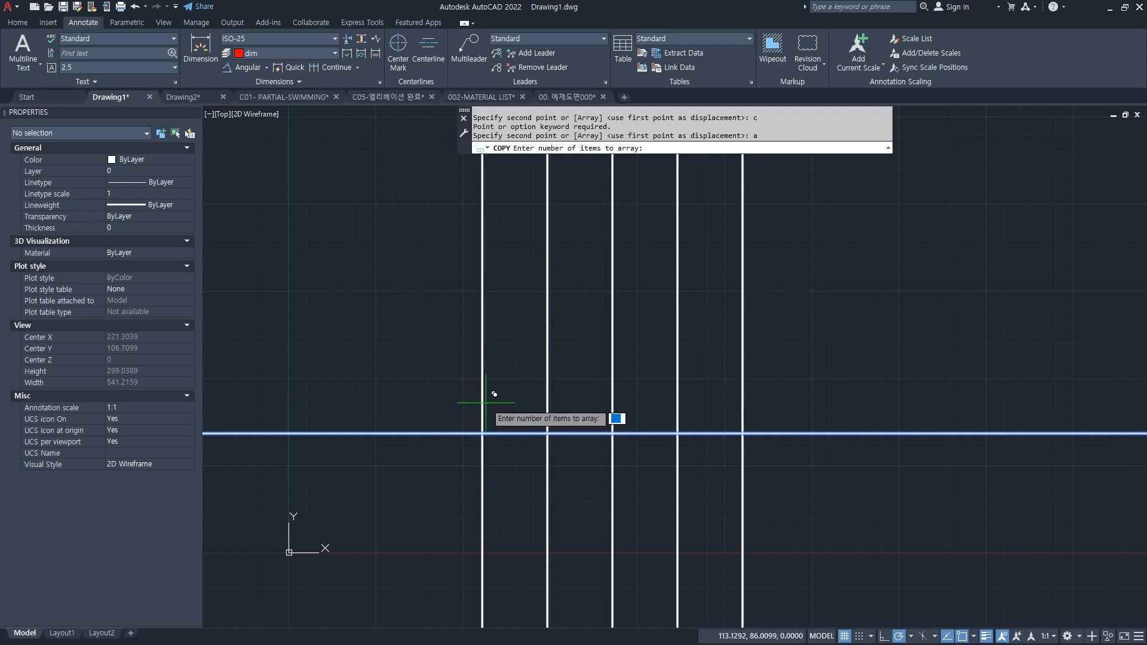
type("4")
key("Return")
type("20")
key("Return")
key("Return")
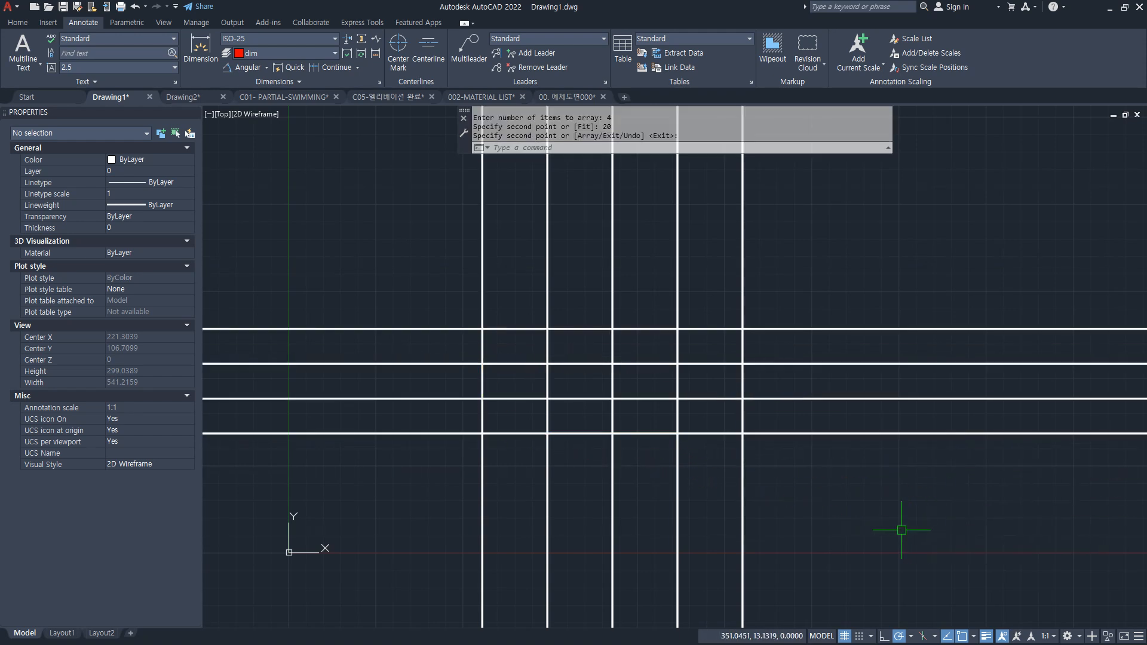
- Trim the construction lines' ends extending beyond all four sides of the grid
key("Return")
left_click(452, 513)
left_click(805, 513)
left_click(861, 532)
left_click(859, 271)
left_click(890, 256)
left_click(430, 260)
left_click(385, 263)
left_click(385, 477)
- Trim the leftmost line's middle segment, the top and bottom segments of the second column, and the last column's bottom segment
left_click(482, 382)
left_click(588, 326)
left_click(580, 434)
left_click(711, 433)
- Try trimming the rightmost line's middle segment and the last column's top segment, and undo both trims
left_click(743, 382)
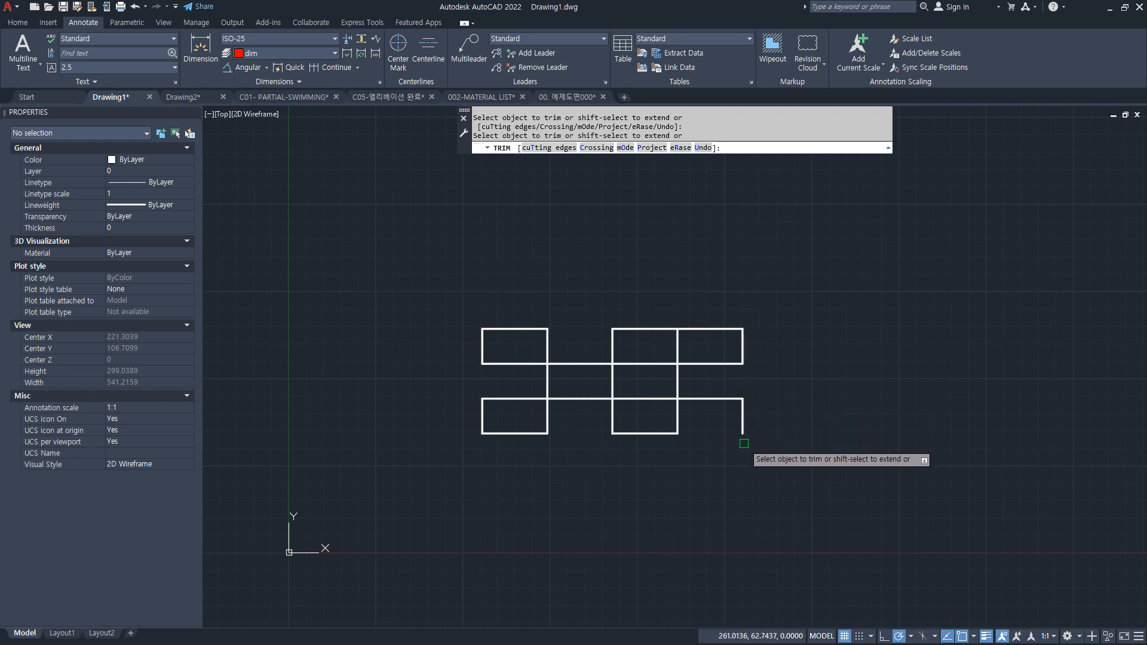
left_click(704, 328)
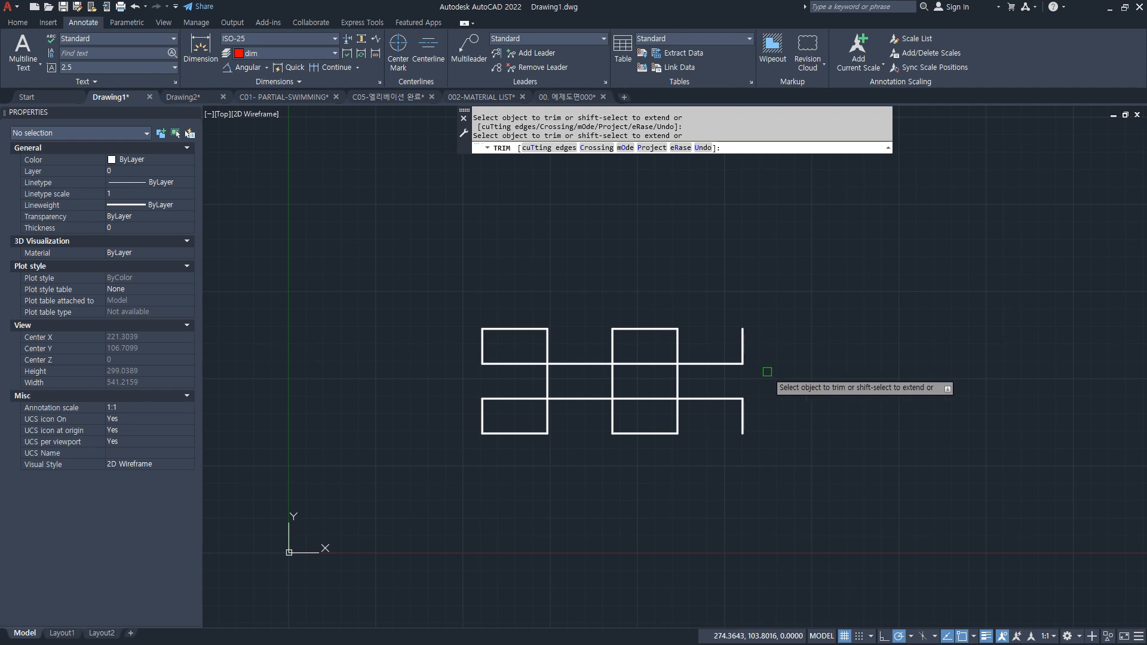
key("ctrl+z")
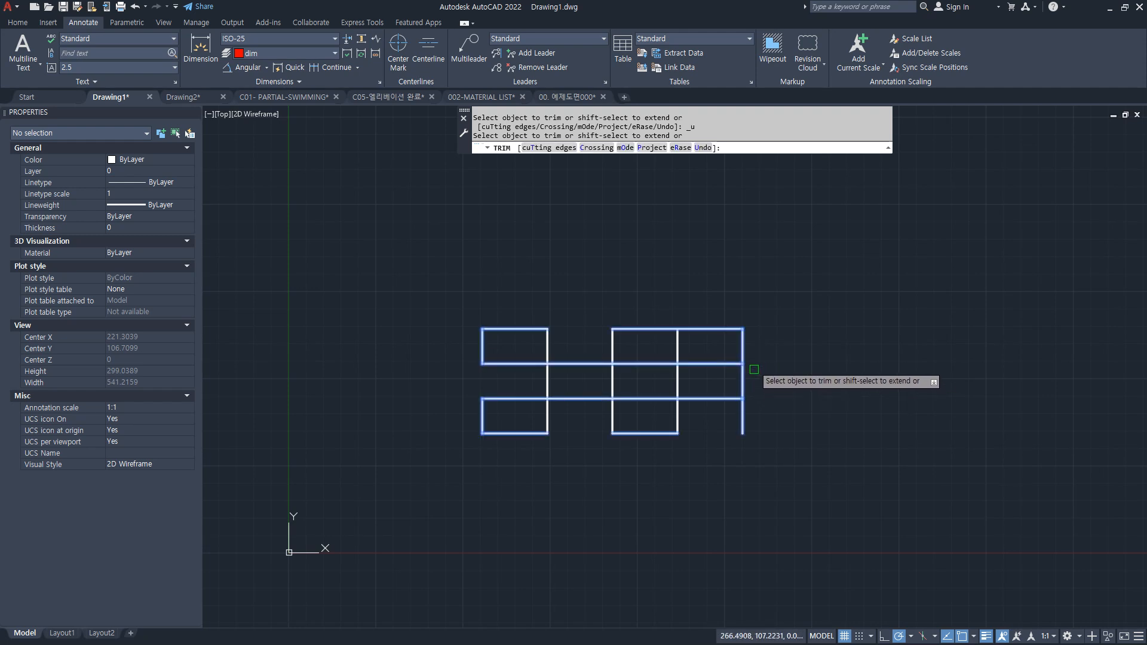
- Trim away the last column's top segment and the rightmost line's upper and lower segments, keeping its middle one
left_click(743, 347)
left_click(746, 427)
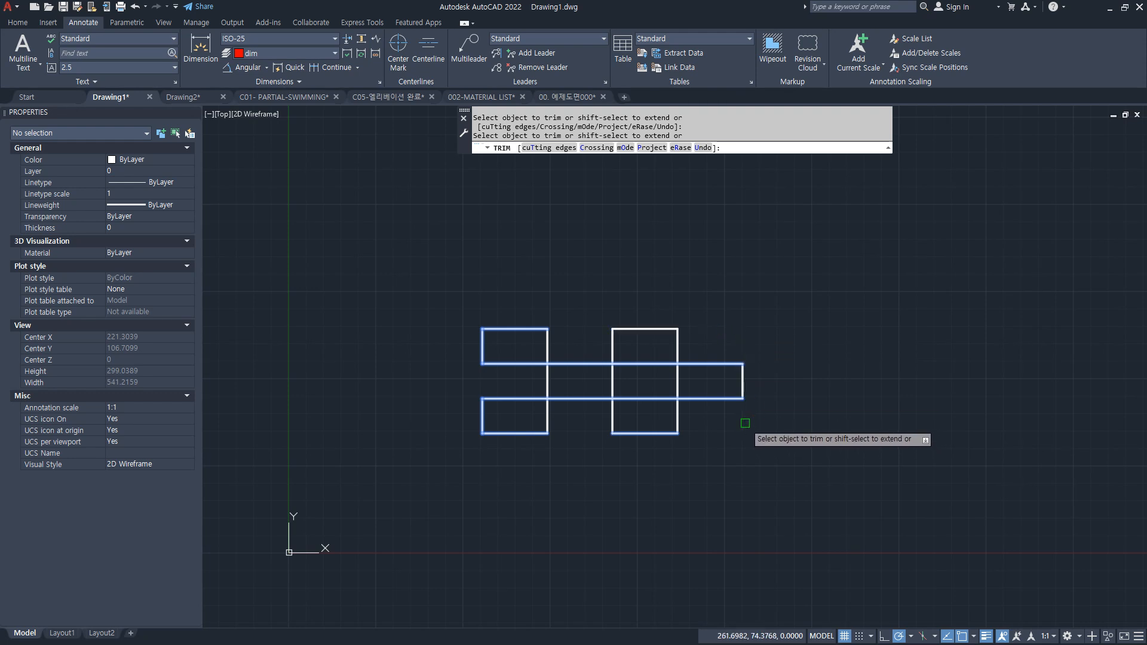
key("Return")
type("co")
key("Return")
left_click(586, 299)
left_click(686, 460)
key("Return")
key("Escape")
- Copy the leftmost column's vertical, top and bottom lines so the column's left edge lands on the right end of the two horizontal lines
key("Return")
left_click(448, 287)
left_click(568, 468)
key("Return")
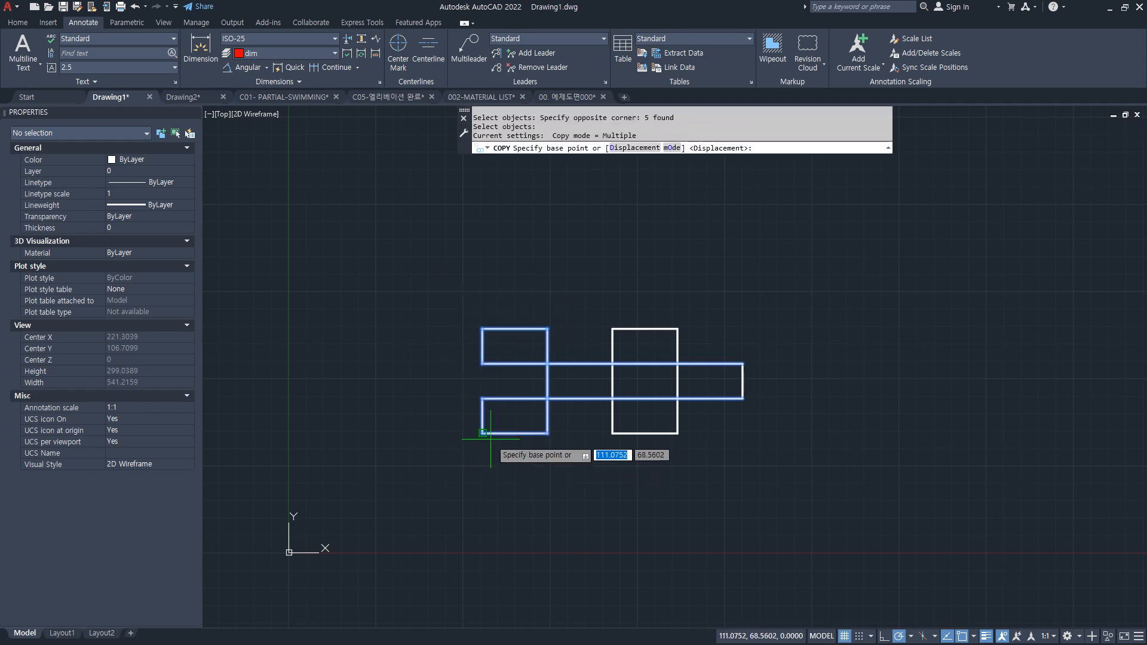
left_click(483, 398)
left_click(744, 394)
key("Escape")
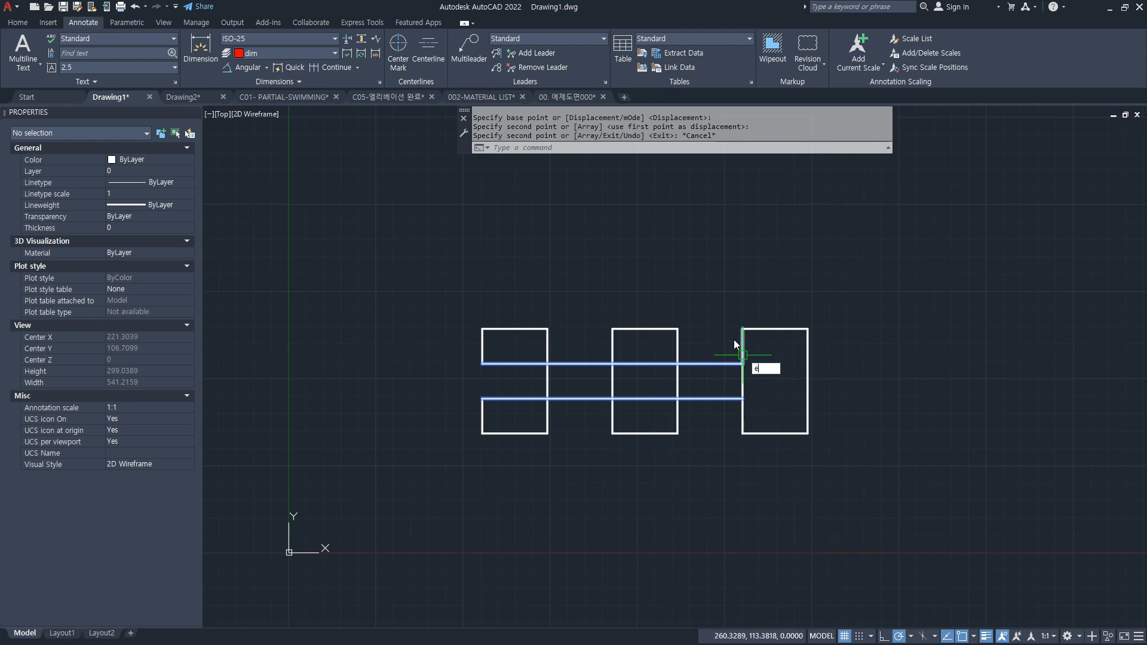
- Extend the two long horizontal lines across the copied column to its right edge
key("Return")
left_click_drag(776, 343, 714, 460)
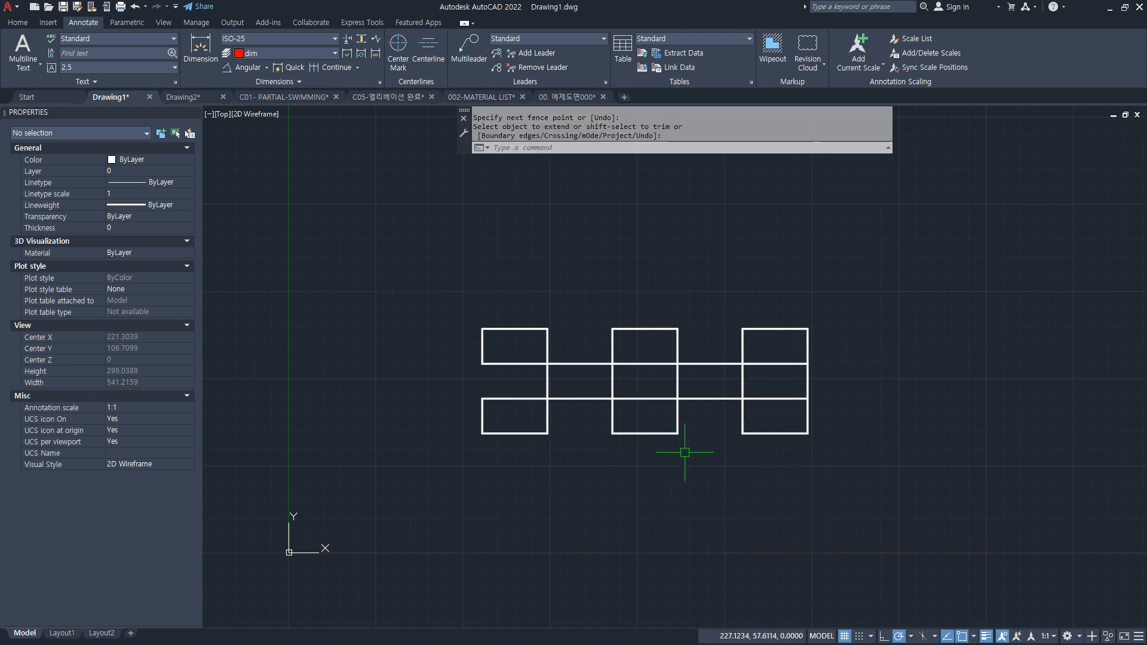
key("Escape")
- Try to move the whole outline from its lower-left corner to the coordinates 0,0
type("m")
key("Return")
left_click(856, 449)
left_click(358, 257)
key("Return")
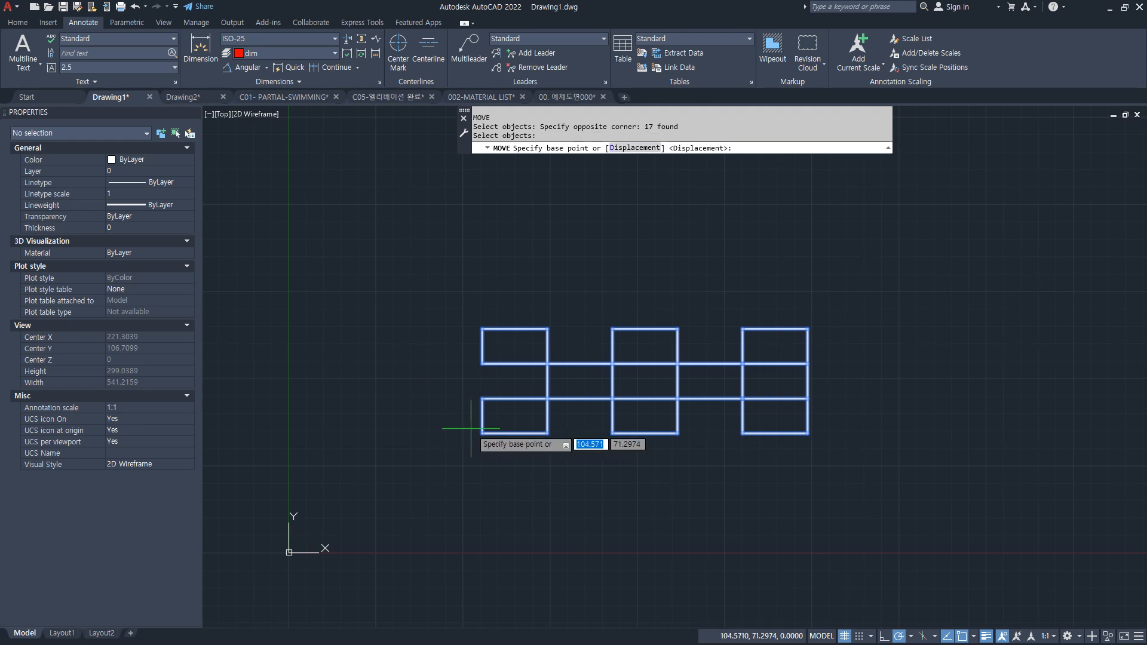
left_click(479, 431)
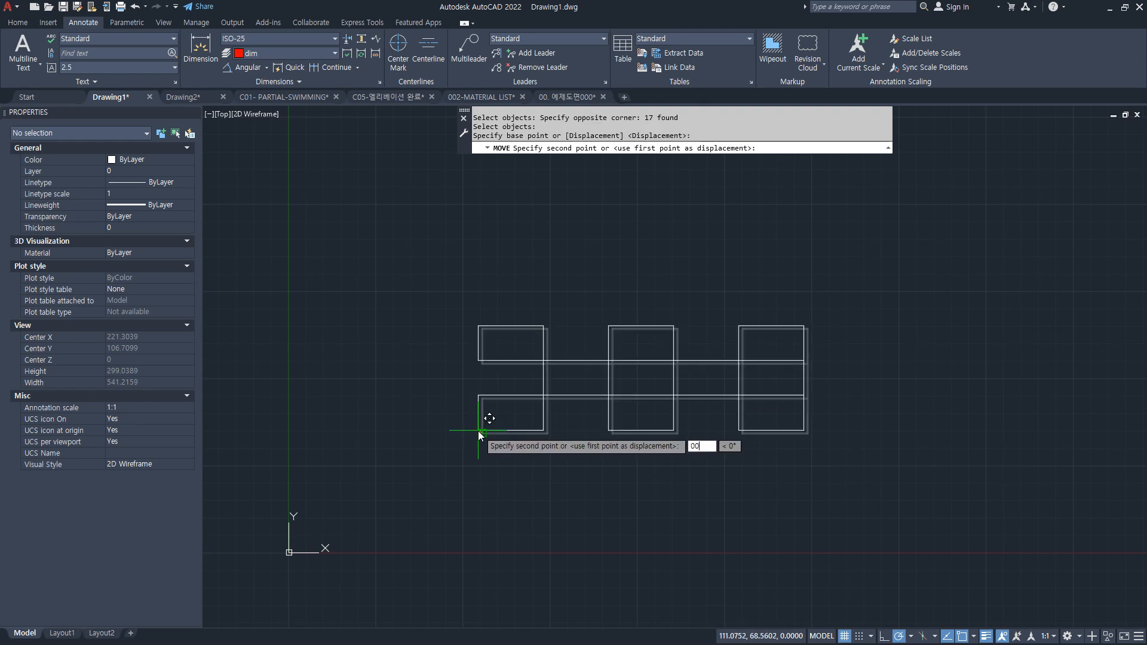
type("0,0")
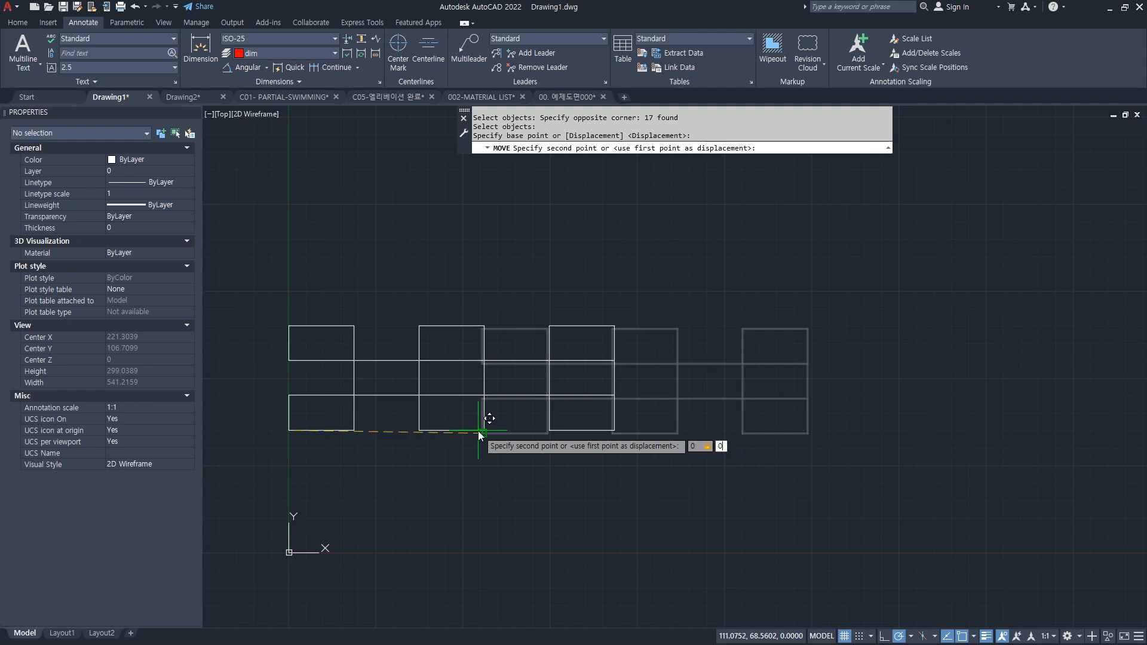
key("Return")
- Move the complete outline by its lower-left corner to the origin at 0,0
key("Return")
left_click(857, 477)
left_click(442, 278)
key("Return")
left_click(482, 432)
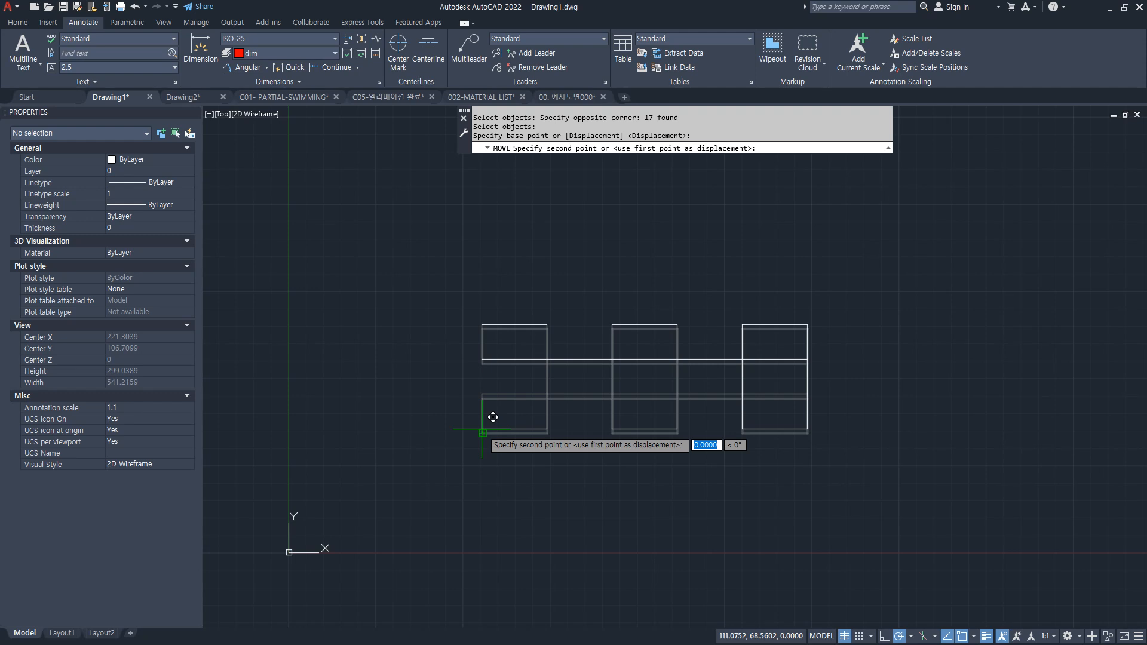
type("0,0")
key("Return")
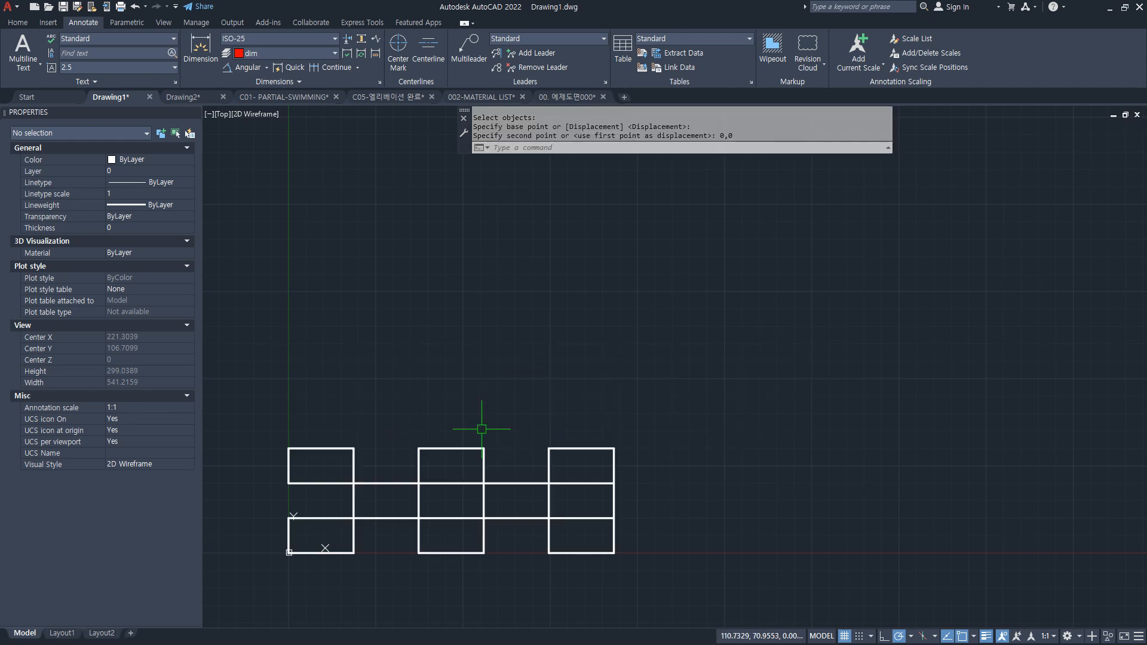
scroll(348, 418, "down", 1)
middle_click_drag(351, 440, 512, 269)
scroll(512, 269, "up", 2)
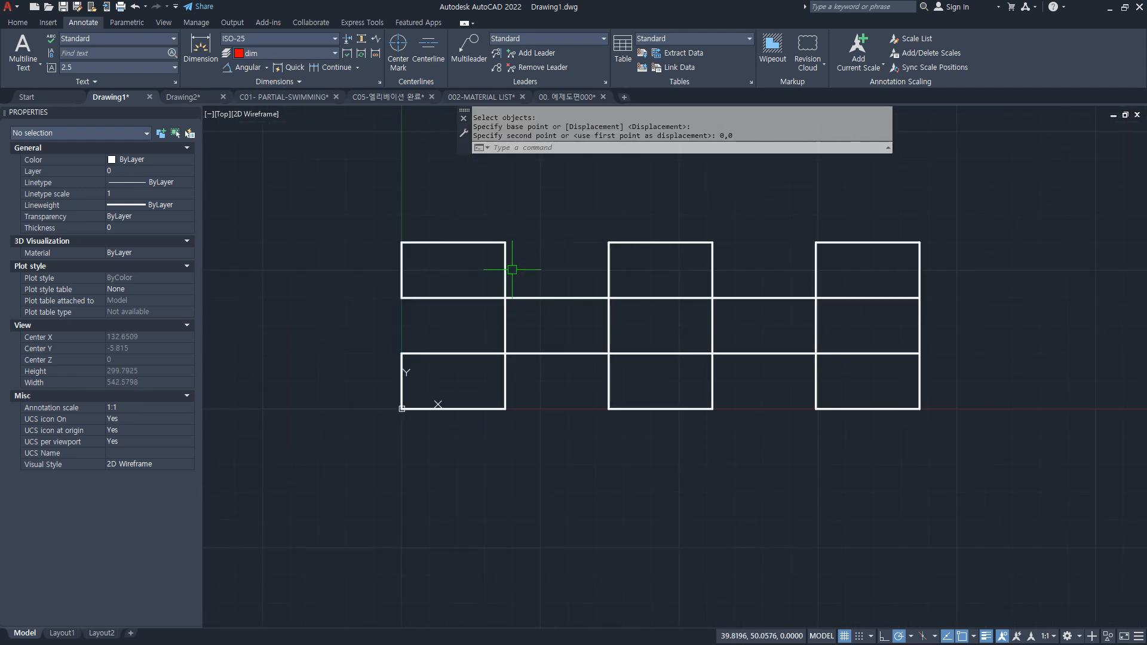